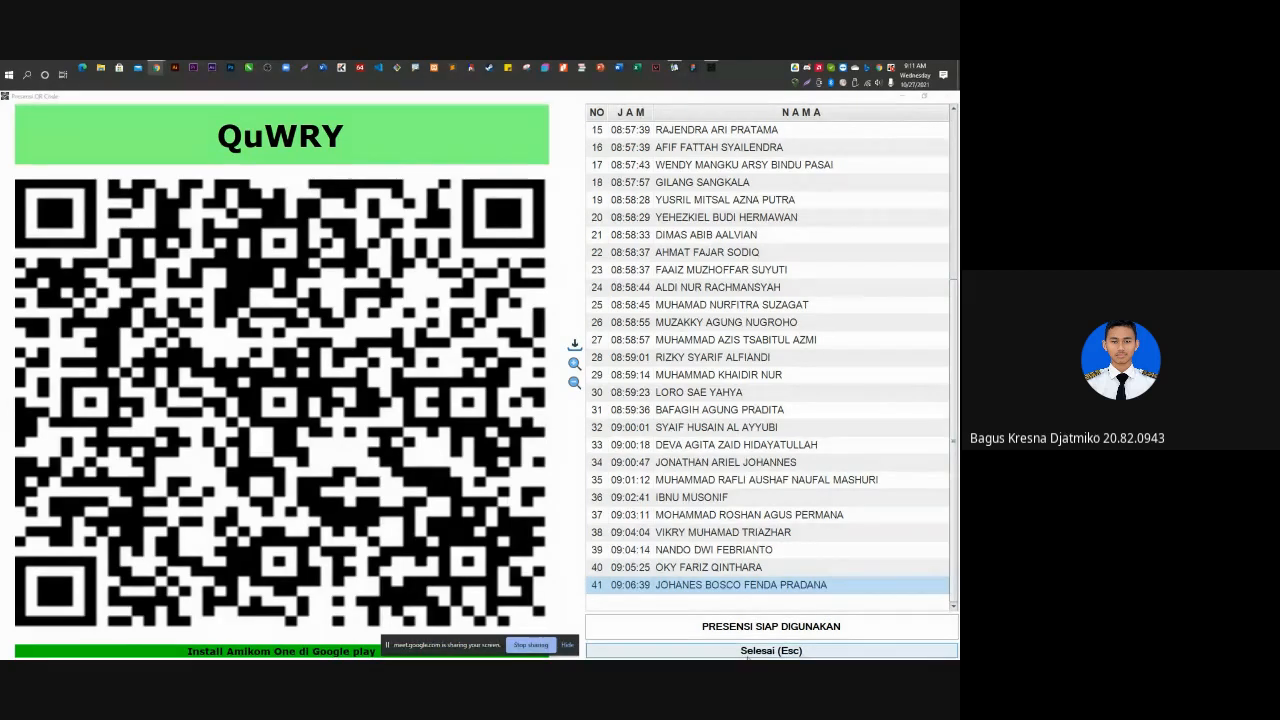
Close and confirm closing the QR attendance form to reveal the 41-student attendance list.
click(748, 652)
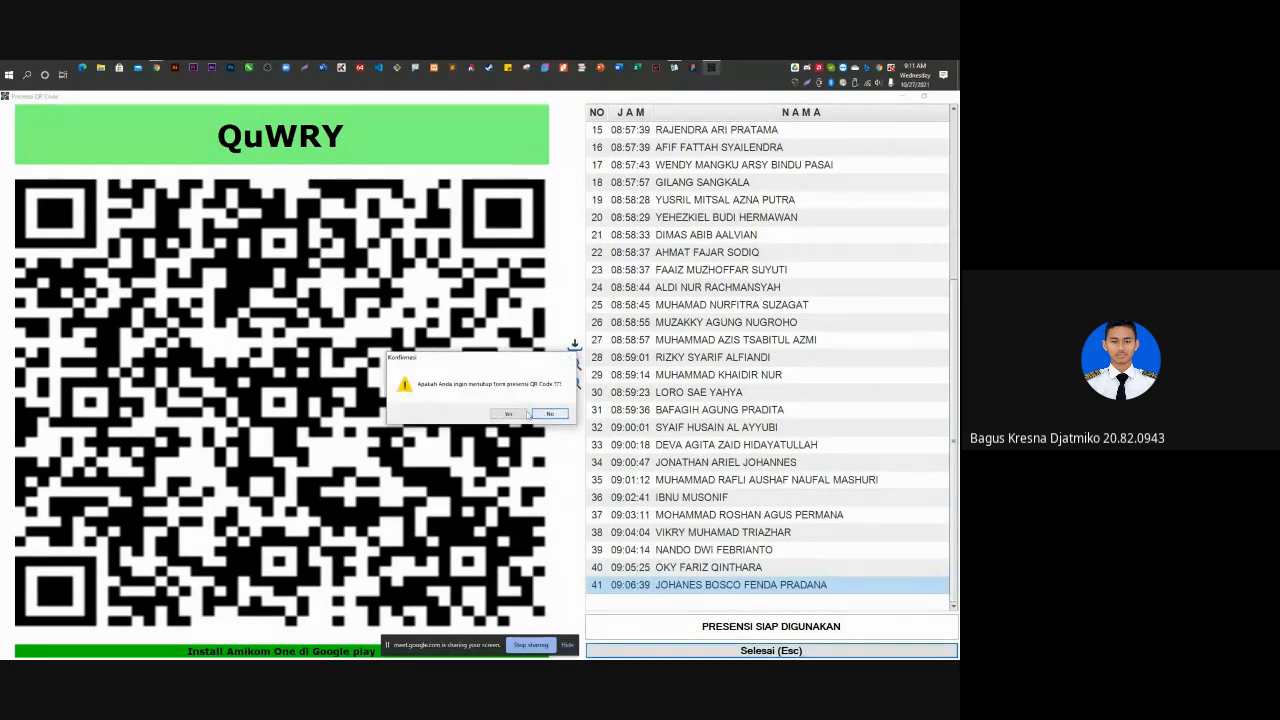
click(508, 414)
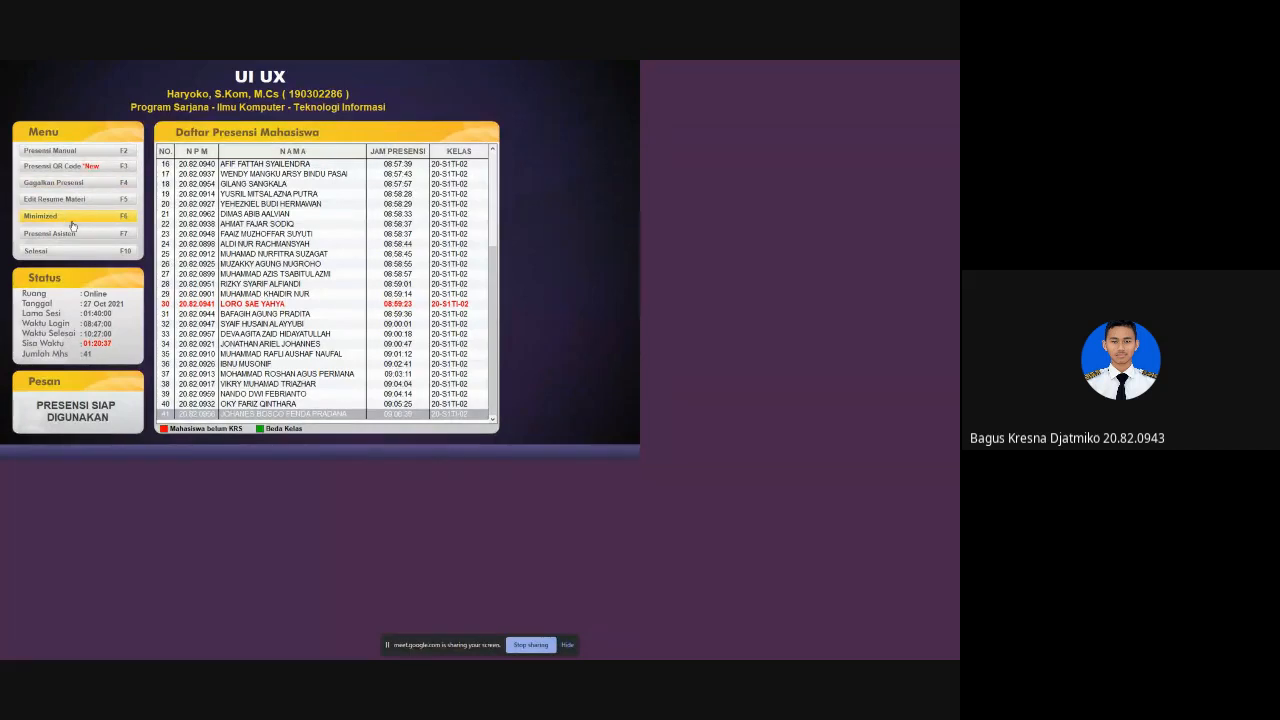
Manually record one student's attendance by their student number, then minimize Presensi.
click(97, 153)
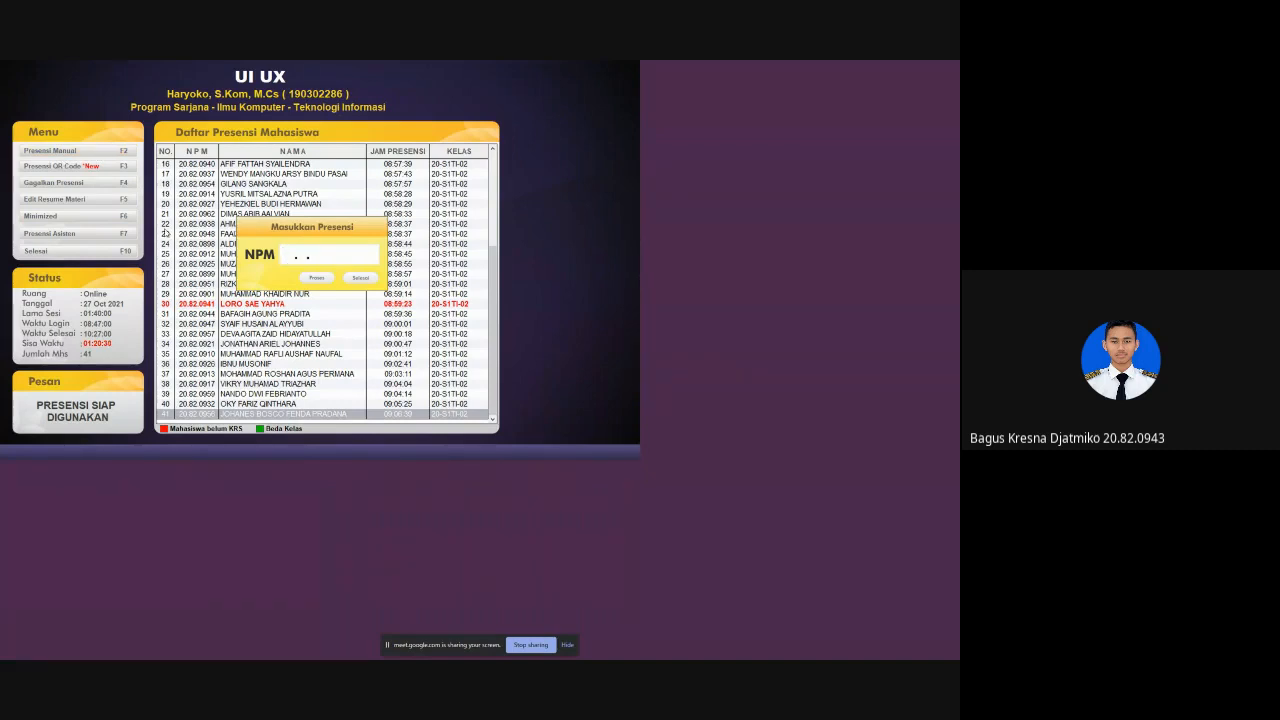
click(302, 258)
text(20.82.0923)
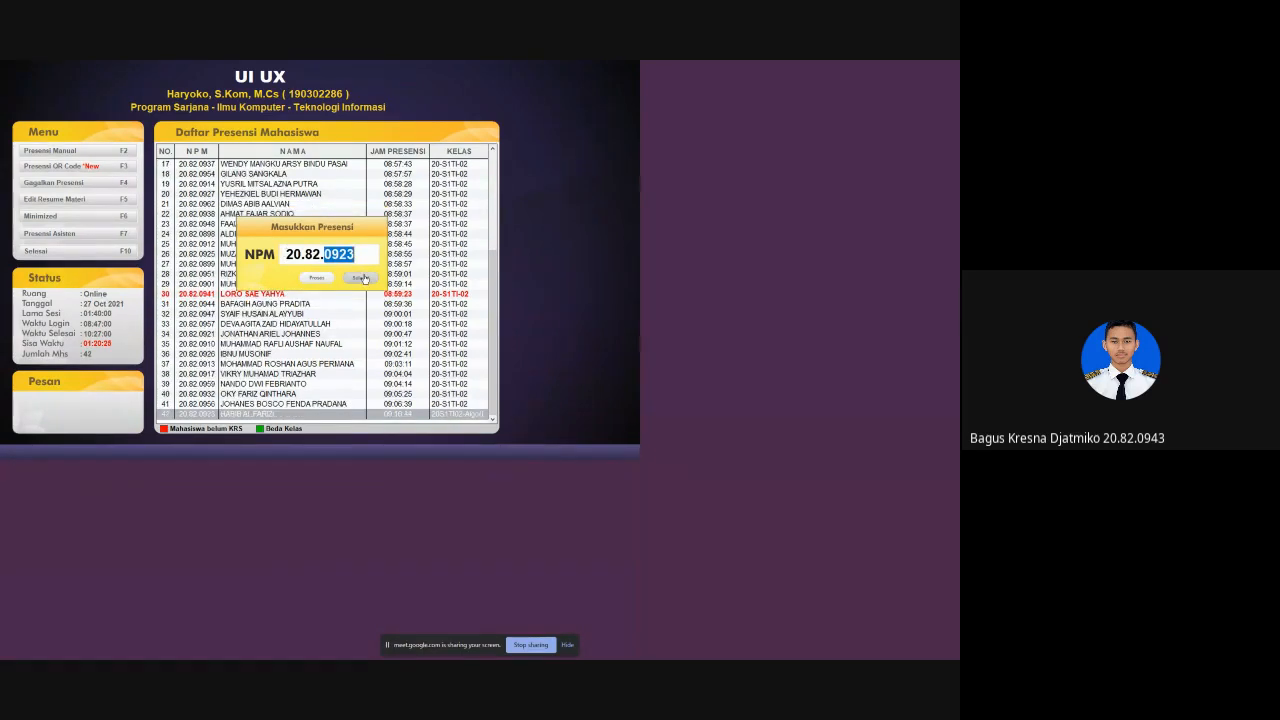
key(Return)
click(72, 220)
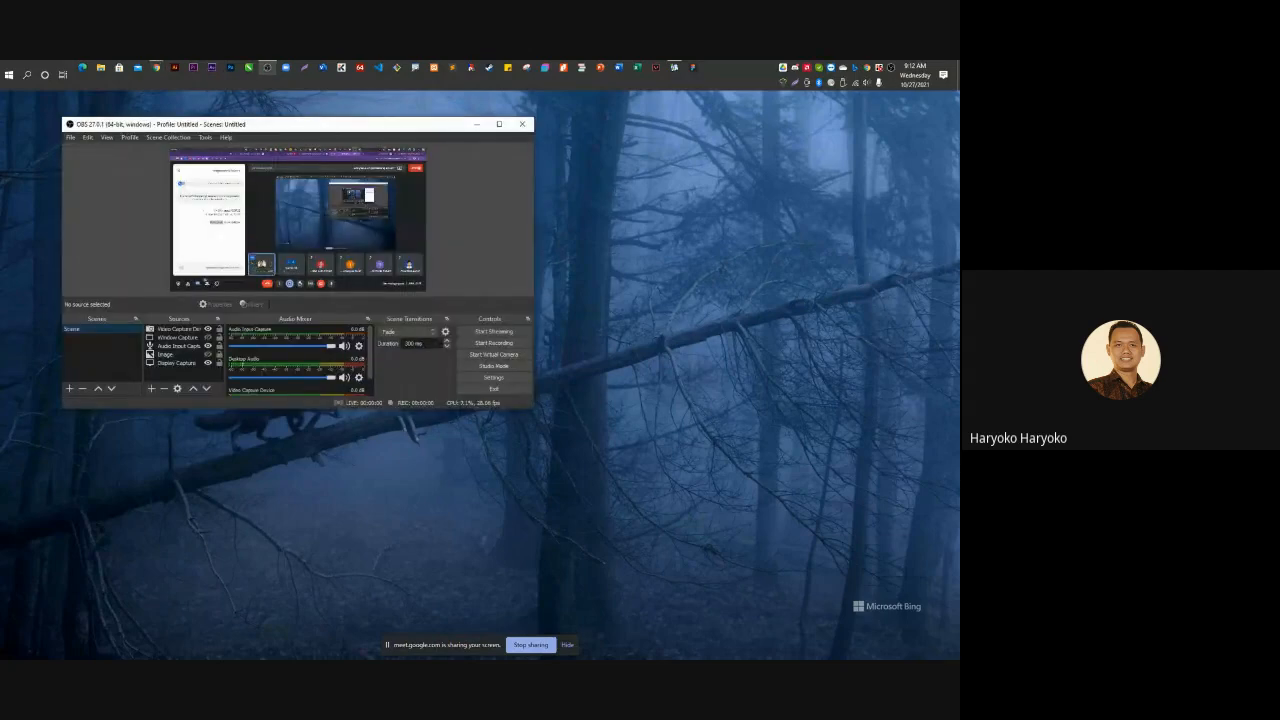
Start the OBS virtual camera and drag the OBS window off to the left.
click(485, 353)
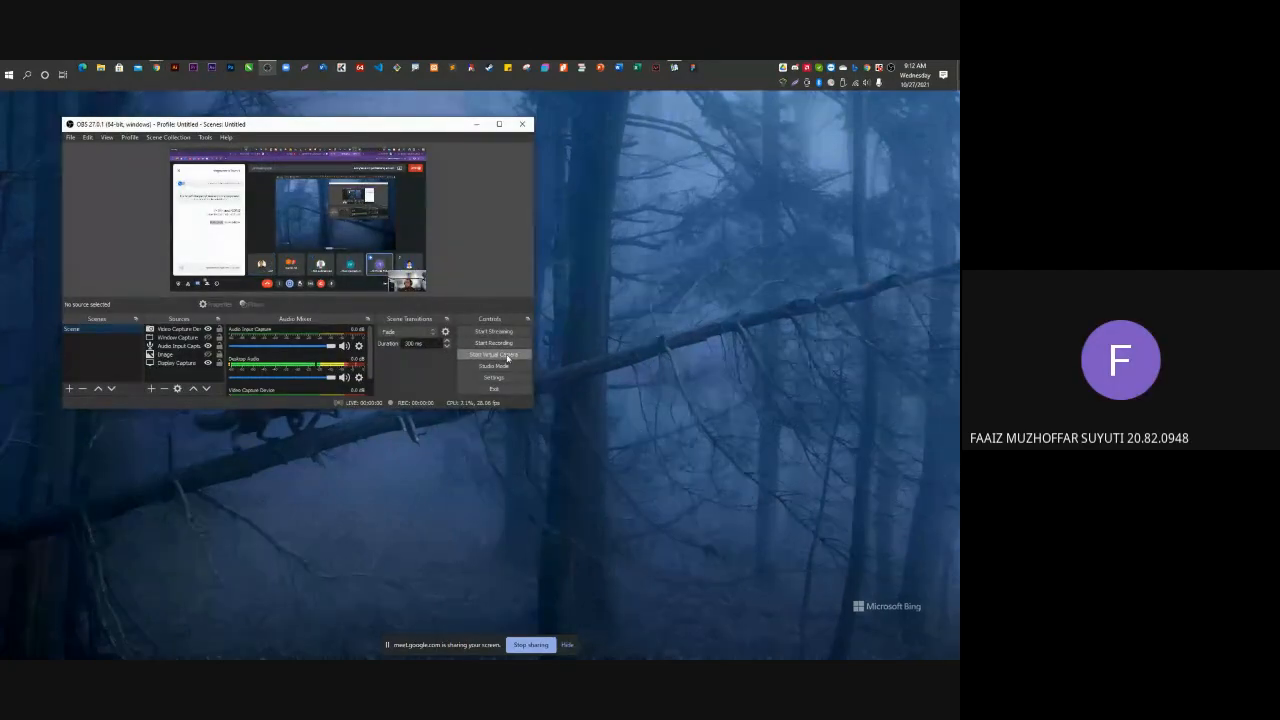
drag(400, 136, 0, 180)
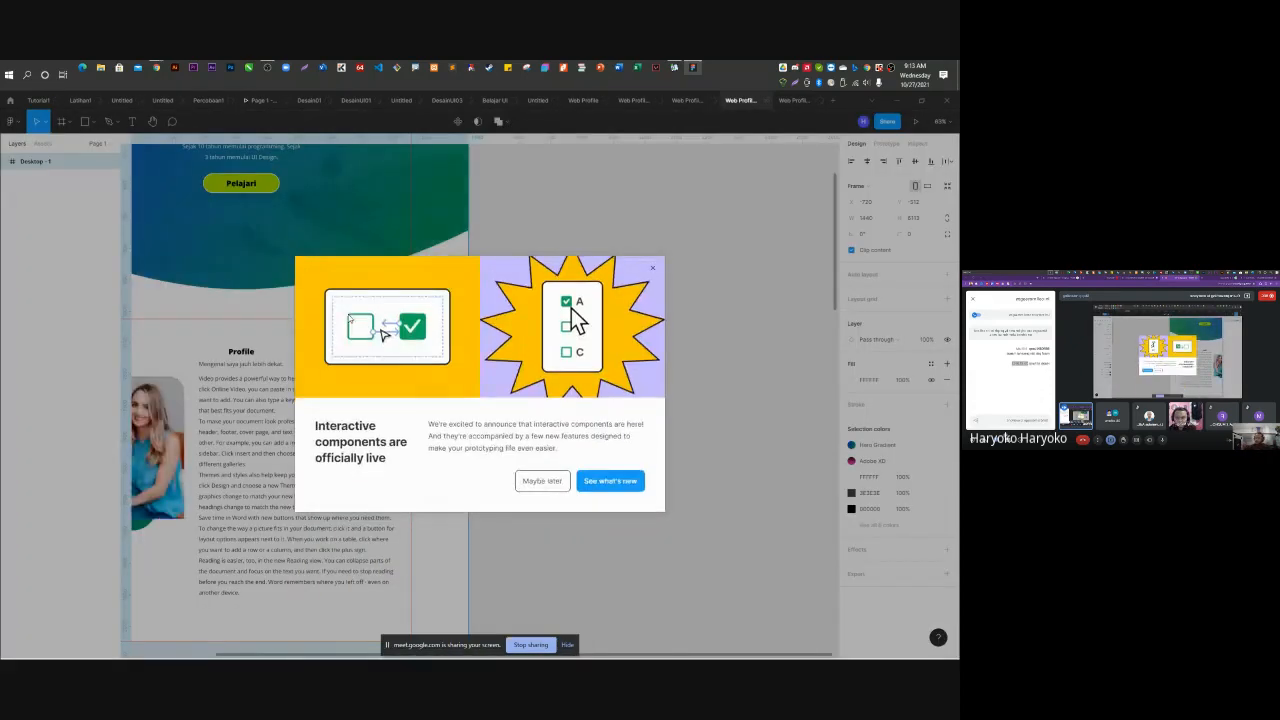
Dismiss the interactive components popup, scroll through the Web Profile page, then switch to the Untitled file.
click(652, 268)
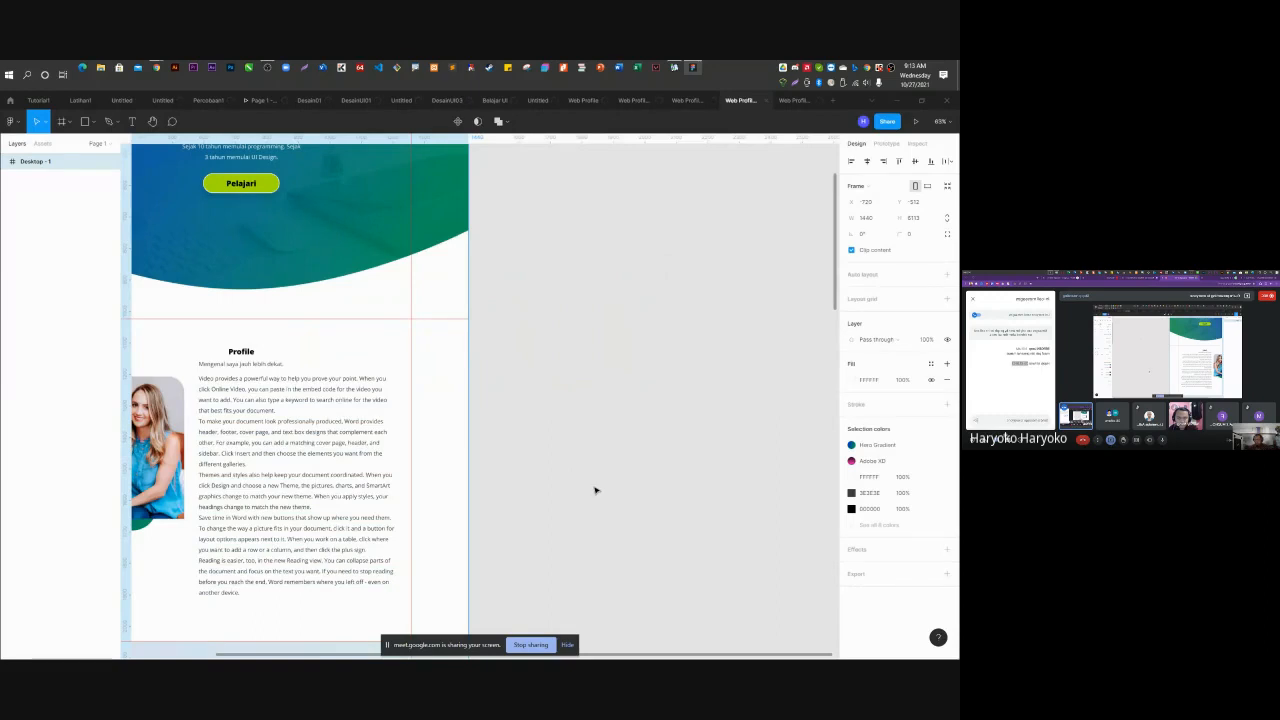
scroll(580, 475, down, 1)
scroll(563, 441, up, 3)
scroll(563, 441, down, 3)
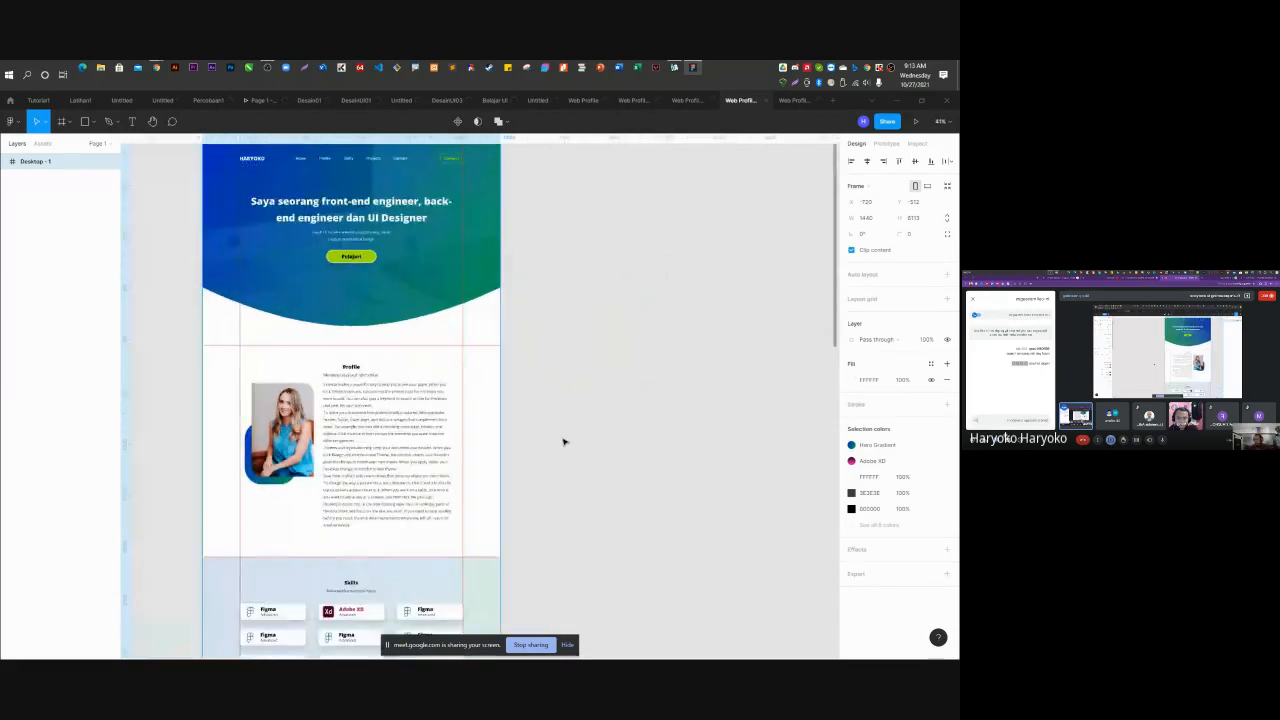
scroll(563, 441, down, 5)
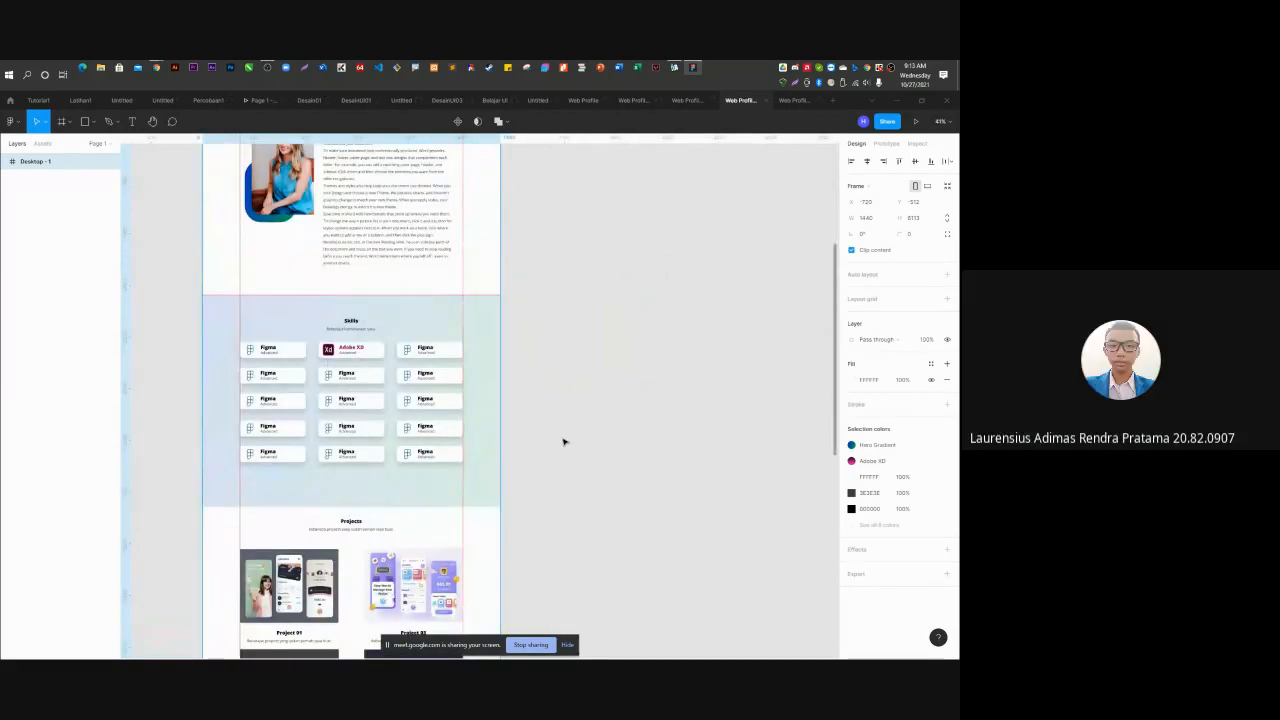
scroll(563, 441, down, 1)
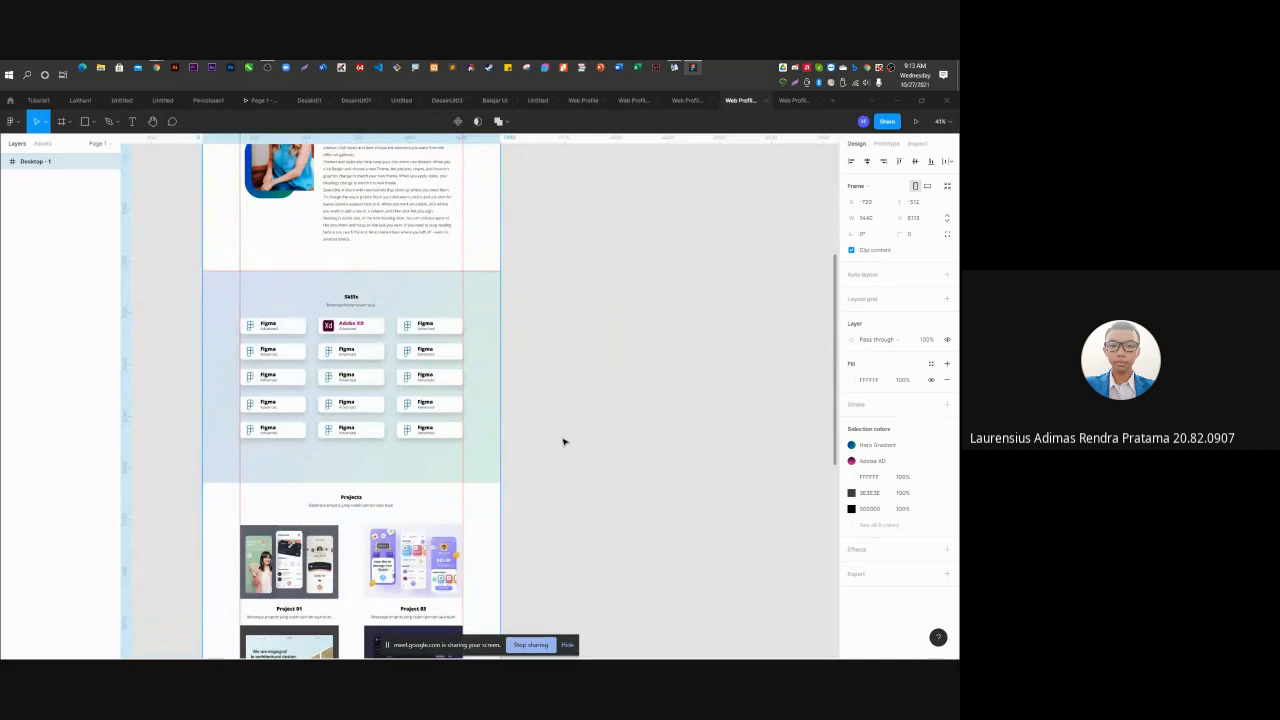
scroll(565, 440, up, 4)
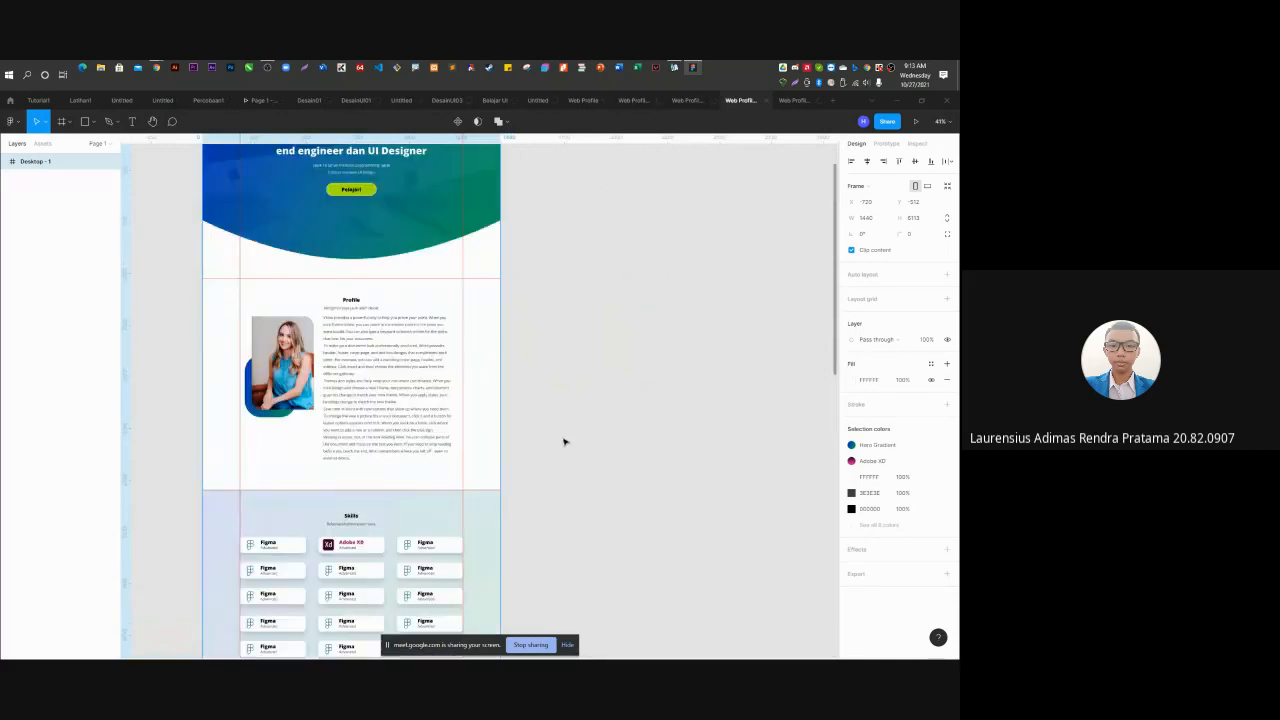
click(583, 101)
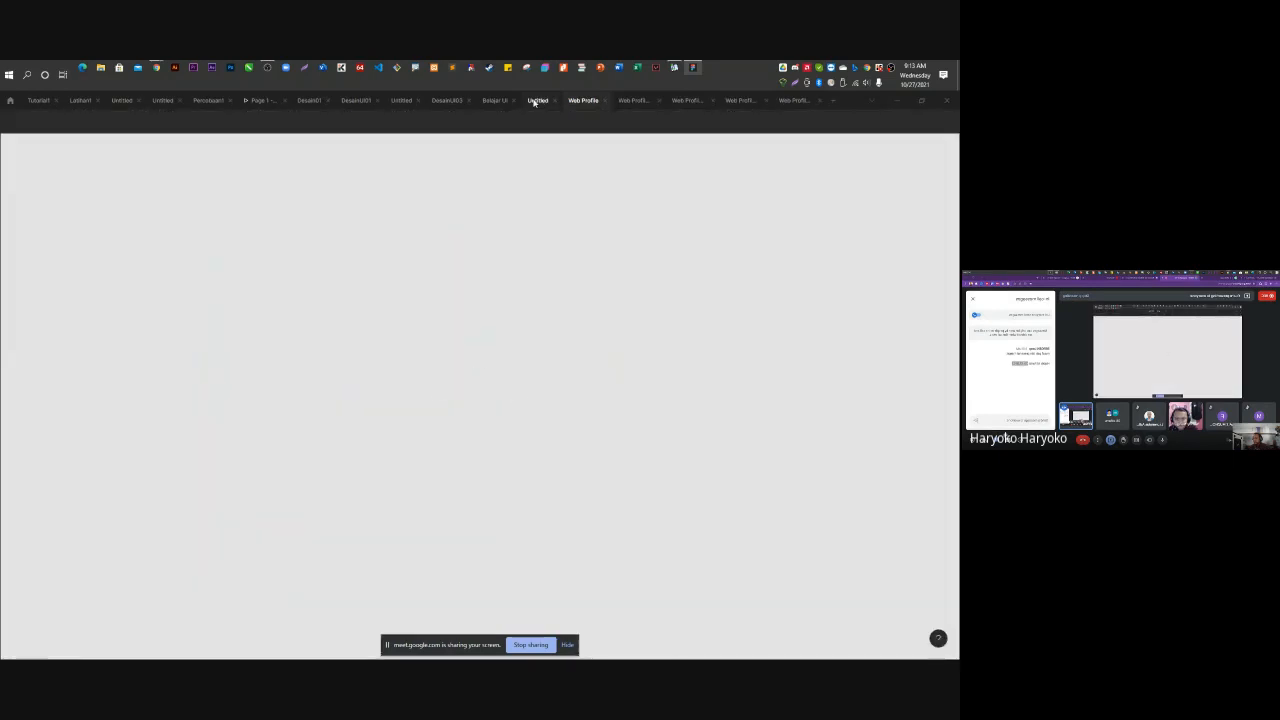
click(534, 101)
Open the Belajar UI file and scroll through its HARYOWEB landing page frames.
click(498, 101)
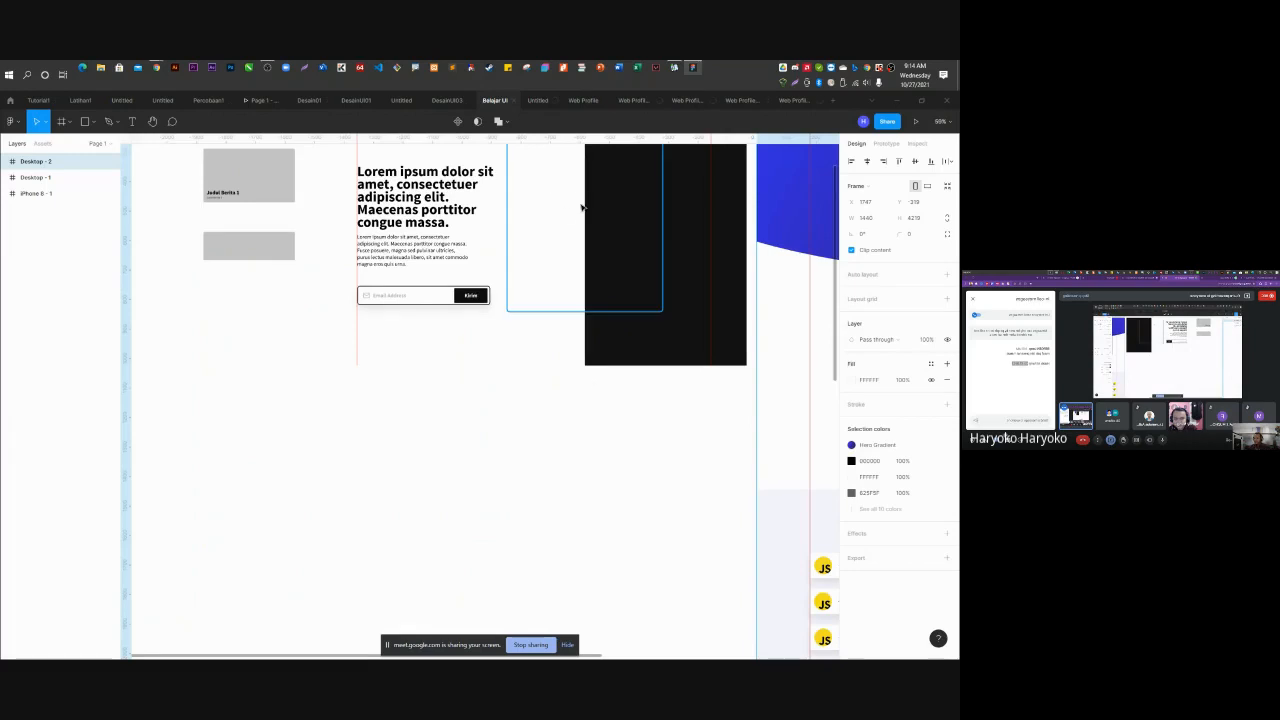
scroll(570, 423, up, 2)
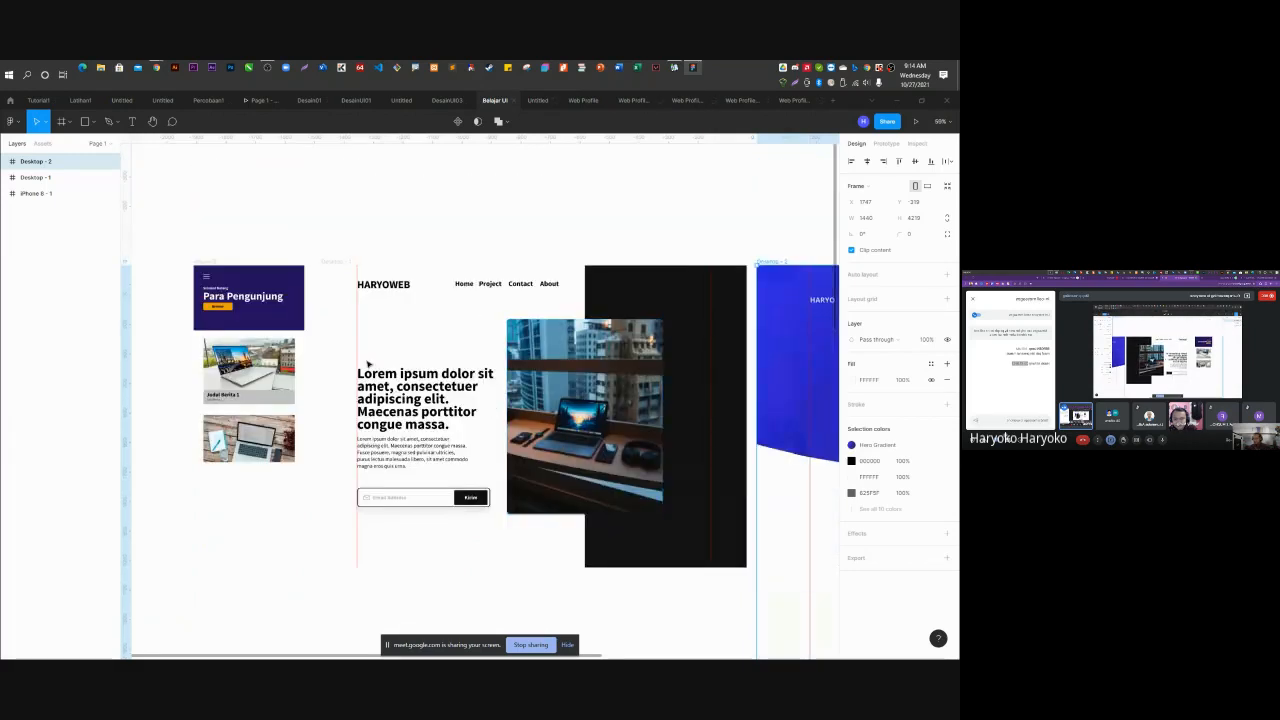
scroll(368, 365, down, 3)
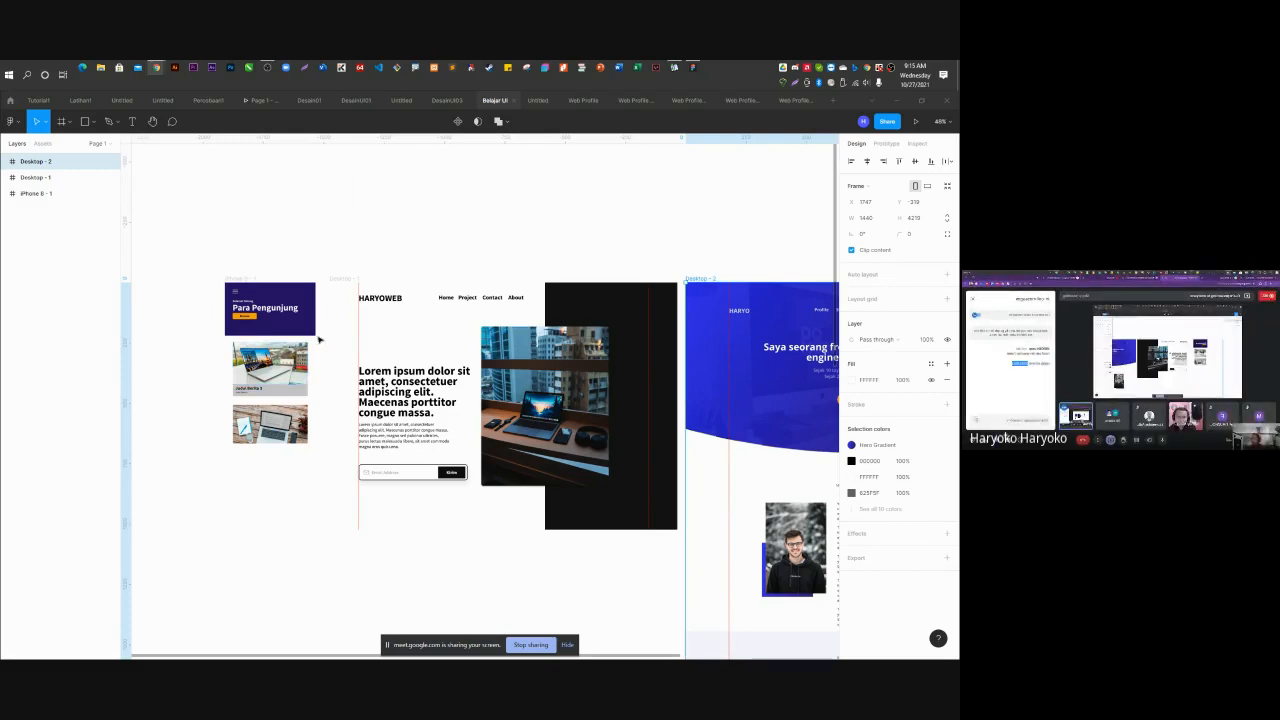
Return to the Web Profile file and scroll to its twelve-card Skills grid.
click(540, 102)
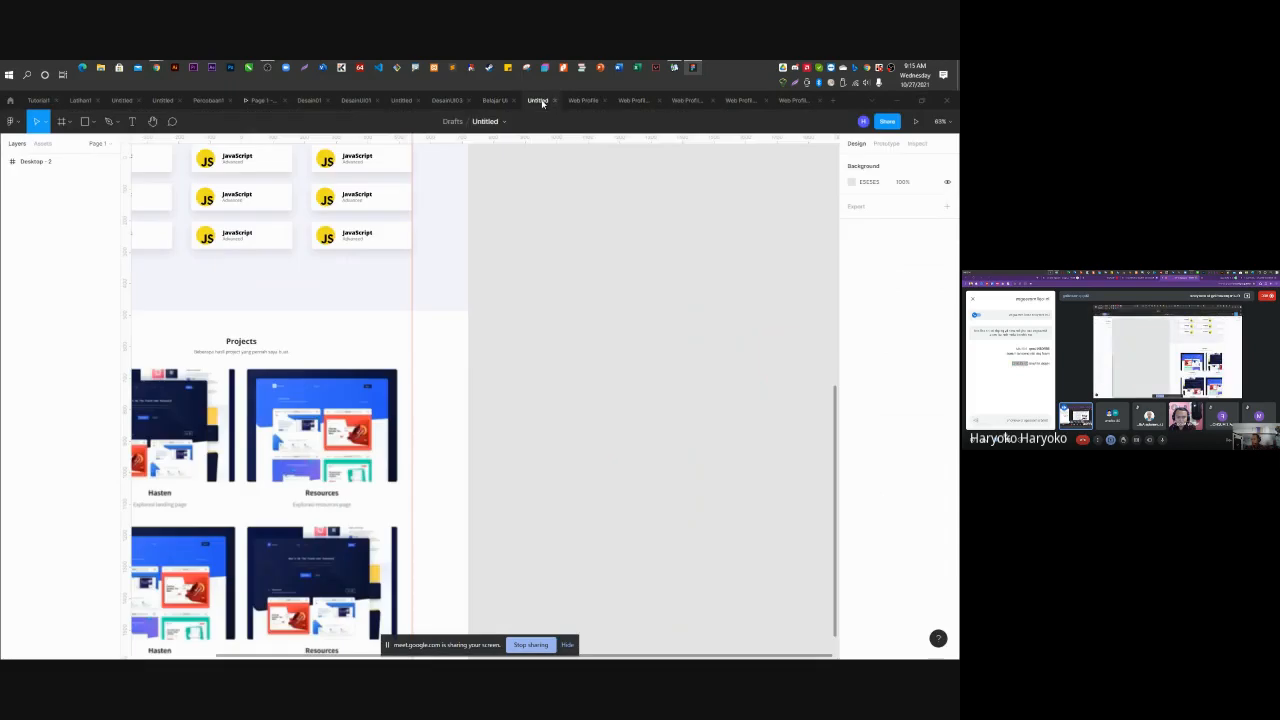
click(588, 102)
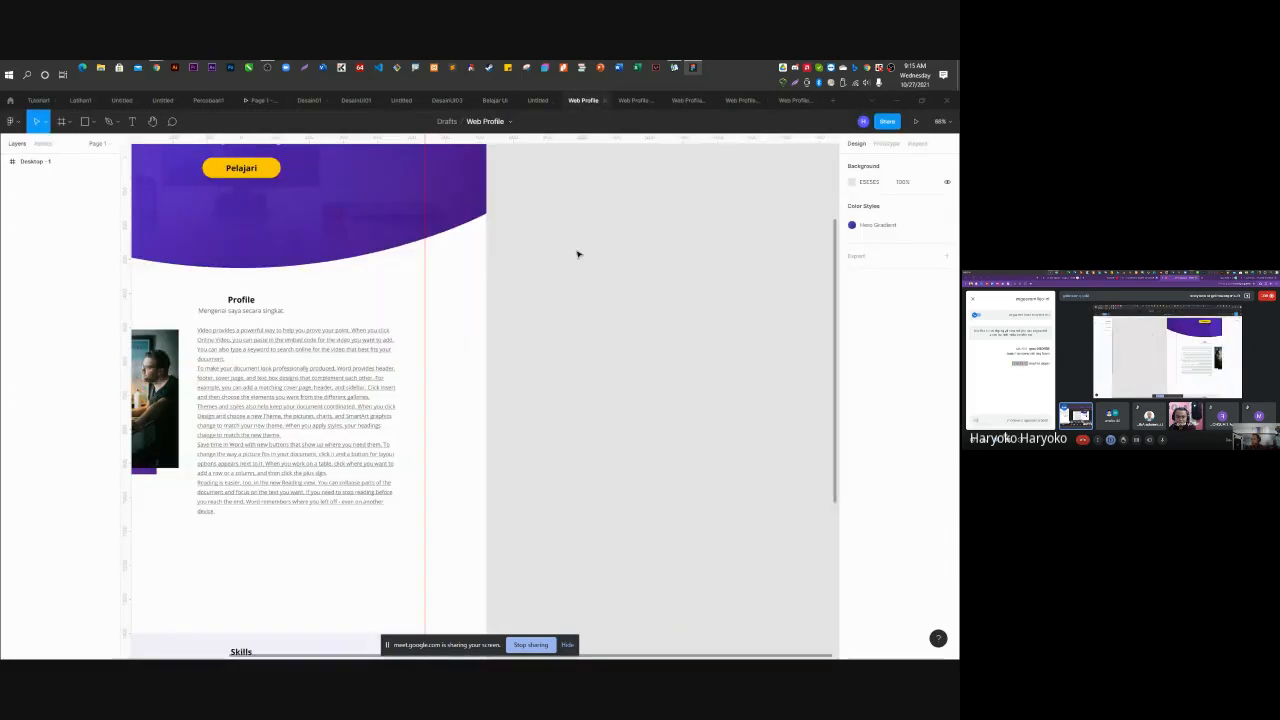
scroll(506, 407, down, 5)
scroll(510, 450, down, 3)
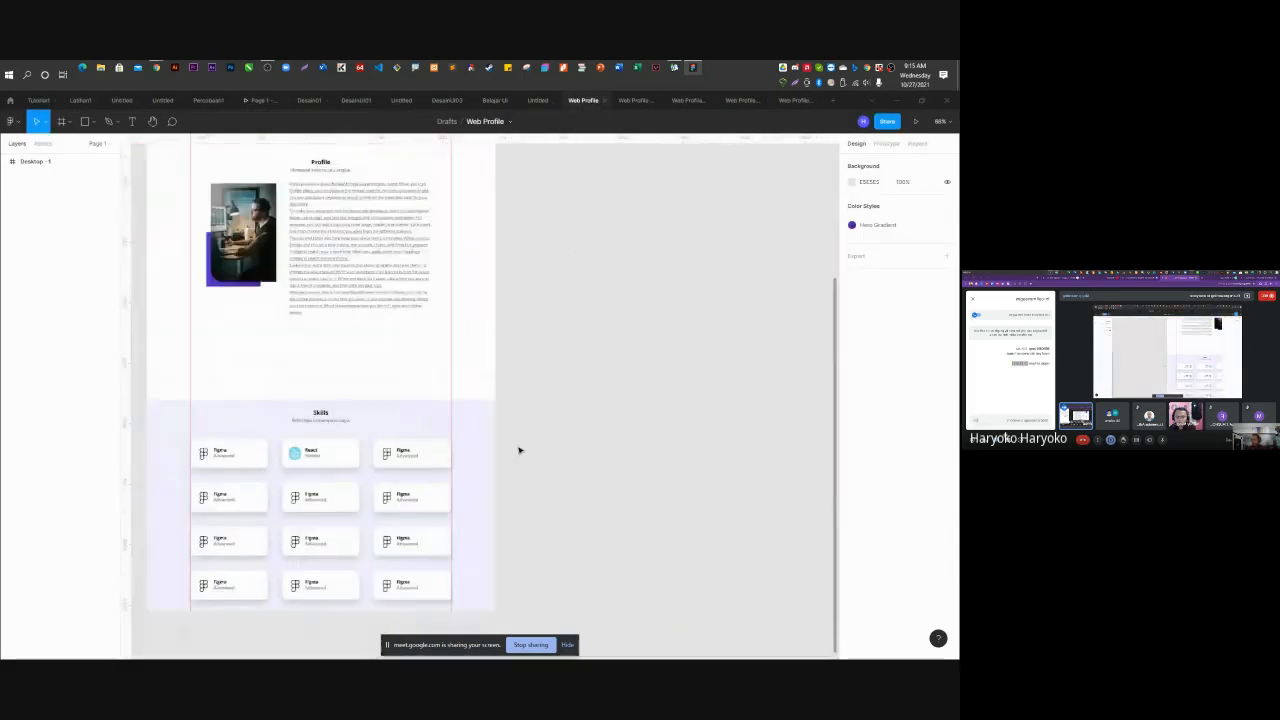
scroll(497, 444, up, 1)
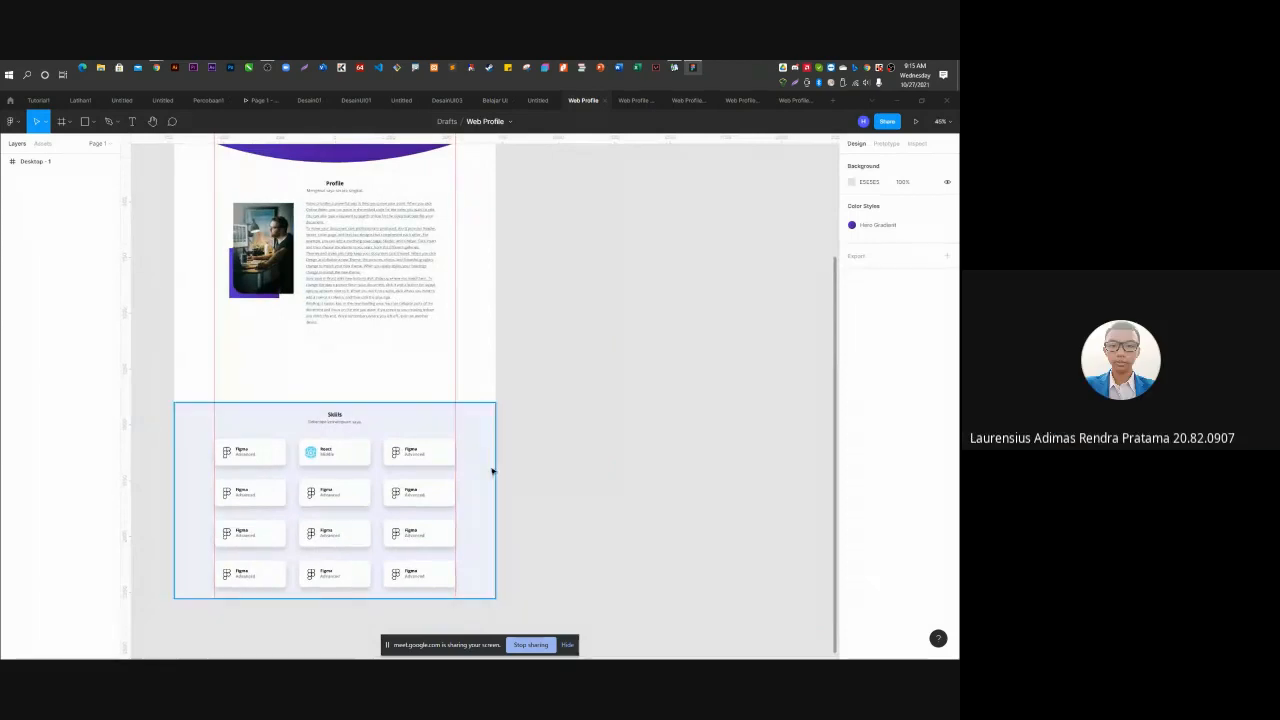
scroll(492, 472, up, 1)
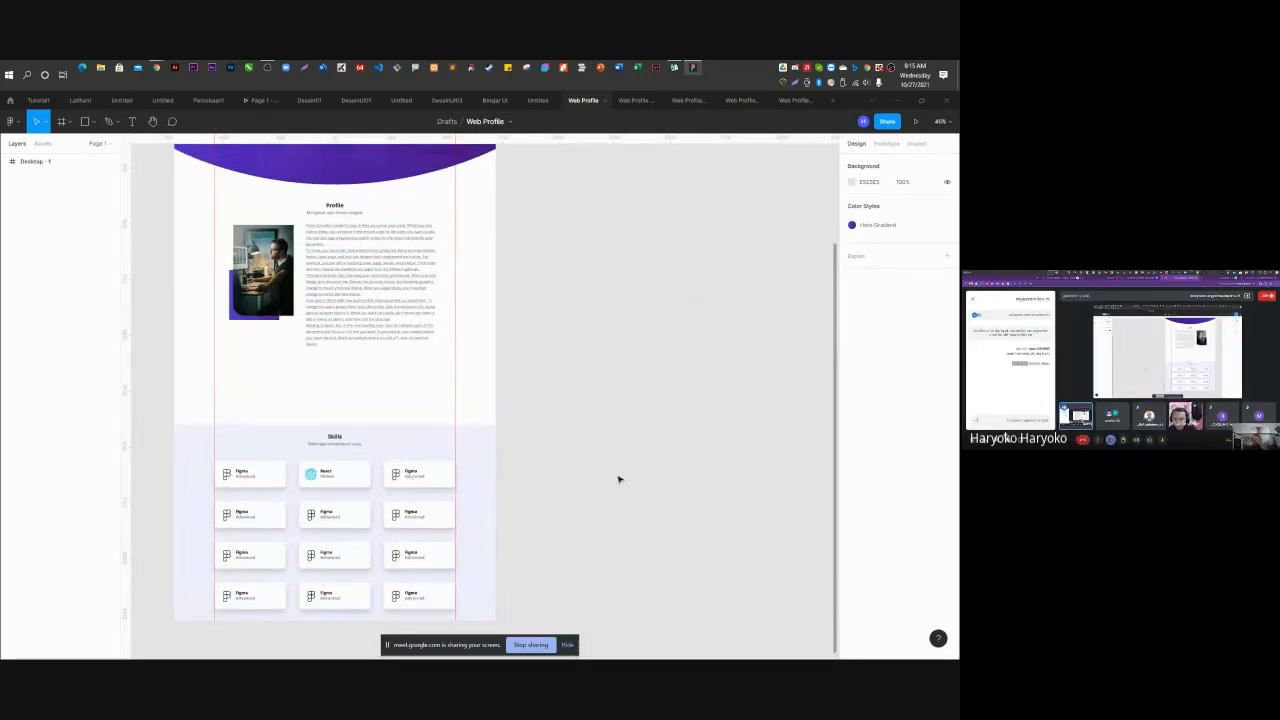
scroll(246, 505, up, 6)
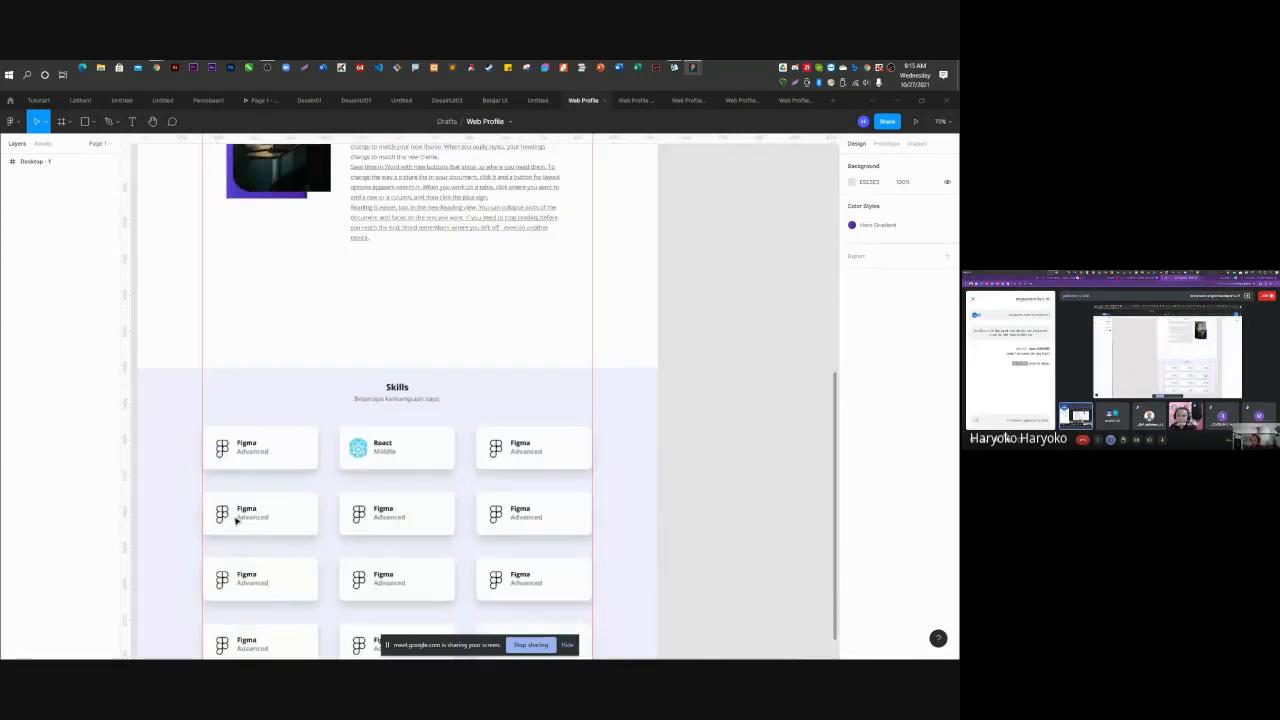
scroll(326, 380, down, 5)
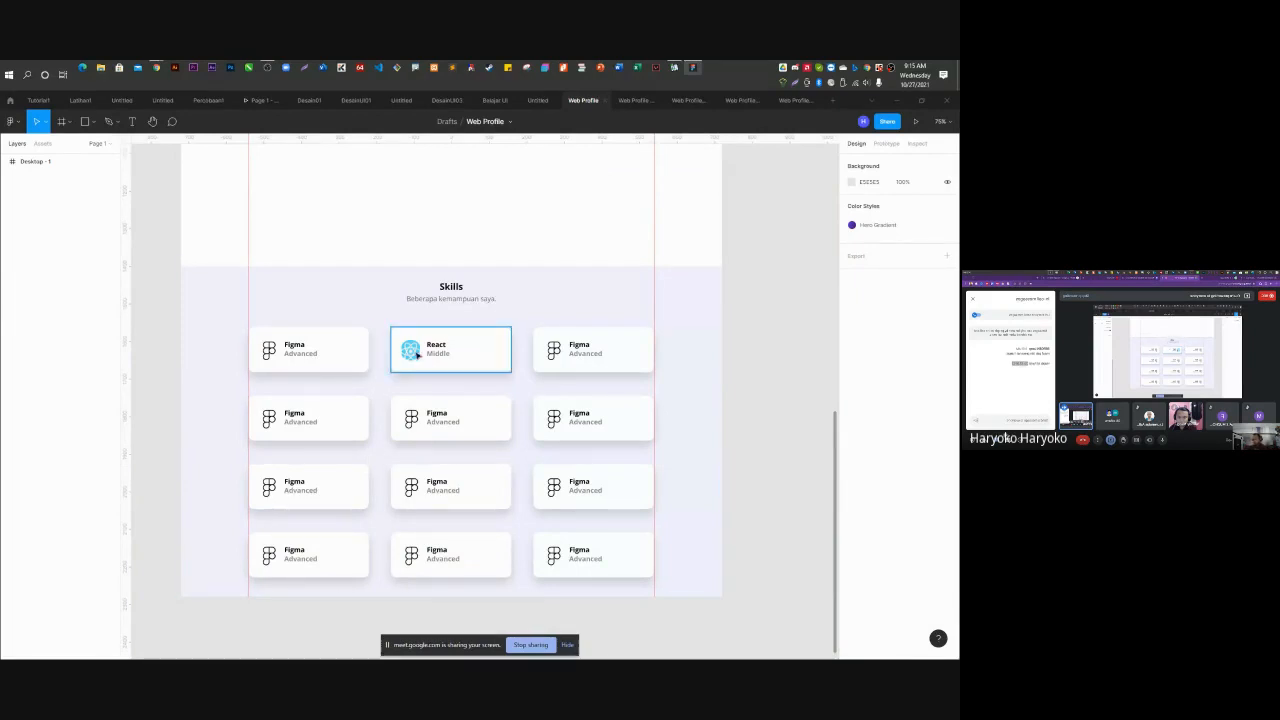
Open Plugins > Manage plugins from the canvas context menu, showing the installed Unsplash plugin.
right_click(774, 229)
mouse_move(810, 289)
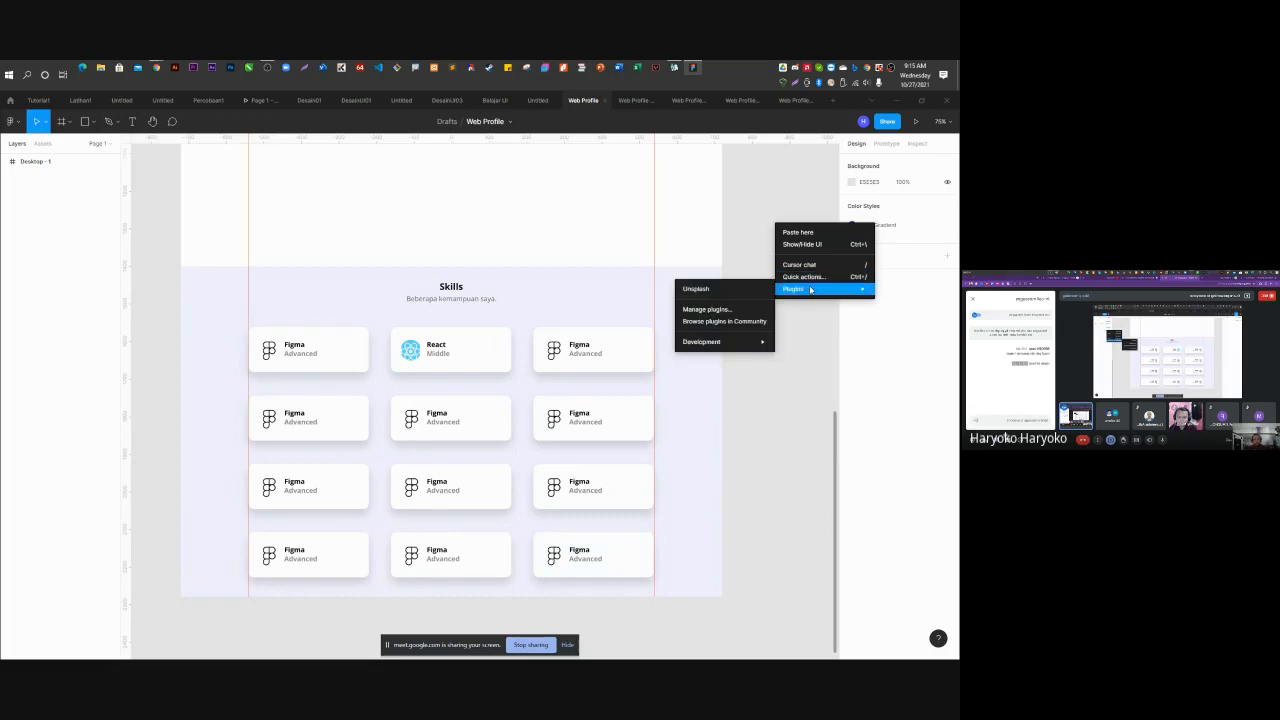
click(773, 183)
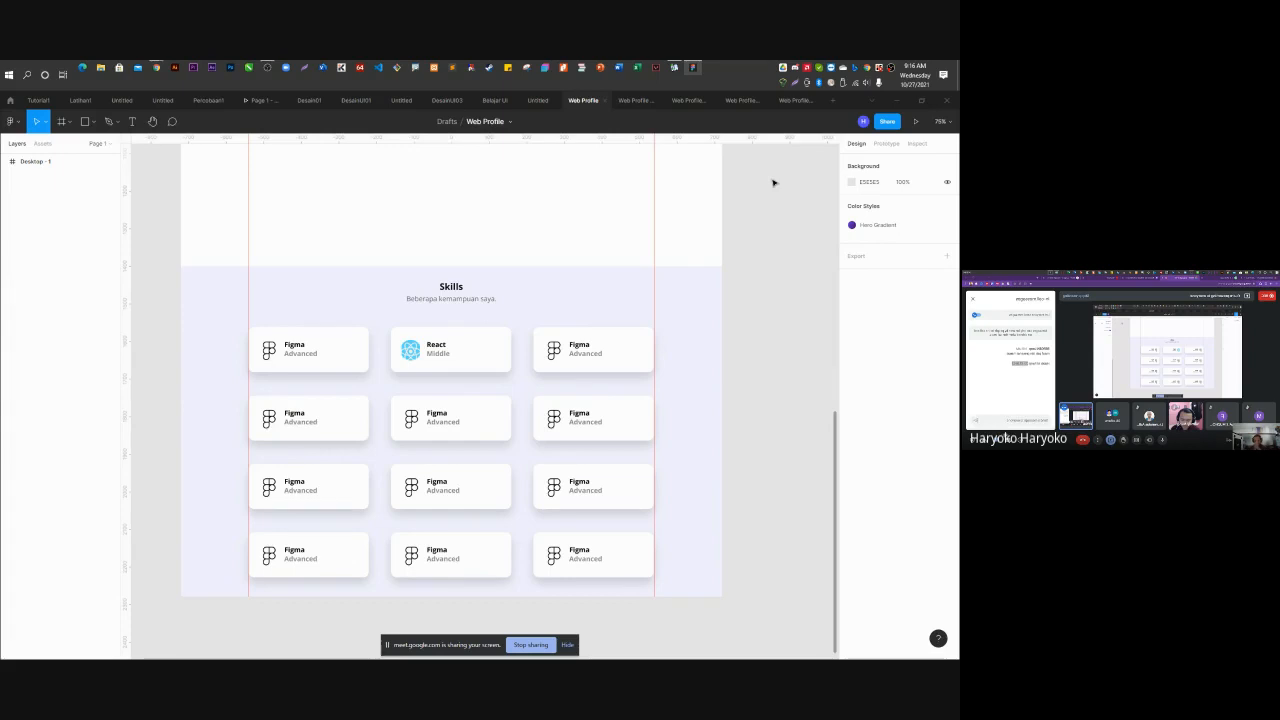
right_click(768, 278)
mouse_move(800, 338)
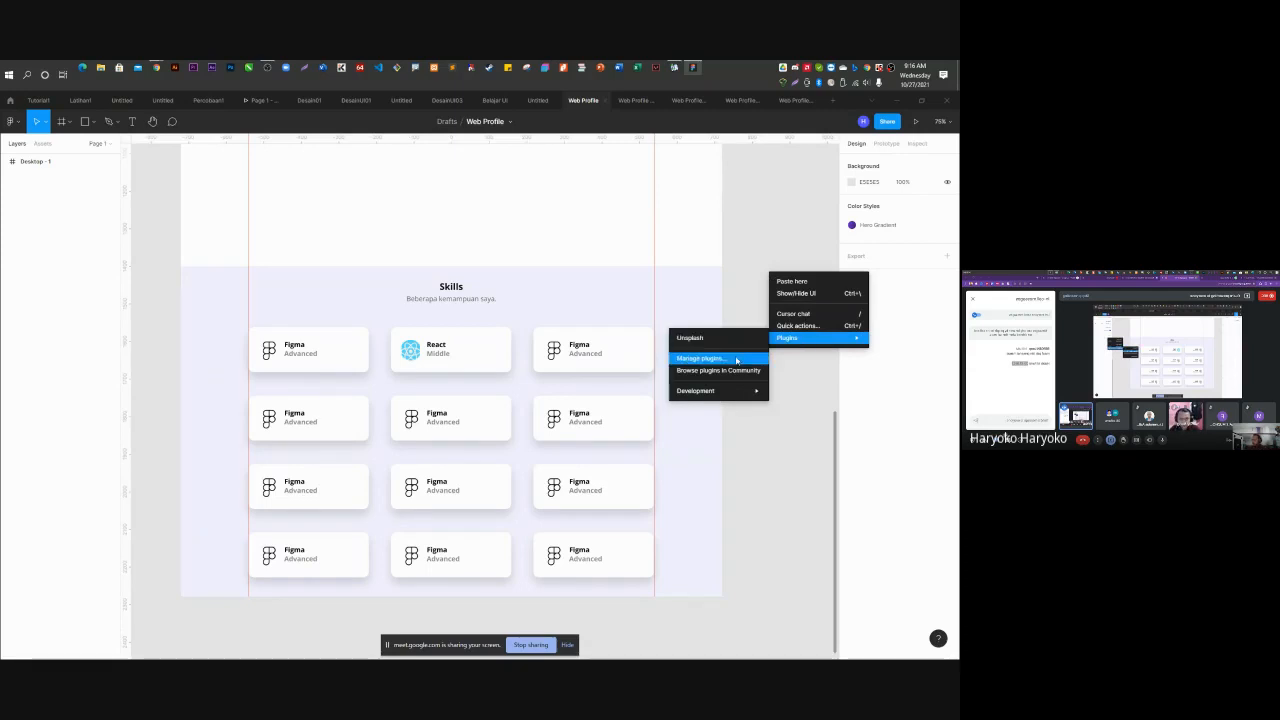
click(746, 246)
right_click(748, 243)
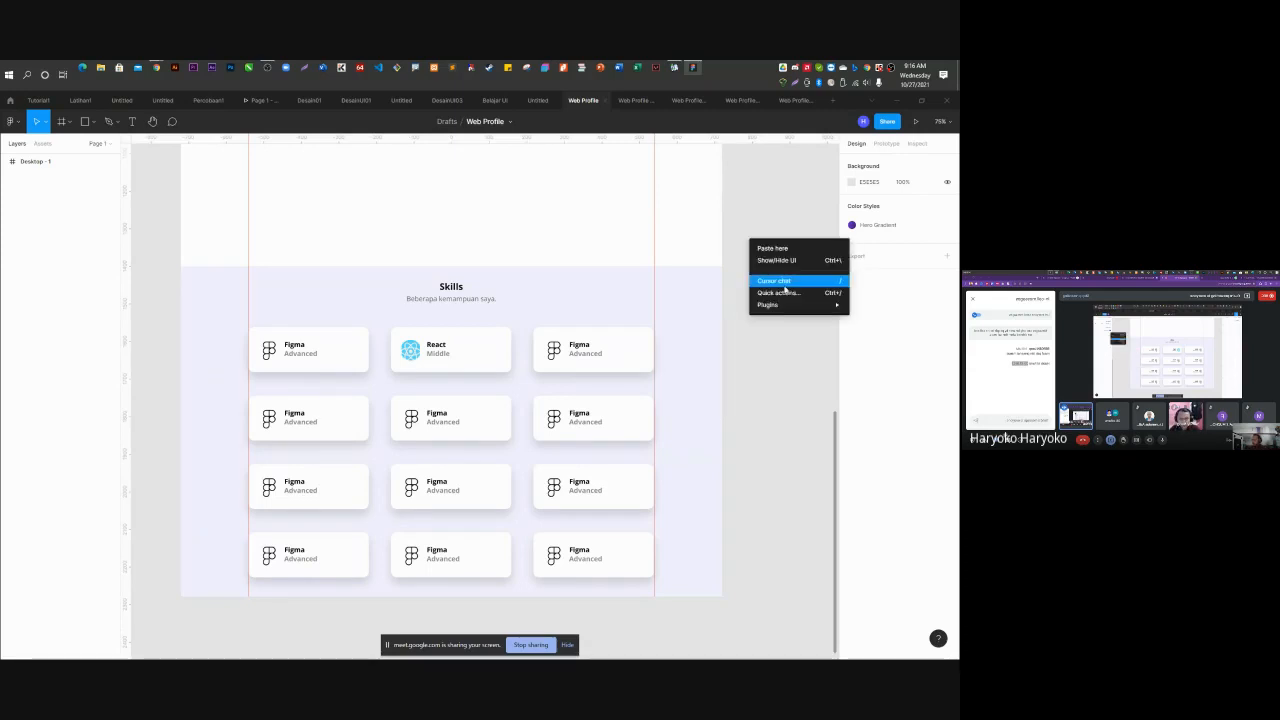
mouse_move(792, 306)
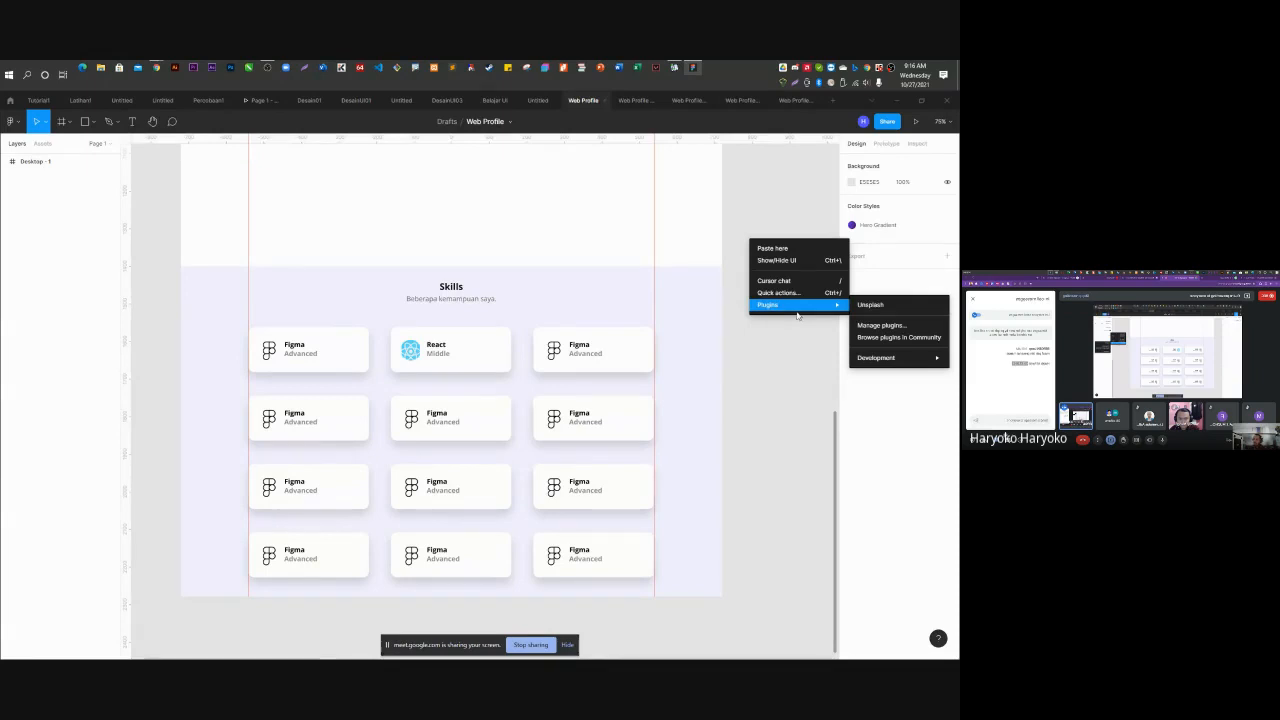
click(880, 326)
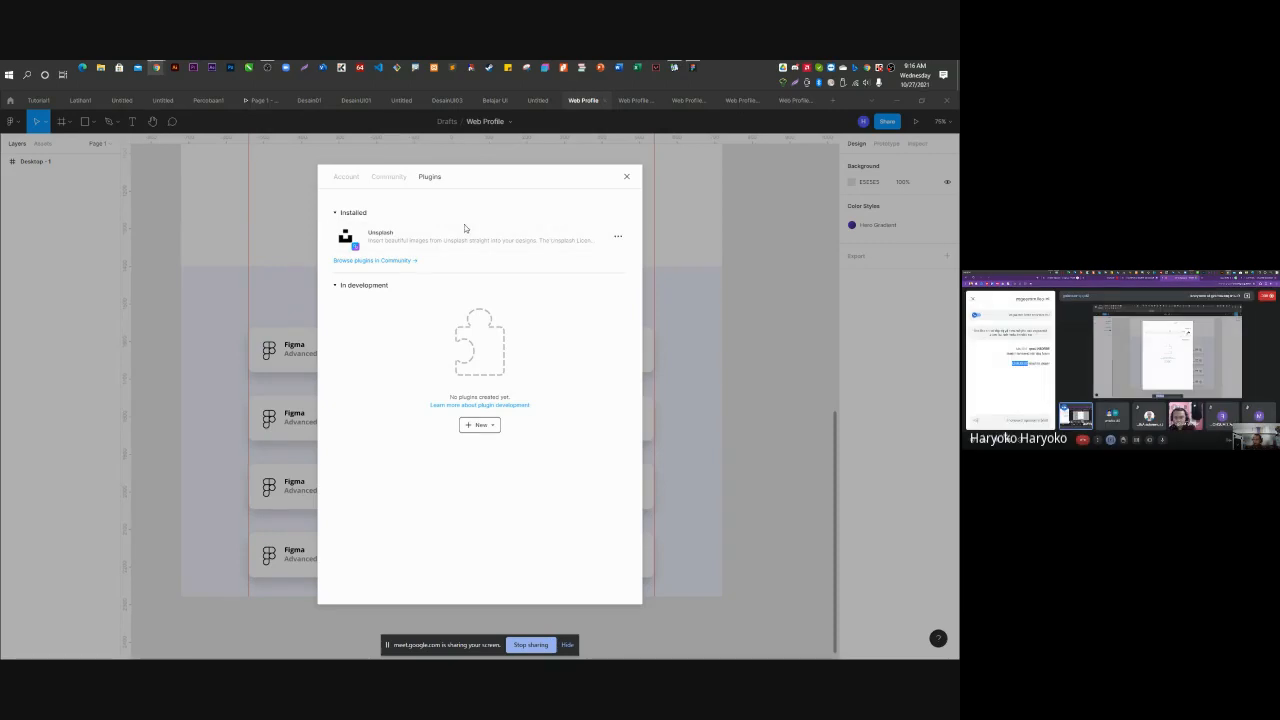
Search the Figma Community plugins for 'logowine'.
click(362, 262)
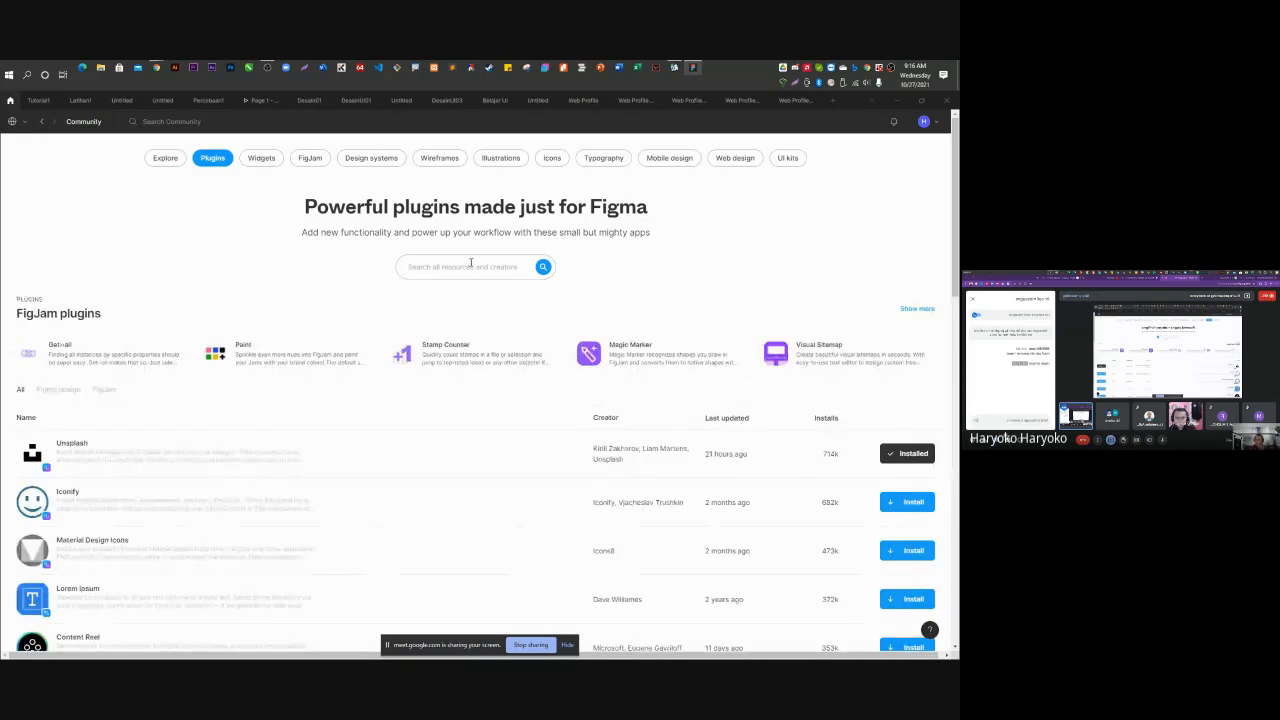
text(logowine)
click(544, 267)
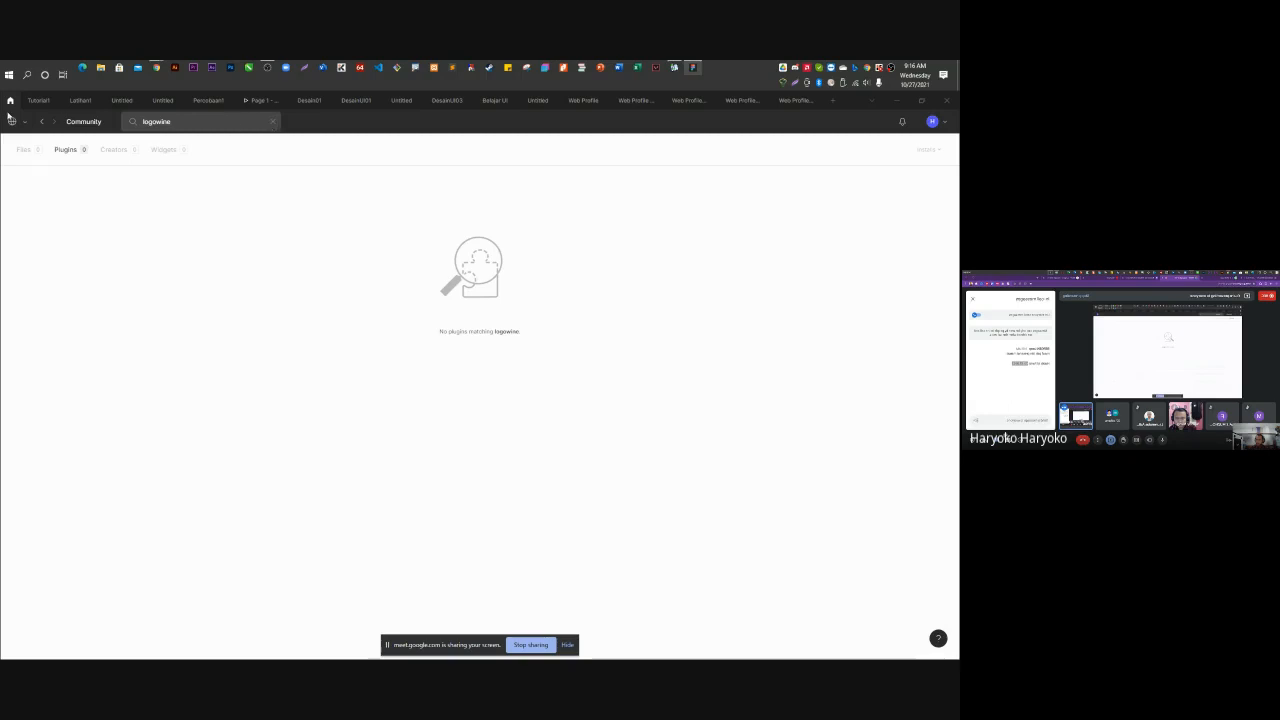
Leave the empty search results via Drafts and return to the Web Profile file.
click(43, 121)
click(43, 121)
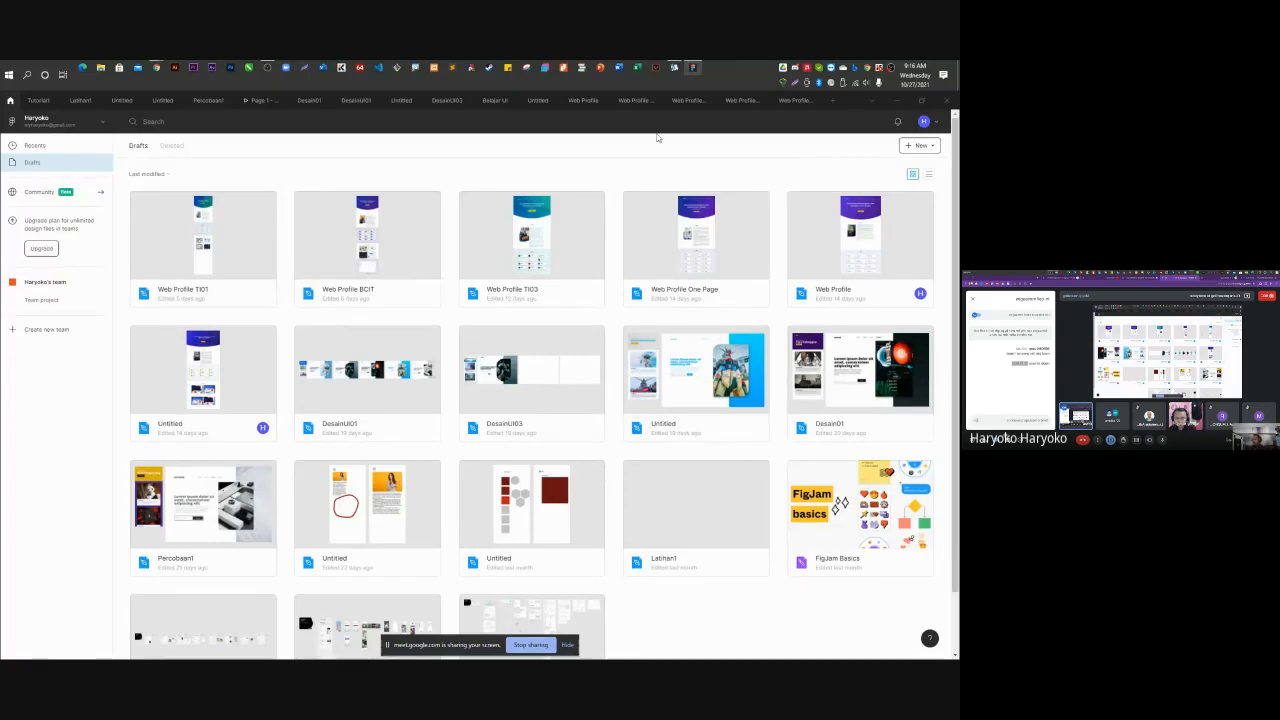
click(596, 102)
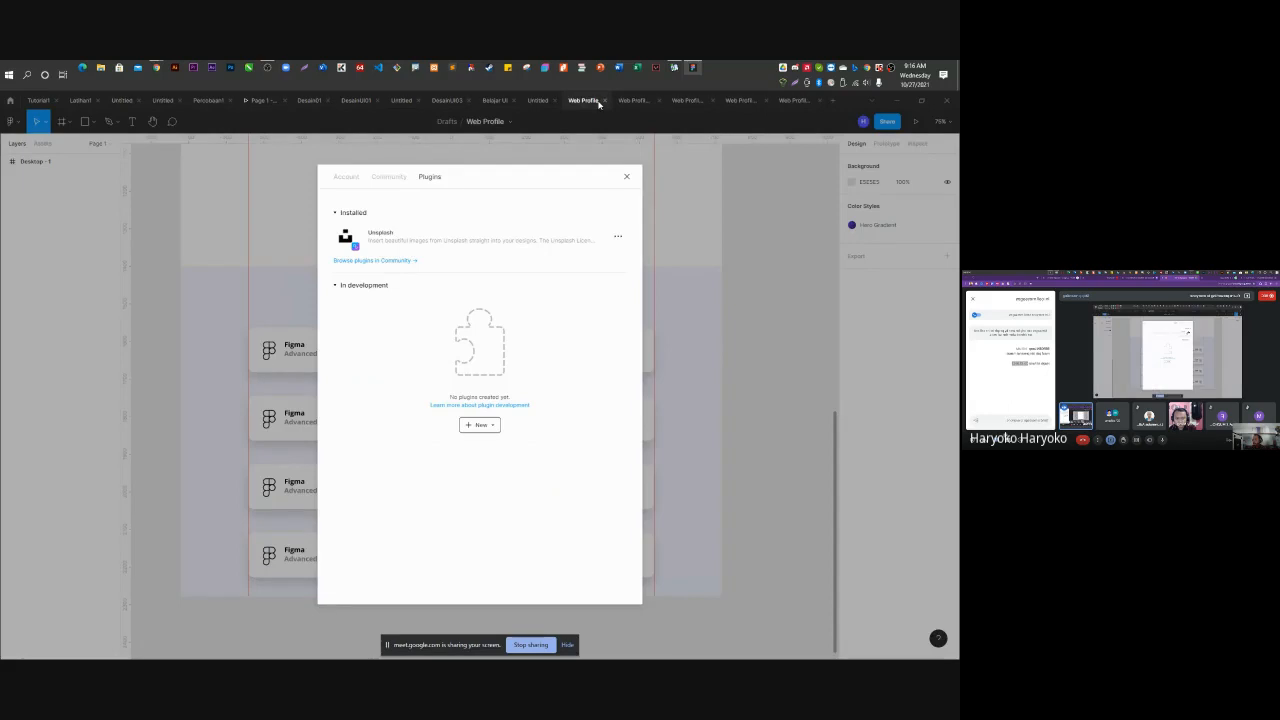
Close the plugins window, rename the file to Web Profile TI02, and right-click the canvas.
click(626, 176)
click(489, 122)
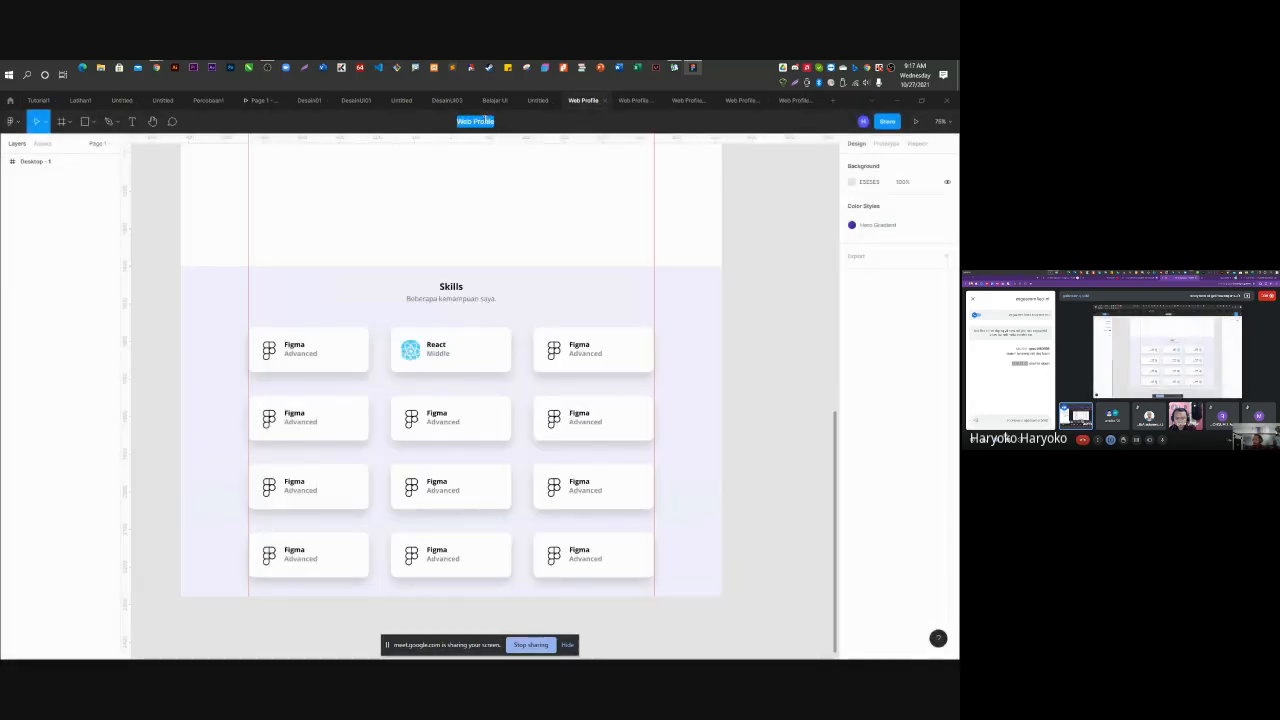
click(500, 120)
text(02)
key(Return)
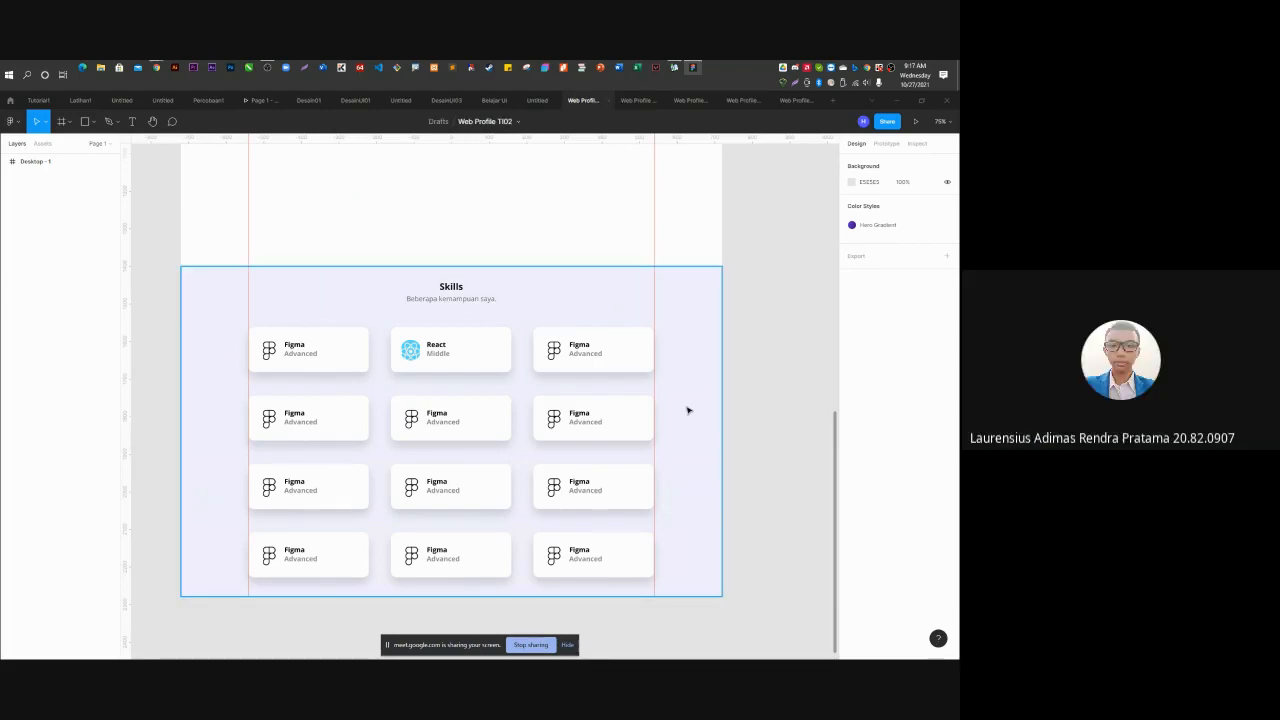
right_click(741, 228)
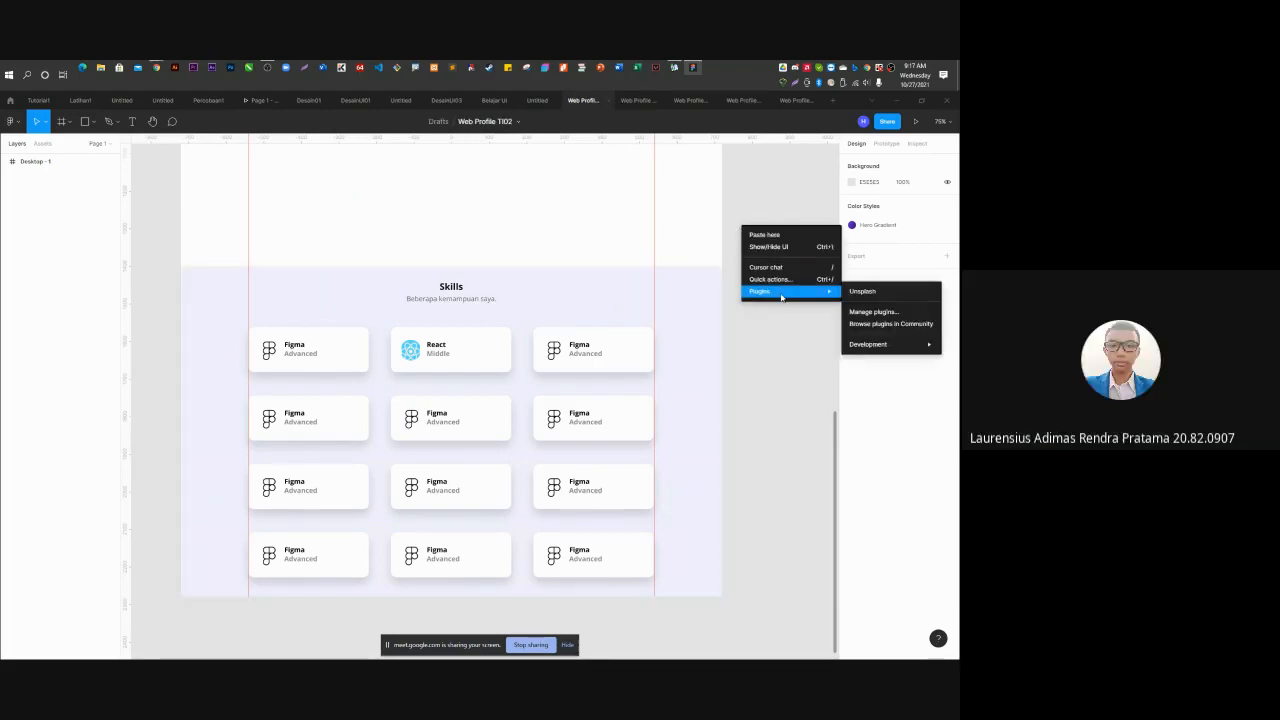
Open plugin management and browse the Figma Community plugin listing.
click(867, 313)
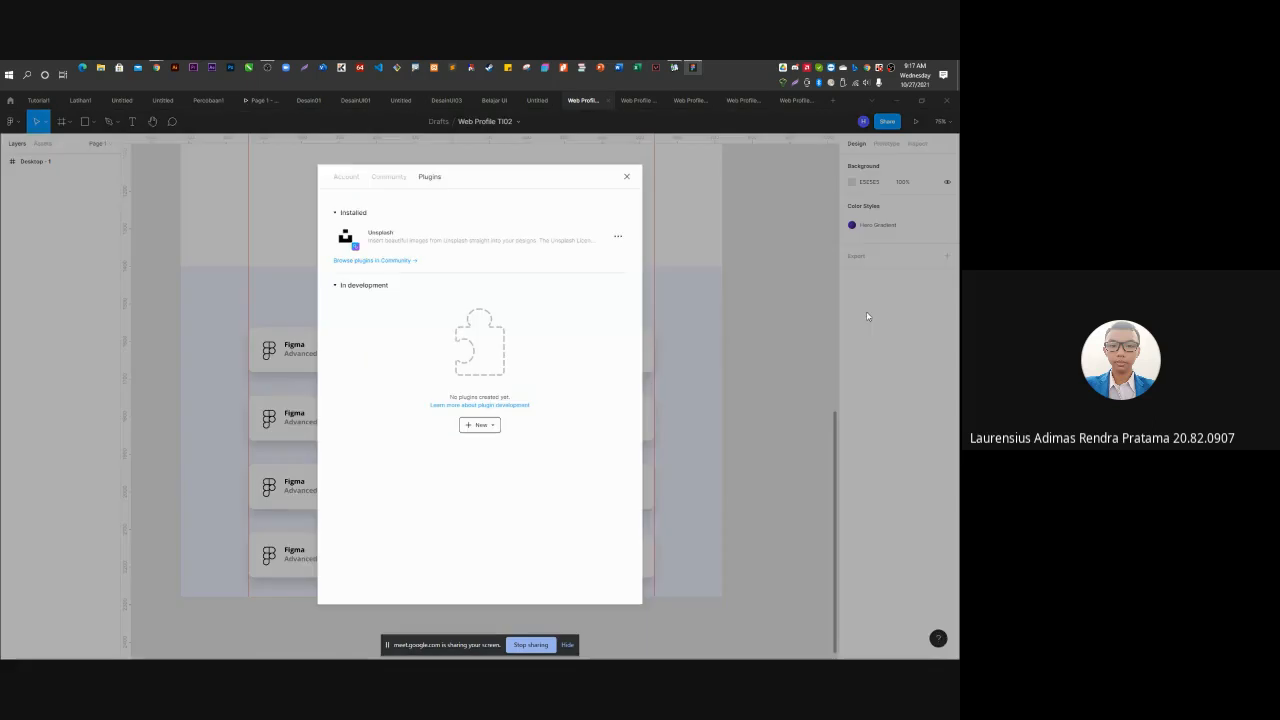
click(351, 260)
scroll(246, 349, down, 5)
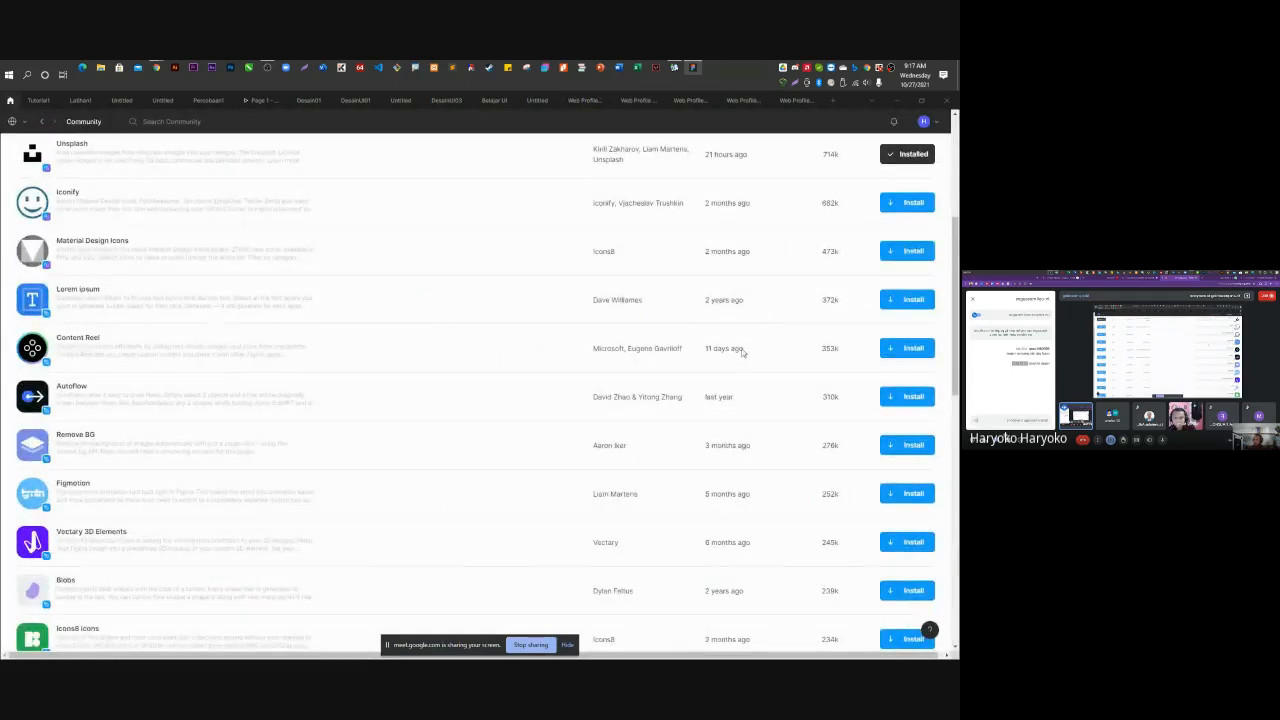
Install the Lorem ipsum, Remove BG, Feather Icons, Wireframe and Font Awesome Icons plugins.
click(908, 300)
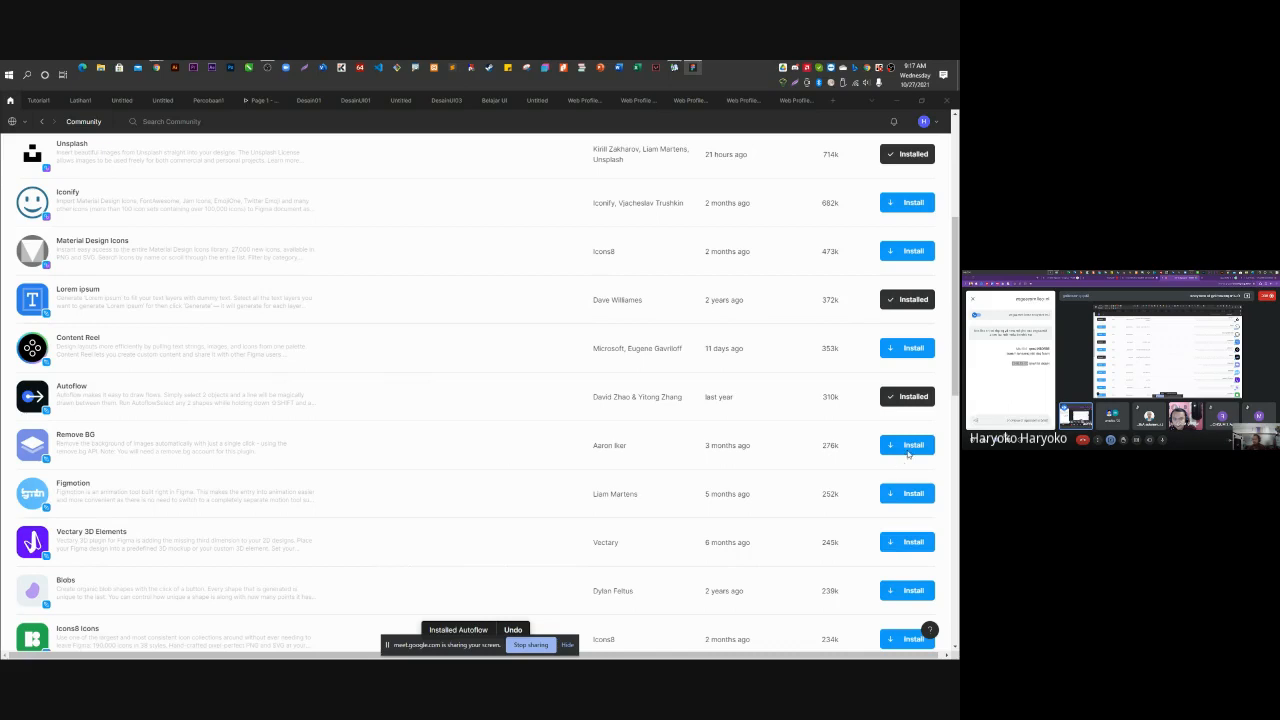
click(907, 445)
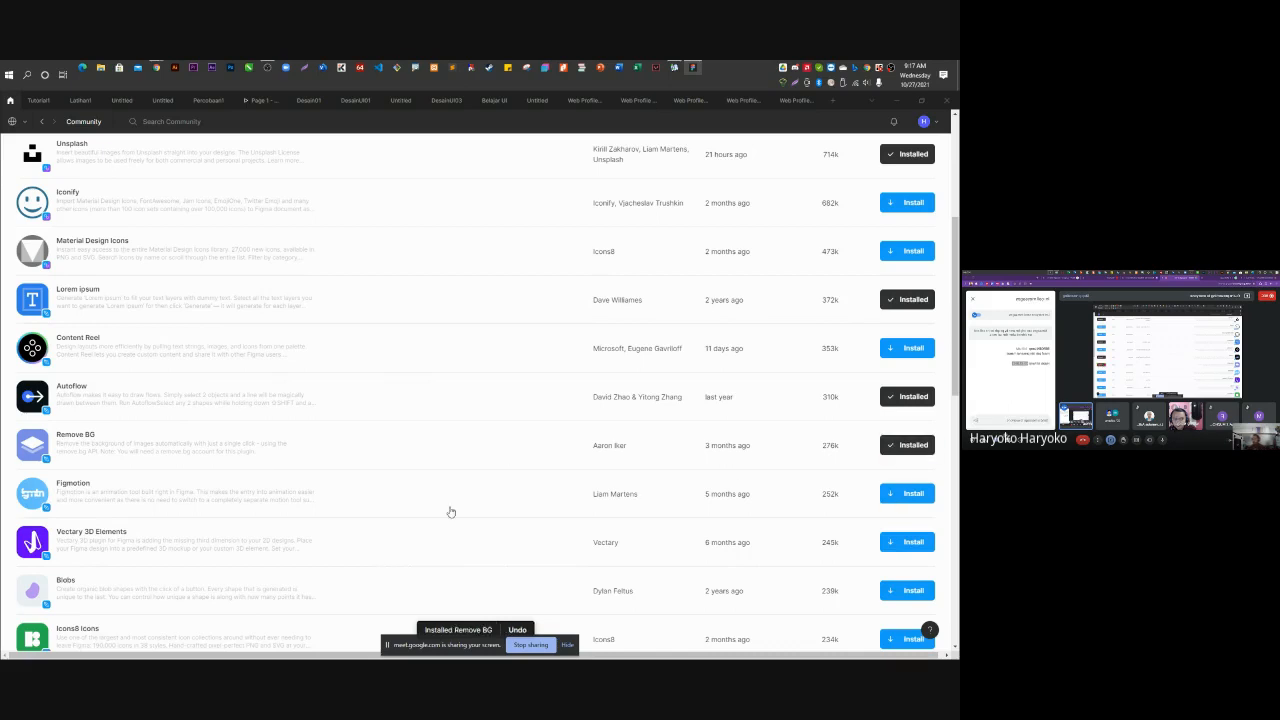
scroll(477, 497, down, 3)
scroll(477, 497, down, 3)
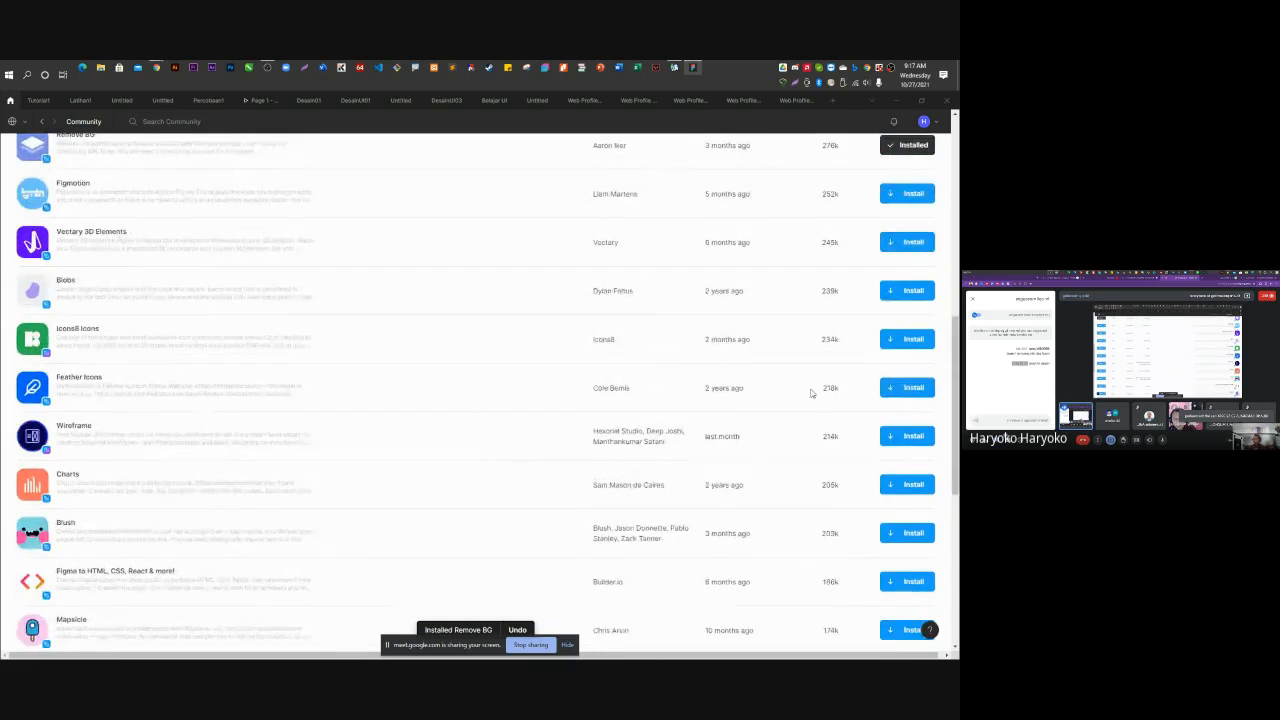
click(907, 390)
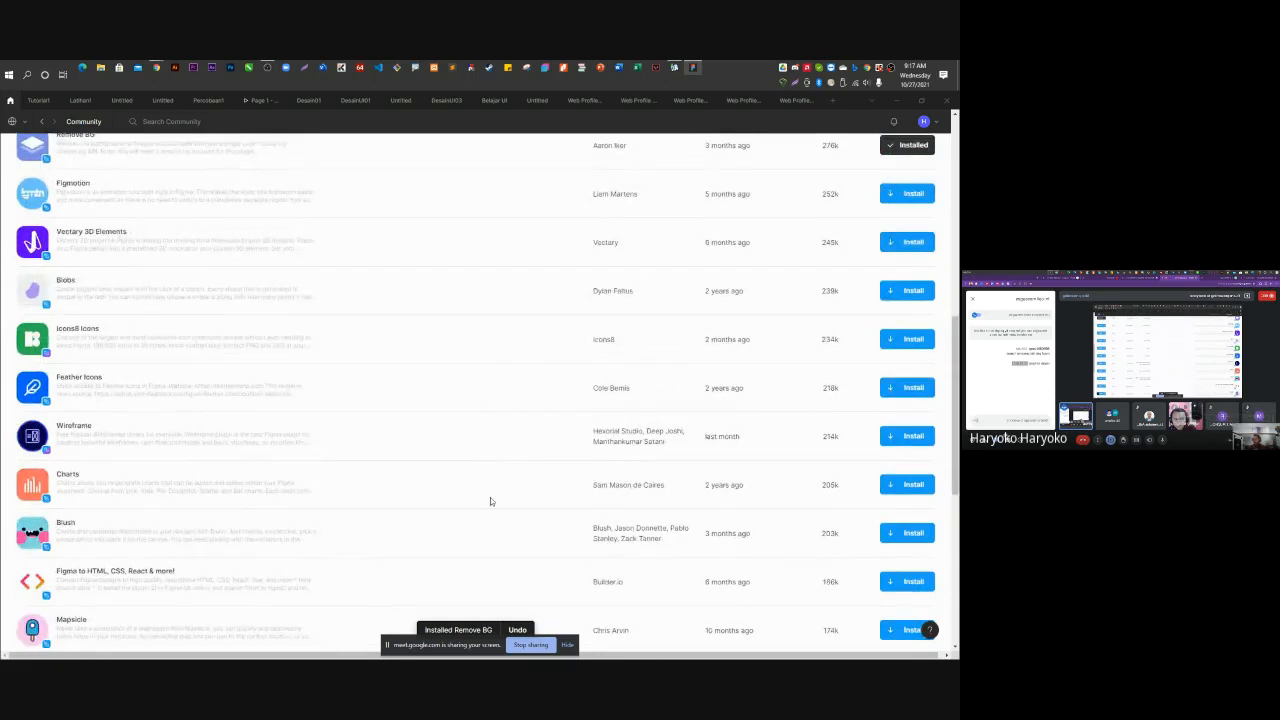
click(903, 444)
scroll(309, 523, down, 3)
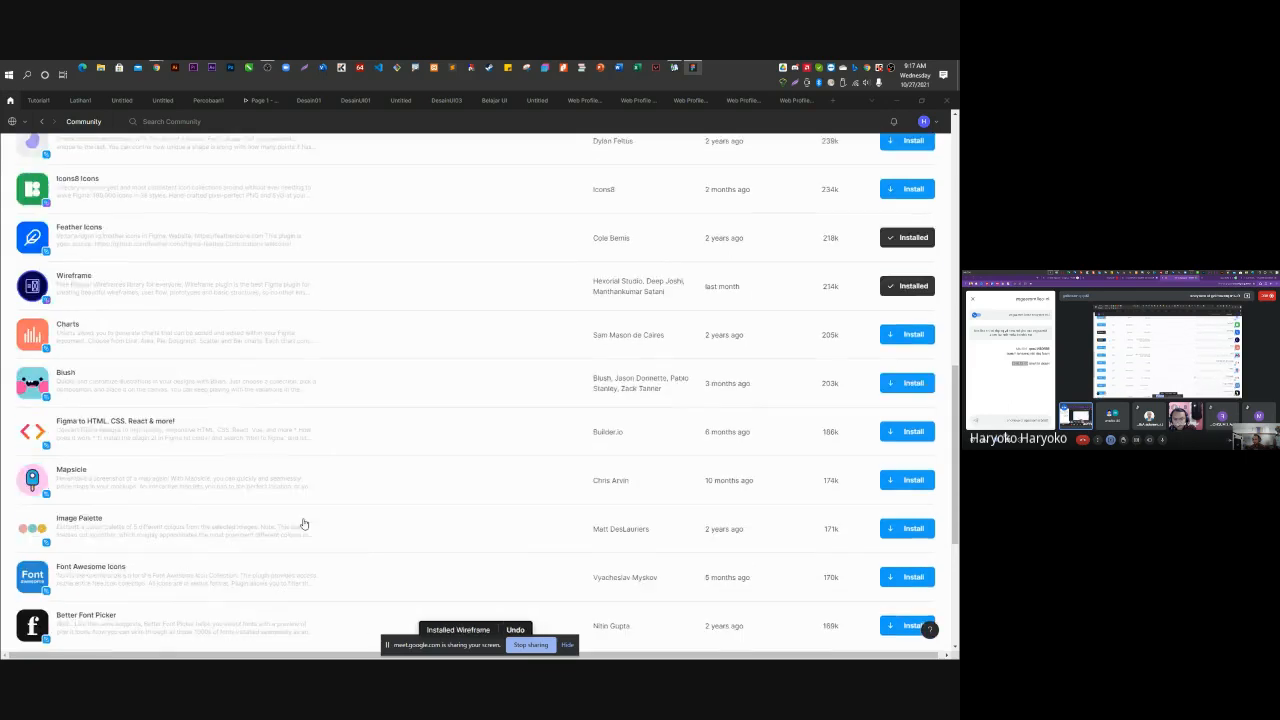
scroll(304, 523, down, 2)
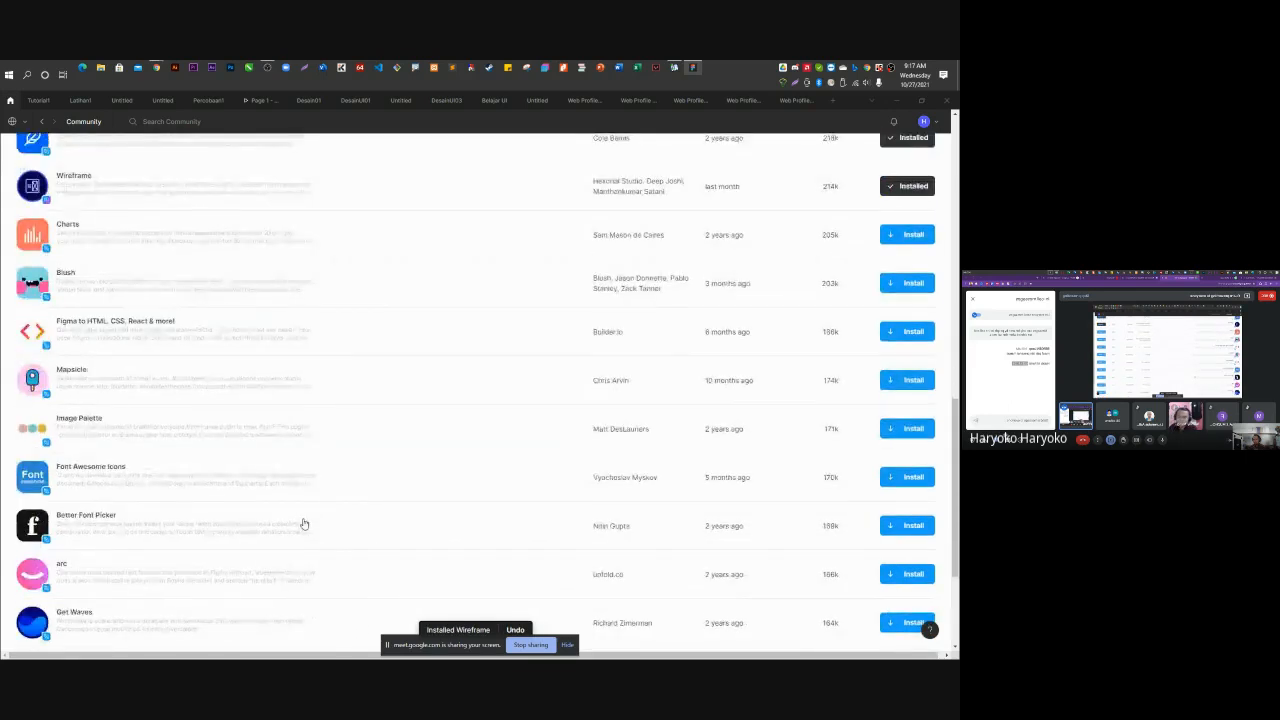
click(907, 477)
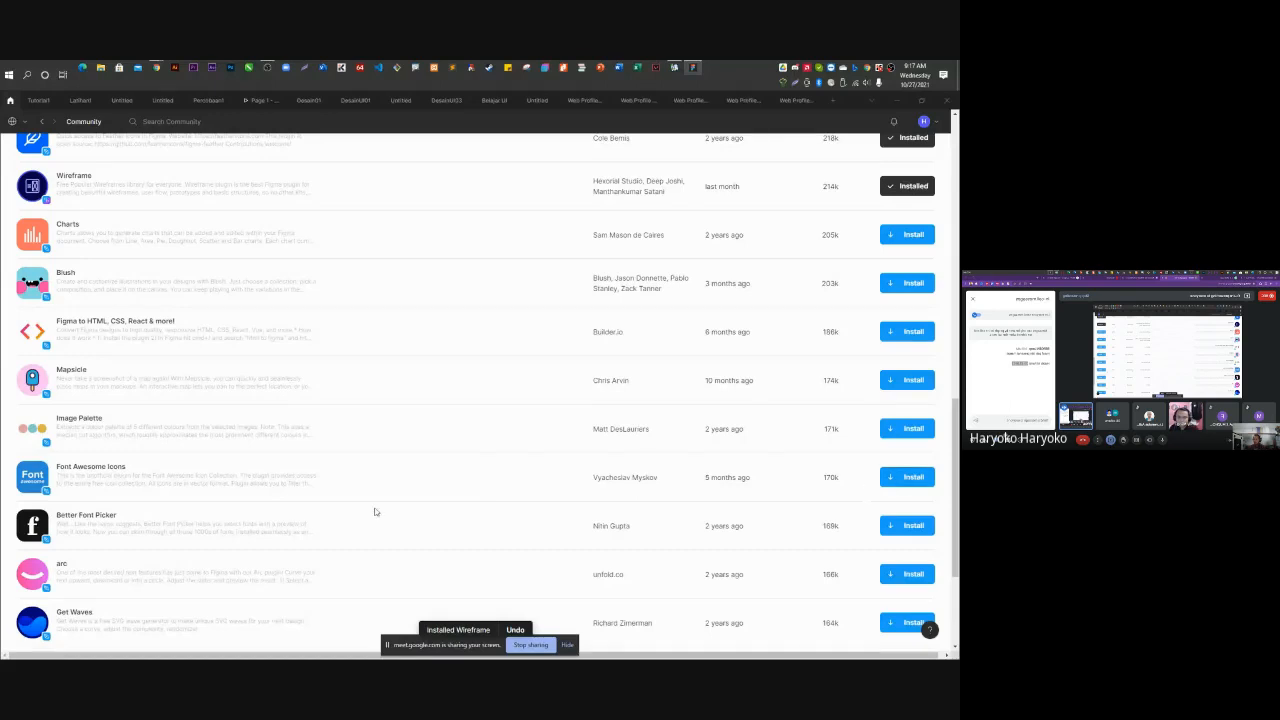
Scroll further down the listing and install the Logo Creator, UI Faces and Arrow Auto plugins.
scroll(357, 511, down, 3)
scroll(170, 466, down, 1)
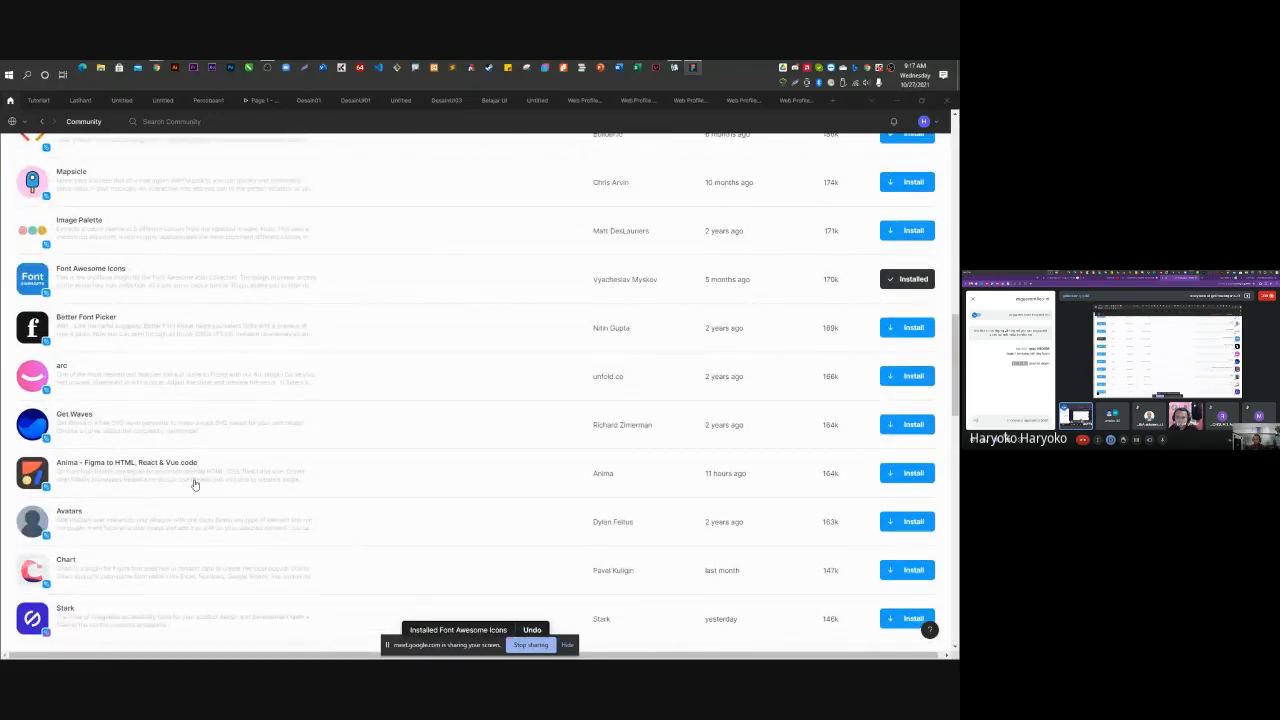
scroll(200, 517, down, 3)
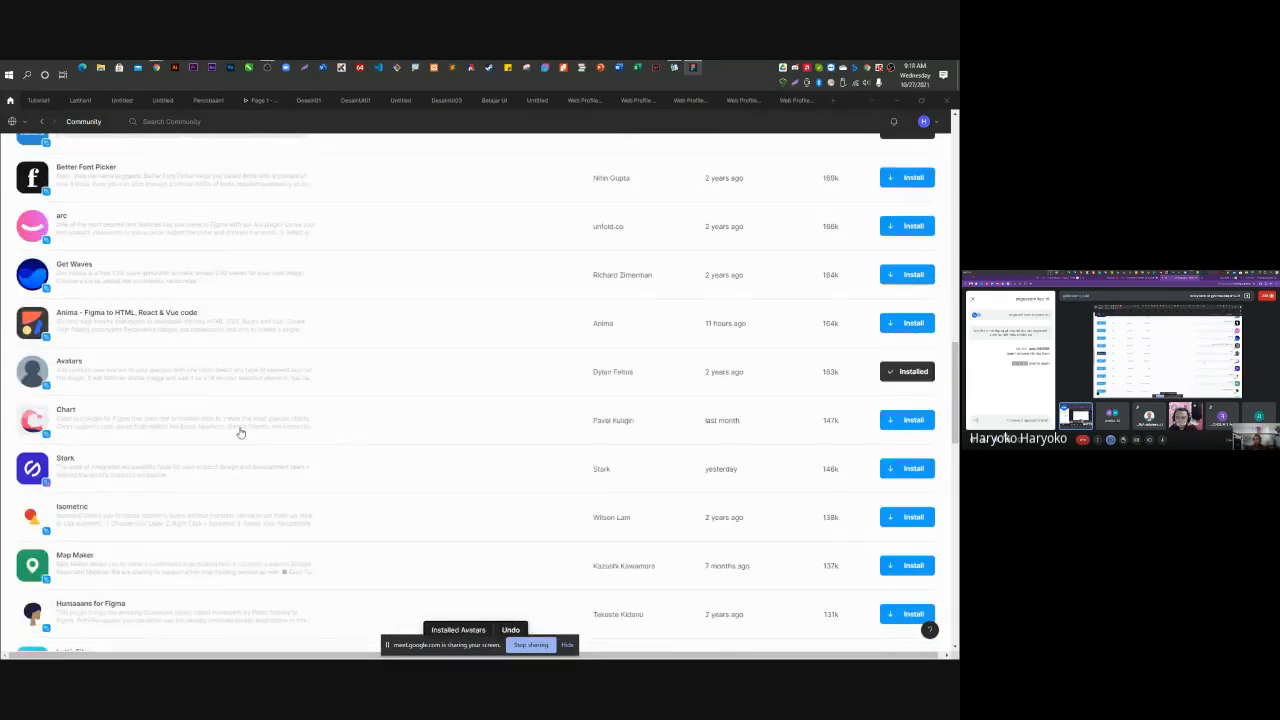
scroll(240, 432, down, 4)
scroll(239, 432, down, 4)
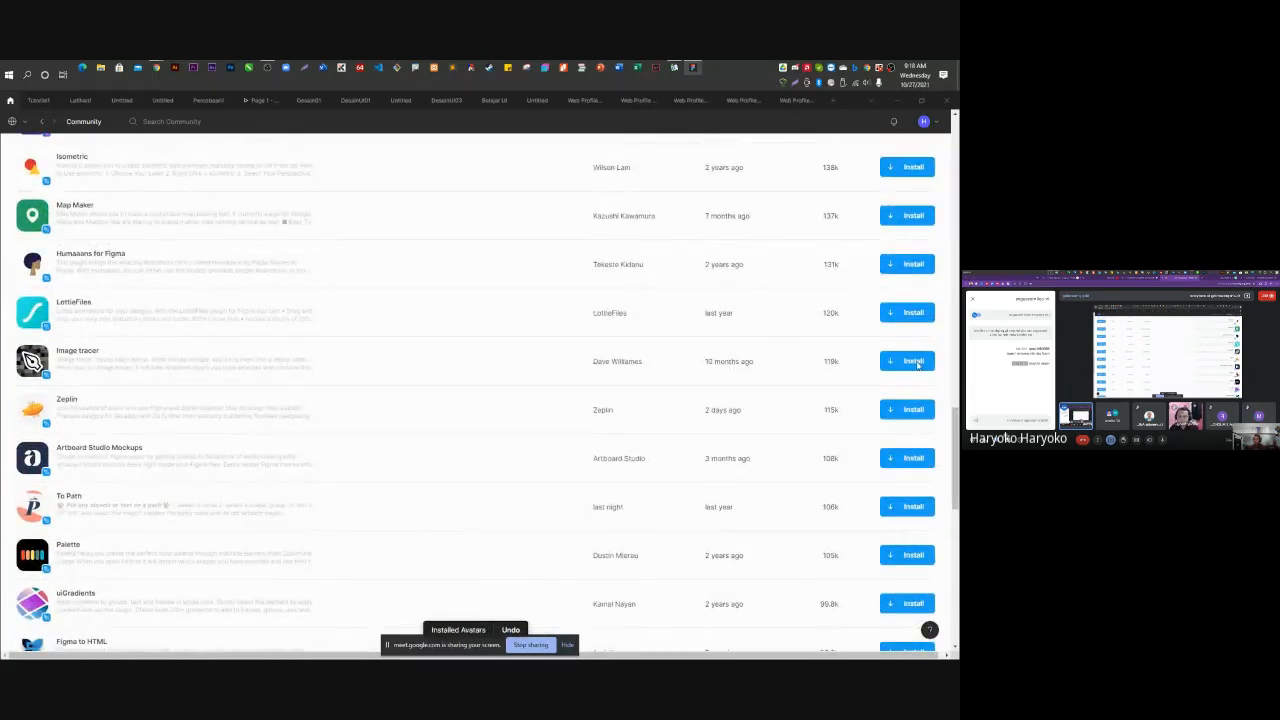
scroll(378, 453, down, 4)
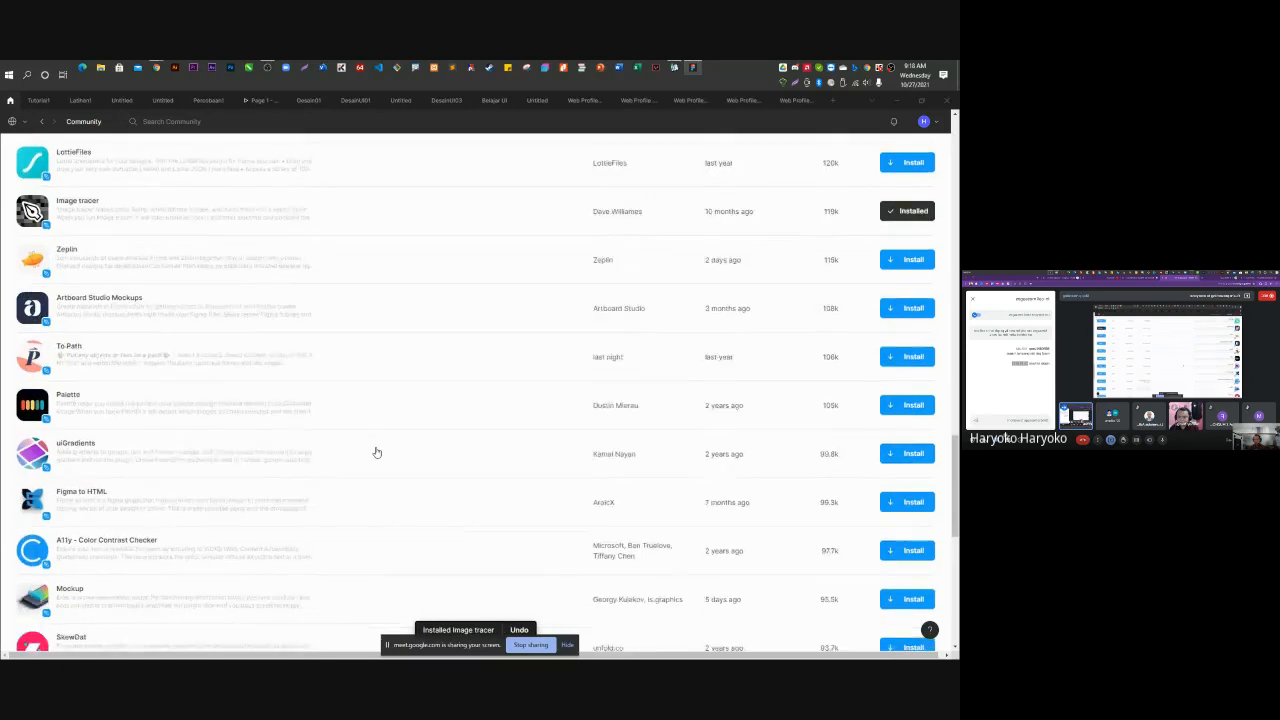
scroll(376, 453, down, 5)
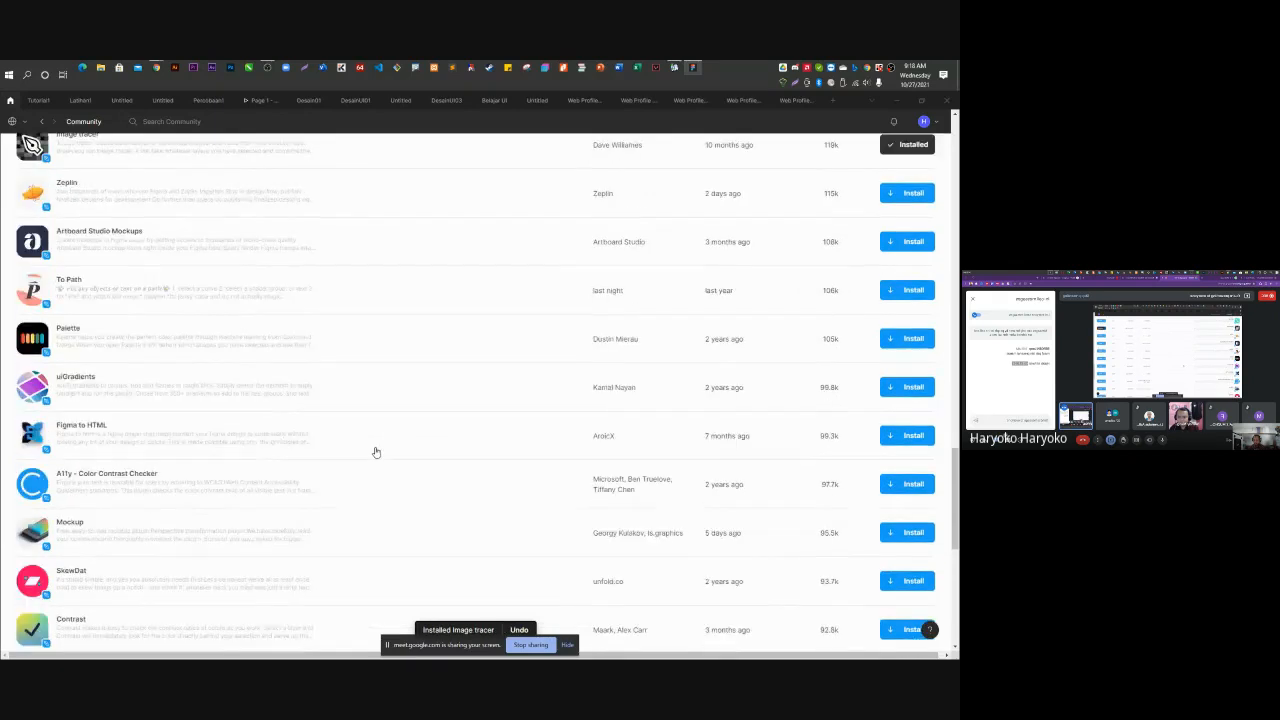
scroll(376, 453, down, 5)
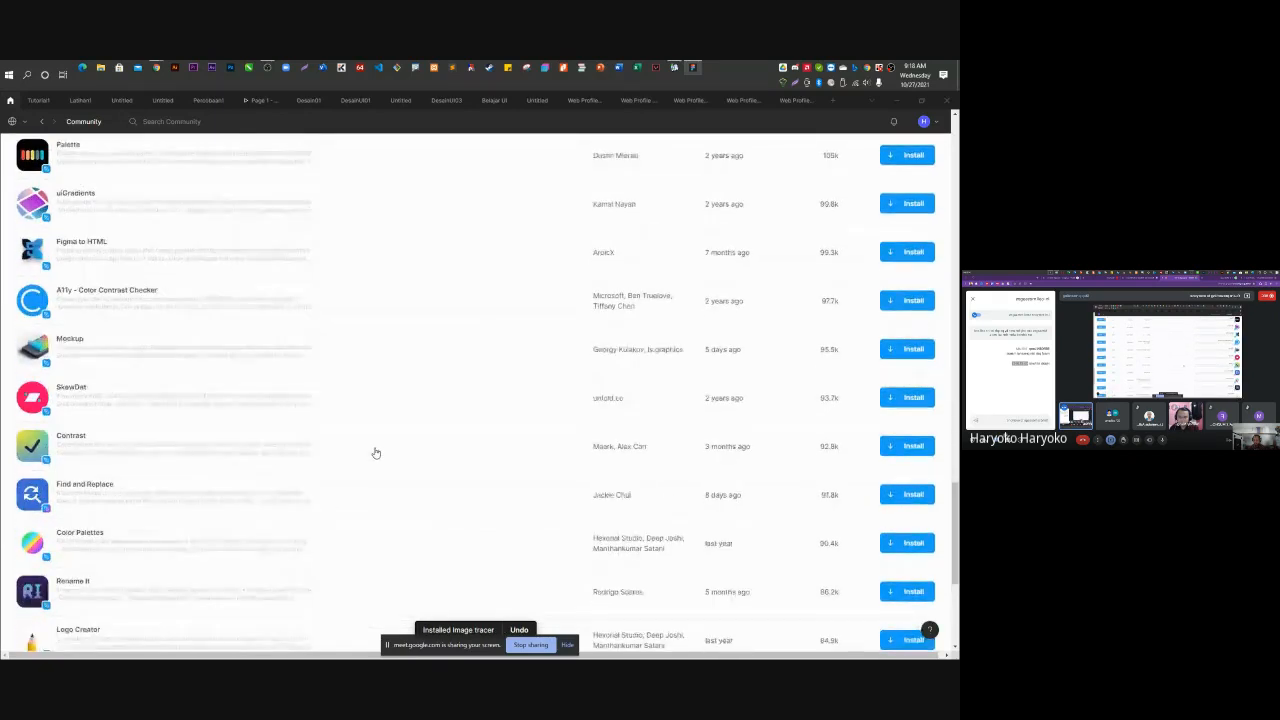
scroll(376, 453, down, 1)
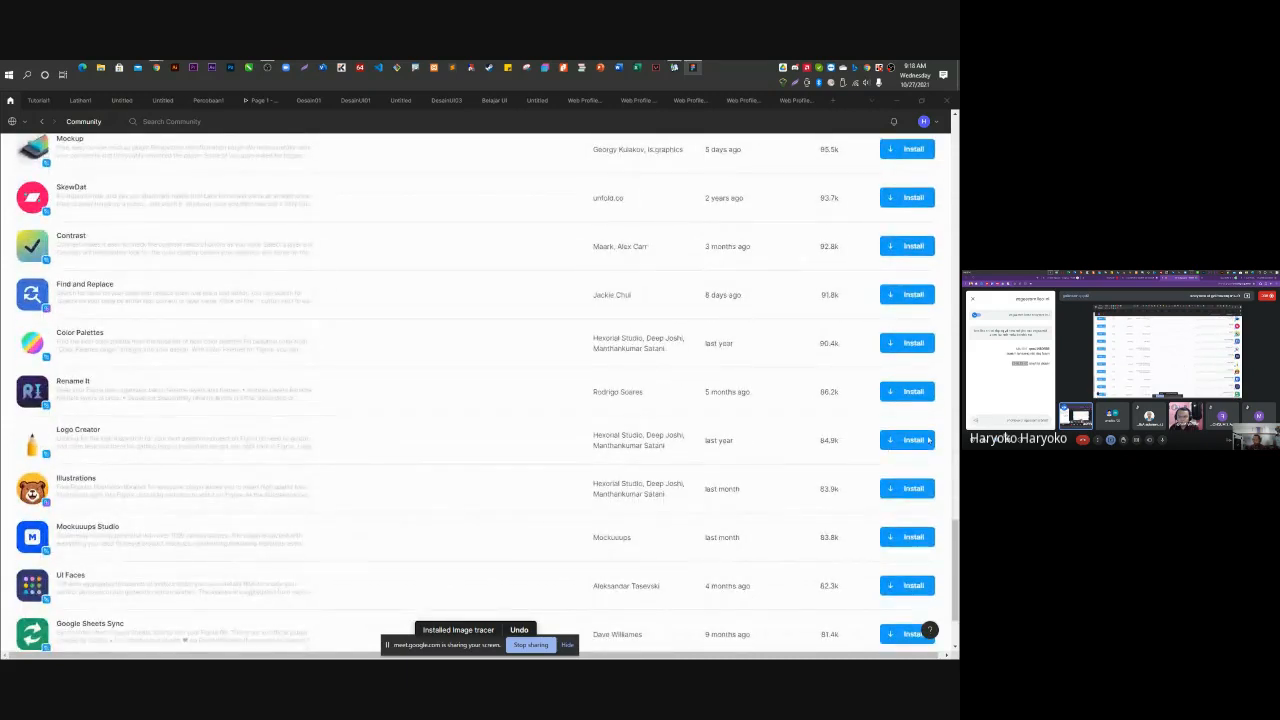
click(905, 441)
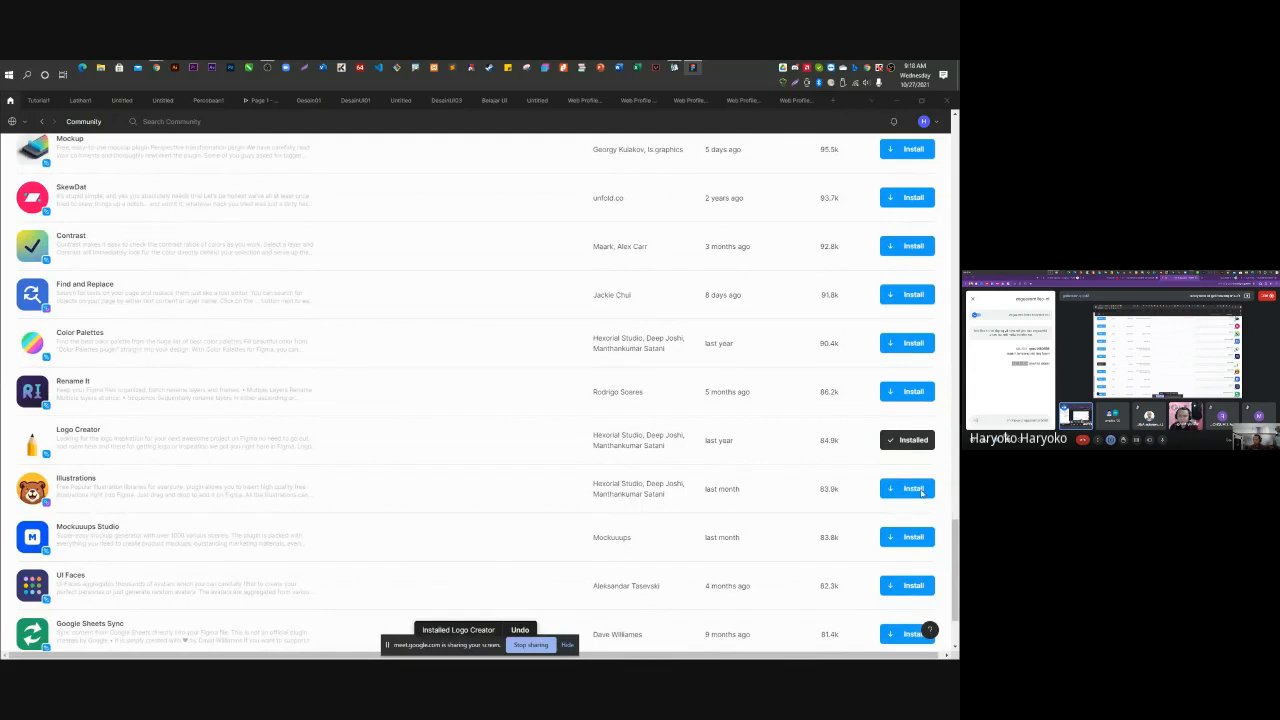
scroll(505, 508, down, 2)
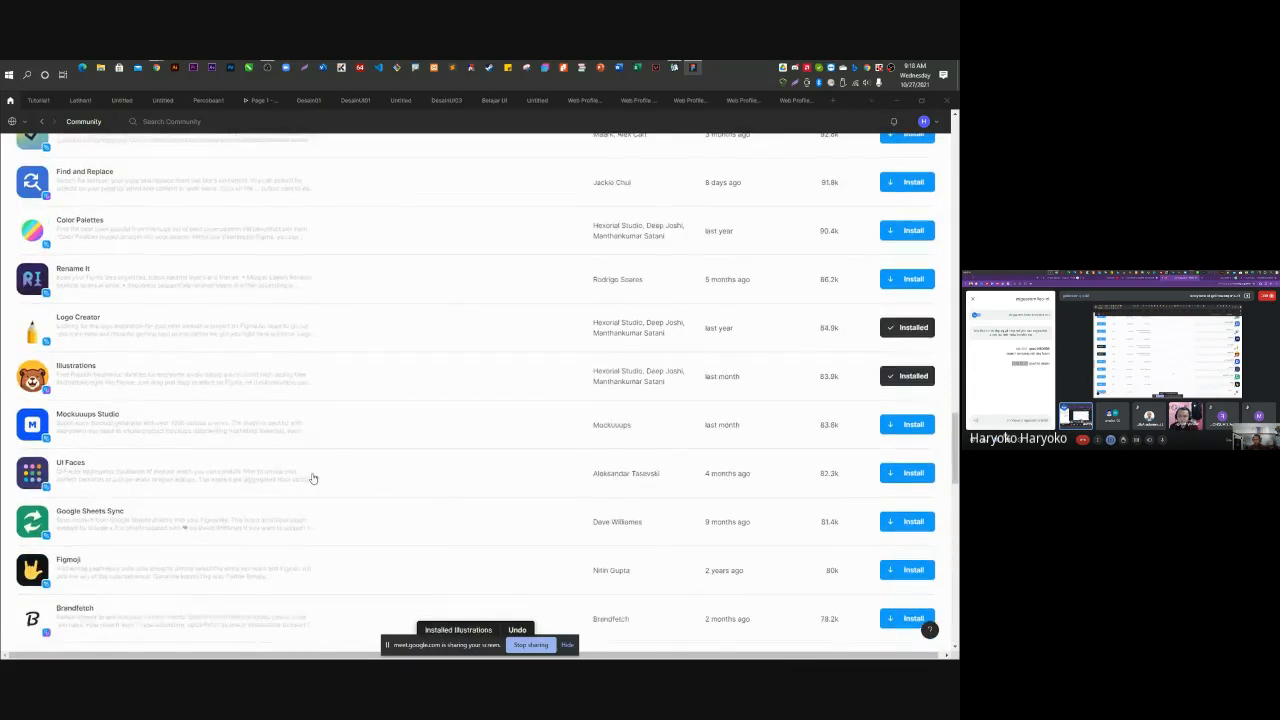
click(909, 473)
scroll(269, 454, down, 5)
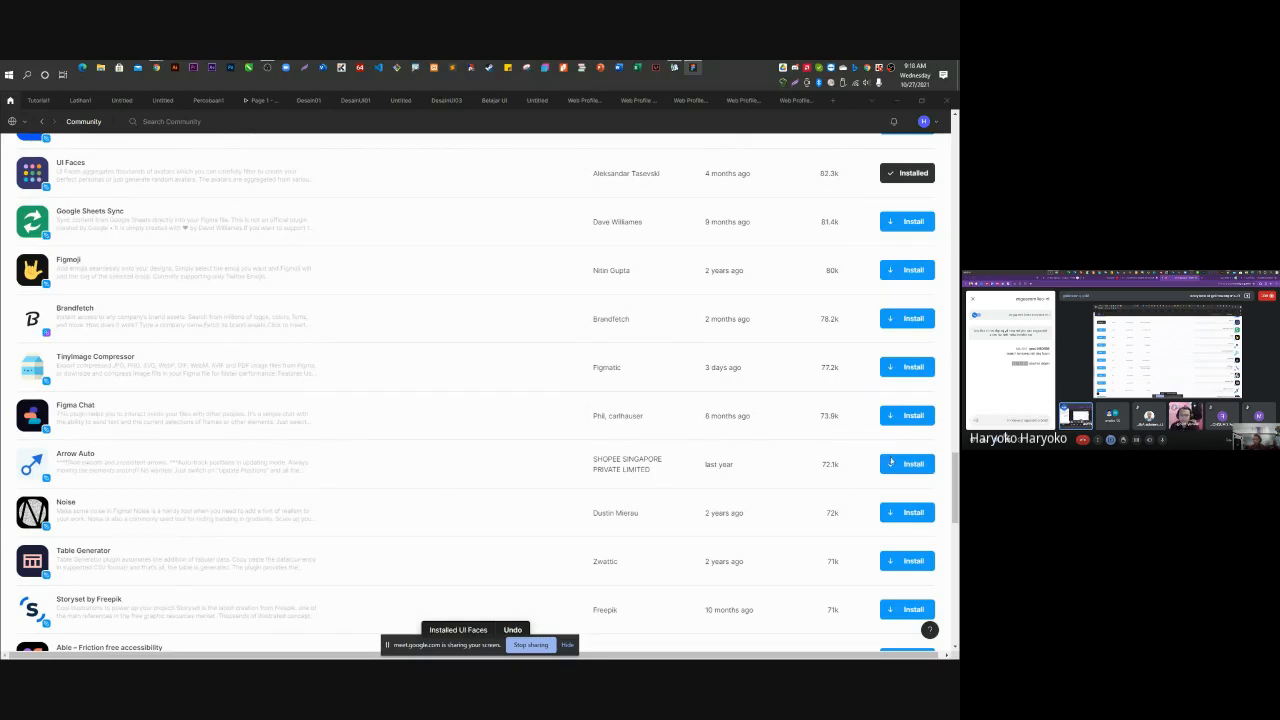
click(907, 466)
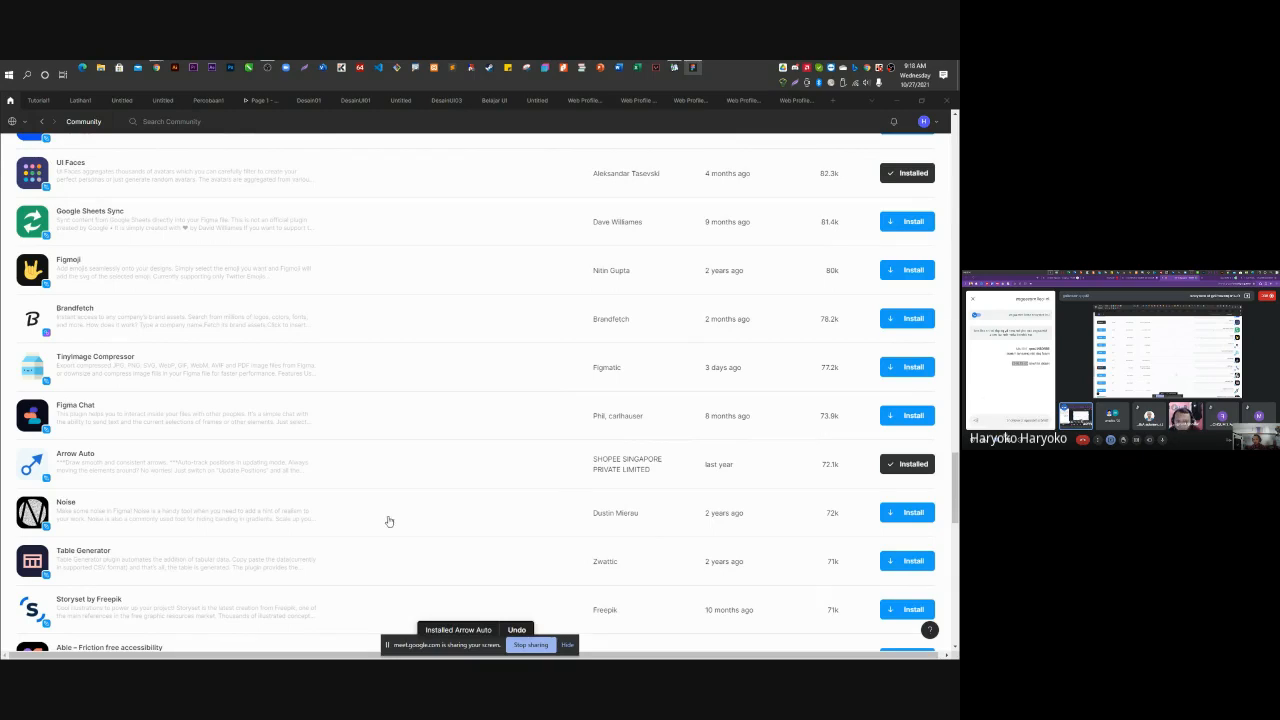
Scroll to the end of the plugin listing, then go back to the Drafts file list.
scroll(385, 512, down, 3)
scroll(379, 507, down, 5)
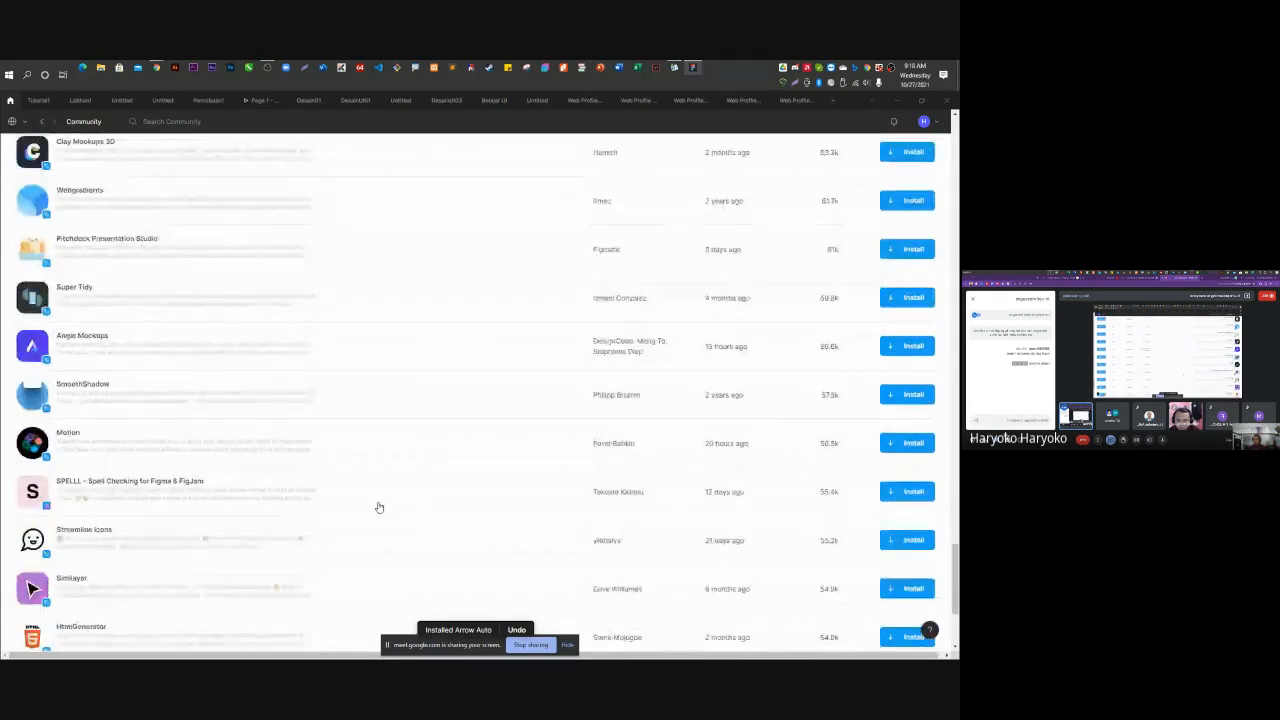
scroll(379, 507, down, 2)
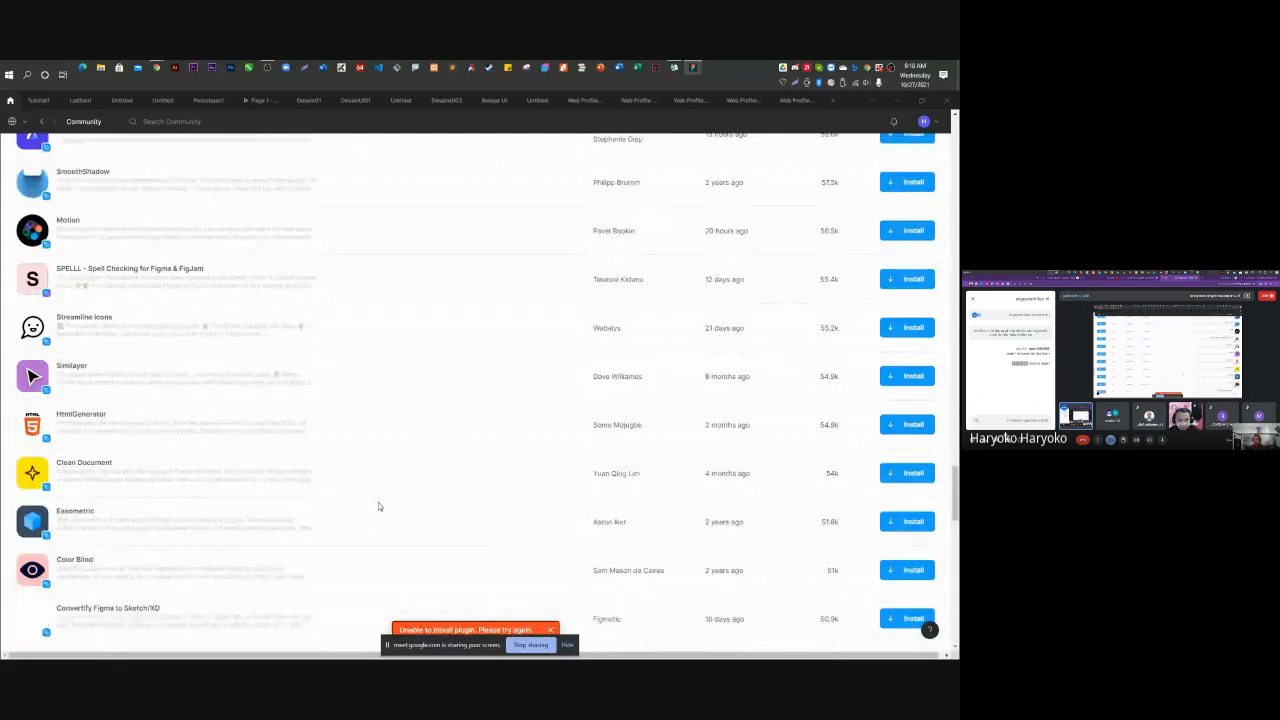
scroll(379, 507, down, 3)
scroll(379, 507, down, 3)
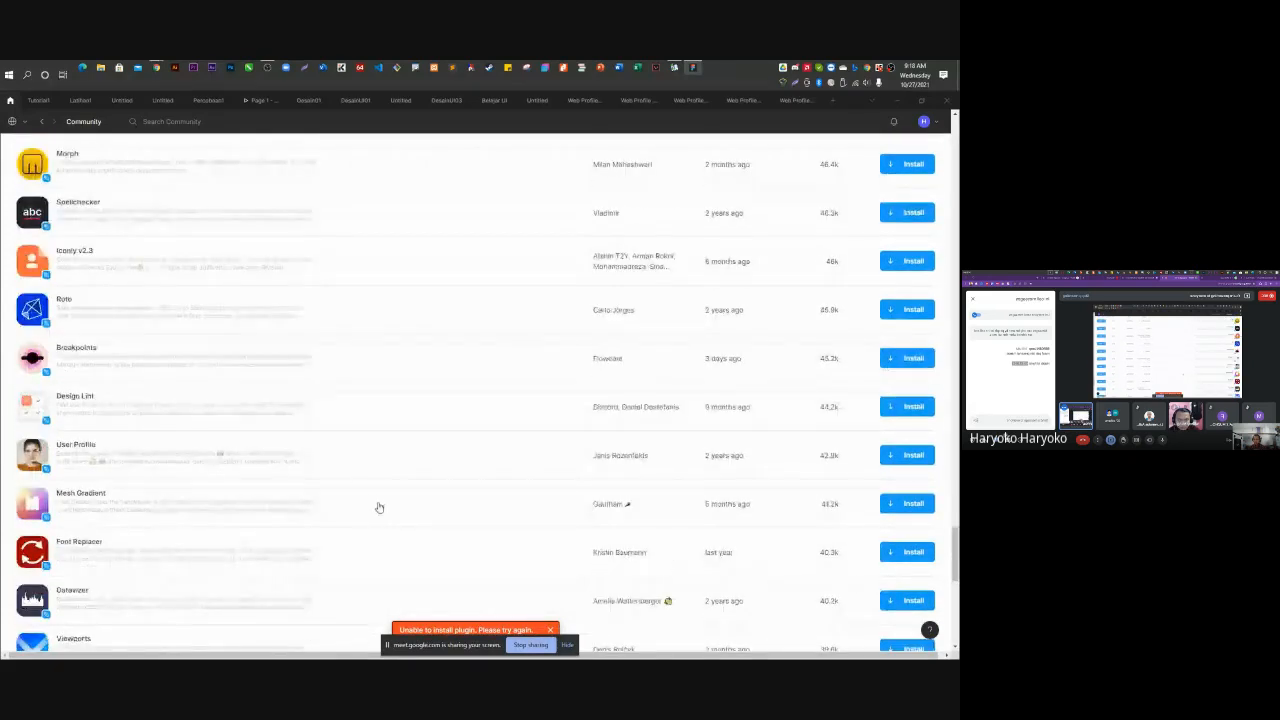
scroll(379, 507, down, 6)
scroll(378, 507, down, 2)
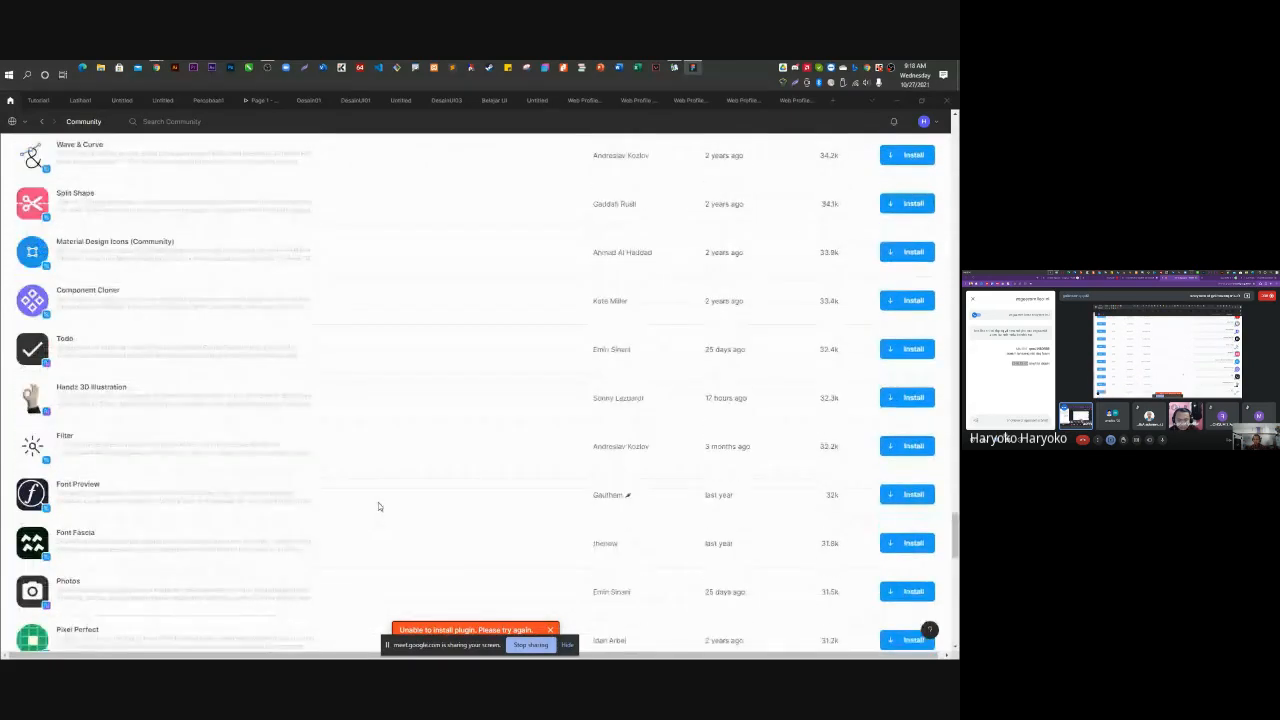
scroll(378, 507, down, 4)
scroll(379, 508, down, 4)
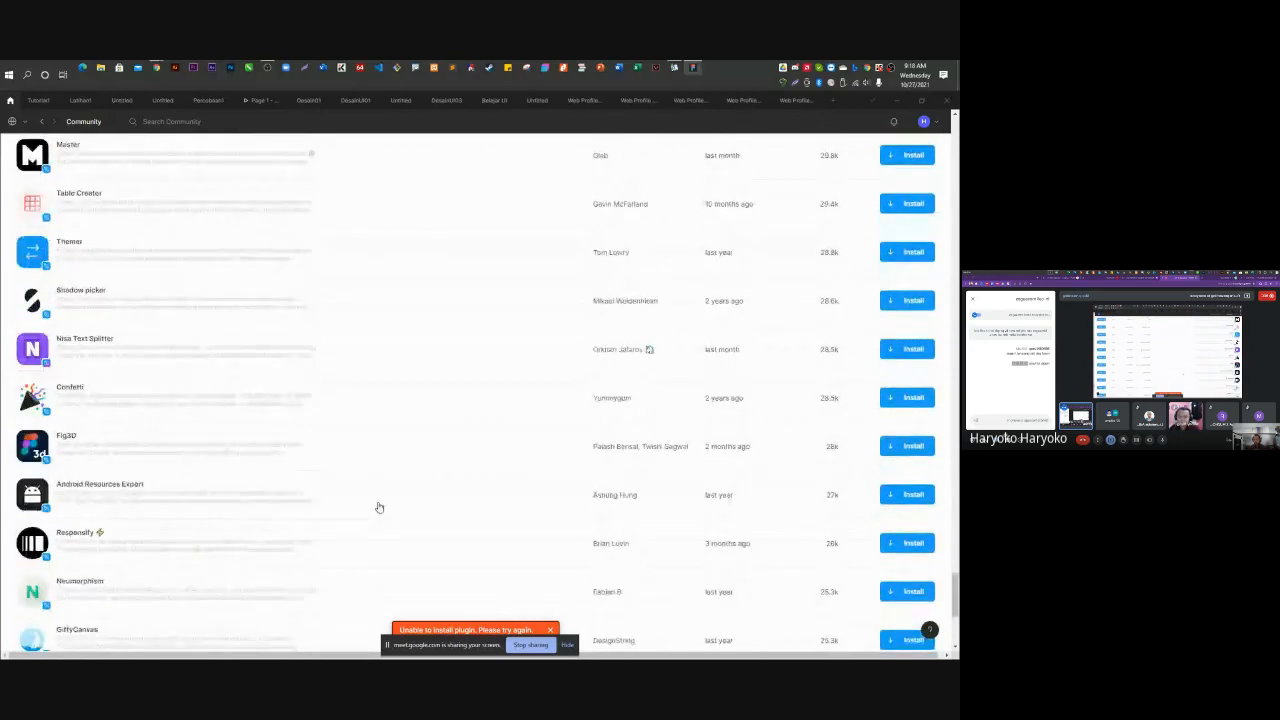
scroll(378, 507, down, 3)
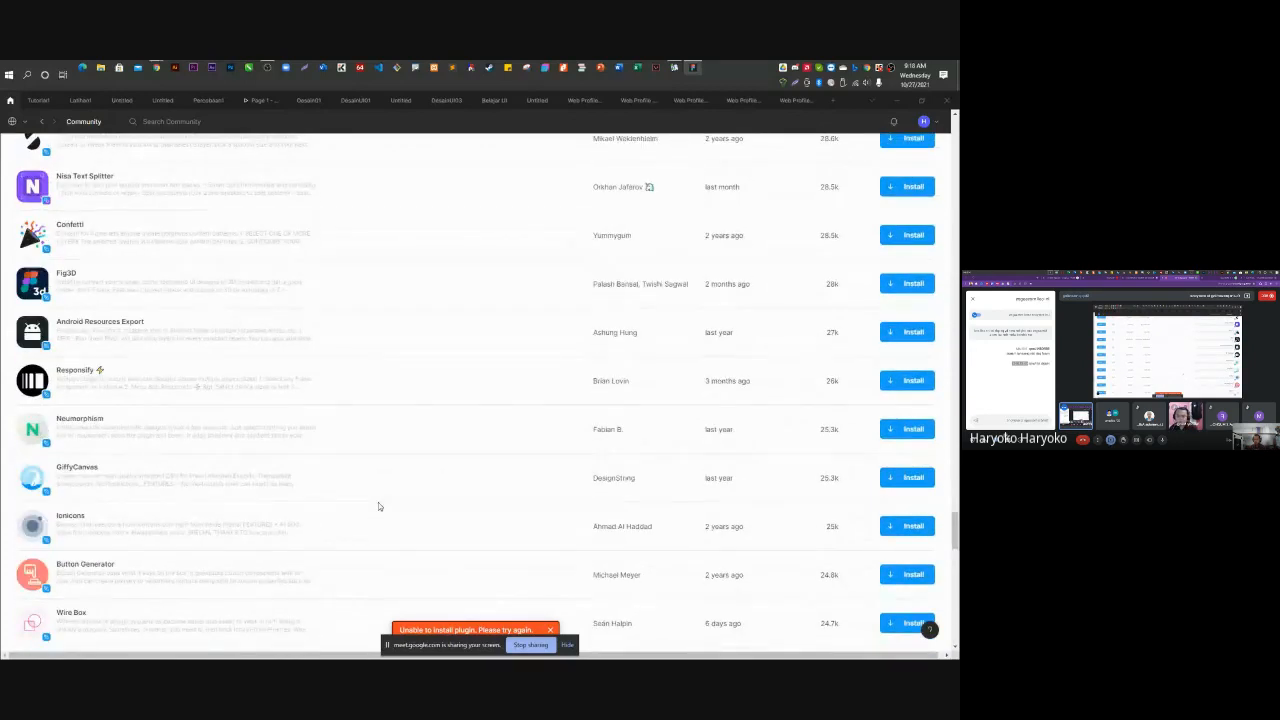
scroll(378, 504, down, 5)
click(40, 121)
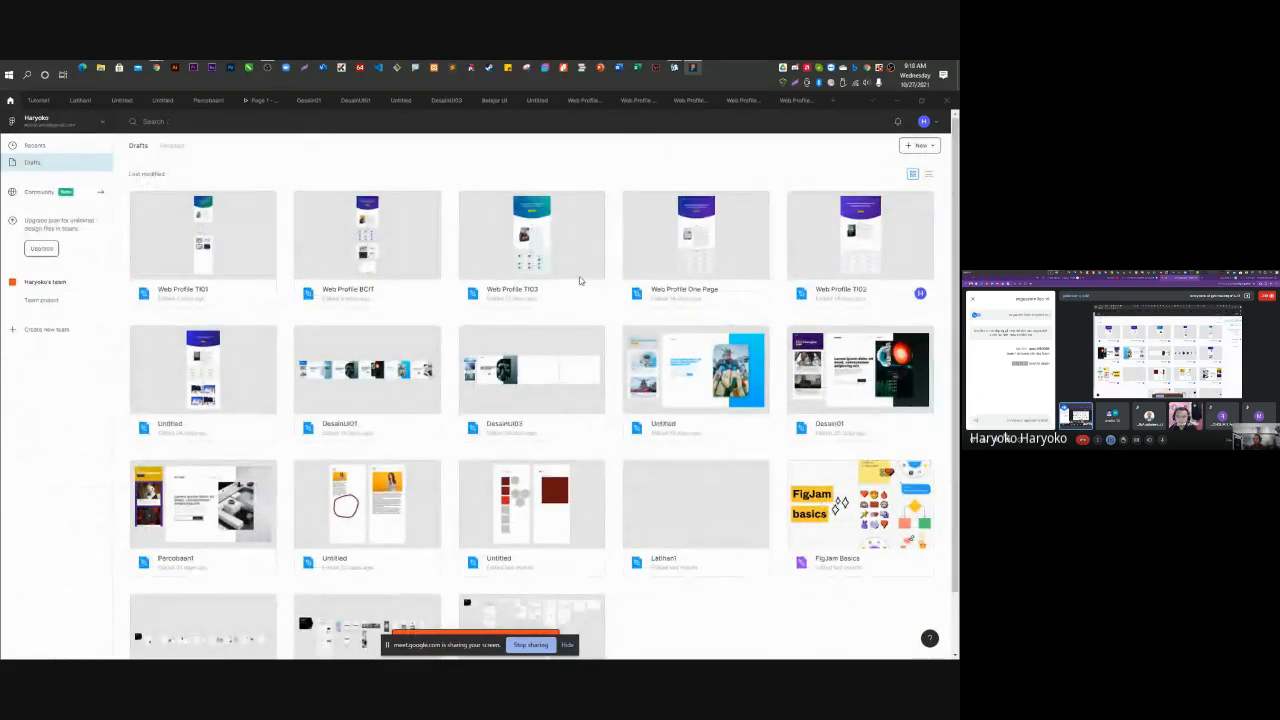
Open Web Profile TI02 scrolled to the Skills cards, then pull a new Chrome tab over it.
double_click(877, 270)
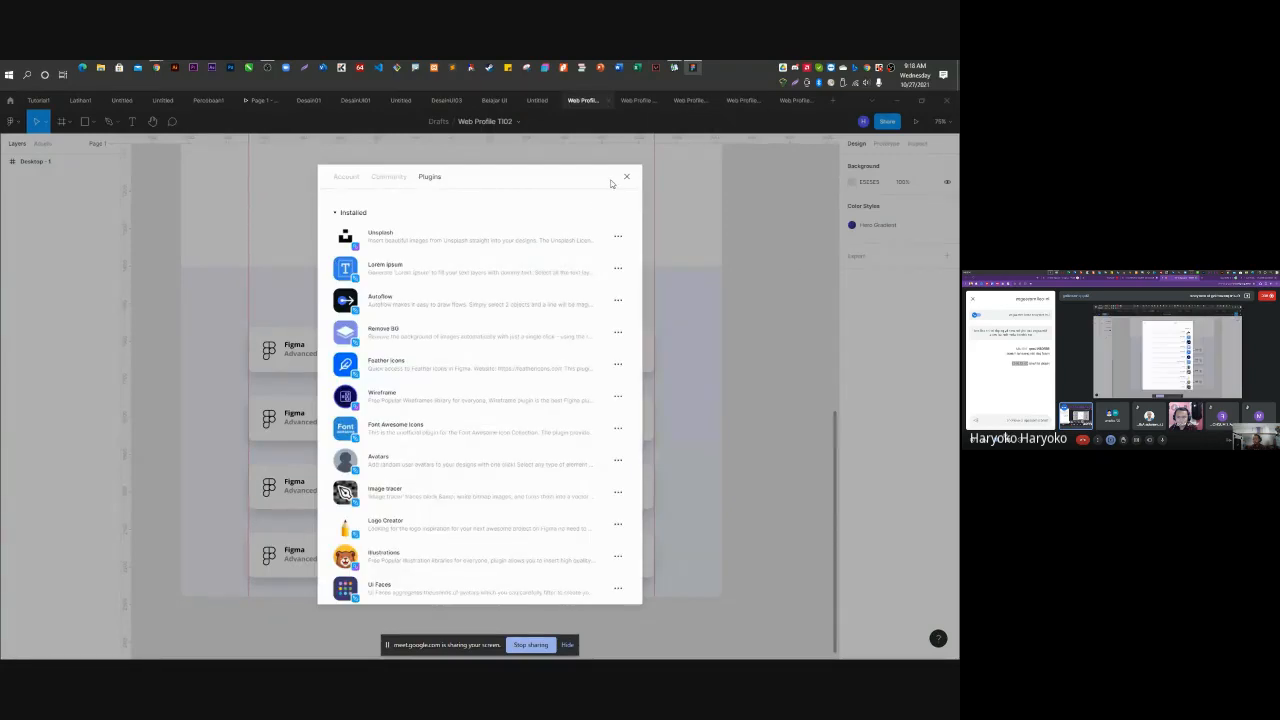
click(626, 177)
scroll(718, 395, up, 3)
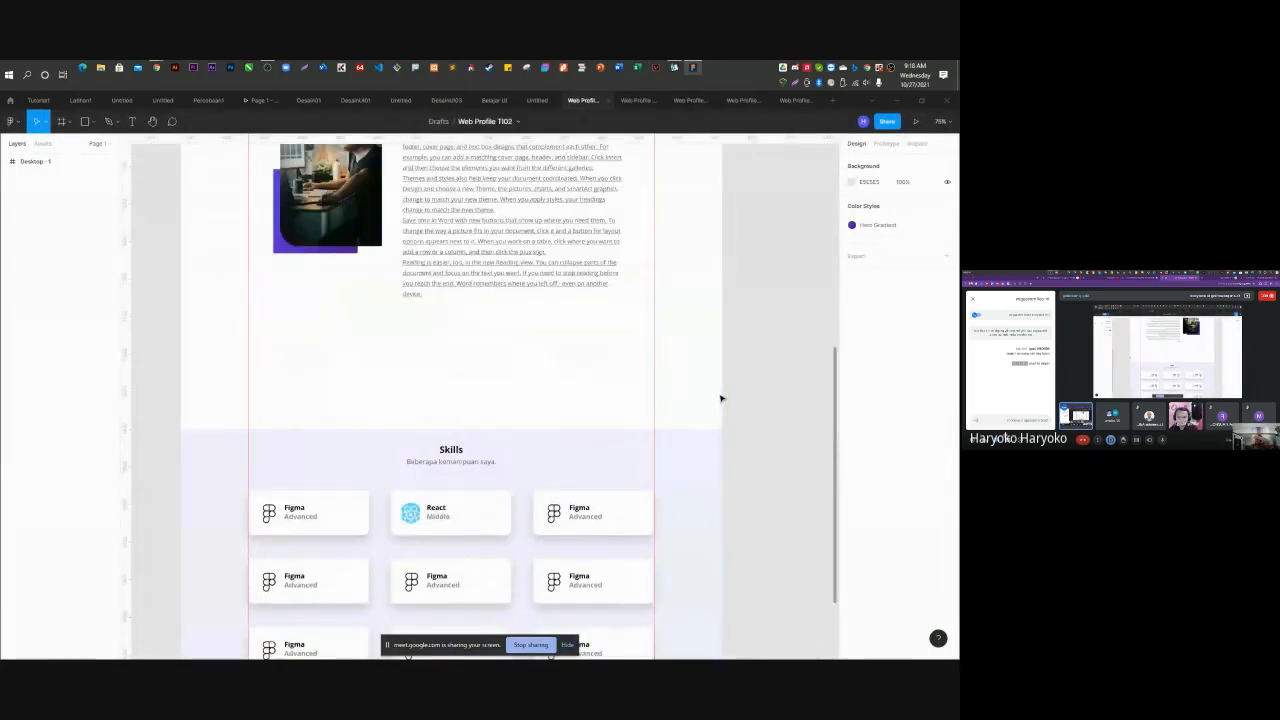
scroll(722, 397, down, 5)
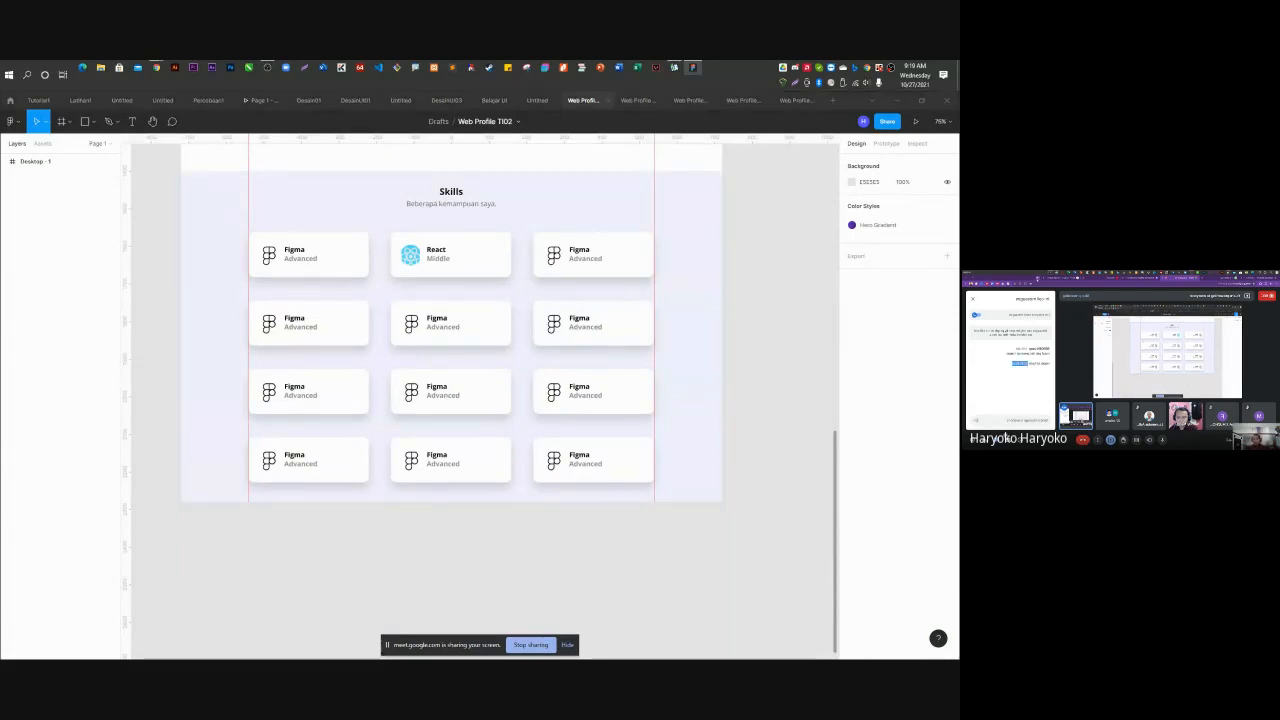
click(1038, 280)
drag(1040, 279, 771, 234)
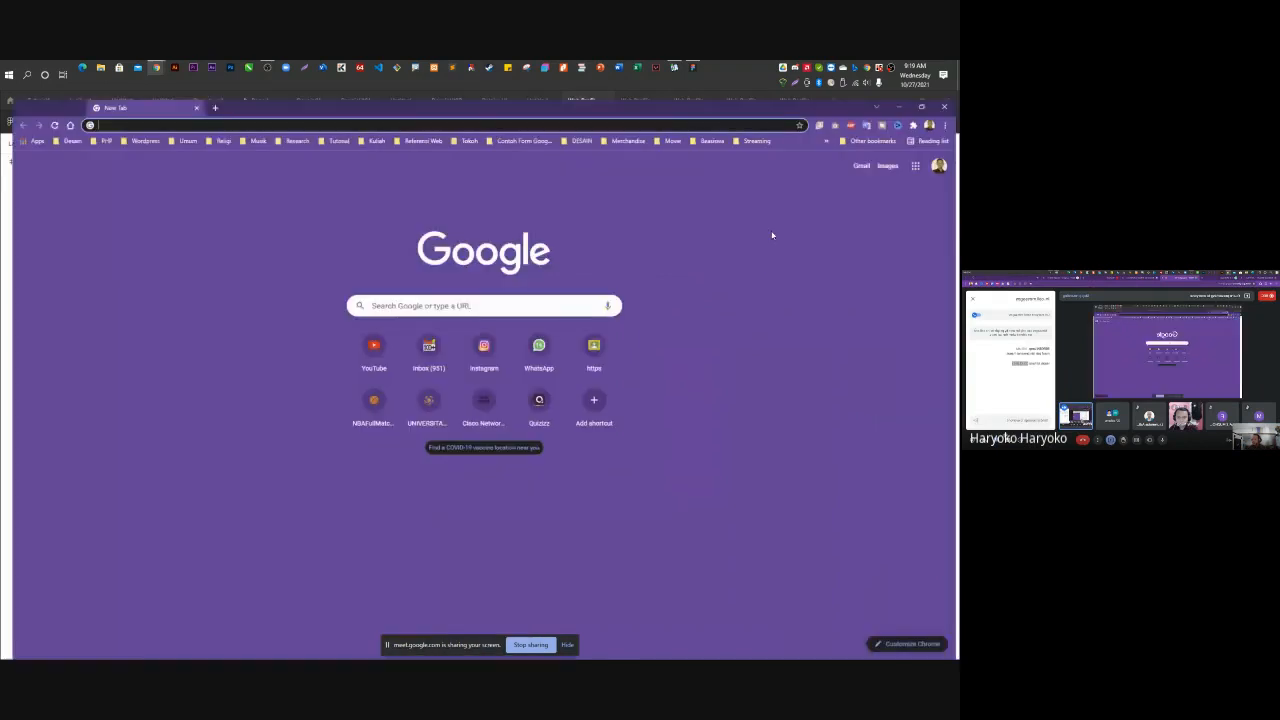
Snap Chrome right and Figma left, then search Google for 'LOgo wine' and open logo.wine.
key(super+Right)
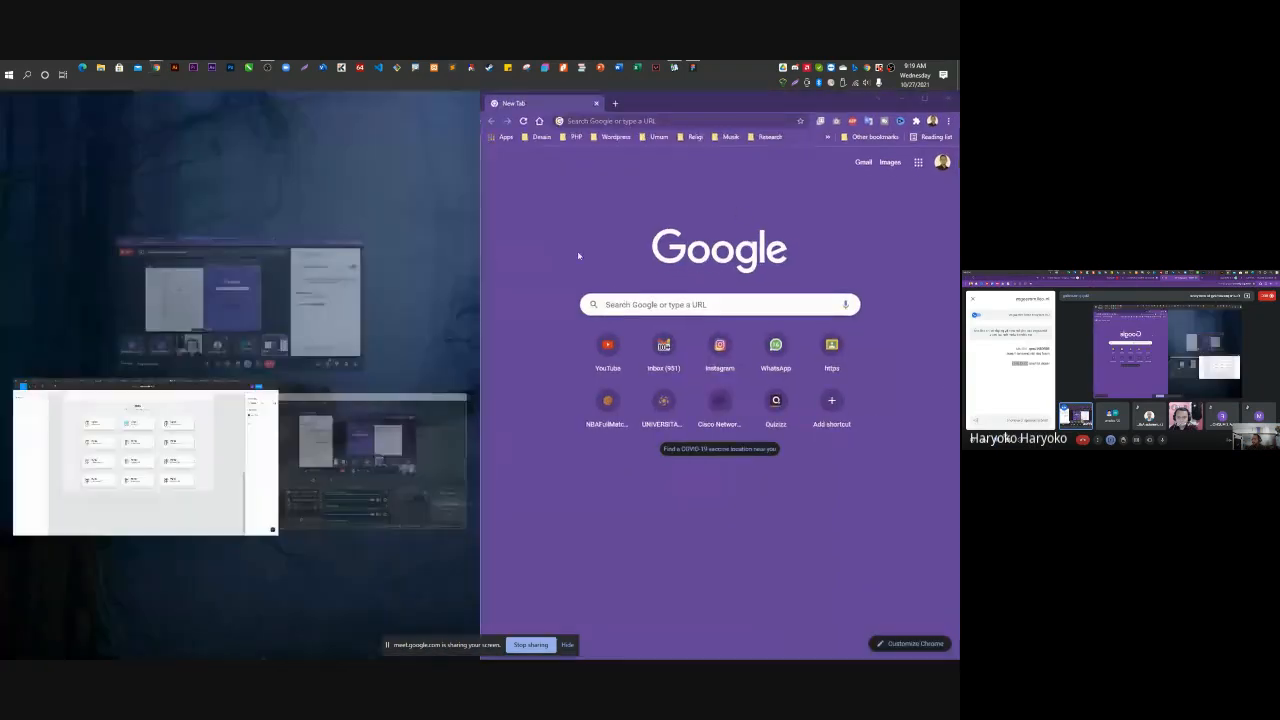
click(128, 460)
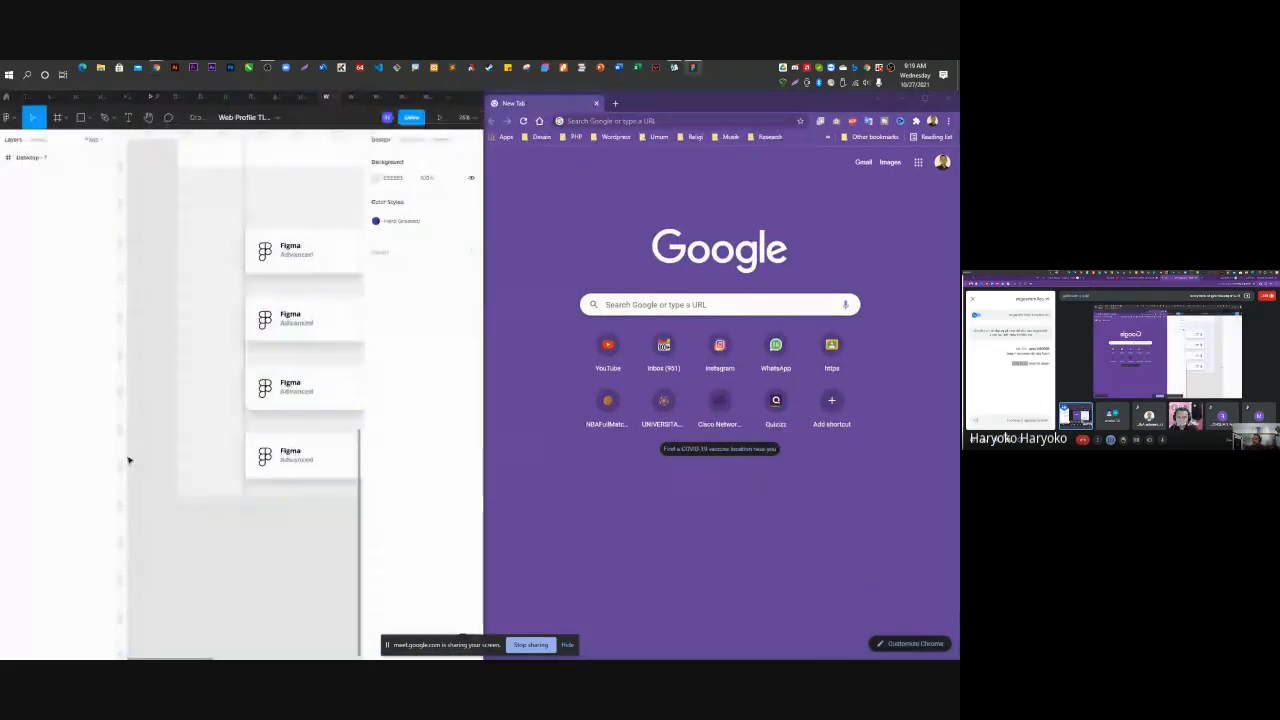
click(642, 121)
text(LO)
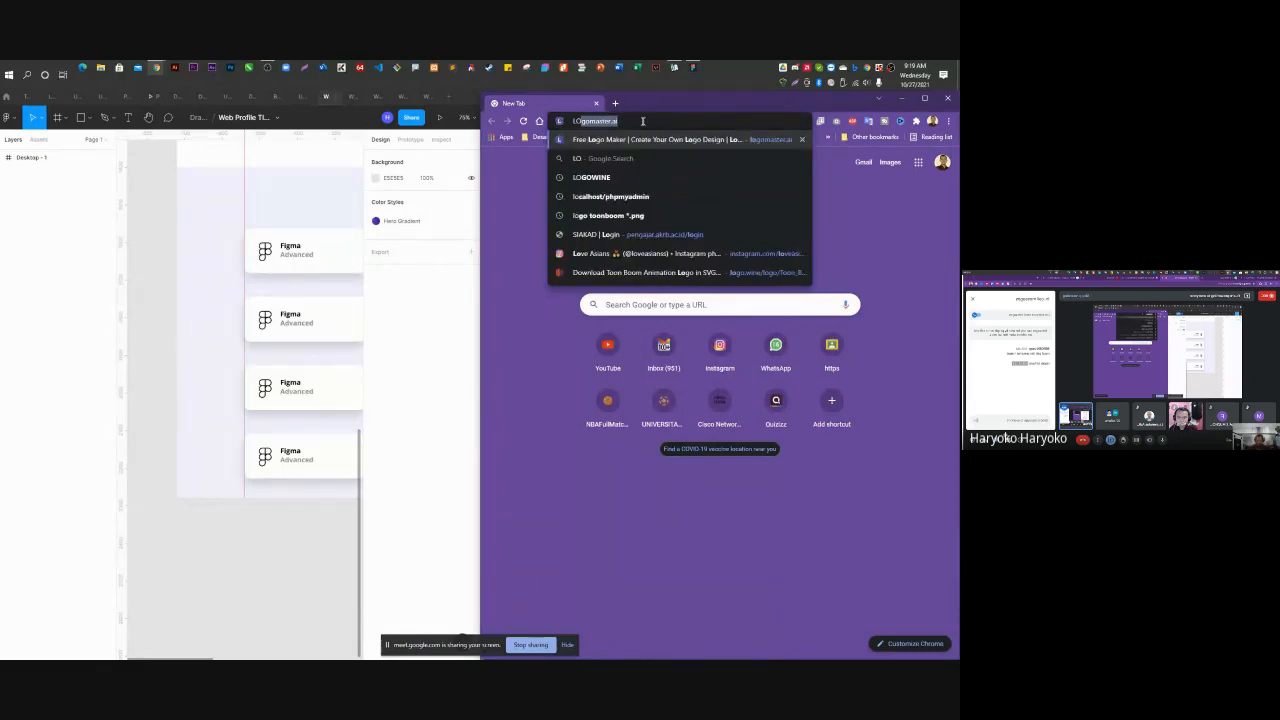
text(go)
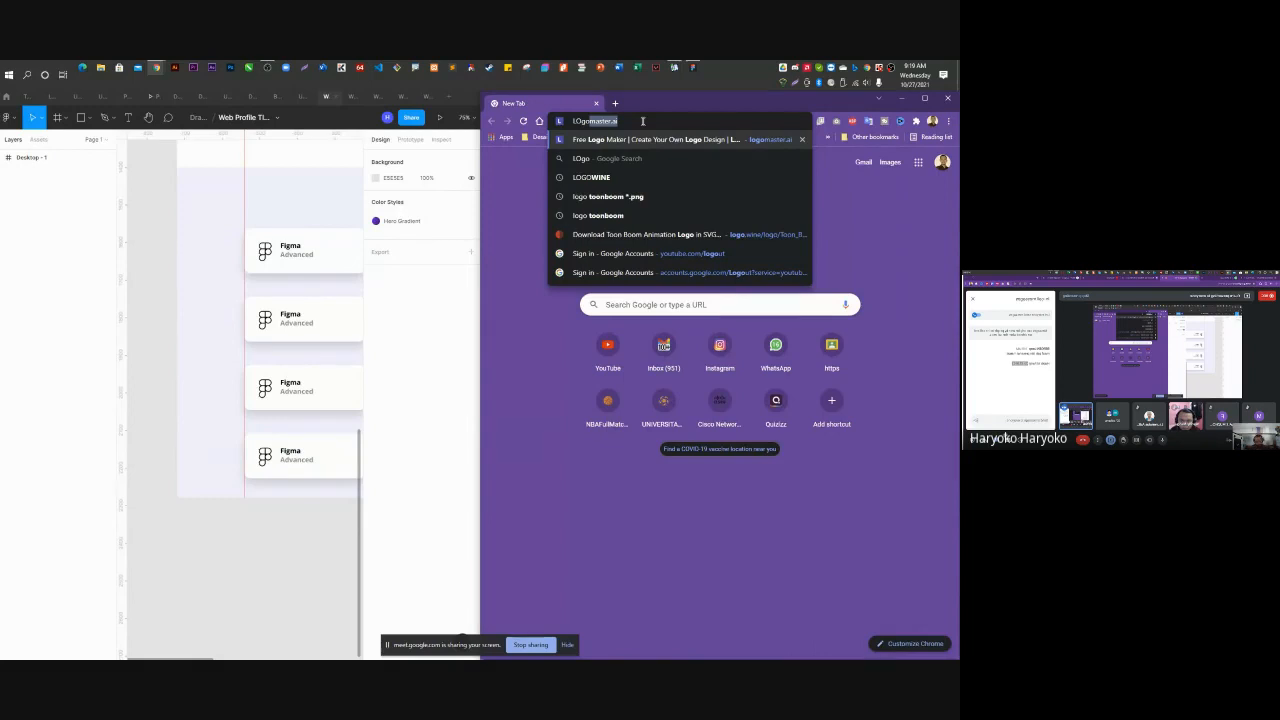
text( wine)
key(Return)
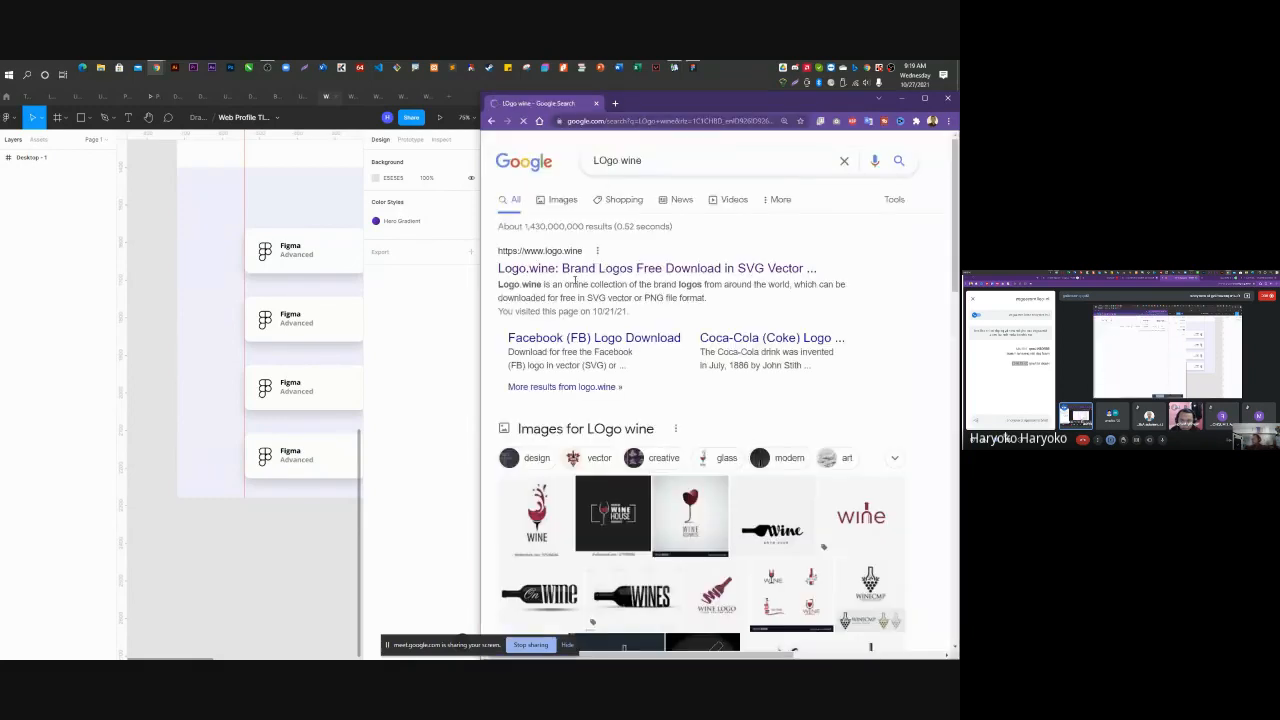
click(544, 270)
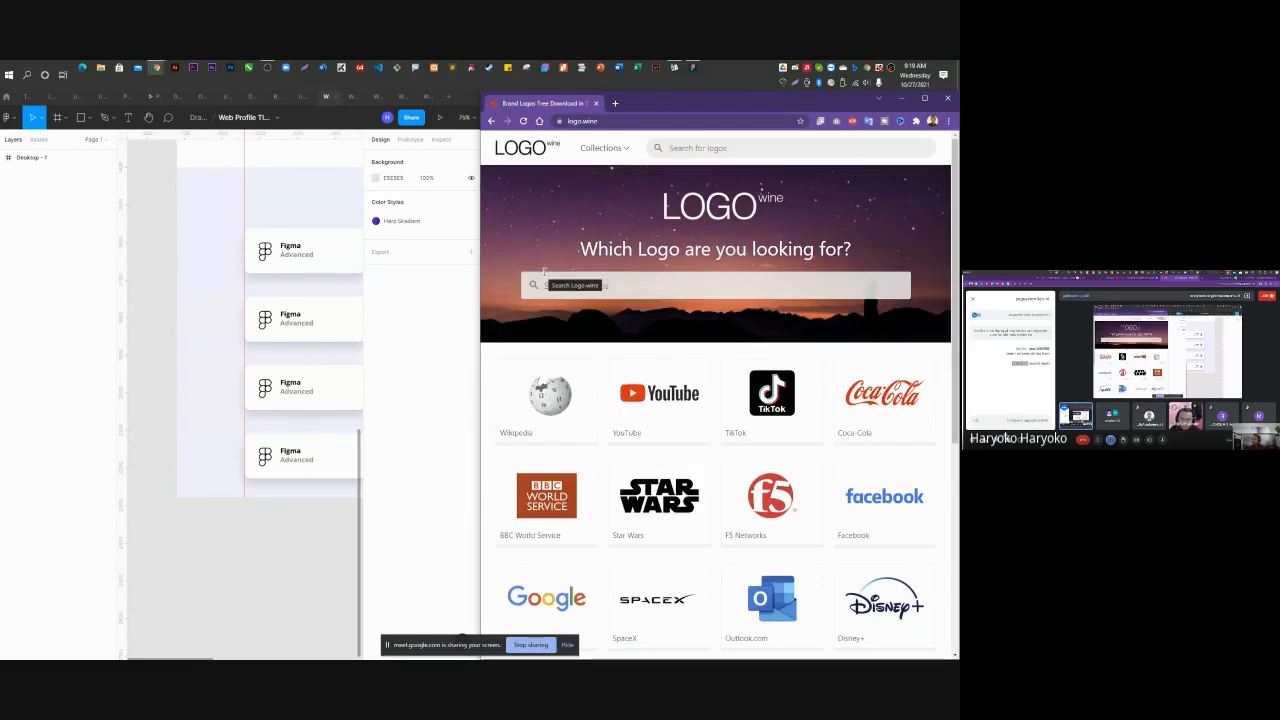
Search logo.wine for 'adobe X' and download the Adobe XD logo as SVG.
click(151, 243)
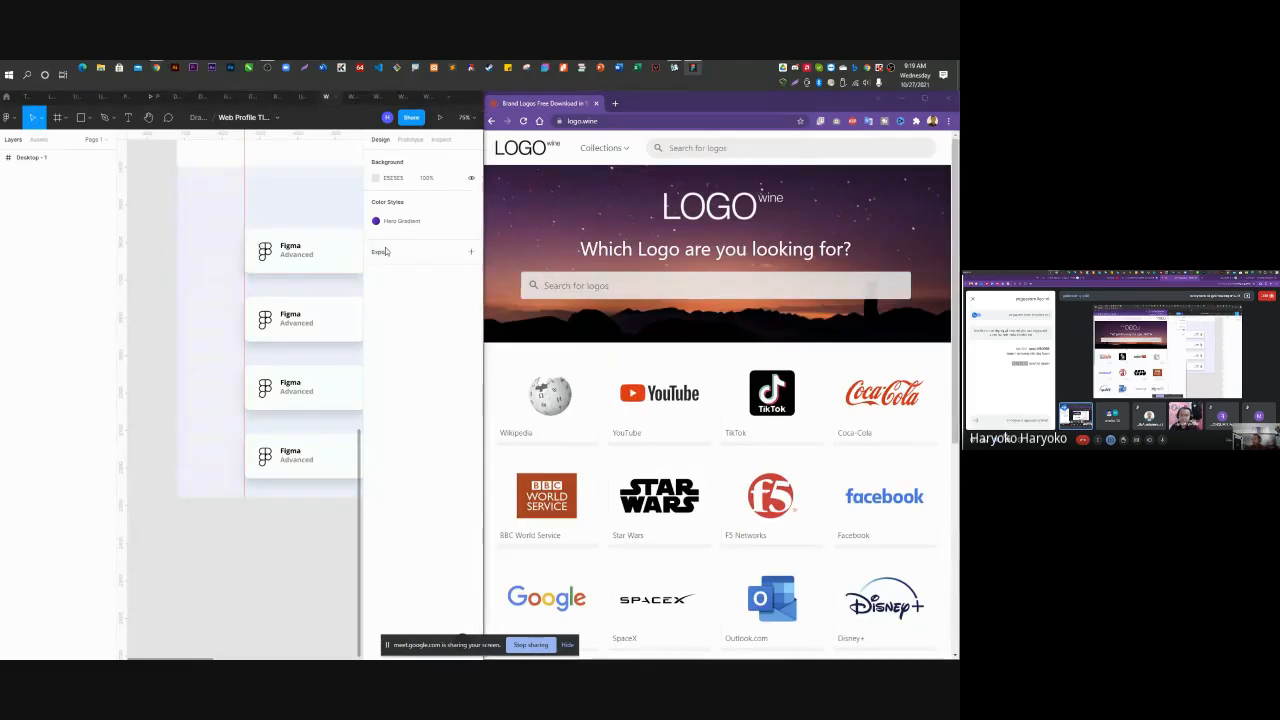
click(685, 280)
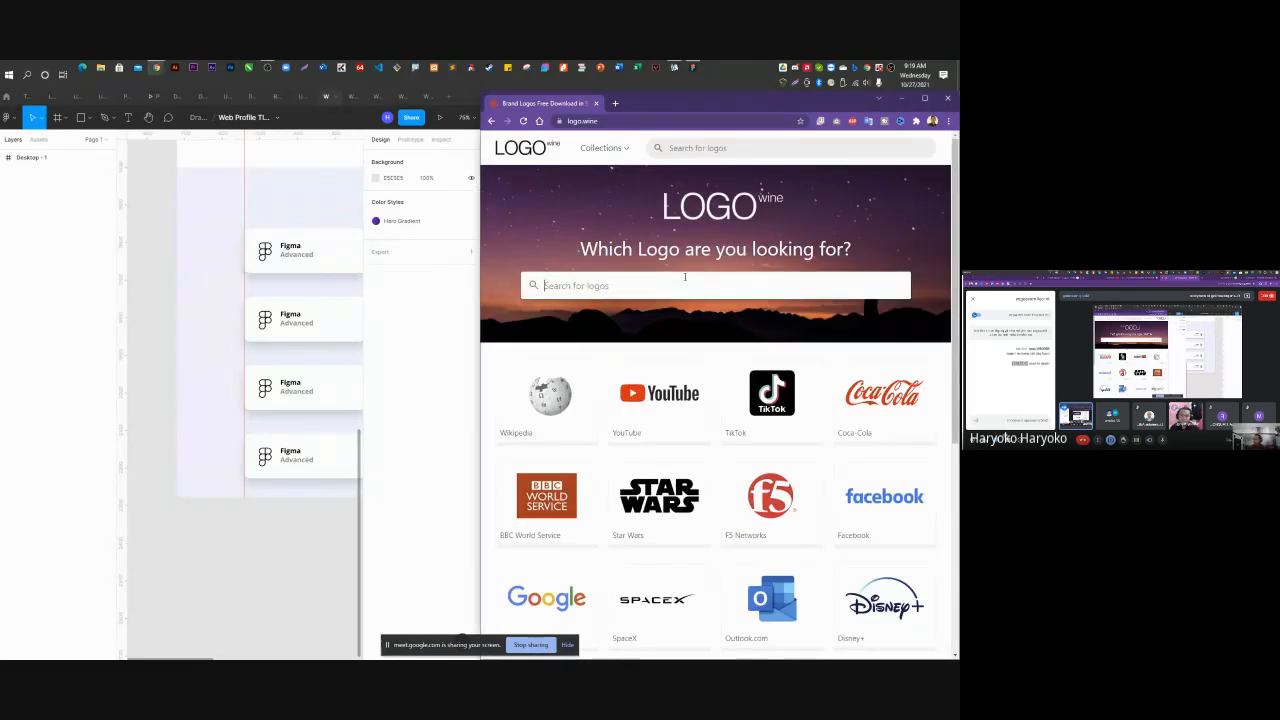
text(adobe XD)
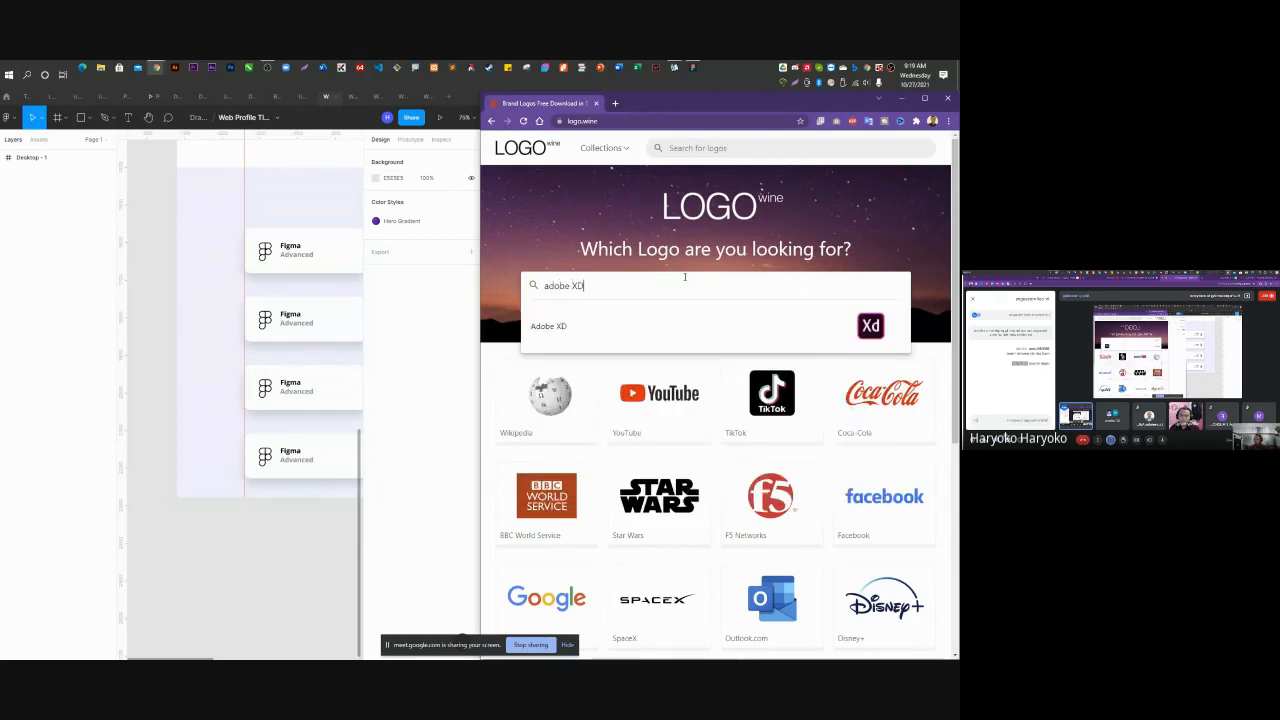
click(731, 330)
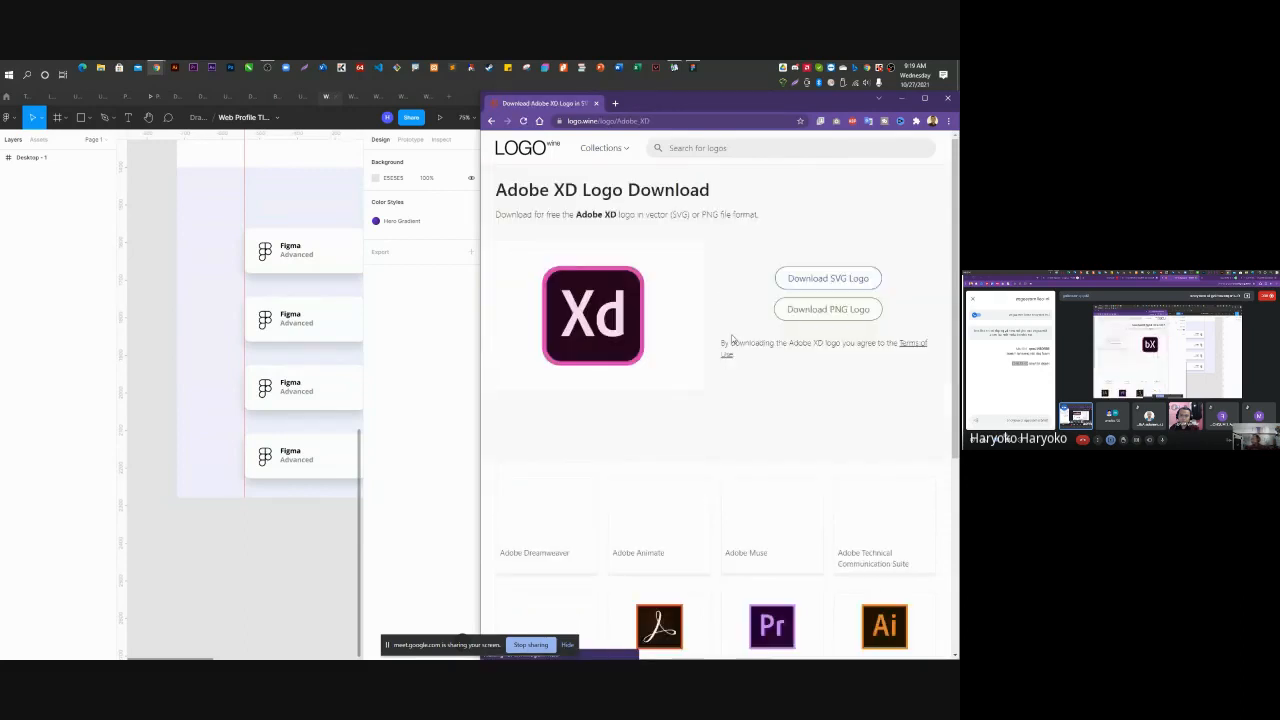
click(827, 277)
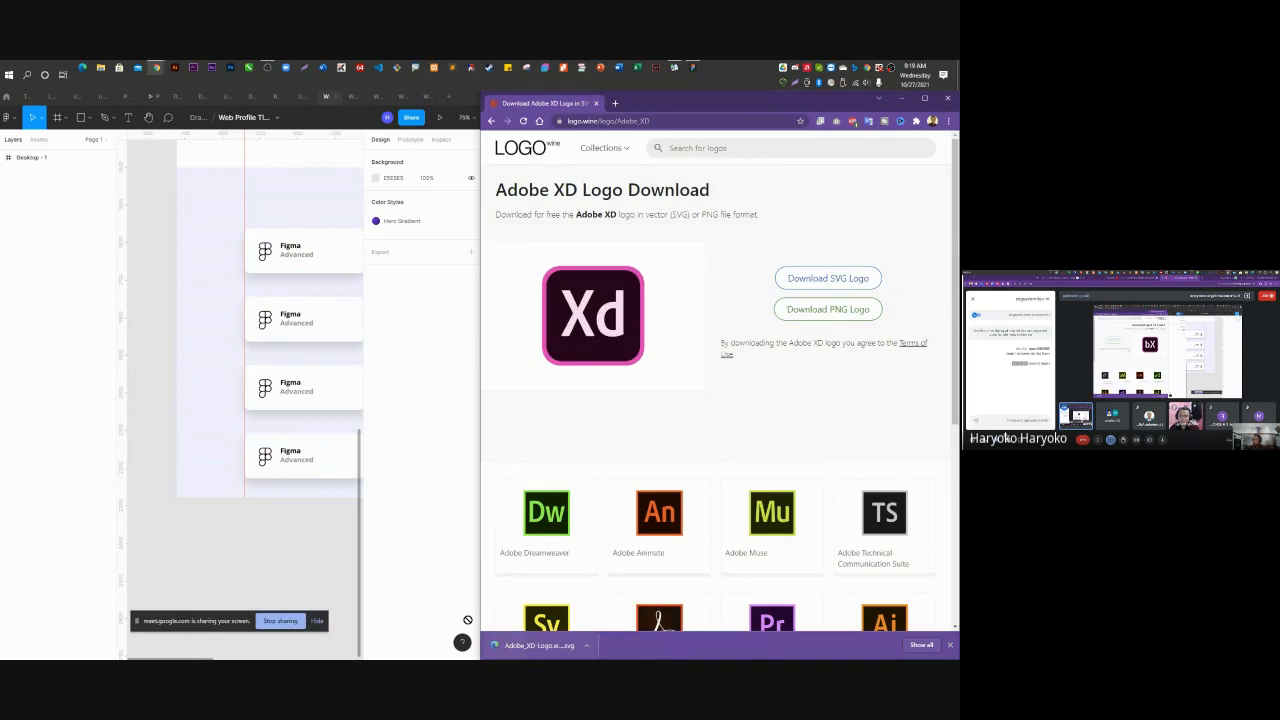
Drop the downloaded Adobe XD SVG onto the Skills section of the Figma canvas.
drag(467, 620, 225, 426)
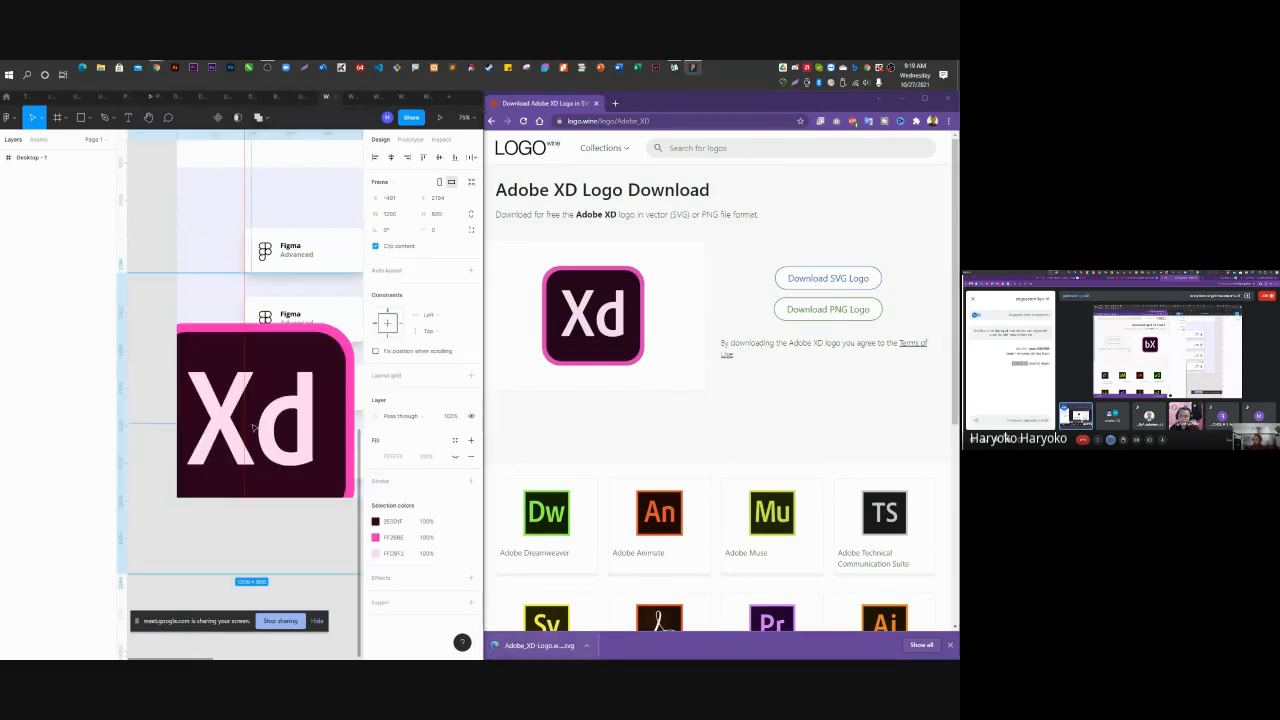
click(168, 213)
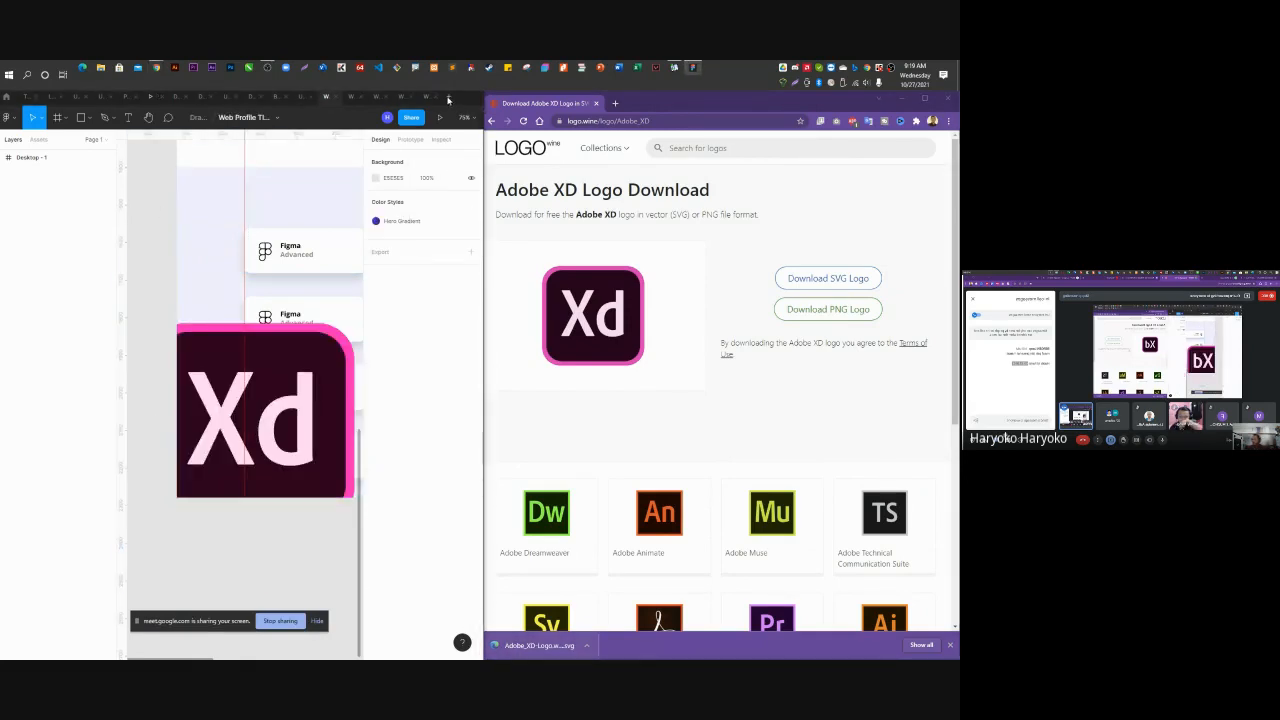
click(187, 198)
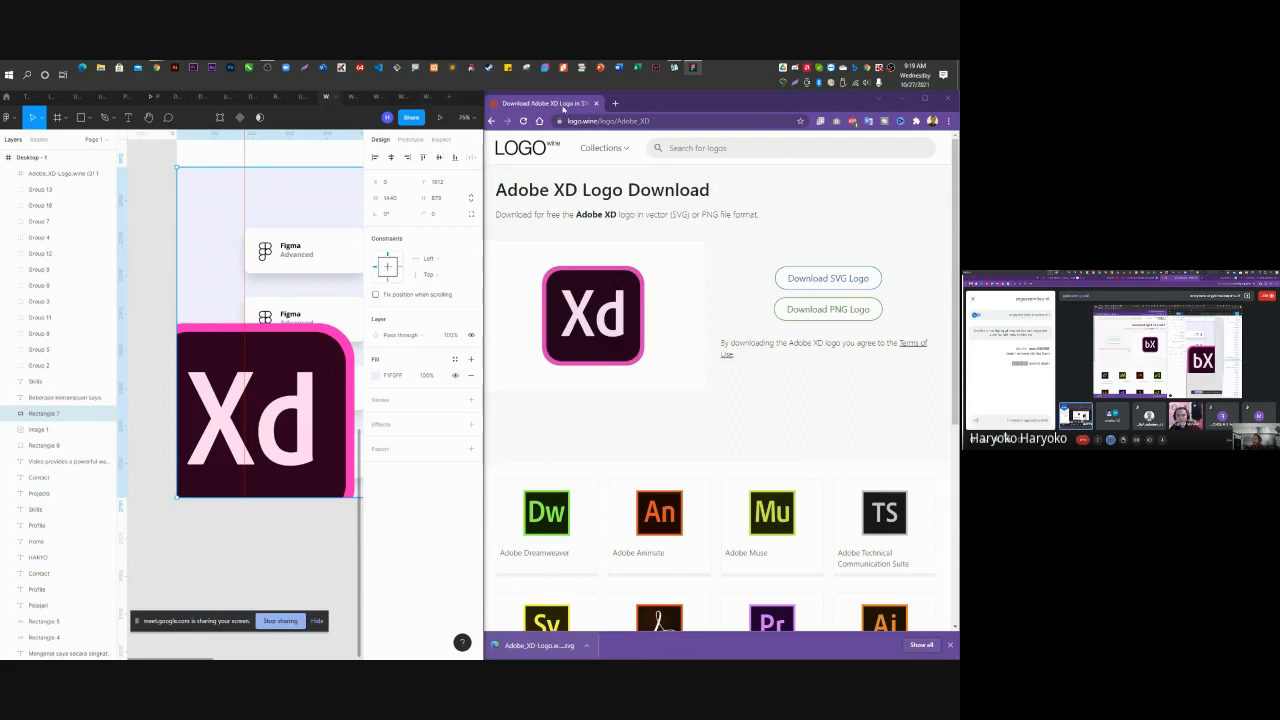
click(154, 226)
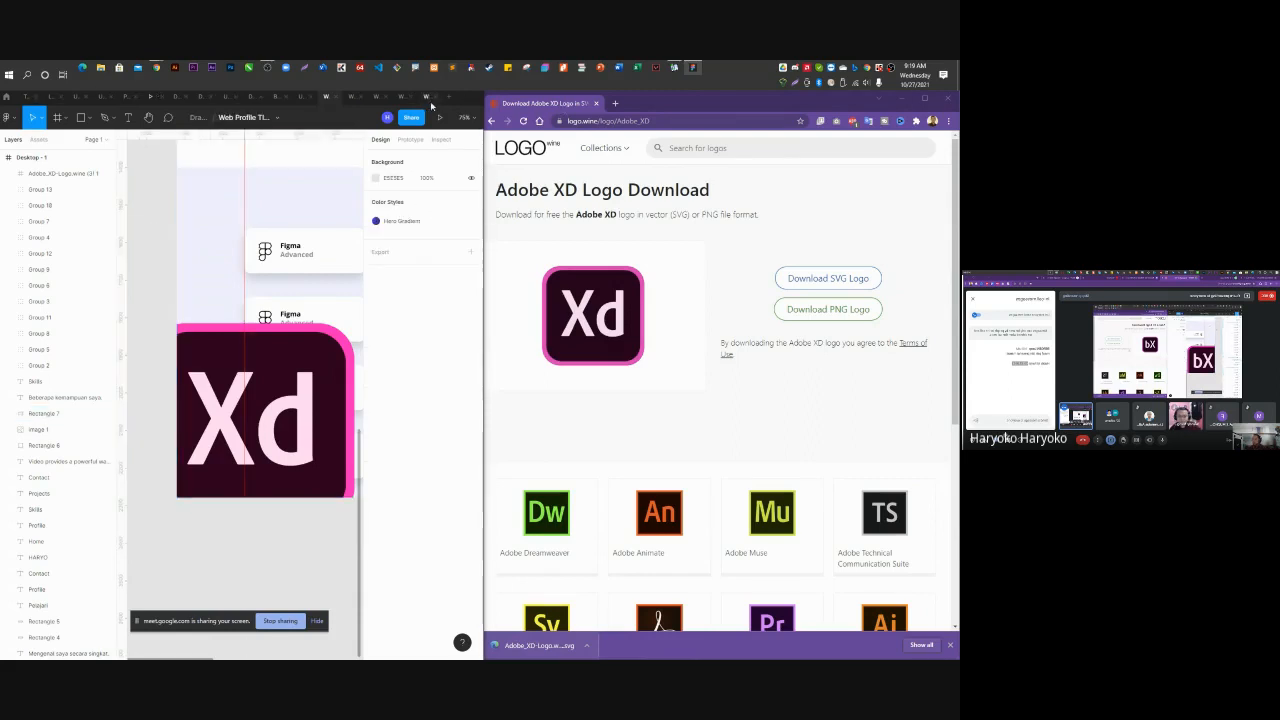
Maximize the Figma window to fill the whole screen again.
key(super+Right)
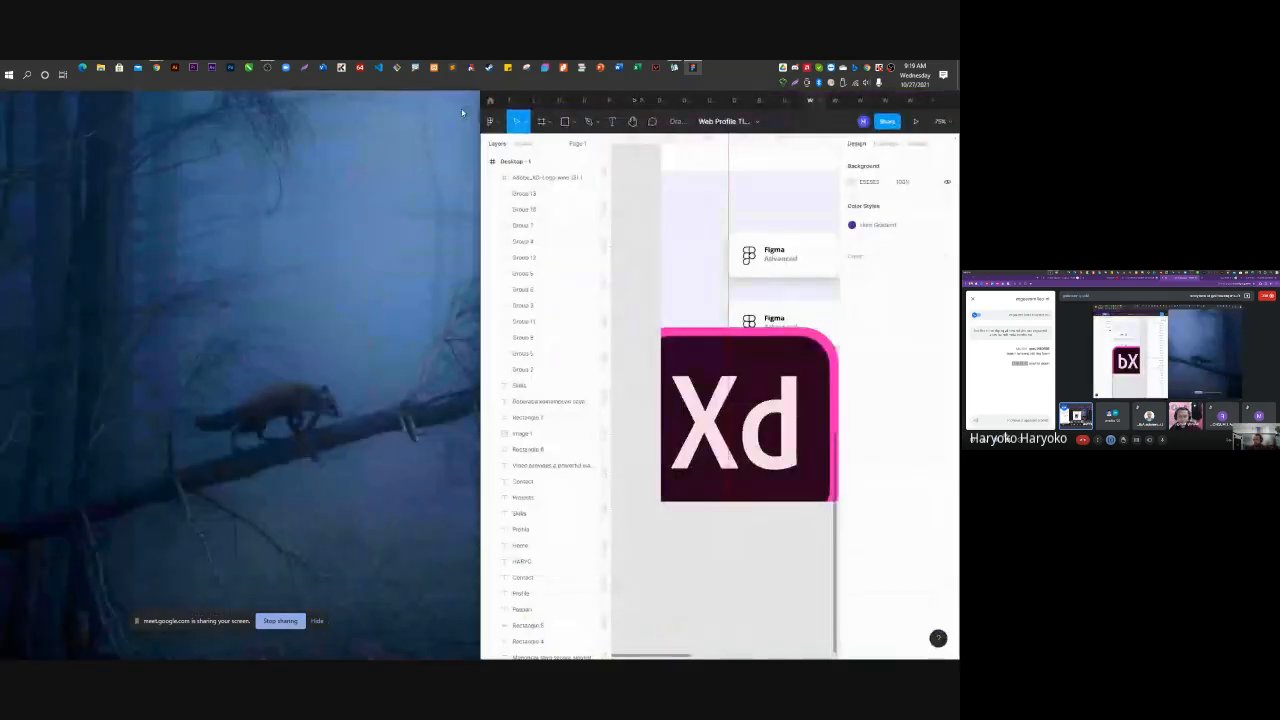
click(872, 422)
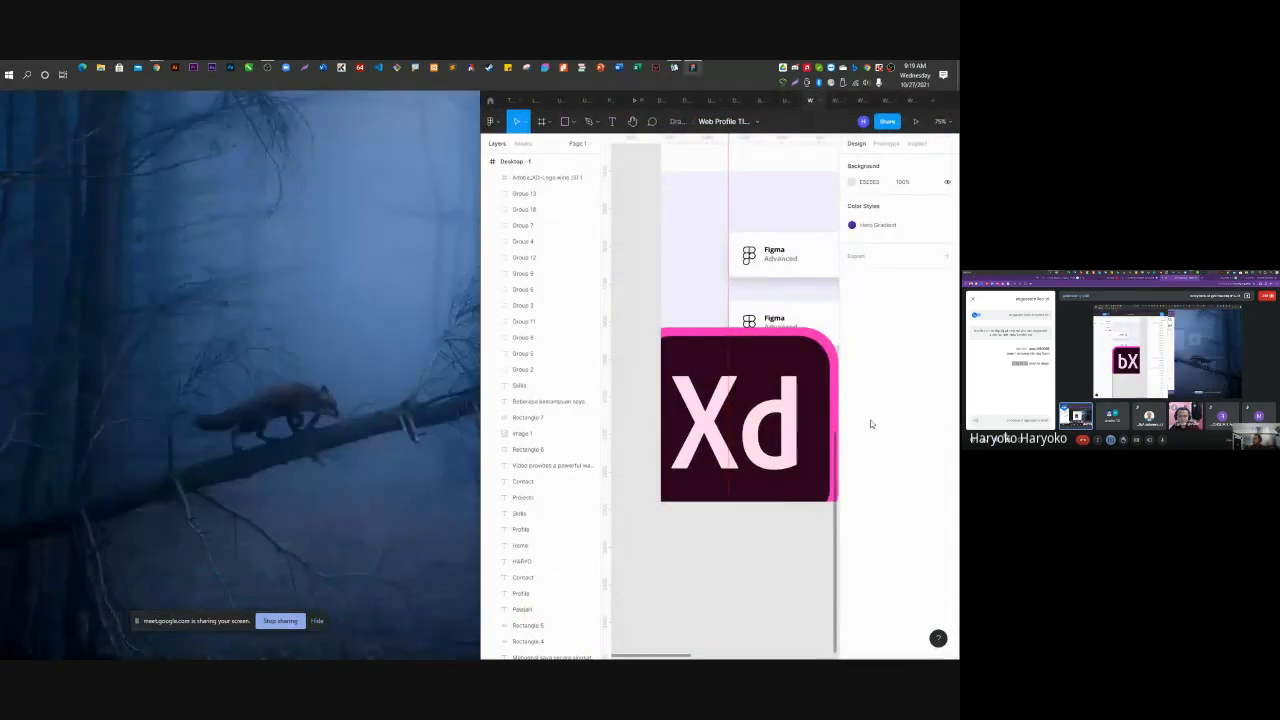
key(super+Up)
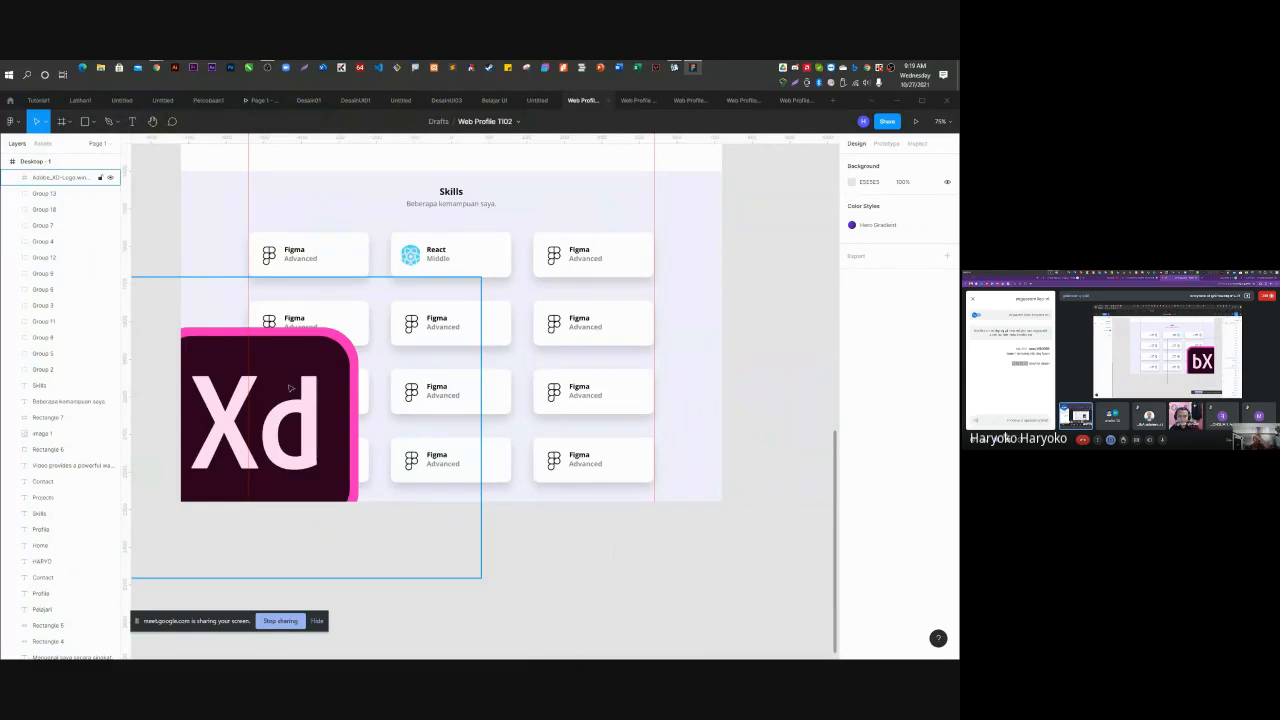
Move the Adobe_XD-Logo layer into Group 4 and drag it over the Skills grid's centre.
click(64, 180)
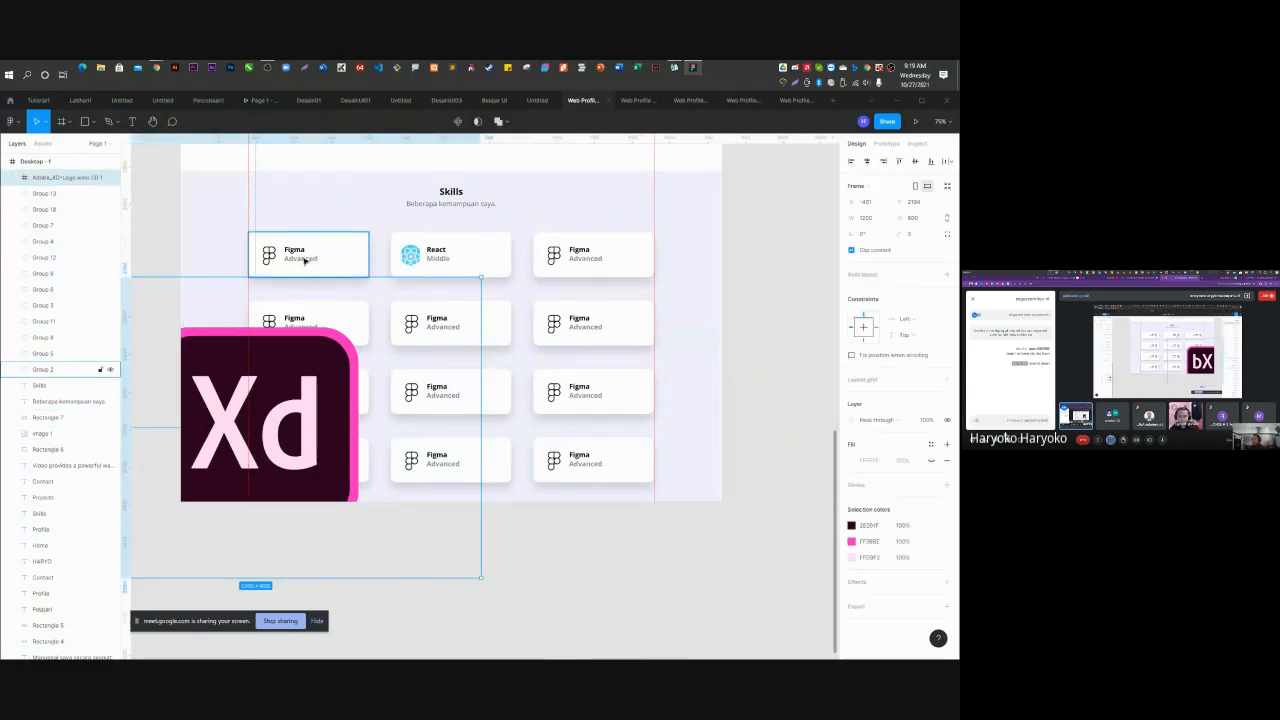
click(596, 253)
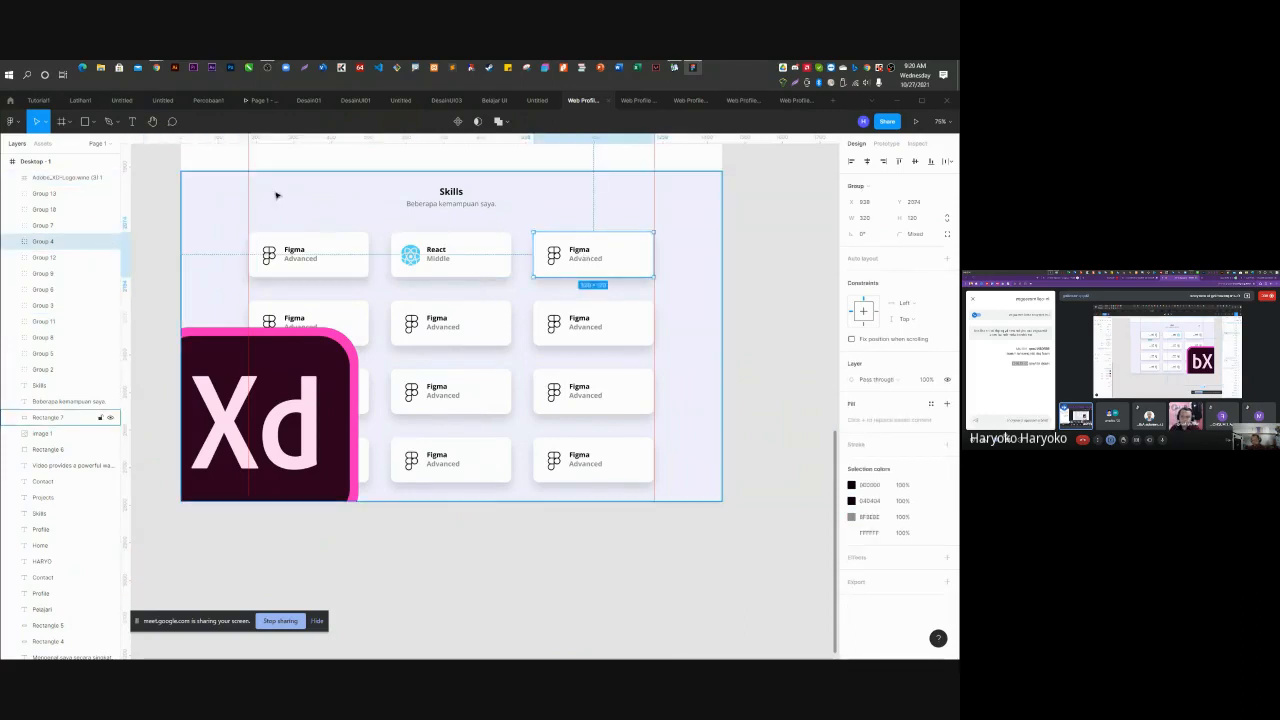
click(14, 244)
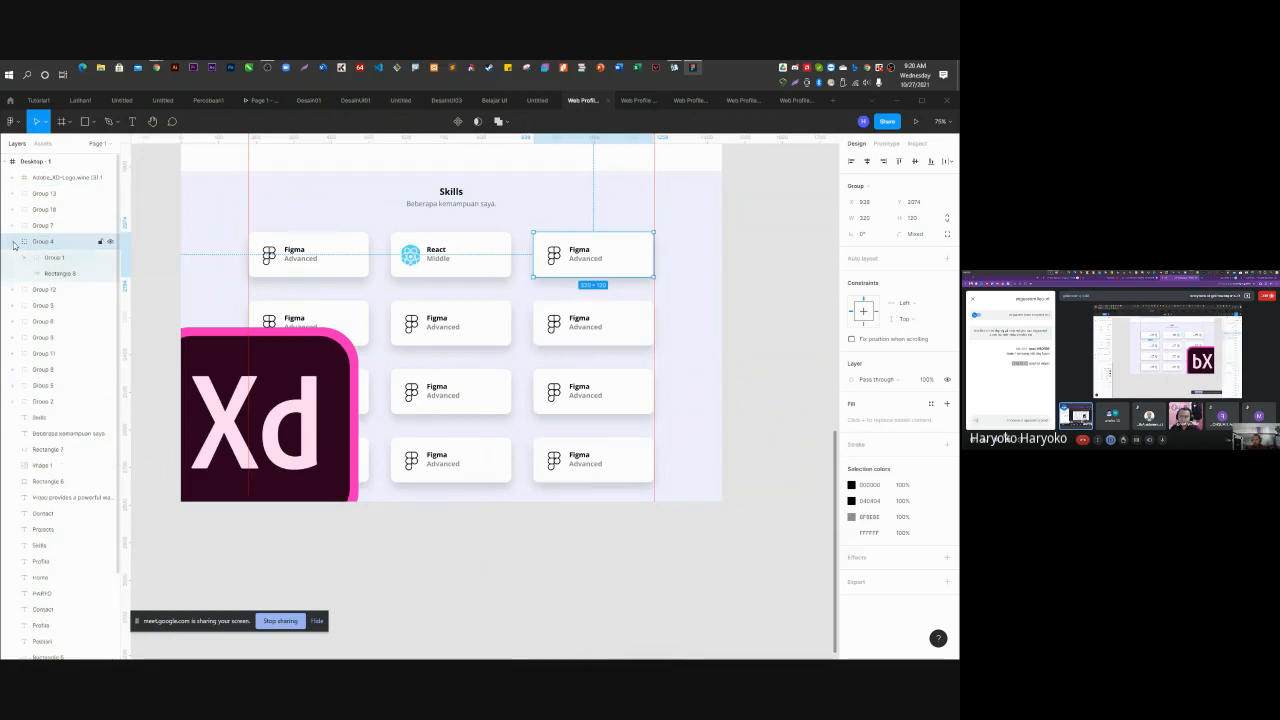
click(55, 259)
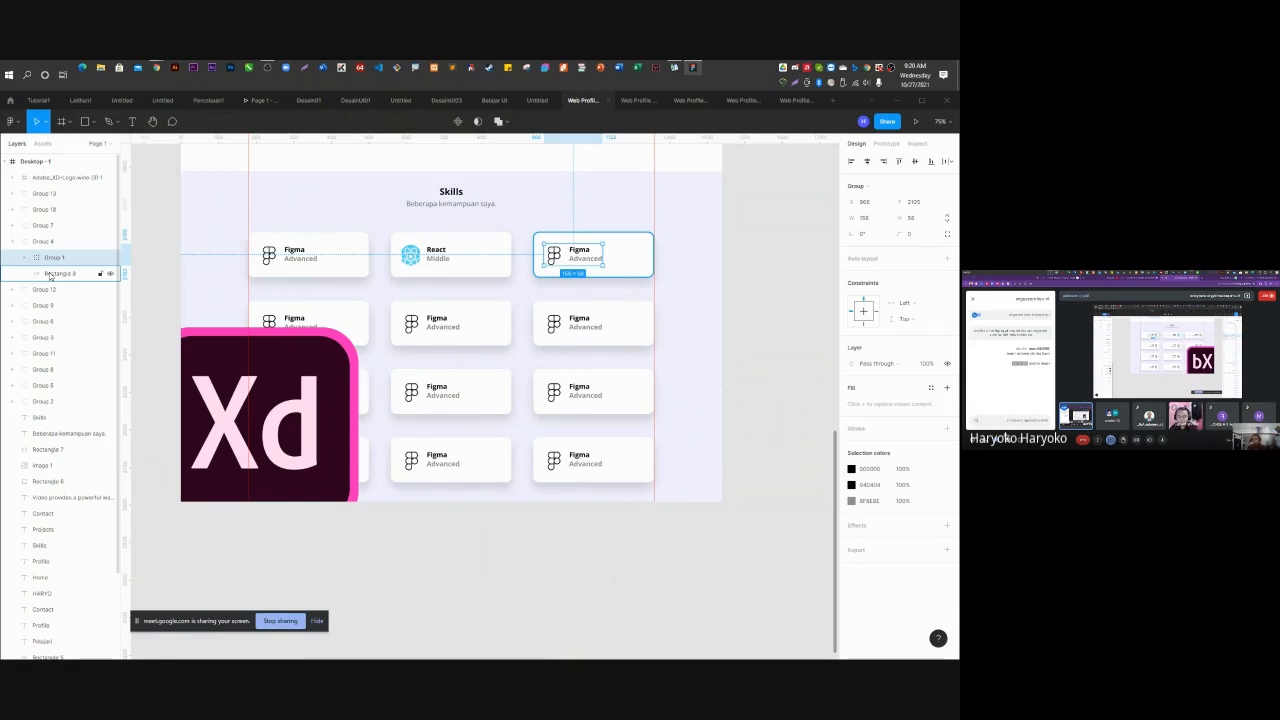
click(45, 178)
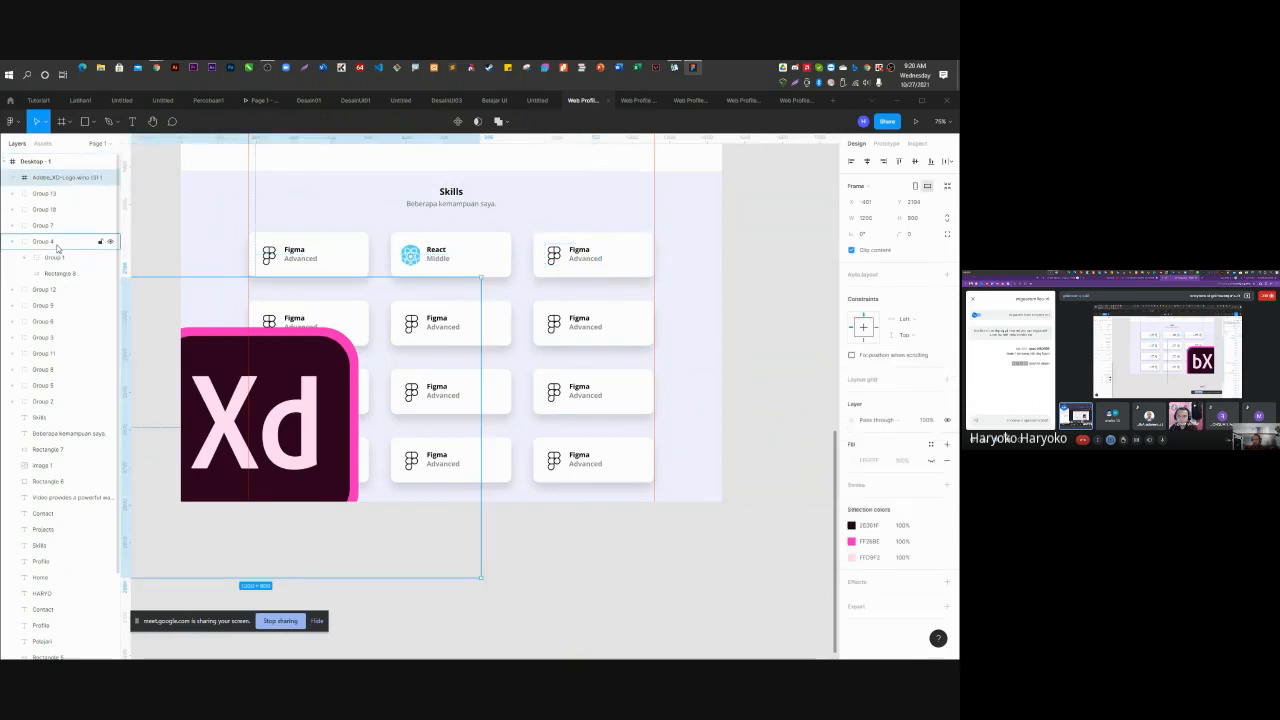
drag(57, 248, 57, 246)
drag(344, 329, 580, 259)
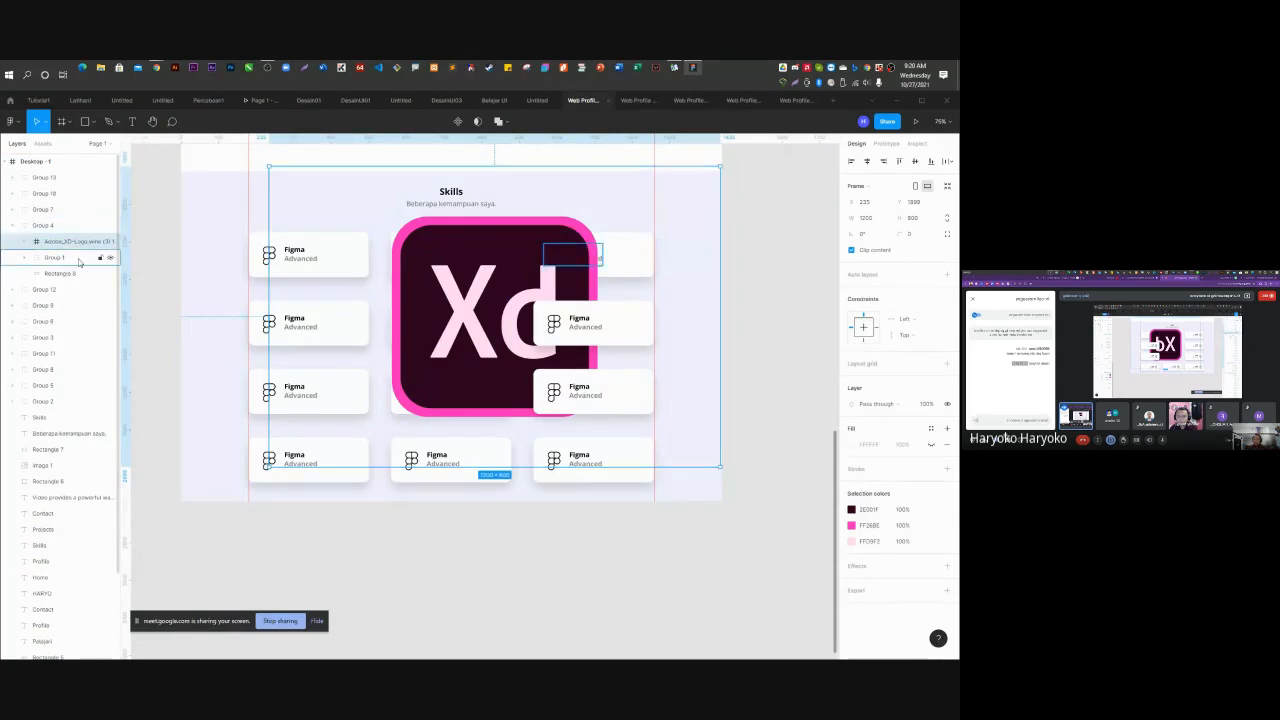
Expand the Adobe_XD-Logo frame and cut its three Vector shapes.
click(25, 242)
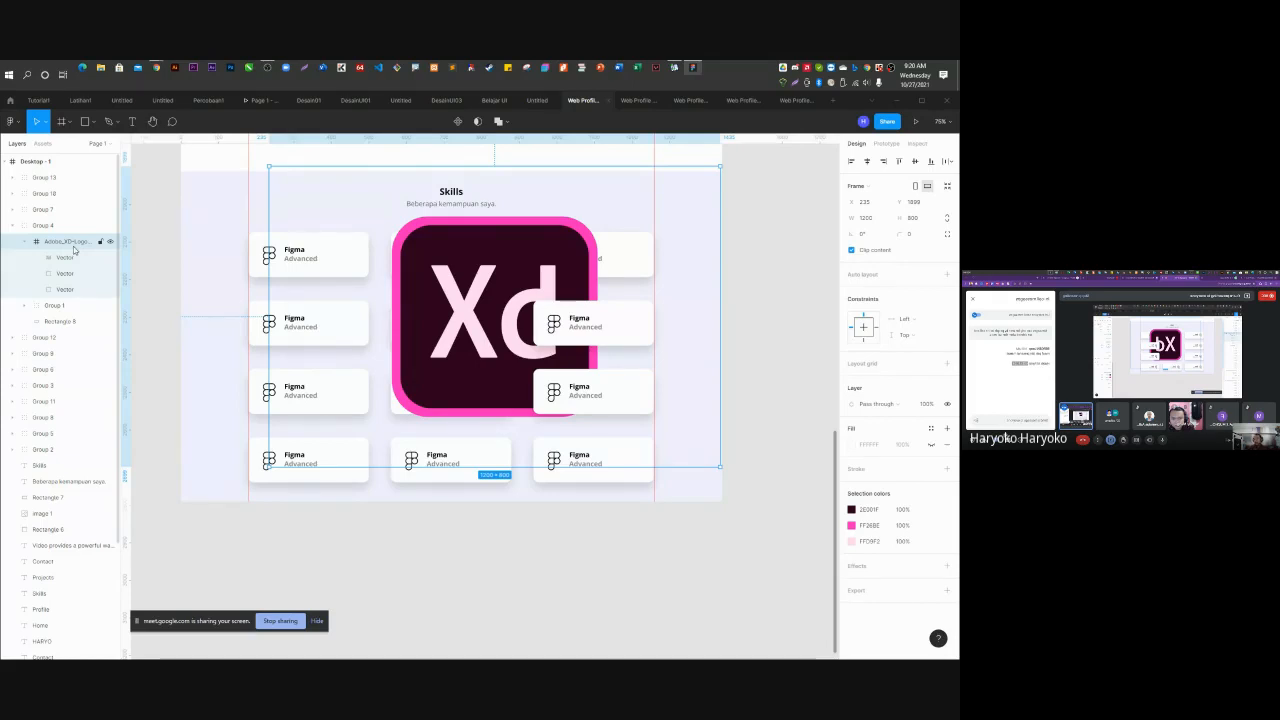
click(68, 257)
click(68, 273)
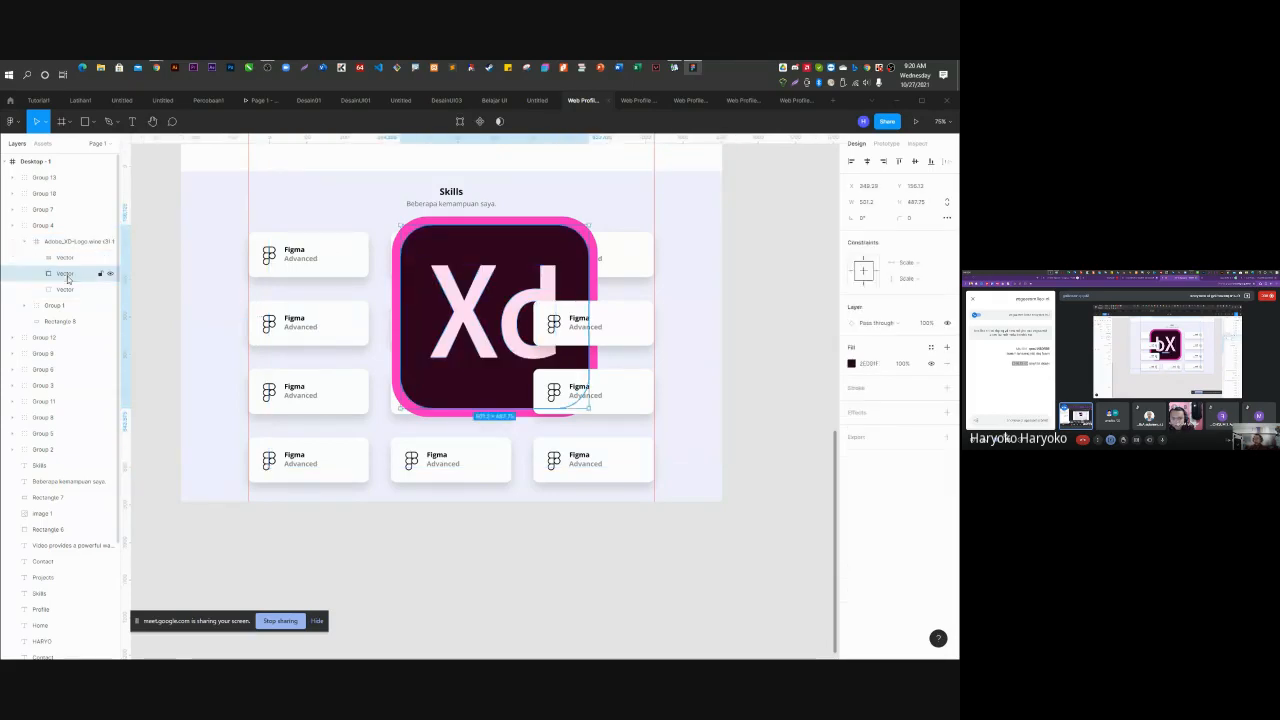
click(66, 258)
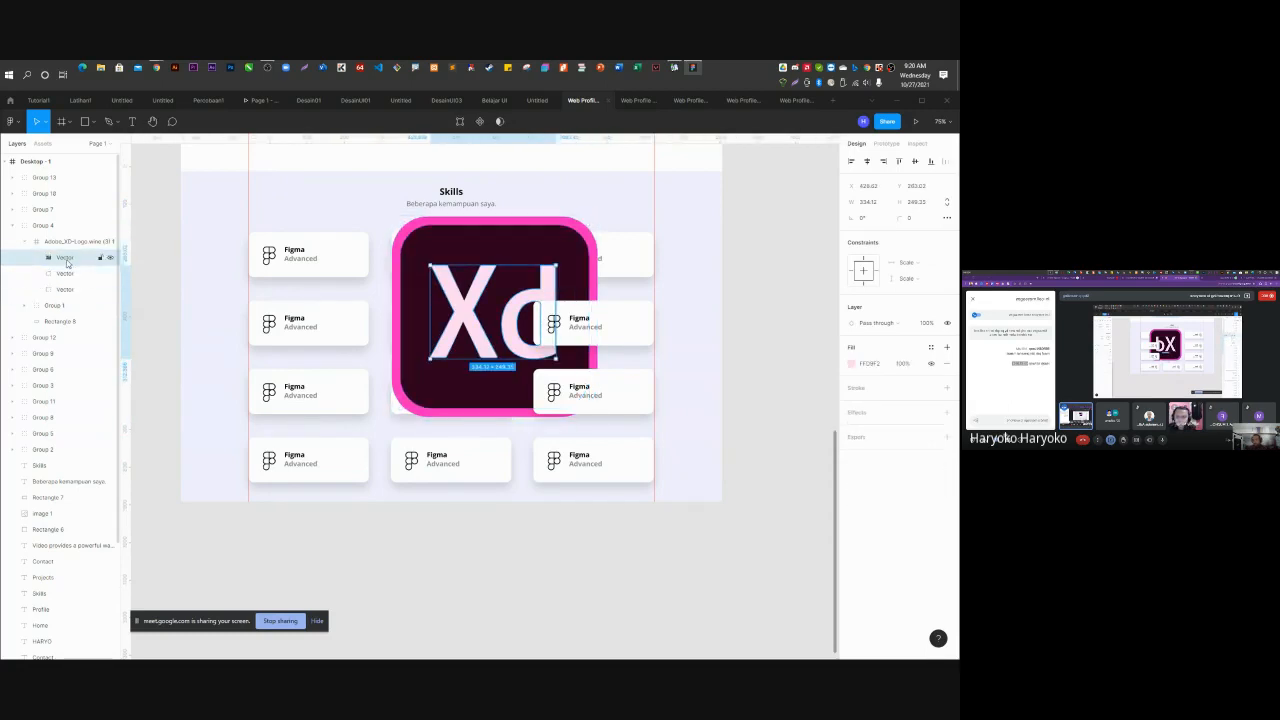
shift+click(70, 276)
shift+click(67, 288)
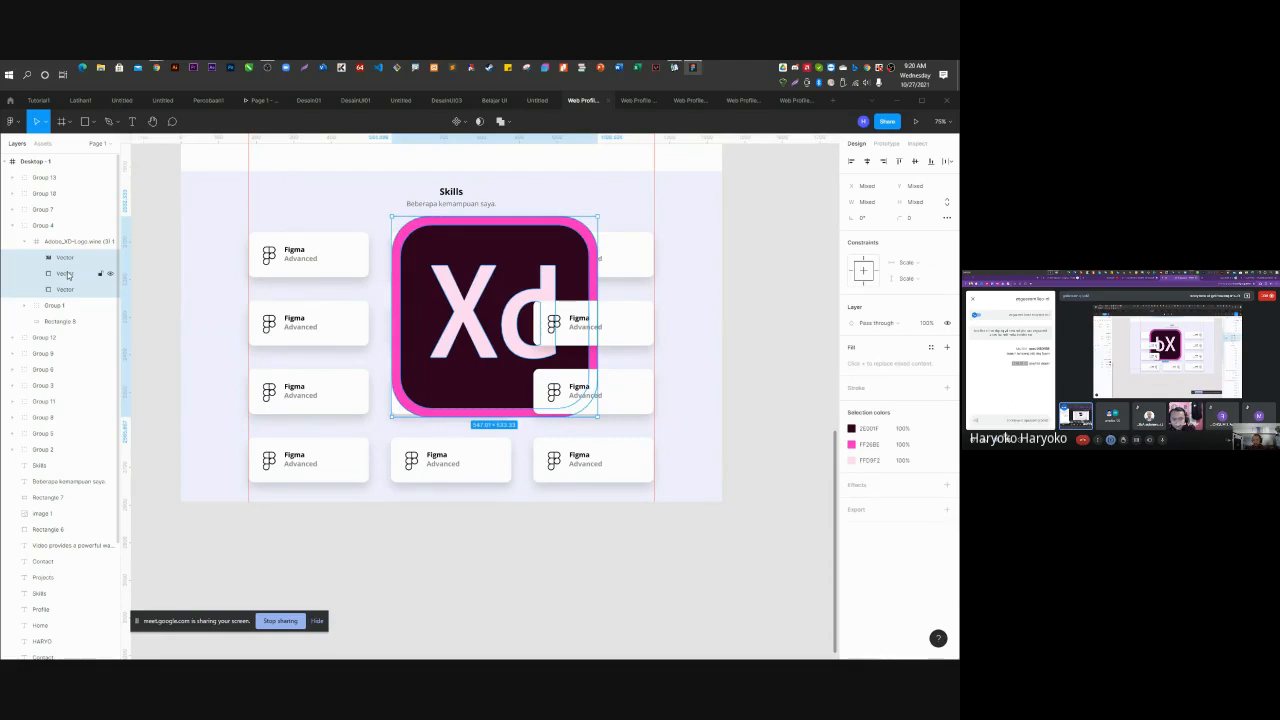
key(Delete)
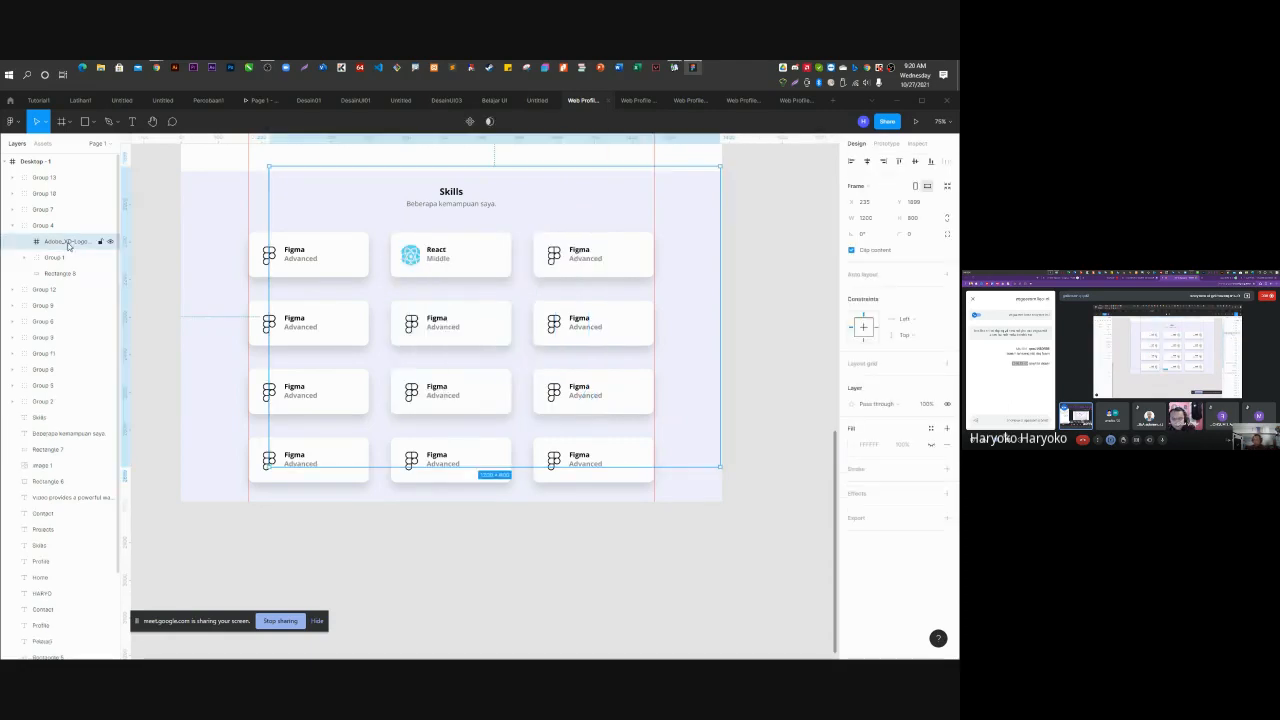
Delete the empty Adobe_XD-Logo frame and paste the three vectors into Group 4.
key(Delete)
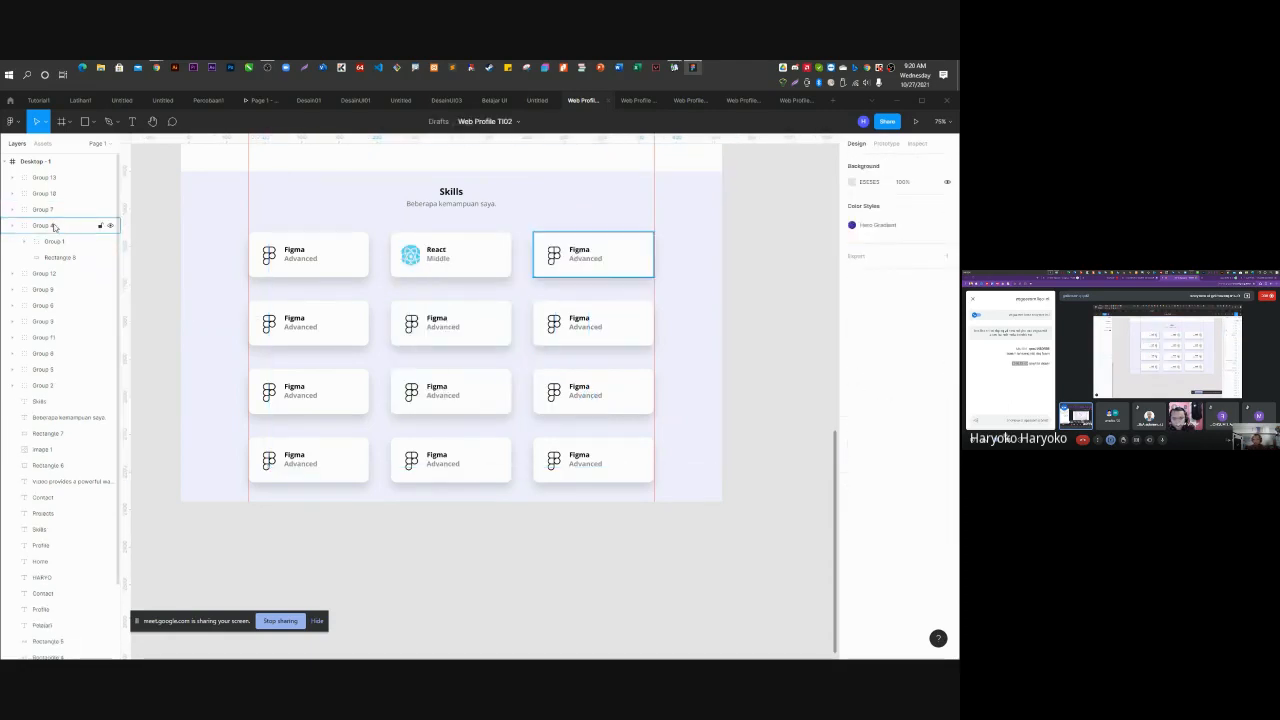
click(54, 226)
key(ctrl+v)
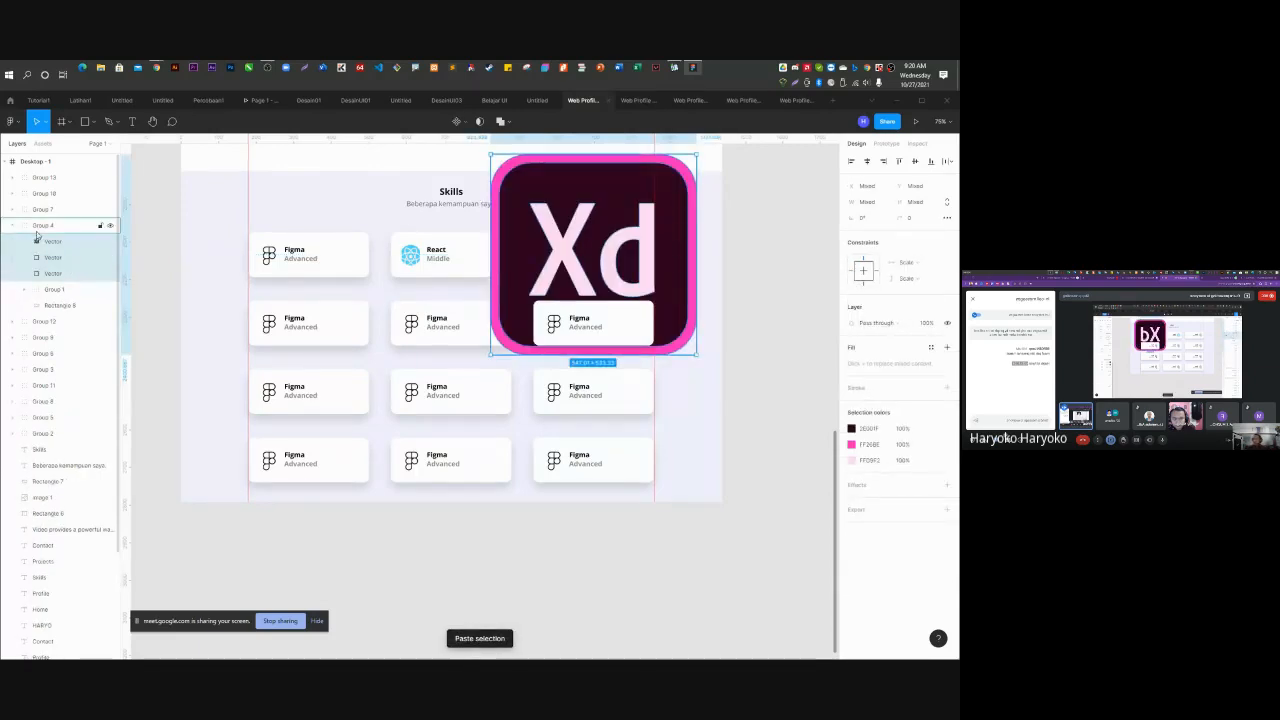
Group the three Xd shapes, name the group 'Adobe XD logo', and scale it to 67 × 65.32.
right_click(62, 246)
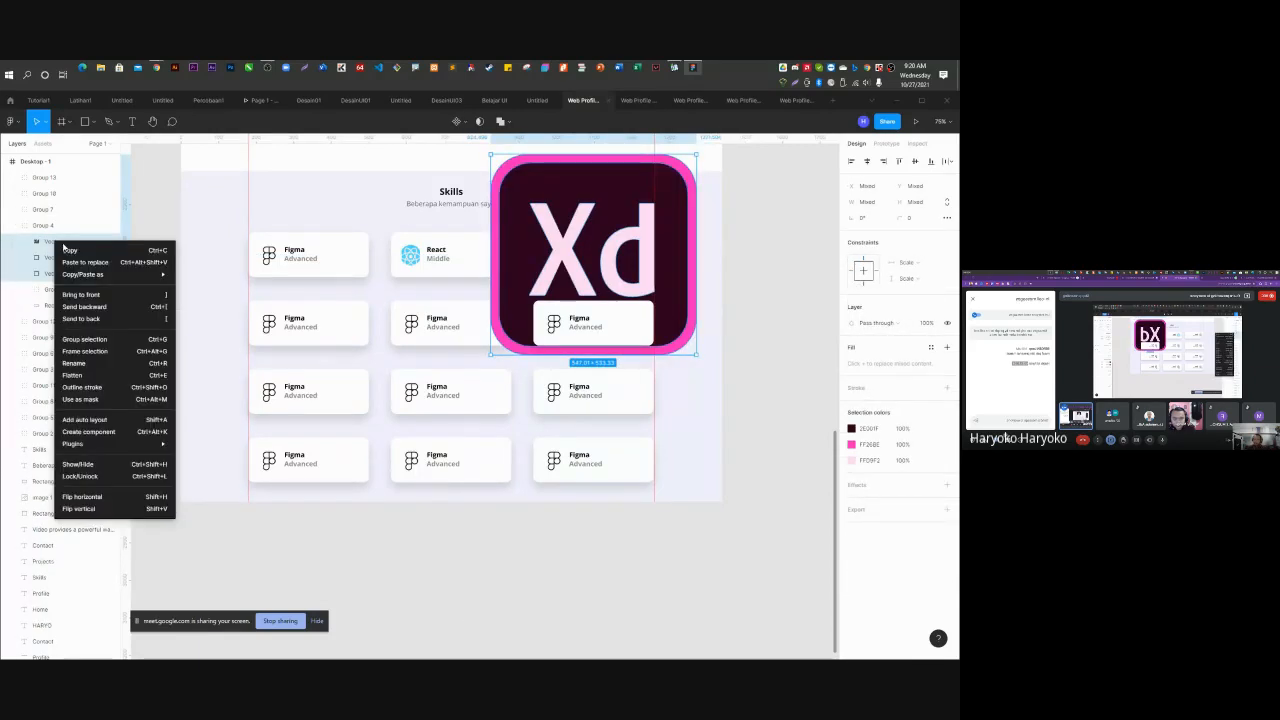
click(99, 340)
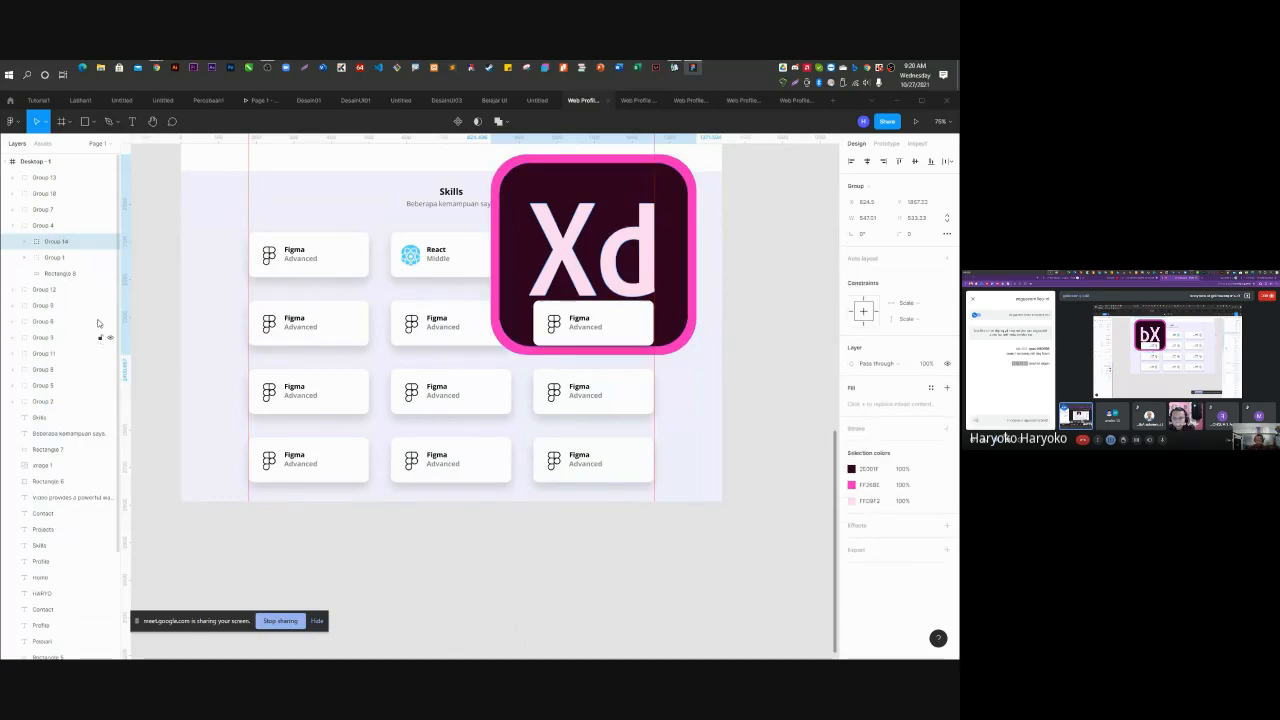
double_click(56, 242)
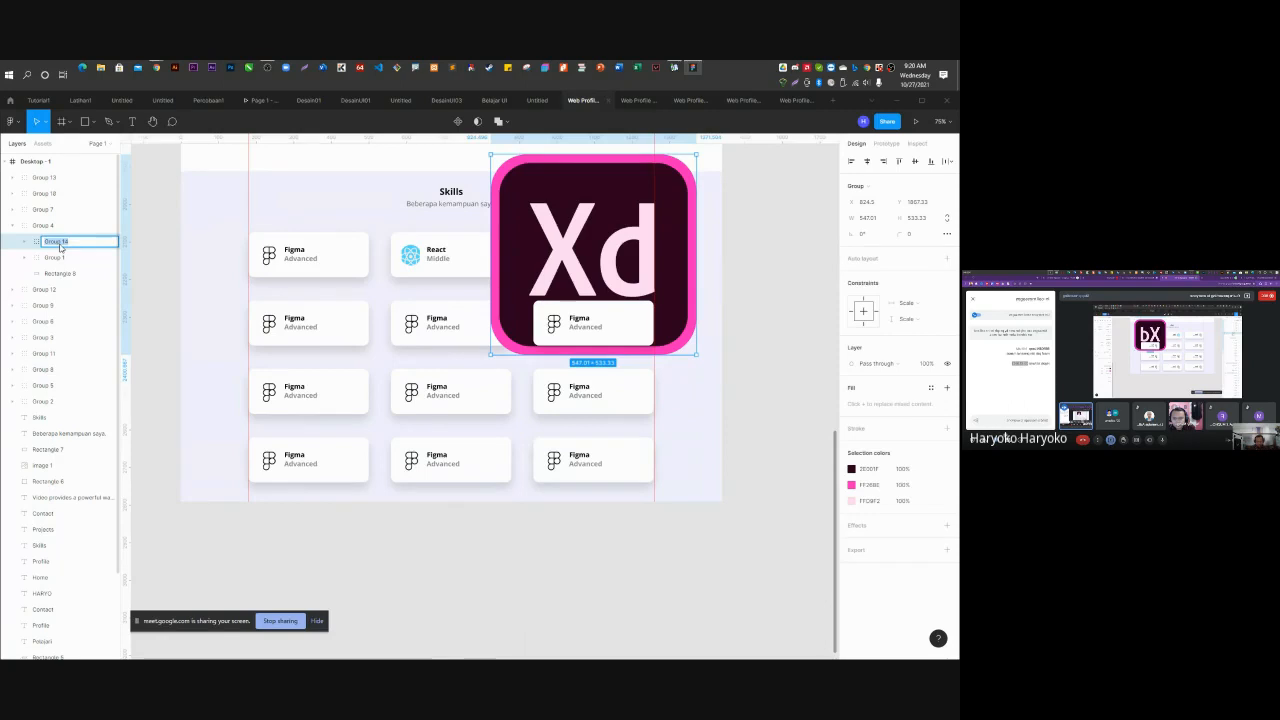
key(BackSpace)
text(Adobe XD logo)
key(Return)
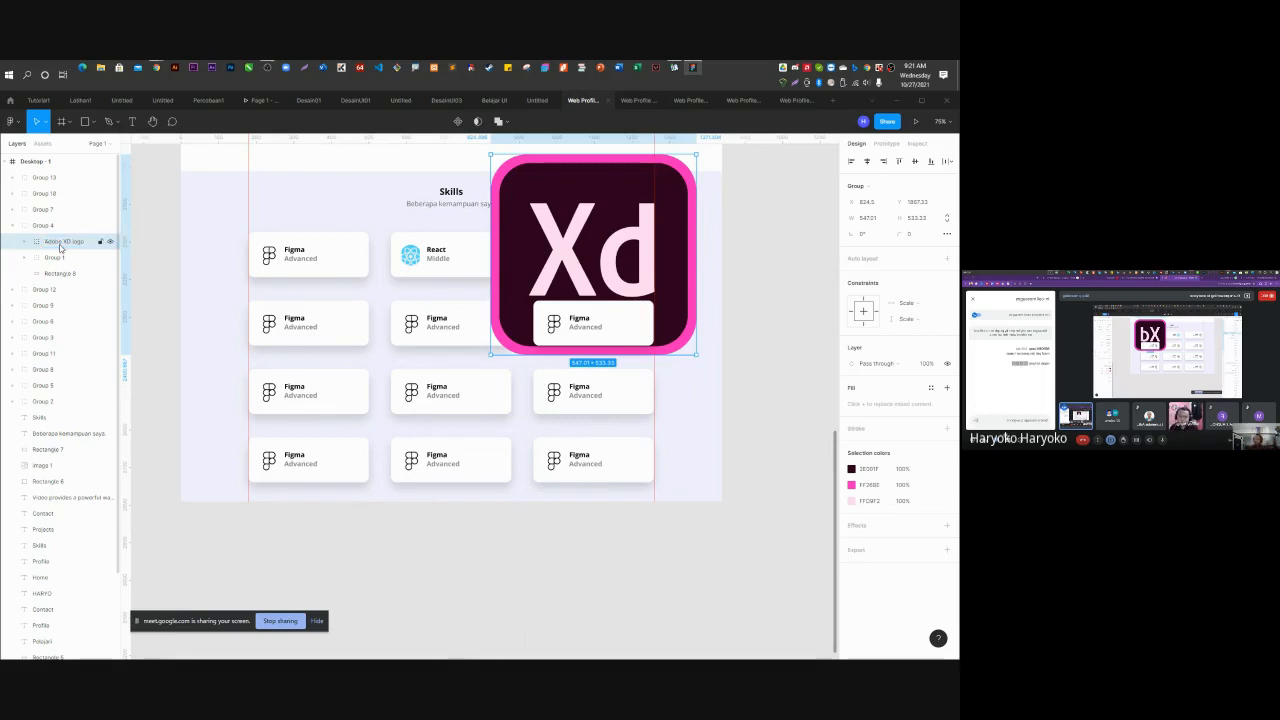
drag(697, 152, 619, 262)
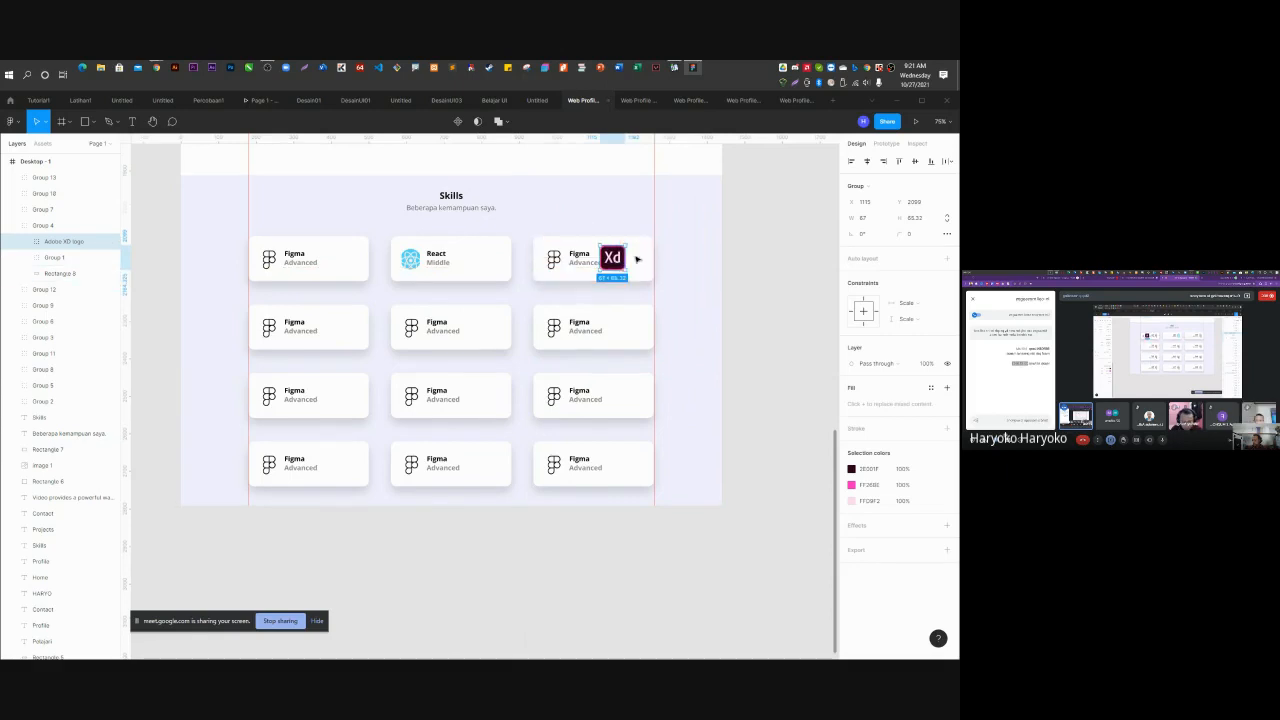
Ungroup the top-right card's Figma logo group and delete the Figma logo.
scroll(620, 256, up, 5)
drag(590, 262, 389, 319)
click(467, 232)
right_click(467, 232)
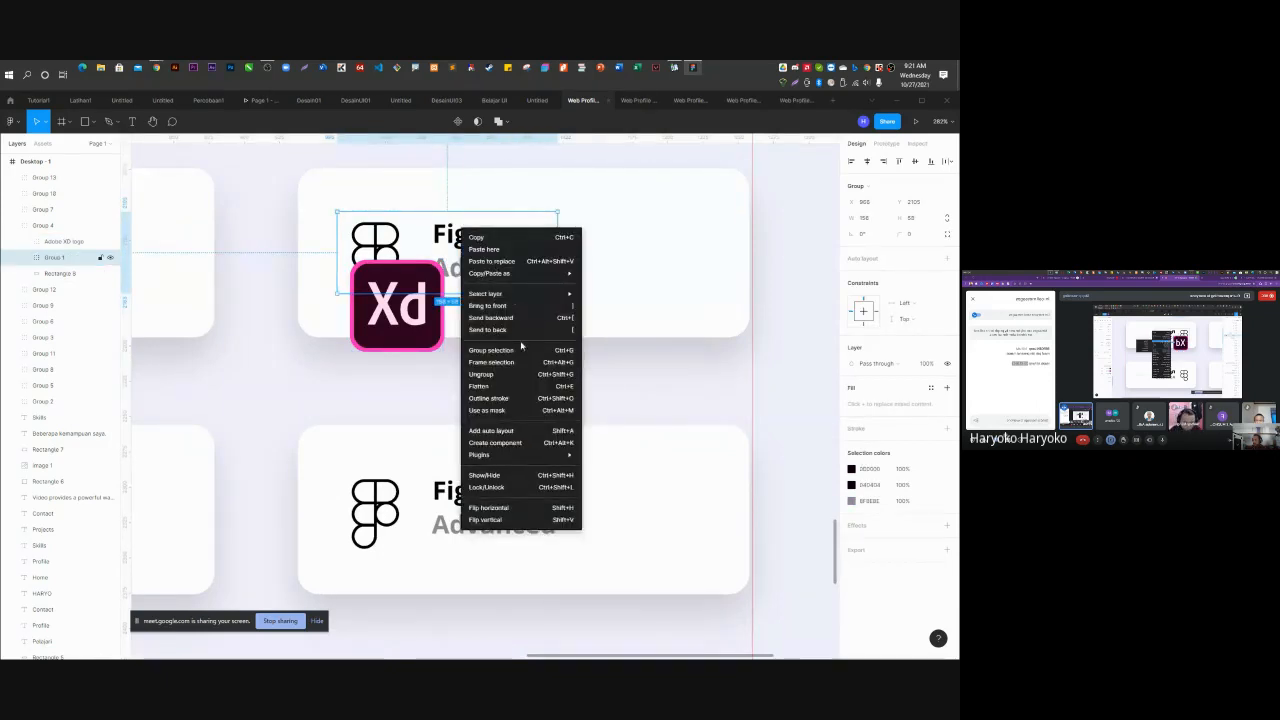
click(520, 374)
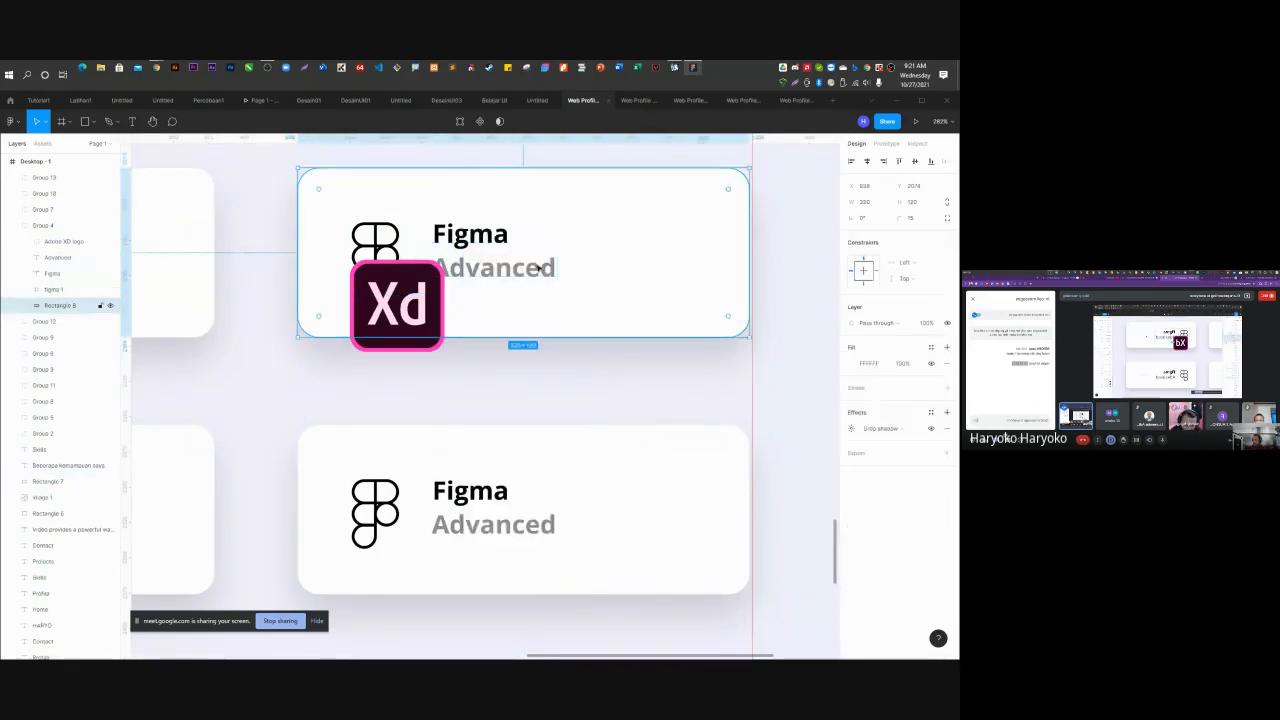
click(378, 250)
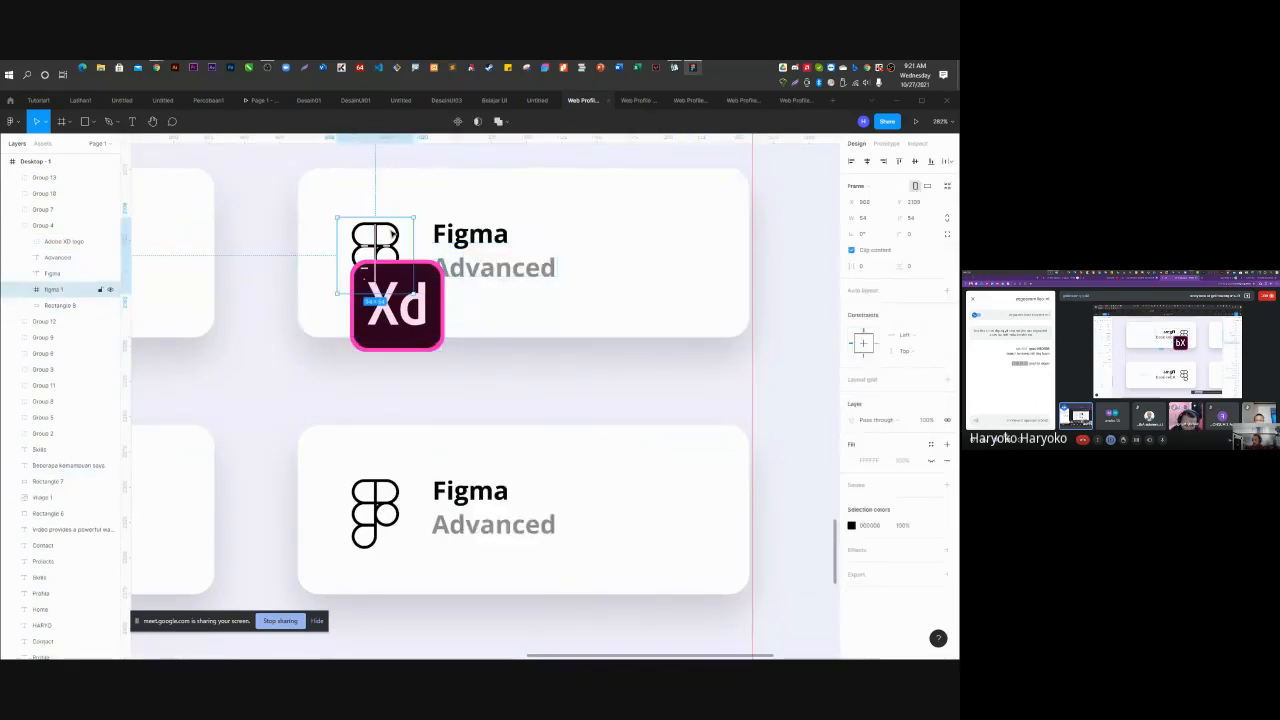
key(Delete)
click(408, 288)
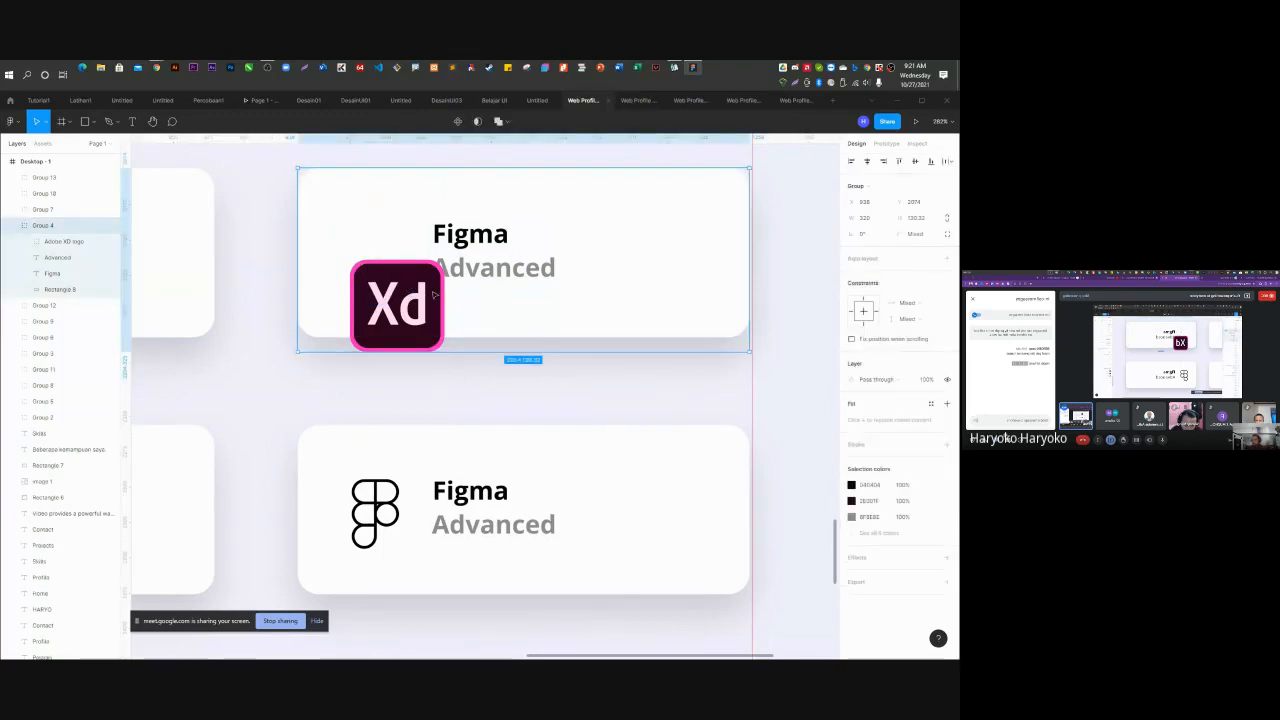
Place the Adobe XD logo beside the card title and shrink it to 54.30 × 53.
click(68, 242)
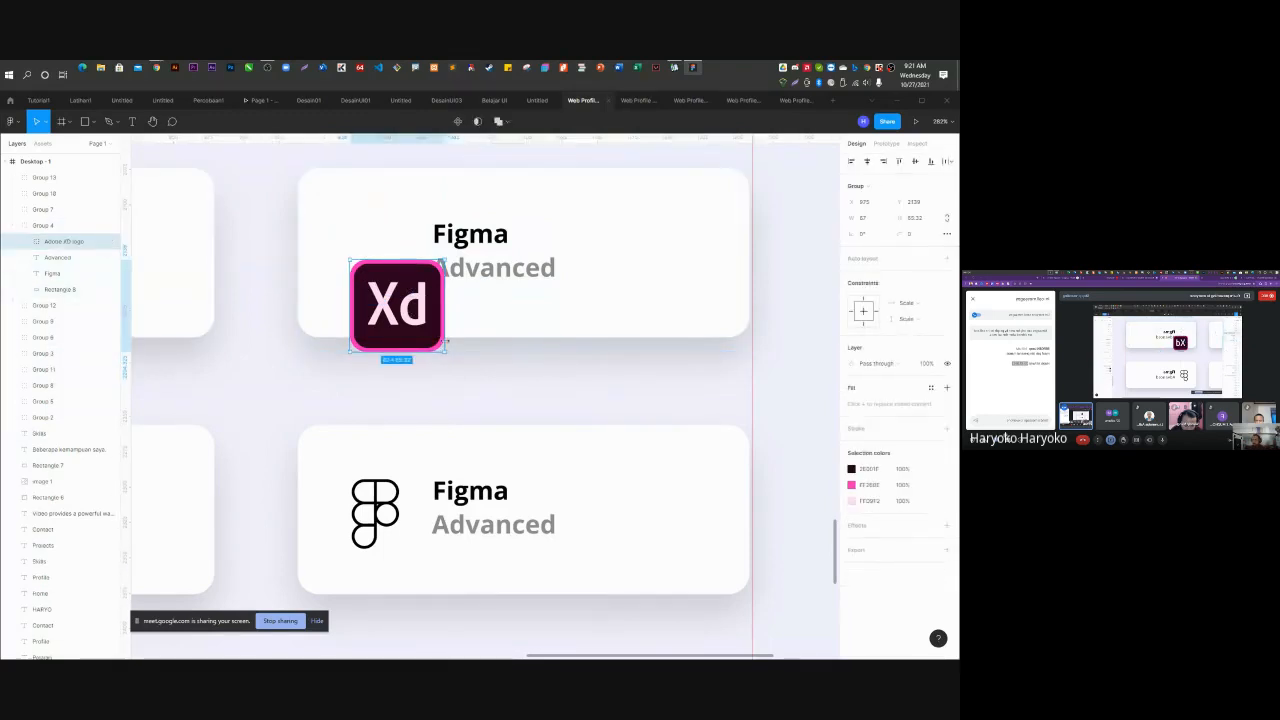
drag(433, 338, 420, 292)
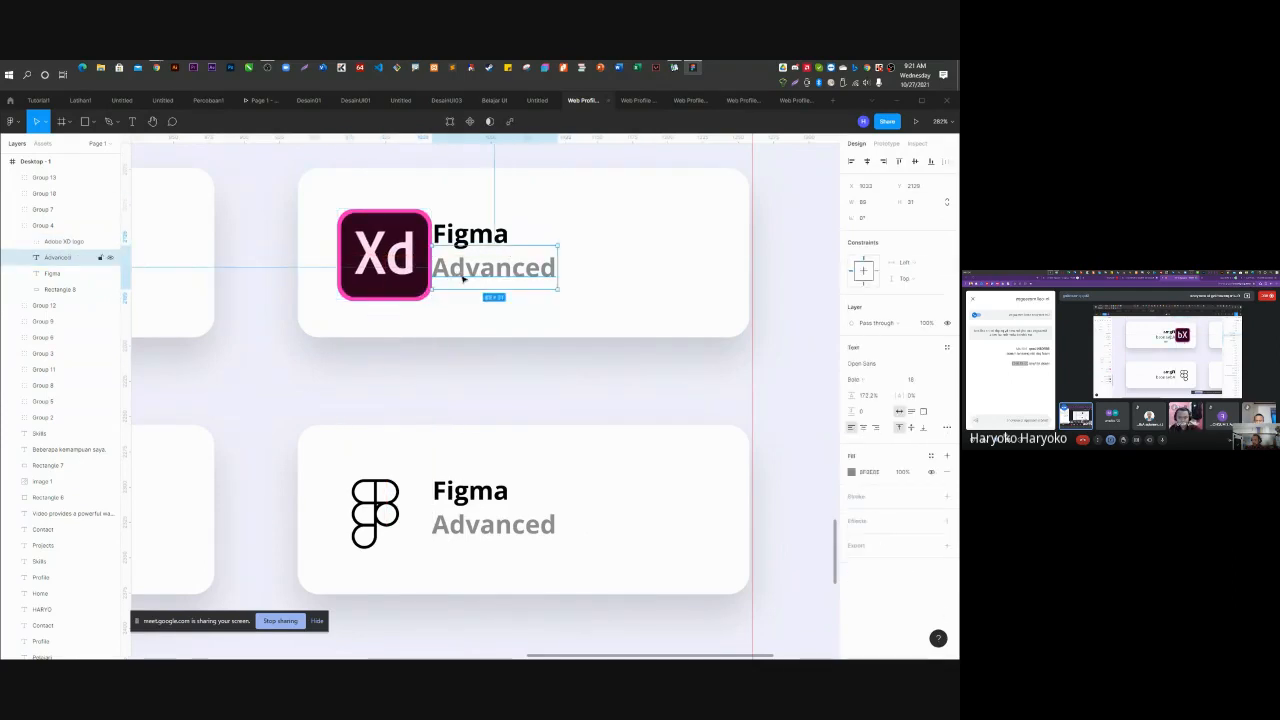
click(438, 233)
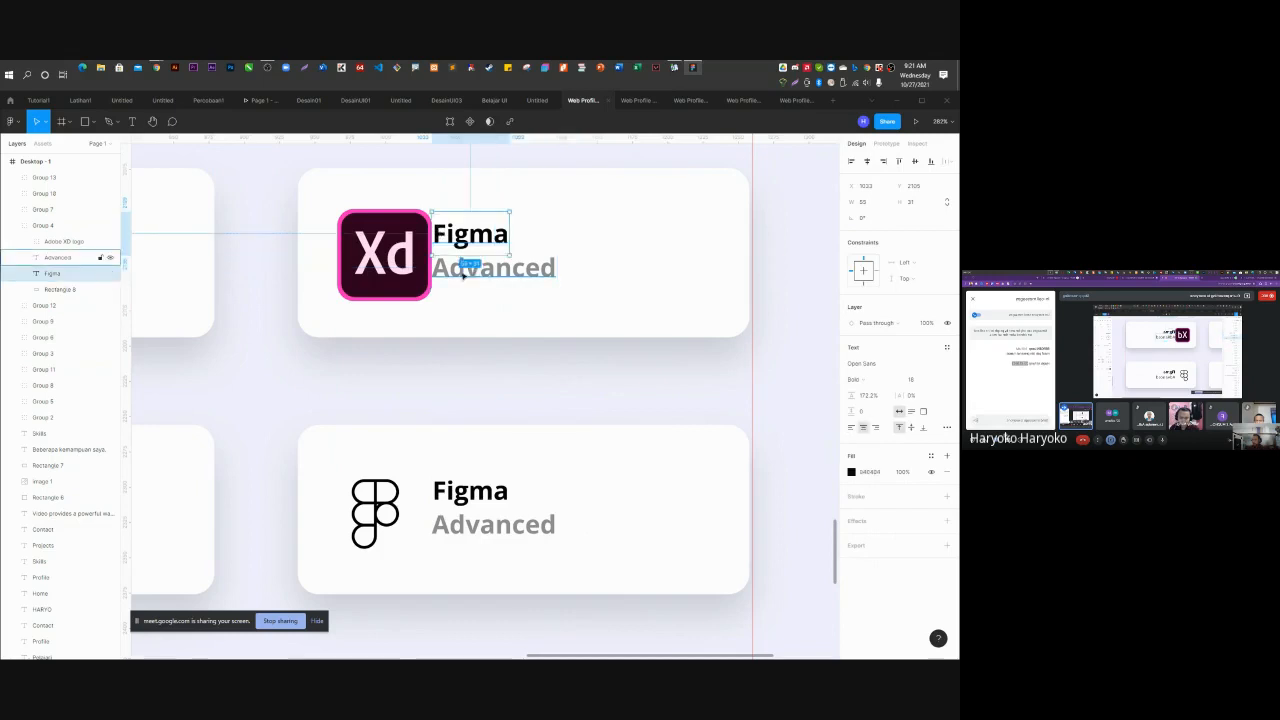
click(428, 293)
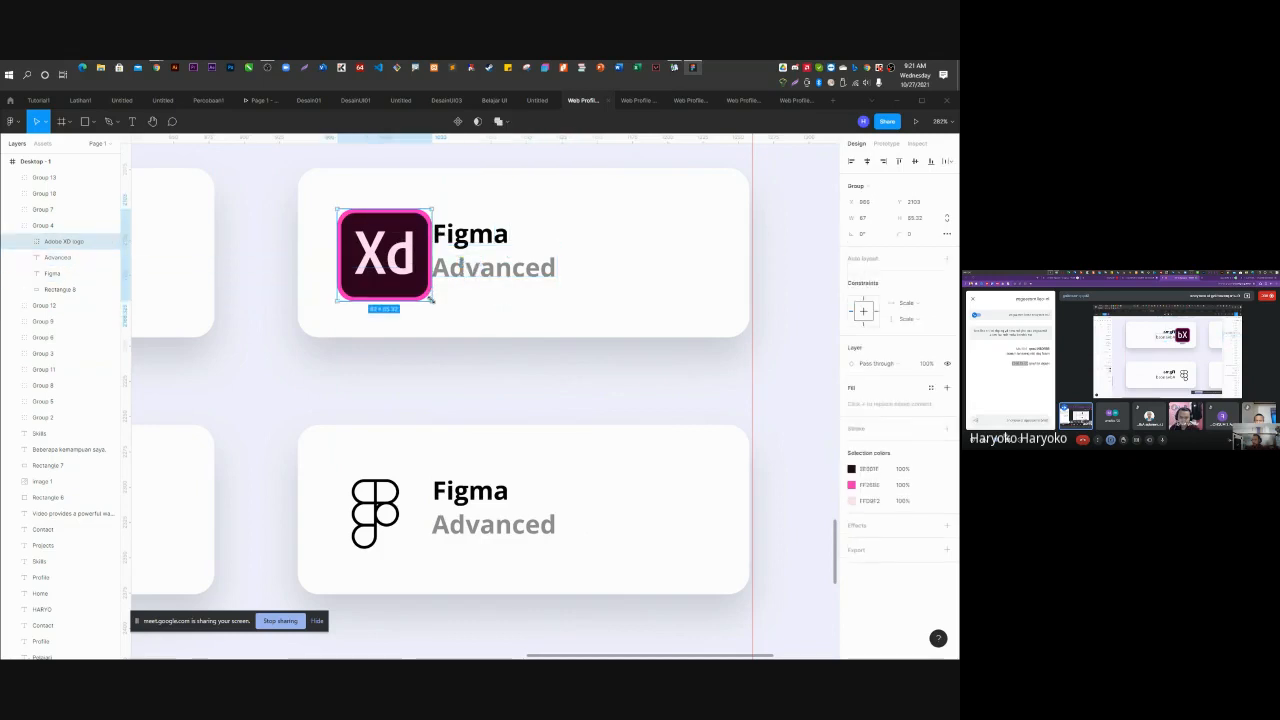
drag(432, 298, 386, 254)
Retitle the card 'Adobe XD' in ExtraBold, aligned with the Advanced text.
double_click(455, 234)
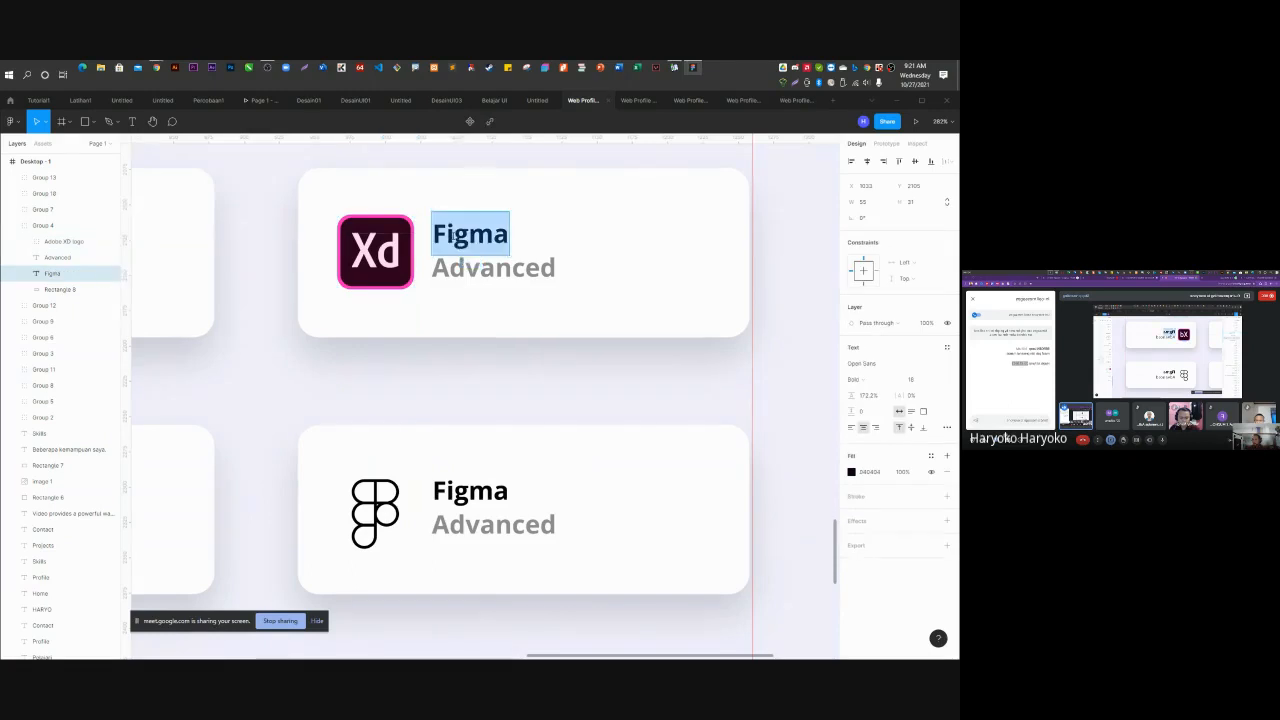
text(Ad)
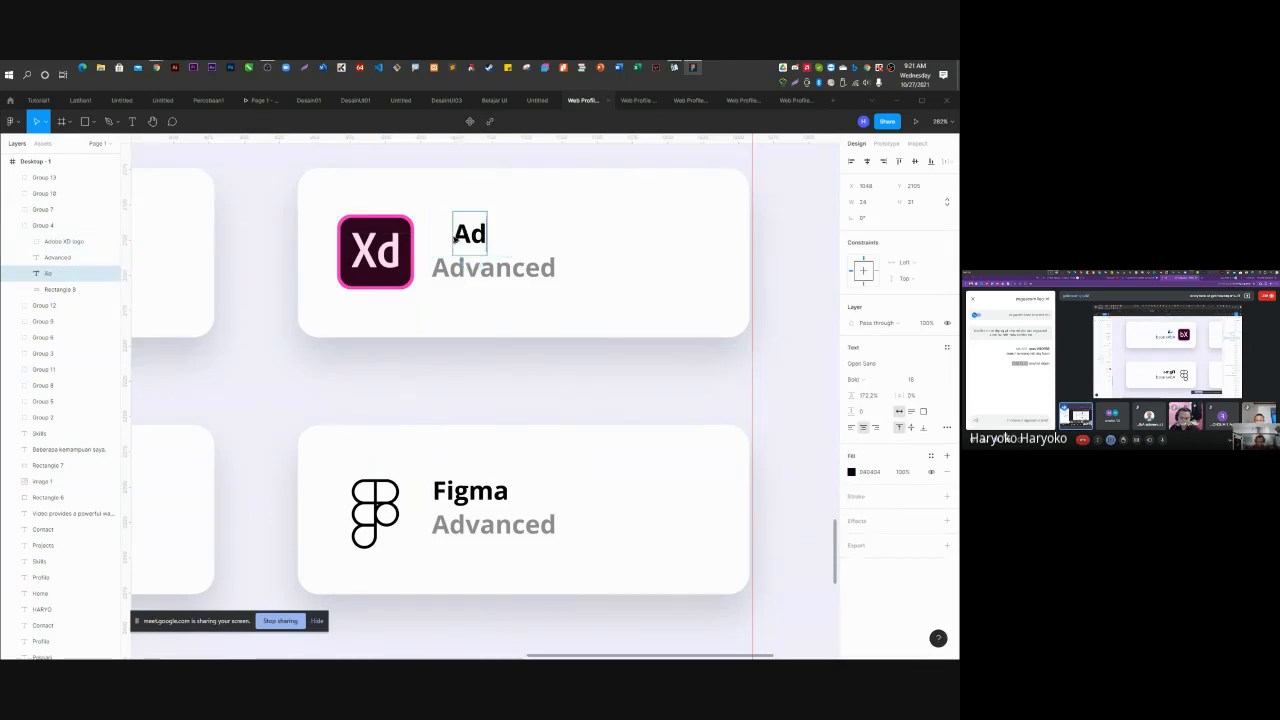
text(obe XD)
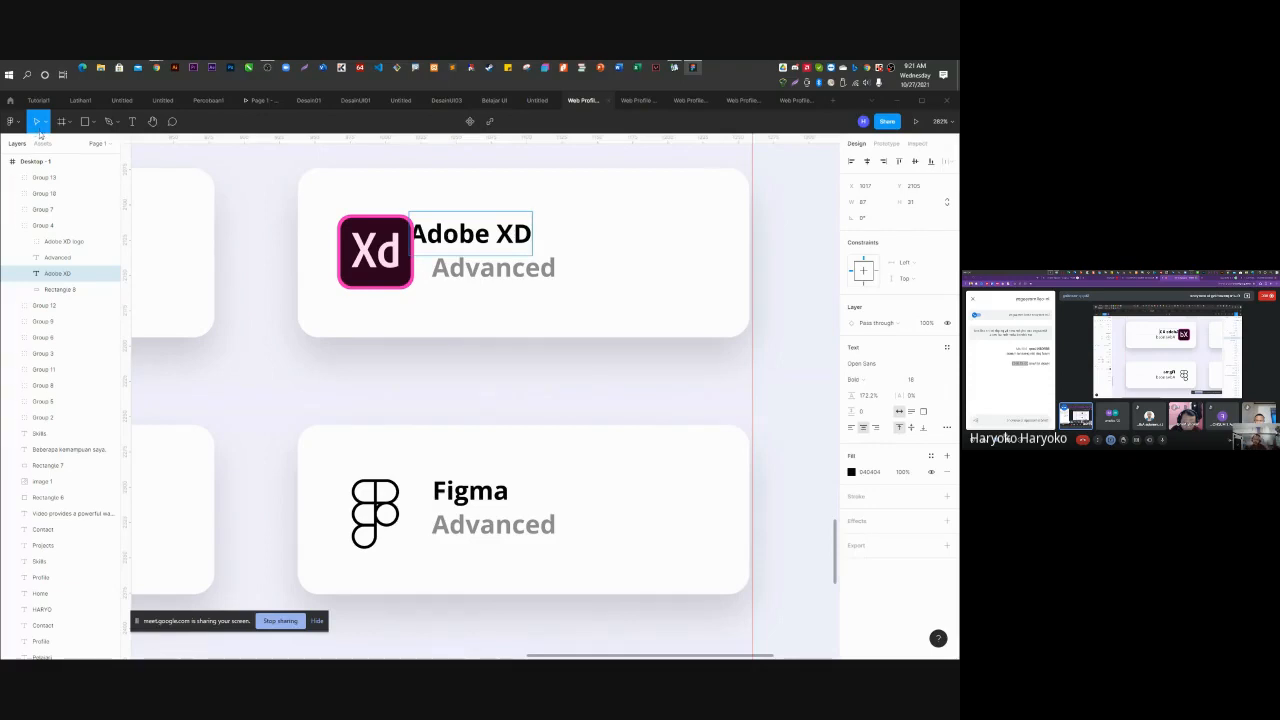
key(Escape)
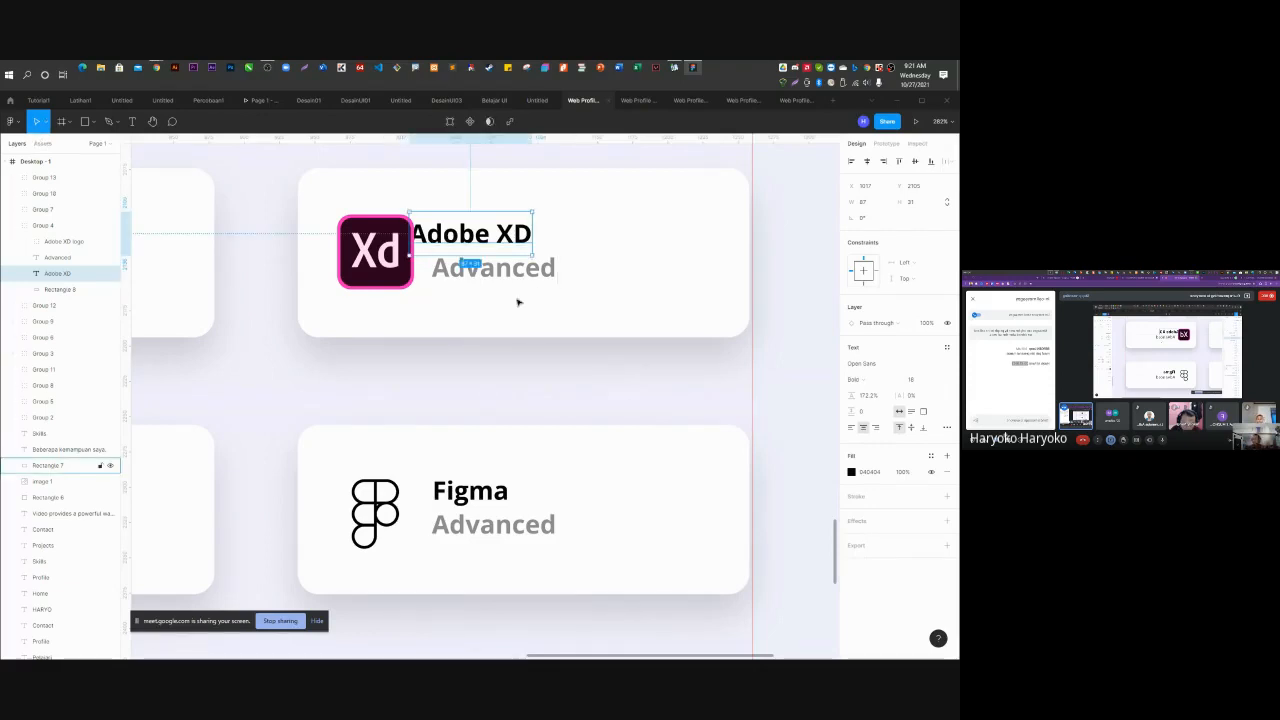
drag(448, 238, 471, 239)
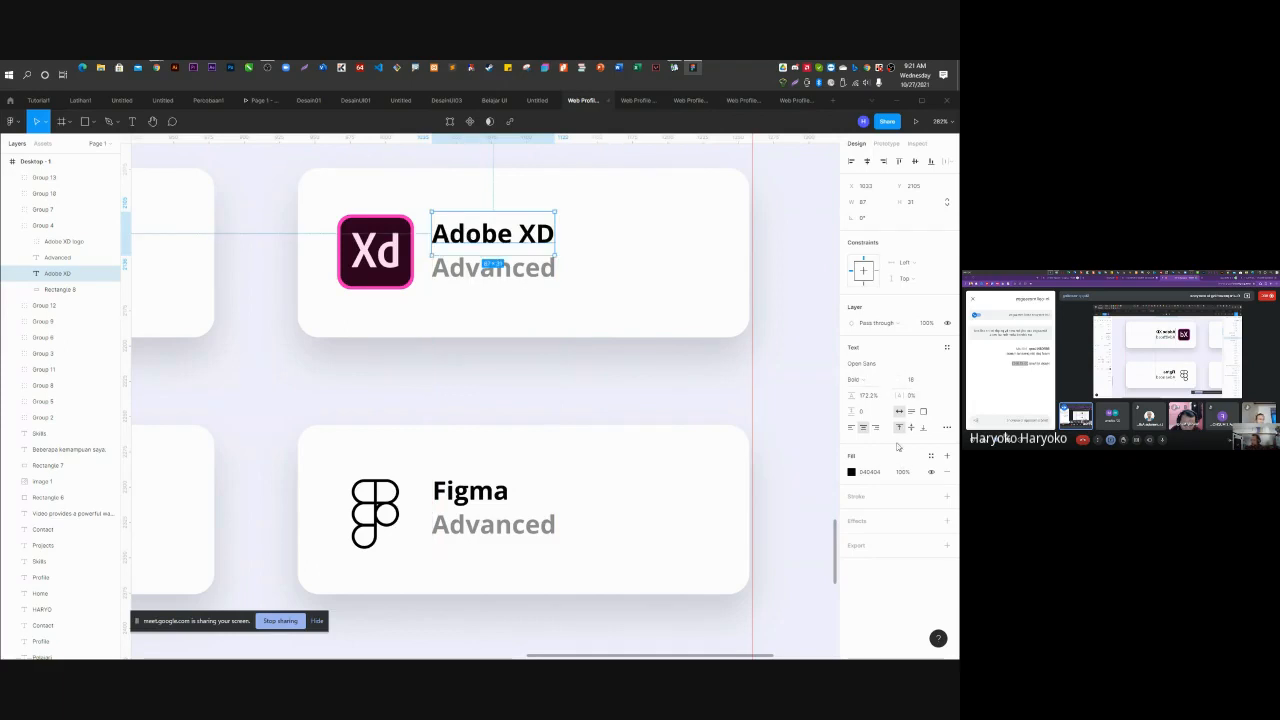
click(870, 379)
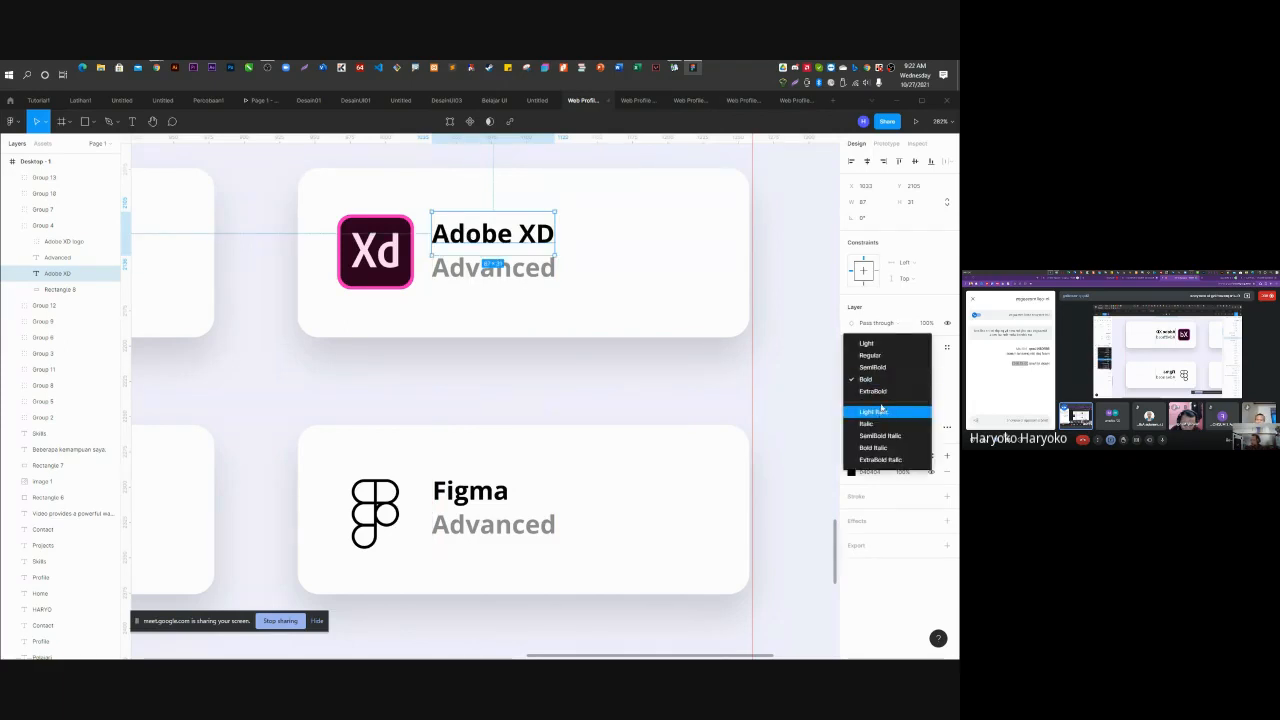
click(872, 391)
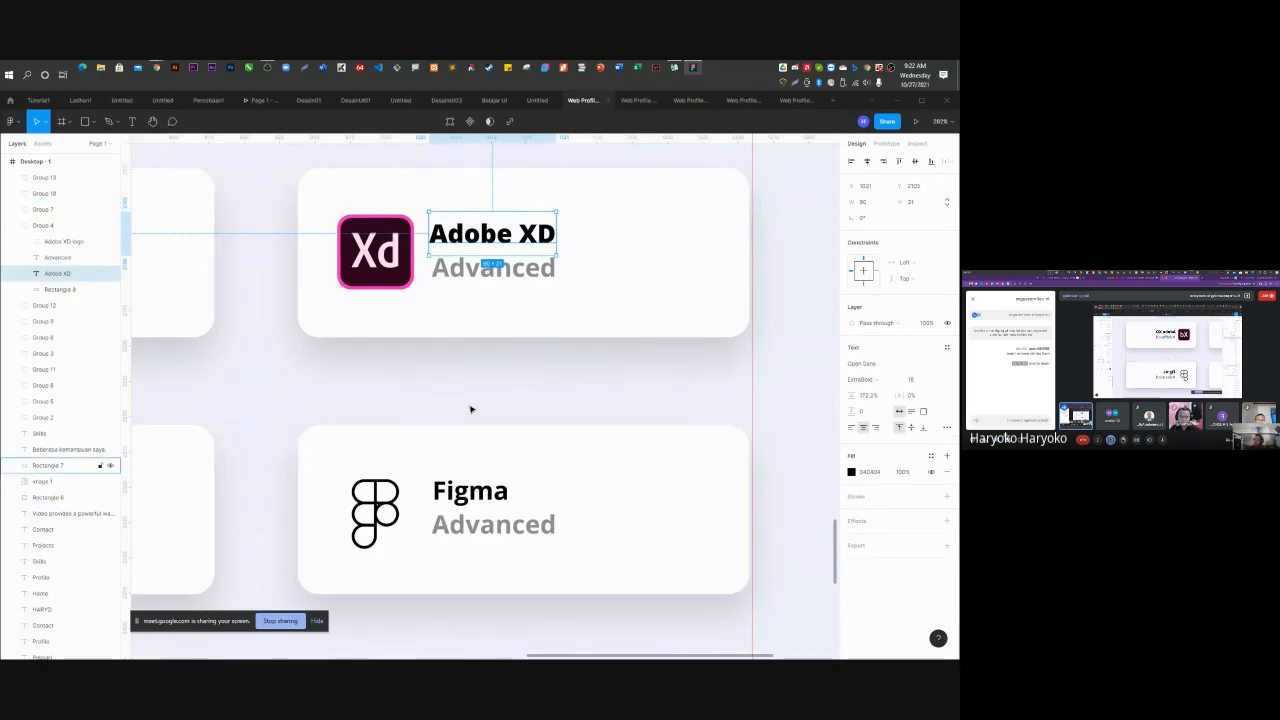
key(Escape)
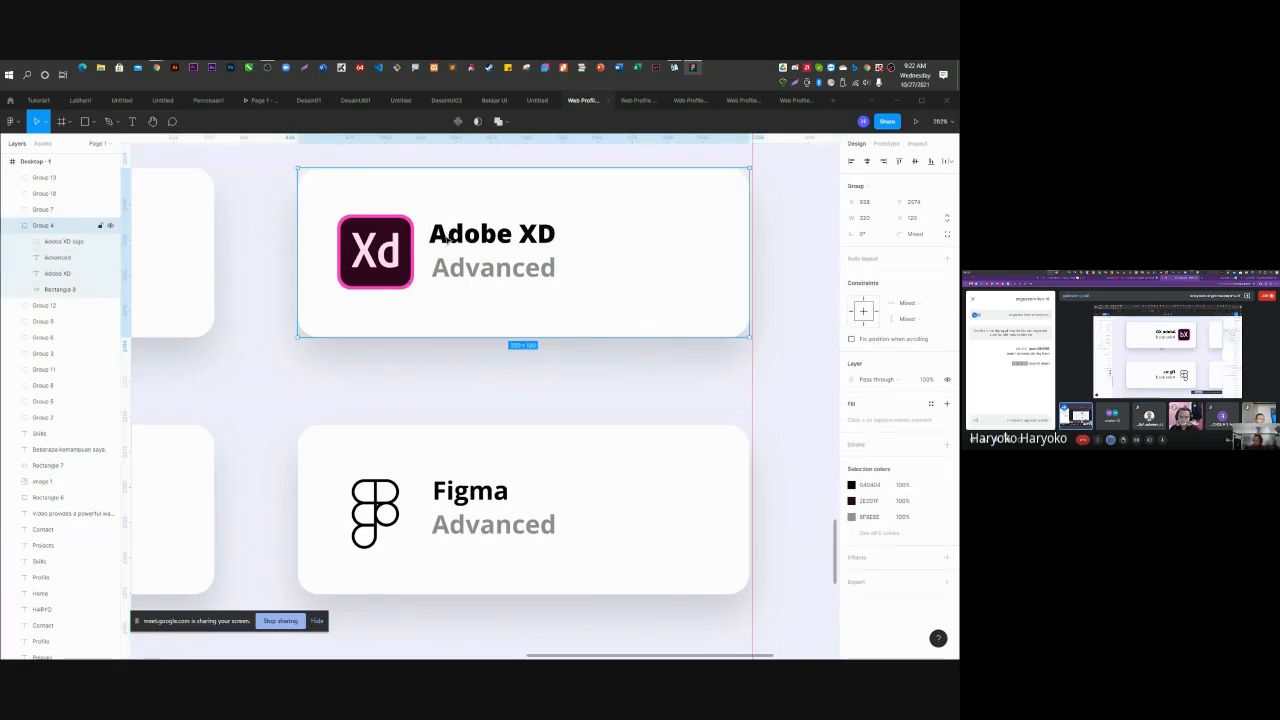
Switch the Adobe XD title's fill to a linear gradient with the right stop at 100% opacity.
click(55, 259)
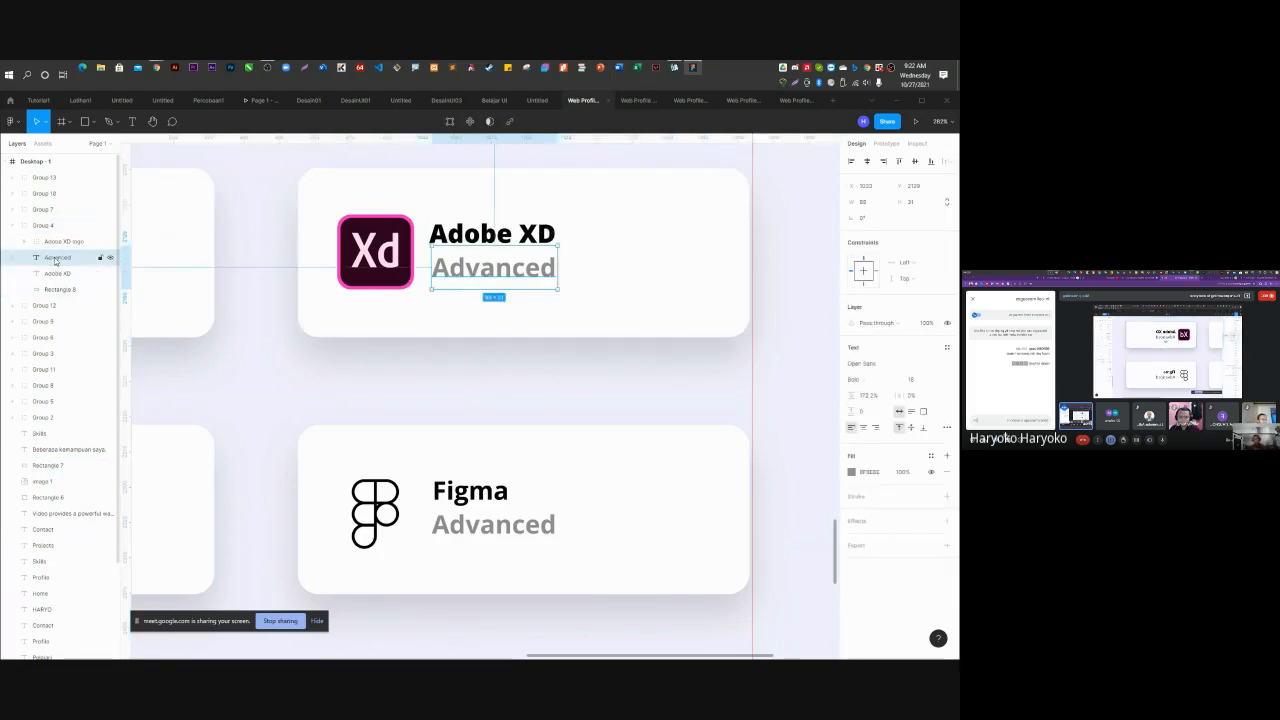
click(59, 273)
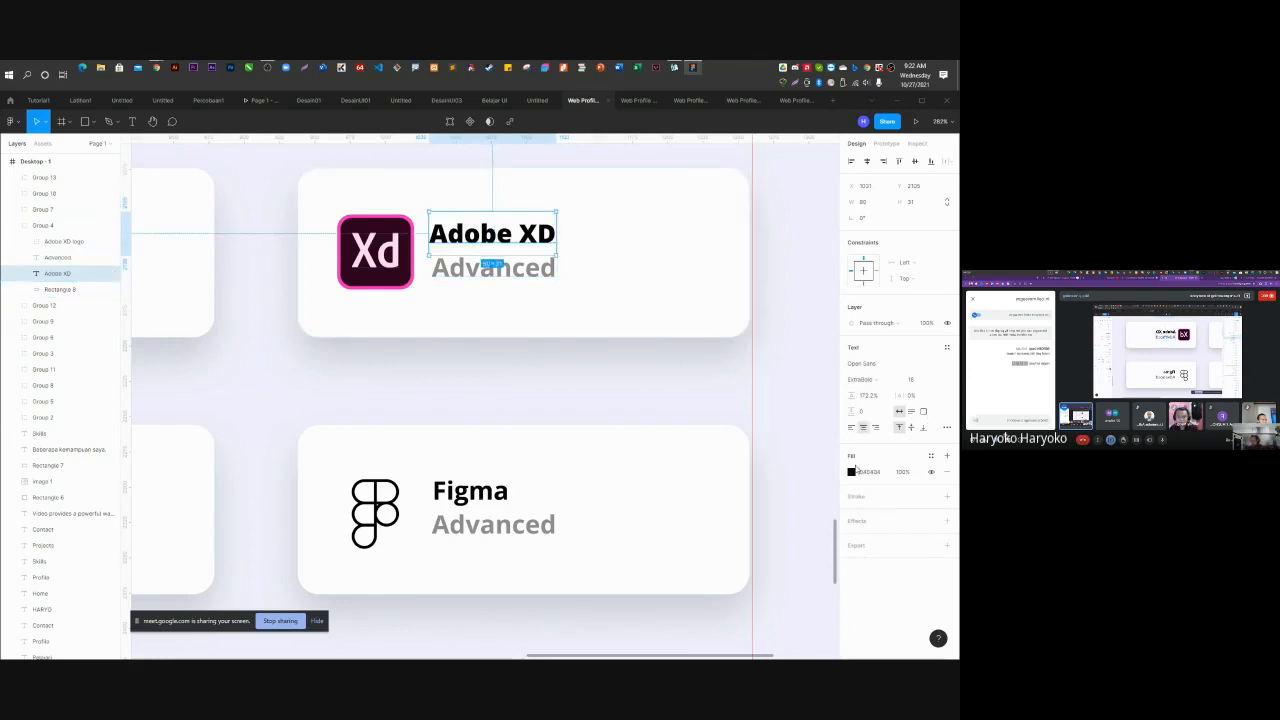
click(851, 472)
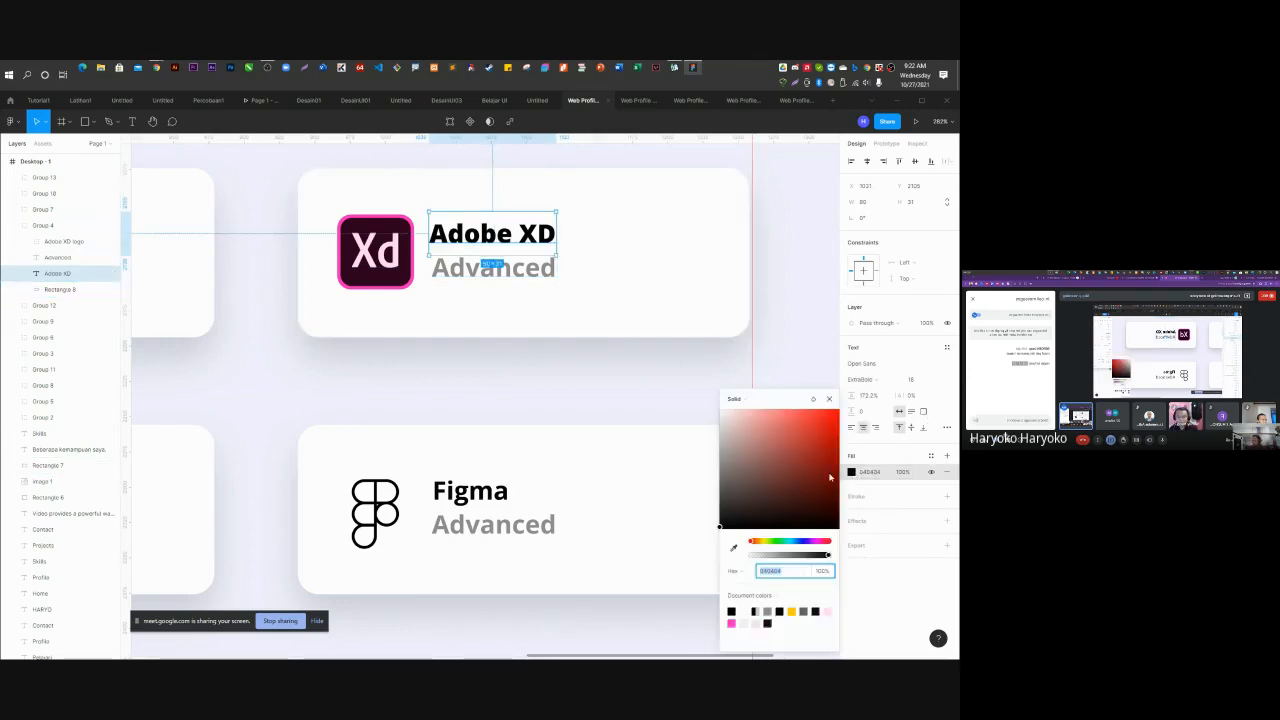
click(739, 399)
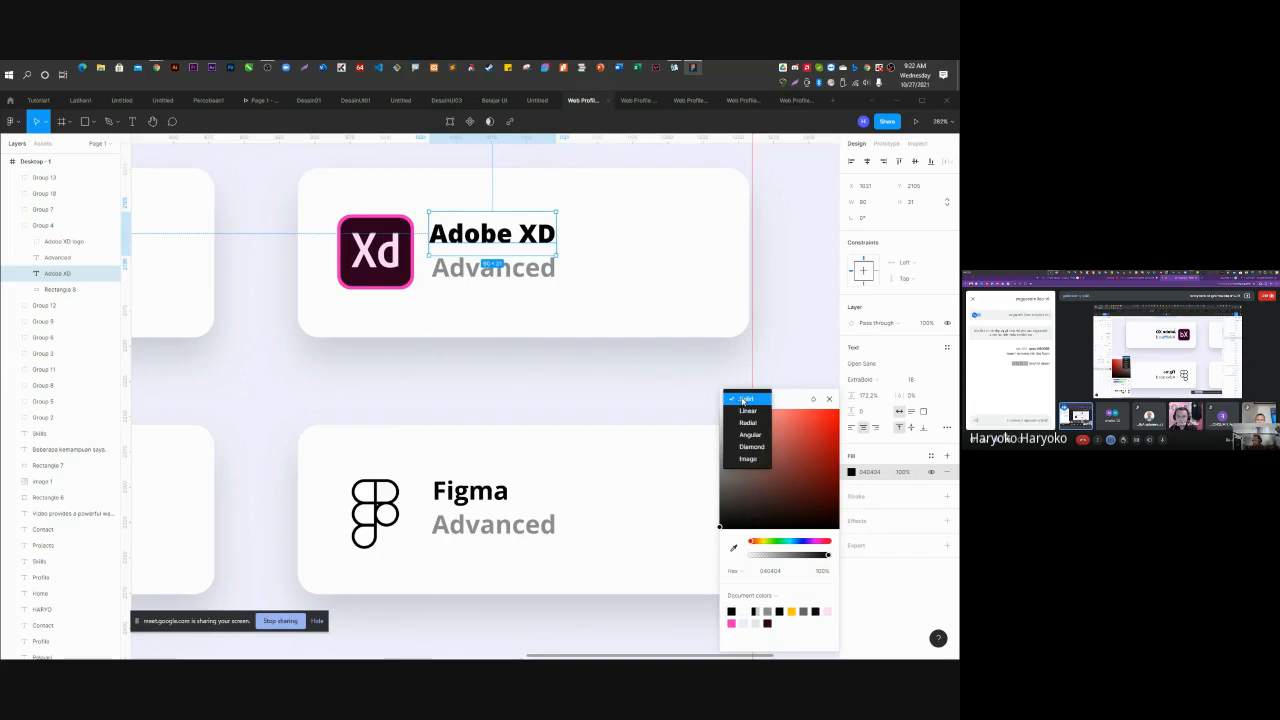
click(748, 414)
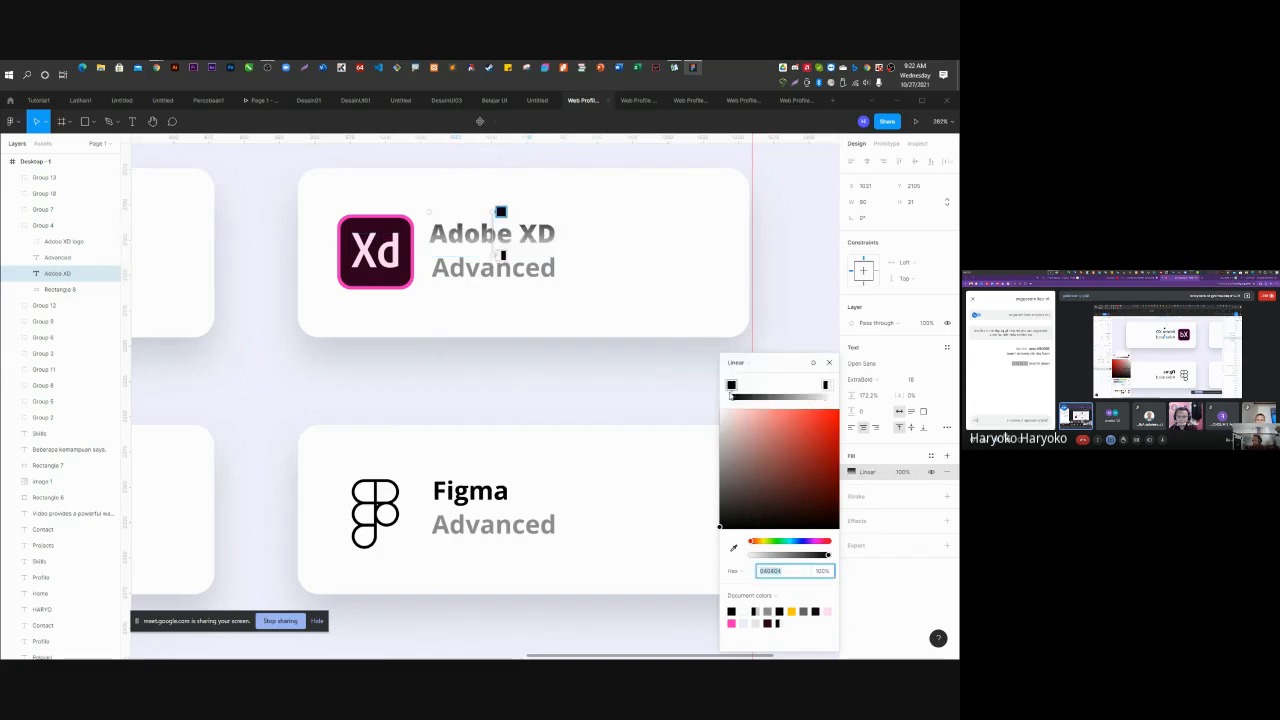
click(825, 387)
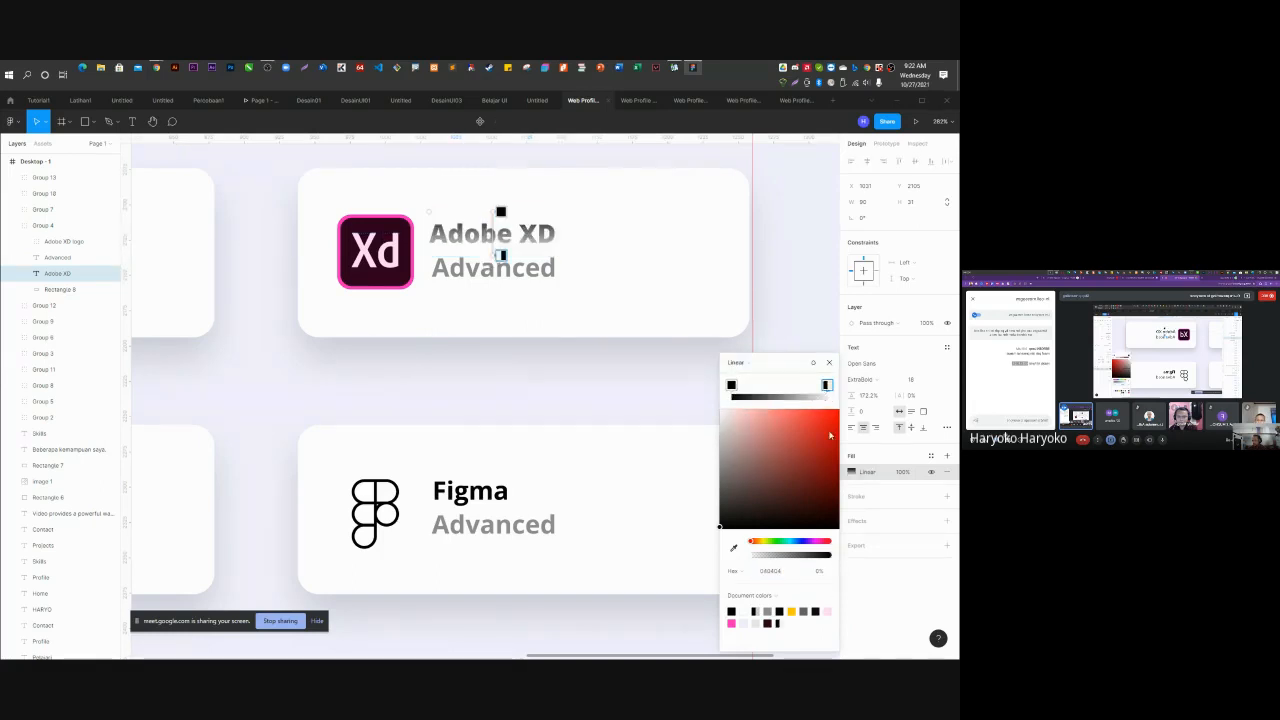
click(819, 575)
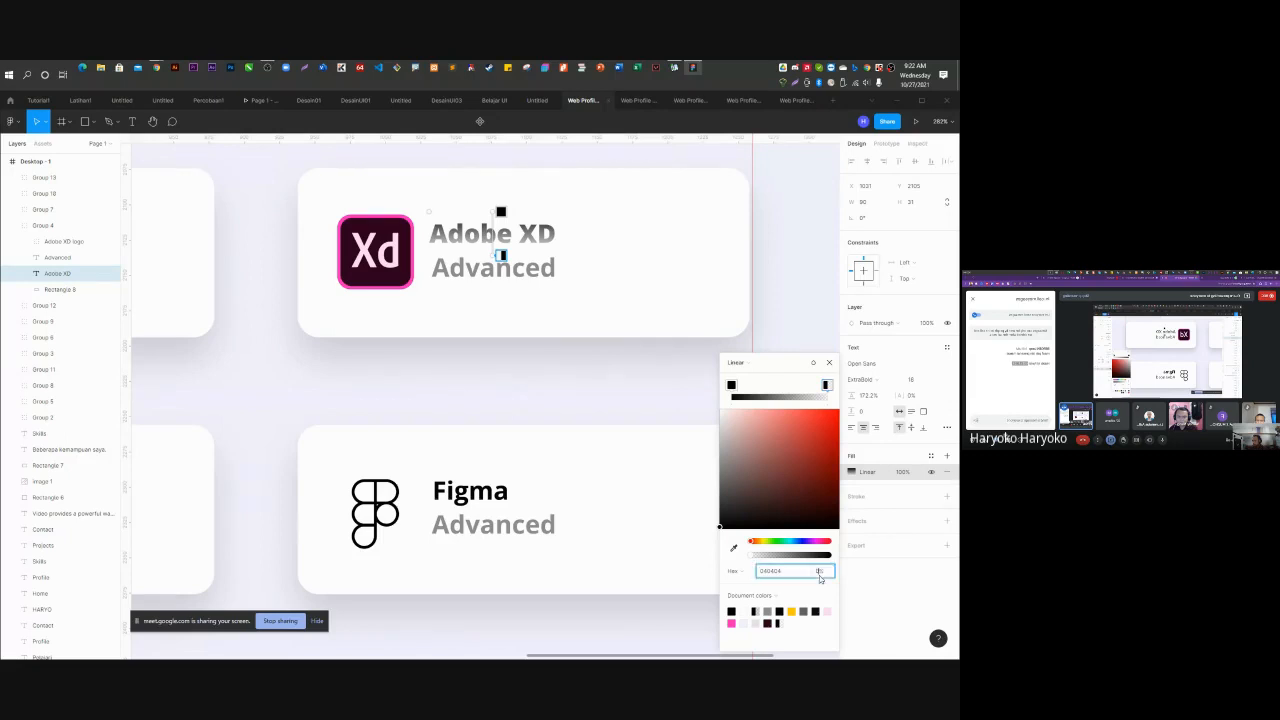
text(100)
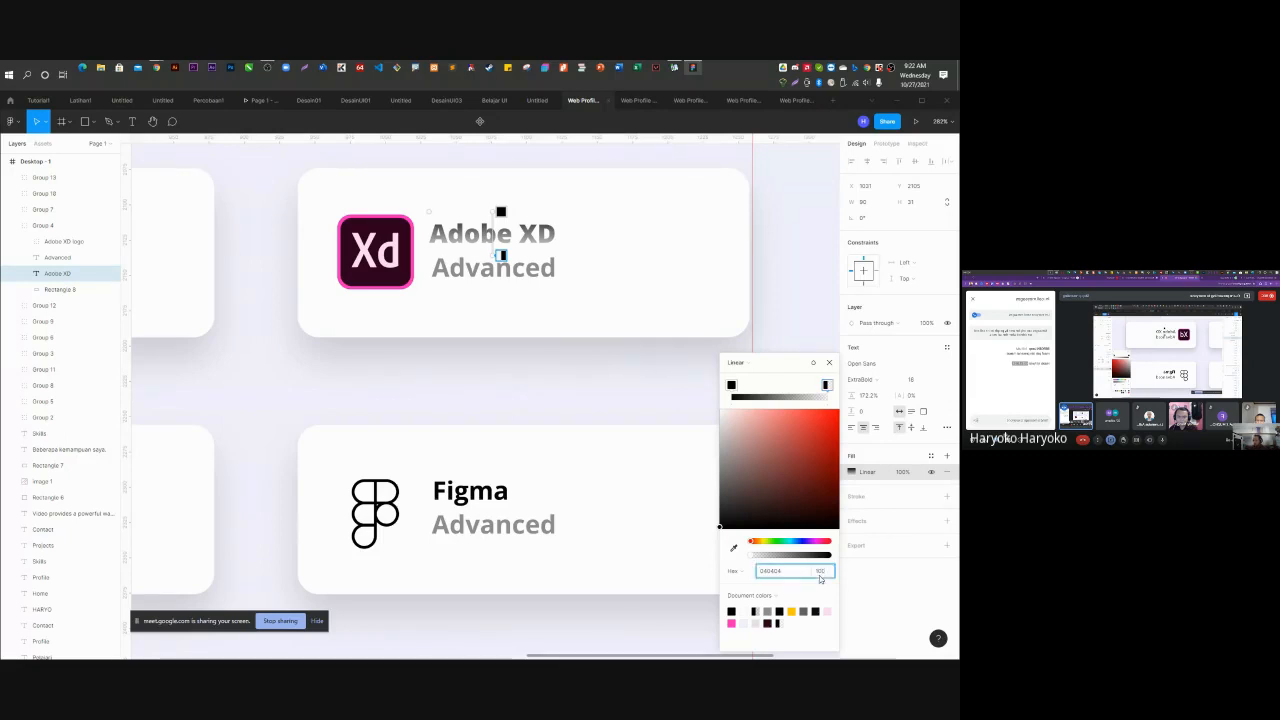
key(Return)
Eyedrop the Xd logo's dark purple for the left stop and #FFAEE7 for the right, stretching the gradient across the text.
click(731, 386)
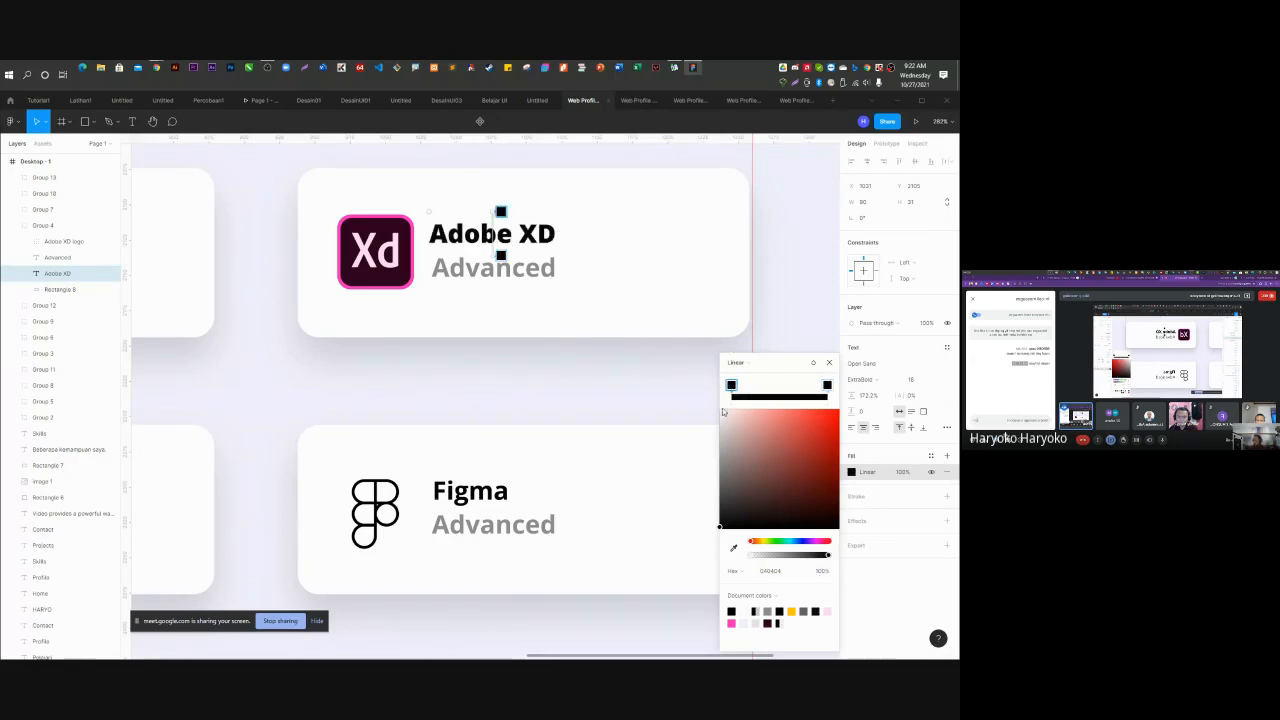
click(733, 547)
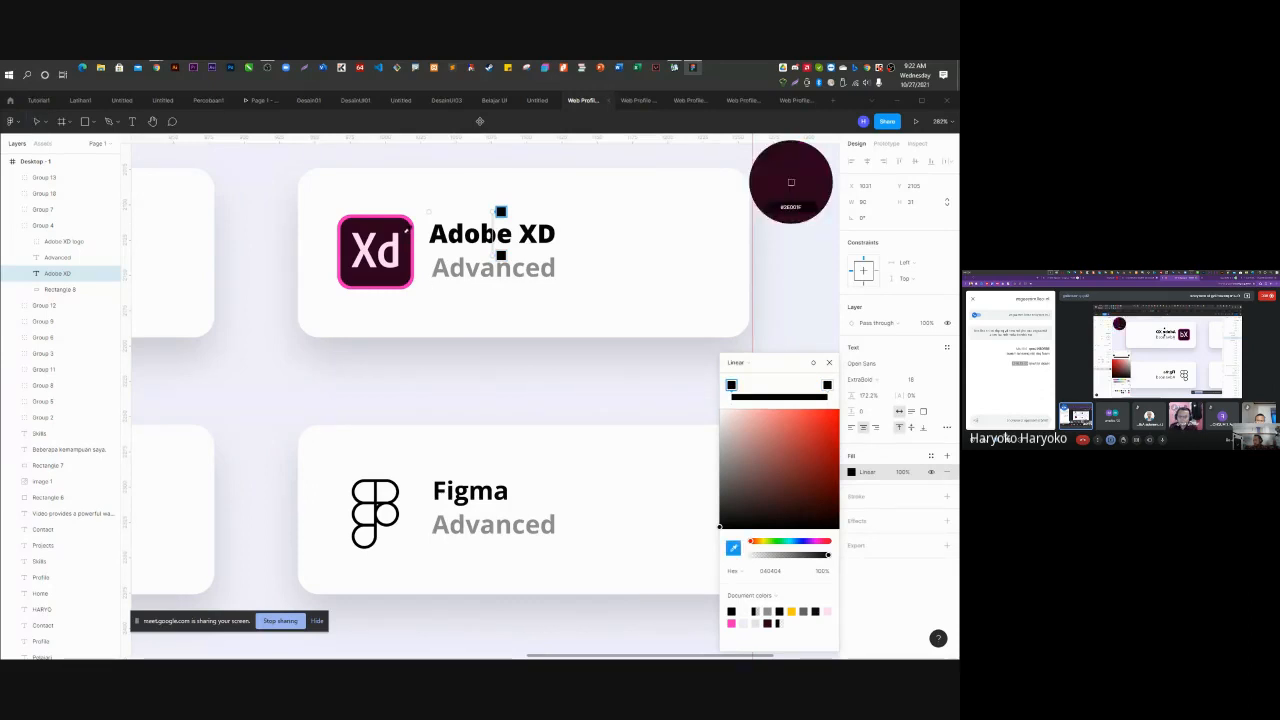
click(409, 230)
click(827, 386)
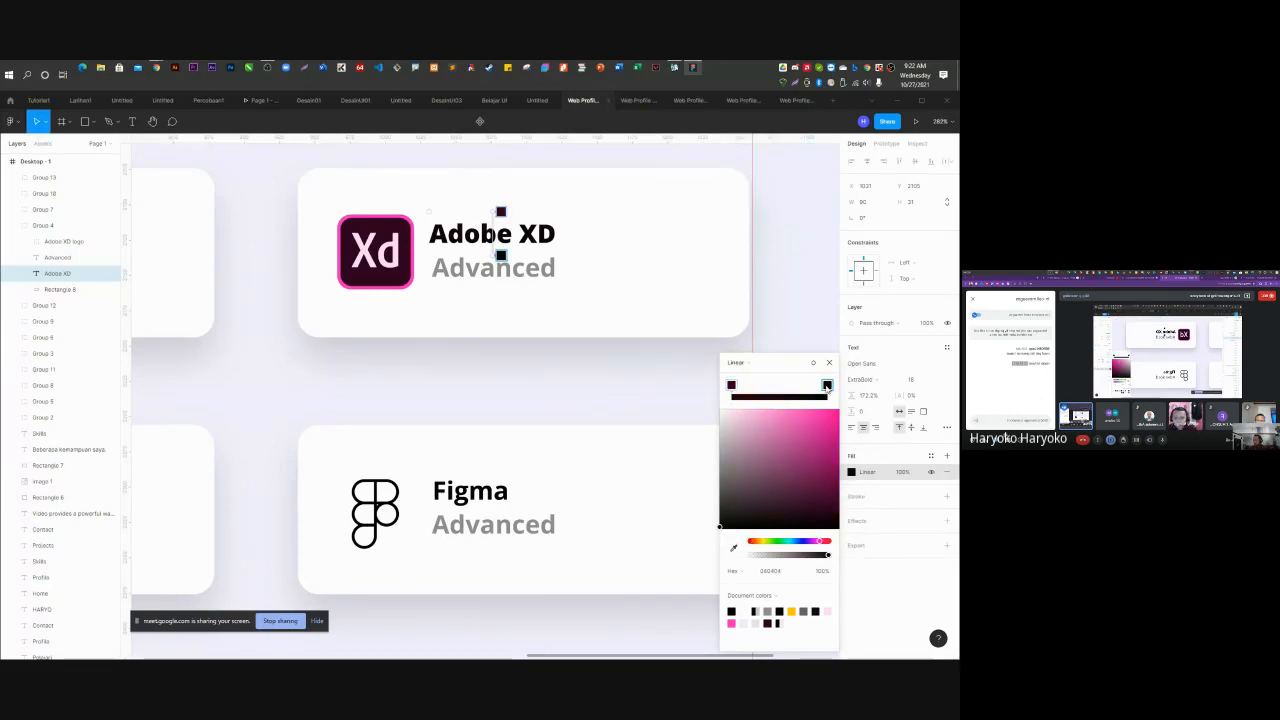
click(733, 547)
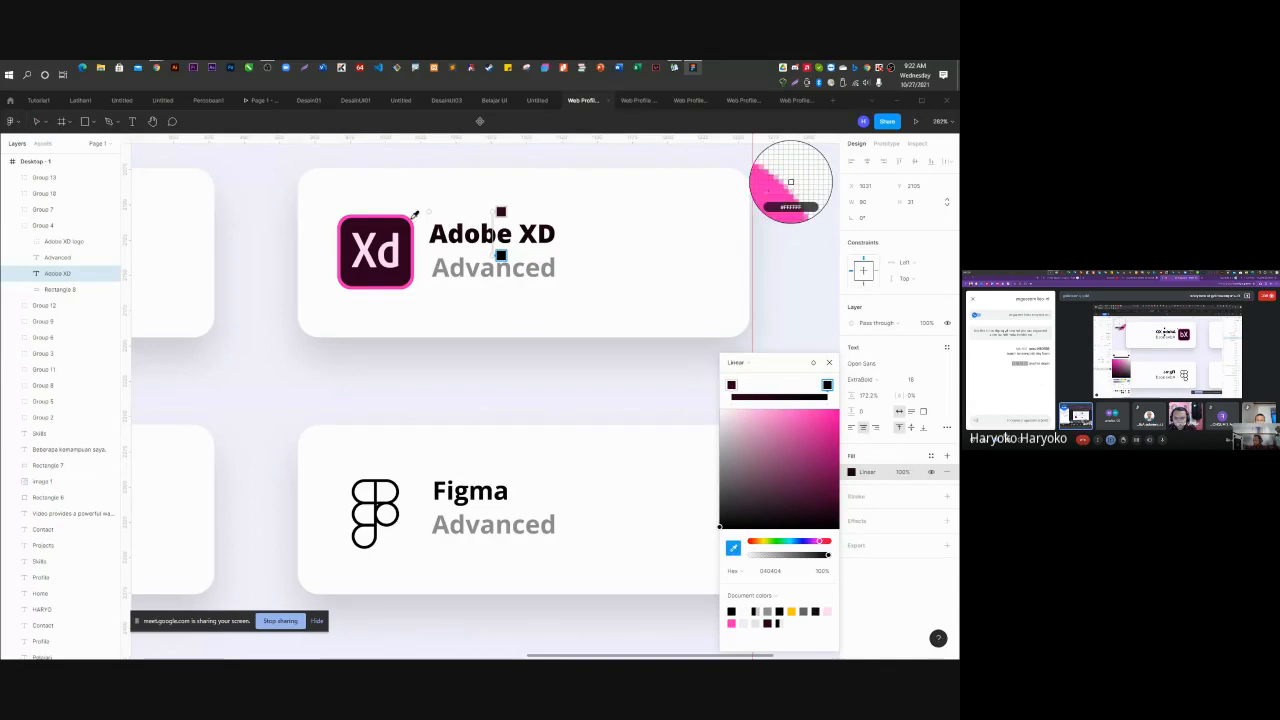
click(790, 182)
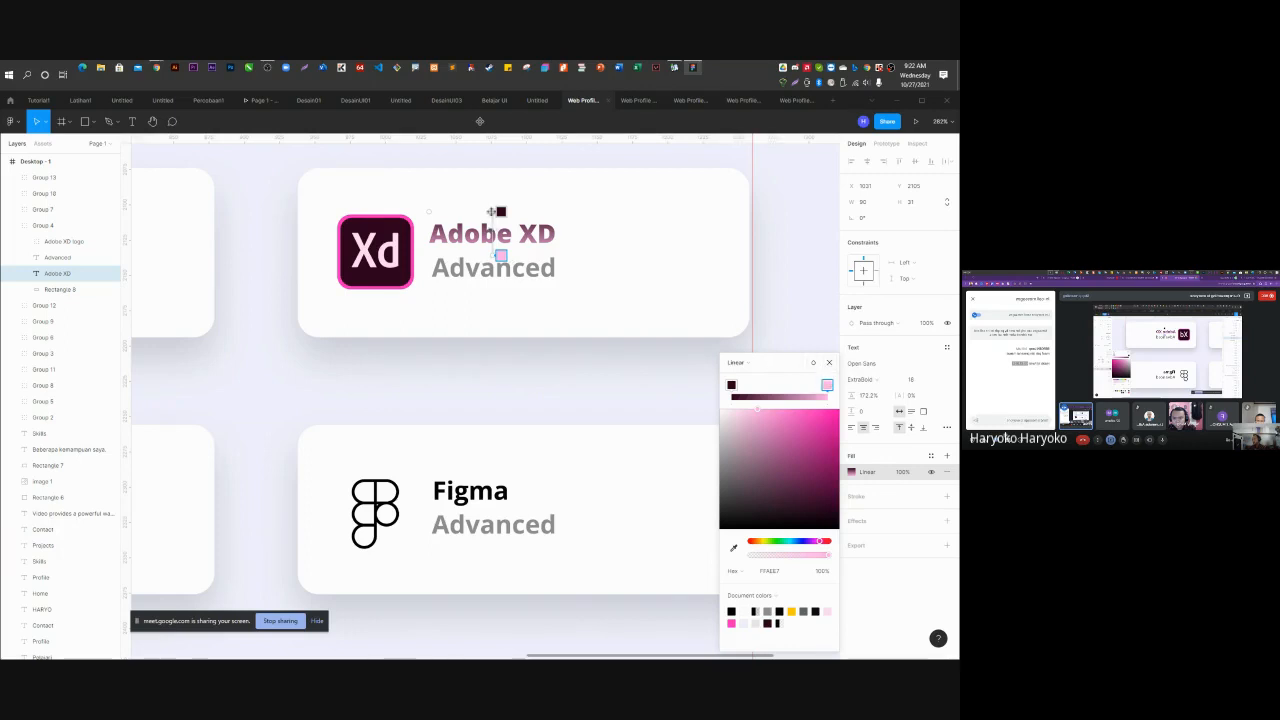
drag(494, 212, 452, 213)
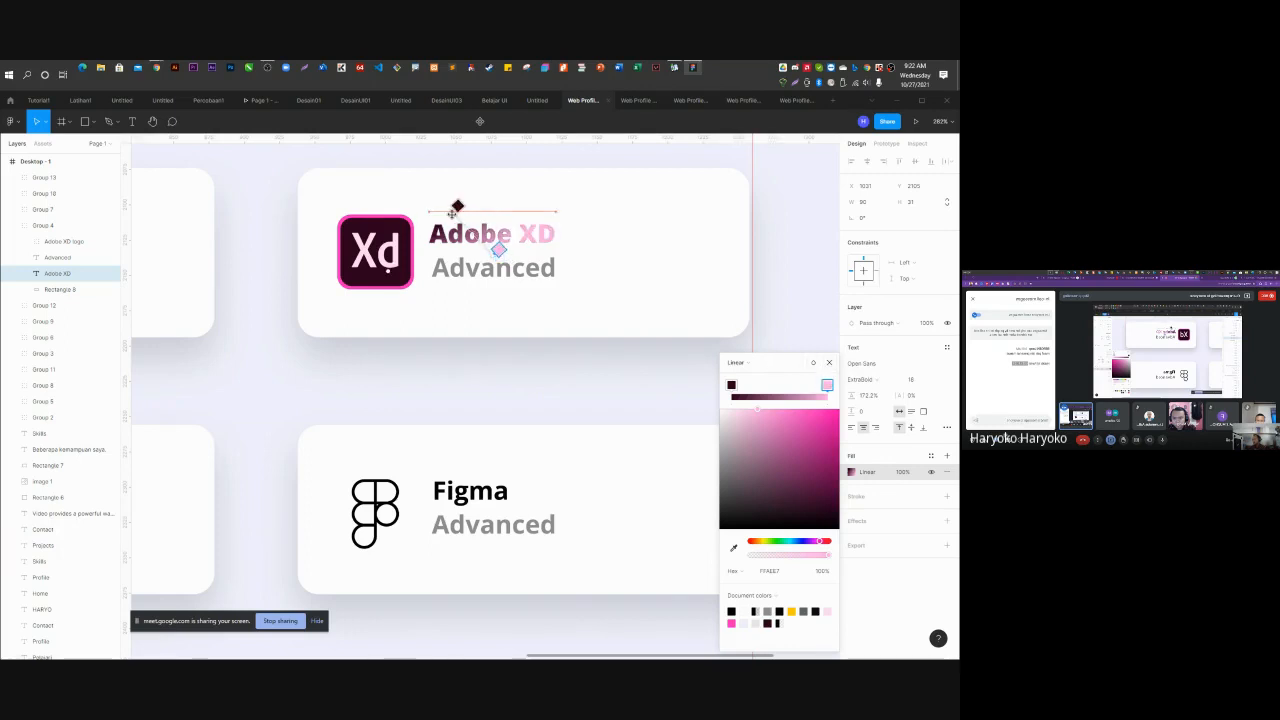
drag(497, 249, 617, 235)
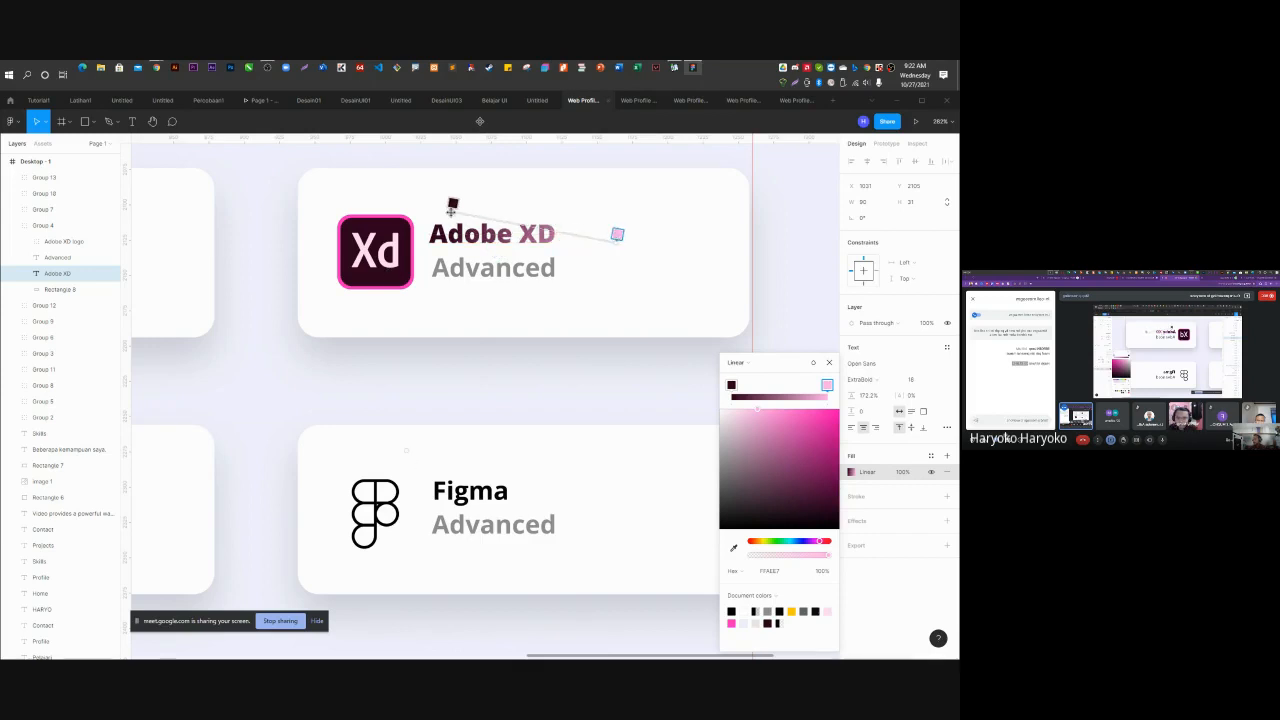
drag(452, 207, 418, 206)
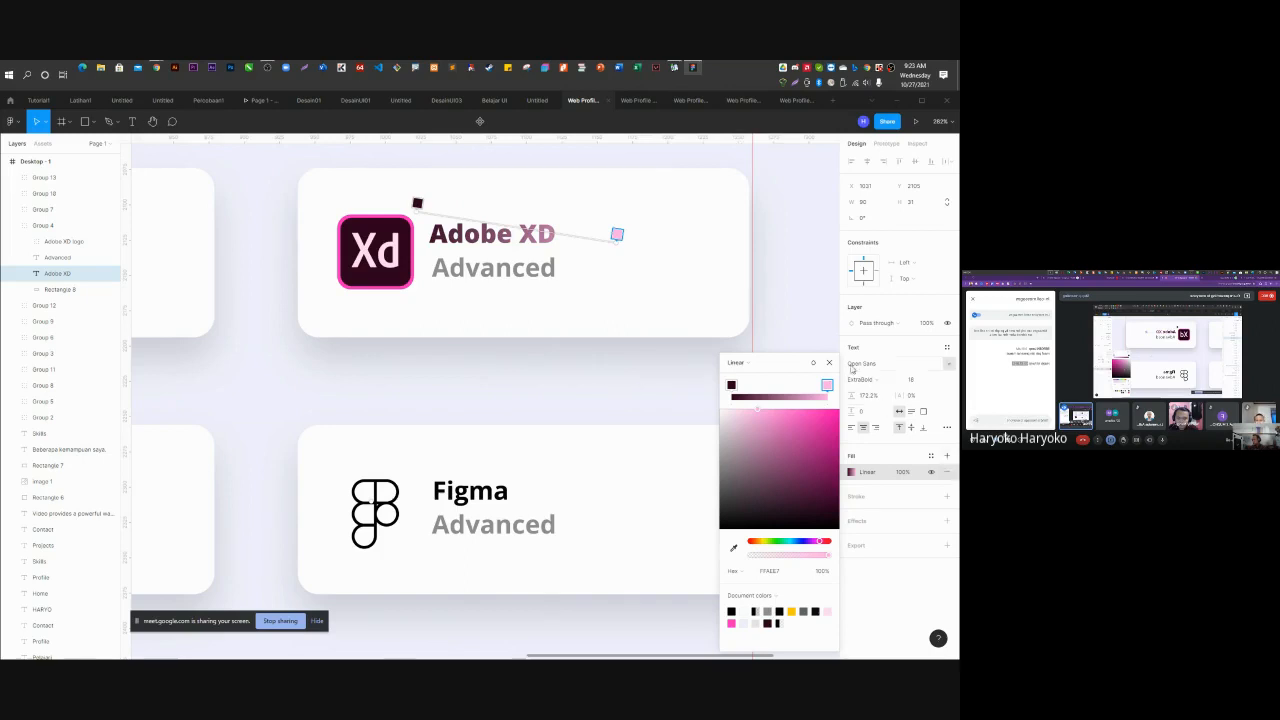
Create a colour style 'XD Gradient' from the Adobe XD title's linear gradient fill.
click(829, 362)
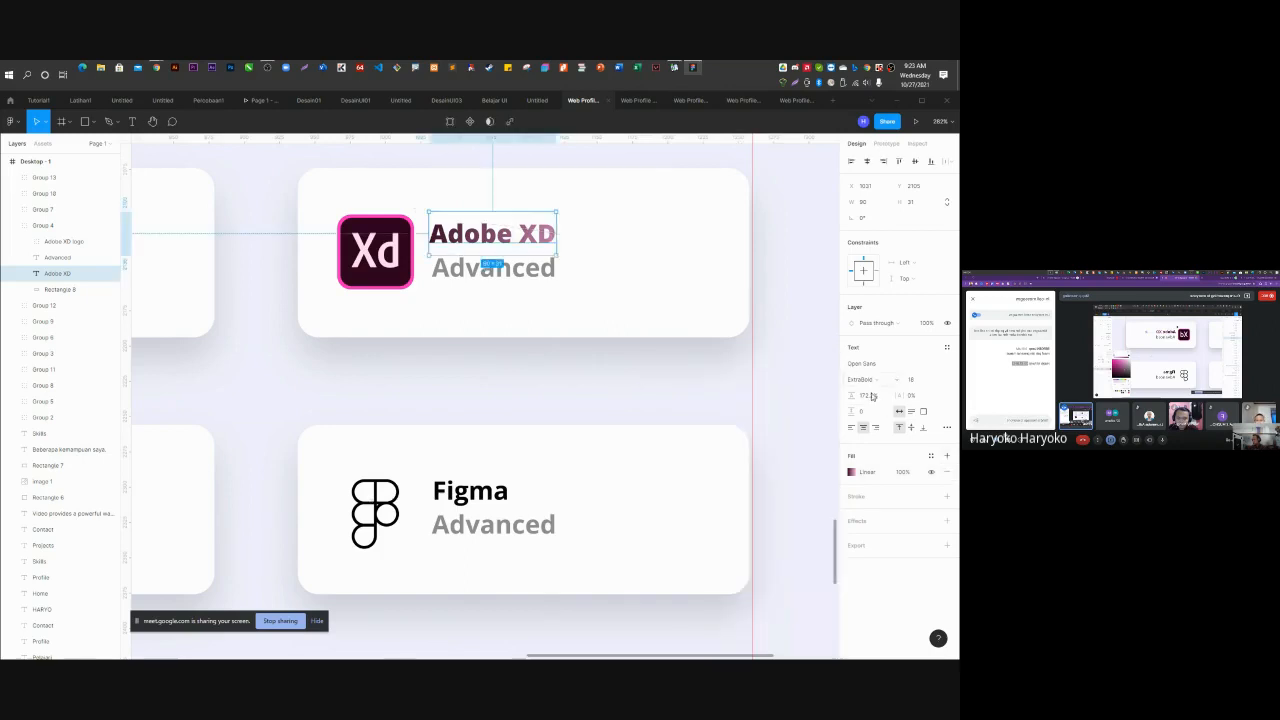
click(946, 457)
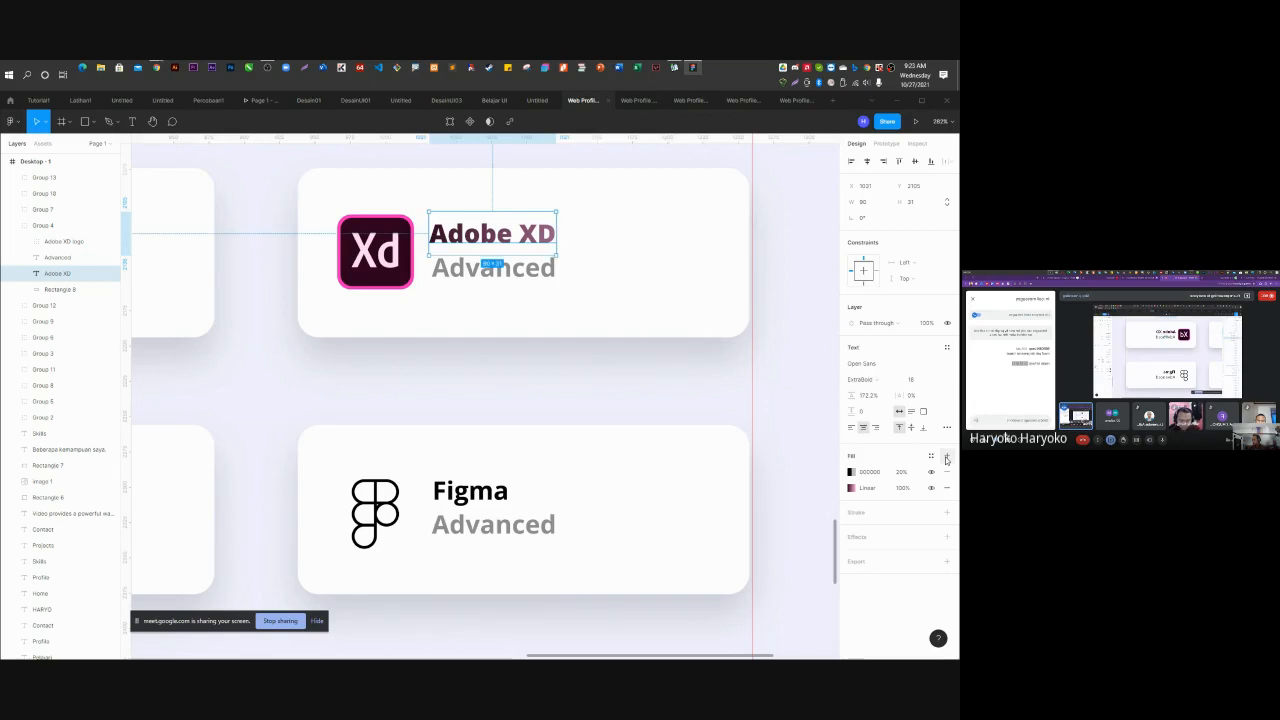
click(863, 490)
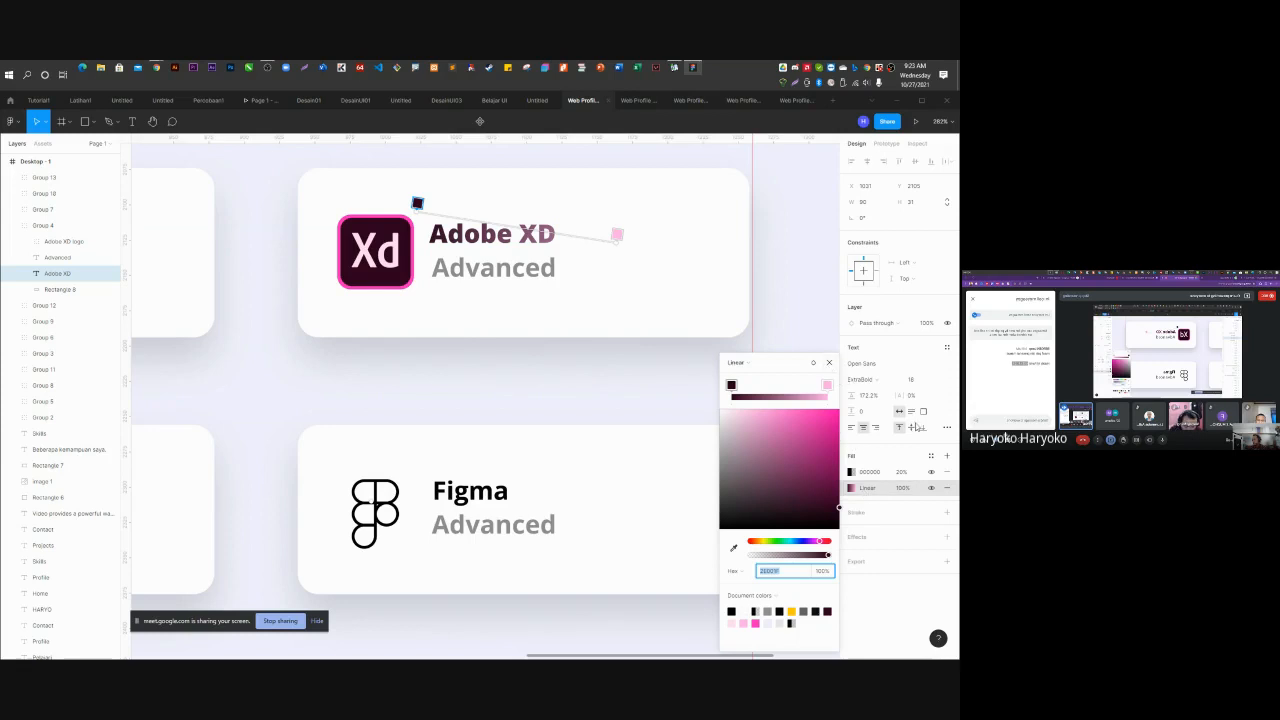
click(829, 362)
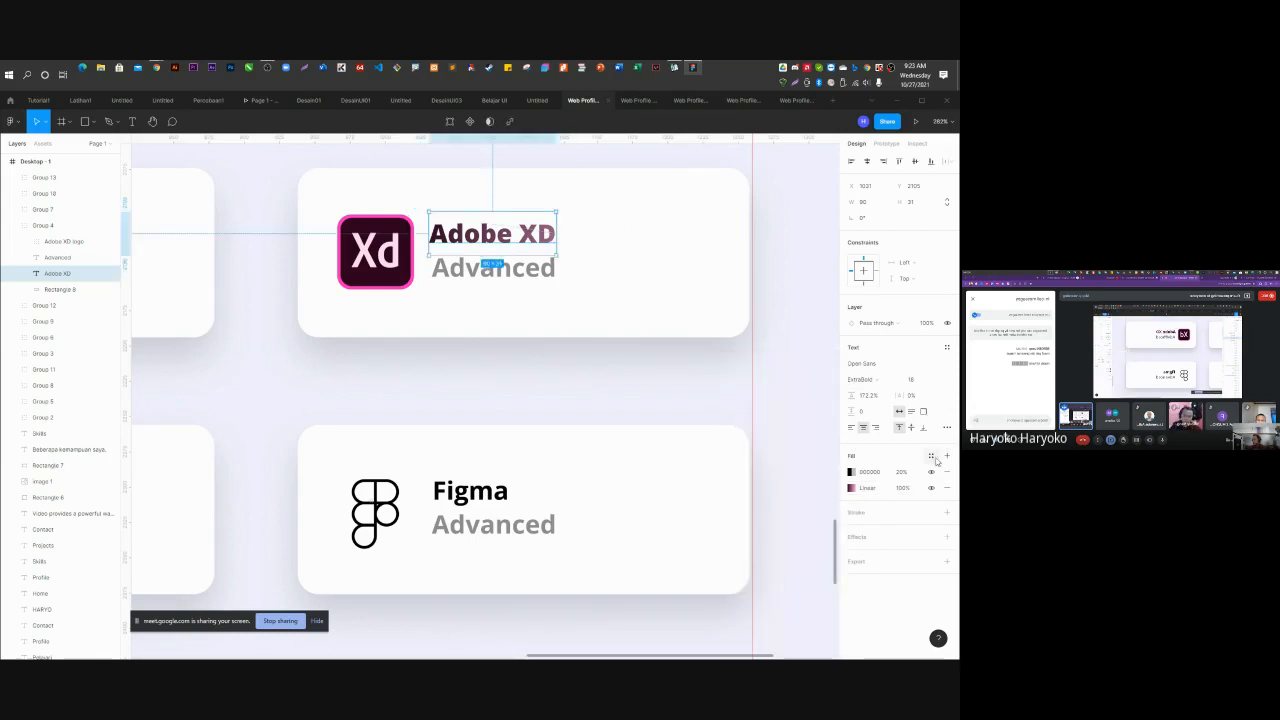
click(931, 456)
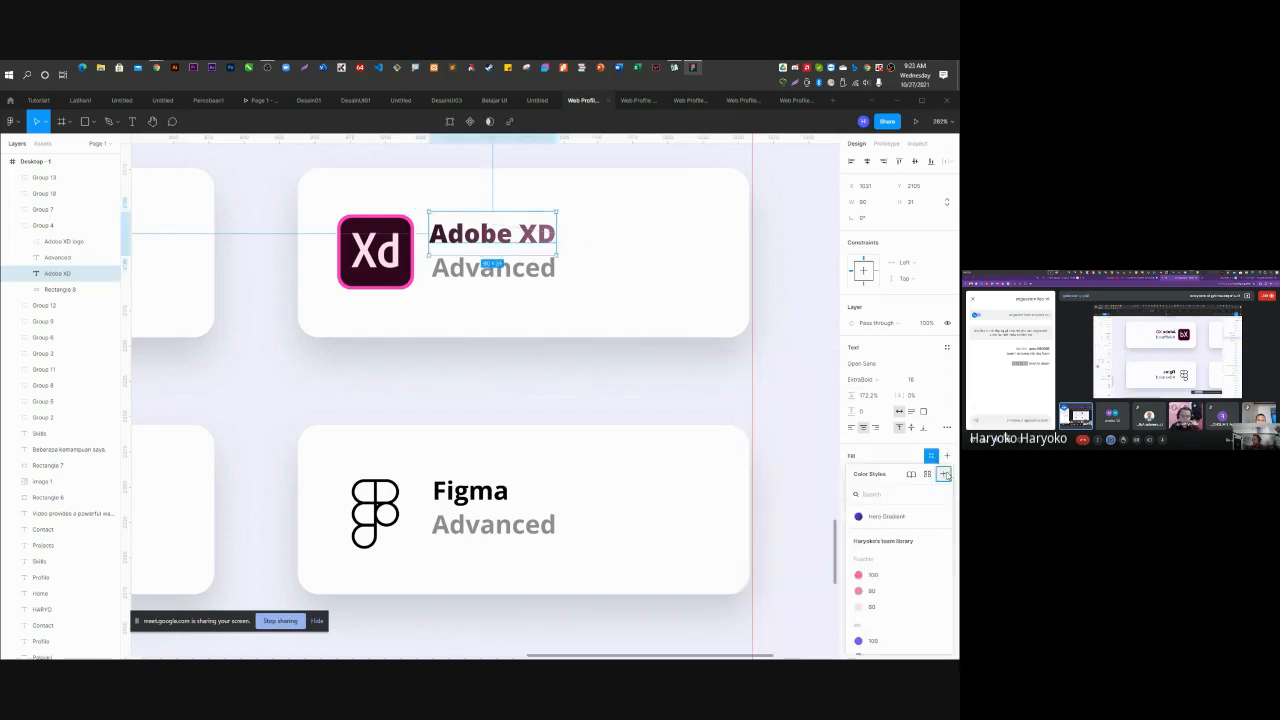
click(944, 474)
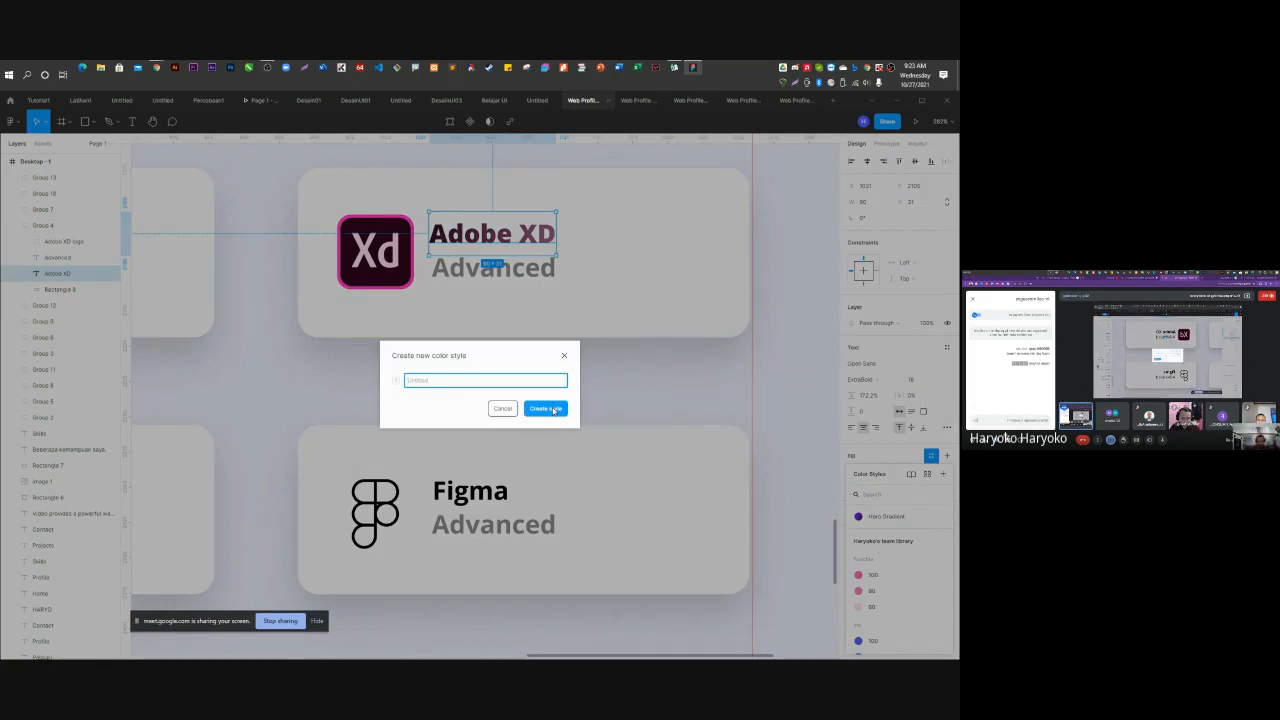
text(XD Gradient)
click(546, 408)
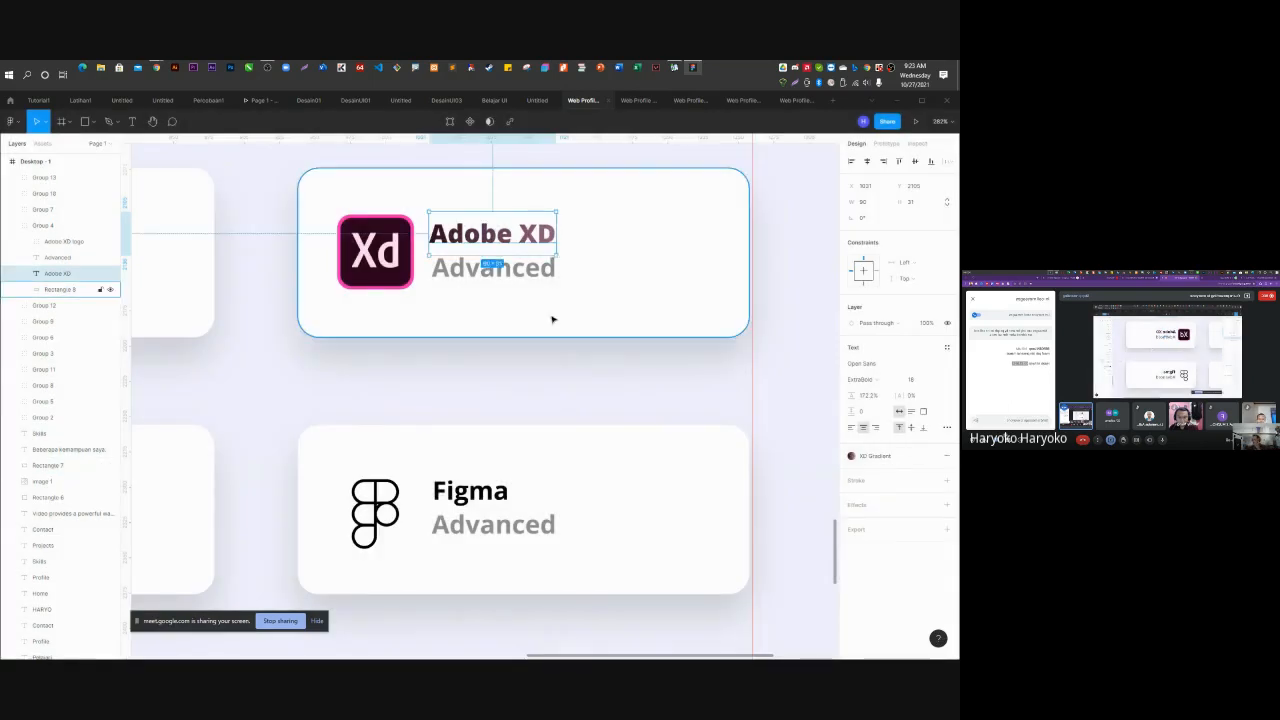
click(531, 274)
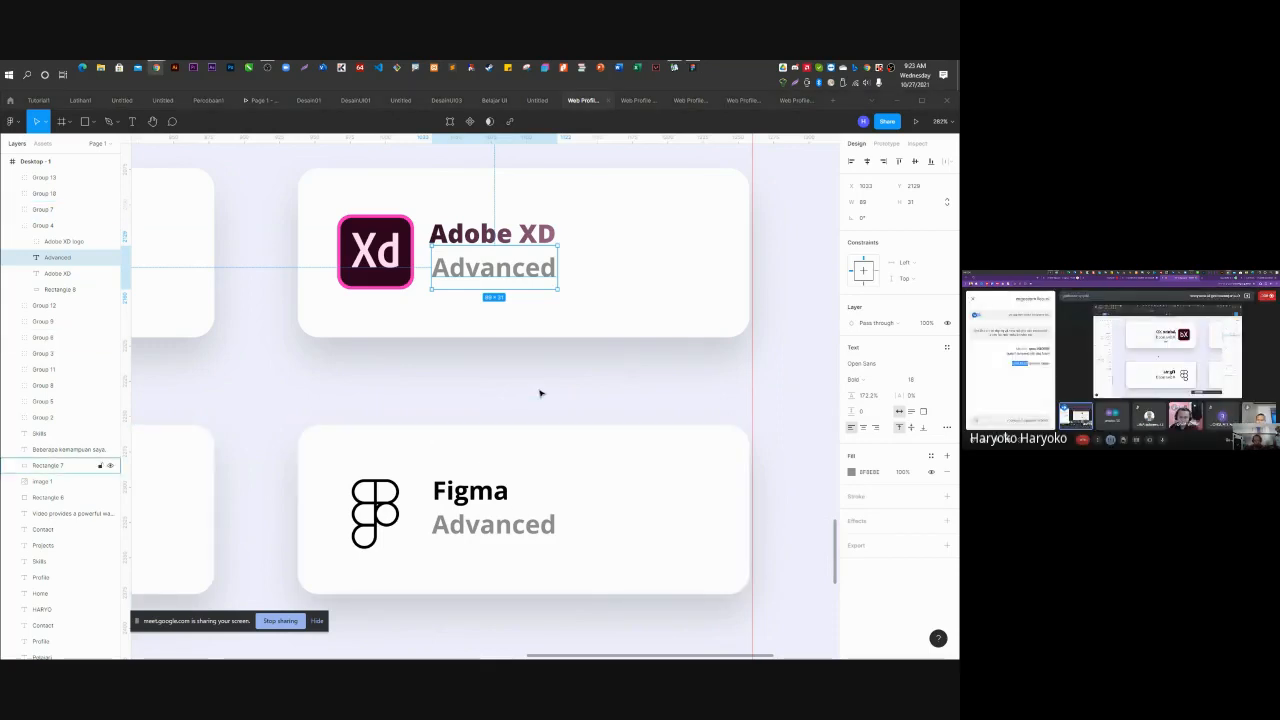
scroll(540, 391, down, 3)
ctrl+scroll(540, 392, down, 1)
ctrl+scroll(540, 393, down, 5)
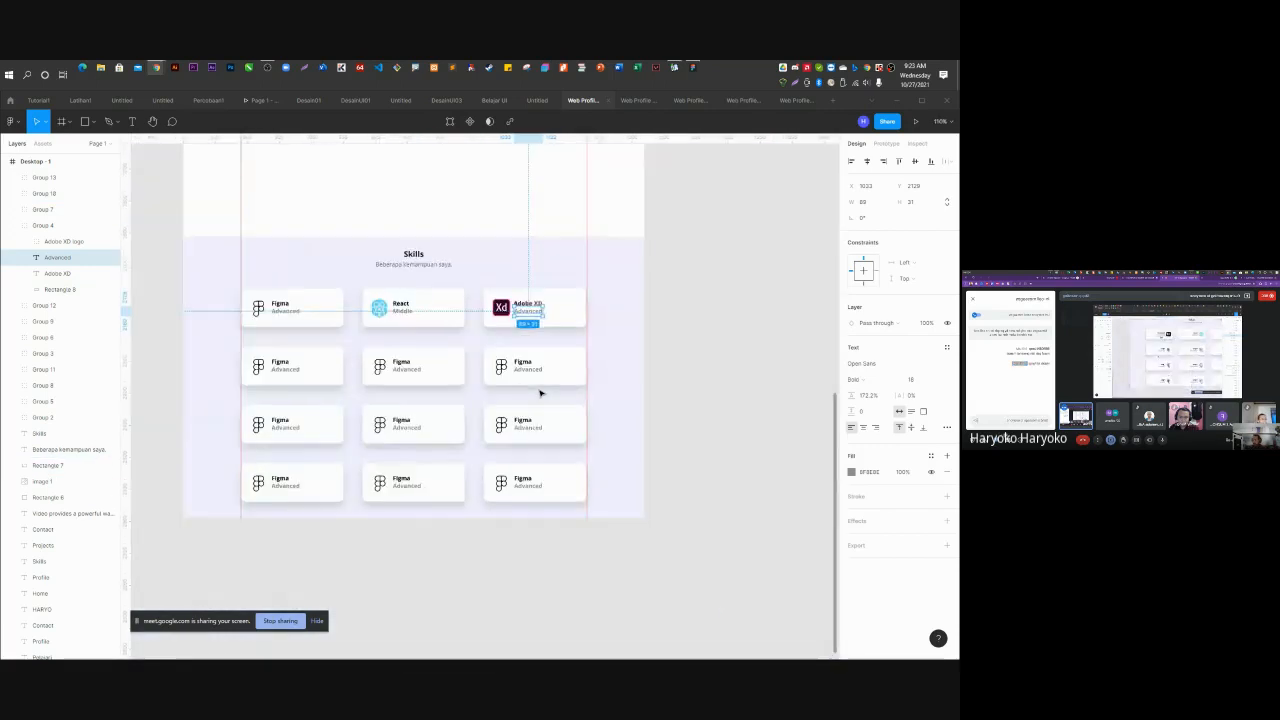
ctrl+scroll(280, 329, up, 2)
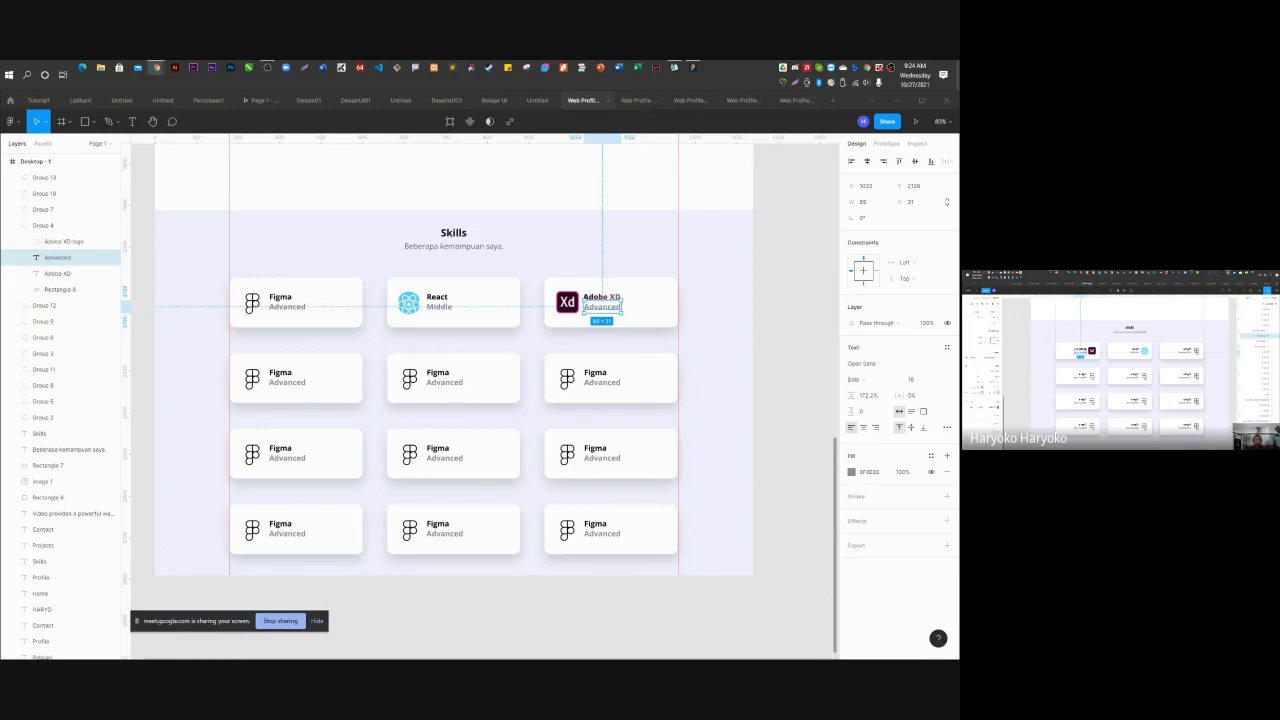
Set the Skills background rectangle's height to 1024, then drag its top edge to frame the card grid.
click(771, 346)
scroll(455, 393, down, 5)
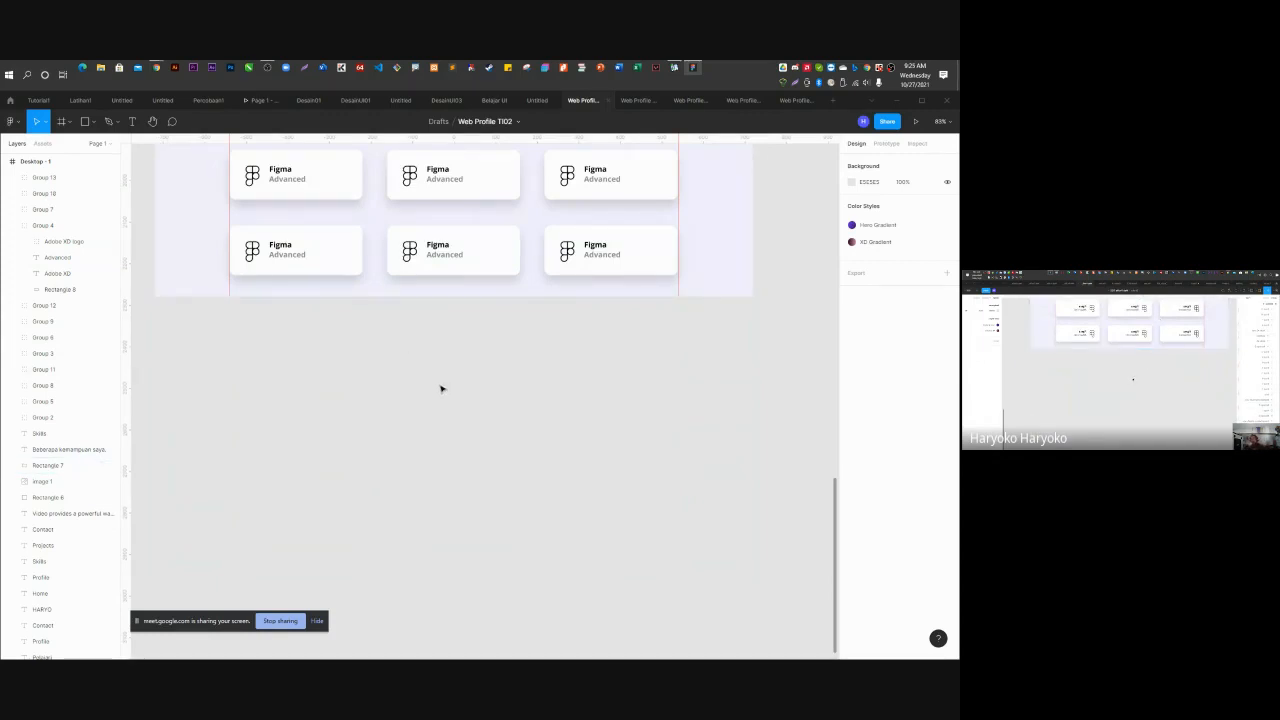
scroll(441, 389, down, 5)
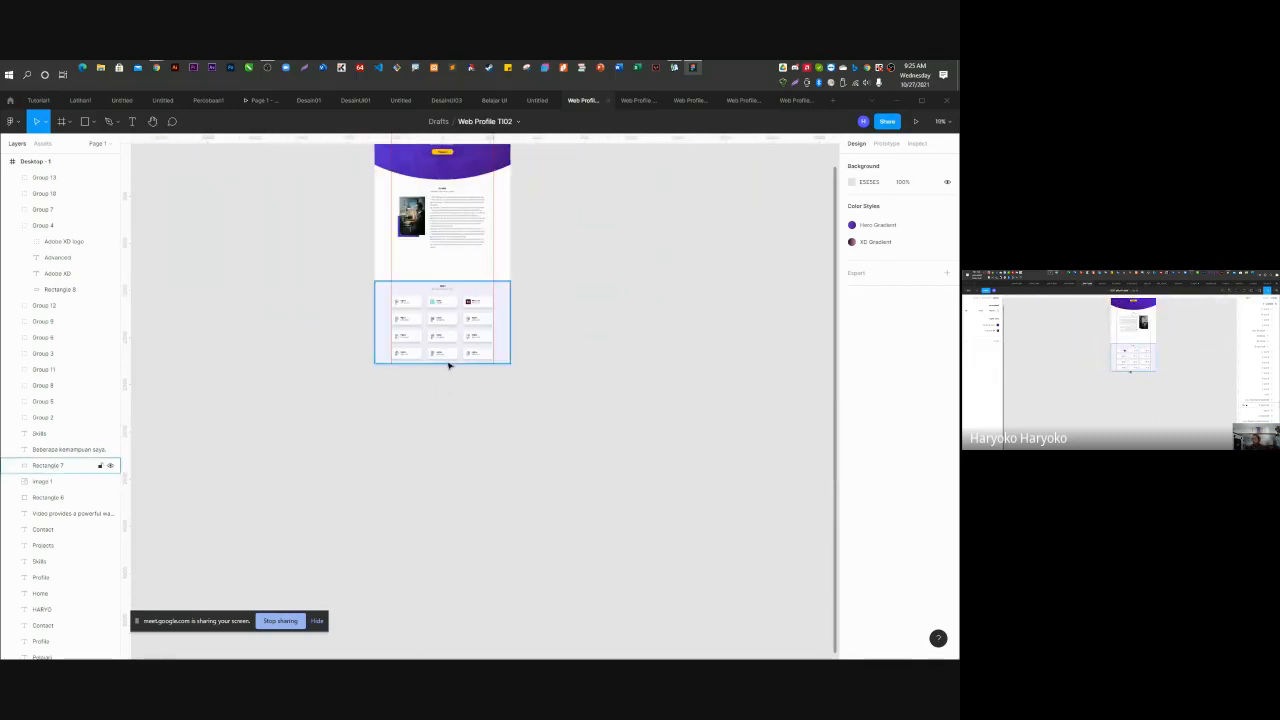
scroll(500, 360, up, 3)
click(512, 350)
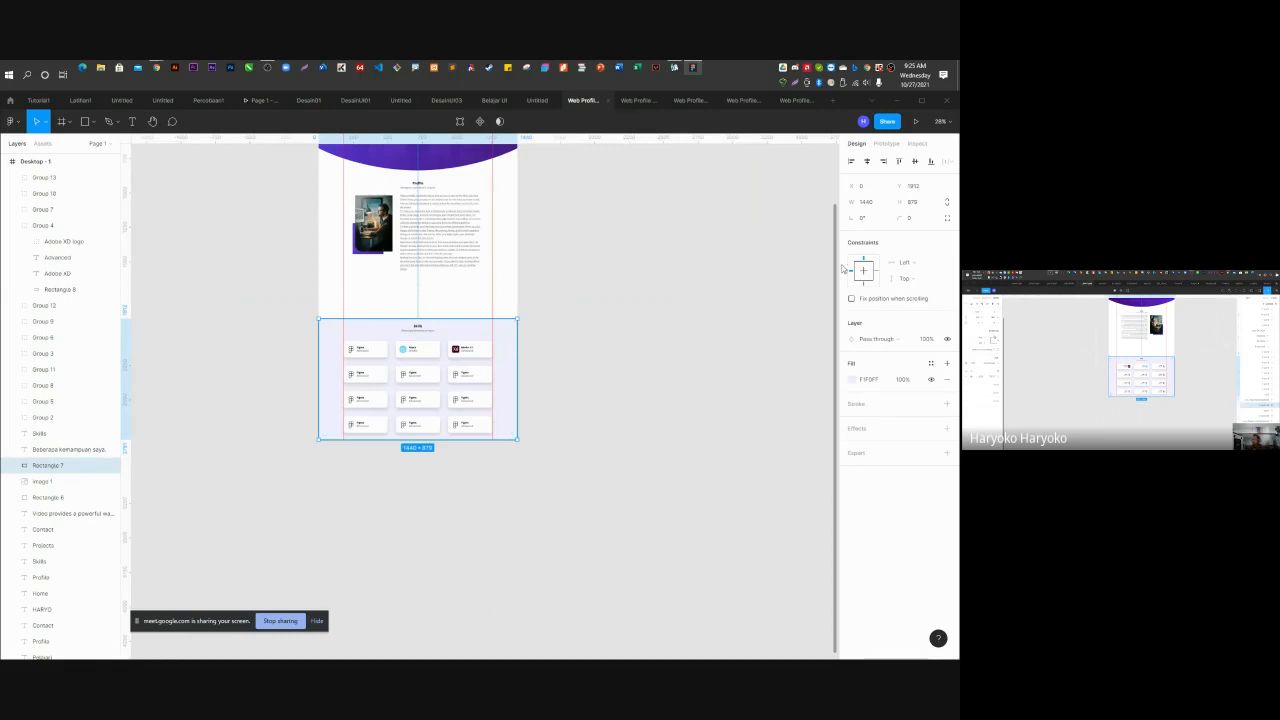
click(918, 204)
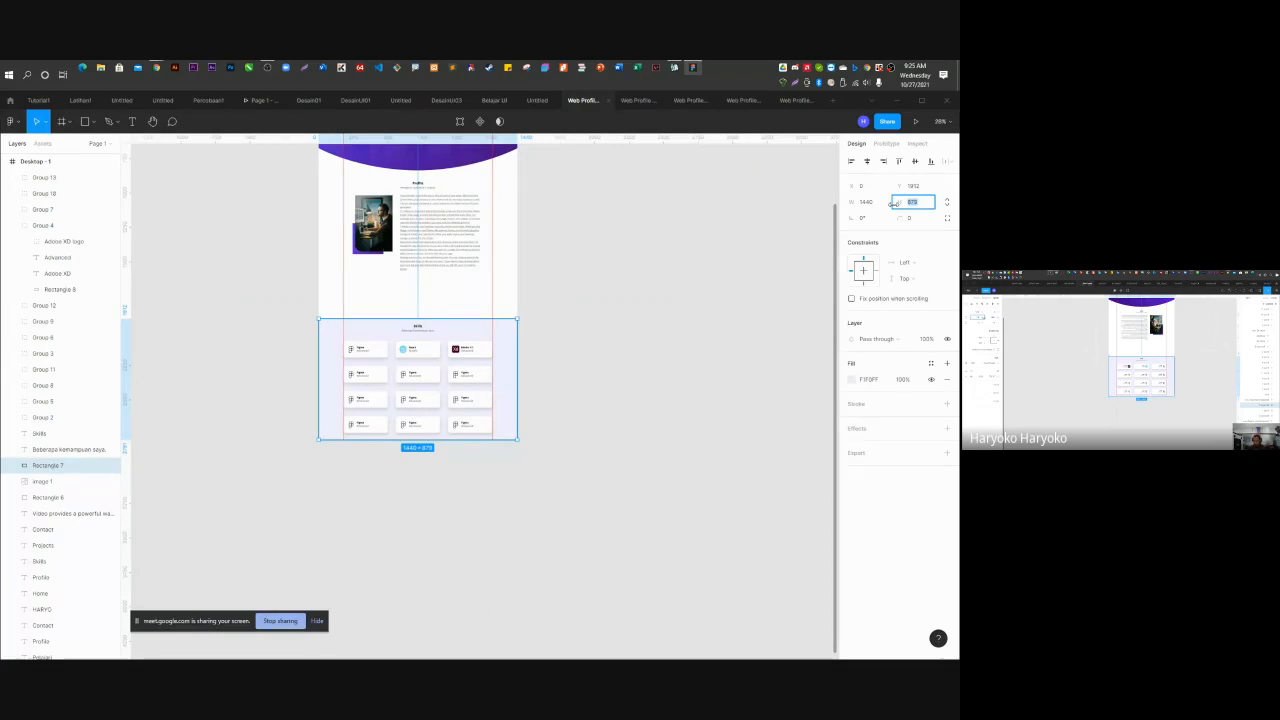
text(1024)
key(Return)
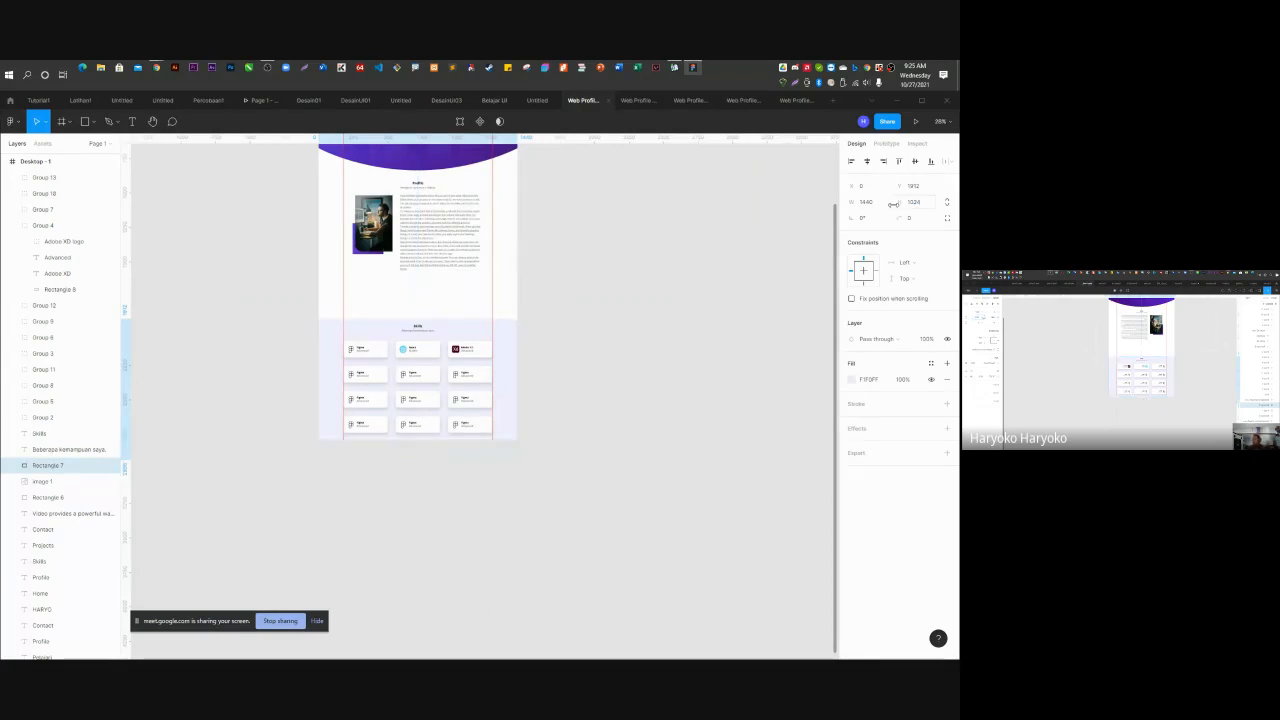
drag(463, 317, 511, 326)
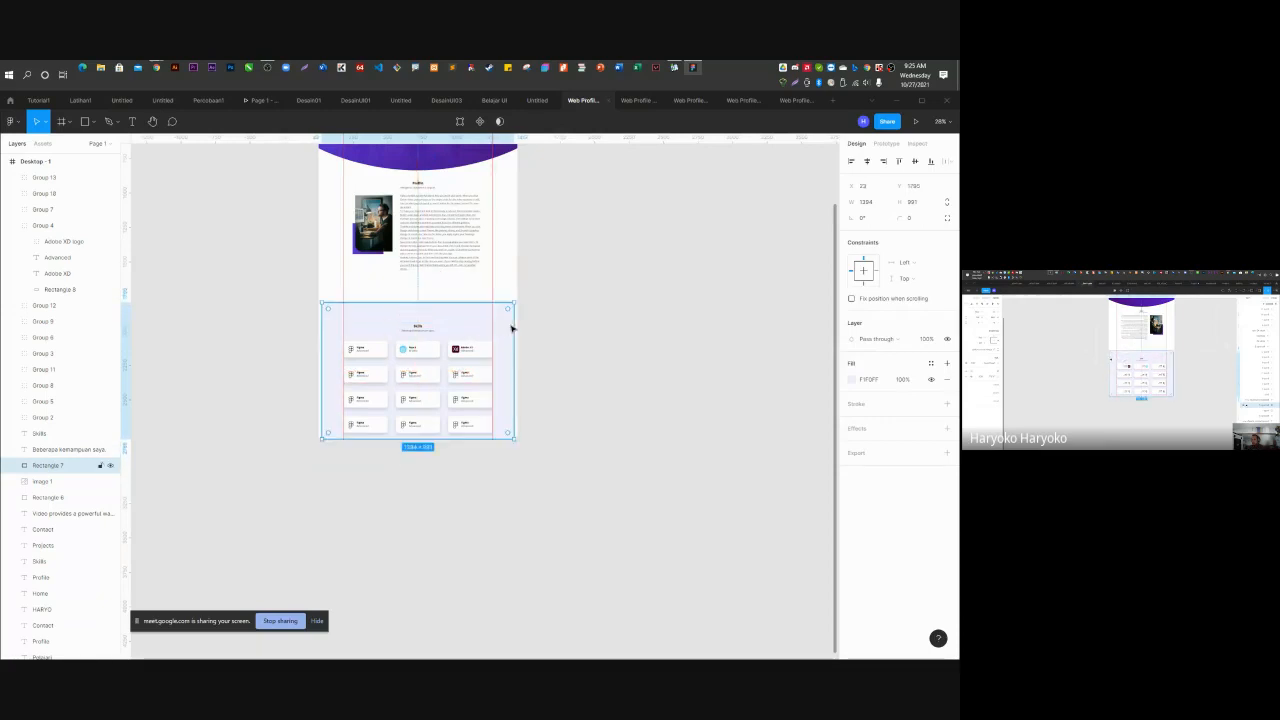
click(600, 315)
Set the Skills background rectangle's width to 1440 and move it to the page's left edge.
click(515, 324)
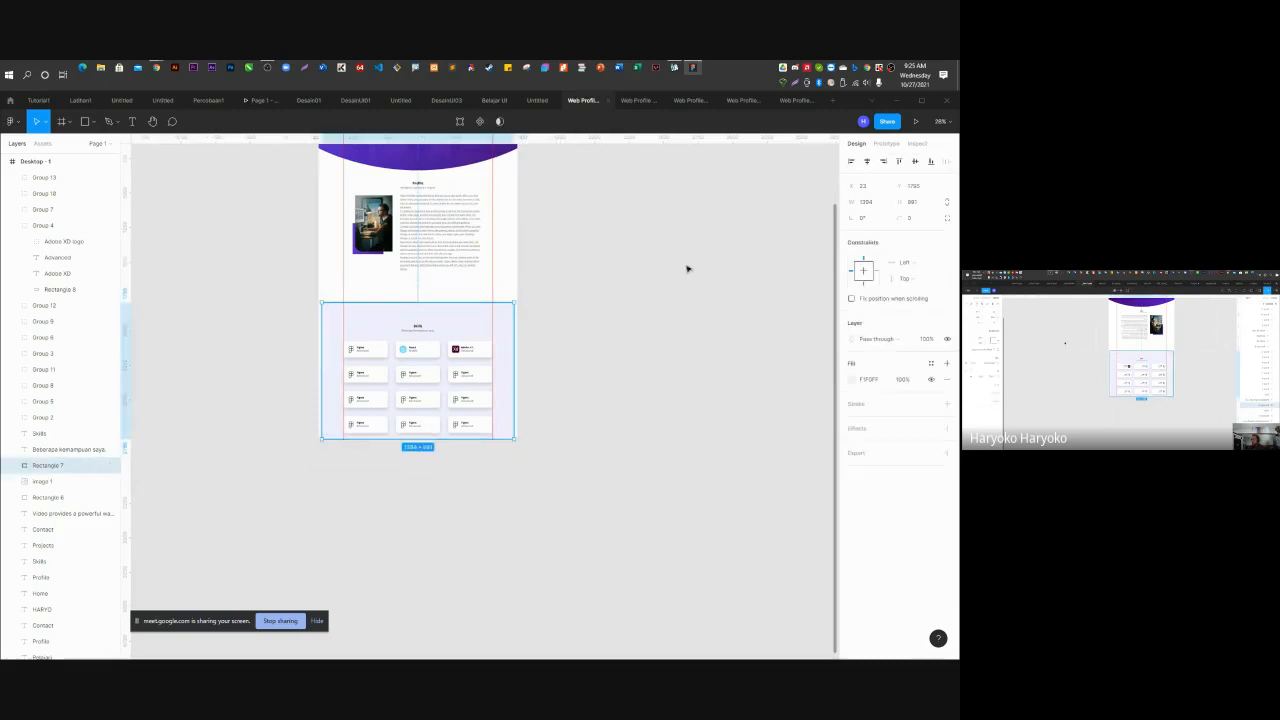
click(848, 202)
text(1440)
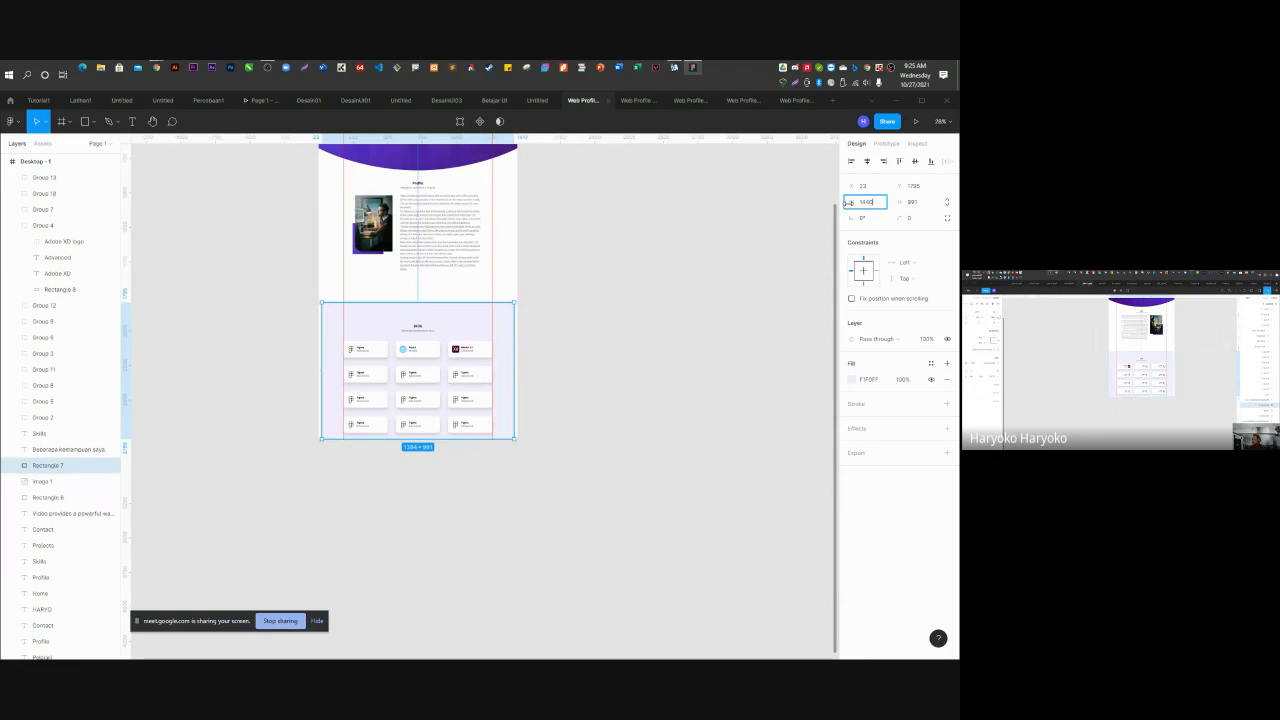
key(Return)
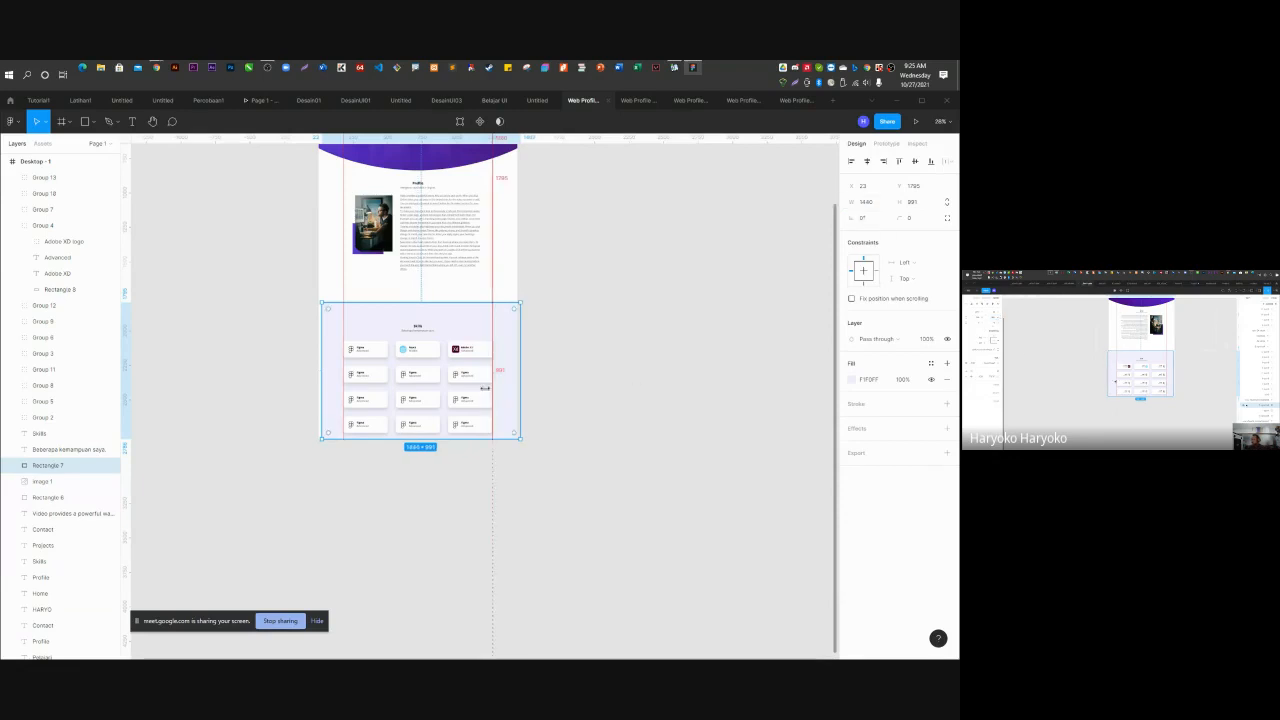
drag(507, 433, 506, 434)
click(552, 464)
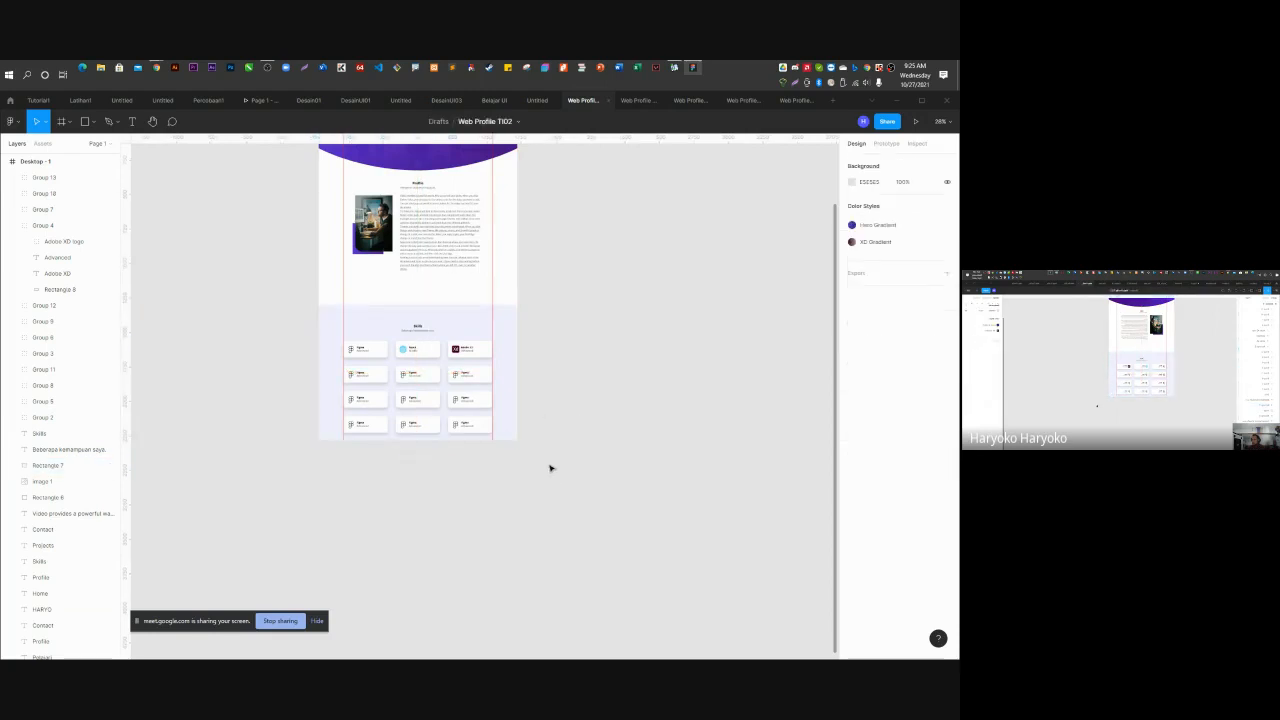
Set the rectangle's height to 1024 and nudge it to sit directly beneath the Profile section.
click(510, 315)
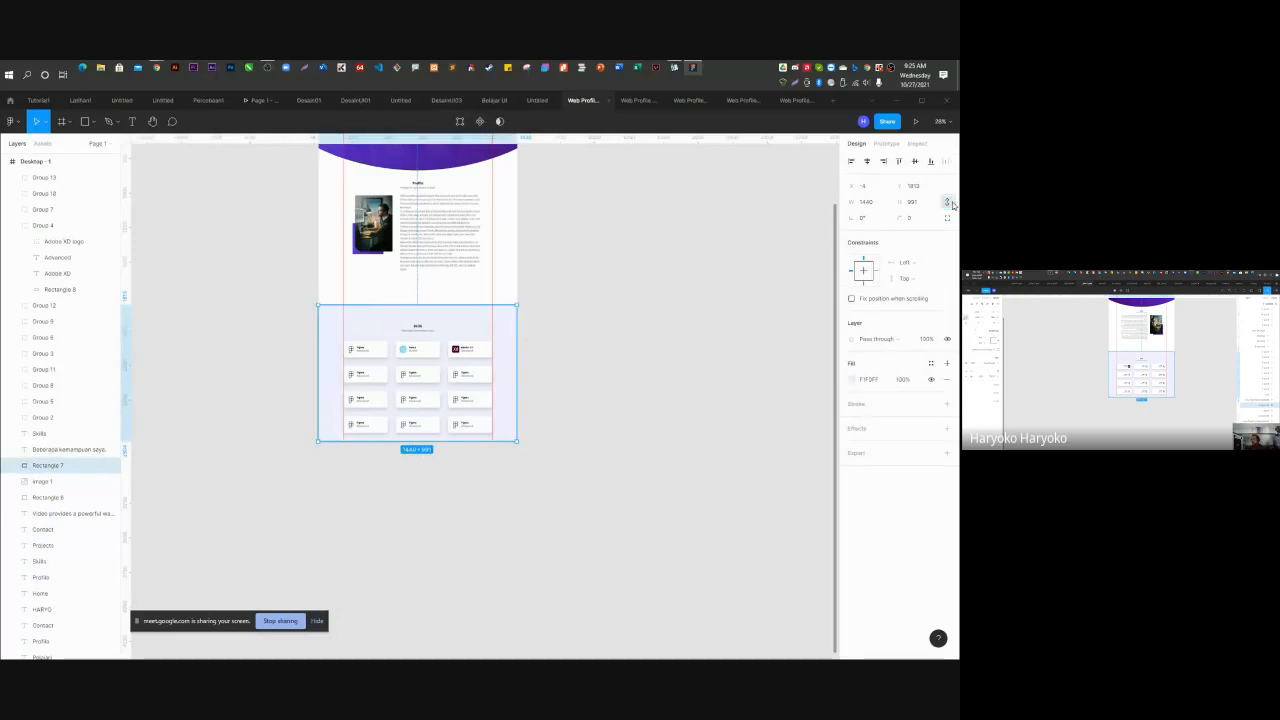
click(678, 350)
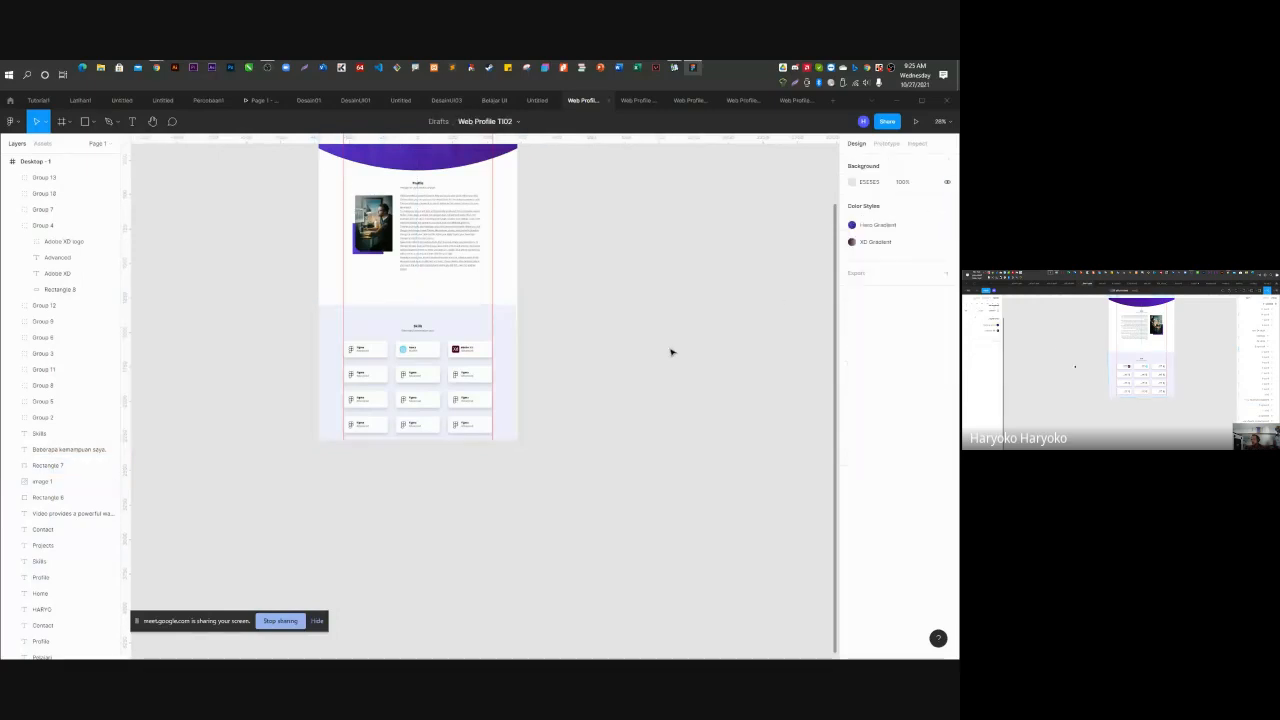
click(503, 340)
click(893, 203)
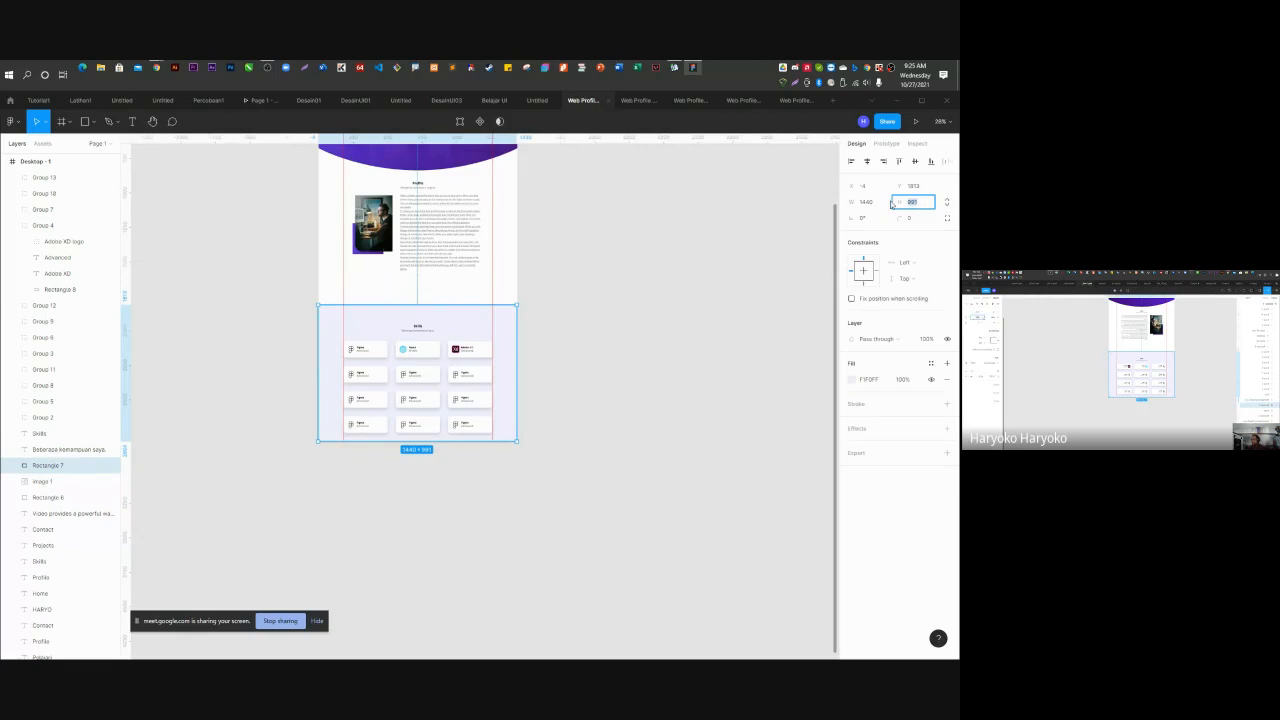
text(1024)
key(Return)
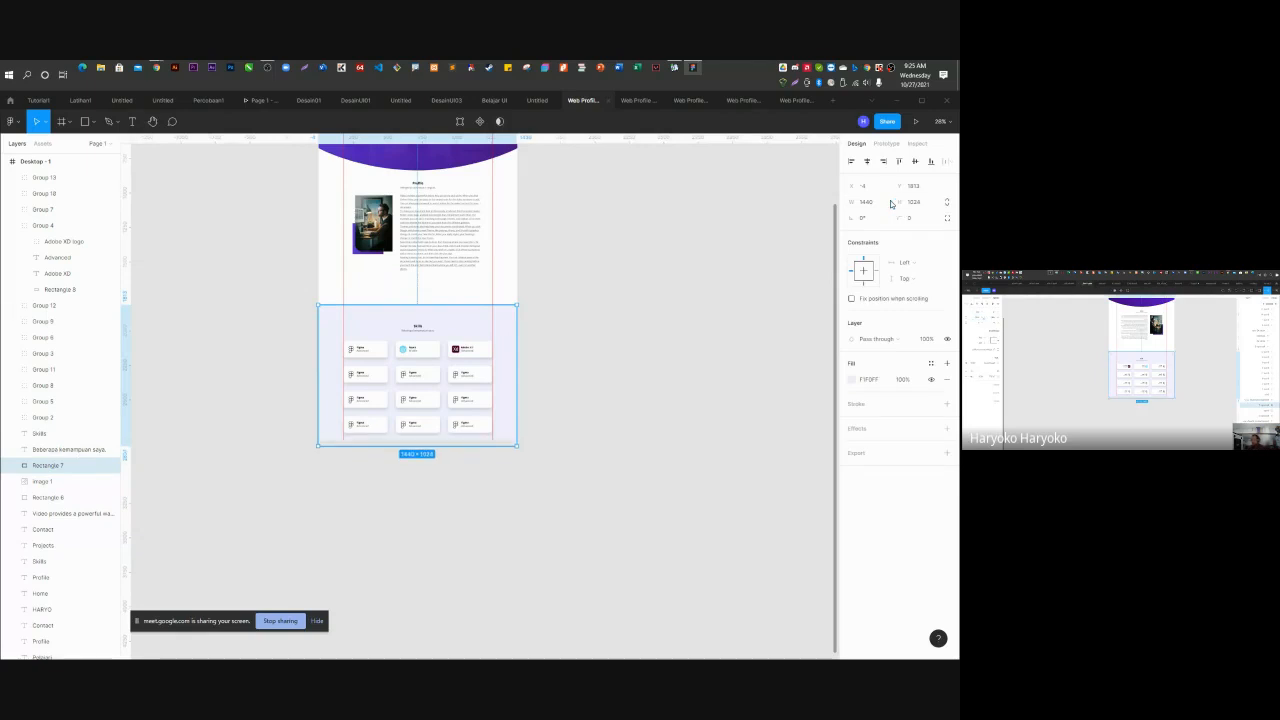
key(Right)
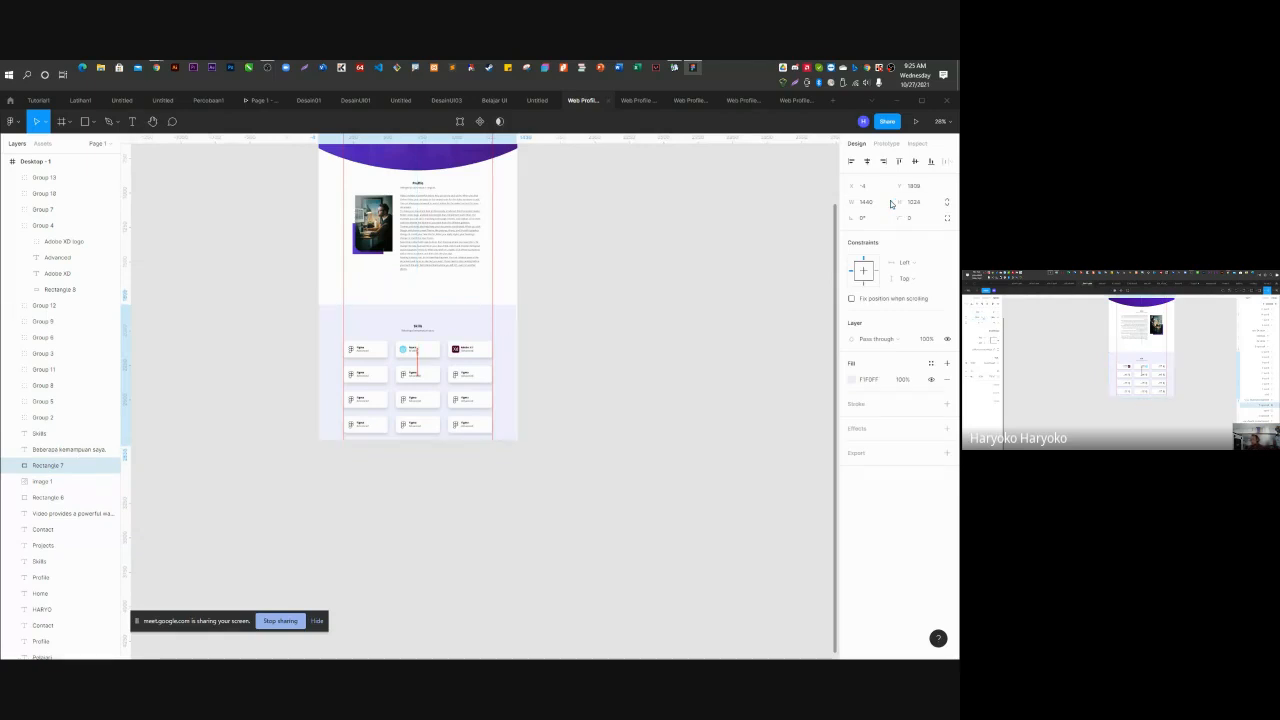
key(Up)
key(Up)
key(Up)
key(Up)
key(Up)
key(Up)
key(Up)
key(Up)
key(Up)
key(Up)
key(Up)
key(Up)
key(Up)
key(Up)
key(Up)
key(Up)
key(Up)
key(Up)
key(Up)
key(Up)
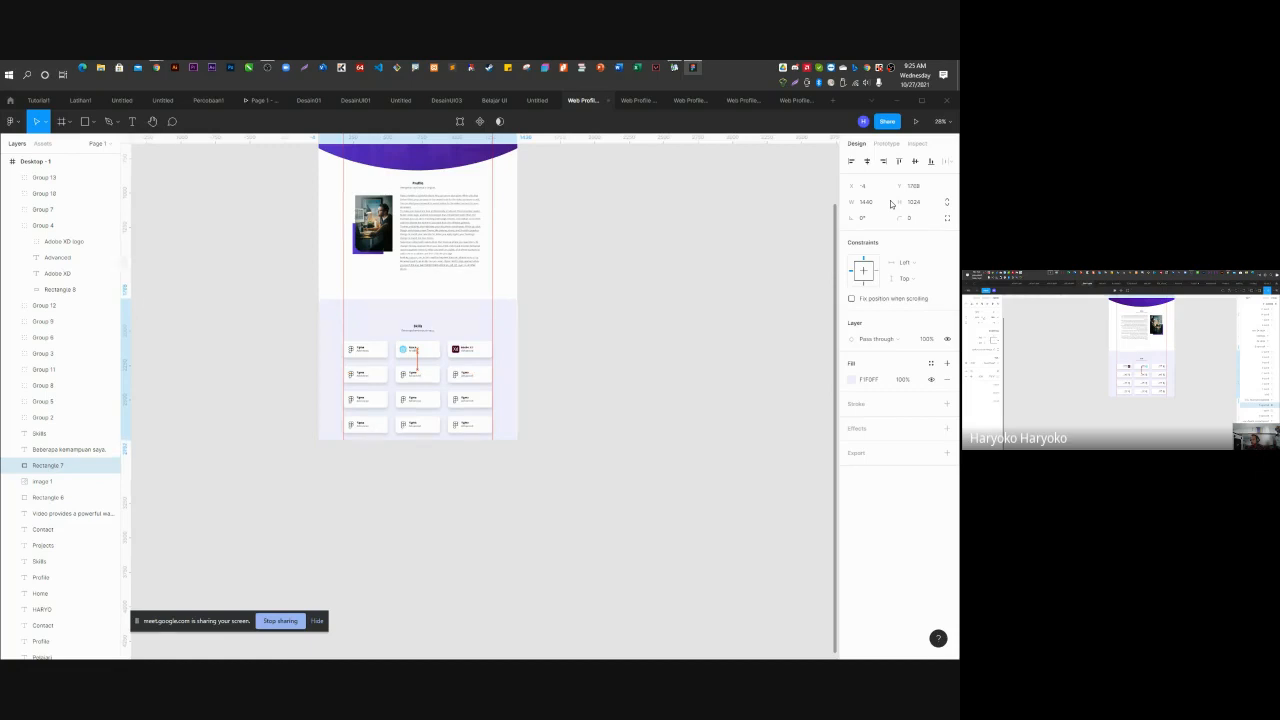
key(Up)
key(Up)
key(Up)
key(Up)
key(Up)
key(Right)
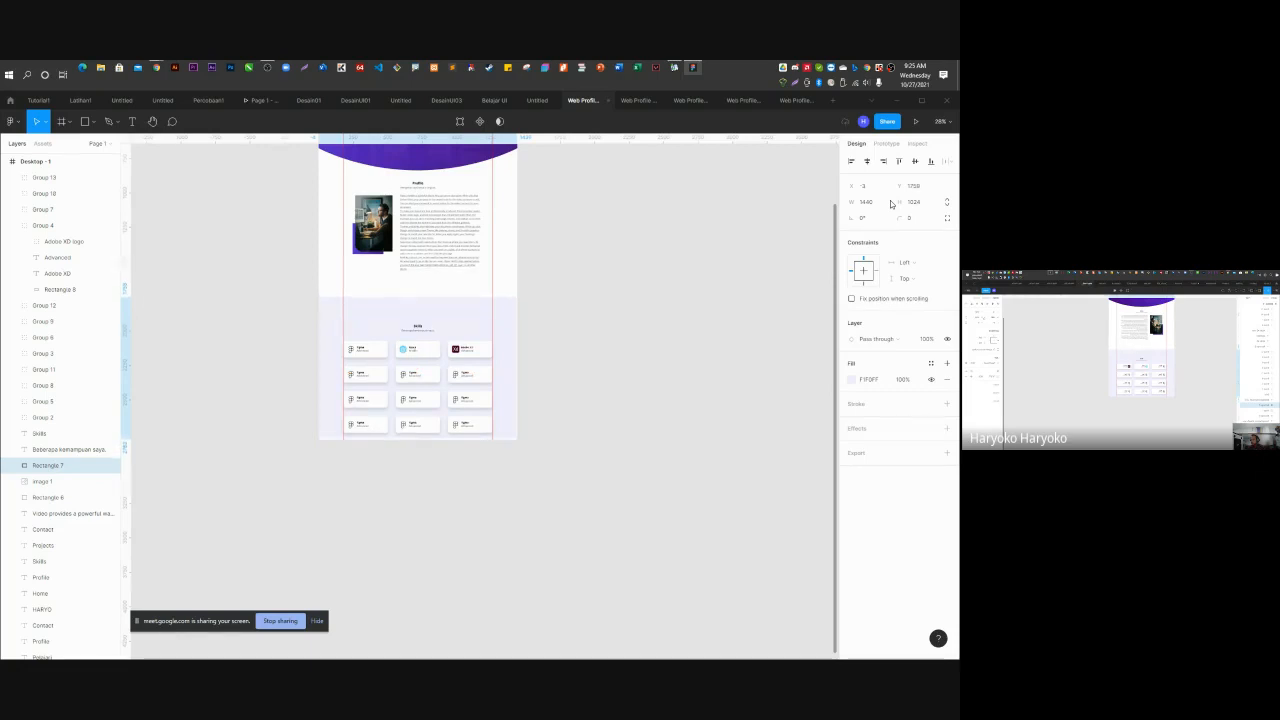
key(Down)
key(Down)
key(Down)
key(Down)
Bring the Skills heading into view and select it.
scroll(450, 411, up, 1)
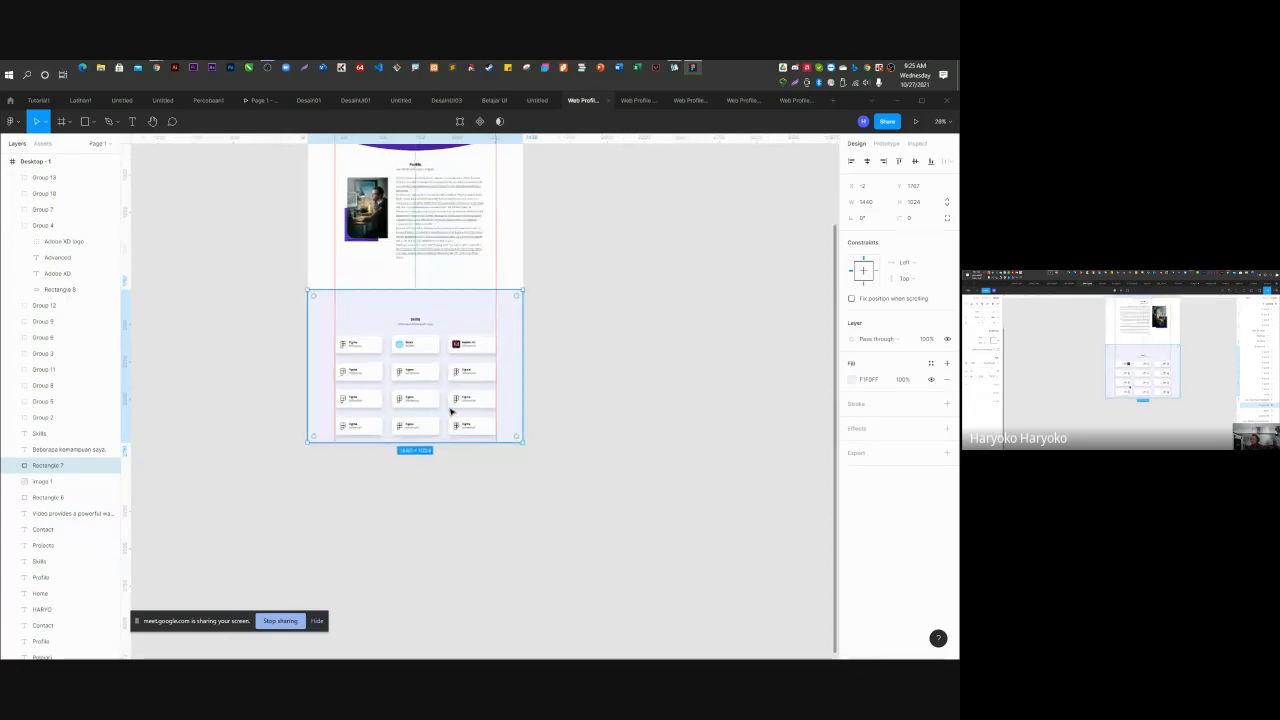
scroll(450, 411, up, 4)
scroll(437, 334, down, 2)
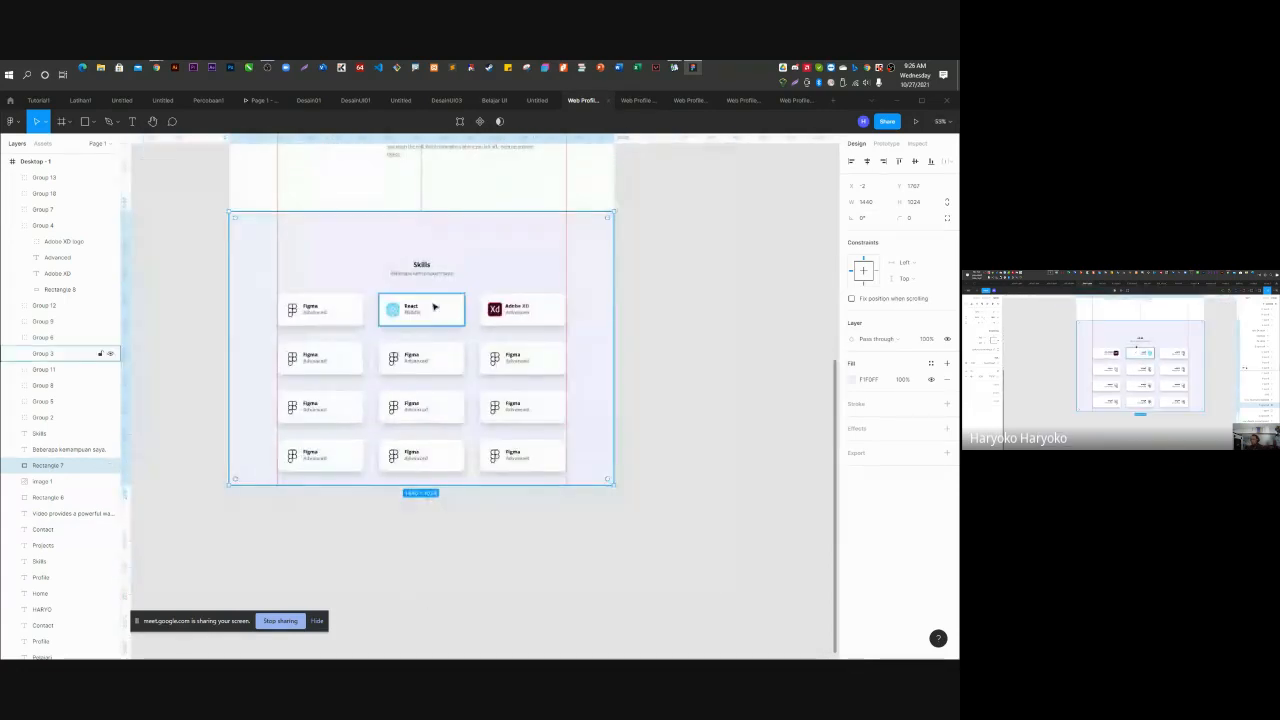
click(422, 265)
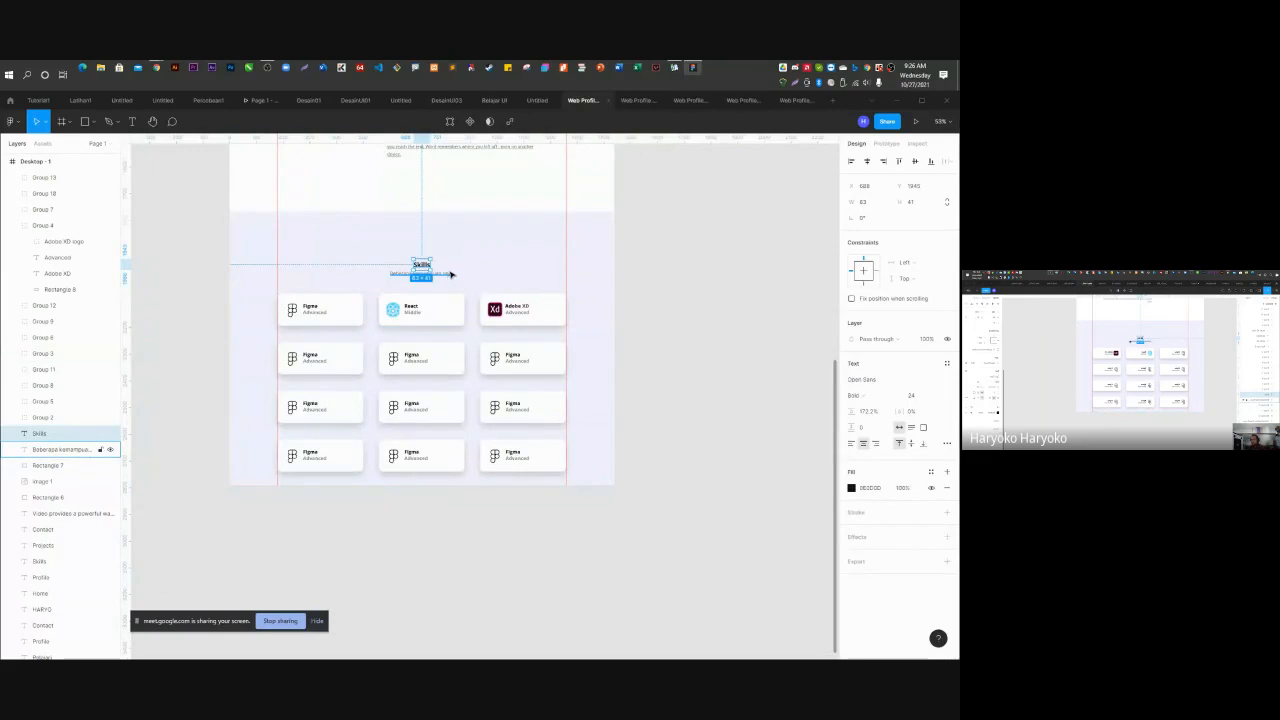
Raise the Skills heading and subtitle, then move all twelve skill cards up together.
shift+click(450, 274)
drag(428, 266, 425, 248)
click(415, 312)
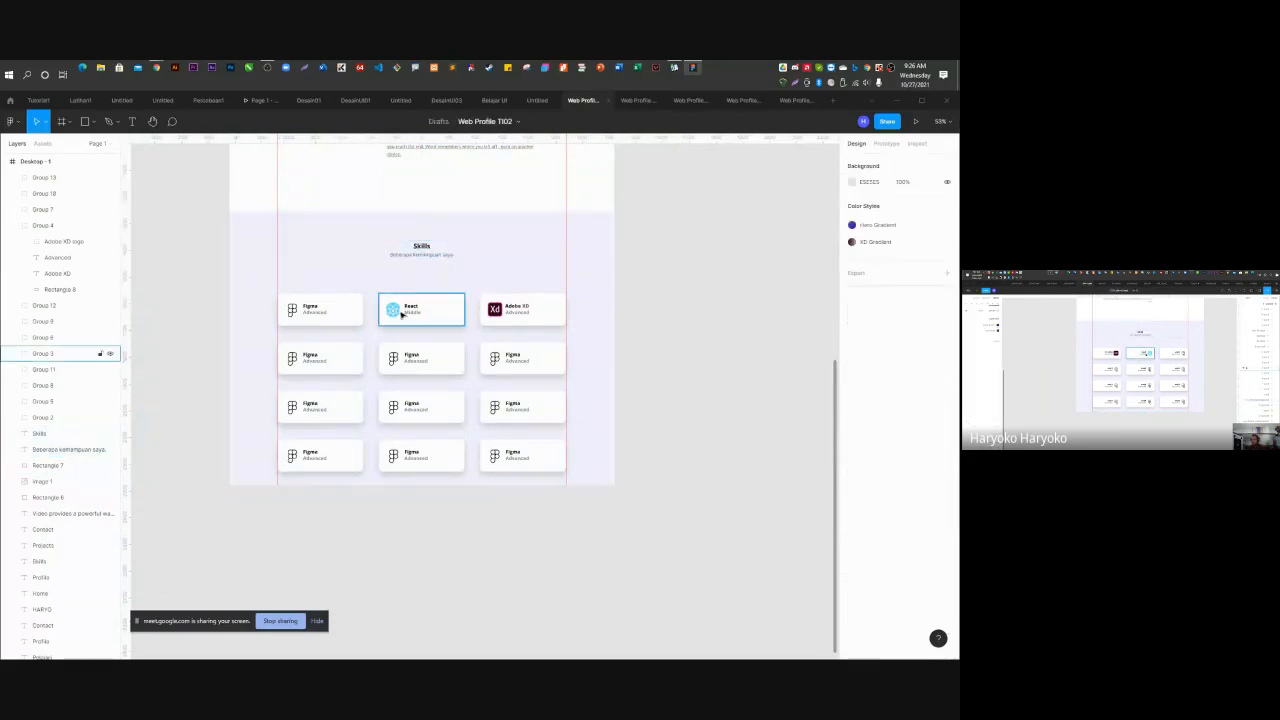
shift+click(316, 313)
shift+click(548, 311)
shift+click(520, 358)
shift+click(357, 365)
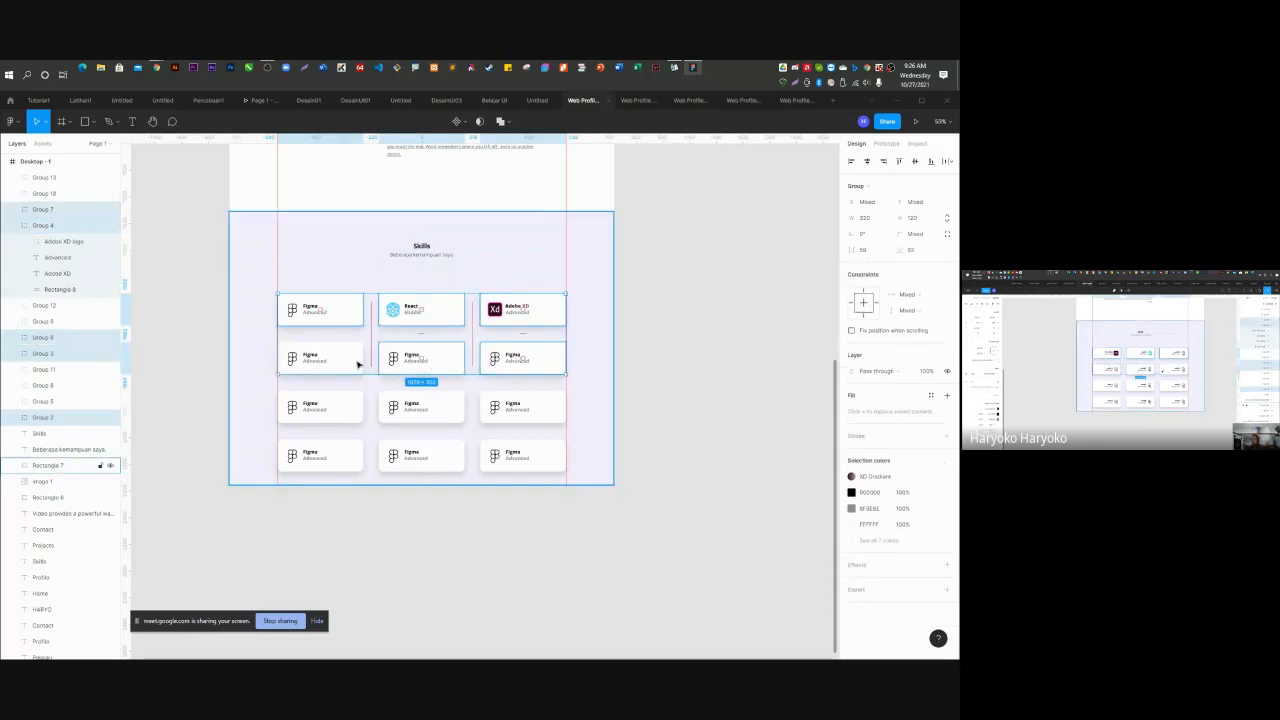
shift+click(328, 368)
shift+click(344, 404)
shift+click(420, 409)
shift+click(447, 454)
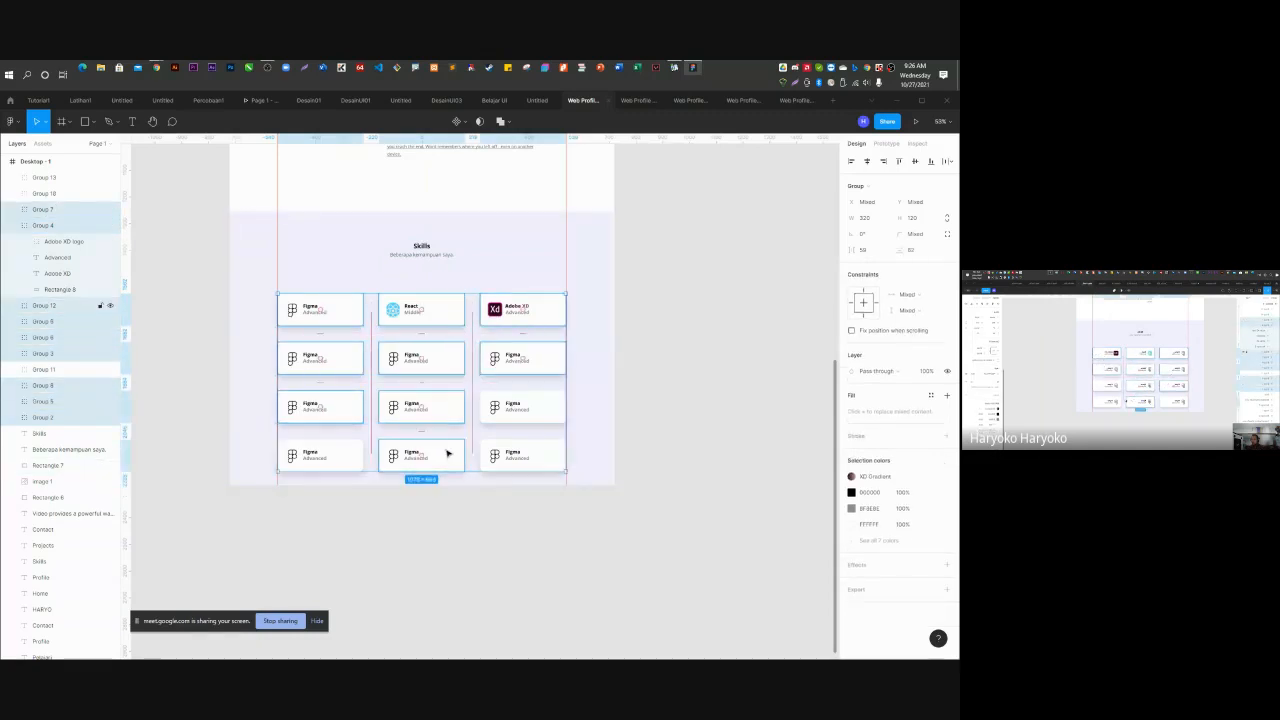
shift+click(534, 457)
shift+click(520, 406)
shift+click(305, 460)
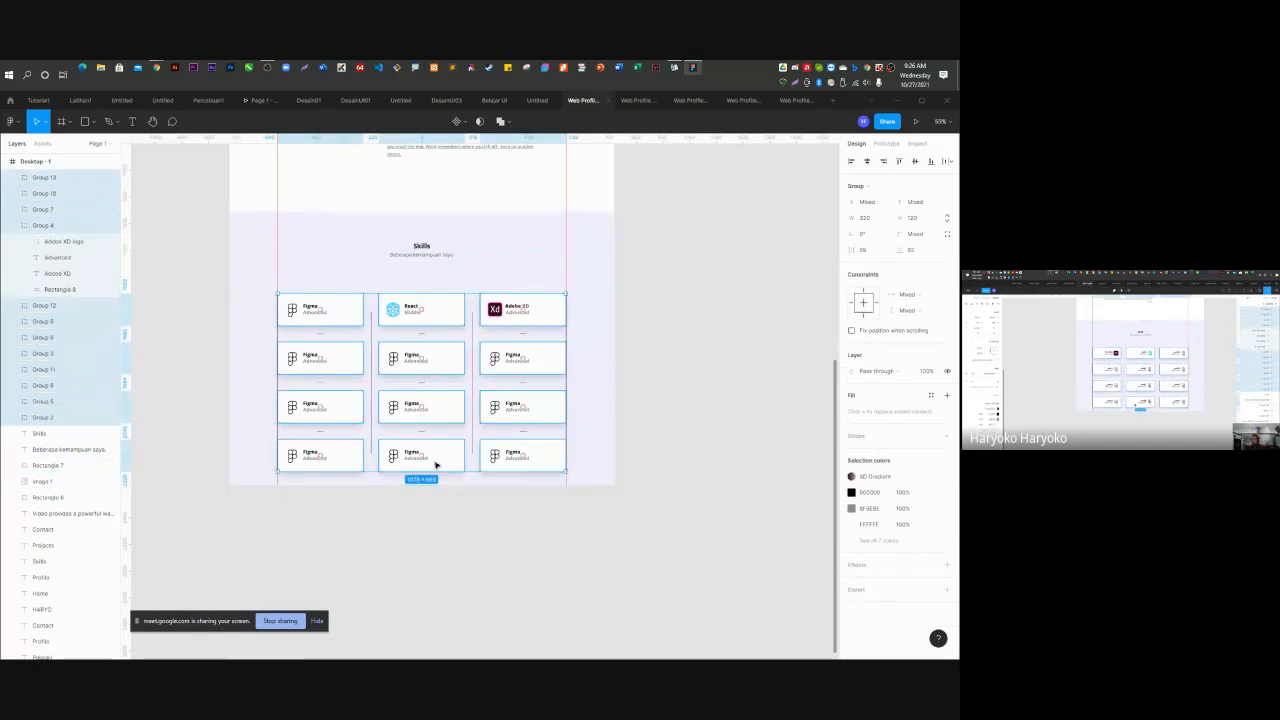
drag(437, 457, 434, 434)
Review the Skills nav link's prototype interactions and remove an accidentally added Drag interaction.
click(725, 429)
scroll(689, 453, up, 4)
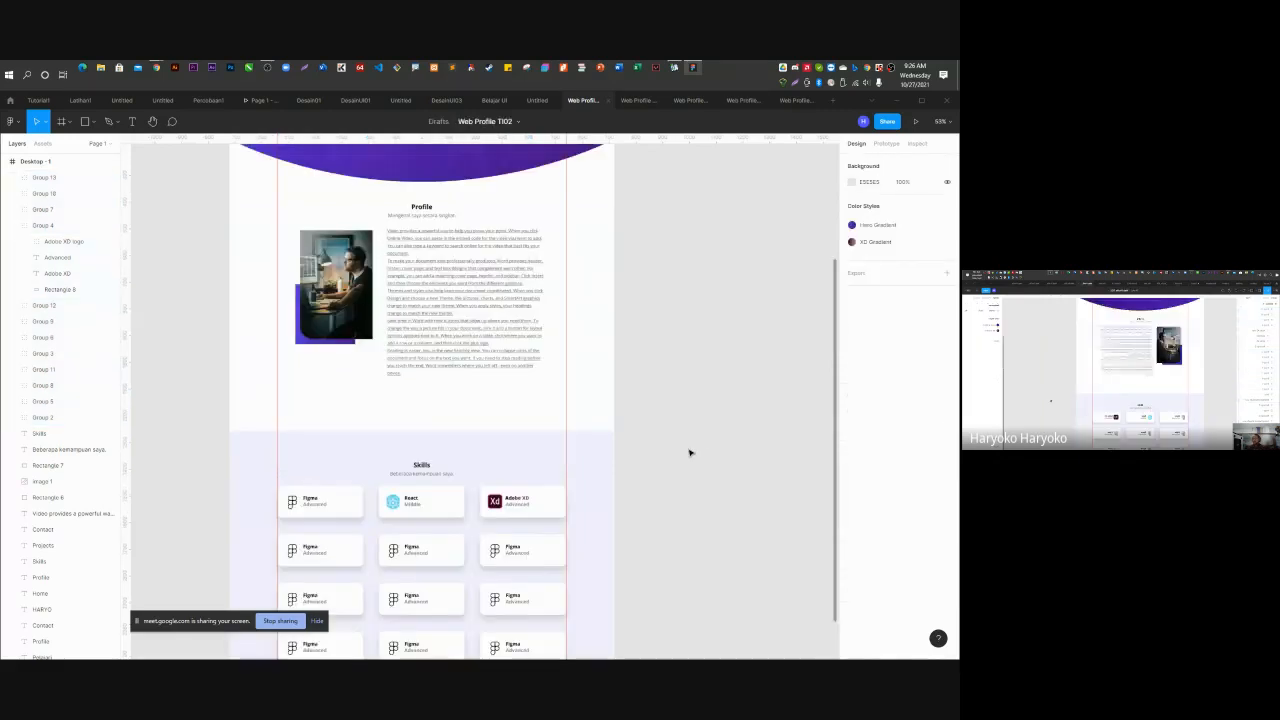
scroll(689, 453, up, 5)
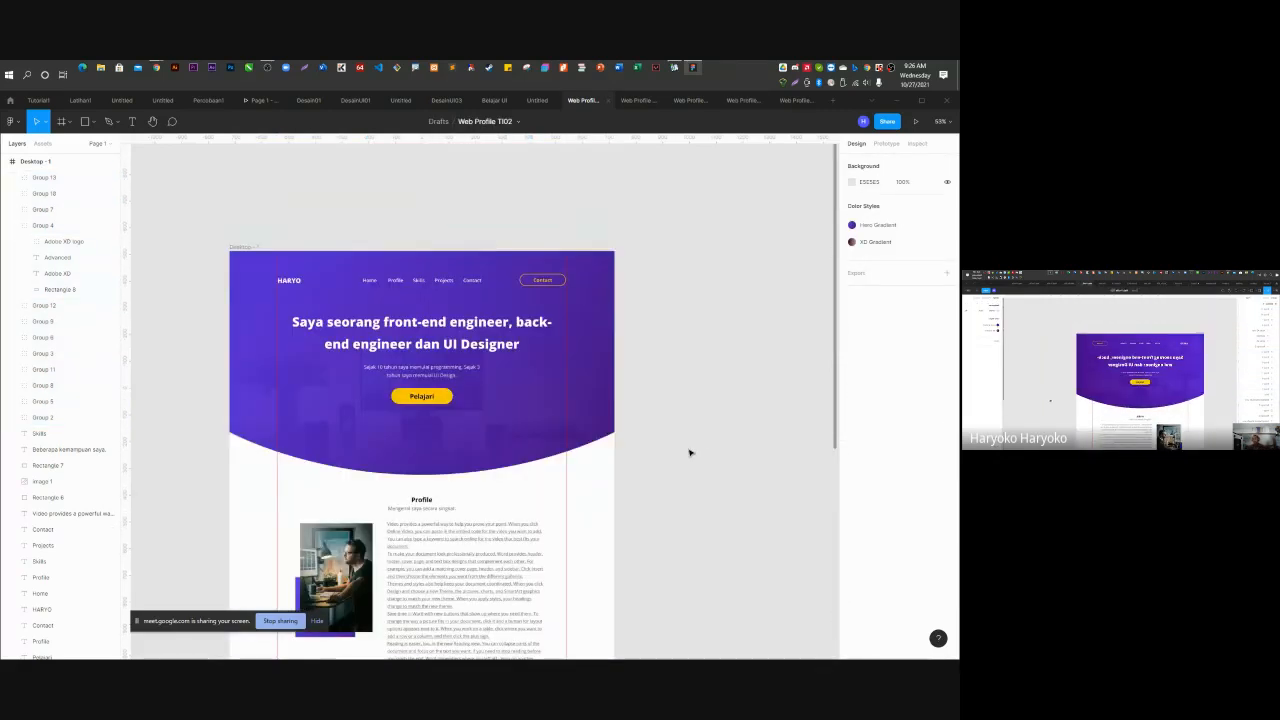
click(420, 281)
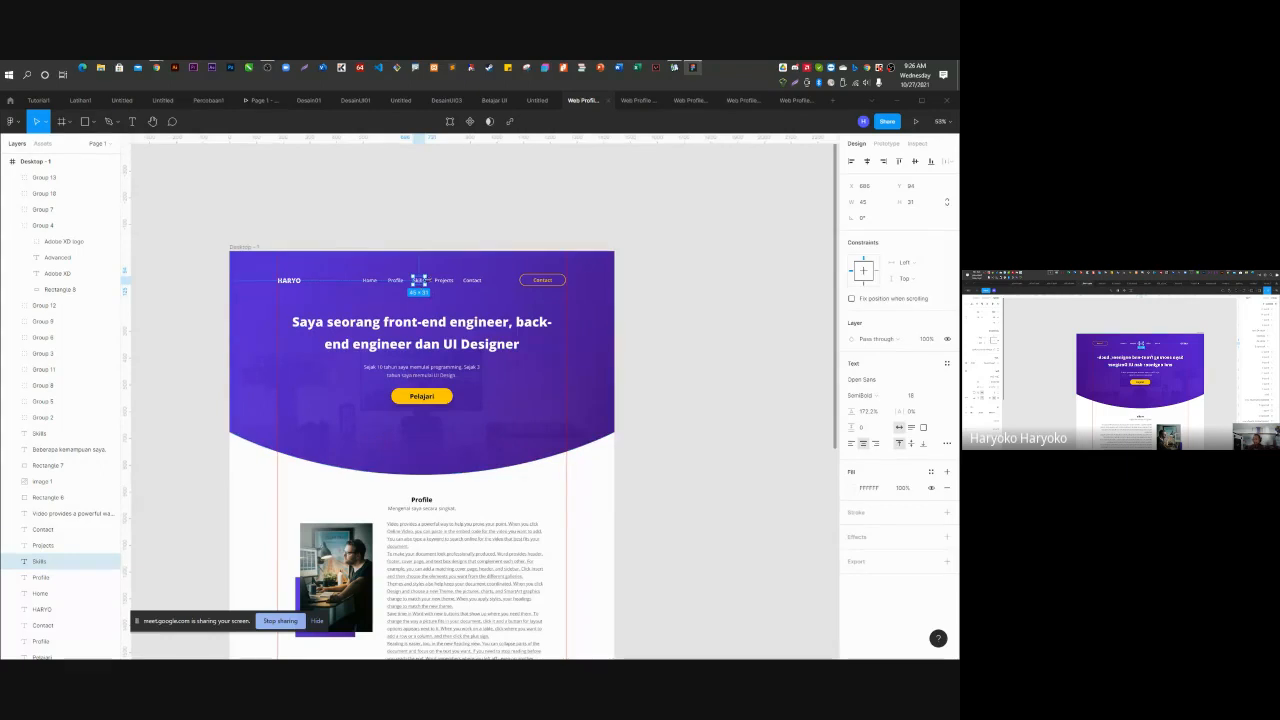
click(888, 145)
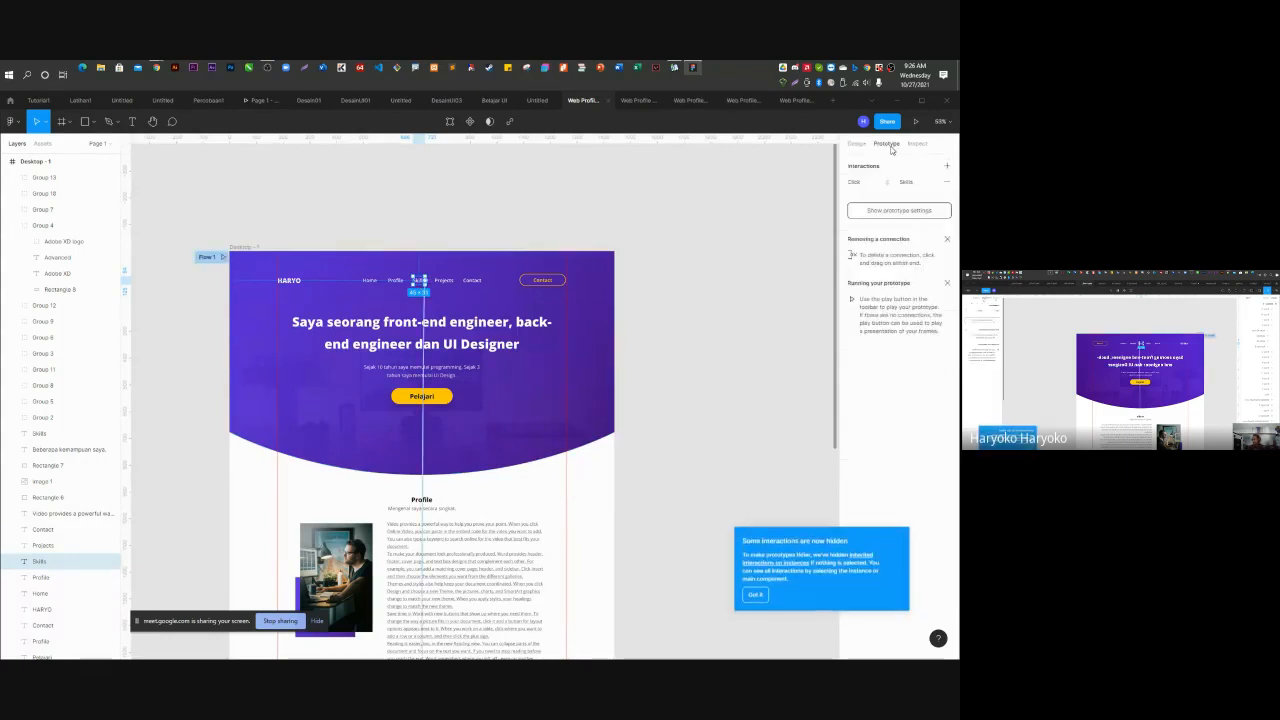
click(854, 183)
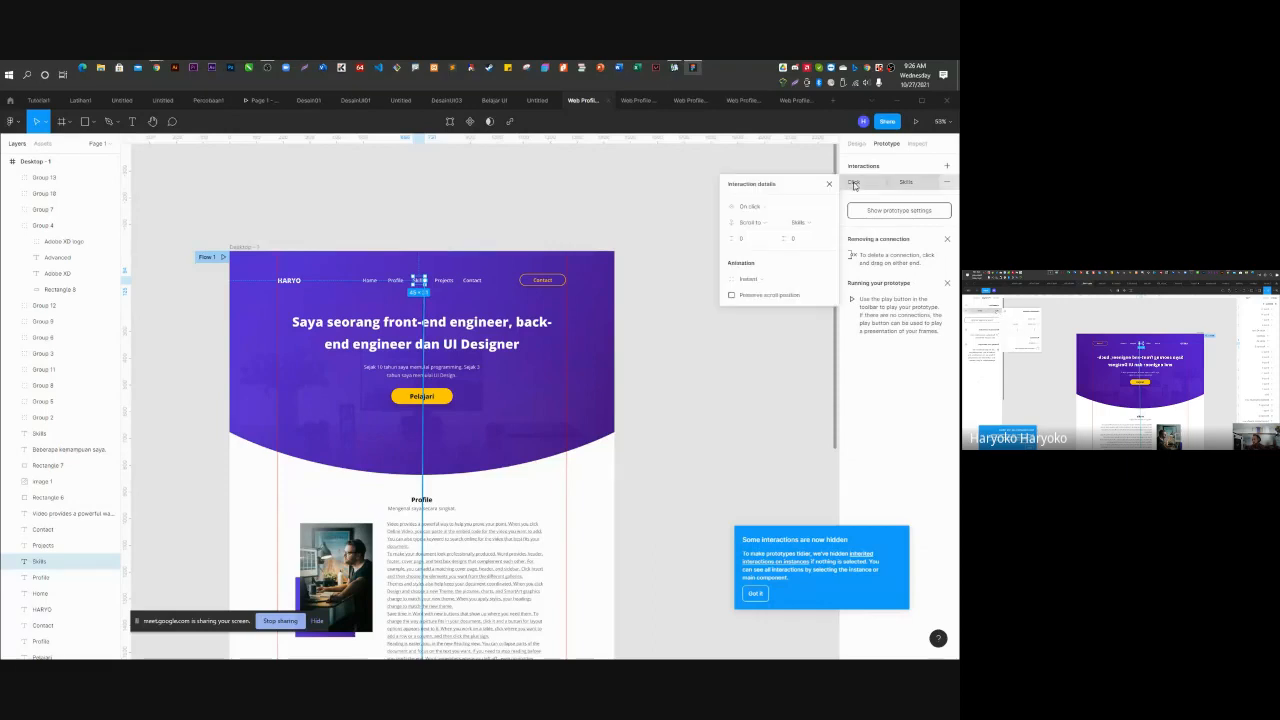
click(829, 184)
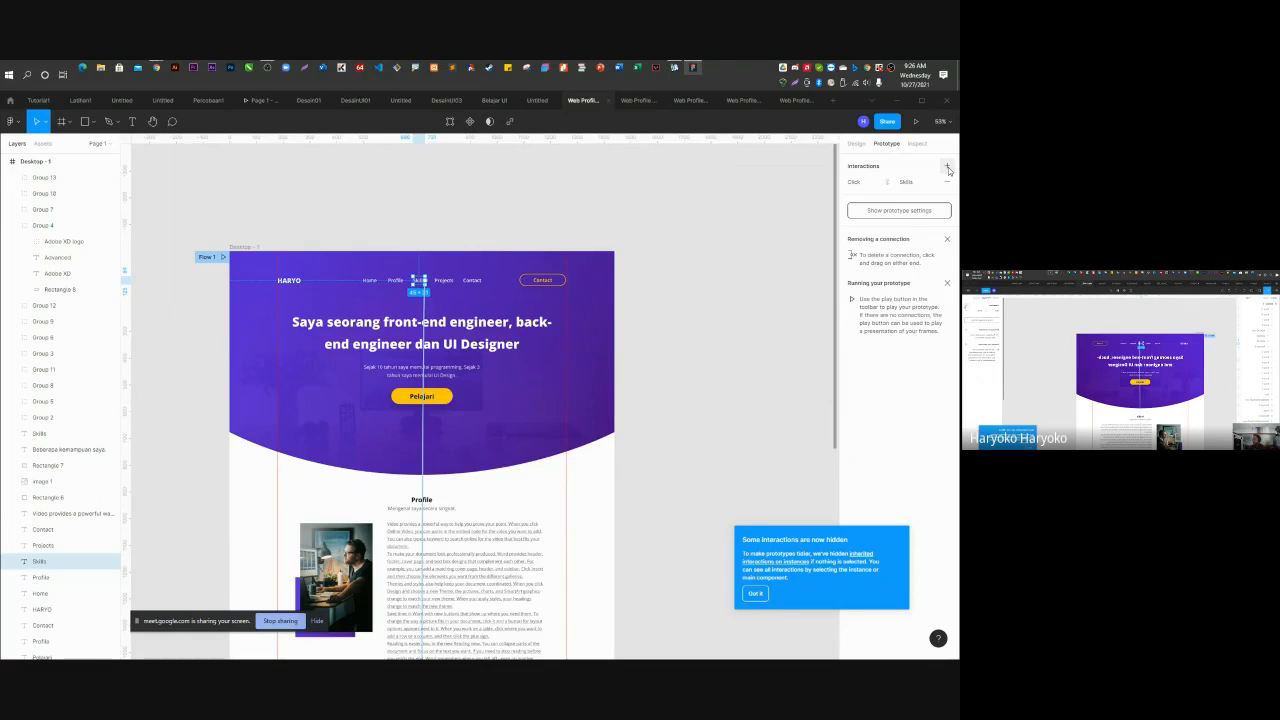
click(948, 167)
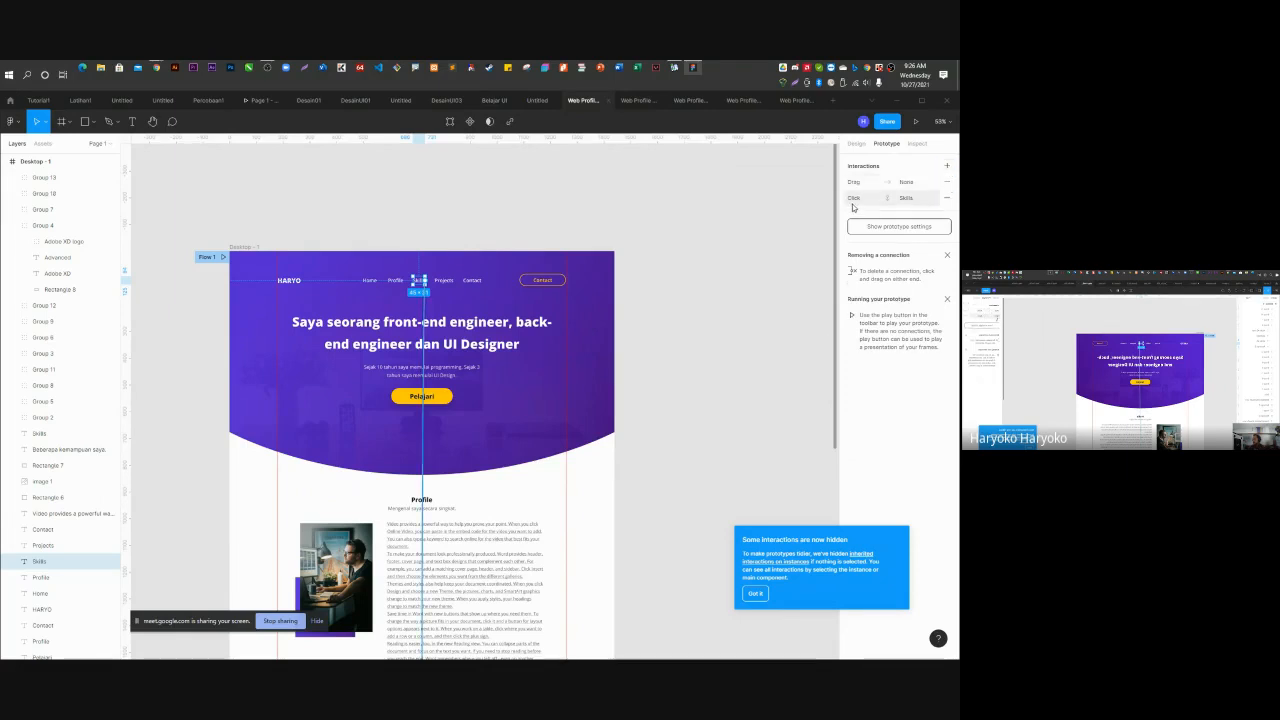
click(947, 182)
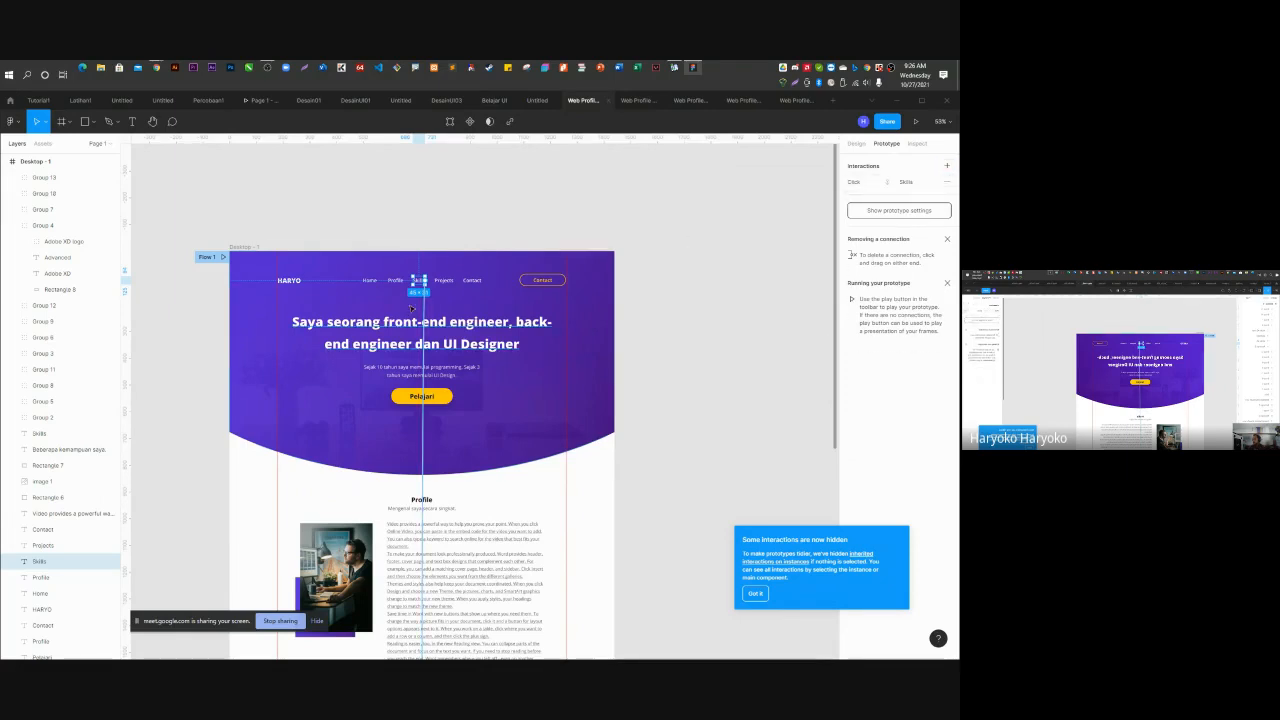
Make the Click → Skills scroll animate with Ease out over 300 ms.
scroll(440, 375, down, 4)
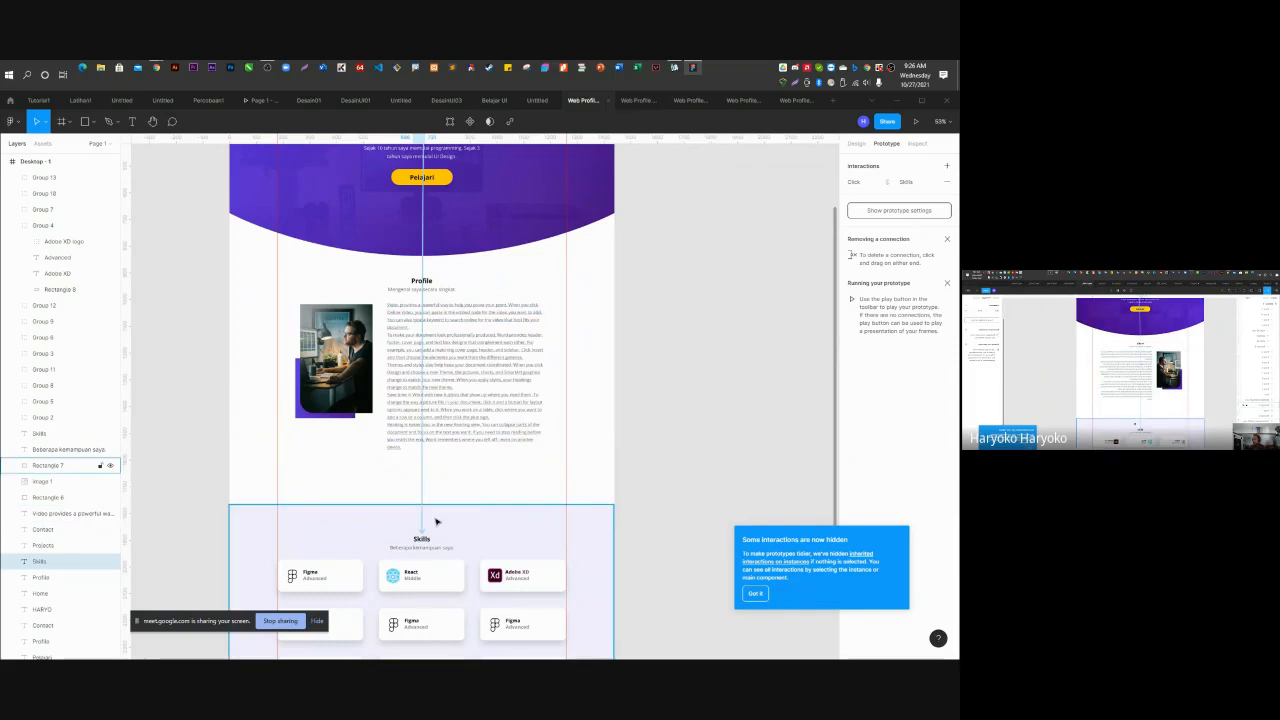
click(880, 181)
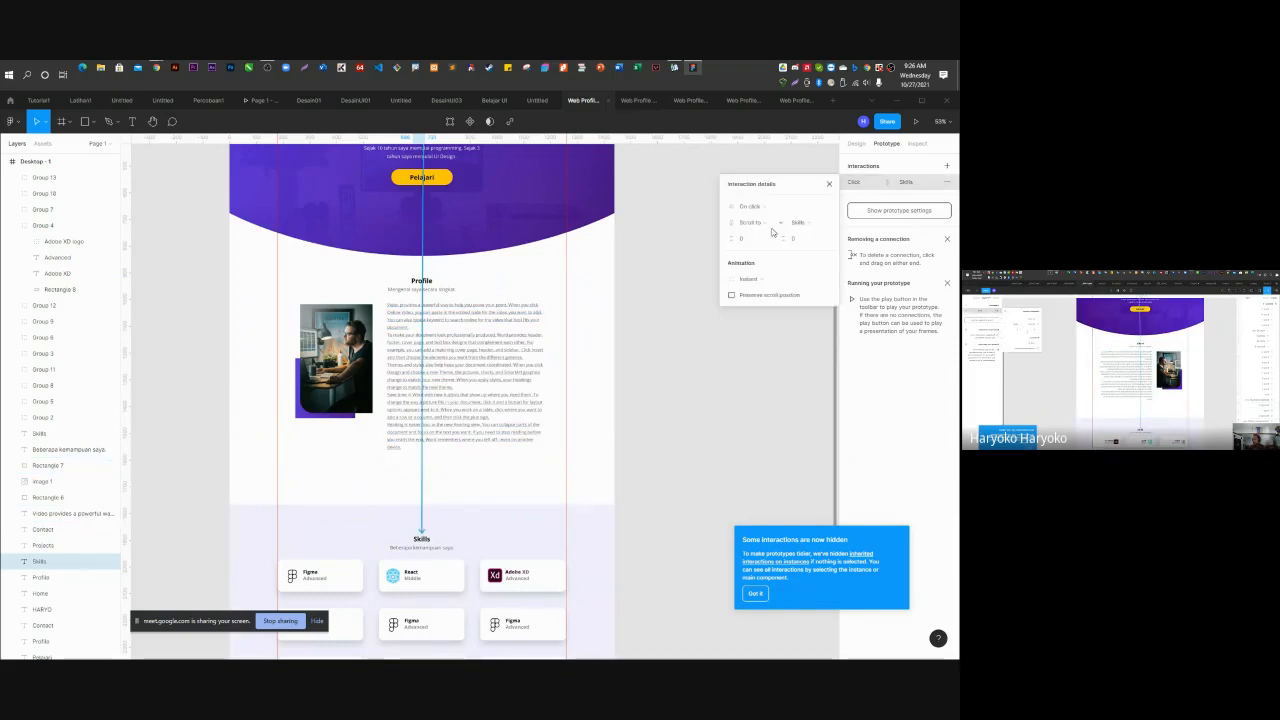
click(754, 280)
click(752, 295)
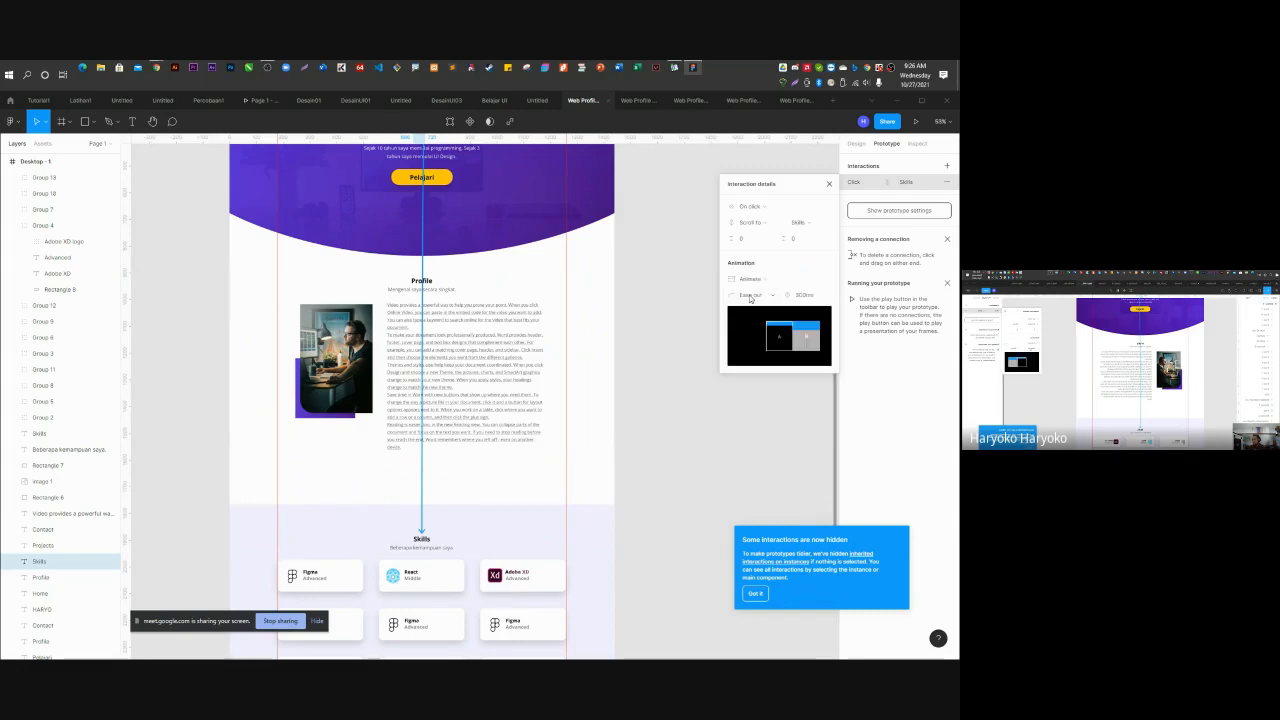
click(686, 291)
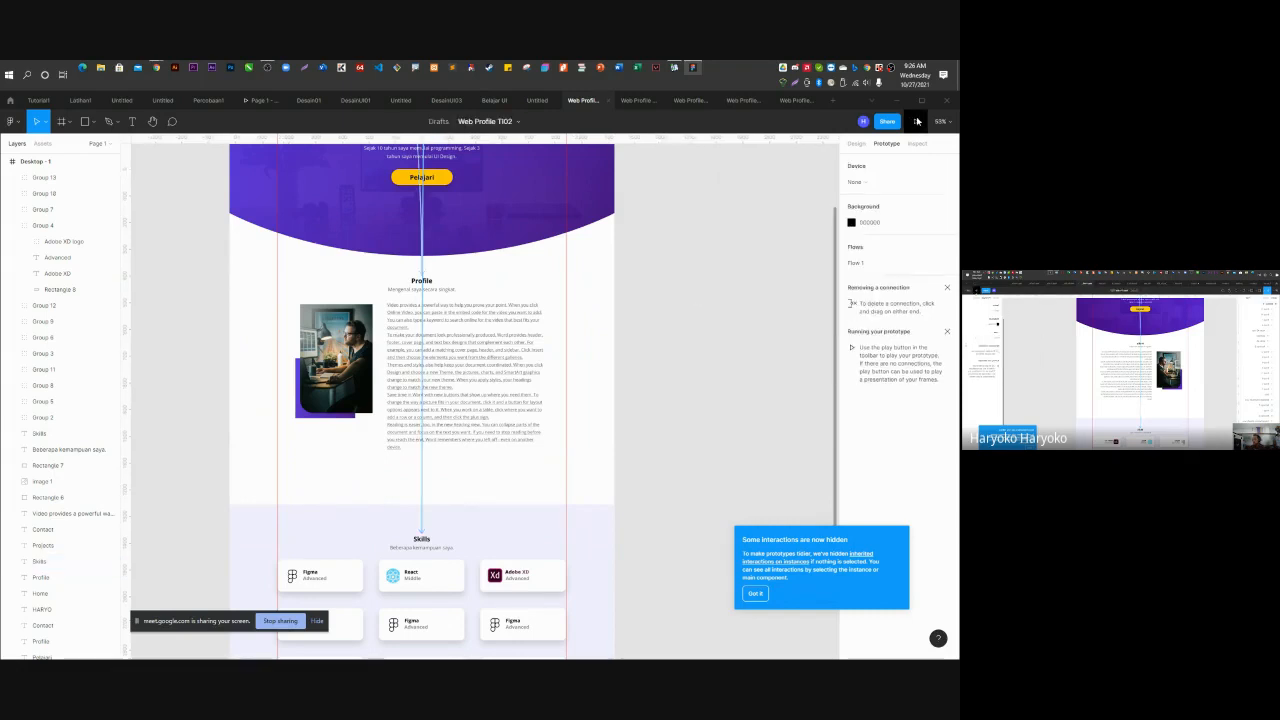
Present the prototype, test the Profile and Skills nav links, then close the preview.
click(916, 122)
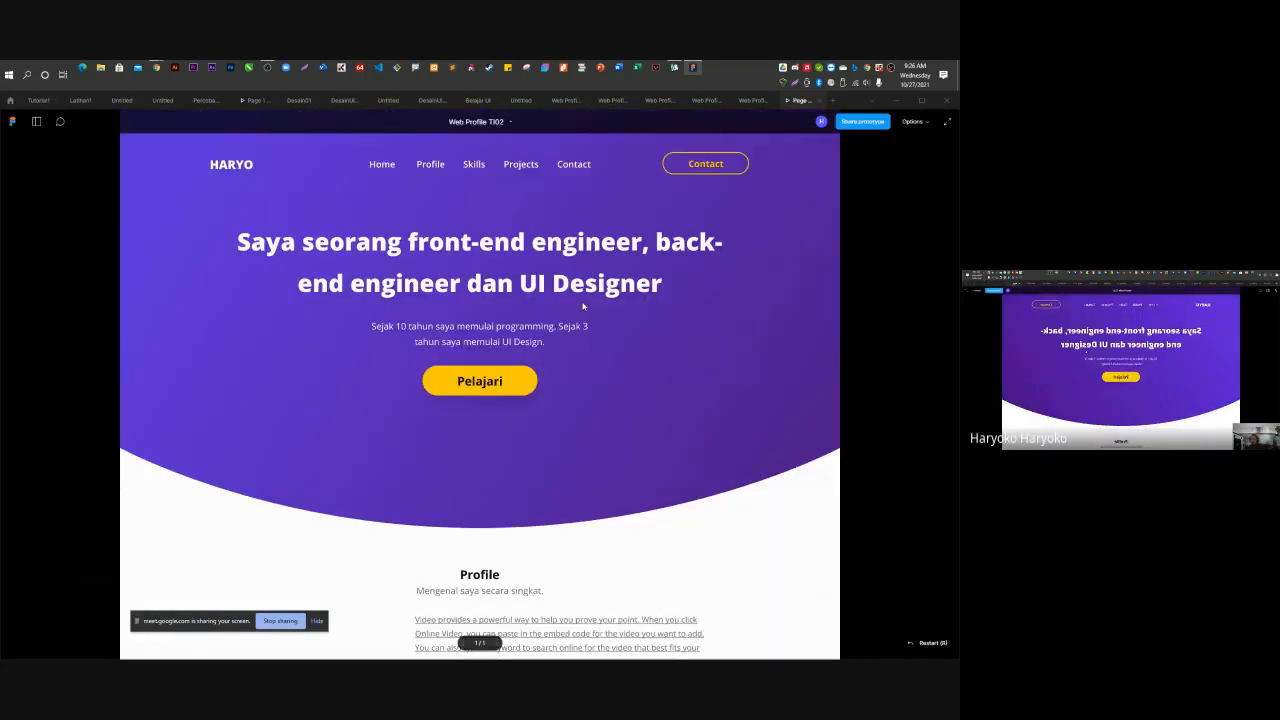
click(430, 165)
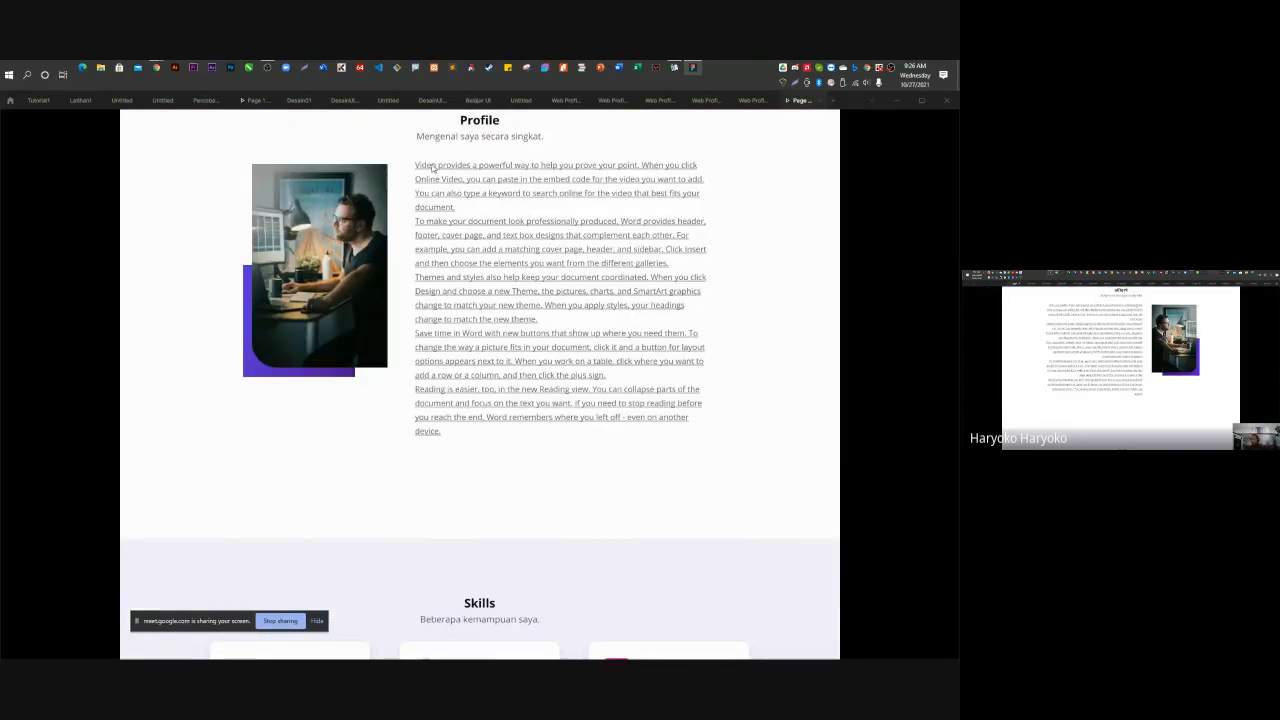
scroll(440, 168, up, 5)
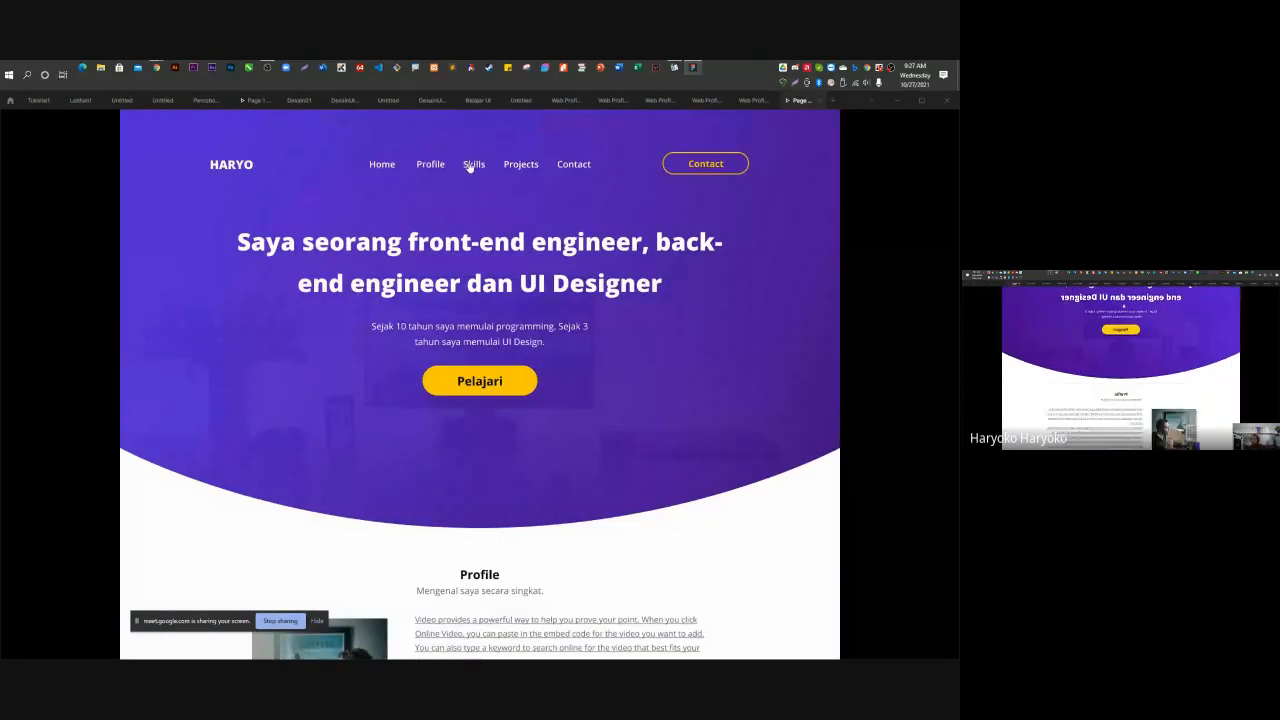
click(470, 167)
scroll(467, 174, up, 10)
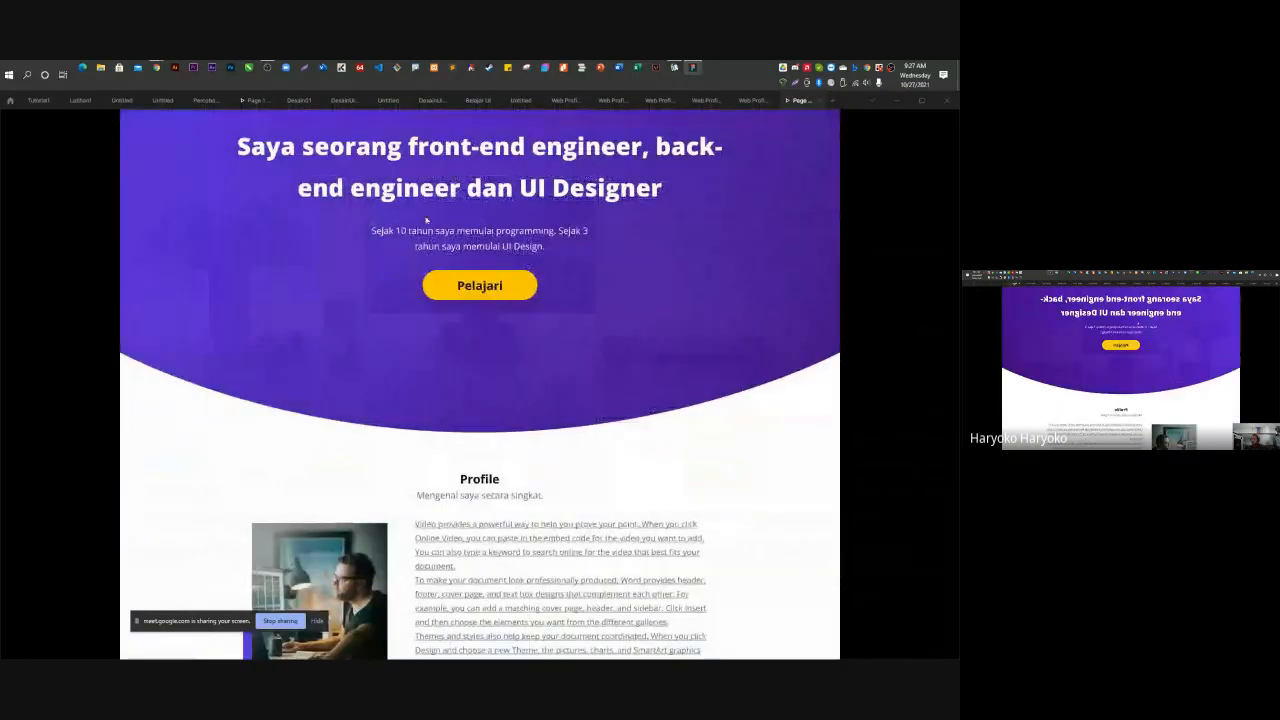
scroll(455, 180, up, 2)
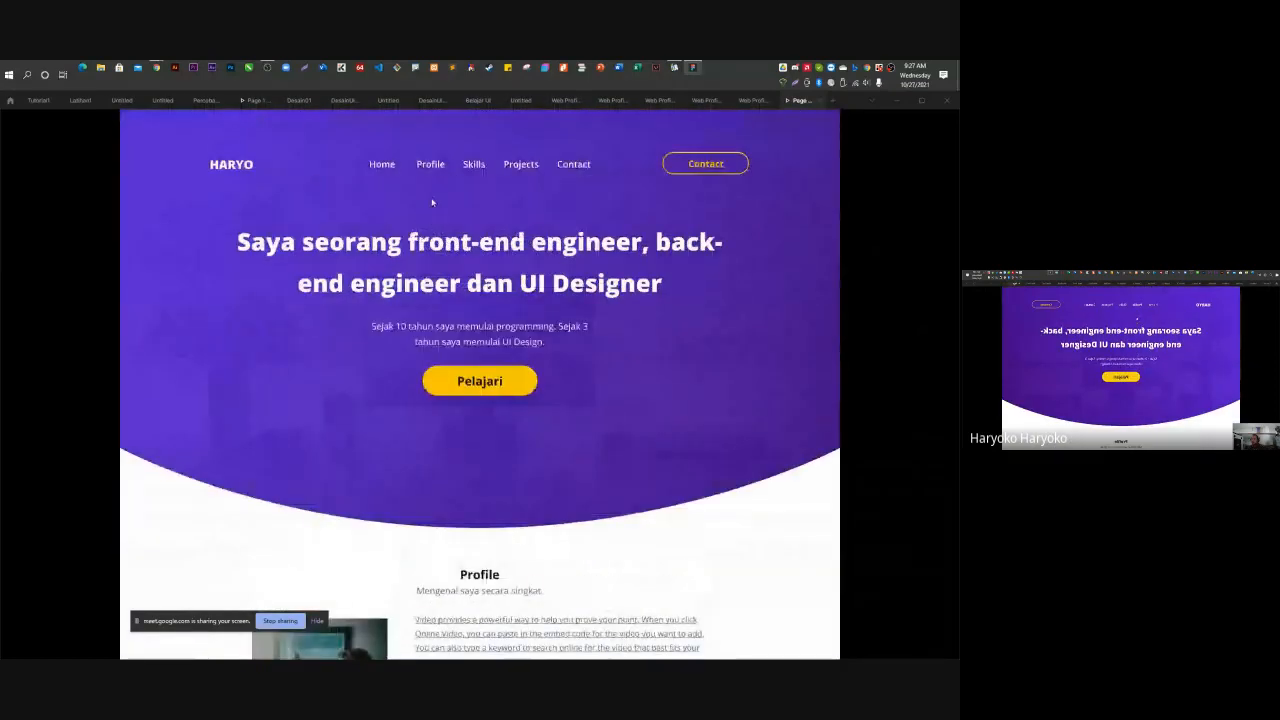
click(818, 101)
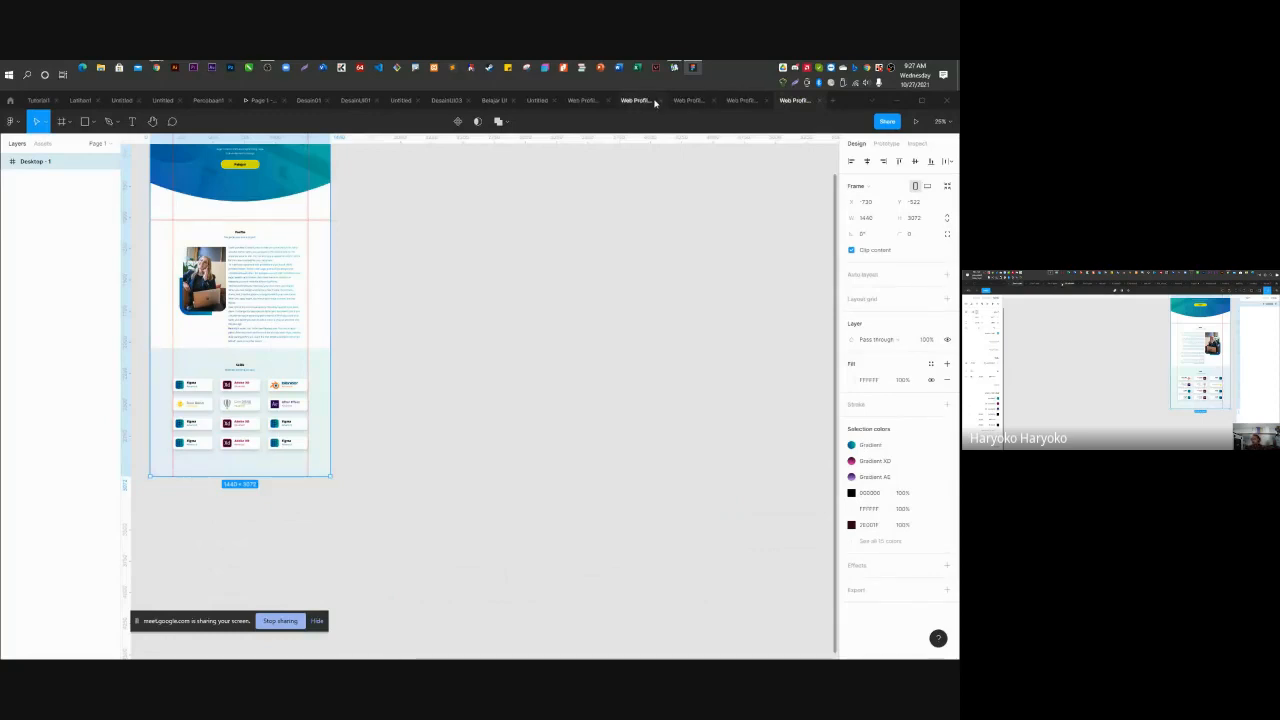
Cycle through the open web-profile file tabs and settle on Web Profile TI02.
click(636, 101)
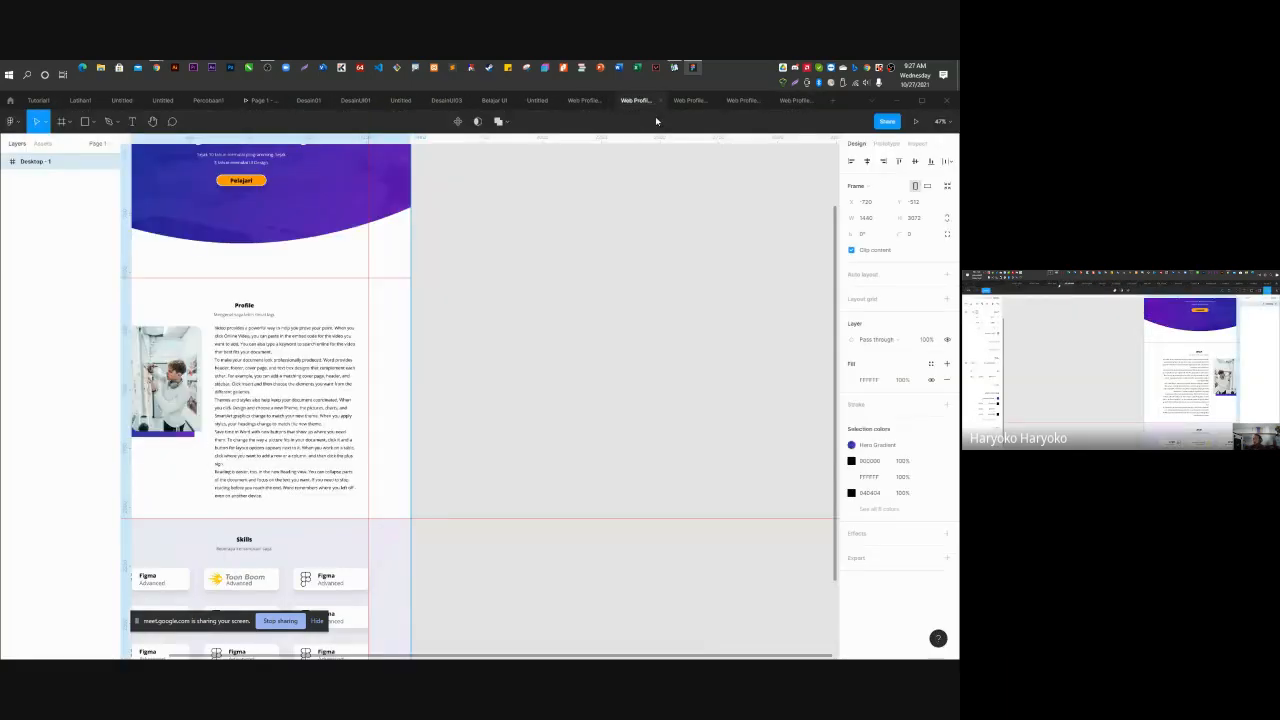
click(690, 101)
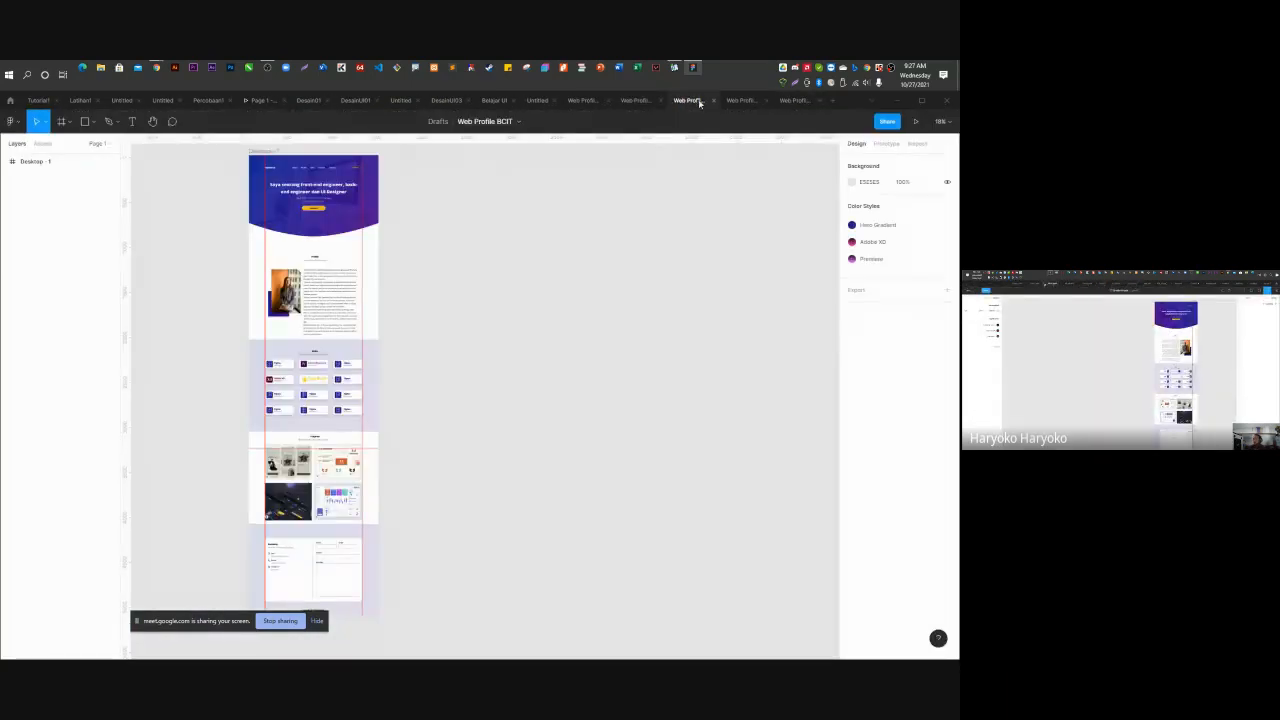
click(741, 101)
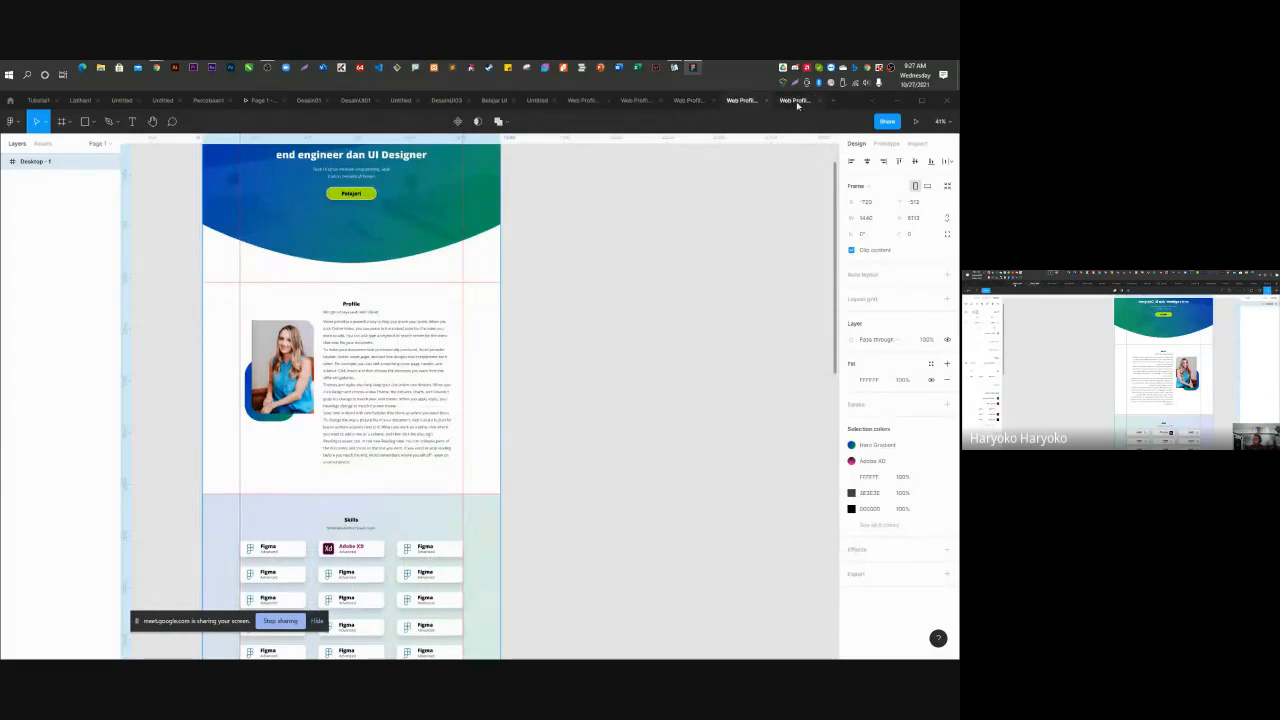
click(795, 101)
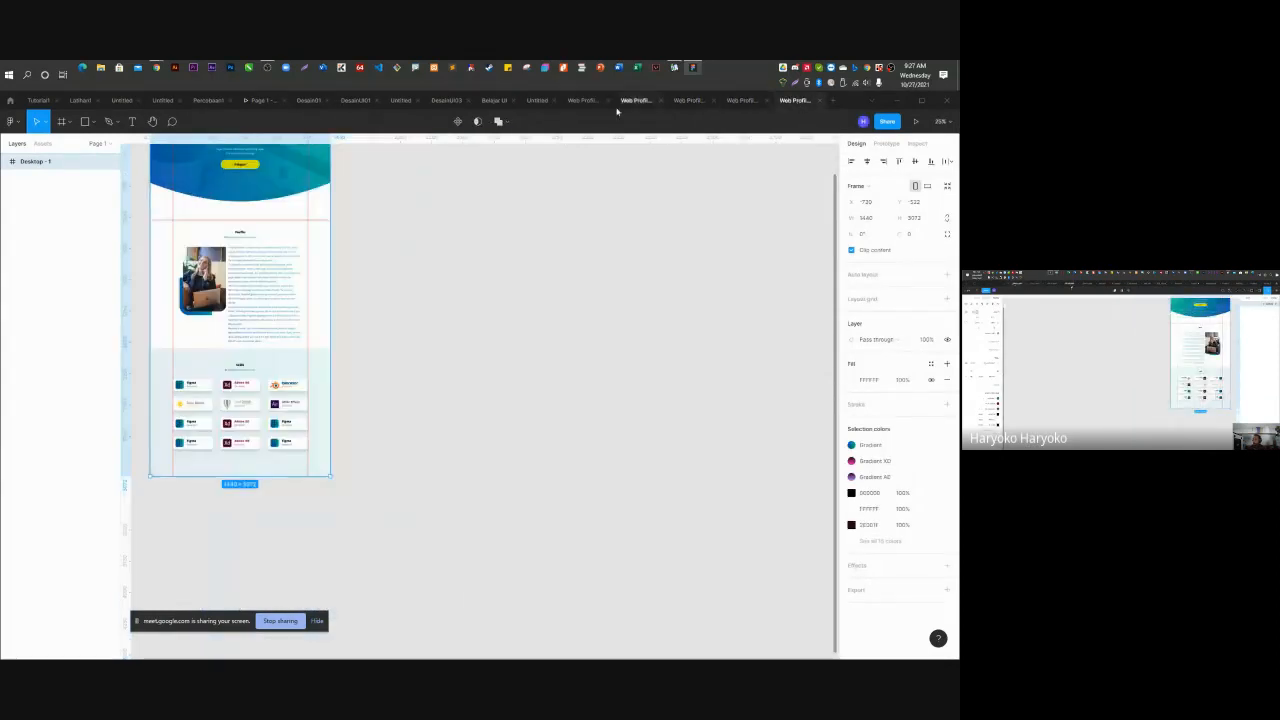
click(575, 101)
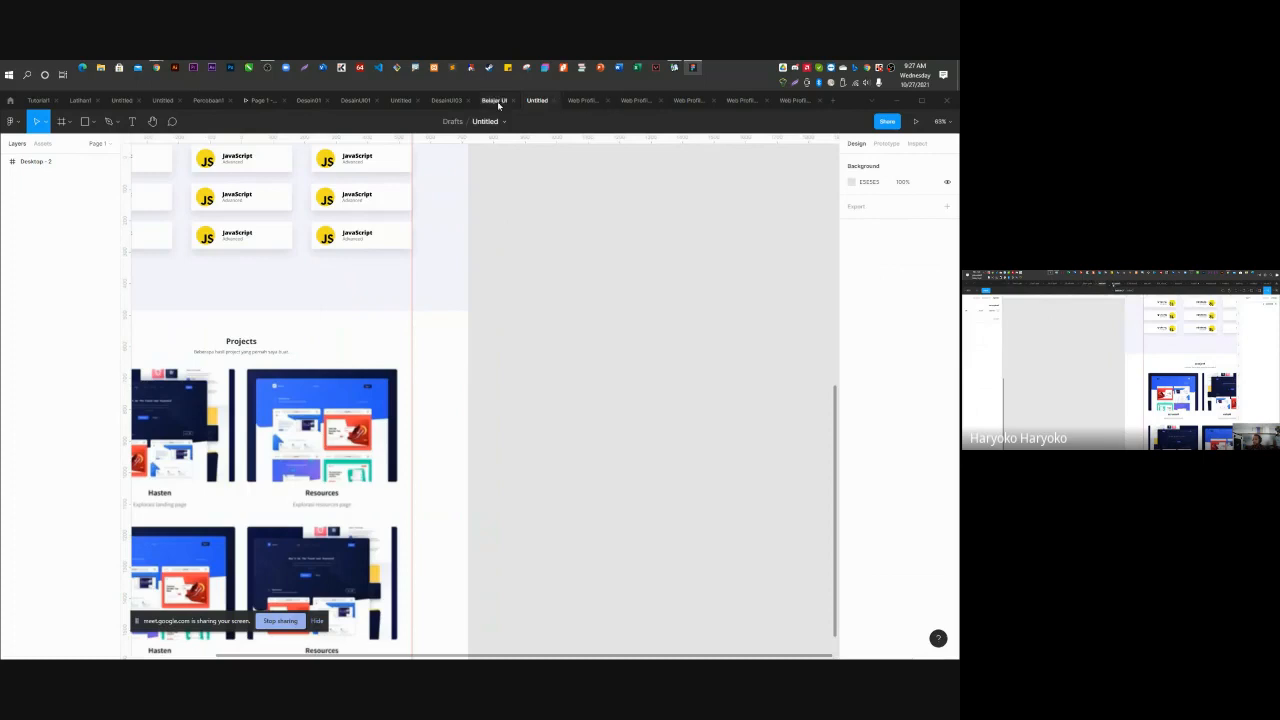
click(583, 101)
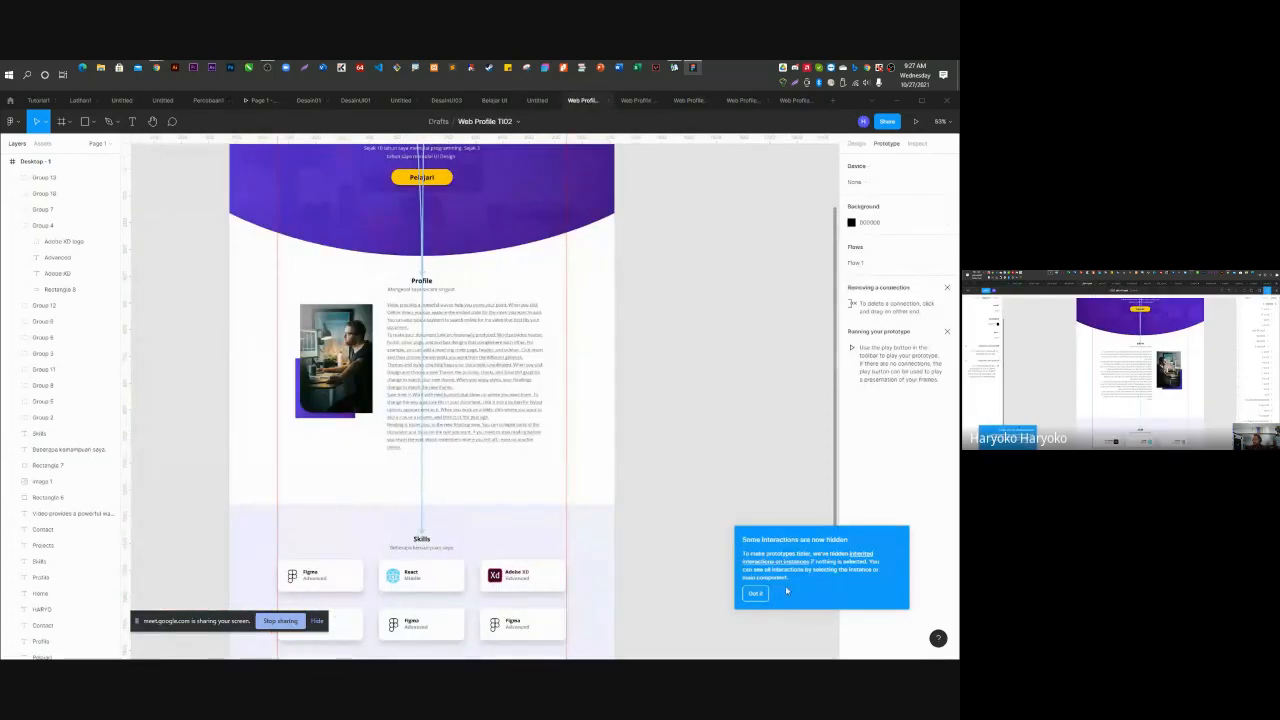
Make the Profile nav link's scroll animated with Ease in and out back easing.
scroll(457, 500, up, 5)
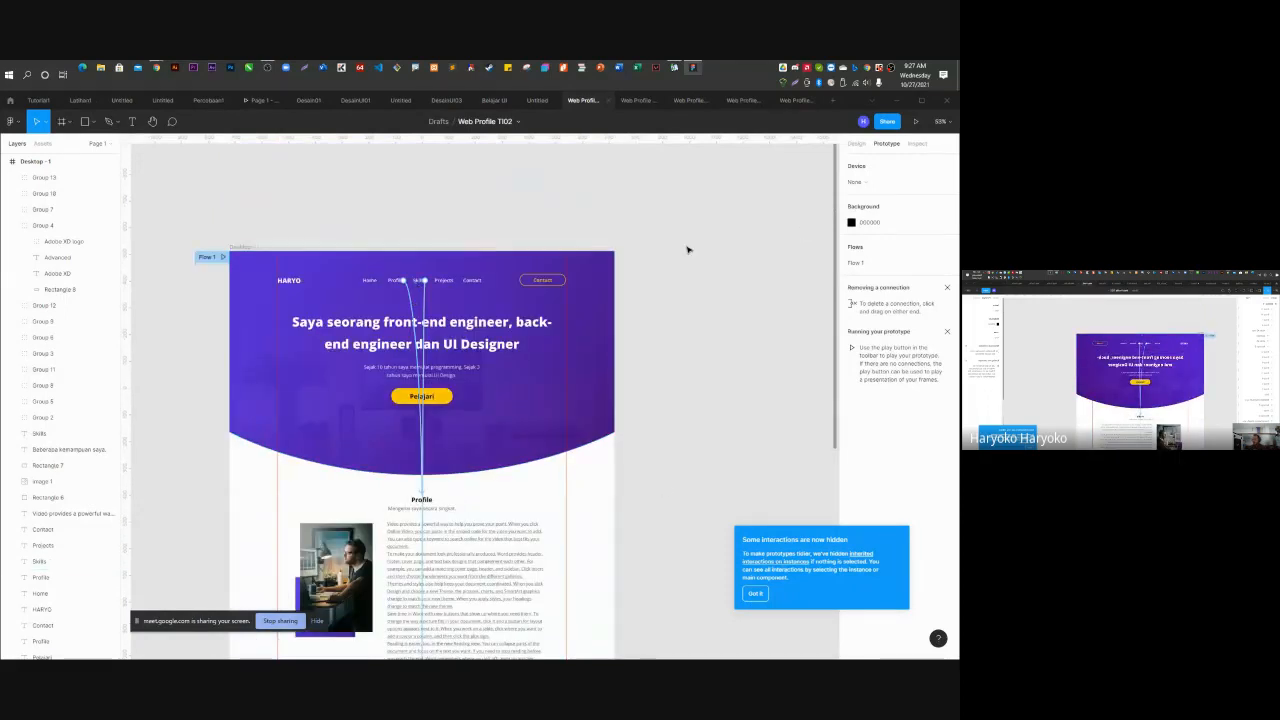
click(396, 280)
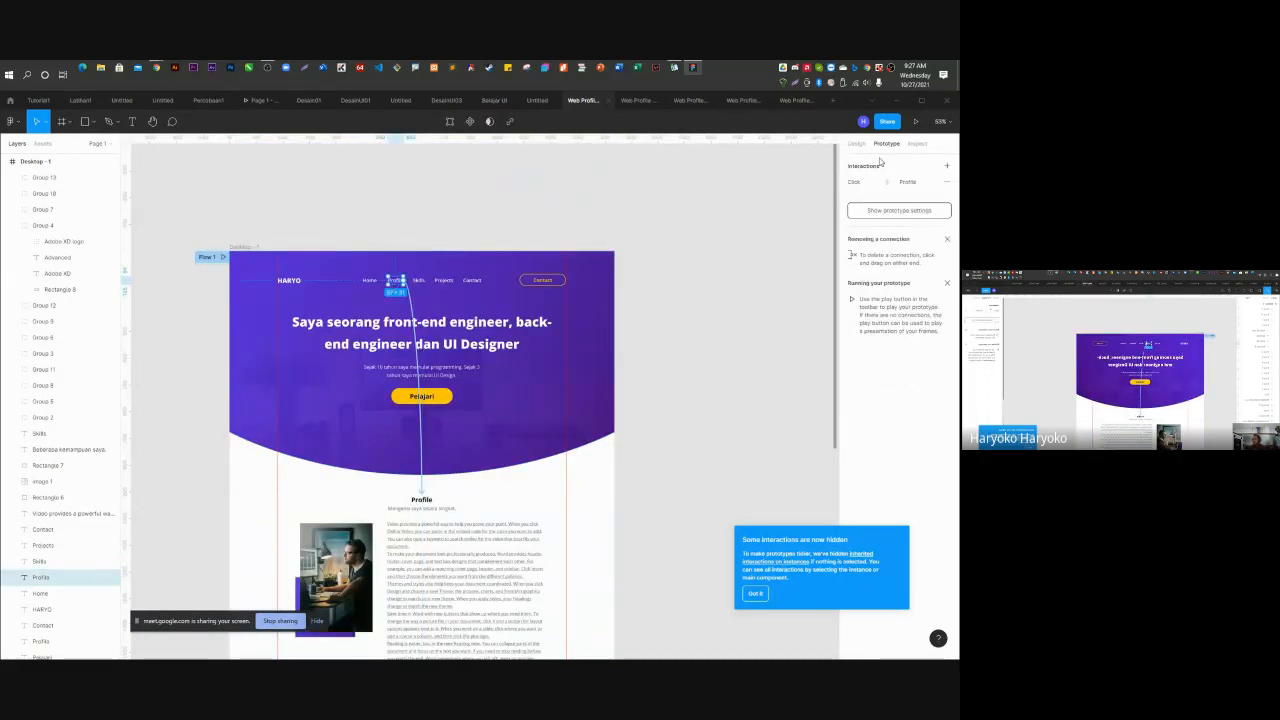
click(855, 182)
click(738, 280)
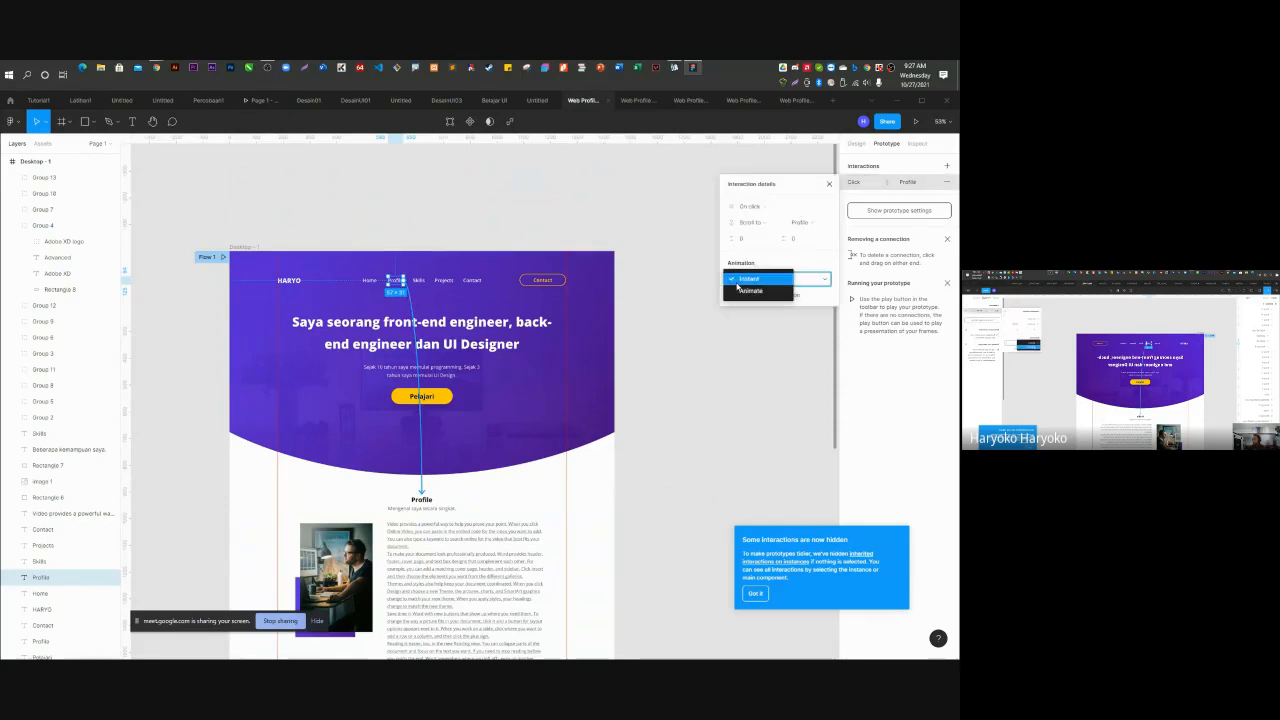
click(738, 289)
click(748, 296)
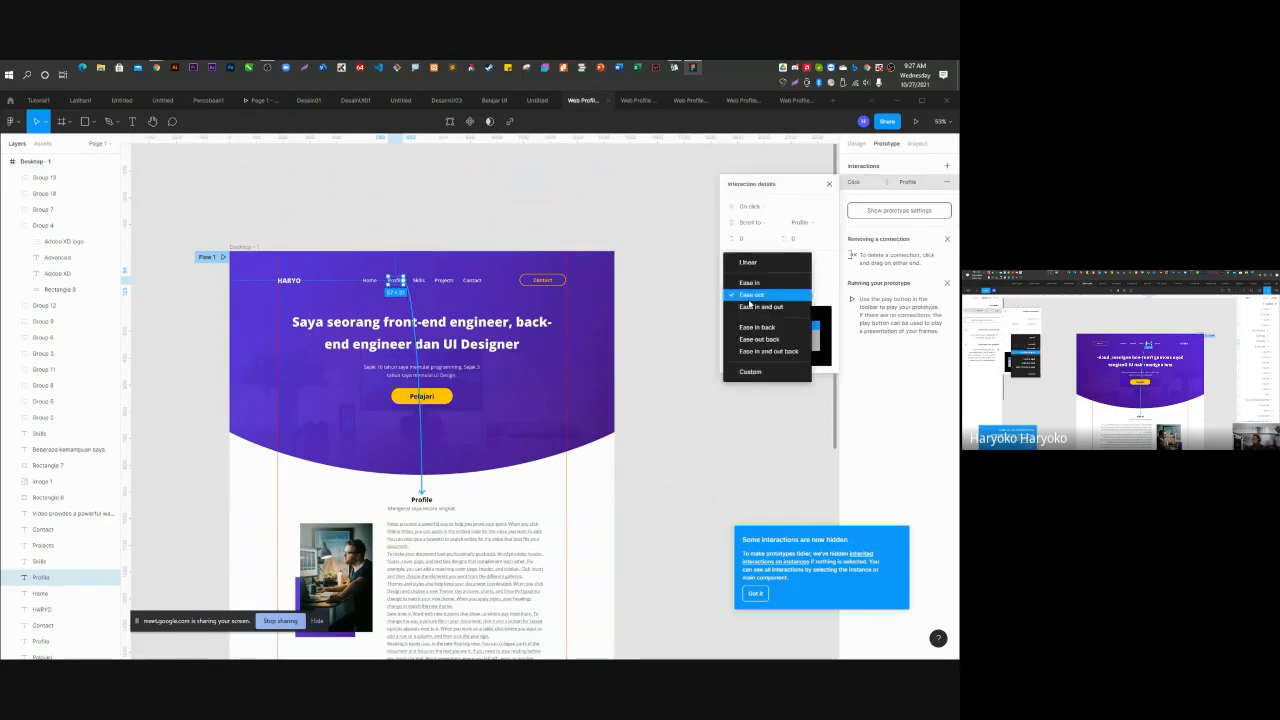
click(777, 356)
Give the Skills link's scroll Ease in and out back easing and launch the prototype.
click(418, 280)
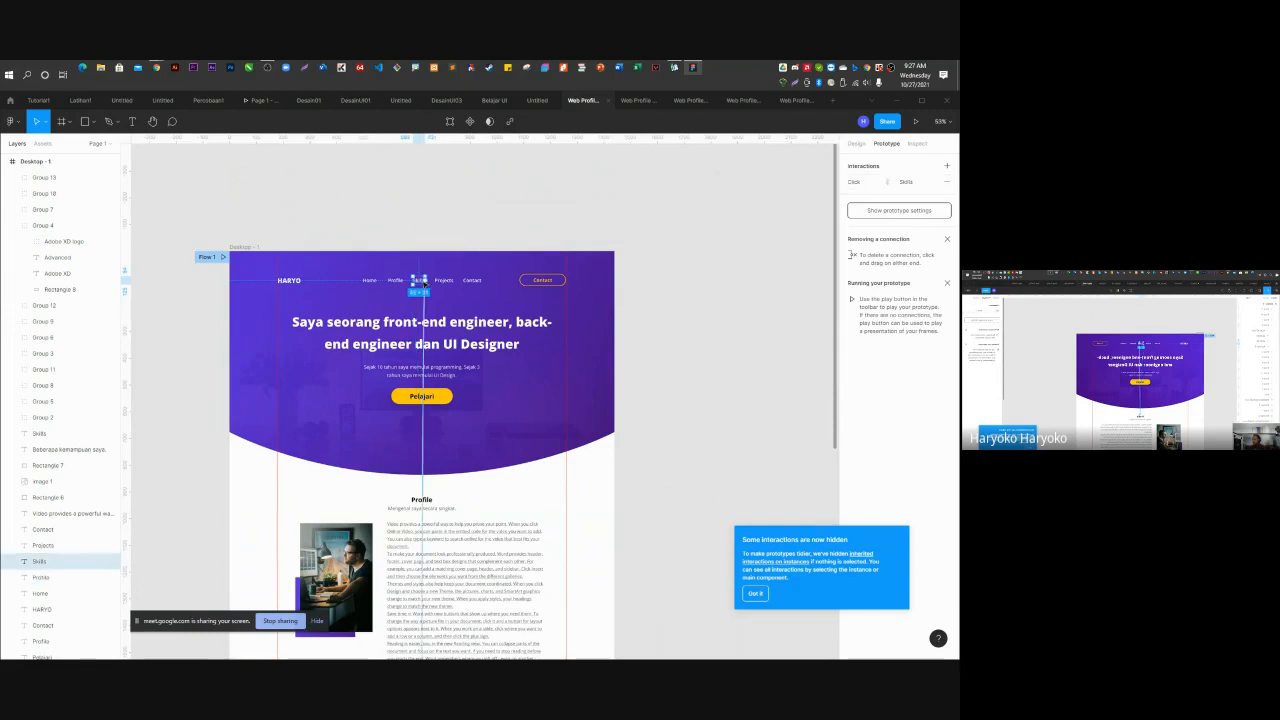
click(858, 183)
click(756, 295)
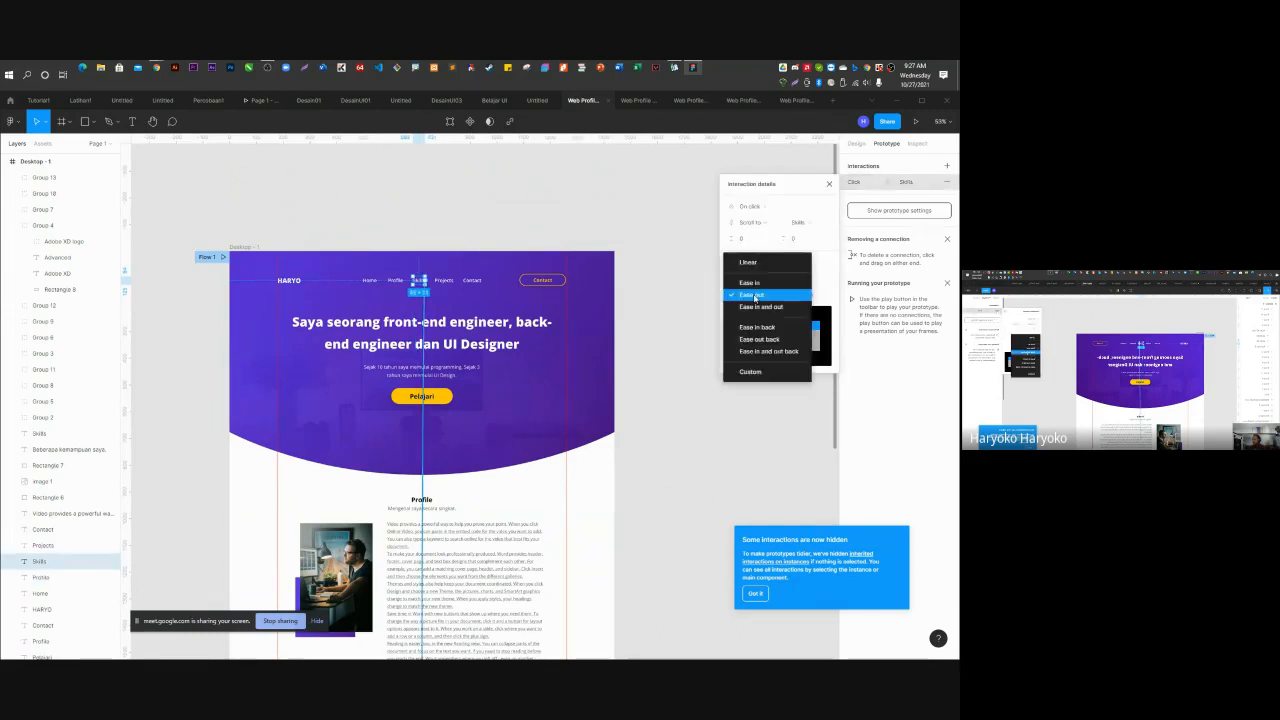
click(777, 354)
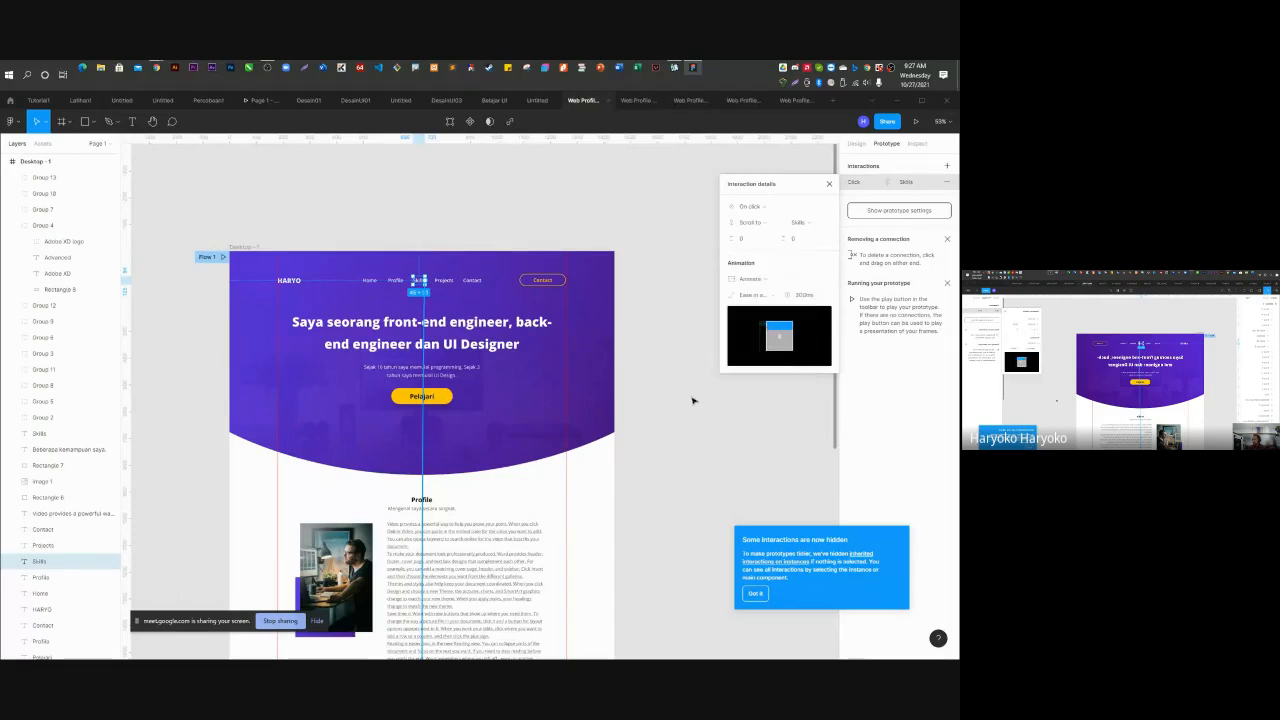
click(780, 306)
click(915, 121)
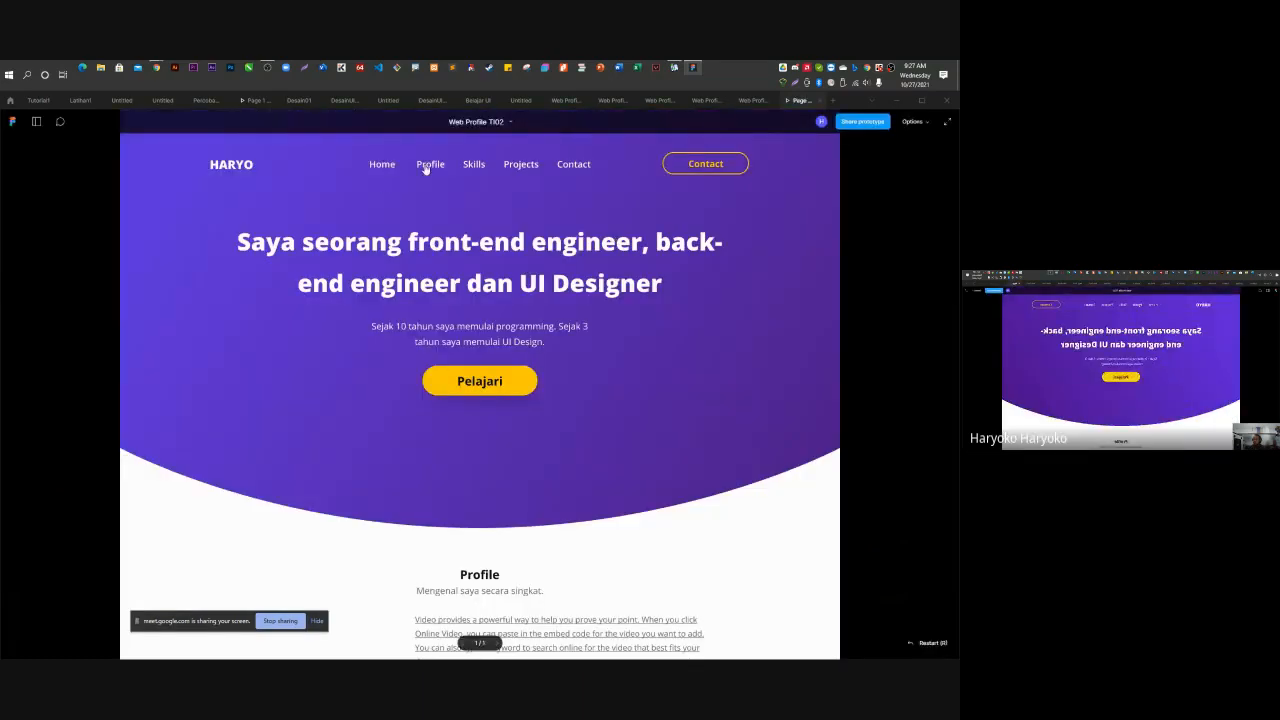
Test the Profile and Skills links scrolling in the running prototype.
click(427, 168)
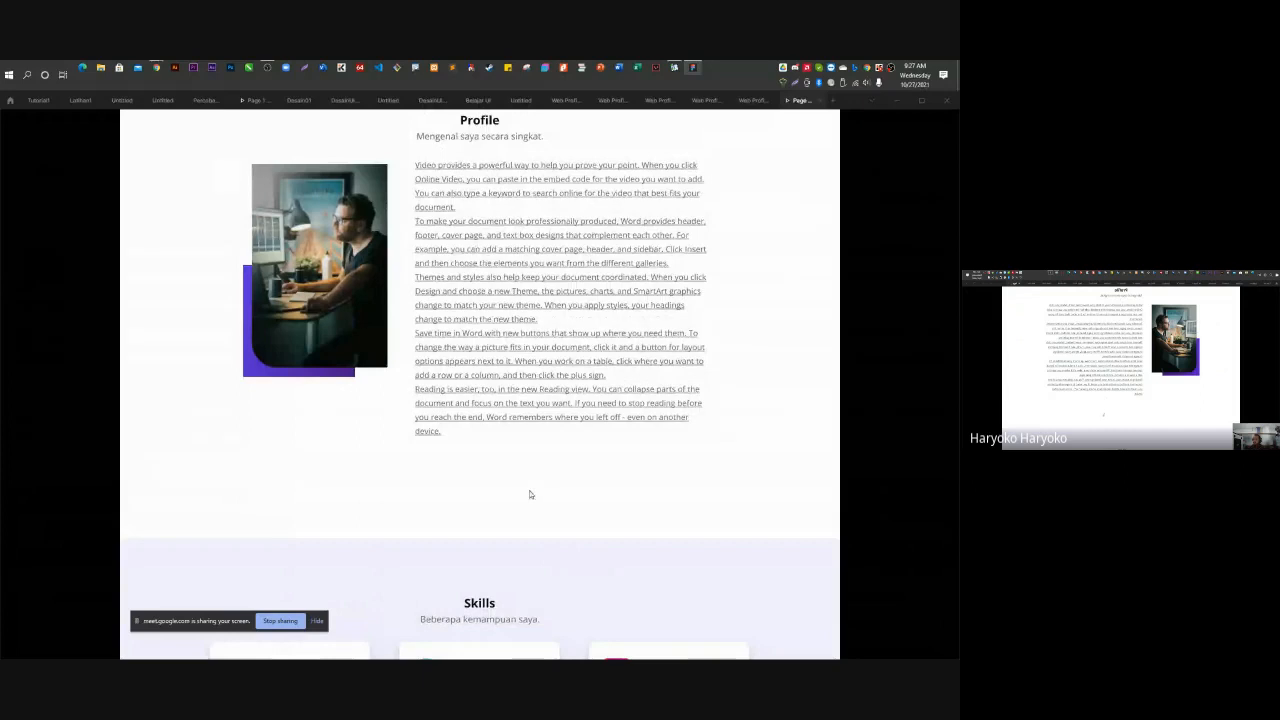
scroll(530, 494, up, 5)
click(474, 168)
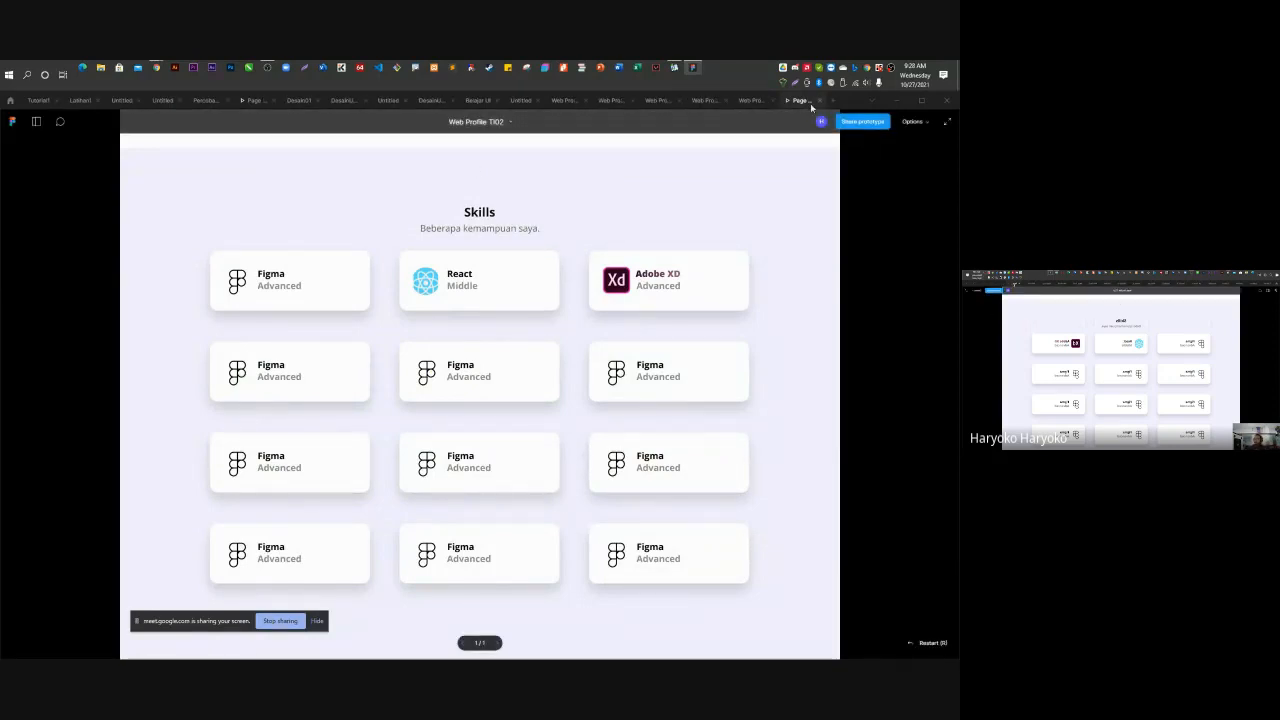
Return to the Web Profile TI02 file and select the Skills background rectangle.
click(522, 102)
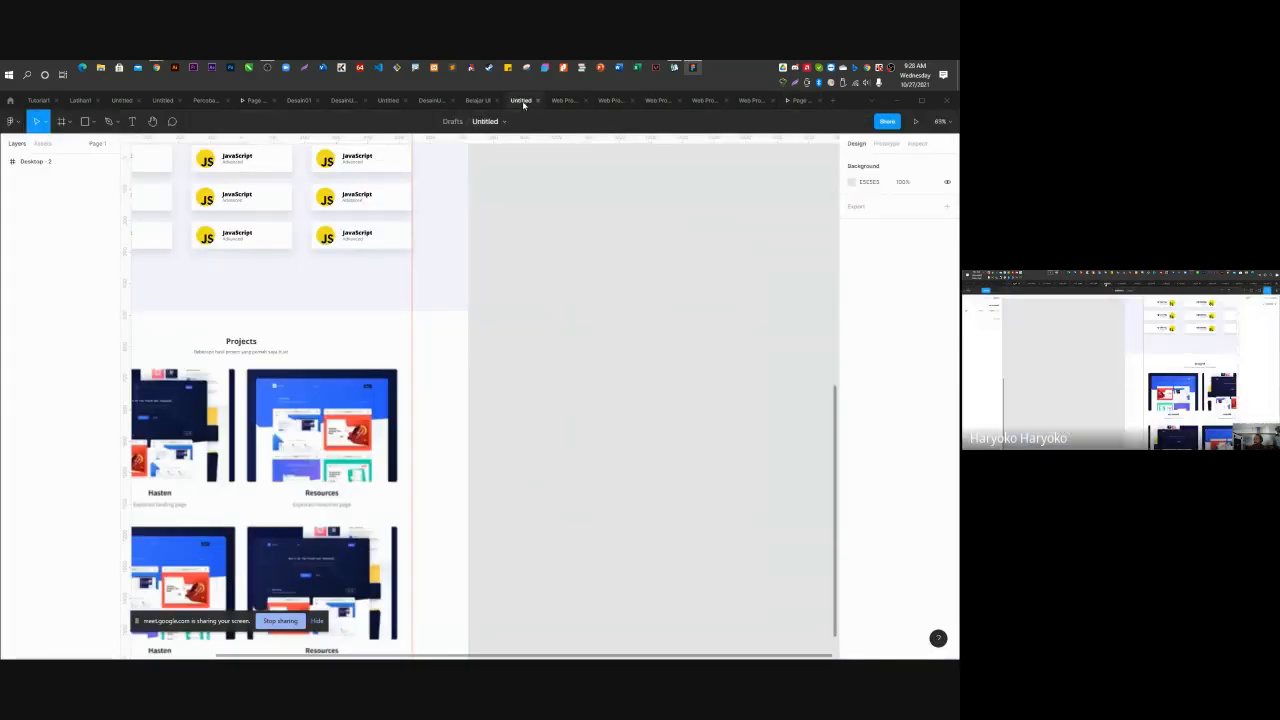
click(564, 101)
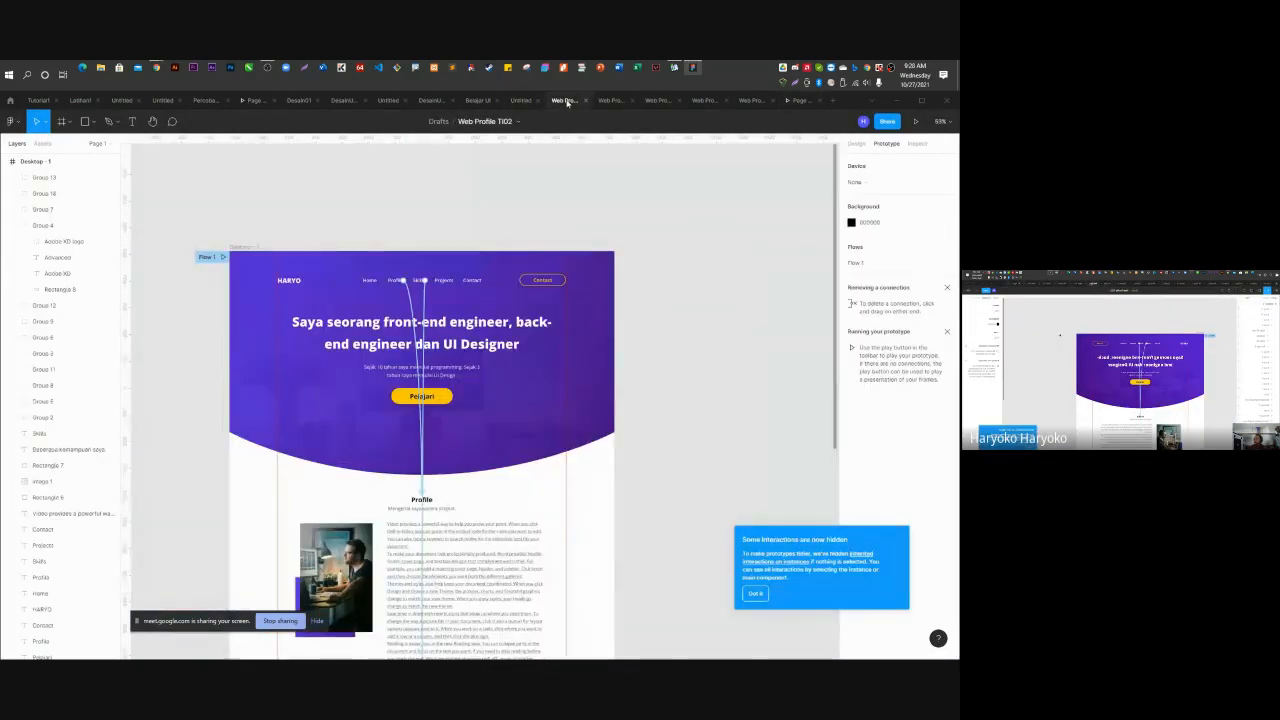
scroll(630, 290, down, 5)
click(591, 304)
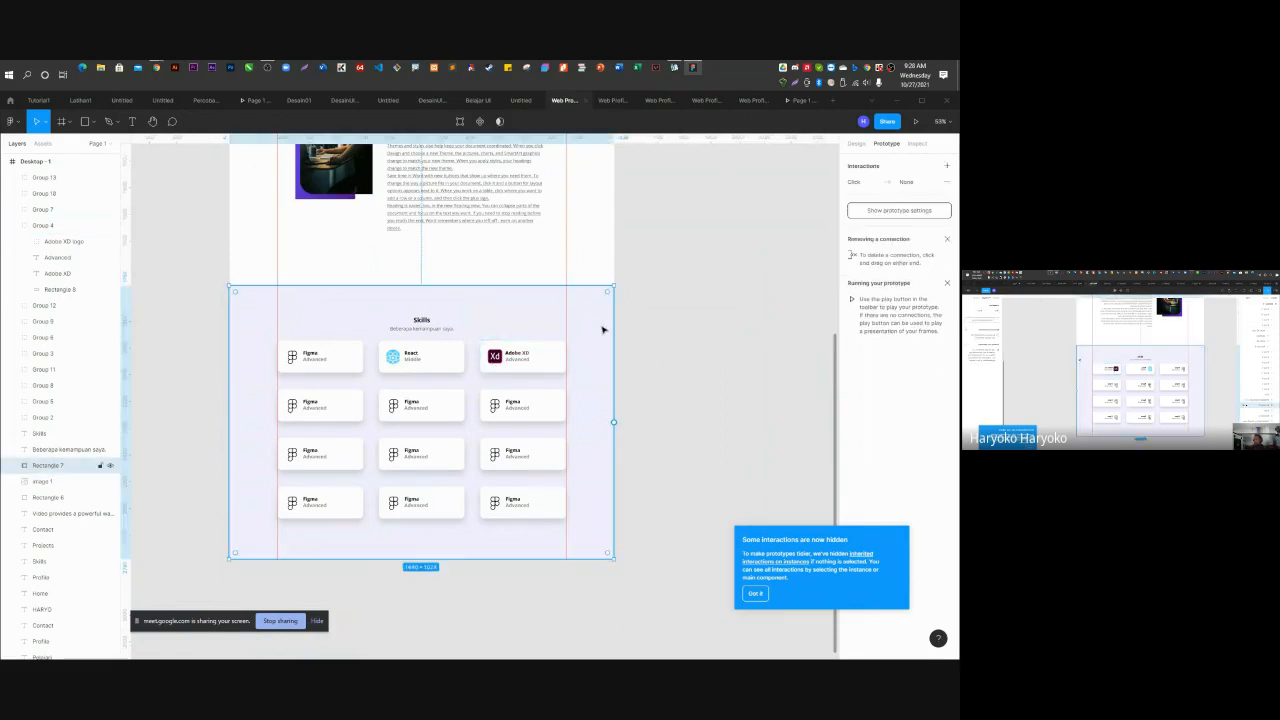
Nudge the Skills background rectangle one pixel to X -1.
click(857, 144)
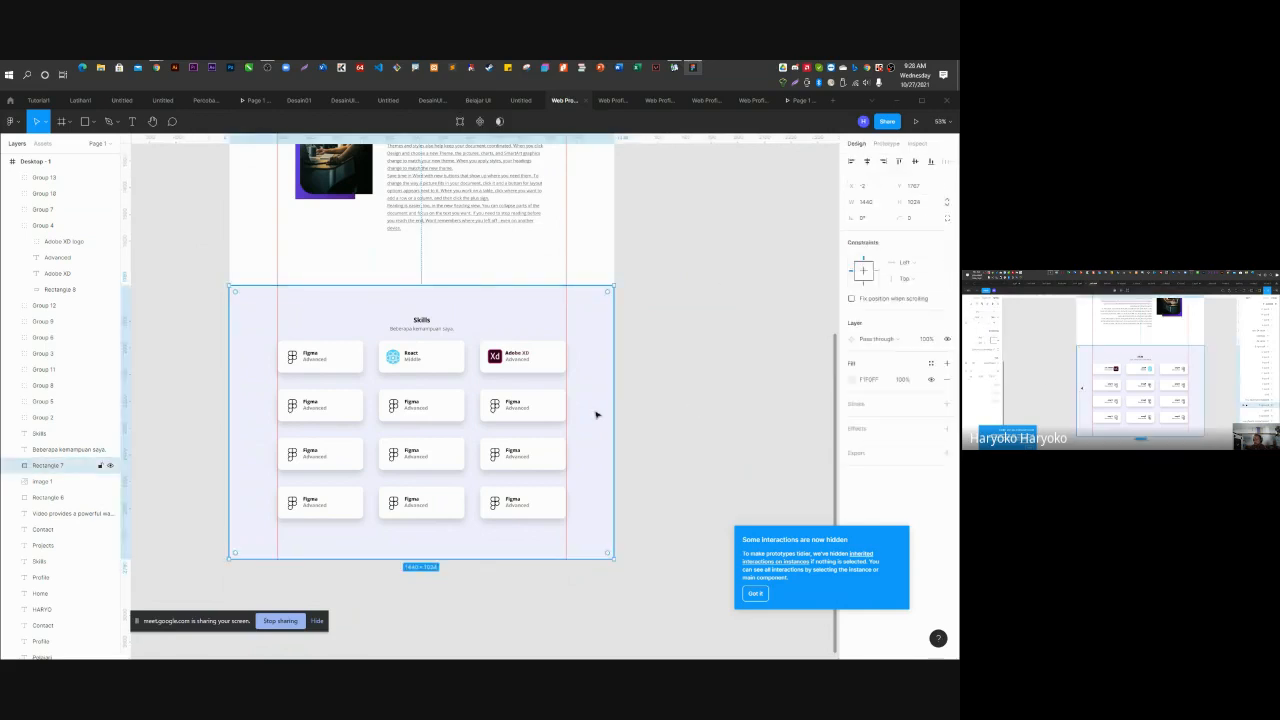
key(Right)
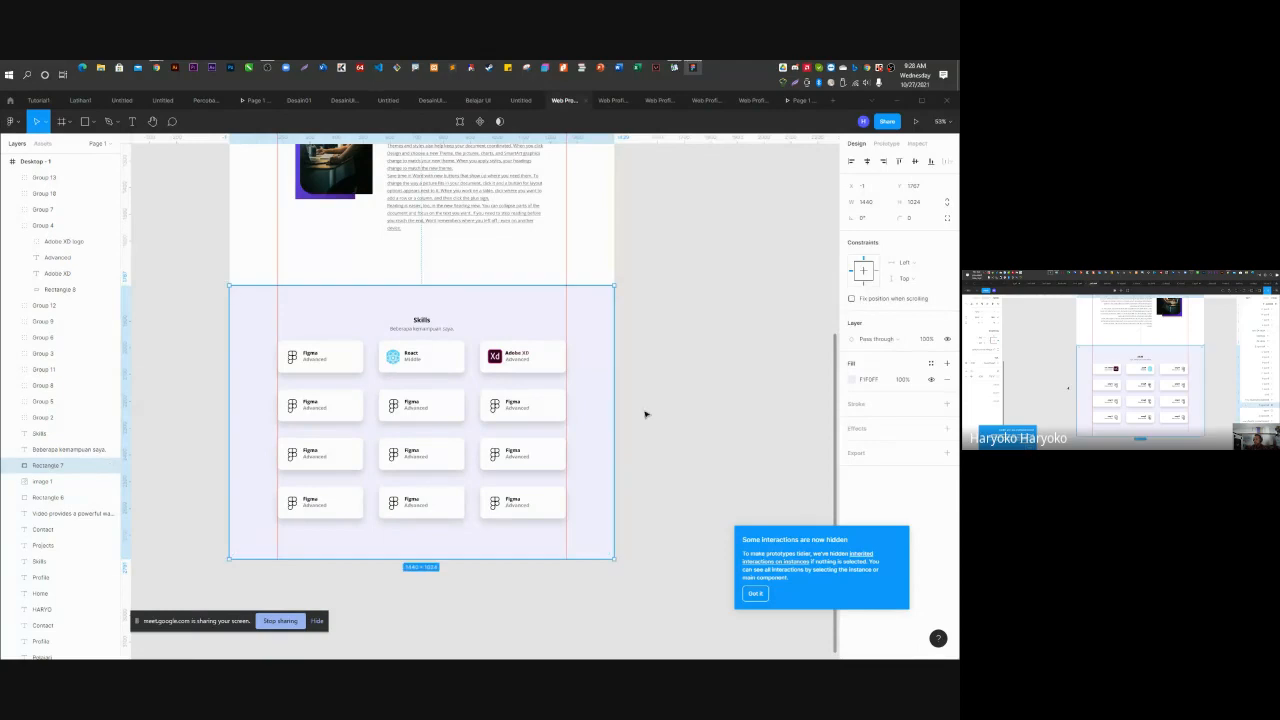
click(645, 413)
Stretch the Desktop - 1 frame to 1440 × 4554, adding empty space below Skills.
scroll(450, 392, down, 1)
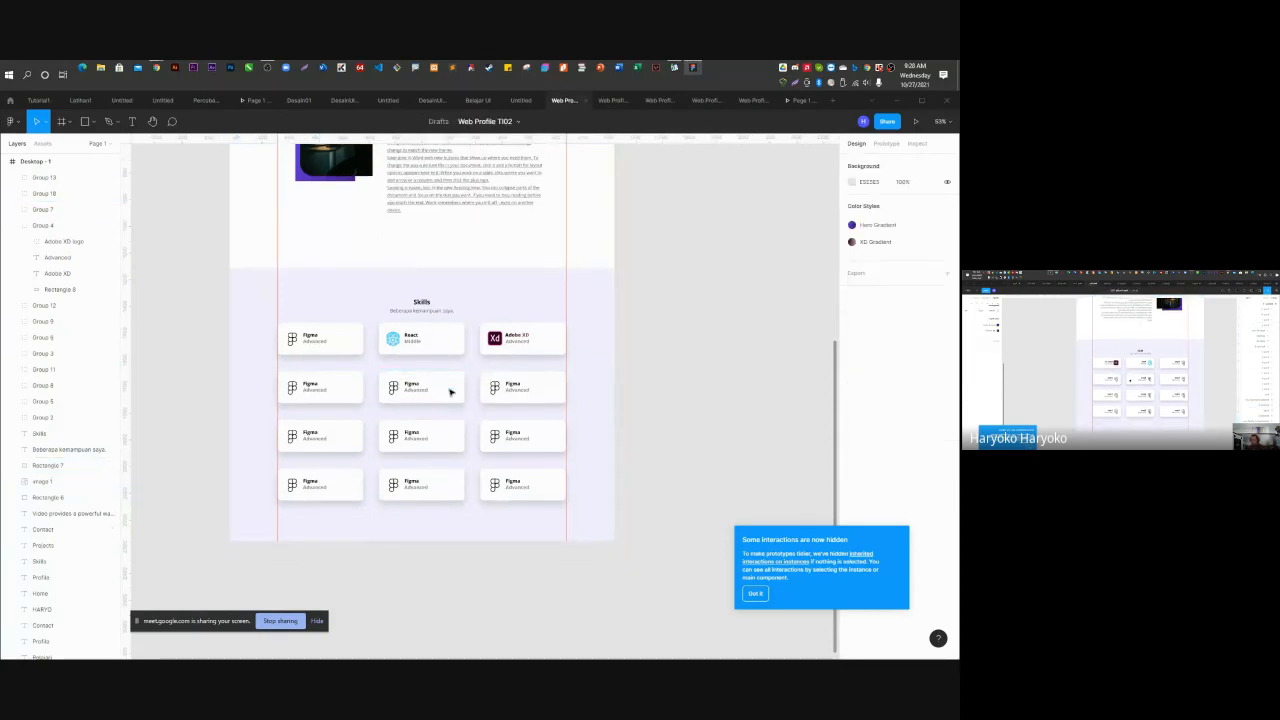
ctrl+scroll(450, 392, down, 5)
click(48, 162)
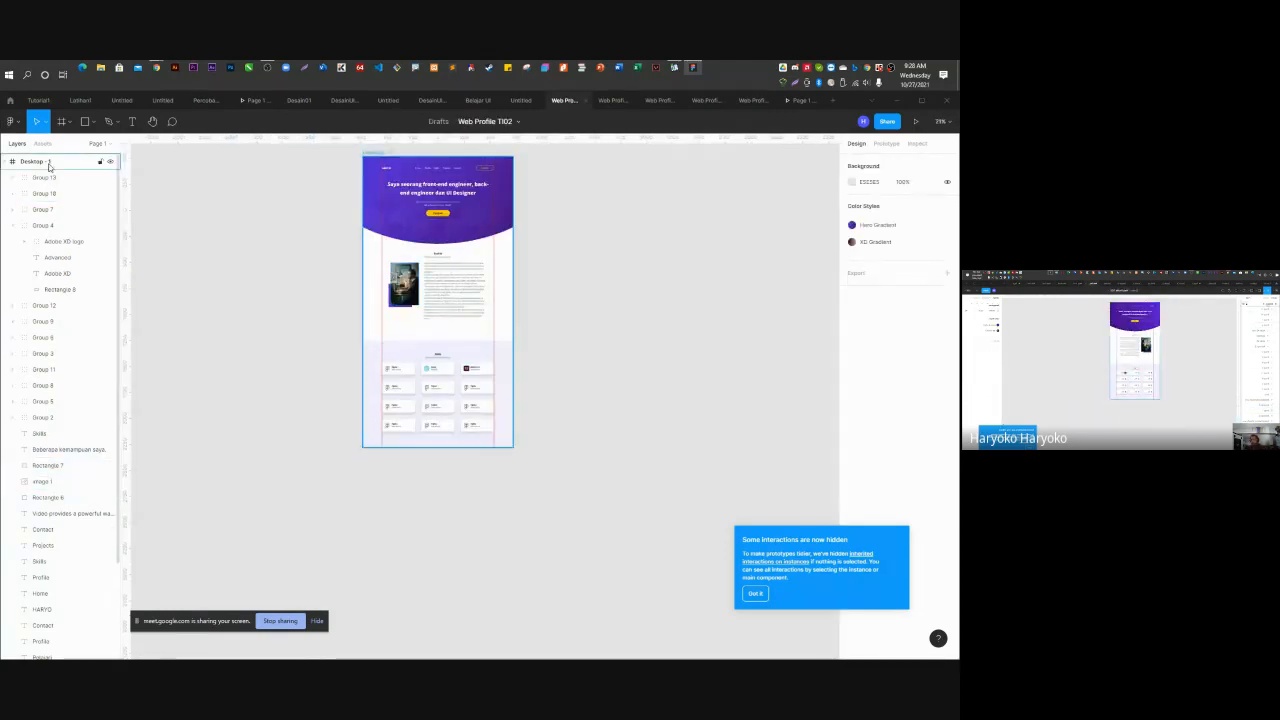
click(48, 163)
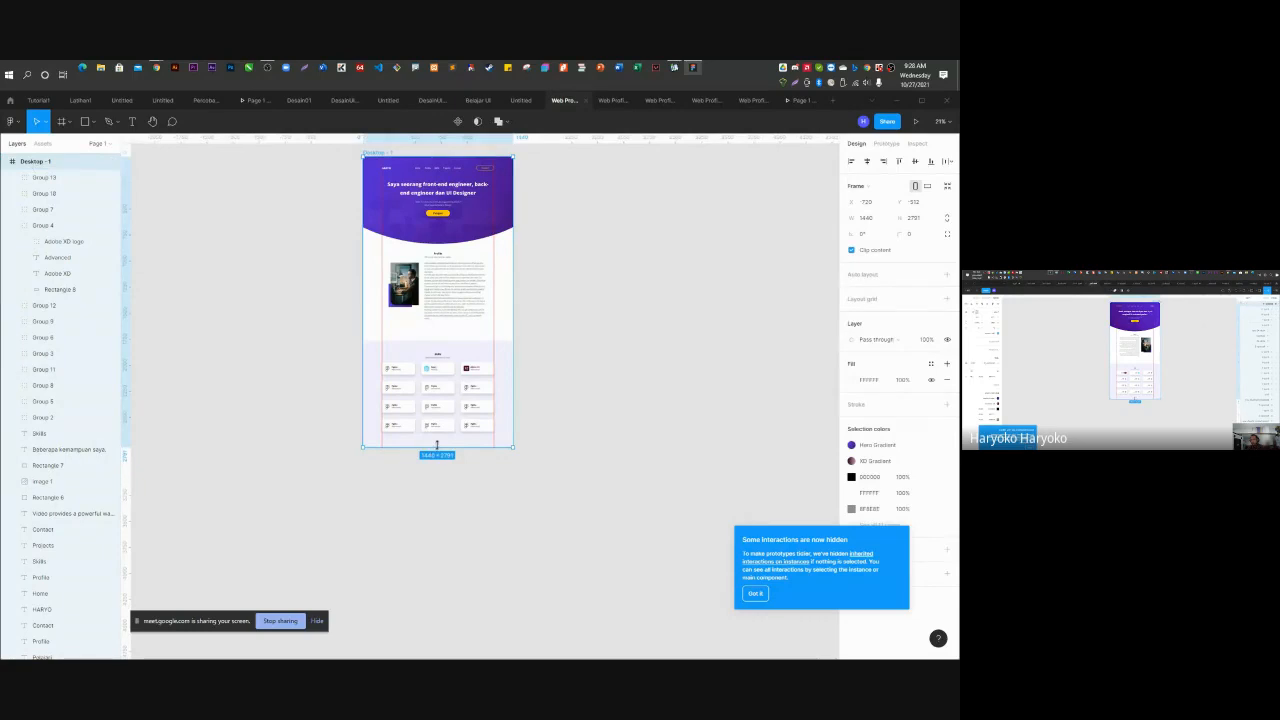
drag(440, 447, 438, 632)
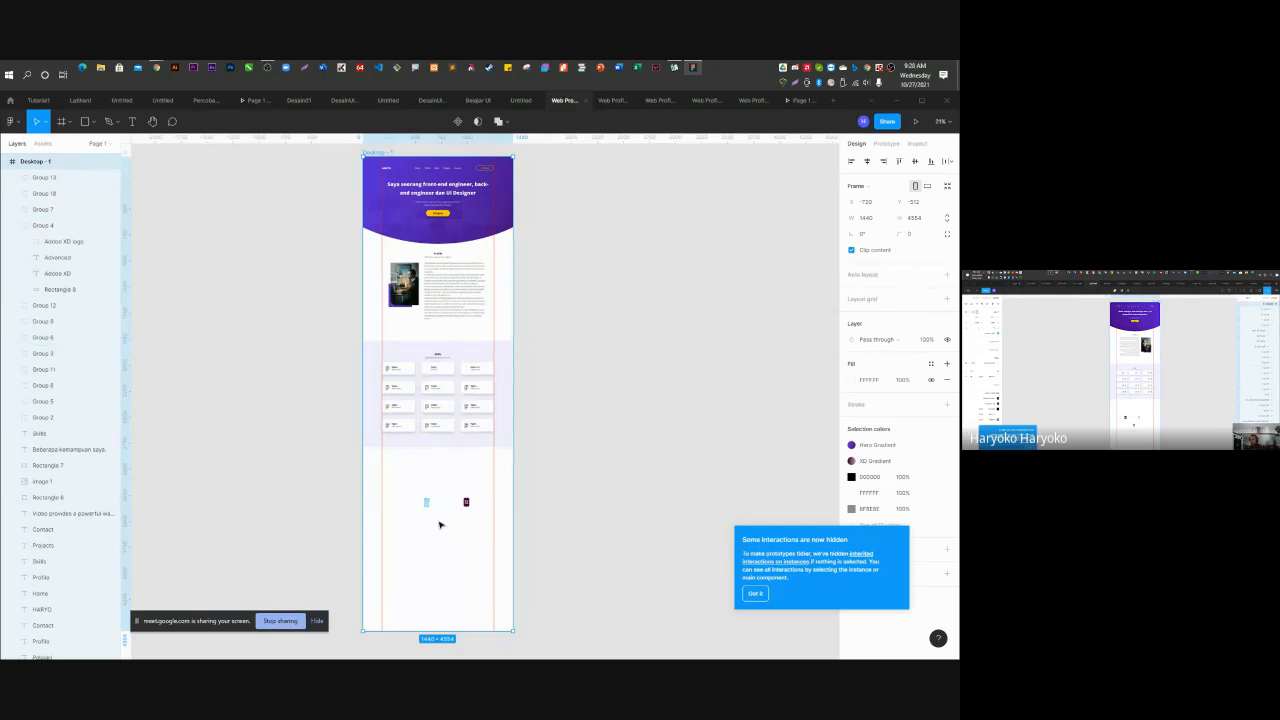
scroll(440, 522, down, 2)
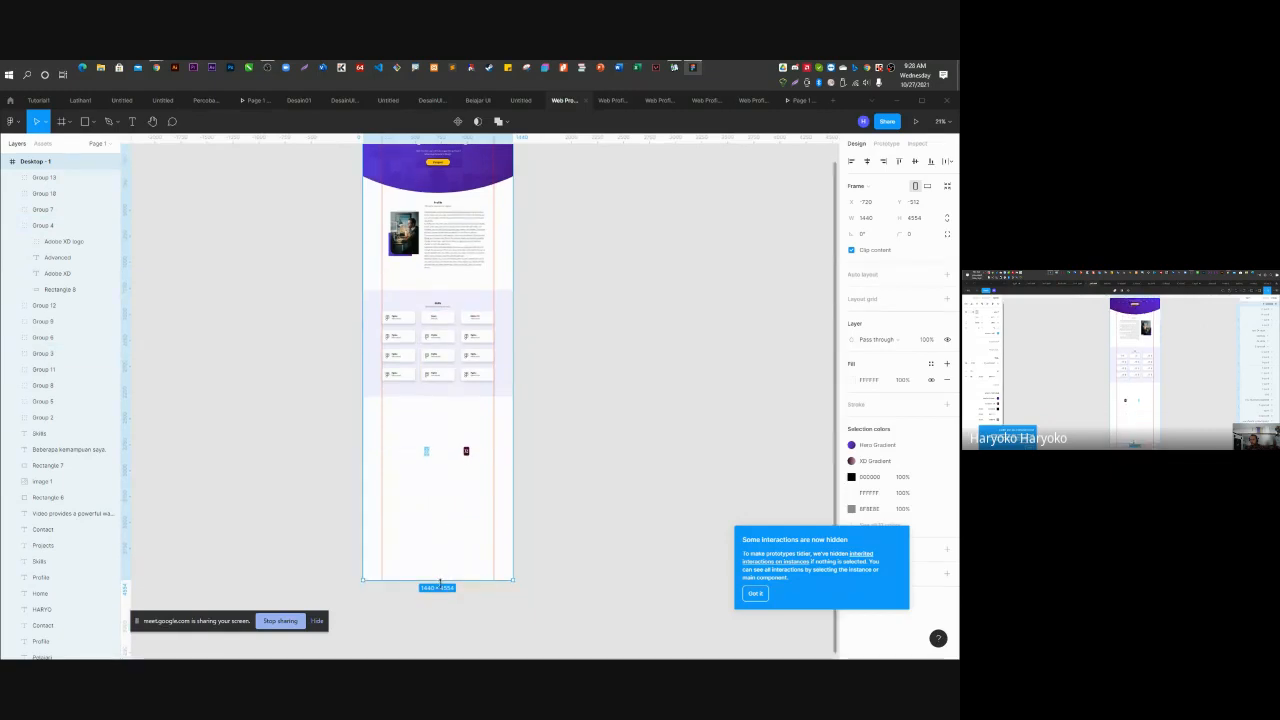
drag(440, 582, 440, 656)
click(555, 470)
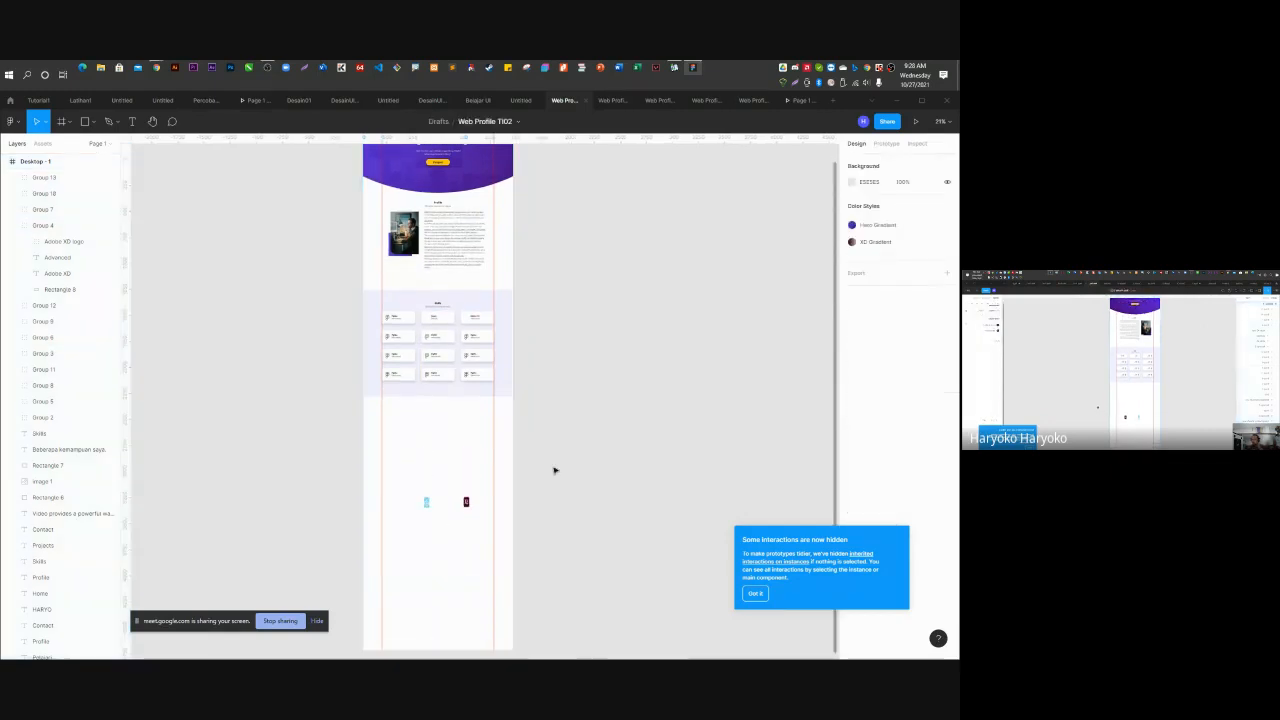
click(466, 502)
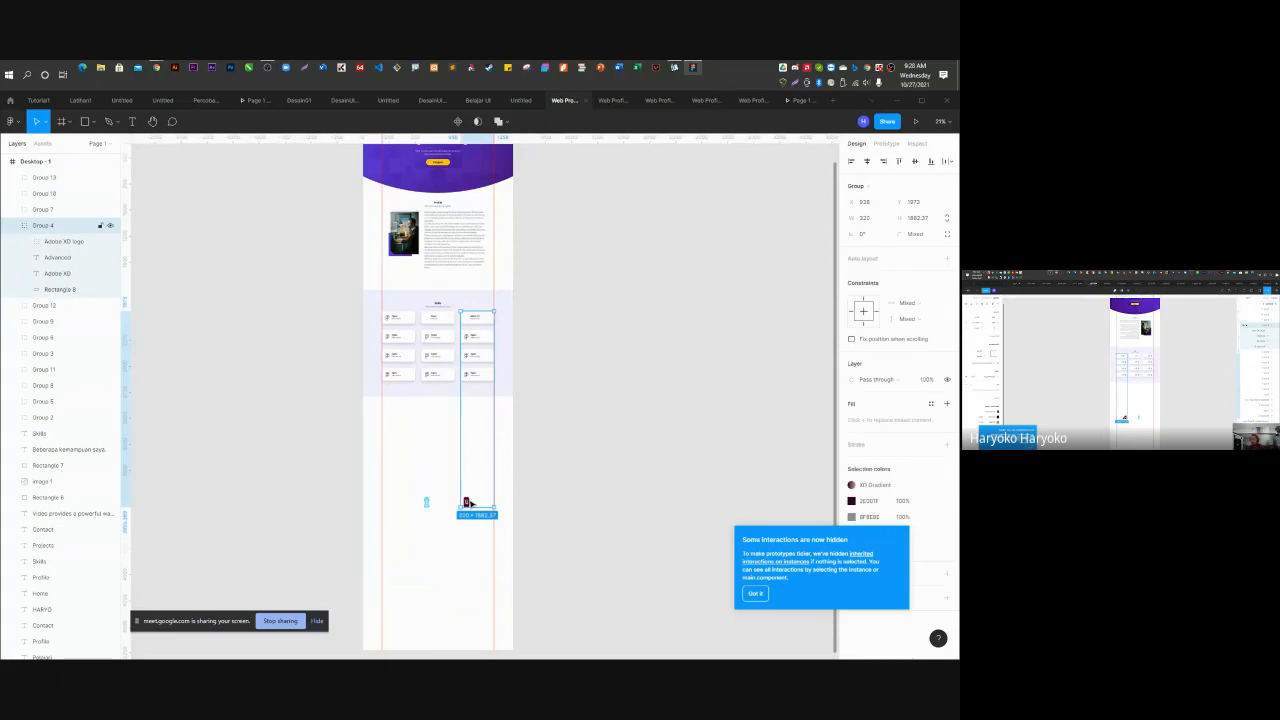
Move the Adobe XD logo out of its column group up into its skill card.
double_click(467, 502)
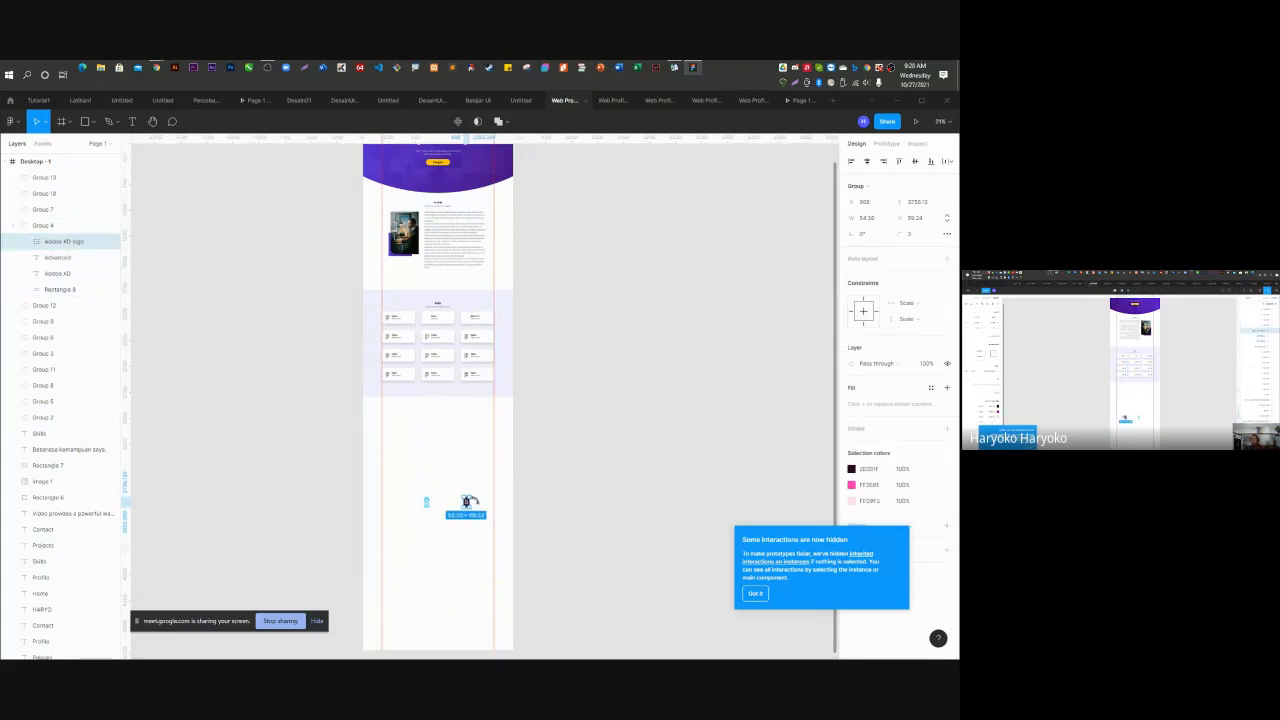
shift+click(426, 502)
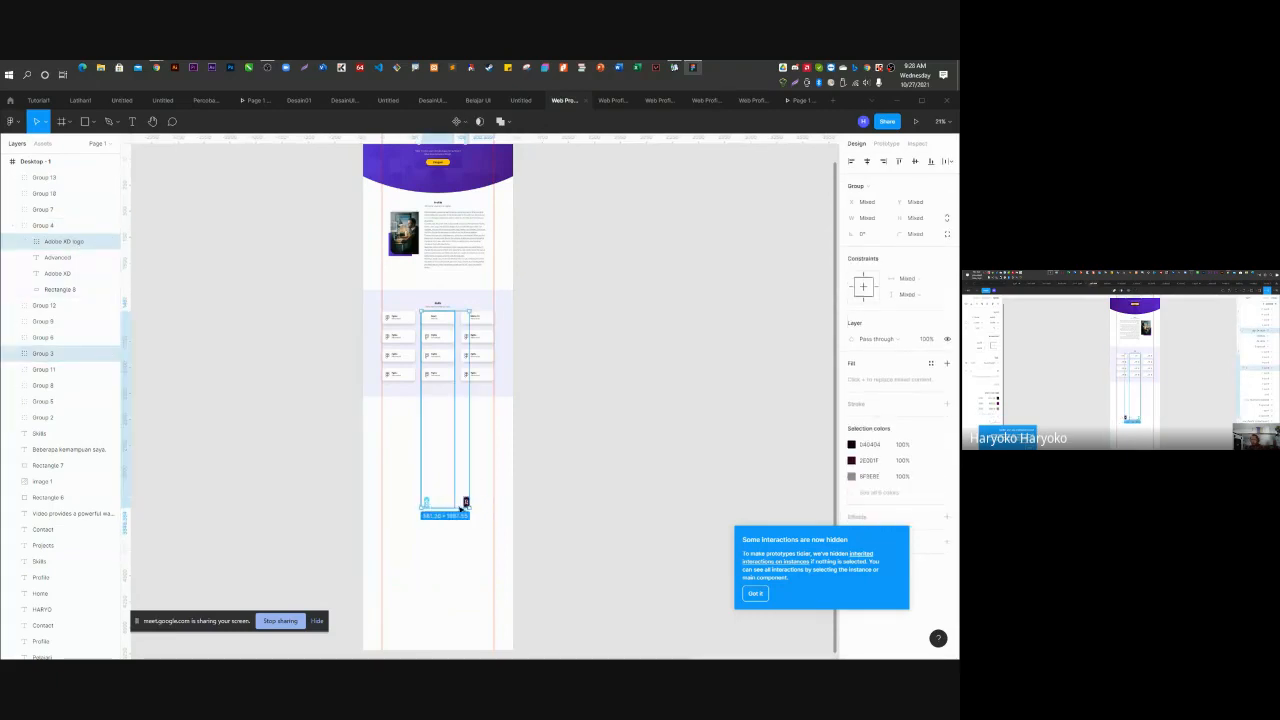
drag(466, 504, 463, 435)
key(ctrl+z)
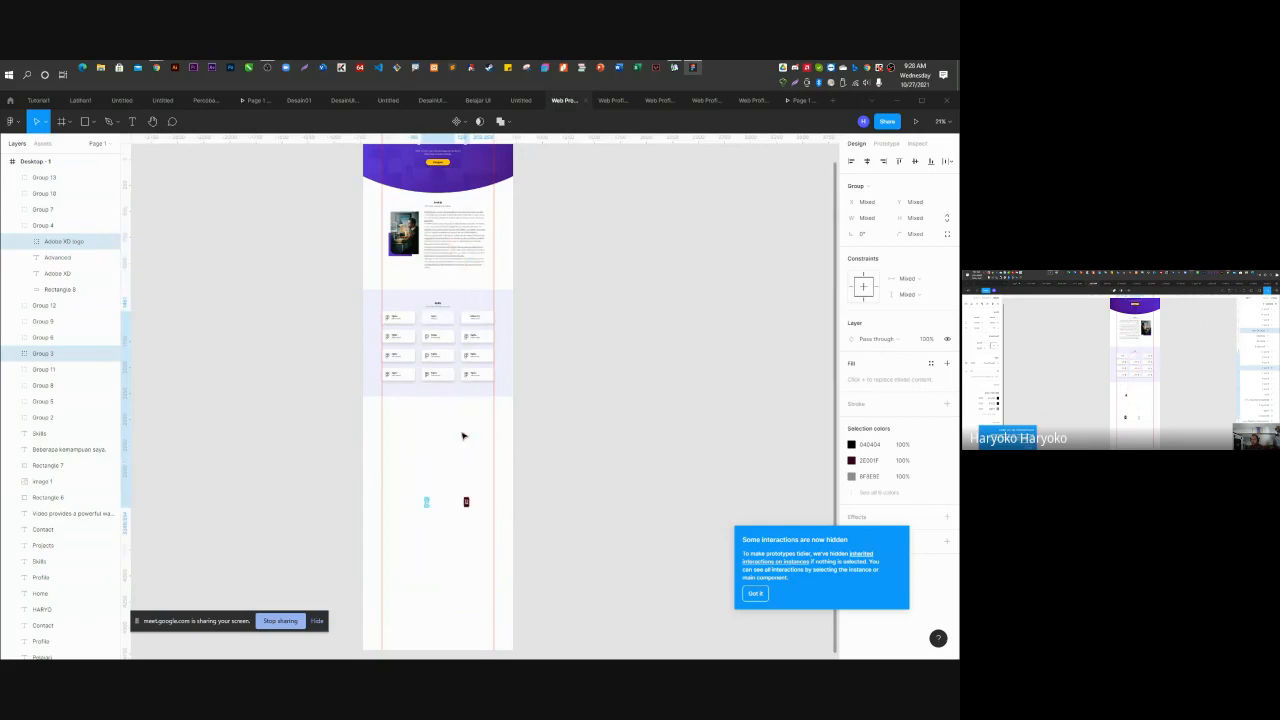
click(521, 406)
click(466, 502)
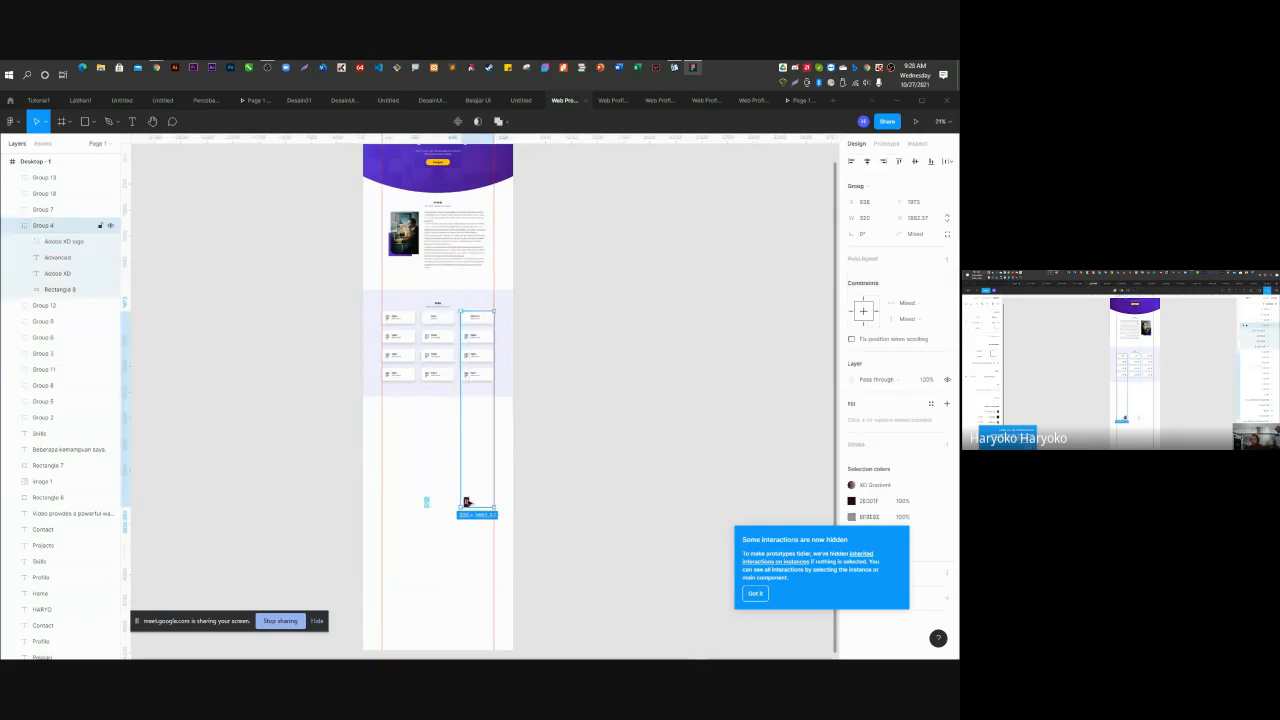
double_click(466, 502)
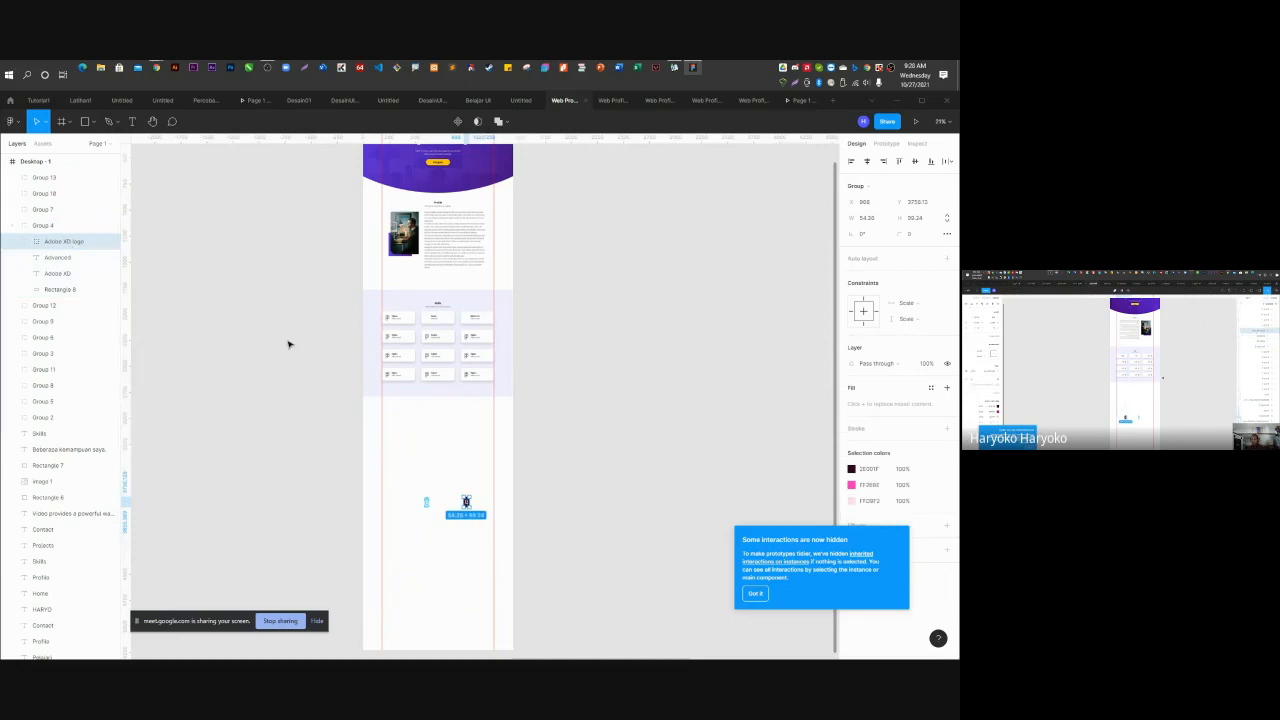
drag(466, 502, 476, 320)
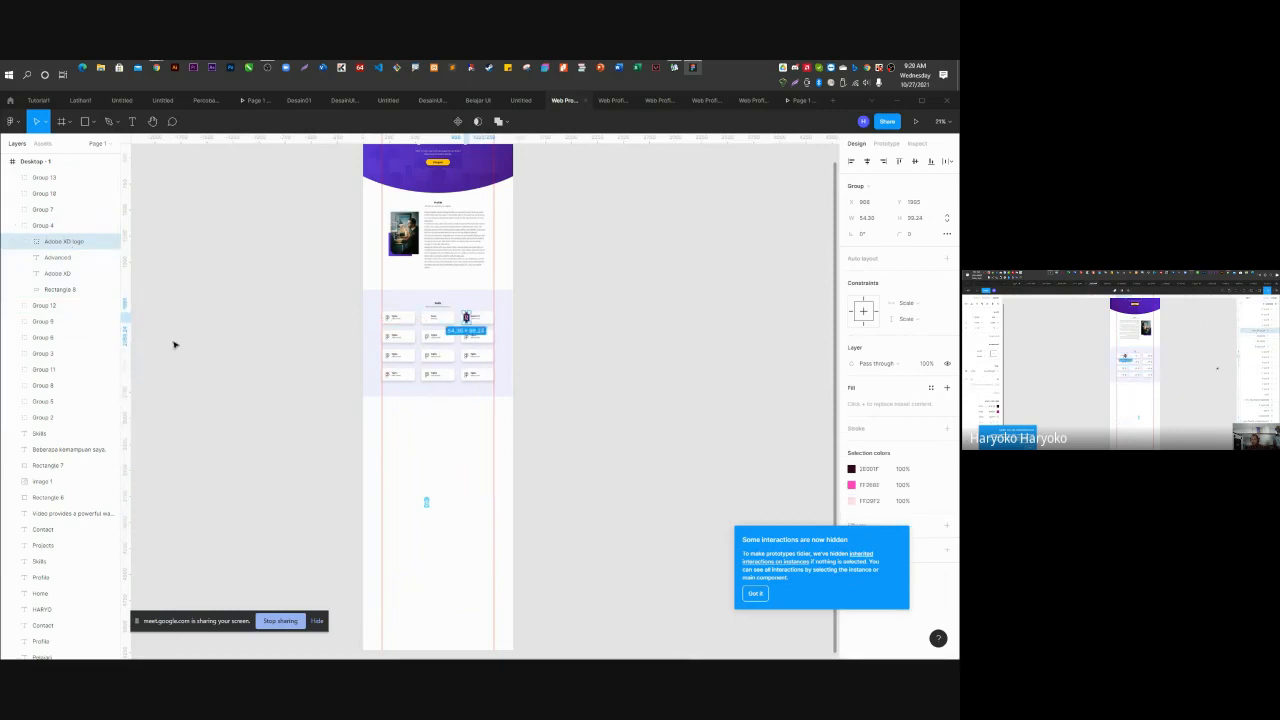
Move the React logo onto the React card and shrink it to fit.
click(428, 506)
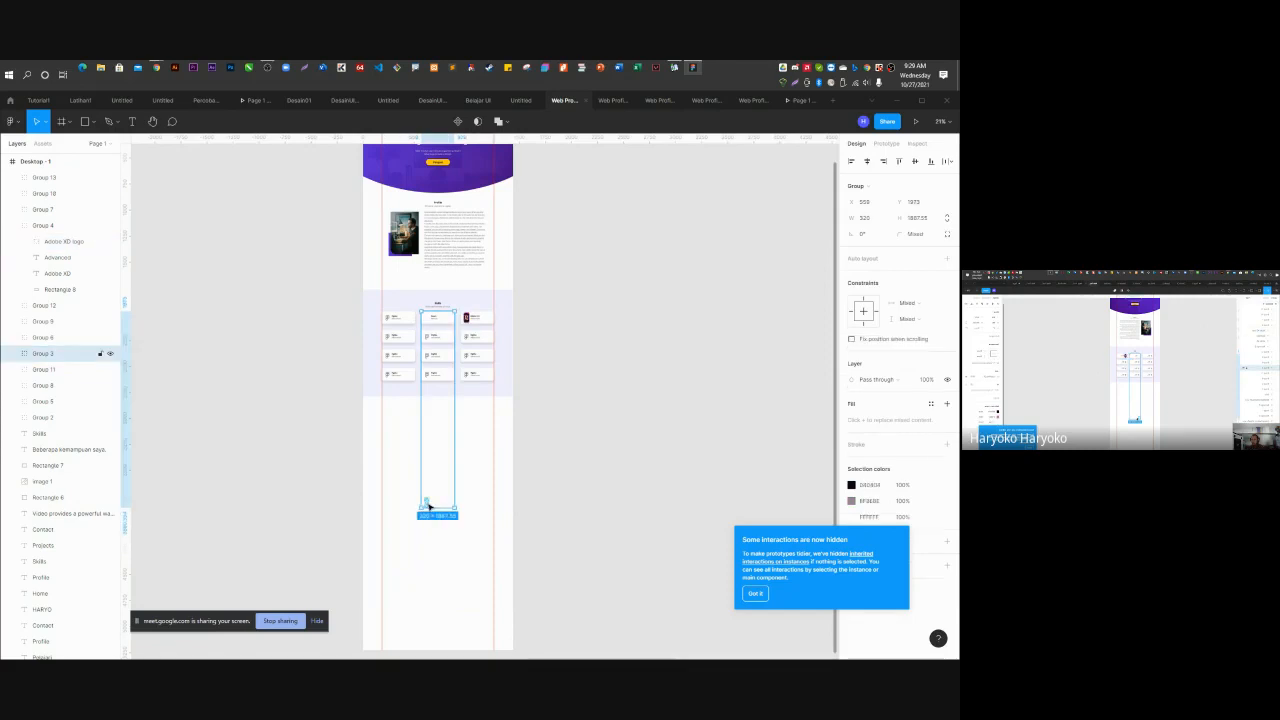
click(12, 353)
click(55, 369)
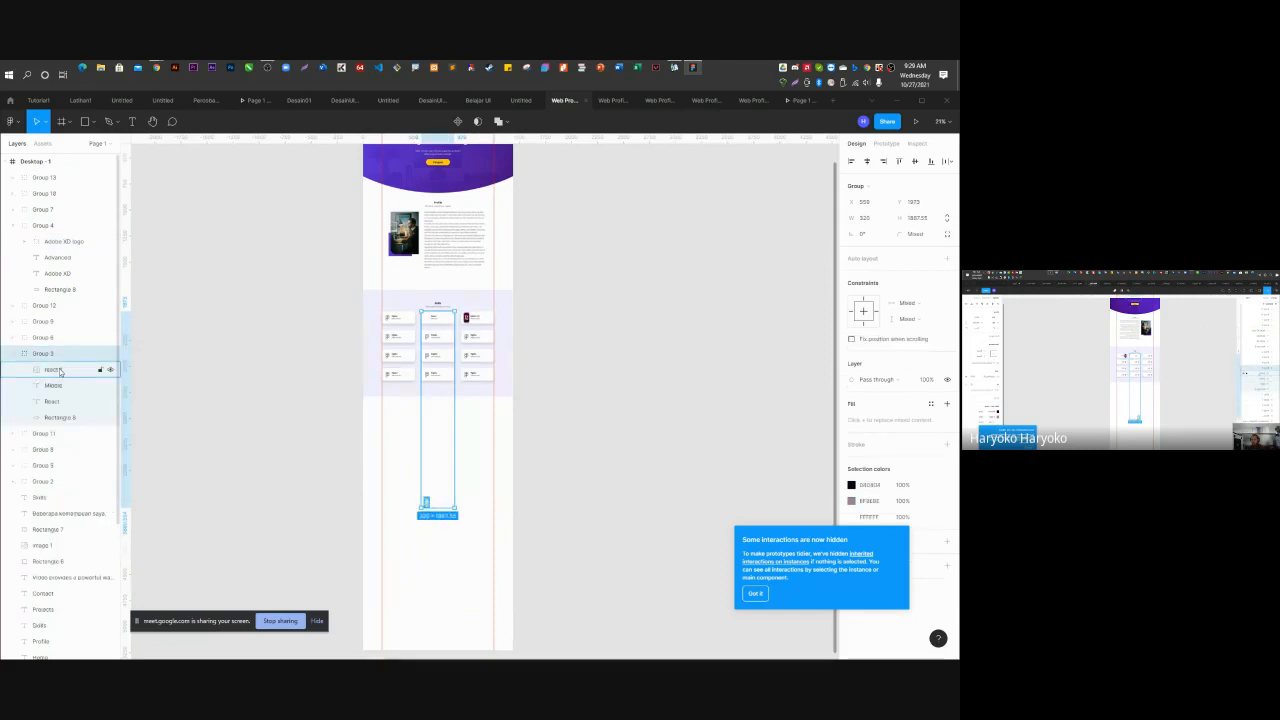
drag(427, 508, 440, 321)
scroll(444, 320, up, 5)
scroll(444, 320, up, 3)
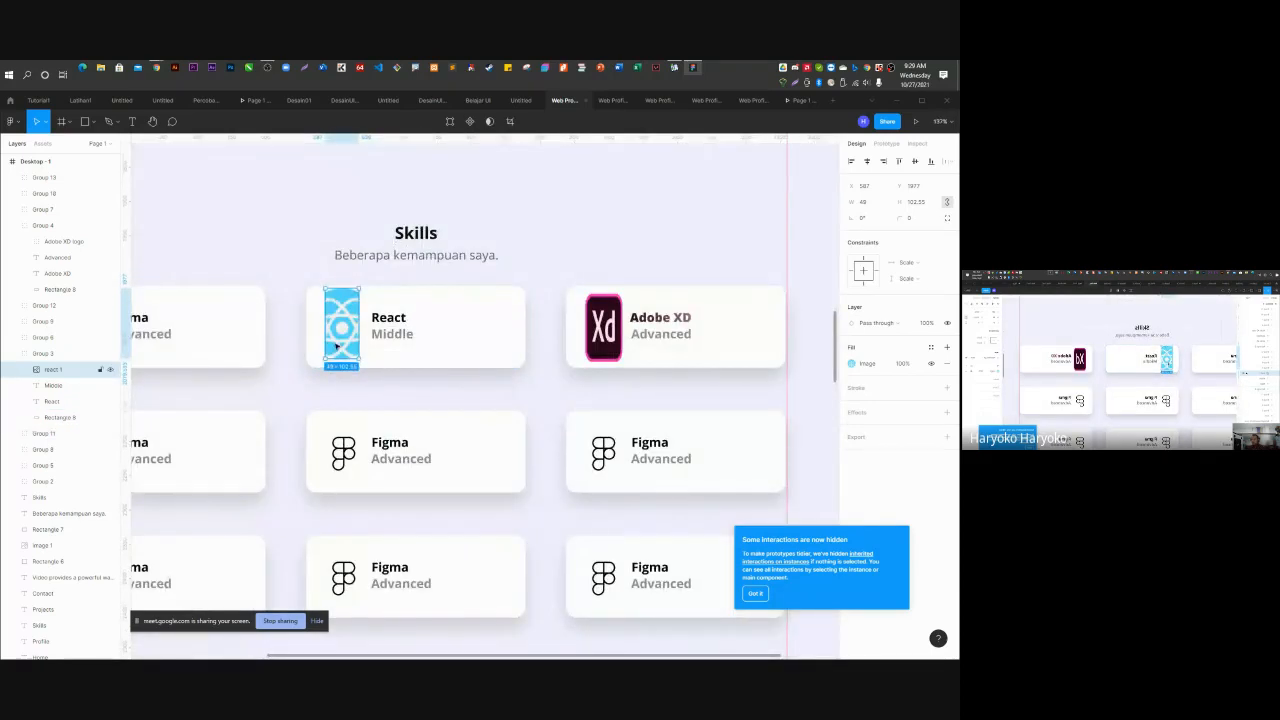
drag(341, 358, 342, 323)
Resize the Adobe XD logo to 54.30 × 57 and dismiss the hidden-interactions notice.
click(652, 330)
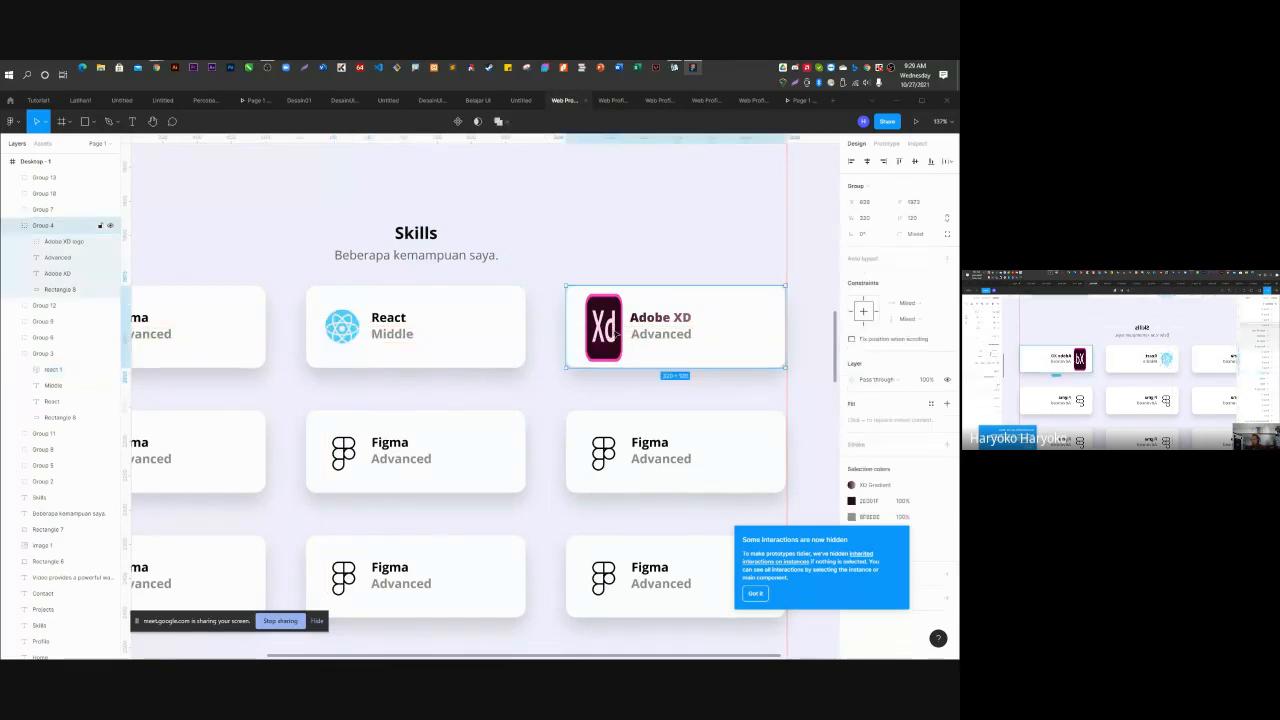
click(62, 241)
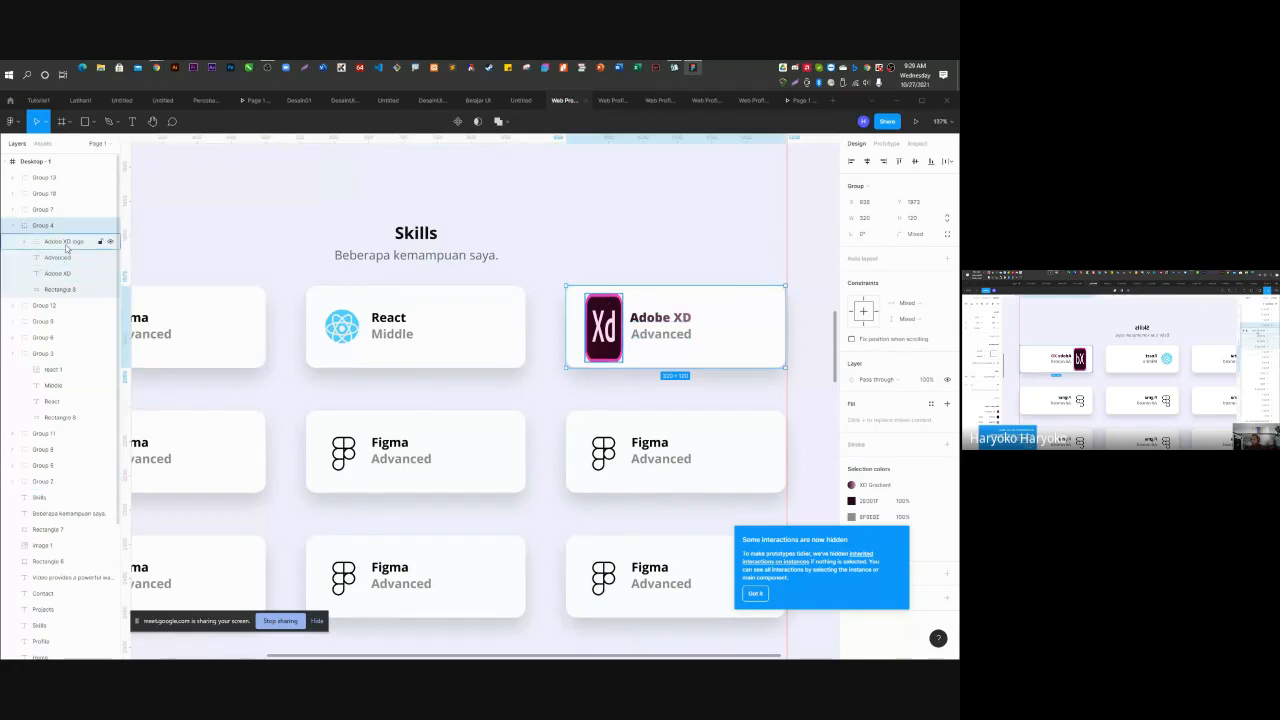
drag(599, 363, 606, 333)
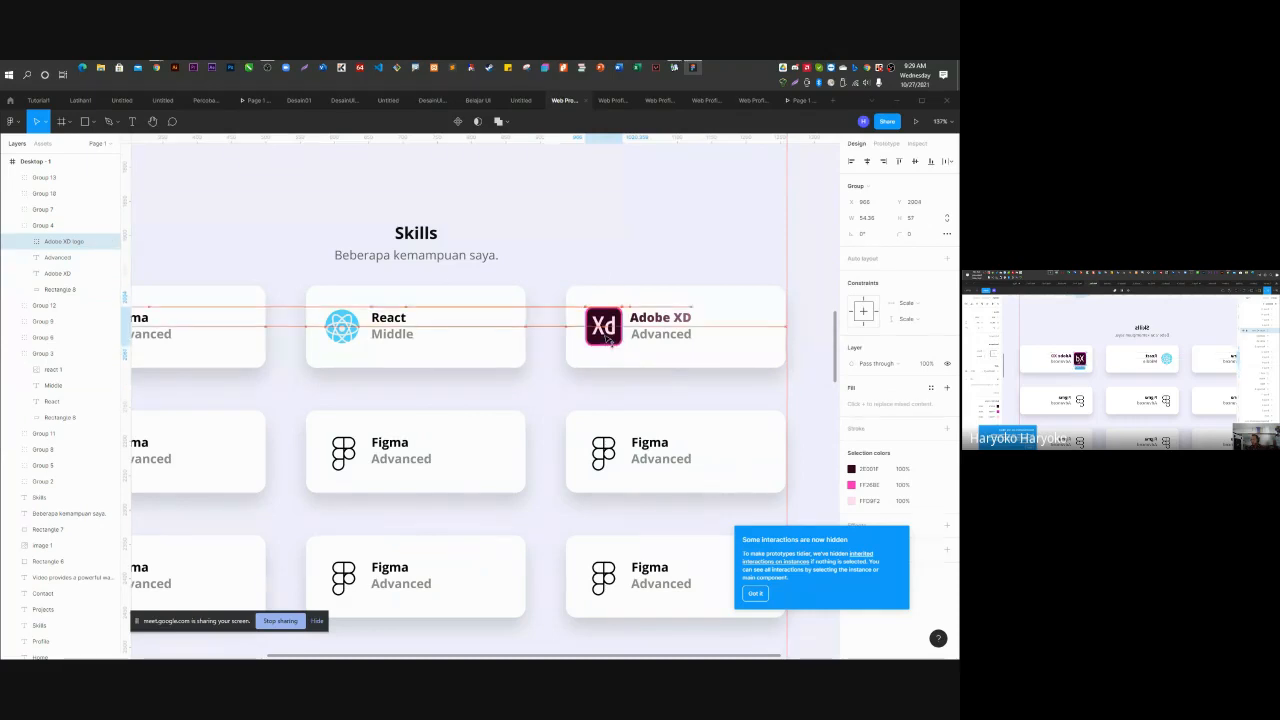
scroll(474, 299, down, 2)
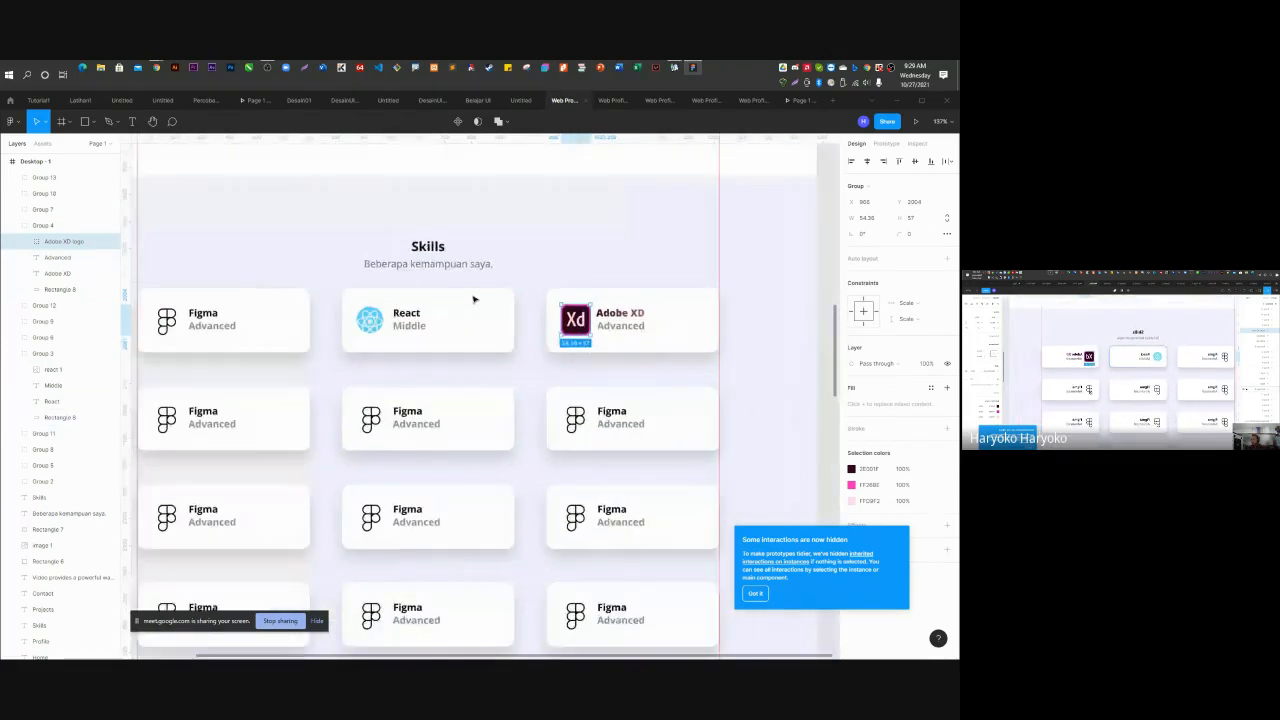
click(755, 593)
scroll(408, 413, down, 5)
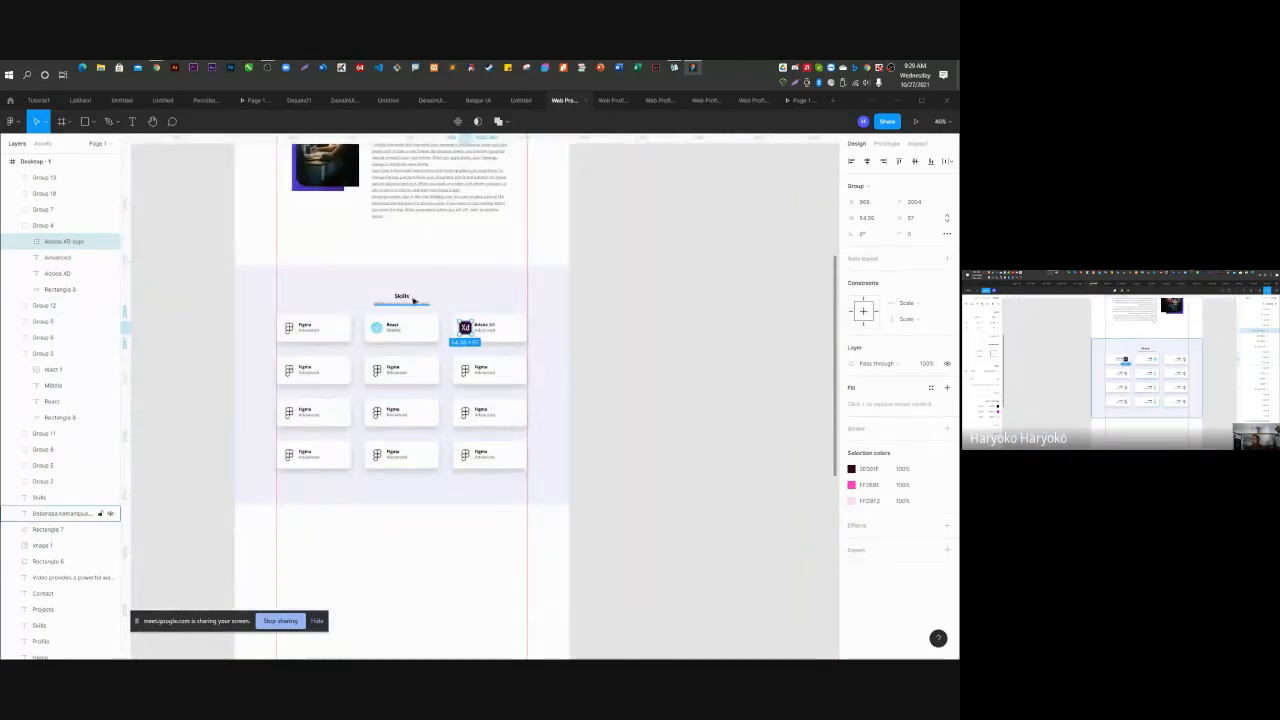
Duplicate the Skills heading and subtitle below the skill card grid.
click(408, 299)
shift+click(424, 306)
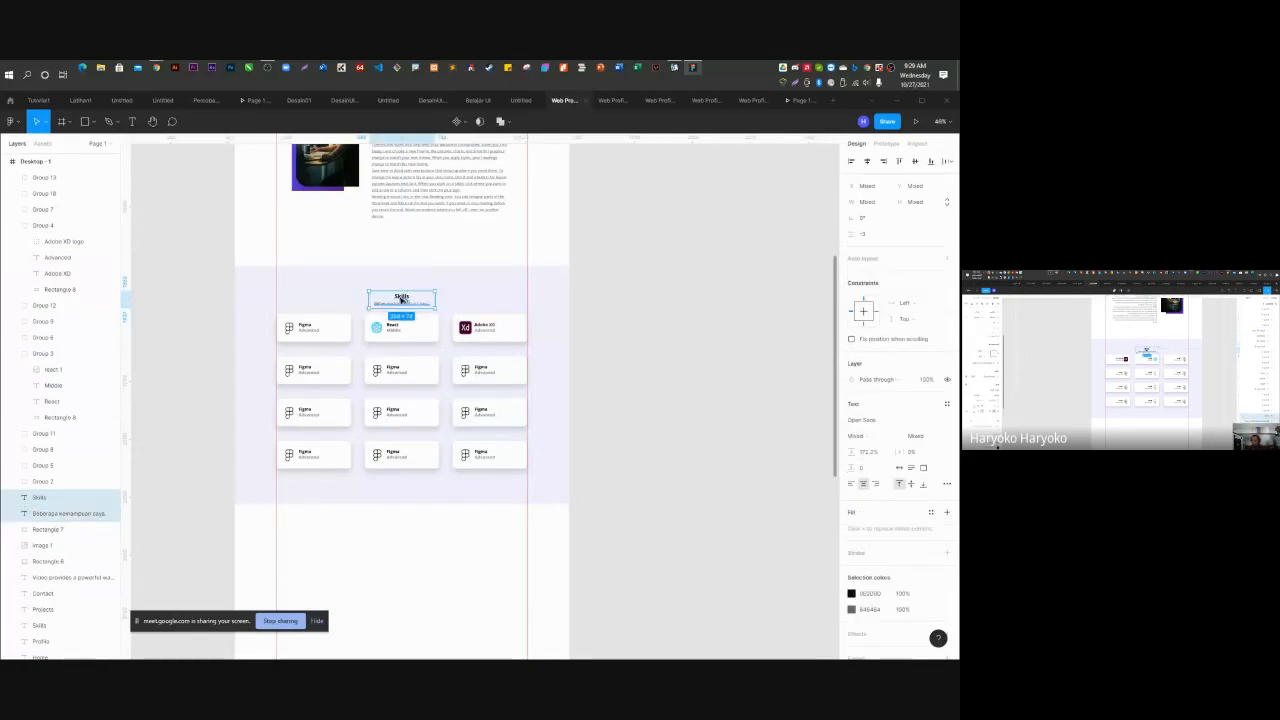
drag(401, 299, 401, 526)
click(674, 503)
scroll(617, 274, down, 3)
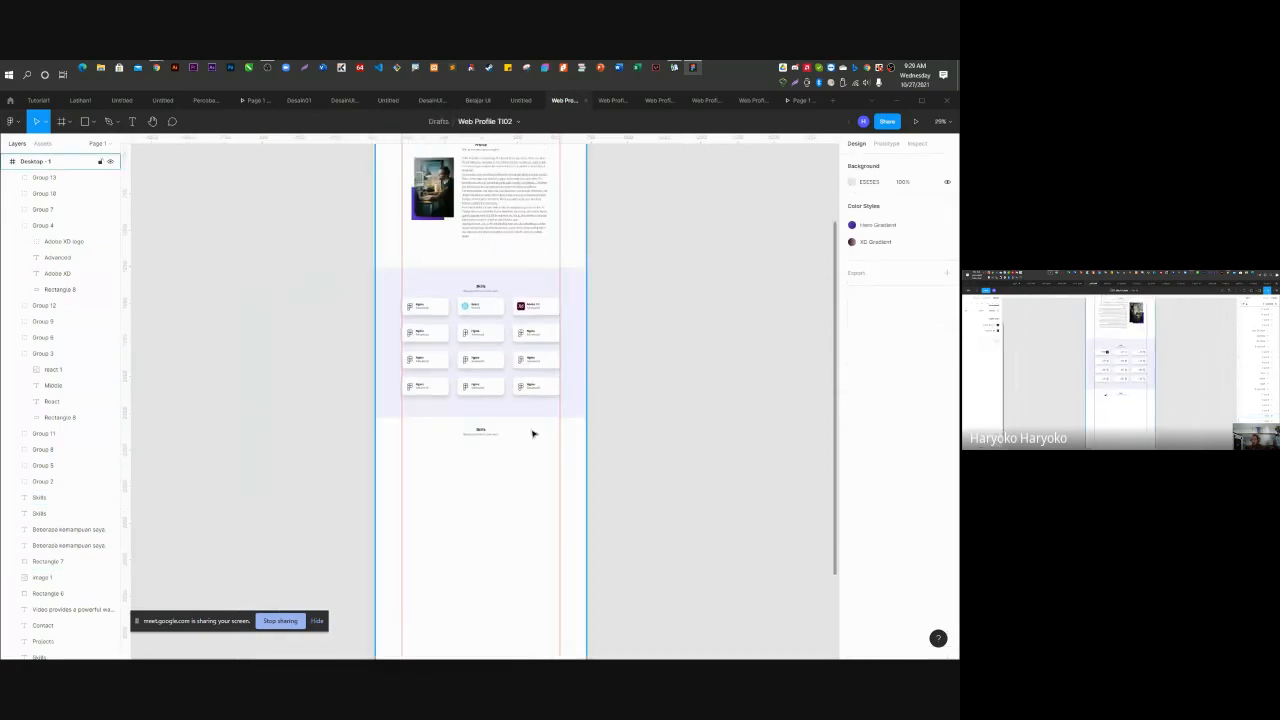
scroll(533, 433, up, 3)
Change the copies to 'Projects' and 'Beberapa project yang pernah saya buat.'.
double_click(482, 397)
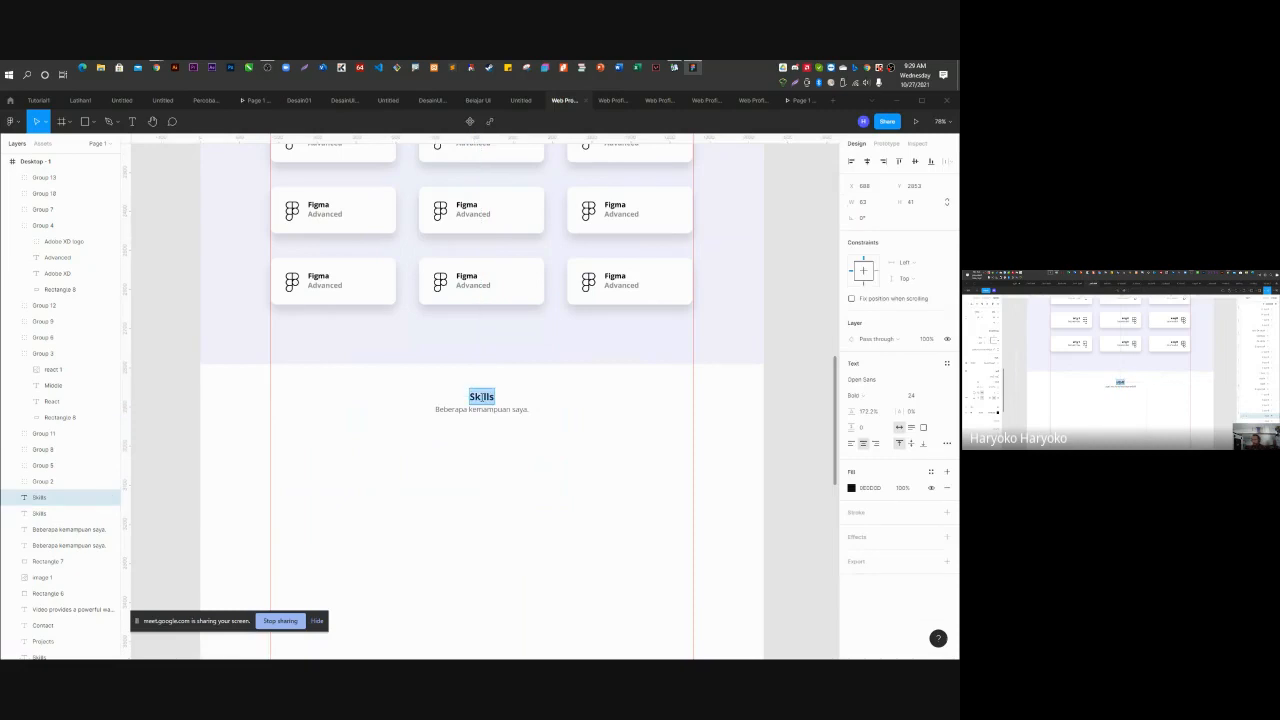
text(Proj)
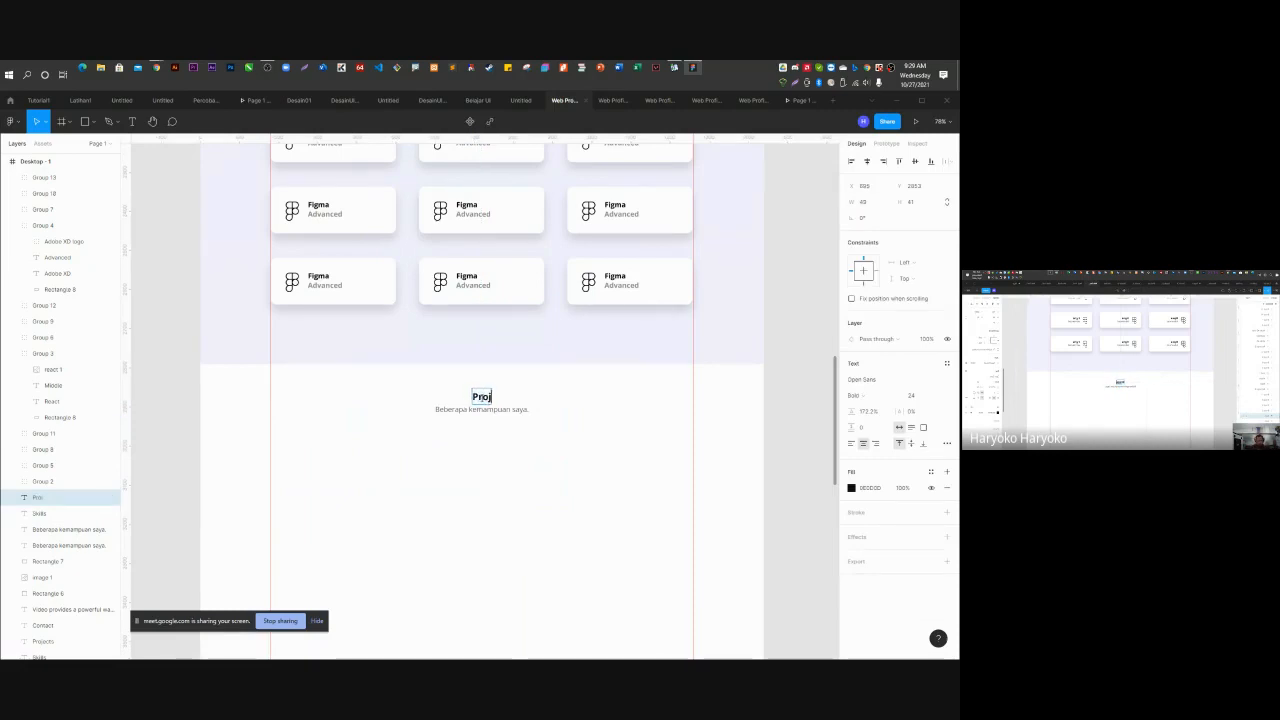
text(ects)
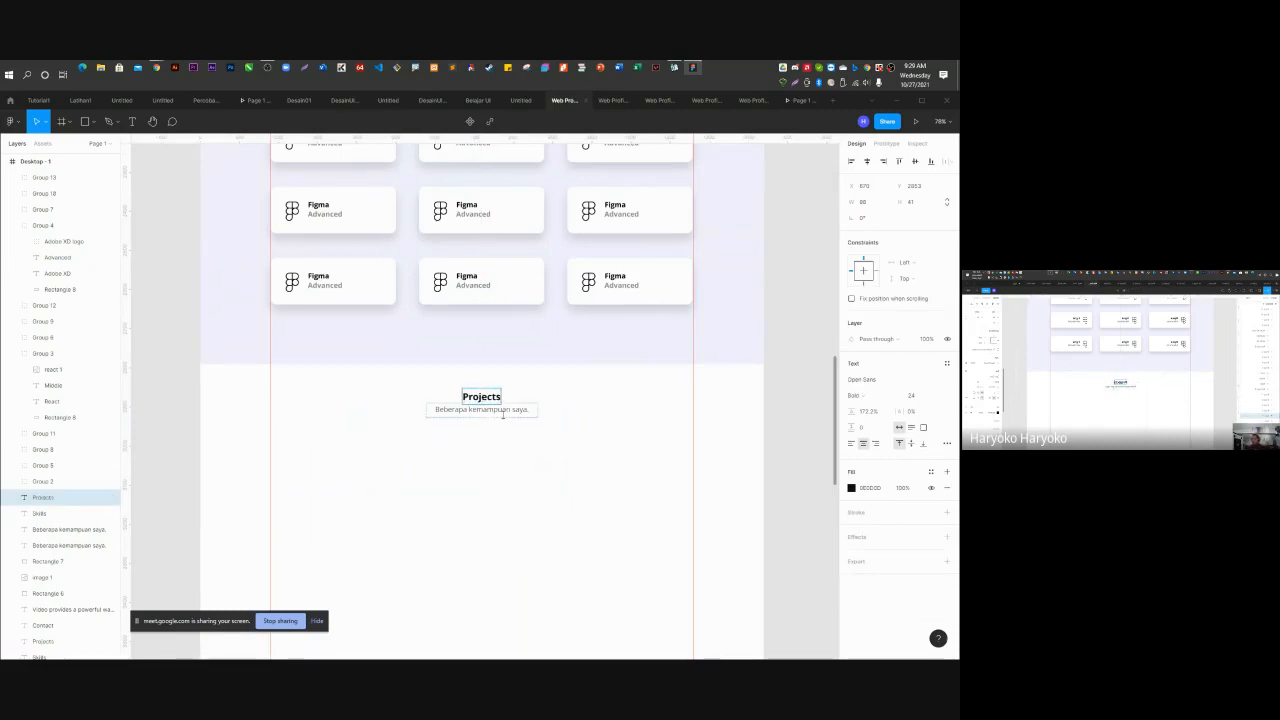
click(510, 410)
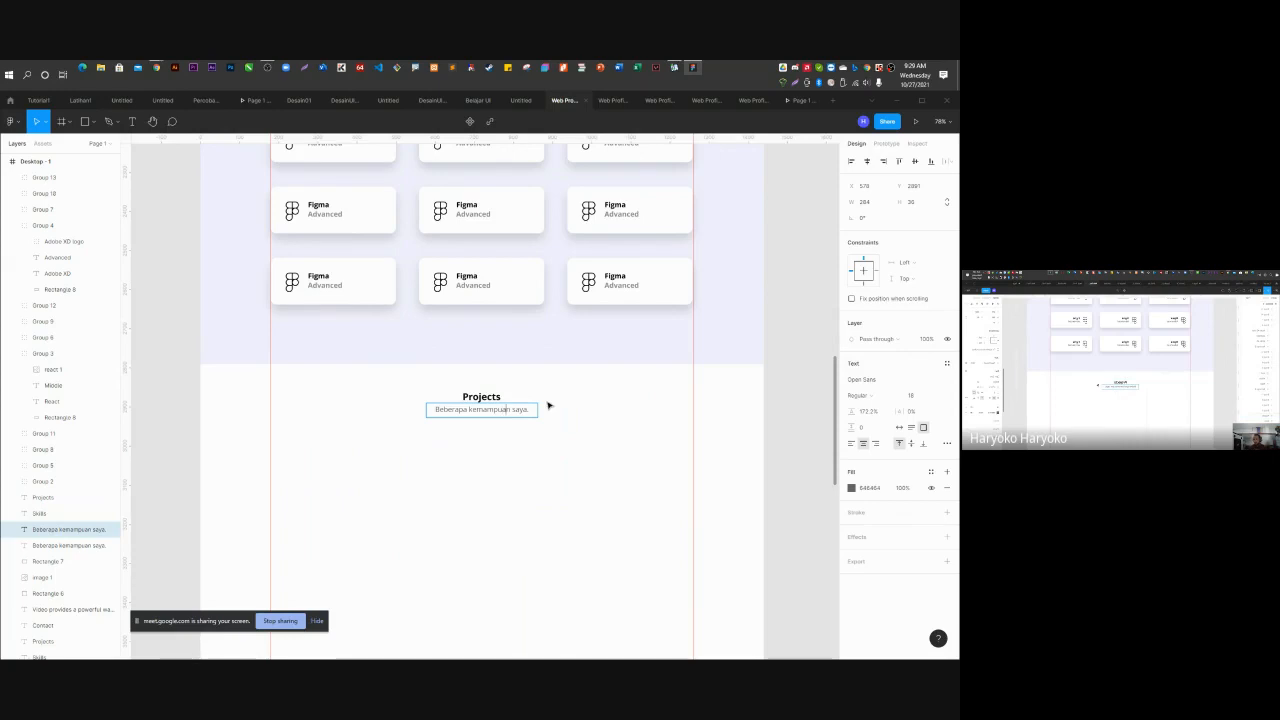
key(ctrl+shift+Left)
key(ctrl+shift+Left)
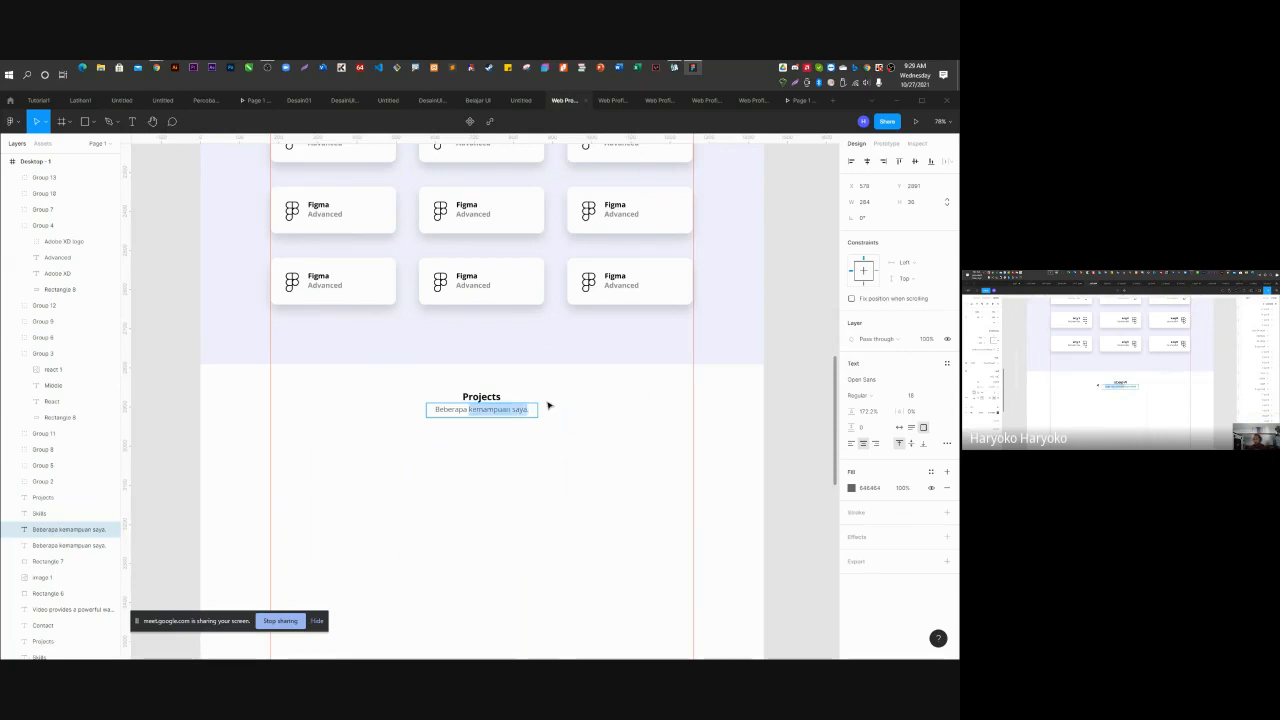
text(pro)
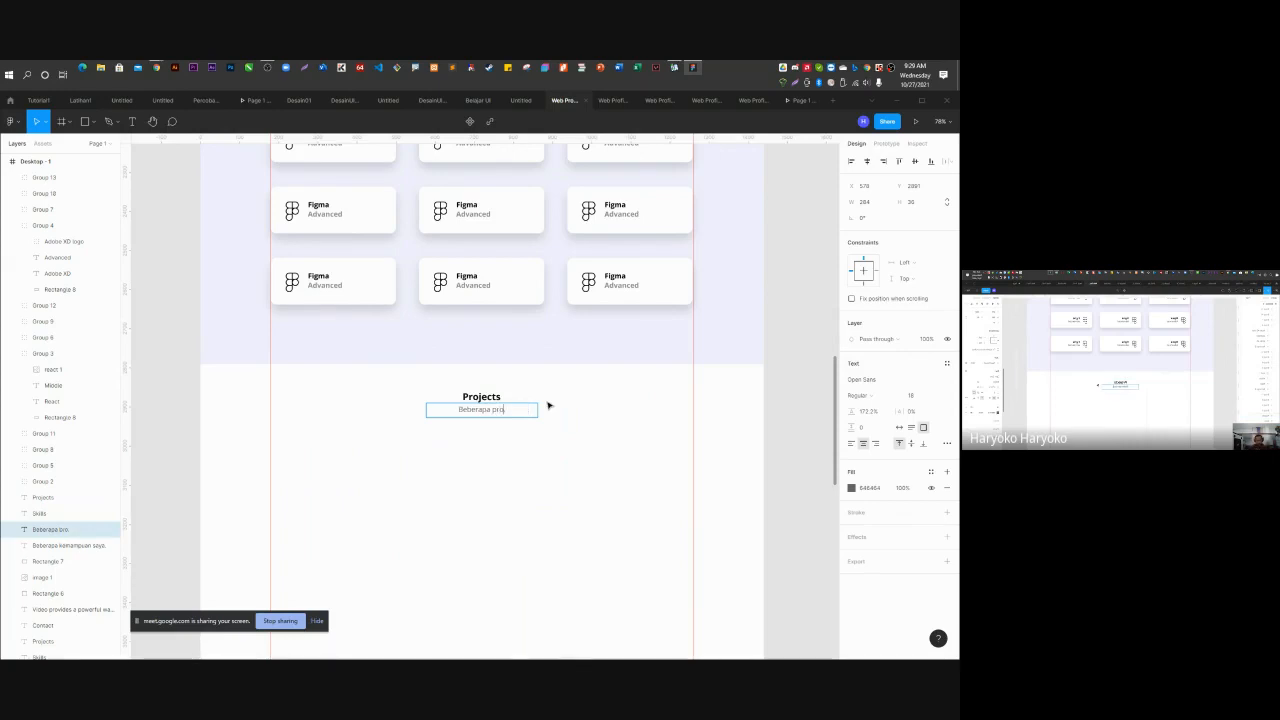
text(ject.)
key(BackSpace)
text(yang pern)
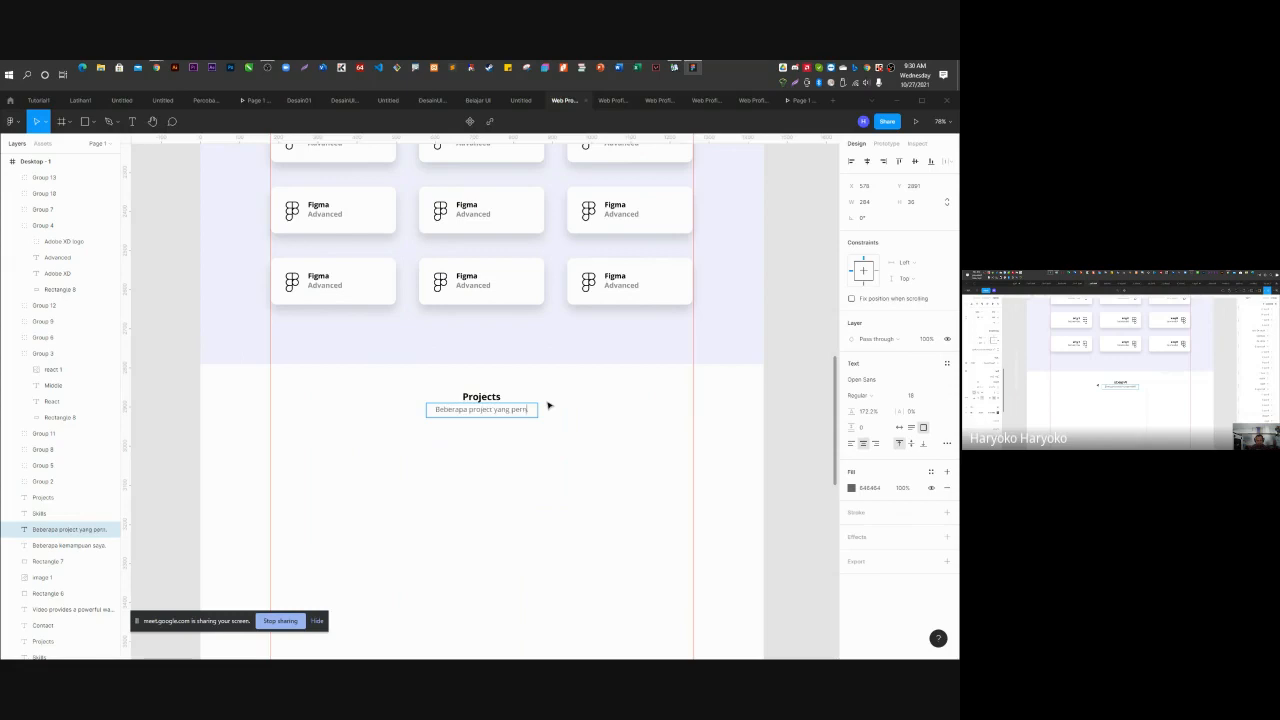
text(ah saya buat.)
key(Escape)
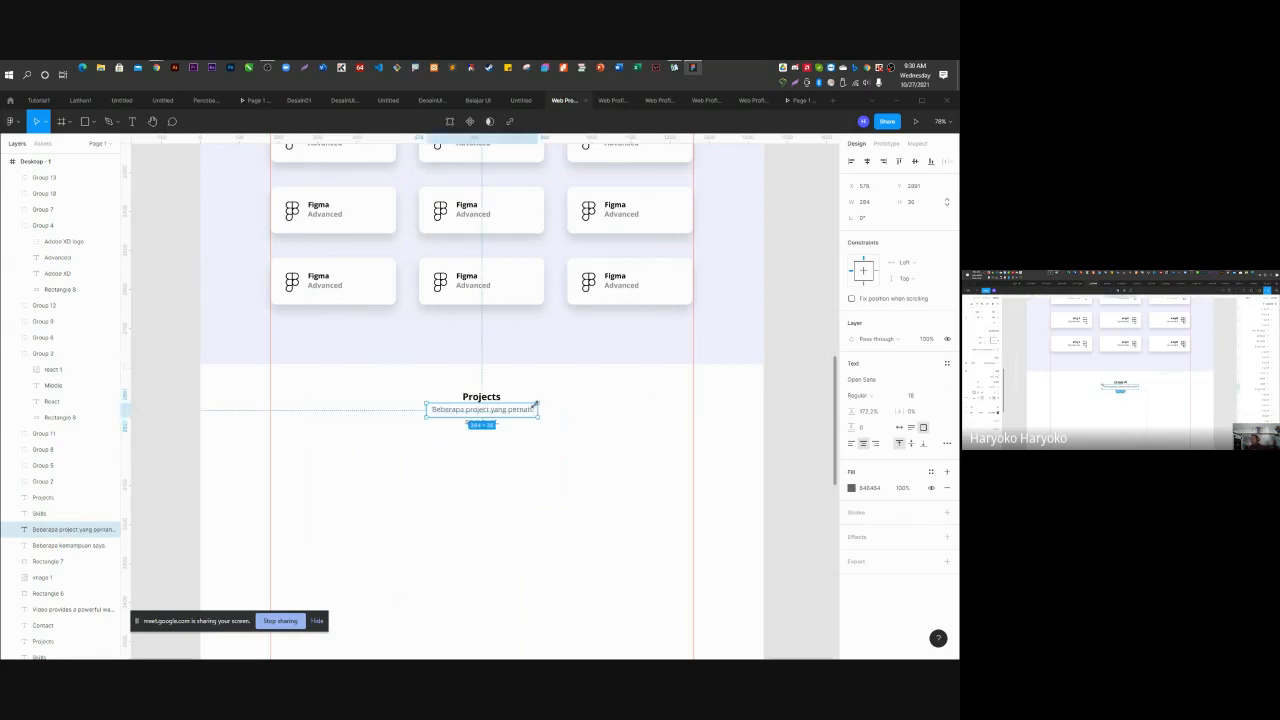
Widen the subtitle box to a single line and centre it horizontally.
drag(536, 409, 569, 414)
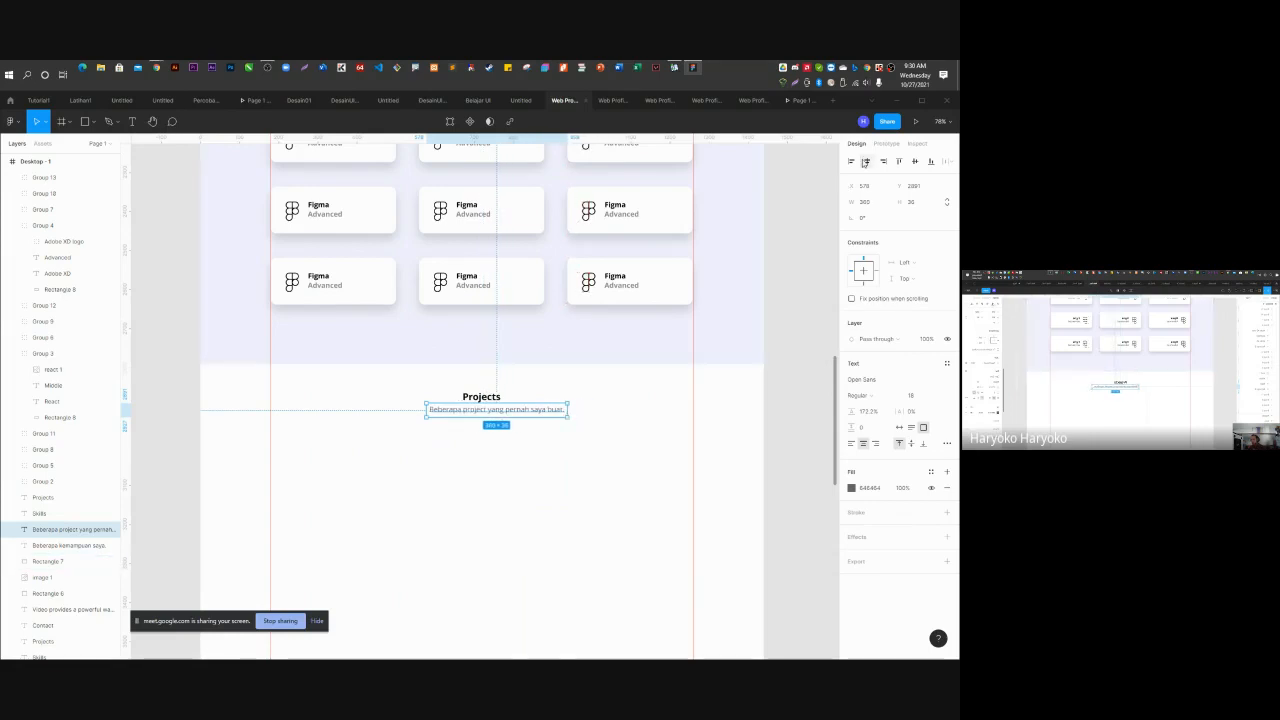
click(868, 162)
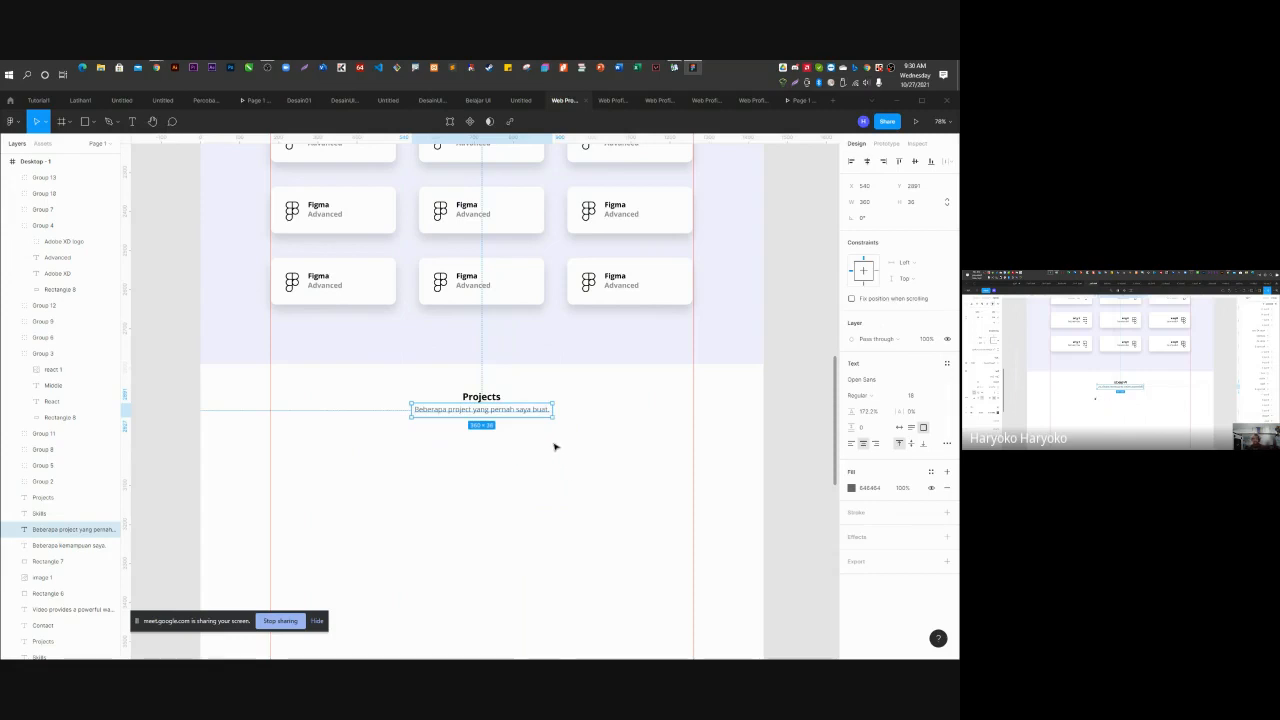
scroll(580, 432, up, 4)
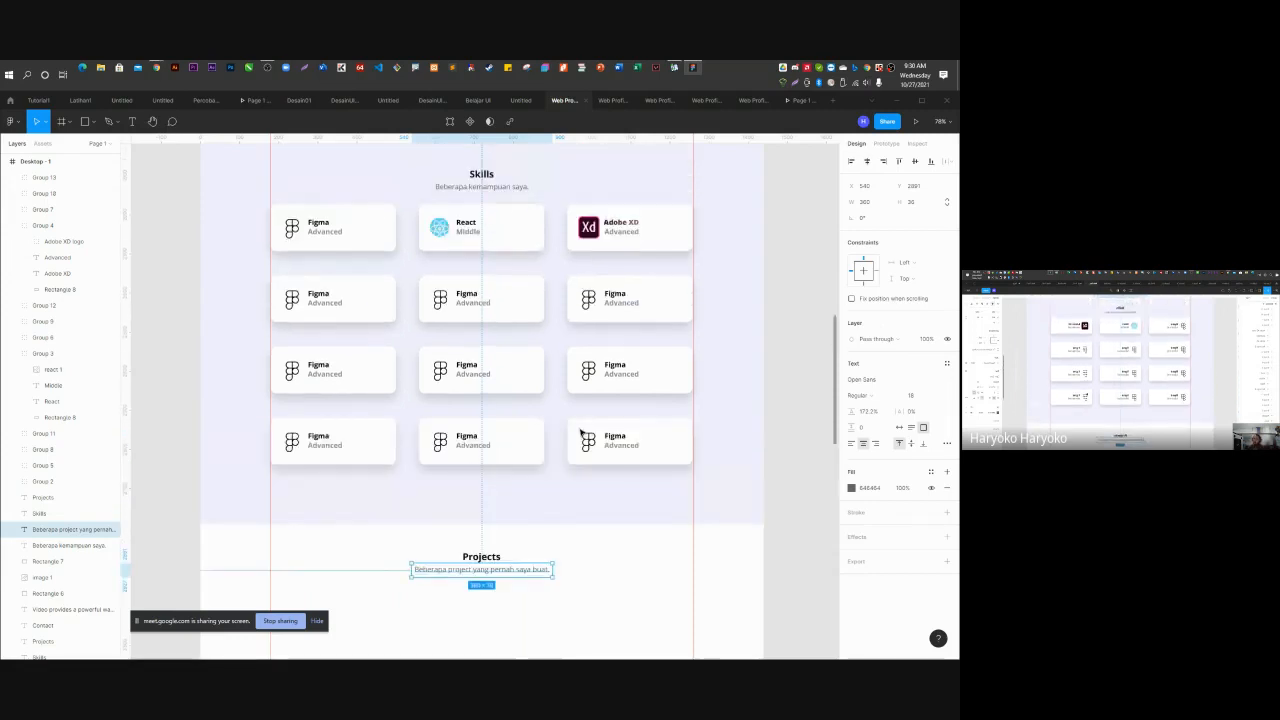
scroll(580, 432, down, 3)
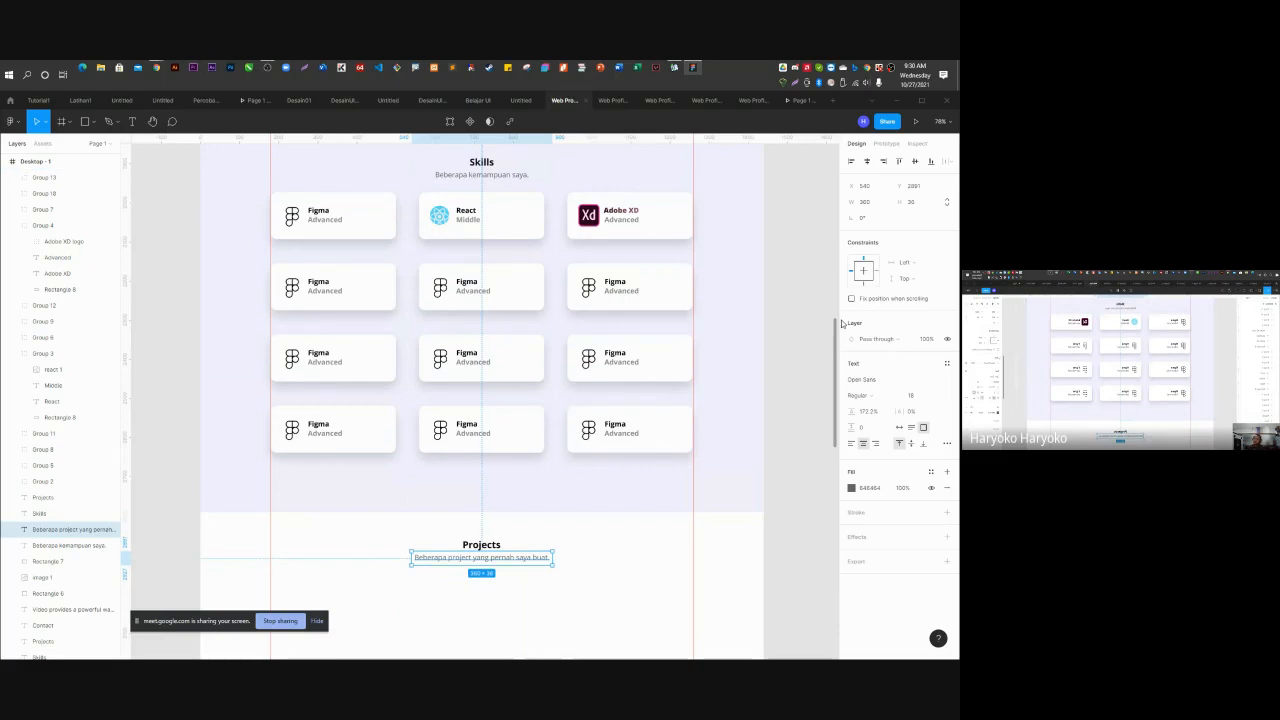
click(703, 369)
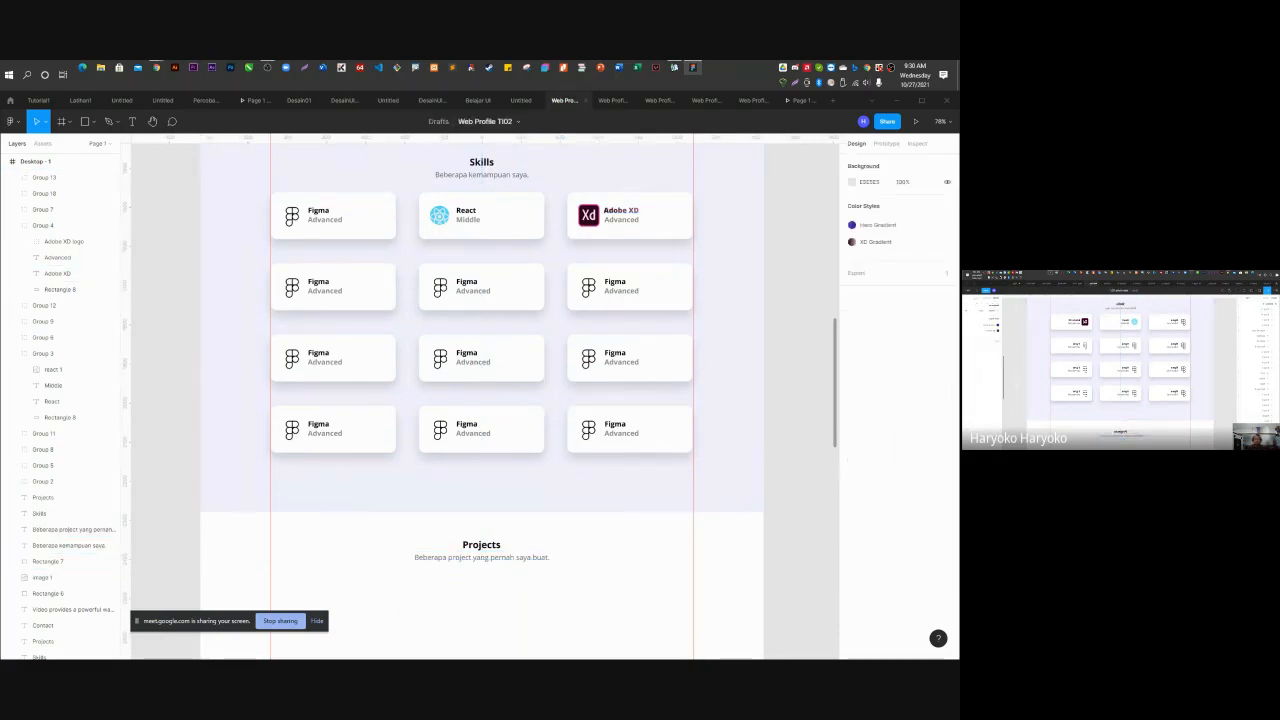
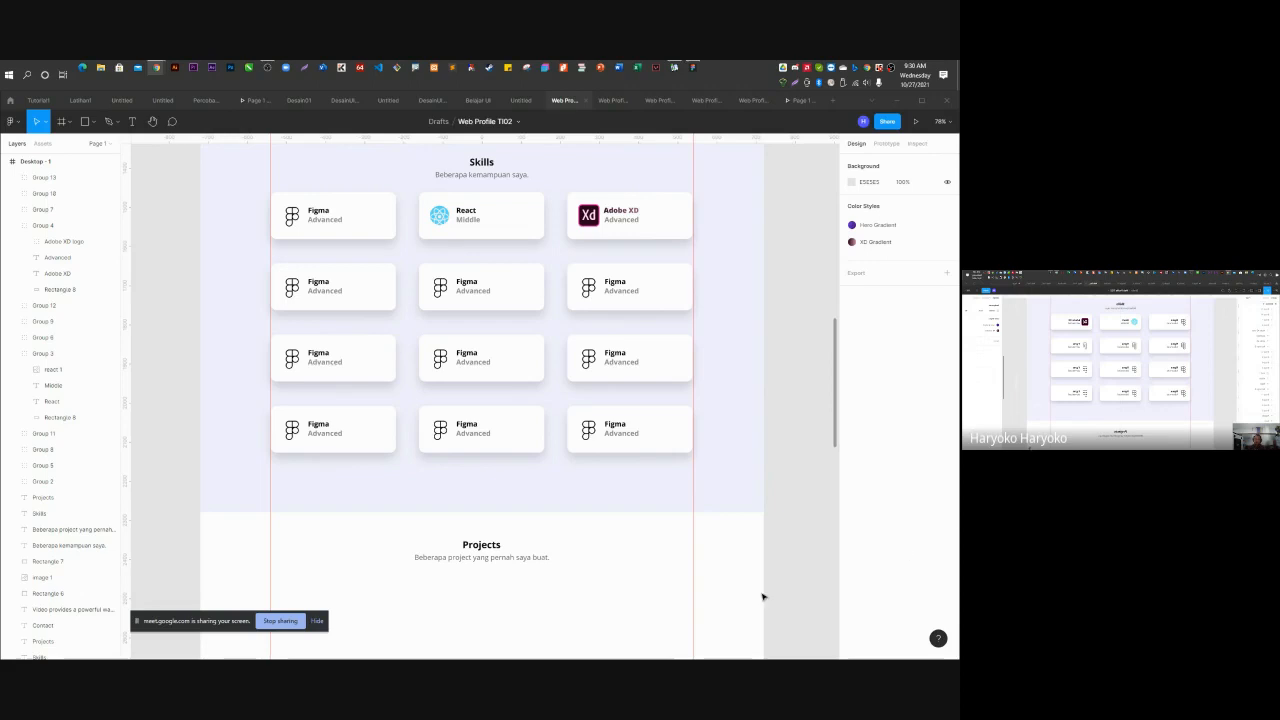
Scroll down to the Projects section and drag the blank Chrome new tab over the Figma design.
scroll(557, 607, down, 5)
drag(181, 626, 2, 628)
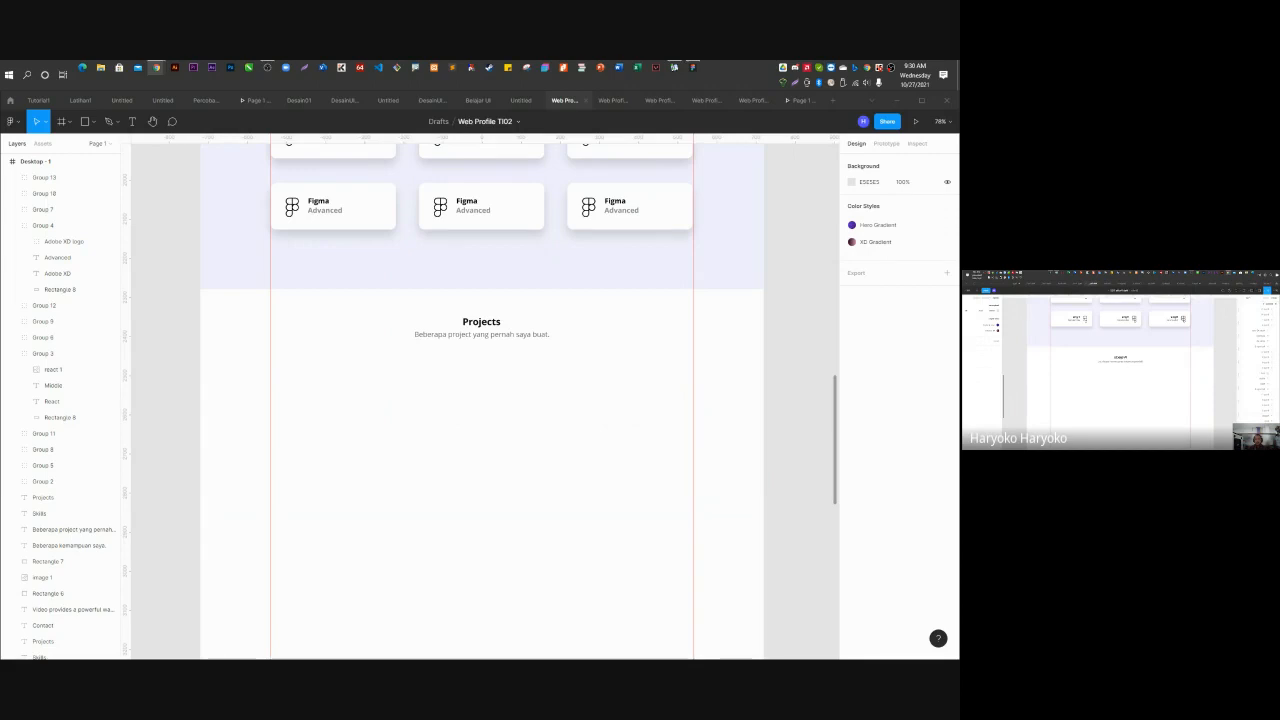
drag(0, 386, 836, 268)
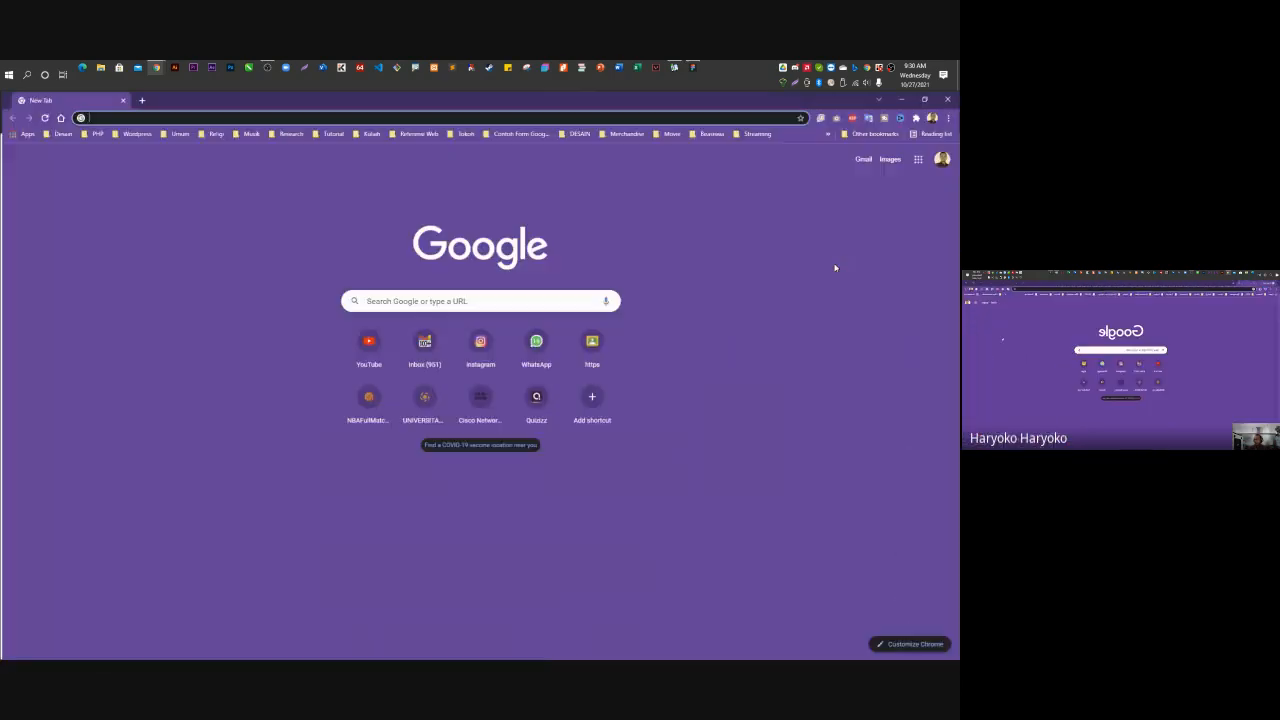
Restore Chrome to a smaller window and search Google for 'dribbble'.
drag(572, 93, 646, 212)
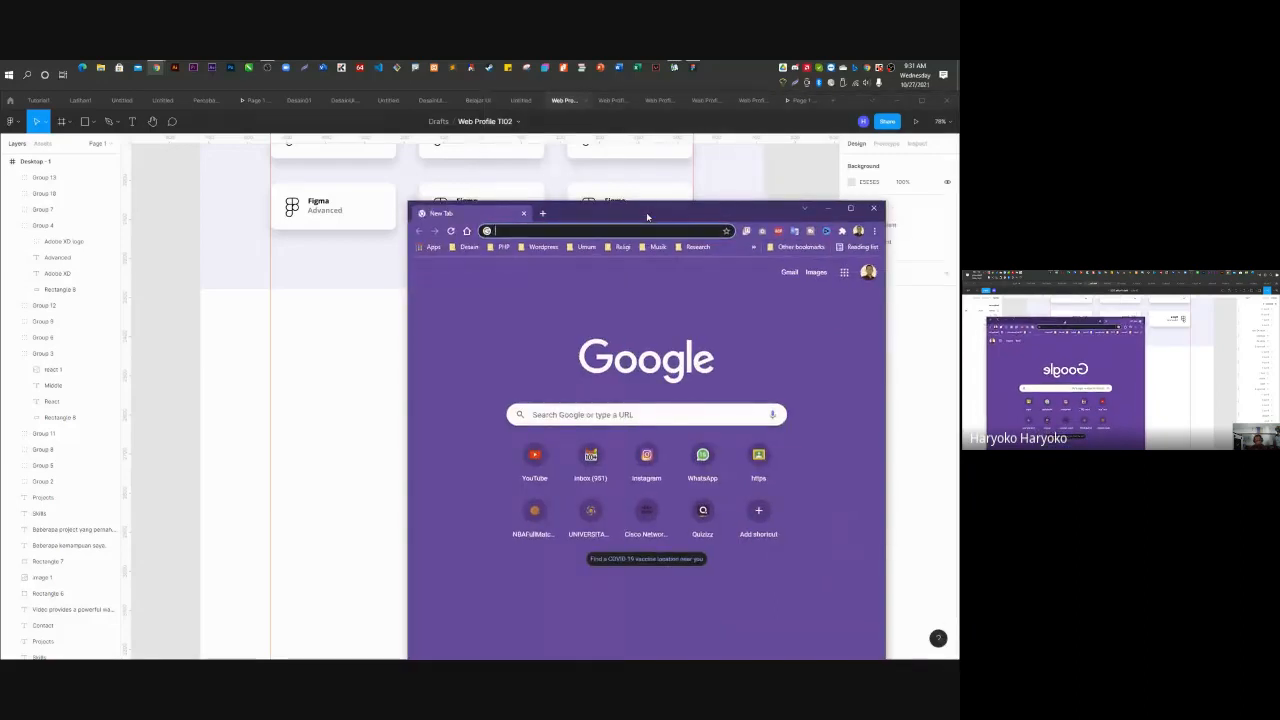
text(d)
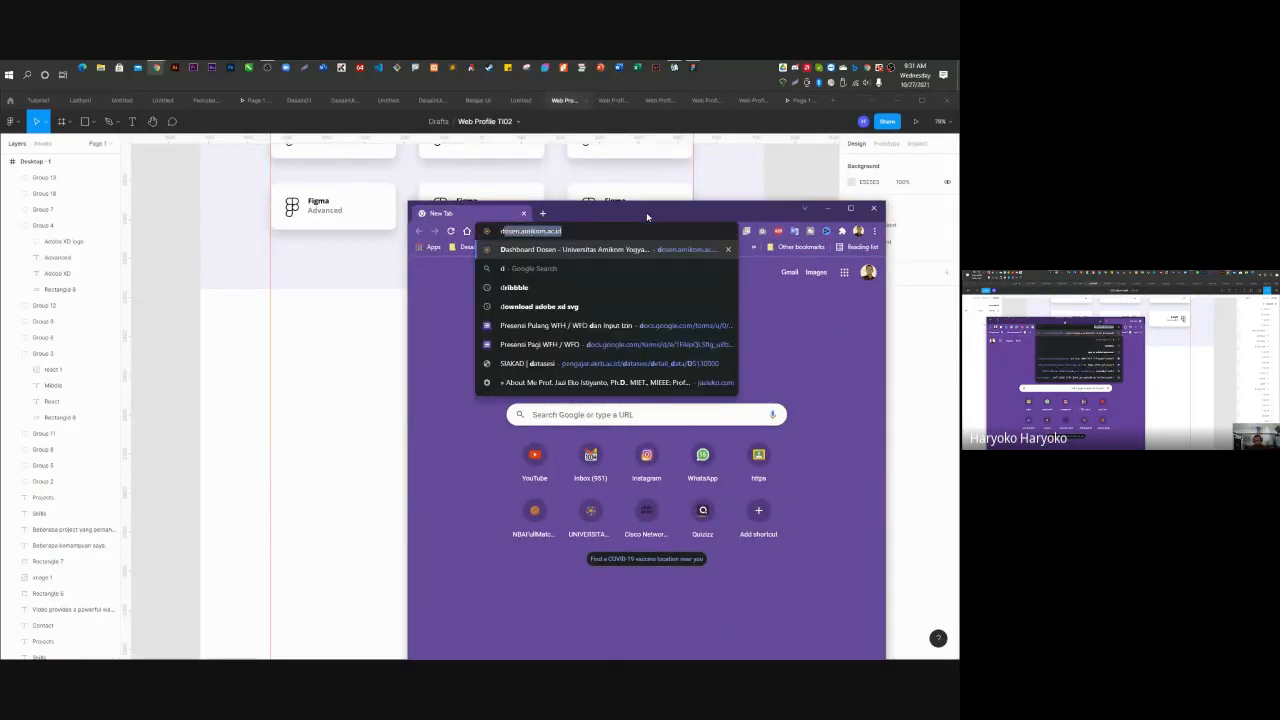
text(ribl)
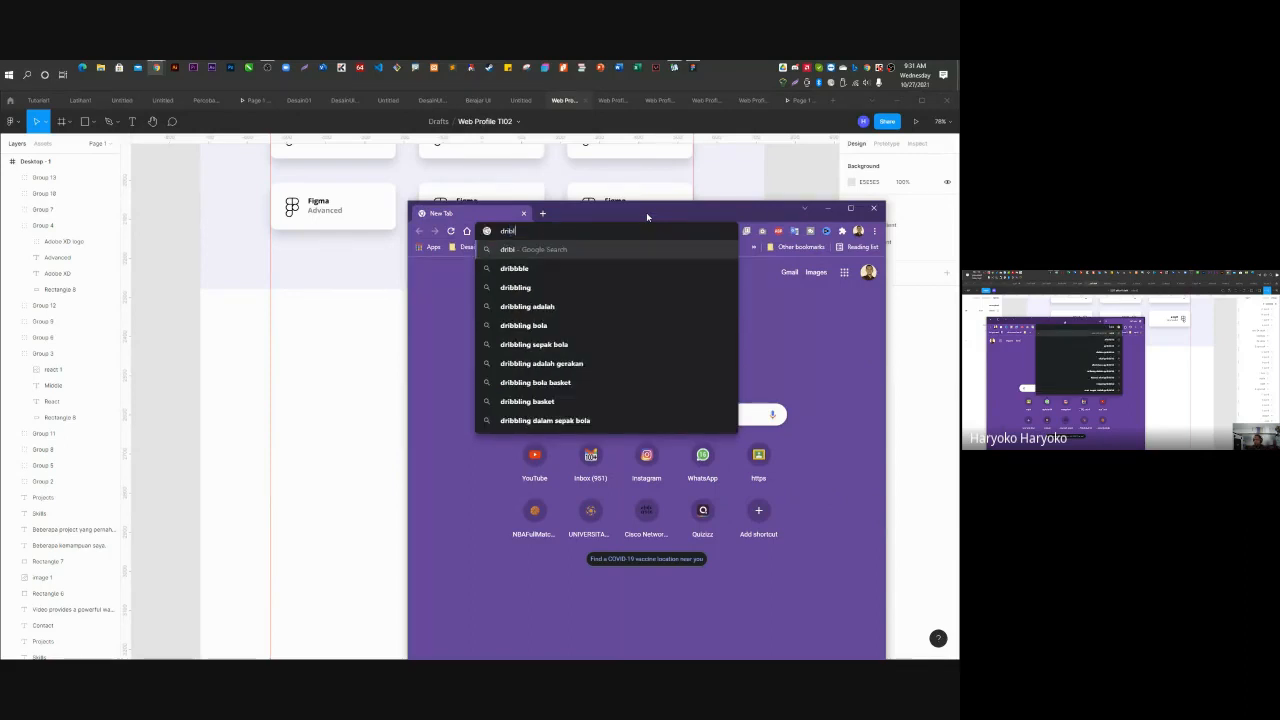
key(Down)
key(Return)
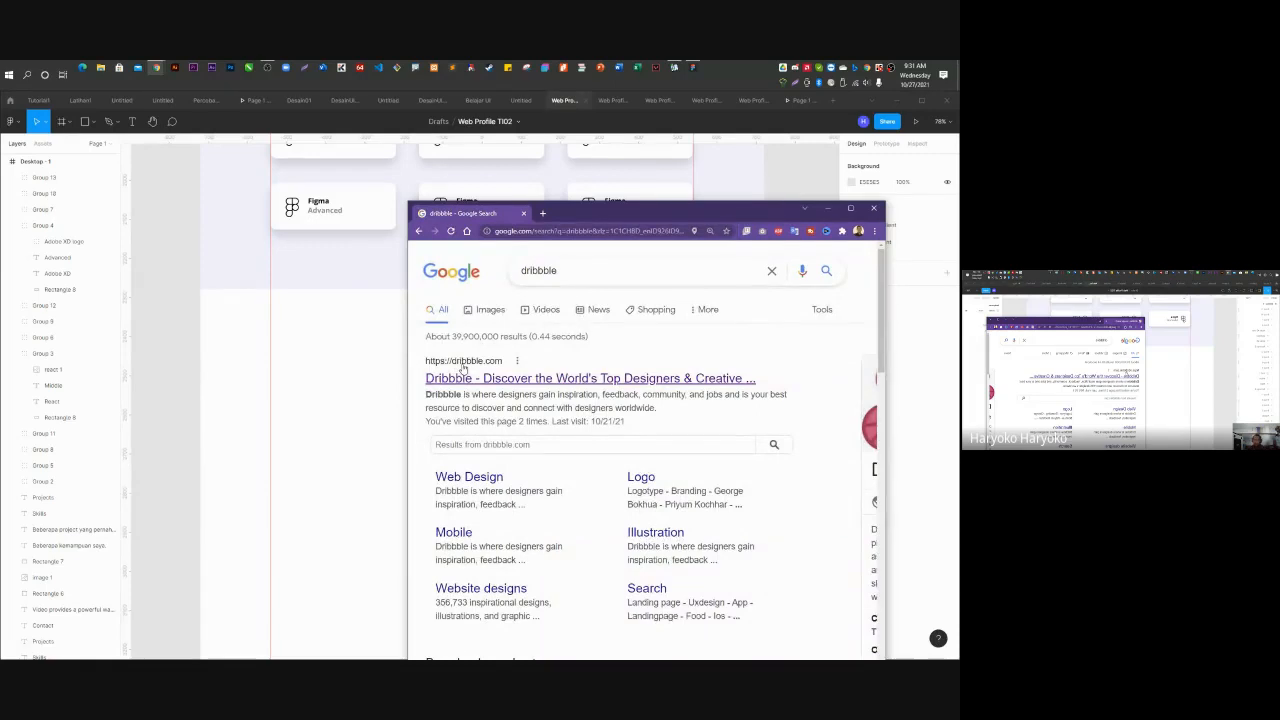
Open dribbble.com from the search results and browse its shot feed.
click(463, 370)
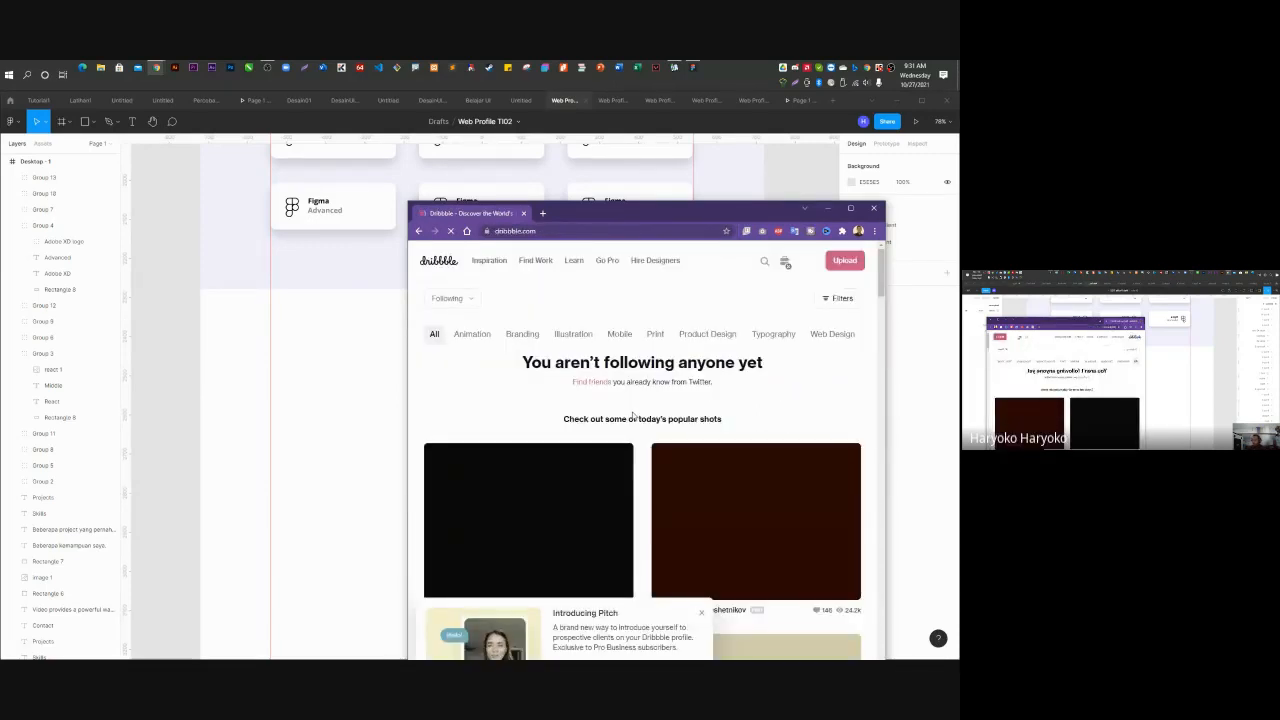
scroll(632, 411, down, 5)
scroll(633, 411, down, 1)
scroll(632, 408, up, 7)
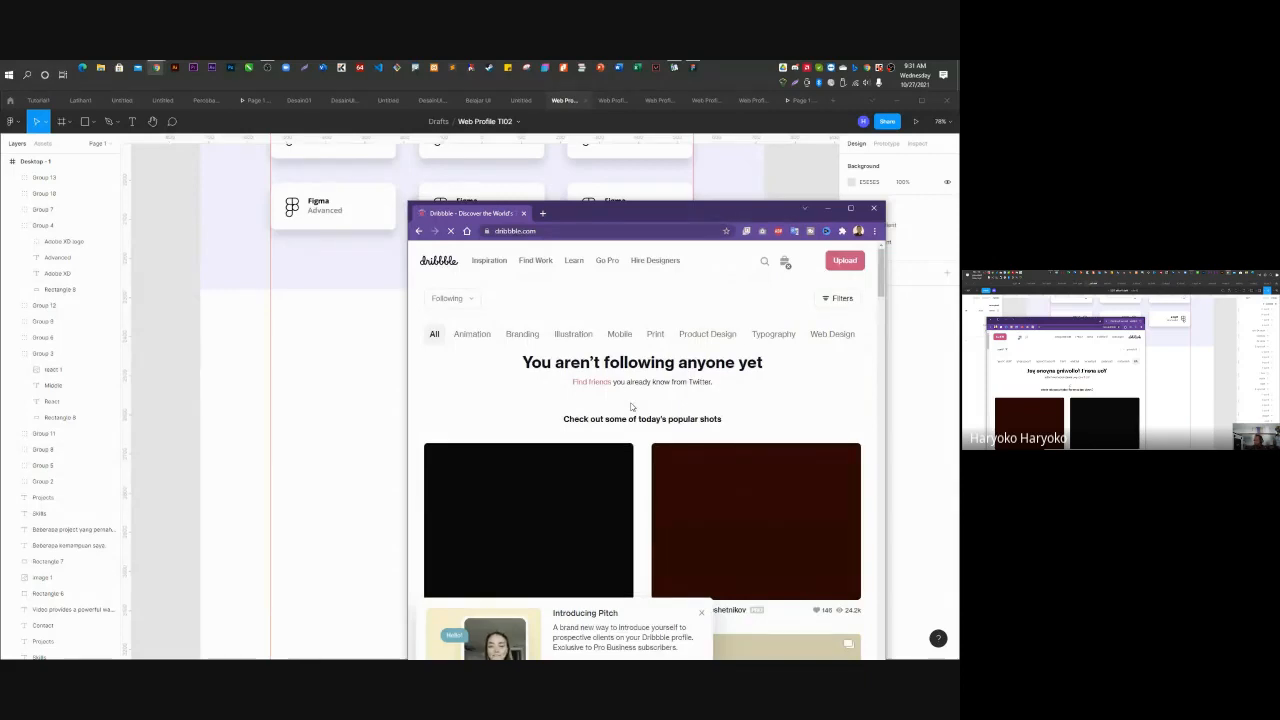
scroll(600, 417, down, 3)
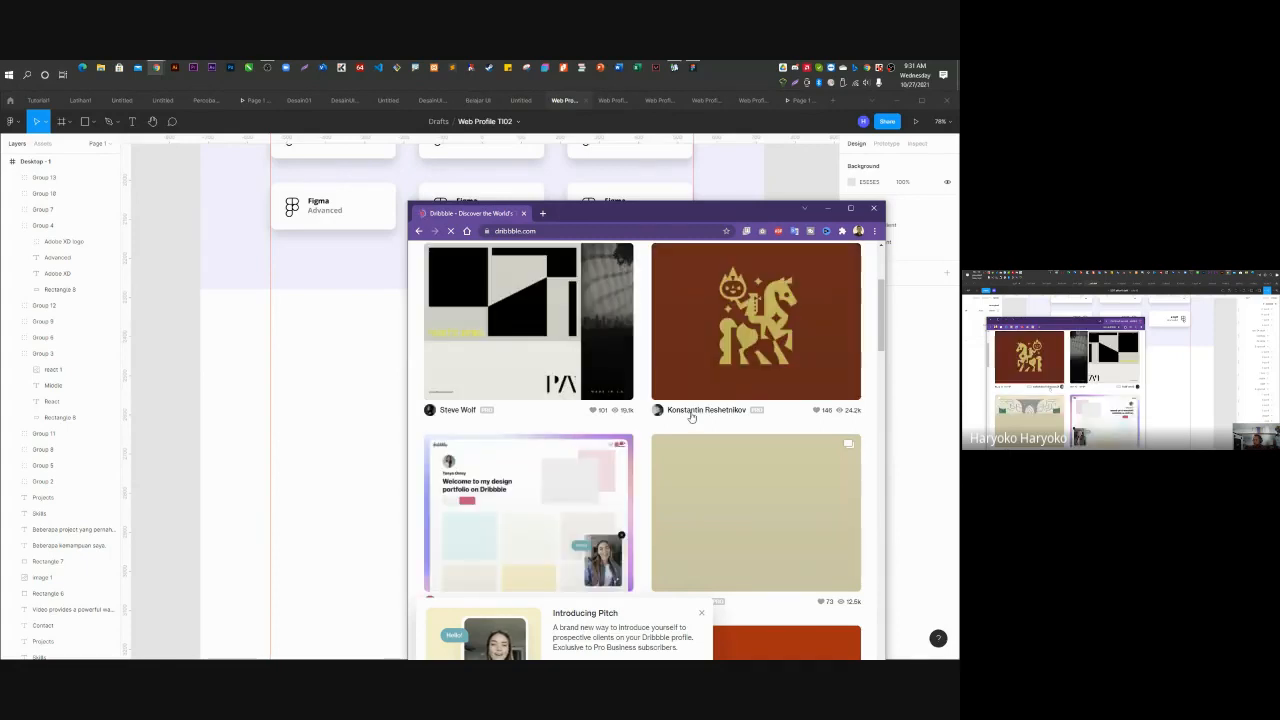
scroll(670, 458, down, 7)
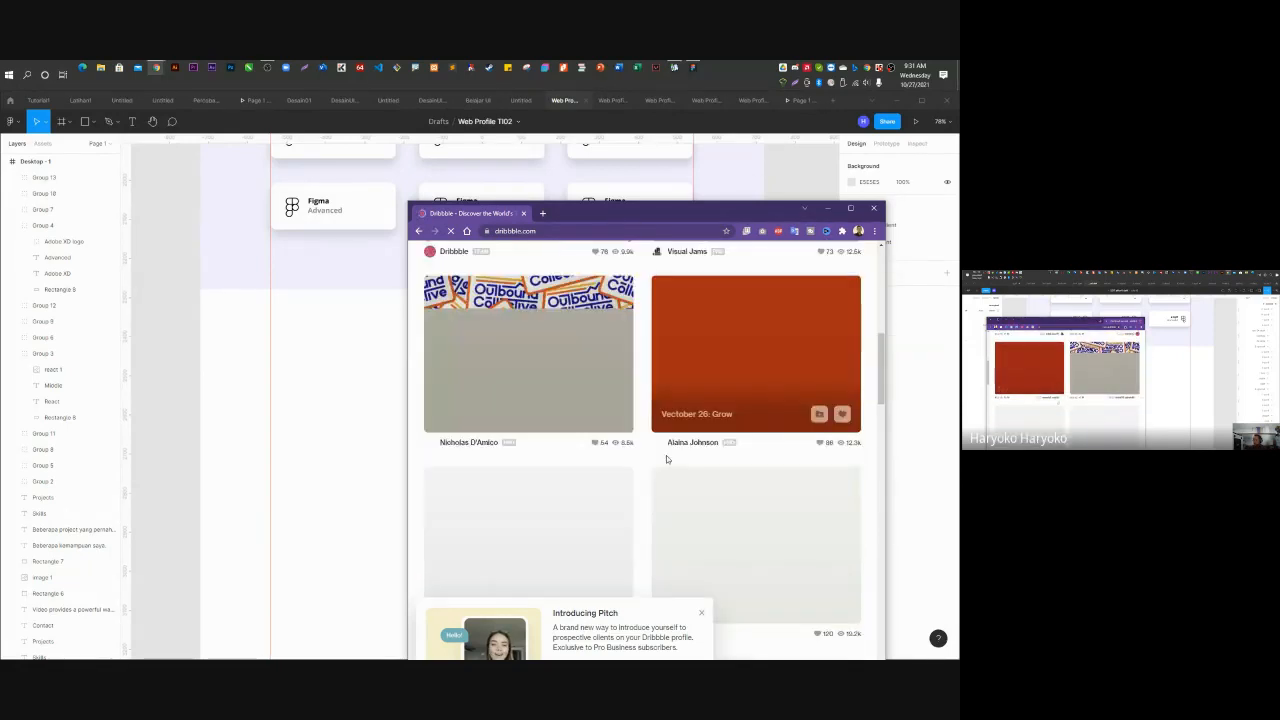
scroll(668, 457, up, 8)
scroll(668, 457, up, 3)
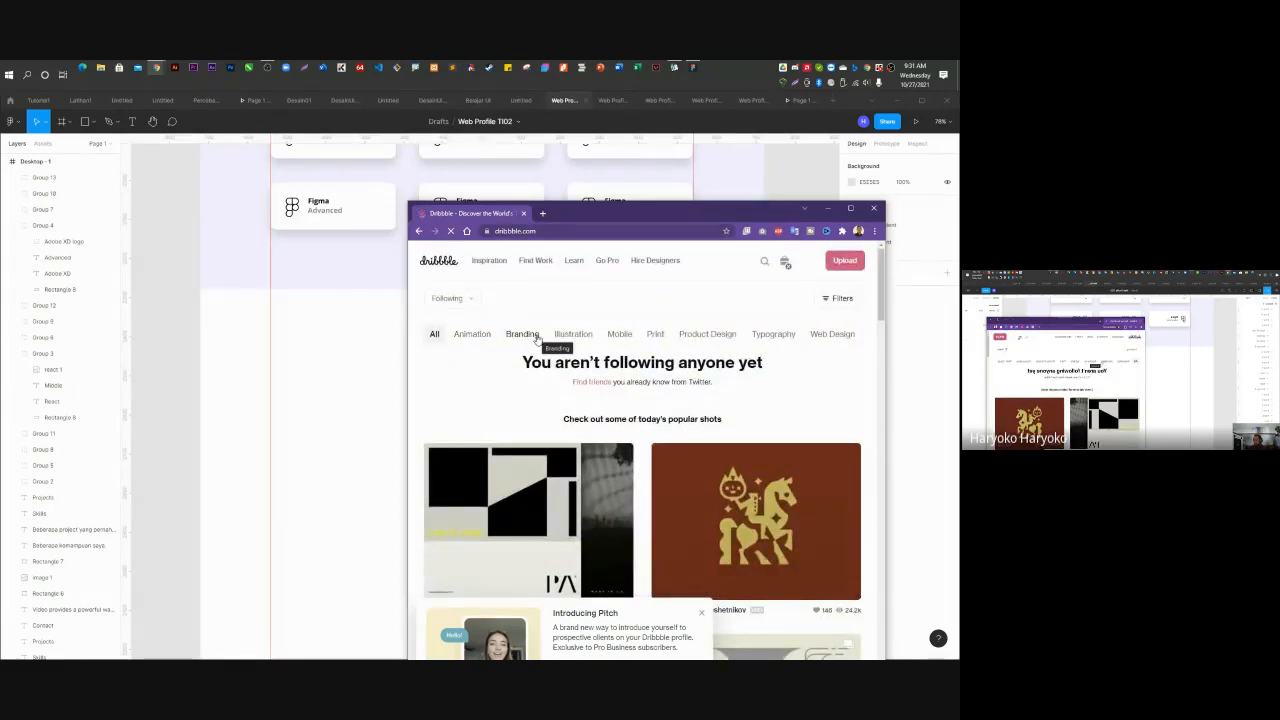
Filter the feed to Web Design shots and maximize the Chrome window.
click(840, 336)
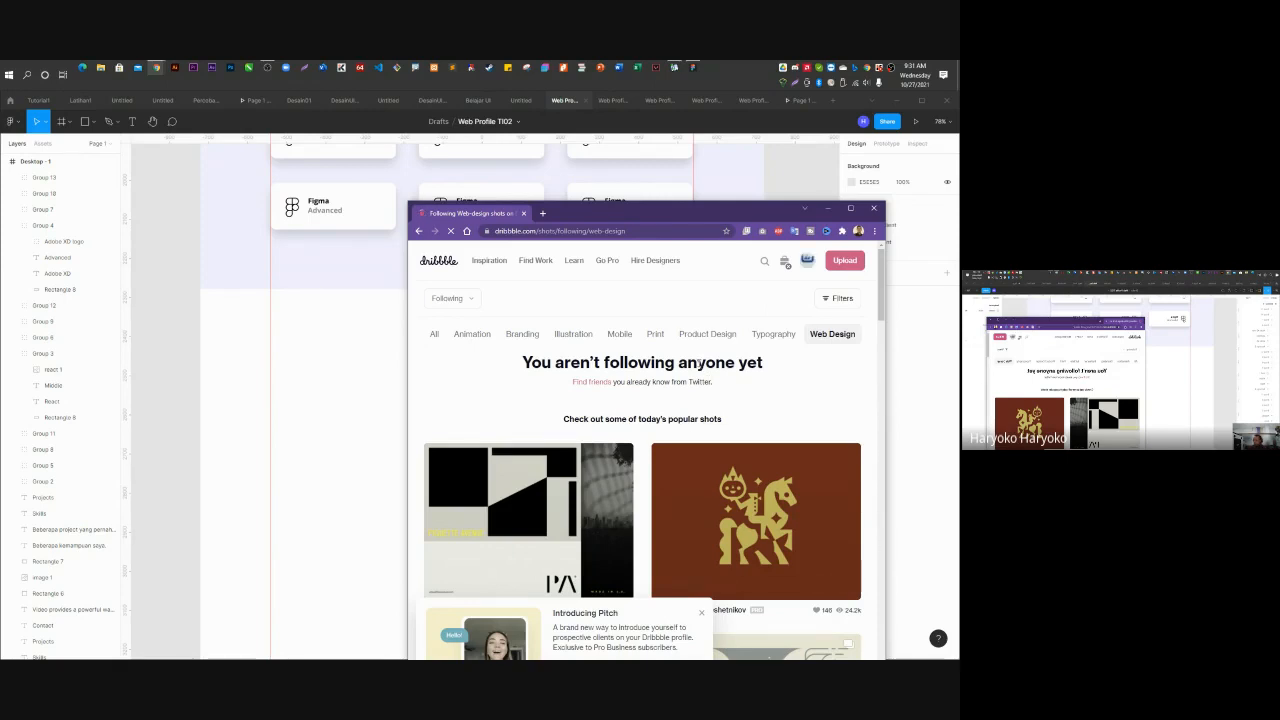
scroll(699, 364, down, 10)
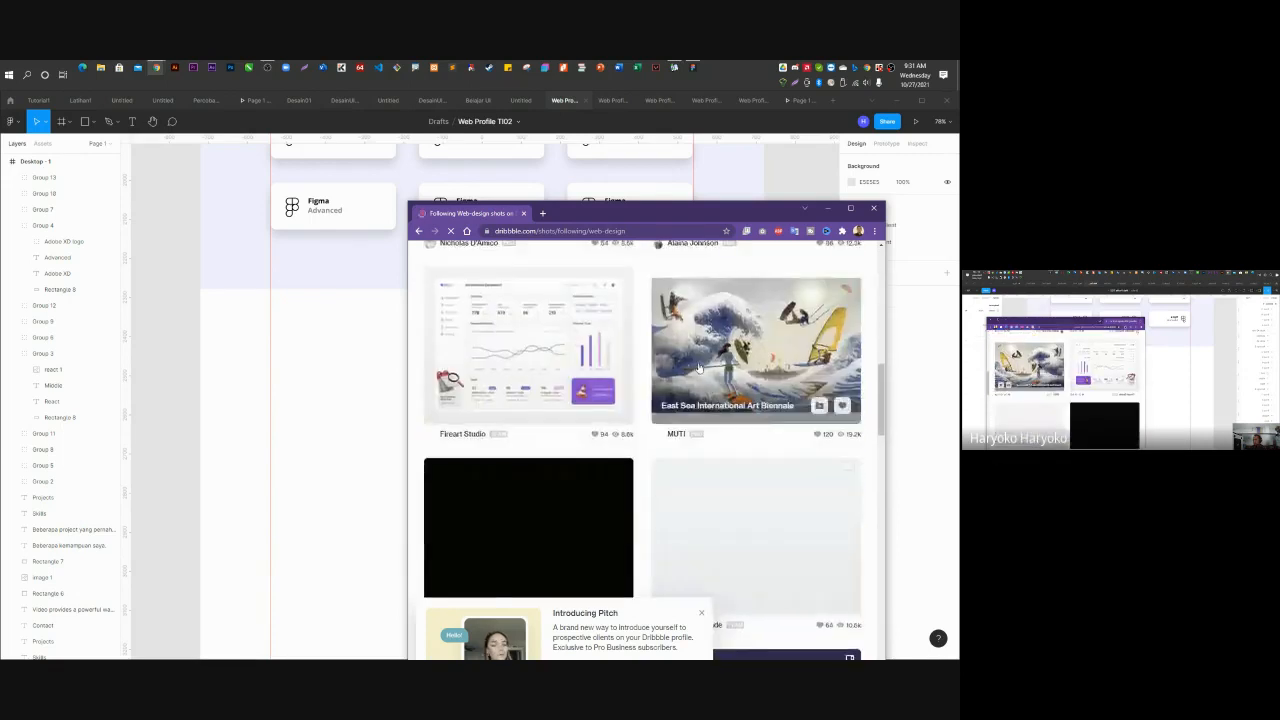
scroll(699, 368, up, 10)
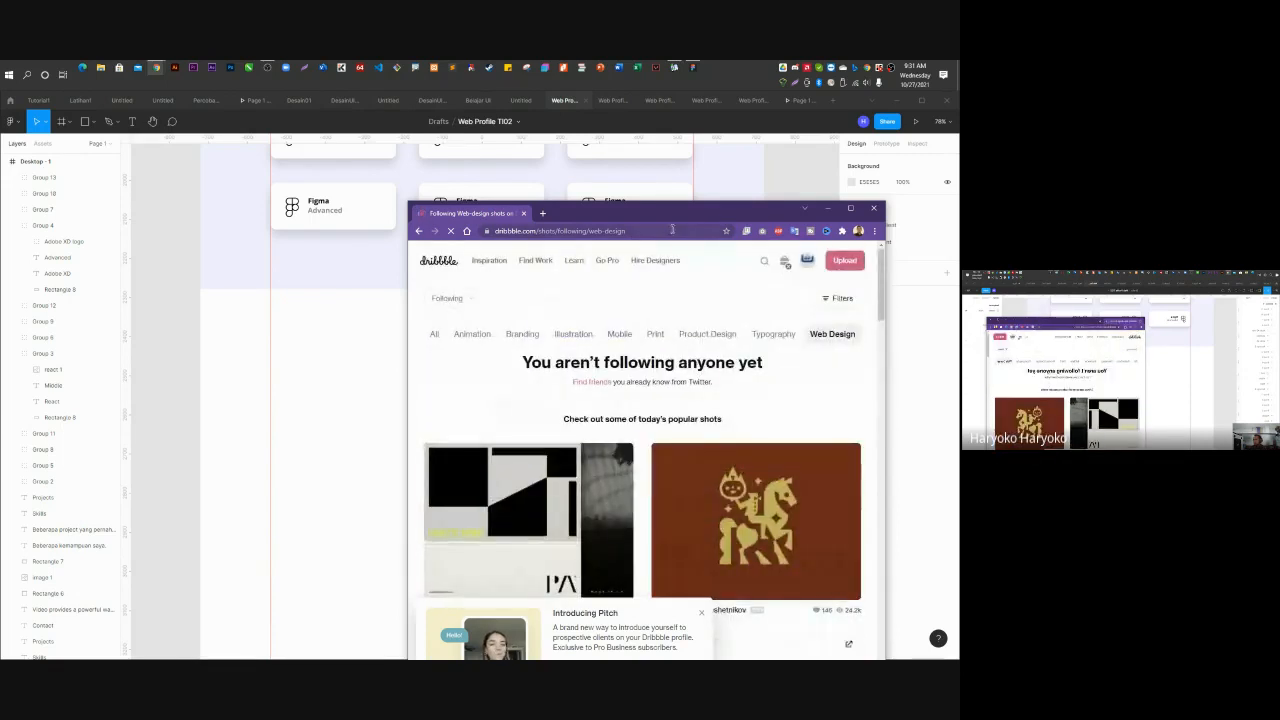
scroll(677, 423, down, 3)
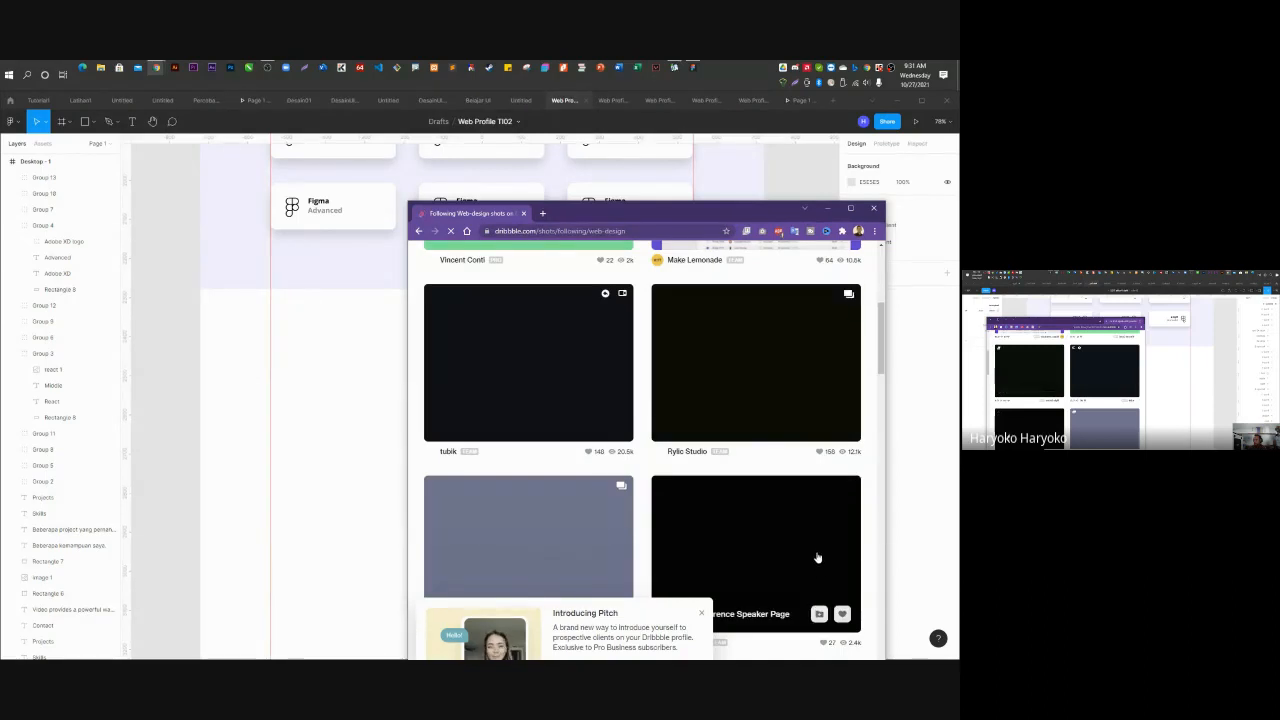
click(849, 208)
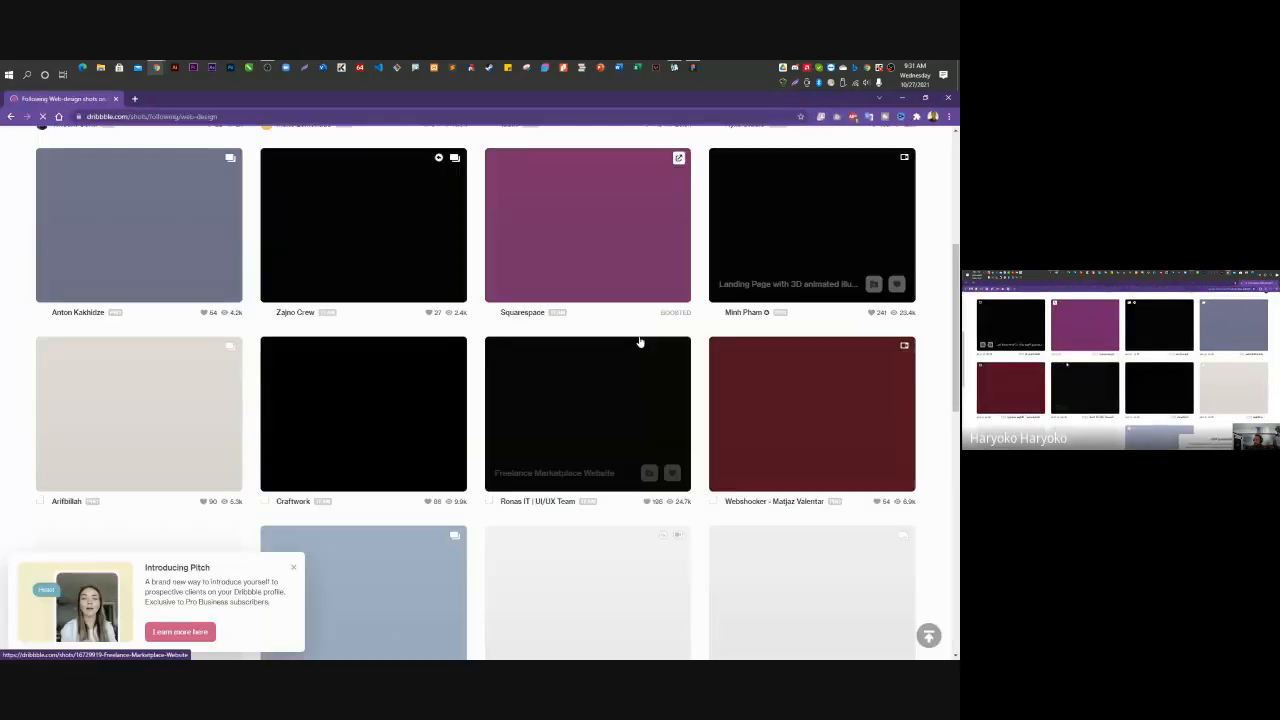
Scroll down the Web Design shots and close the Introducing Pitch popup.
scroll(515, 410, up, 3)
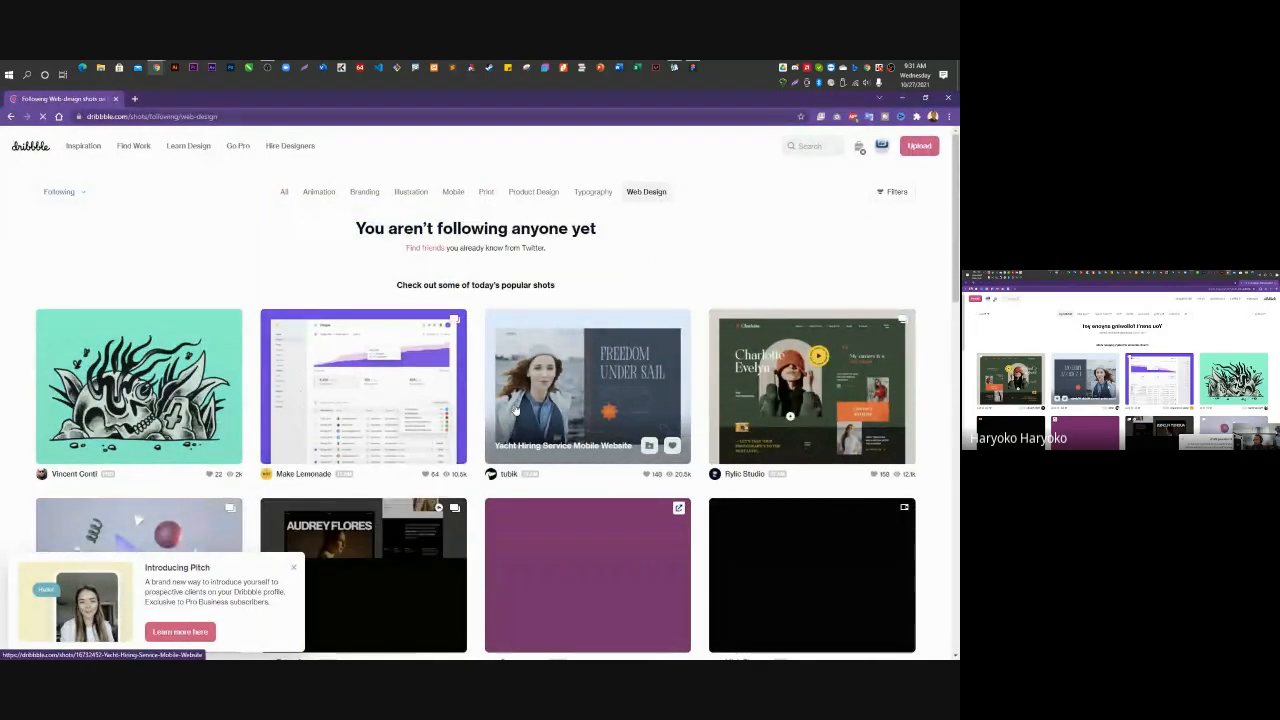
scroll(516, 410, down, 3)
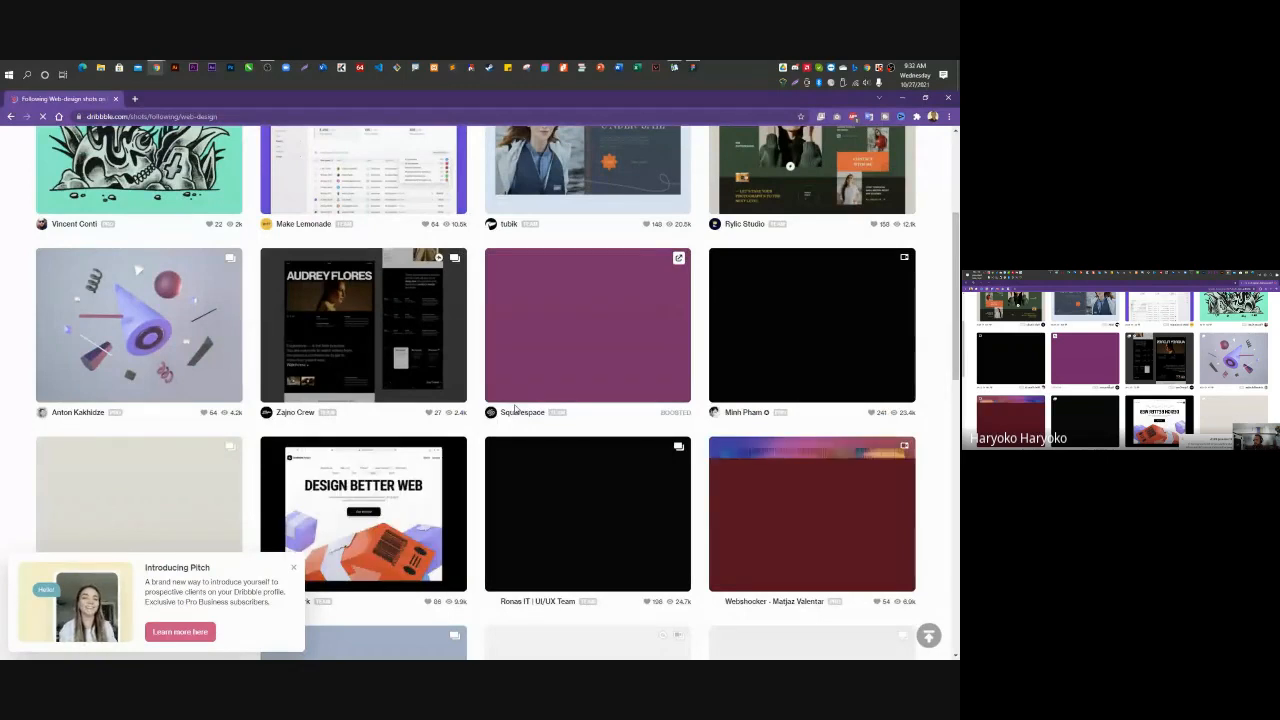
scroll(516, 410, down, 2)
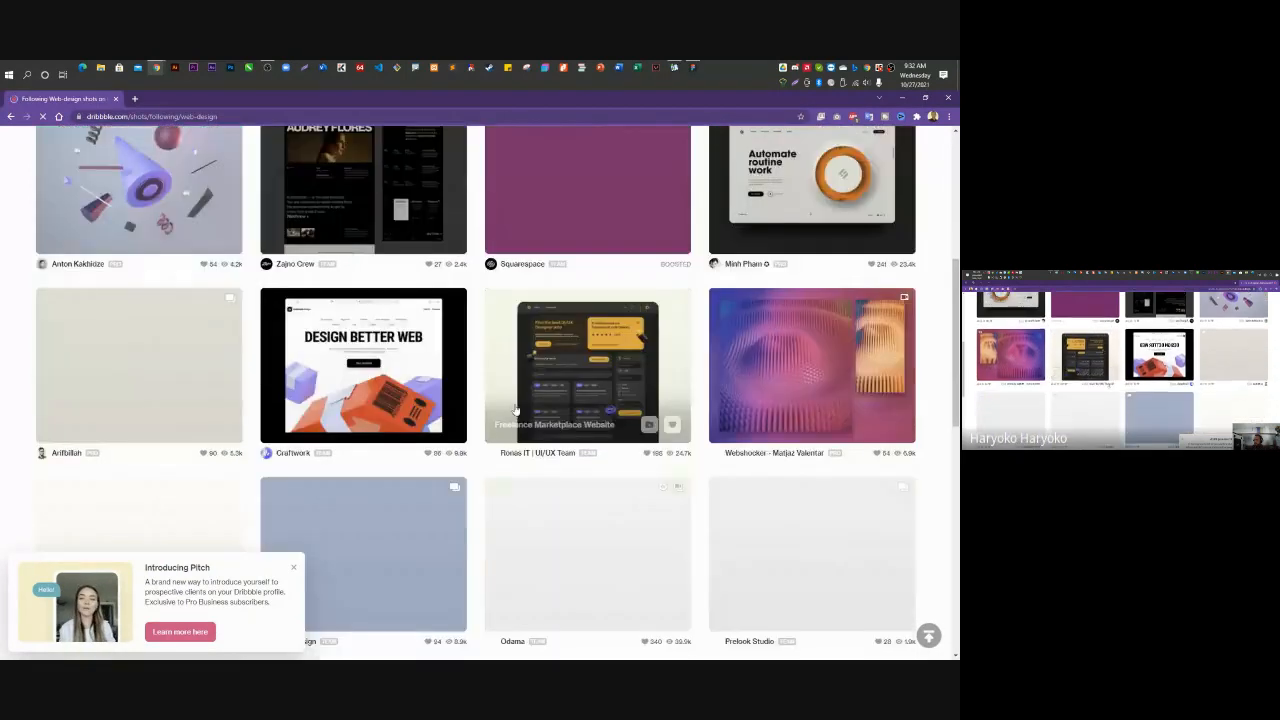
scroll(516, 410, down, 1)
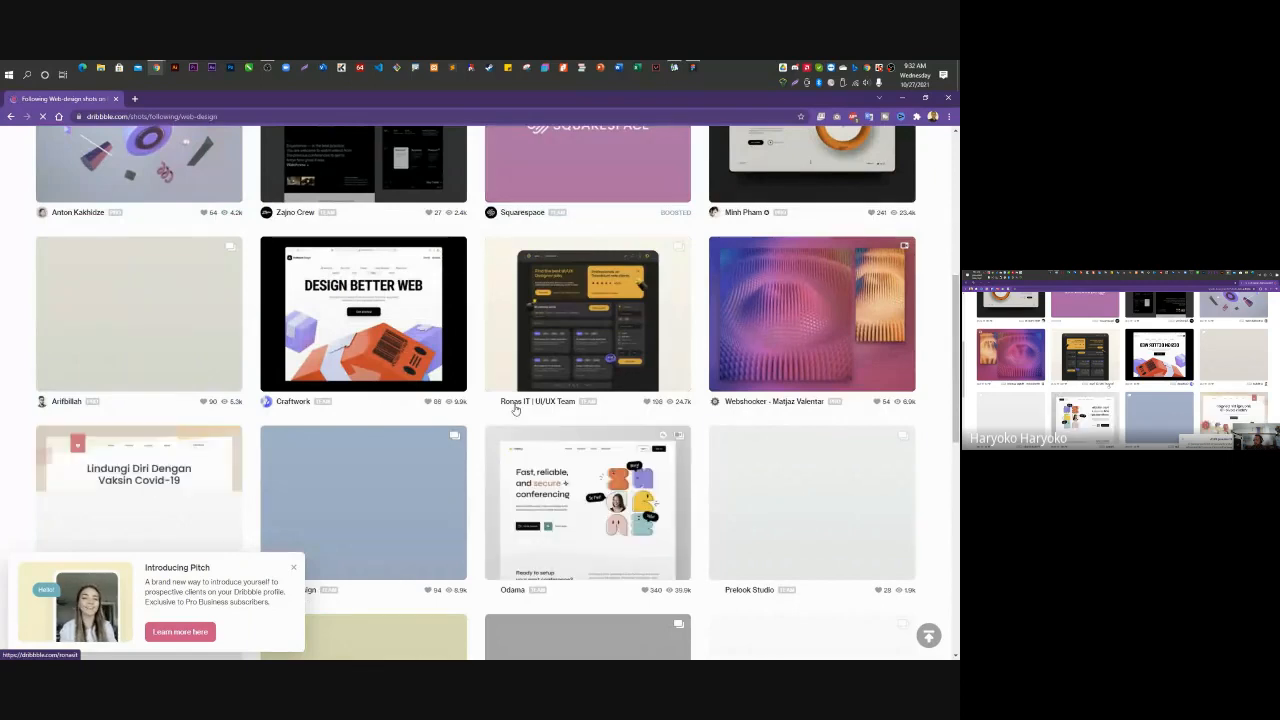
click(296, 571)
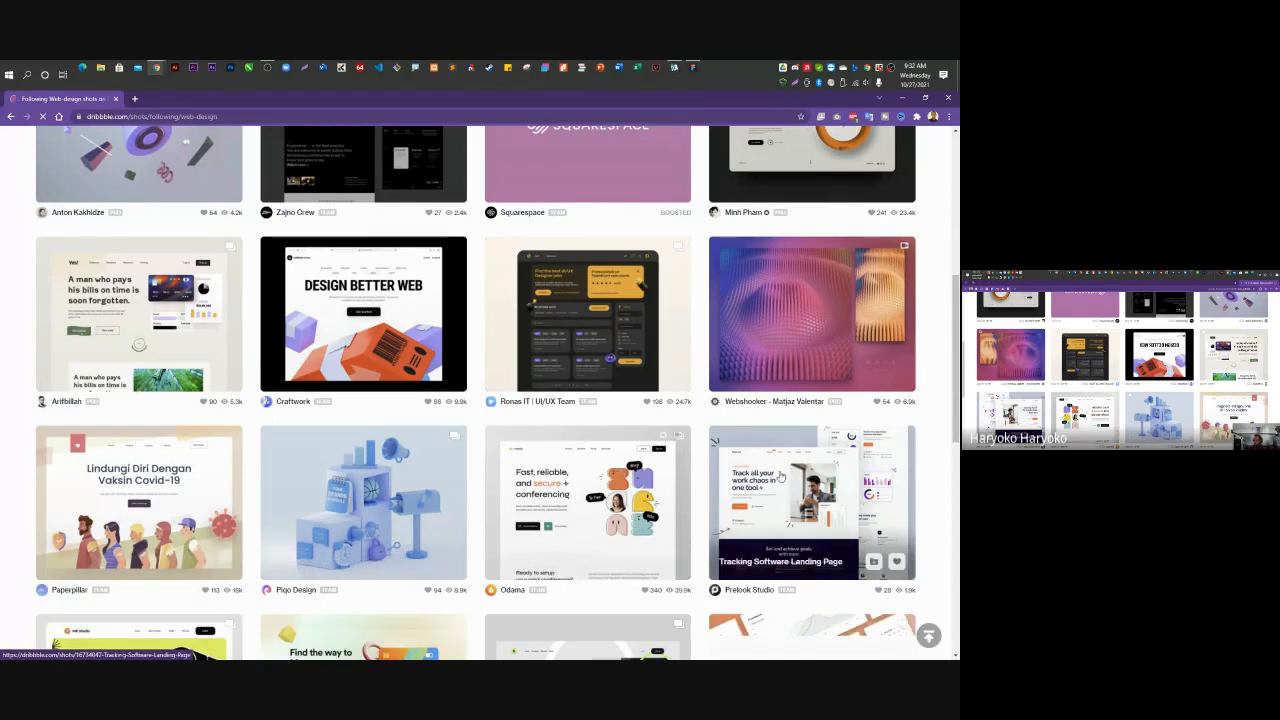
Open the Tracking Software Landing Page shot, copy a screen capture of its image, and minimize Chrome.
click(781, 477)
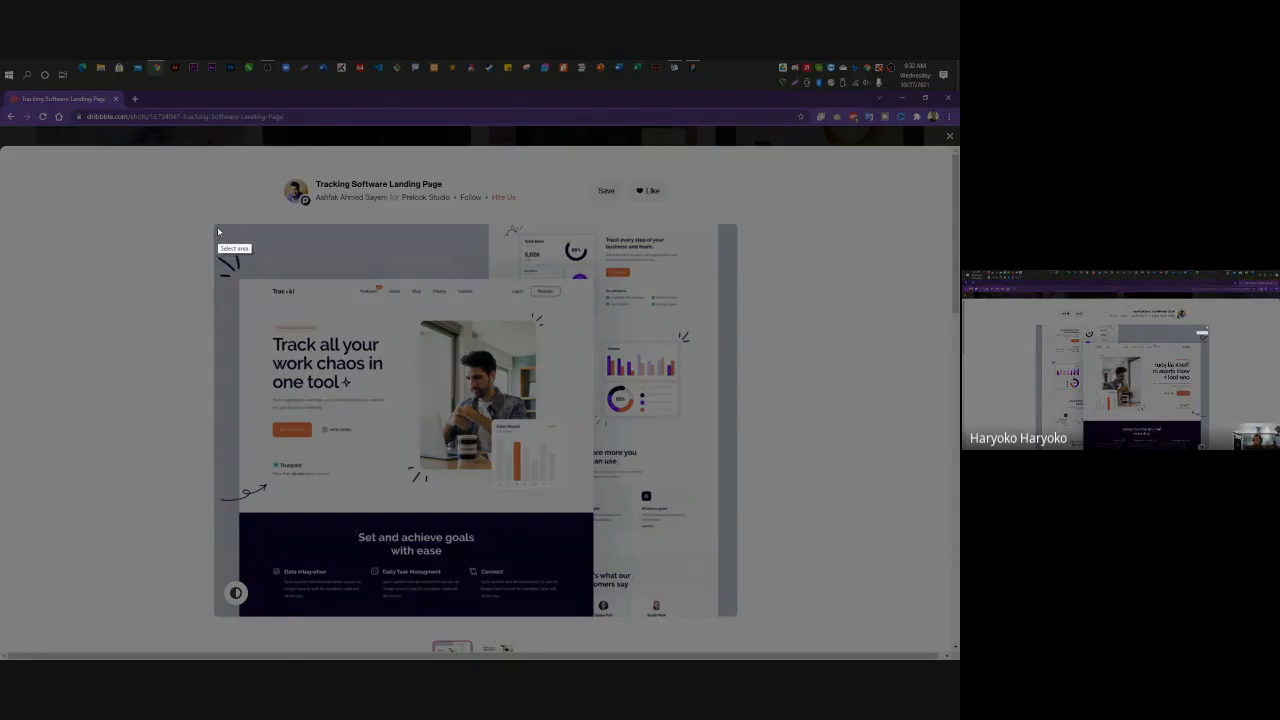
drag(218, 229, 734, 614)
click(692, 626)
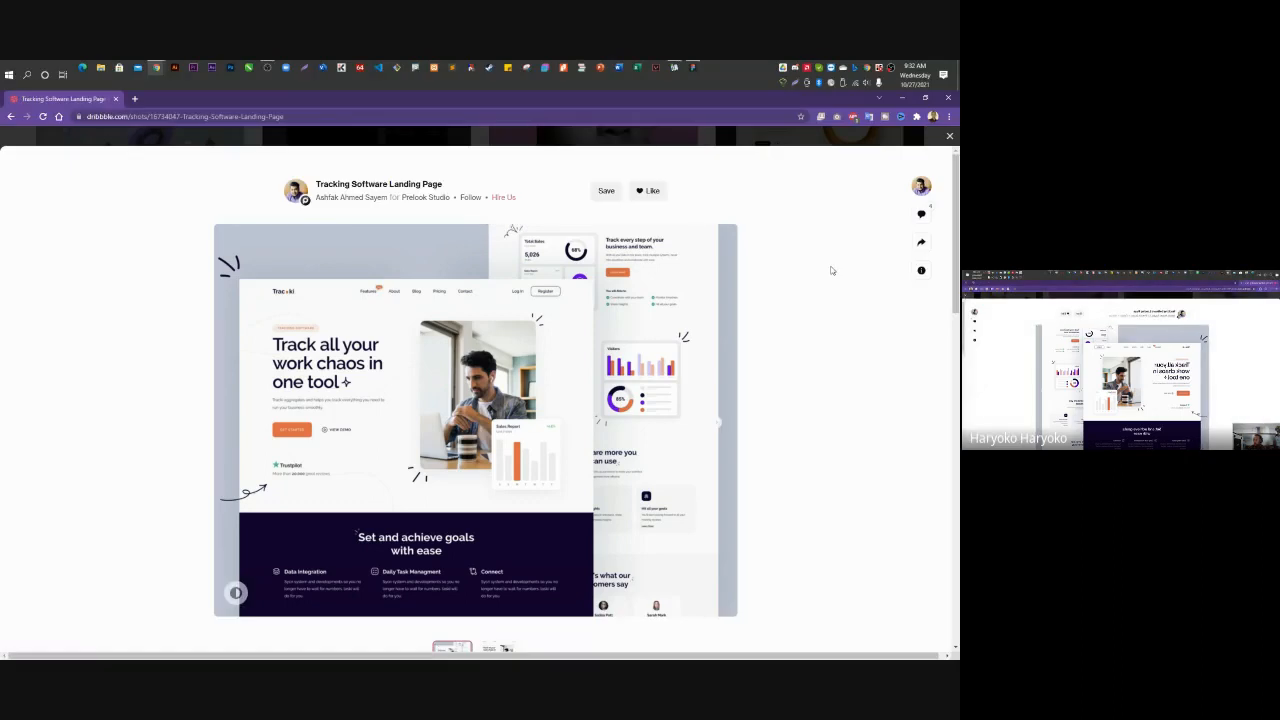
click(902, 98)
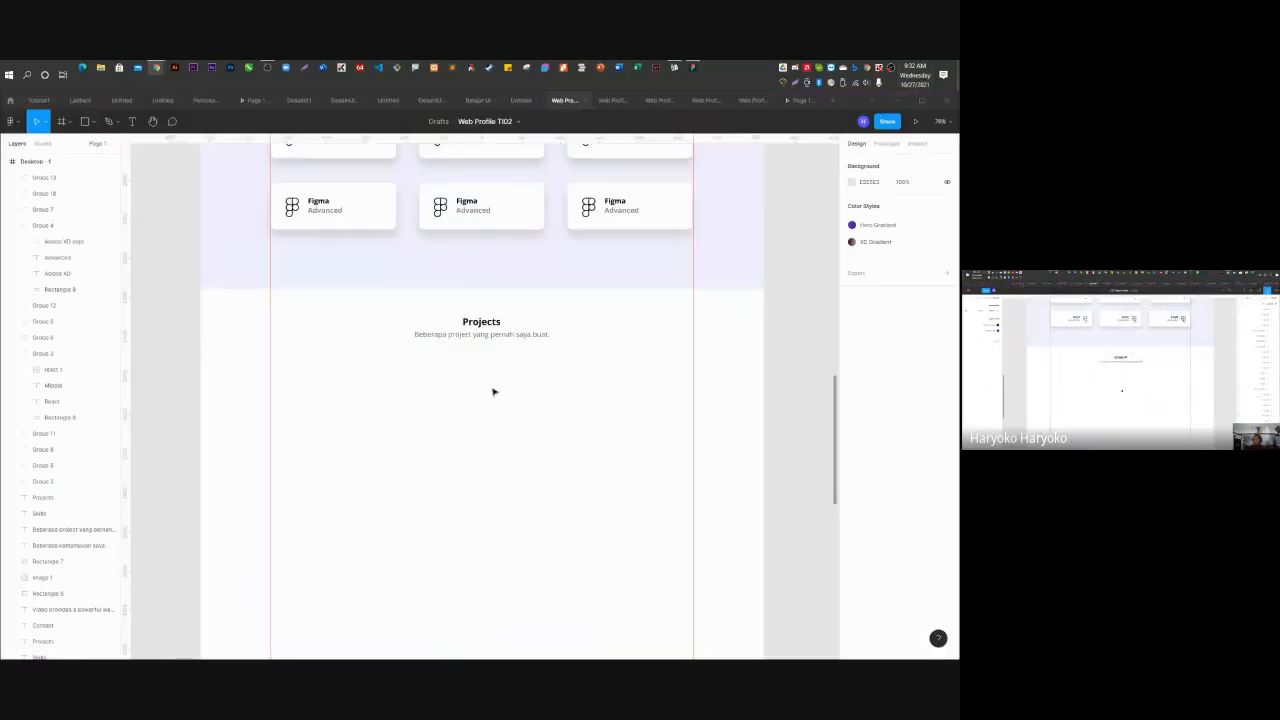
Paste the screenshot into the Desktop - 1 frame, shrink it to about 553 × 387, and round its corners.
click(471, 425)
key(ctrl+v)
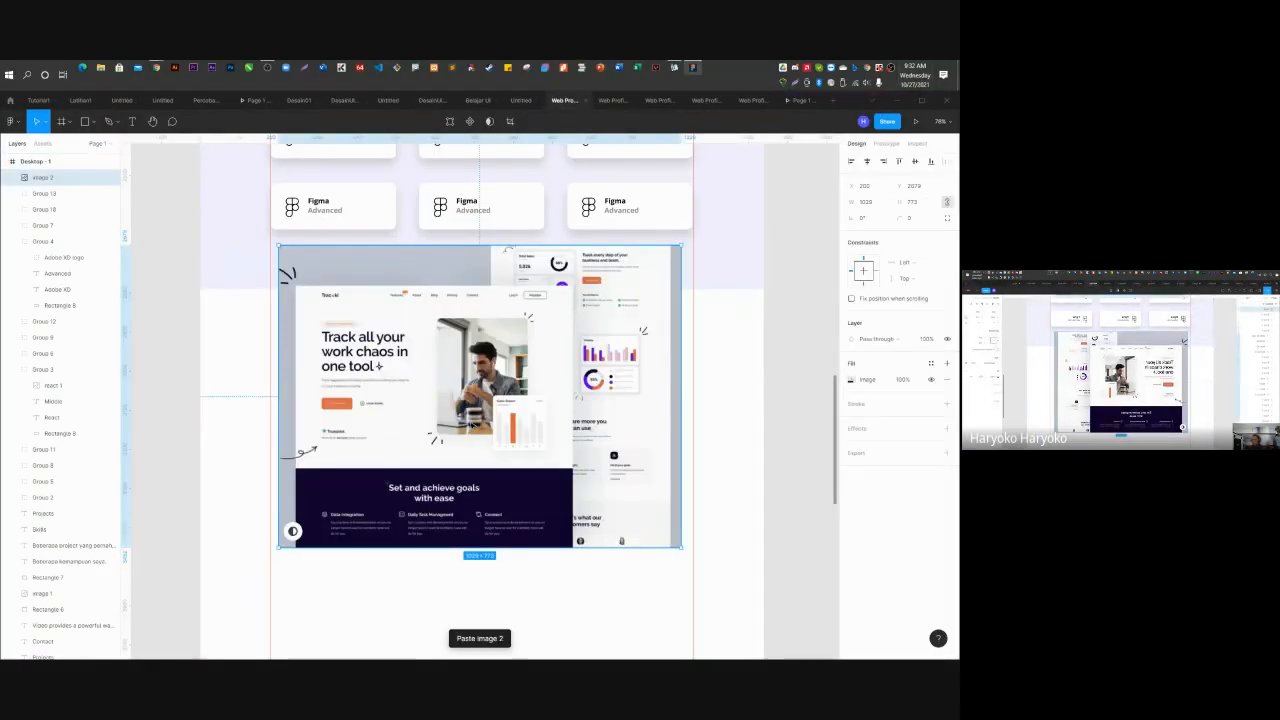
drag(682, 244, 495, 386)
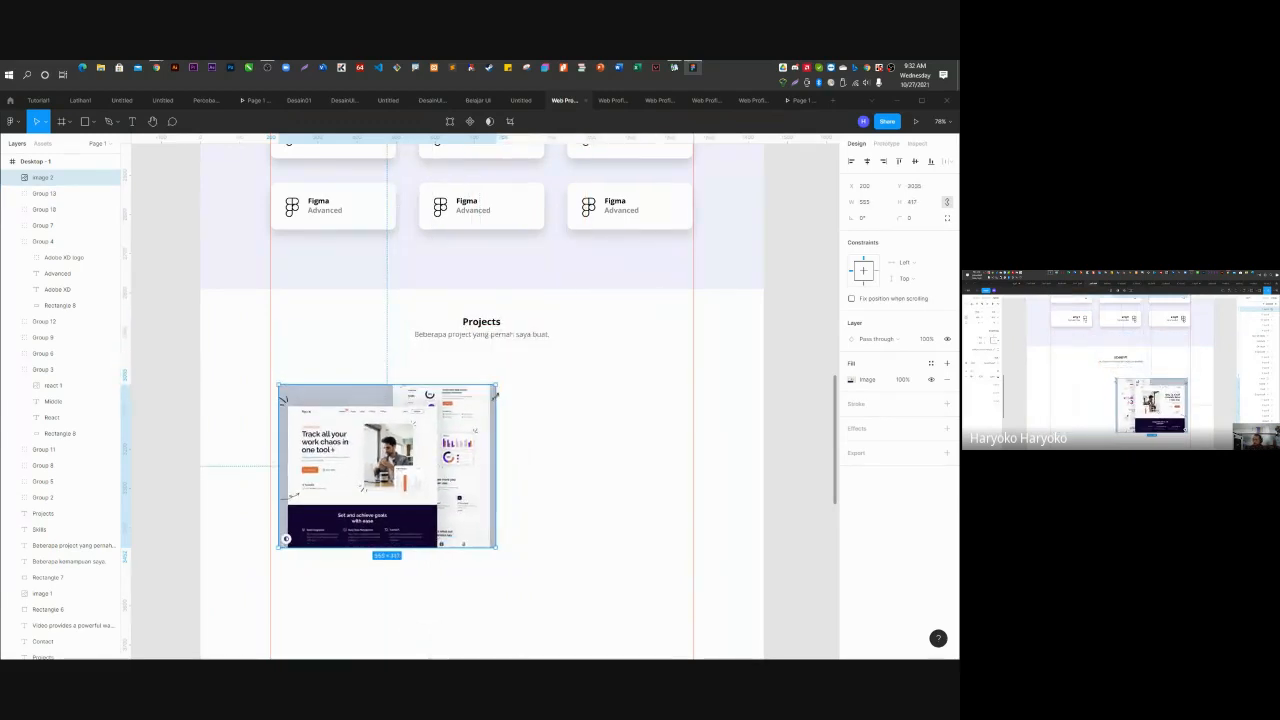
ctrl+scroll(310, 418, up, 5)
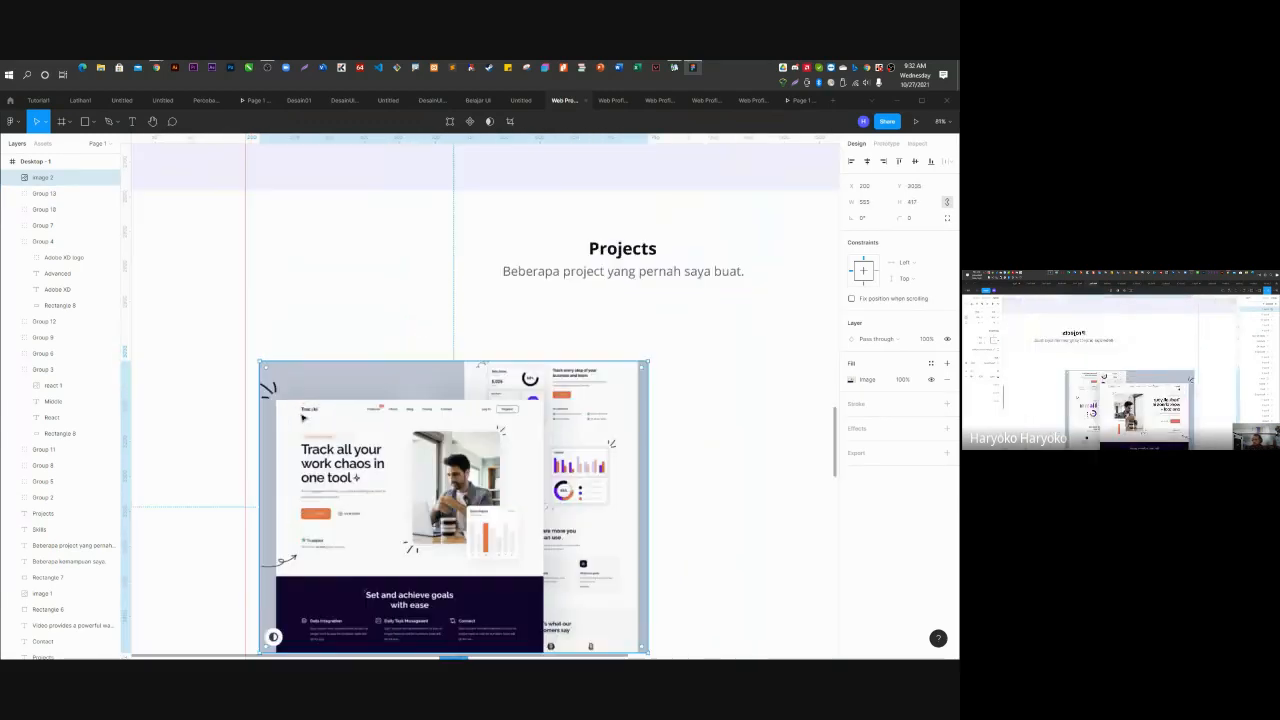
drag(266, 376, 270, 381)
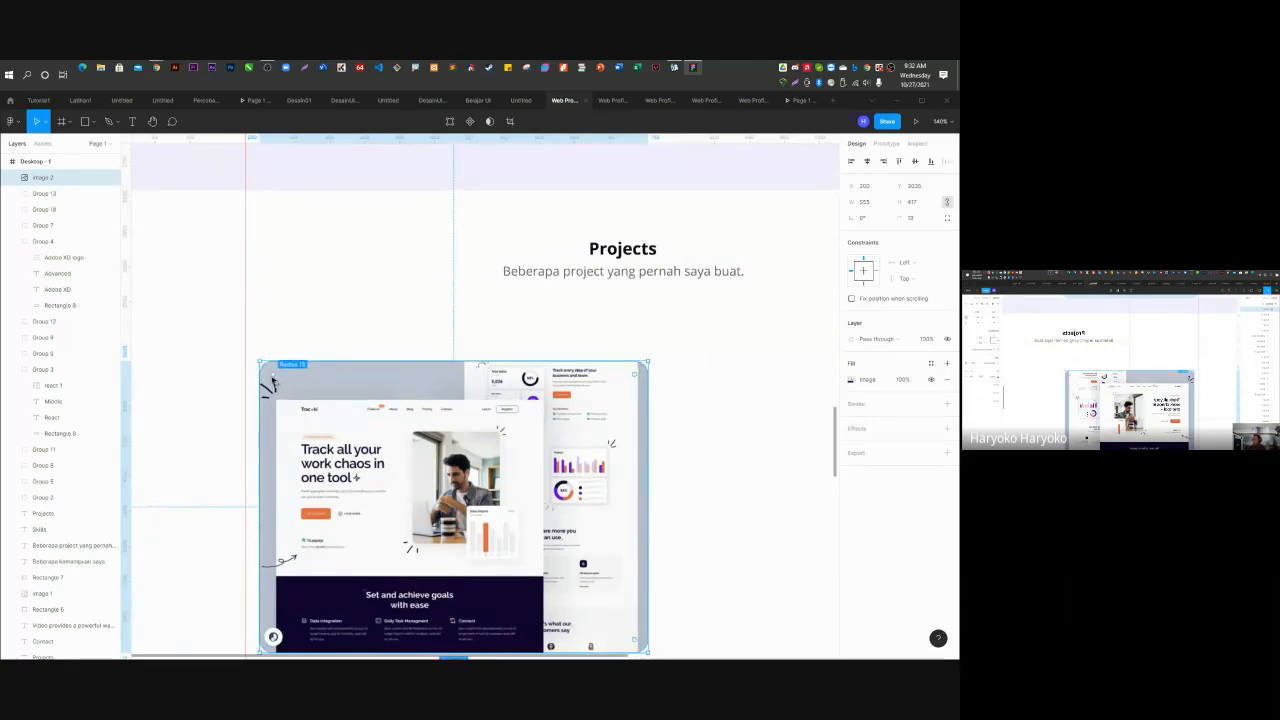
Move the project image about 32 px lower beneath the Projects subtitle.
click(463, 280)
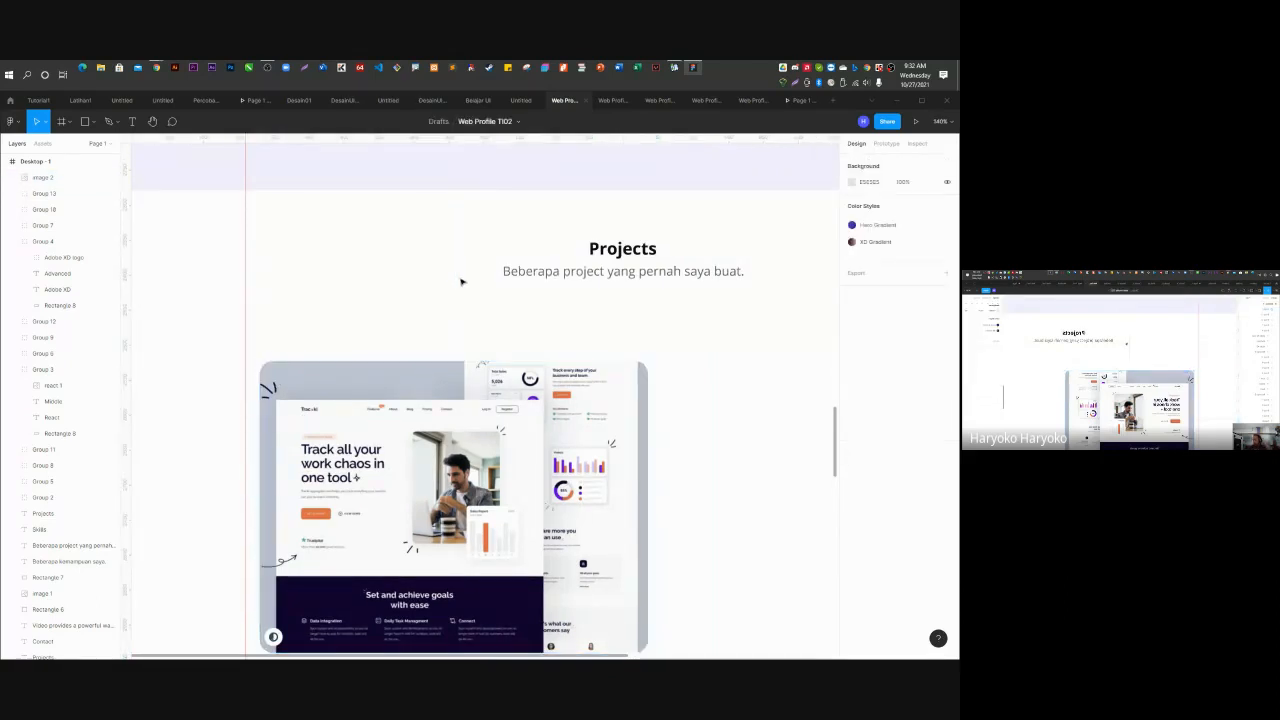
scroll(418, 300, down, 4)
click(432, 340)
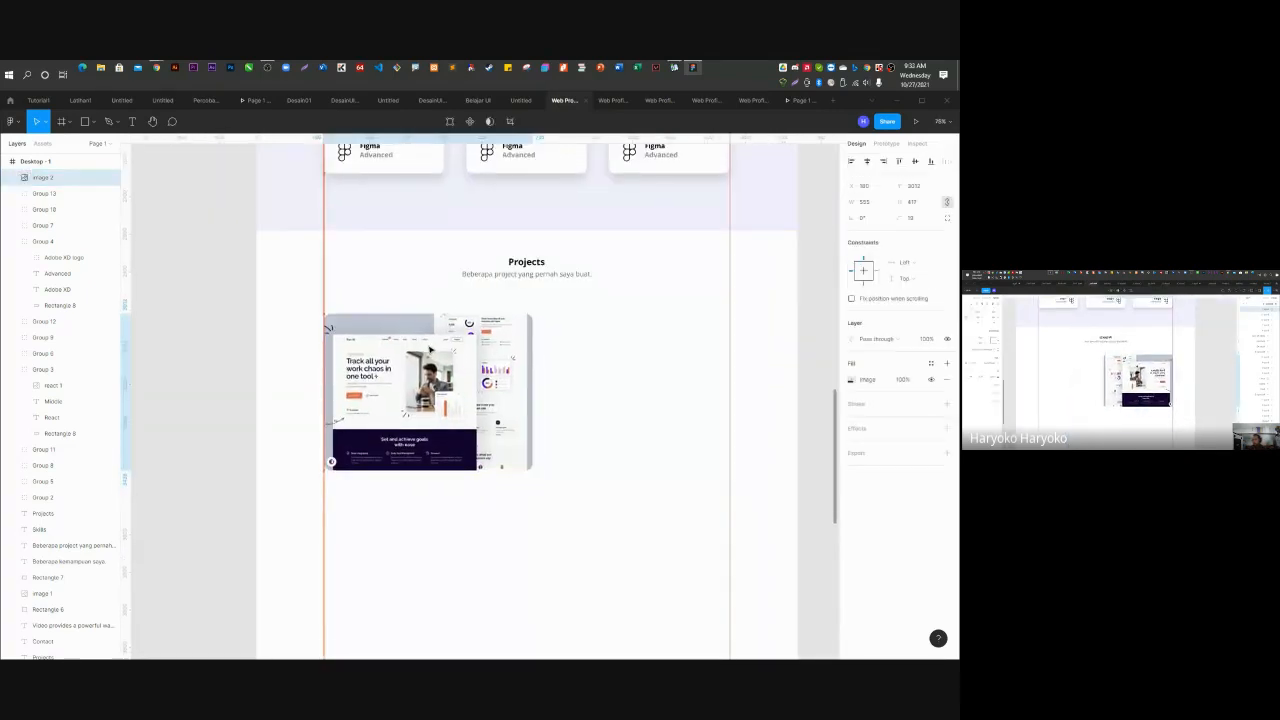
drag(430, 350, 430, 350)
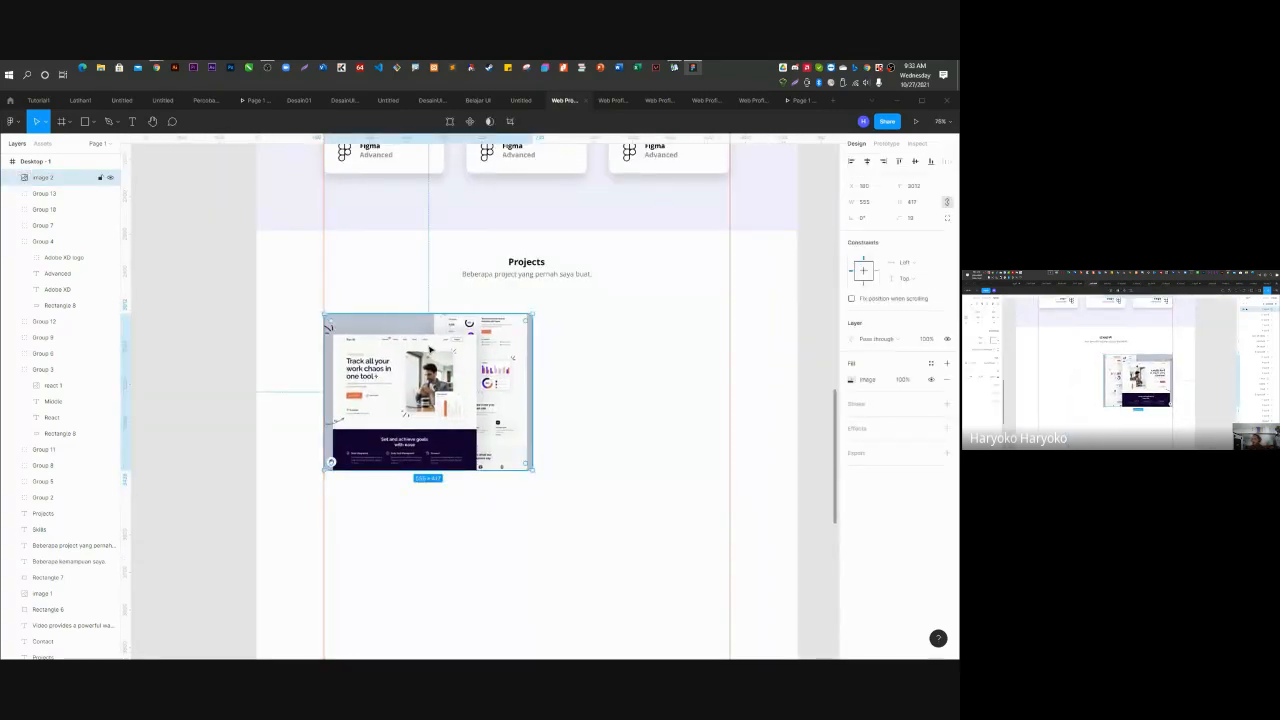
drag(430, 348, 430, 380)
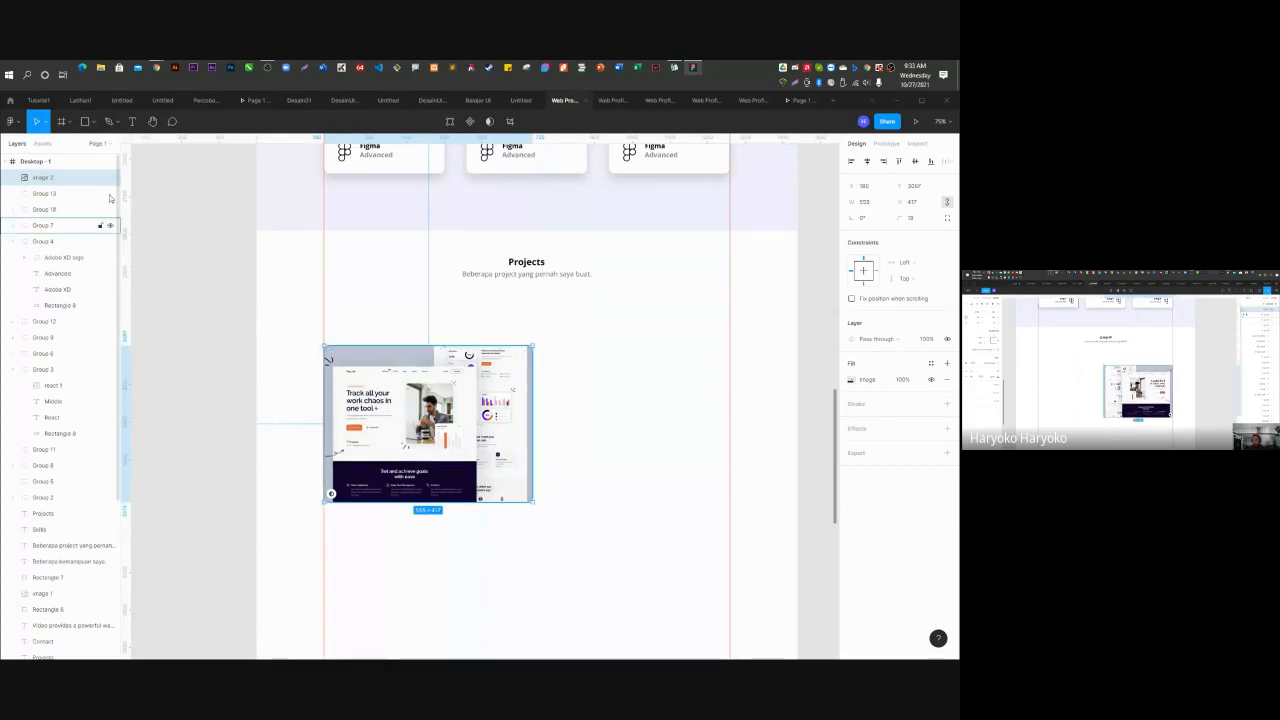
click(85, 124)
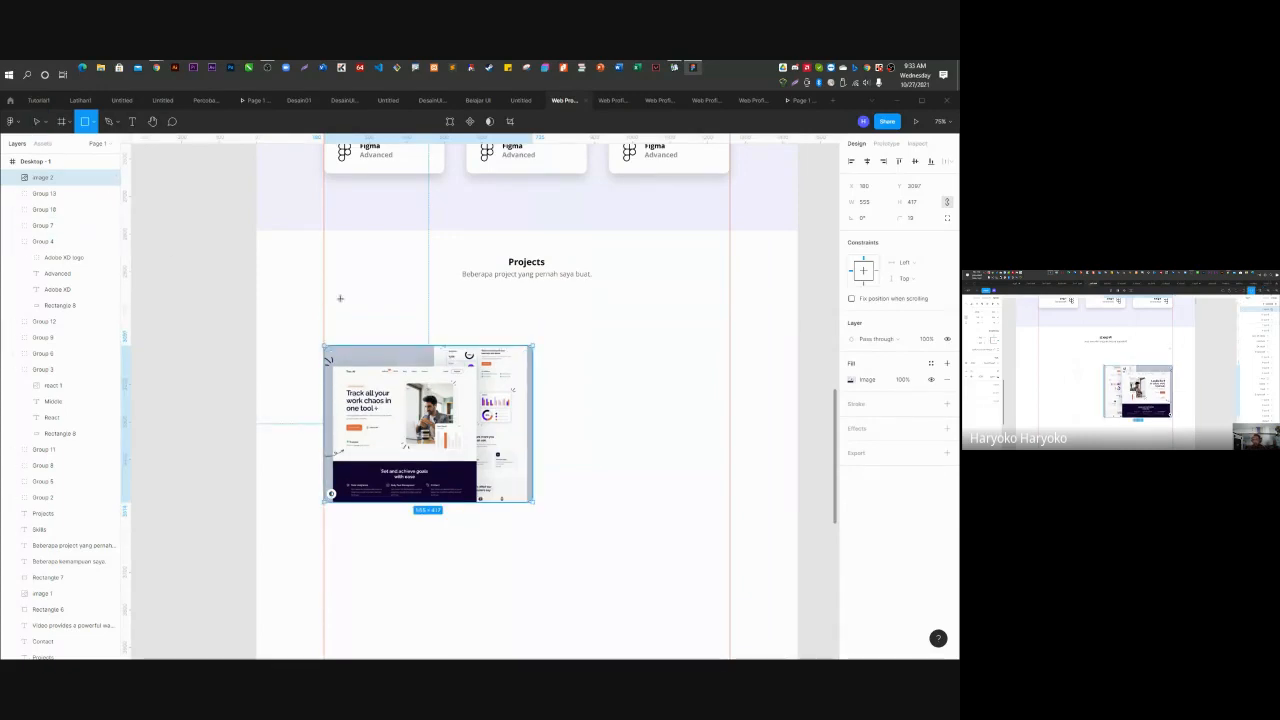
Draw a grey bar under the Projects heading and halve its width from 1080 to 540.
mouse_move(323, 290)
mouse_down()
mouse_move(742, 320)
mouse_move(731, 327)
mouse_up()
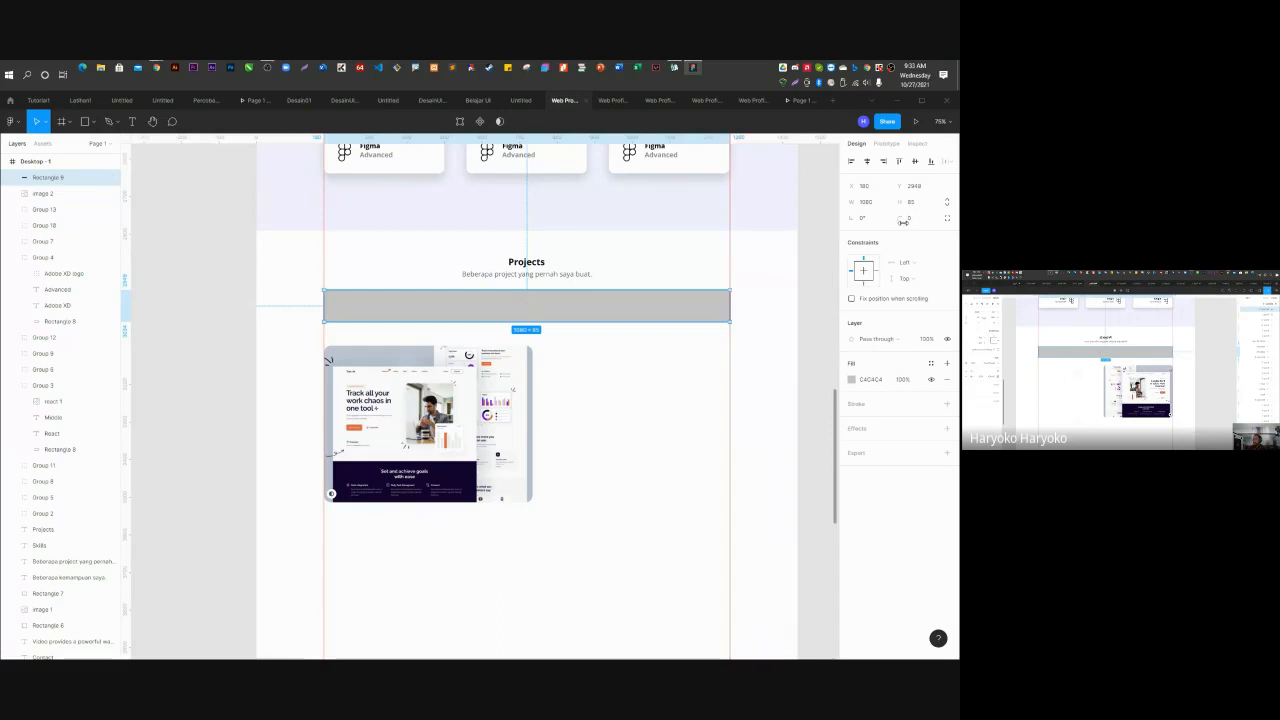
click(873, 204)
click(881, 204)
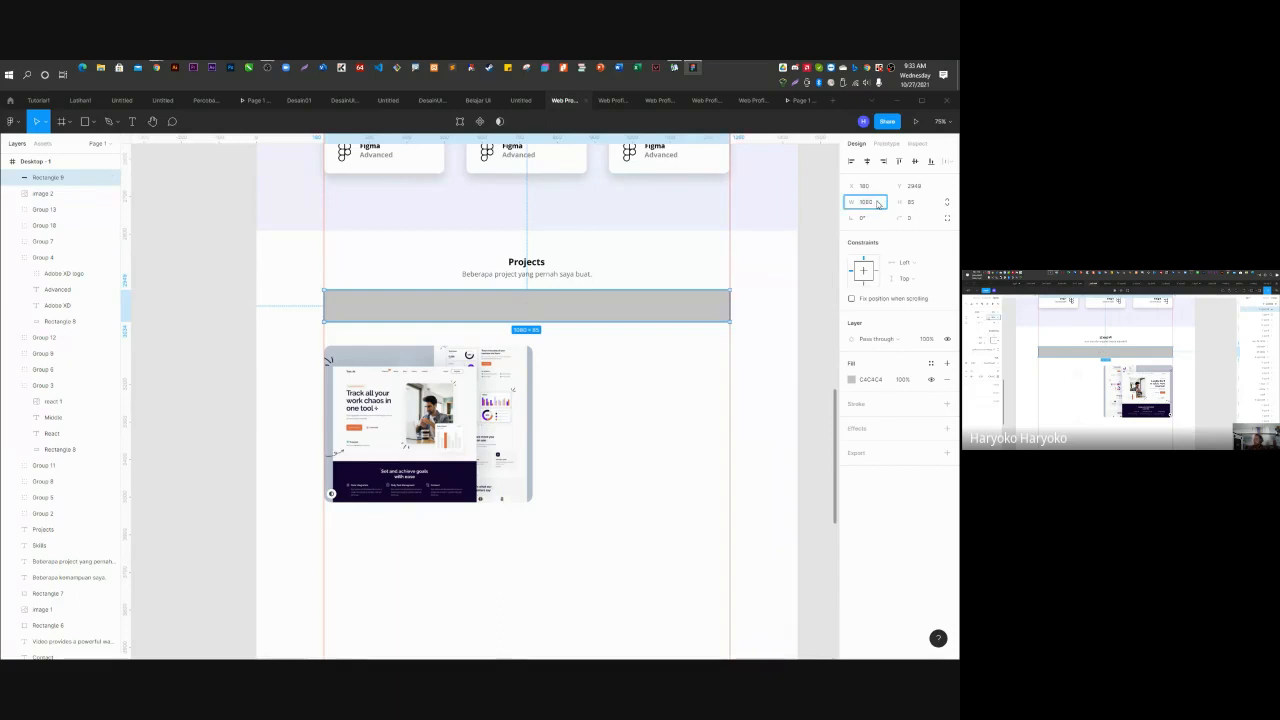
text(/2)
key(Return)
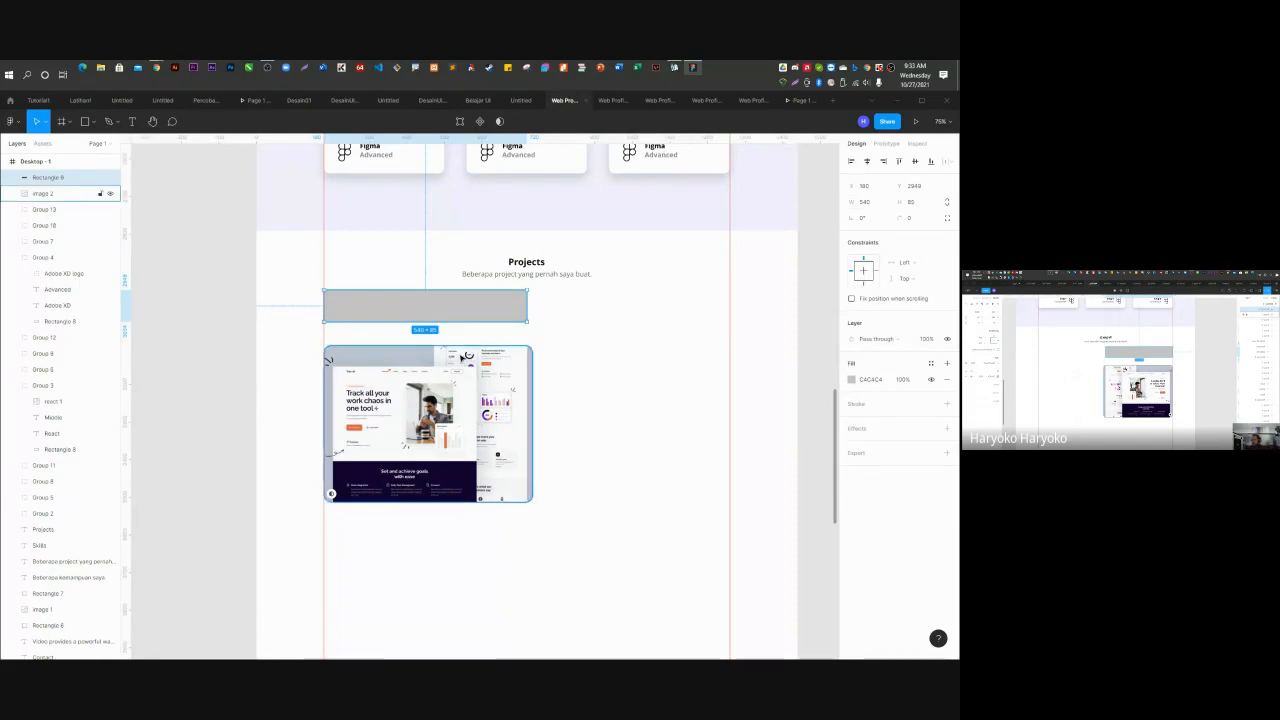
Resize the project image to roughly the bar's width, about 529 × 397.
click(468, 376)
scroll(466, 322, up, 1)
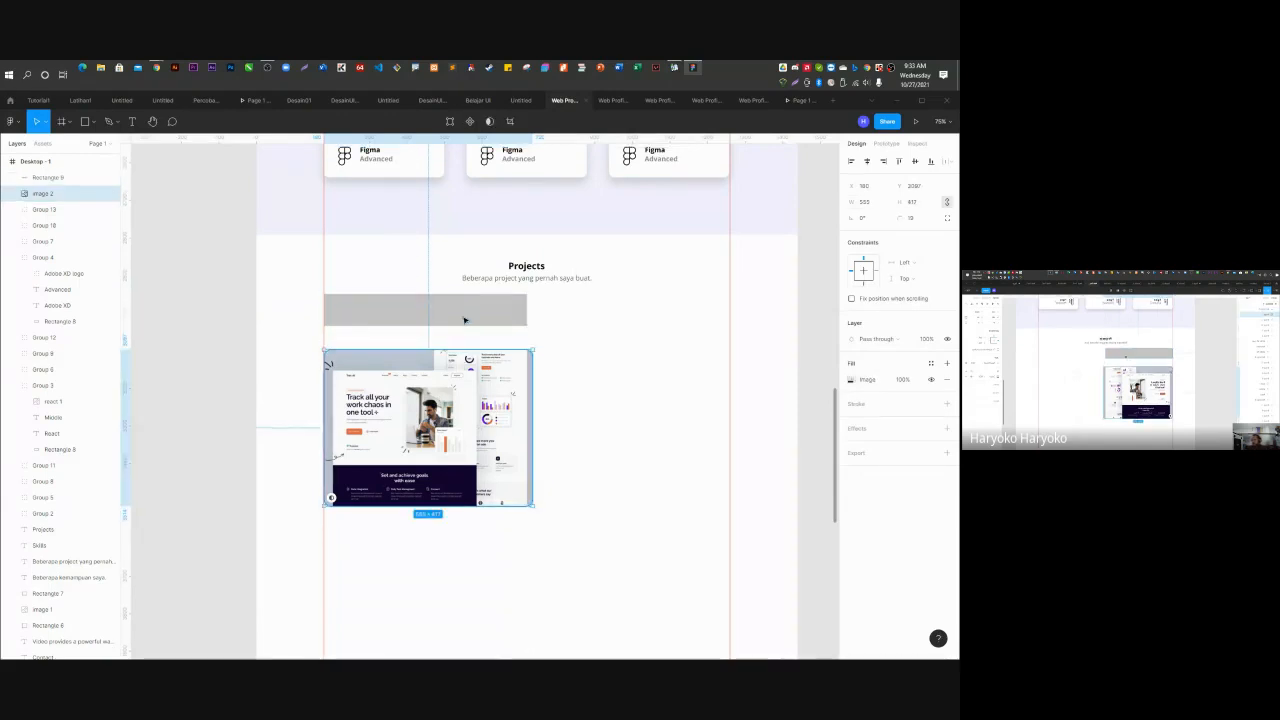
drag(534, 347, 528, 392)
click(563, 380)
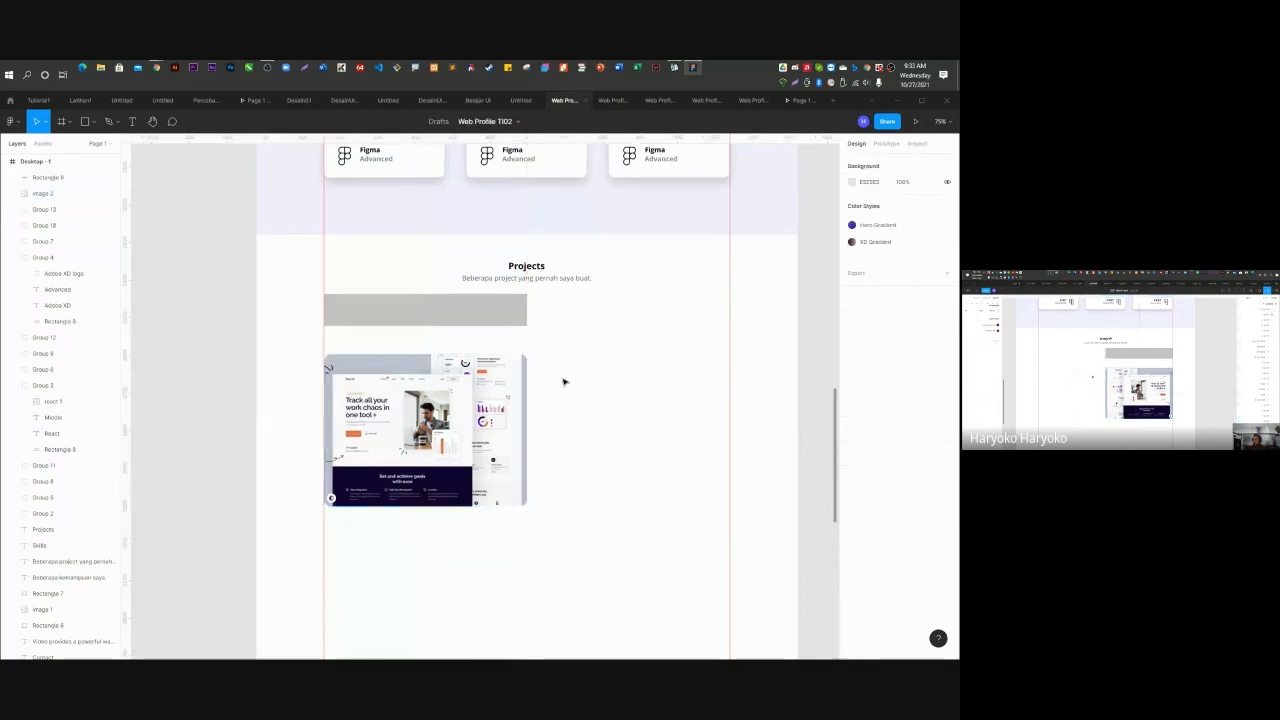
Move the project image up and place the grey rectangle above the Projects heading.
scroll(531, 340, up, 3)
click(426, 291)
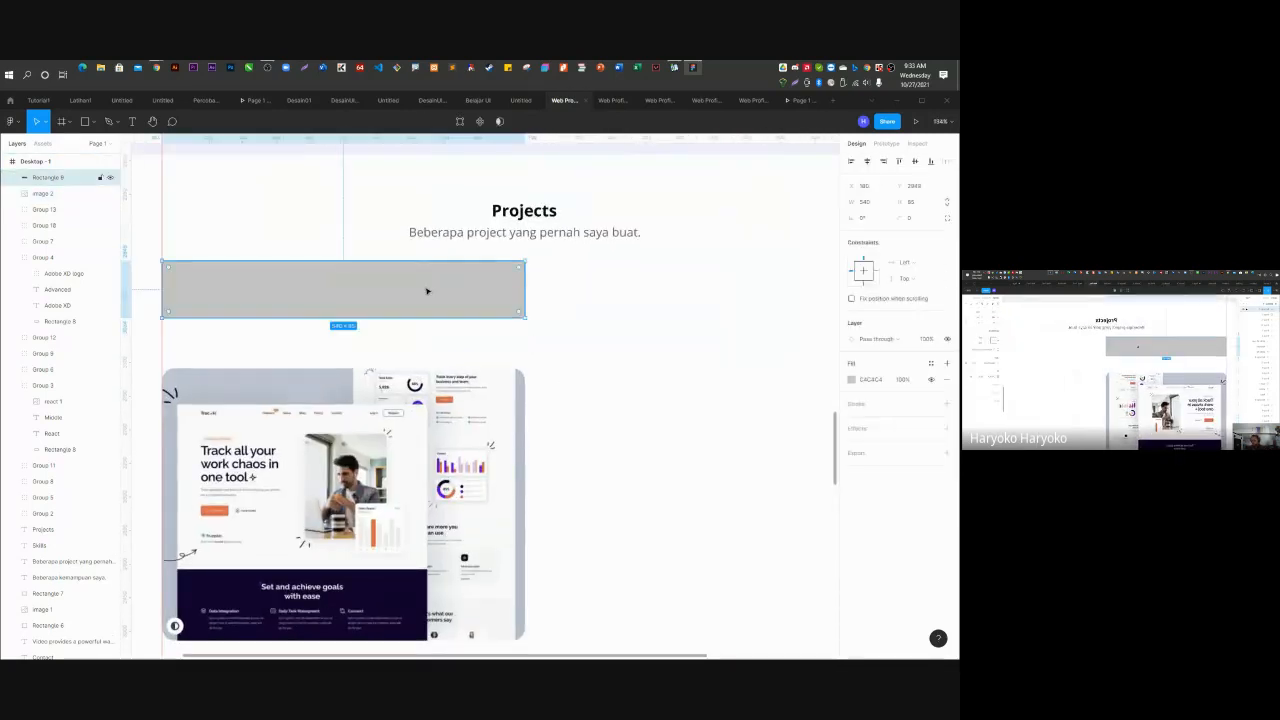
click(393, 467)
drag(393, 467, 393, 368)
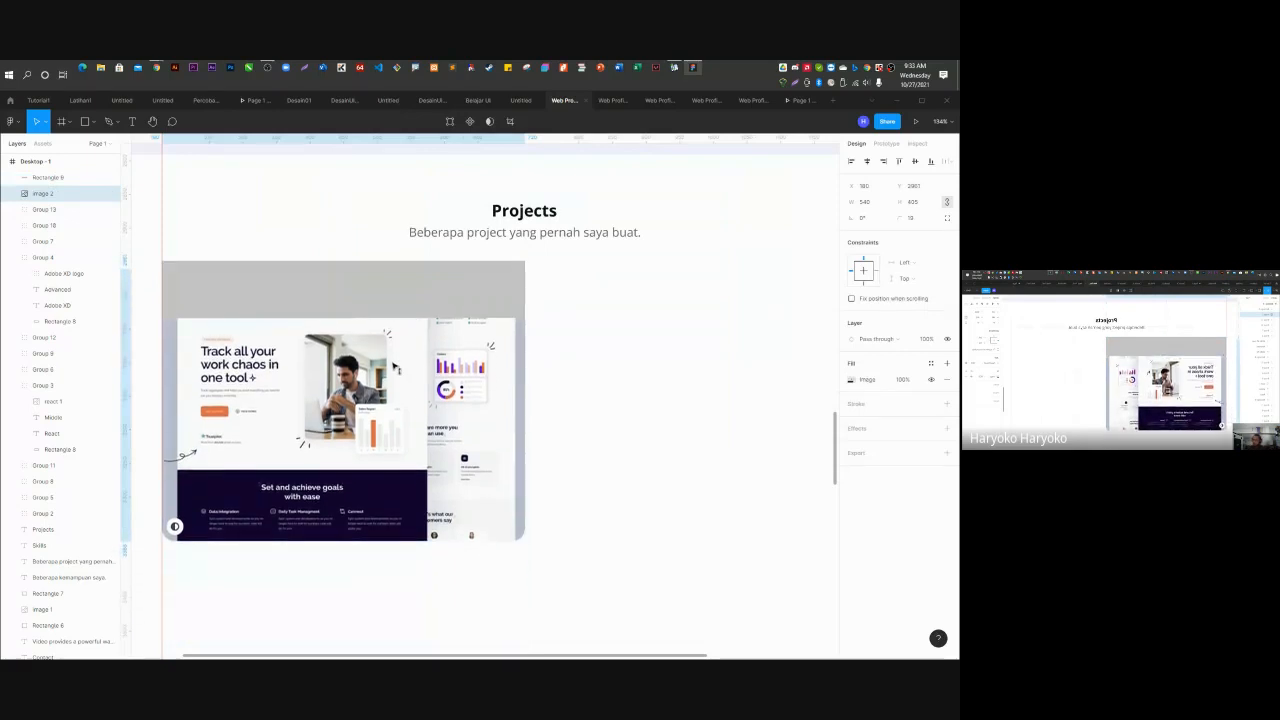
drag(394, 266, 398, 154)
Give the project image a drop shadow with blur 30, Y 15 and 15% opacity.
click(431, 377)
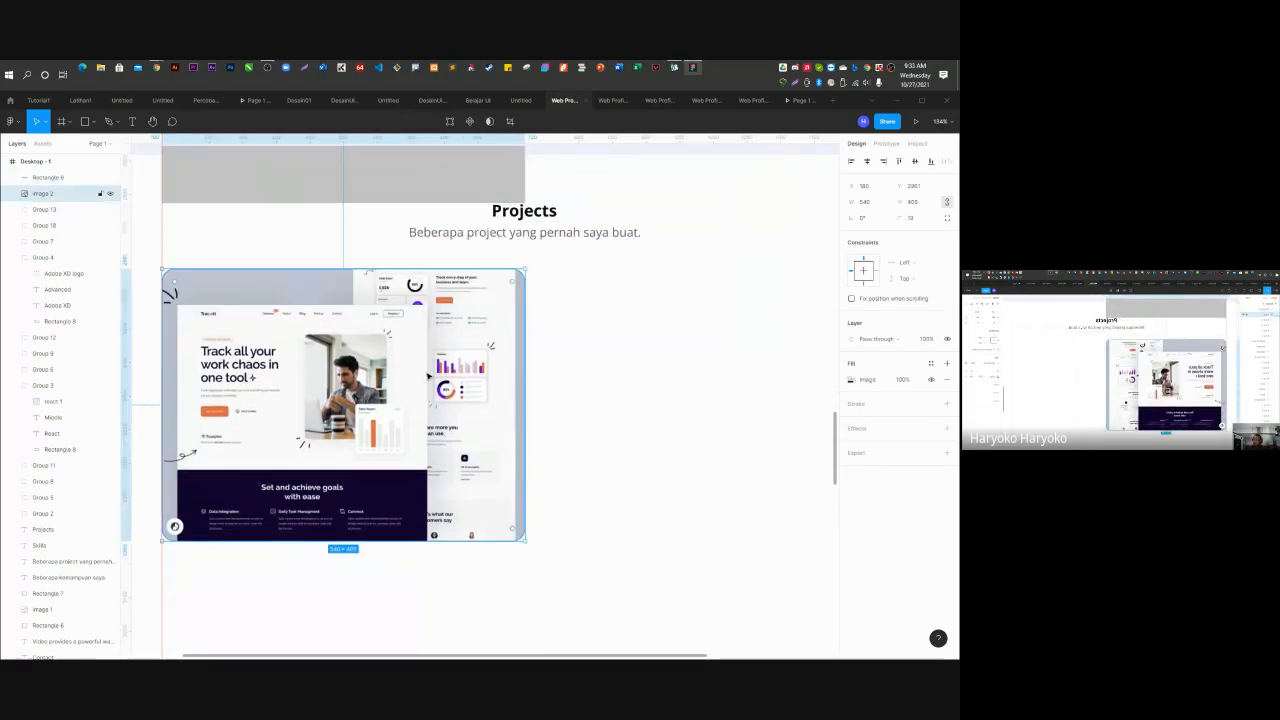
scroll(407, 410, down, 1)
scroll(407, 410, down, 1)
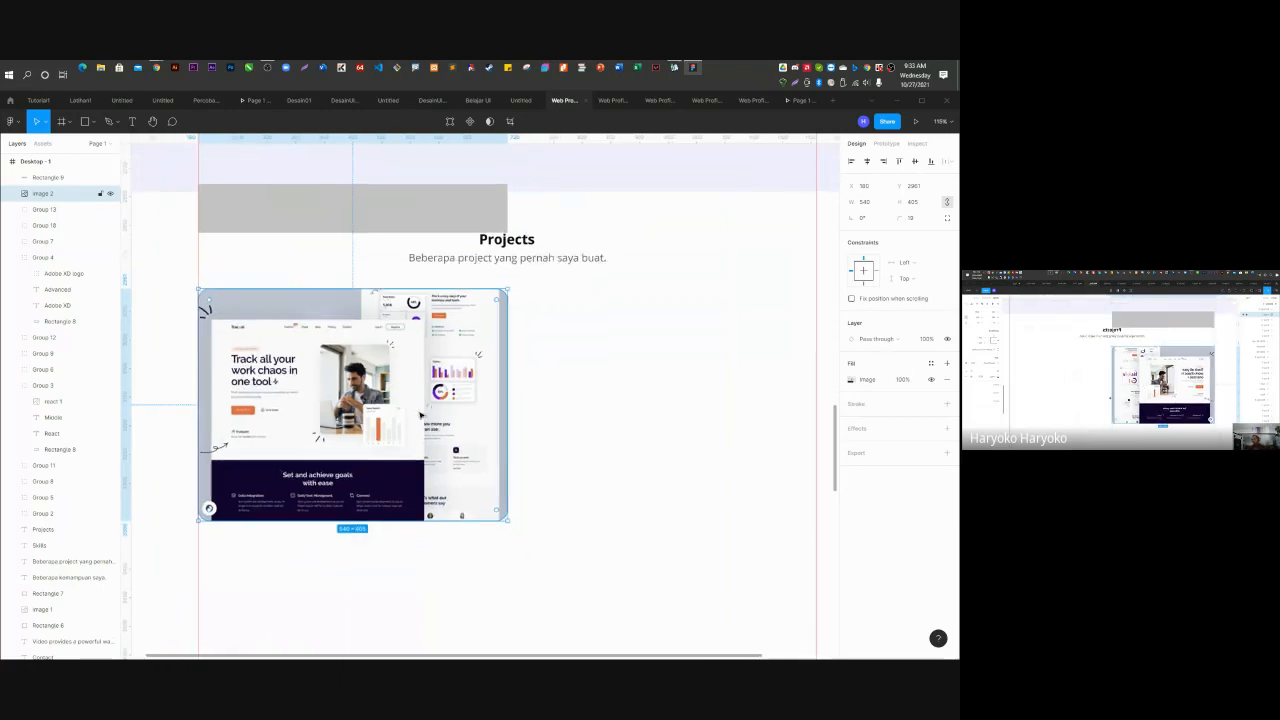
click(857, 428)
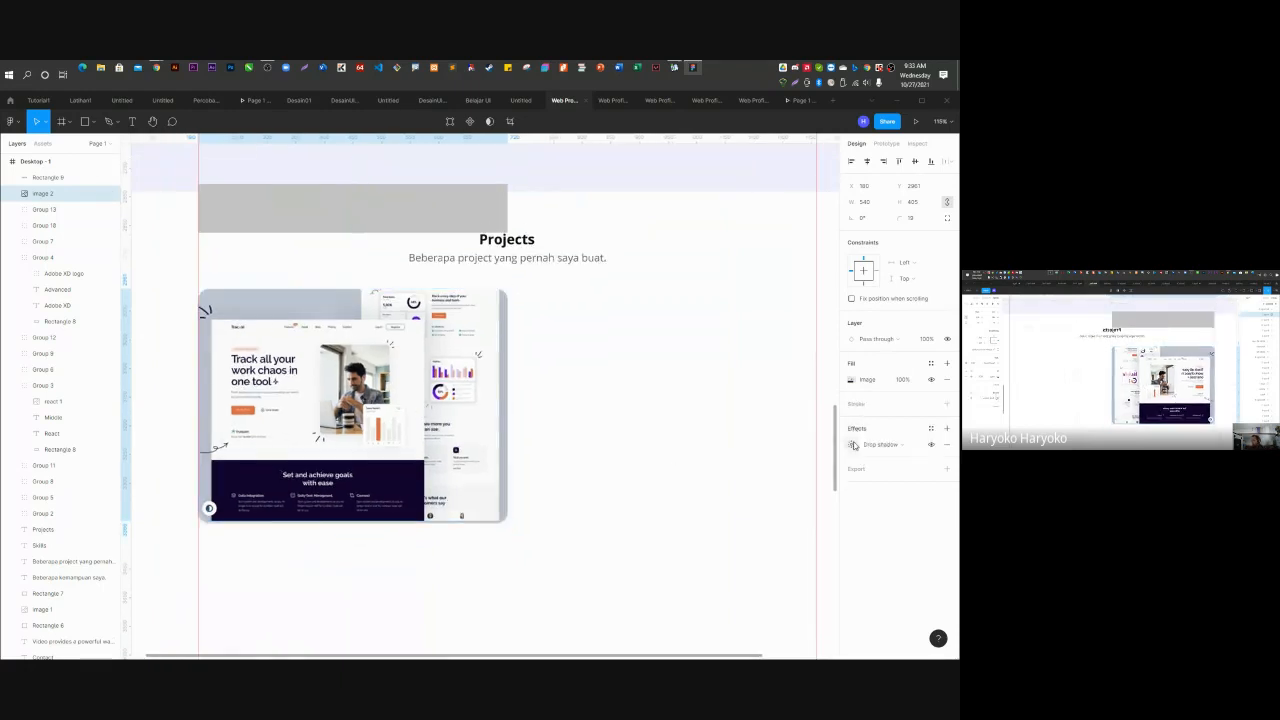
click(851, 444)
click(804, 474)
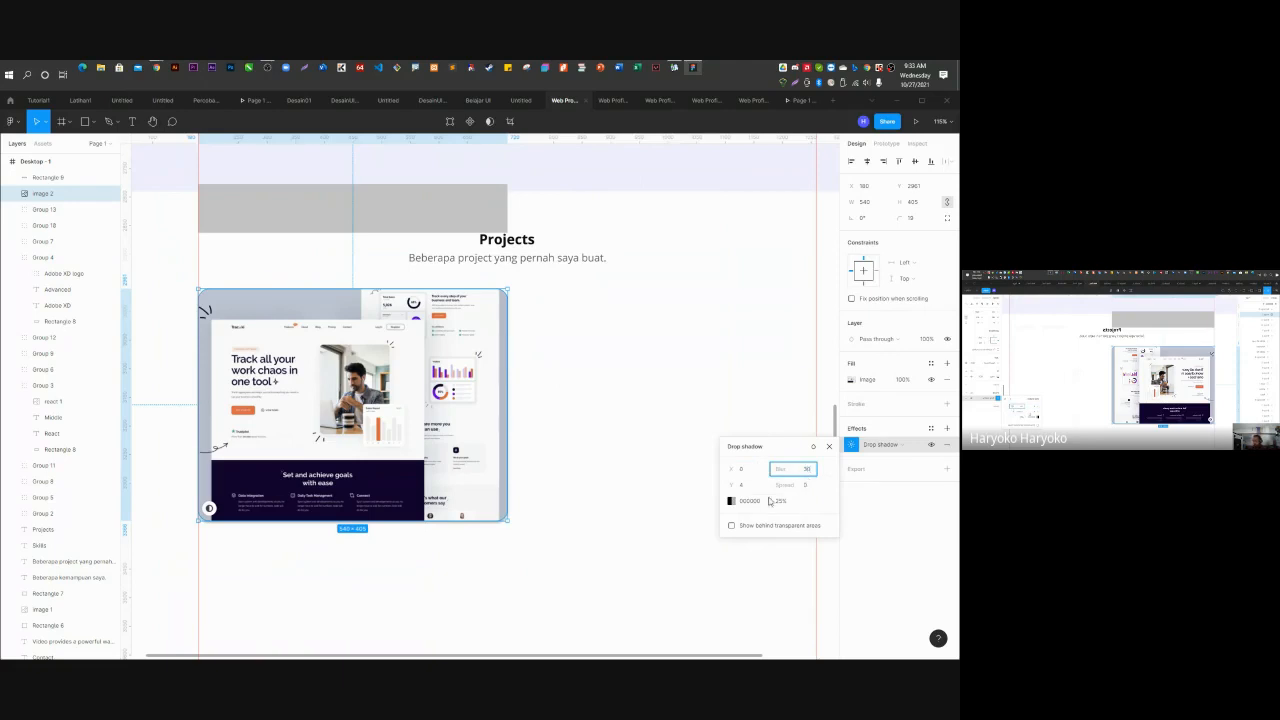
text(30)
click(740, 485)
text(15)
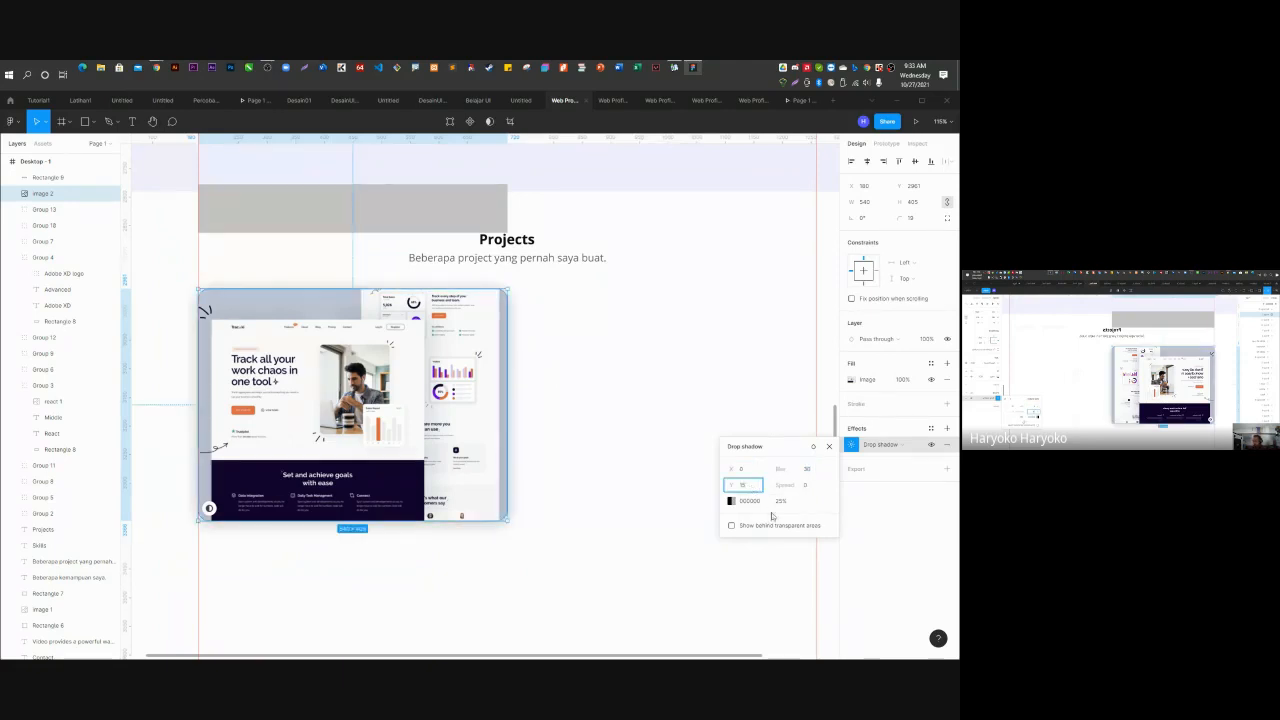
click(782, 501)
text(15)
key(Return)
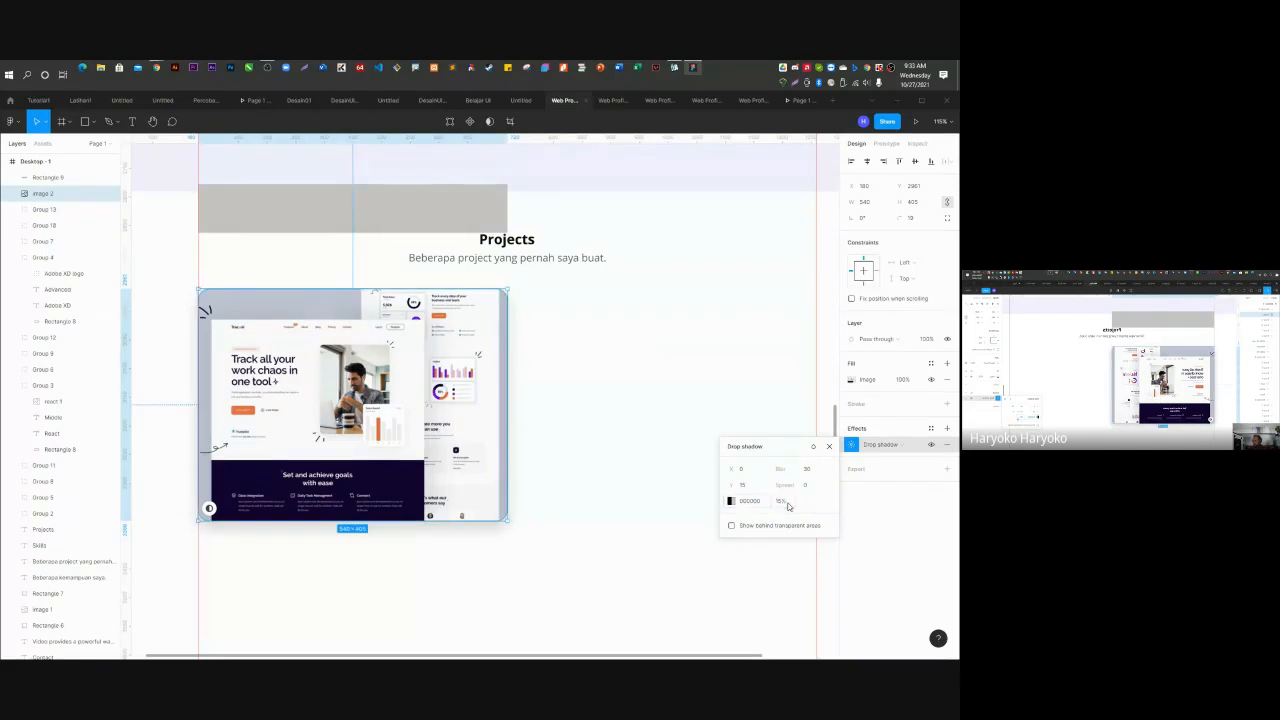
click(536, 578)
click(507, 240)
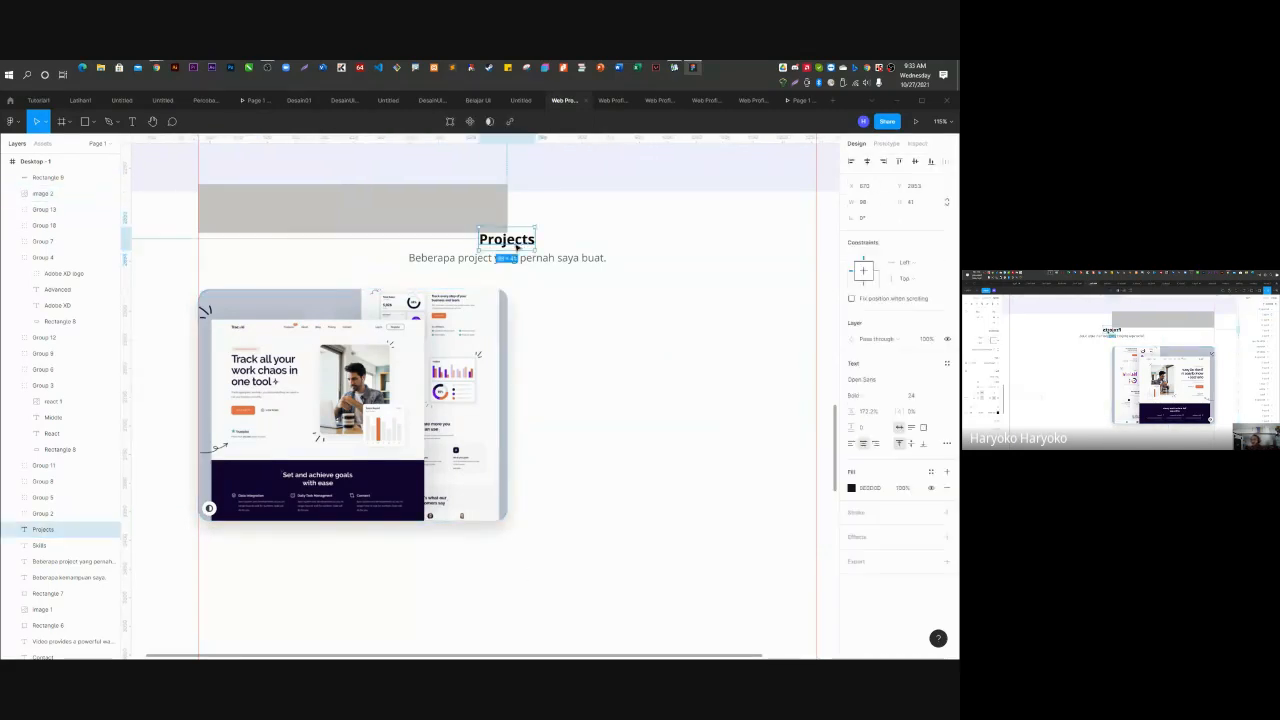
shift+click(540, 260)
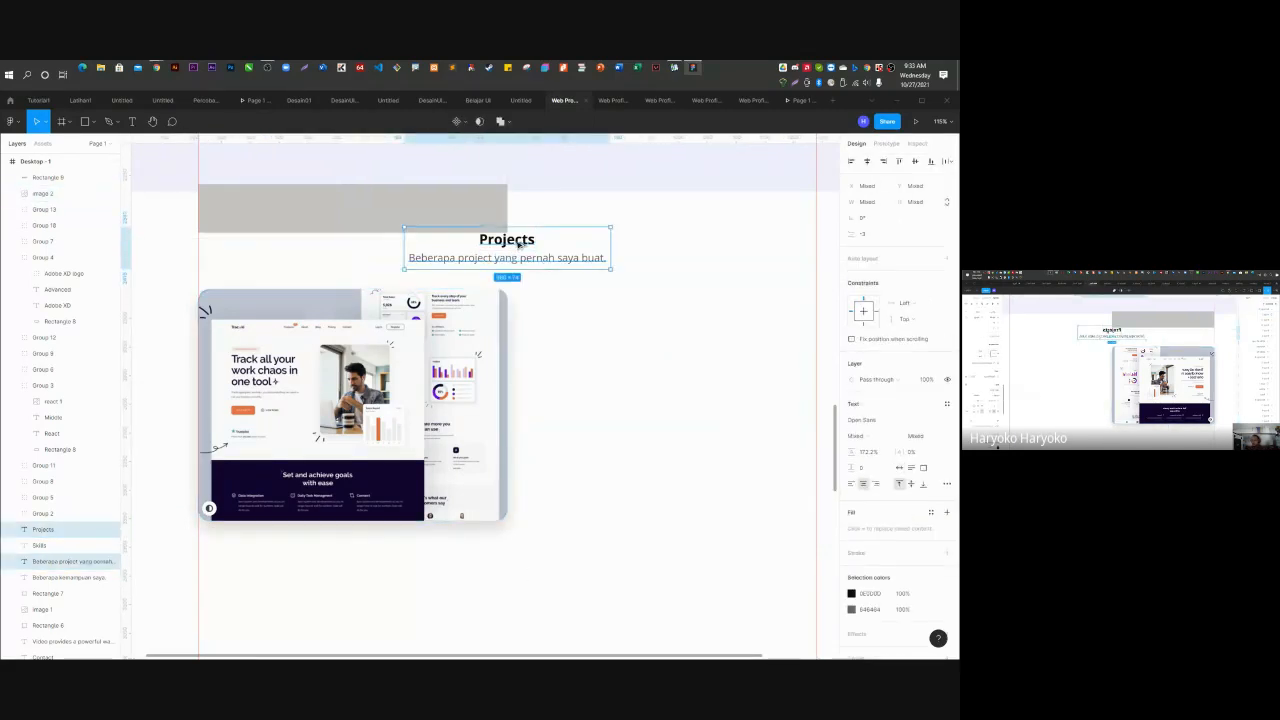
Duplicate the Projects heading and subtitle below the image and reduce the copied heading's font size.
drag(518, 243, 366, 555)
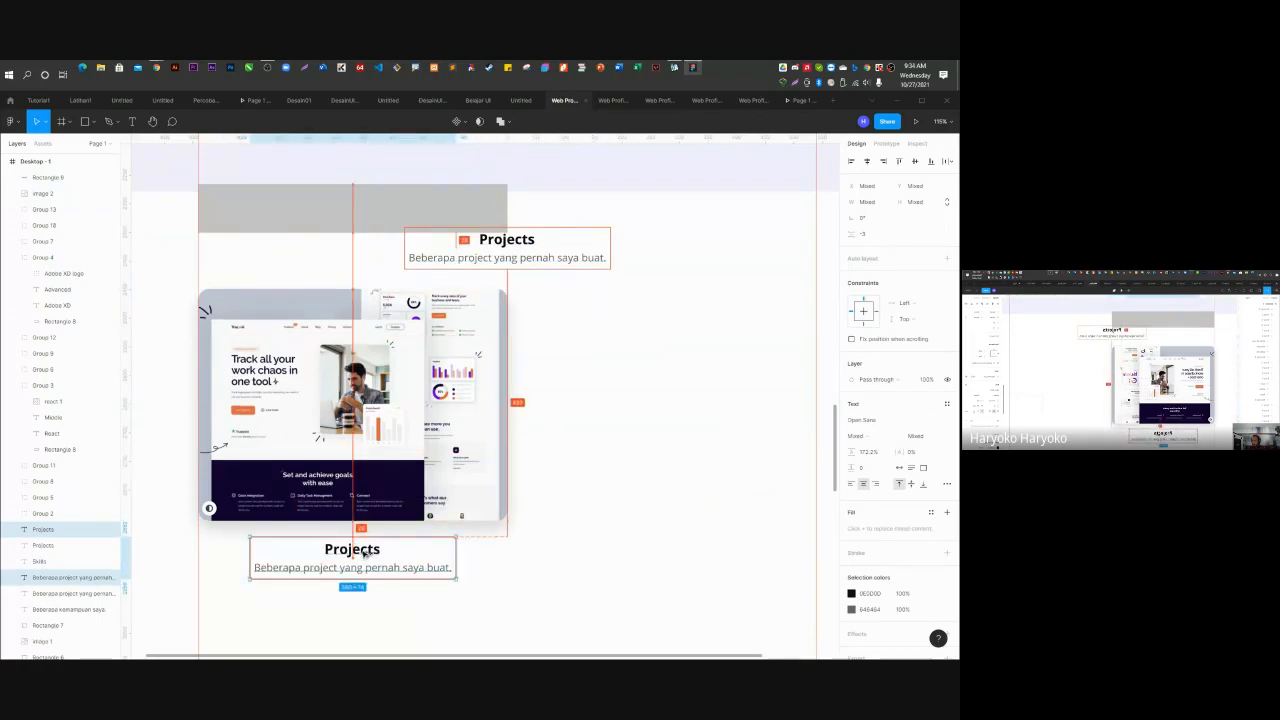
click(536, 534)
click(352, 549)
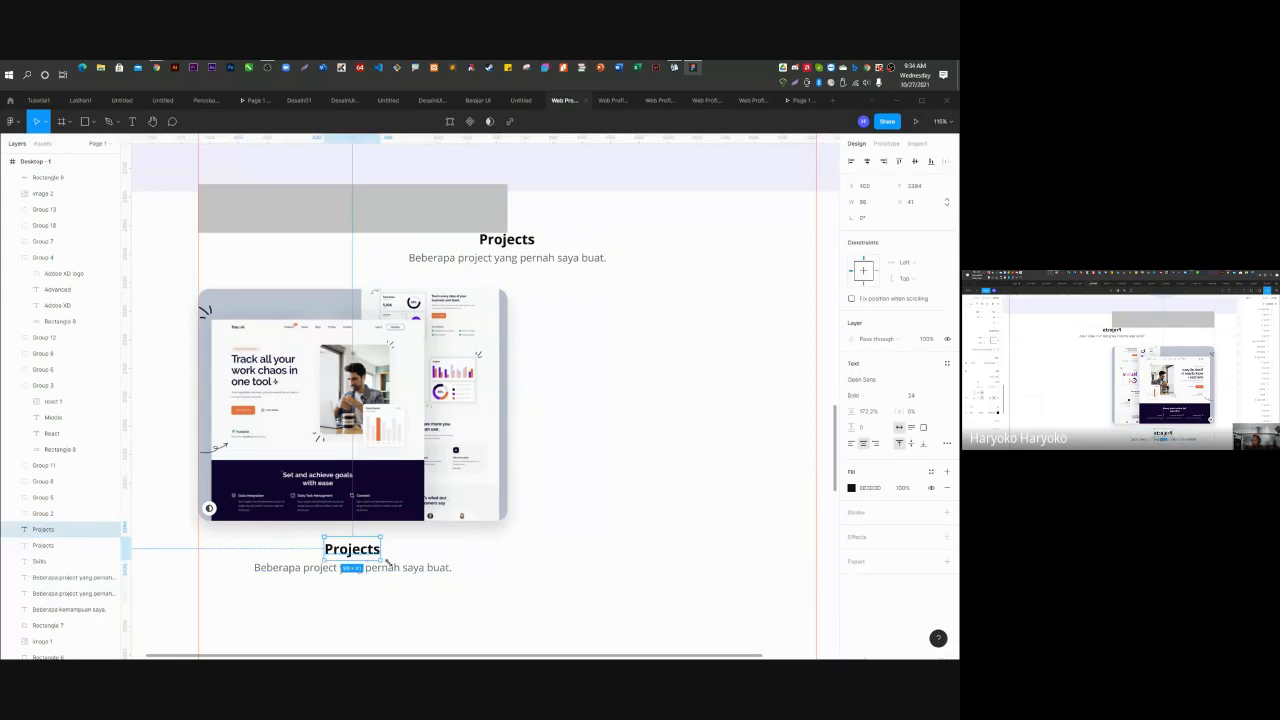
click(936, 399)
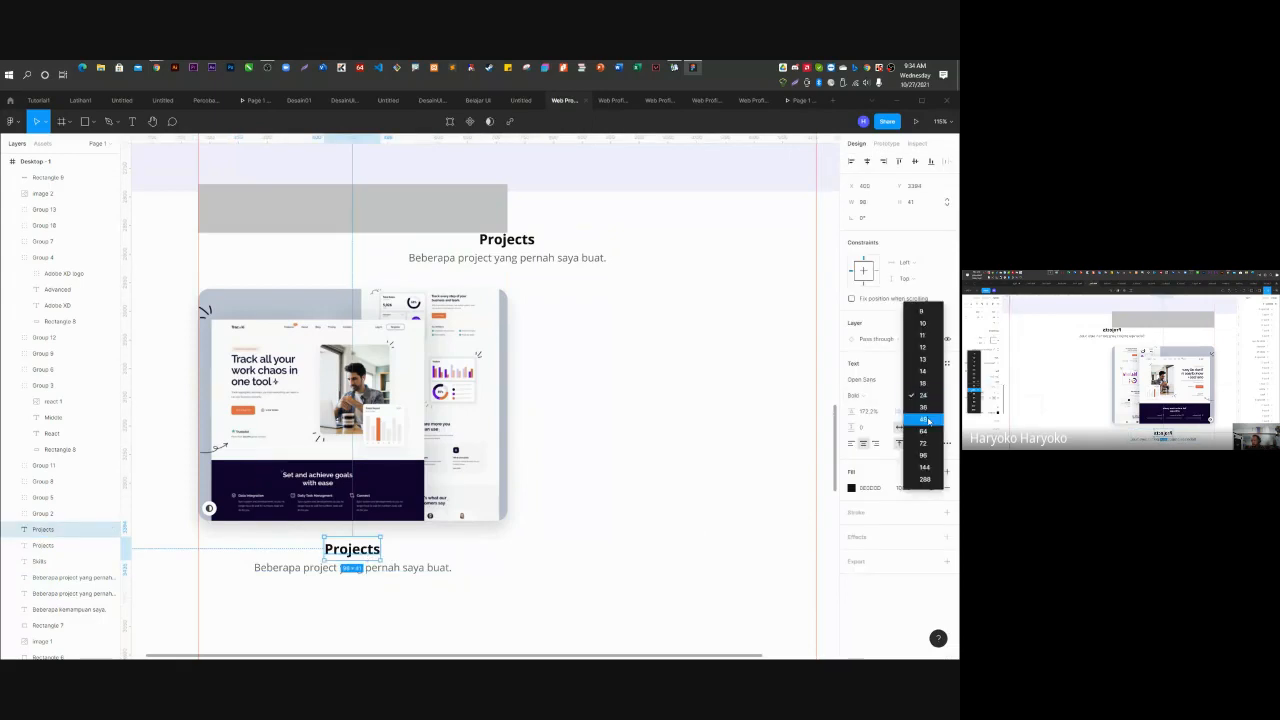
click(925, 415)
click(407, 583)
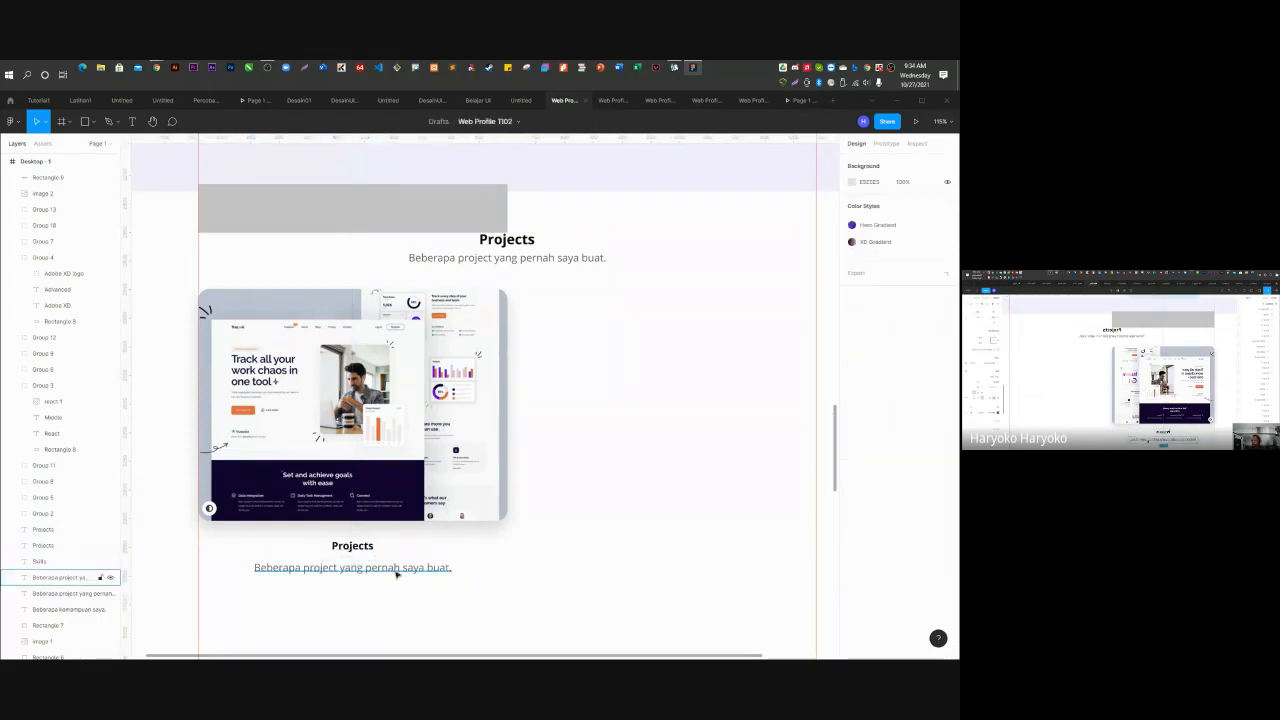
Reduce the font size of the copied subtitle.
click(396, 570)
click(935, 399)
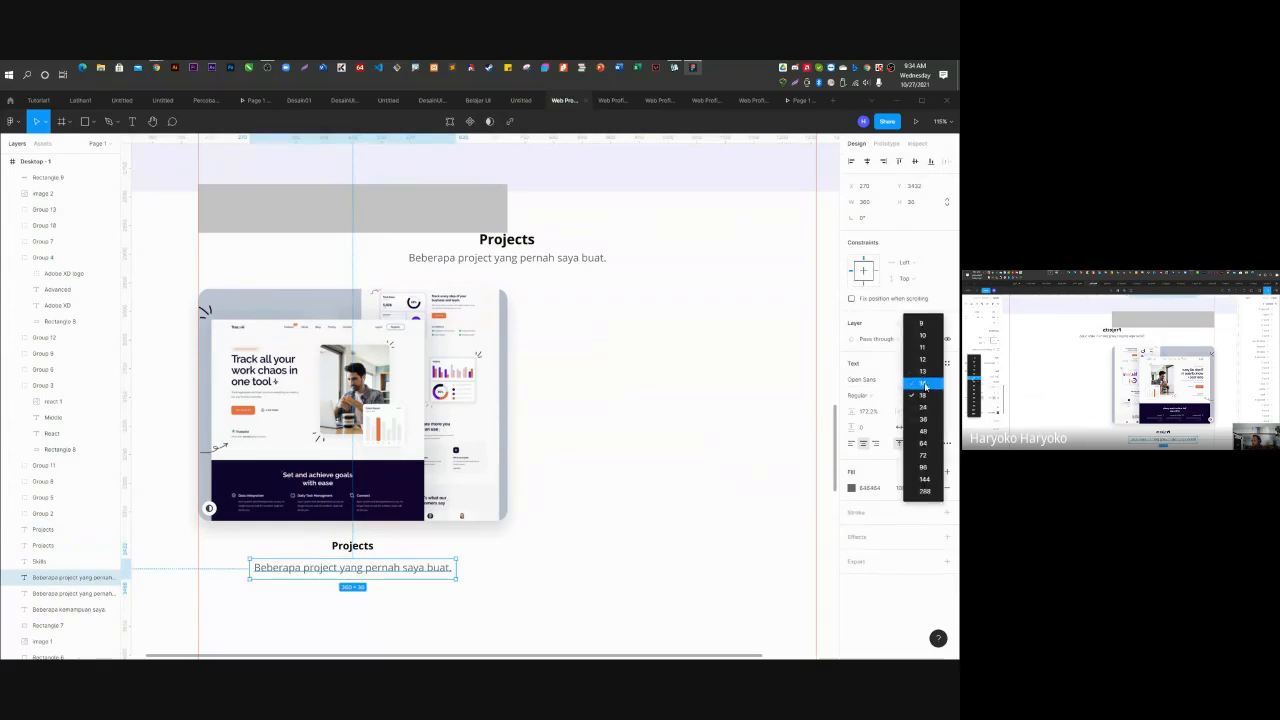
click(922, 359)
click(364, 594)
scroll(363, 595, up, 5)
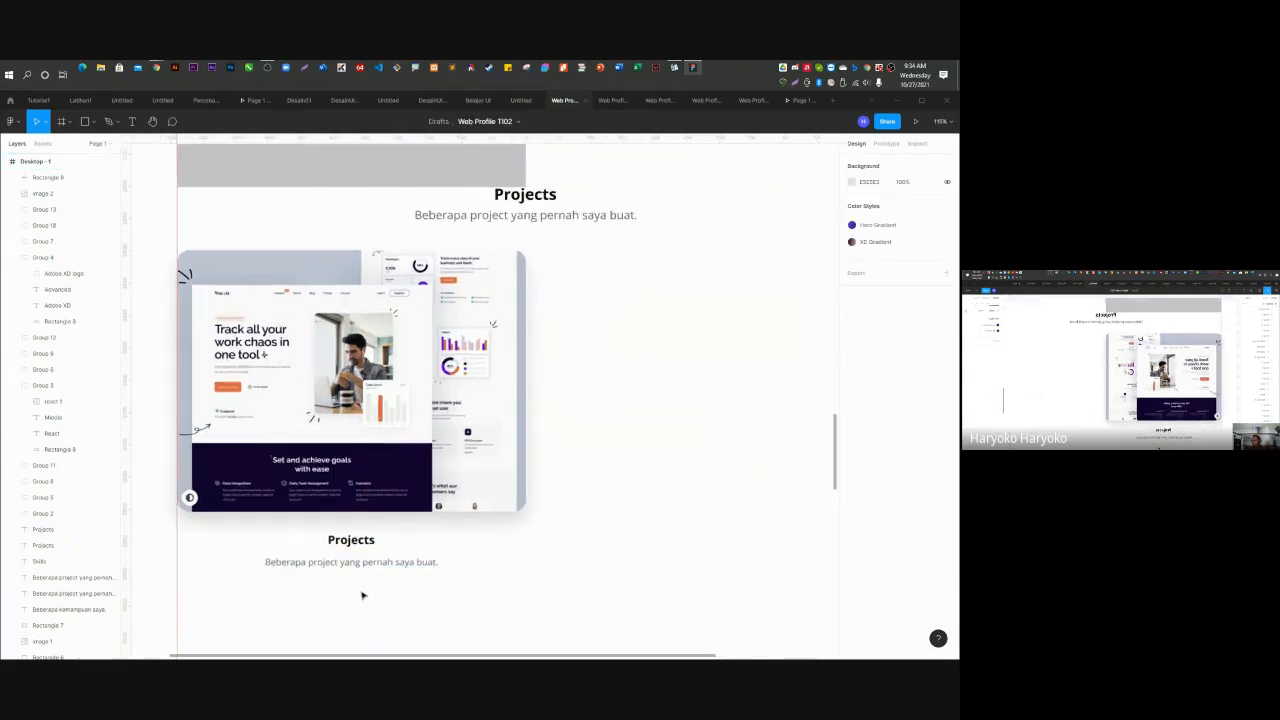
click(346, 571)
scroll(343, 567, up, 3)
key(Escape)
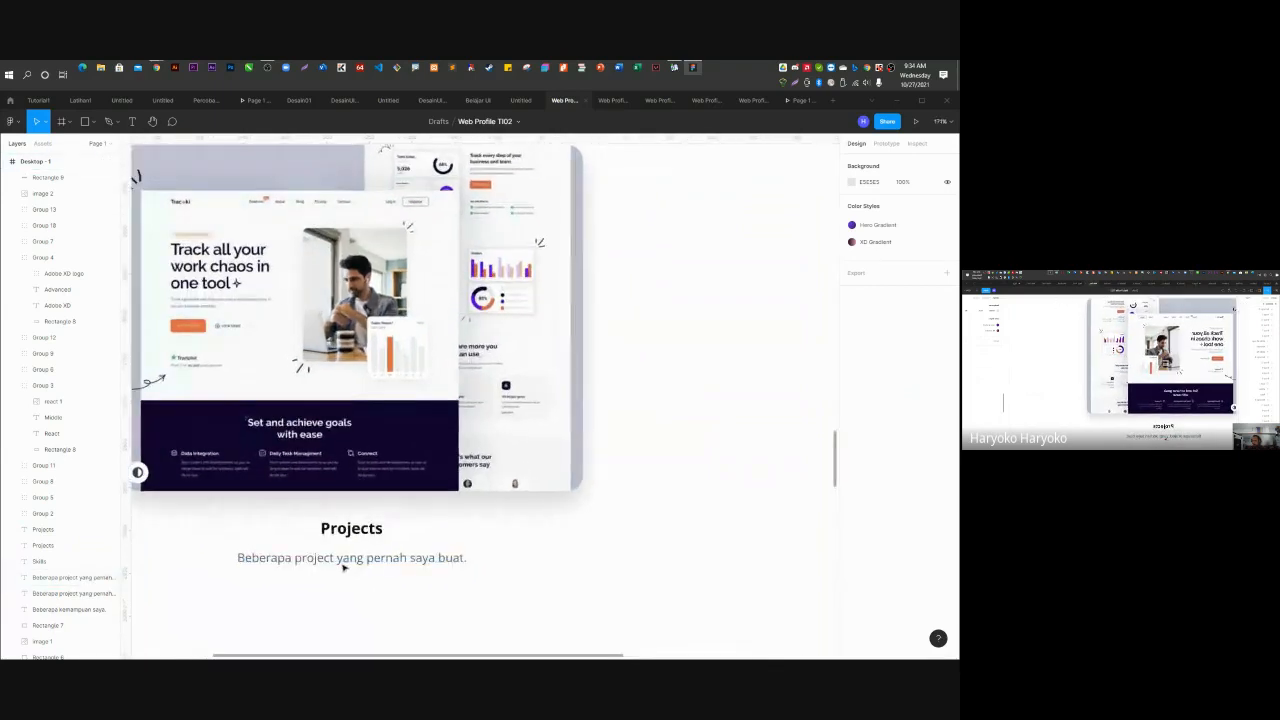
scroll(343, 567, up, 2)
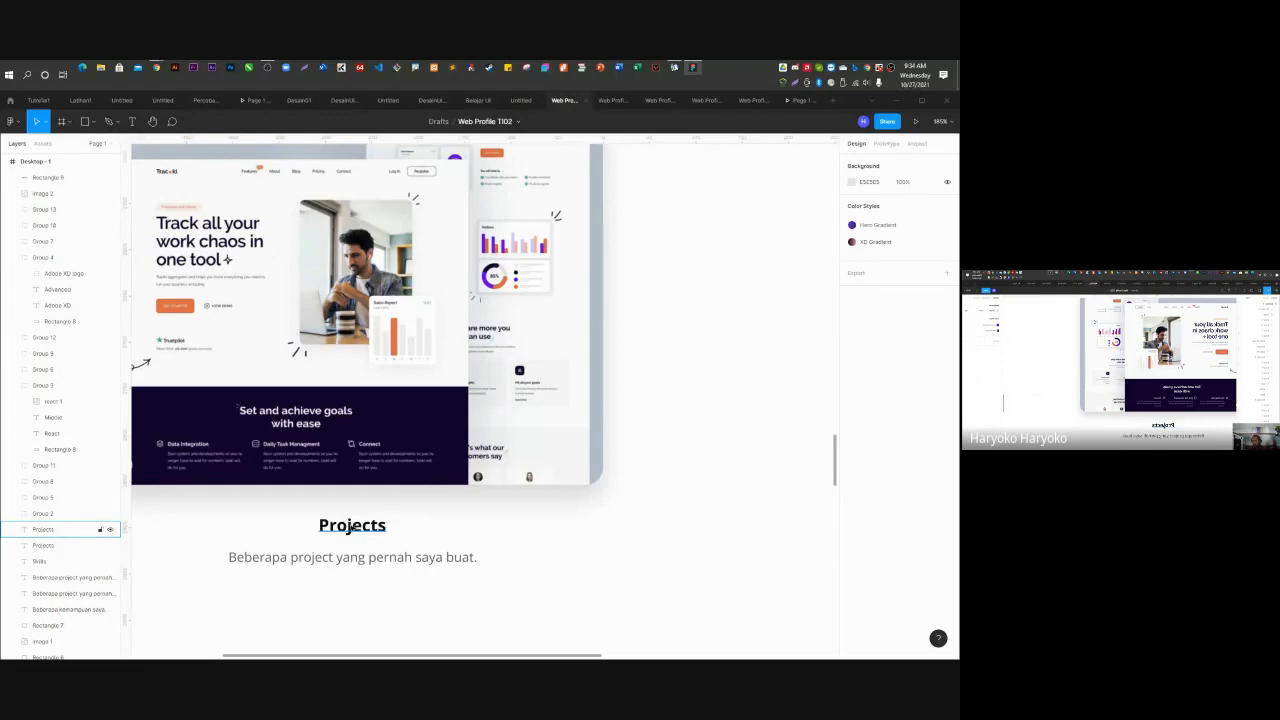
Rename the copied heading under the image to 'Trac.ki'.
double_click(351, 527)
text(Tra)
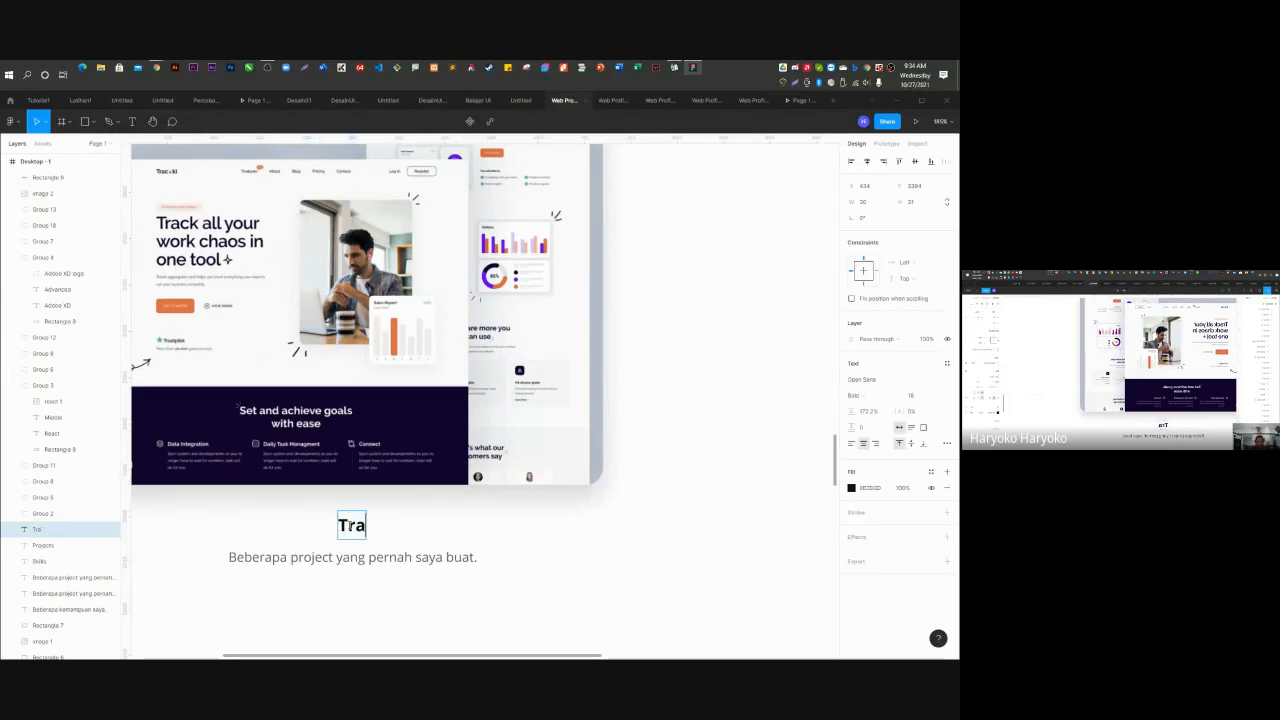
text(c.ki)
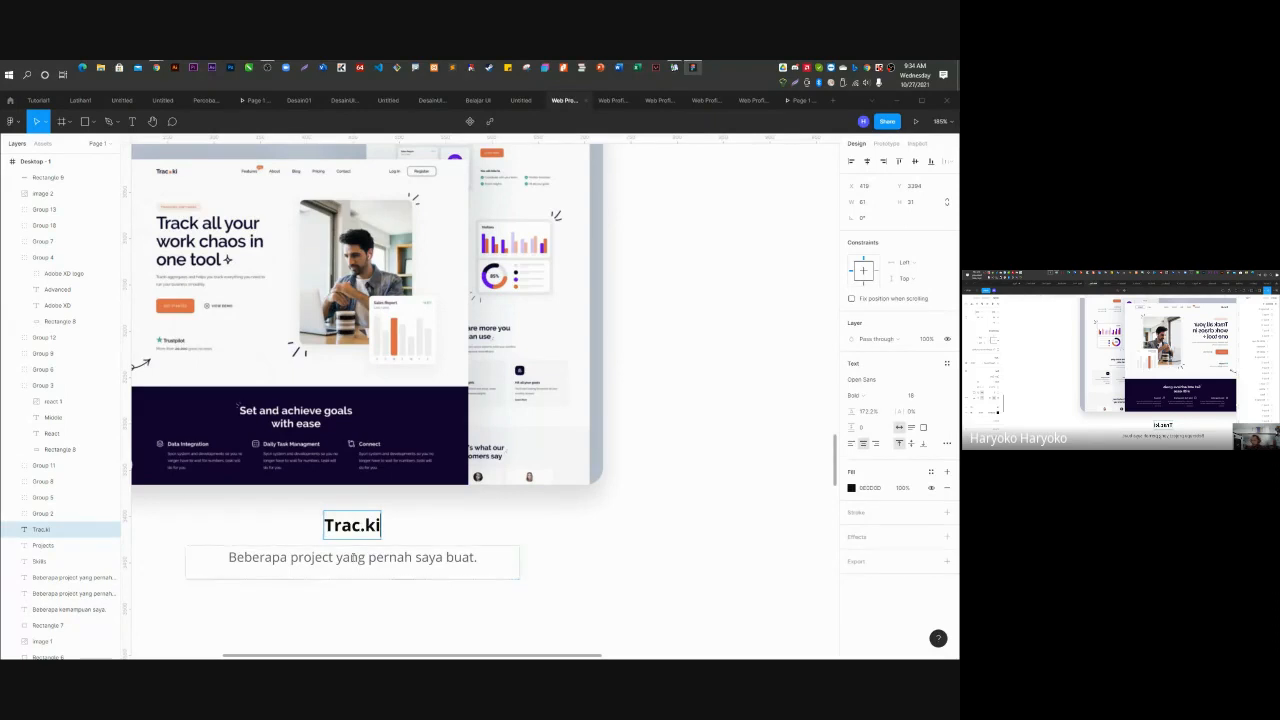
click(351, 557)
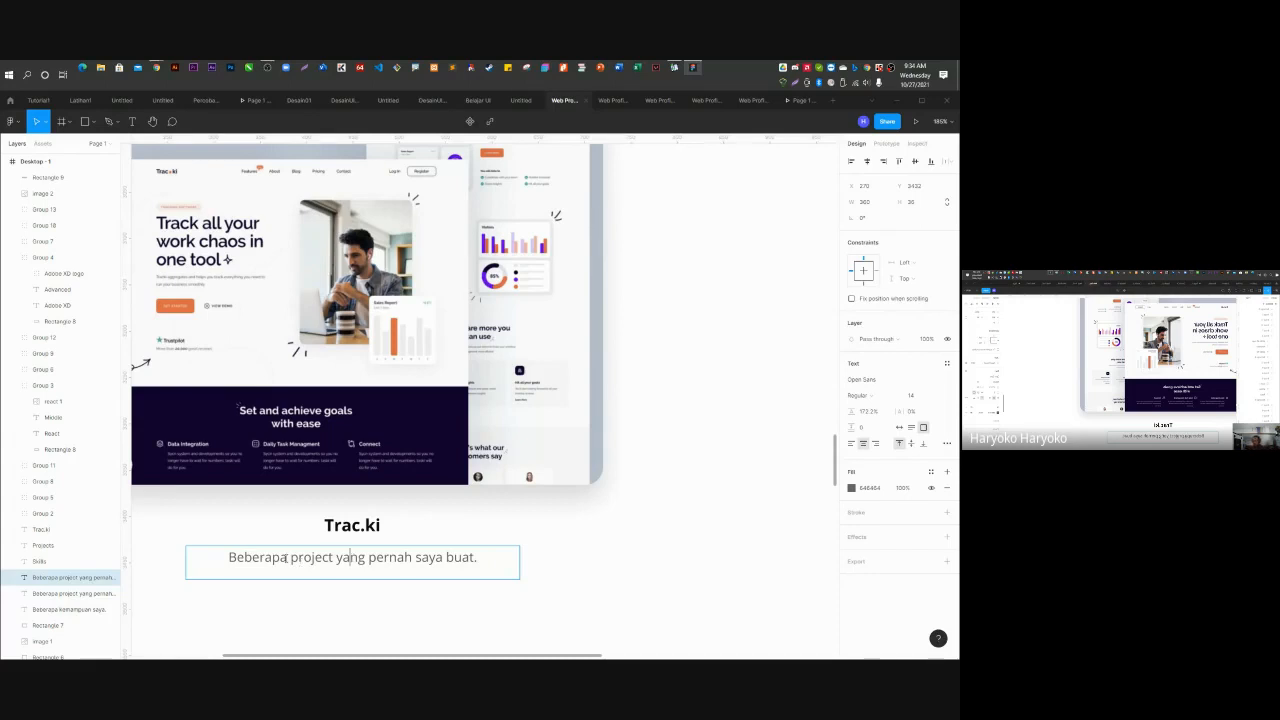
Reword the caption to 'Salah satu project Web Design yang pernah saya buat.' and zoom out.
drag(288, 558, 195, 559)
key(BackSpace)
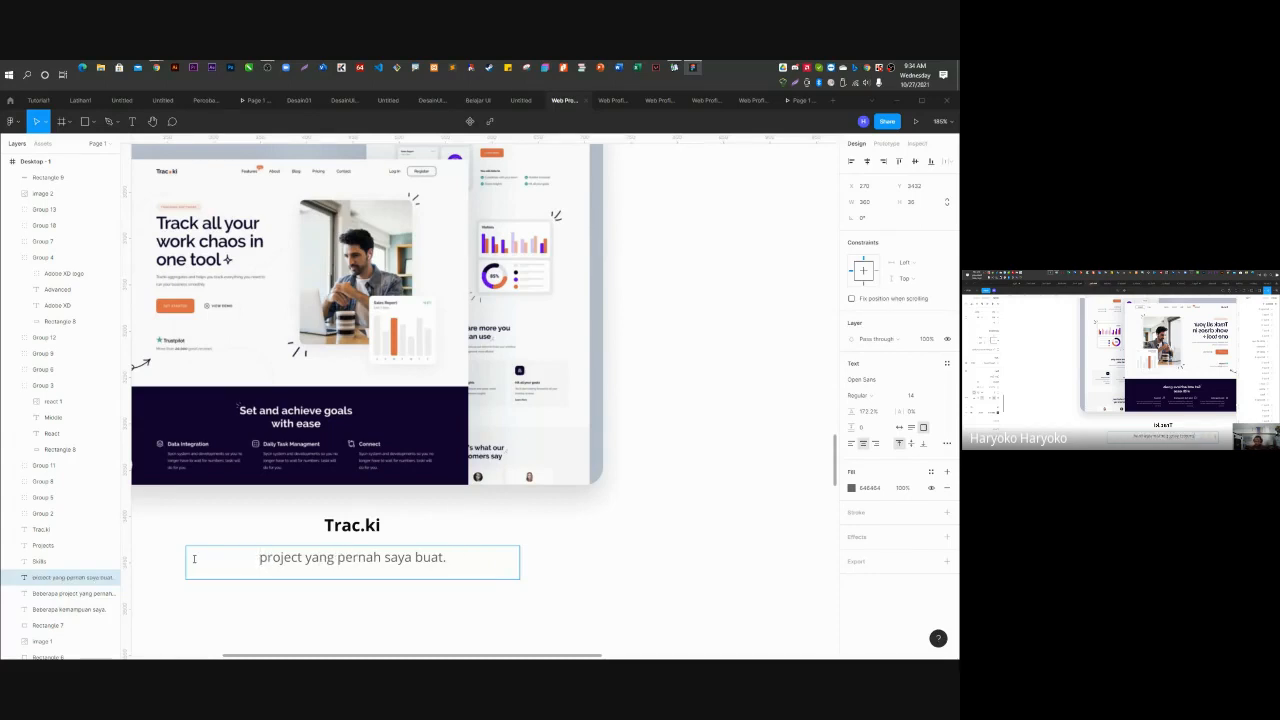
text(Salah )
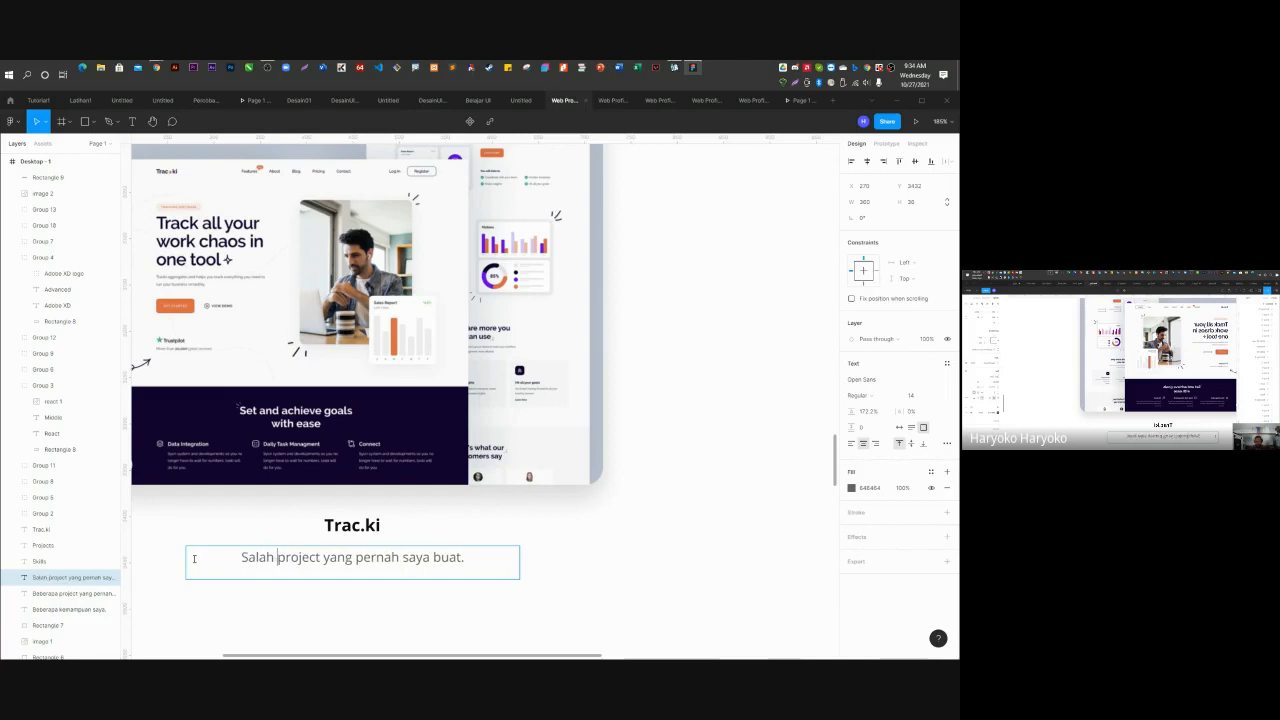
text(satu project)
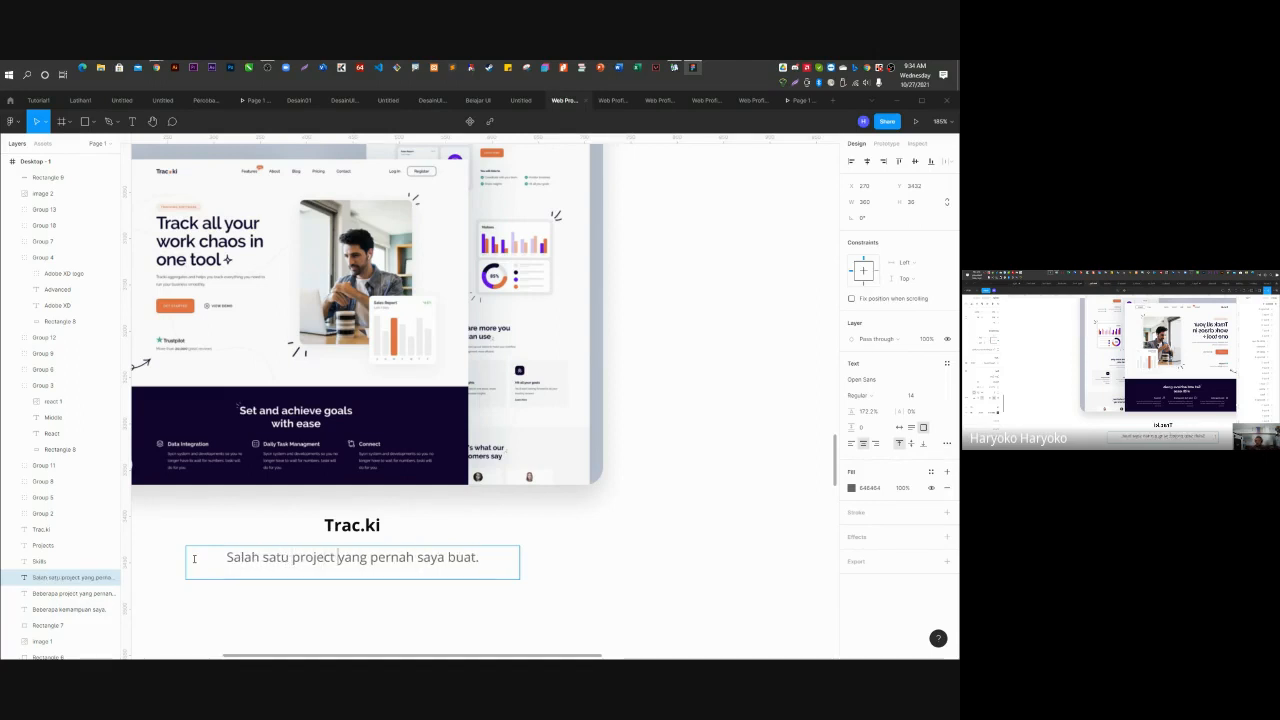
text(  ui)
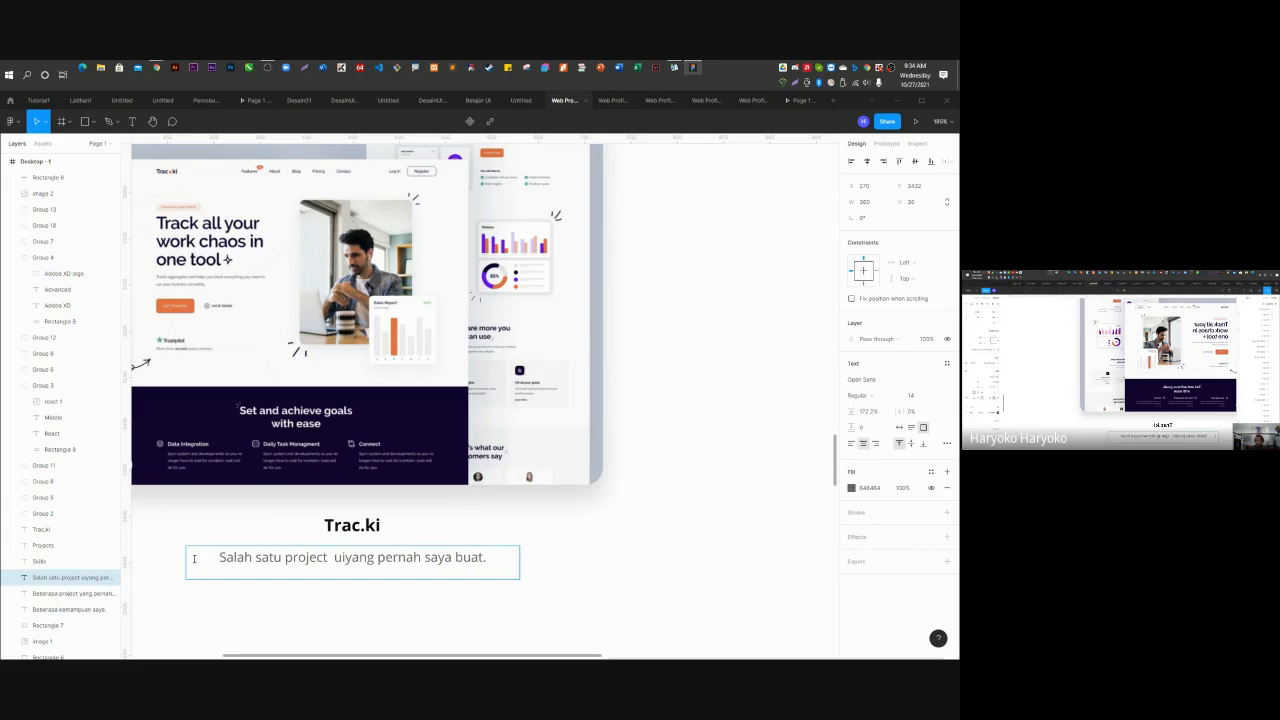
key(BackSpace)
key(BackSpace)
key(BackSpace)
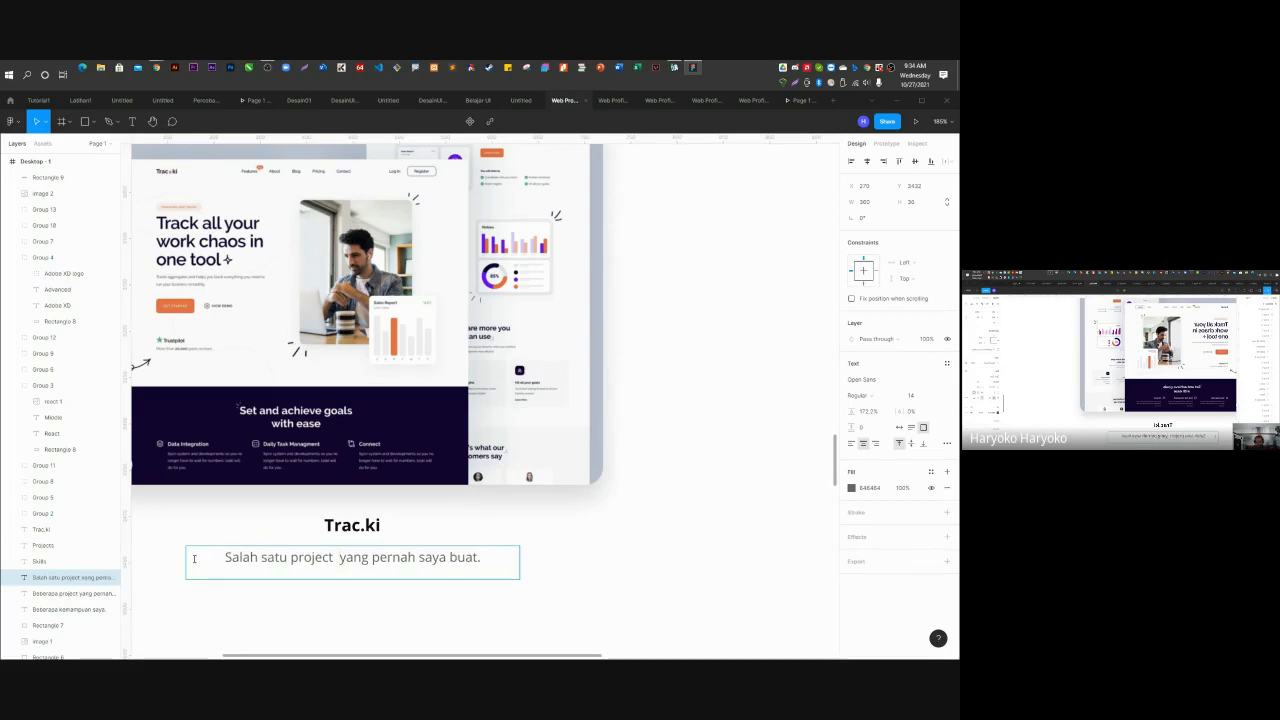
text(W)
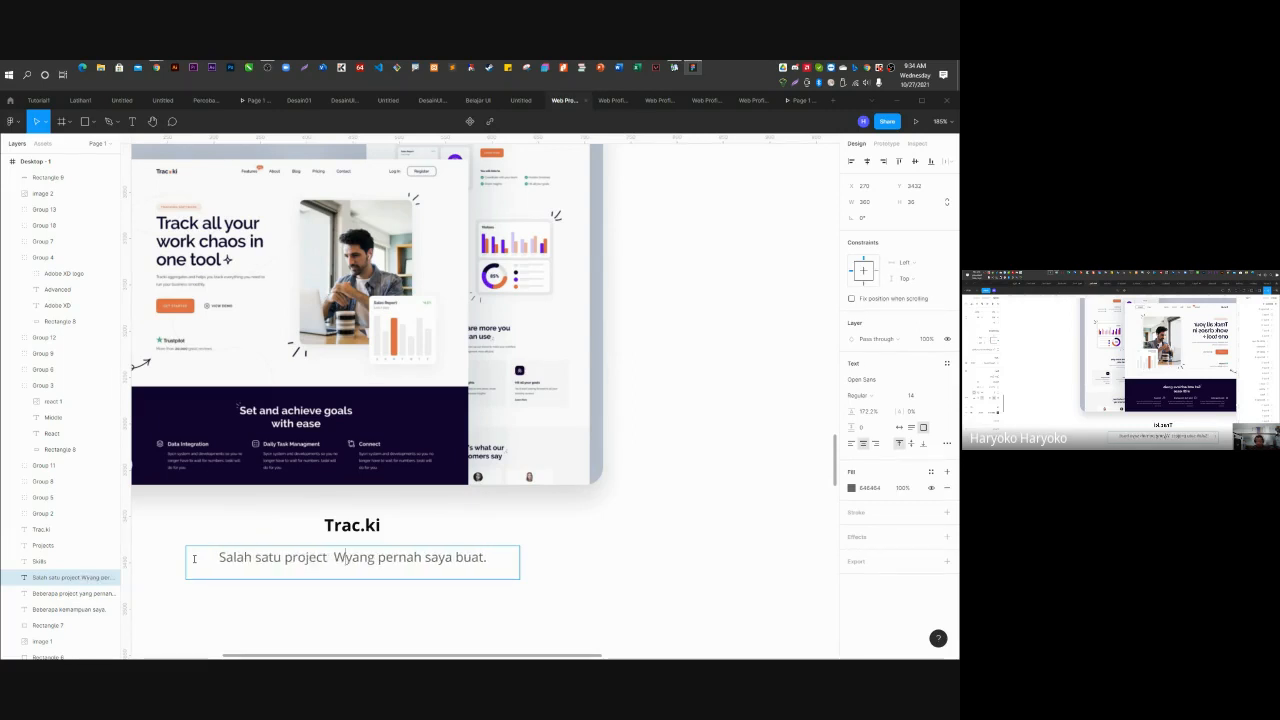
text(eb DESI)
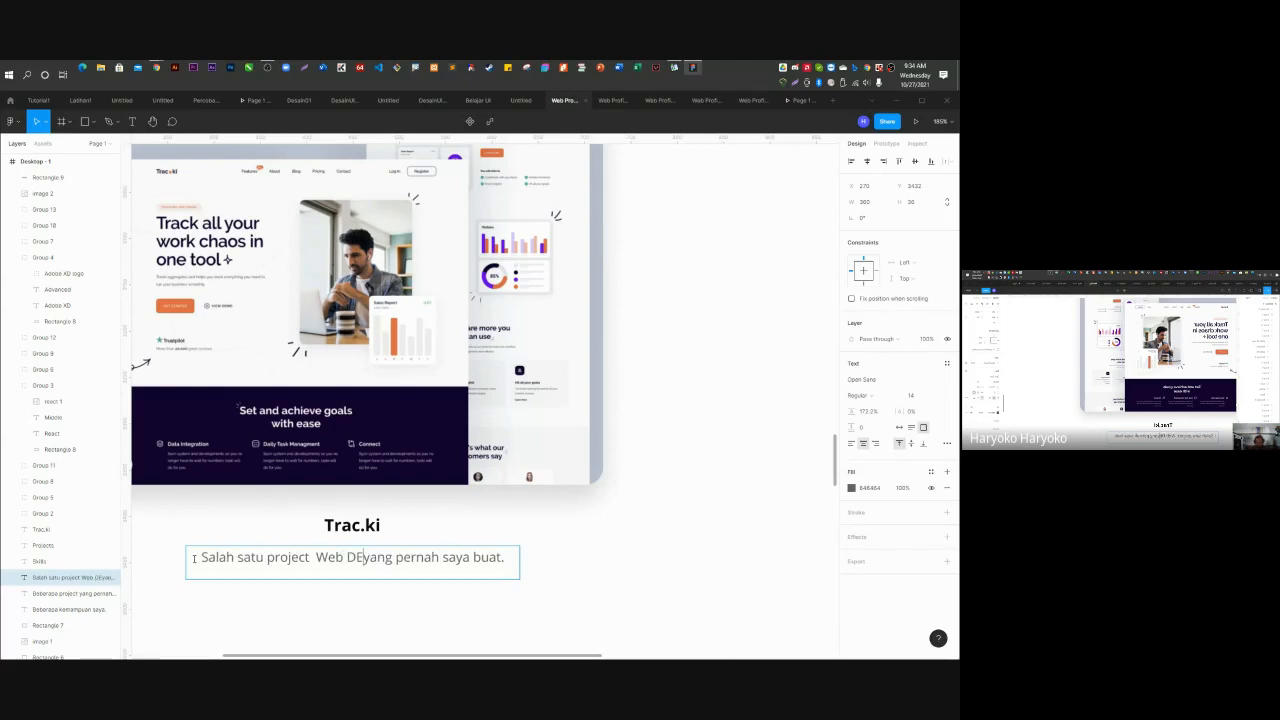
key(BackSpace)
key(BackSpace)
key(BackSpace)
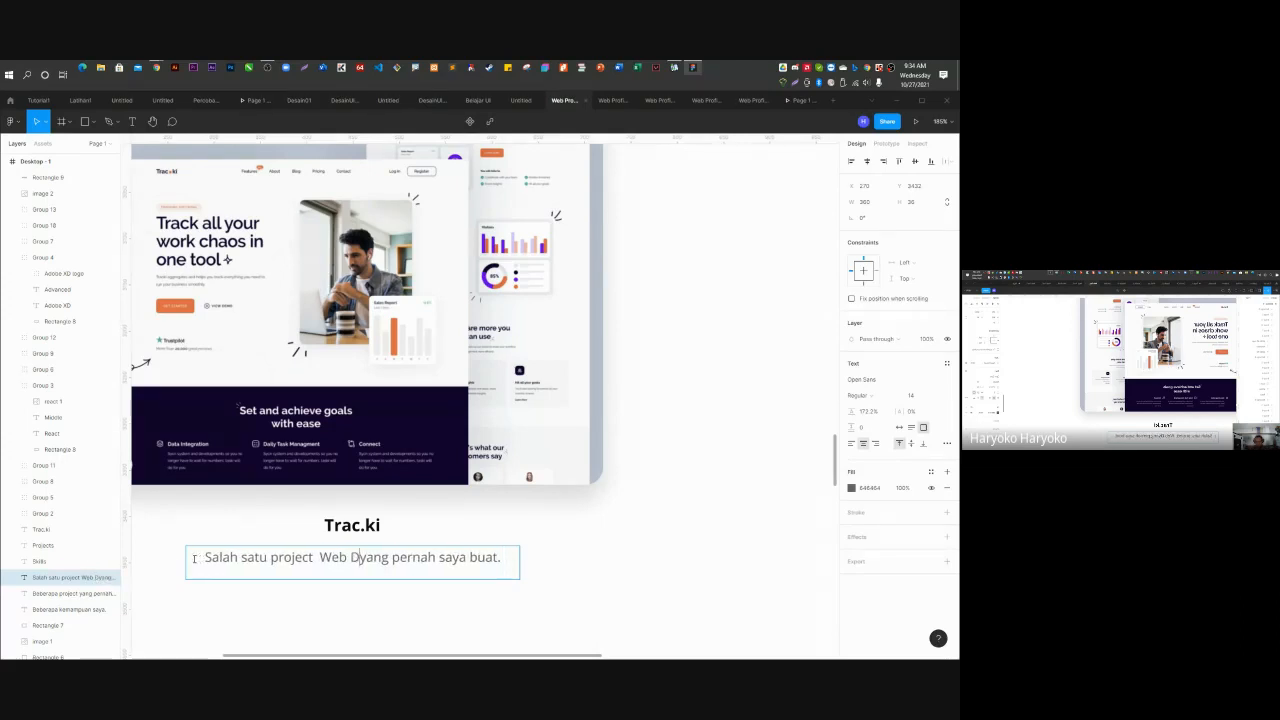
text(esign)
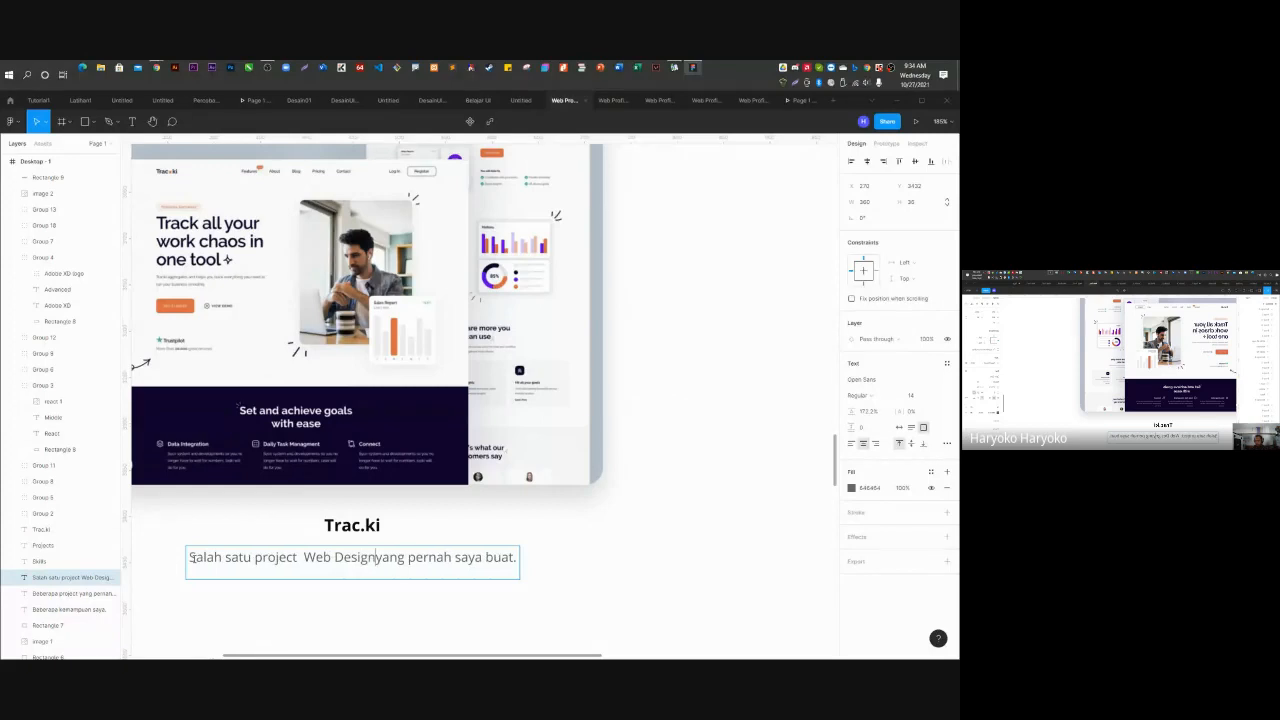
key(Escape)
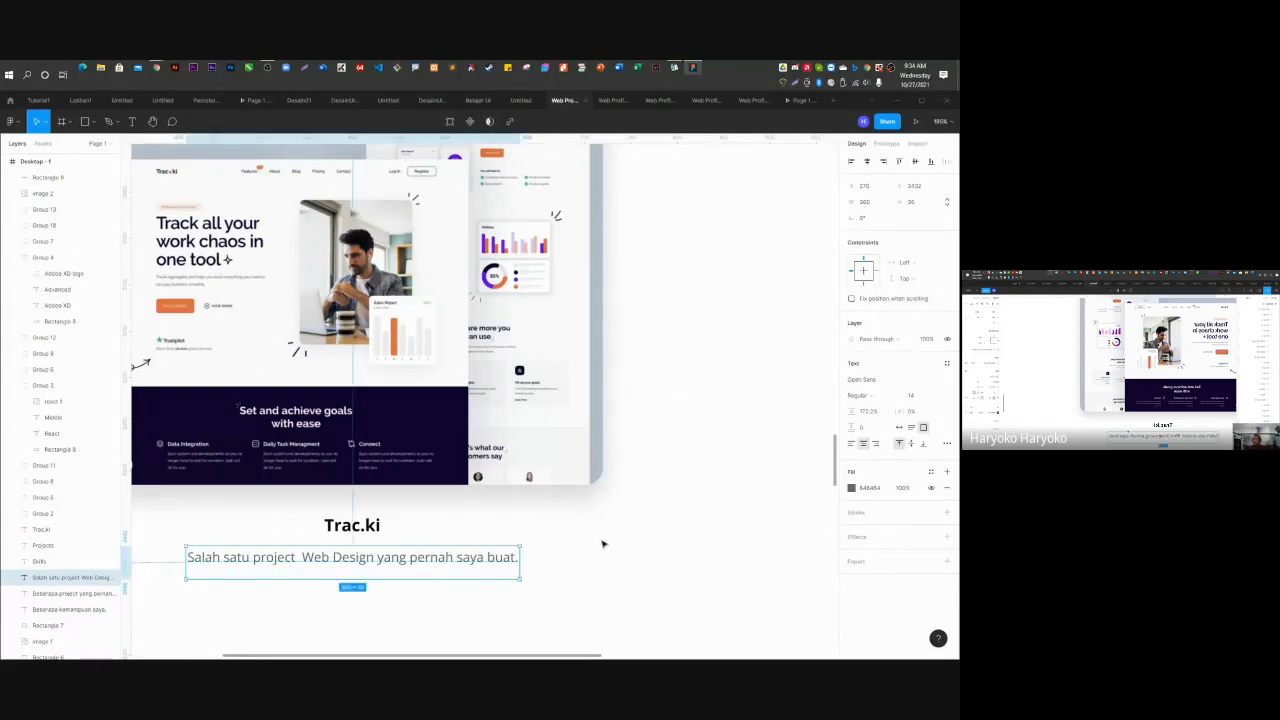
scroll(376, 416, down, 3)
scroll(376, 416, down, 5)
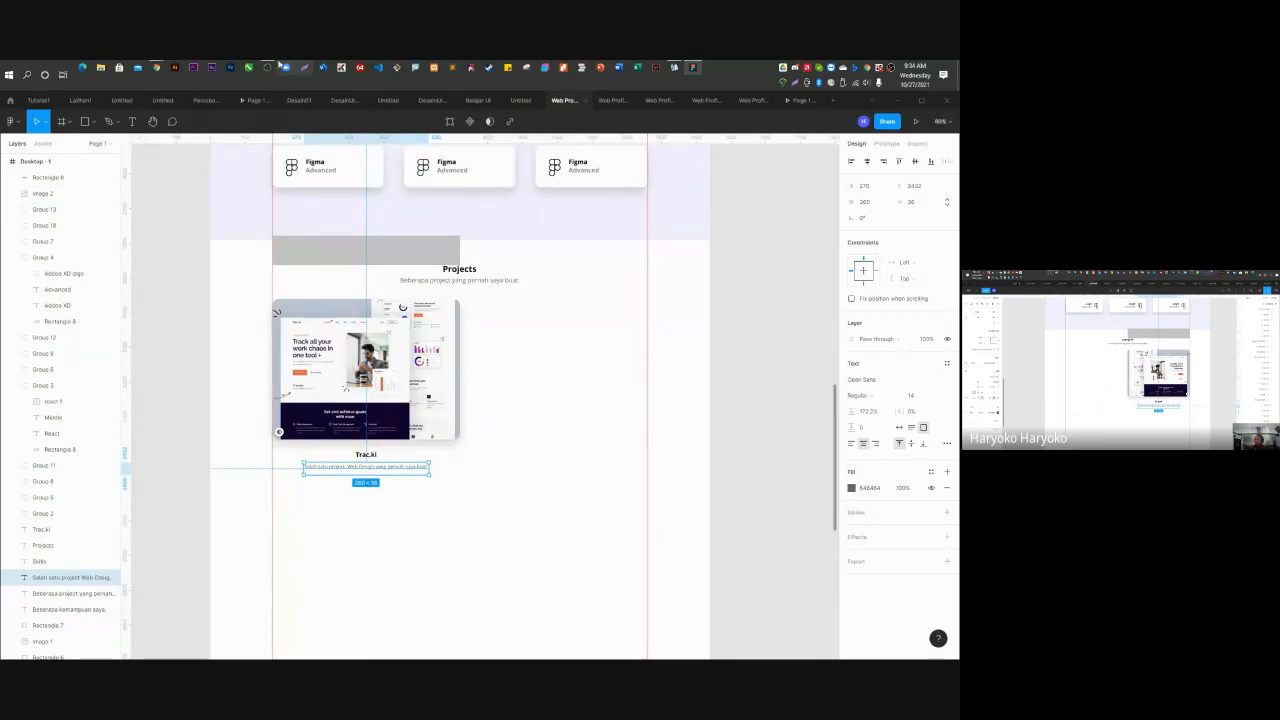
Return to the Dribbble page and open the Keitoto 'Mbuhyo - Digital Worker Service Landing Page' shot.
mouse_move(157, 68)
click(330, 112)
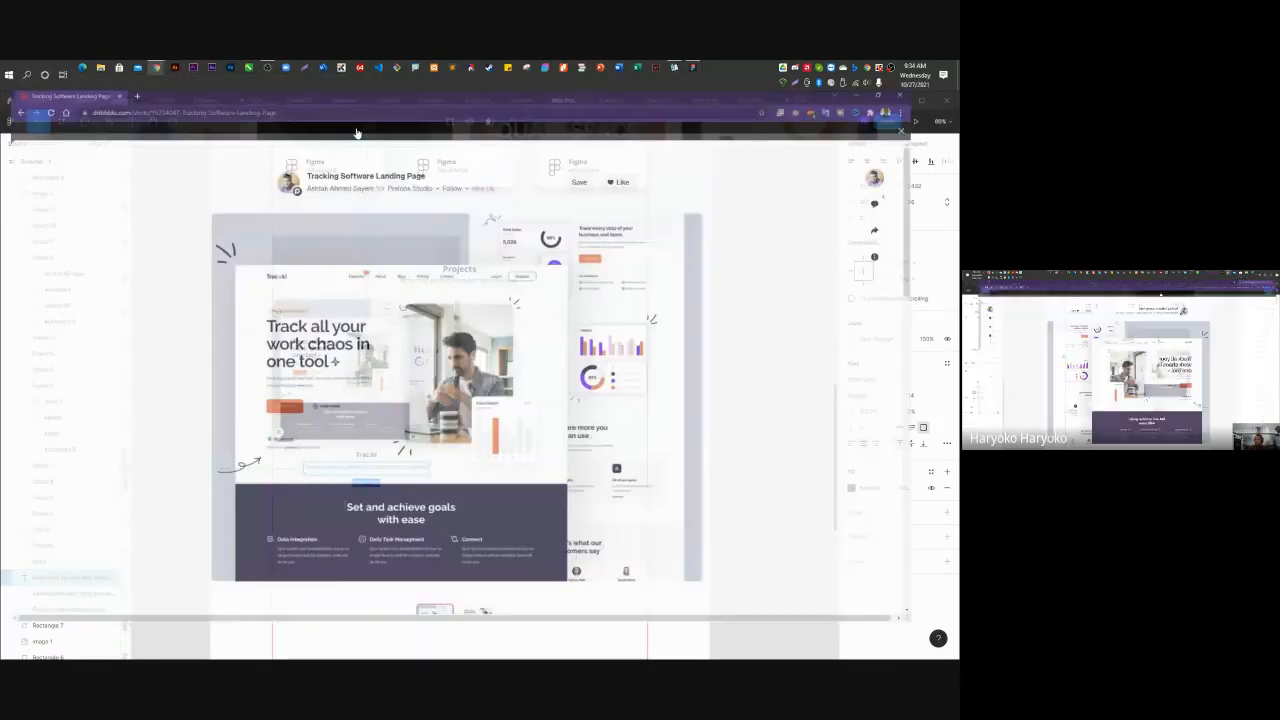
scroll(674, 522, down, 10)
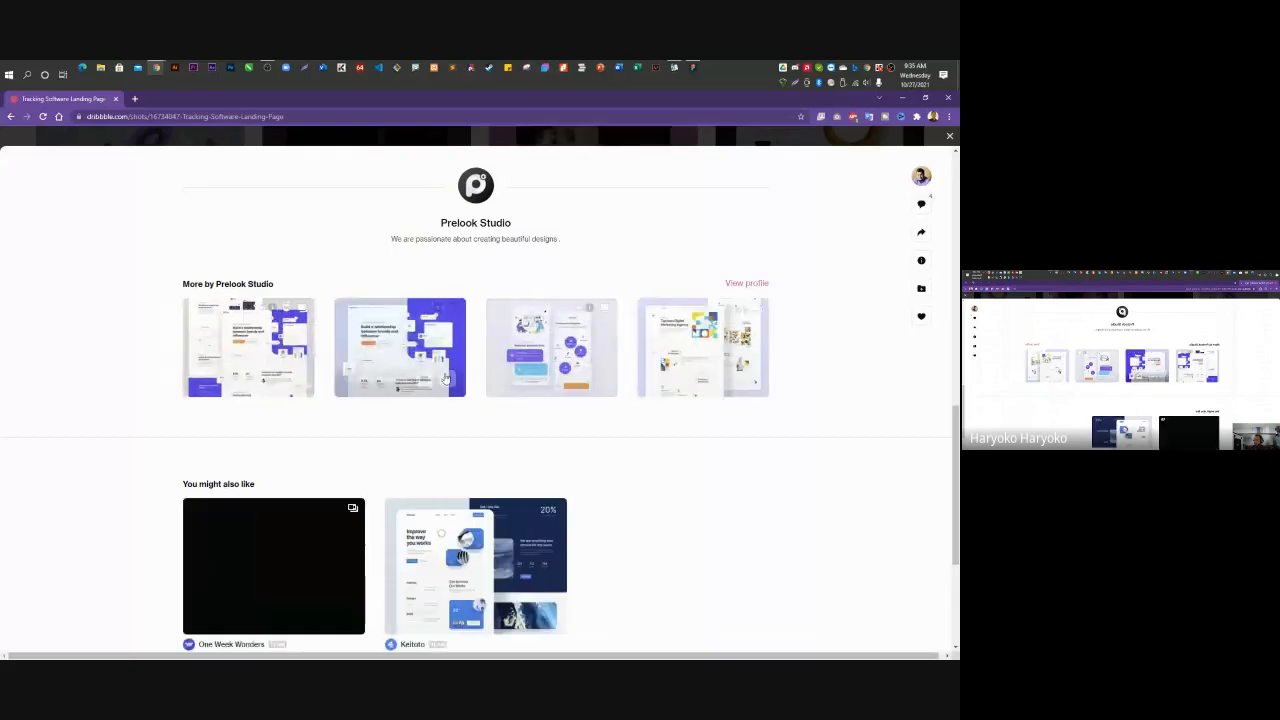
click(489, 554)
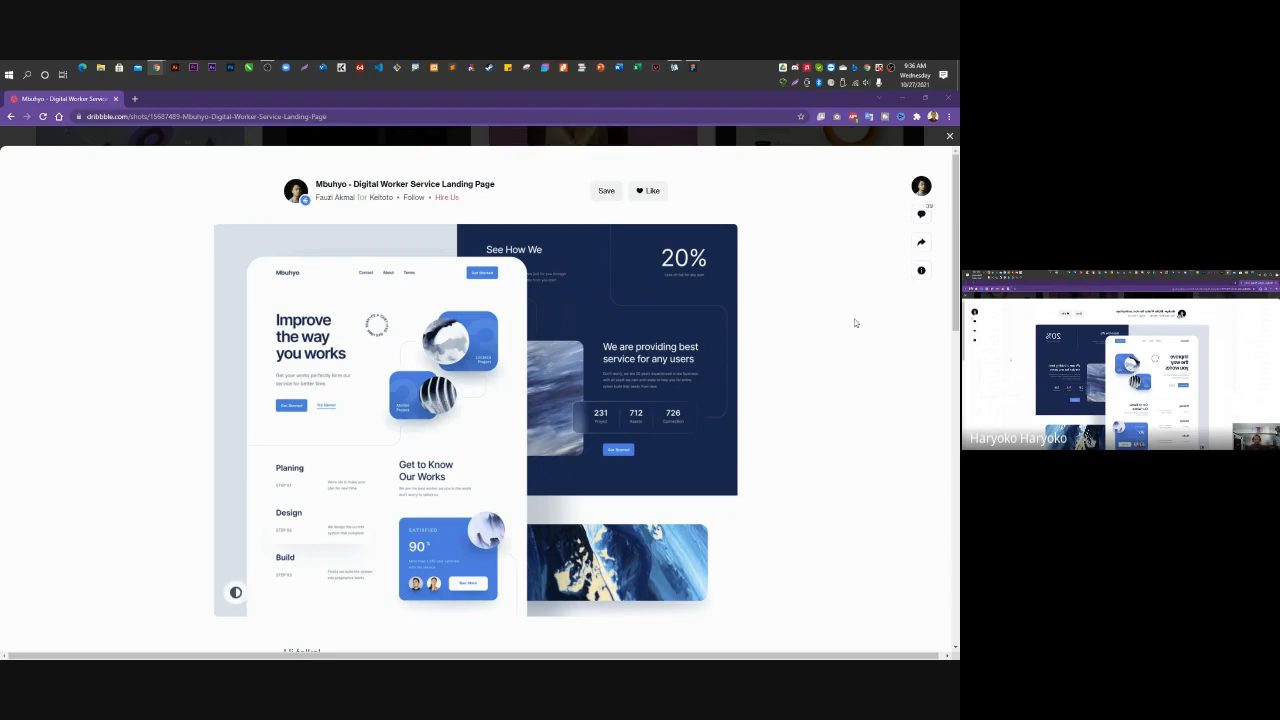
Screenshot the Mbuhyo mockup image with Win+Shift+S, then minimize Chrome back to Figma.
scroll(819, 345, down, 1)
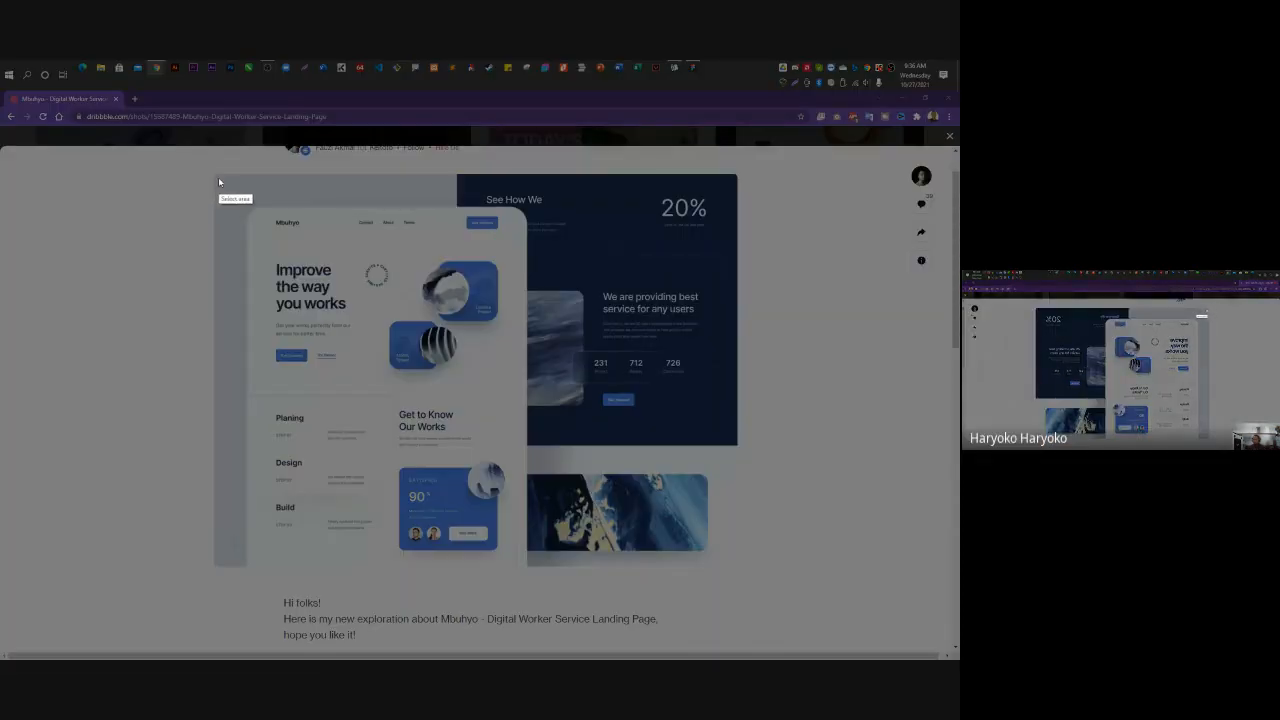
drag(219, 181, 735, 564)
click(689, 574)
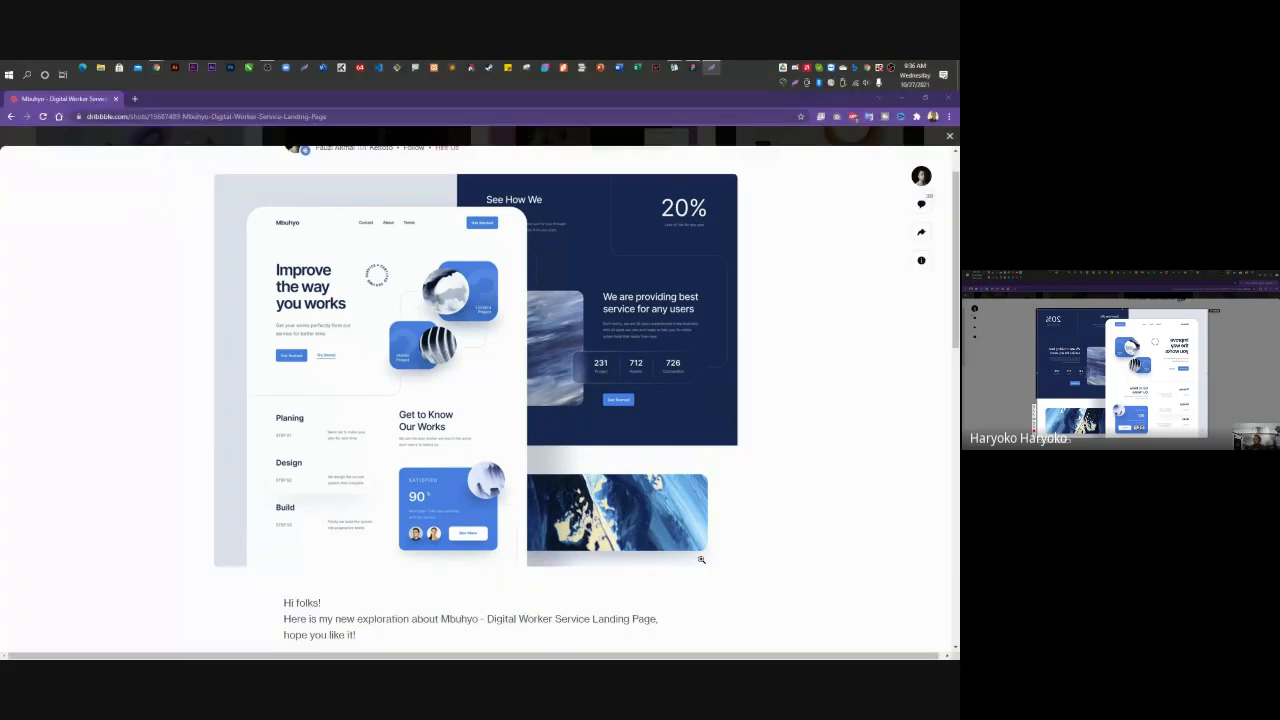
click(903, 100)
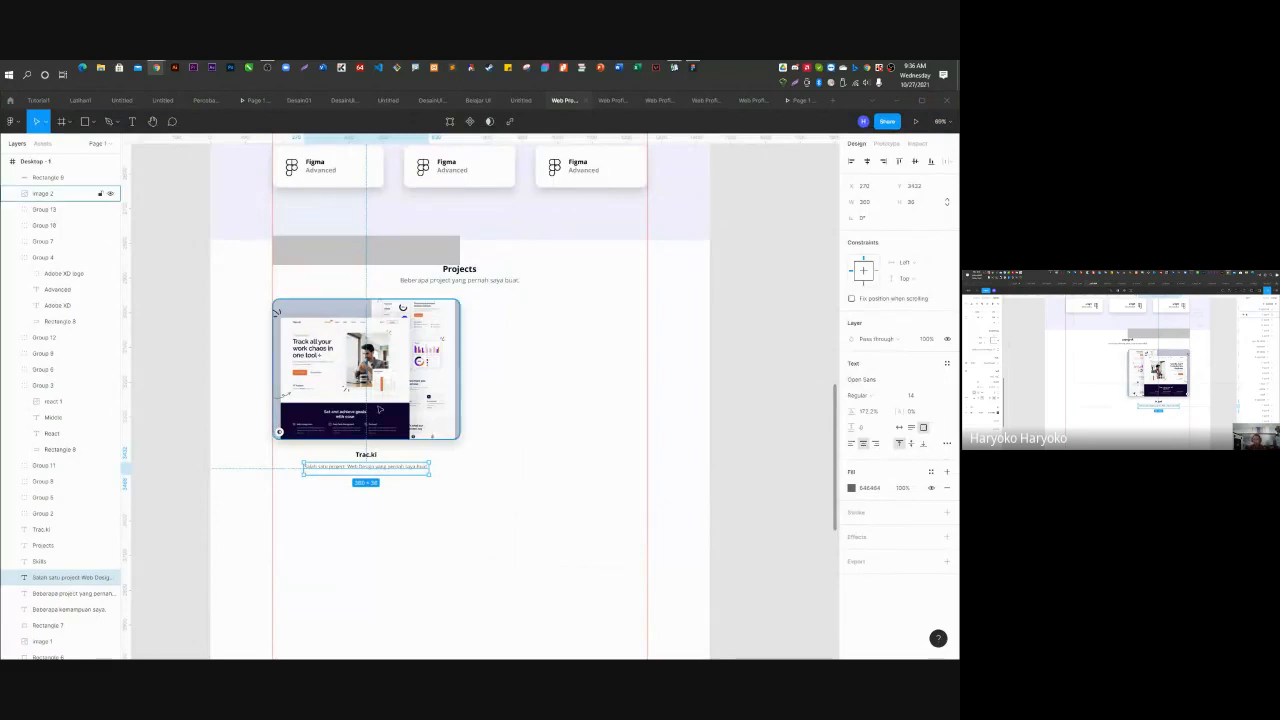
Paste the Mbuhyo screenshot and round its corners to 20, matching the Trac.ki image.
click(519, 484)
key(ctrl+v)
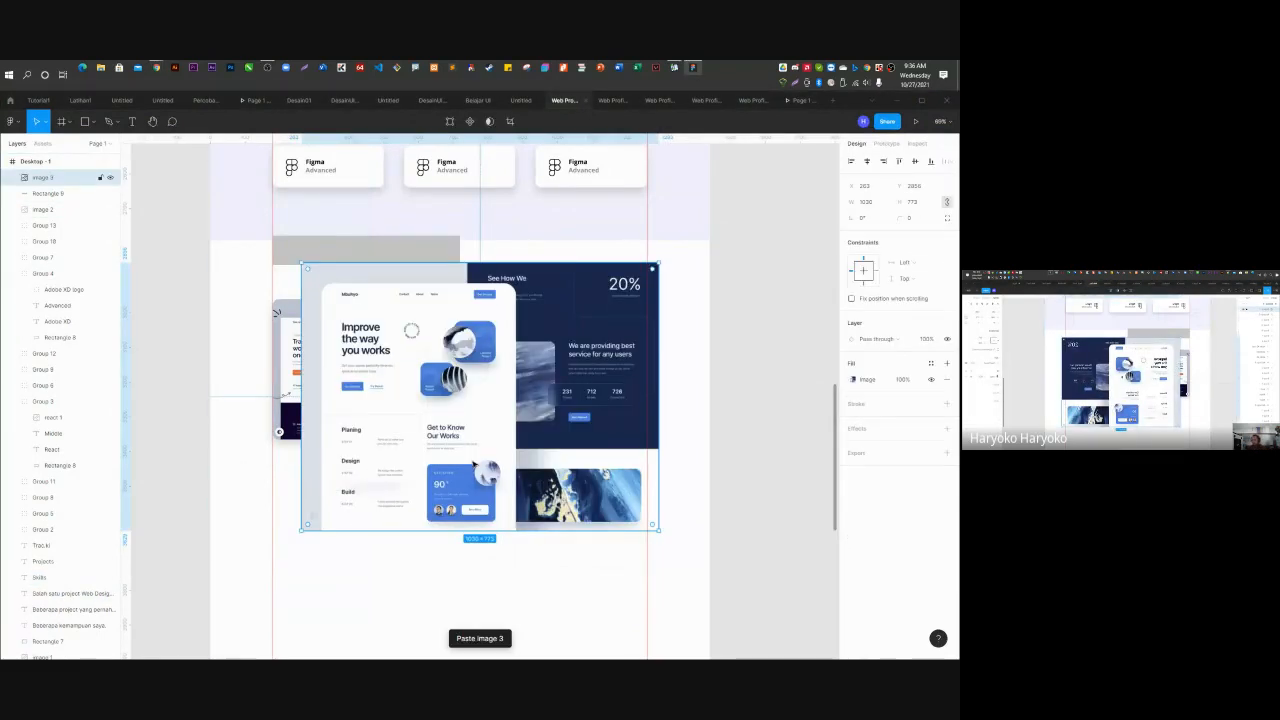
click(291, 345)
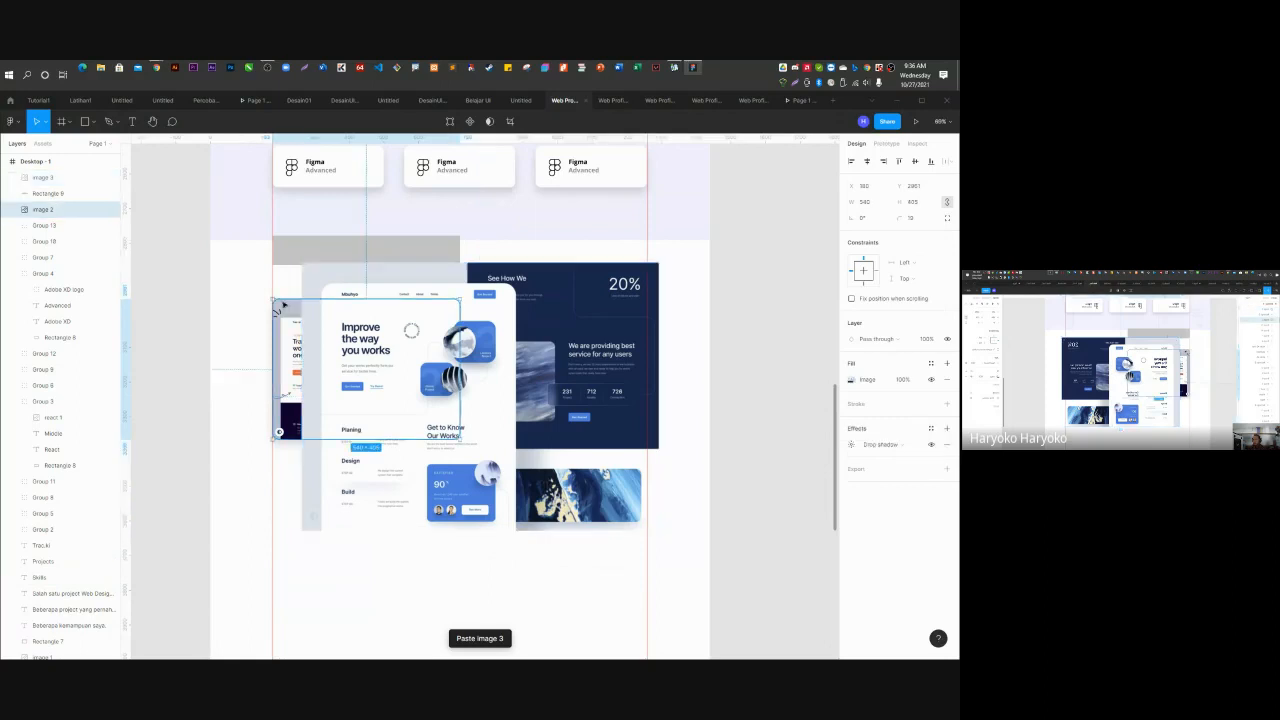
click(914, 218)
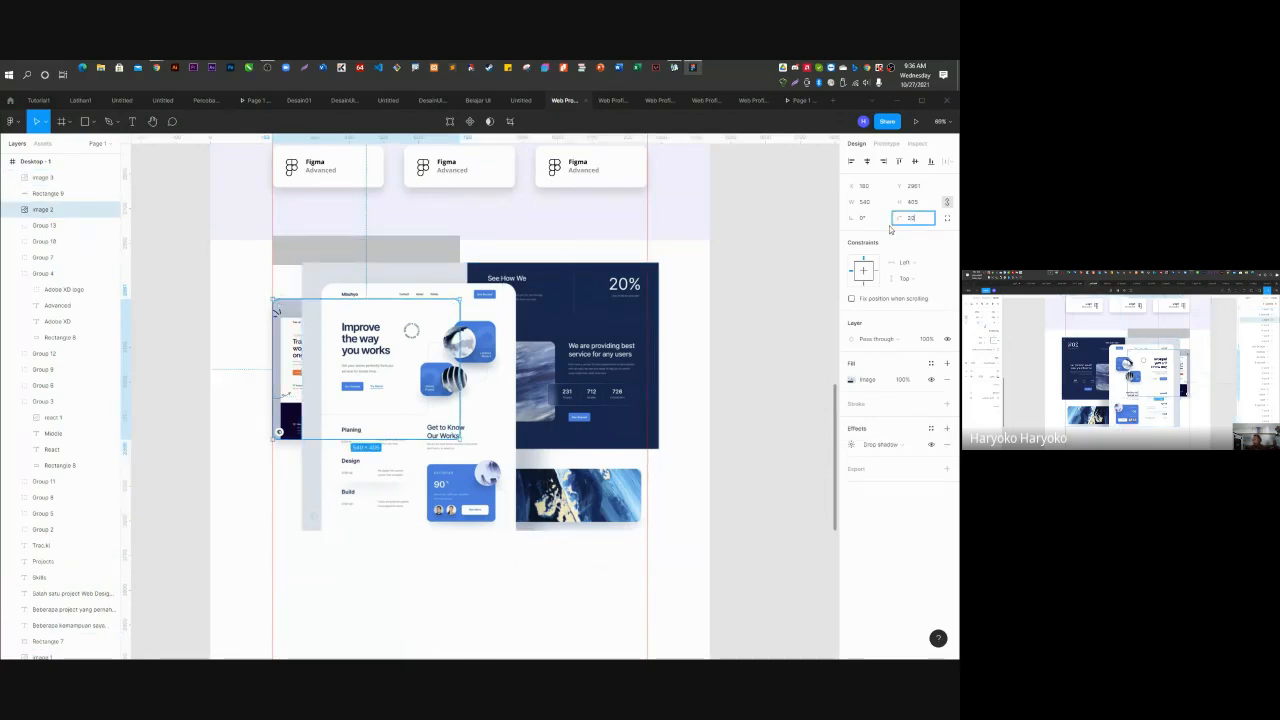
key(Return)
click(616, 295)
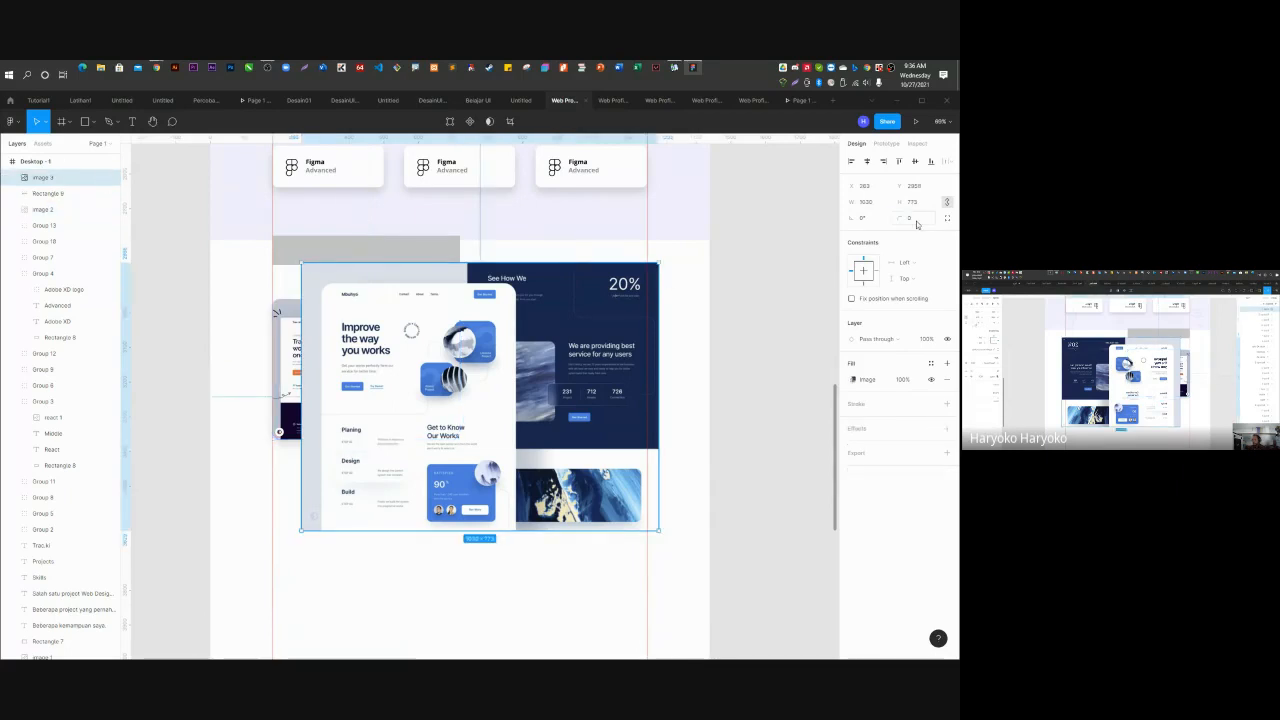
click(915, 219)
key(Return)
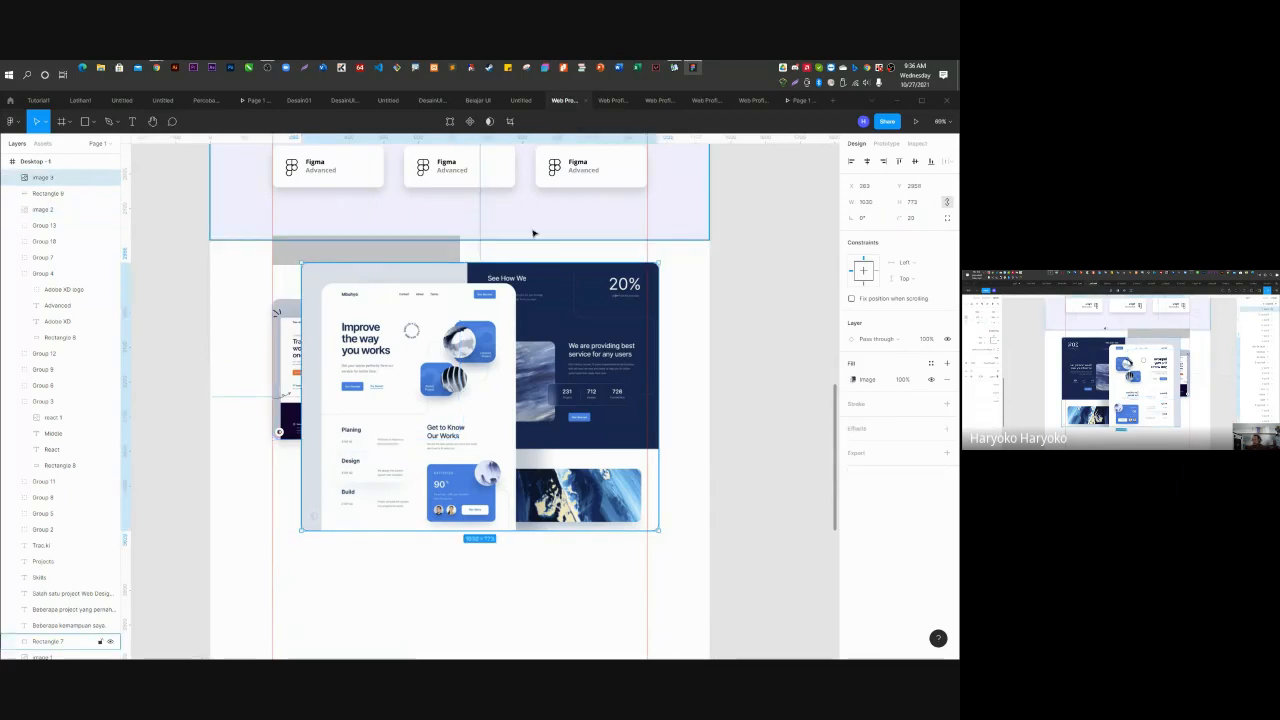
Resize the Mbuhyo mockup to about 542×407 and place it right of Trac.ki.
drag(303, 265, 503, 415)
drag(582, 455, 342, 284)
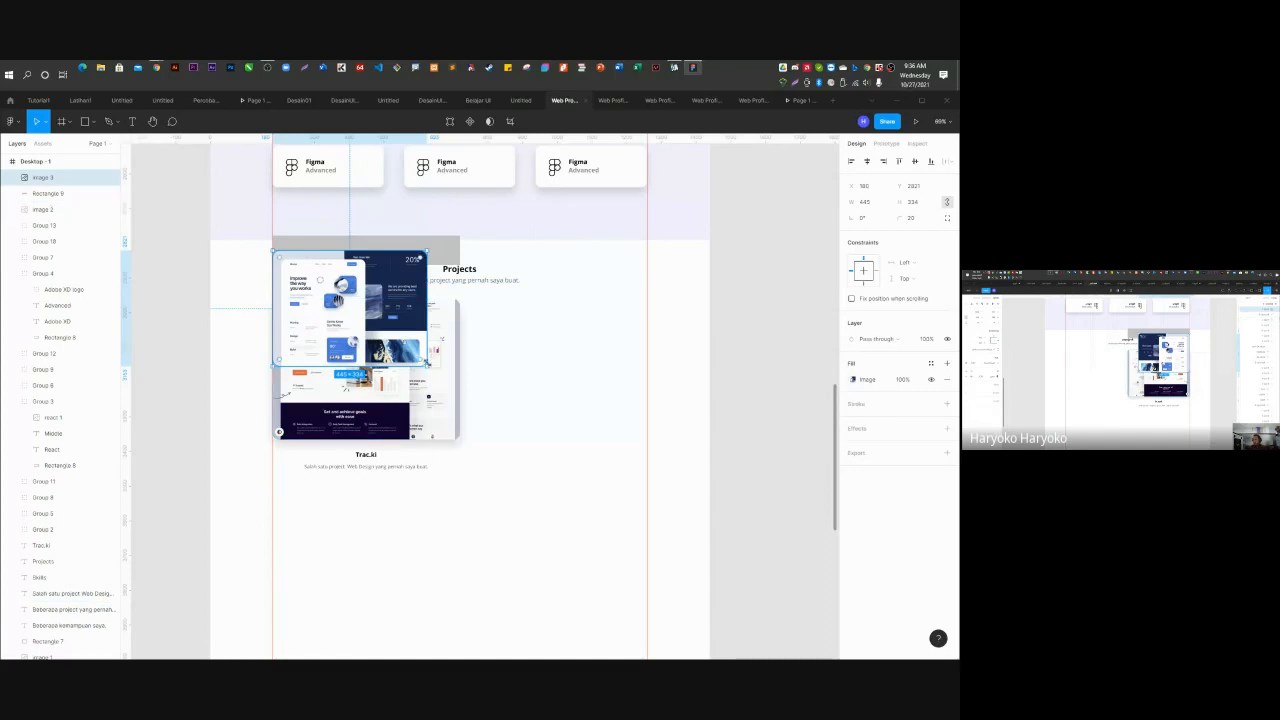
drag(428, 363, 461, 391)
drag(343, 291, 526, 345)
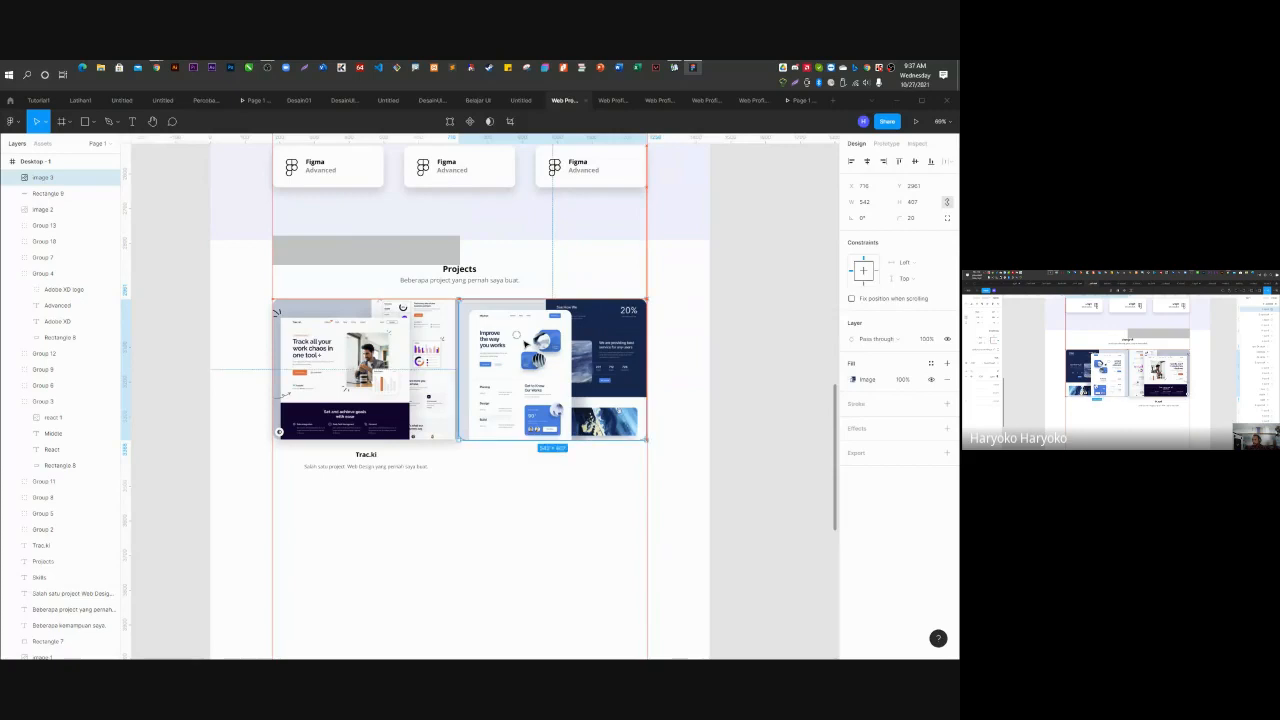
Set the grey placeholder rectangle and the Trac.ki screenshot both to width 520.
click(683, 489)
click(385, 335)
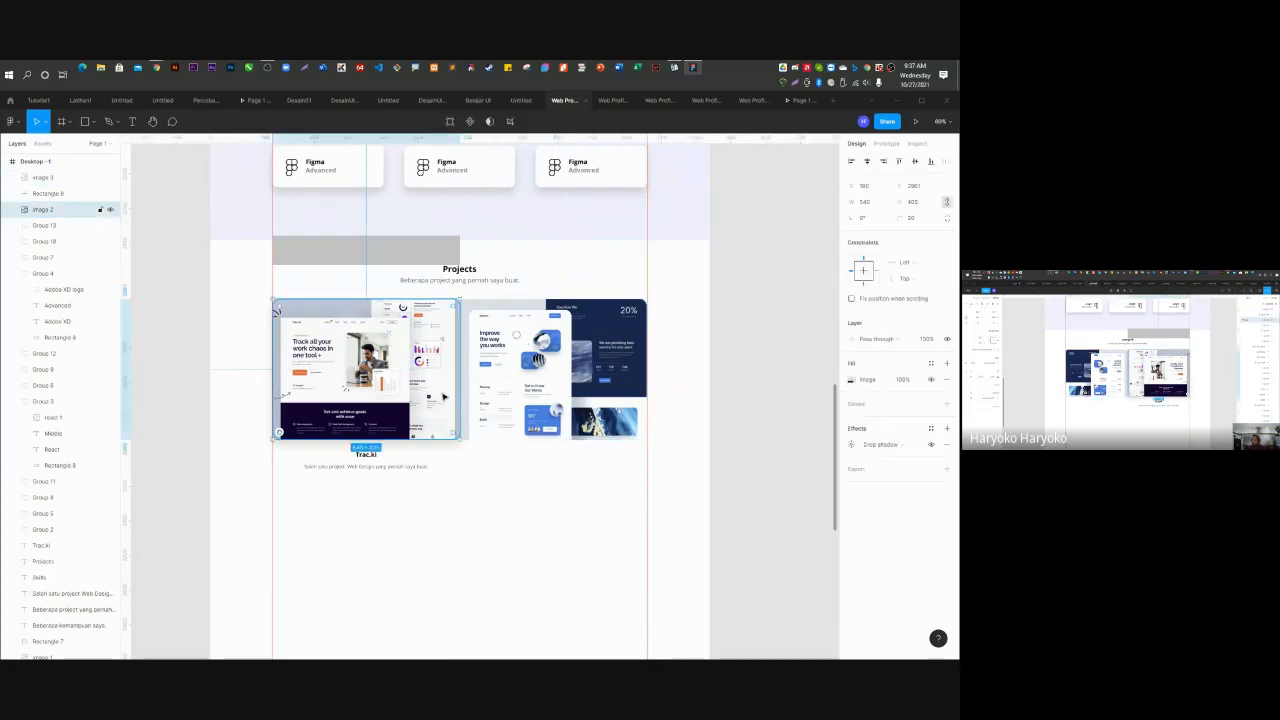
click(437, 246)
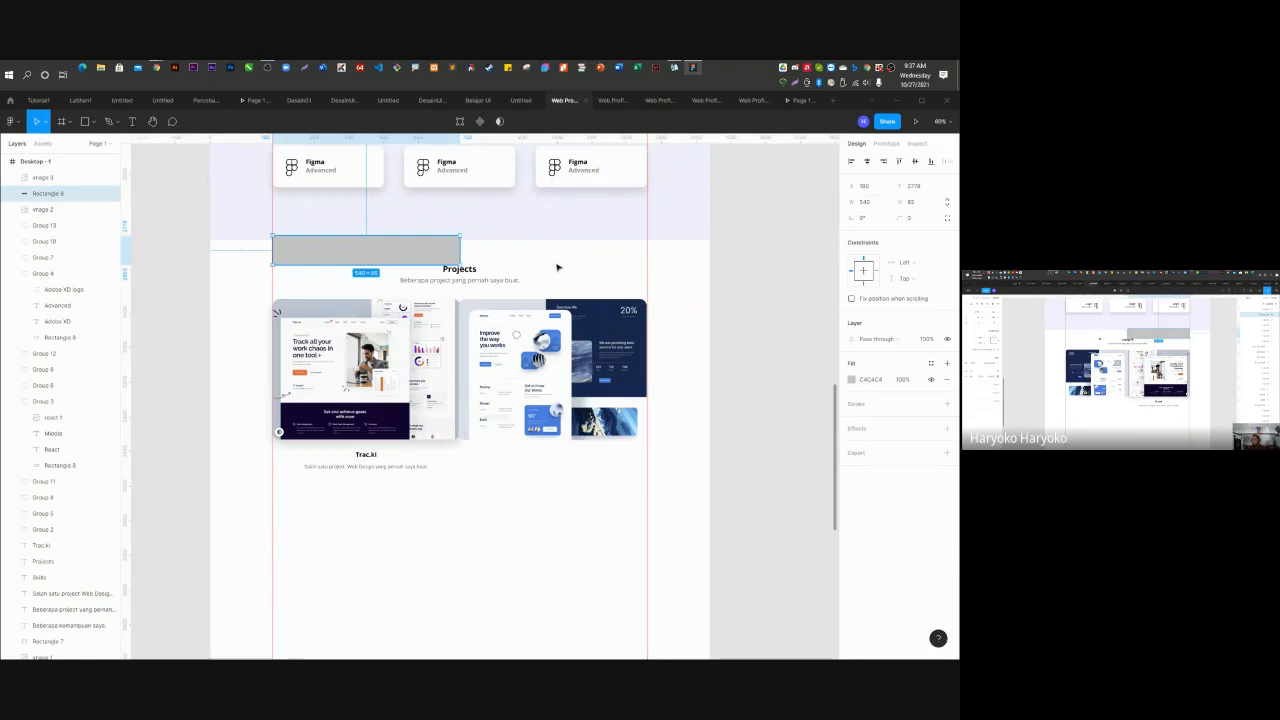
click(878, 204)
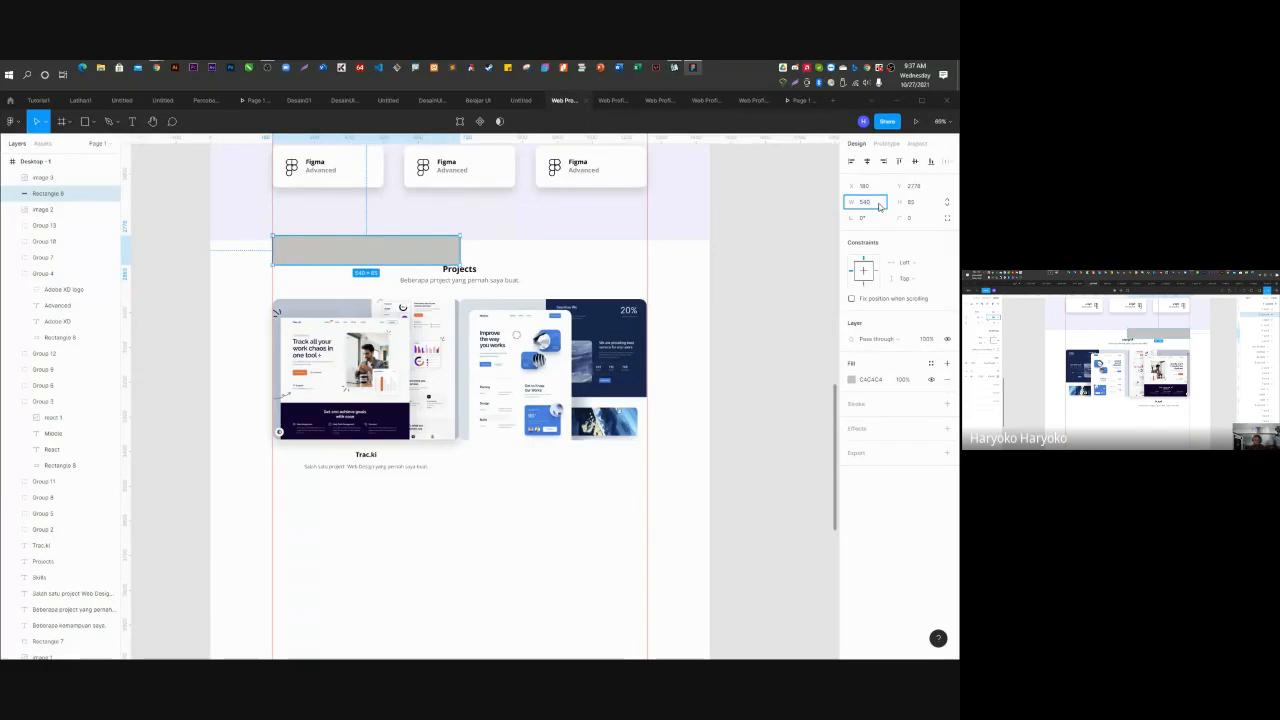
text(520)
key(Return)
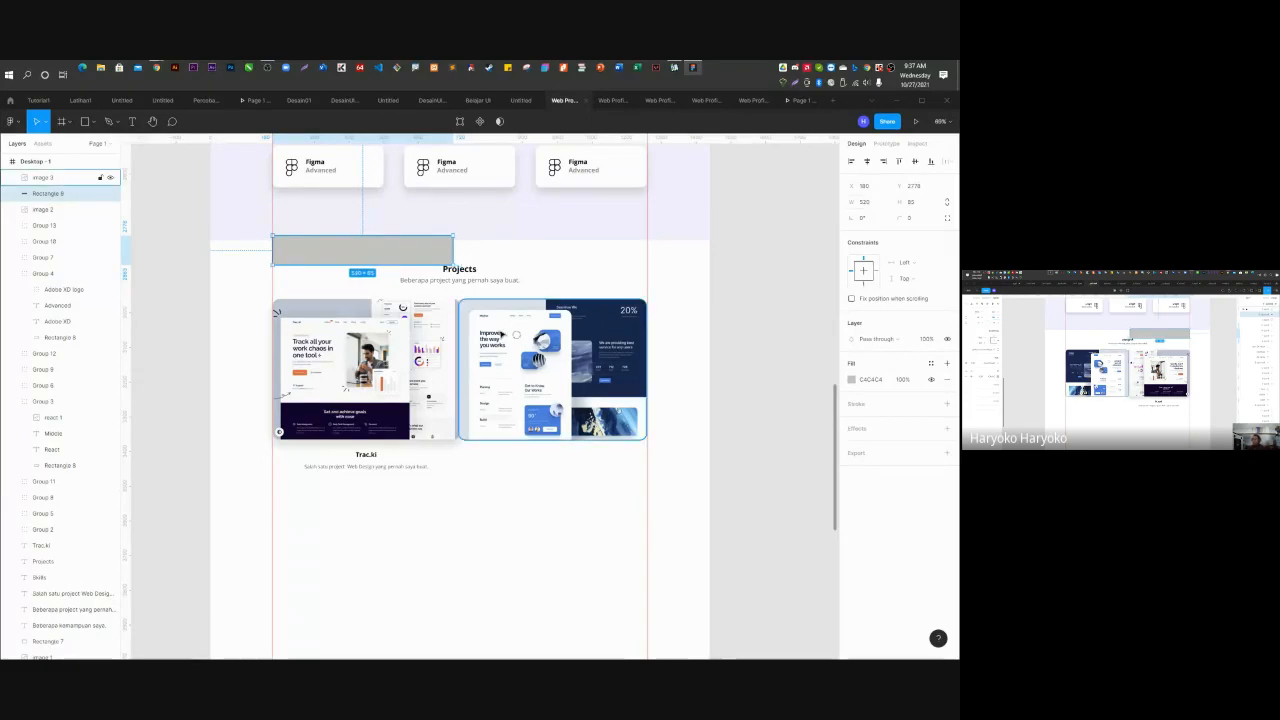
click(426, 310)
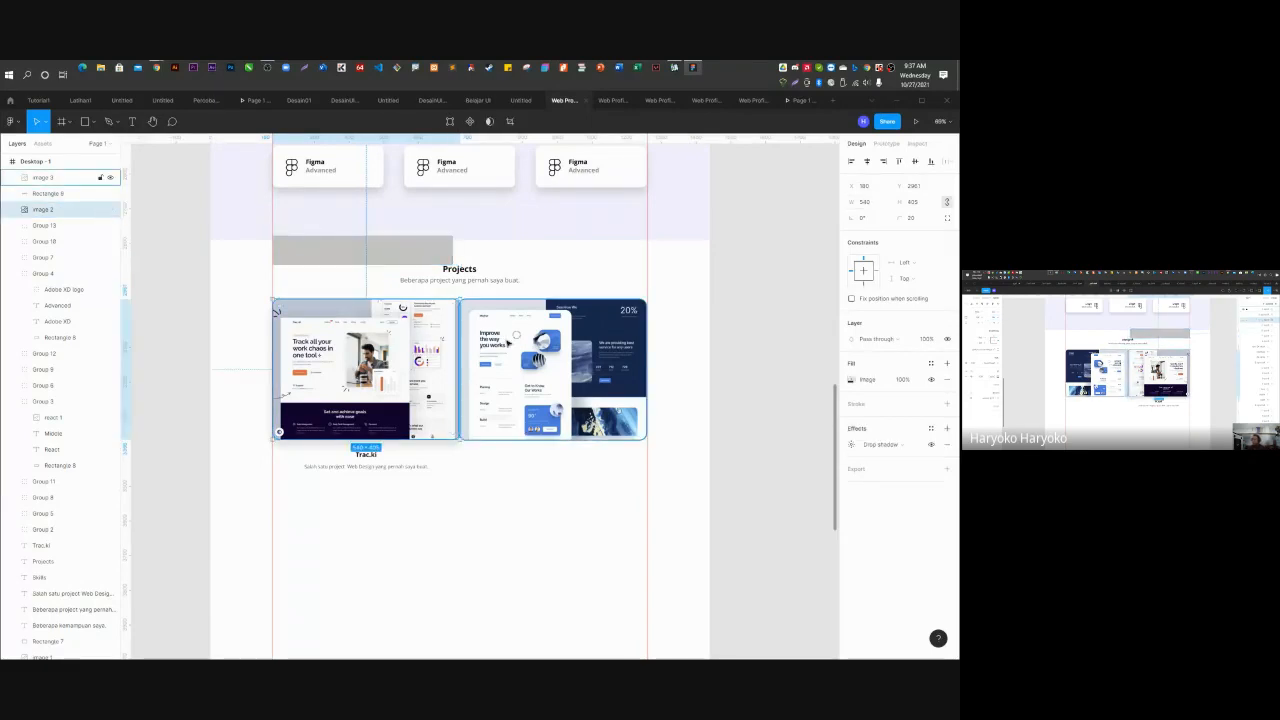
mouse_move(459, 300)
mouse_down()
mouse_move(460, 280)
mouse_move(452, 302)
mouse_move(505, 266)
mouse_move(455, 304)
mouse_up()
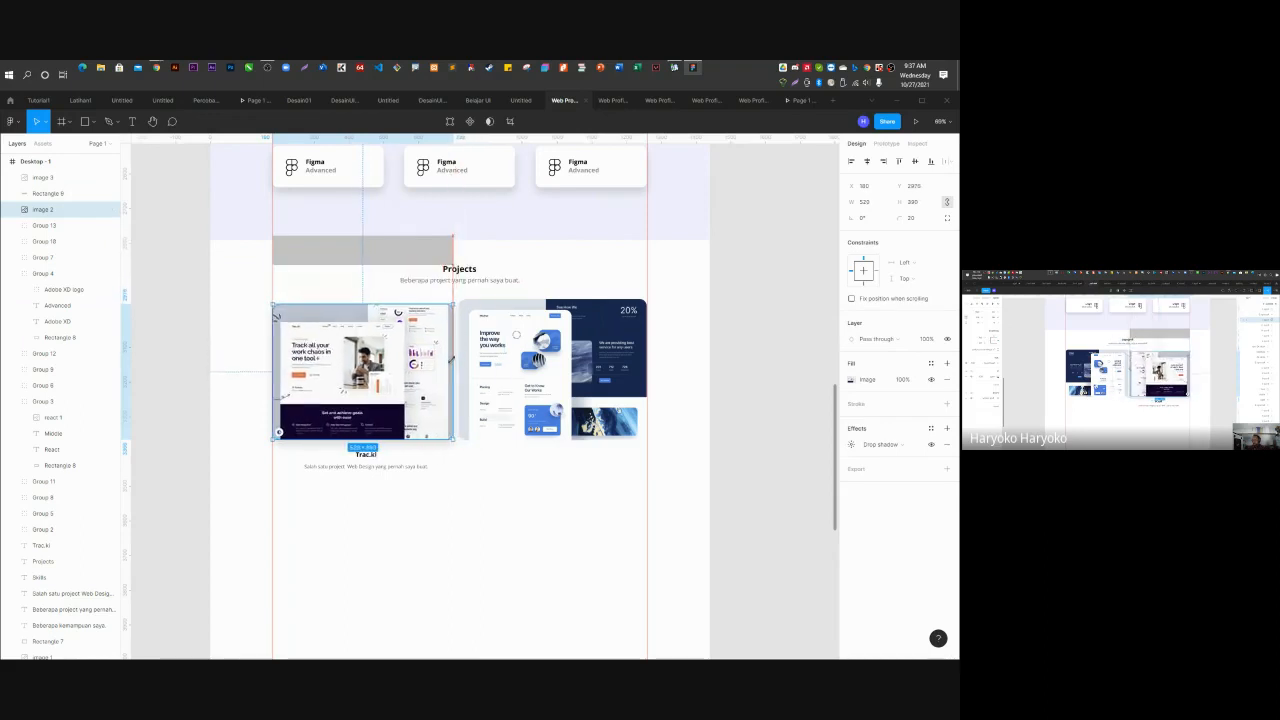
drag(452, 360, 454, 360)
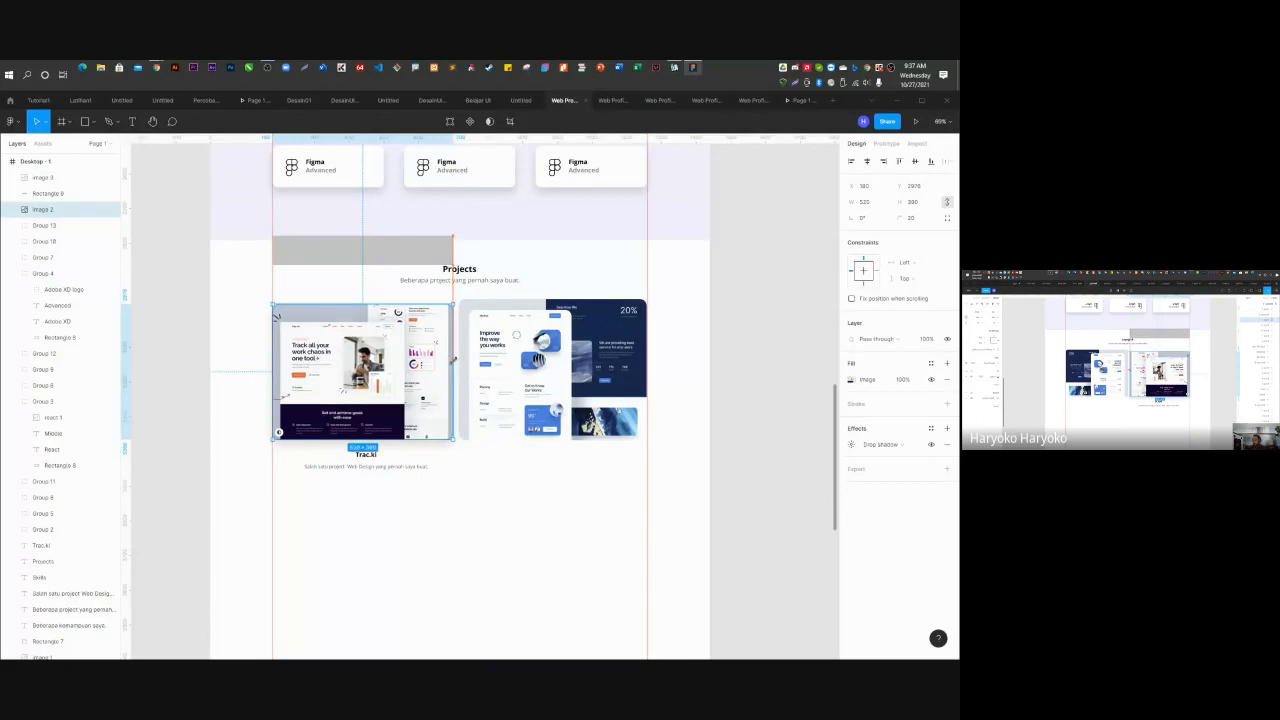
Move the Mbuhyo mockup below the Trac.ki card and resize it to 518 wide.
click(500, 350)
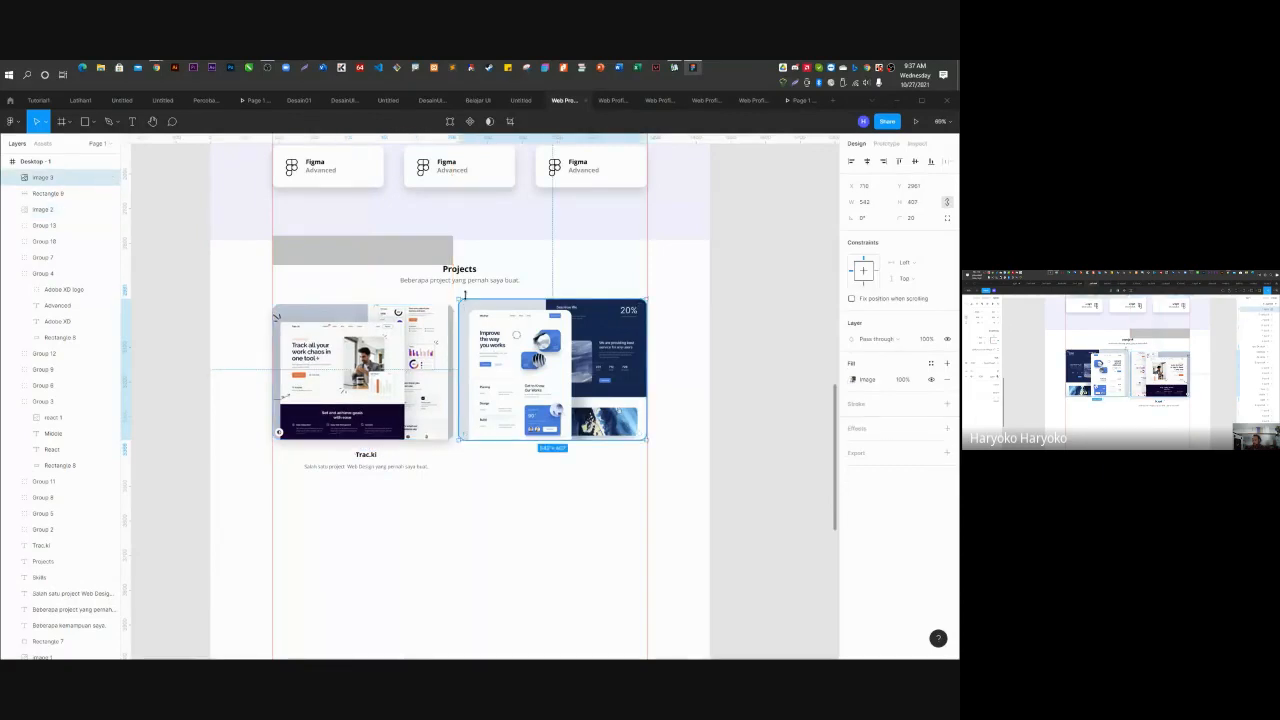
drag(514, 354, 371, 530)
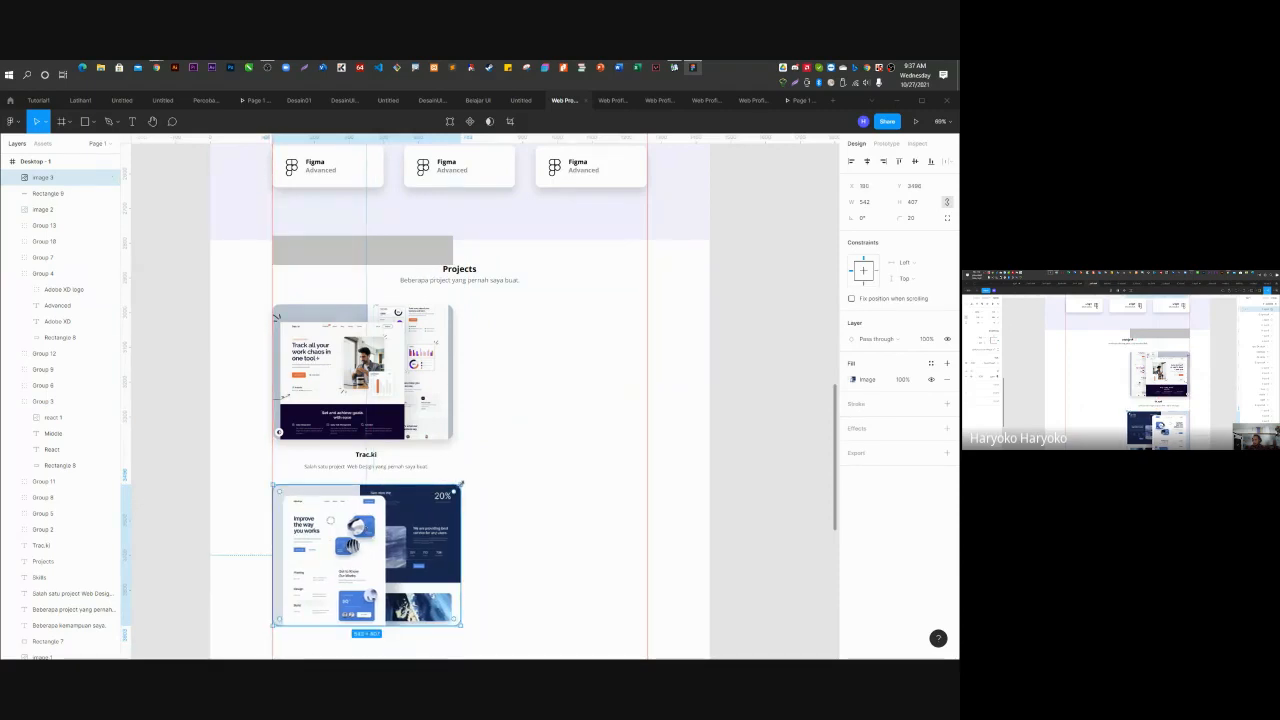
mouse_move(462, 485)
mouse_down()
mouse_move(452, 400)
mouse_move(450, 420)
mouse_move(491, 457)
mouse_move(453, 492)
mouse_up()
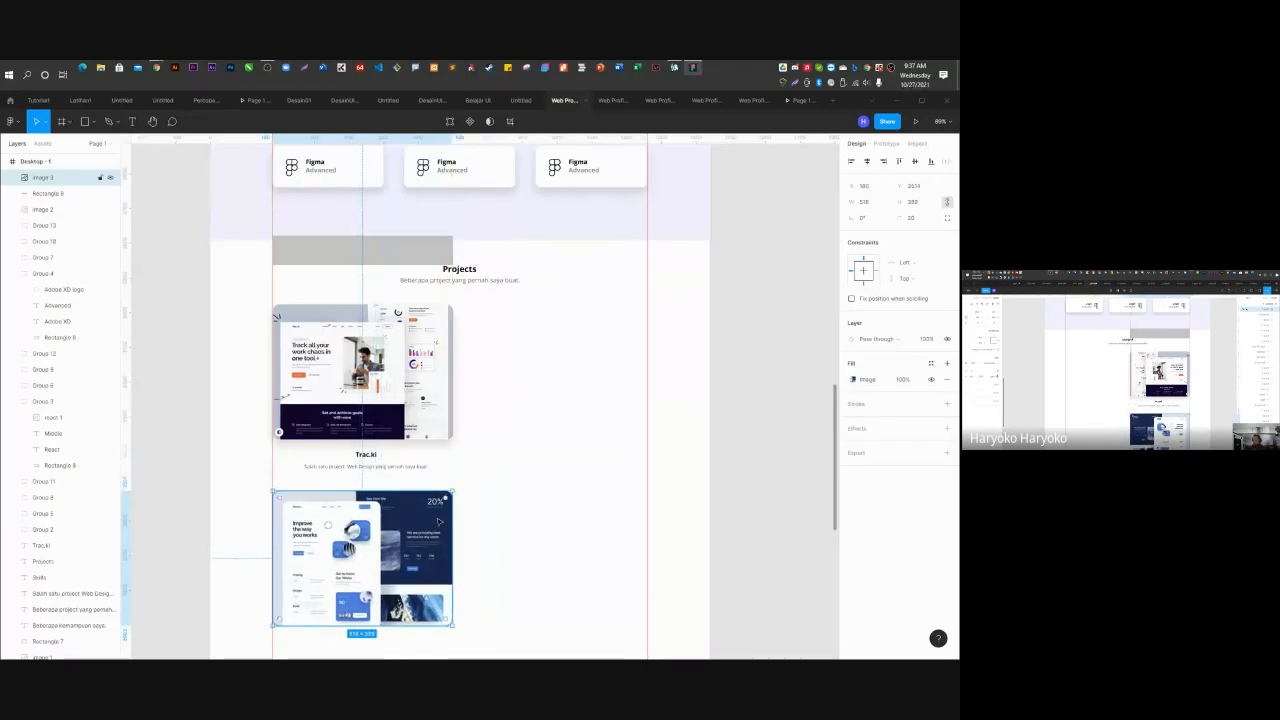
drag(403, 537, 406, 530)
click(497, 507)
Nudge the Trac.ki caption up toward its title and select both texts.
scroll(471, 400, down, 5)
scroll(465, 385, up, 4)
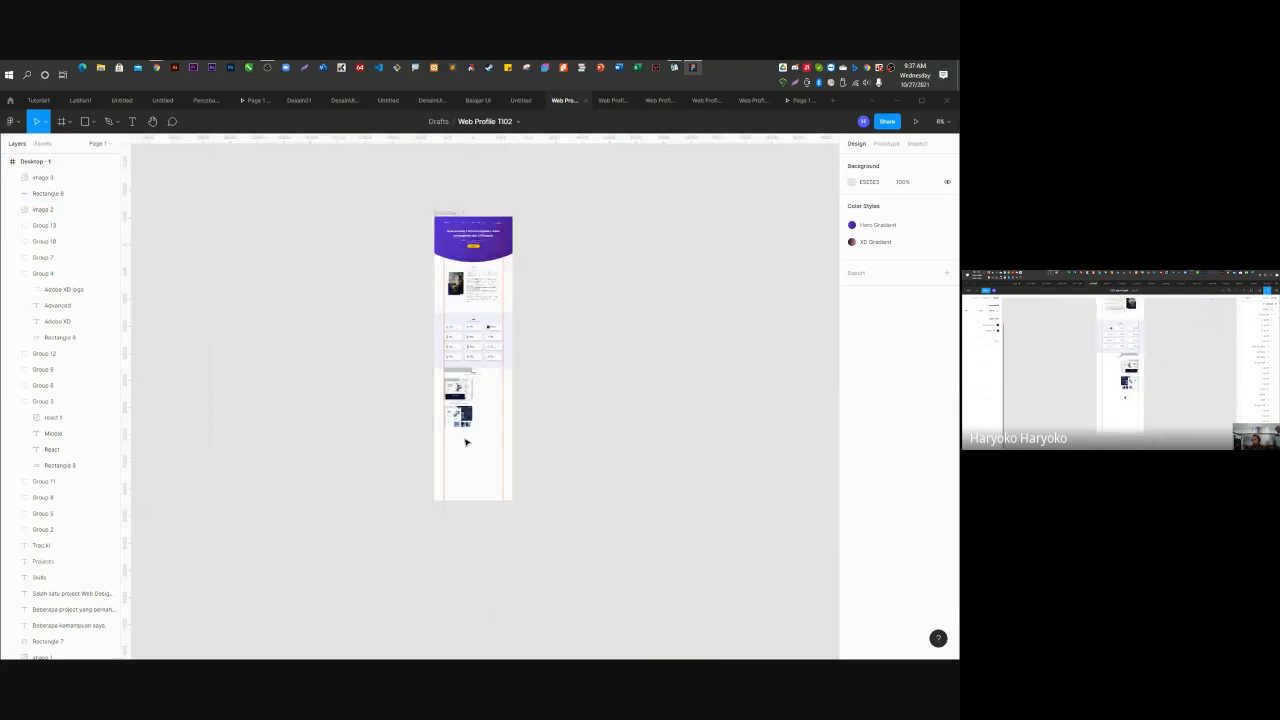
scroll(465, 381, up, 3)
click(444, 356)
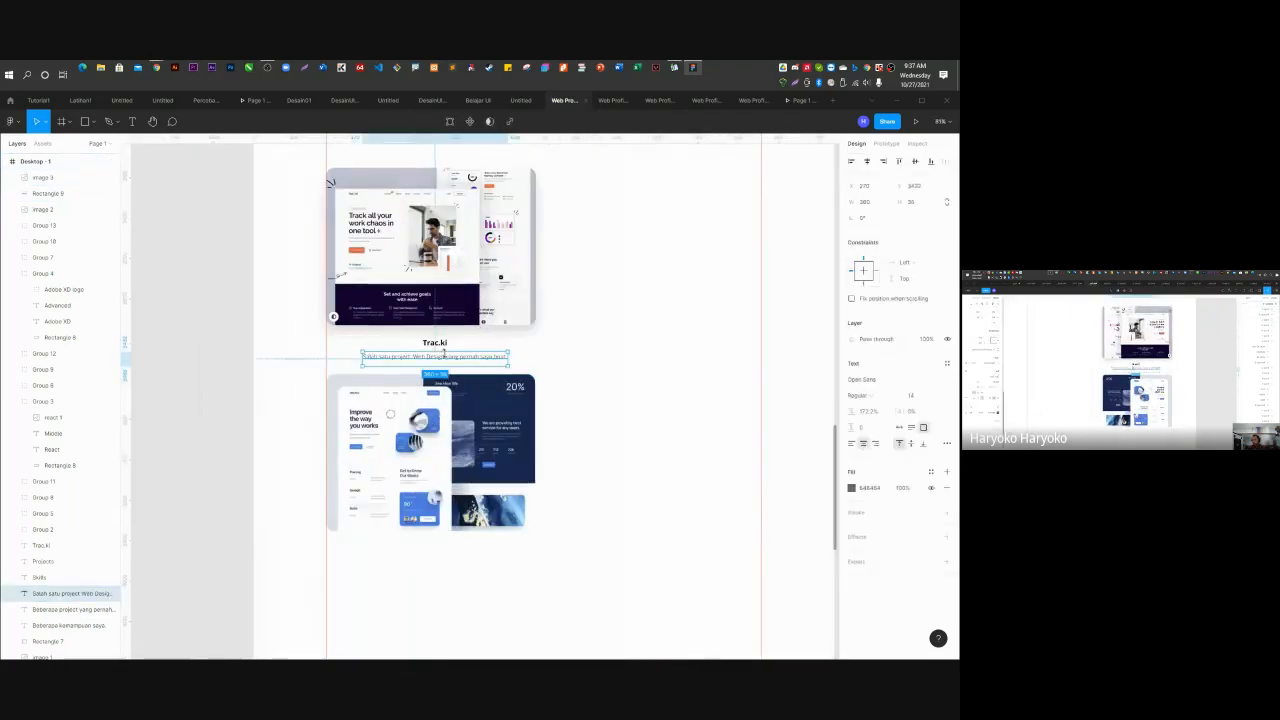
scroll(445, 362, up, 2)
drag(445, 364, 446, 356)
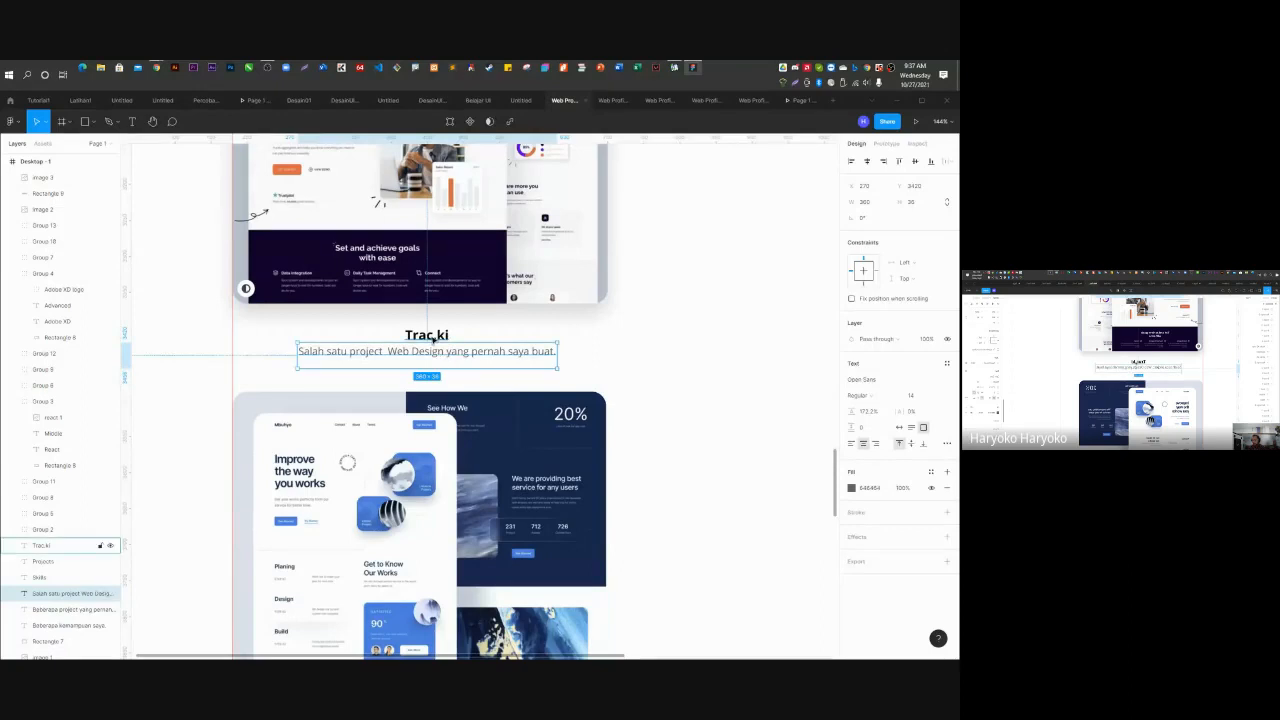
shift+click(433, 340)
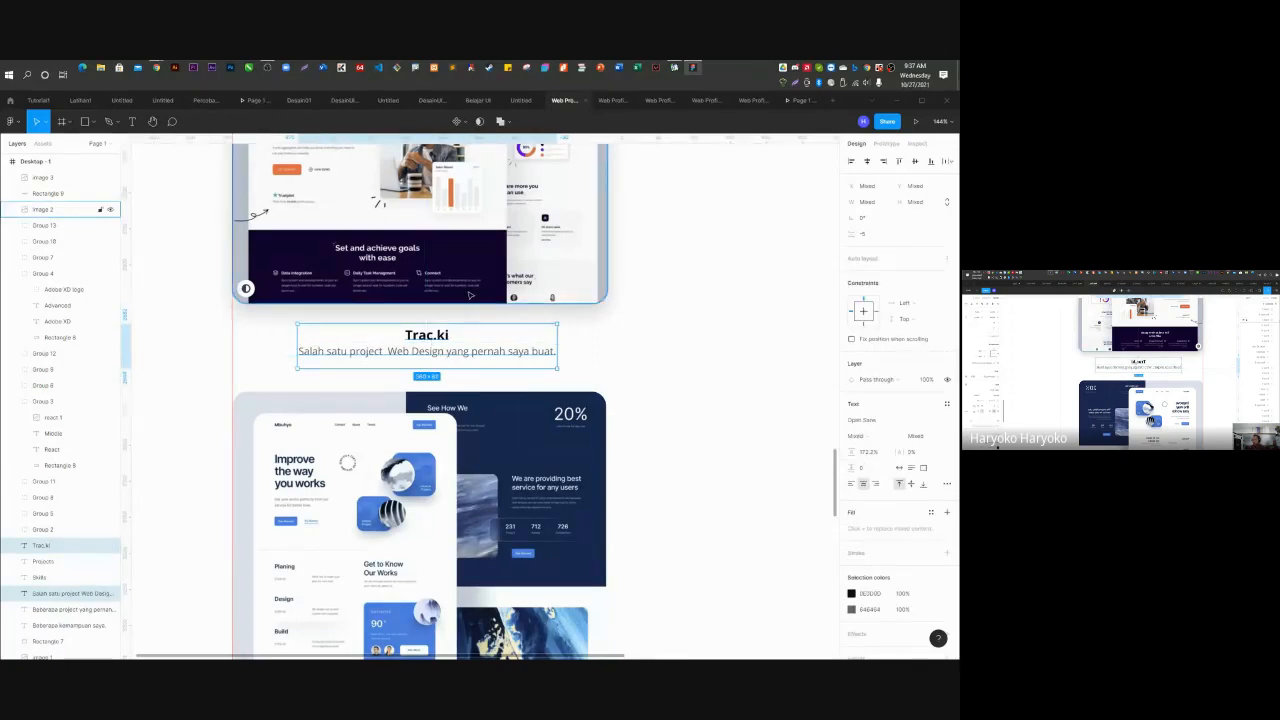
Group the Trac.ki title and caption and centre the group under the first mockup.
key(ctrl+g)
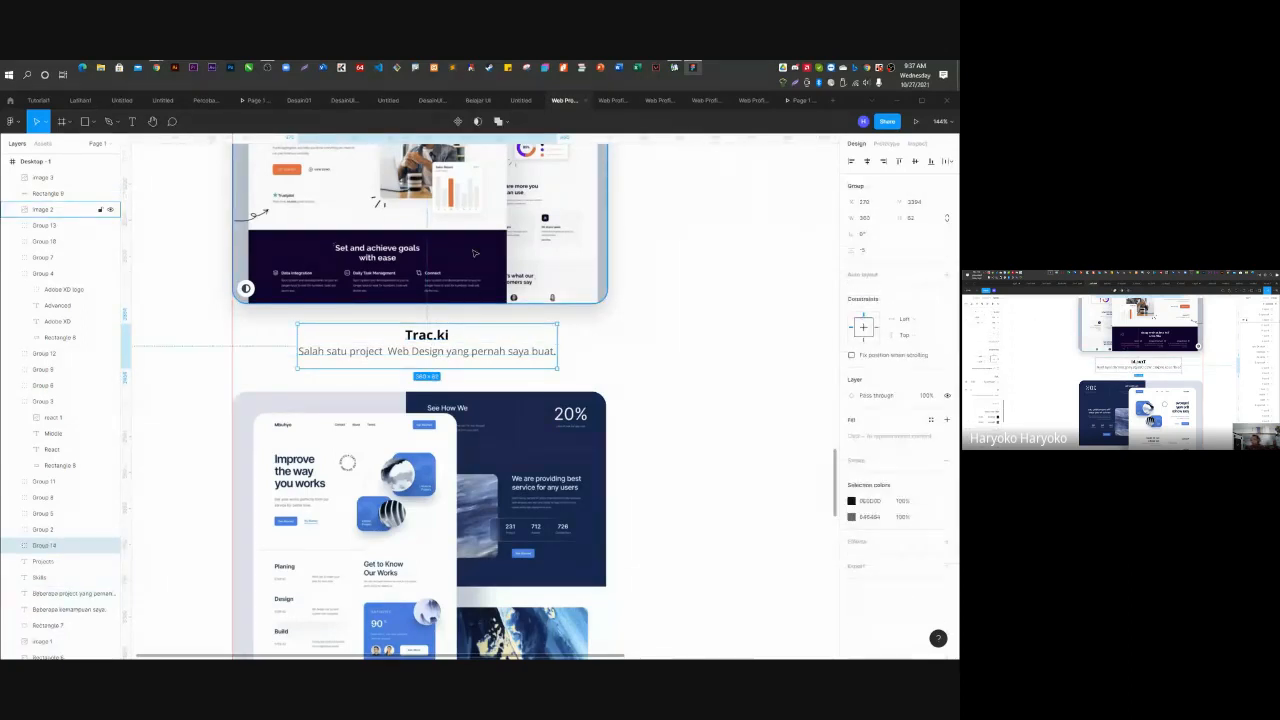
shift+click(475, 253)
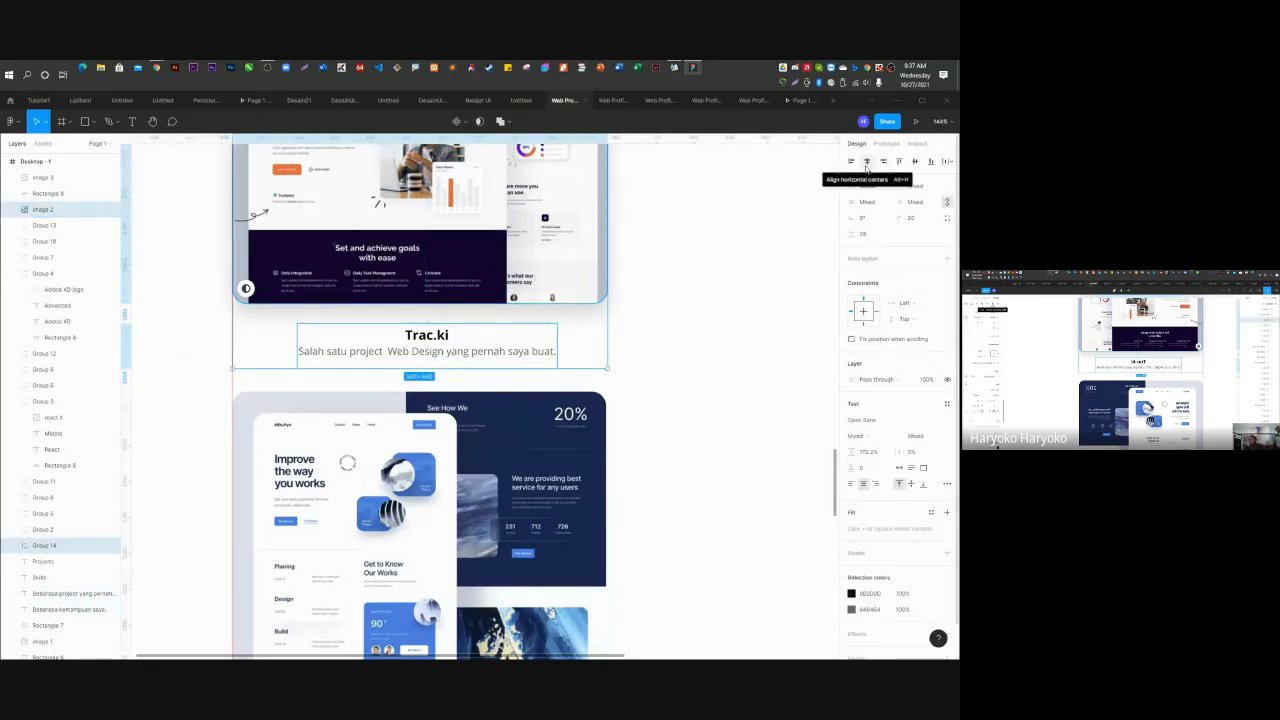
click(867, 163)
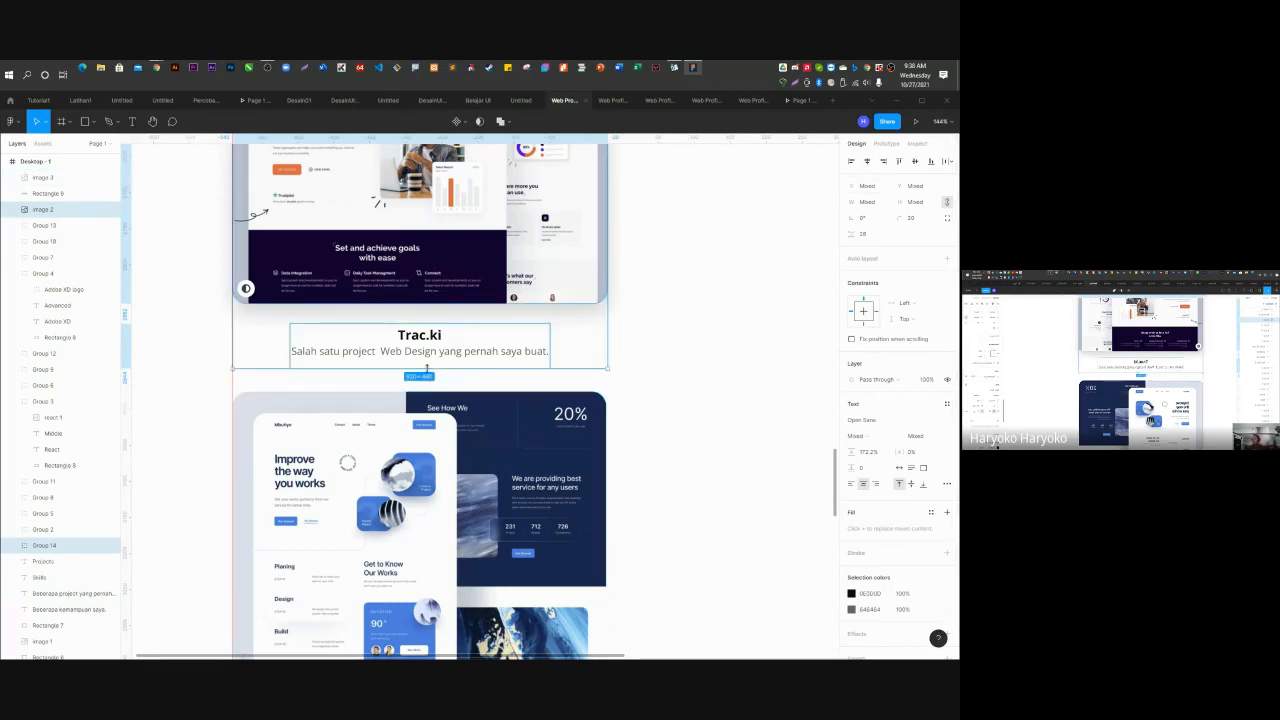
scroll(383, 343, down, 3)
scroll(383, 343, down, 3)
scroll(383, 343, up, 1)
Give the Mbuhyo mockup a drop shadow with blur 30, Y offset 15 and 15% opacity.
click(400, 455)
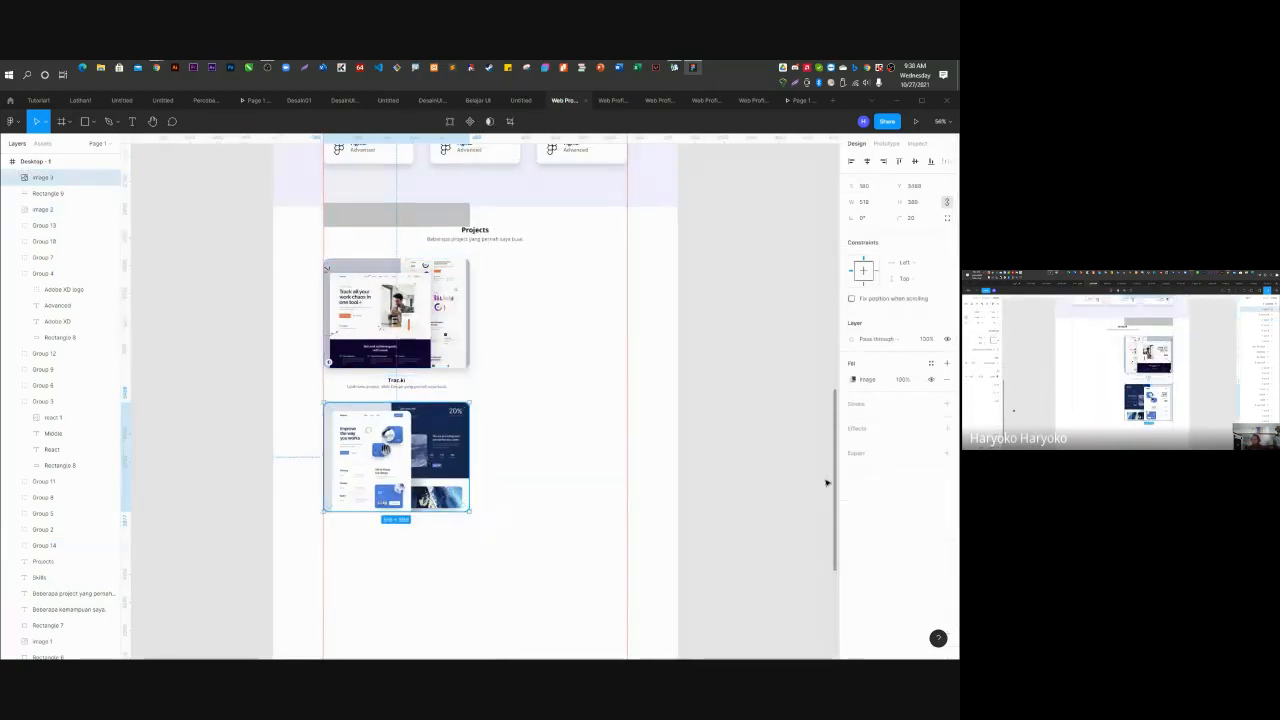
click(946, 428)
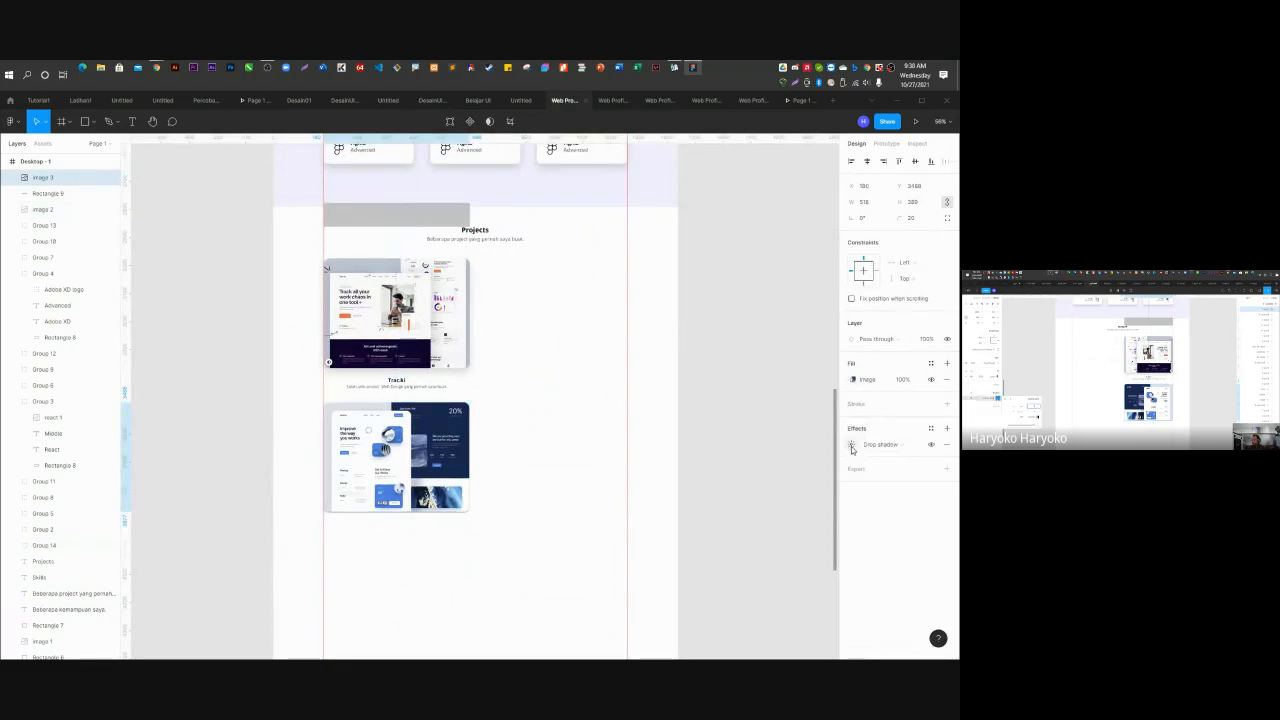
click(851, 445)
click(808, 469)
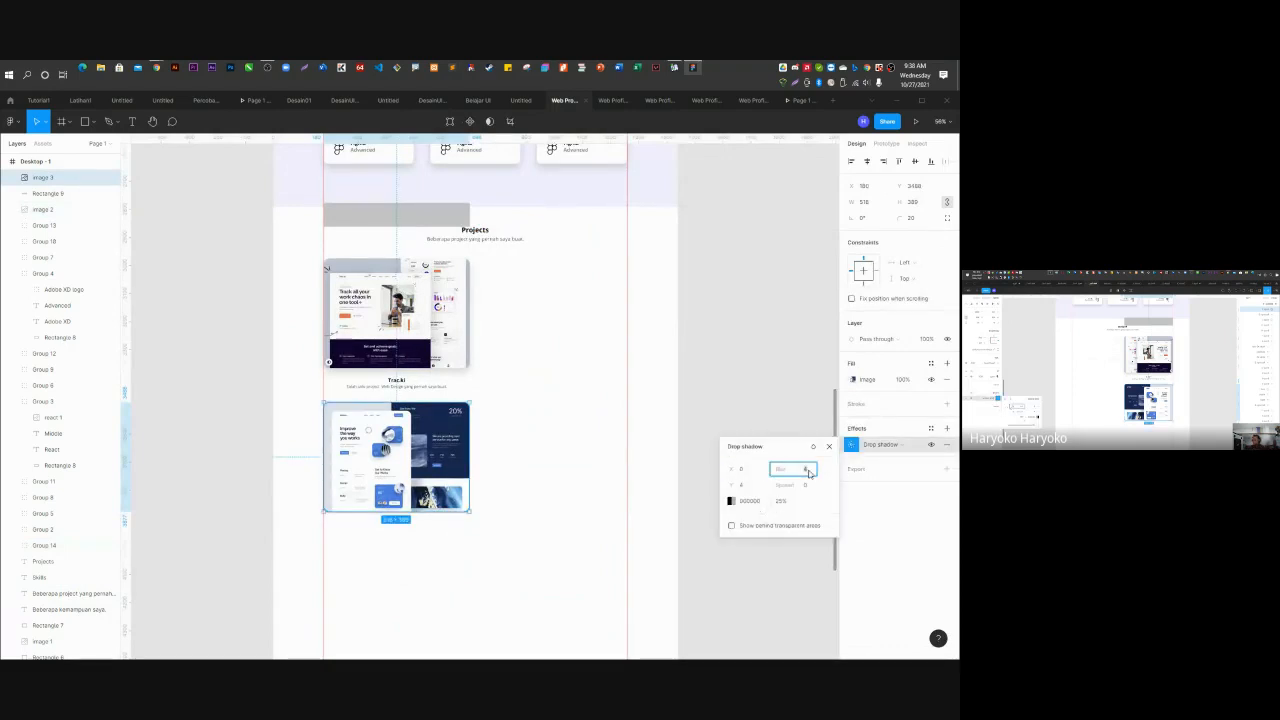
click(741, 486)
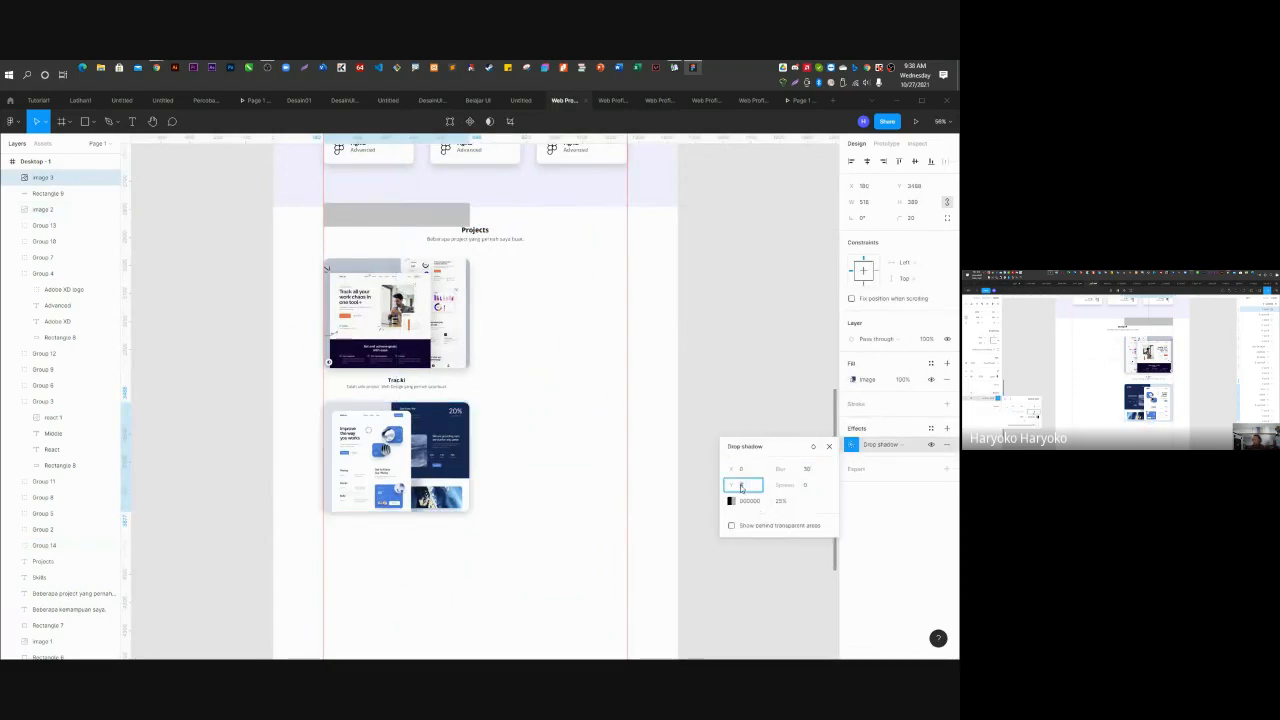
text(15)
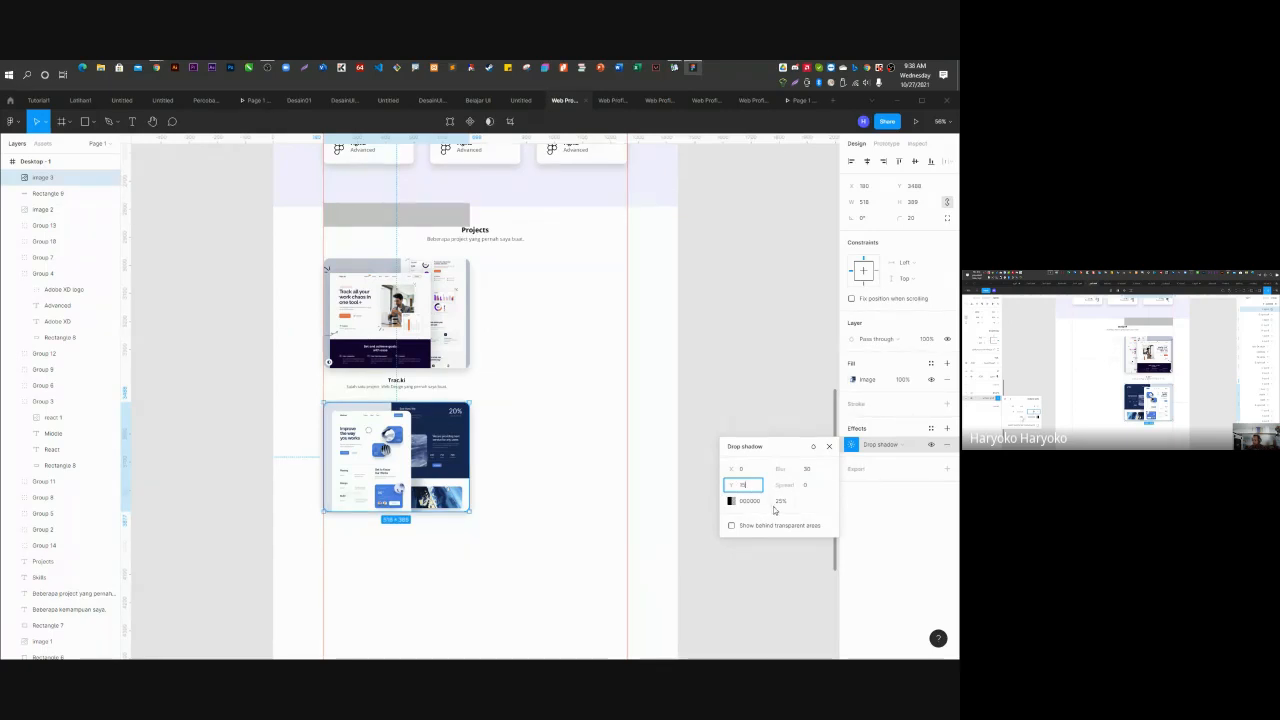
click(781, 502)
text(15)
key(Return)
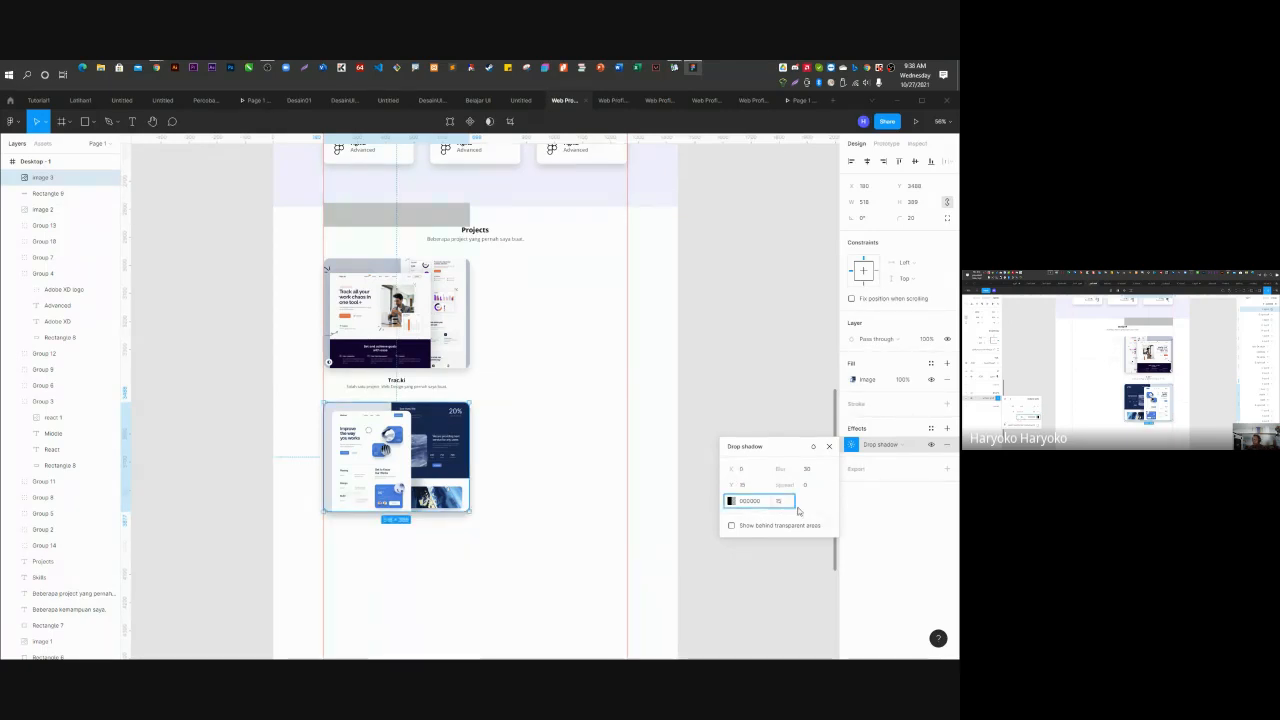
click(540, 597)
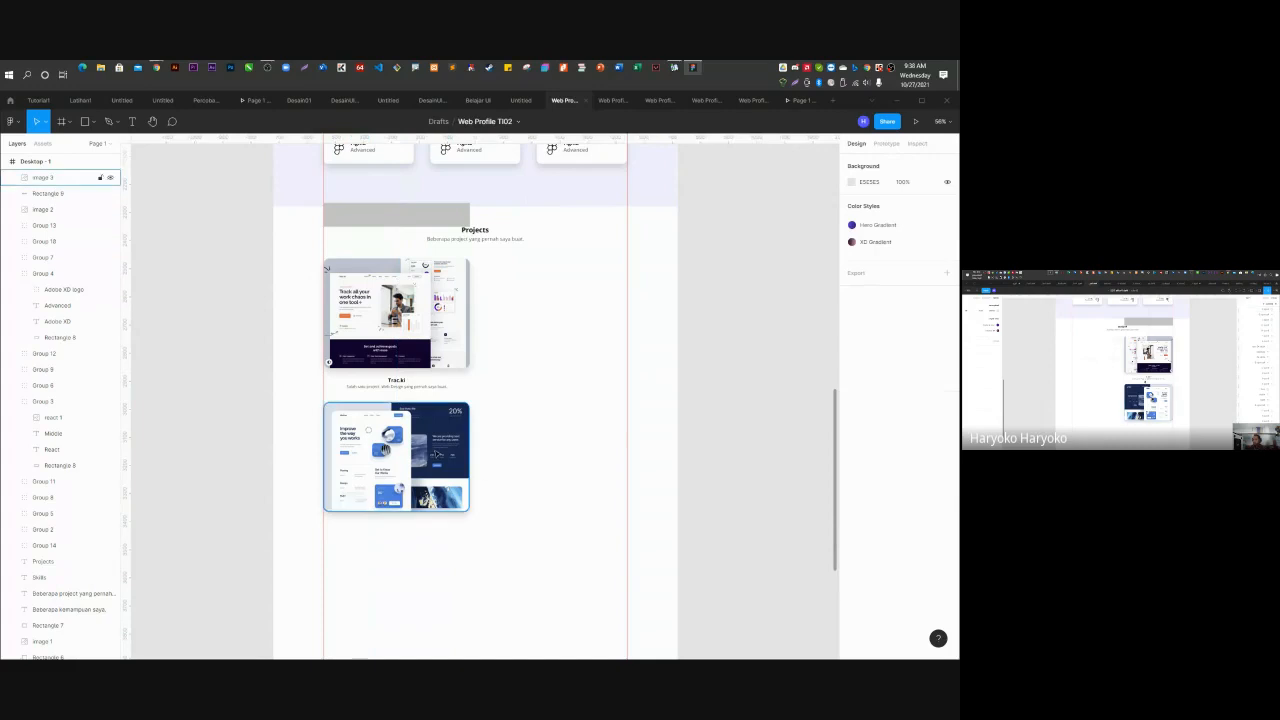
click(396, 383)
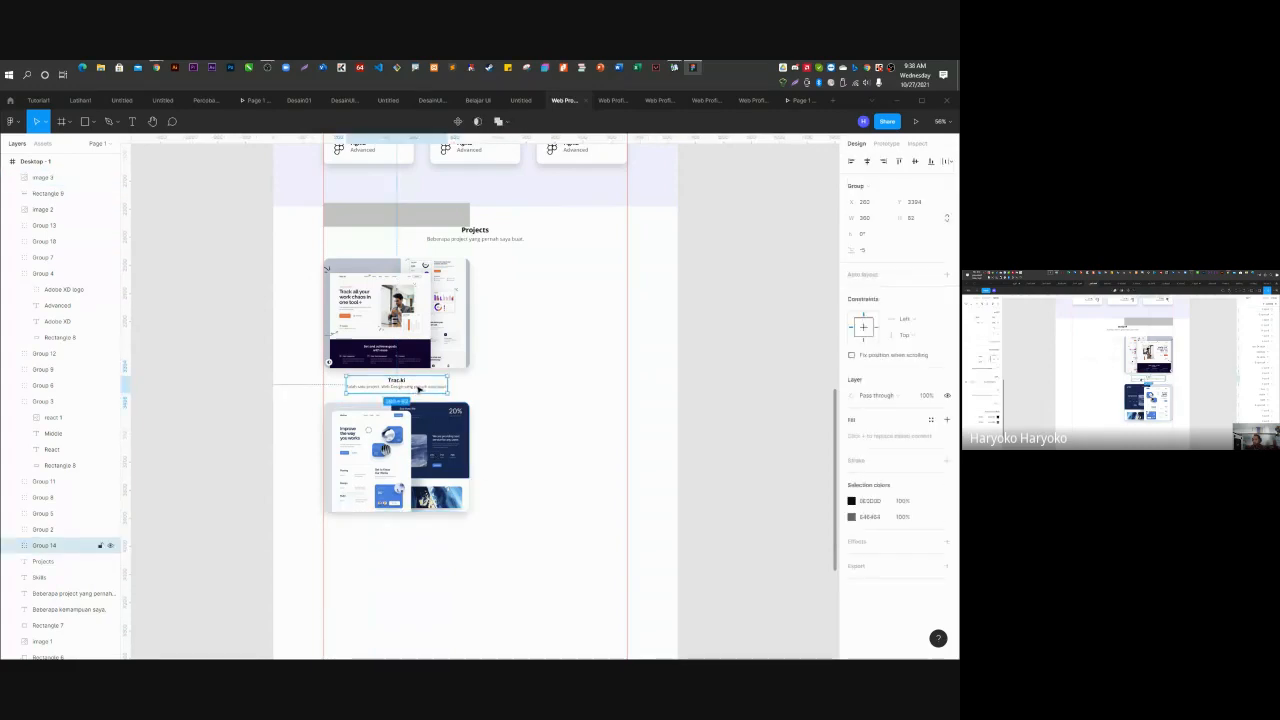
Alt-drag a copy of the Trac.ki caption group under the second mockup.
drag(418, 397, 409, 533)
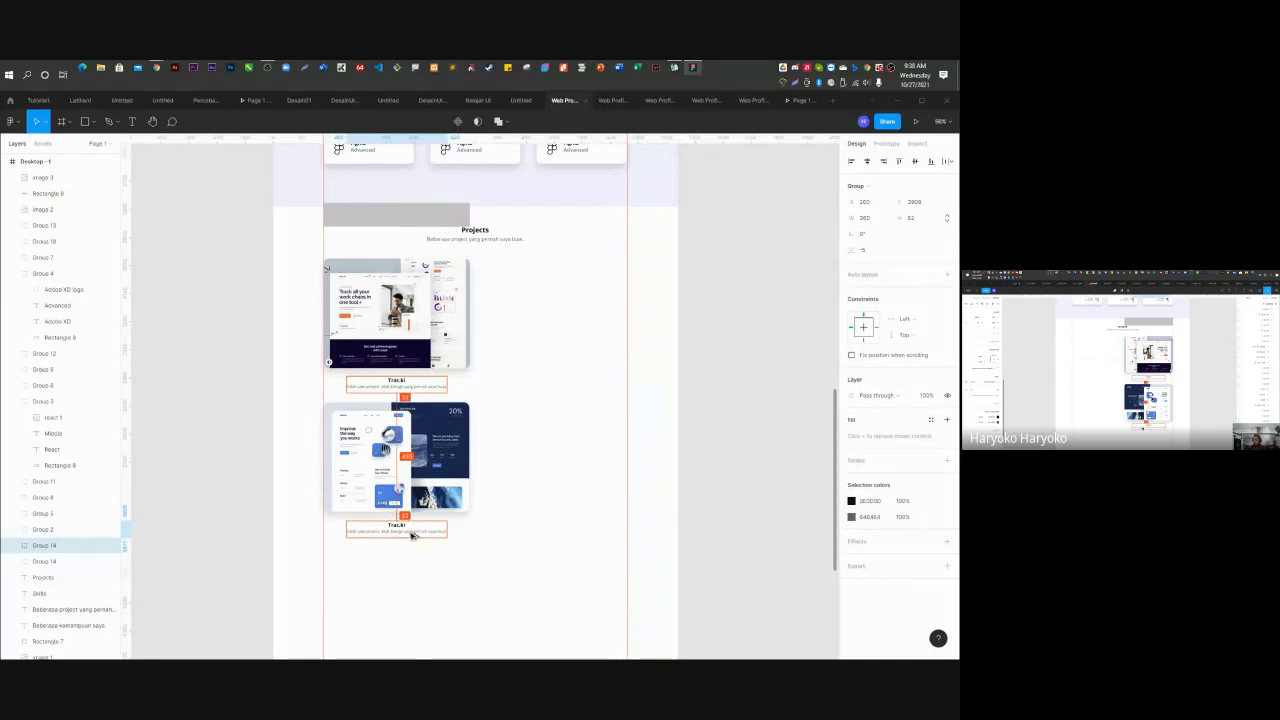
click(777, 406)
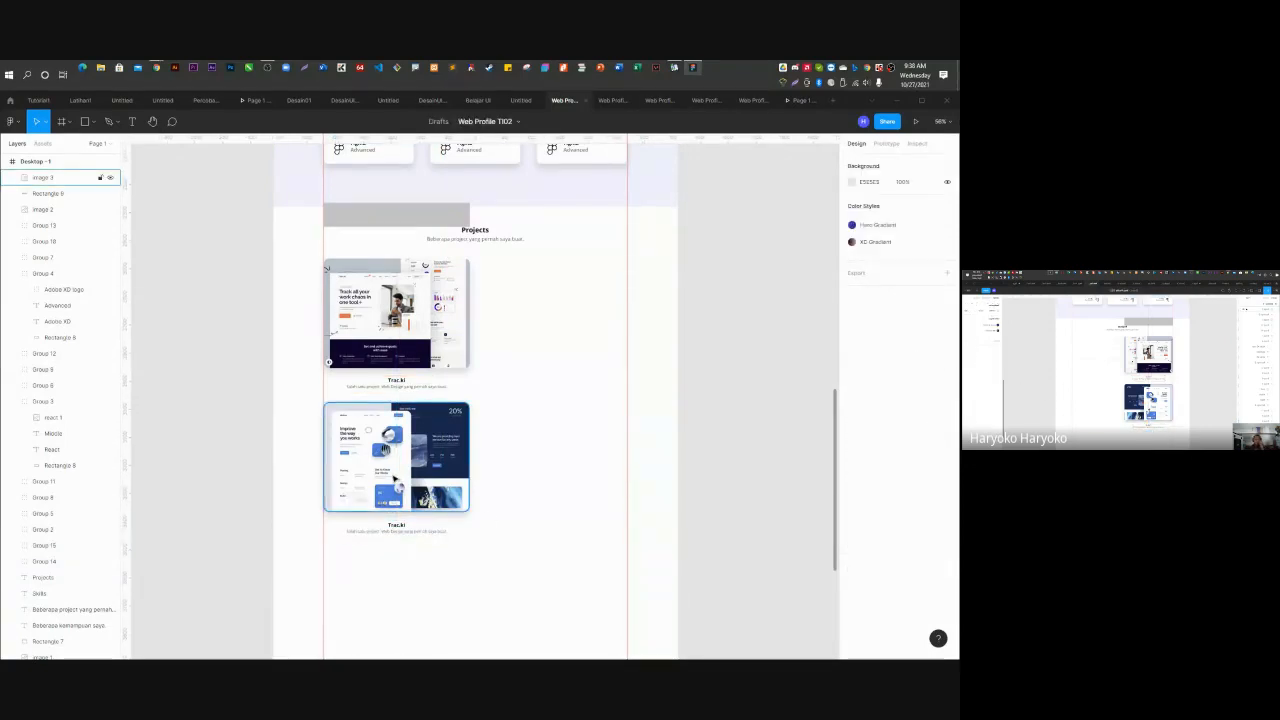
click(396, 450)
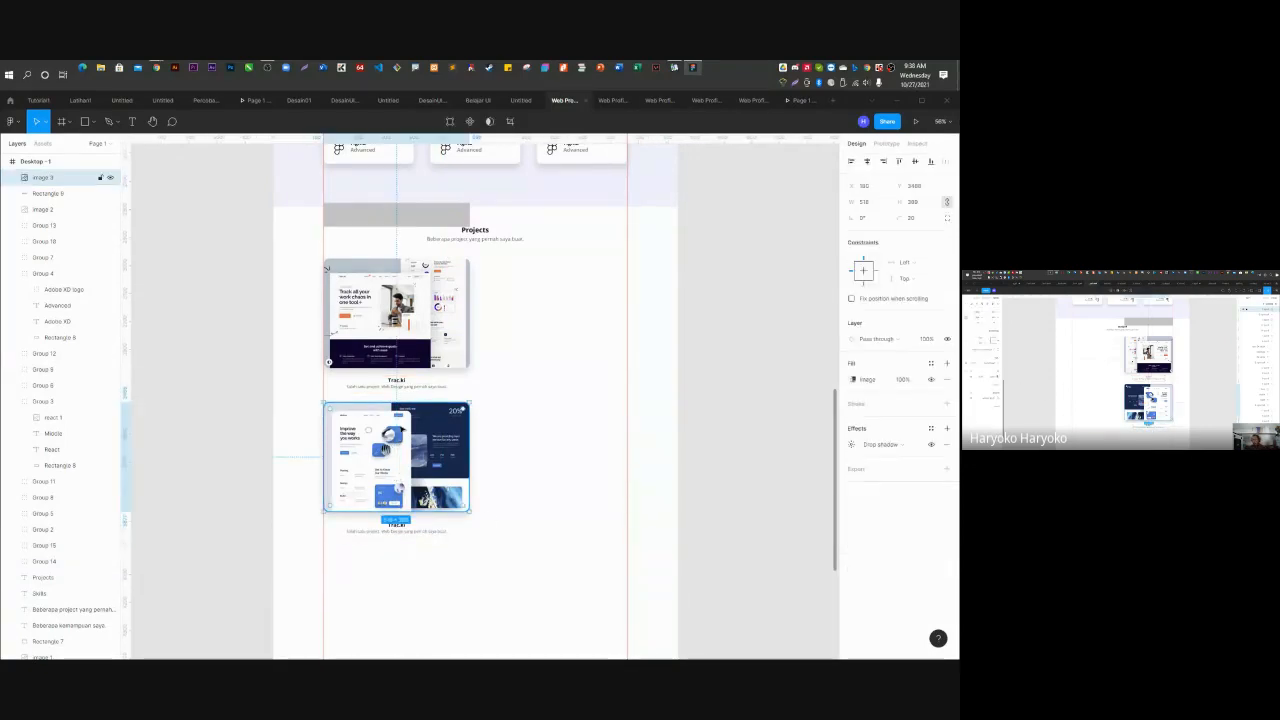
Duplicate both captioned project cards into a second column on the right.
click(396, 528)
shift+click(406, 388)
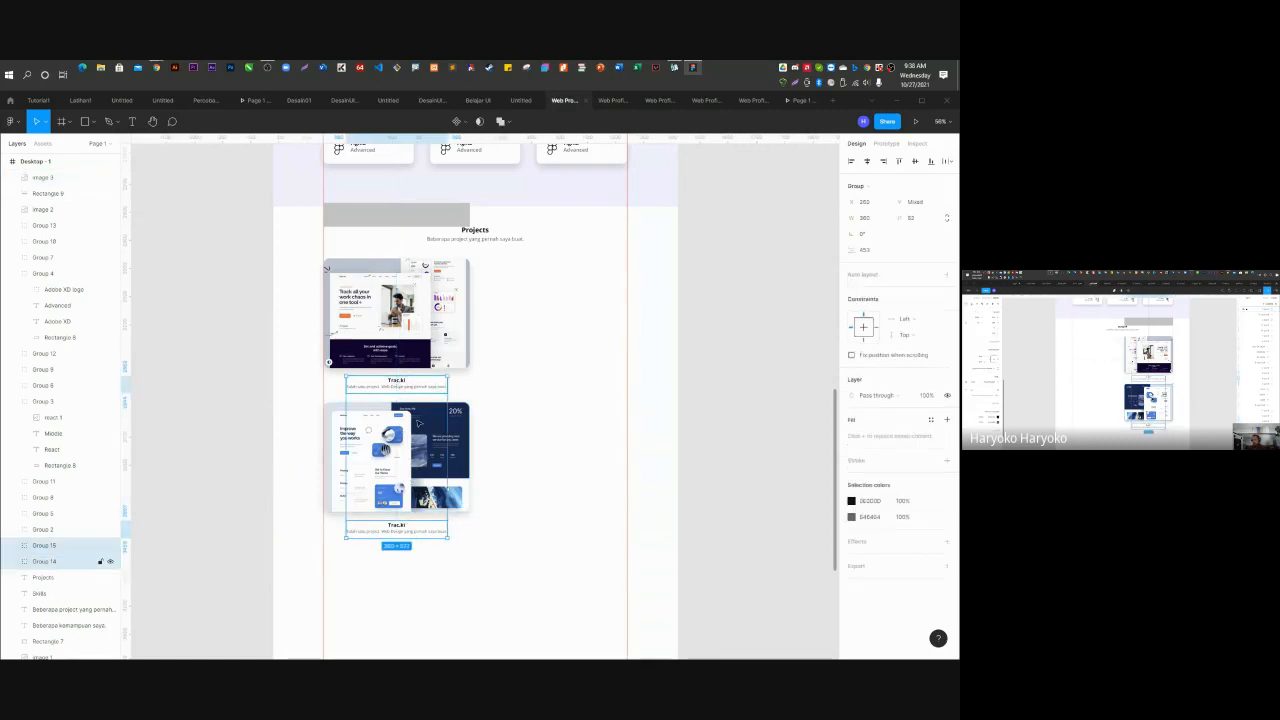
shift+click(418, 440)
shift+click(434, 328)
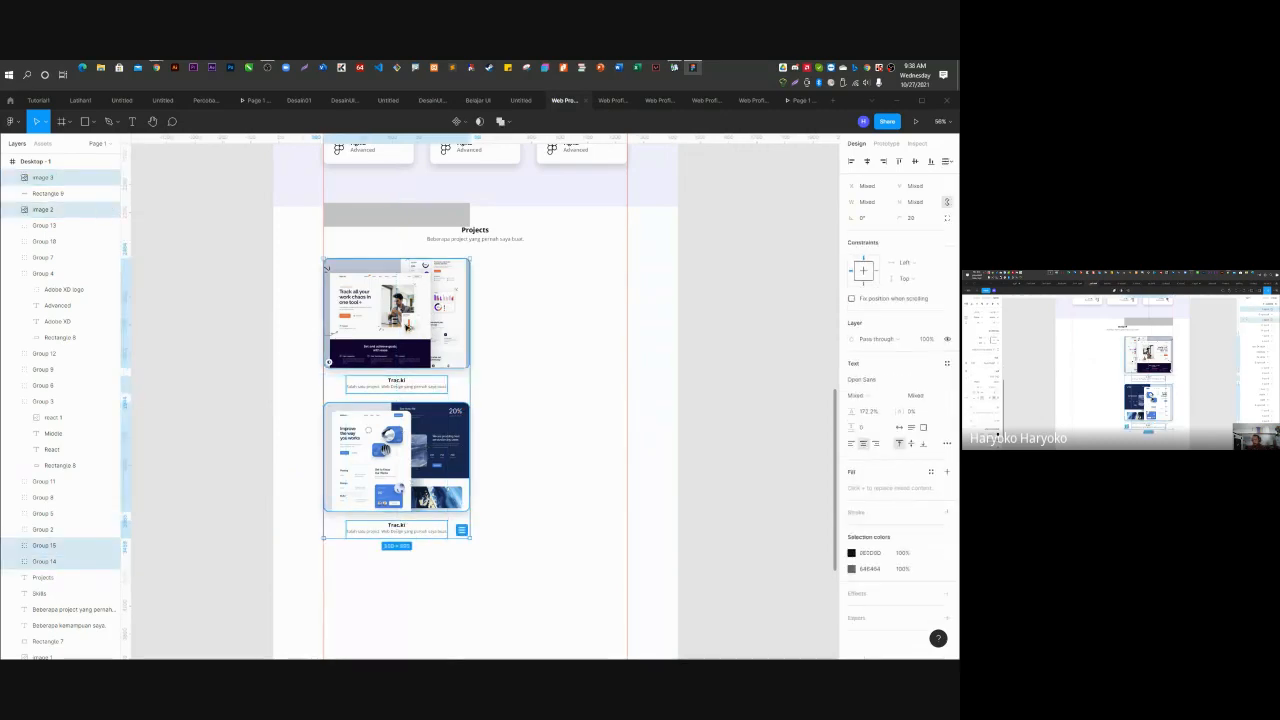
drag(434, 328, 564, 332)
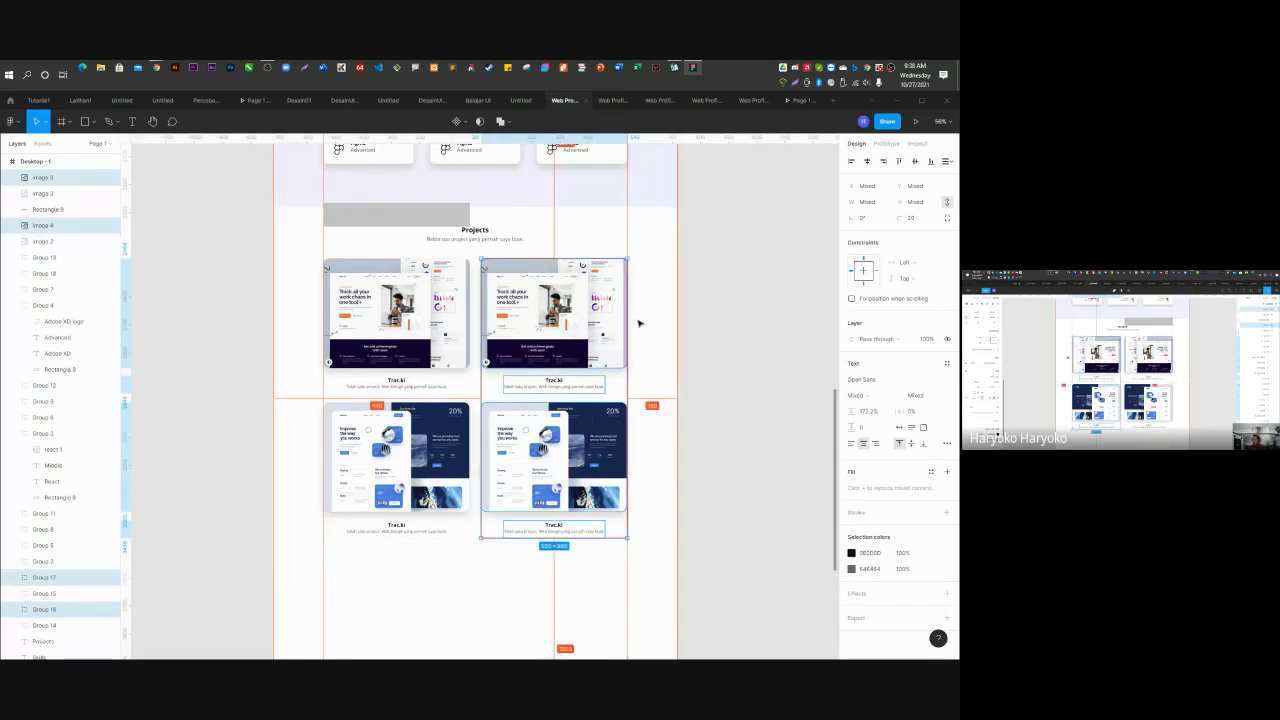
scroll(651, 420, up, 3)
scroll(622, 532, up, 5)
scroll(622, 532, up, 2)
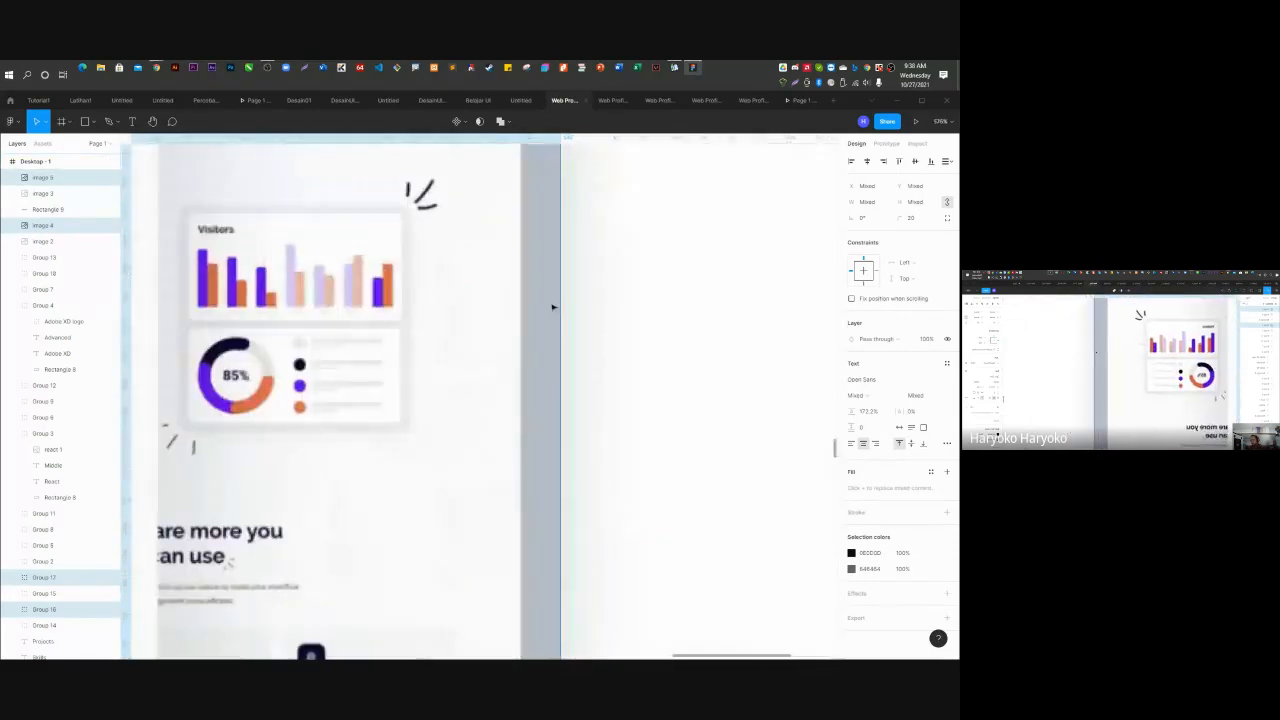
scroll(551, 306, down, 8)
click(726, 373)
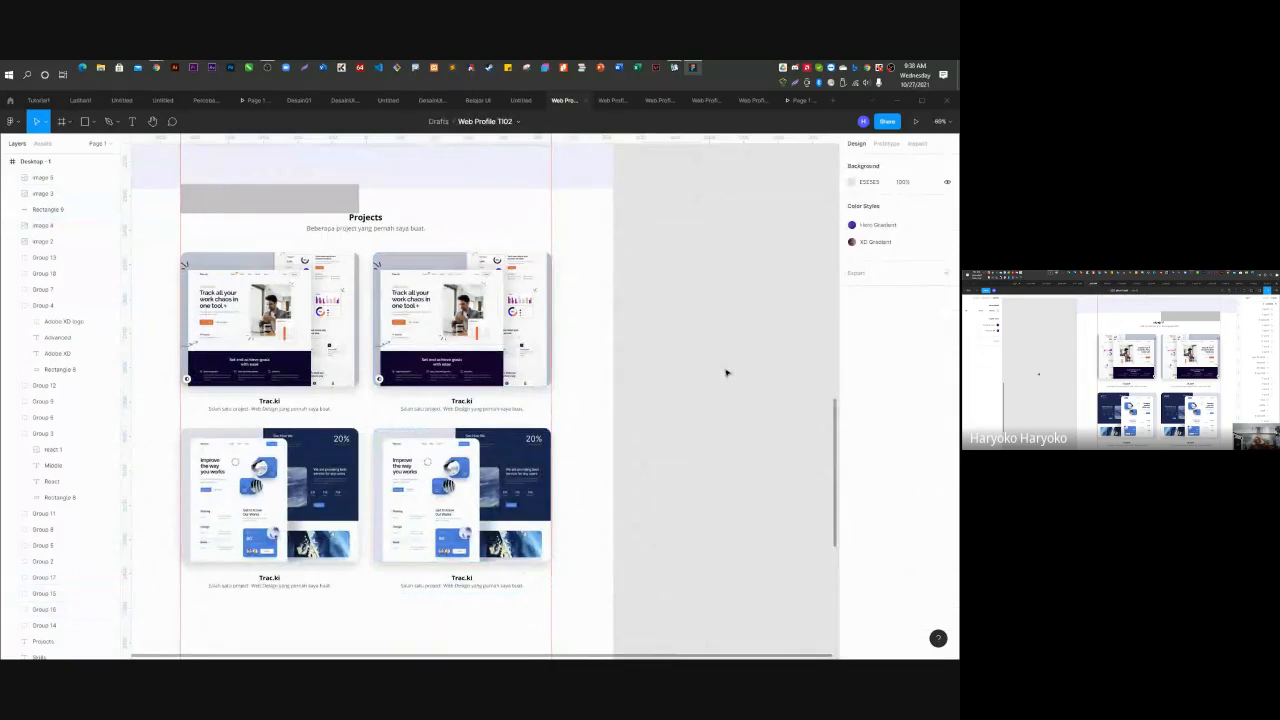
click(272, 197)
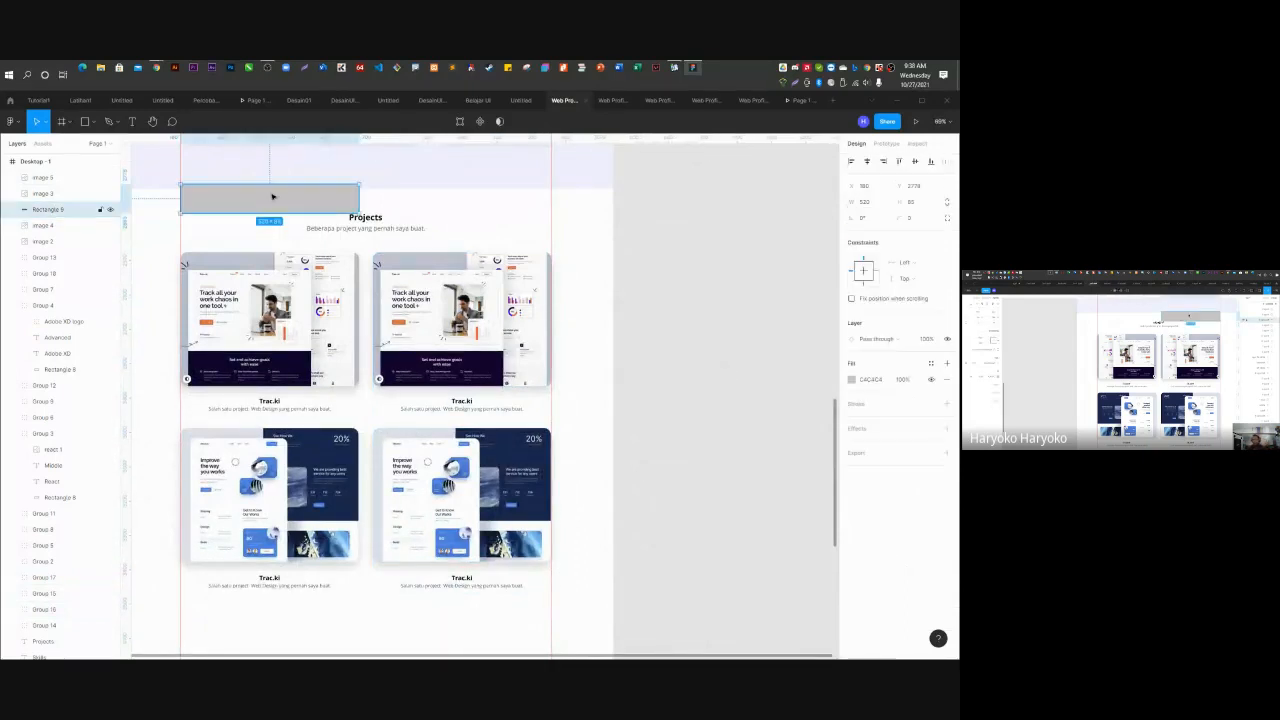
Delete the selected grey Rectangle 9 above the Projects heading.
key(Delete)
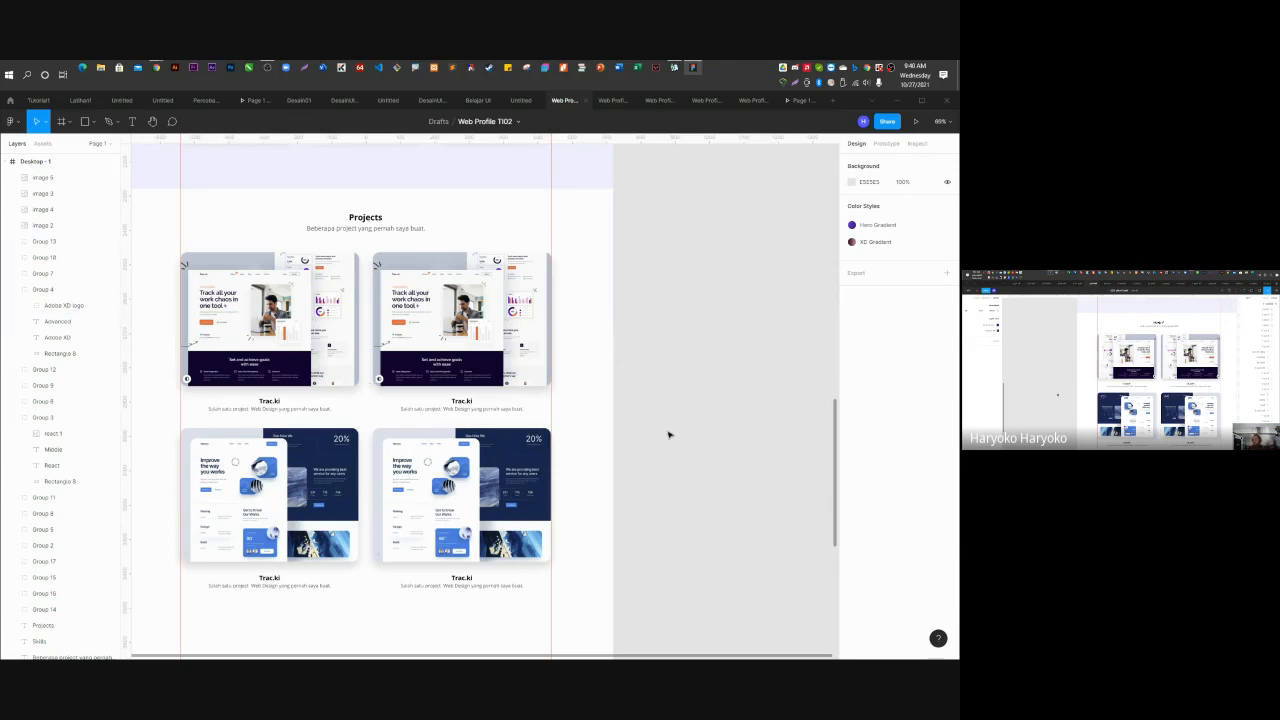
scroll(669, 434, down, 3)
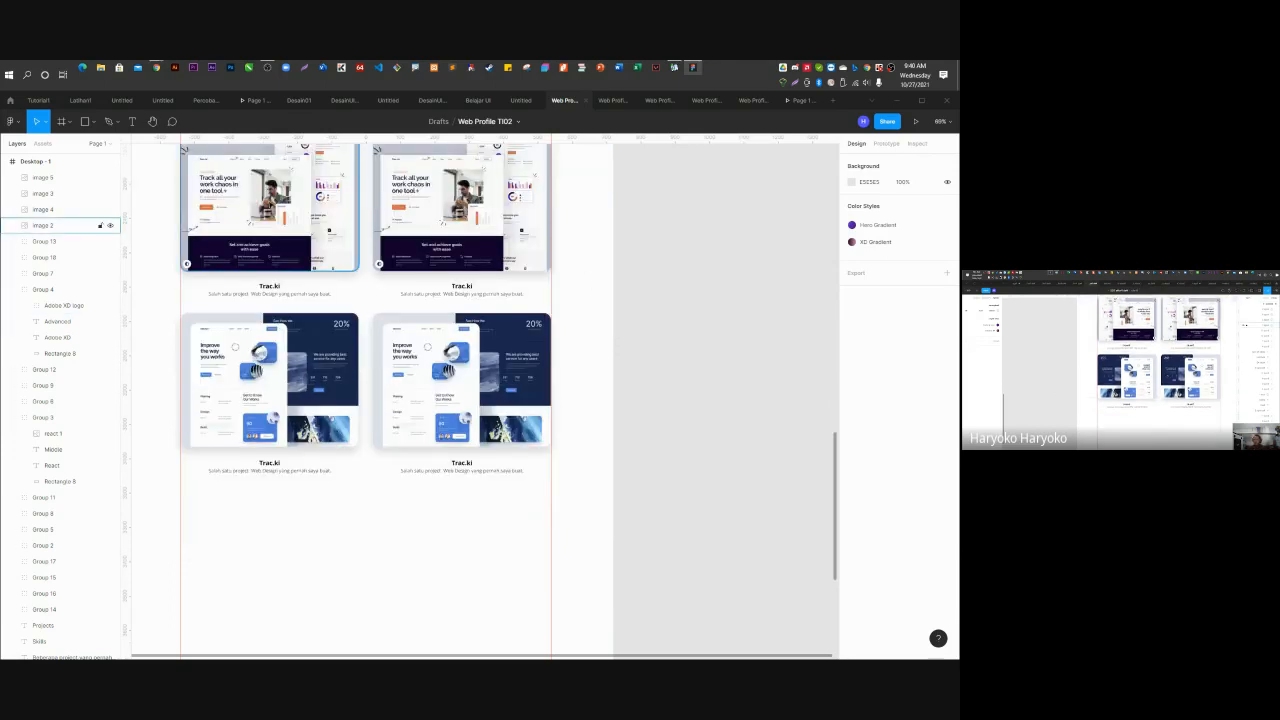
click(269, 262)
click(270, 400)
click(462, 400)
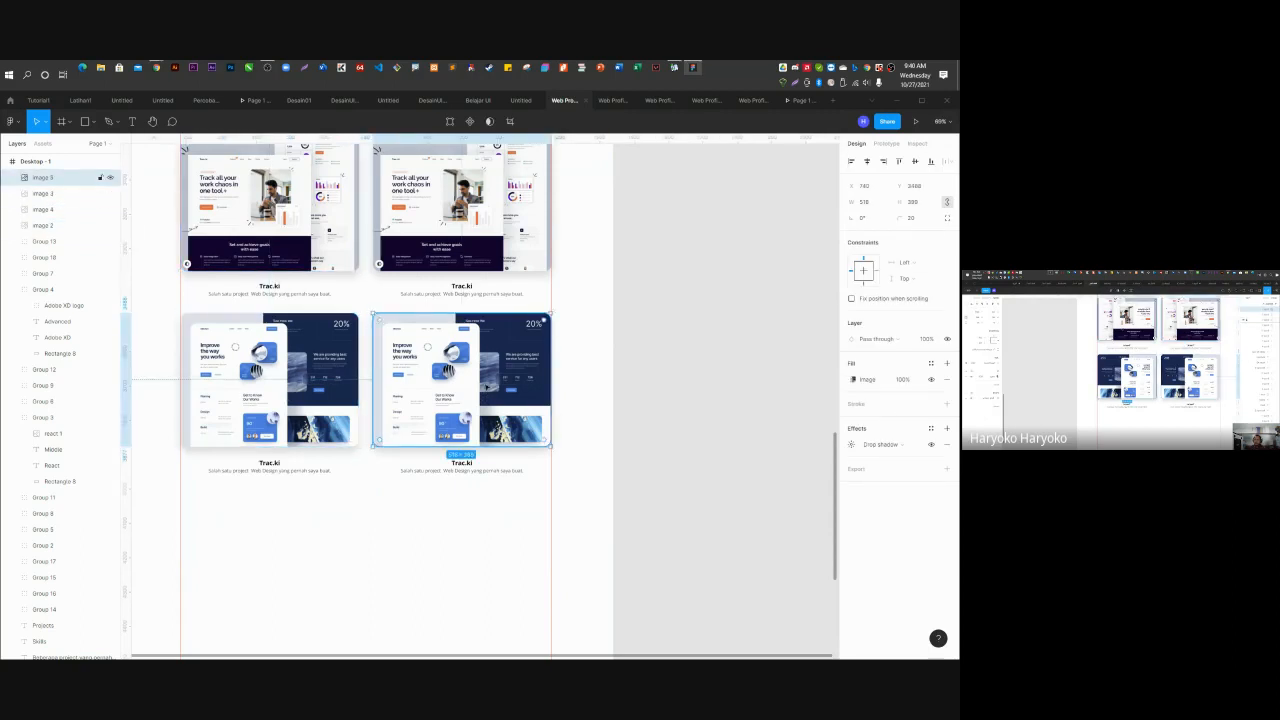
click(475, 237)
click(279, 246)
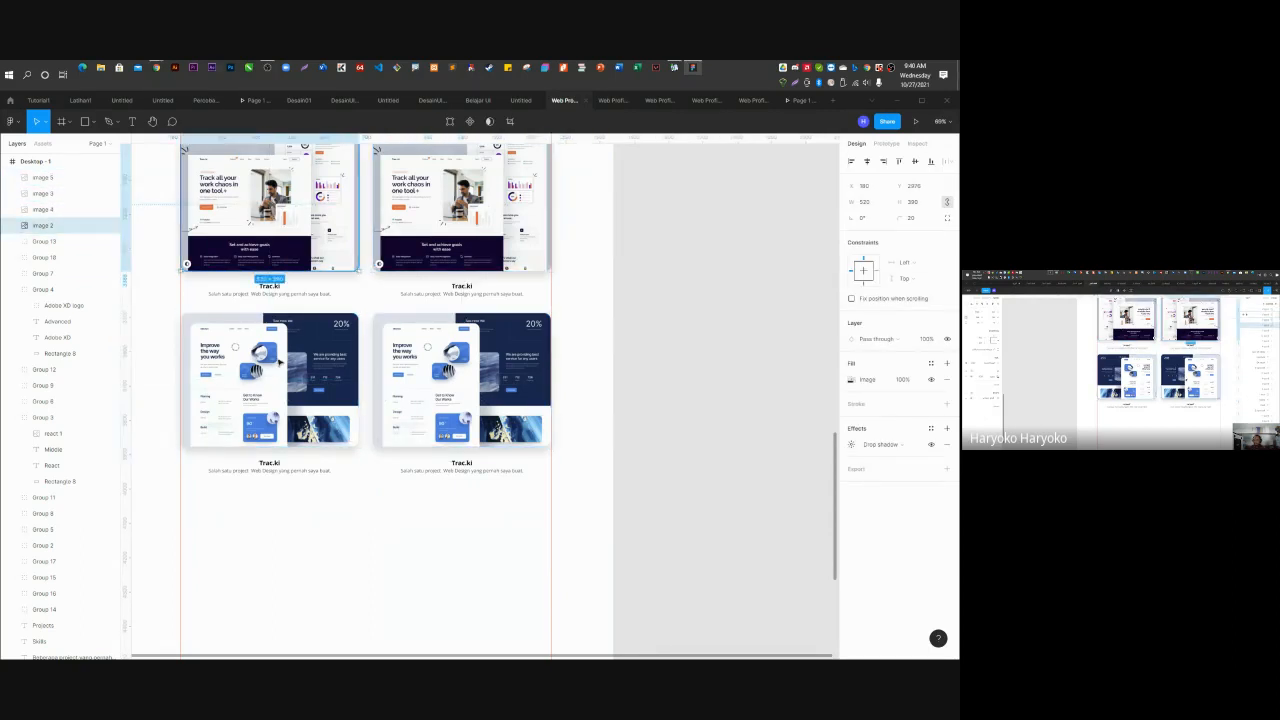
click(281, 363)
click(430, 257)
click(462, 390)
click(232, 370)
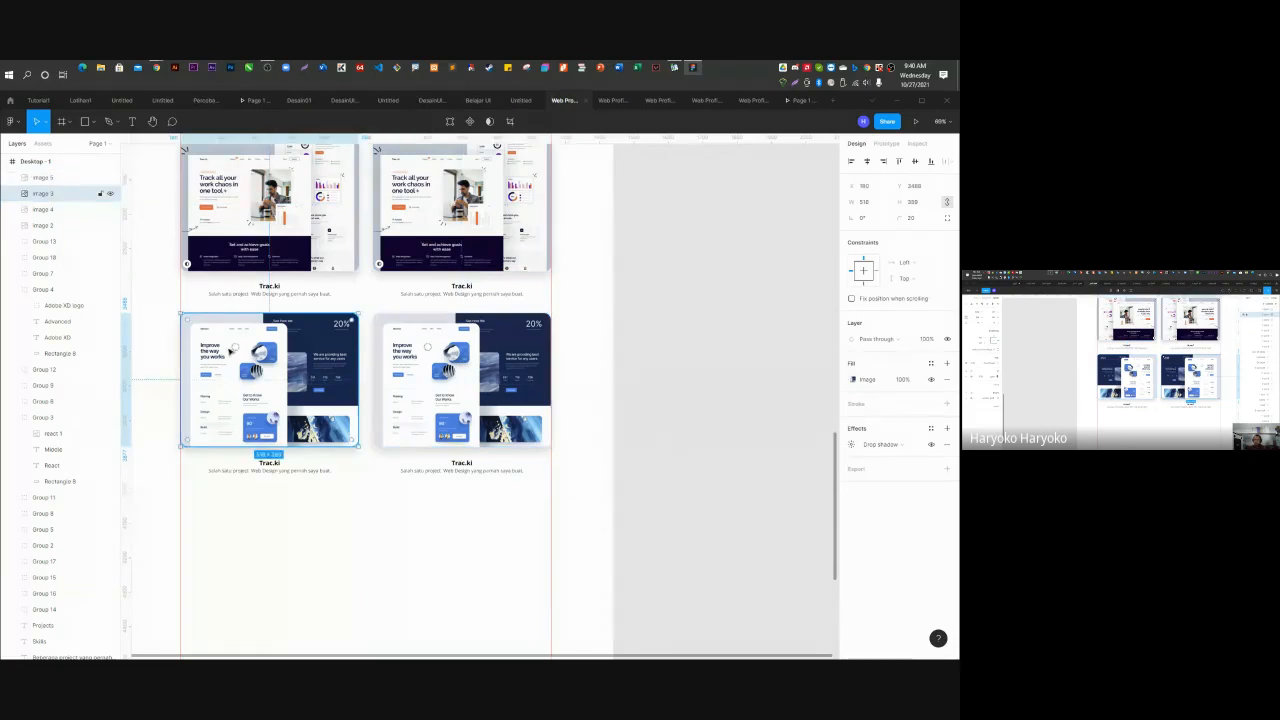
scroll(186, 262, up, 1)
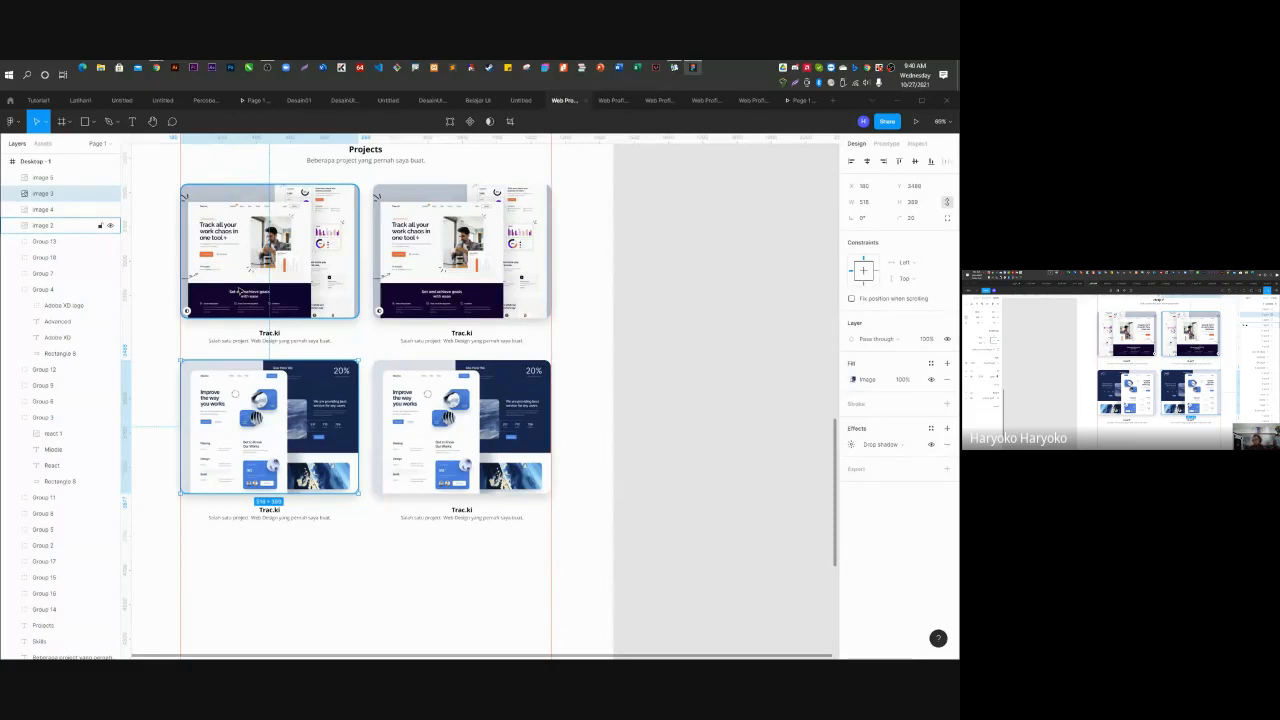
scroll(400, 486, down, 1)
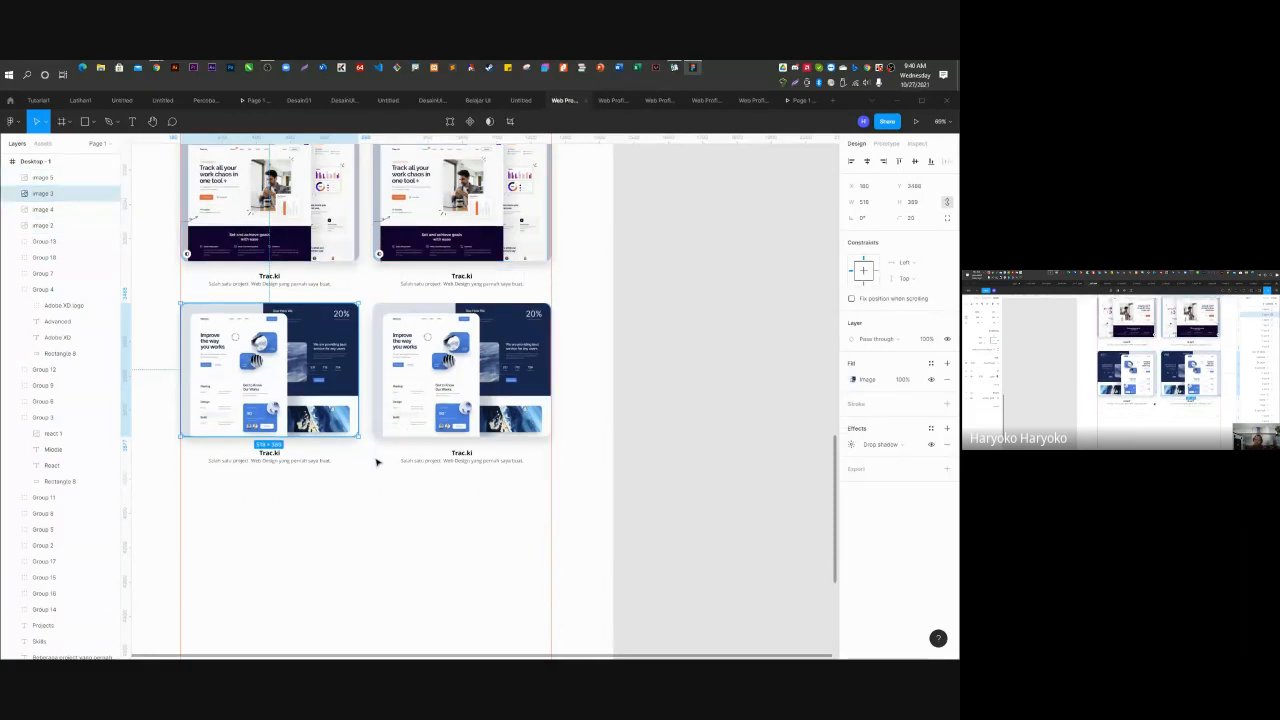
scroll(376, 462, down, 3)
scroll(376, 462, up, 5)
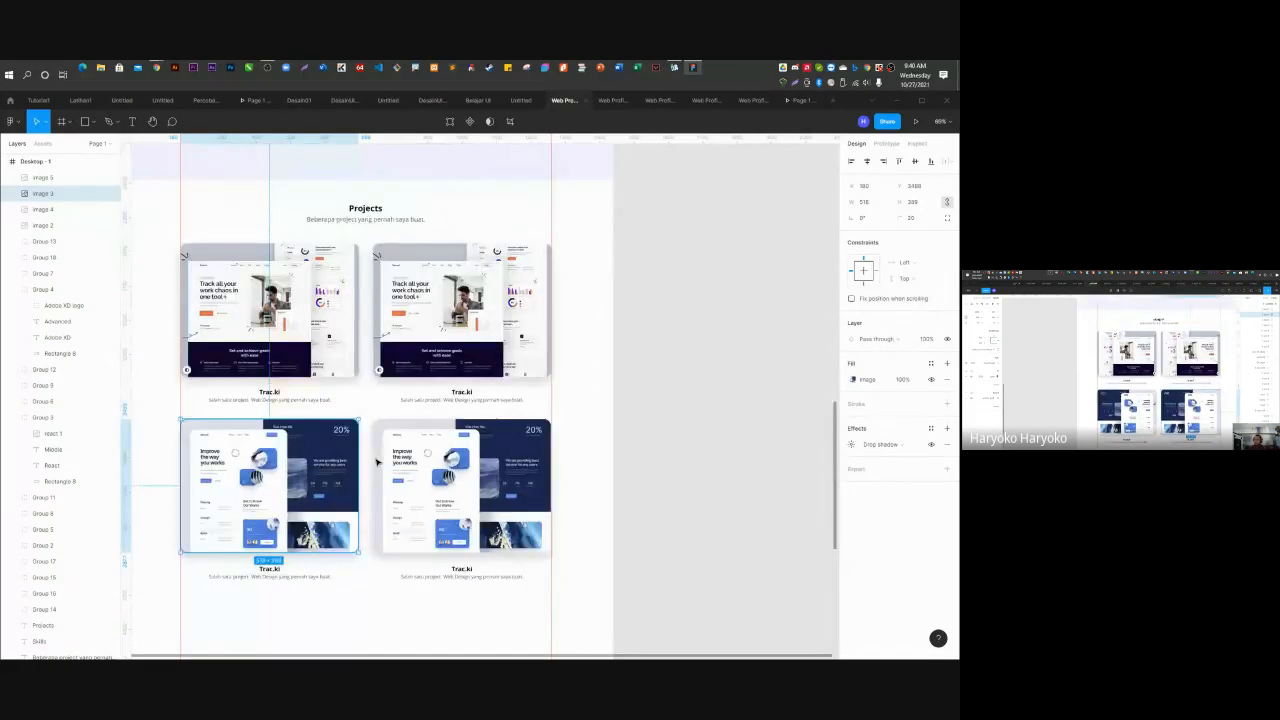
scroll(376, 462, up, 3)
scroll(415, 334, down, 1)
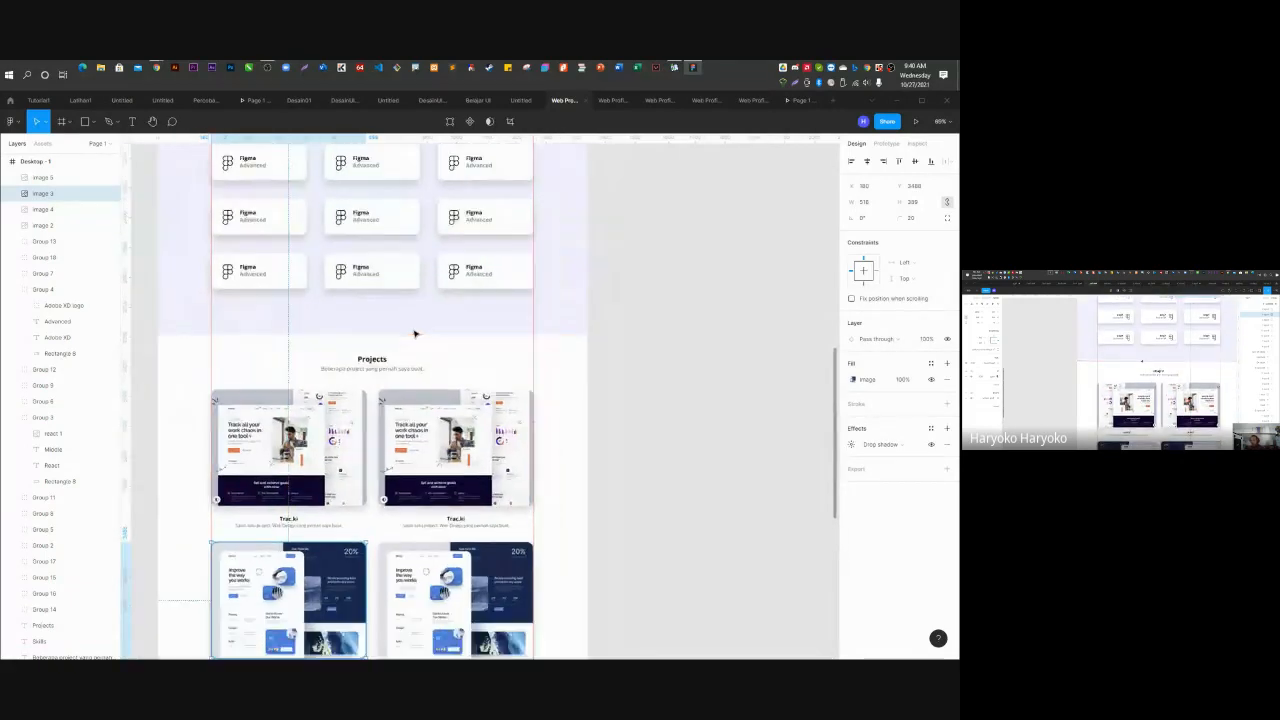
scroll(415, 334, down, 3)
scroll(415, 334, up, 2)
Alt-drag two copies of the 1440×1024 background, one behind Projects, one below at Y 3815.
click(410, 330)
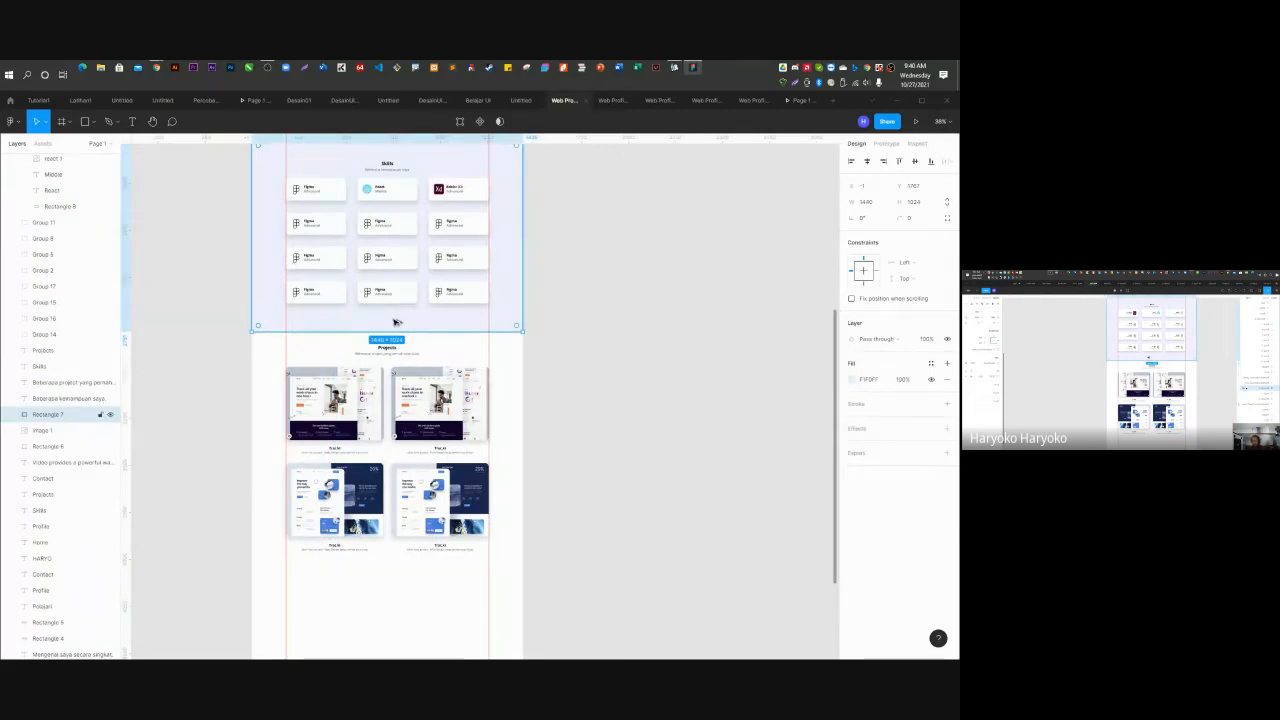
drag(396, 322, 397, 520)
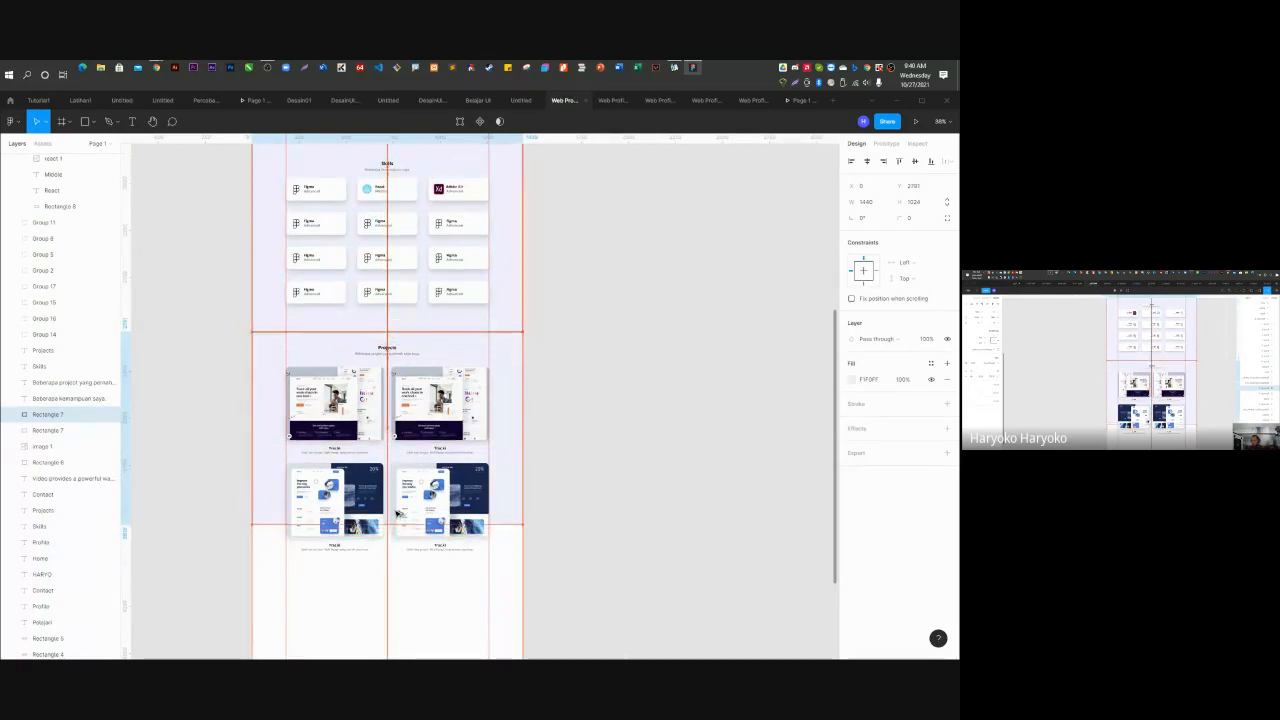
drag(397, 513, 397, 513)
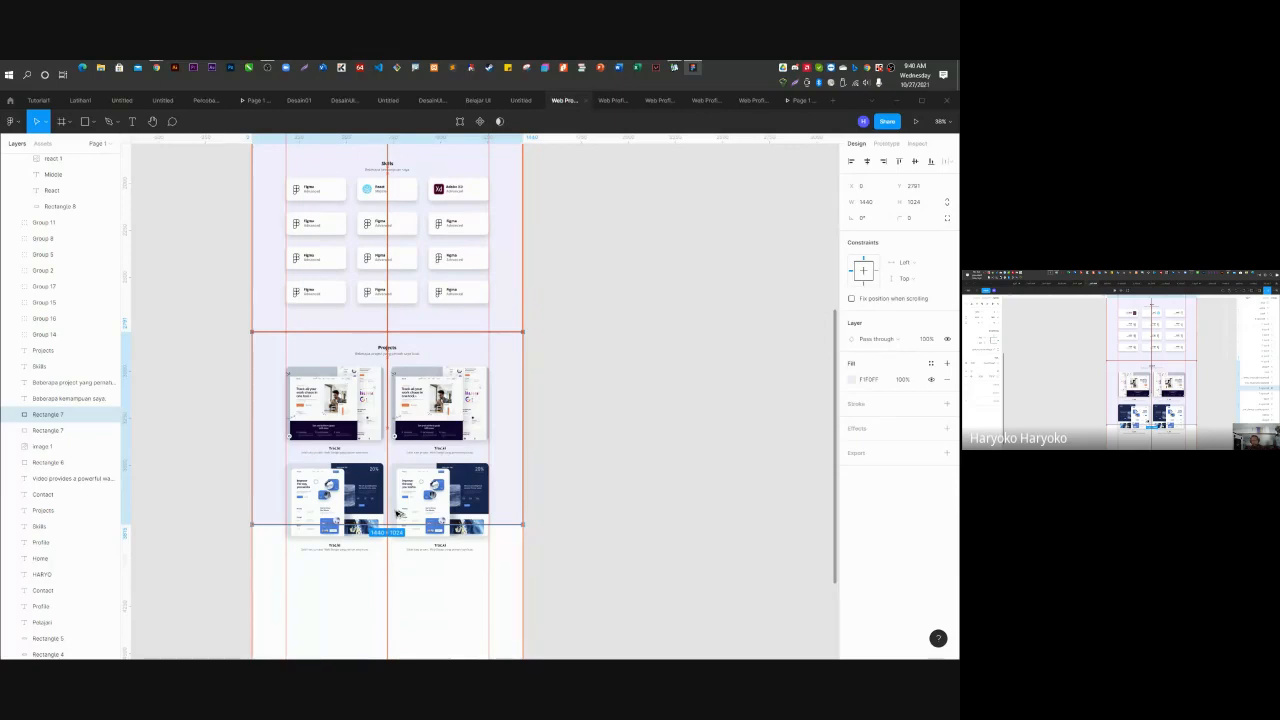
drag(397, 513, 397, 513)
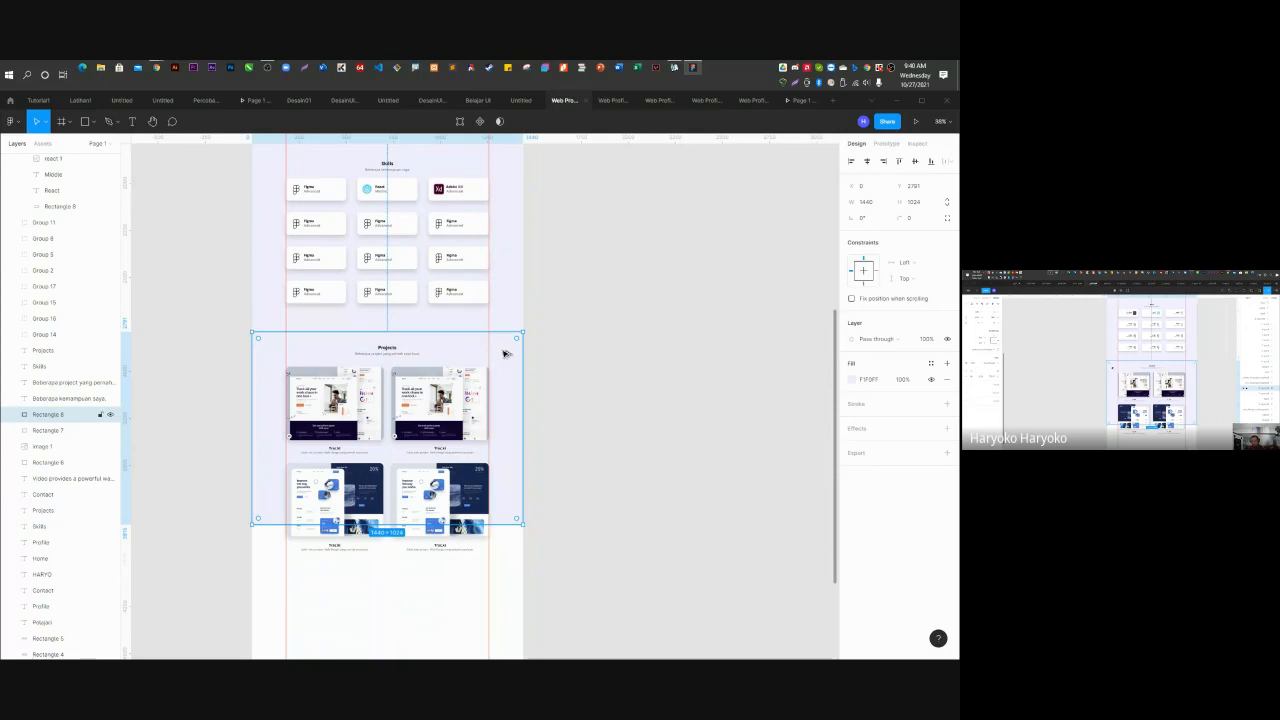
drag(505, 353, 506, 547)
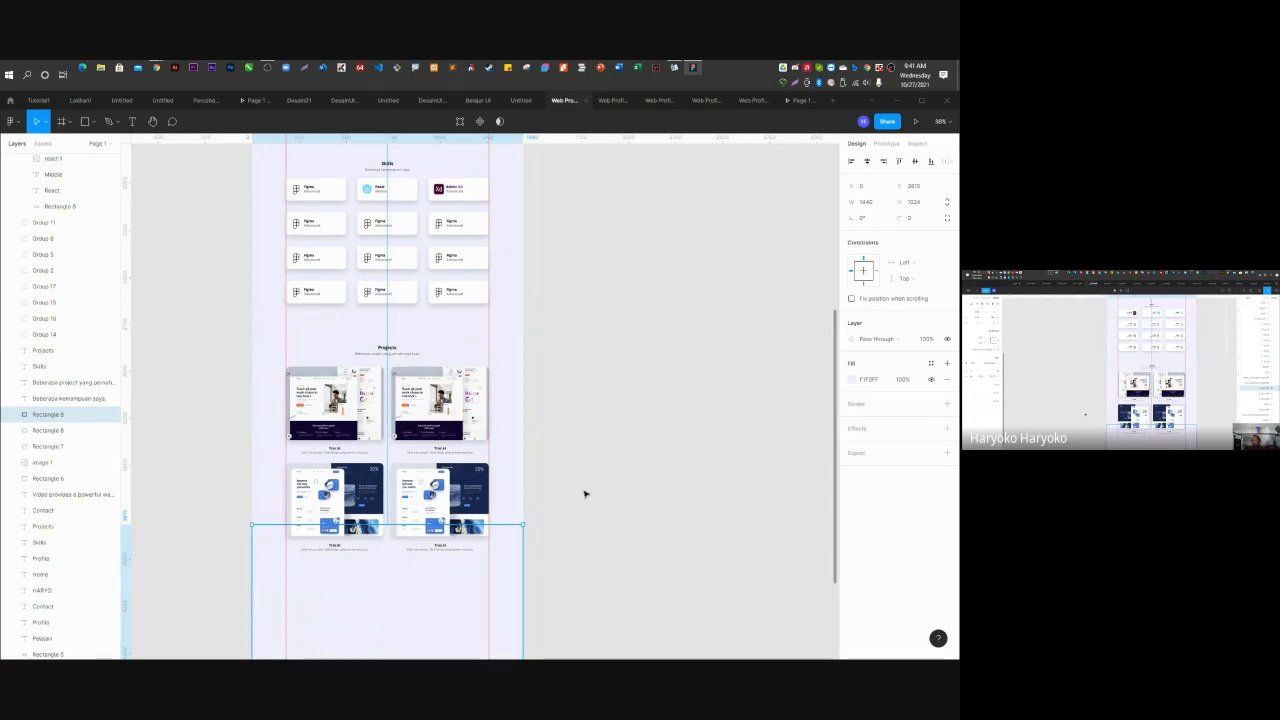
click(508, 367)
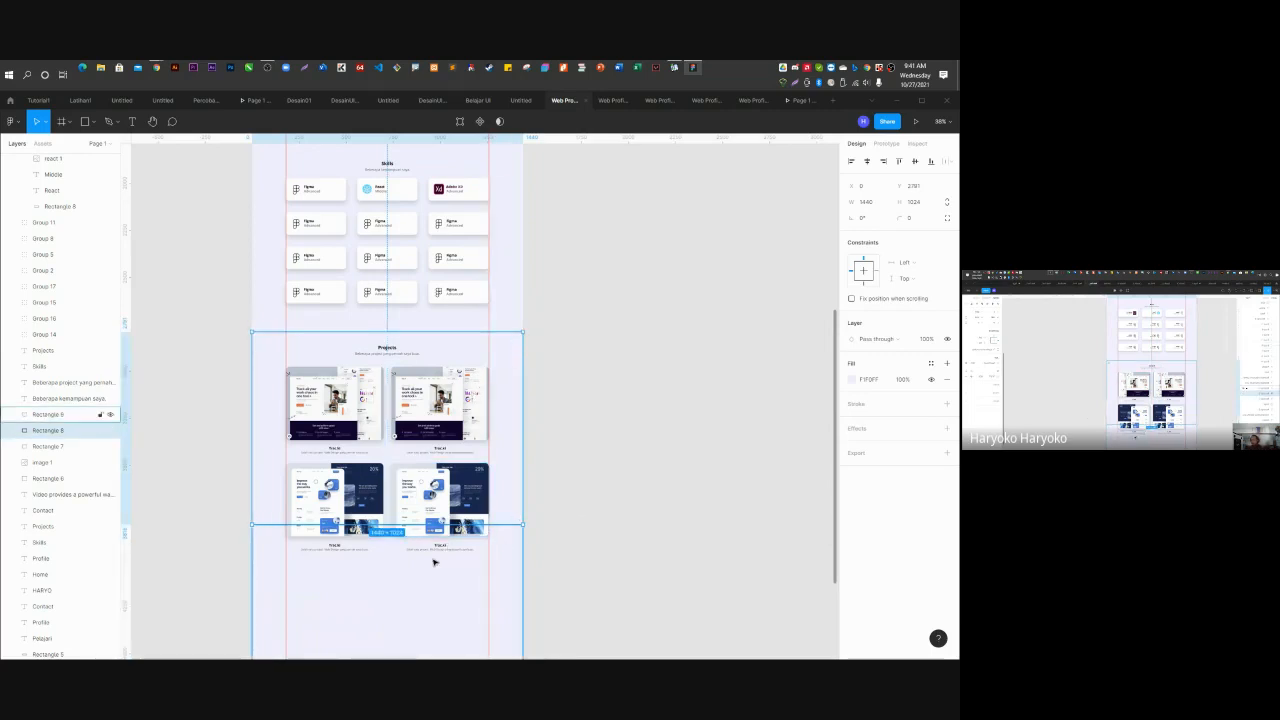
scroll(434, 558, up, 5)
scroll(293, 423, up, 4)
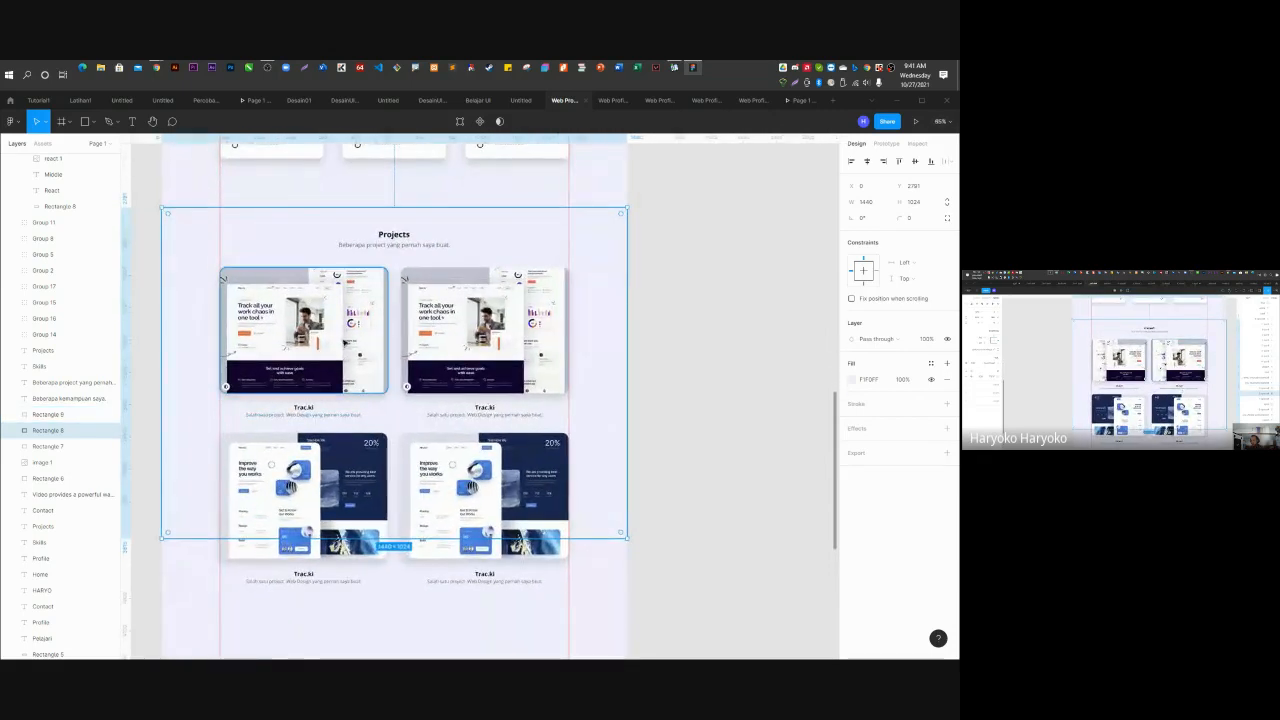
Set the first project image's width to 600 and the top-right image's width to 400.
click(344, 343)
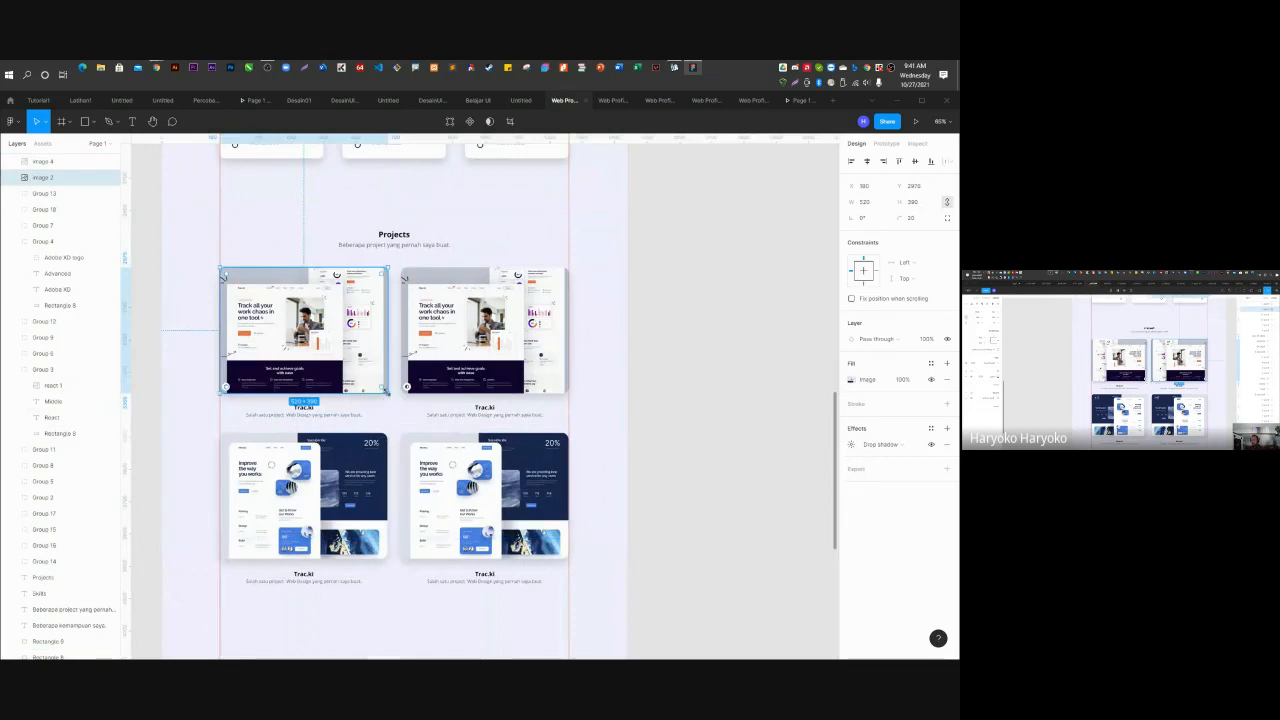
click(870, 203)
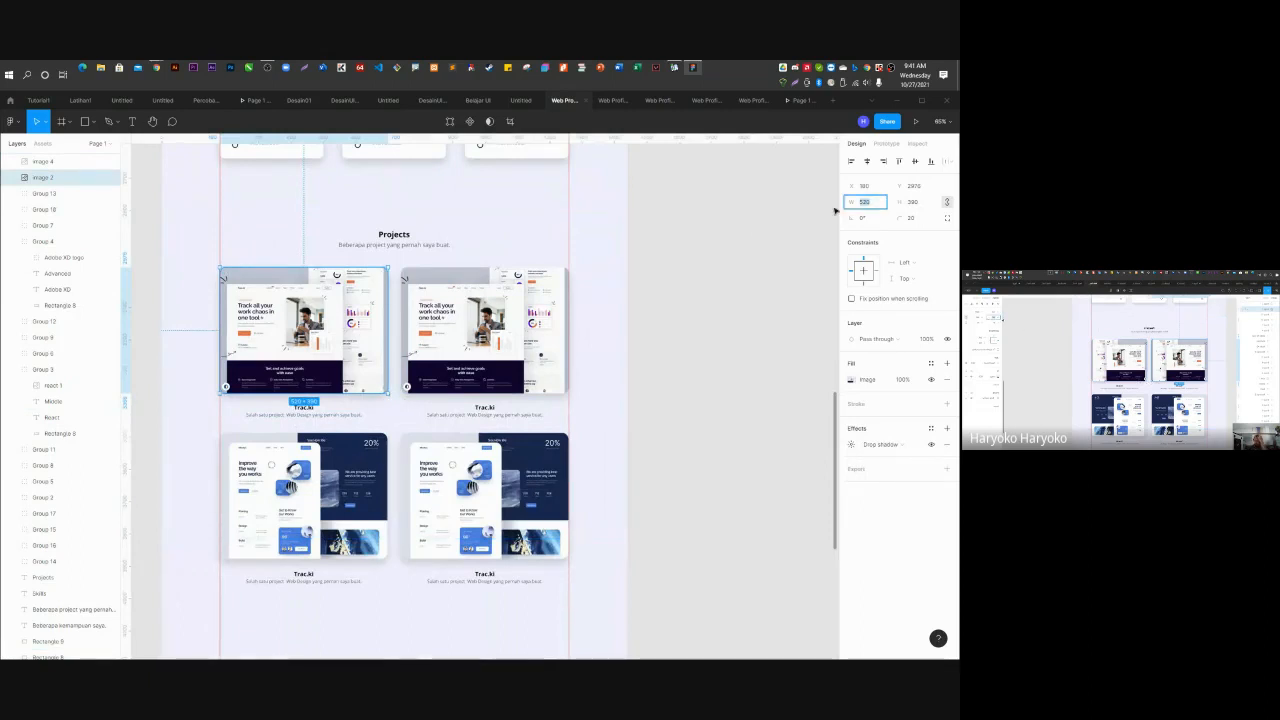
text(600)
key(Return)
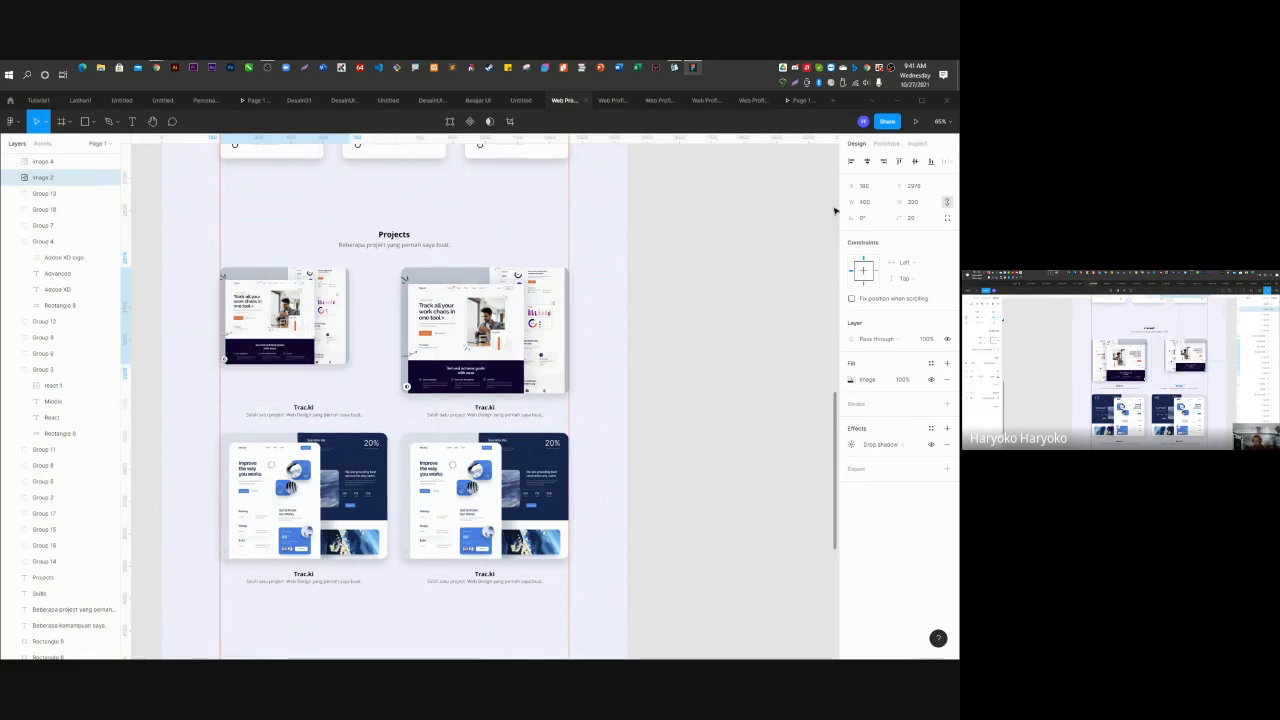
click(404, 279)
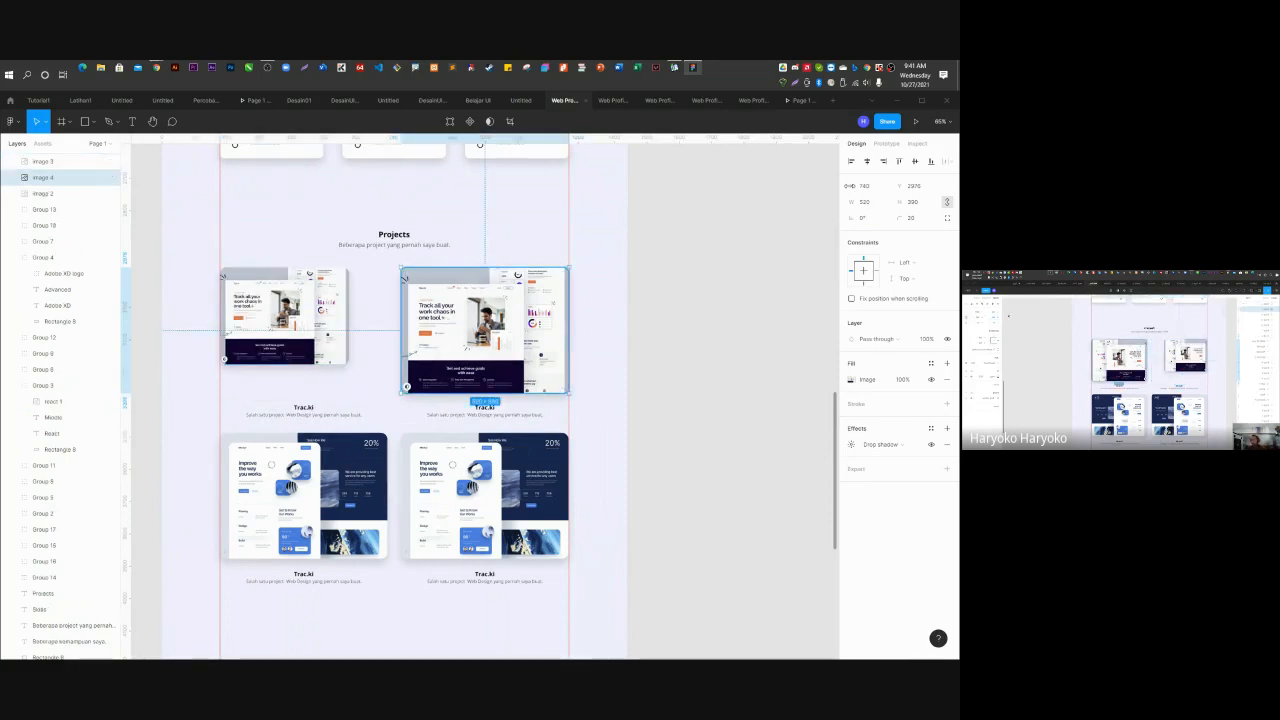
click(872, 203)
text(400)
key(Return)
Set both bottom project images to width 400.
click(355, 478)
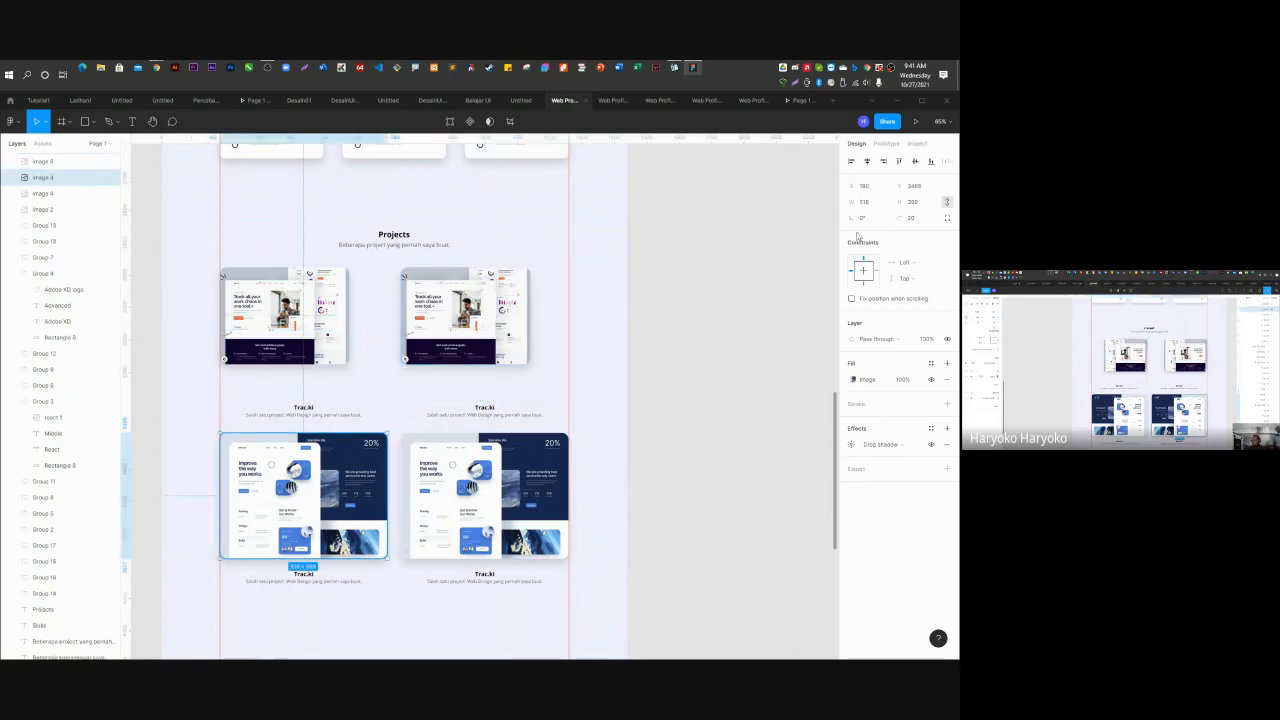
click(860, 202)
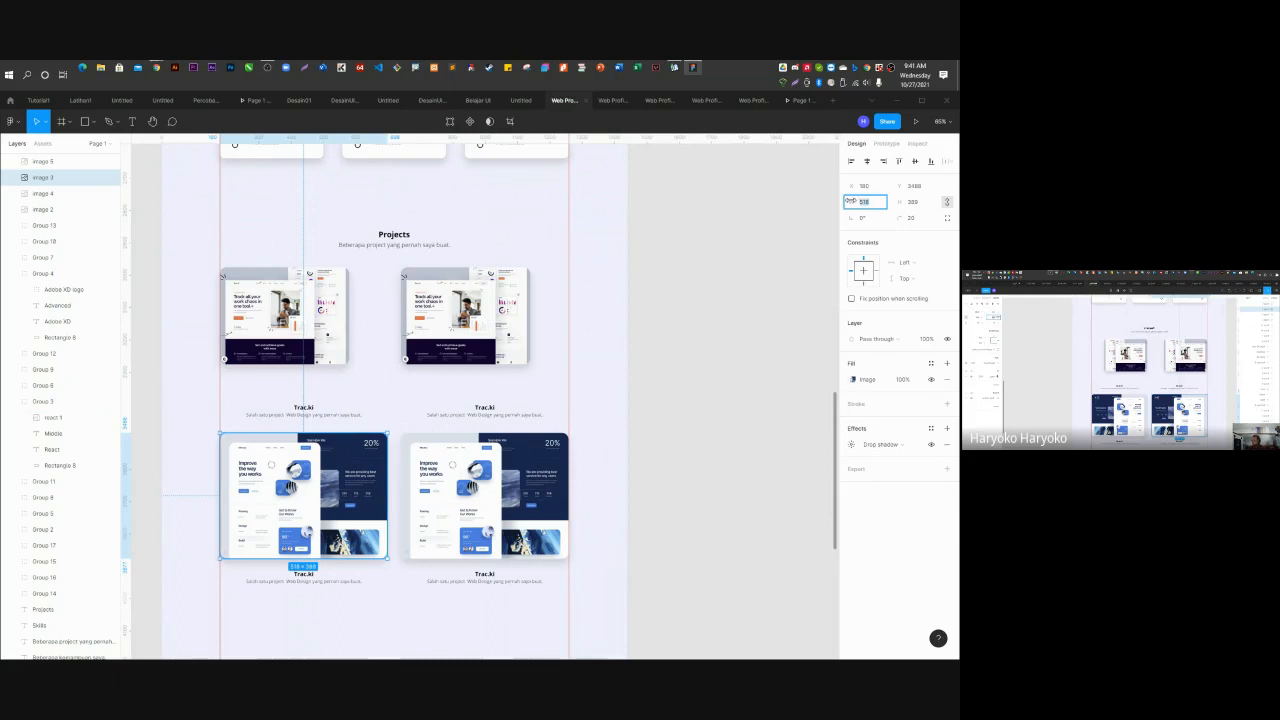
text(400)
key(Return)
click(484, 495)
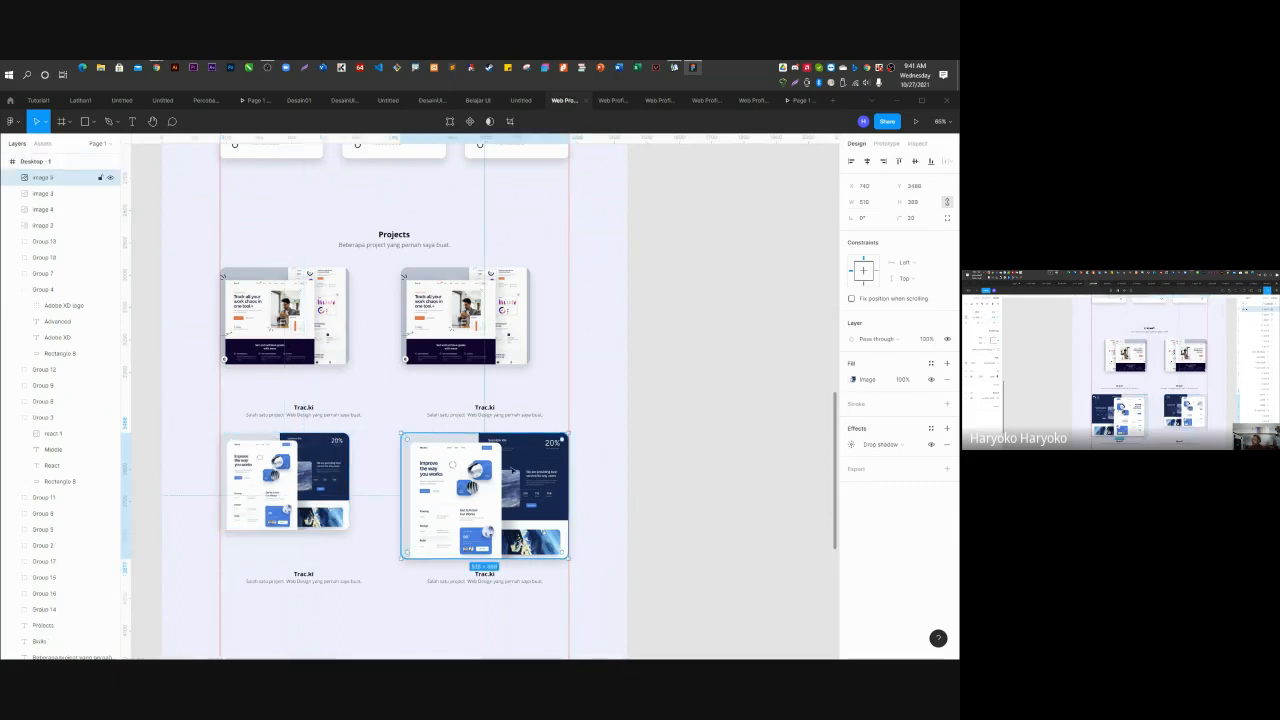
click(860, 202)
text(40)
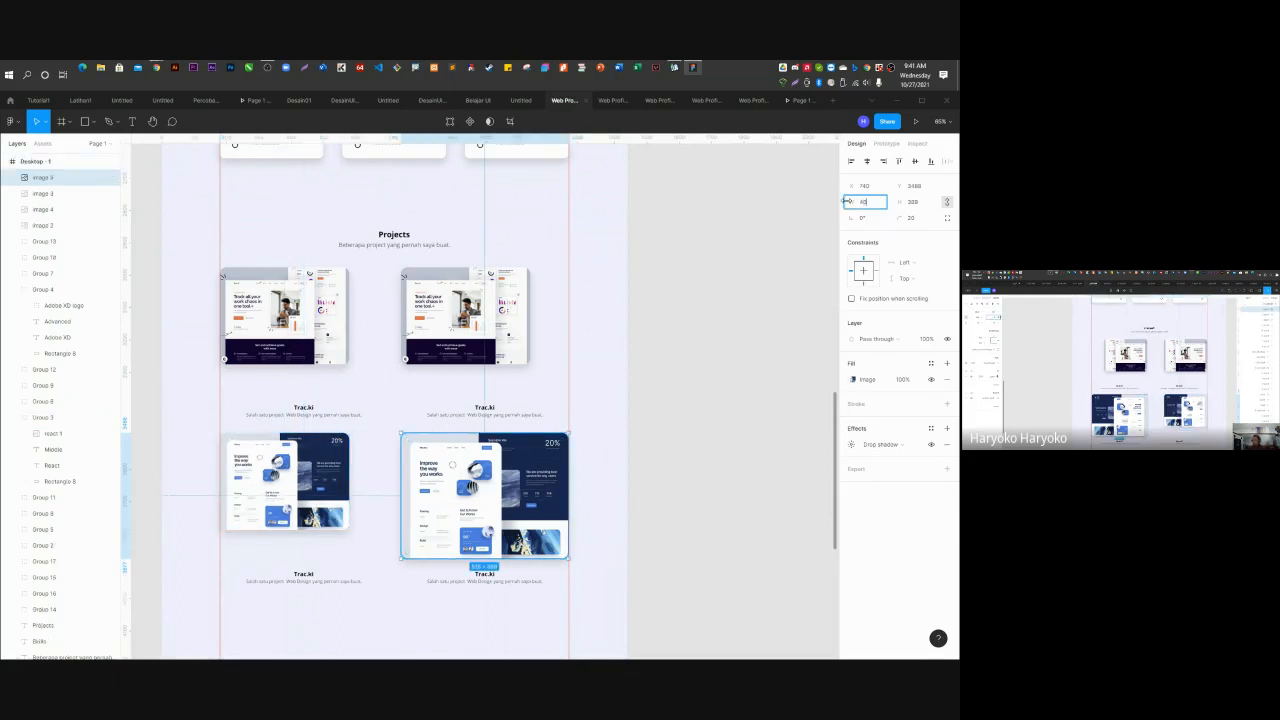
text(0)
key(Return)
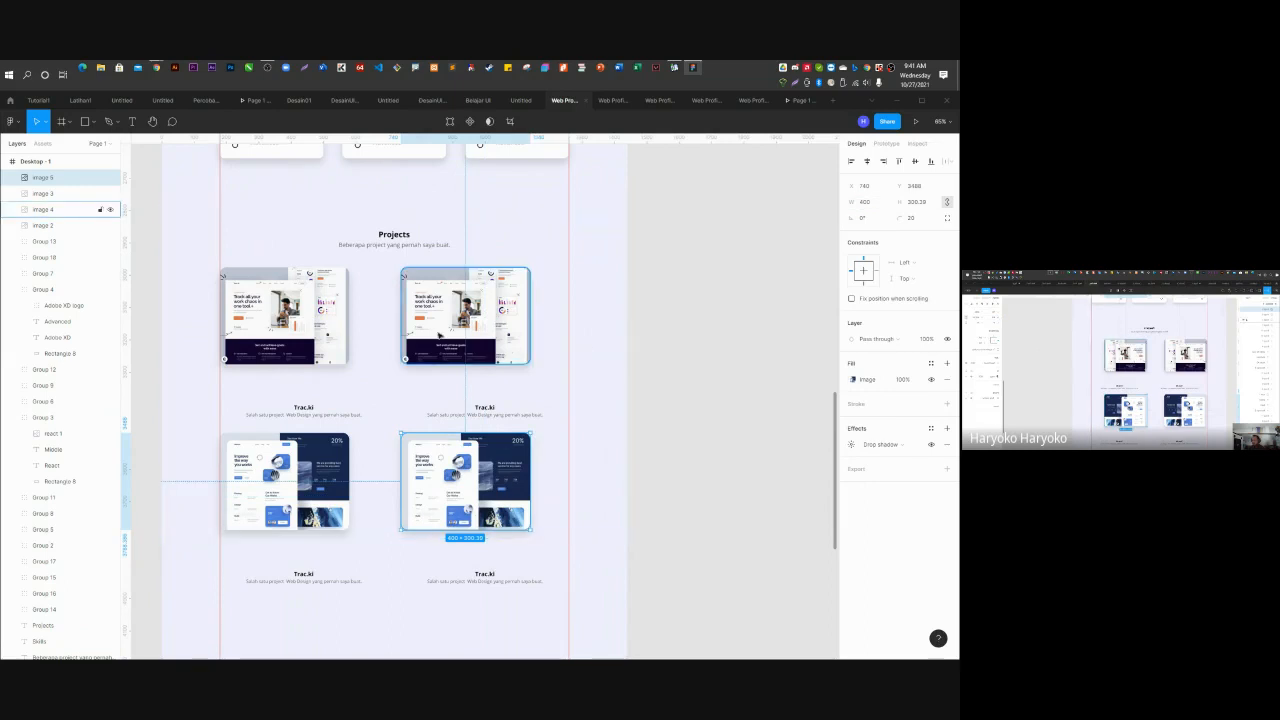
Add horizontal guides at the top and bottom edges of the Projects background.
click(603, 266)
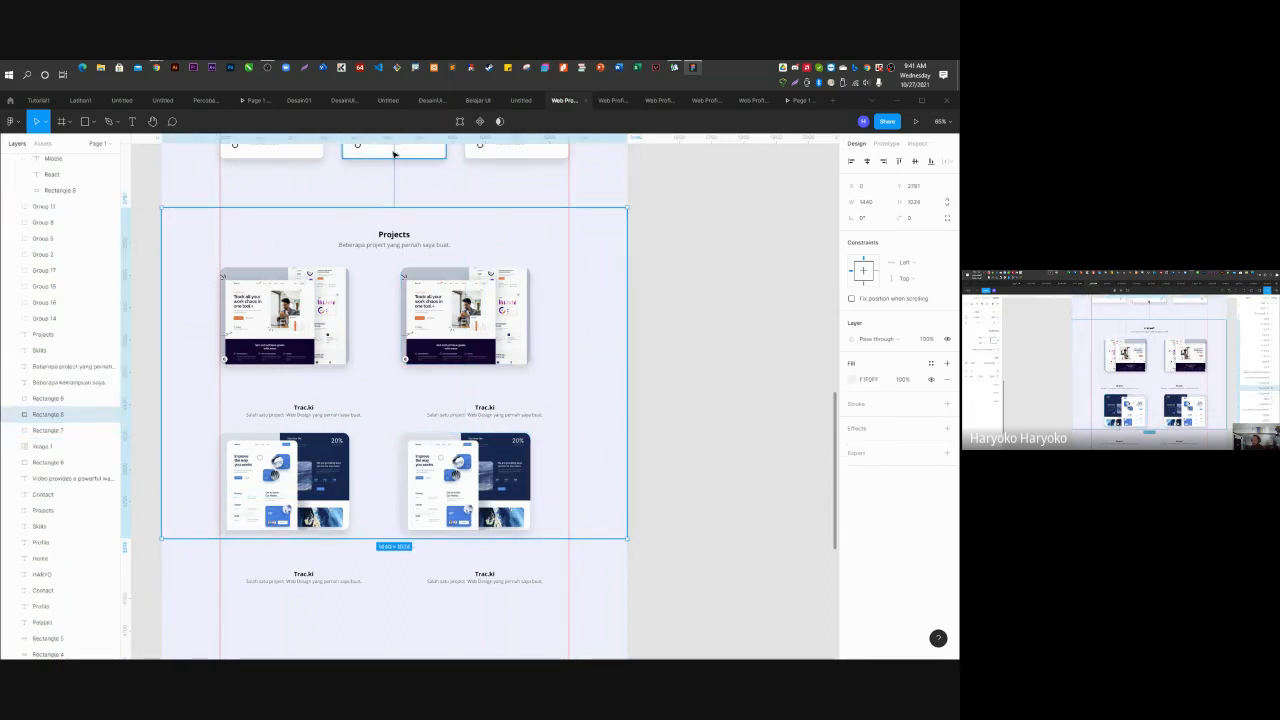
drag(394, 138, 393, 207)
drag(391, 138, 377, 538)
click(611, 434)
click(775, 403)
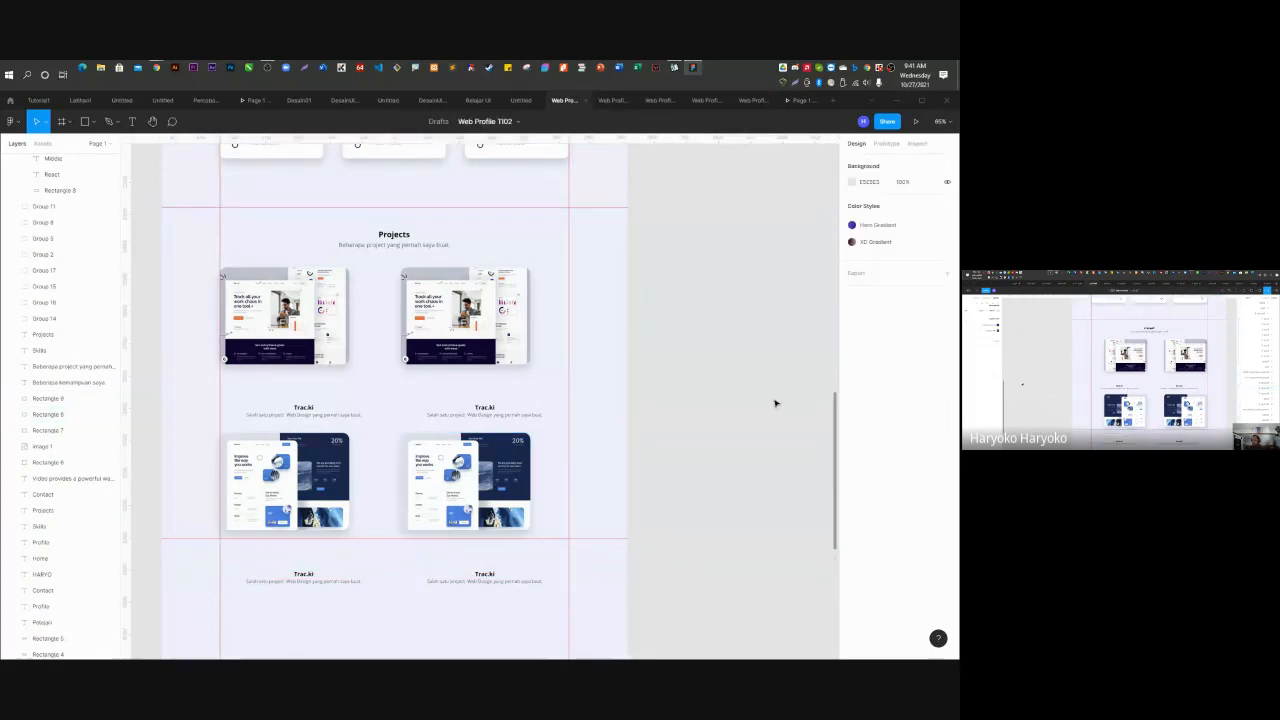
click(496, 330)
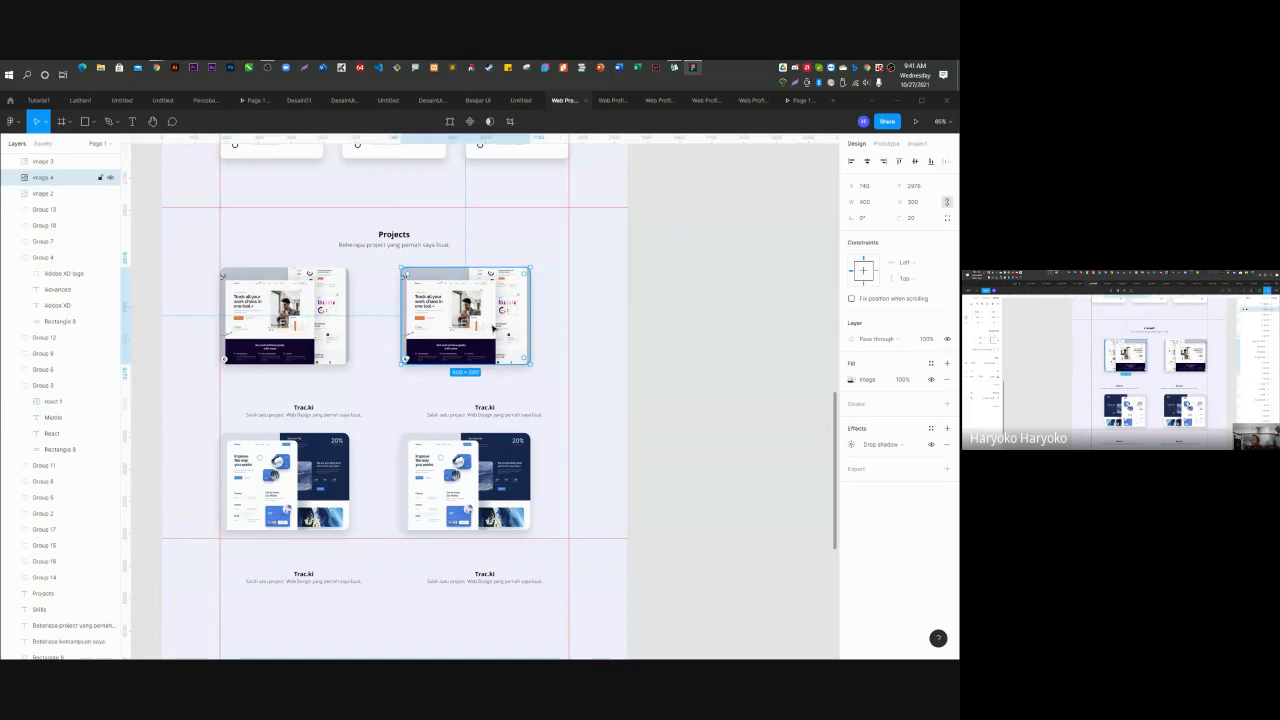
Centre the first Trac.ki caption under the first image and nudge that image slightly left.
click(303, 413)
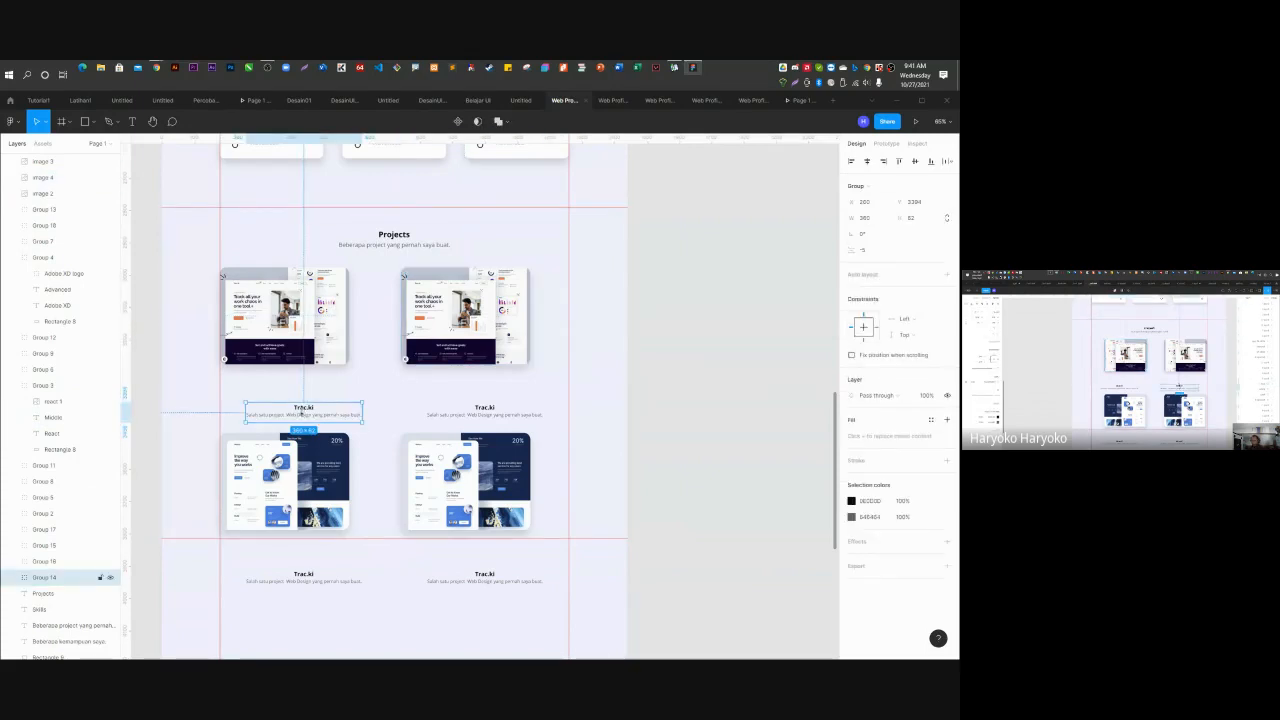
shift+click(320, 330)
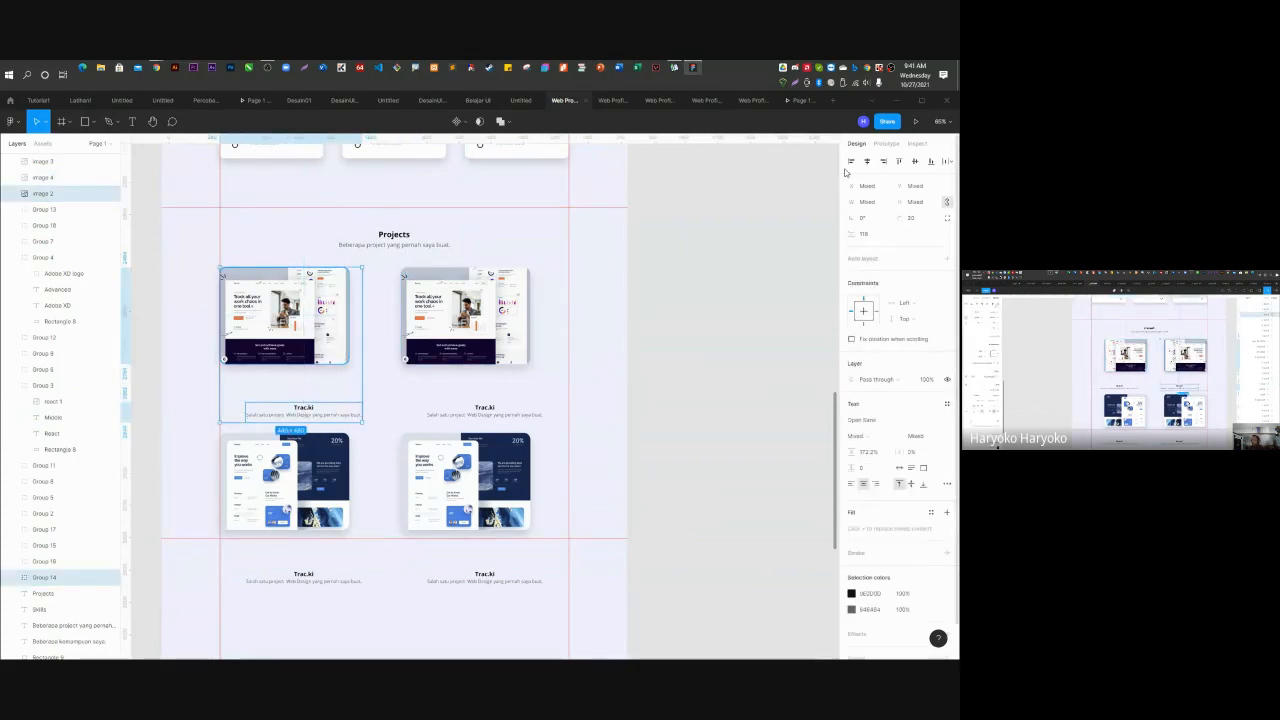
key(ctrl+z)
click(738, 319)
click(297, 411)
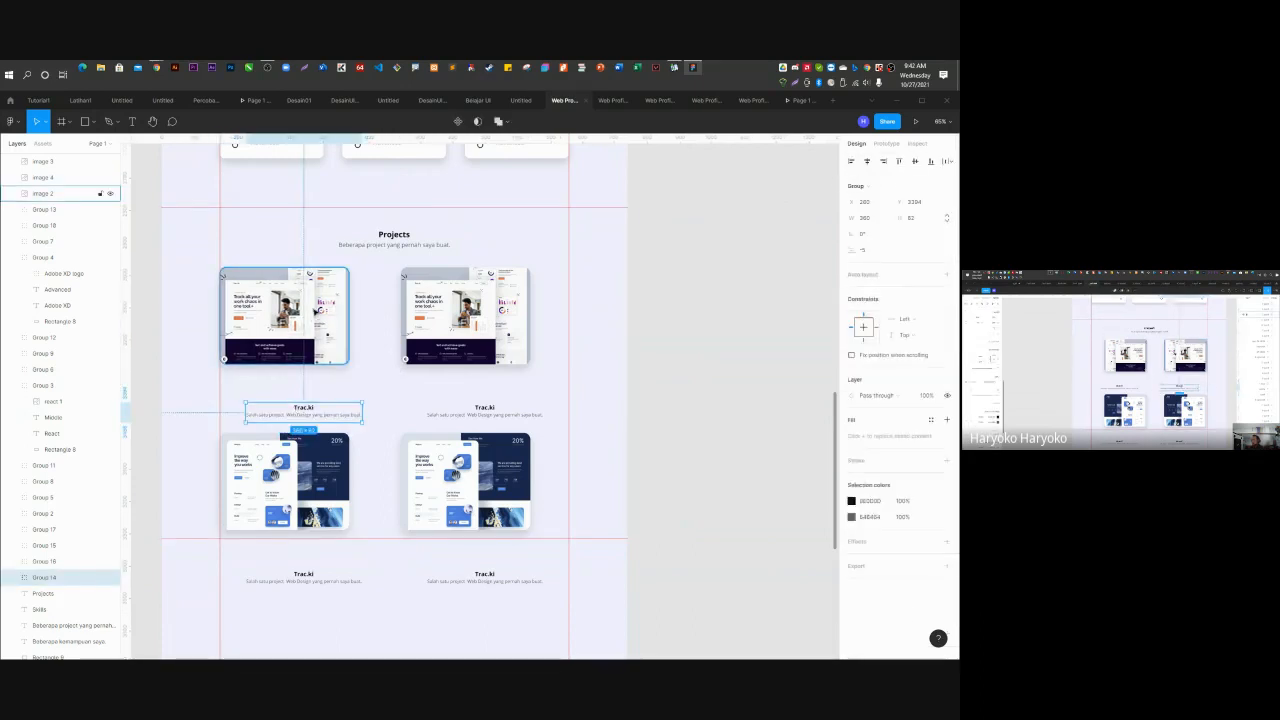
shift+click(316, 313)
key(alt+h)
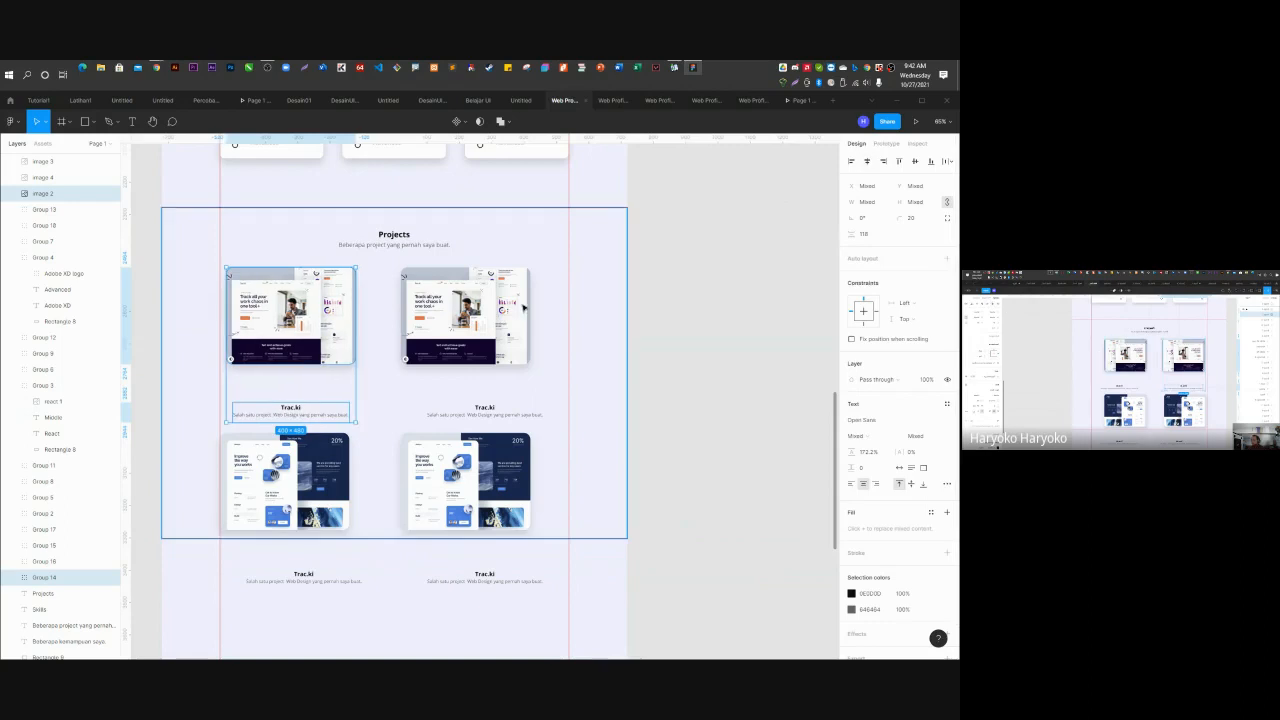
click(731, 340)
click(324, 340)
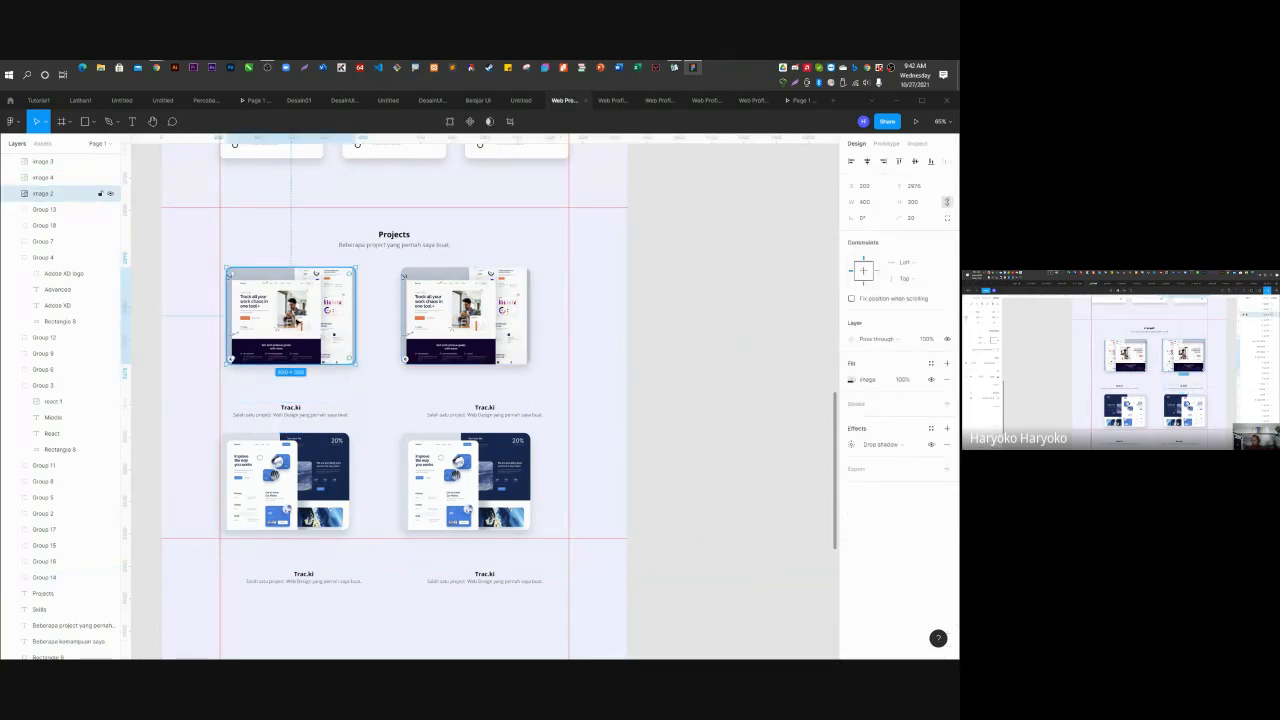
drag(297, 324, 292, 324)
Tuck the right caption under its image and raise both lower screenshots beneath the captions.
drag(482, 312, 518, 311)
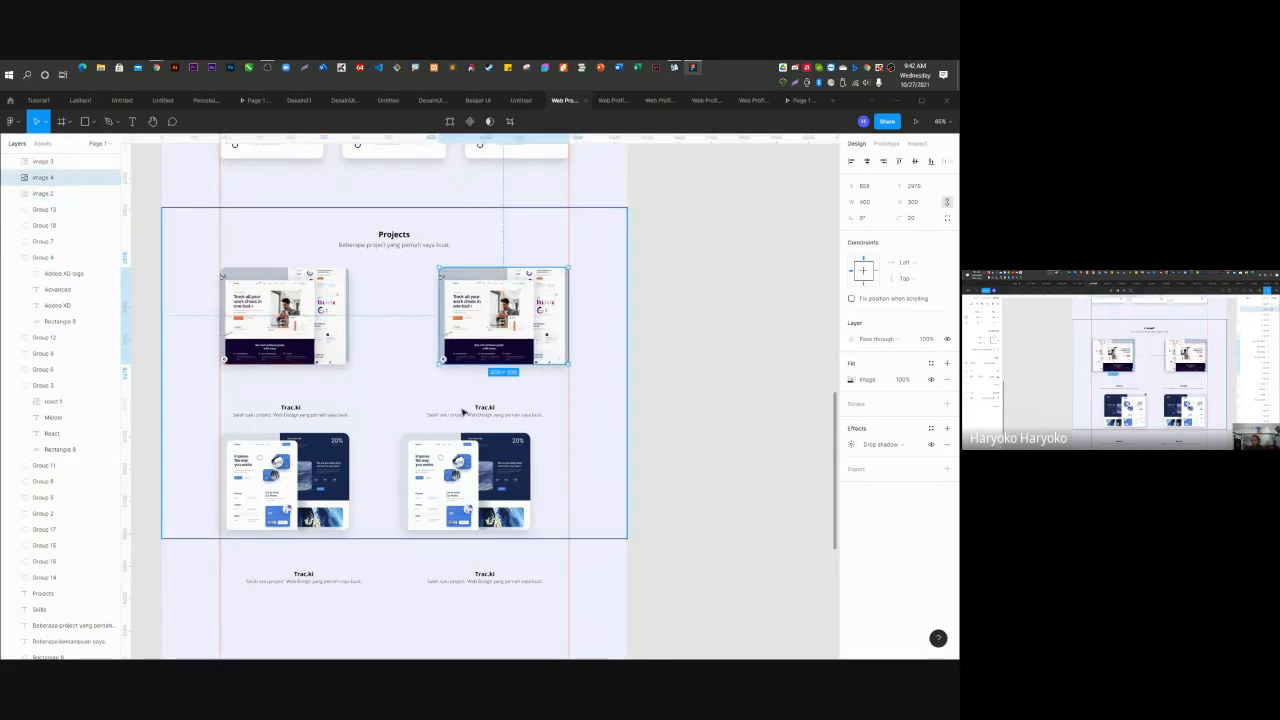
mouse_move(286, 408)
mouse_down()
mouse_move(285, 388)
mouse_move(296, 418)
mouse_move(298, 387)
mouse_up()
key(ctrl+z)
key(ctrl+z)
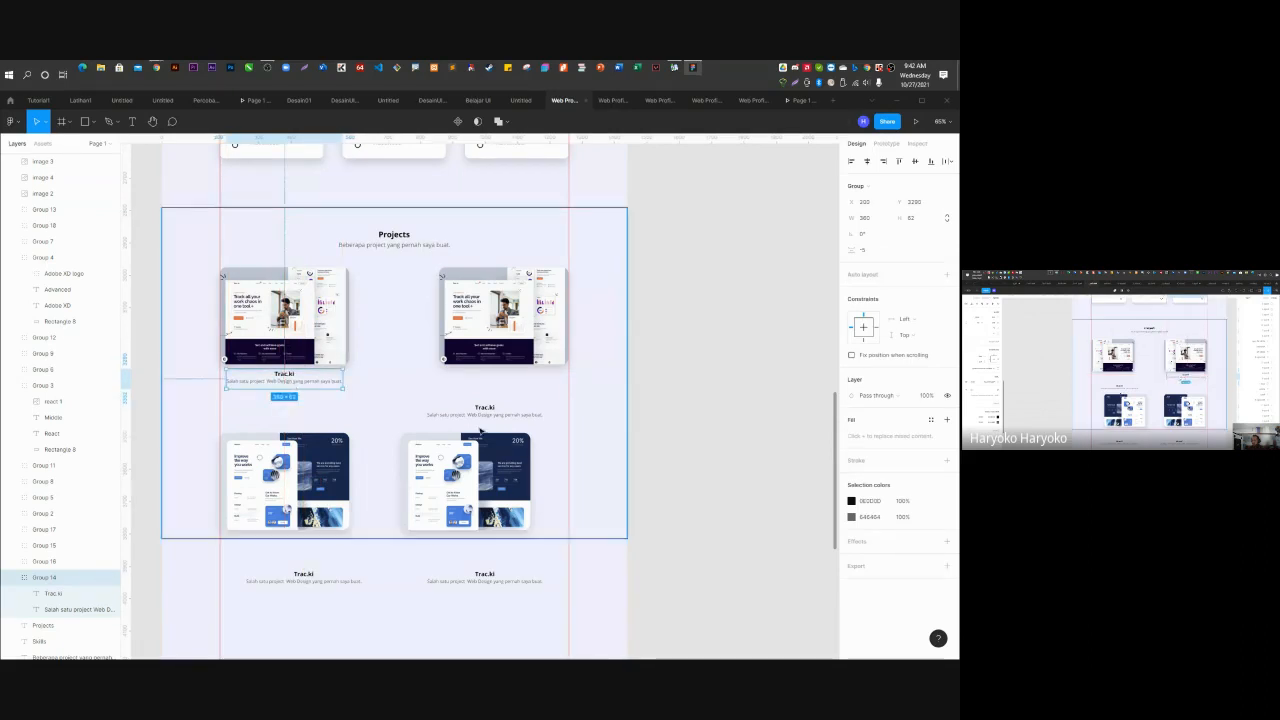
drag(489, 418, 507, 383)
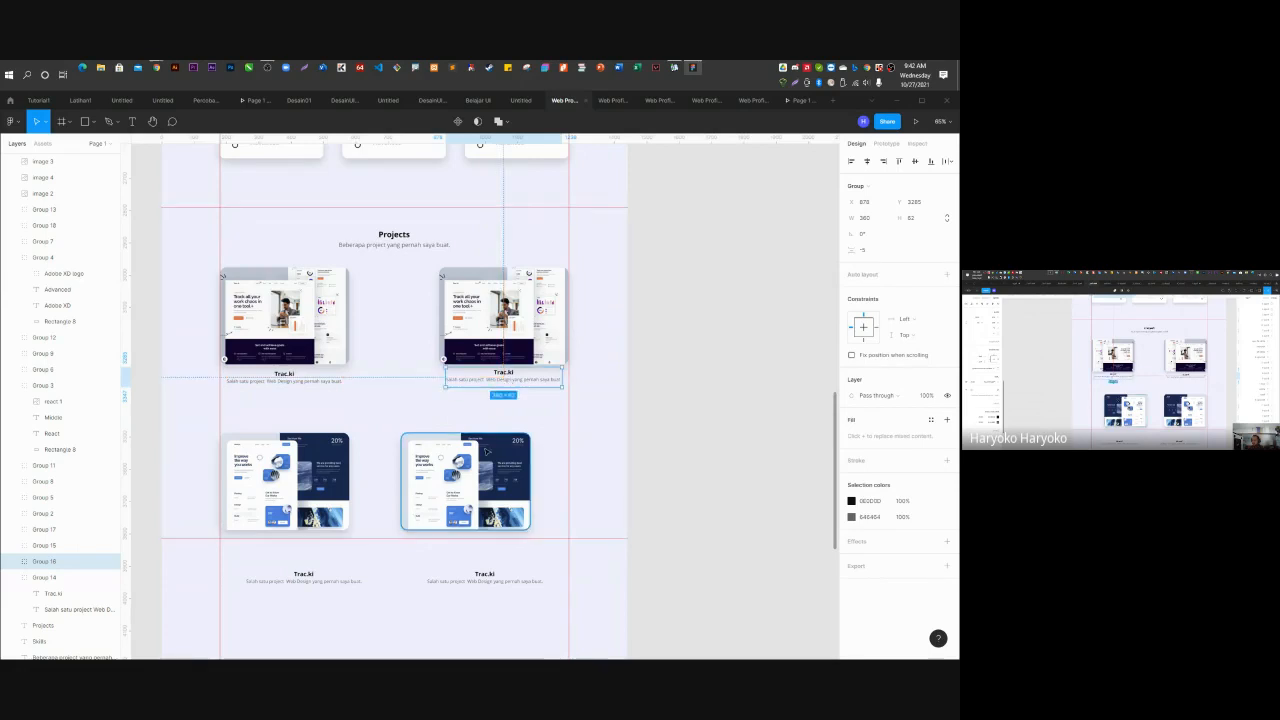
drag(484, 476, 520, 438)
drag(302, 488, 299, 447)
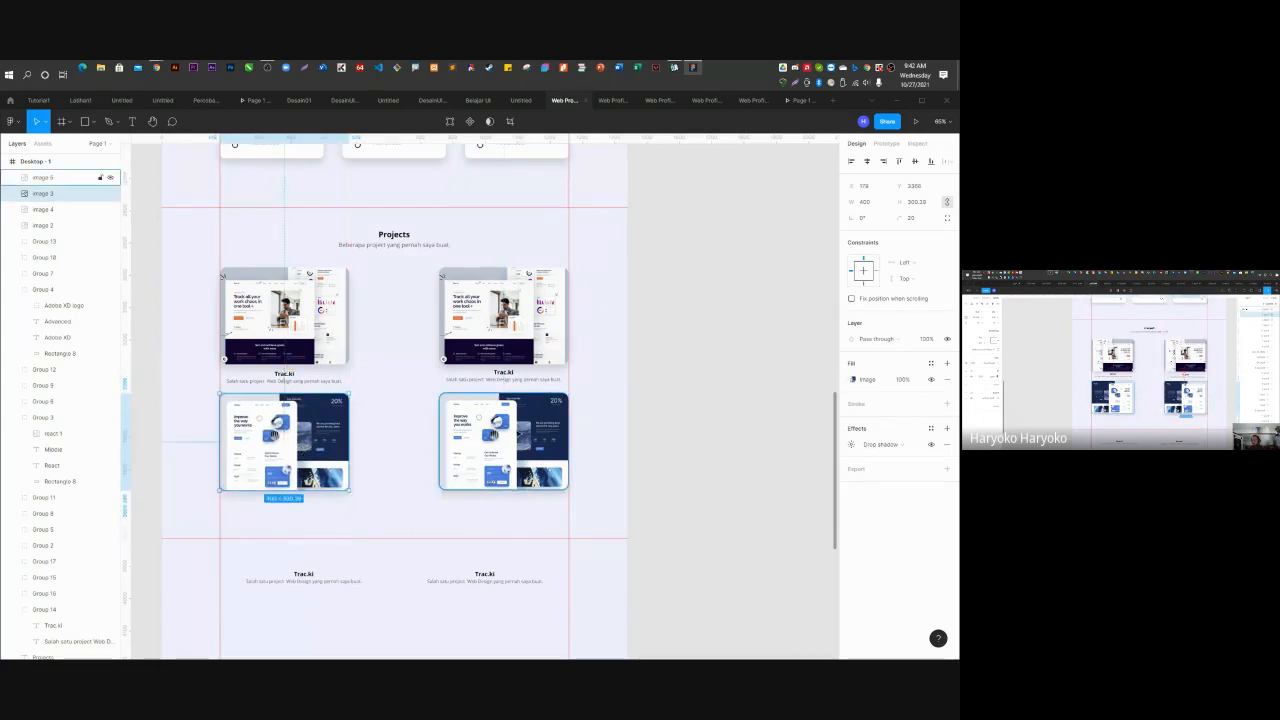
Align the two lower screenshots' vertical centres and move both Trac.ki captions up beneath them.
shift+click(500, 440)
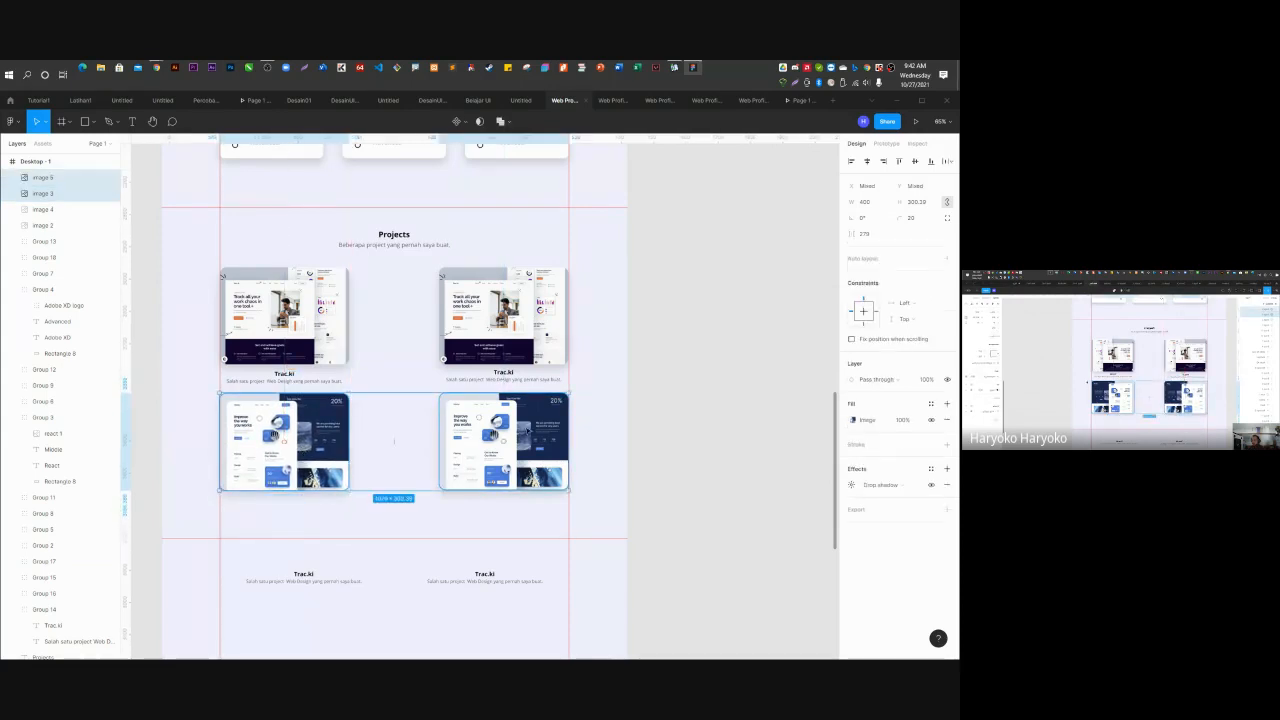
click(914, 162)
click(486, 580)
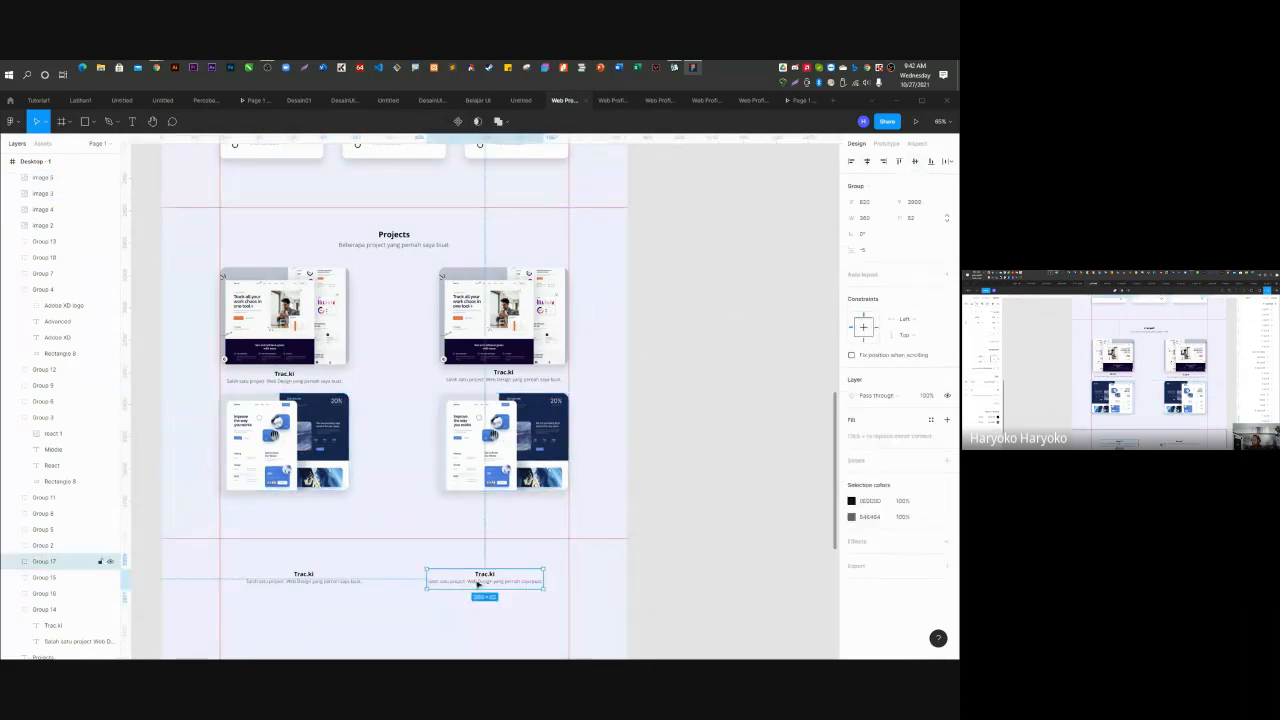
shift+click(313, 588)
drag(317, 583, 286, 503)
click(382, 509)
Line the right caption up under its image and align both bottom captions' vertical centres.
click(457, 503)
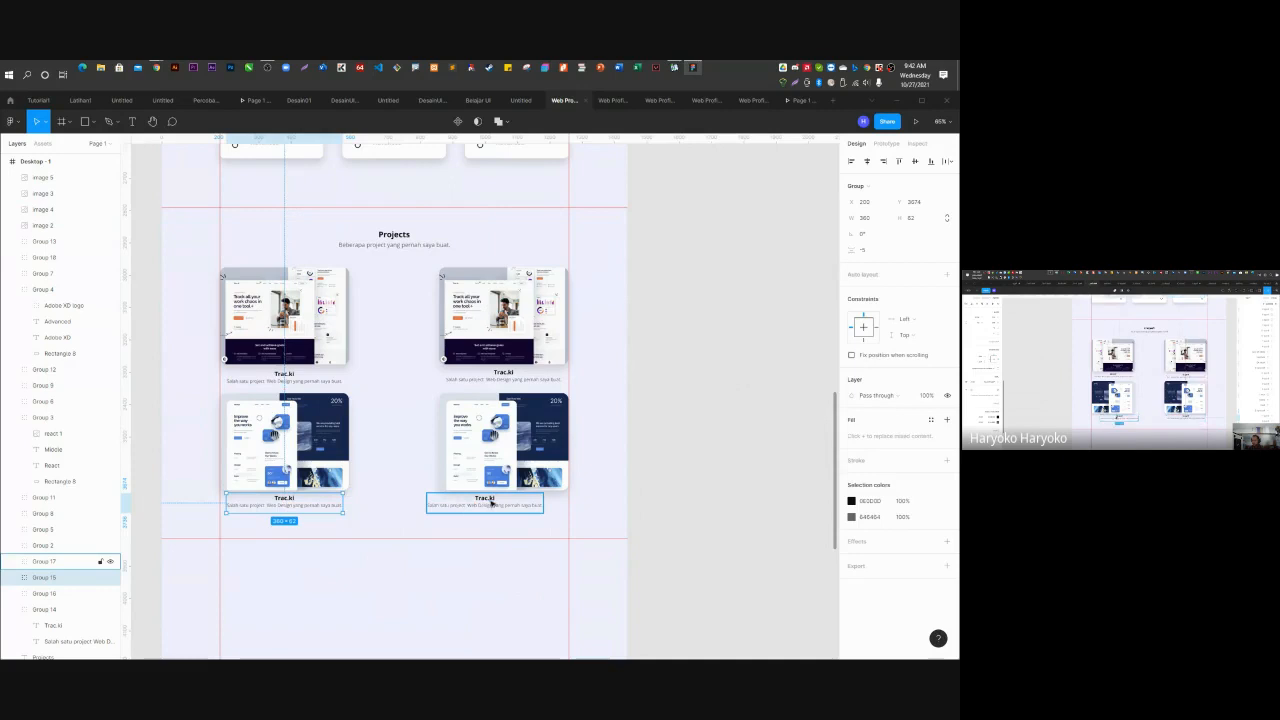
drag(491, 500, 508, 500)
click(698, 465)
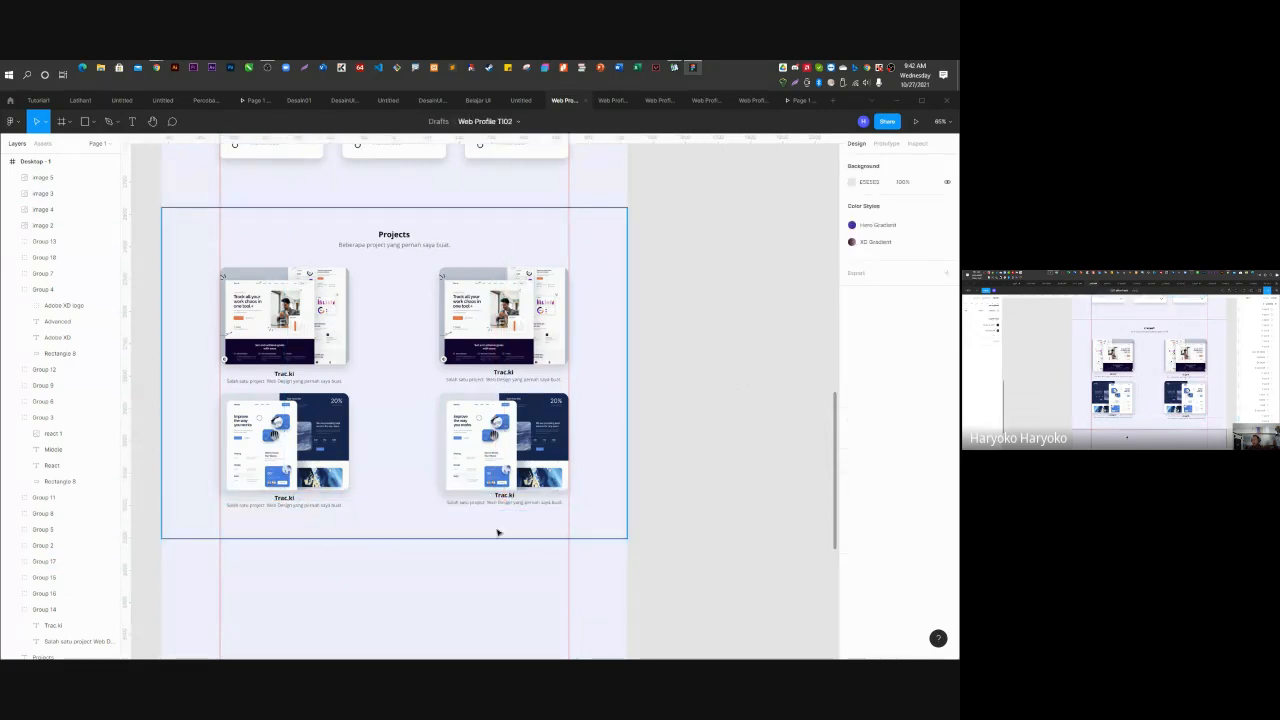
click(285, 505)
shift+click(497, 508)
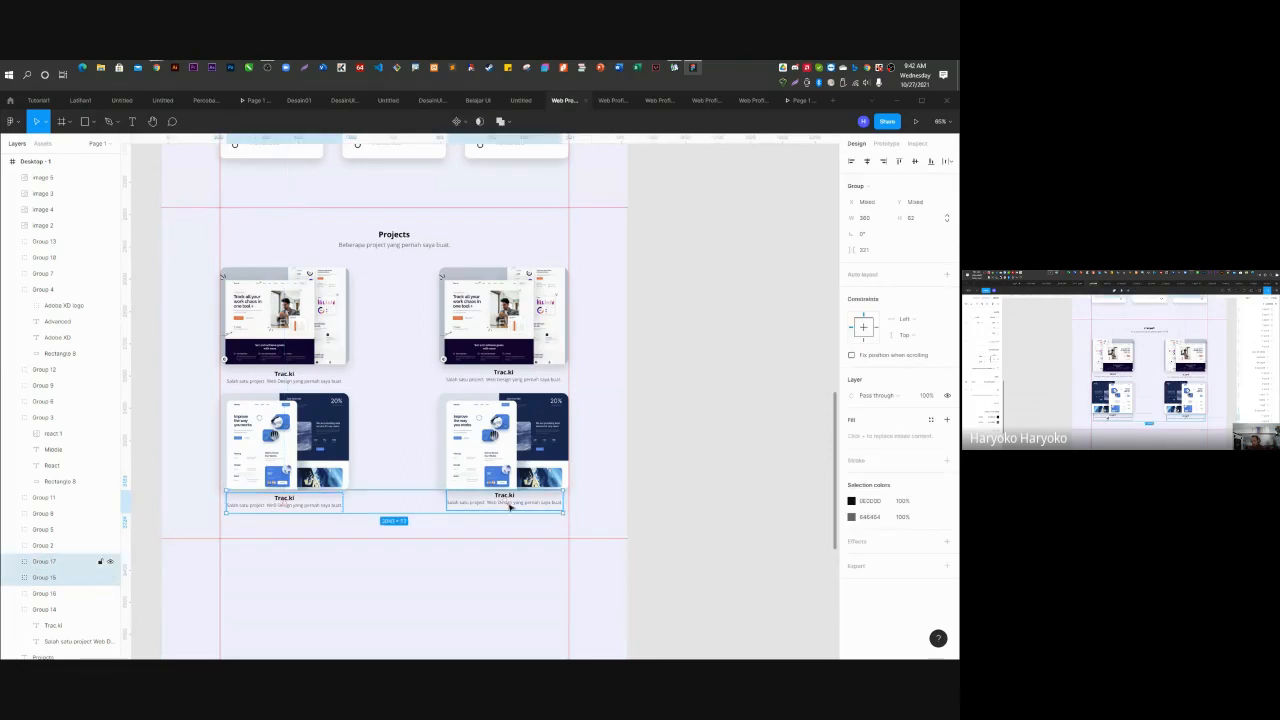
click(914, 161)
click(689, 429)
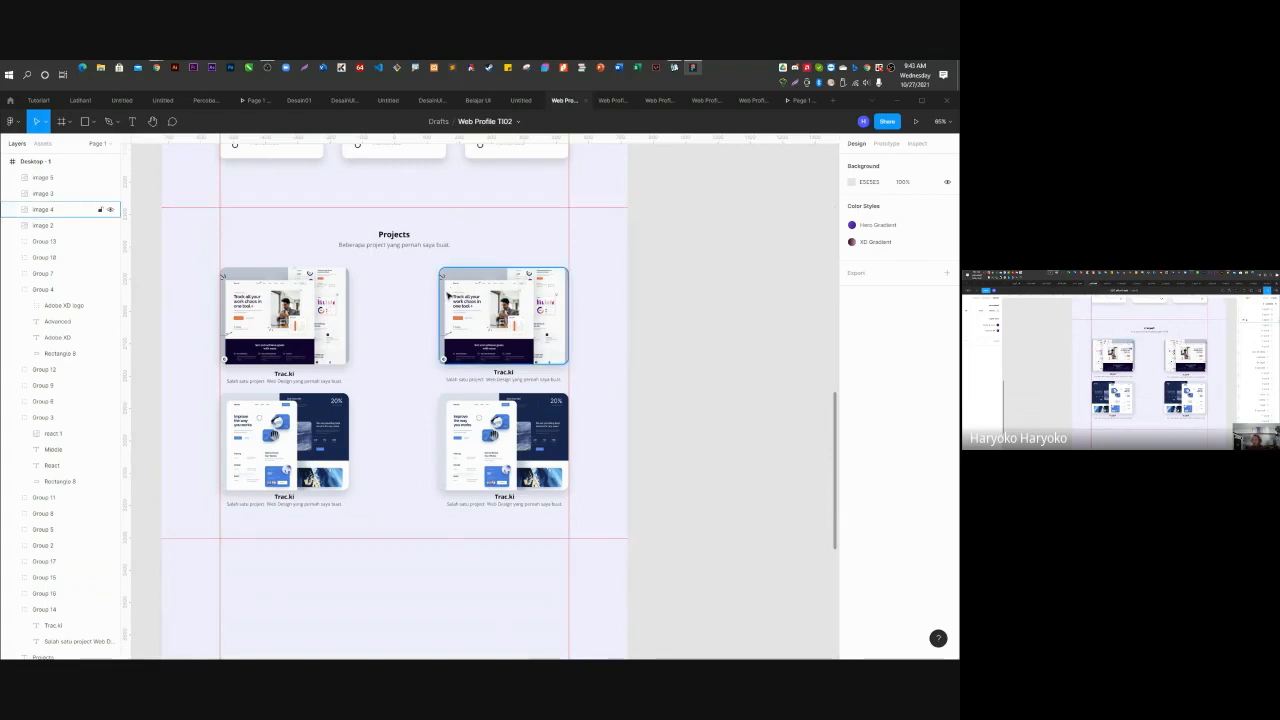
scroll(463, 483, up, 4)
Give the Projects nav link an On click interaction that scrolls to the Projects section.
scroll(463, 483, up, 5)
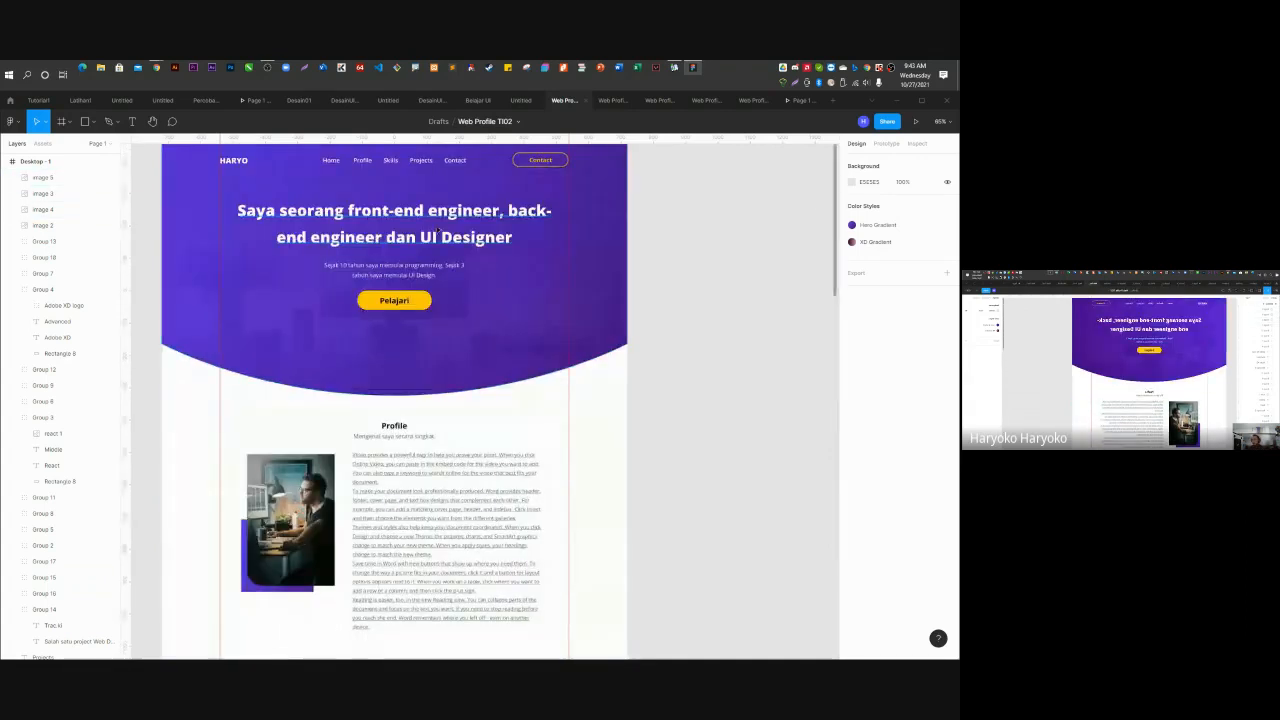
click(426, 162)
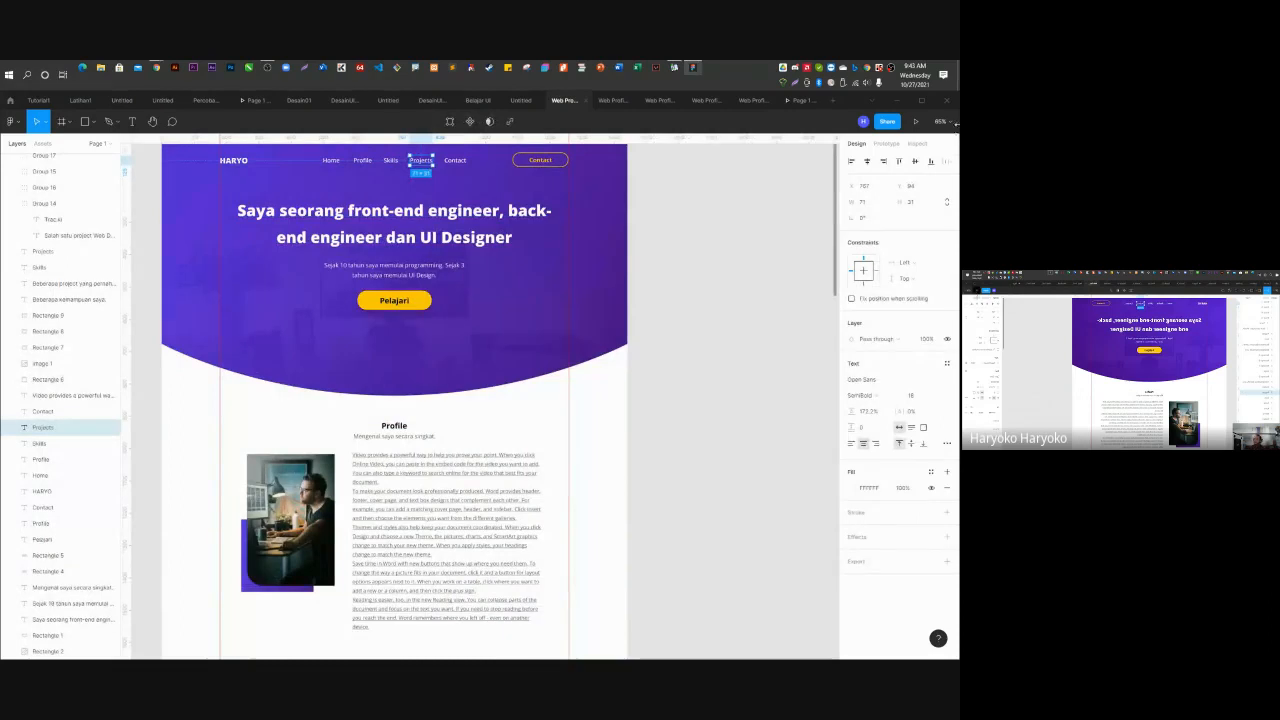
click(886, 143)
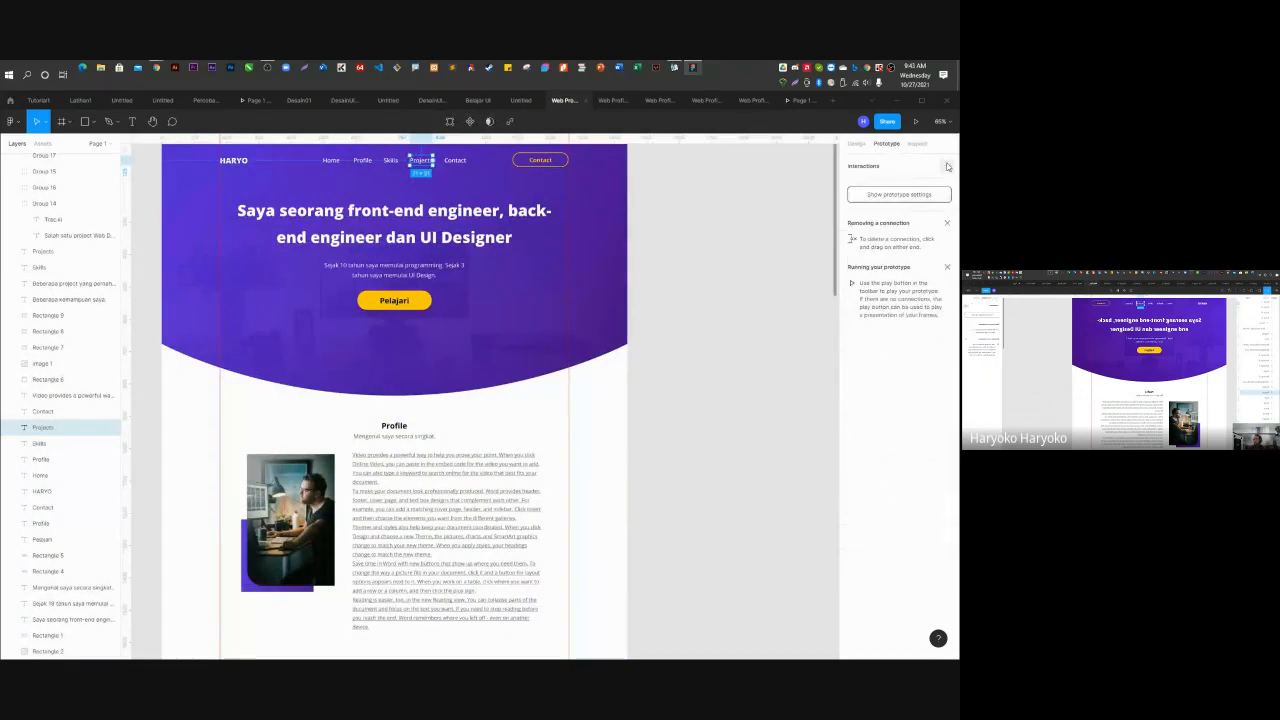
click(947, 166)
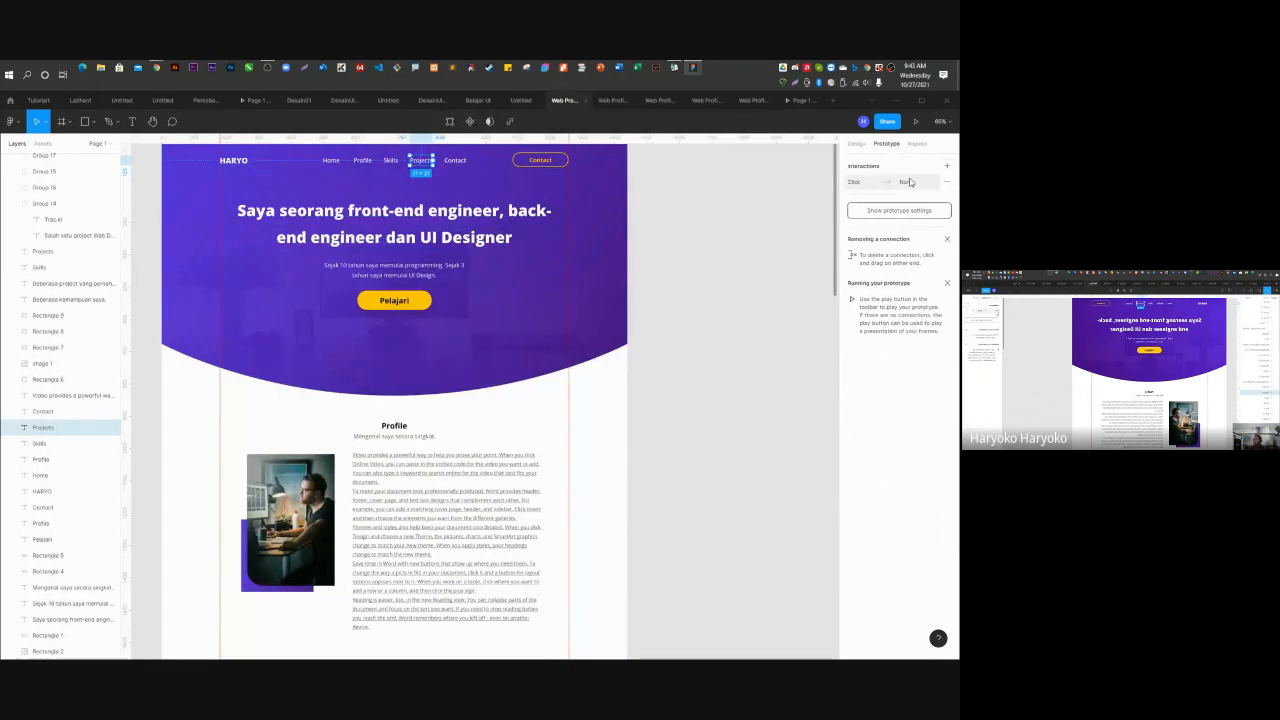
click(853, 183)
click(745, 226)
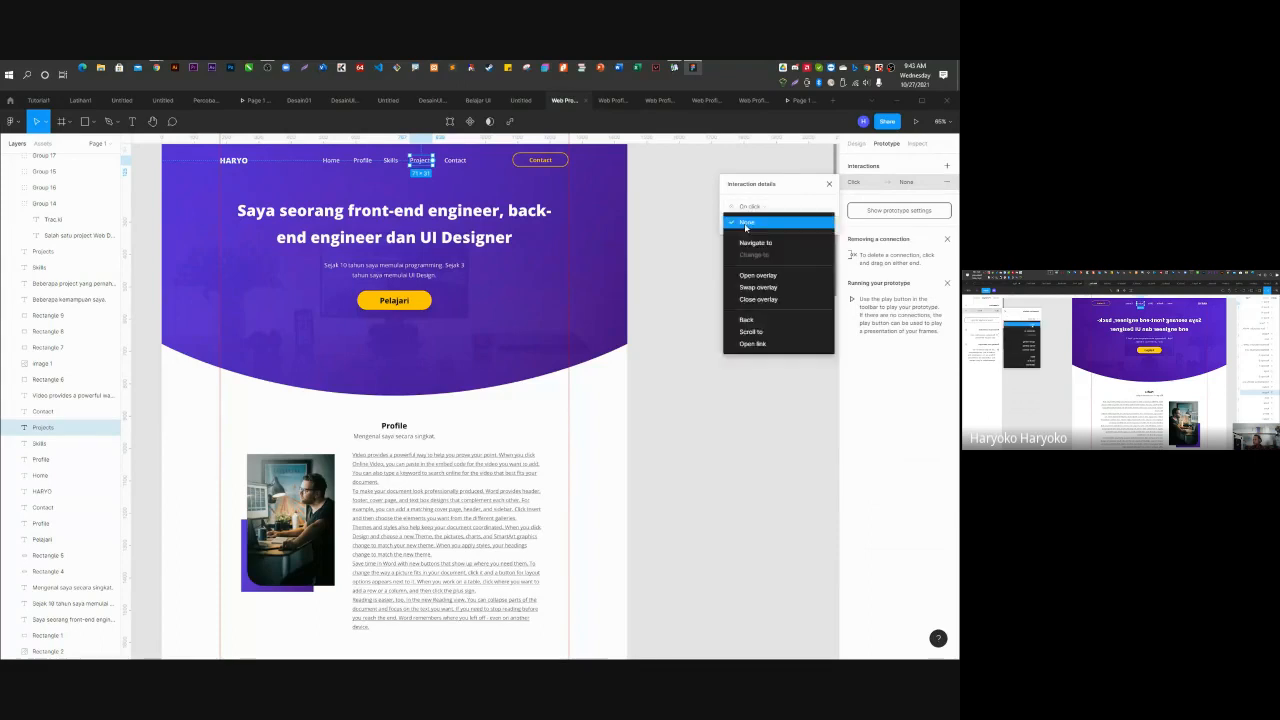
click(751, 331)
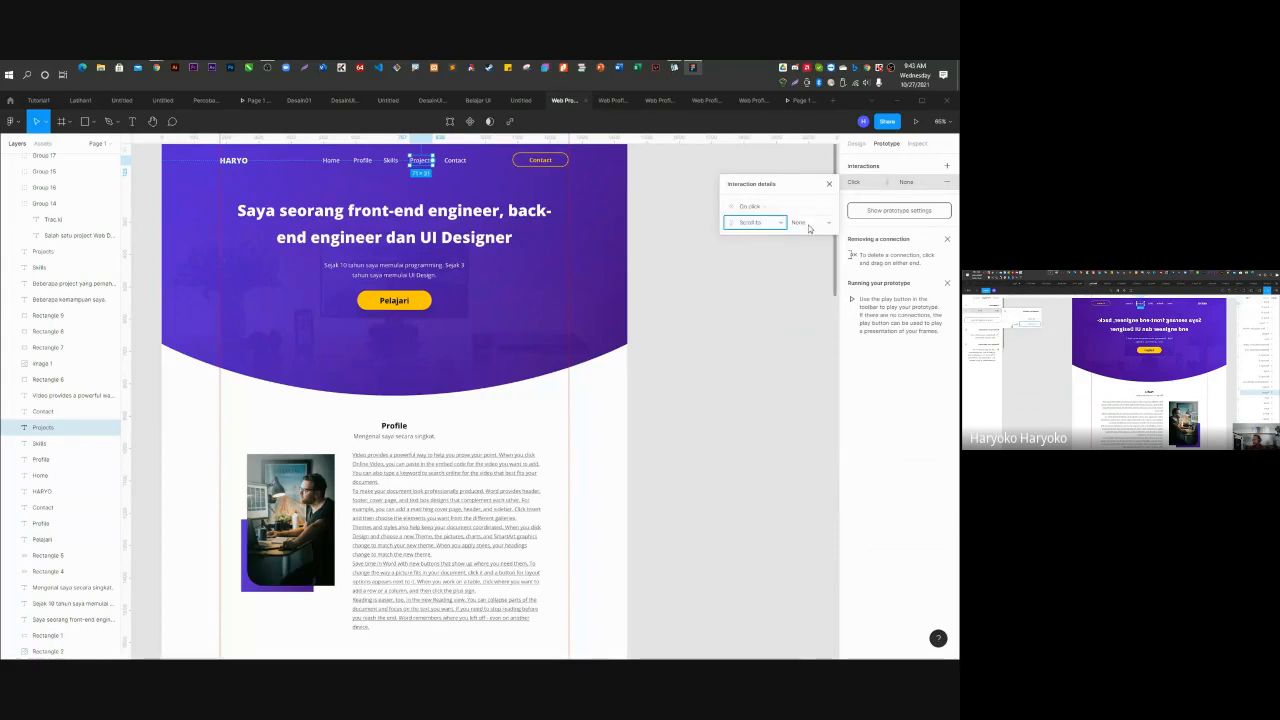
click(810, 224)
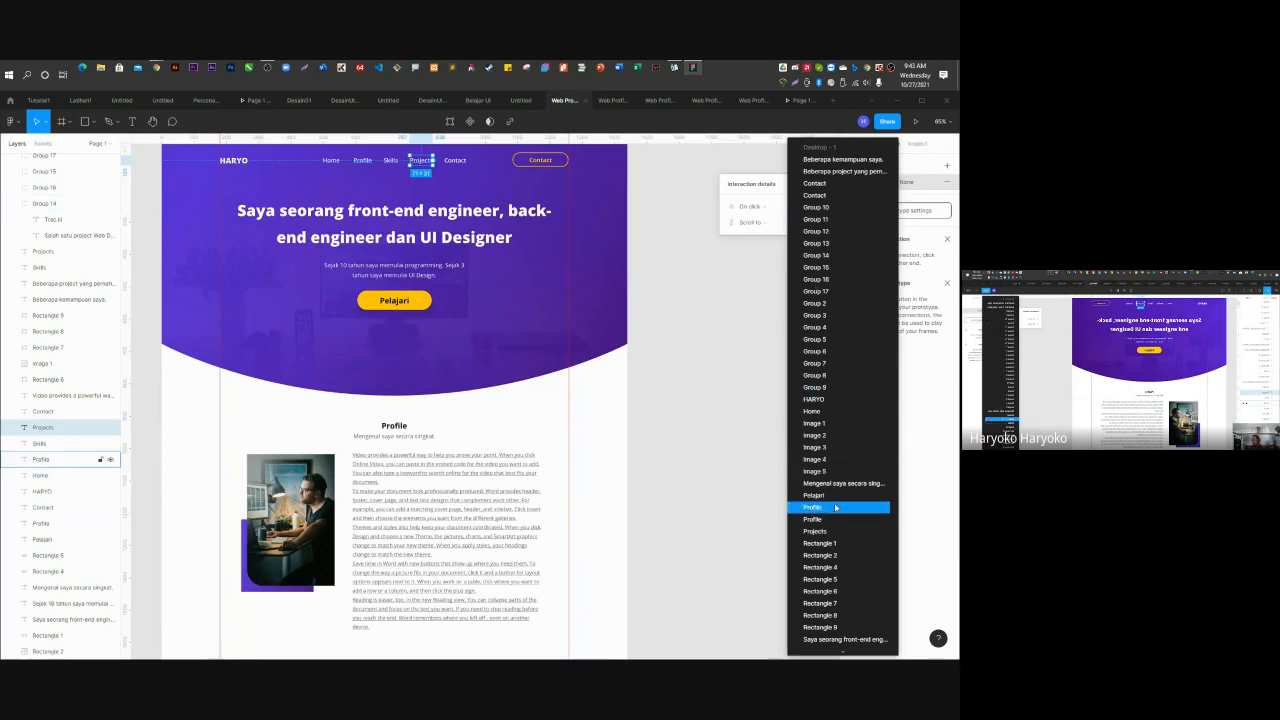
scroll(838, 570, down, 3)
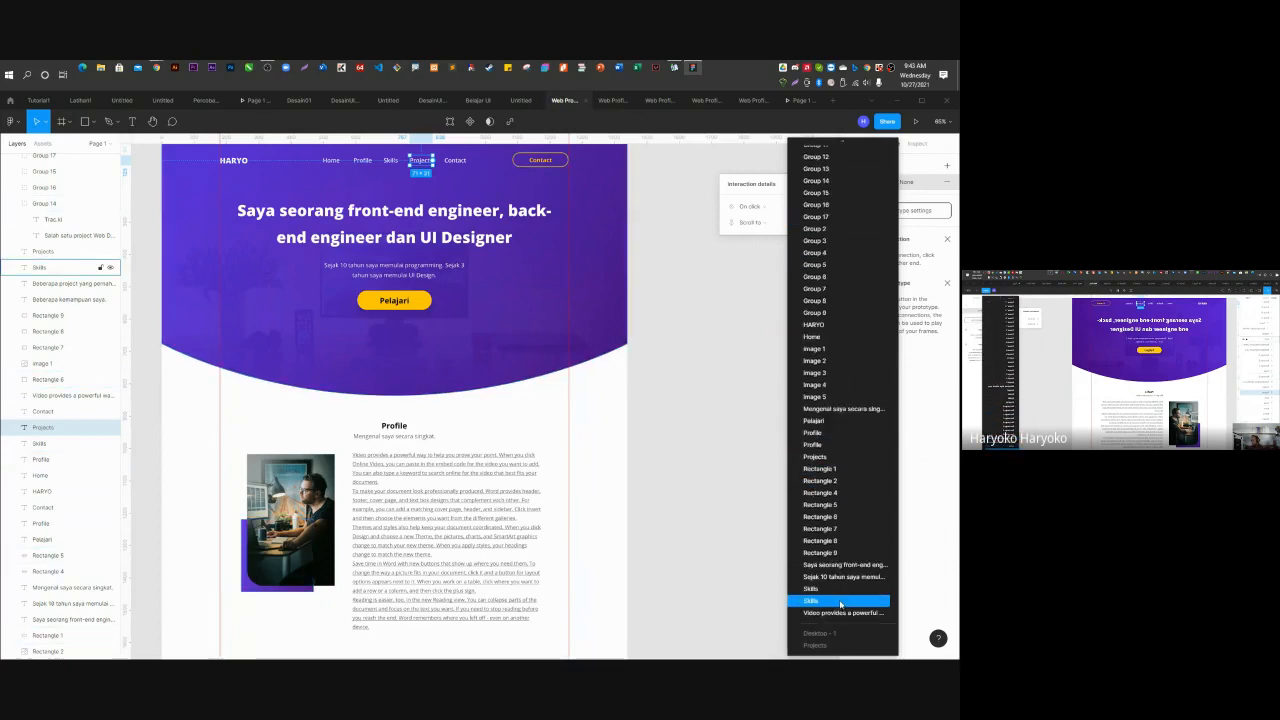
click(818, 457)
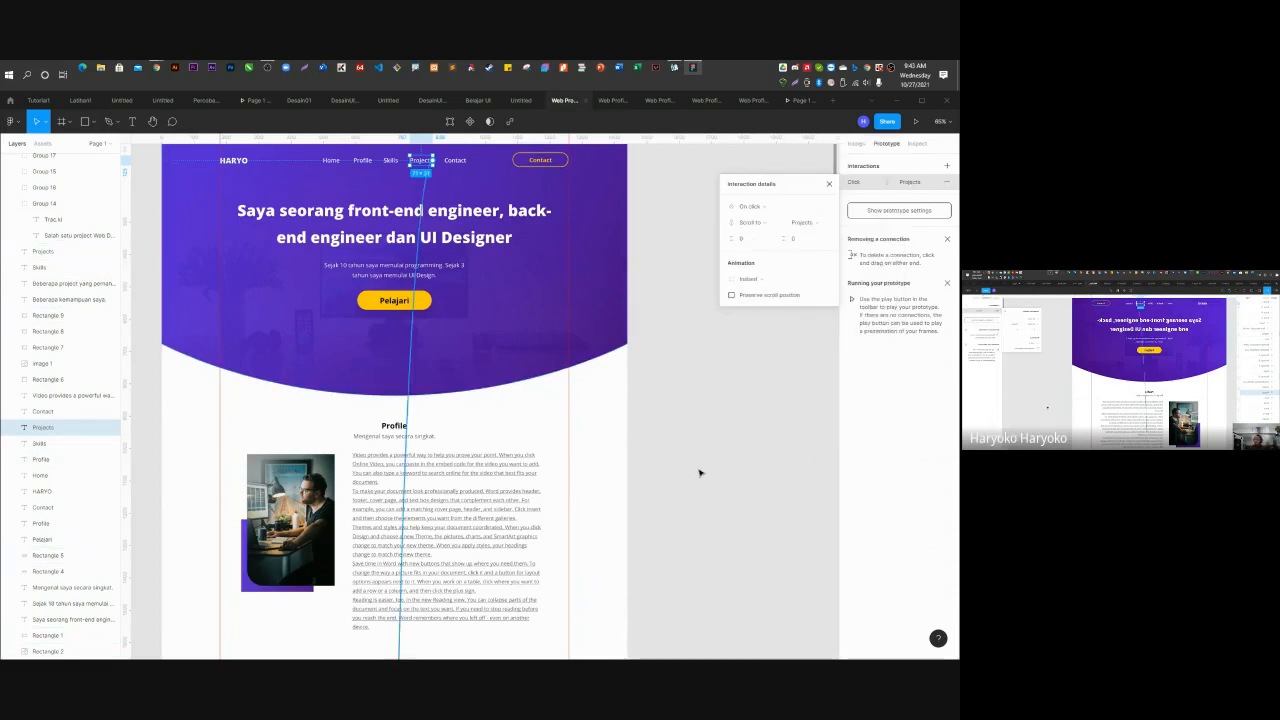
Animate the scroll using the Ease in and out back easing curve.
click(745, 278)
click(752, 291)
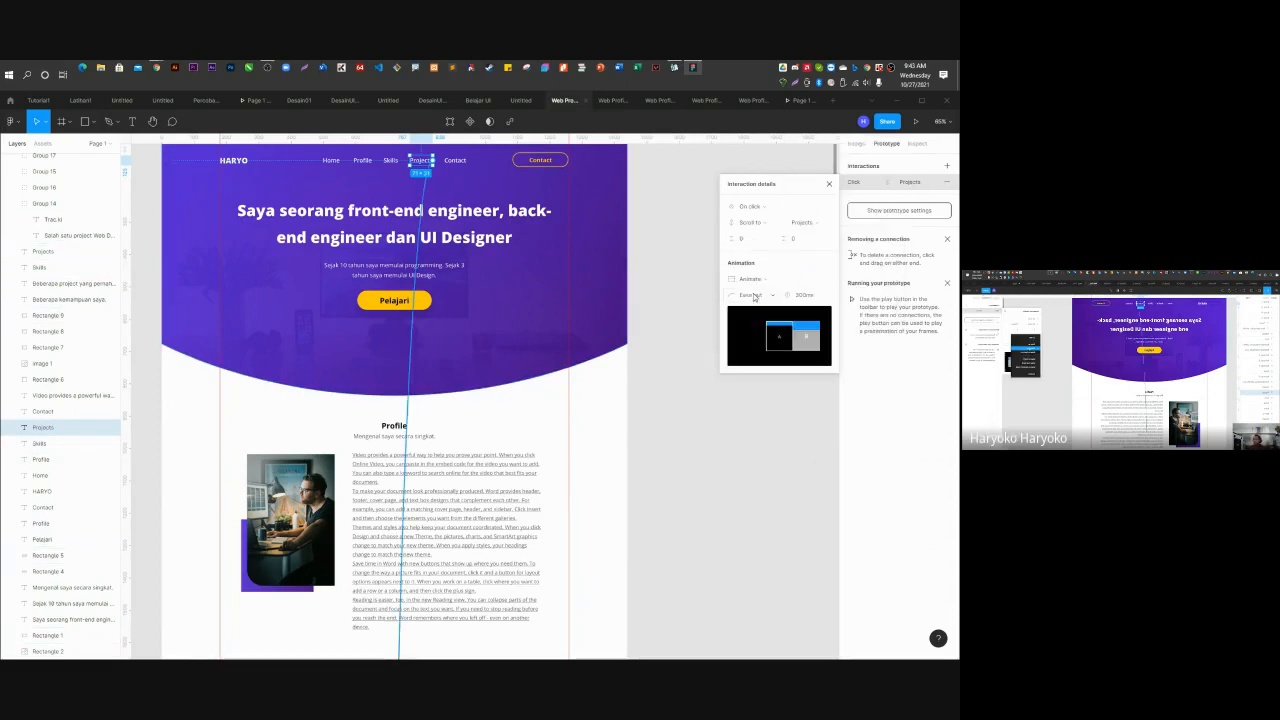
click(750, 294)
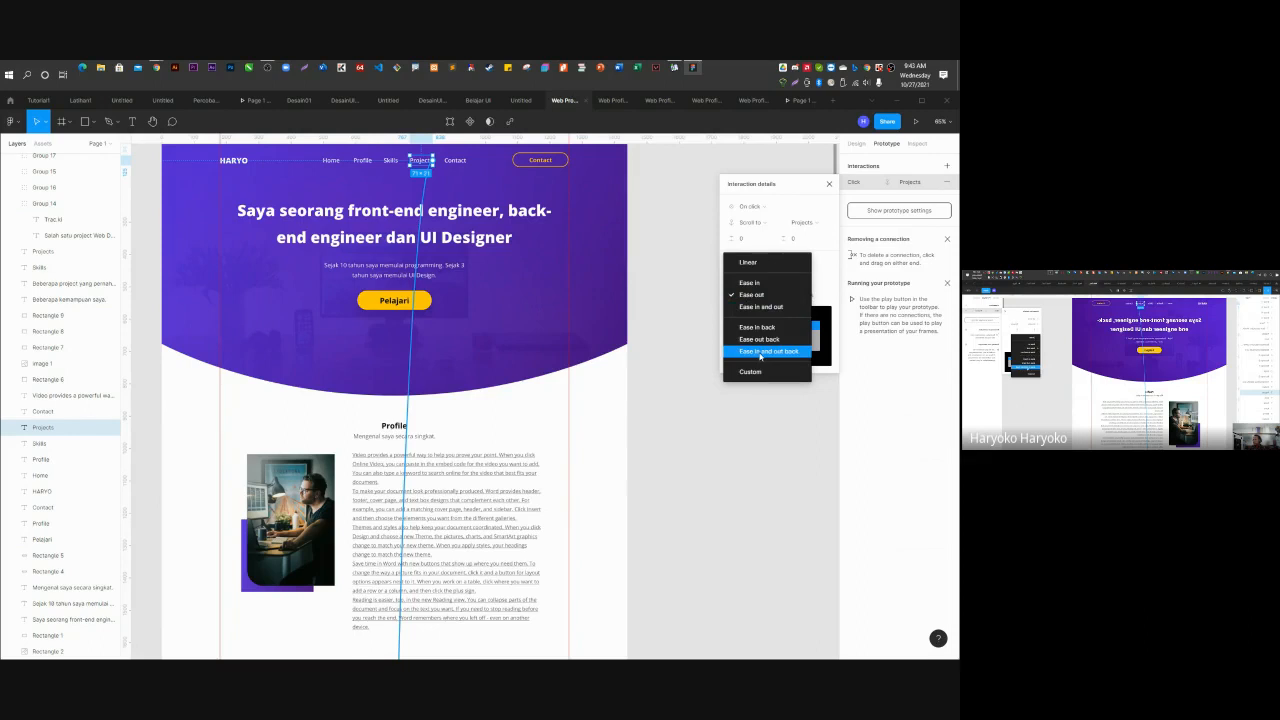
click(762, 352)
scroll(614, 480, down, 10)
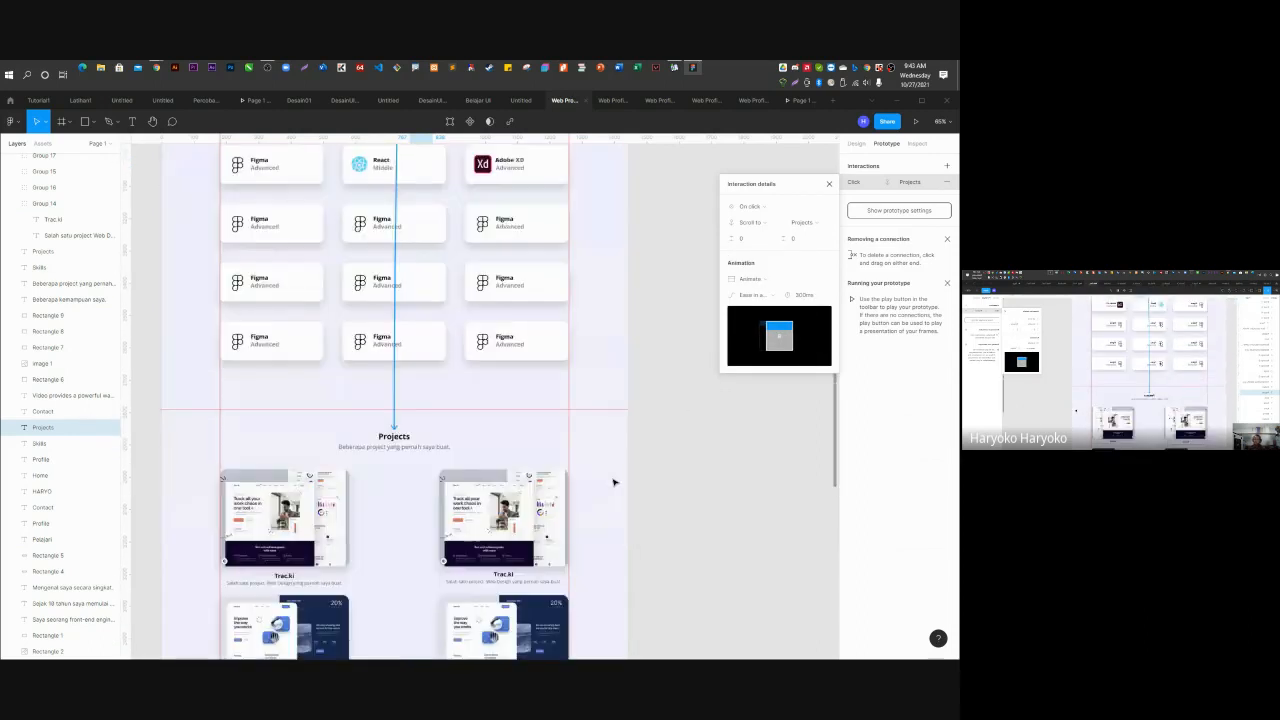
click(829, 183)
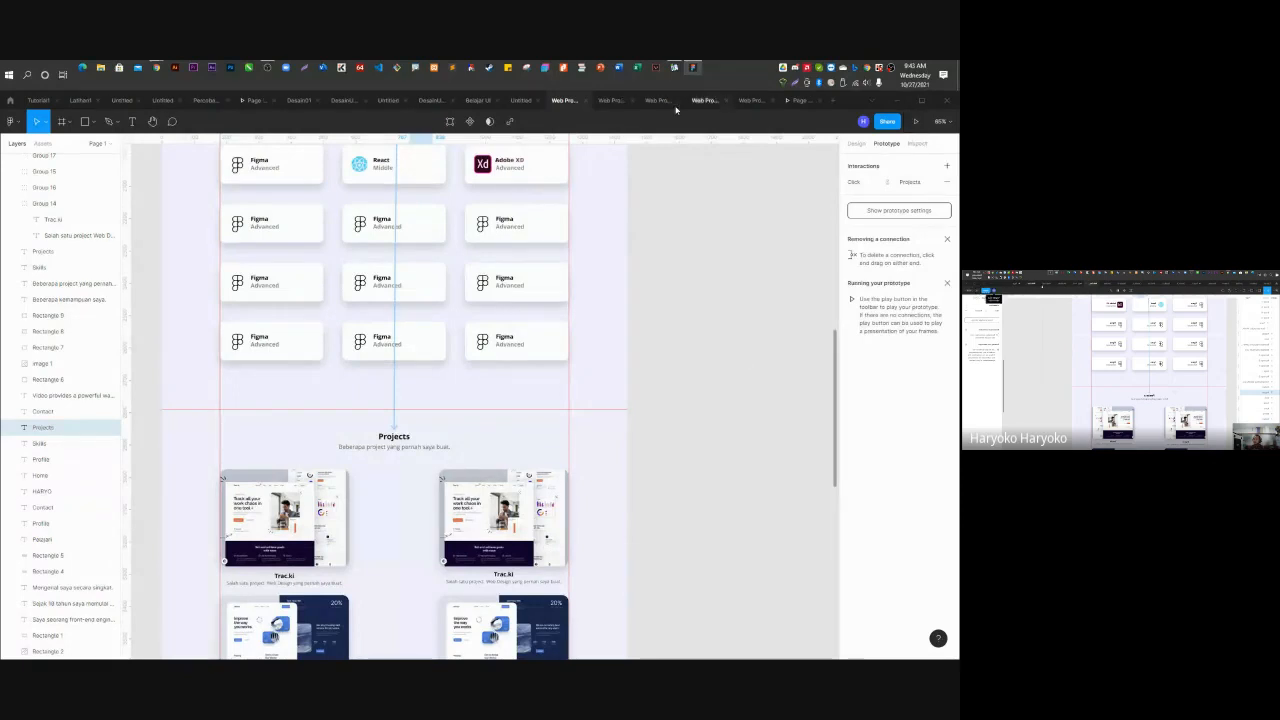
click(806, 111)
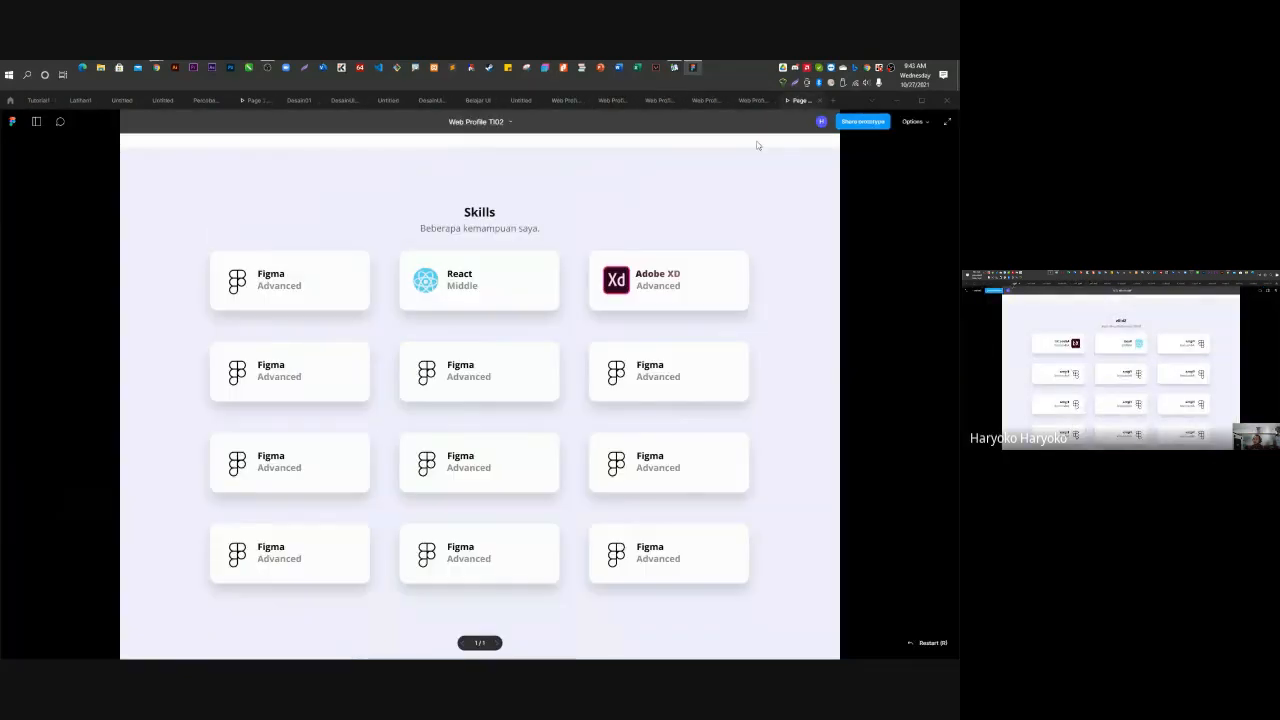
scroll(571, 334, up, 10)
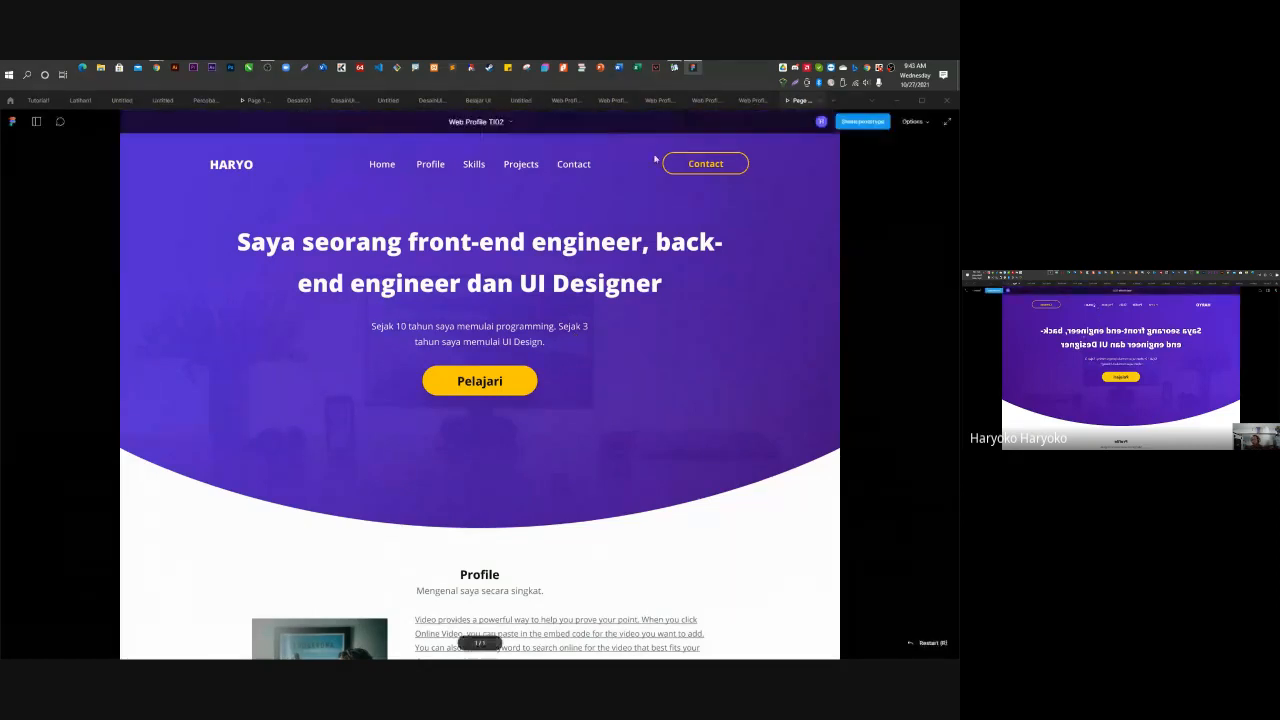
click(521, 165)
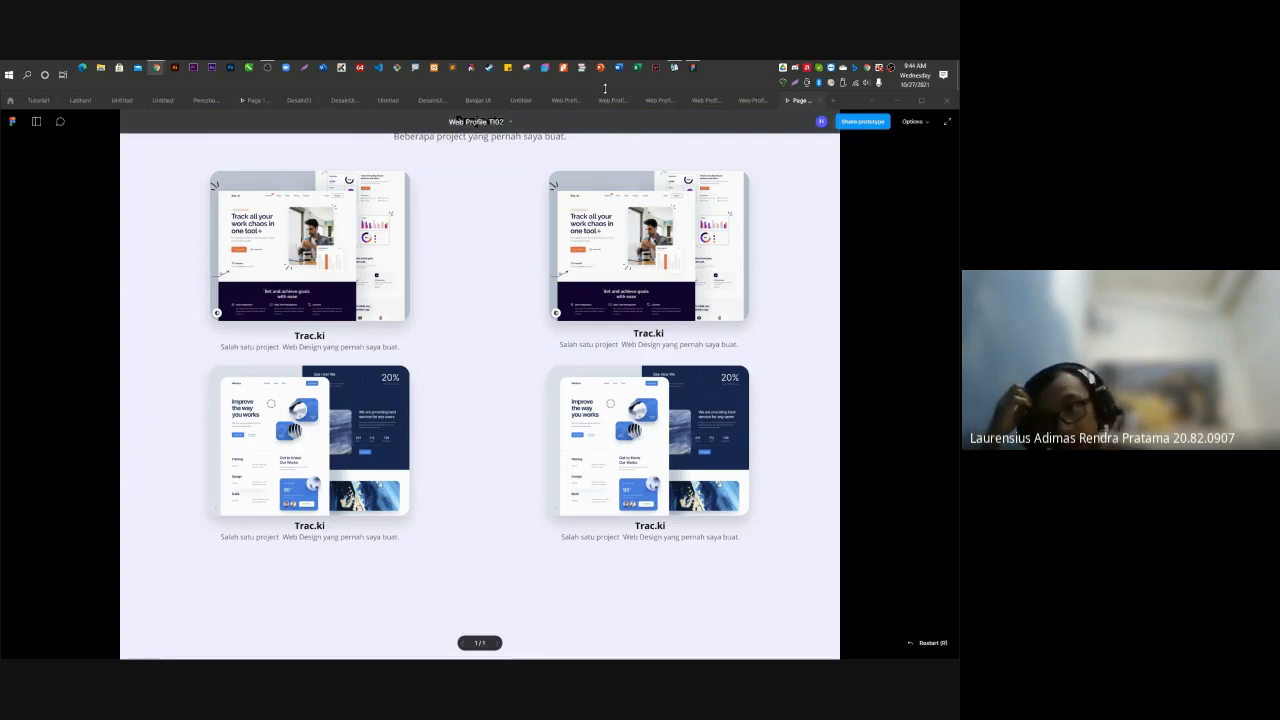
click(564, 100)
scroll(628, 338, down, 4)
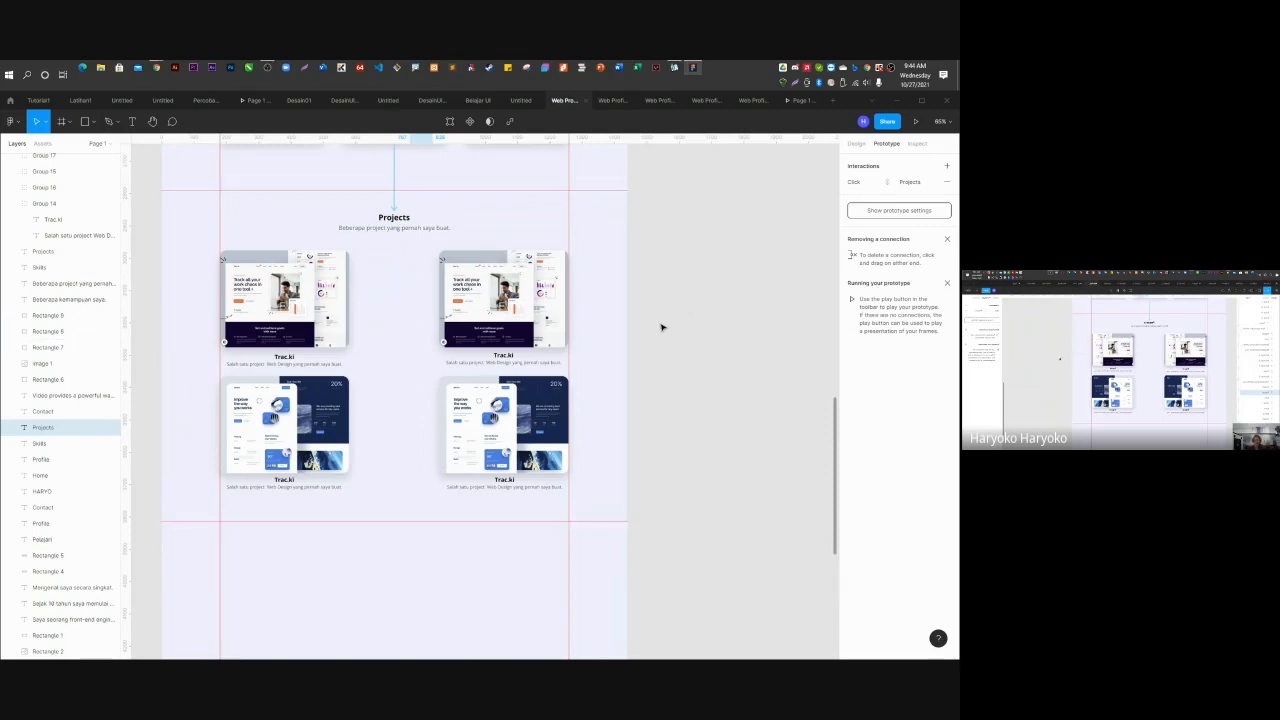
Select the Figma logo frame inside the first skill card.
scroll(240, 268, up, 3)
scroll(238, 270, up, 5)
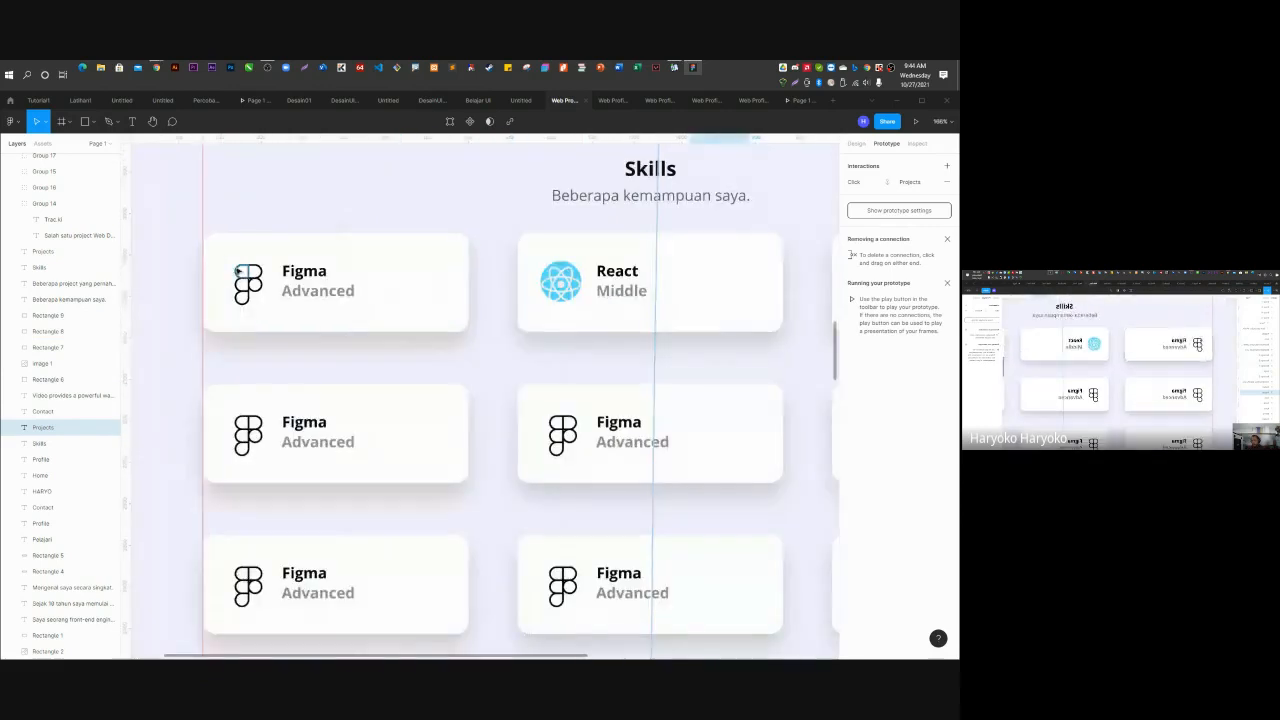
scroll(238, 268, up, 5)
ctrl+click(256, 264)
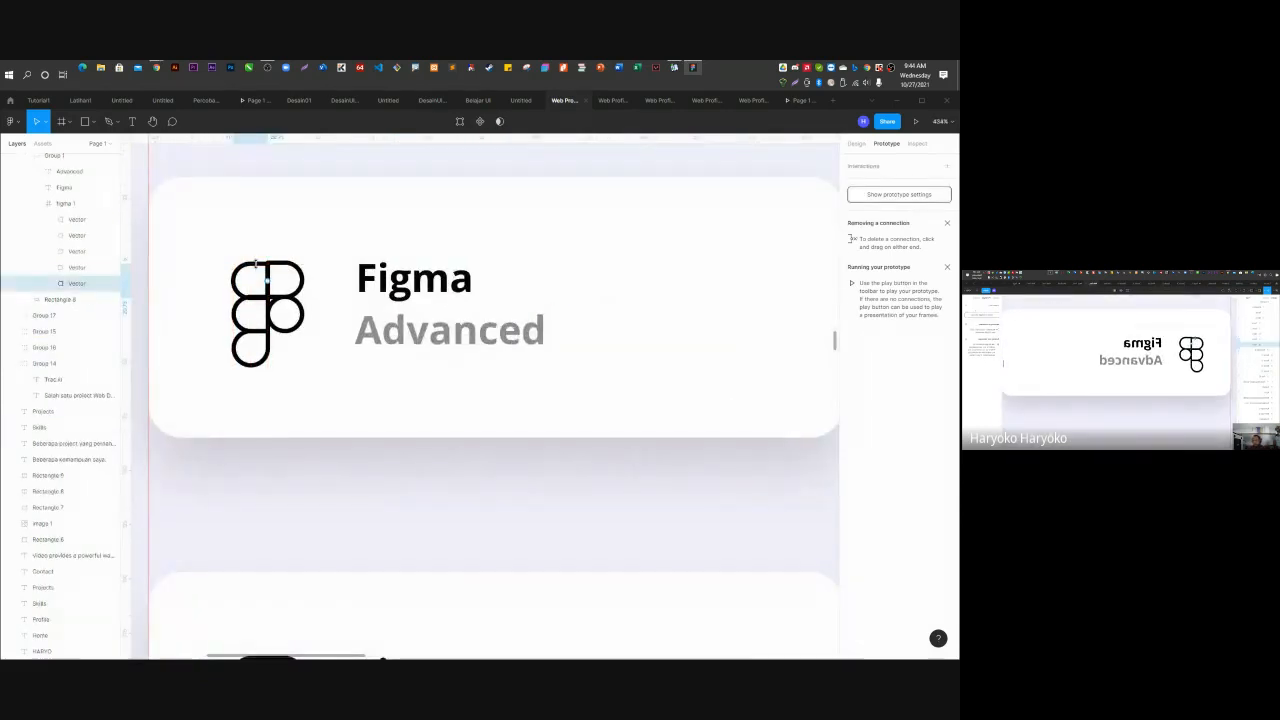
key(ctrl+z)
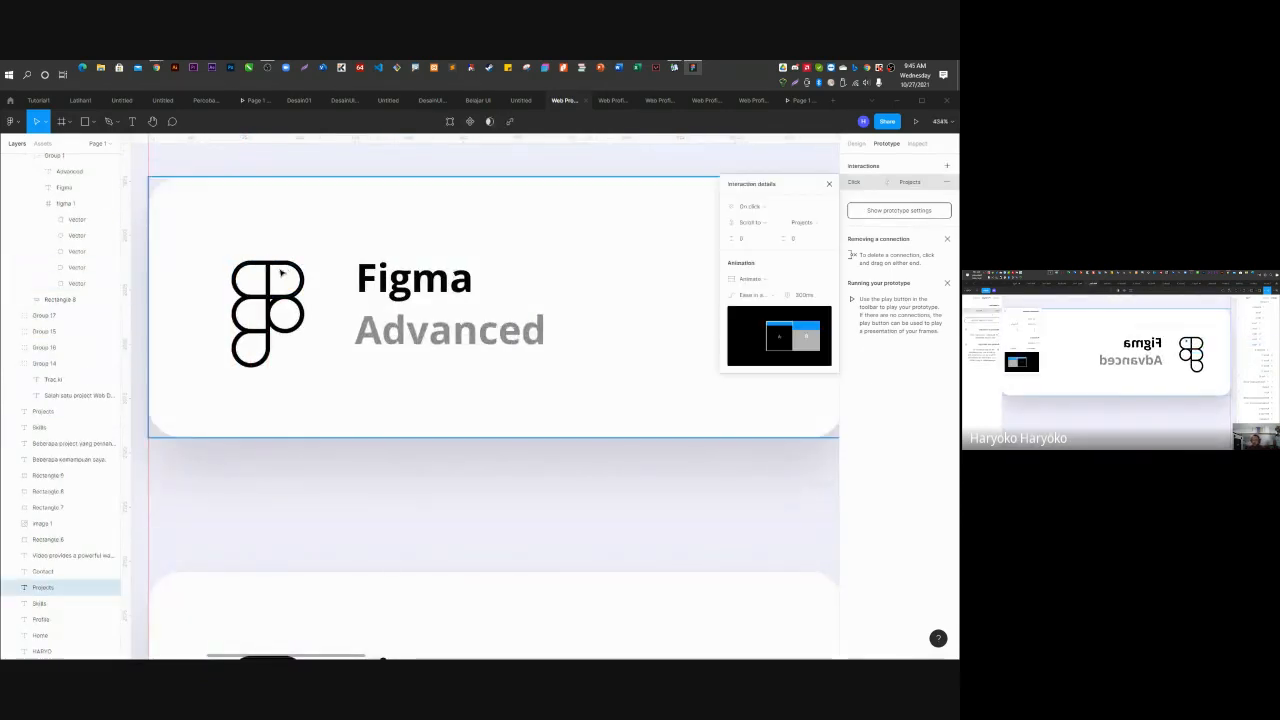
click(288, 268)
click(48, 194)
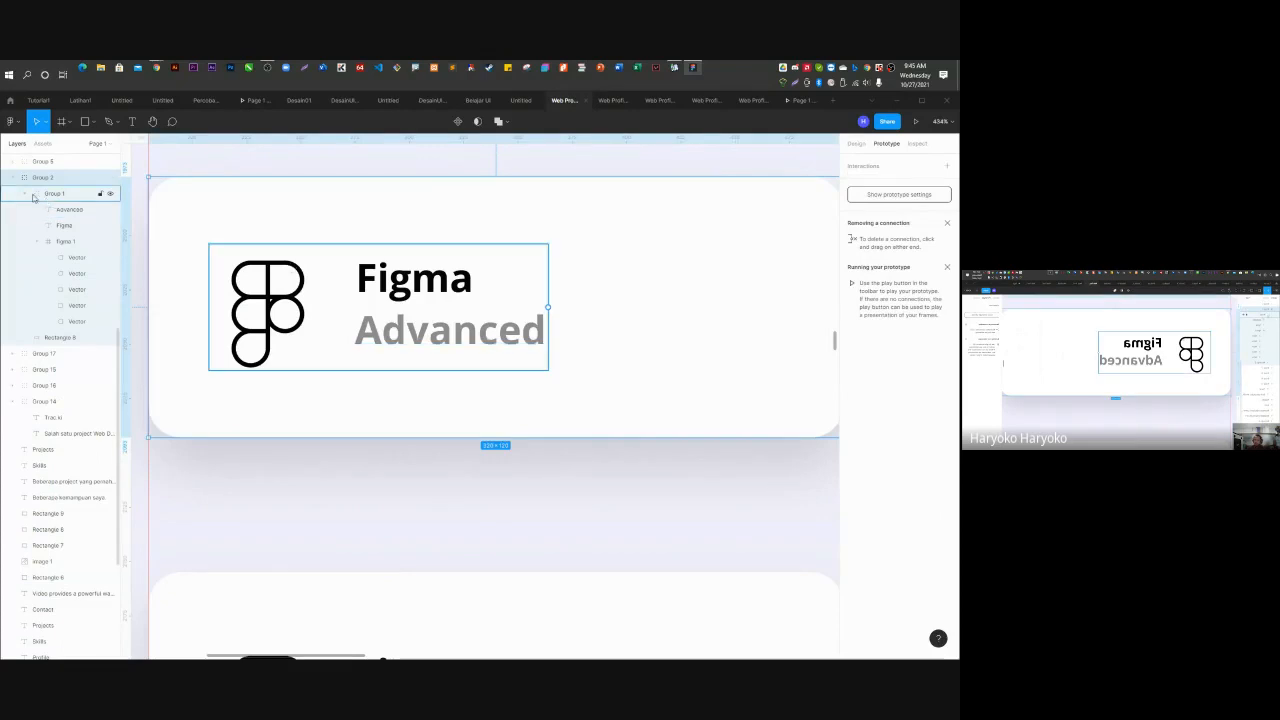
click(27, 194)
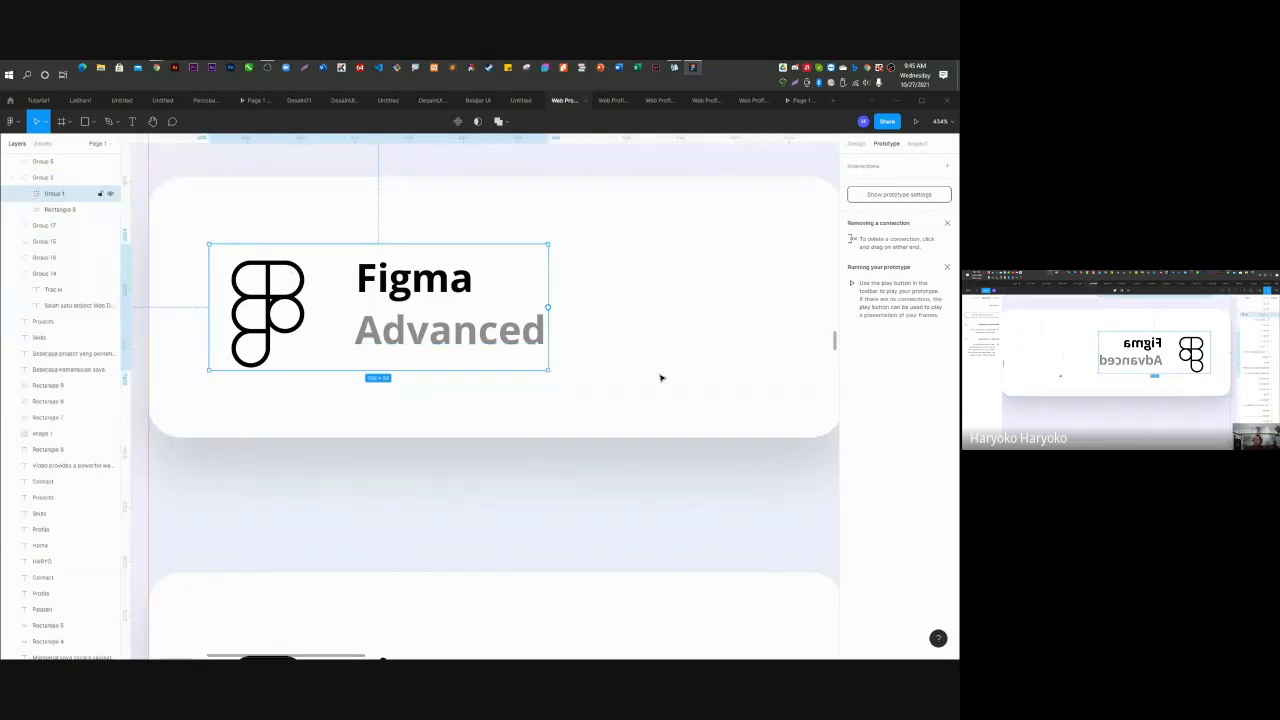
click(27, 194)
click(34, 242)
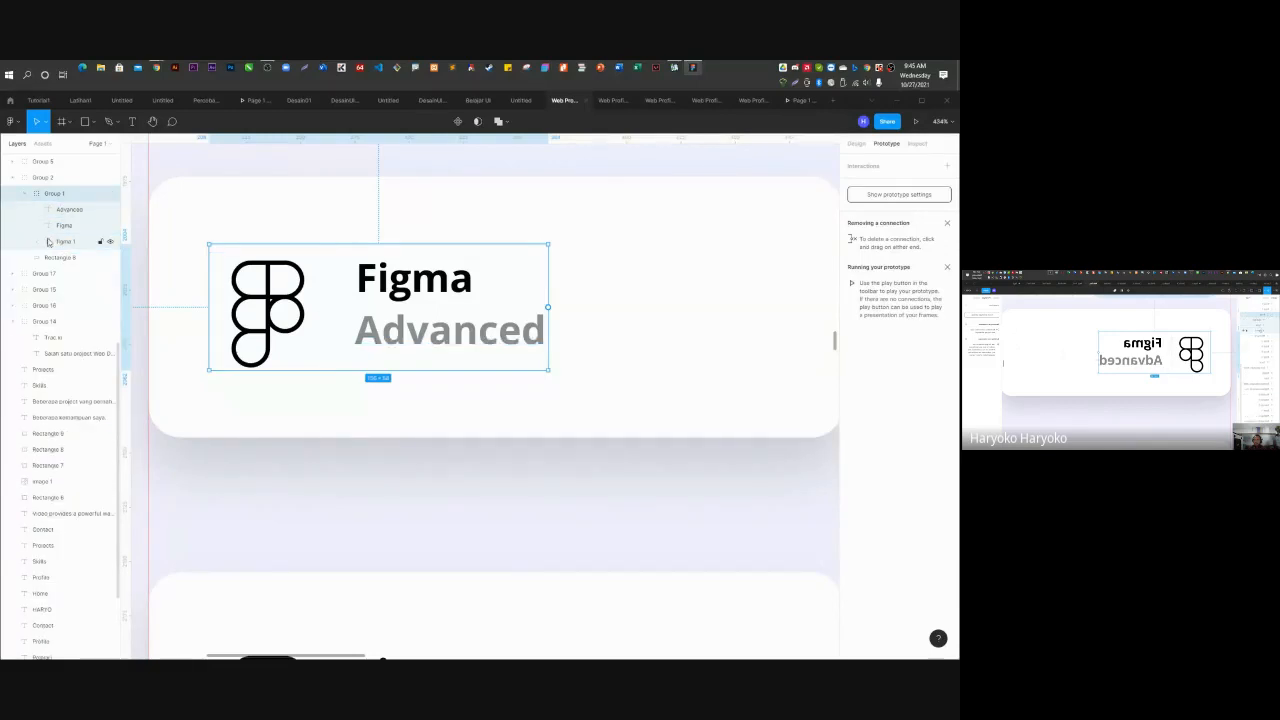
click(63, 243)
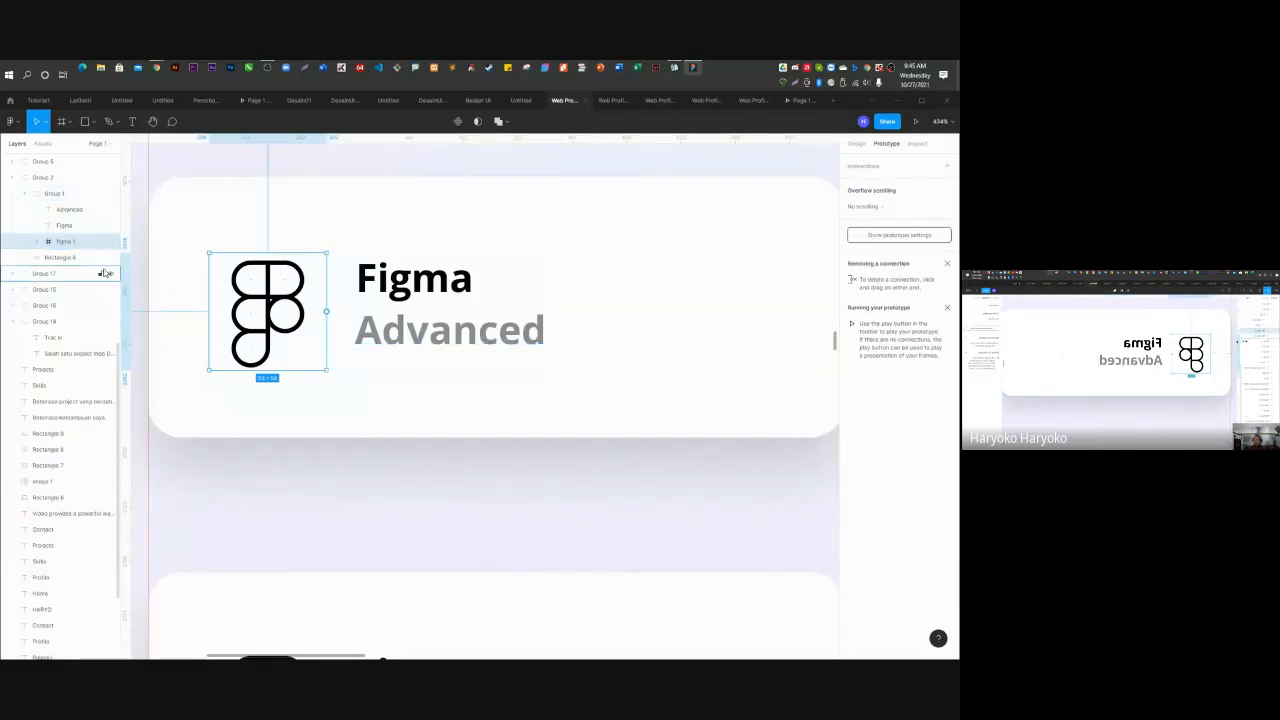
Fill the Figma logo frame with the Hero Gradient colour style.
click(856, 144)
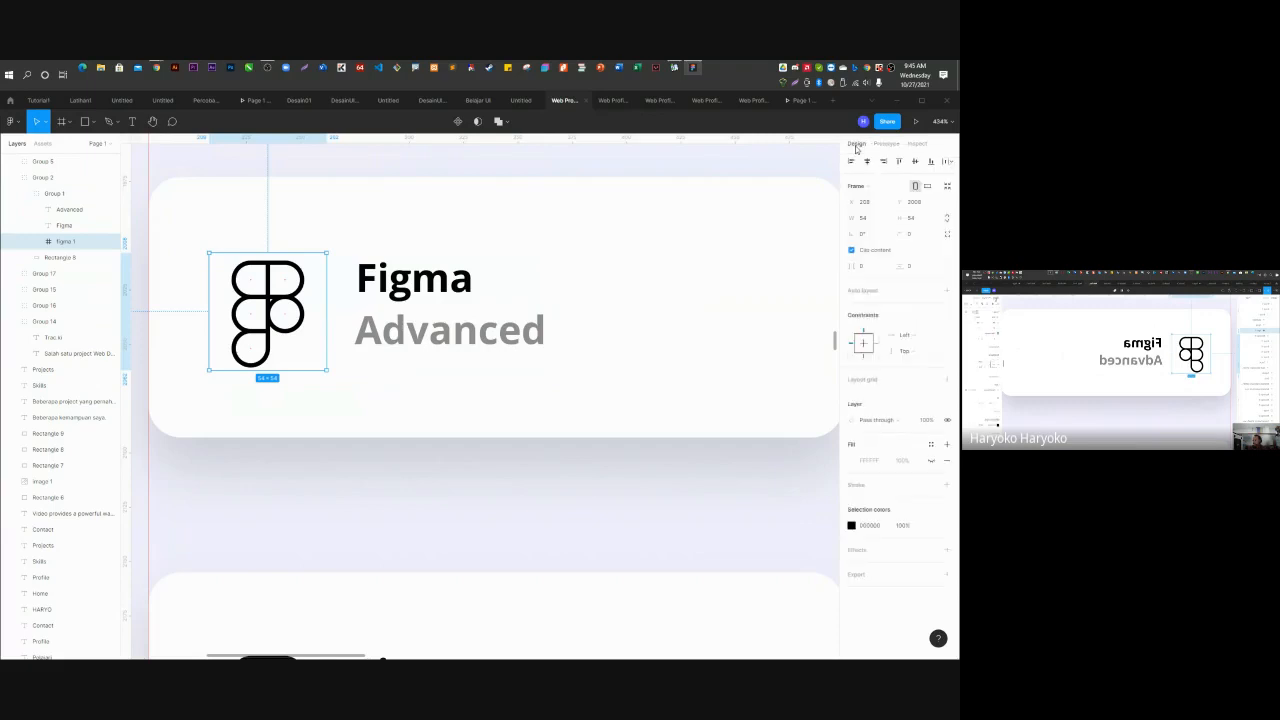
scroll(415, 391, up, 5)
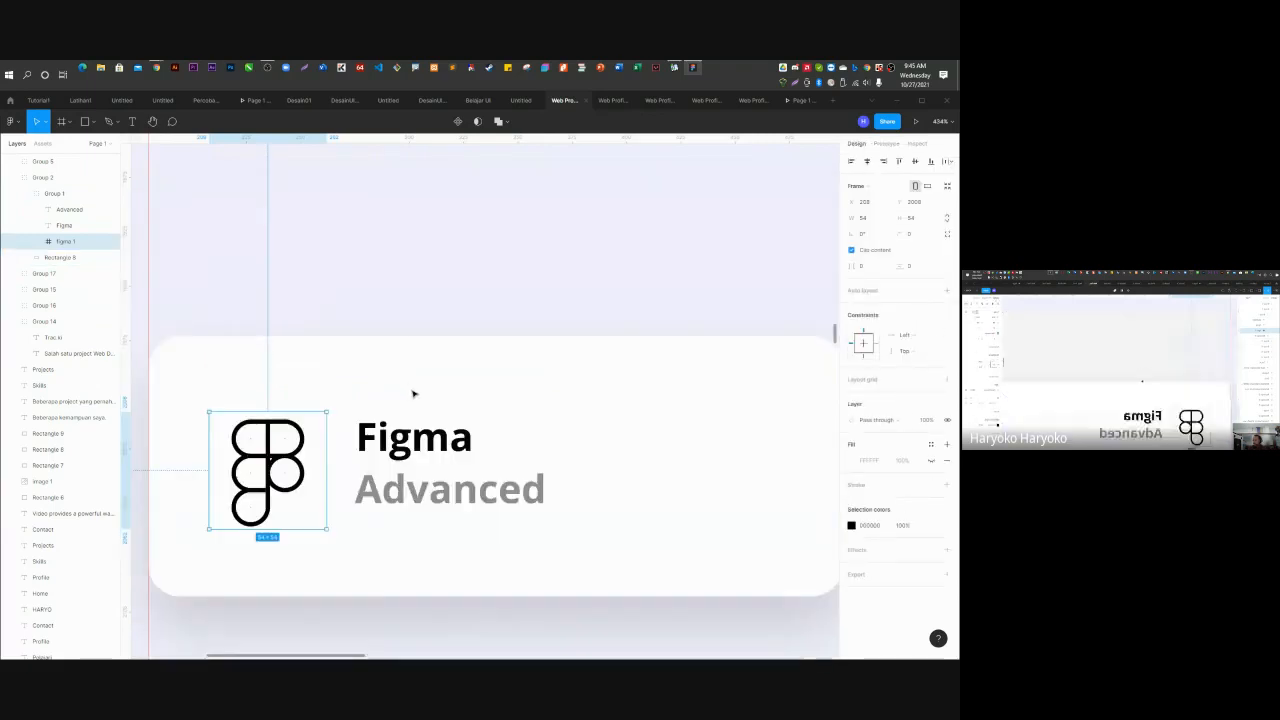
scroll(413, 390, up, 5)
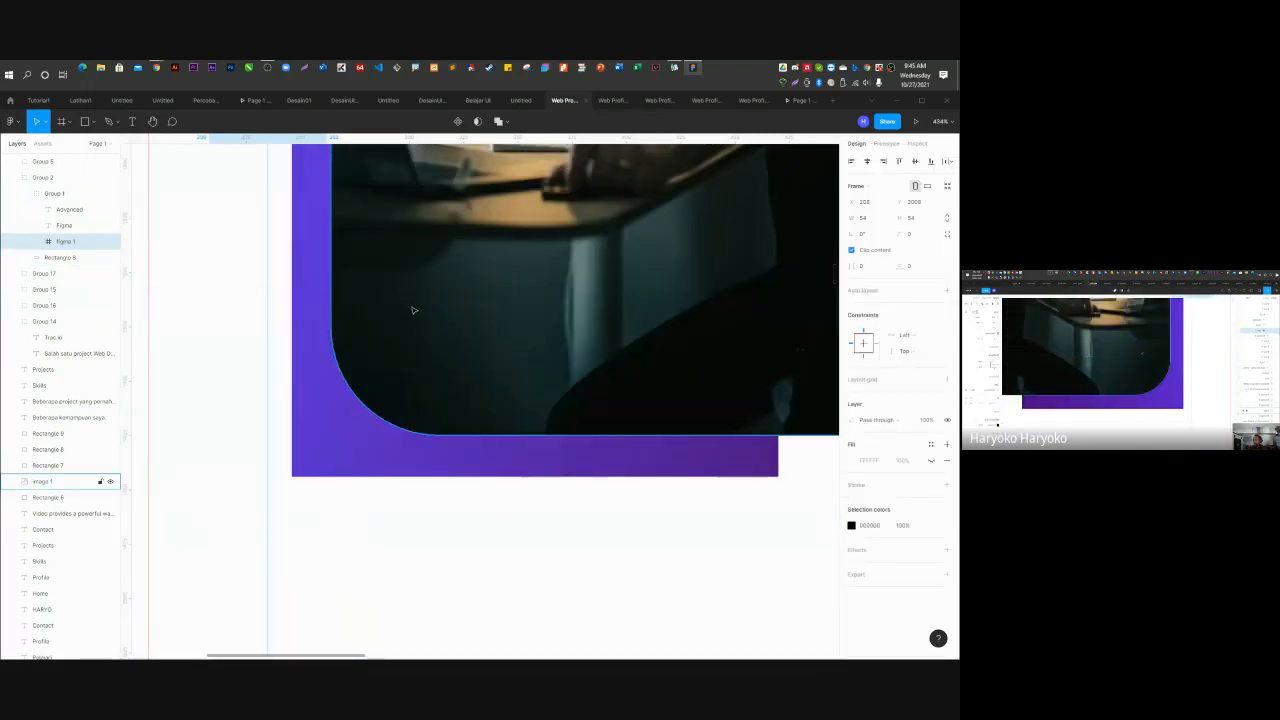
scroll(405, 392, down, 8)
scroll(398, 394, down, 5)
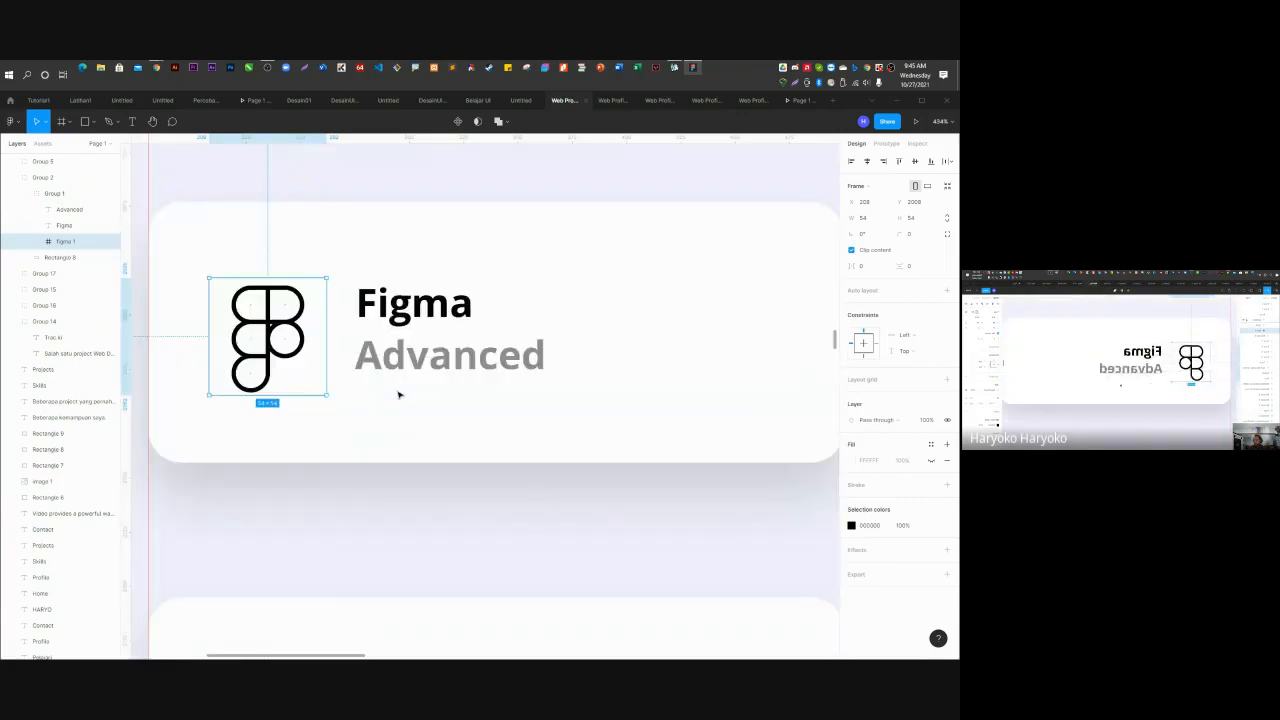
click(931, 444)
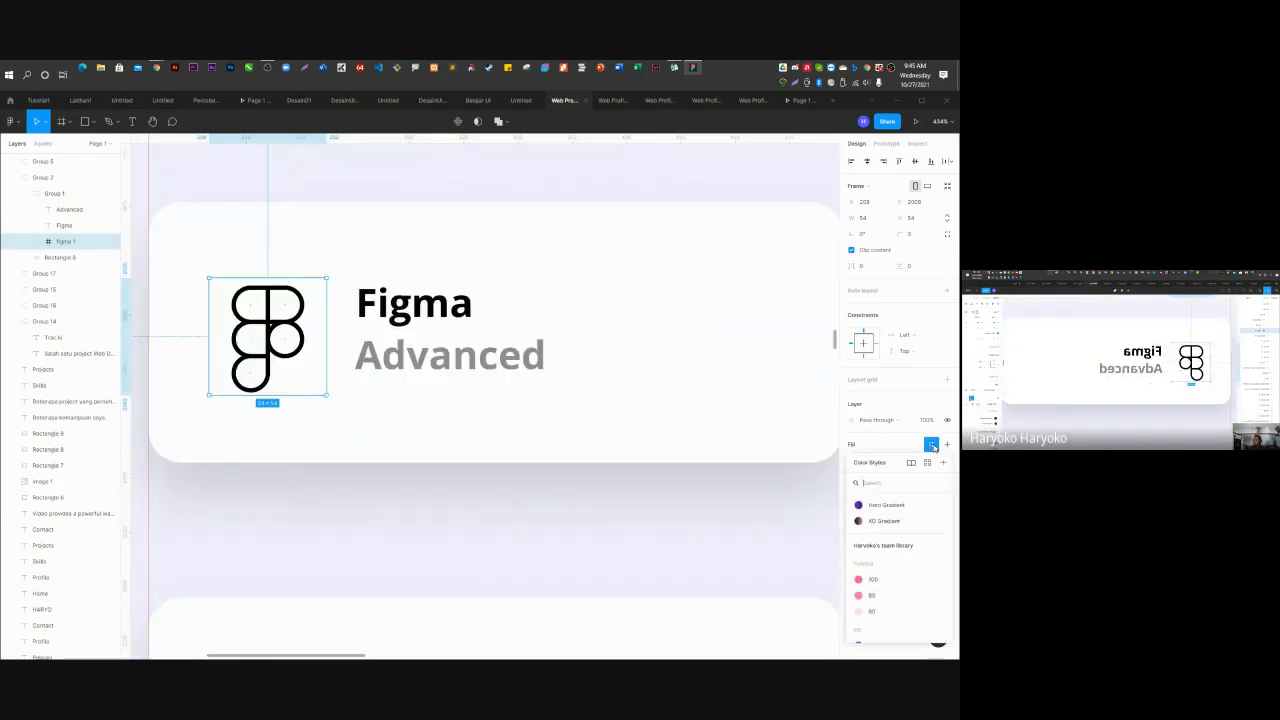
click(886, 505)
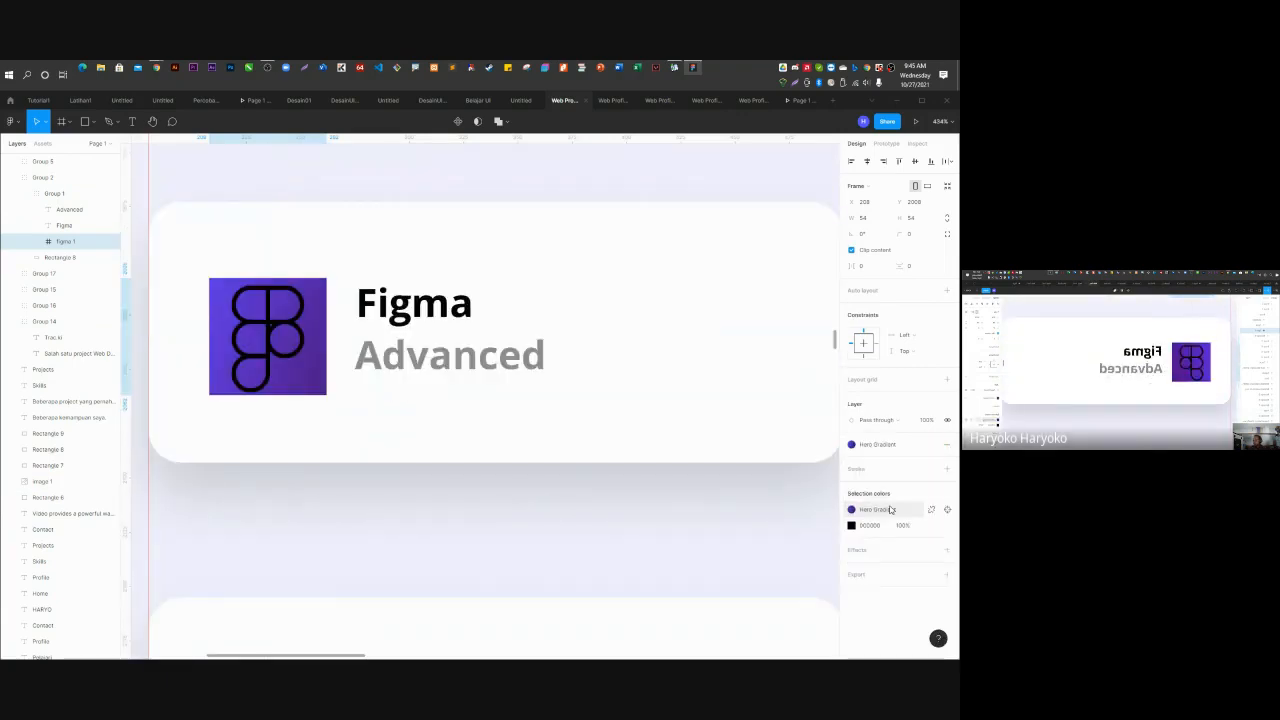
Select the Figma logo's vector shapes, including the right-hand circles and bottom shape.
click(64, 226)
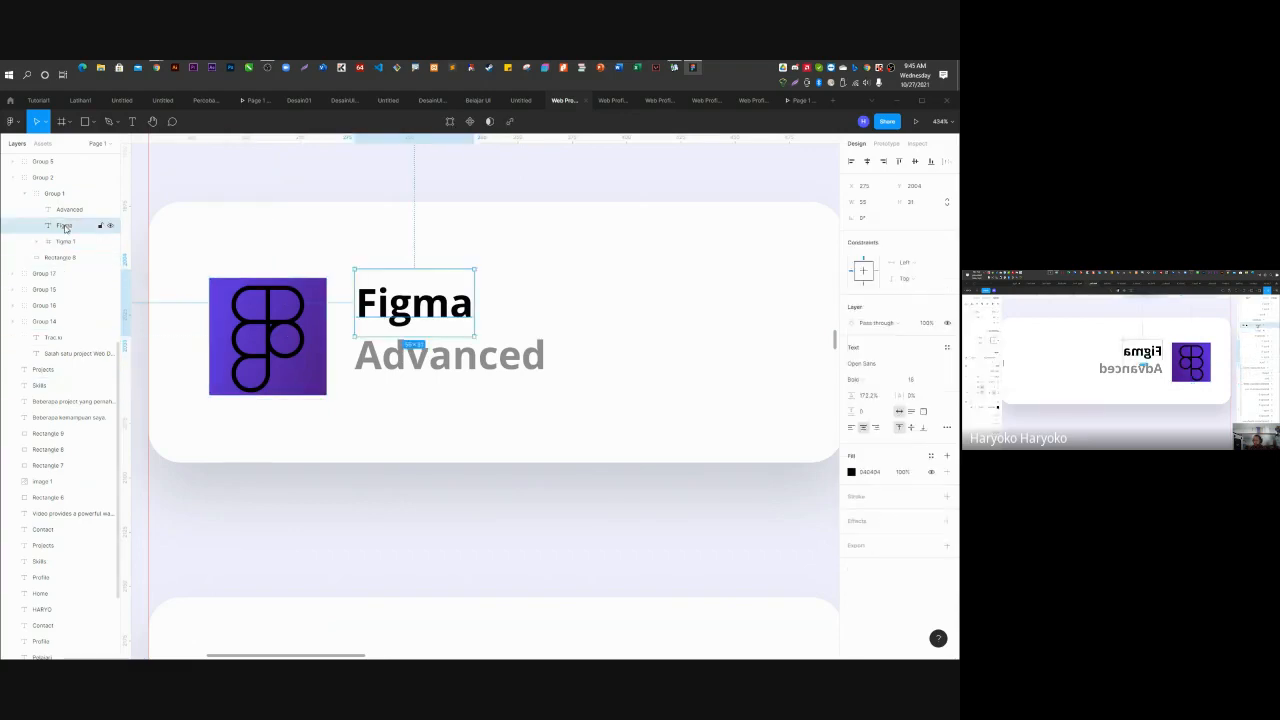
click(66, 209)
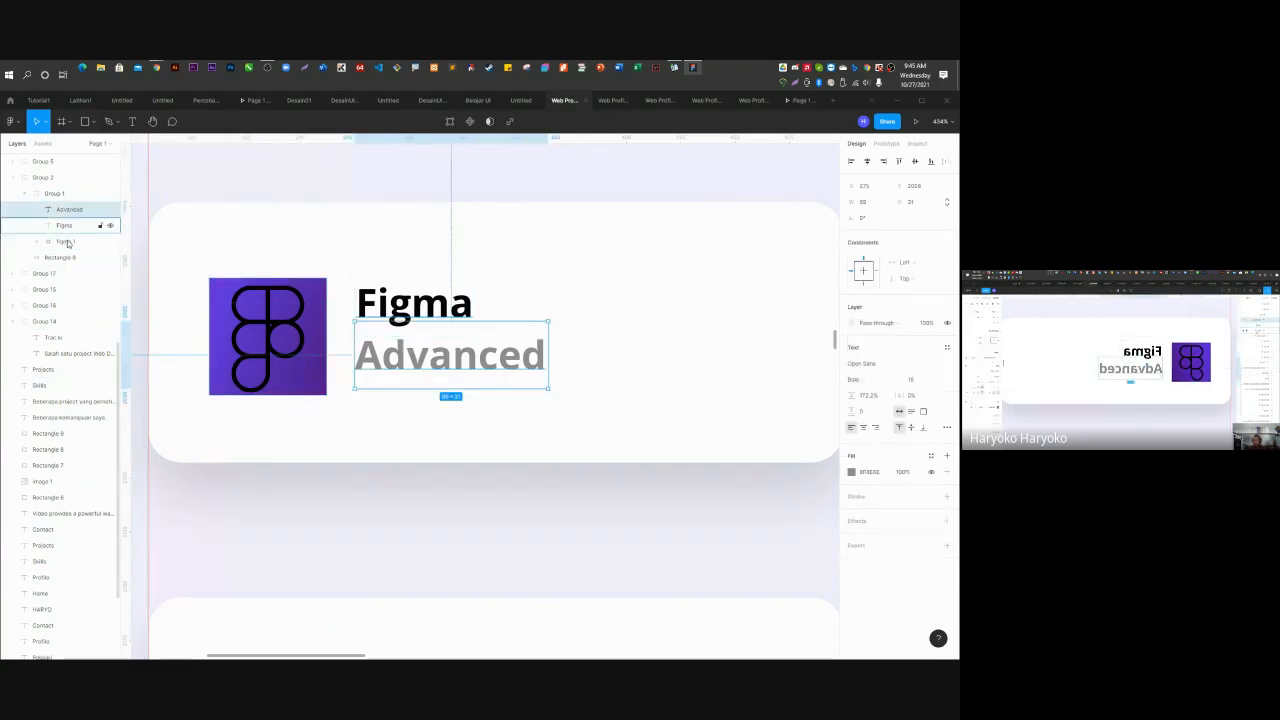
click(66, 243)
click(36, 242)
click(72, 257)
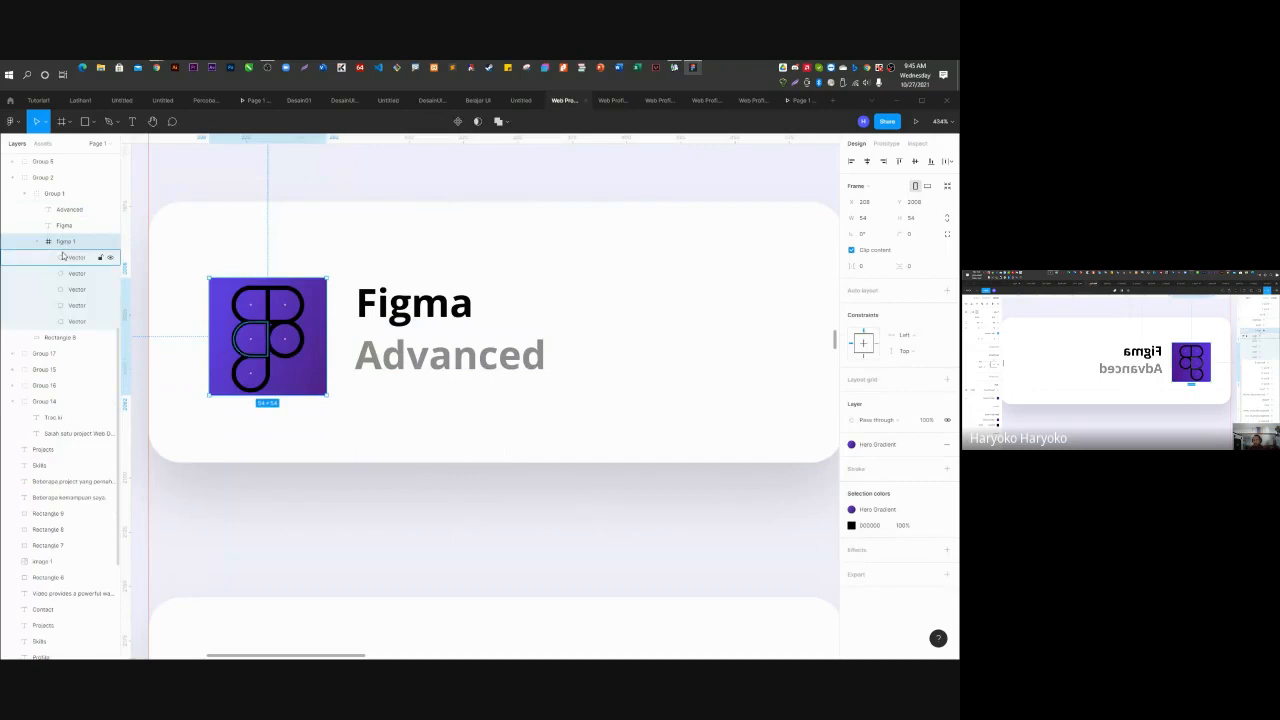
shift+click(72, 273)
click(78, 290)
shift+click(78, 306)
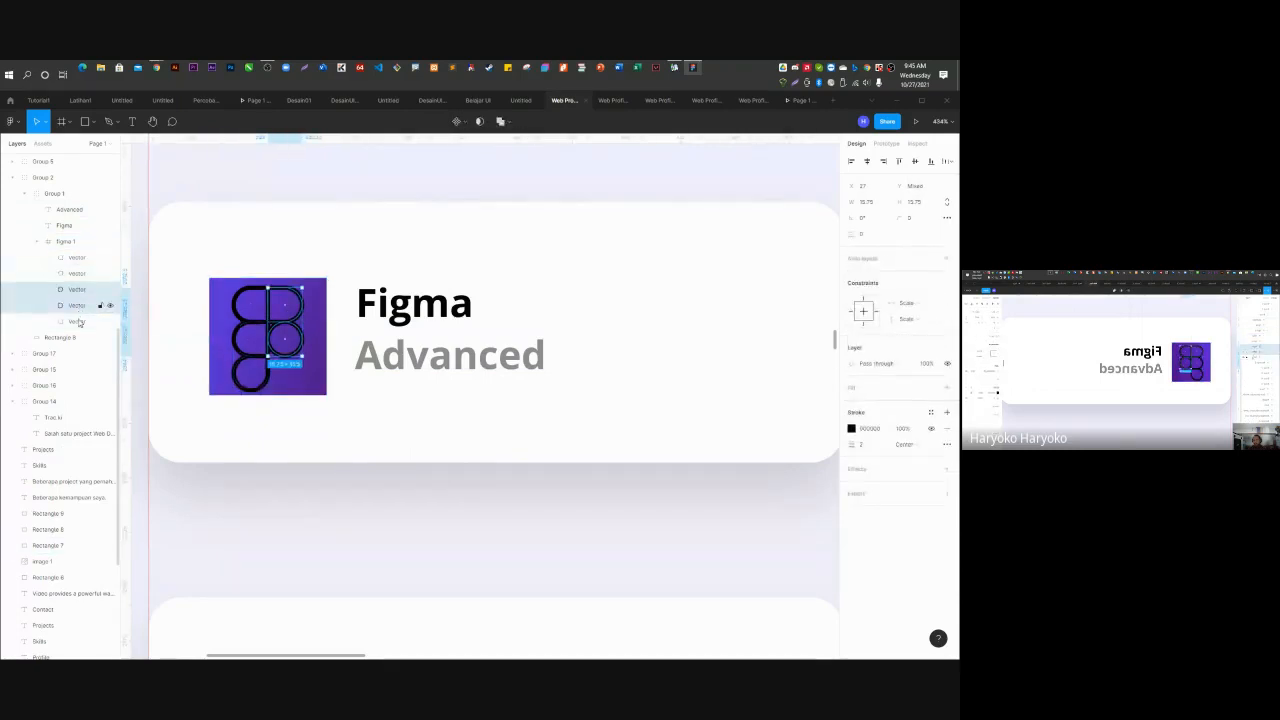
shift+click(78, 321)
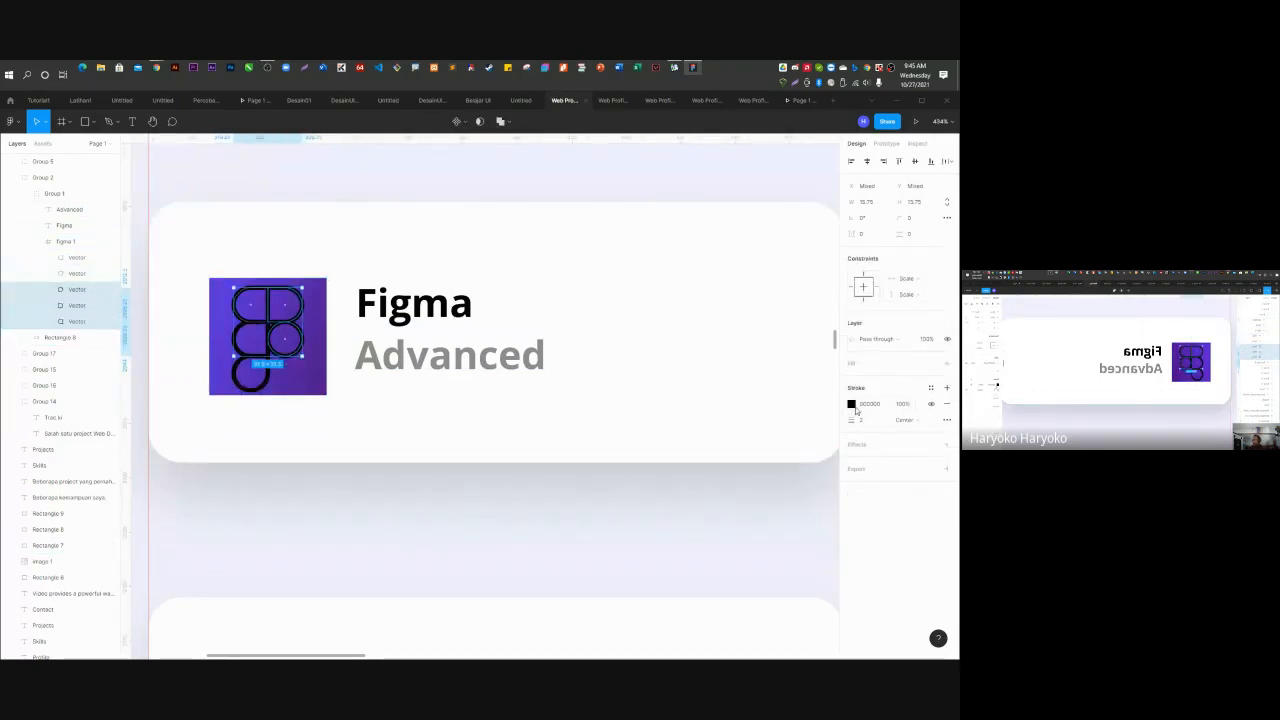
Set the selected logo shapes' stroke colour to white.
click(856, 408)
click(847, 405)
click(851, 405)
click(851, 405)
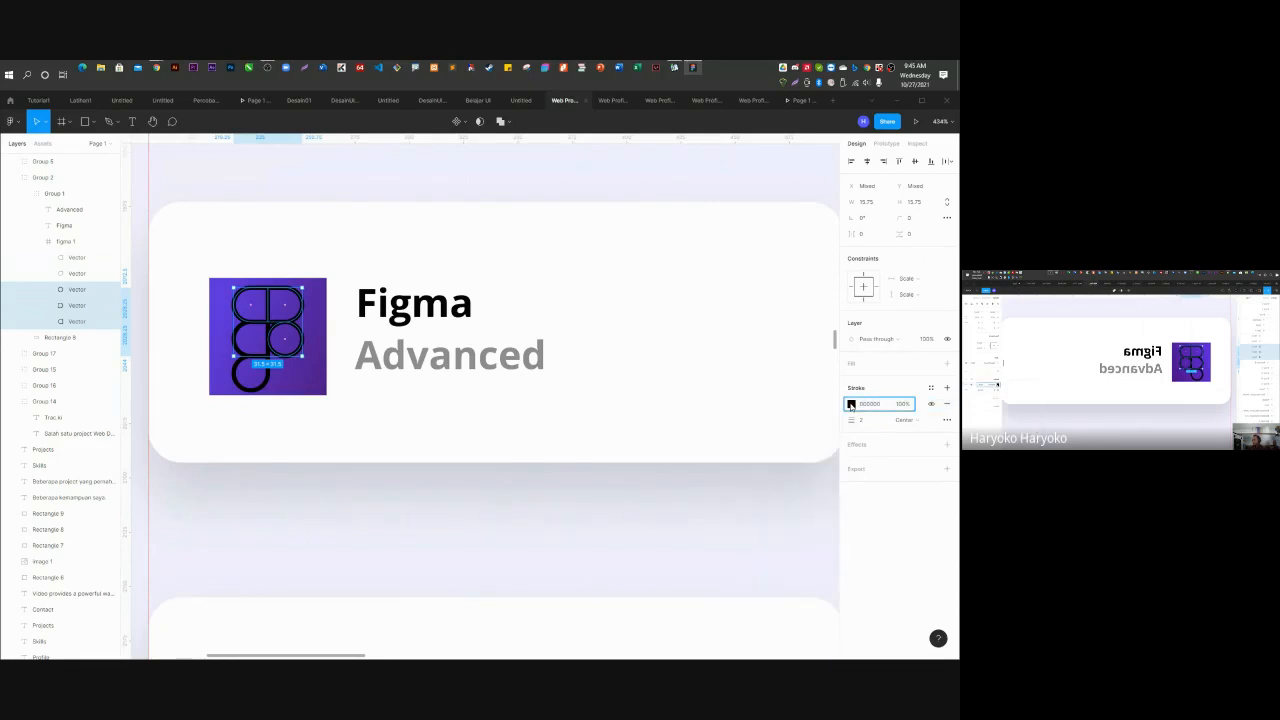
click(851, 406)
click(851, 366)
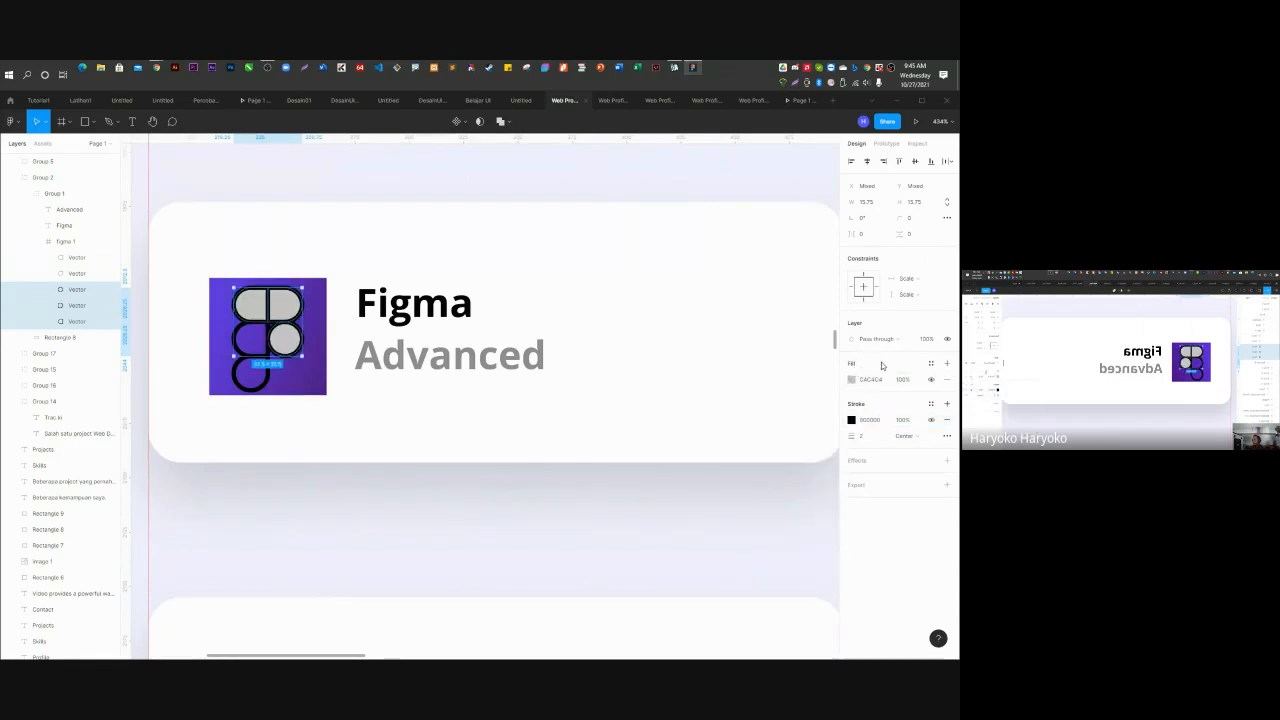
click(947, 379)
click(853, 405)
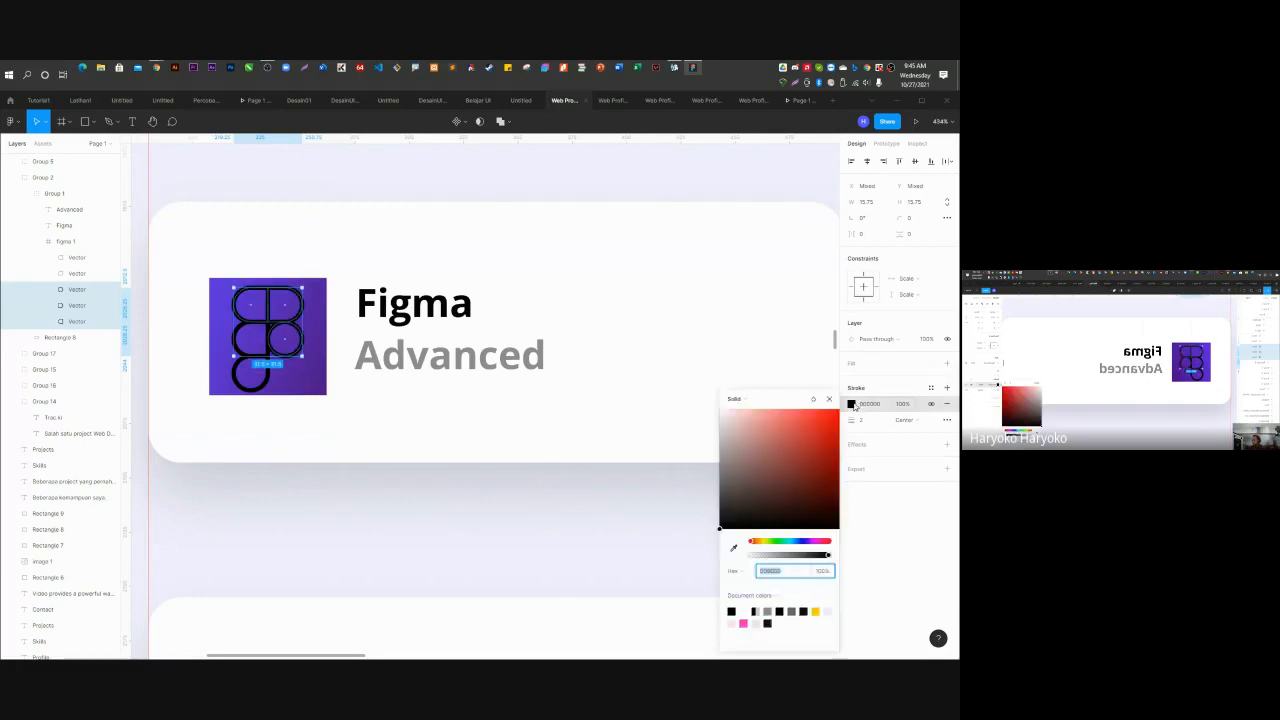
drag(796, 462, 674, 396)
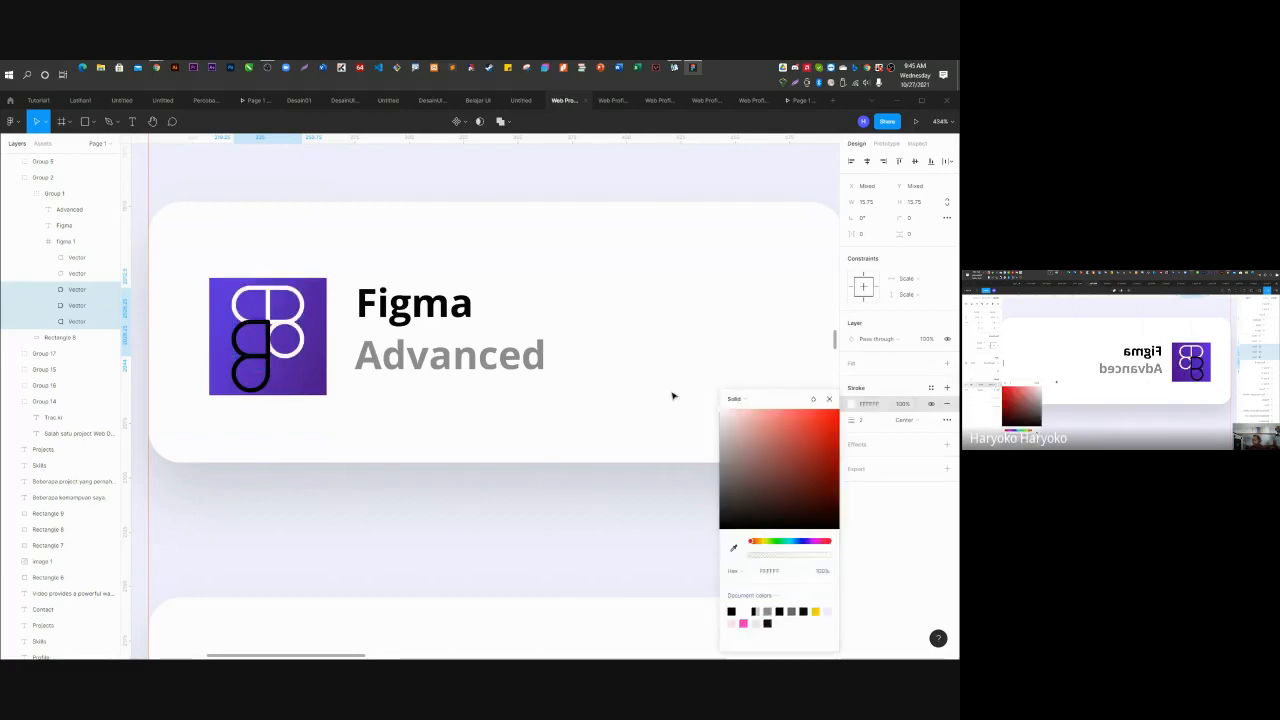
Turn the strokes of the remaining two logo vector shapes white too.
click(76, 260)
shift+click(77, 275)
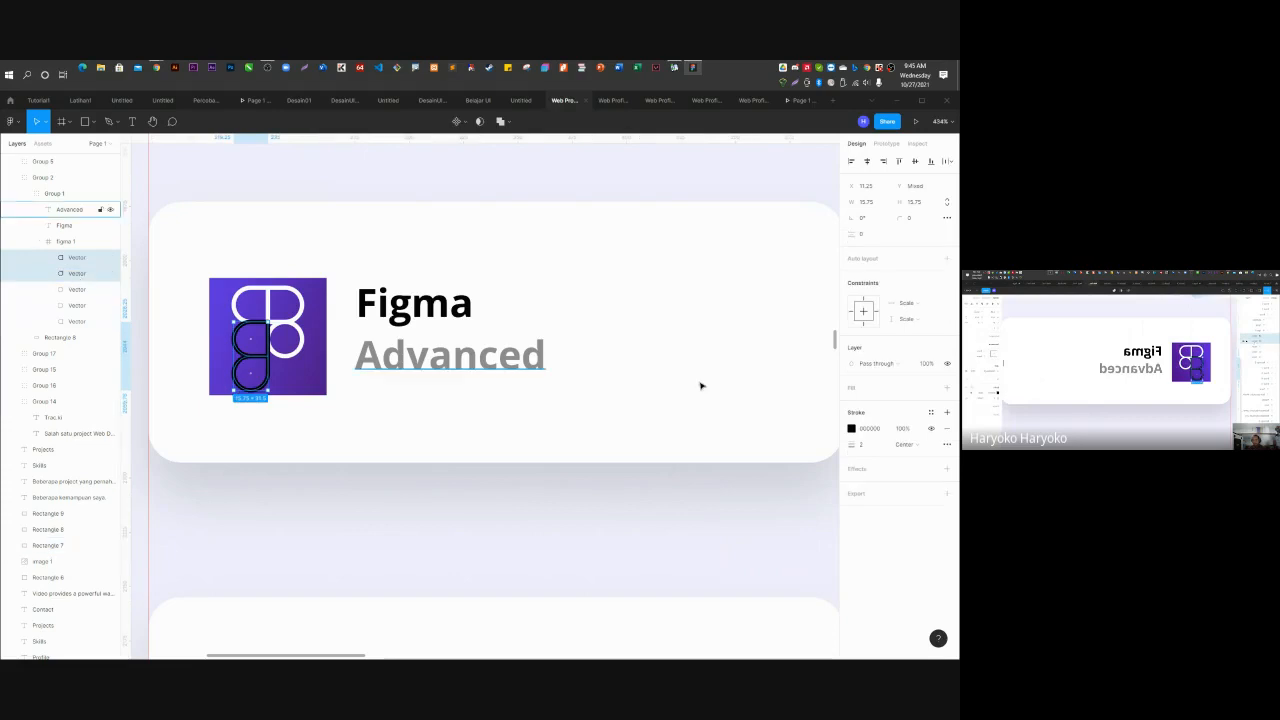
click(852, 429)
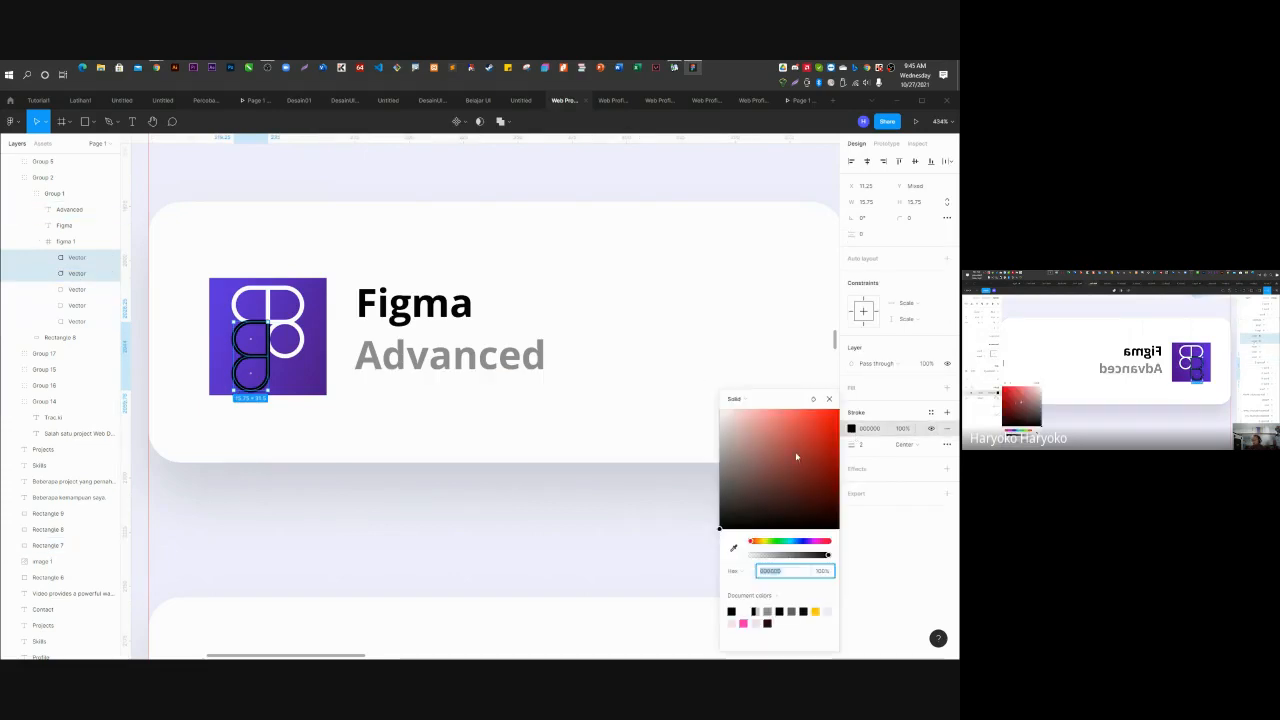
drag(797, 456, 641, 372)
click(500, 504)
Round the logo frame's corners to radius 5, after first trying 8.
scroll(303, 383, down, 1)
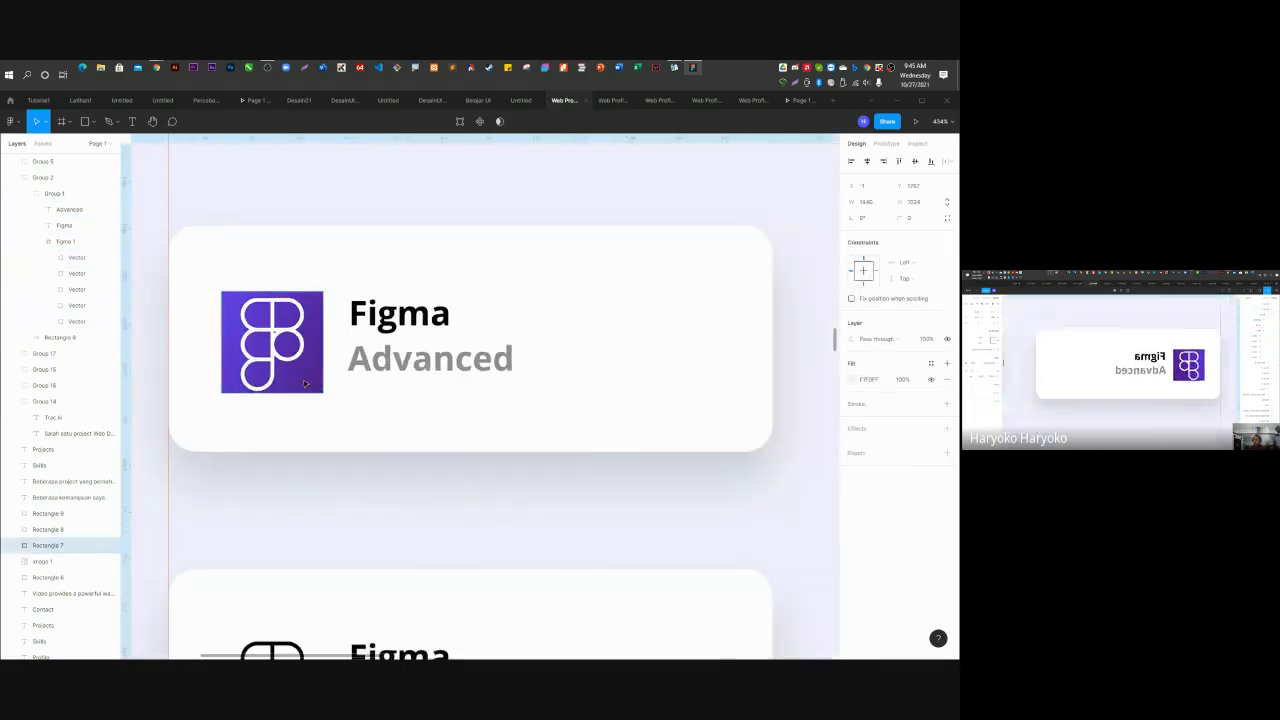
scroll(305, 383, down, 3)
click(312, 326)
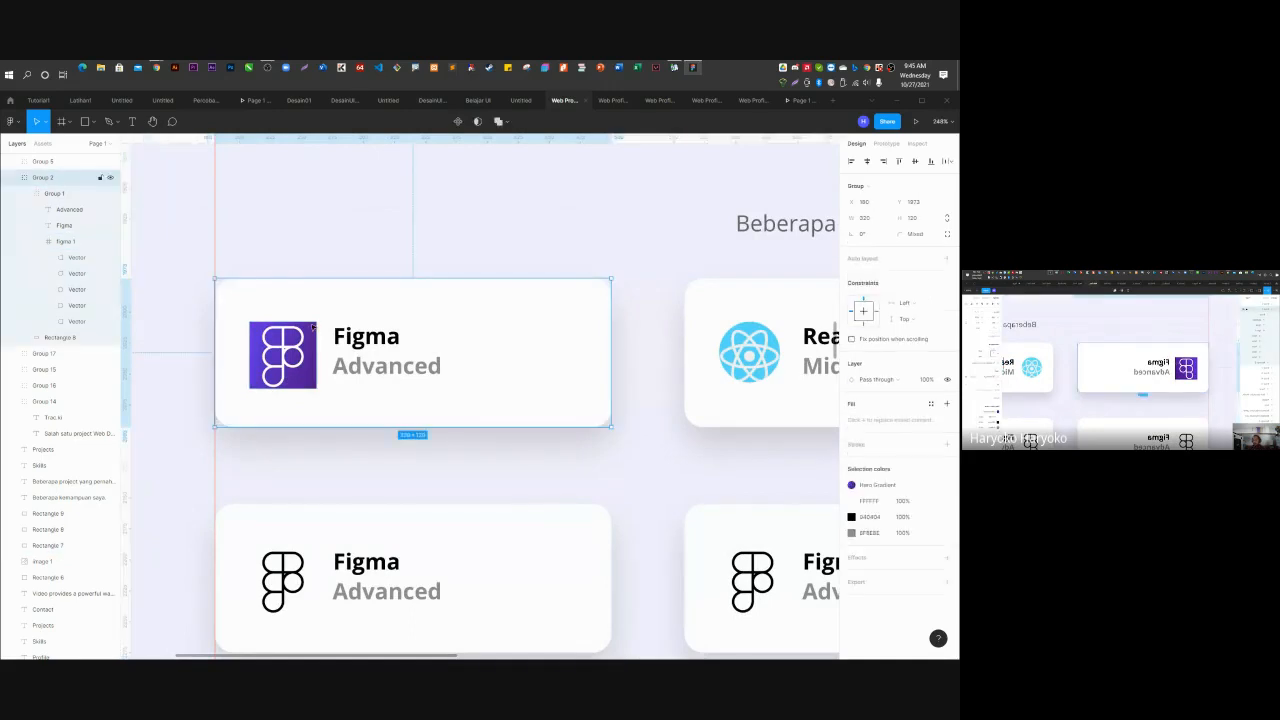
click(67, 244)
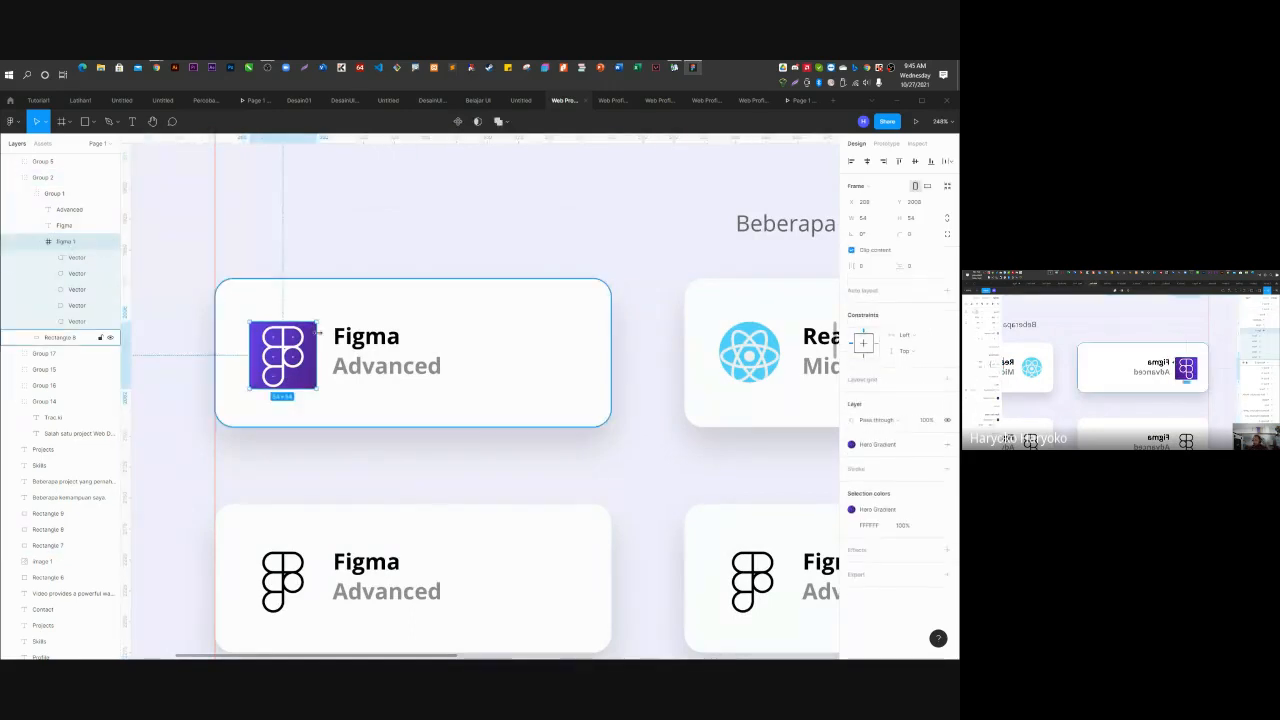
scroll(256, 340, up, 10)
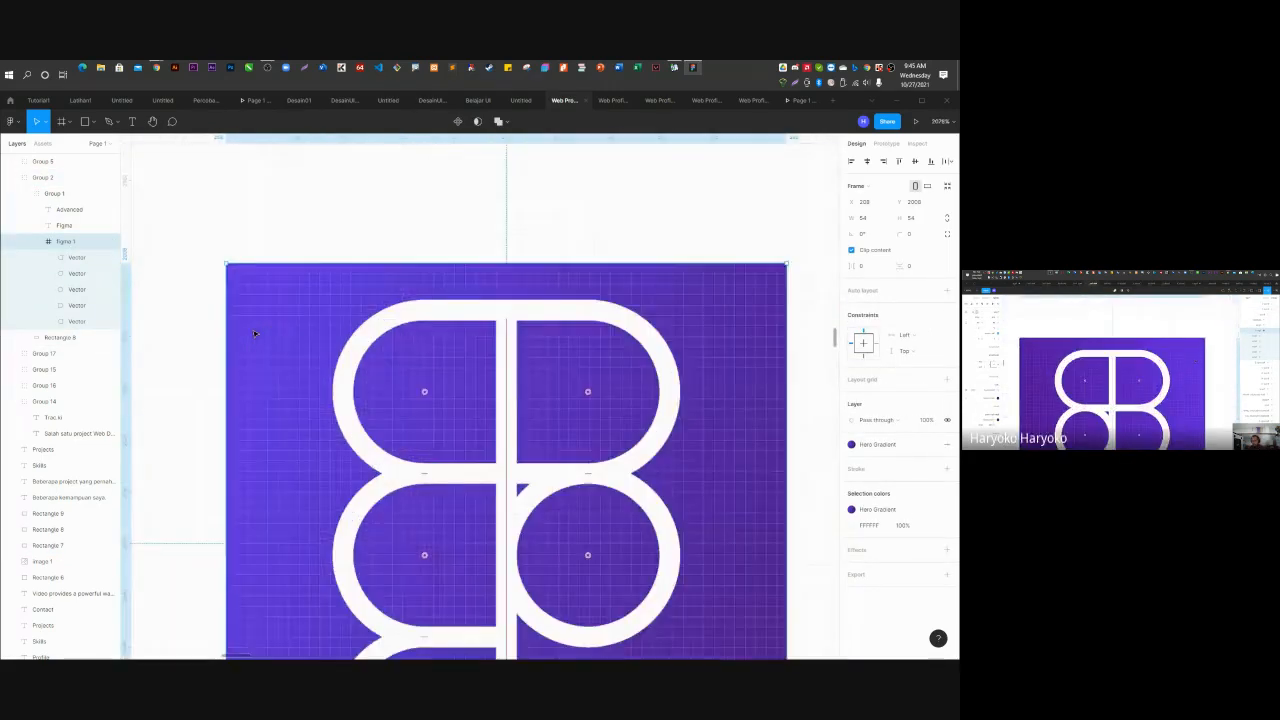
scroll(255, 334, down, 2)
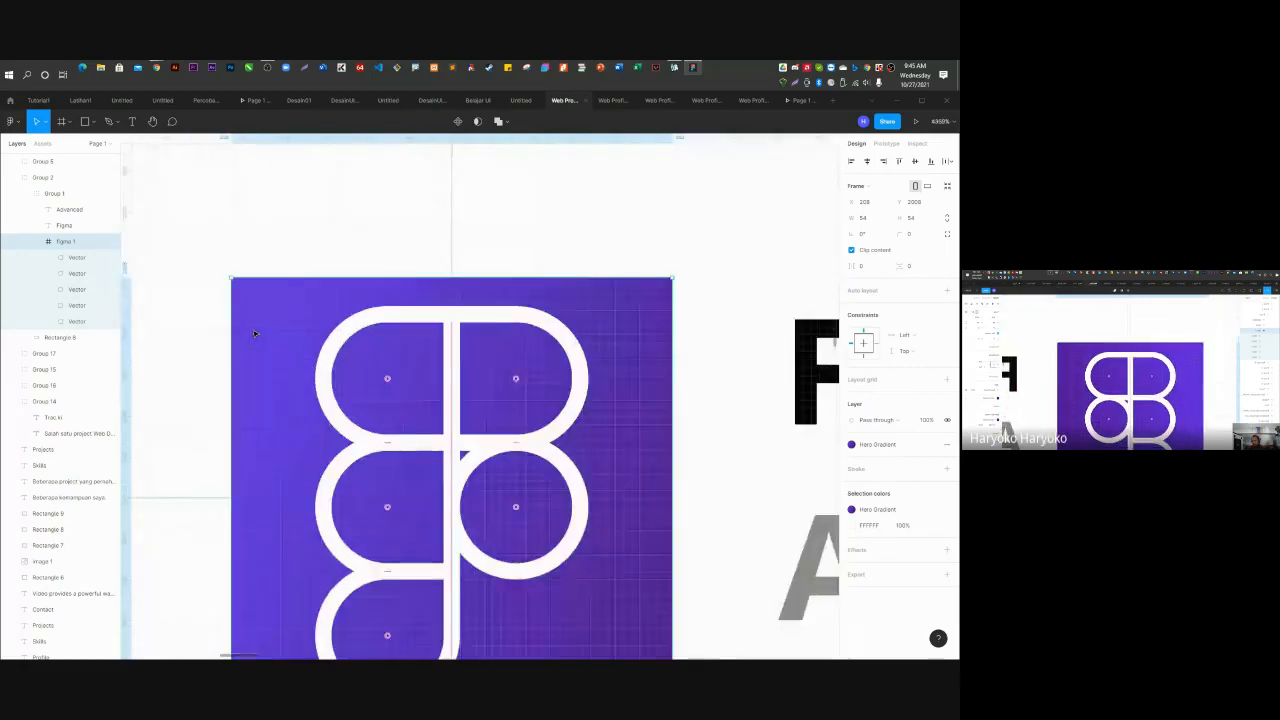
click(915, 236)
text(8)
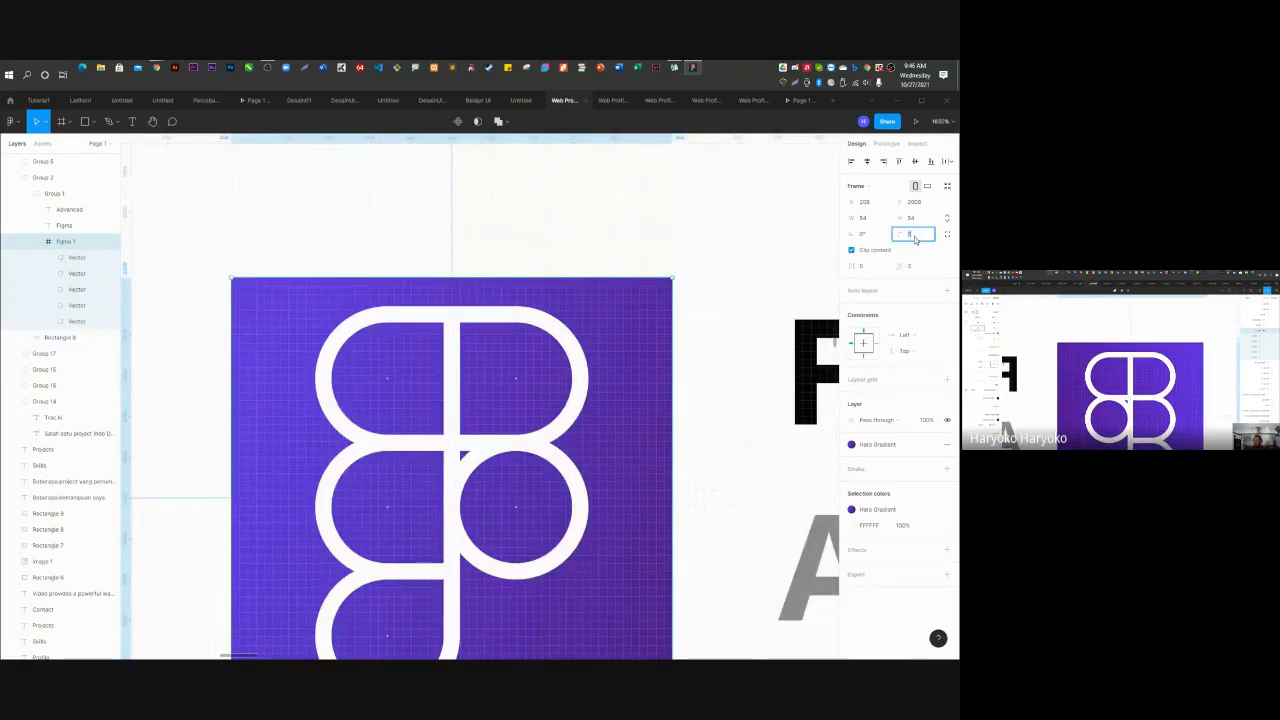
key(Return)
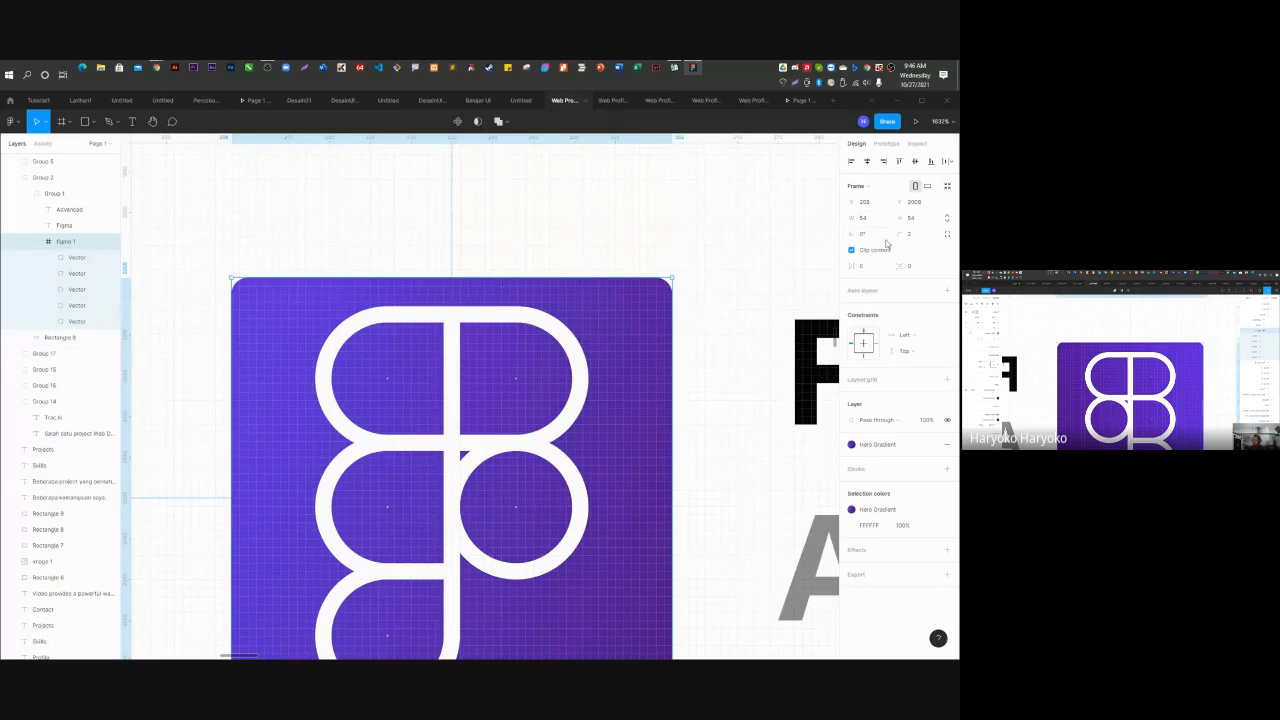
click(923, 240)
text(5)
key(Return)
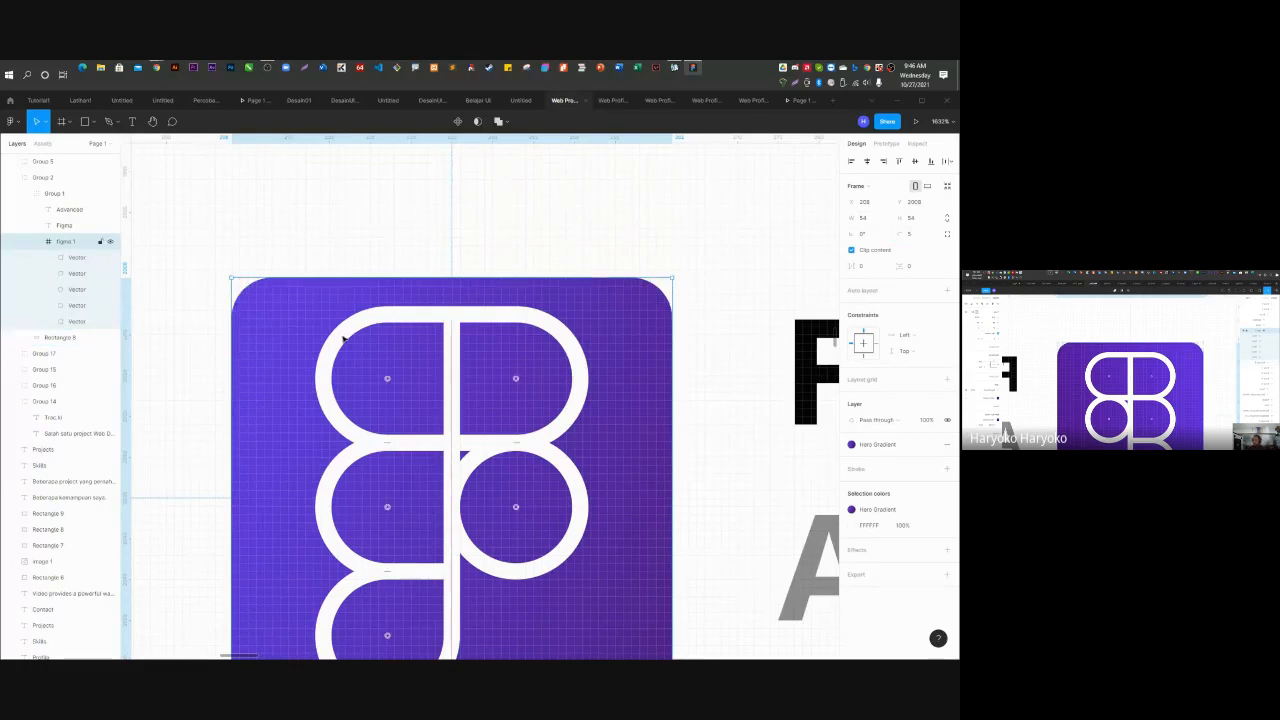
scroll(283, 350, down, 5)
click(320, 425)
scroll(268, 413, down, 3)
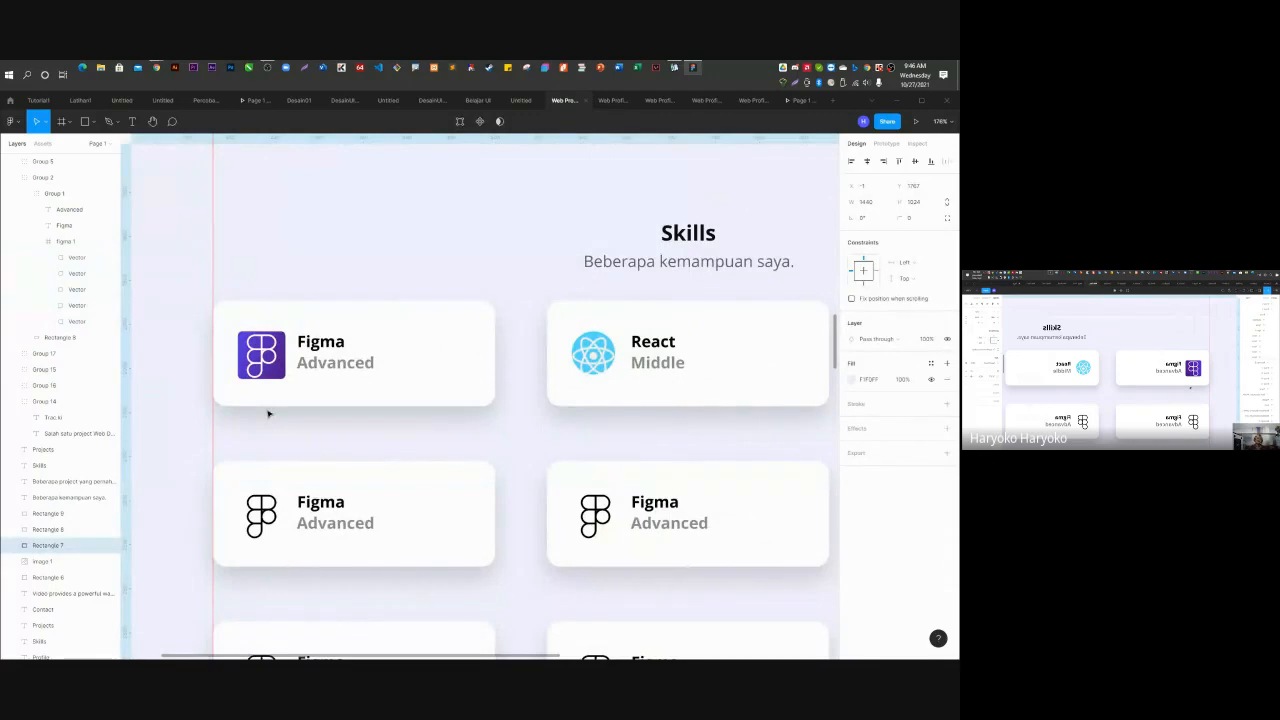
scroll(277, 412, down, 2)
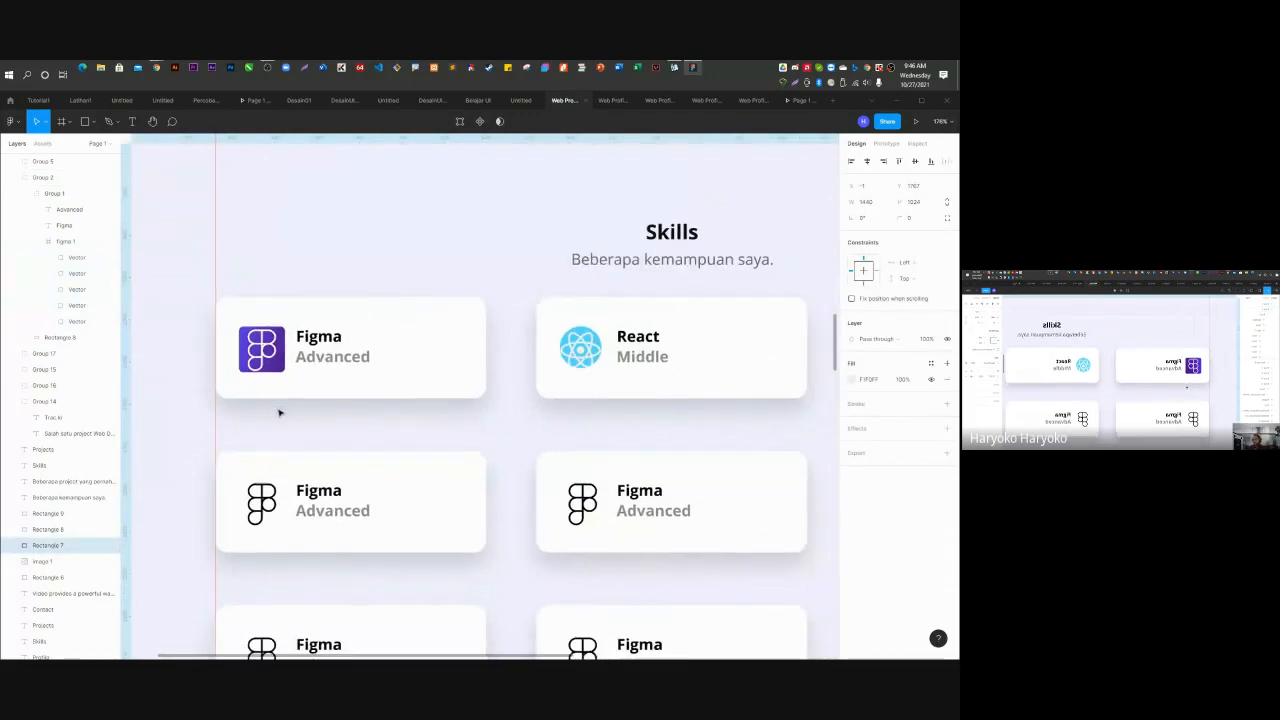
scroll(279, 412, down, 3)
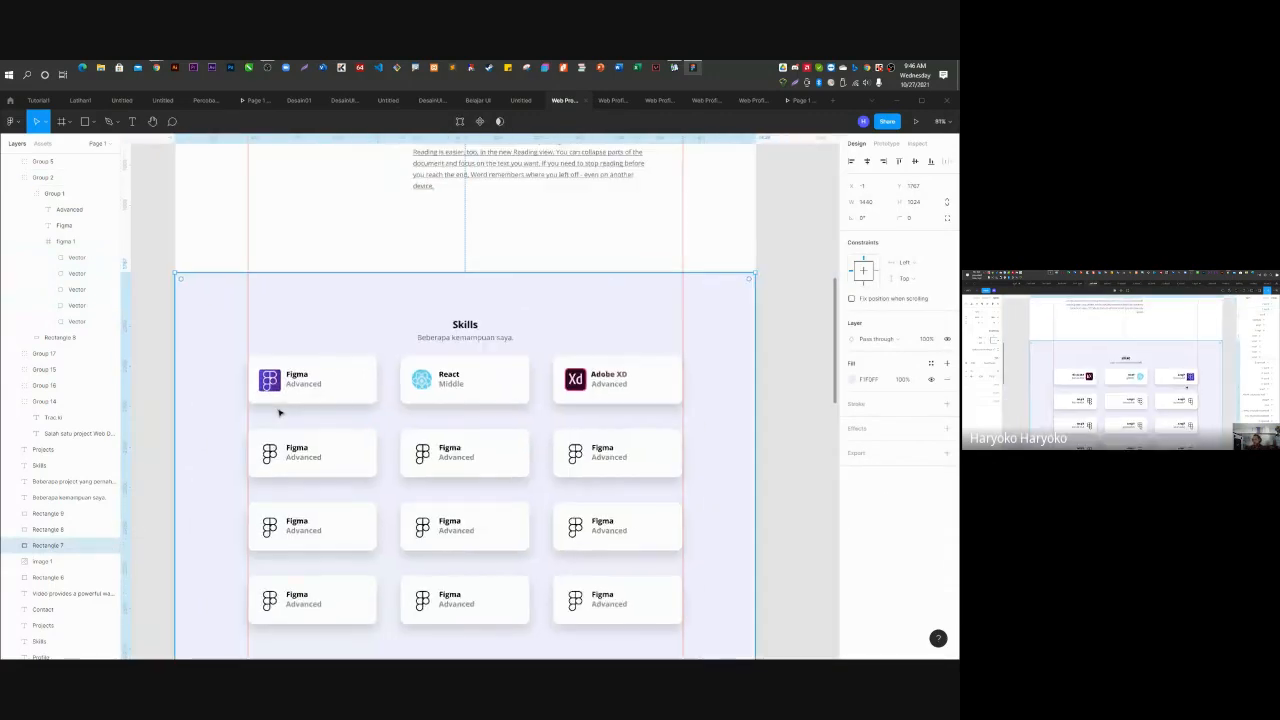
click(809, 374)
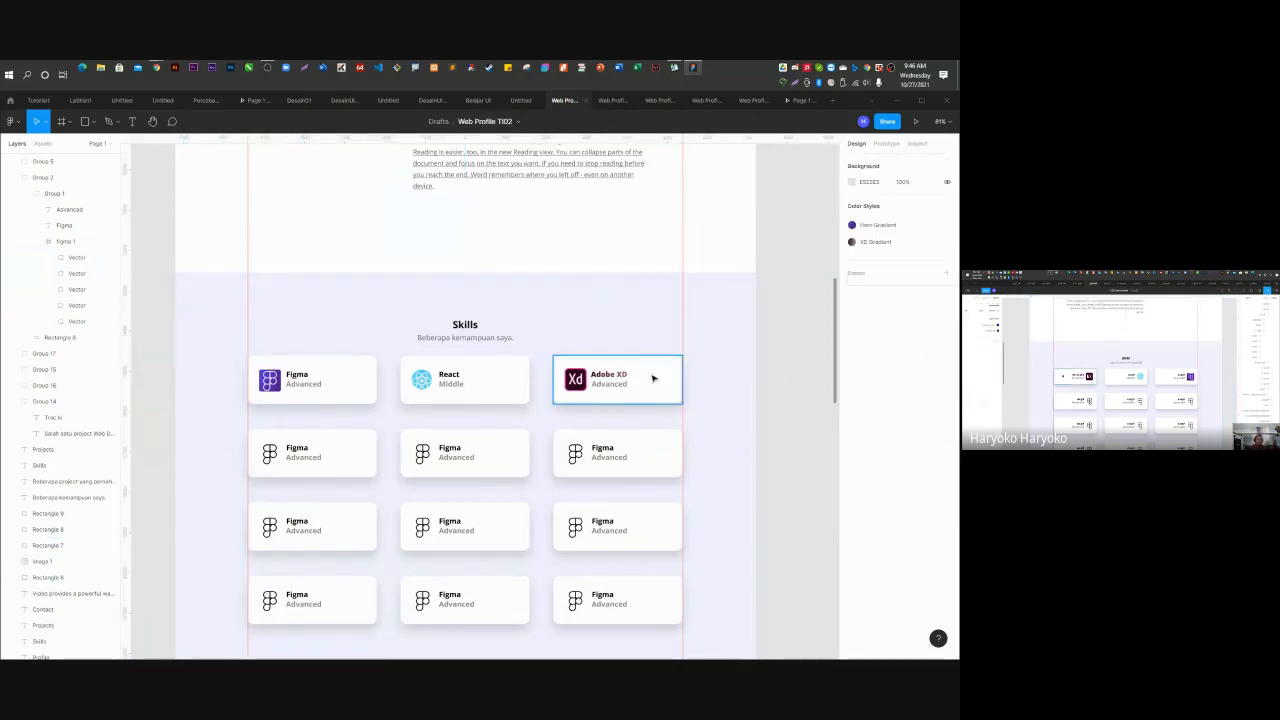
scroll(725, 317, down, 10)
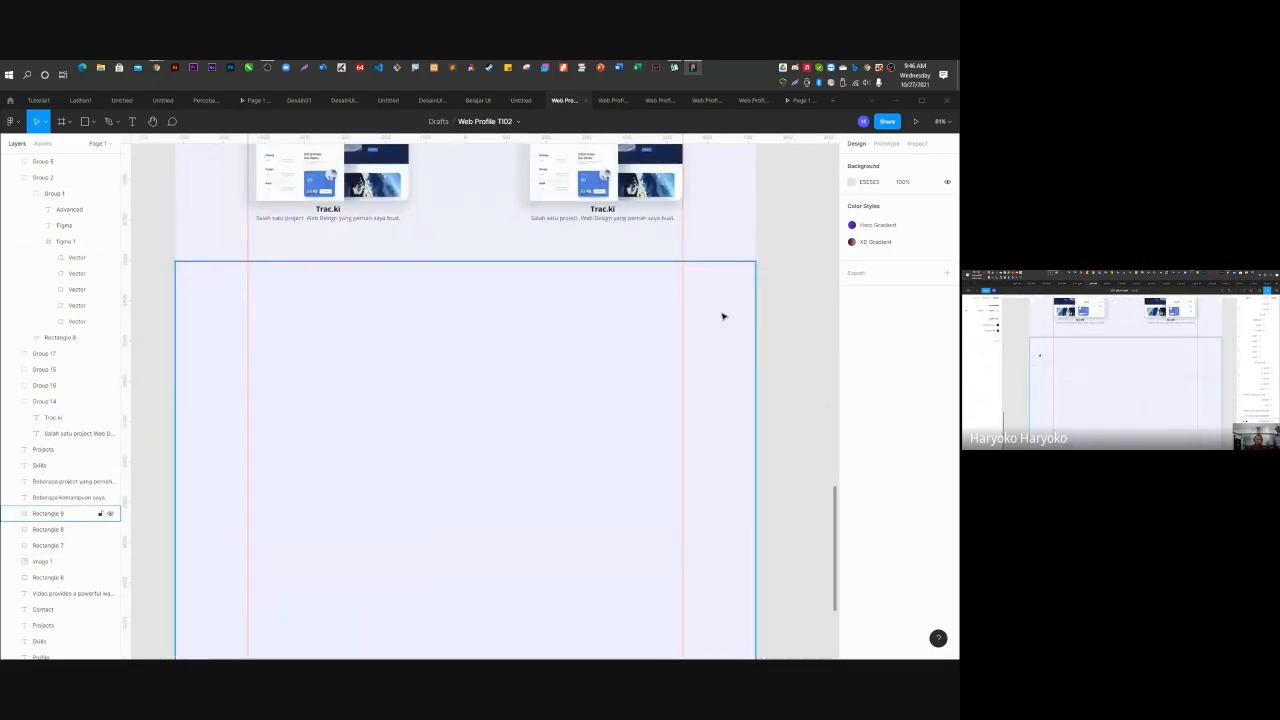
scroll(722, 315, up, 5)
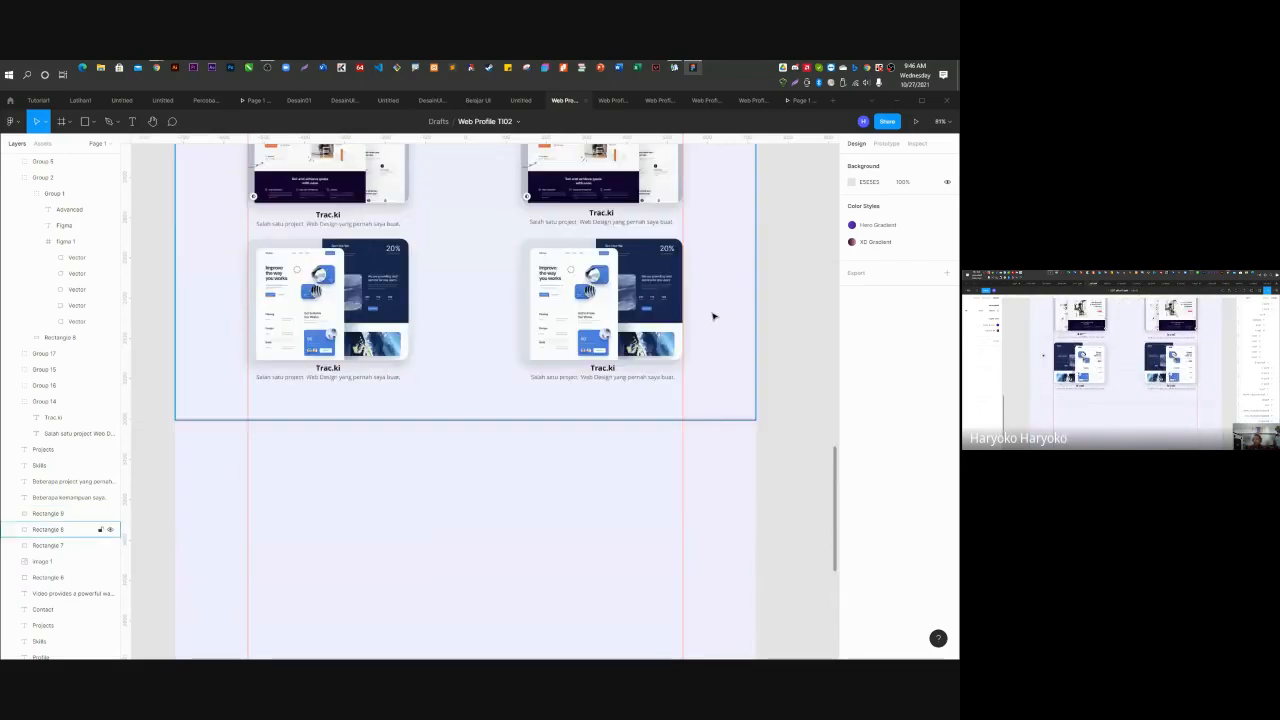
Duplicate the Projects heading and subtitle into the section below.
click(474, 258)
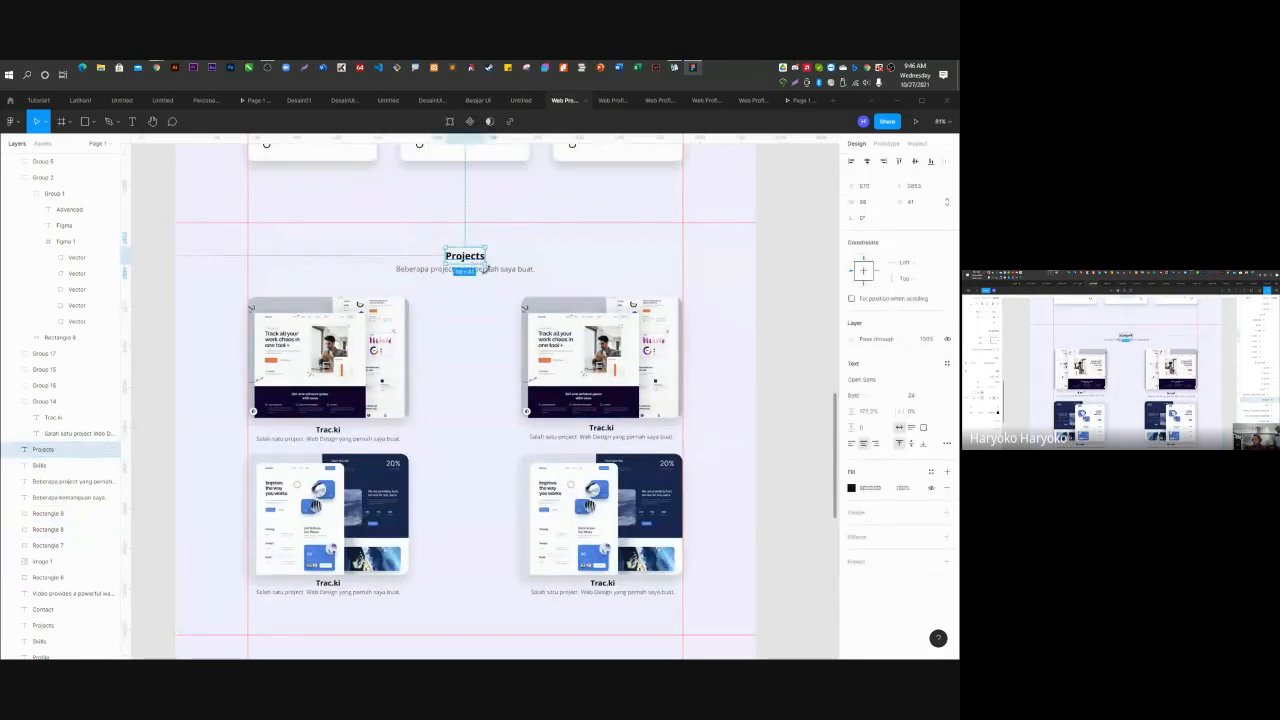
shift+click(490, 269)
drag(490, 269, 474, 554)
click(675, 513)
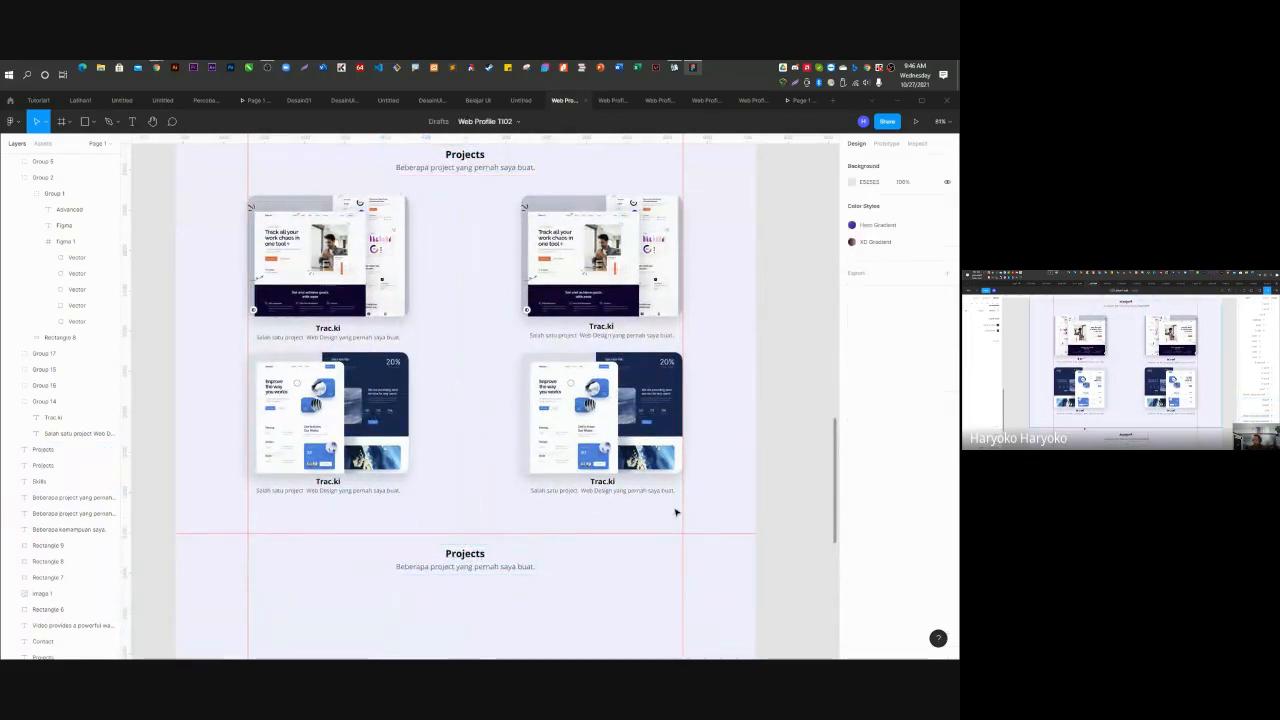
Rename the copied heading to 'Contact'.
double_click(465, 553)
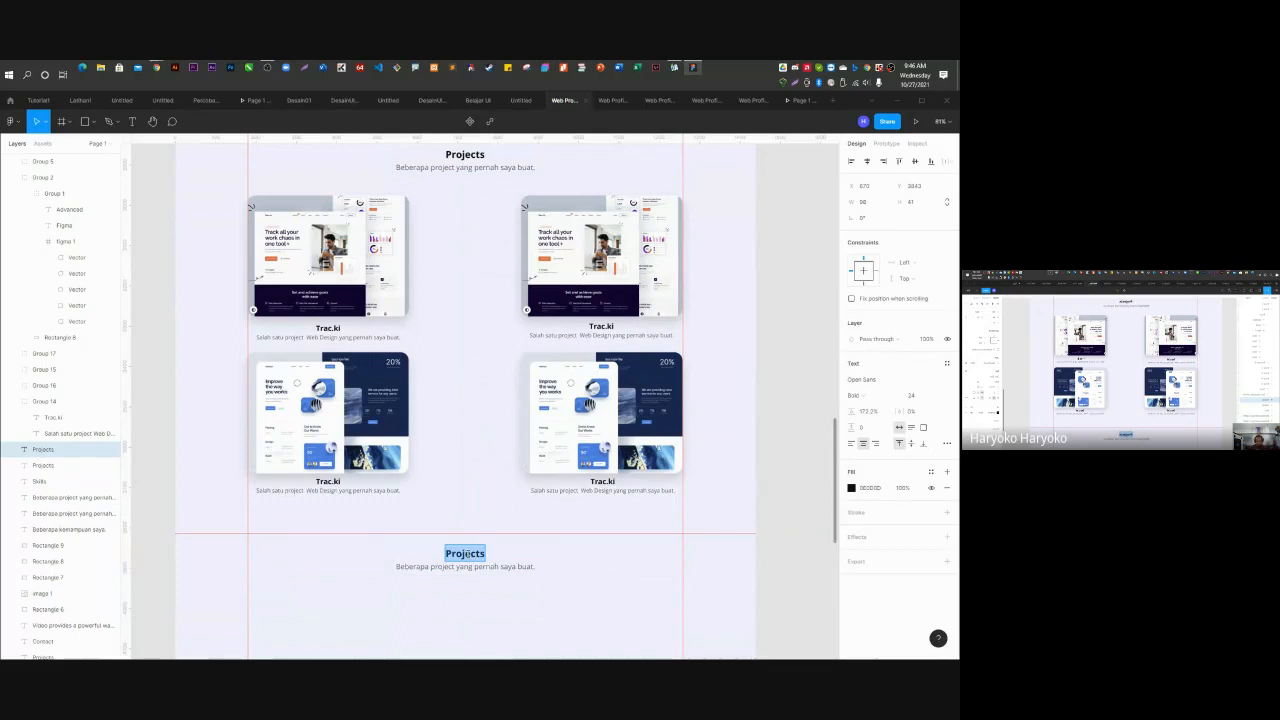
text(Contacts)
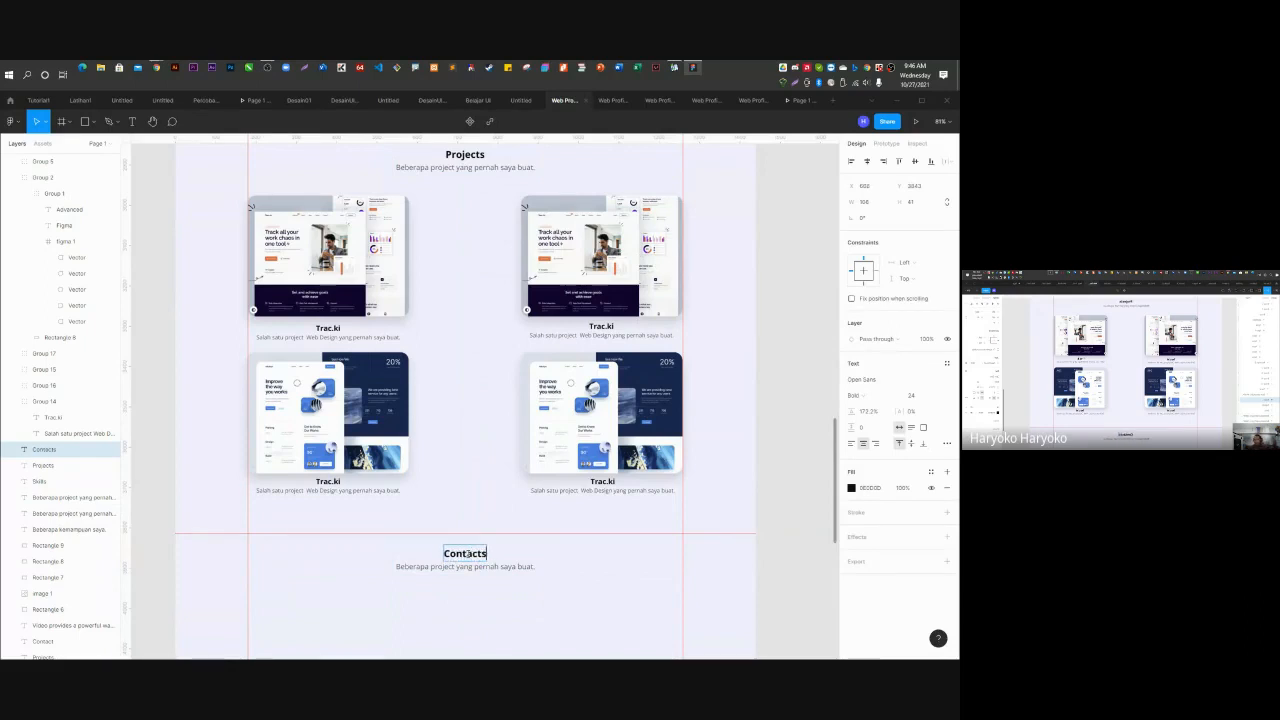
key(BackSpace)
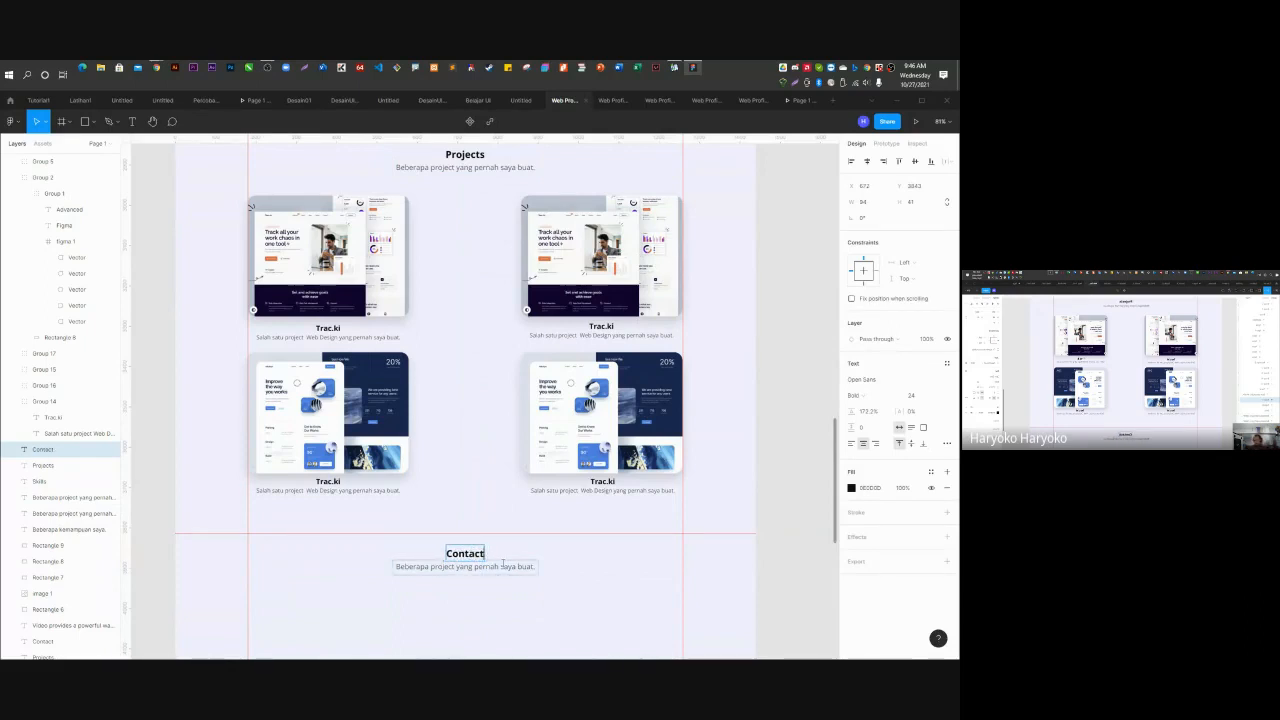
Change the copied subtitle to read 'Beberapa cara menghubungi saya.'.
click(433, 567)
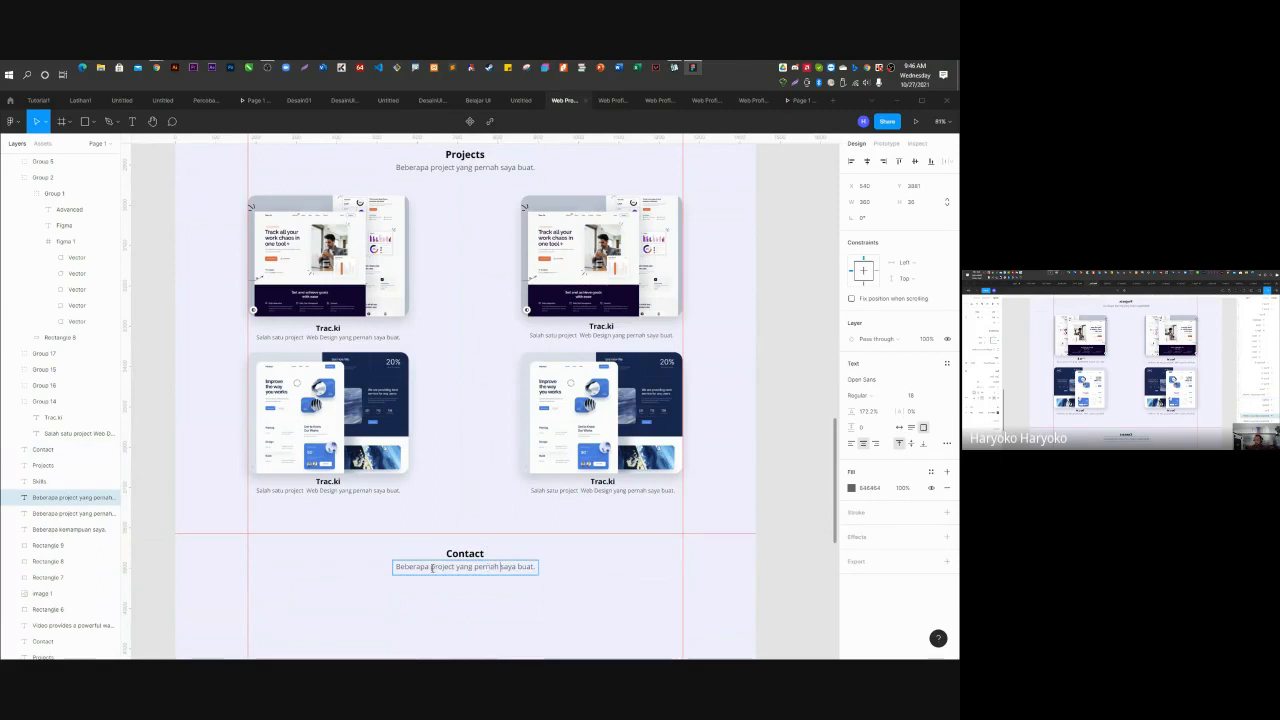
drag(432, 567, 535, 567)
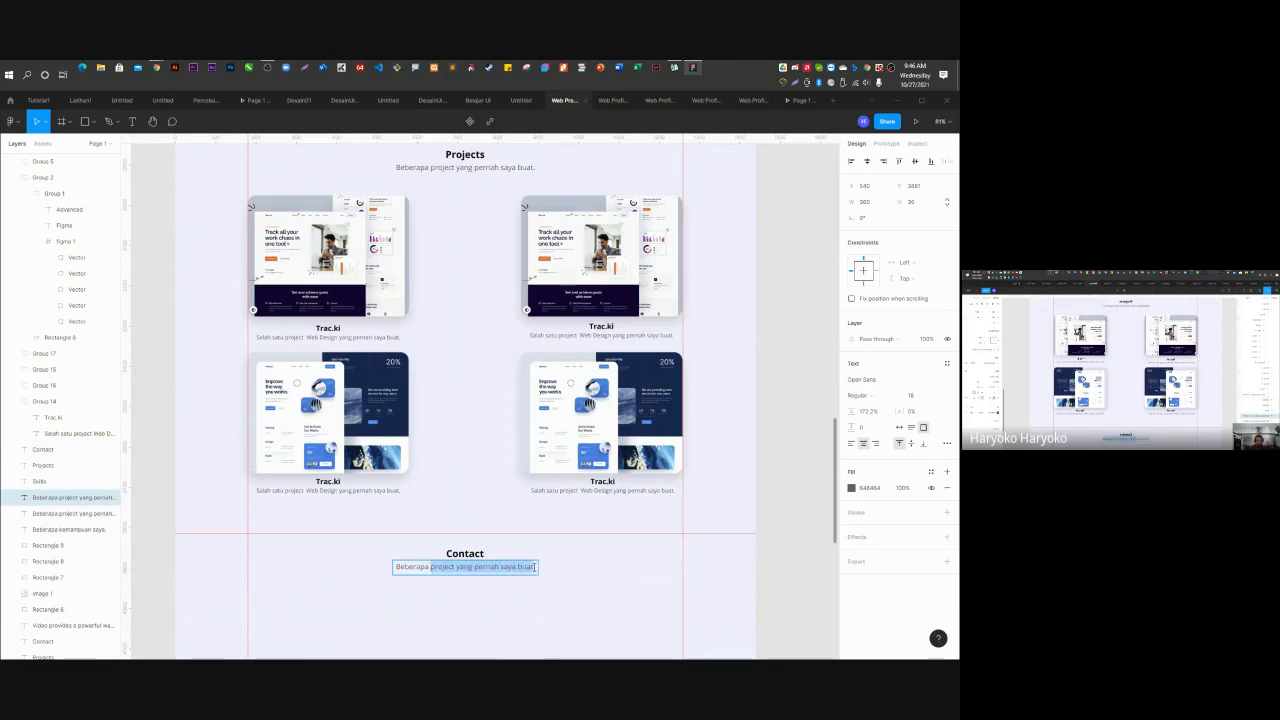
text(cara mengh)
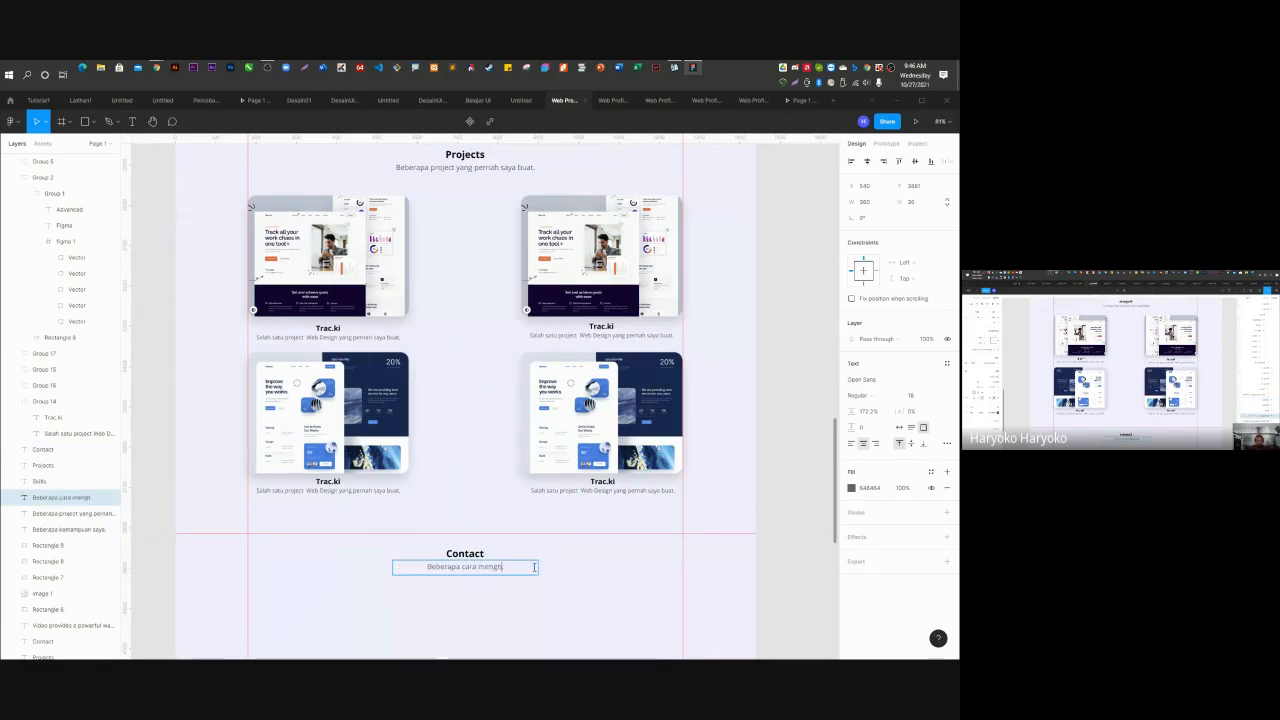
text(ubungi saya.)
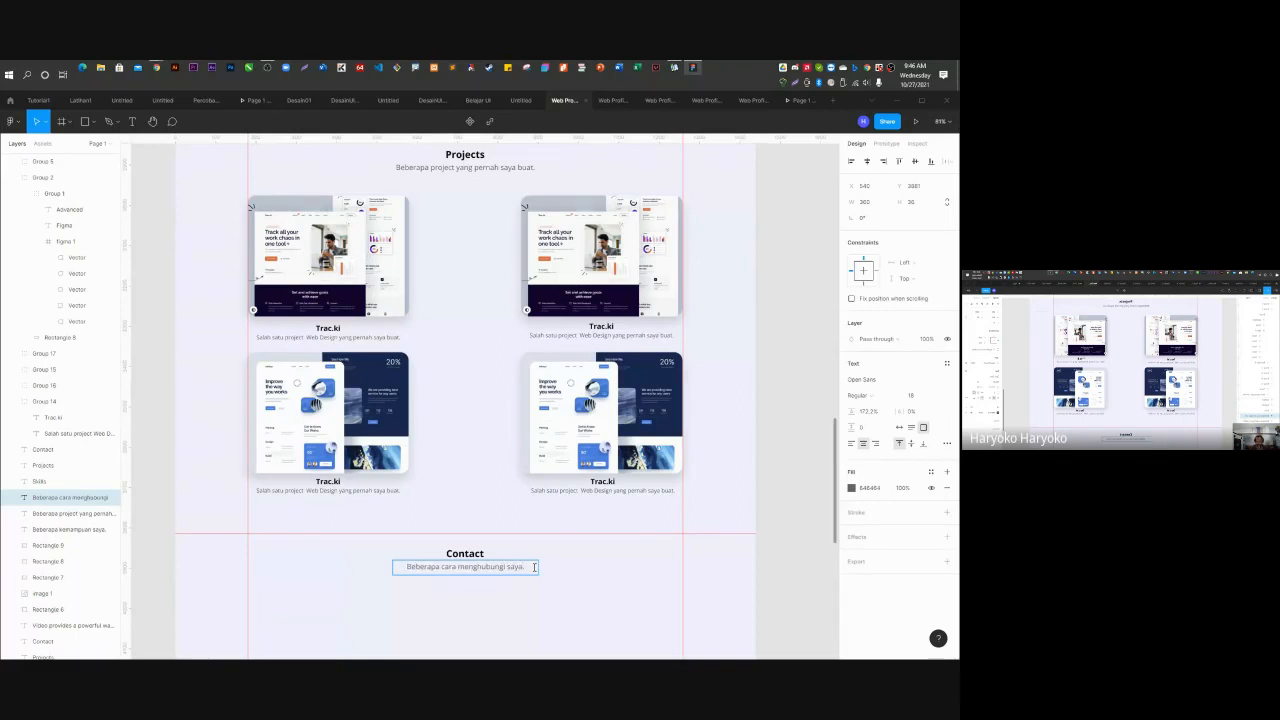
scroll(540, 517, down, 4)
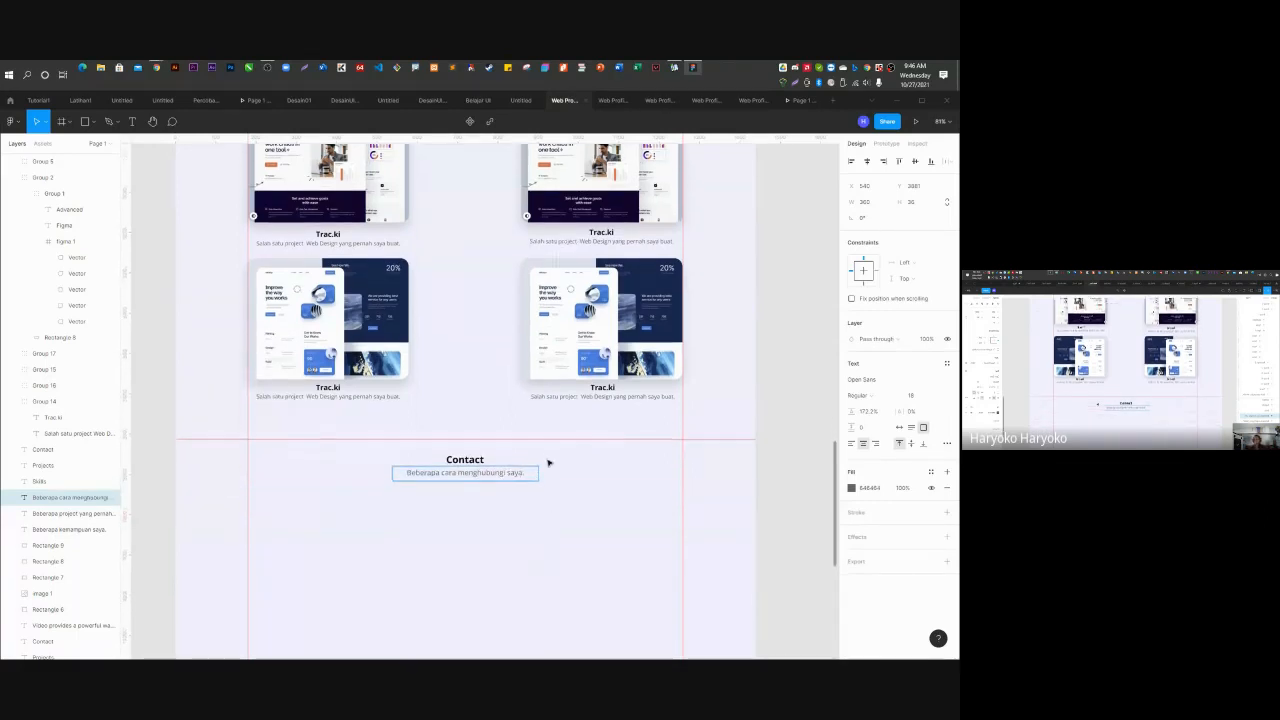
key(Escape)
scroll(548, 463, down, 5)
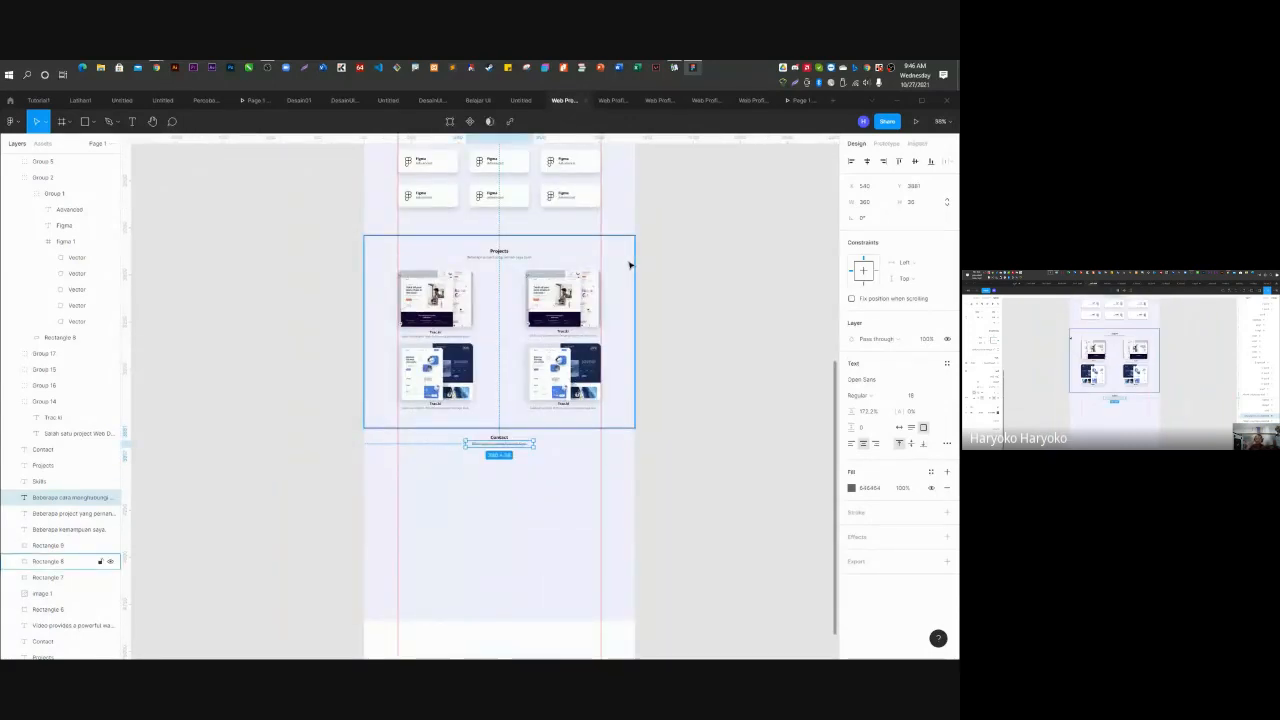
Draw a rectangle below the Contact heading and set its width to 1080.
key(Delete)
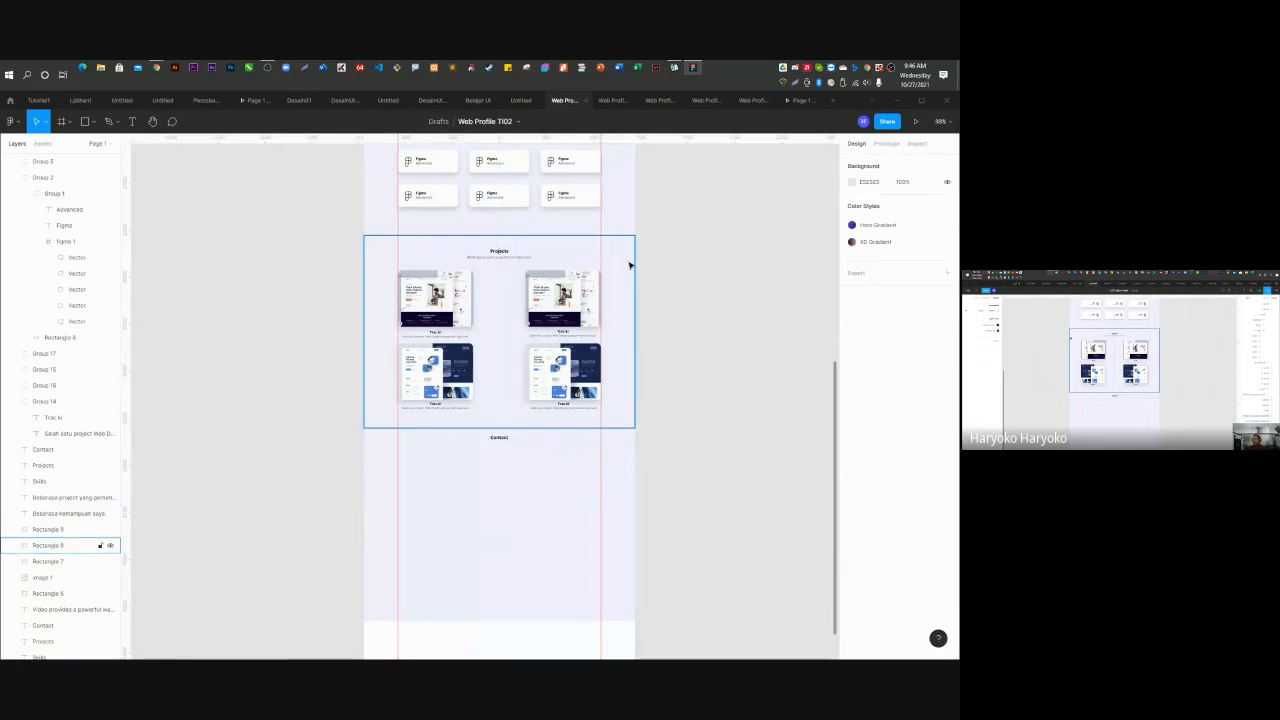
key(ctrl+z)
click(638, 302)
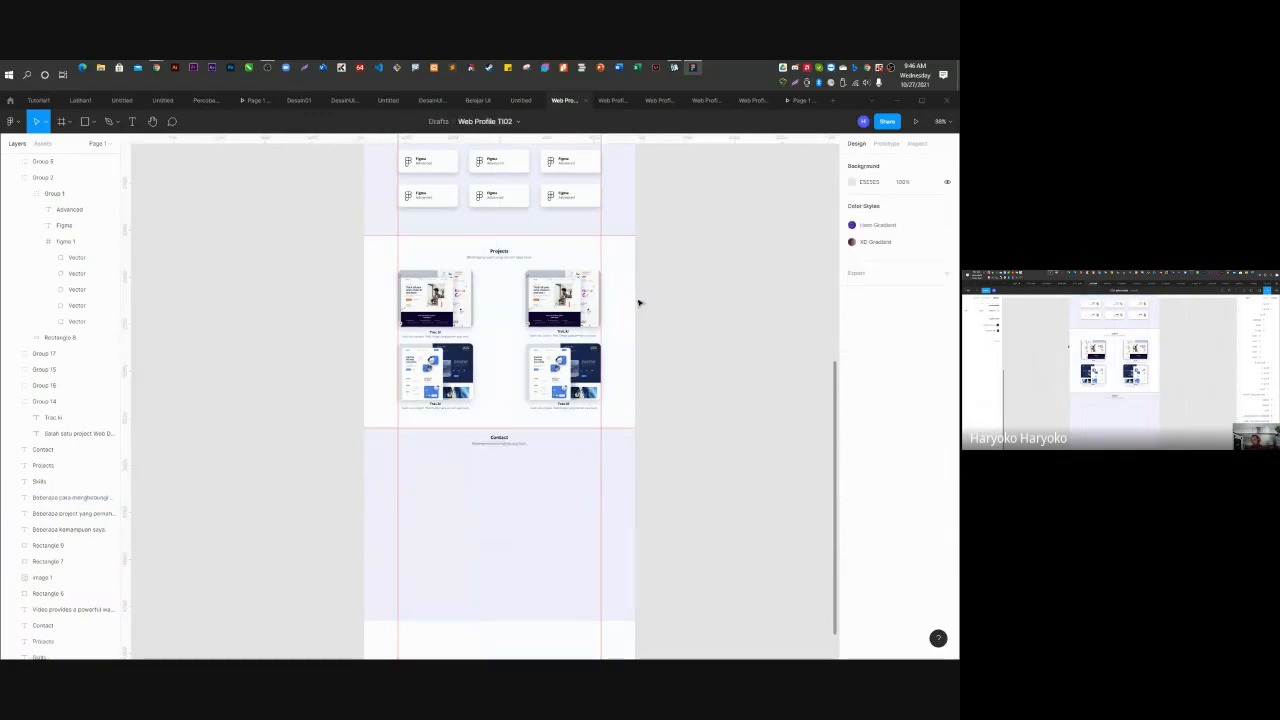
click(631, 472)
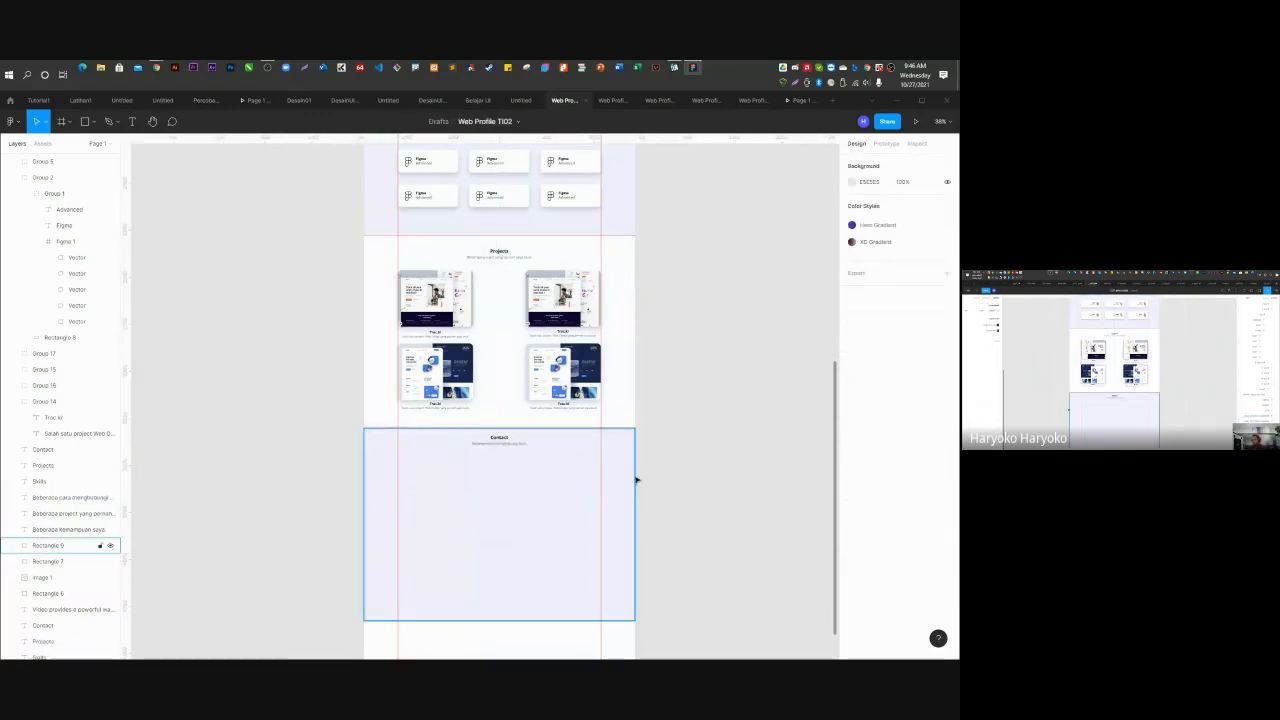
click(688, 425)
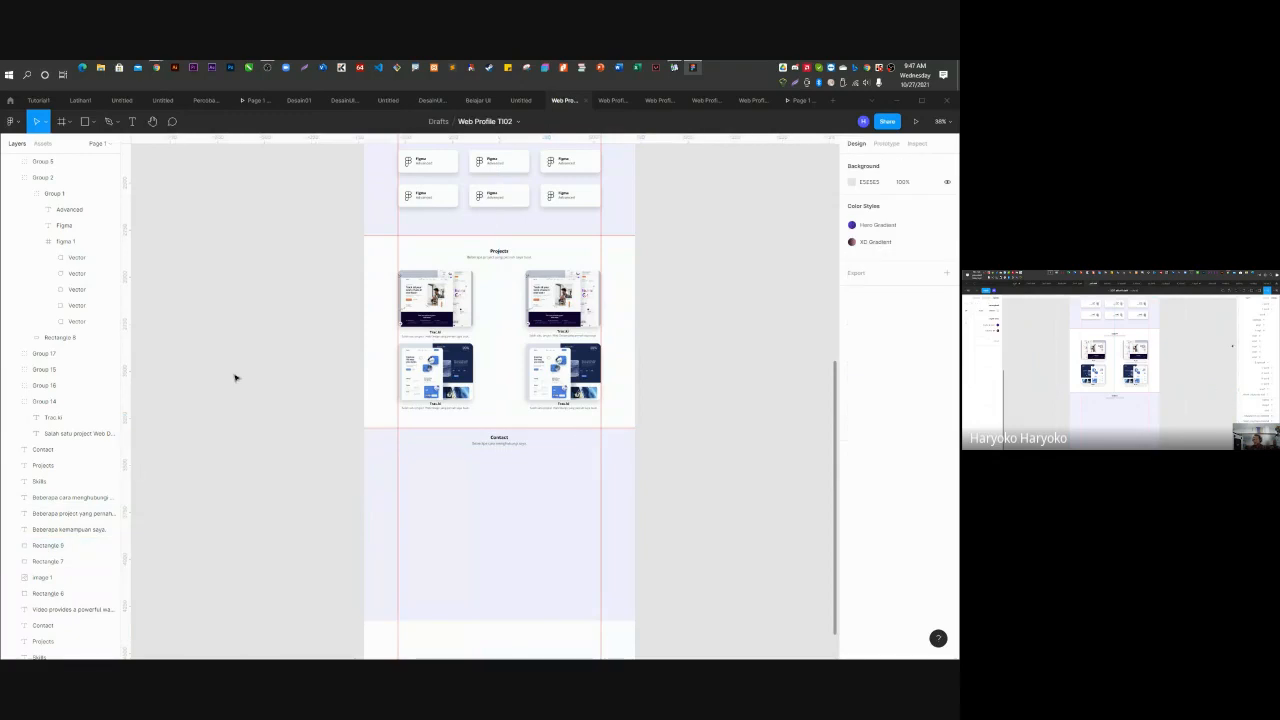
click(86, 122)
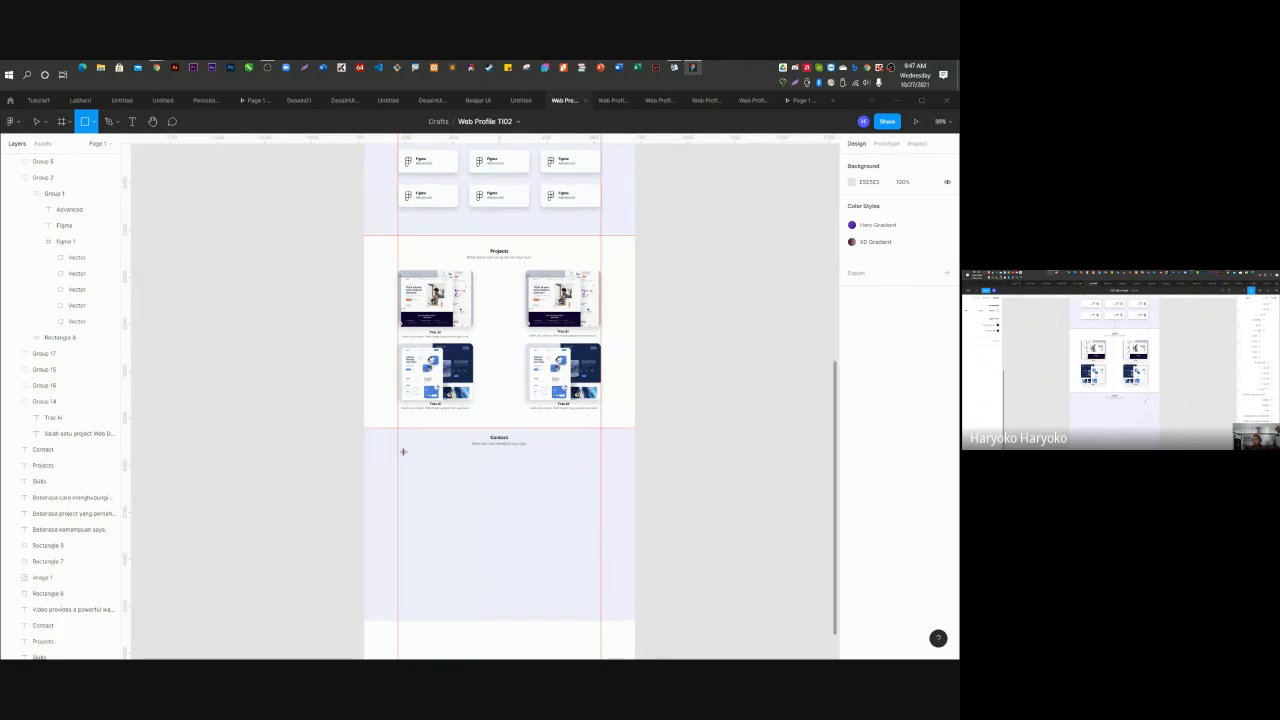
drag(403, 451, 600, 602)
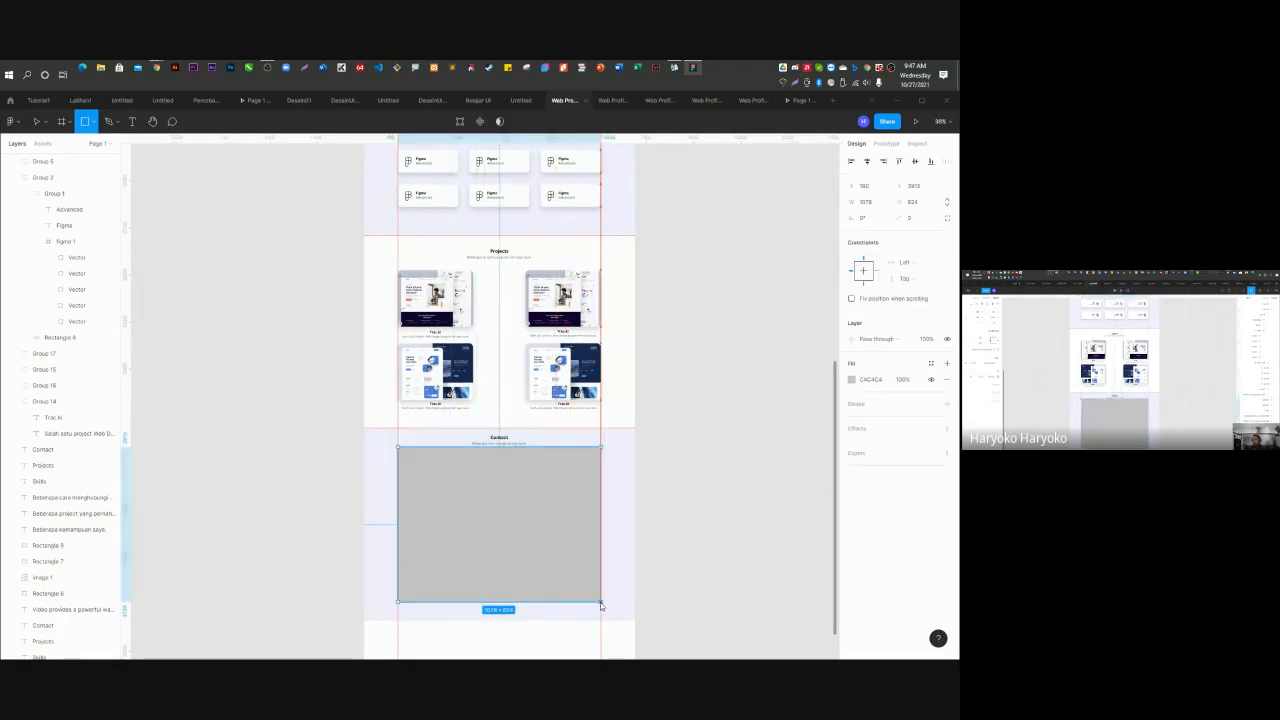
click(880, 204)
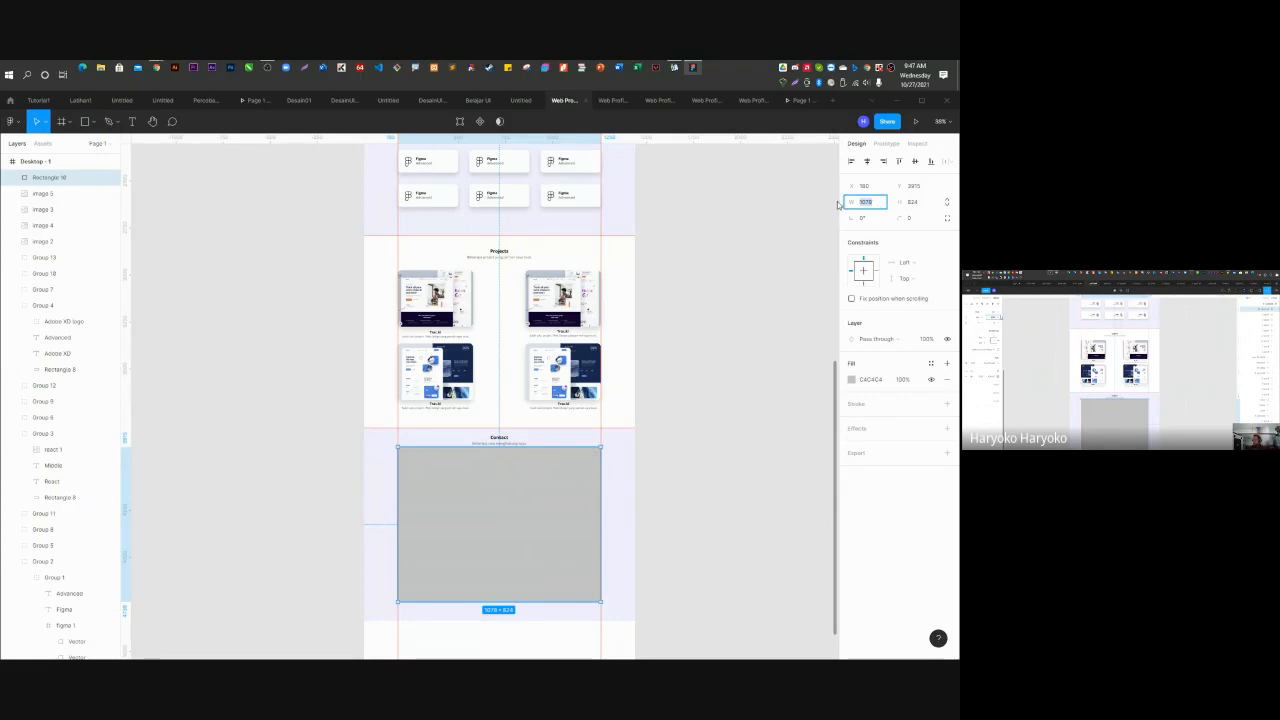
text(1080)
key(Return)
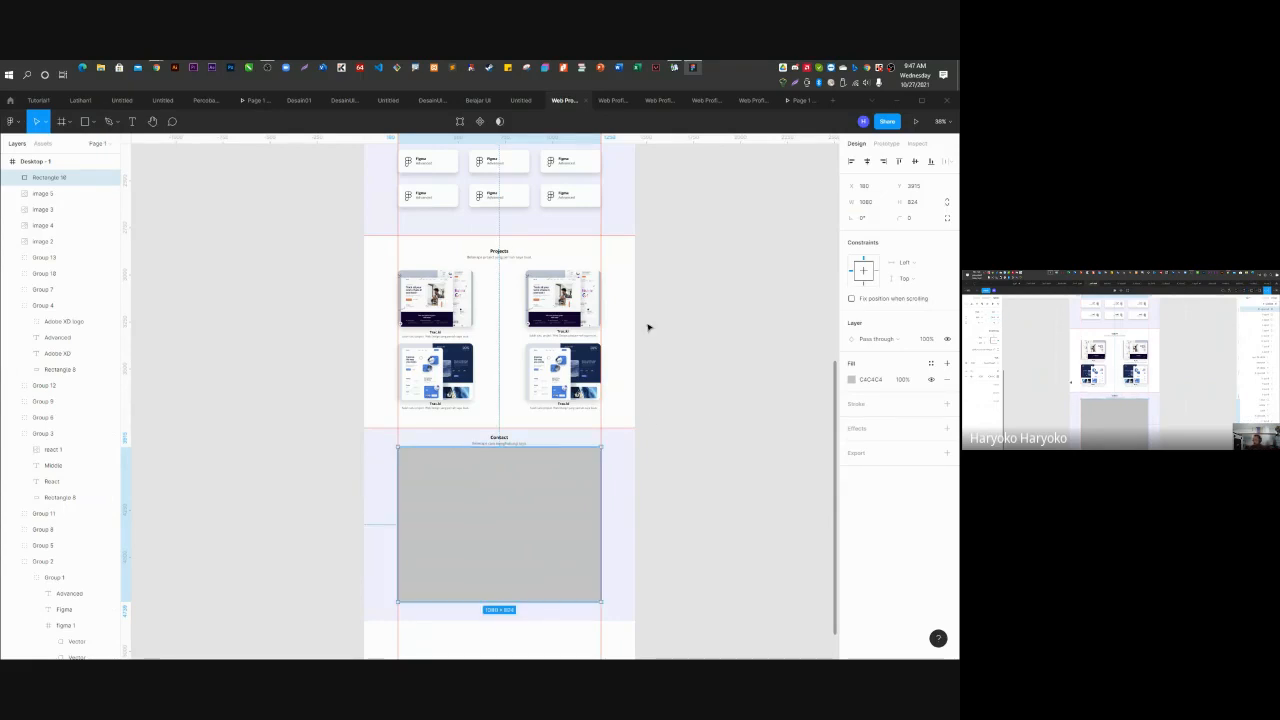
Nudge the rectangle into place and round its corners to radius 25.
click(657, 508)
scroll(471, 549, up, 7)
scroll(326, 246, down, 2)
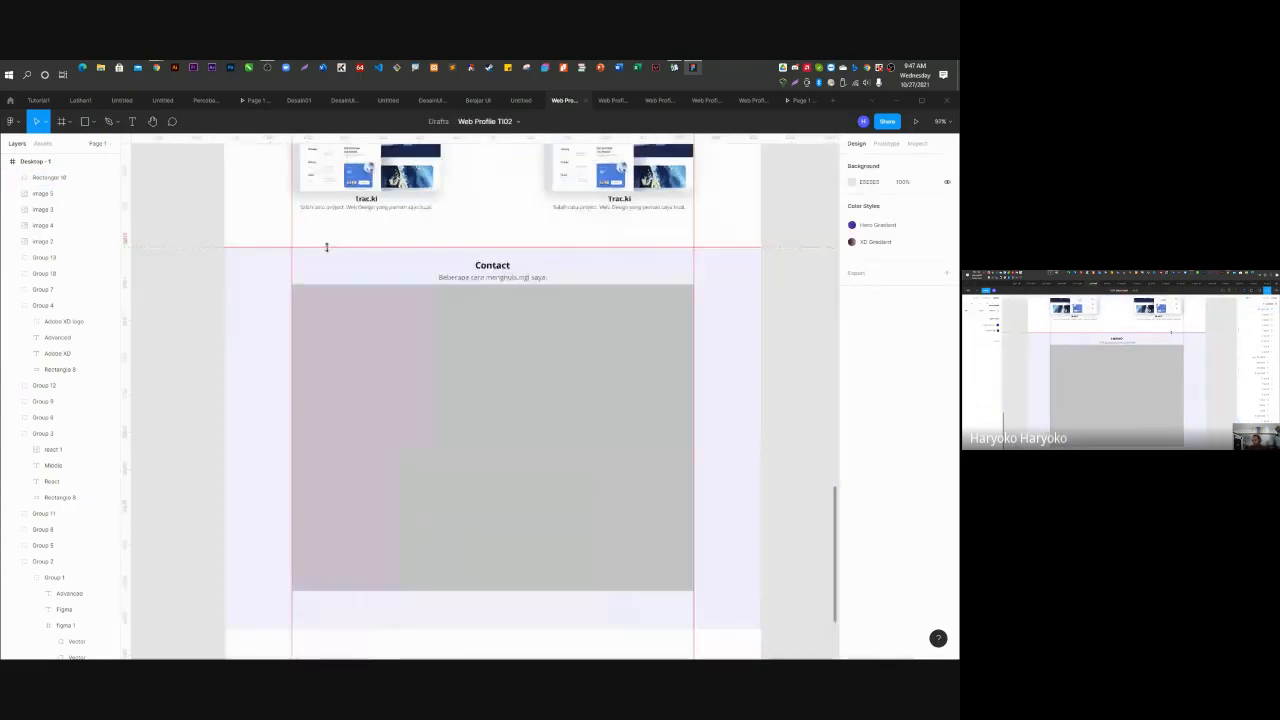
scroll(400, 376, down, 1)
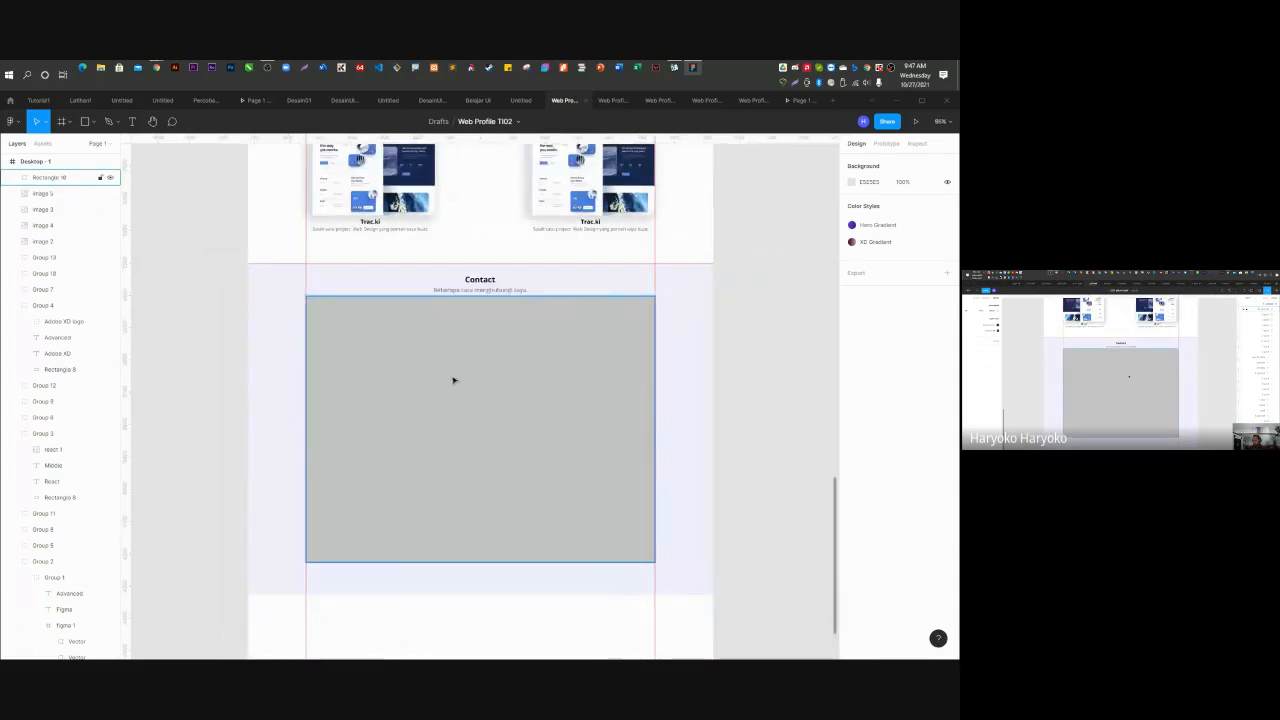
drag(451, 380, 459, 395)
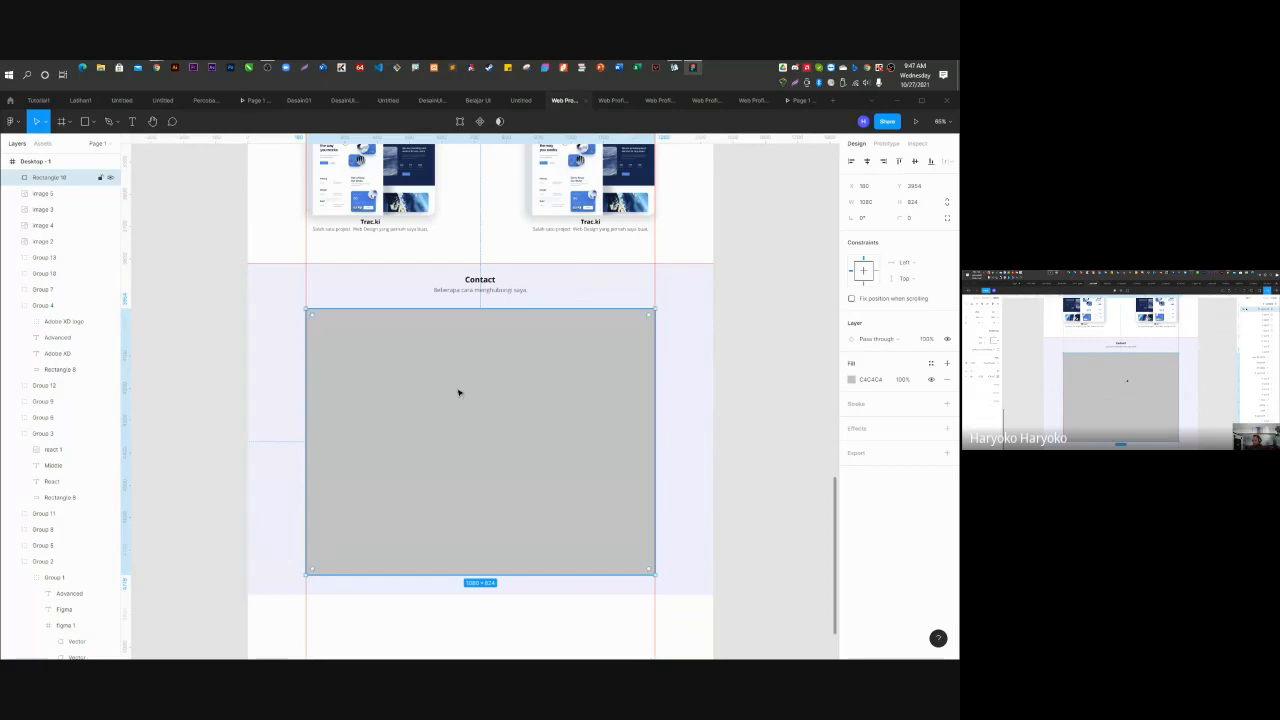
drag(314, 316, 317, 319)
click(918, 219)
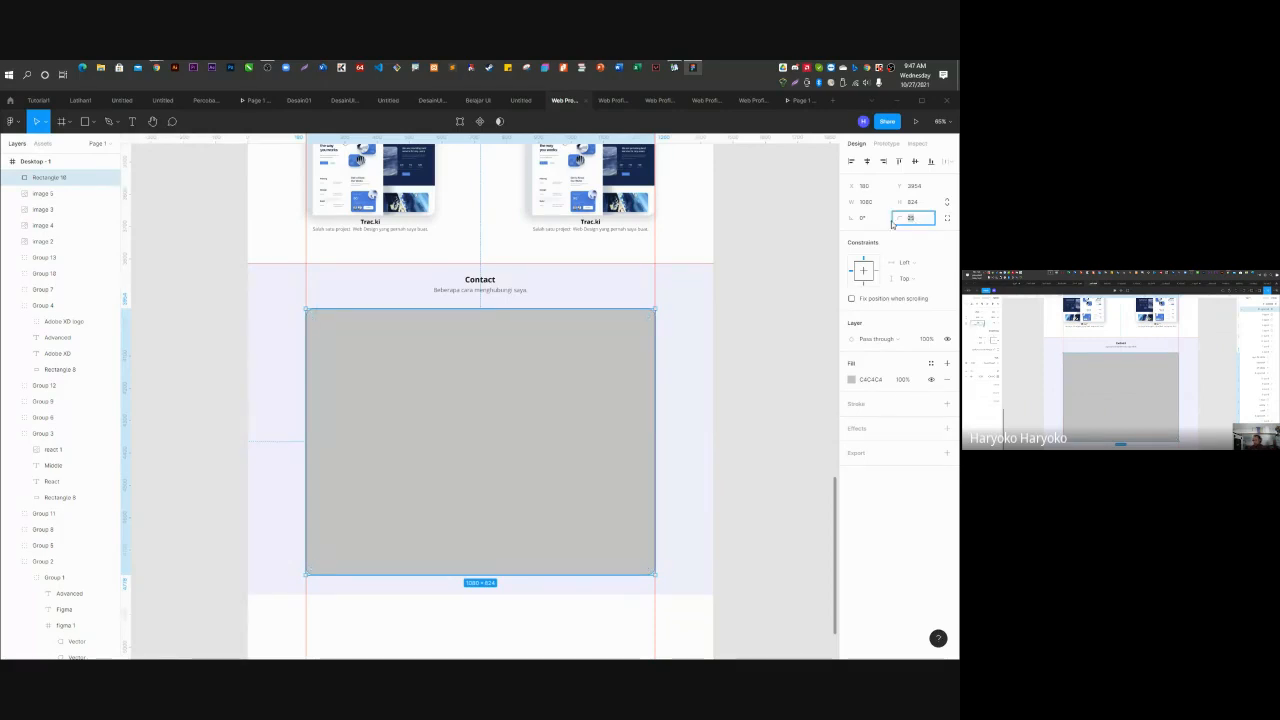
key(Return)
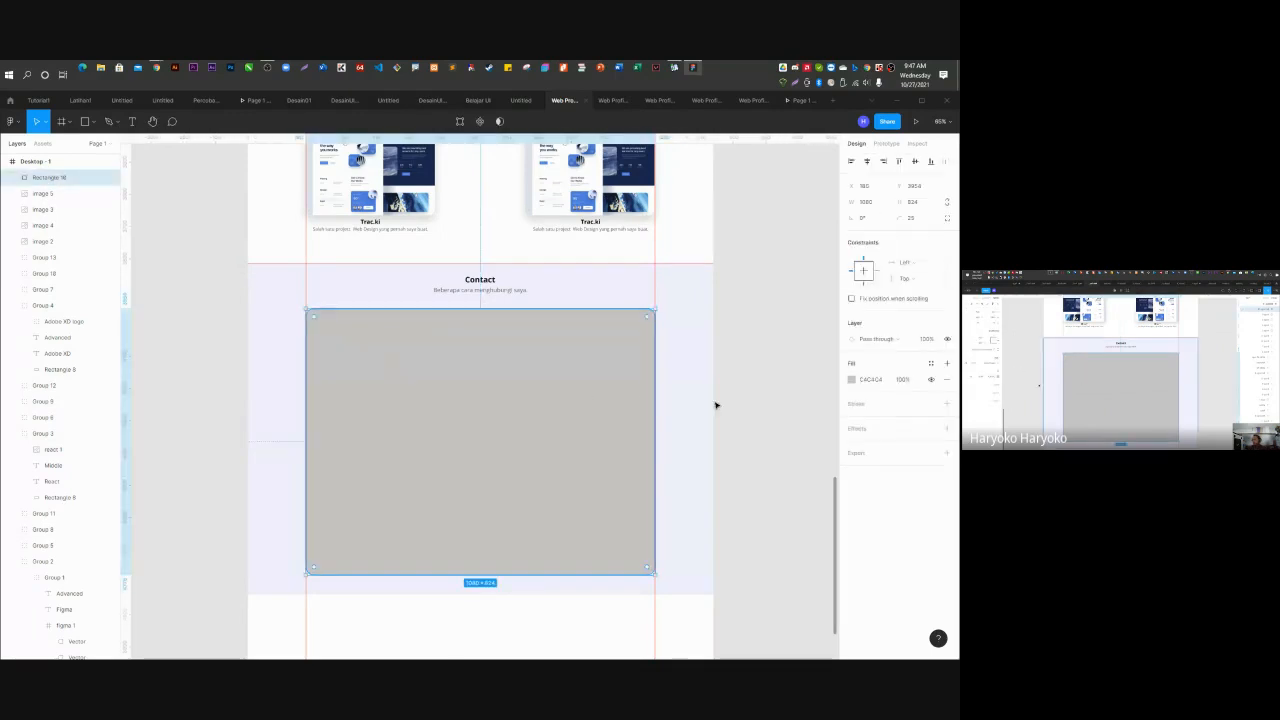
Change the rectangle's fill colour to white.
click(856, 381)
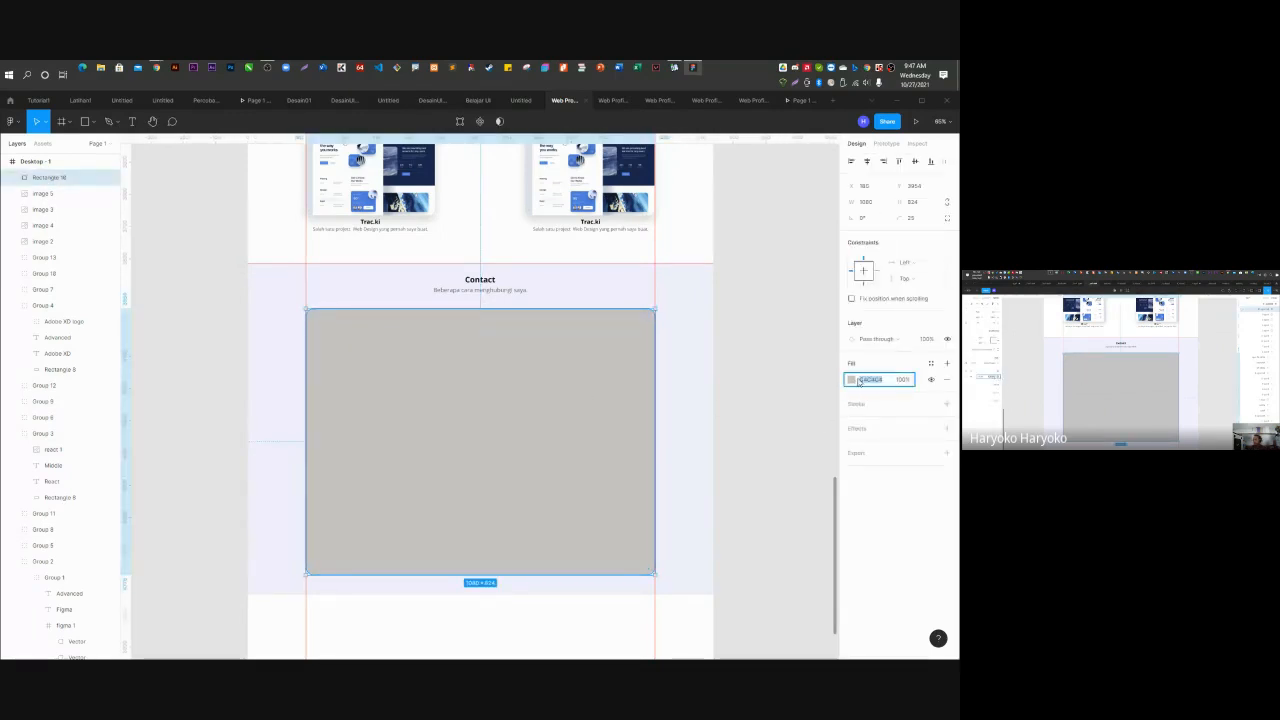
click(852, 380)
drag(777, 437, 723, 257)
click(803, 224)
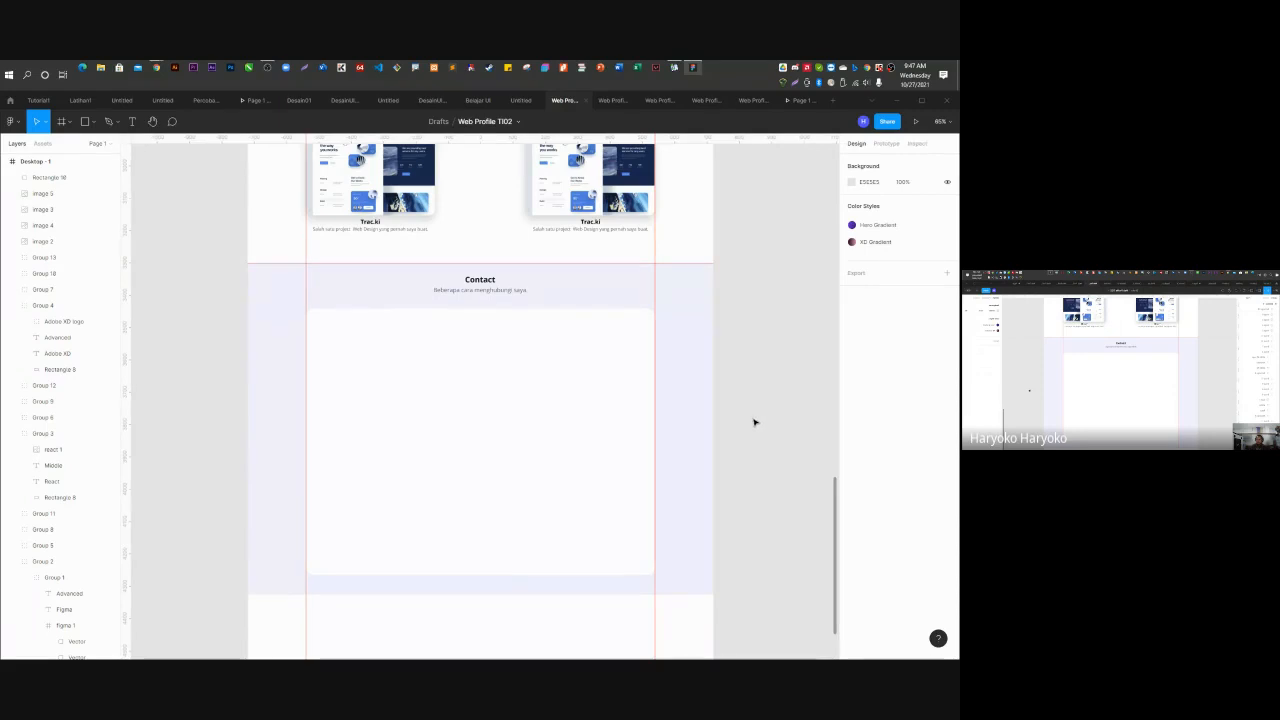
Drag the Desktop - 1 frame's bottom edge up to just below the Contact section.
scroll(754, 422, down, 5)
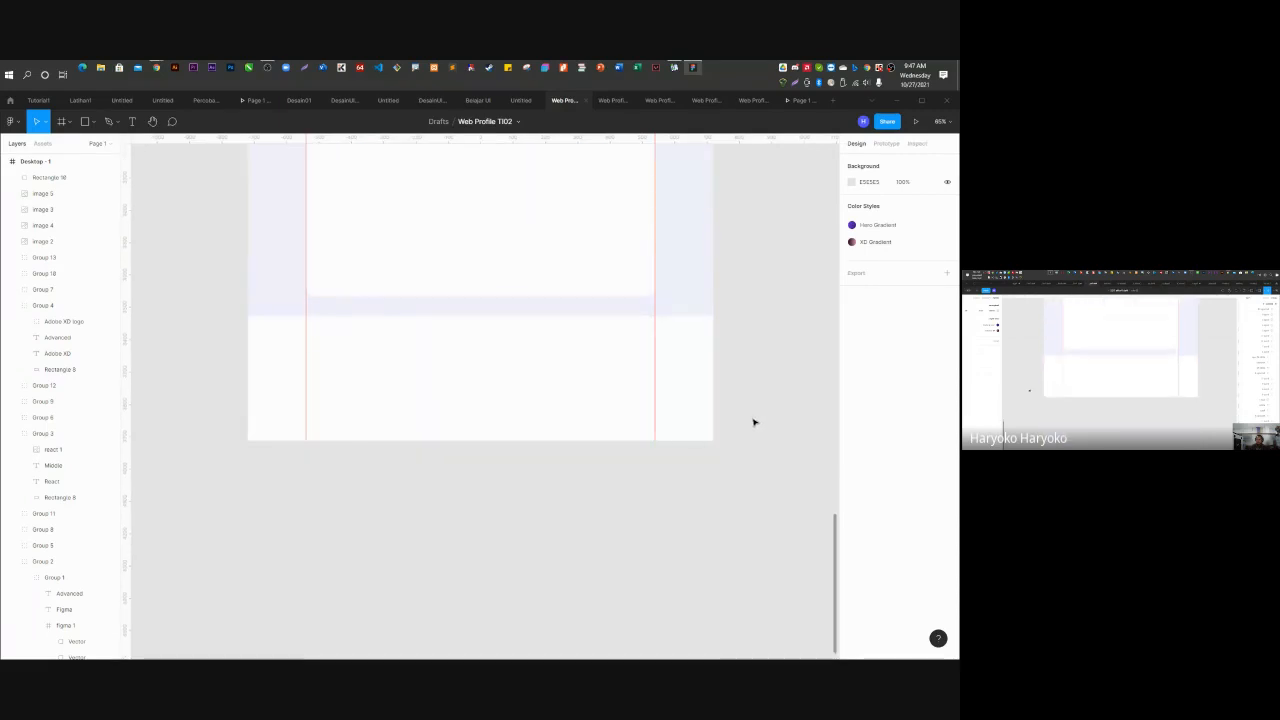
scroll(546, 451, up, 1)
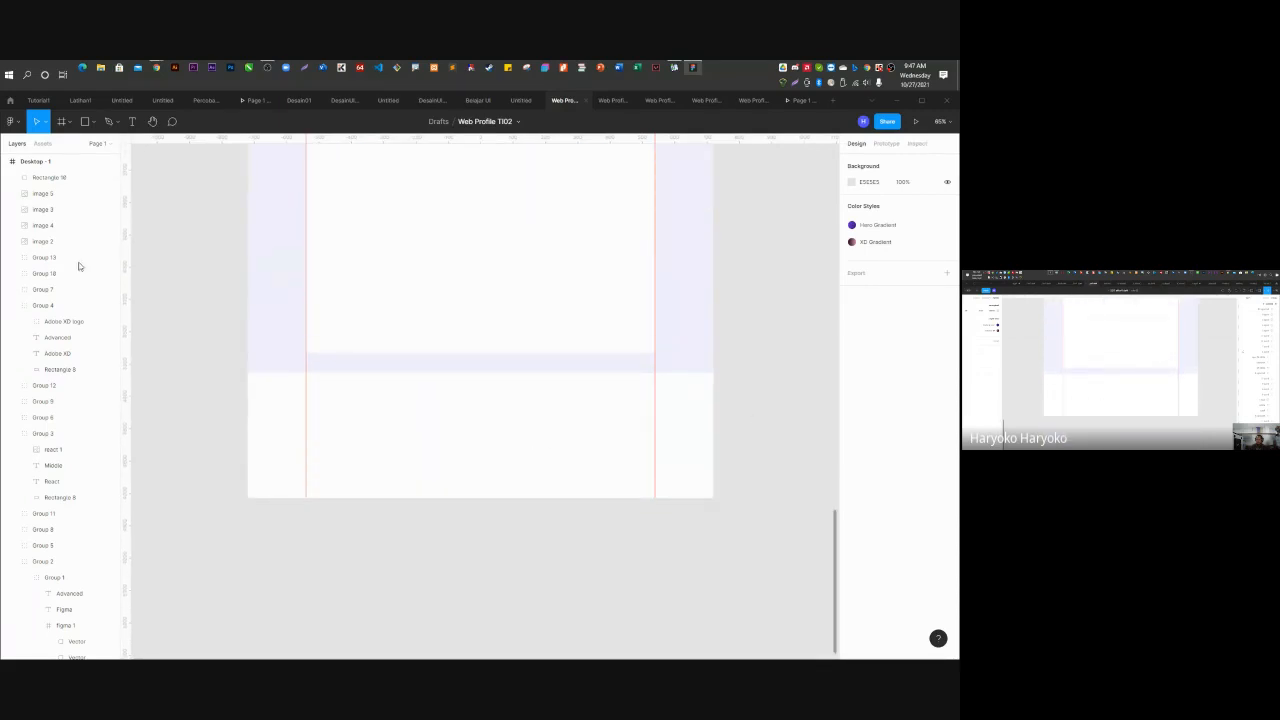
click(45, 163)
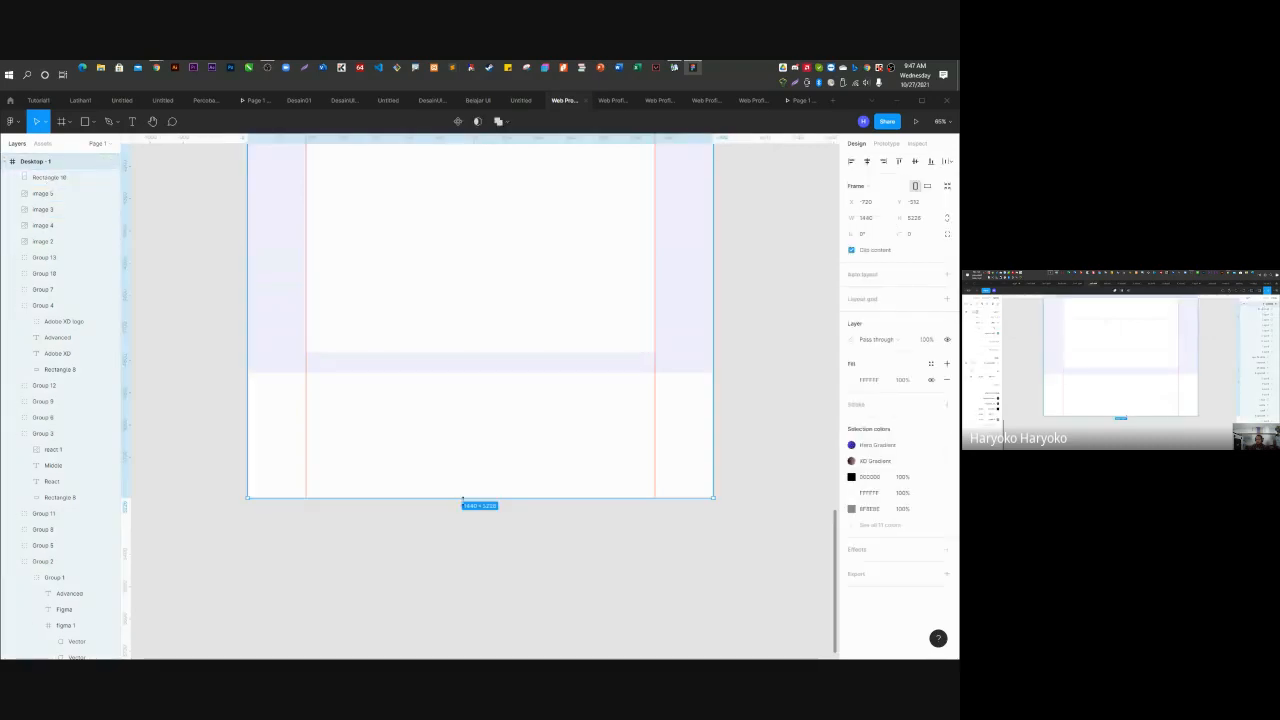
drag(475, 497, 466, 373)
scroll(526, 617, up, 10)
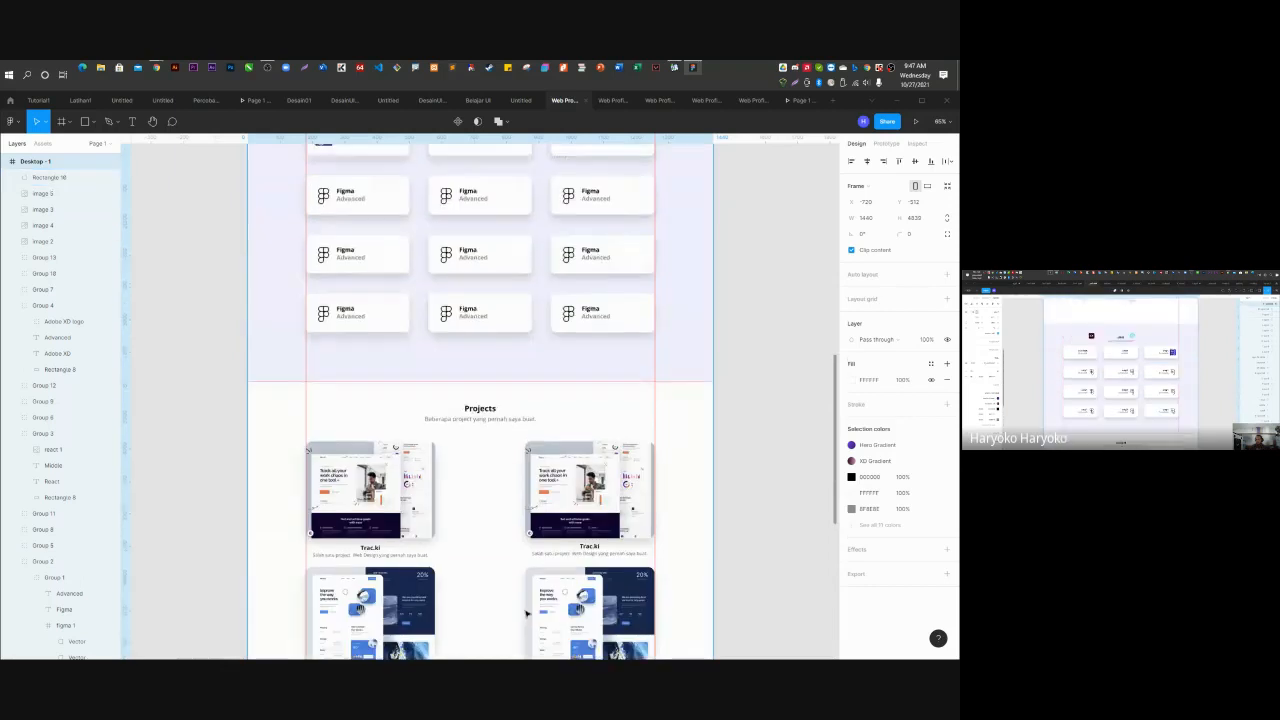
Move the Xd logo from Group 4 down into the Adobe XD skill card.
click(569, 265)
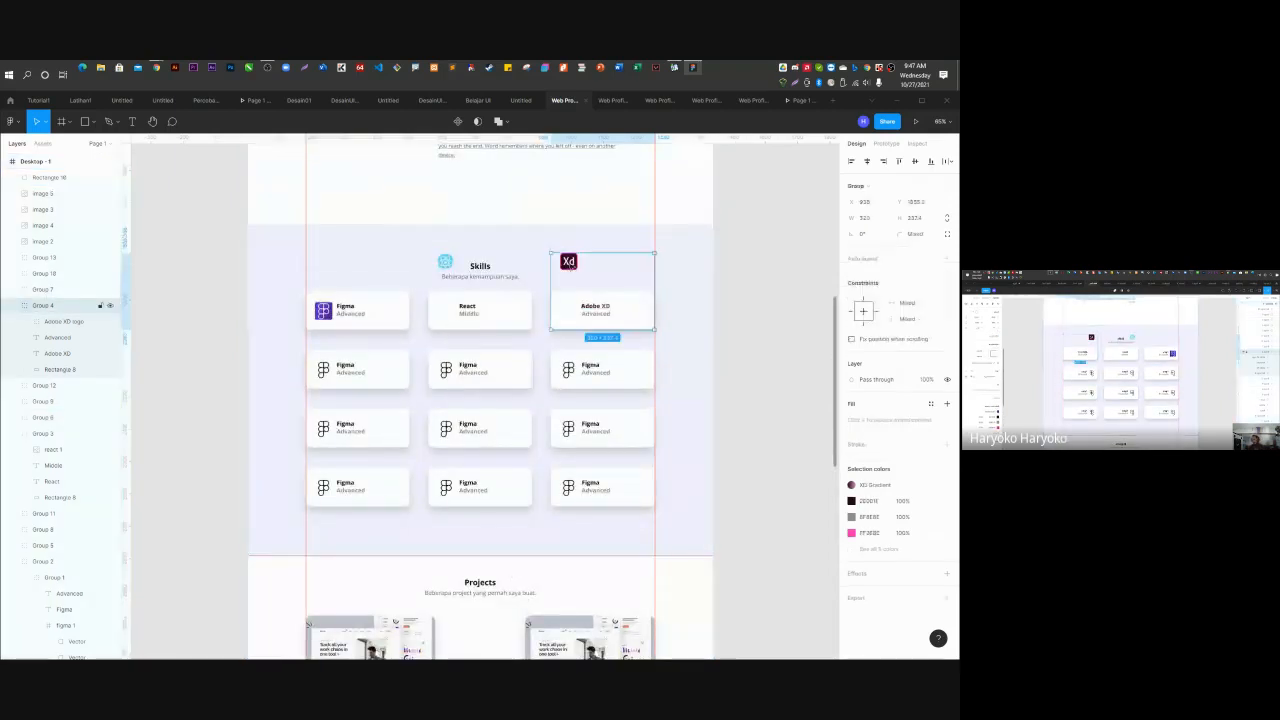
click(16, 306)
click(16, 306)
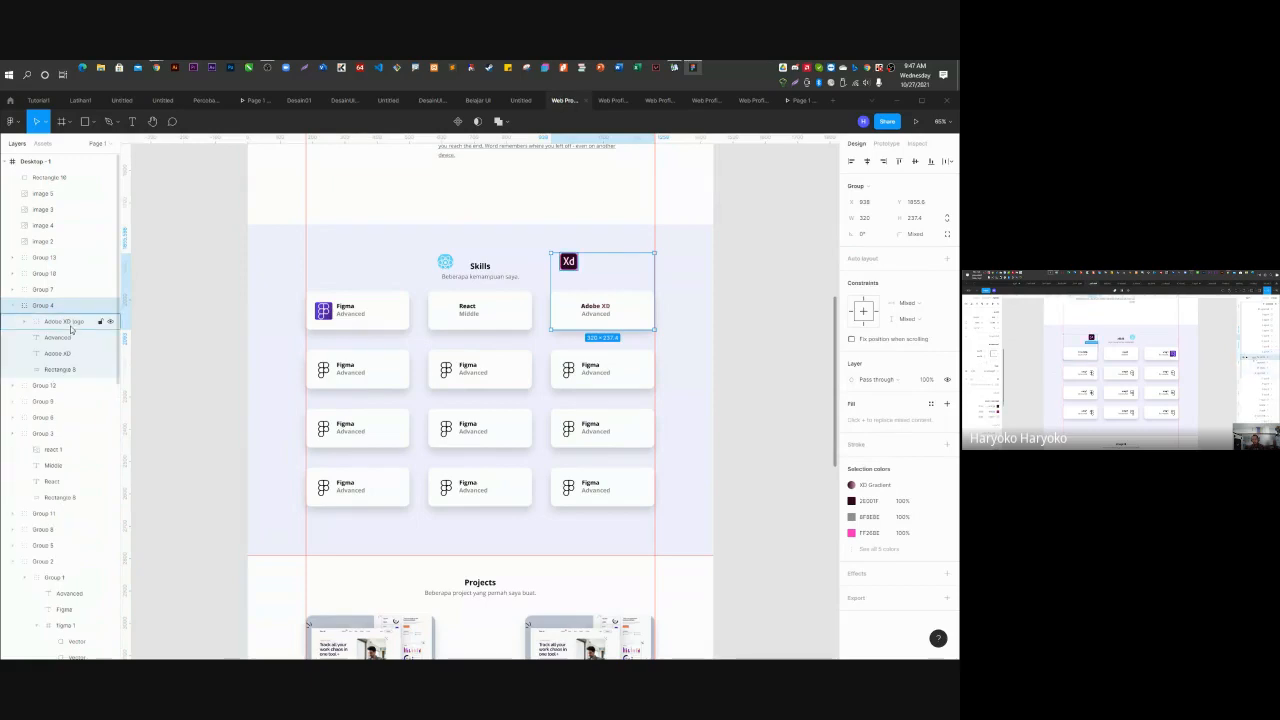
click(70, 322)
drag(571, 265, 574, 324)
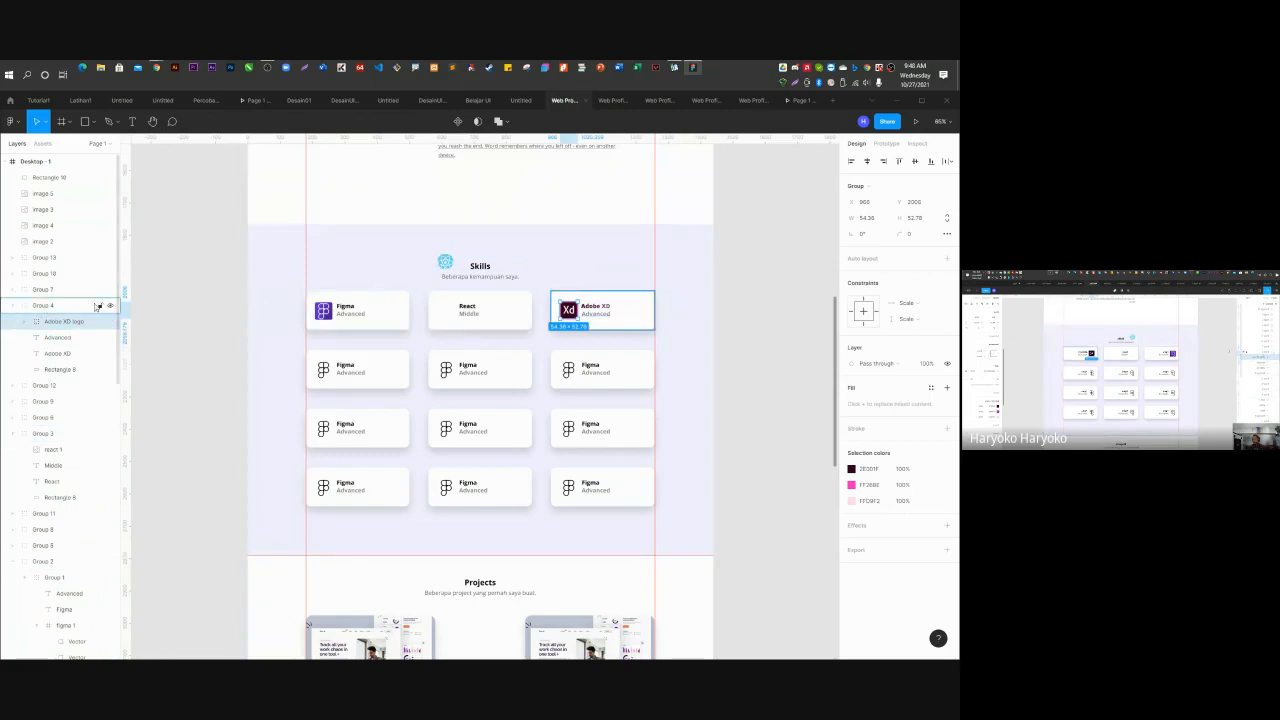
Move the react 1 icon from Group 3 into the React skill card.
click(490, 300)
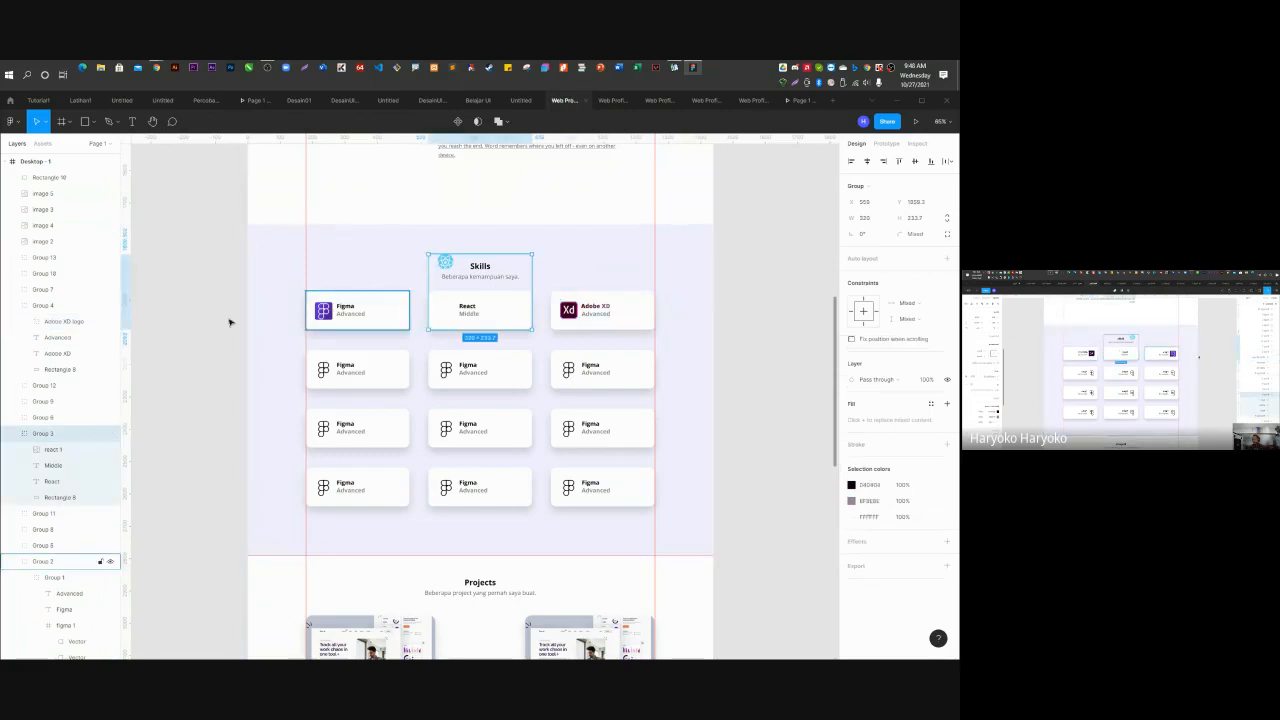
click(52, 449)
drag(447, 266, 448, 321)
click(772, 327)
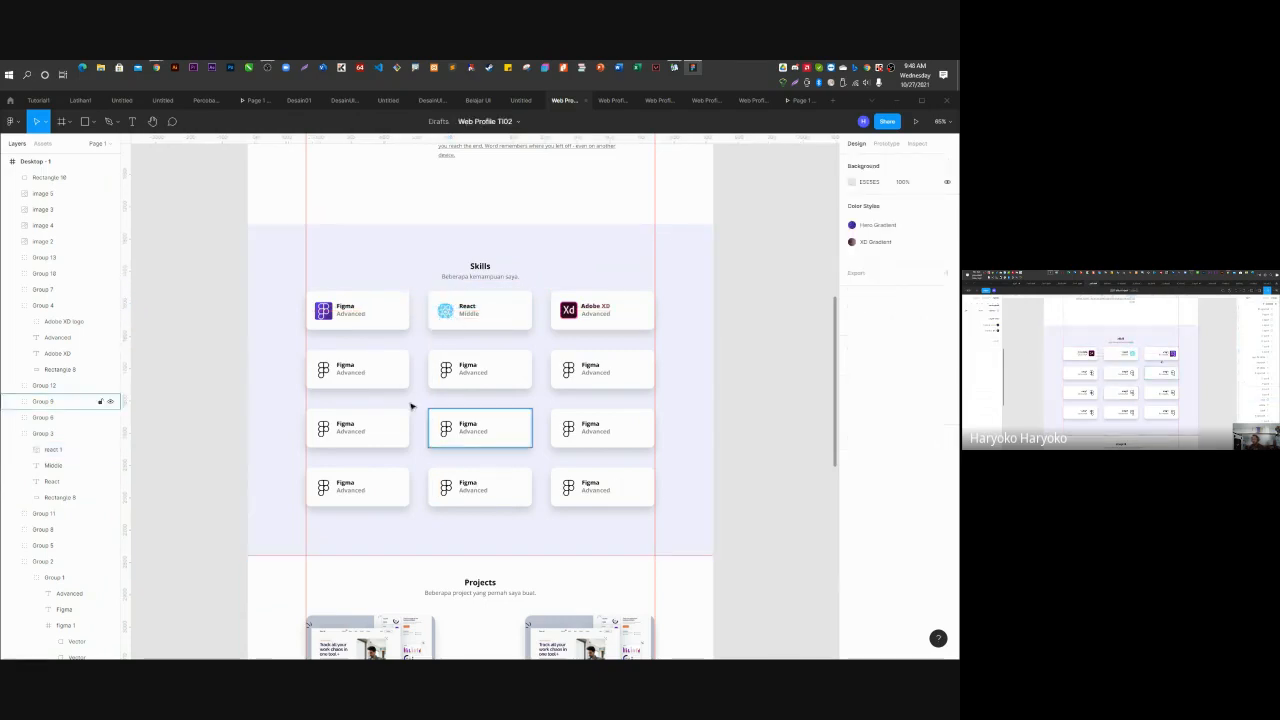
scroll(411, 409, down, 8)
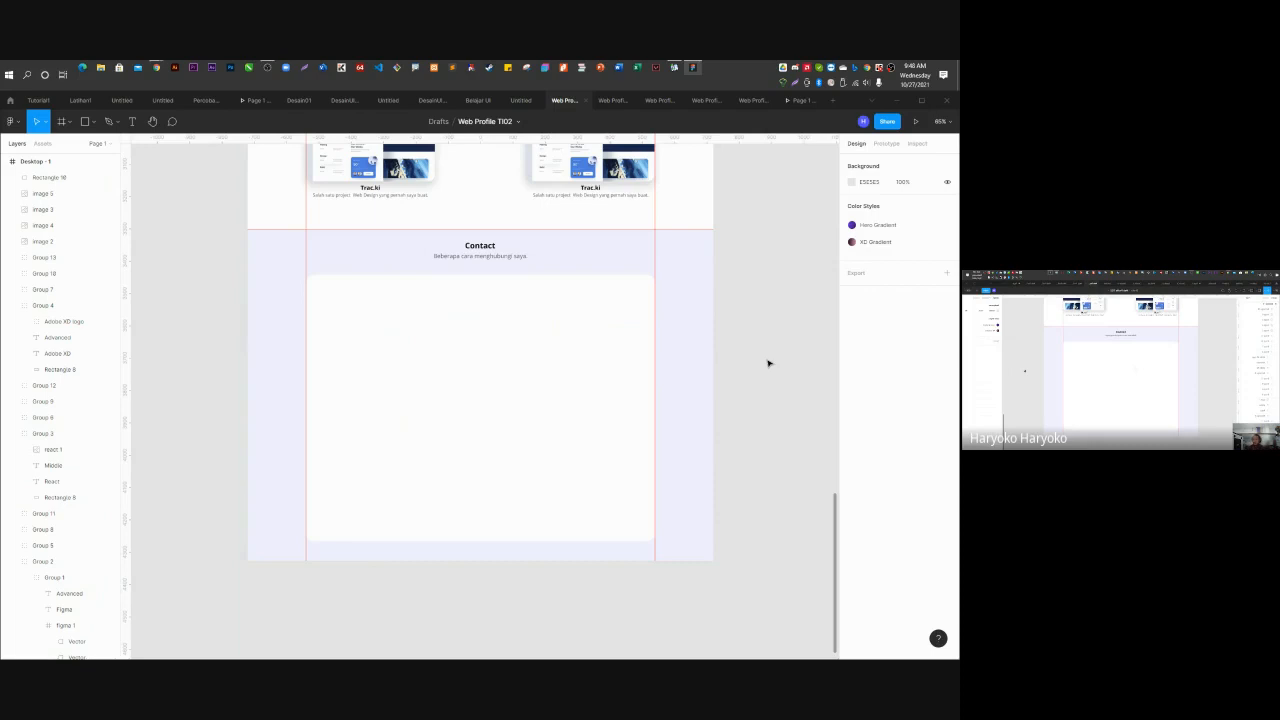
click(557, 382)
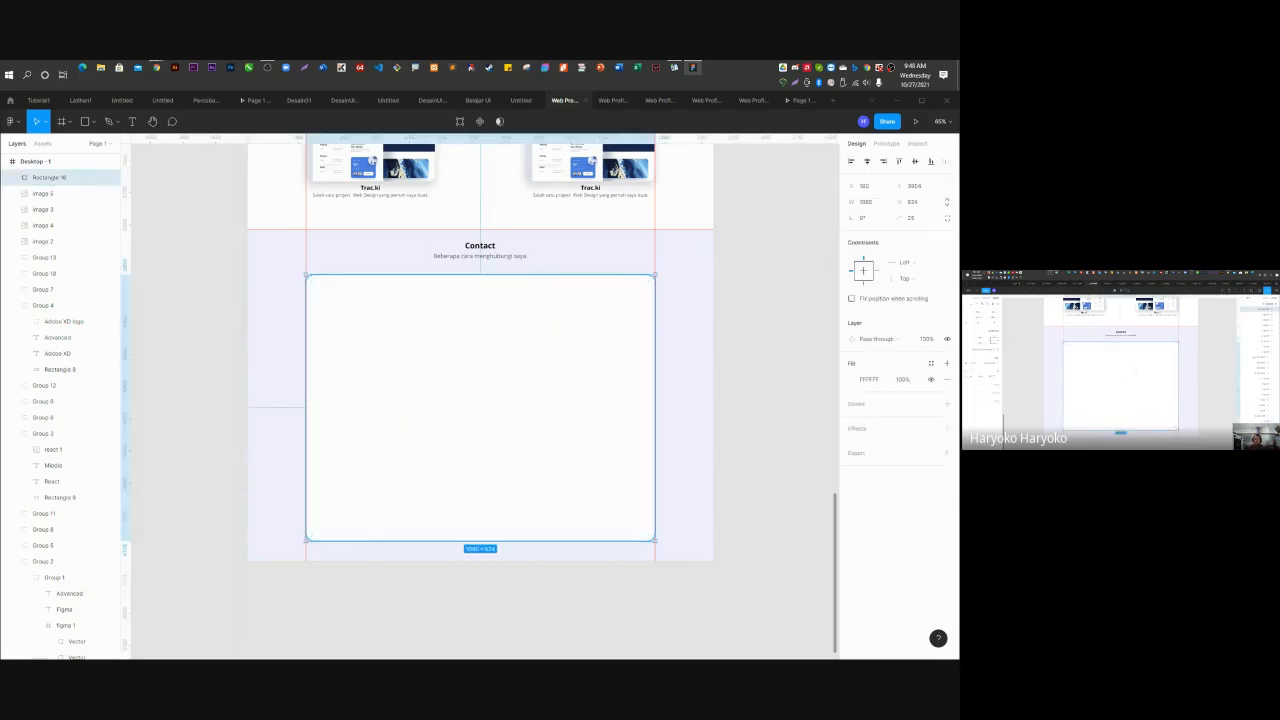
click(345, 101)
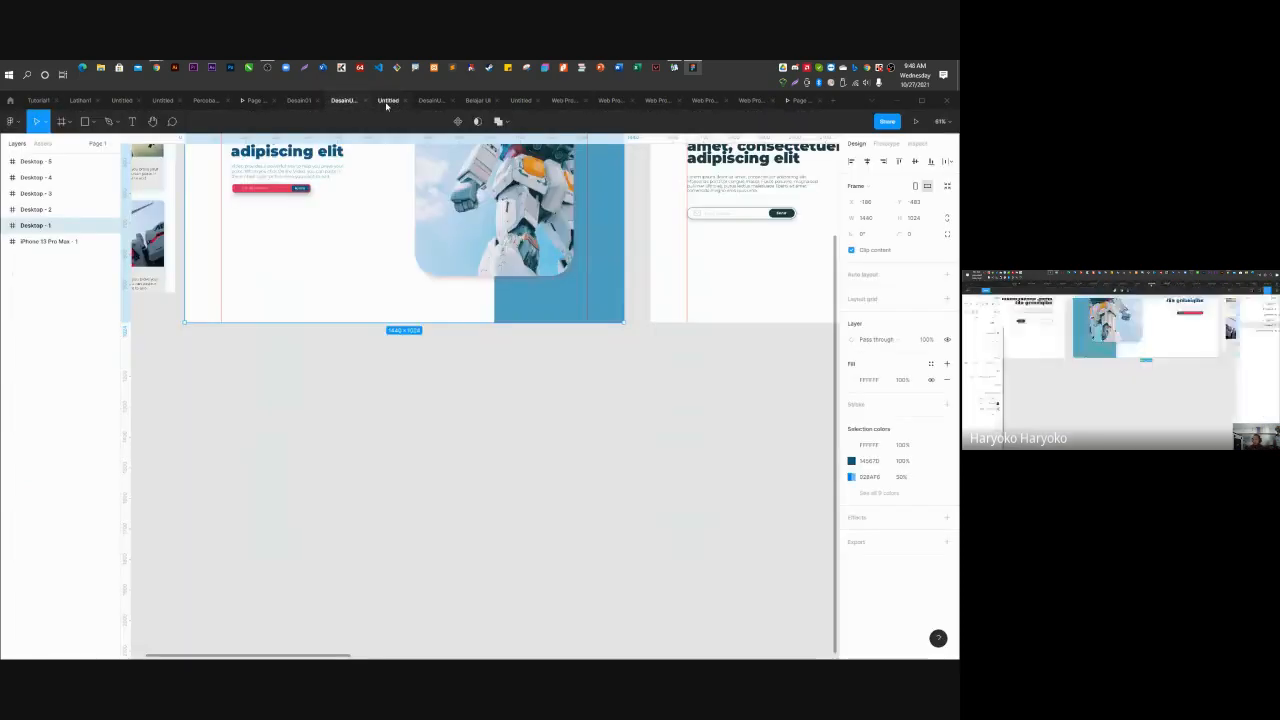
click(388, 105)
click(609, 103)
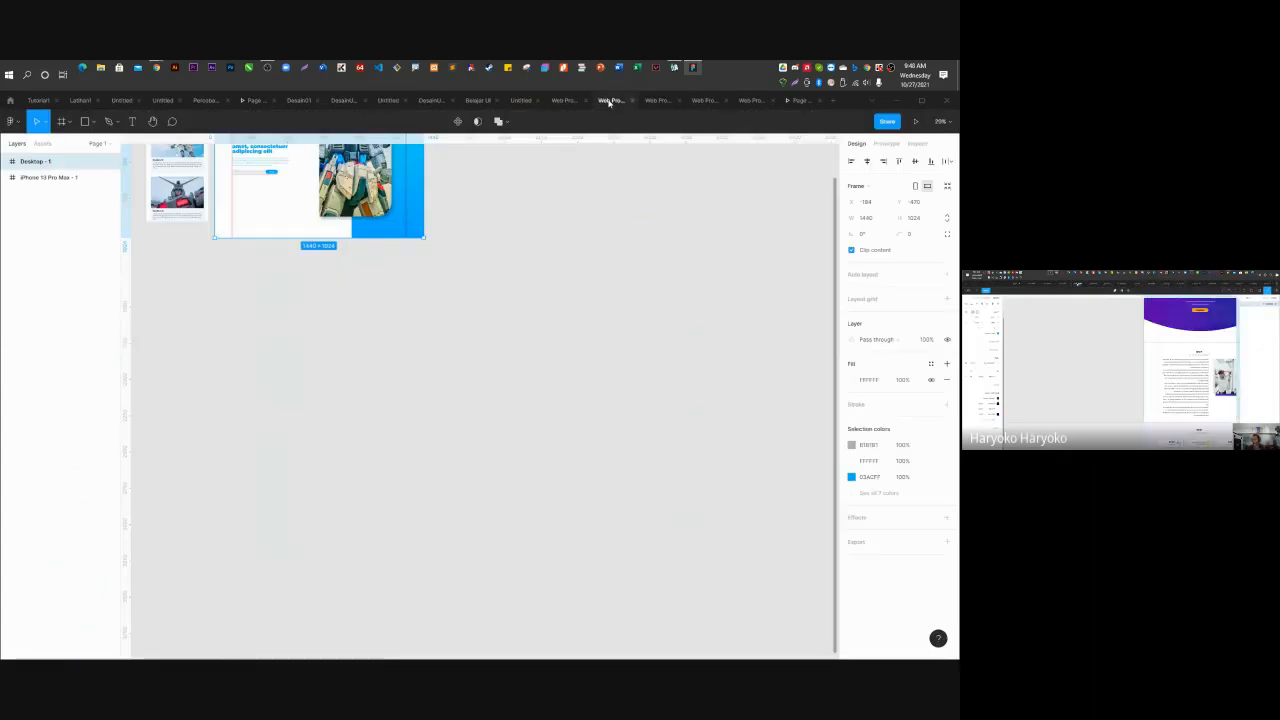
scroll(520, 330, down, 5)
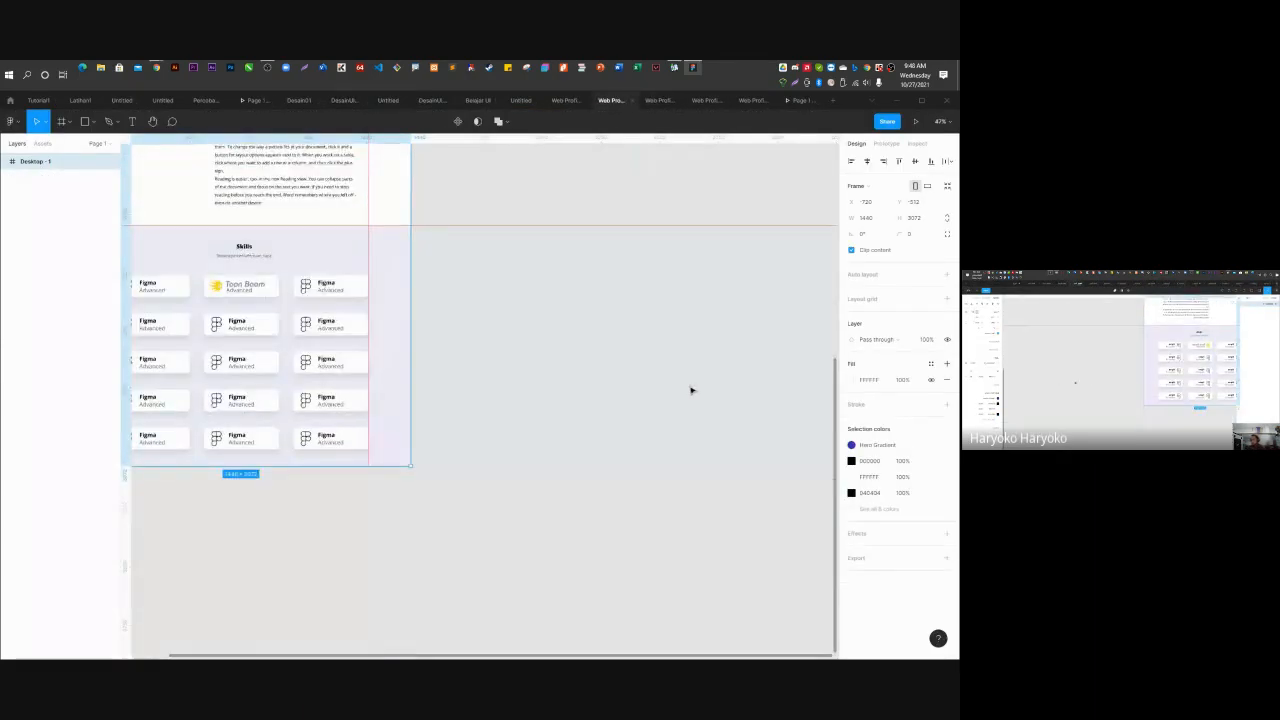
scroll(640, 395, down, 3)
click(655, 101)
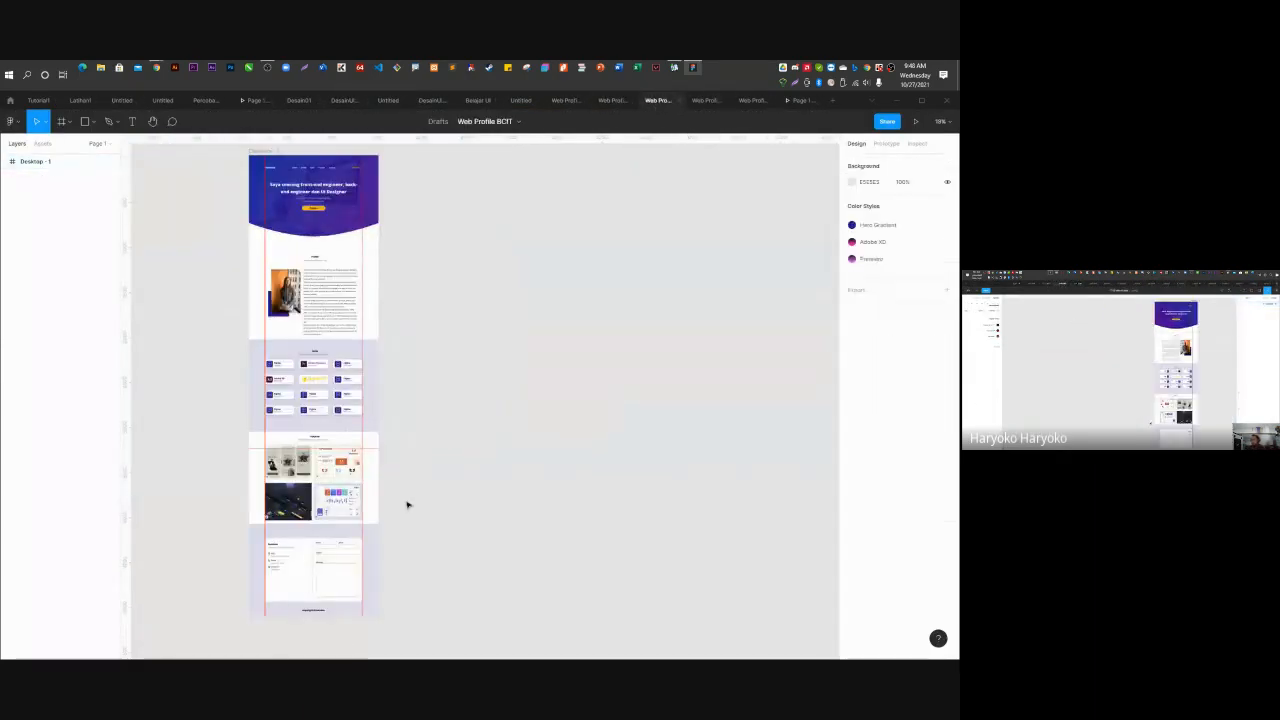
scroll(287, 618, up, 3)
scroll(260, 559, up, 5)
scroll(408, 387, down, 2)
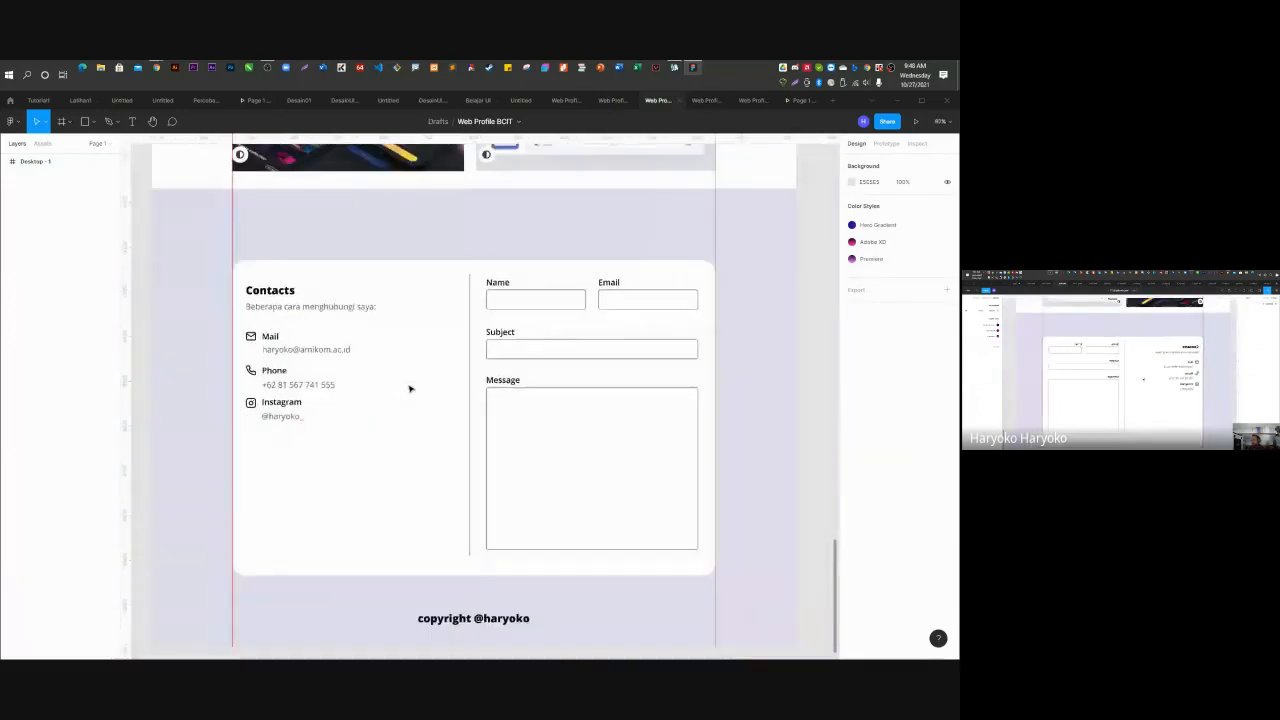
scroll(402, 606, up, 1)
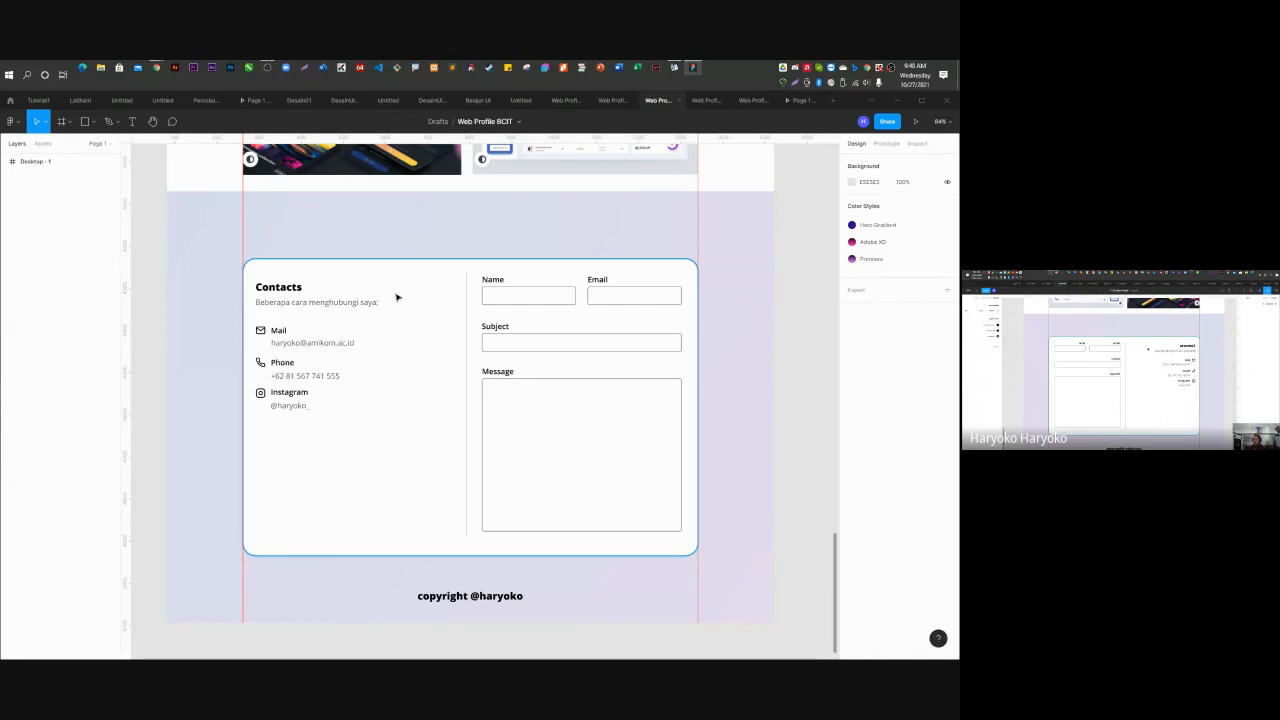
click(557, 101)
click(479, 247)
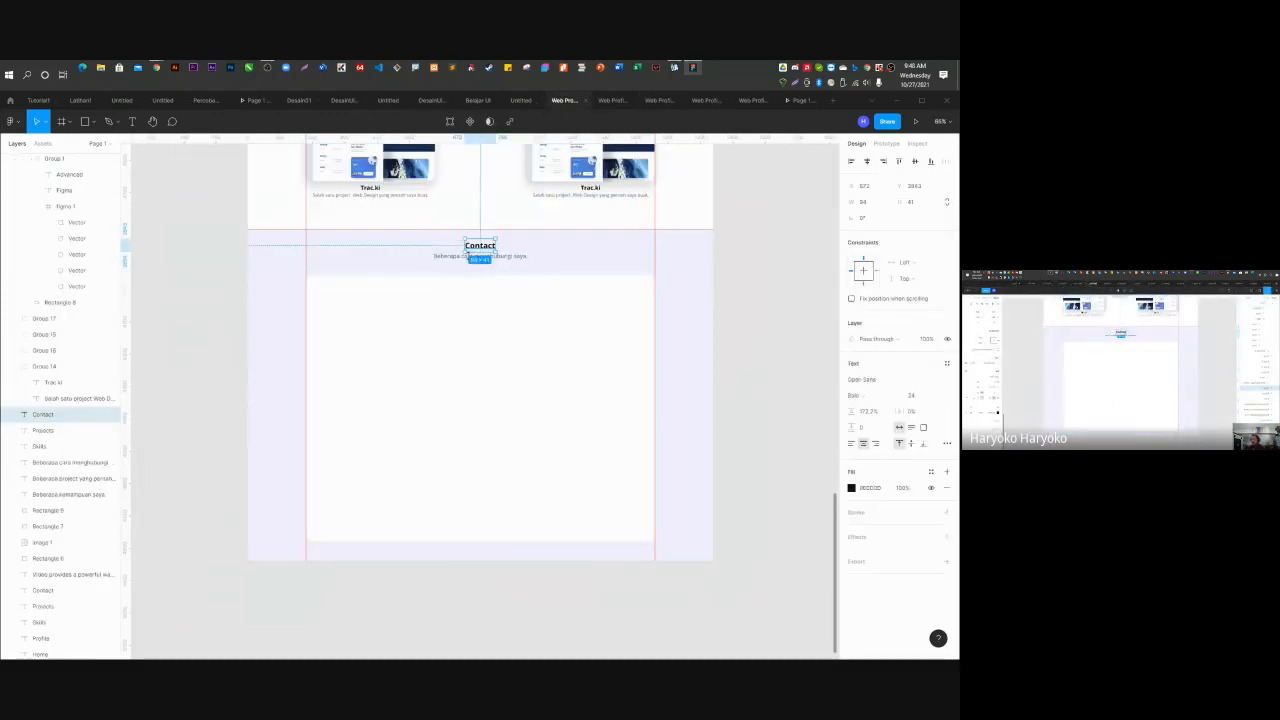
Place the Contact heading and subtitle in front of the white card, left-aligned at its top-left.
shift+click(478, 256)
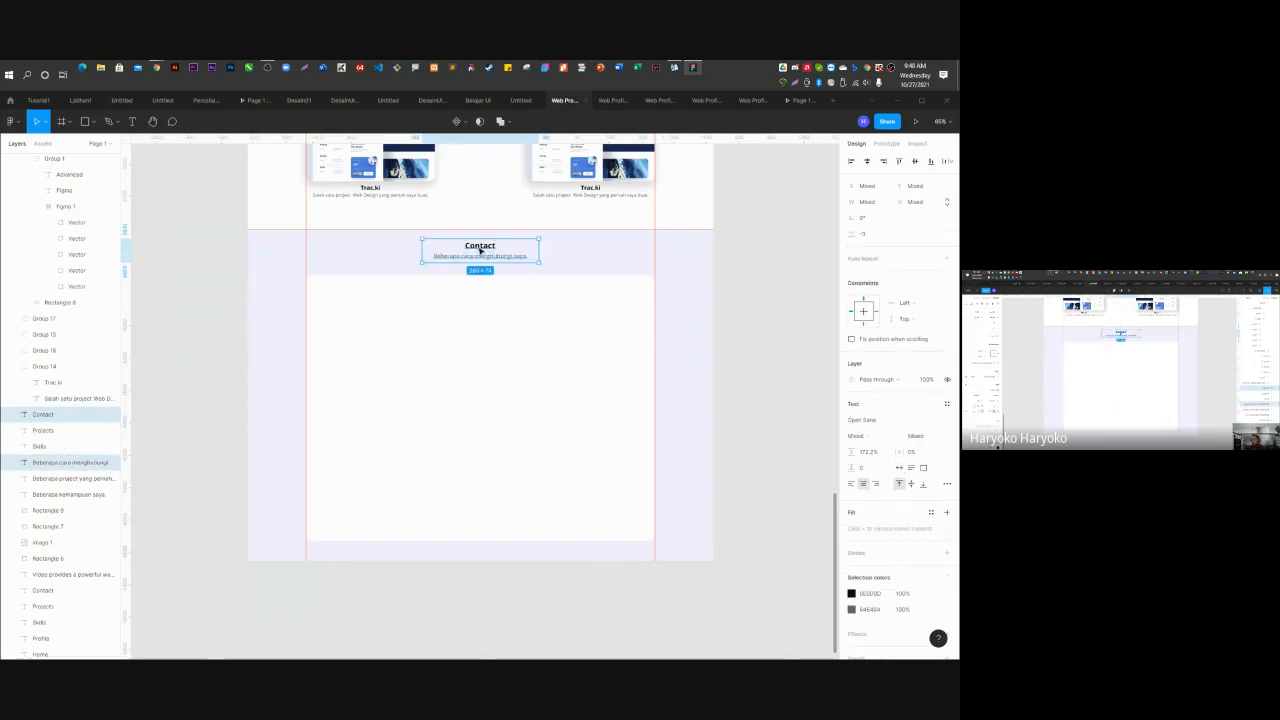
drag(480, 251, 353, 316)
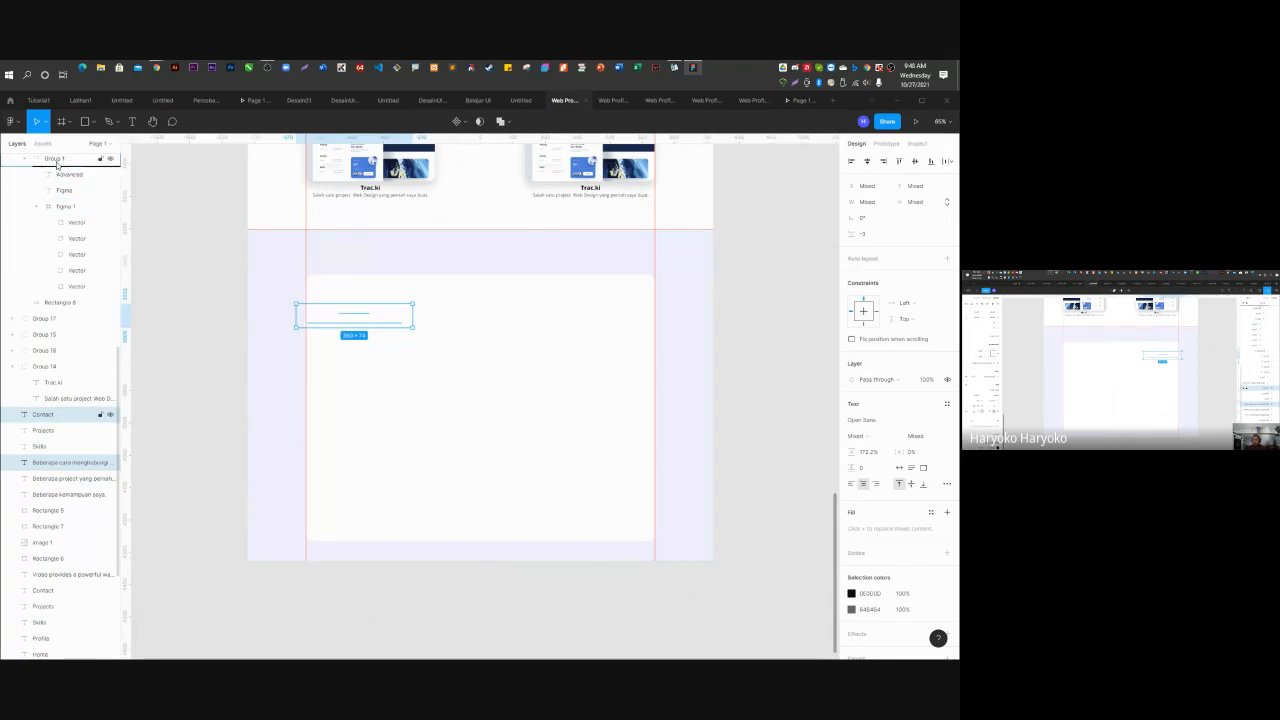
mouse_move(57, 165)
mouse_down()
mouse_move(72, 134)
mouse_move(66, 172)
mouse_up()
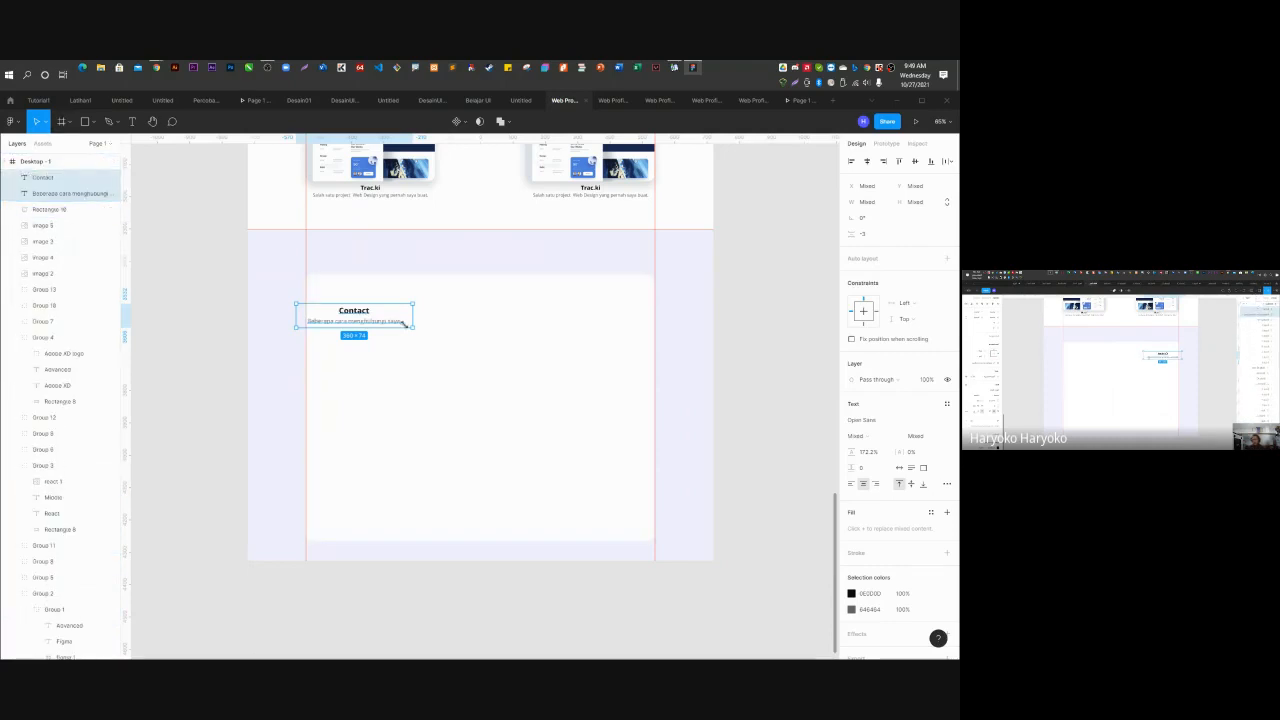
click(851, 161)
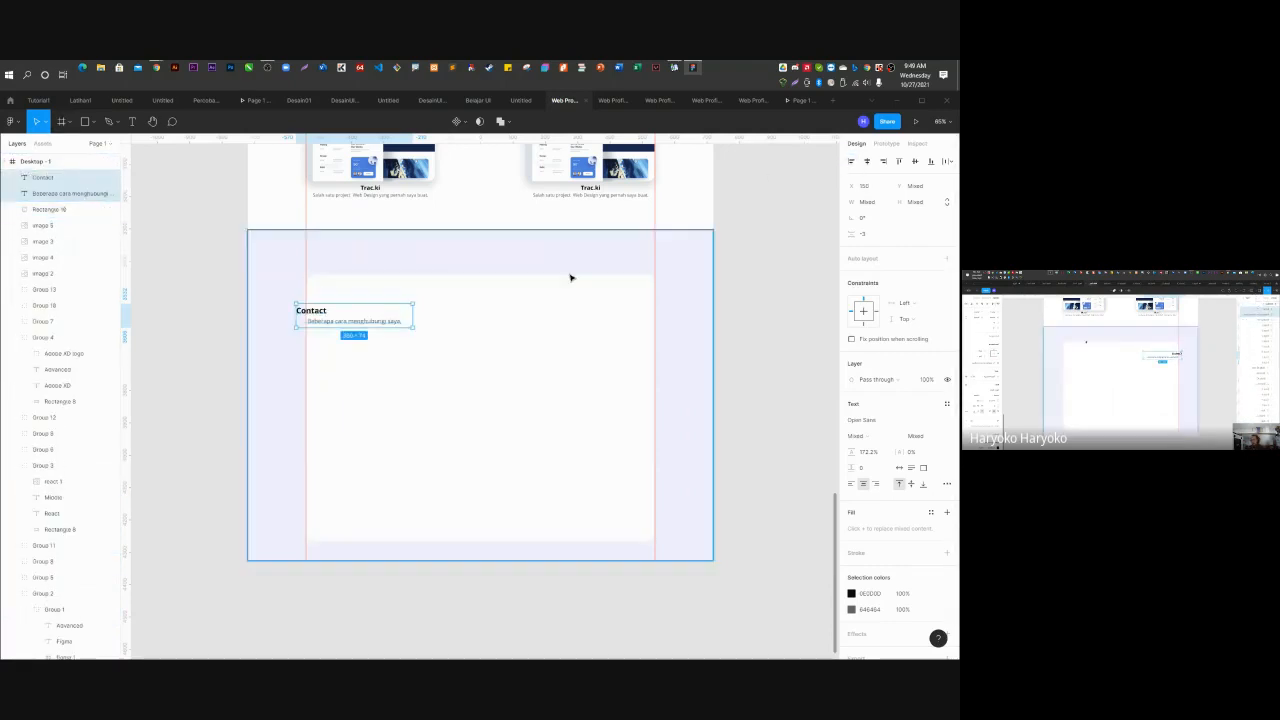
click(766, 286)
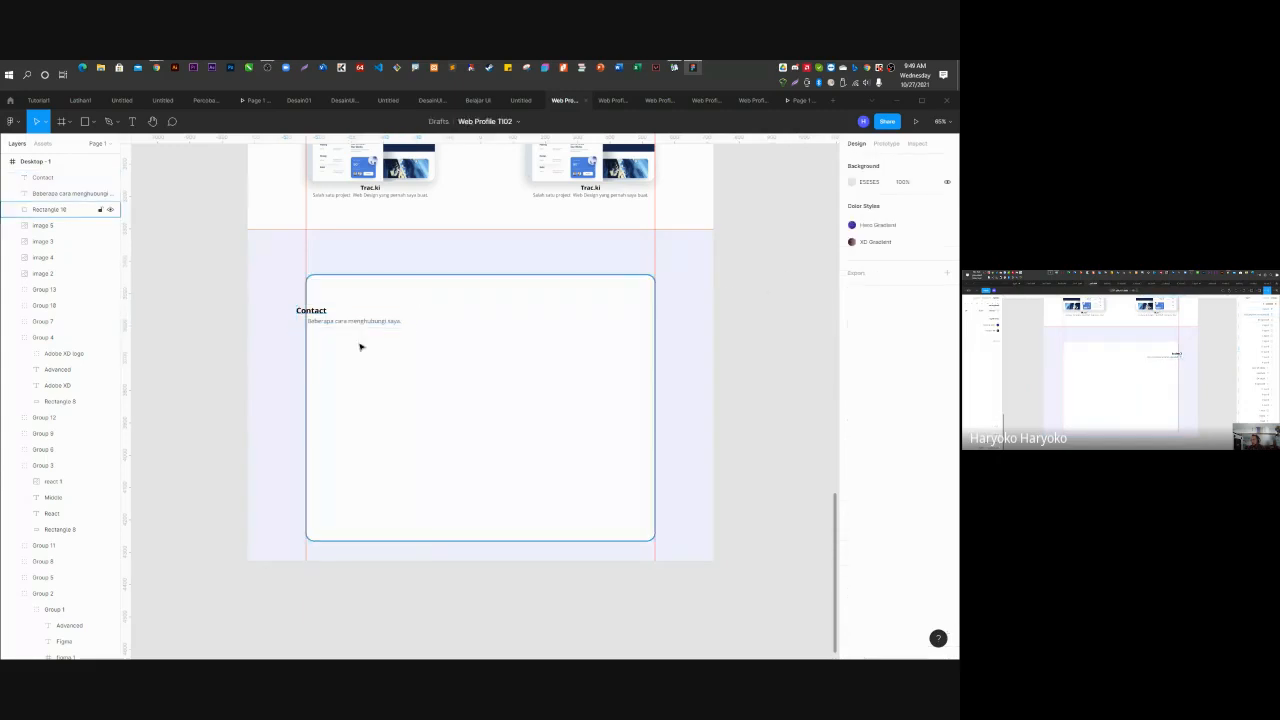
drag(314, 311, 354, 304)
click(345, 323)
Nudge the white card and Contact texts up slightly, then view the Web Profile BCIT file.
click(557, 291)
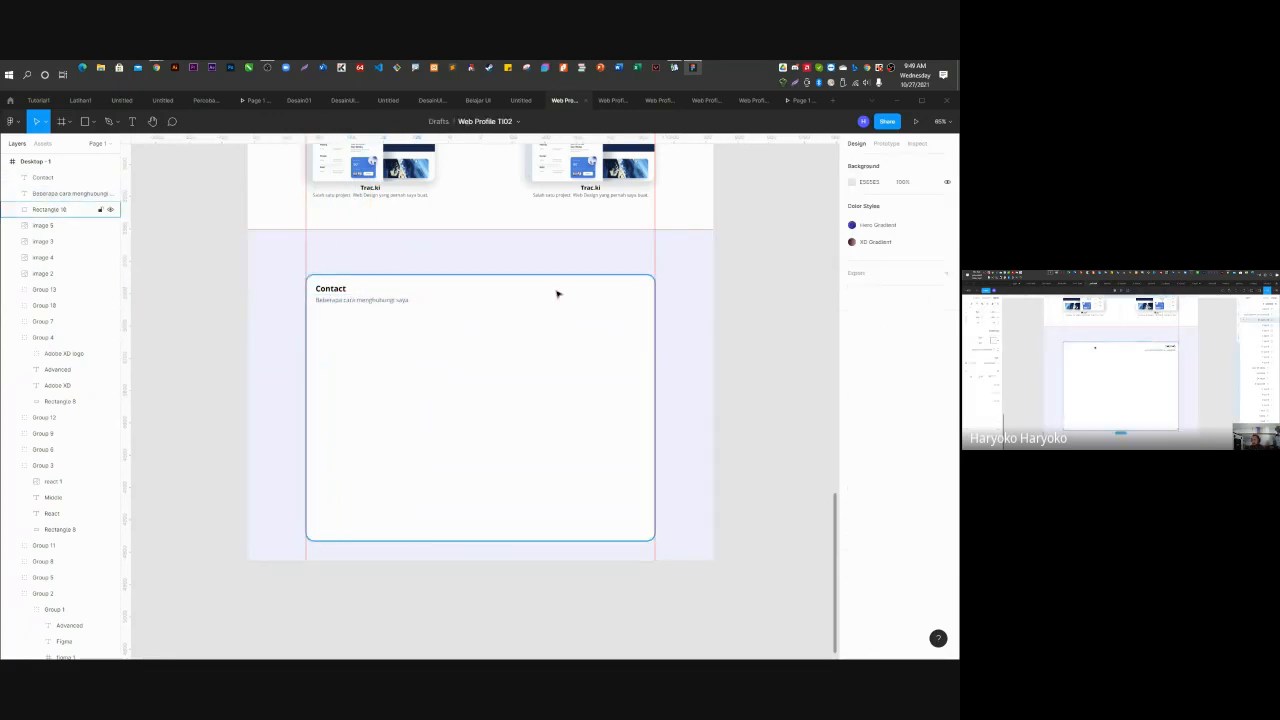
click(380, 299)
shift+click(340, 289)
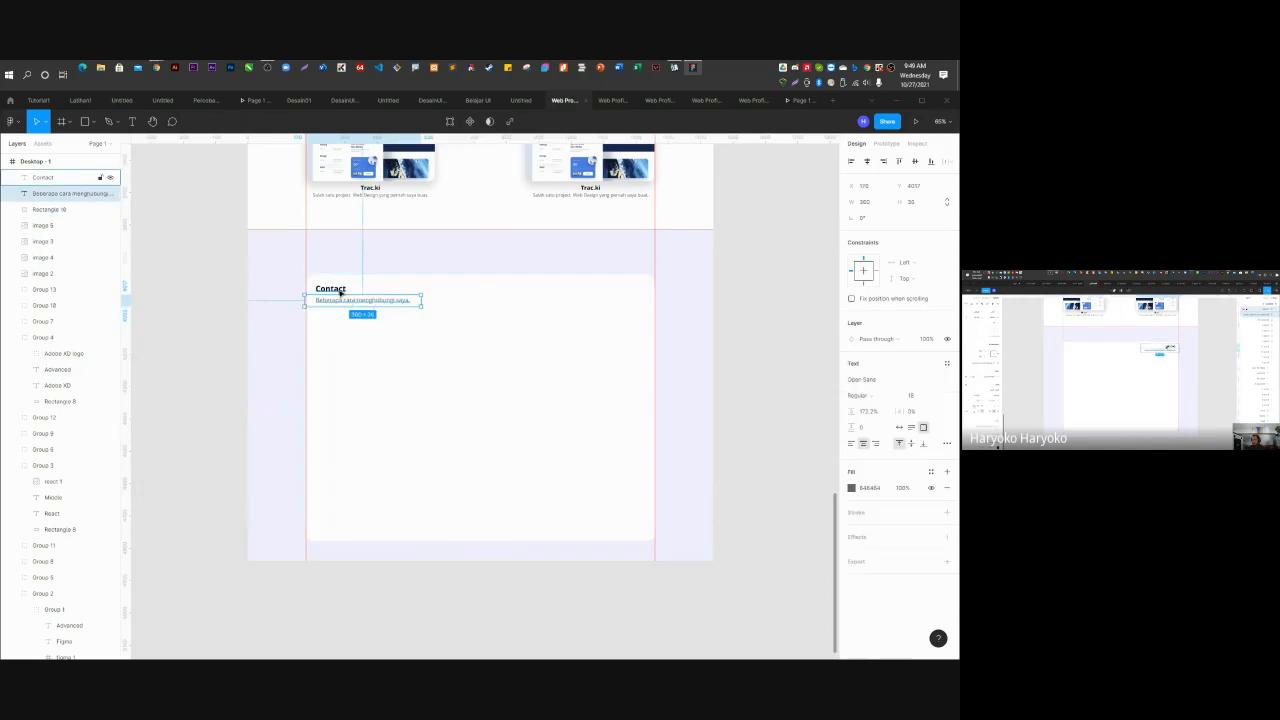
click(497, 338)
drag(497, 338, 500, 328)
click(339, 292)
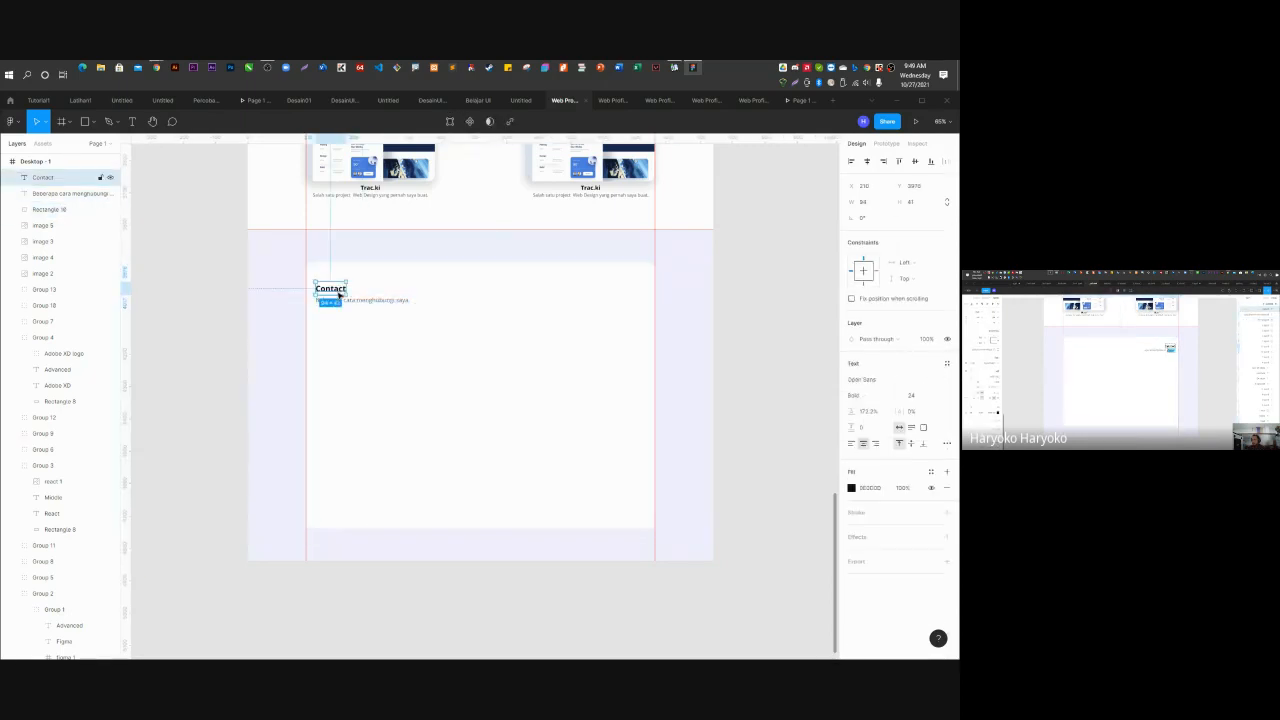
shift+click(358, 300)
drag(362, 302, 361, 290)
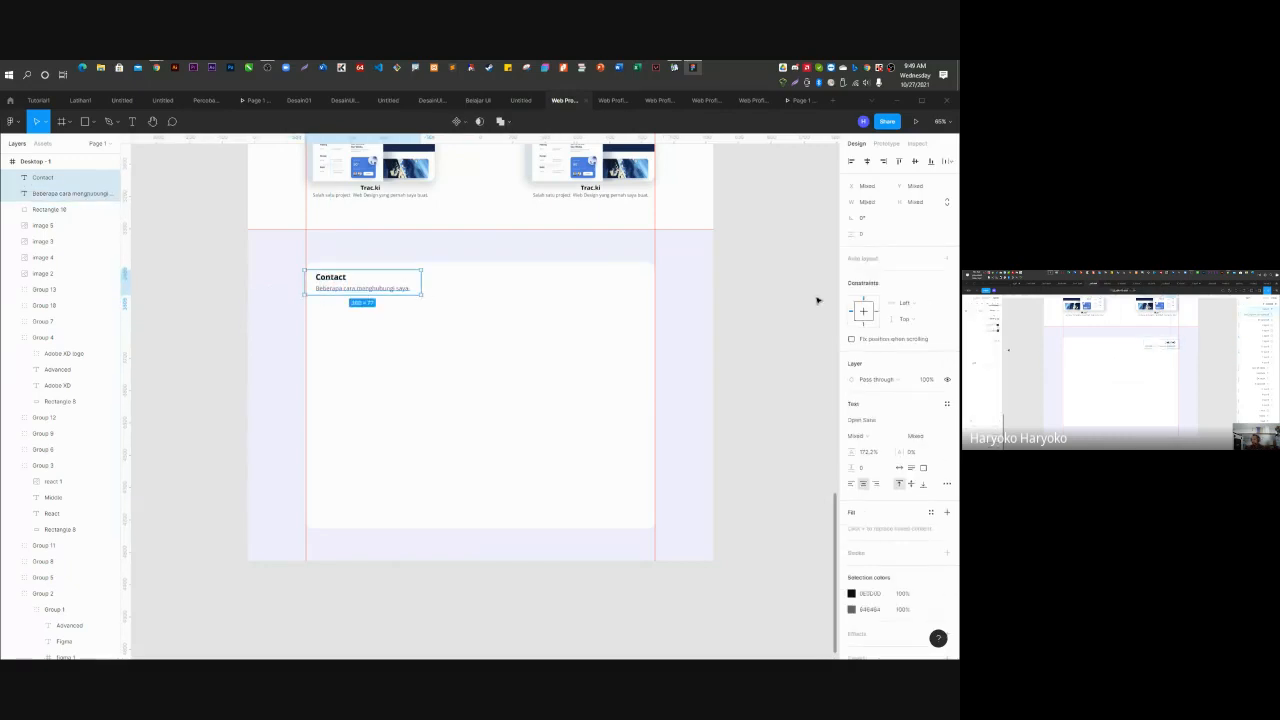
click(769, 320)
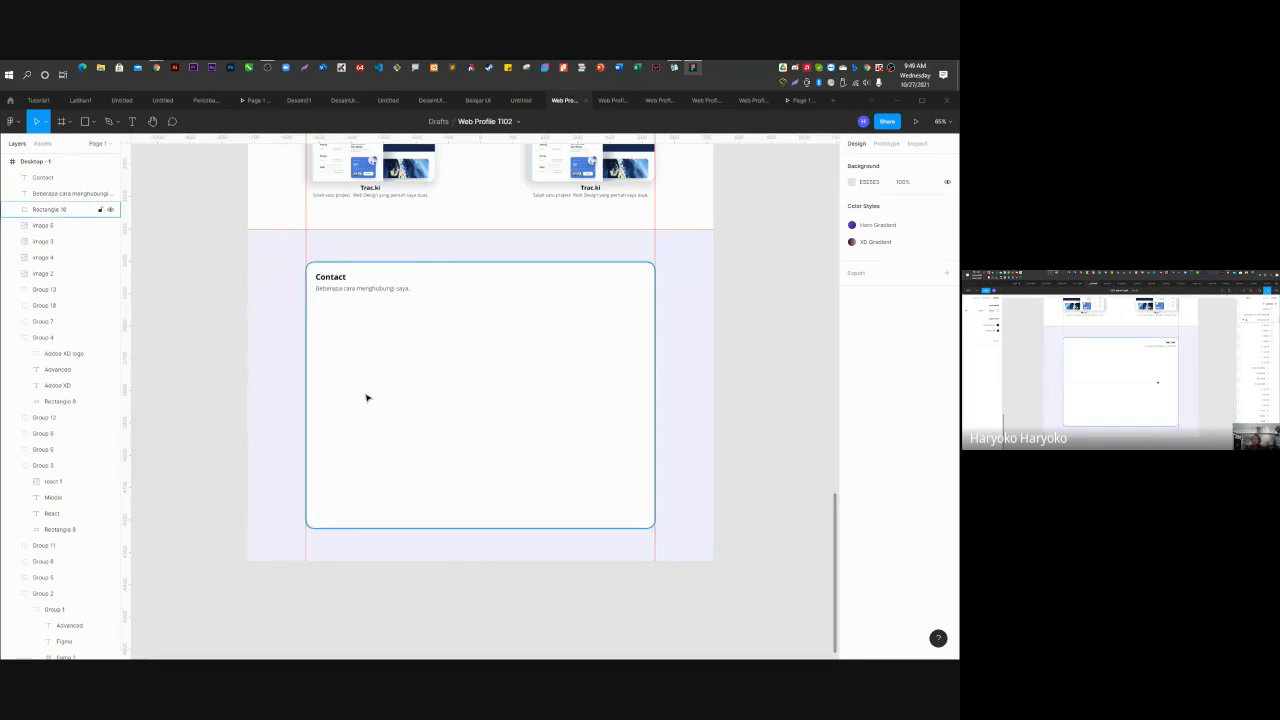
click(659, 103)
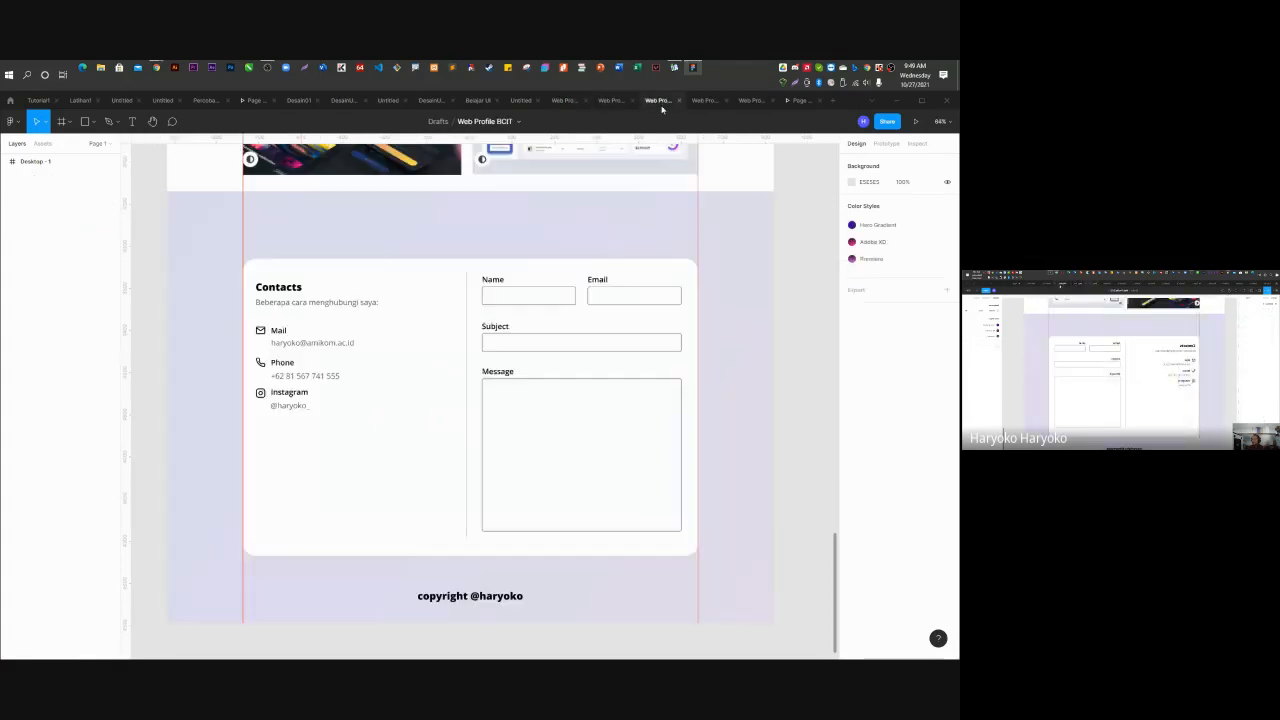
Back in Web Profile TI02, run Plugins > Feather Icons from the canvas context menu.
click(608, 100)
click(565, 101)
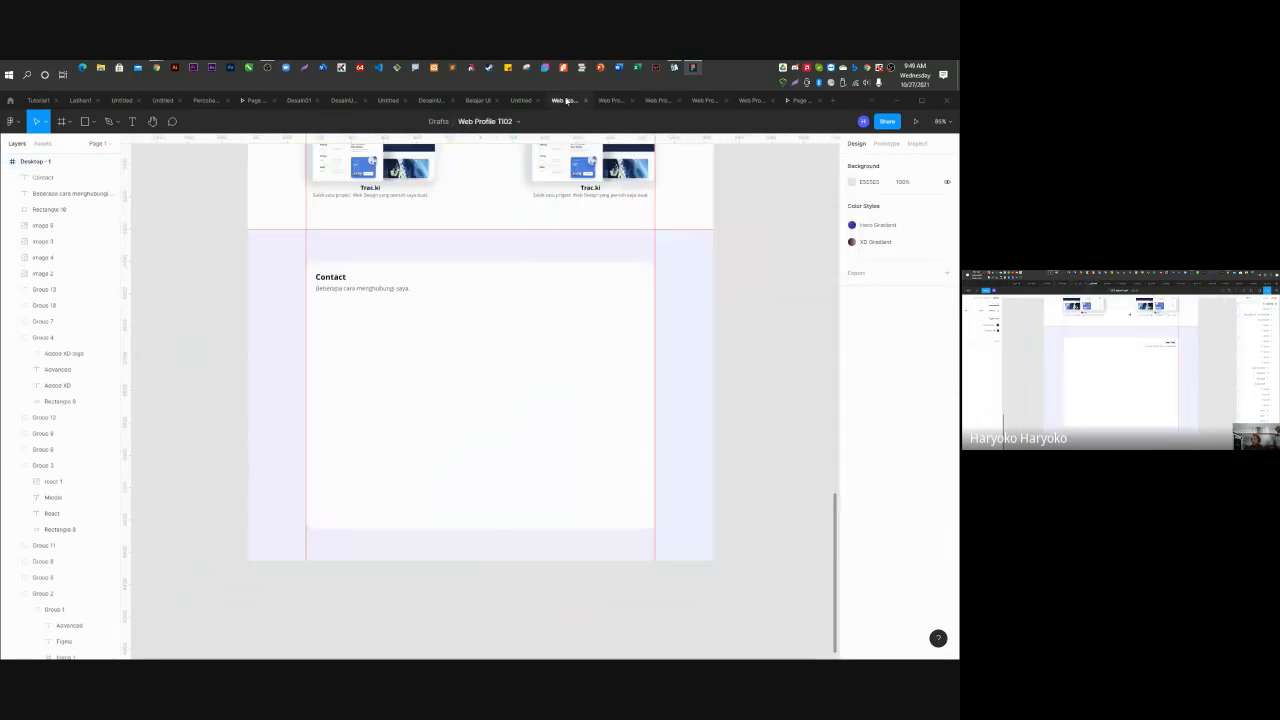
click(380, 326)
scroll(380, 326, up, 3)
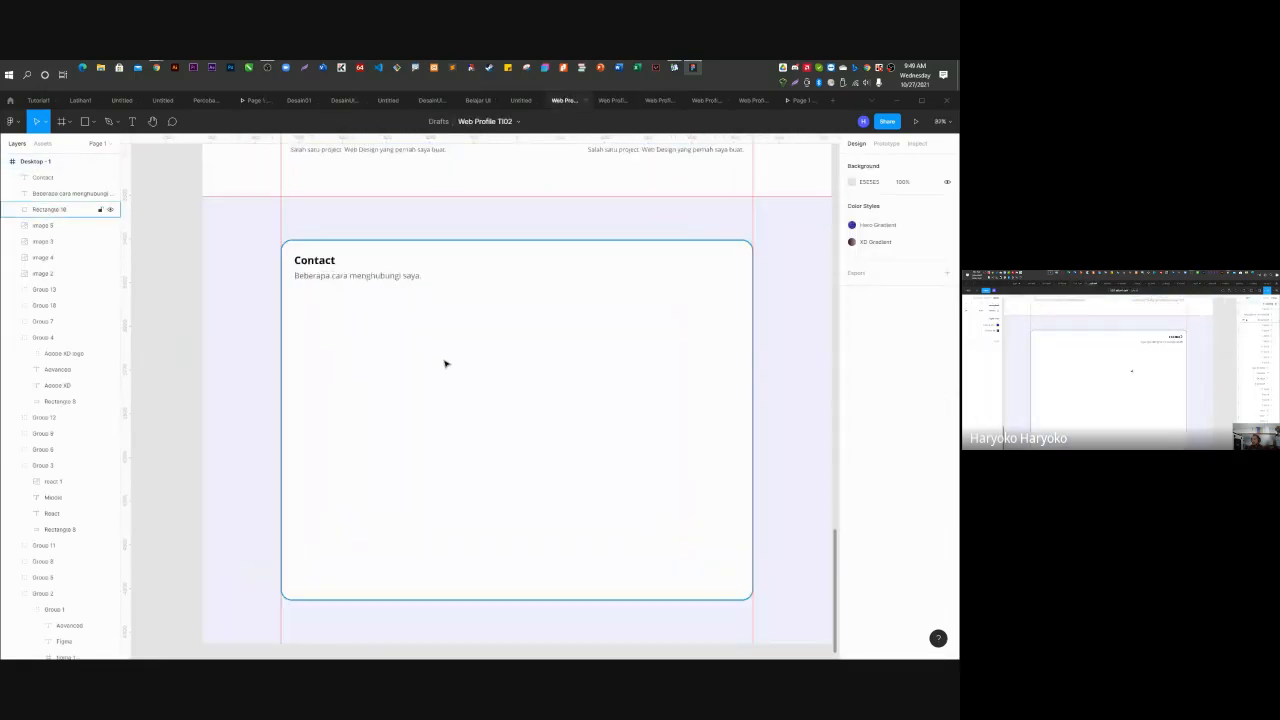
right_click(161, 291)
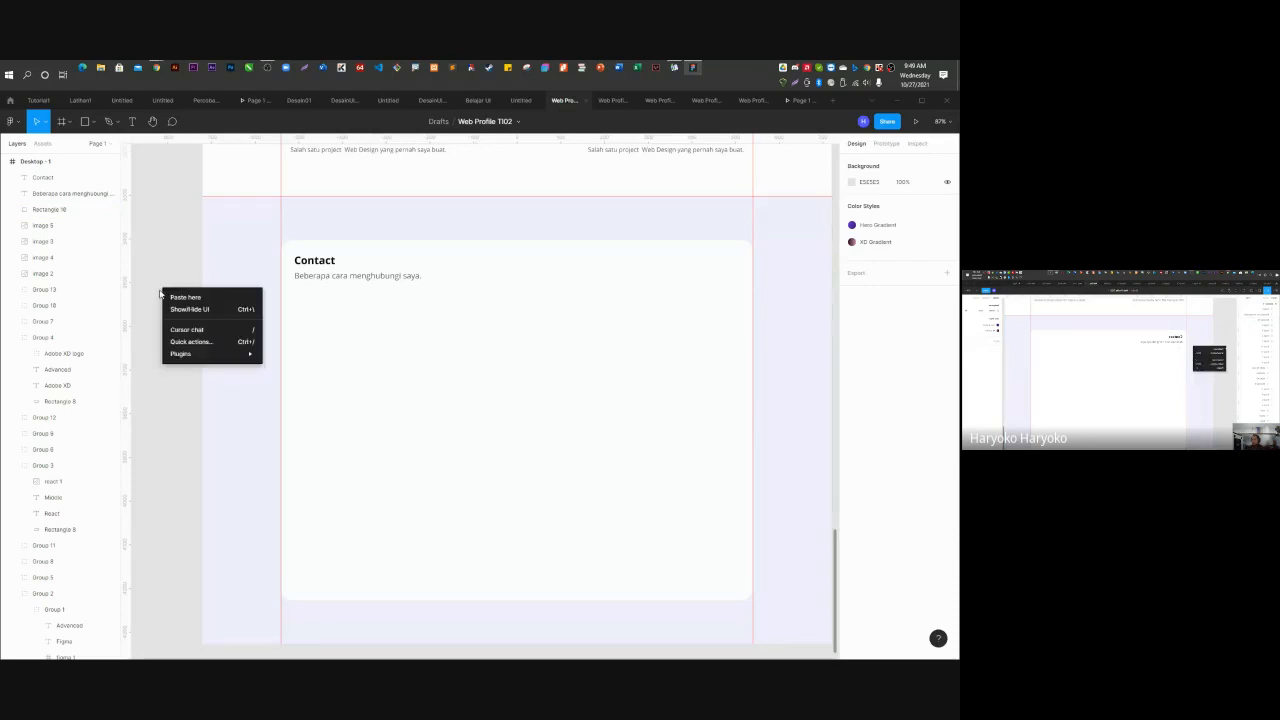
mouse_move(230, 354)
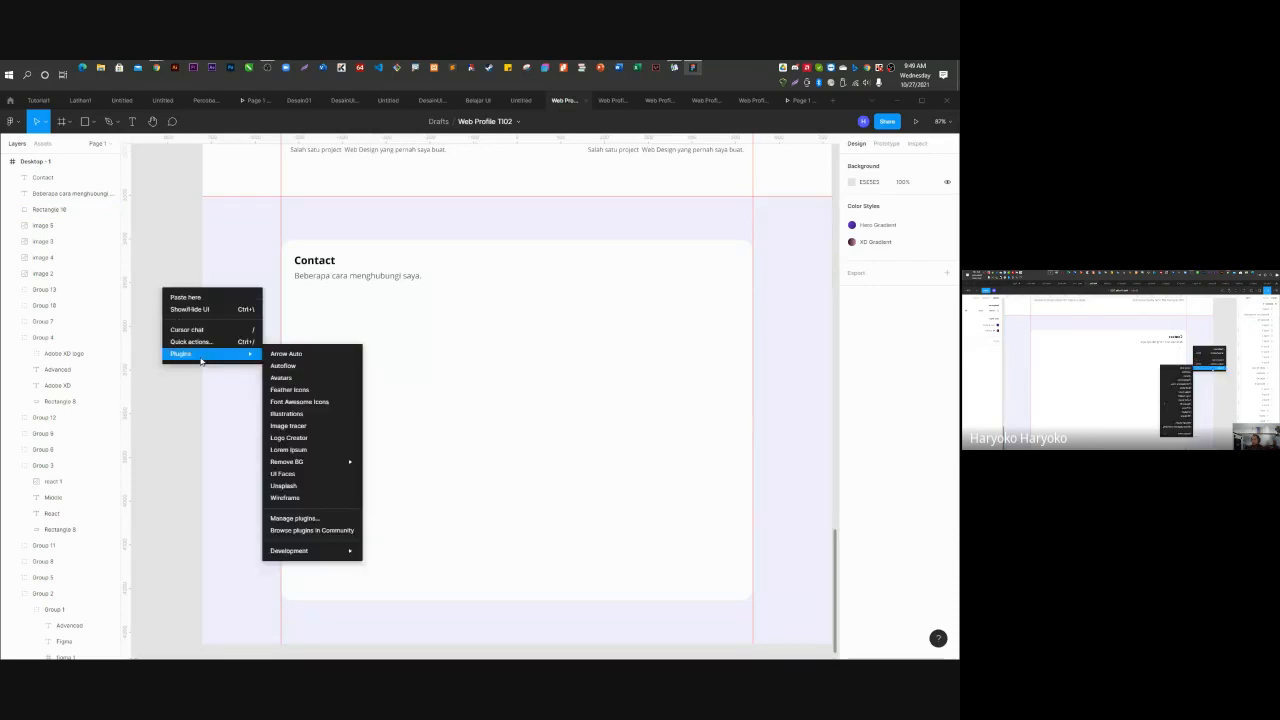
click(308, 393)
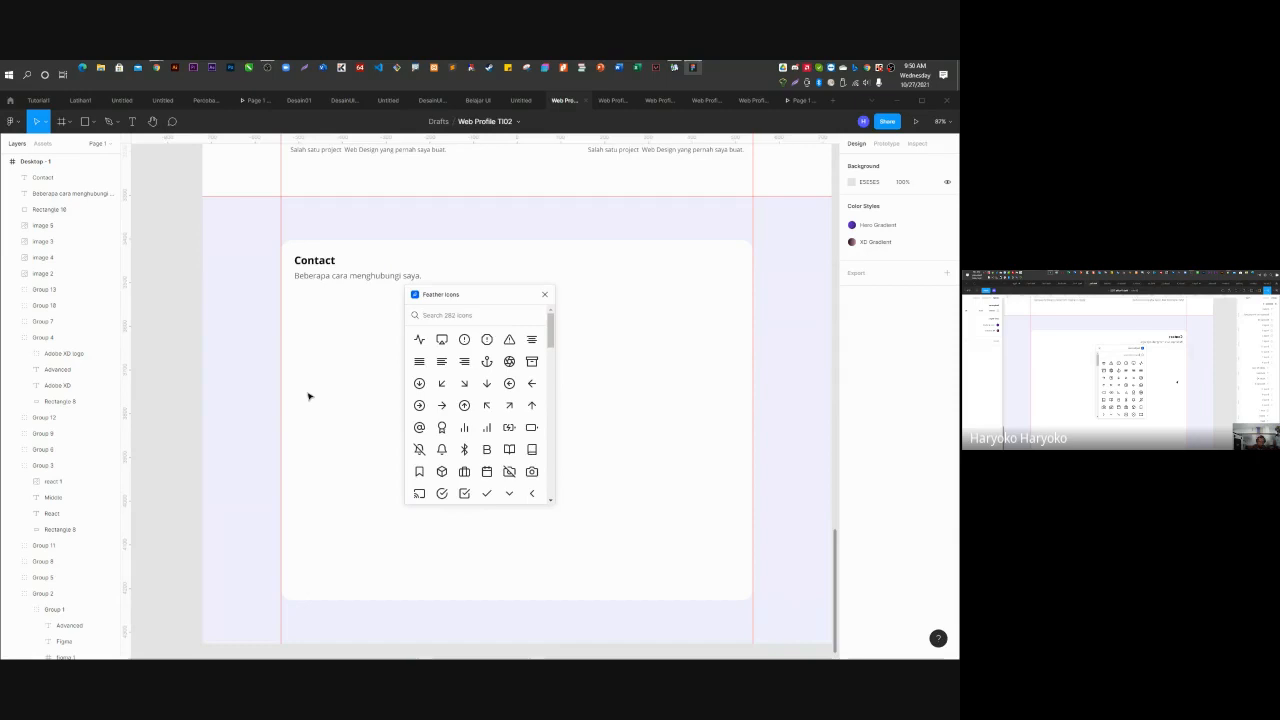
Search Feather Icons for 'ph' and insert the phone icon below the Contact subtitle.
text(ph)
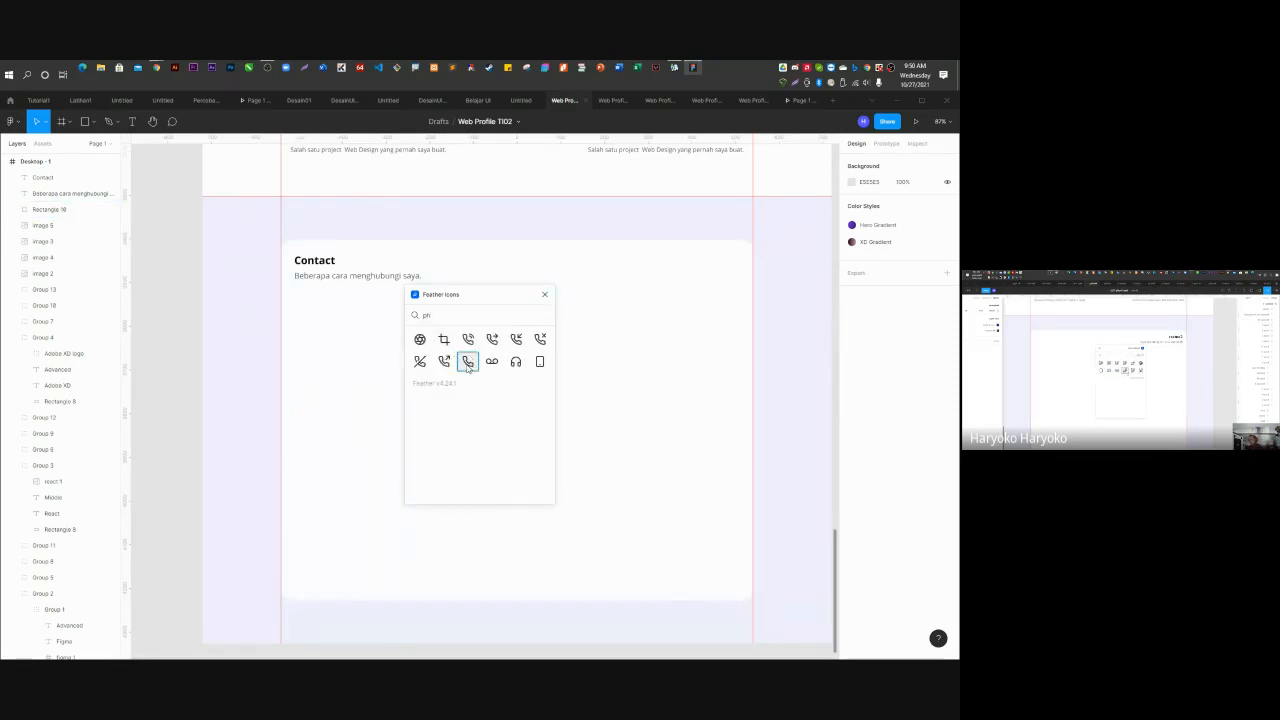
drag(467, 367, 281, 348)
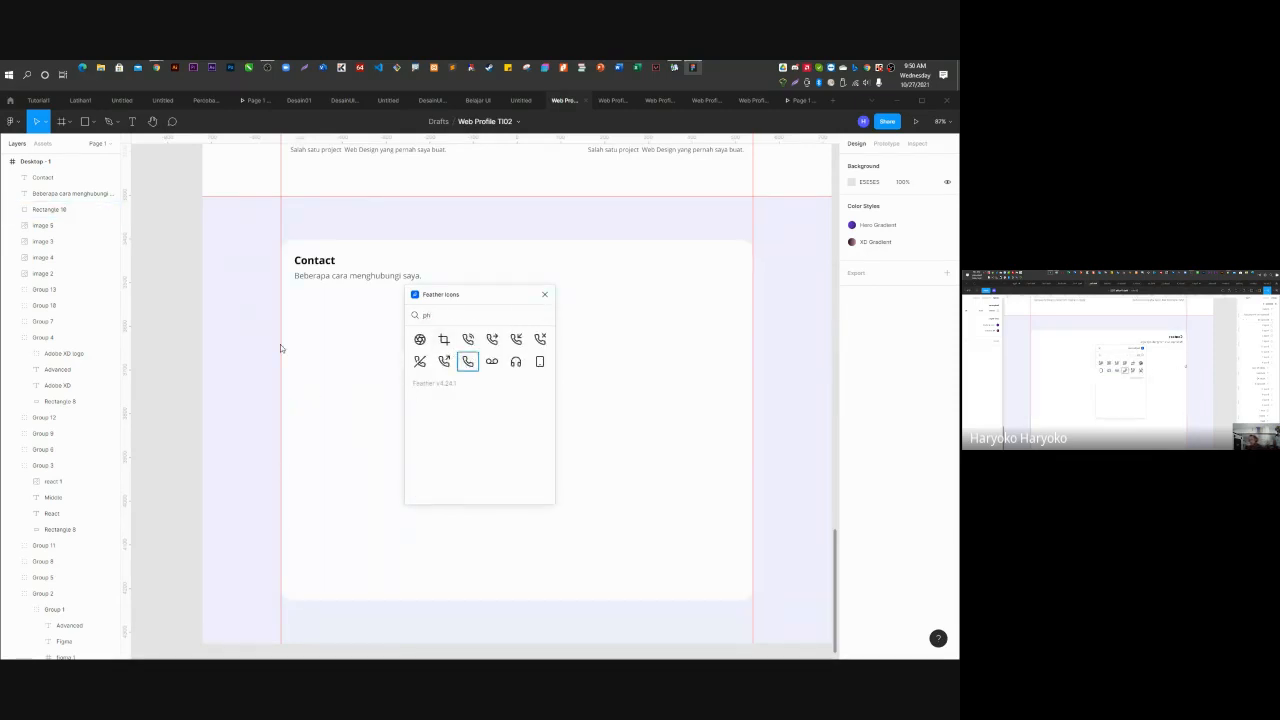
click(467, 363)
drag(473, 292, 684, 265)
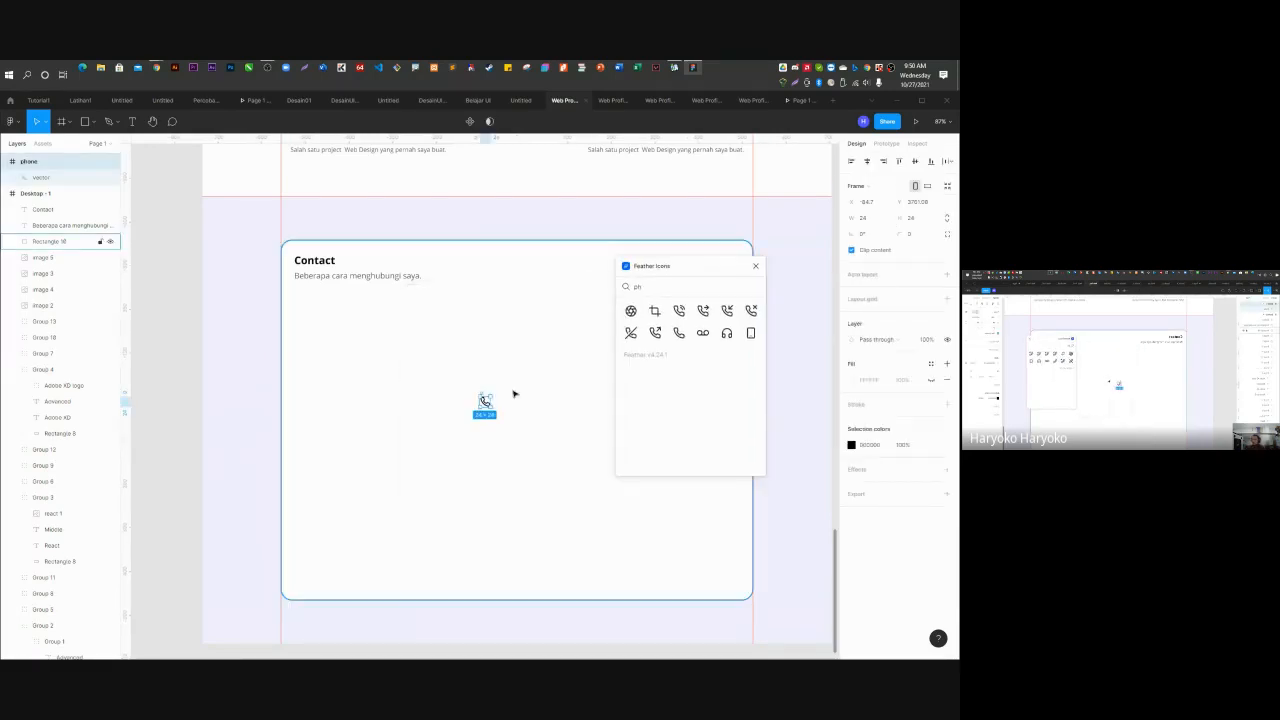
drag(487, 400, 301, 309)
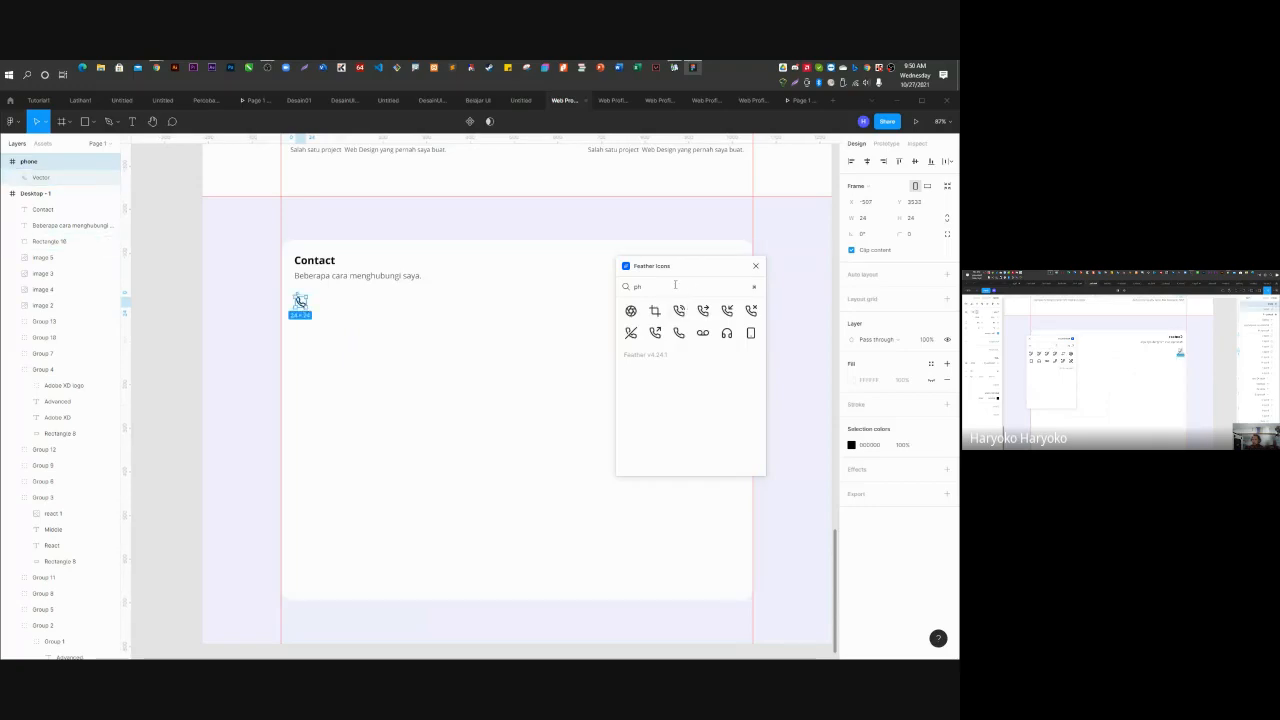
Search 'mail', insert the mail icon, and delete the leftover empty phone frame.
drag(675, 286, 600, 292)
text(mail)
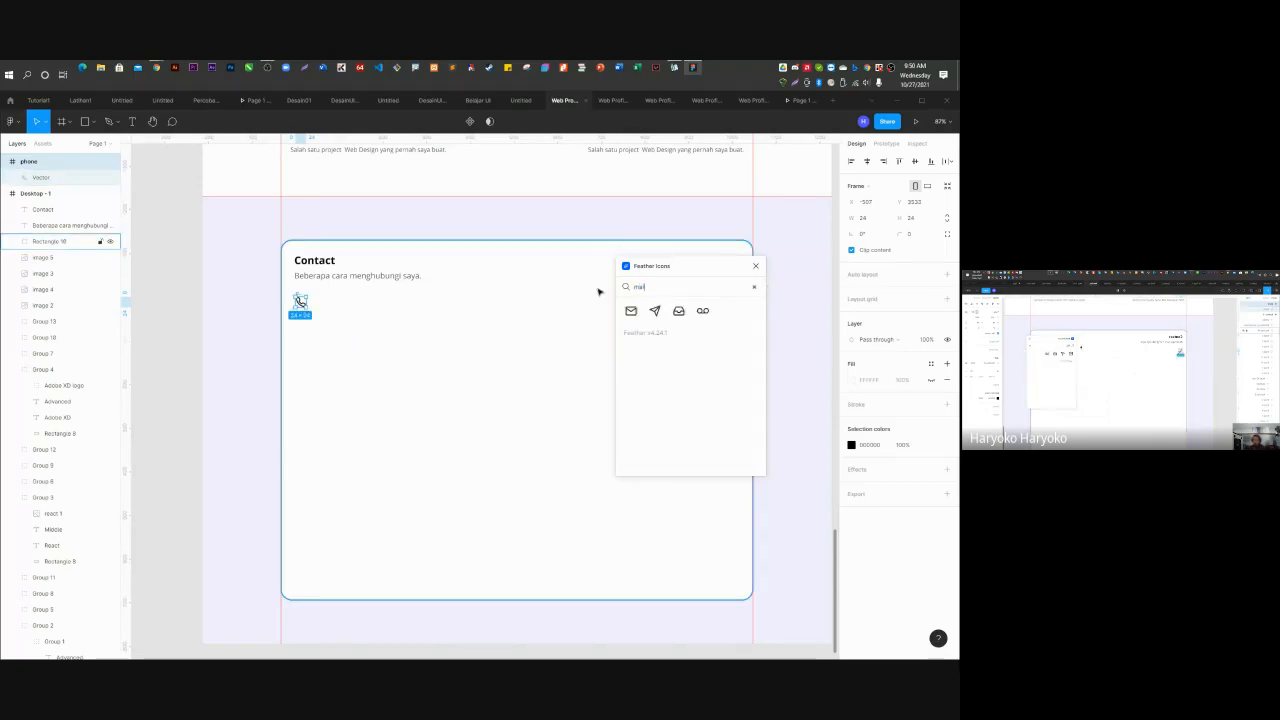
drag(631, 311, 485, 398)
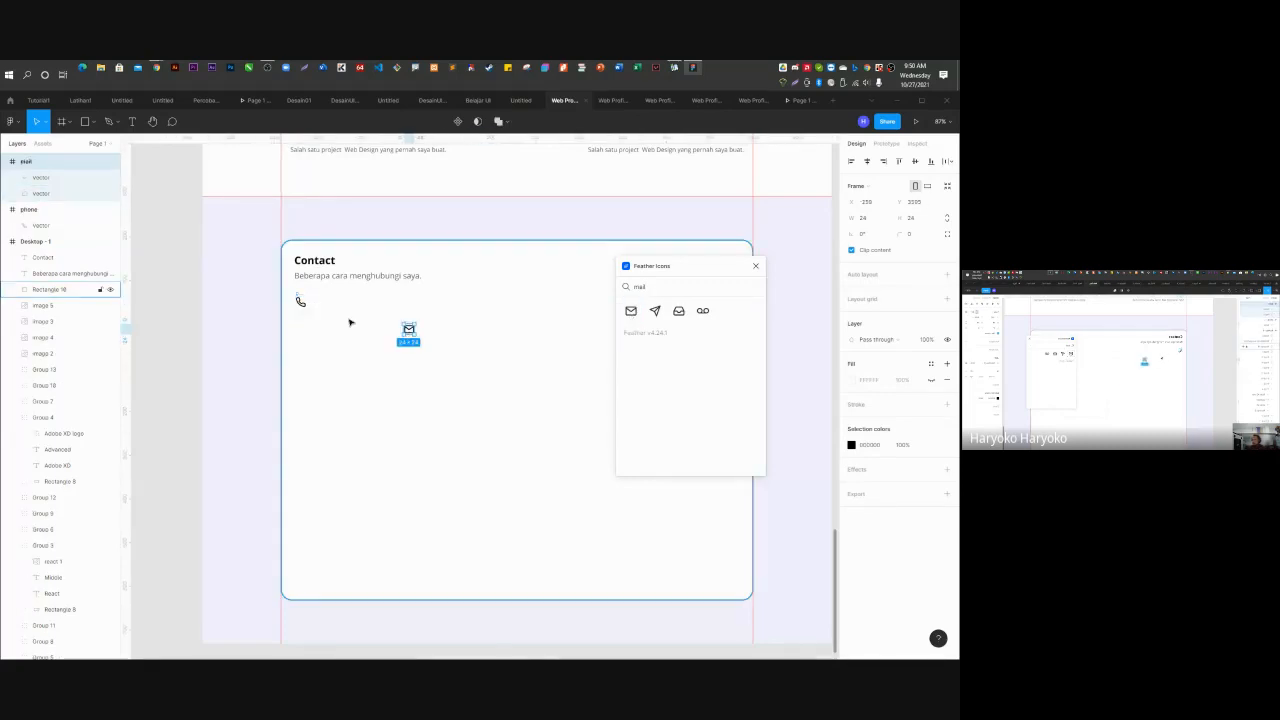
drag(302, 308, 311, 371)
click(301, 300)
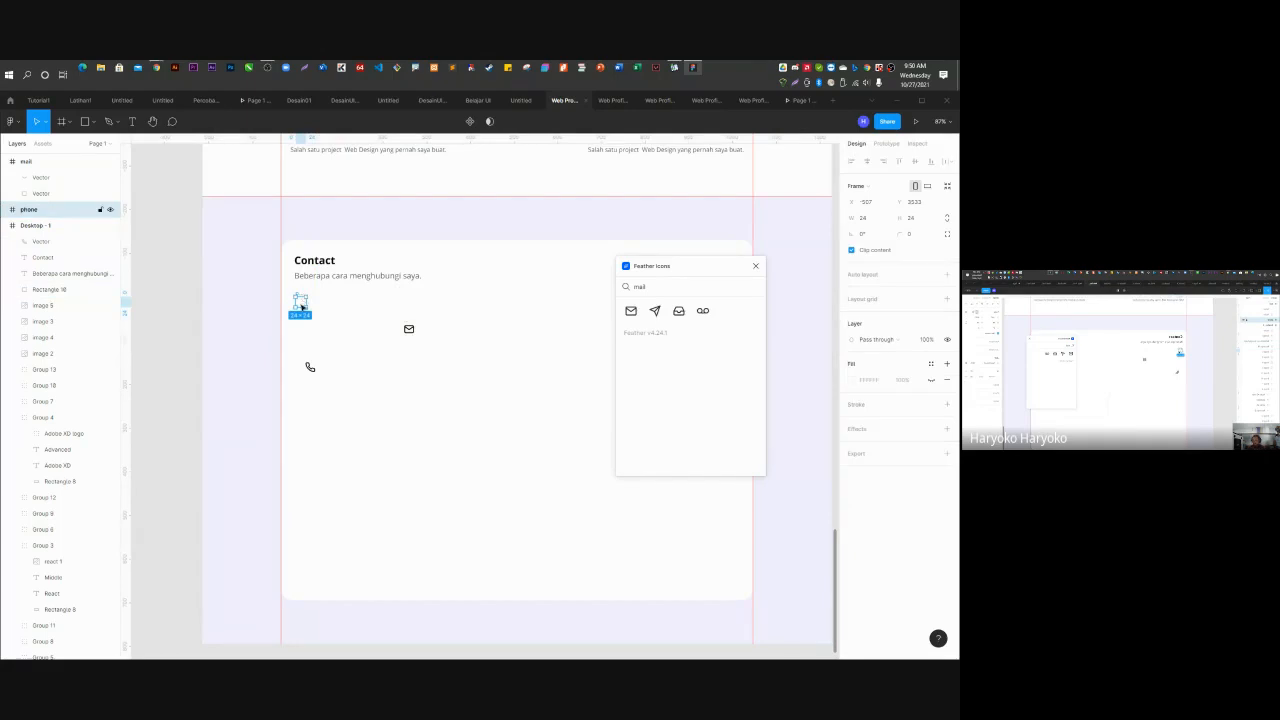
key(Delete)
drag(406, 329, 306, 322)
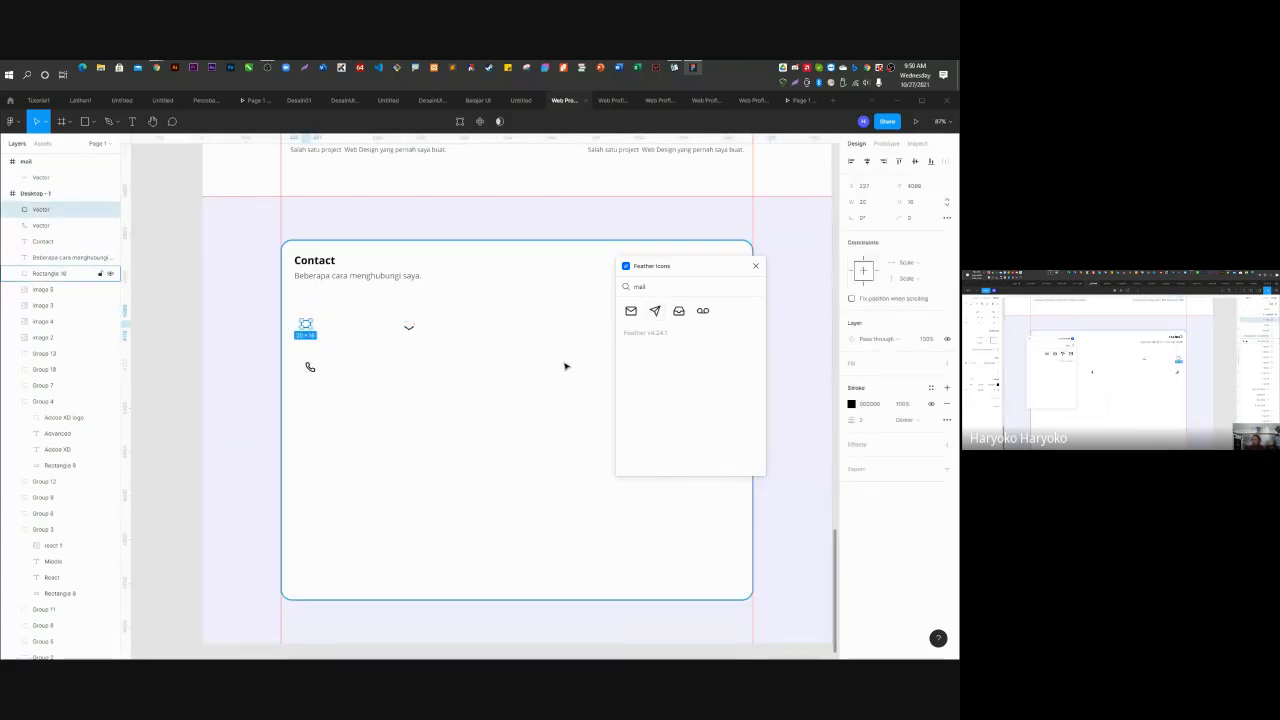
key(ctrl+z)
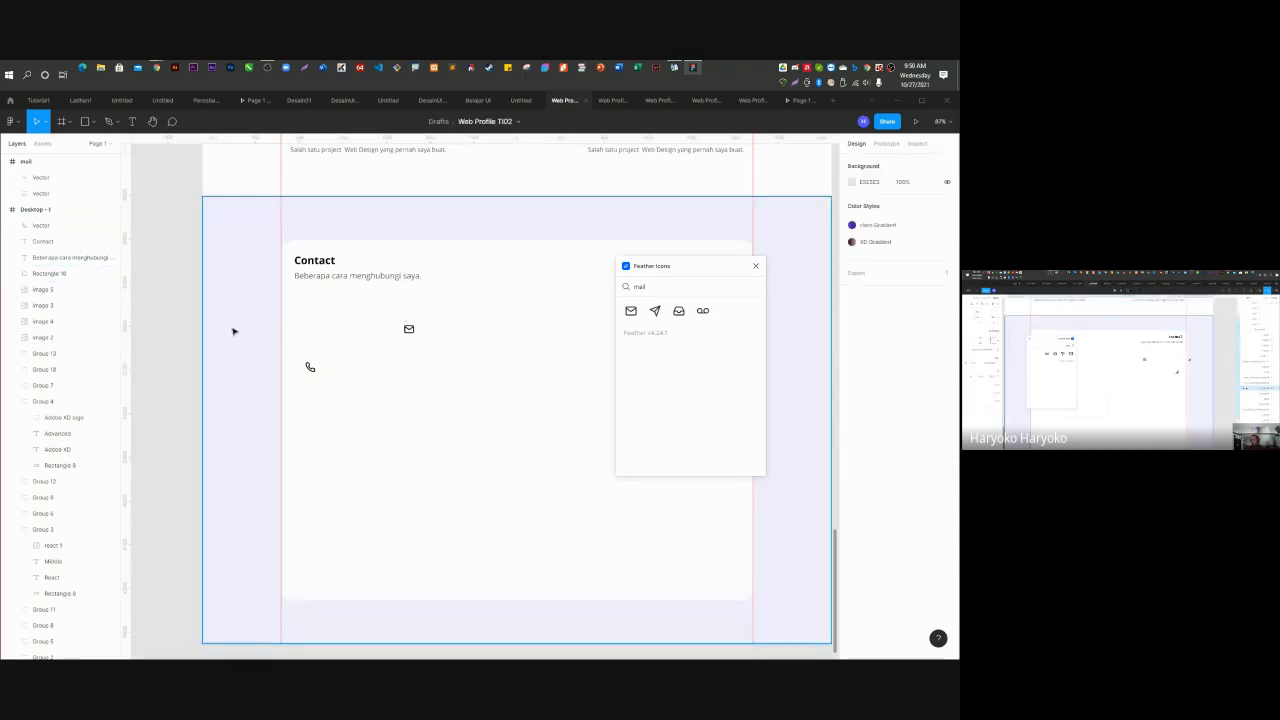
Stack the whole mail icon under the Contact subtitle with the phone icon aligned beneath it.
click(420, 335)
scroll(412, 330, up, 5)
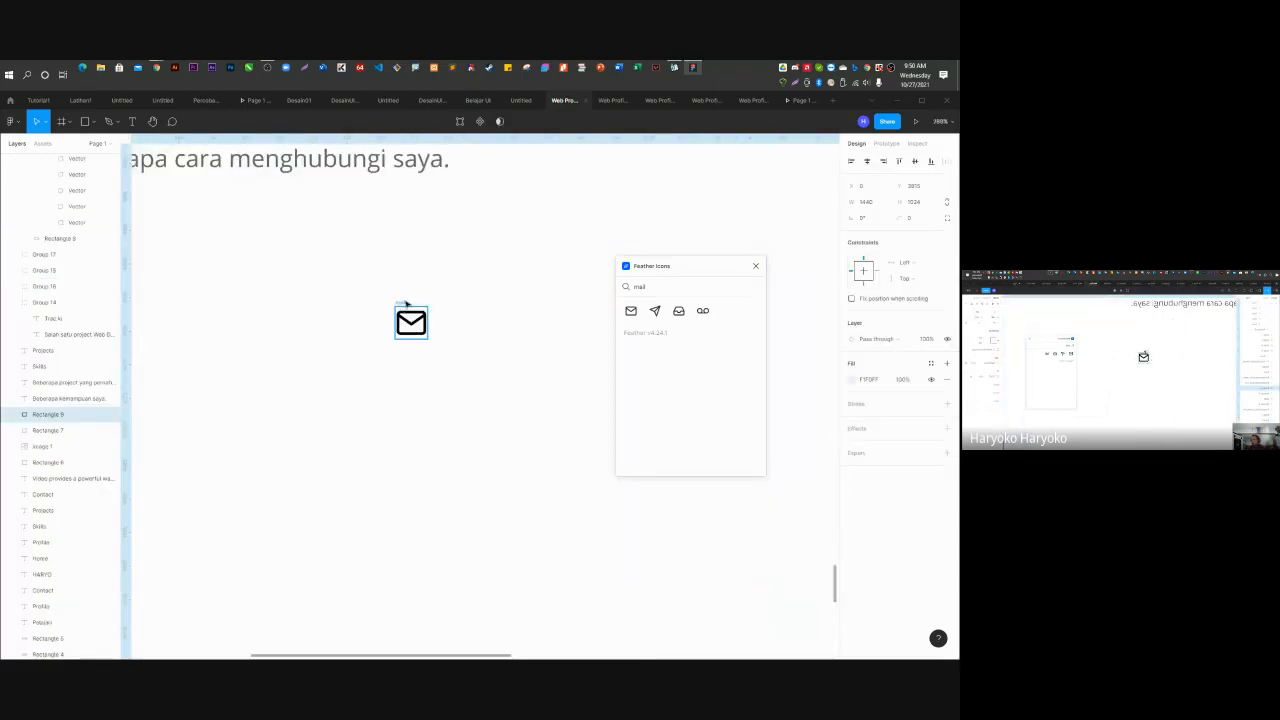
scroll(466, 337, down, 3)
click(449, 330)
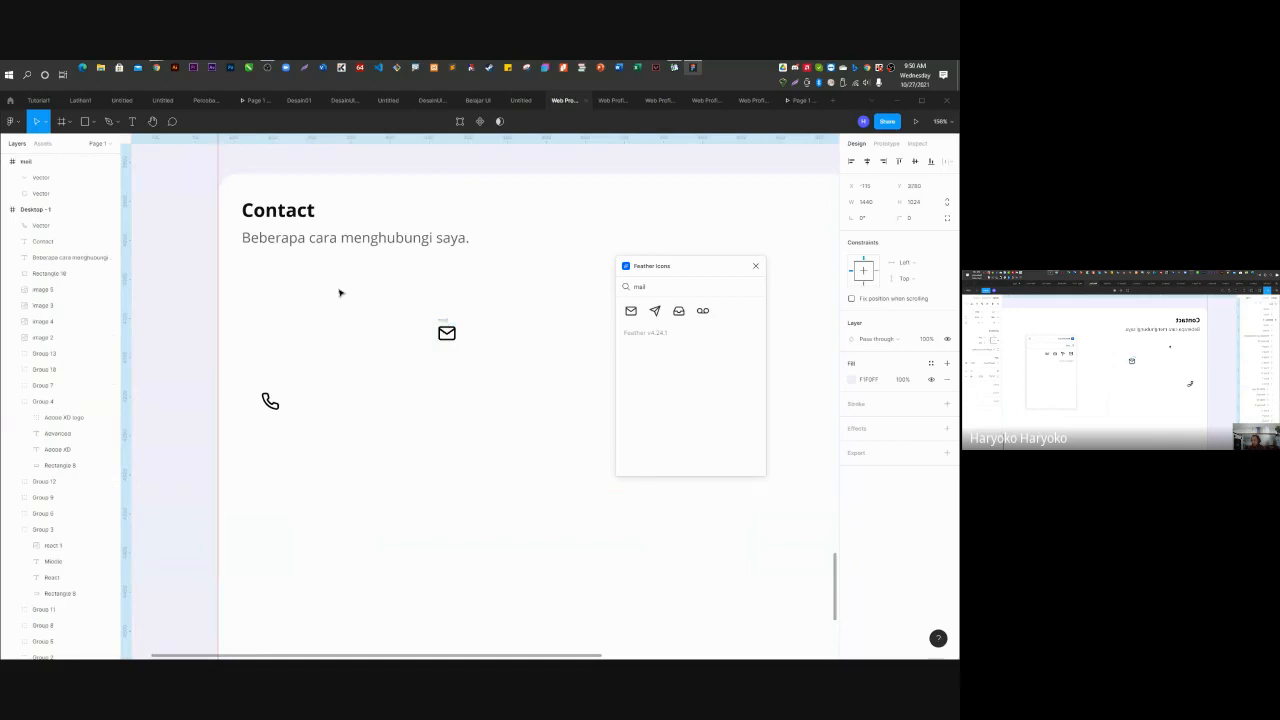
double_click(447, 334)
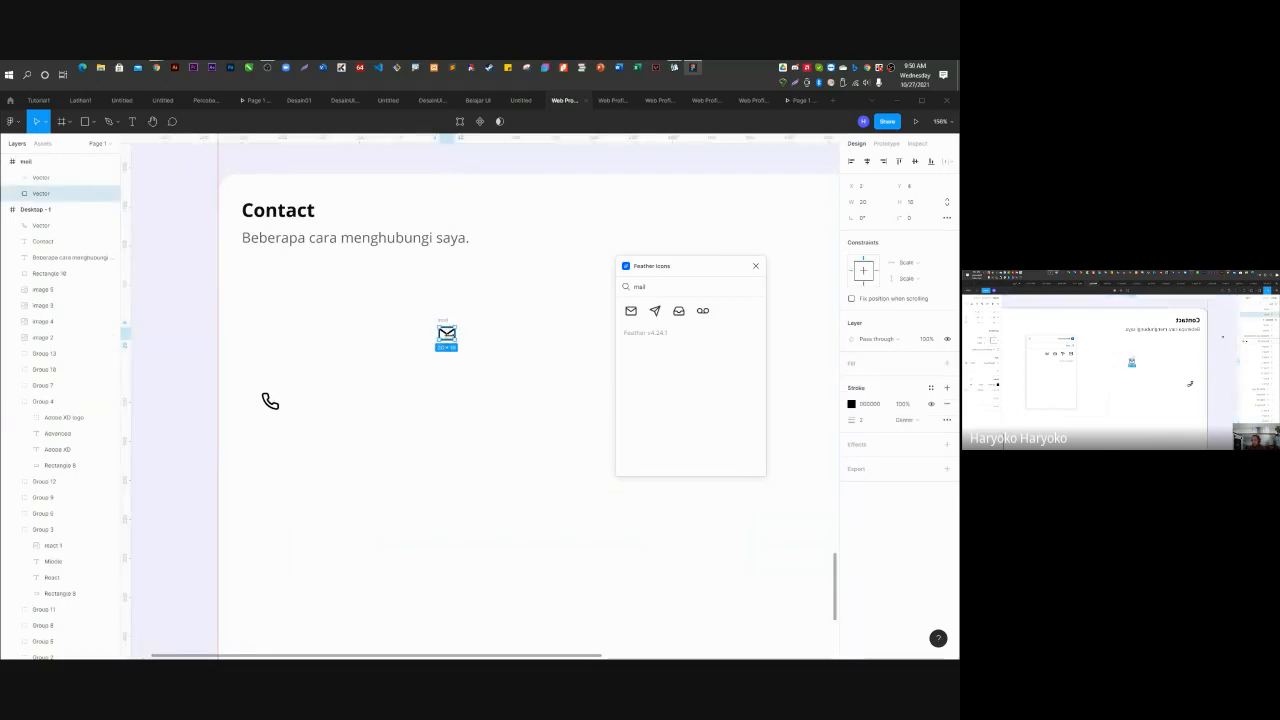
click(41, 178)
click(28, 162)
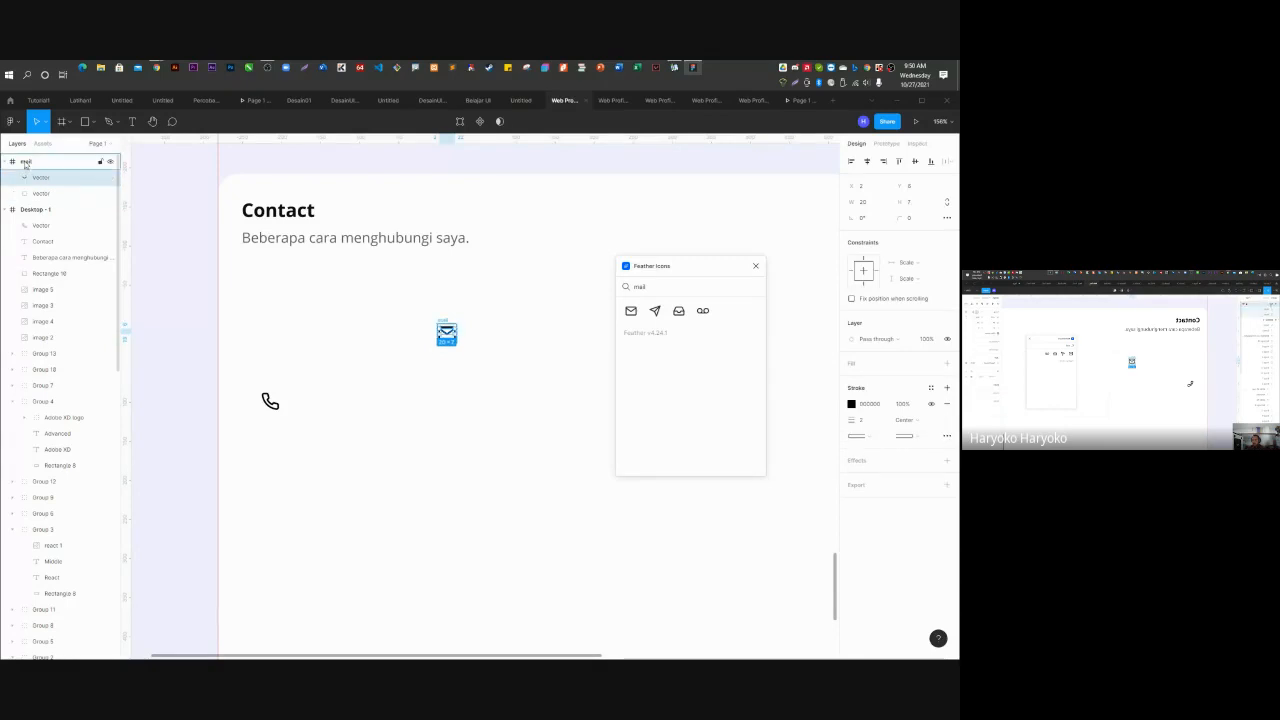
drag(447, 334, 250, 281)
click(270, 401)
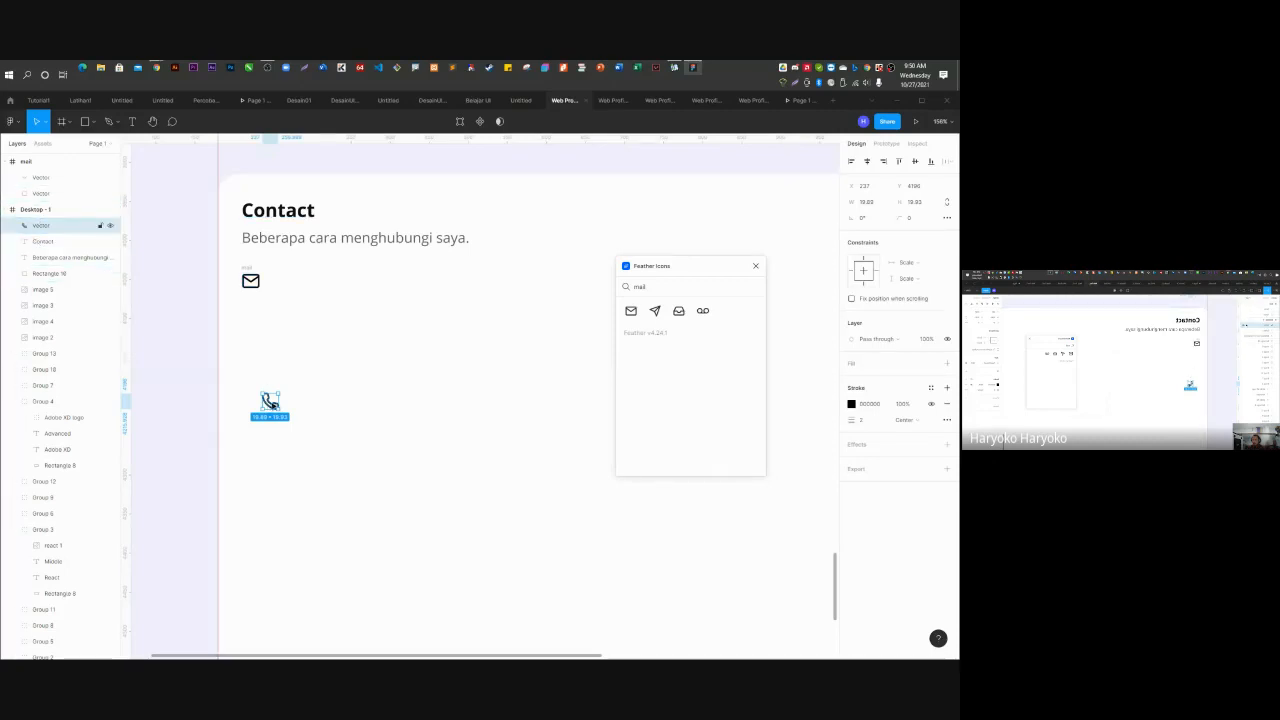
drag(270, 401, 252, 310)
drag(252, 318, 256, 321)
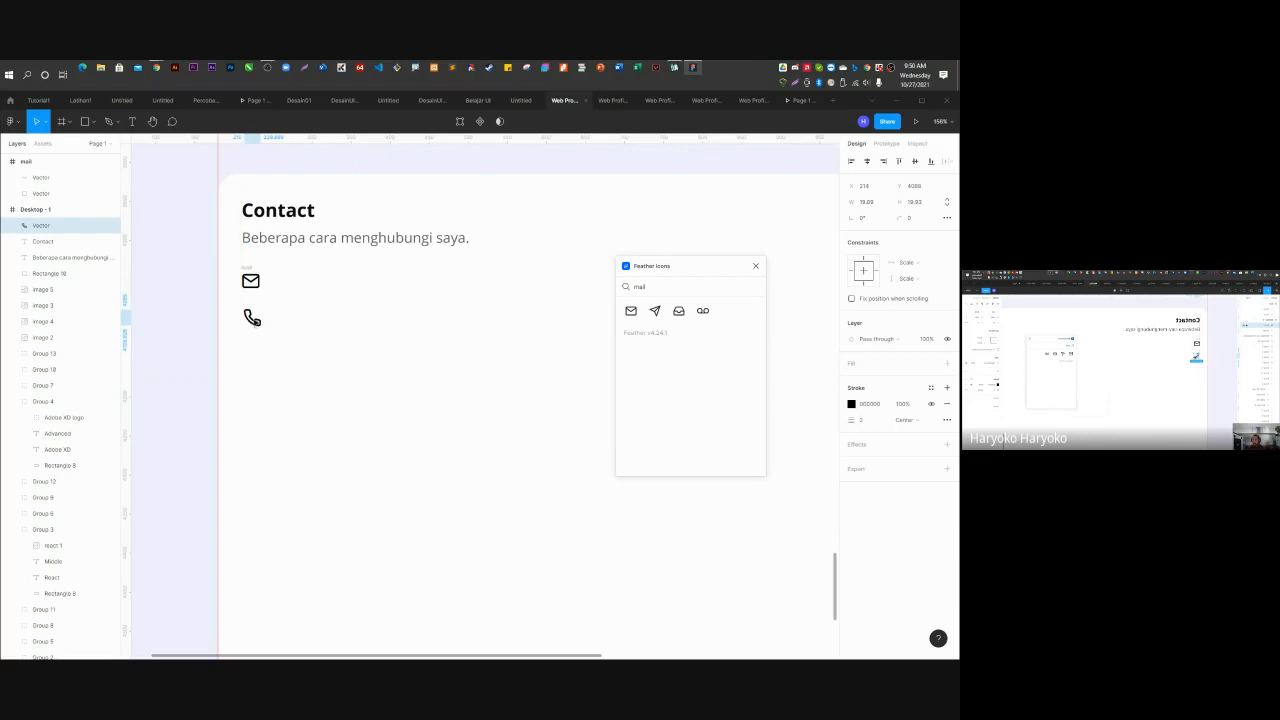
drag(651, 284, 611, 286)
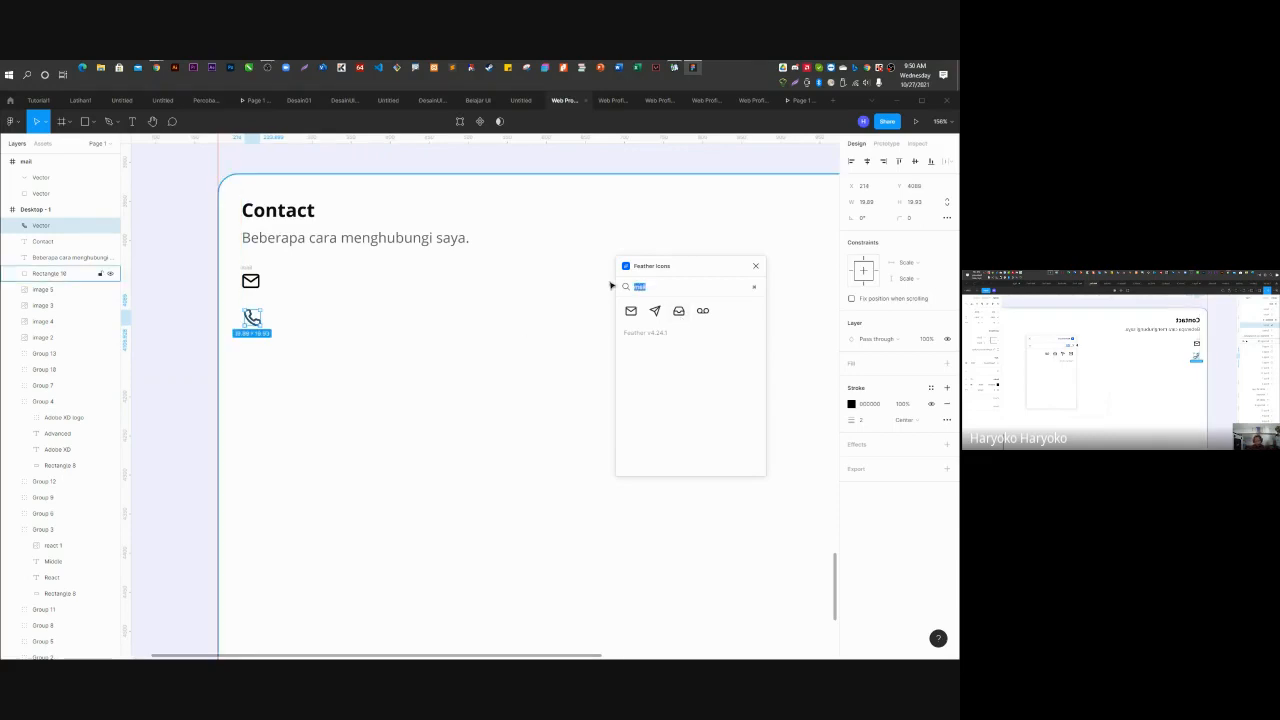
key(BackSpace)
text(ins)
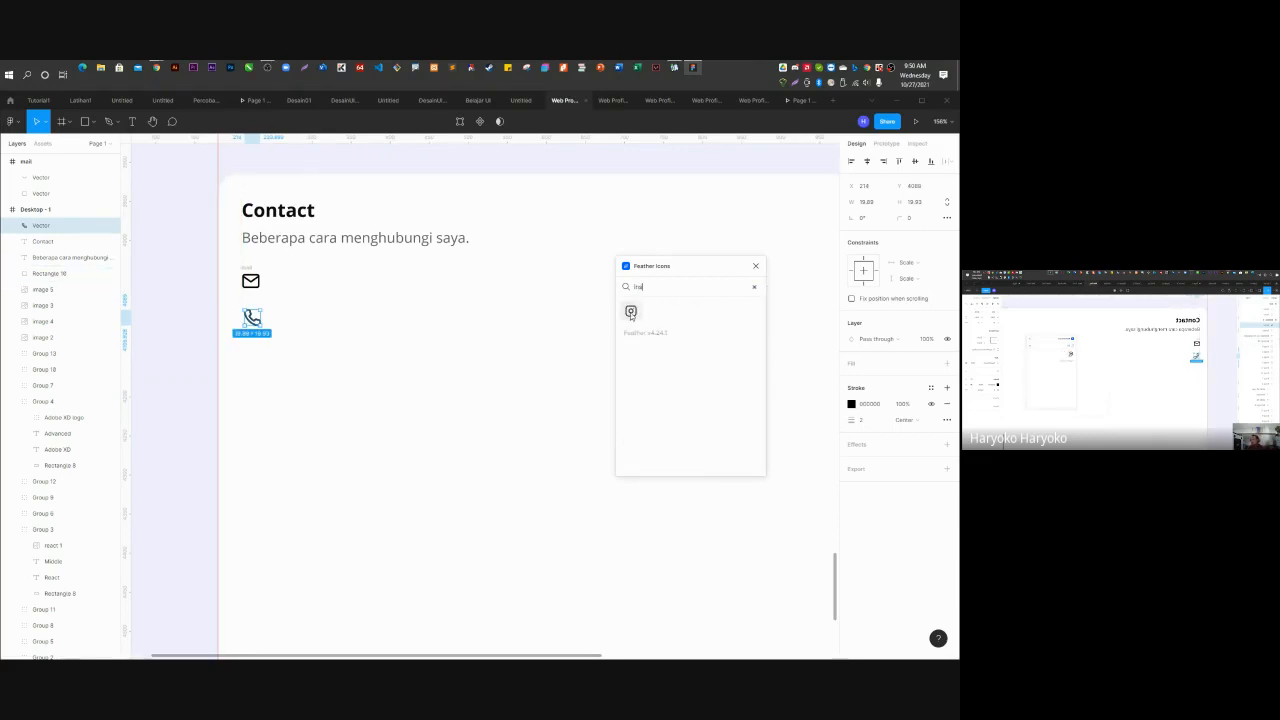
click(631, 311)
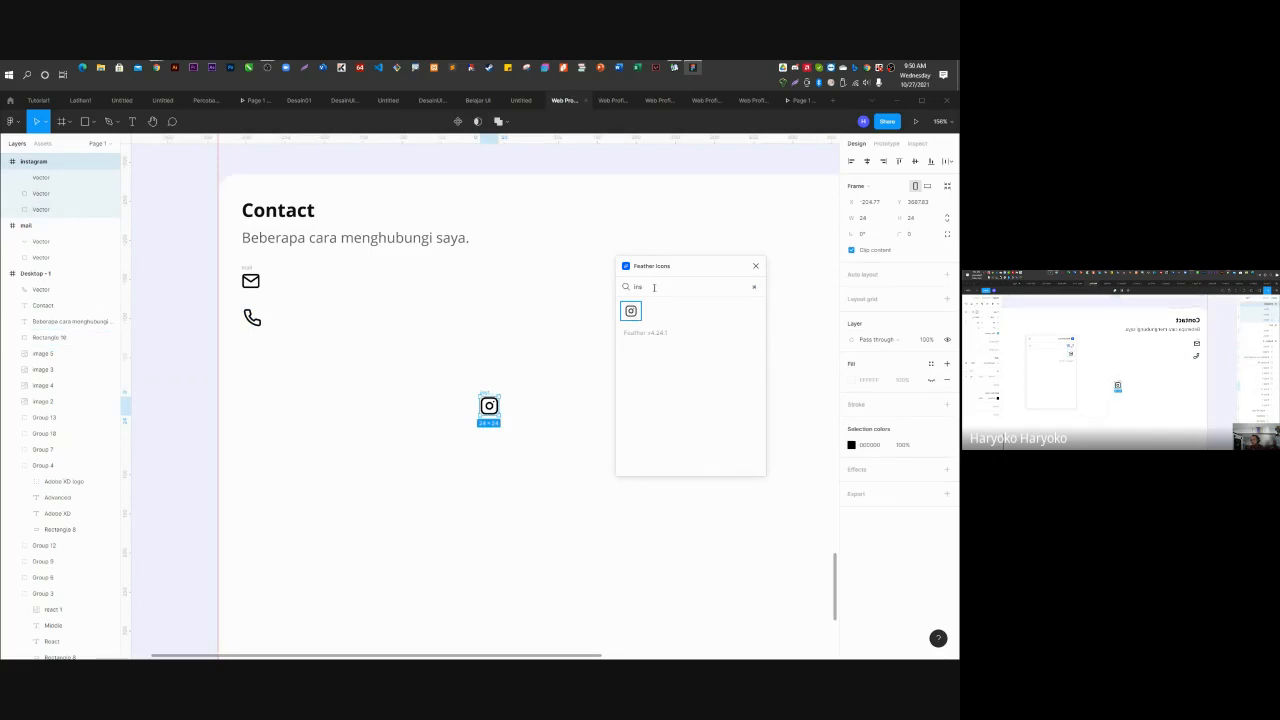
drag(646, 287, 622, 289)
text(fa)
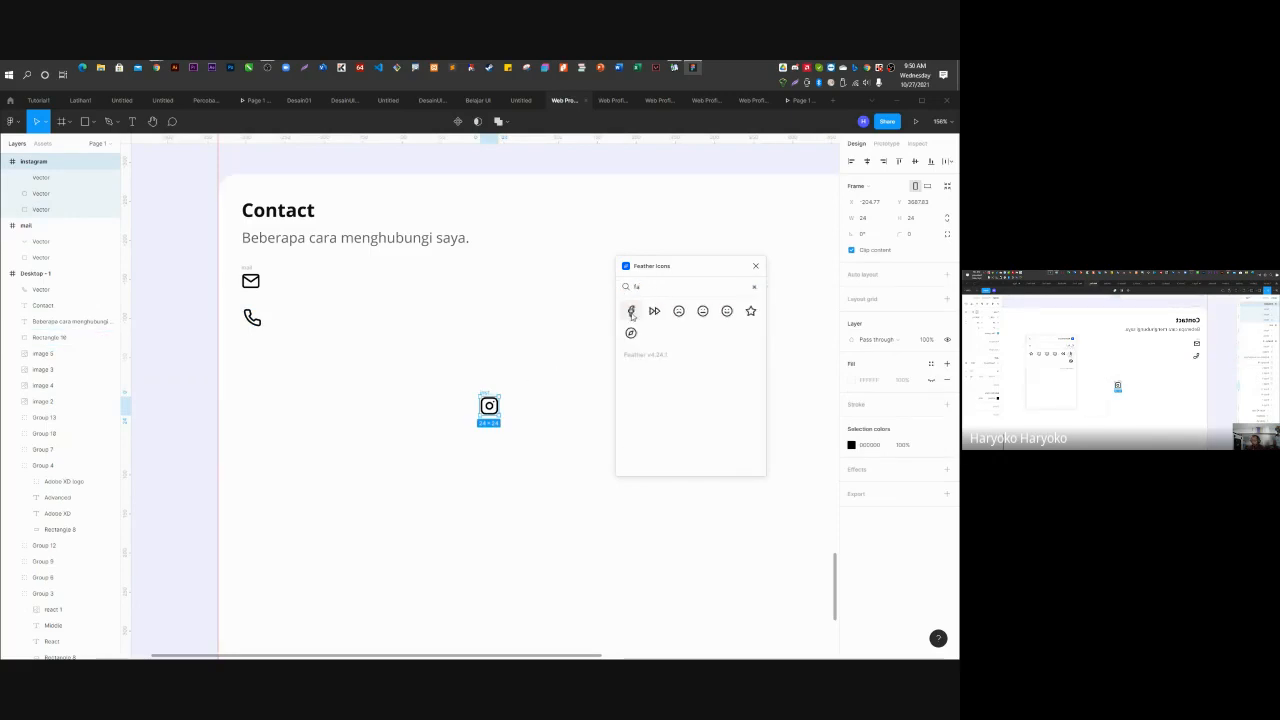
click(631, 311)
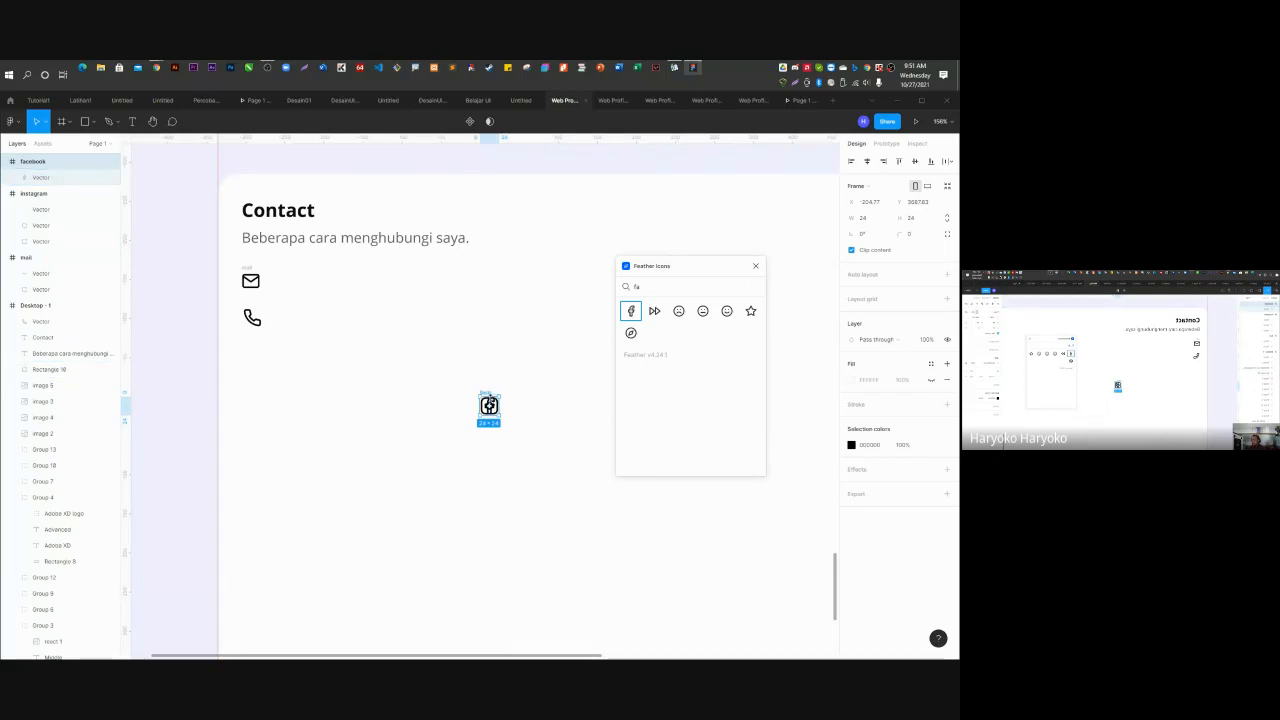
drag(489, 405, 381, 401)
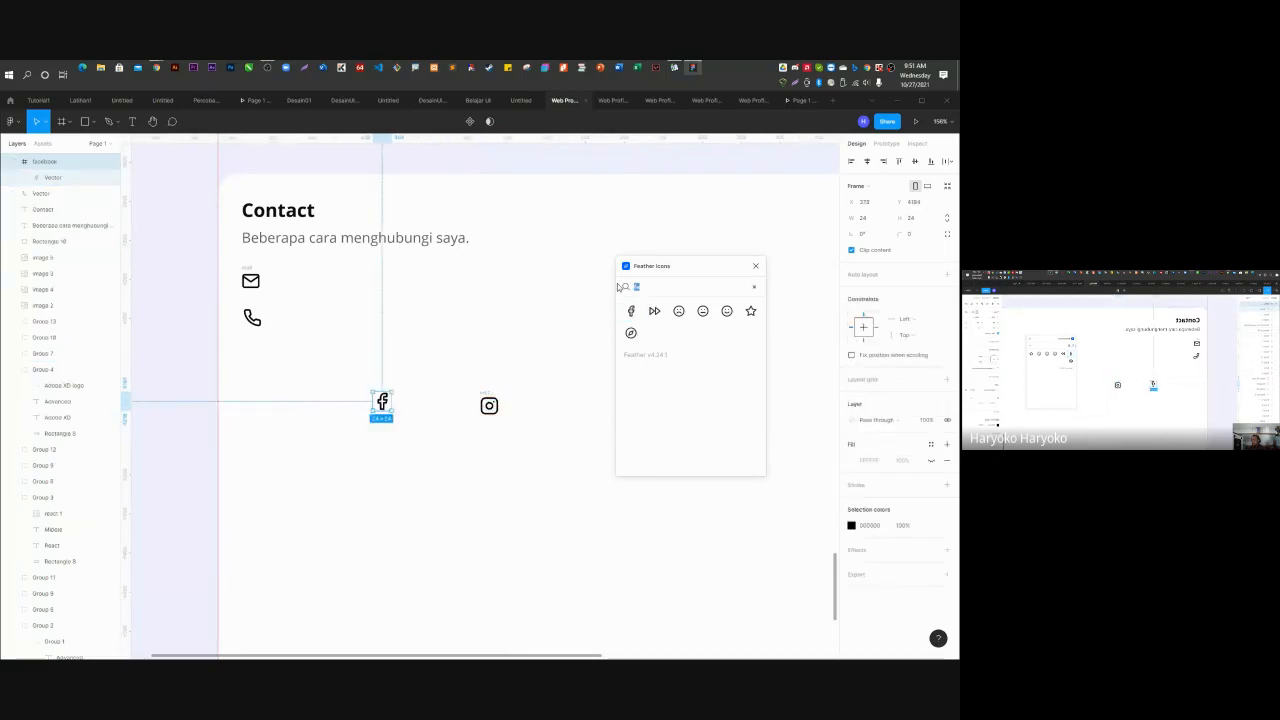
text(twi)
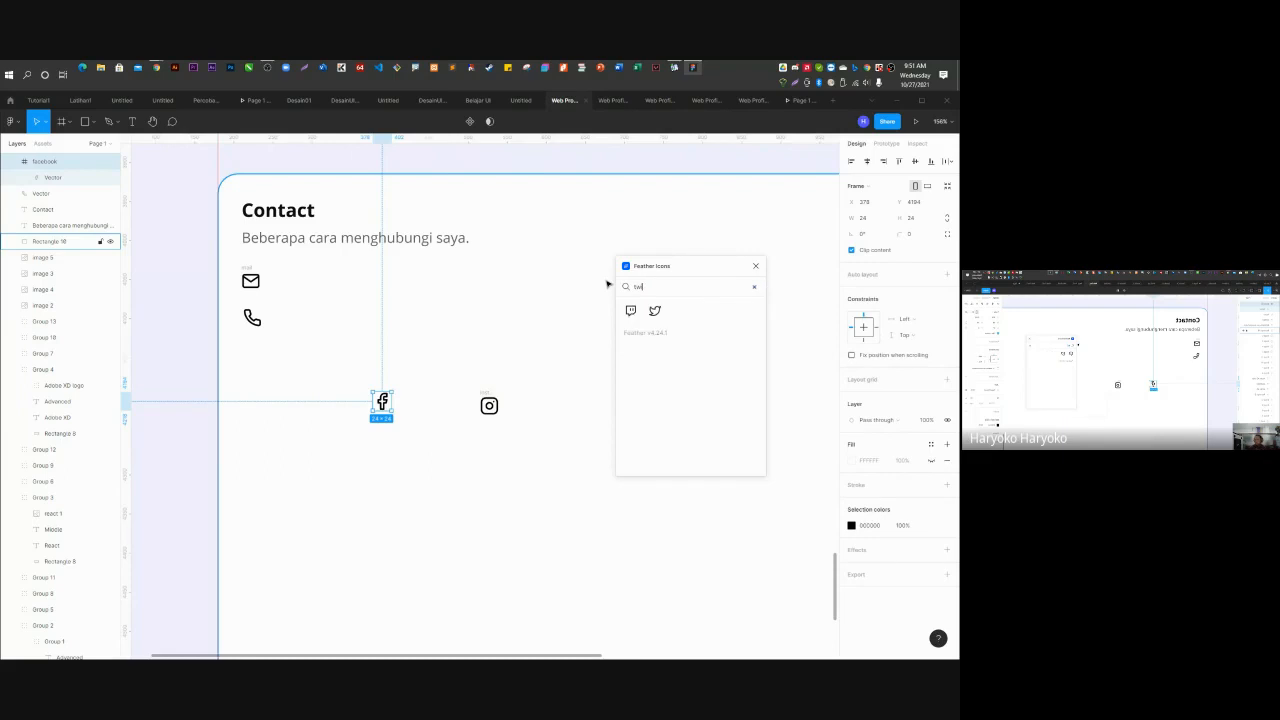
click(654, 310)
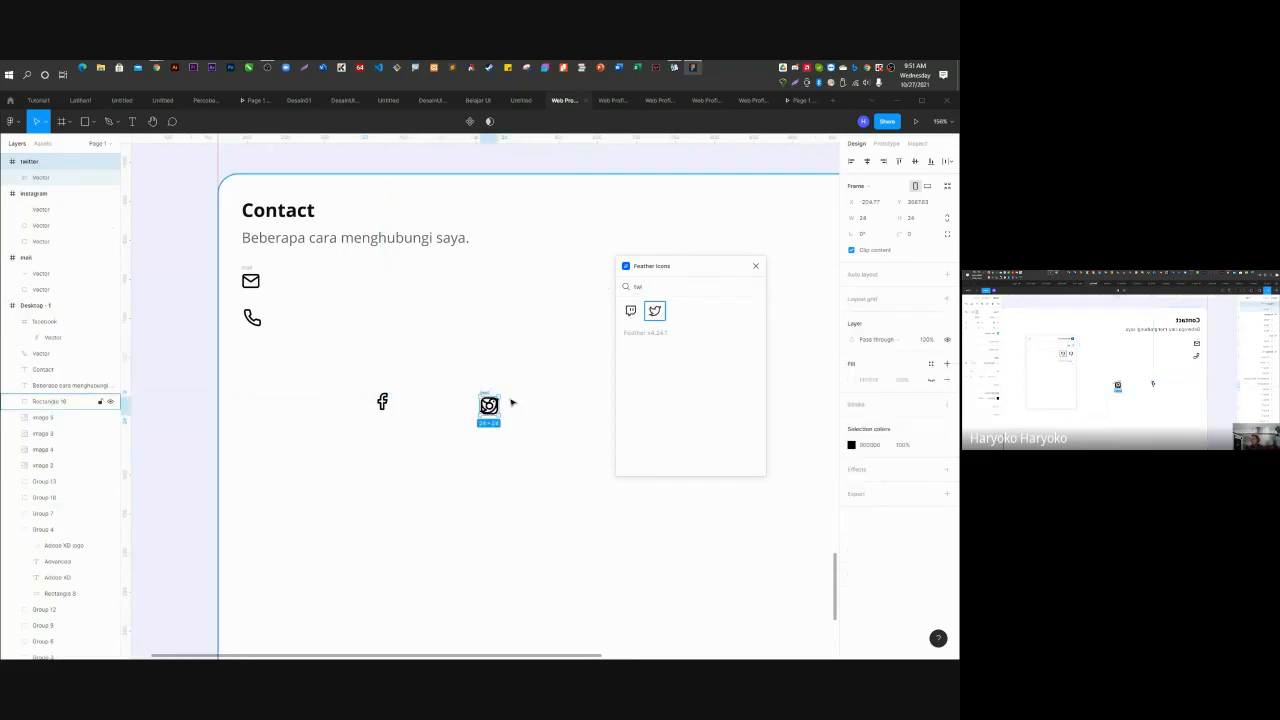
drag(489, 405, 269, 430)
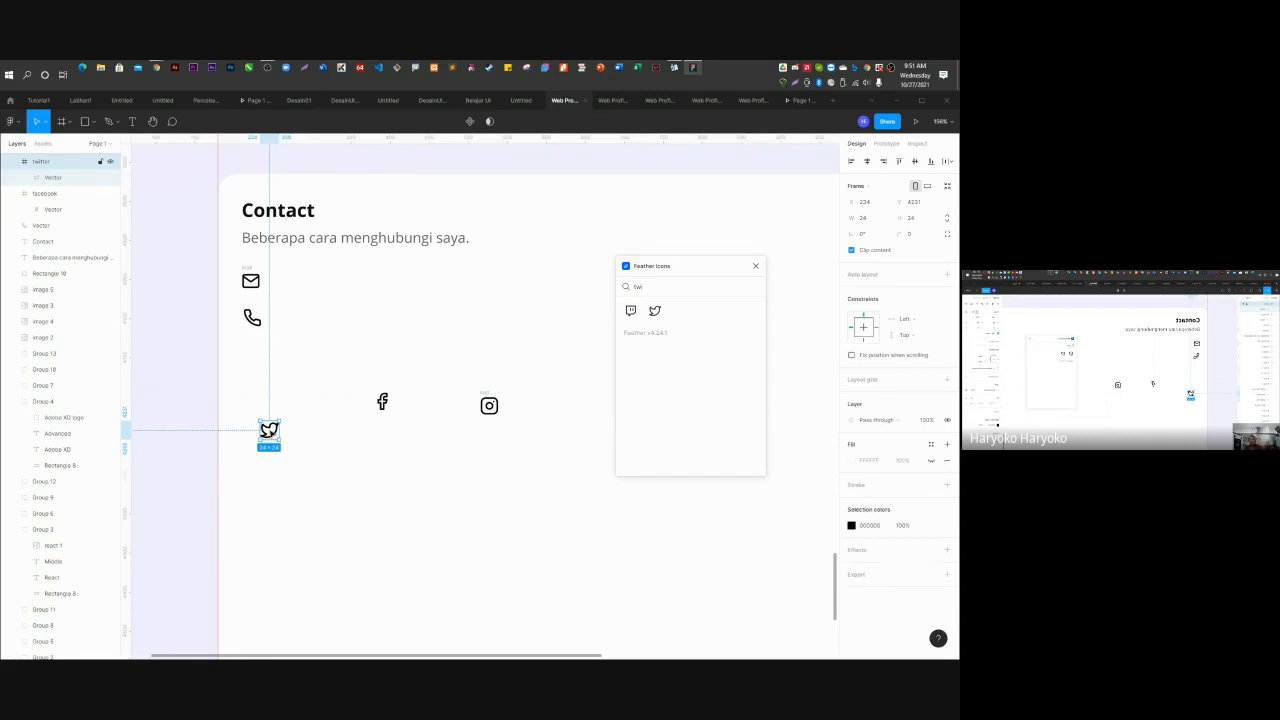
double_click(251, 281)
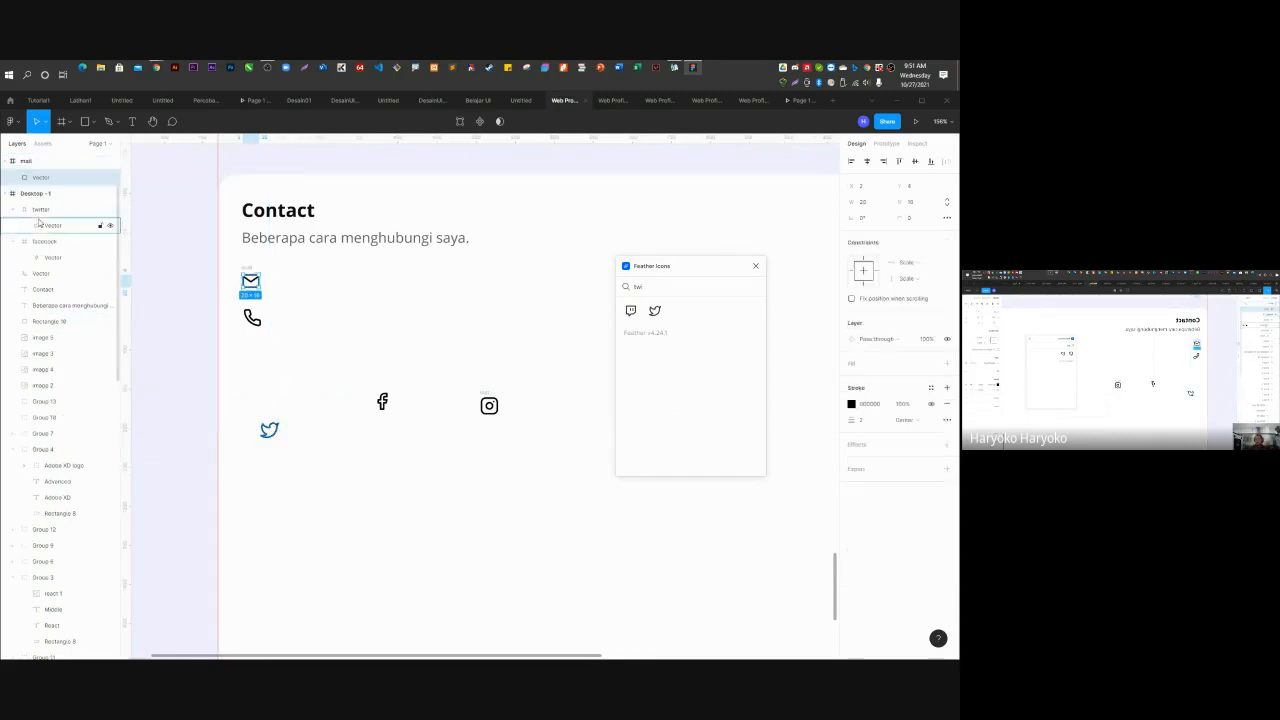
click(30, 162)
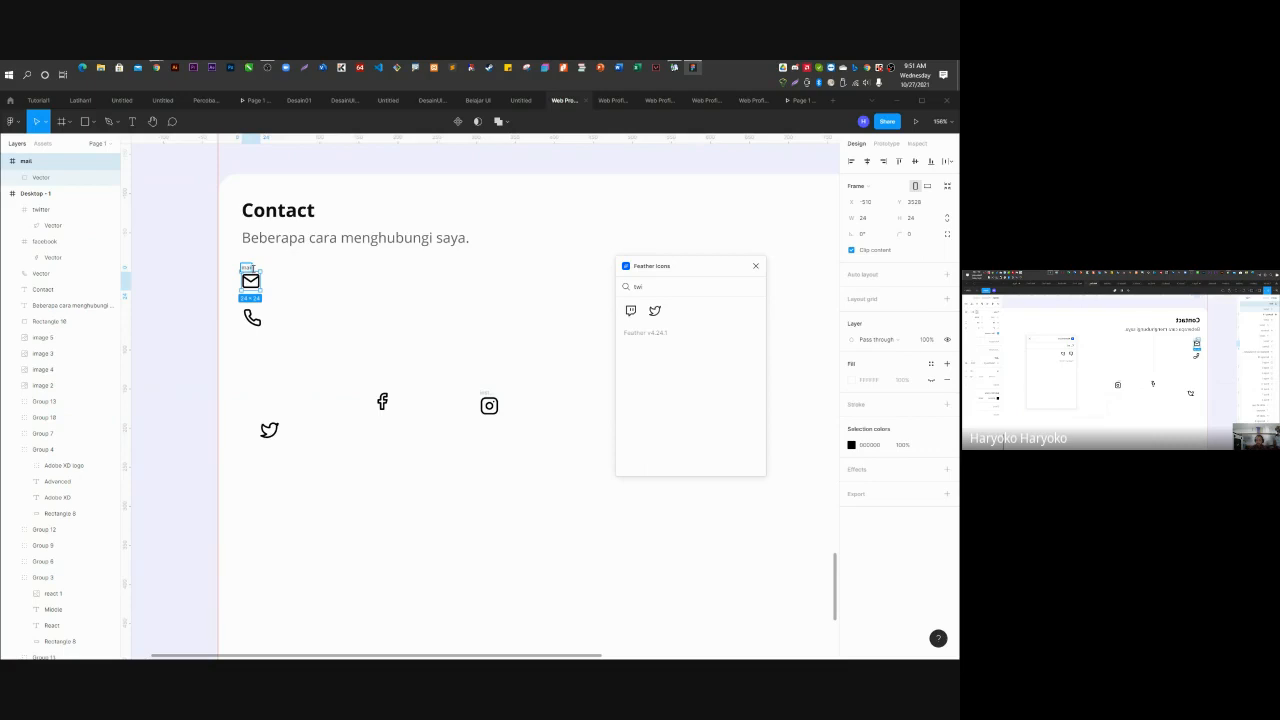
click(305, 299)
scroll(256, 284, up, 5)
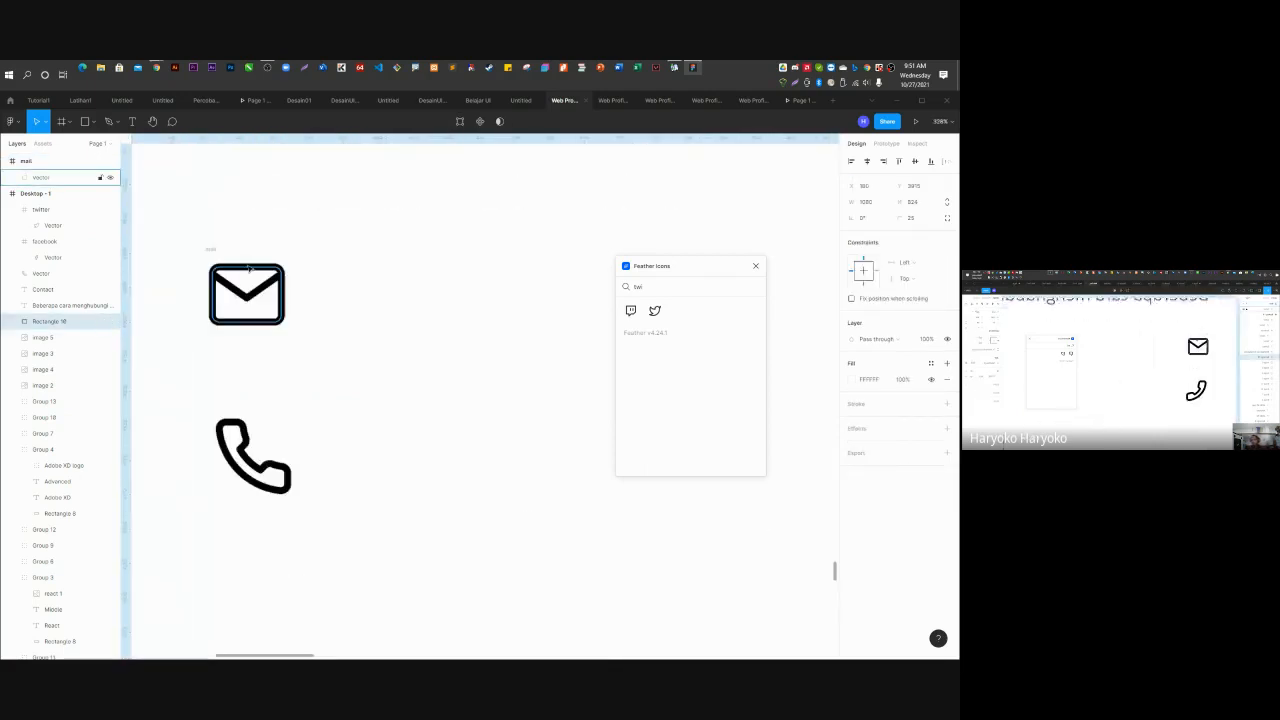
click(205, 250)
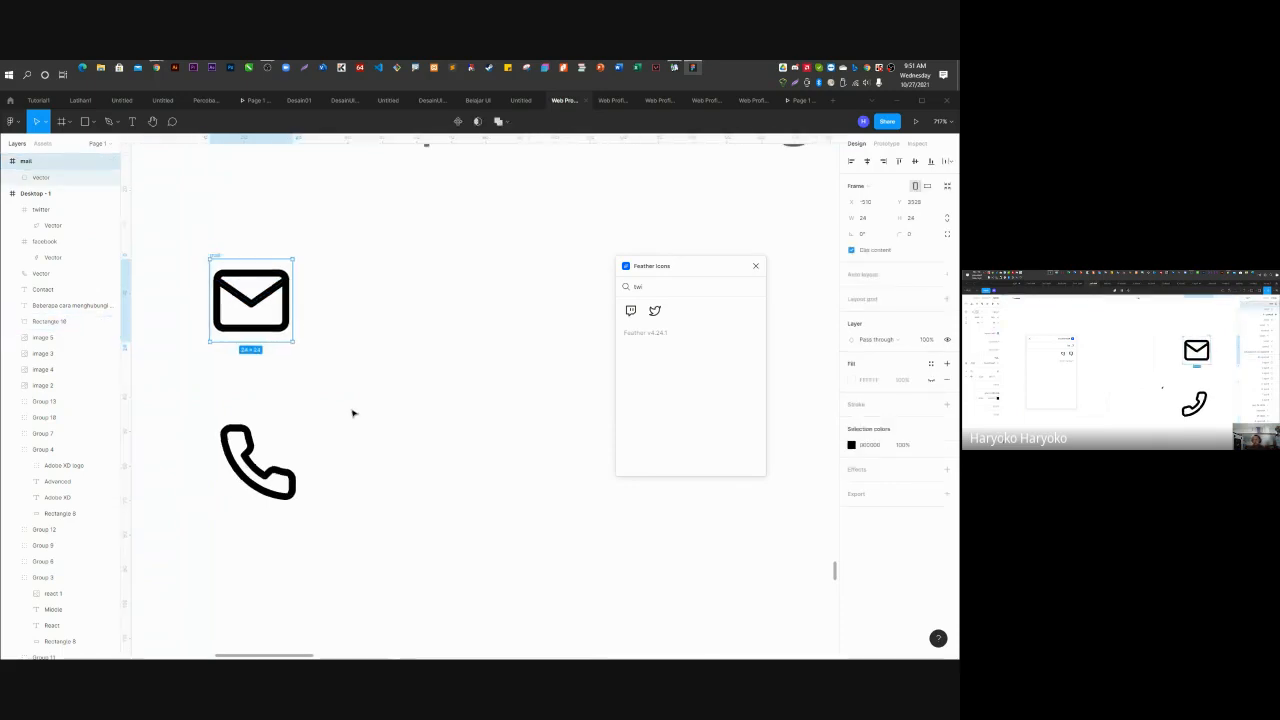
scroll(352, 413, down, 3)
click(363, 406)
scroll(280, 432, down, 5)
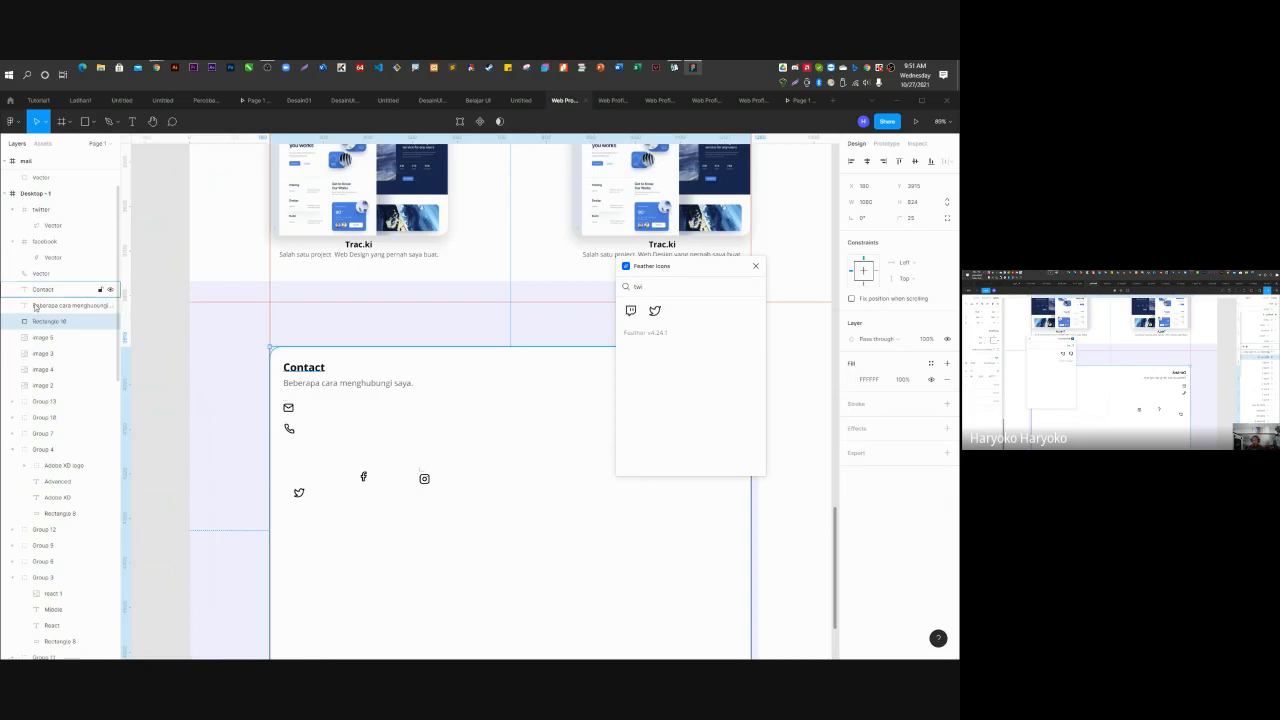
click(289, 429)
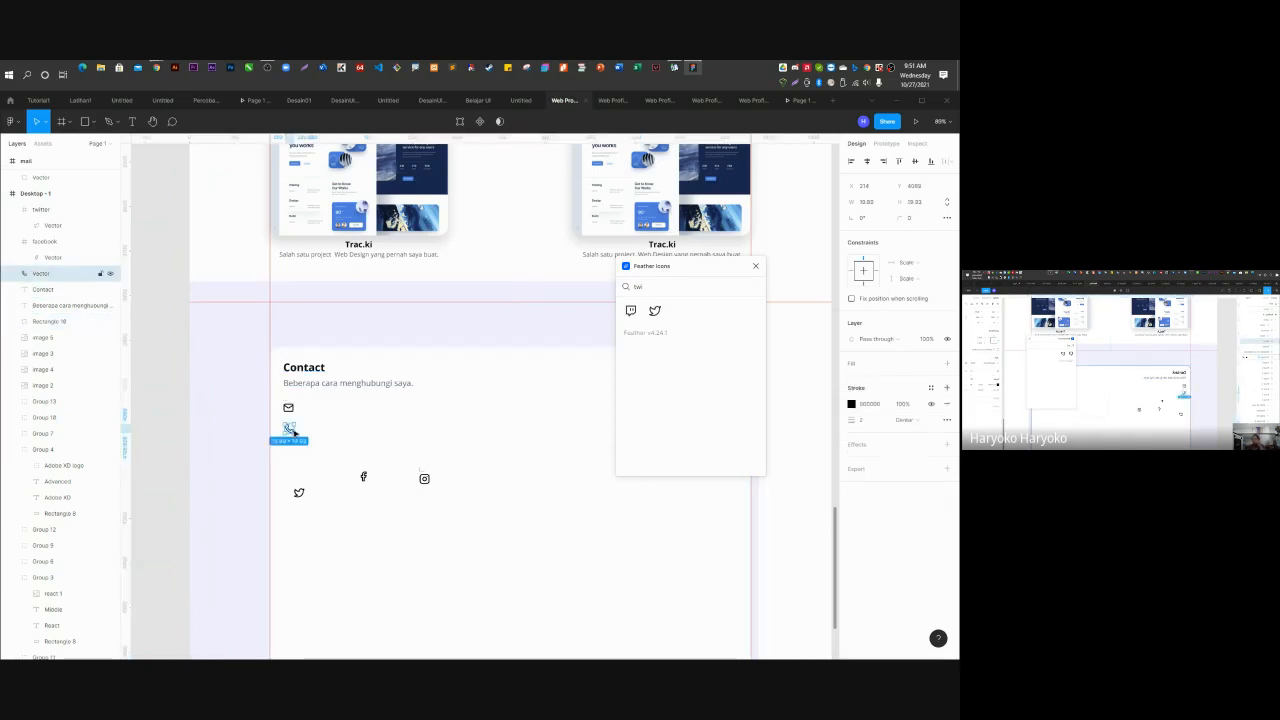
scroll(323, 427, up, 3)
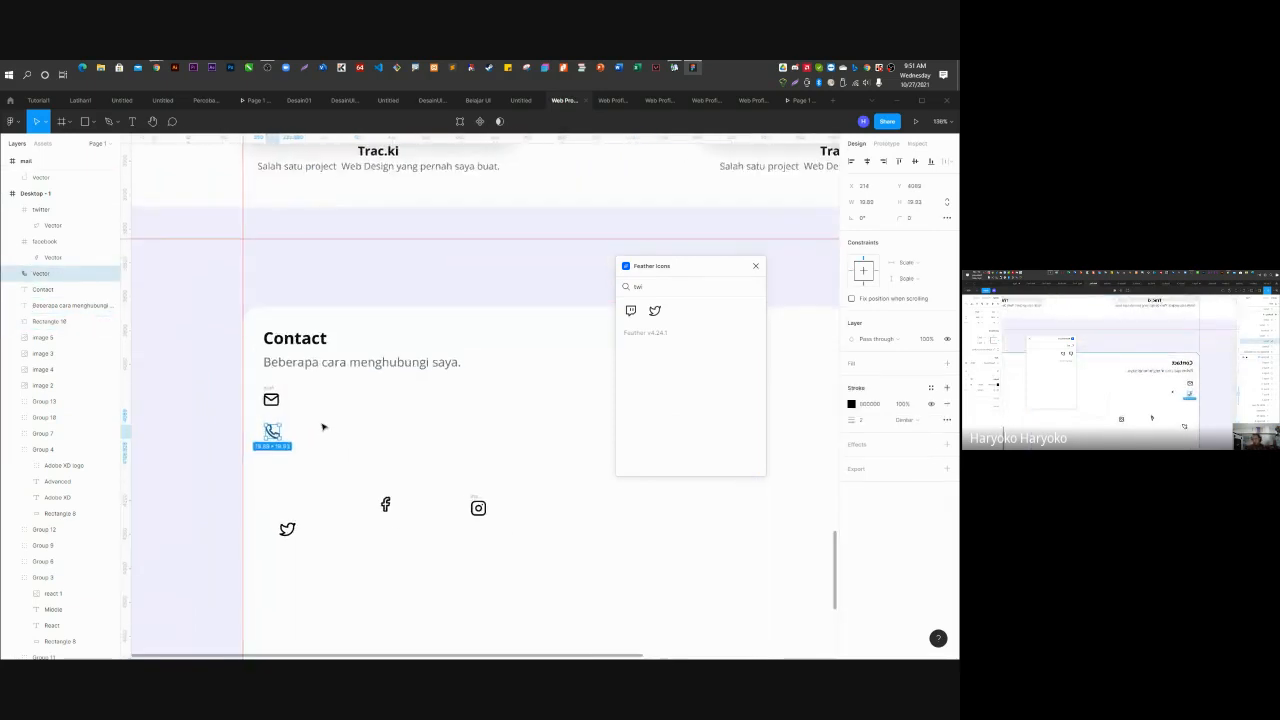
scroll(323, 427, up, 2)
Duplicate the Contact heading beside the mail icon, retype it as the contact's e-mail address, size 18.
click(45, 289)
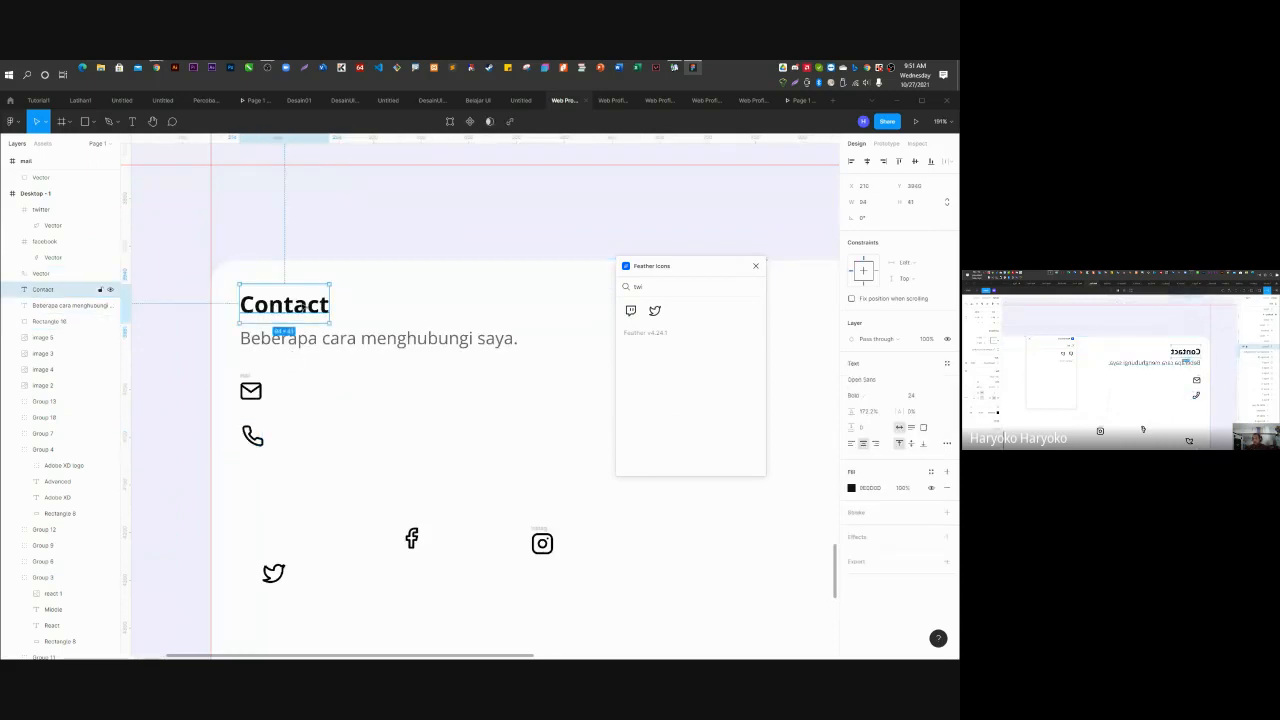
drag(301, 308, 340, 393)
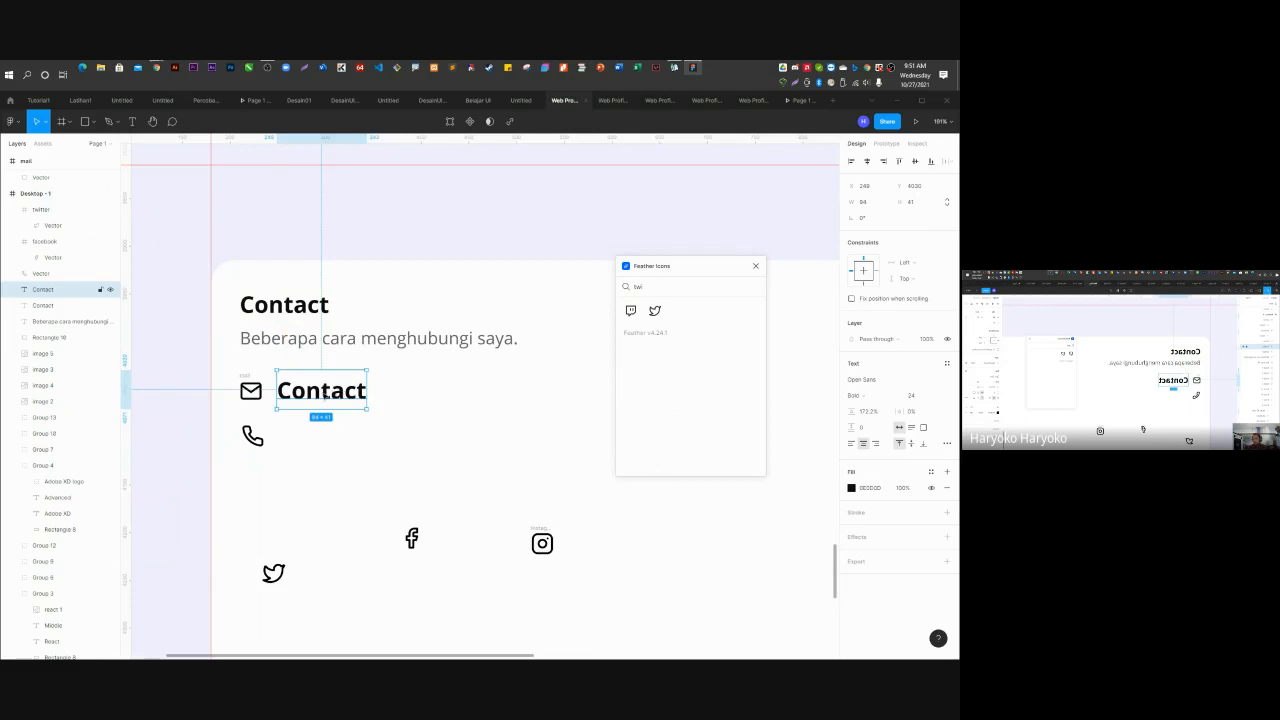
double_click(323, 392)
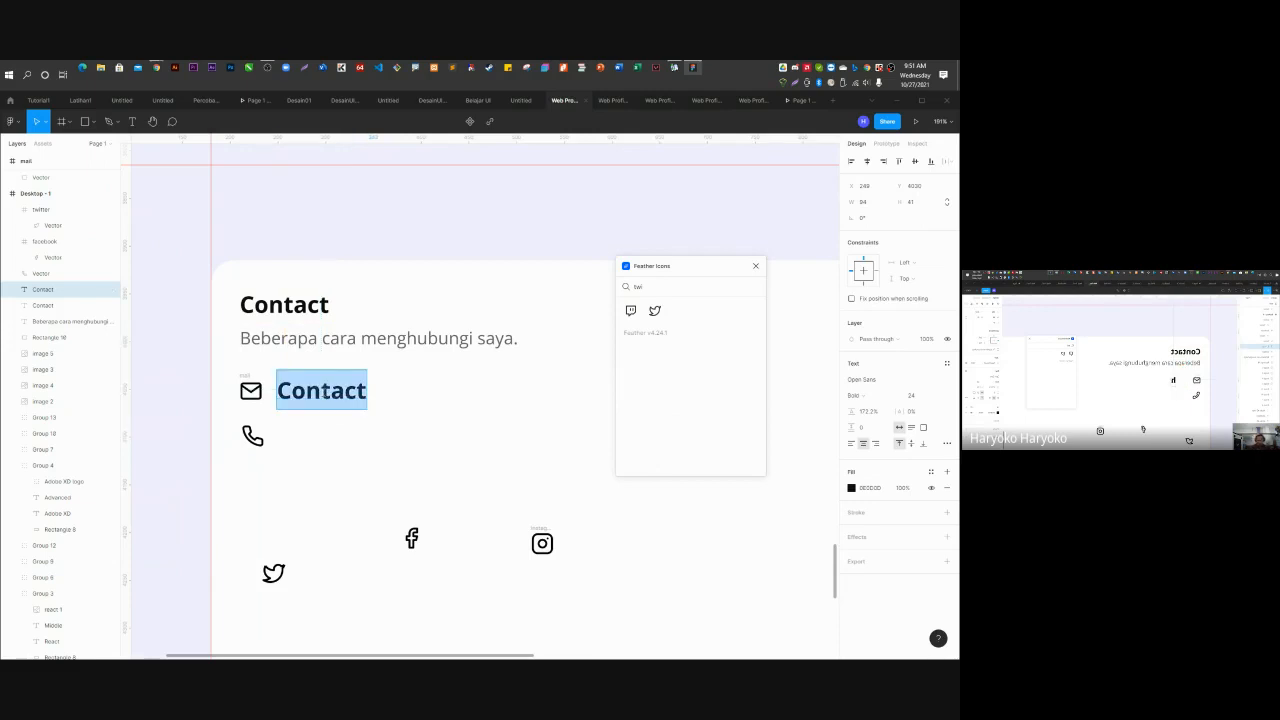
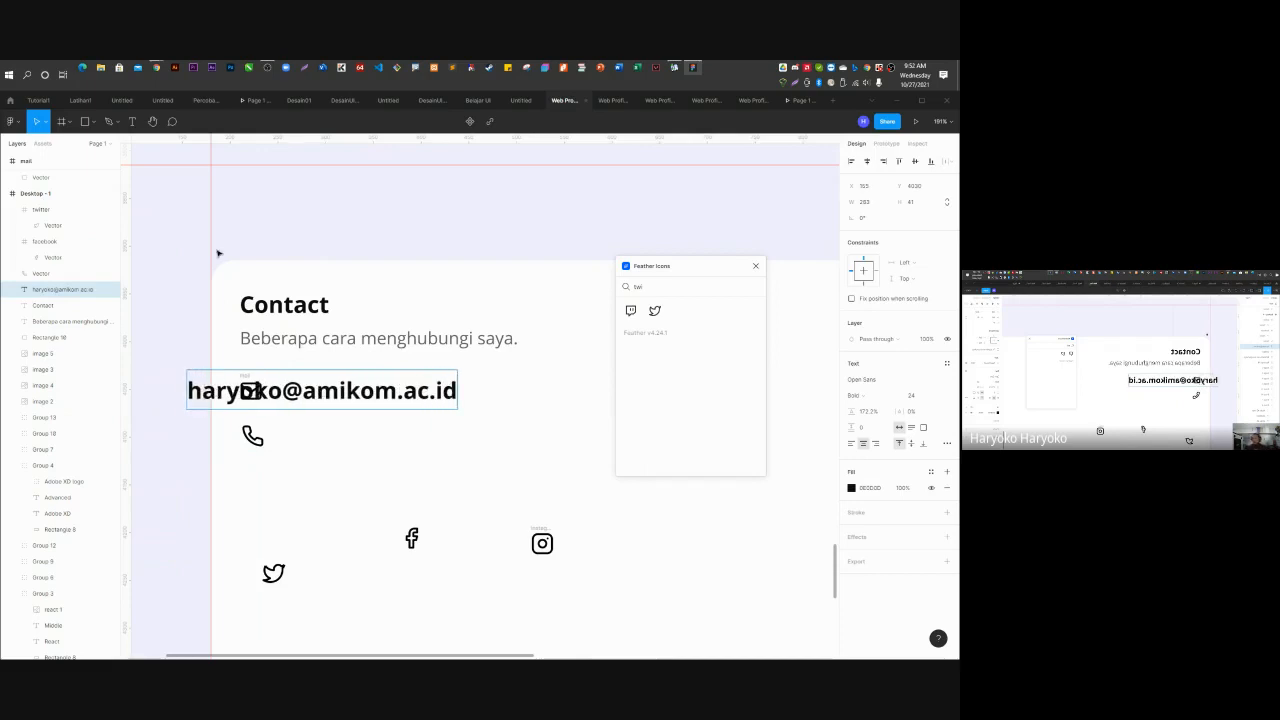
key(Escape)
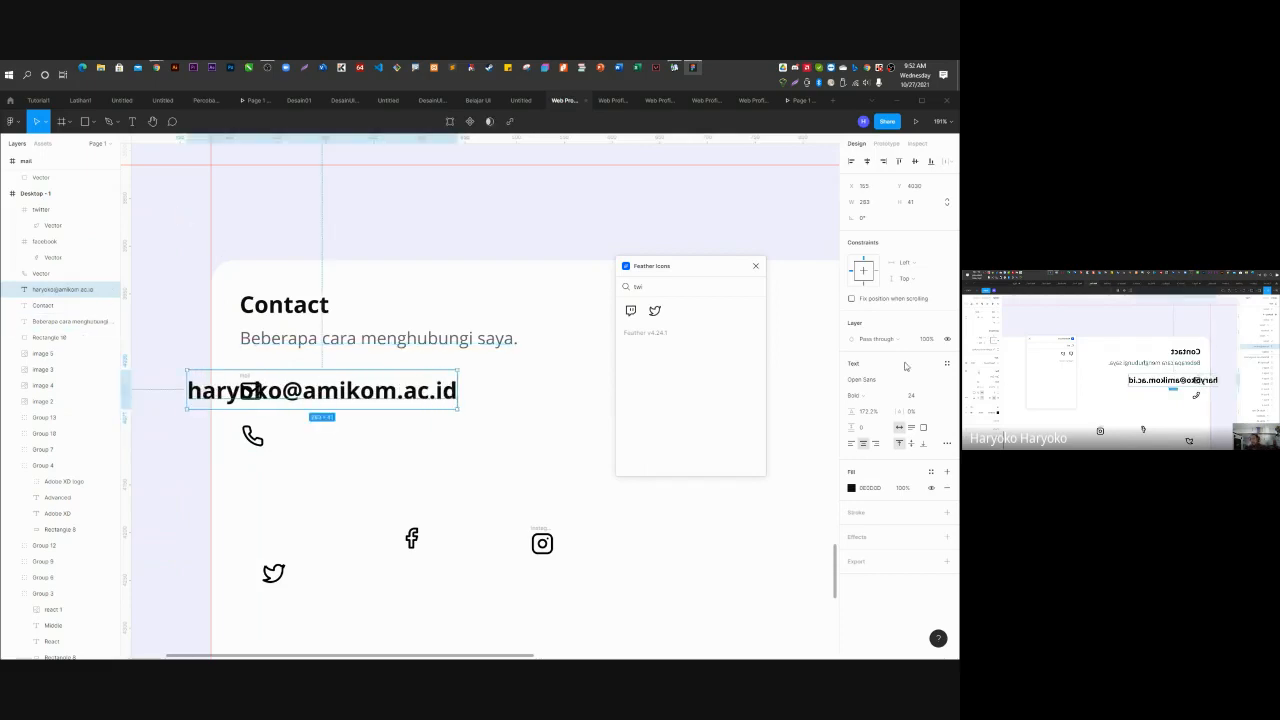
click(935, 396)
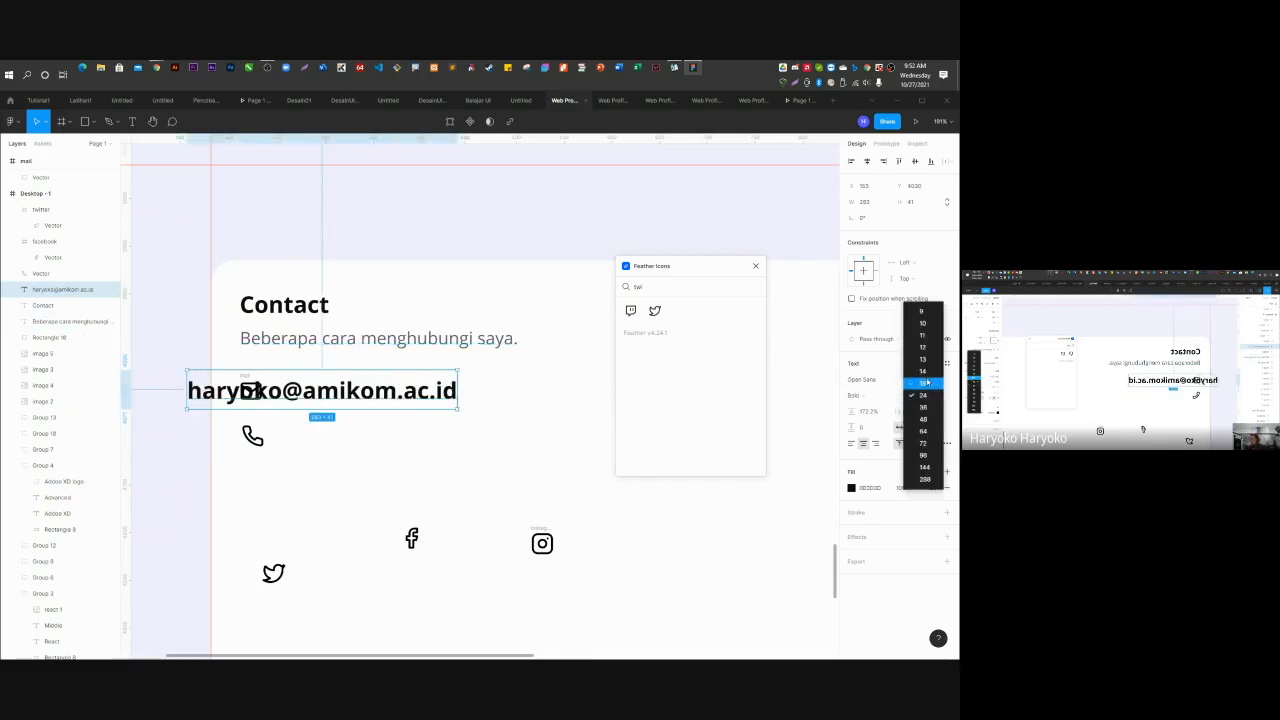
click(922, 388)
drag(367, 391, 412, 396)
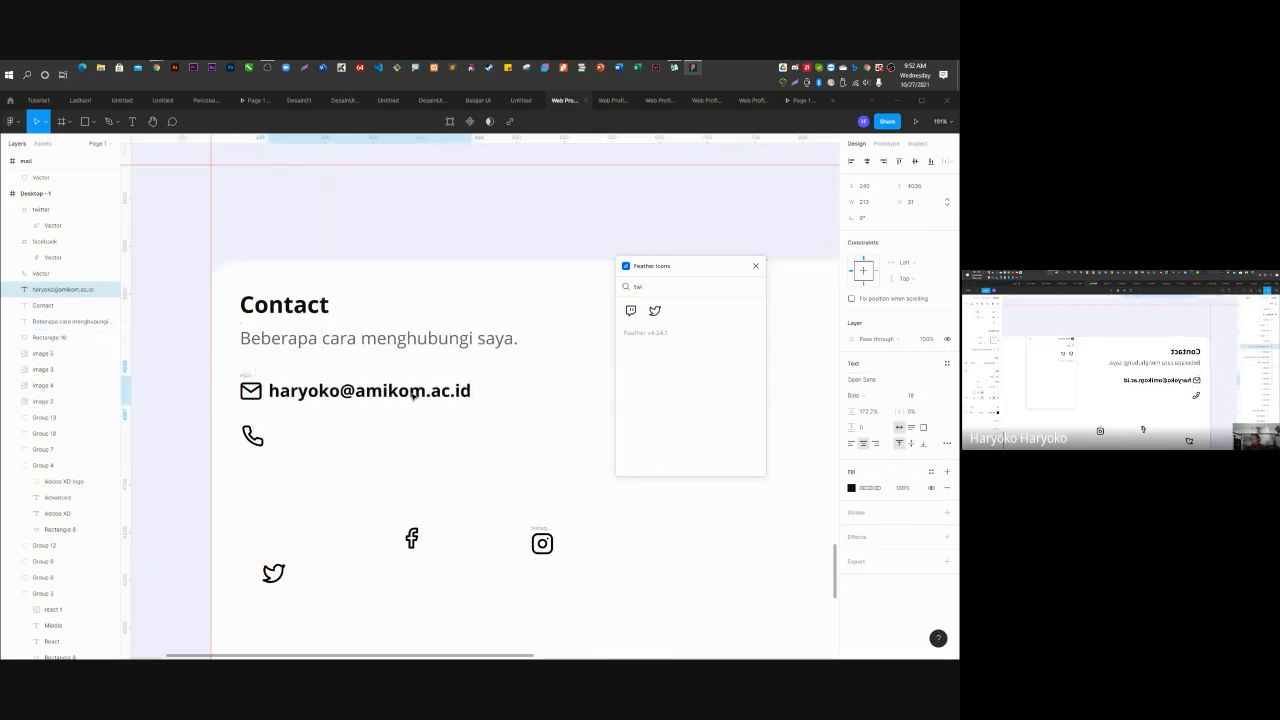
Check the Web Profile BCIT file for reference, then return to the Contact design file.
click(657, 100)
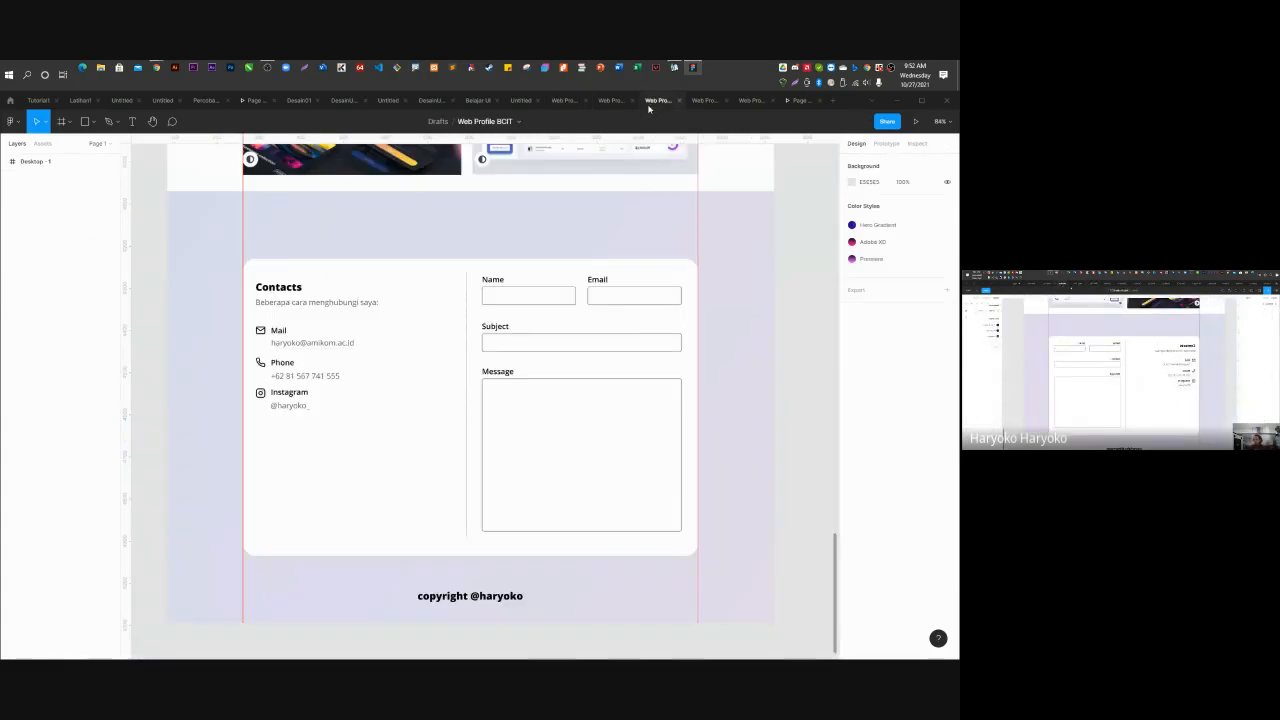
click(611, 100)
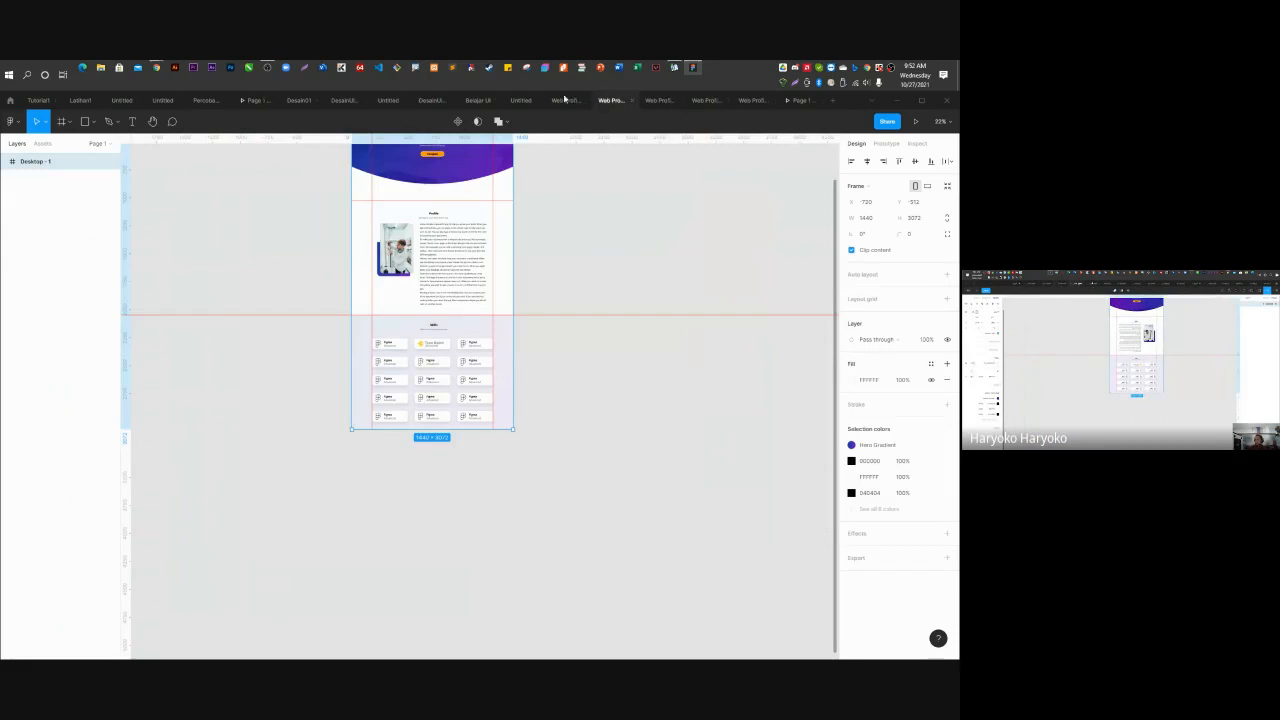
click(565, 100)
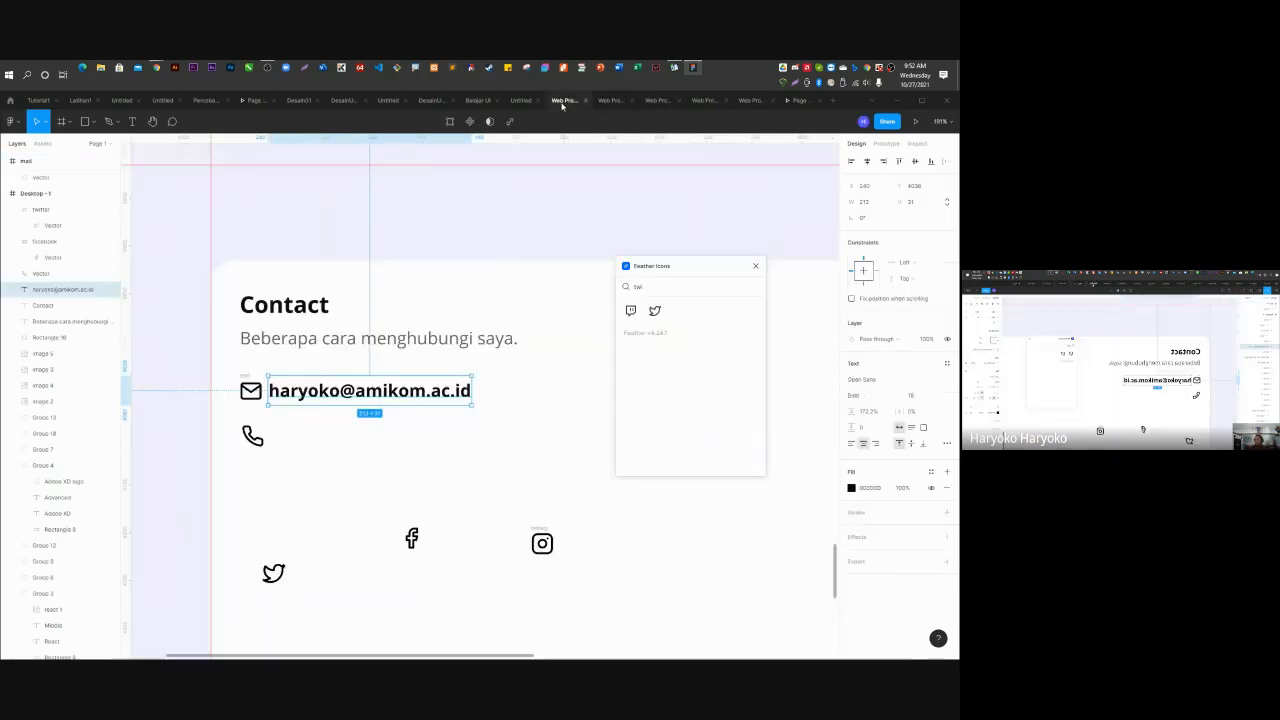
Move the e-mail text down and change it to Light weight.
click(295, 393)
drag(293, 394, 293, 414)
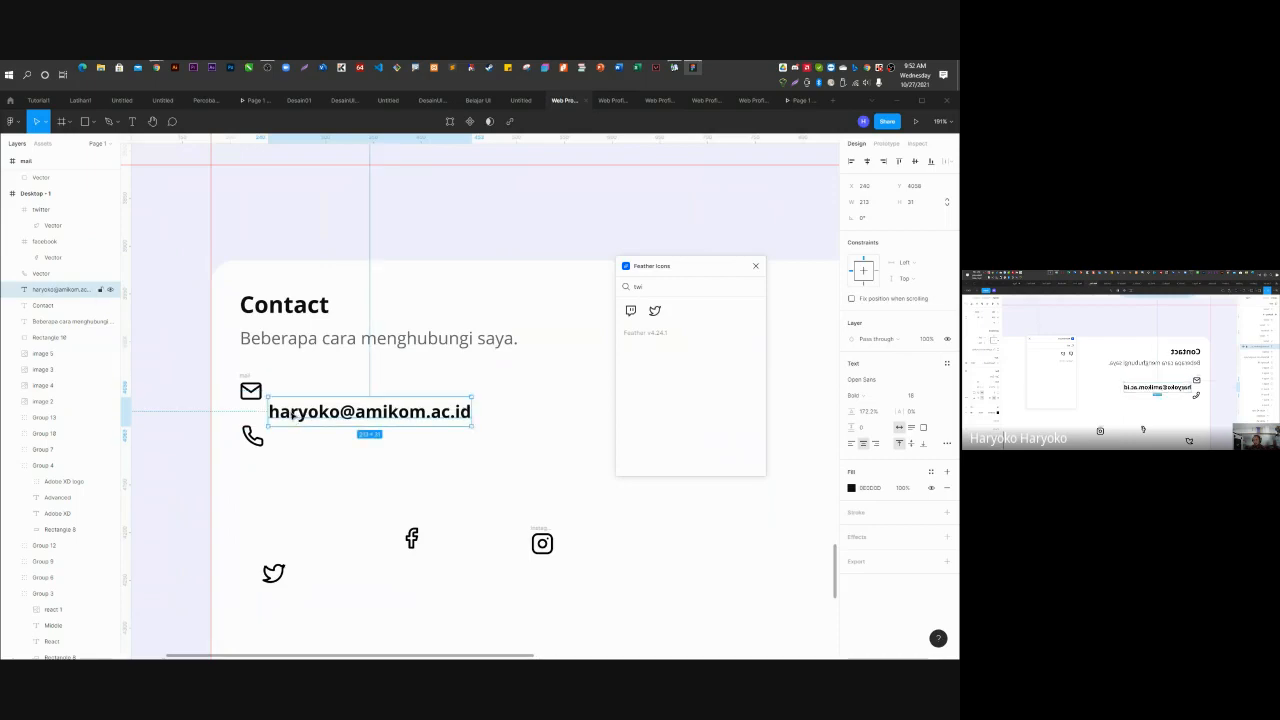
click(887, 400)
click(886, 380)
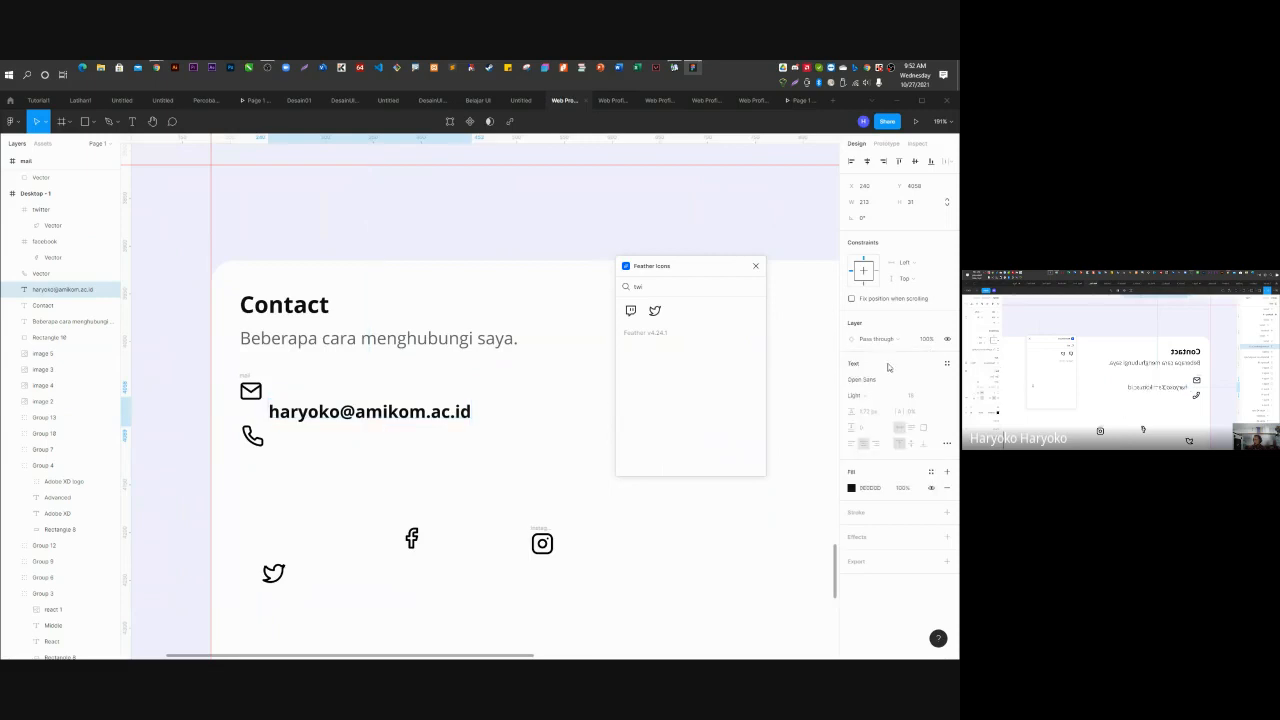
click(493, 469)
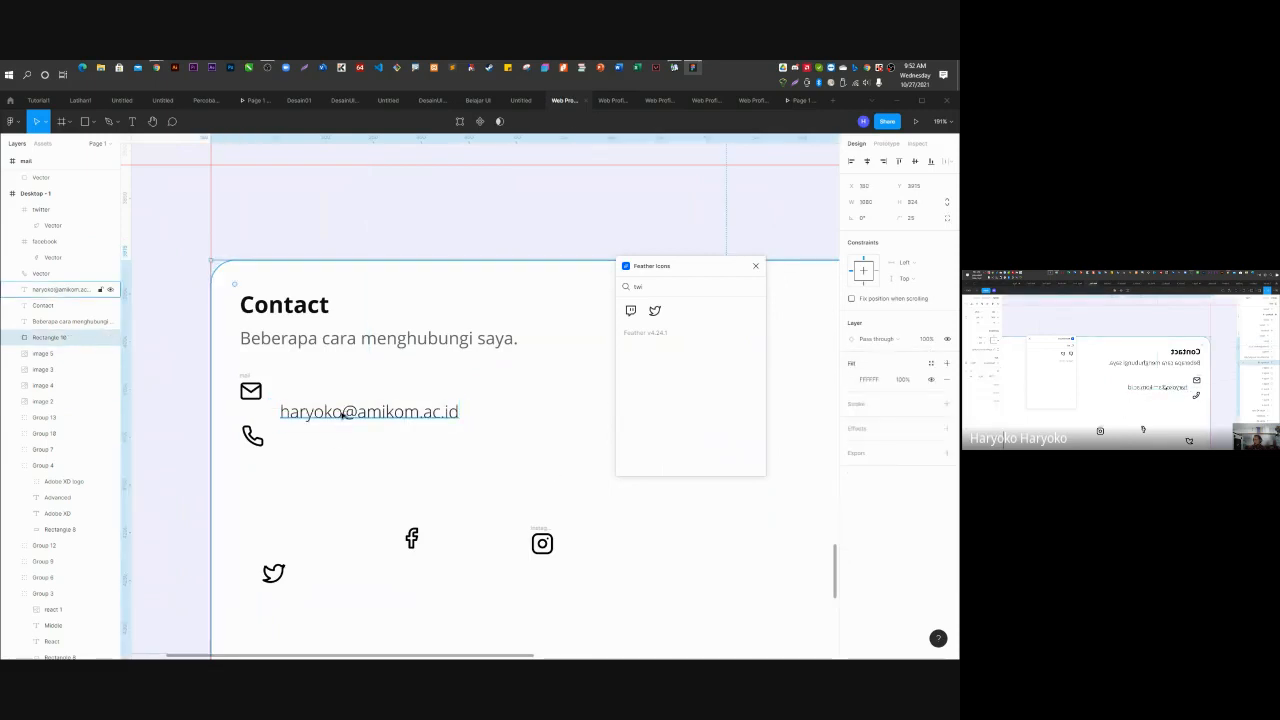
Duplicate the e-mail text above itself, retype it as 'Mail', and make it bold.
click(340, 414)
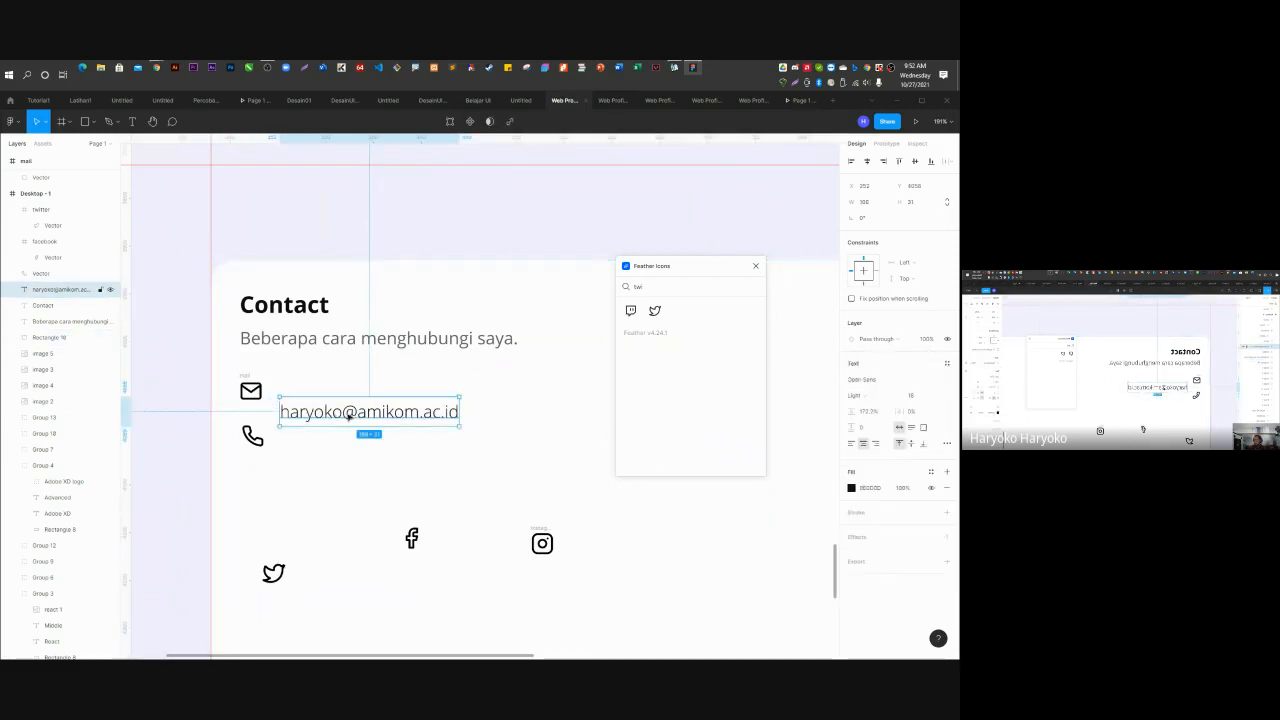
drag(352, 416, 346, 392)
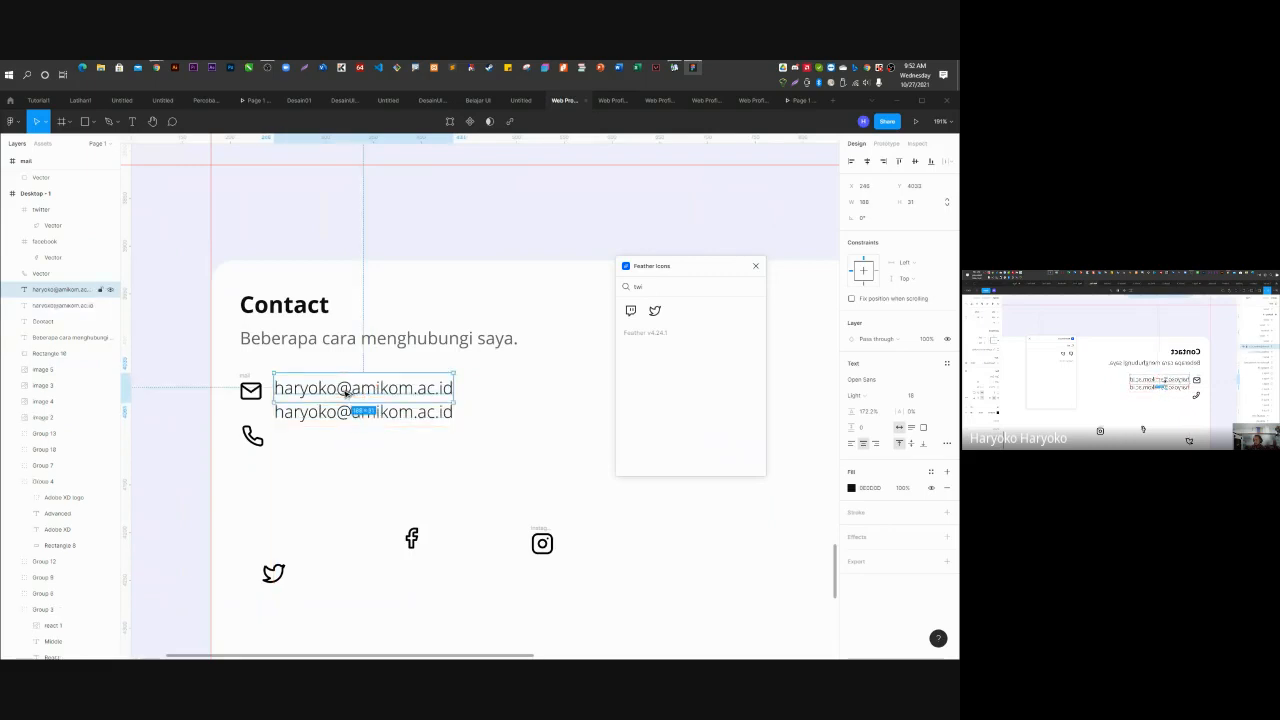
key(Return)
text(Mail)
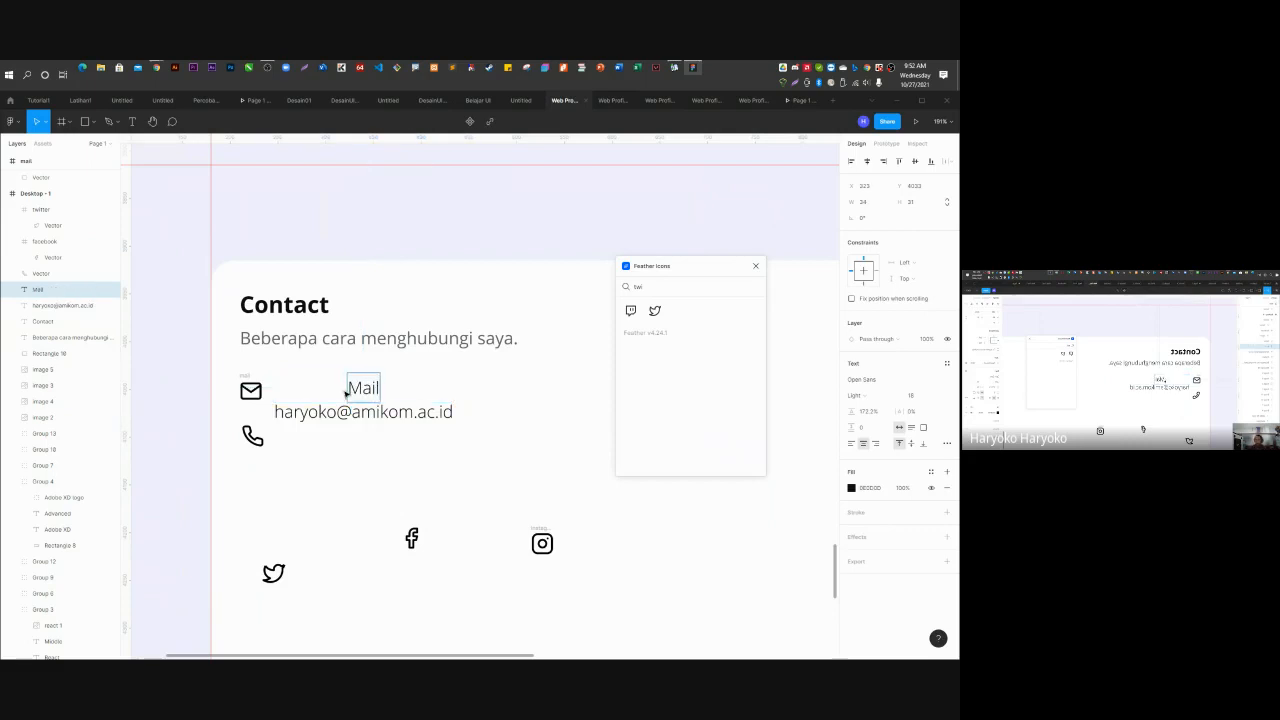
key(Escape)
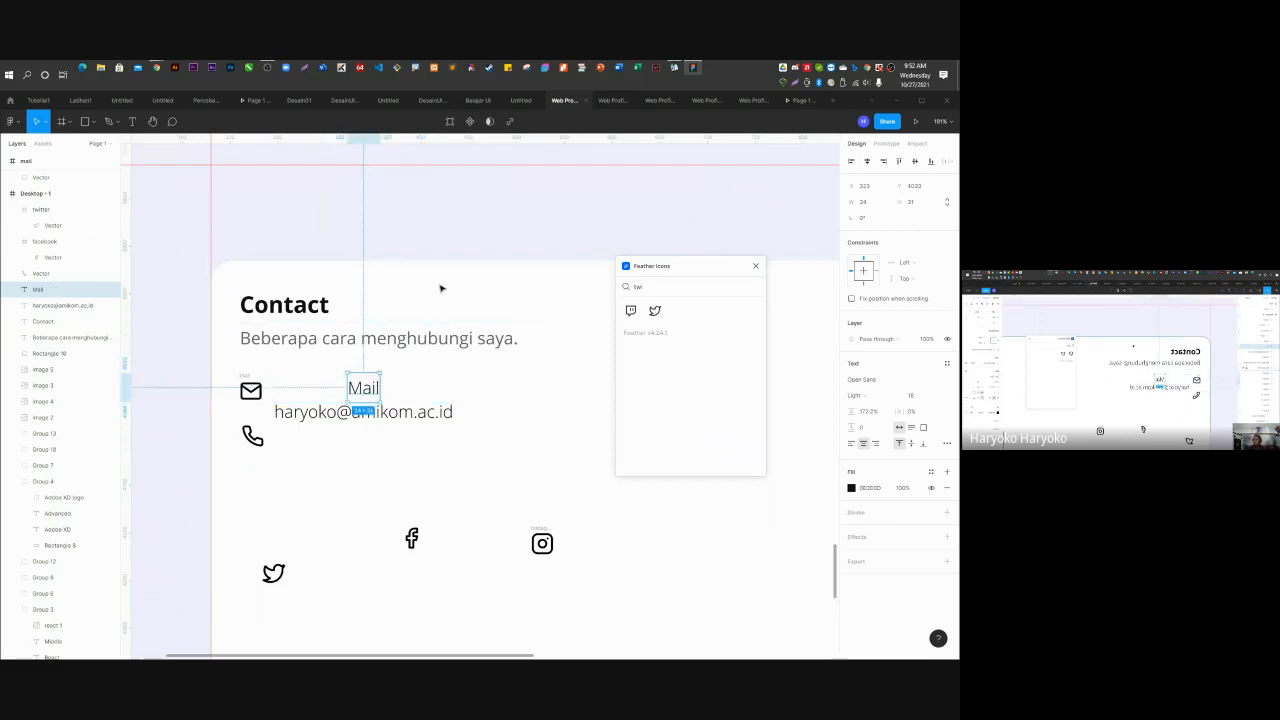
click(885, 384)
click(879, 395)
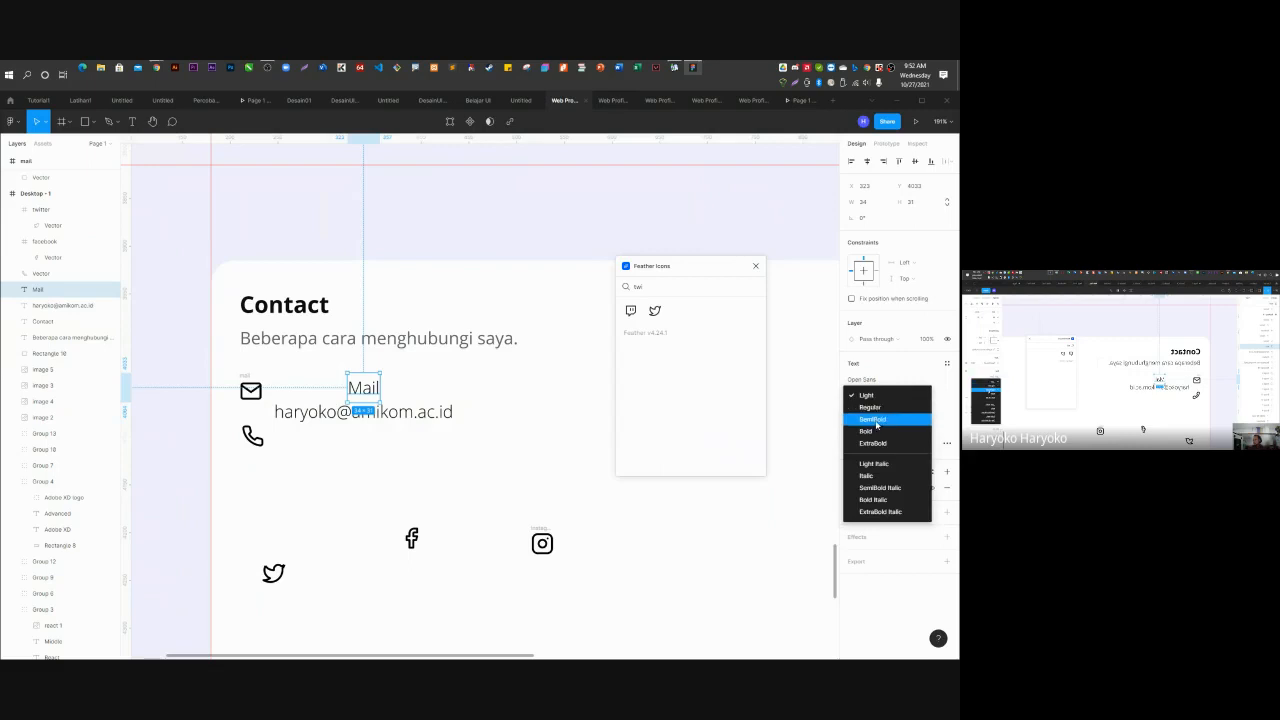
click(877, 432)
Align the Mail label's left edge with the e-mail text, then select both texts.
click(463, 228)
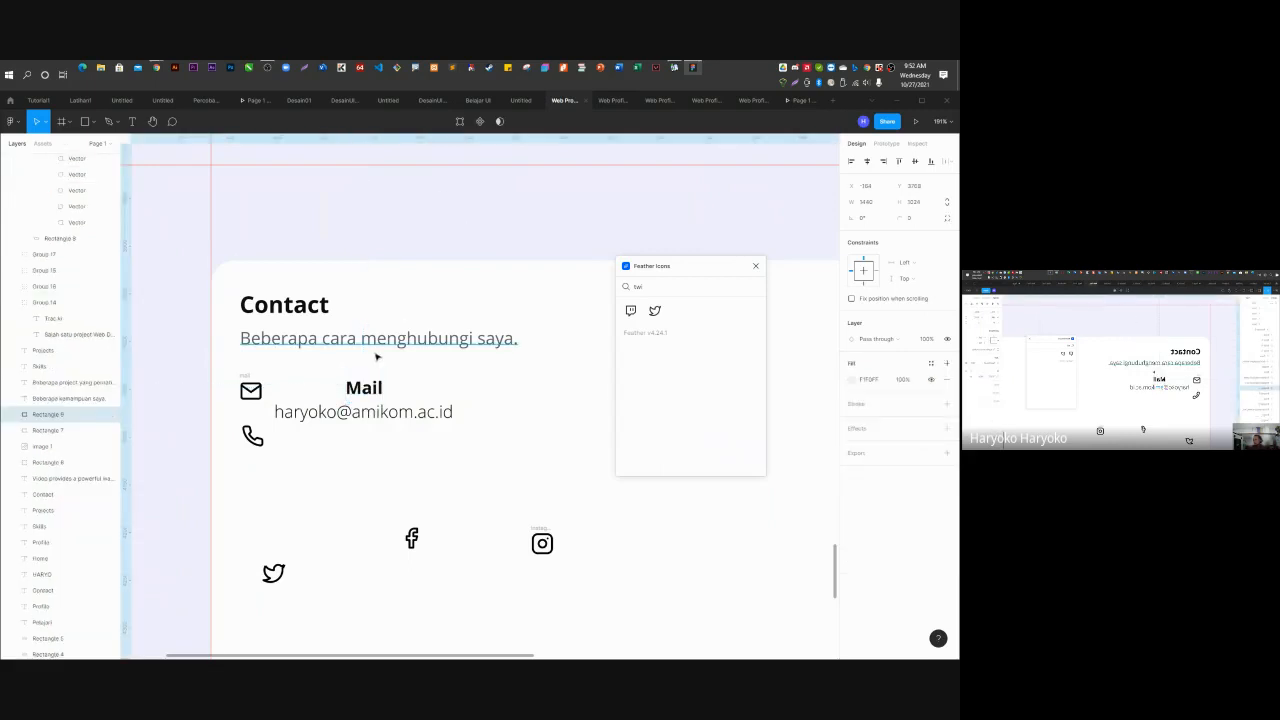
click(370, 396)
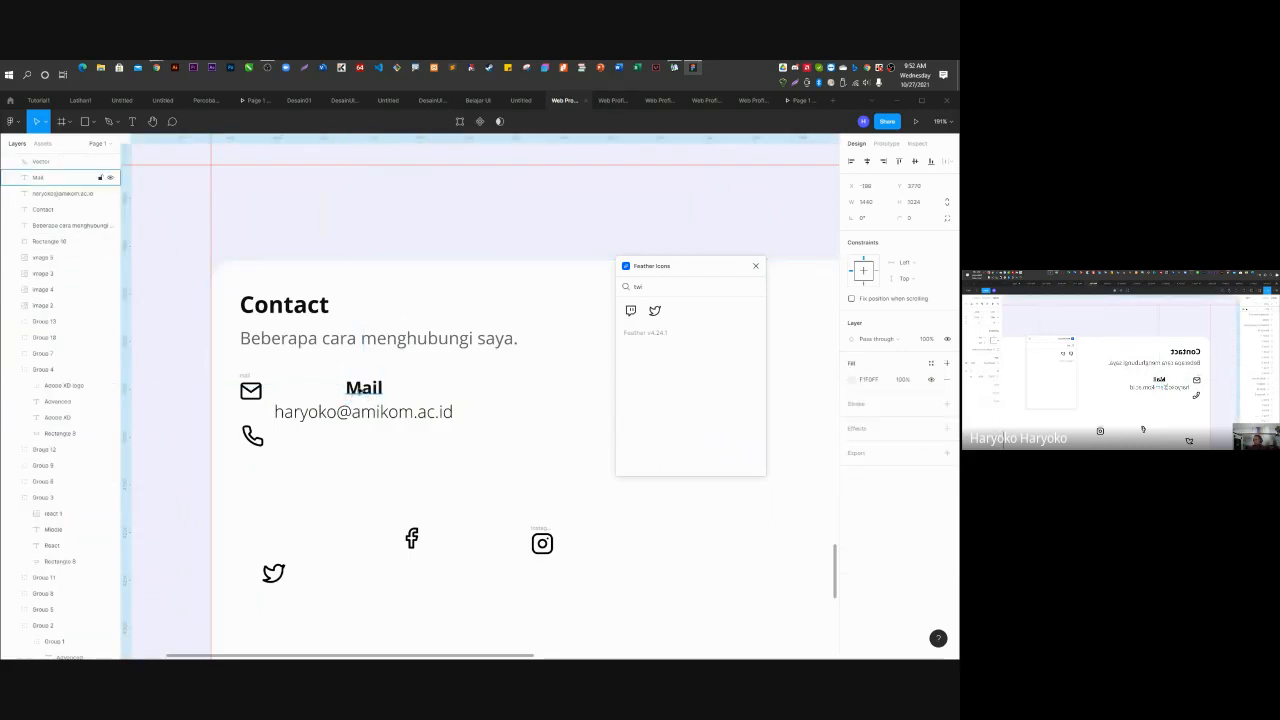
key(Escape)
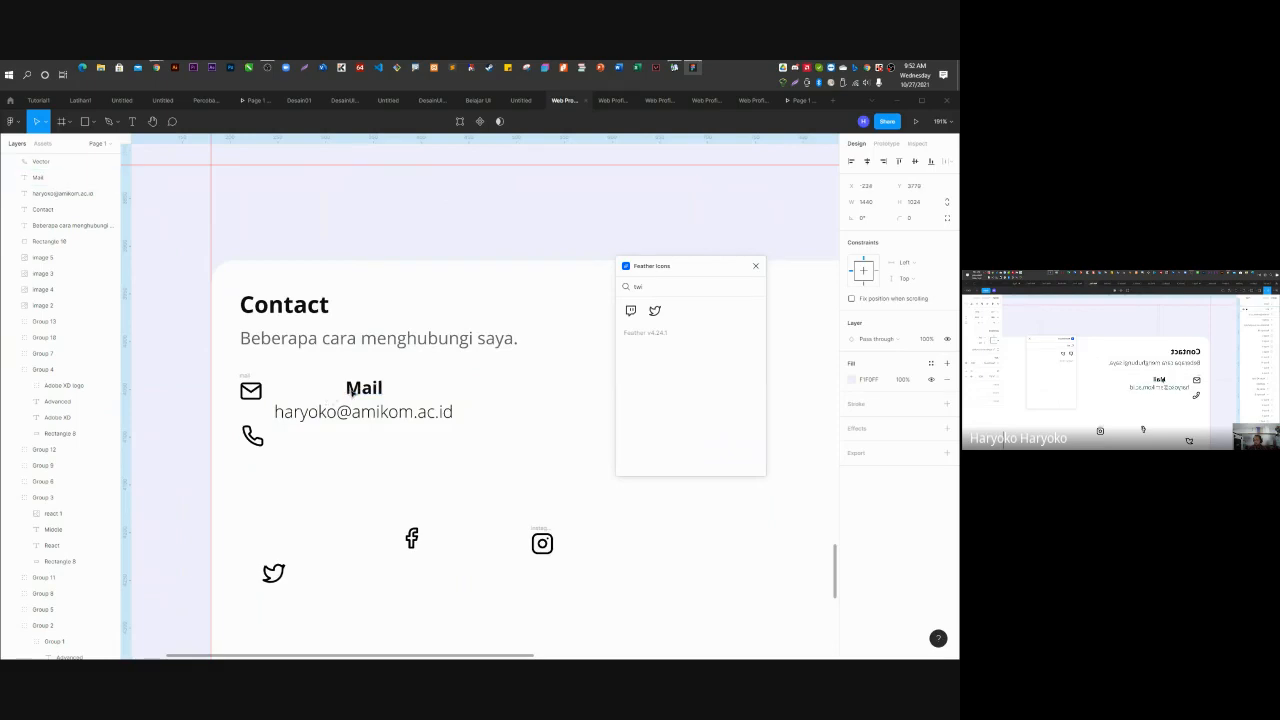
click(364, 392)
drag(365, 398, 296, 400)
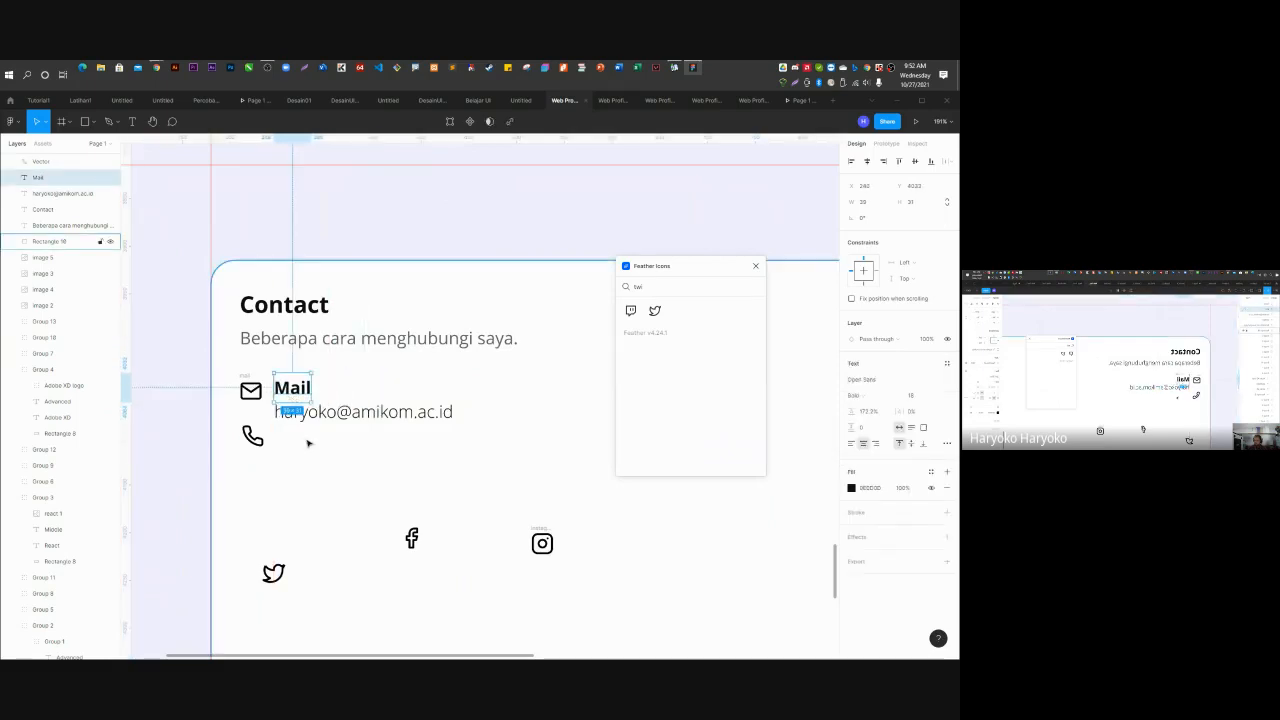
scroll(274, 432, up, 3)
scroll(274, 432, up, 2)
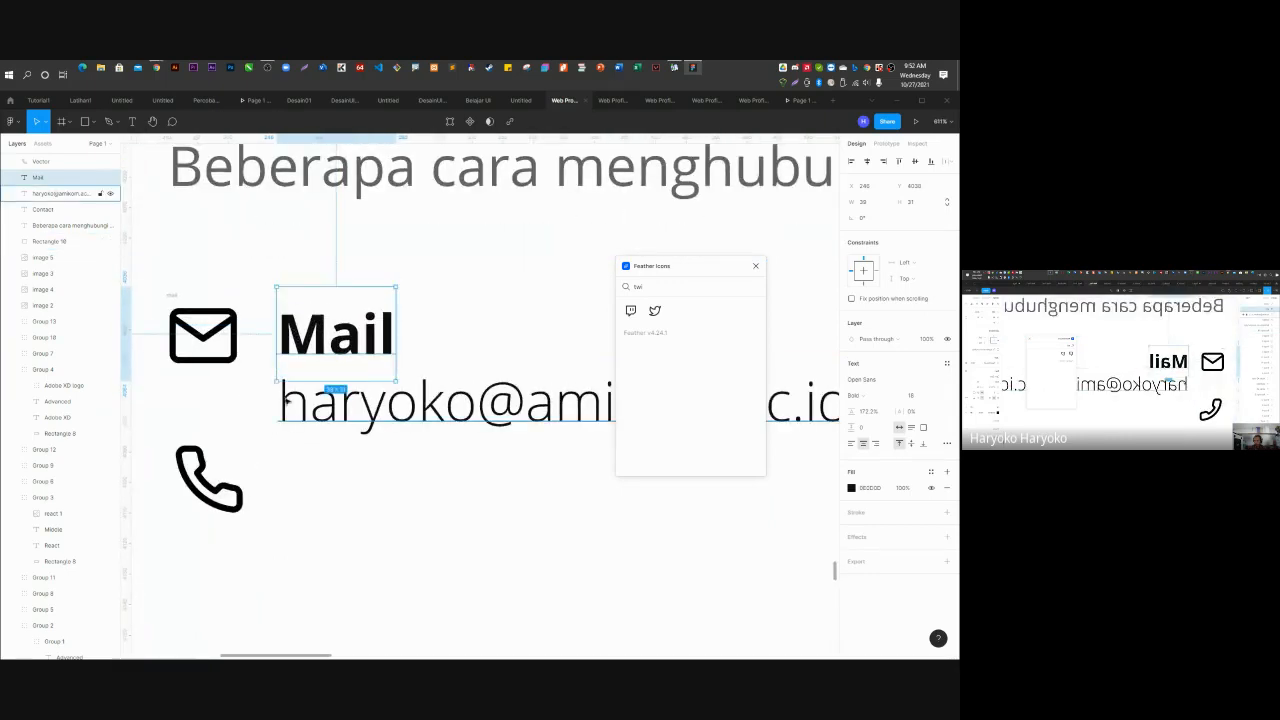
click(293, 394)
scroll(299, 308, down, 5)
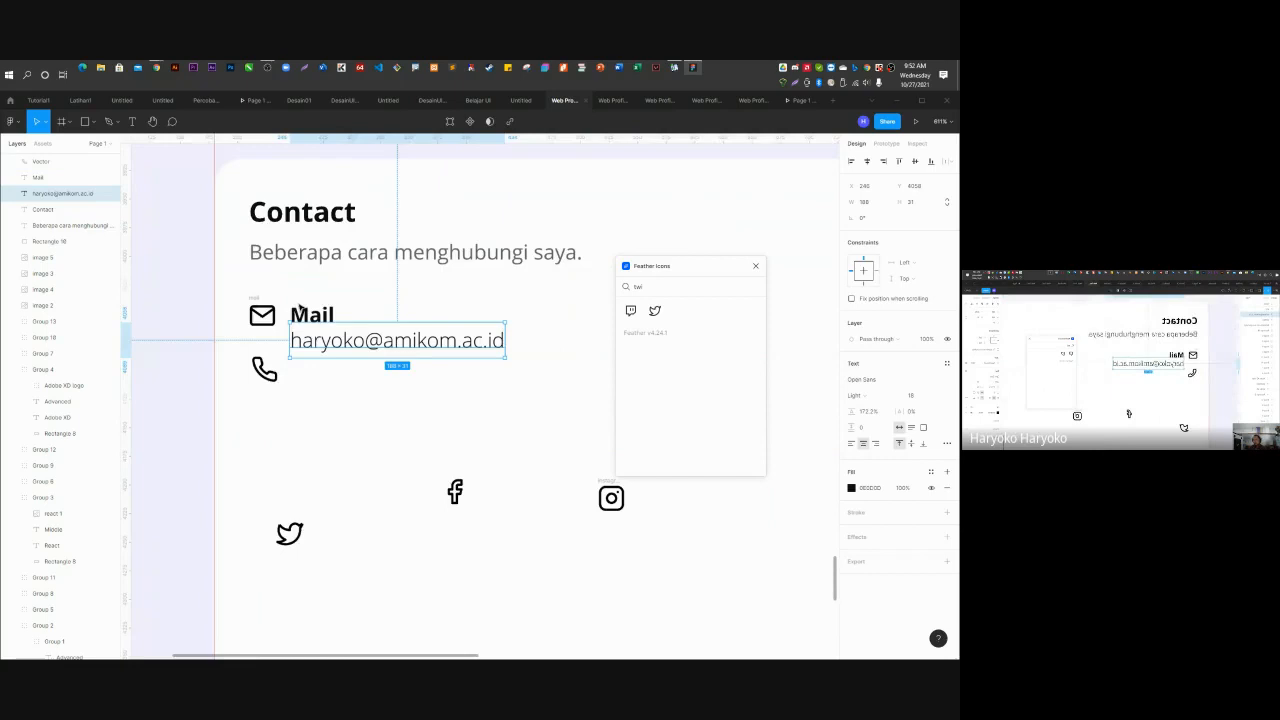
click(280, 396)
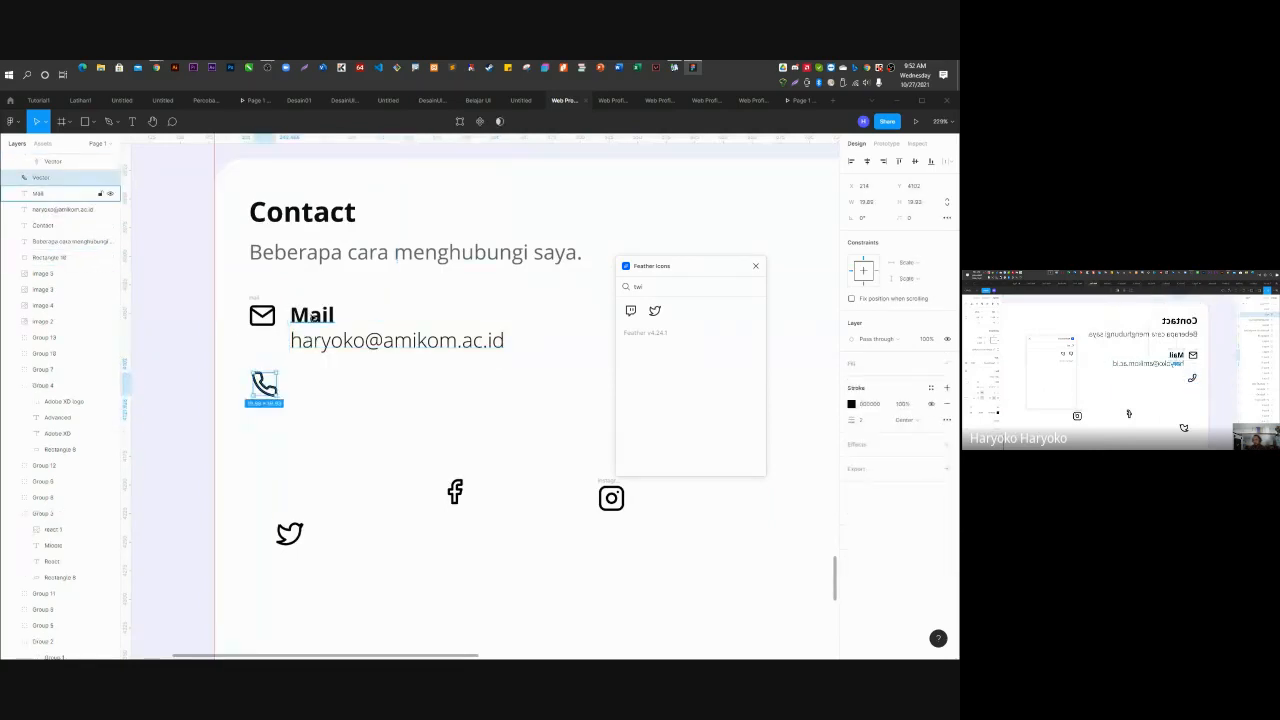
click(310, 318)
shift+click(334, 346)
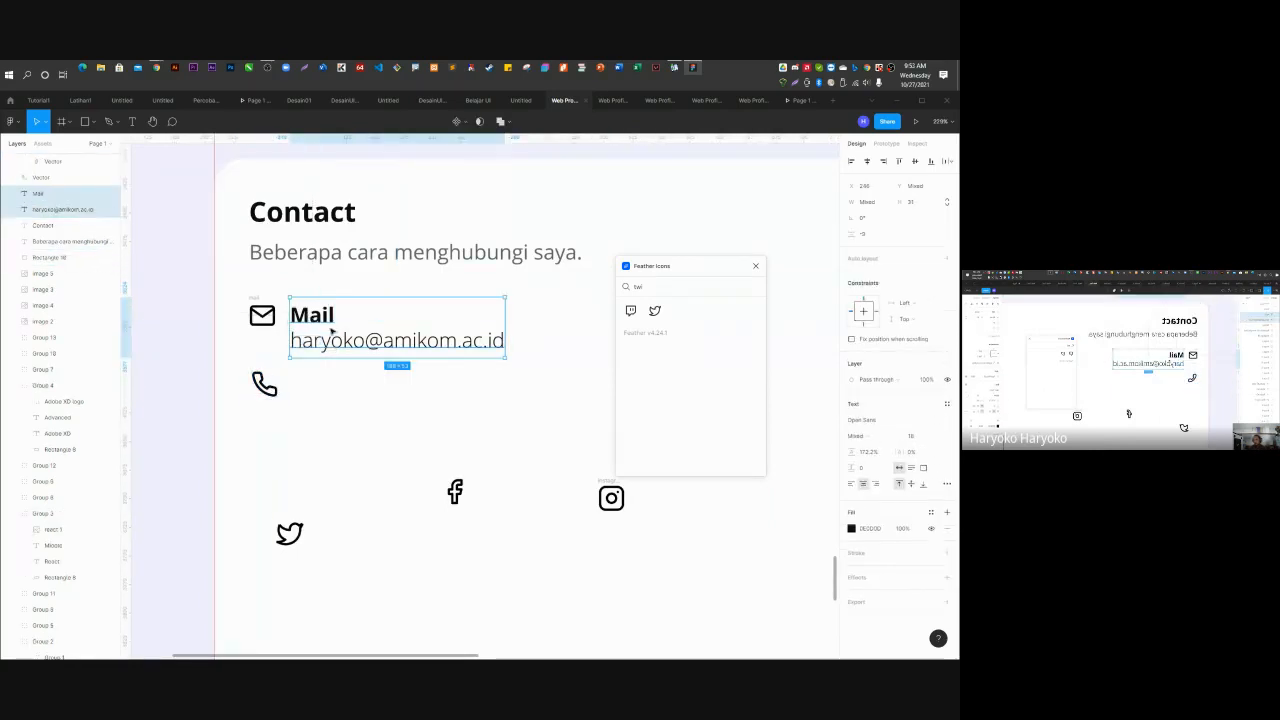
Duplicate the Mail entry beside the phone icon and relabel it 'Phone'.
drag(337, 355, 337, 414)
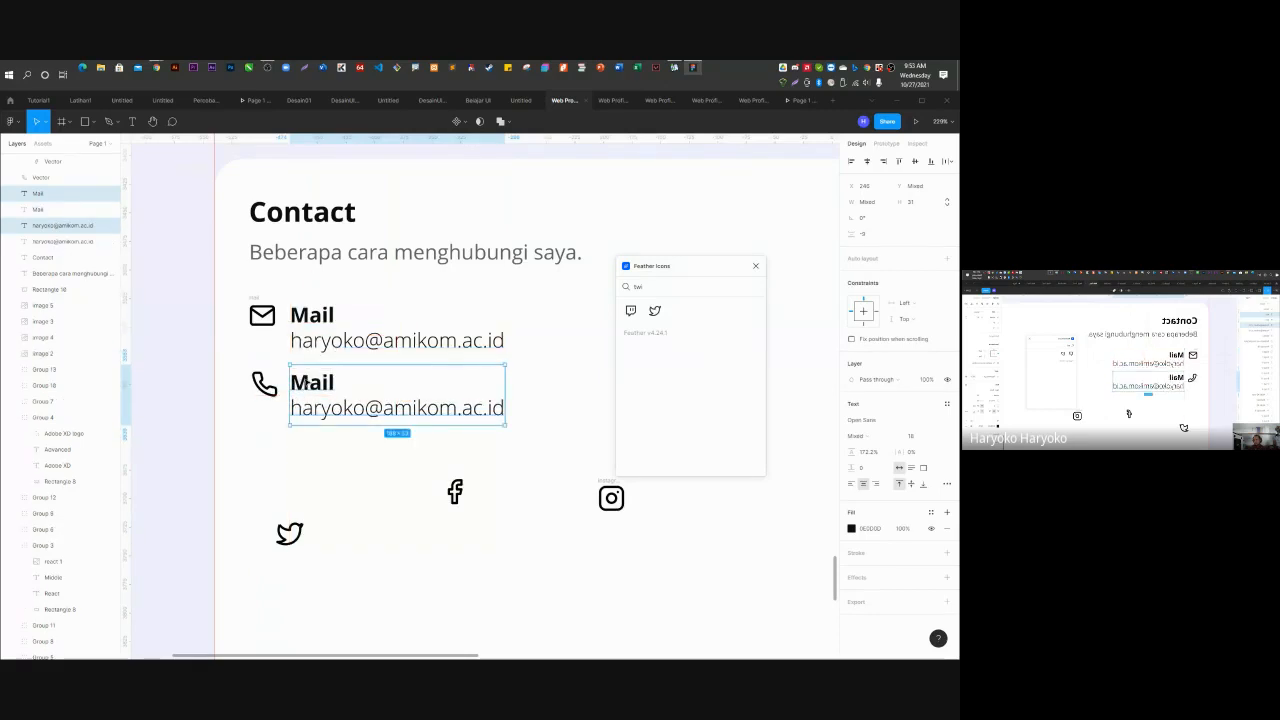
double_click(305, 383)
text(Phone)
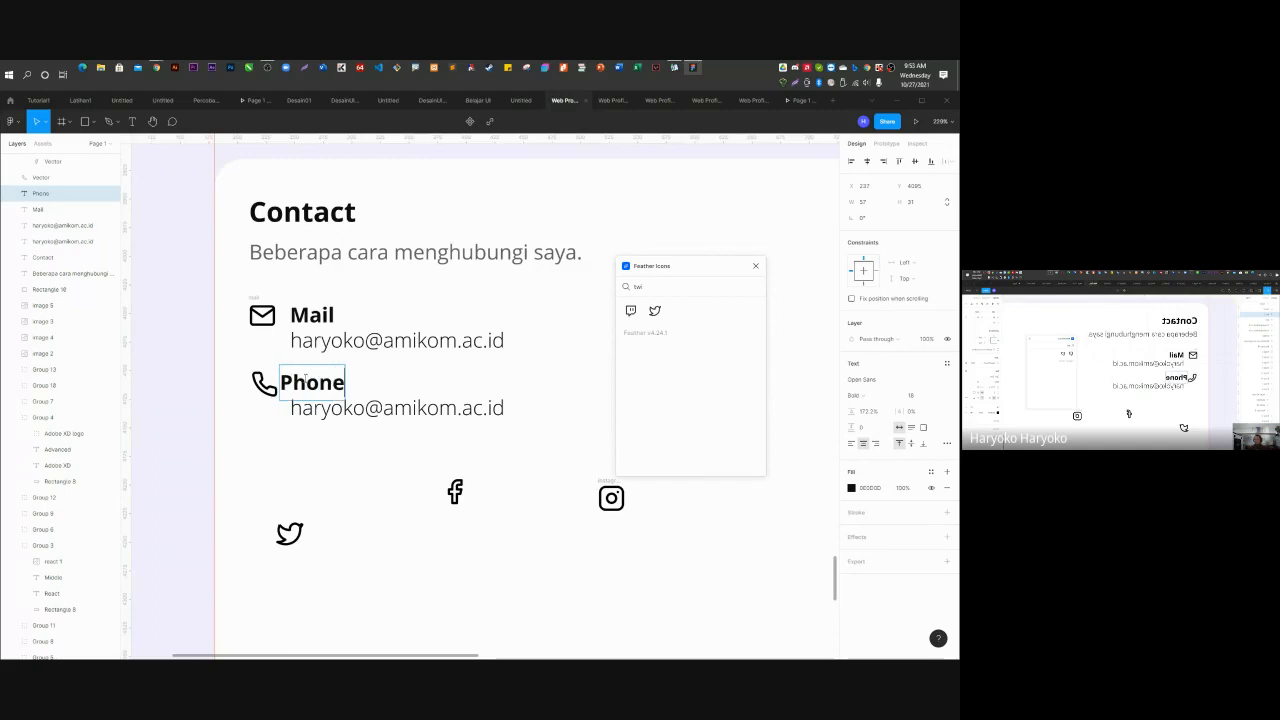
key(Escape)
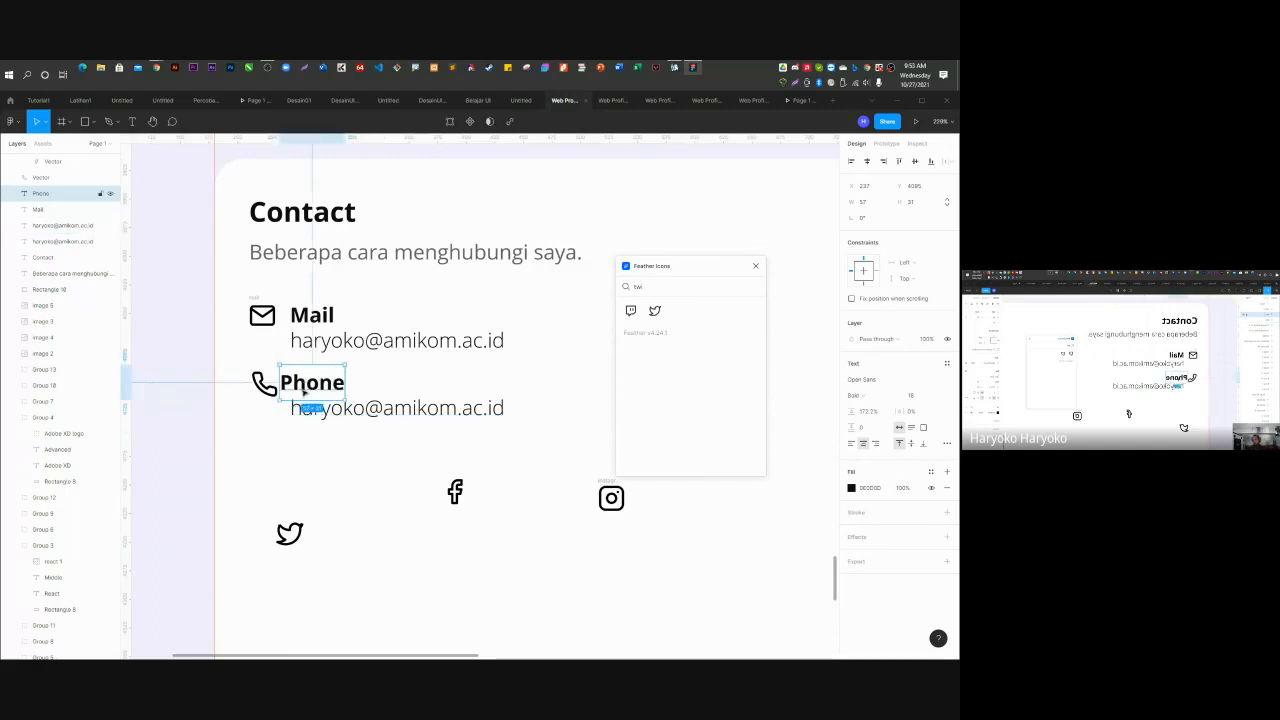
drag(306, 385, 316, 386)
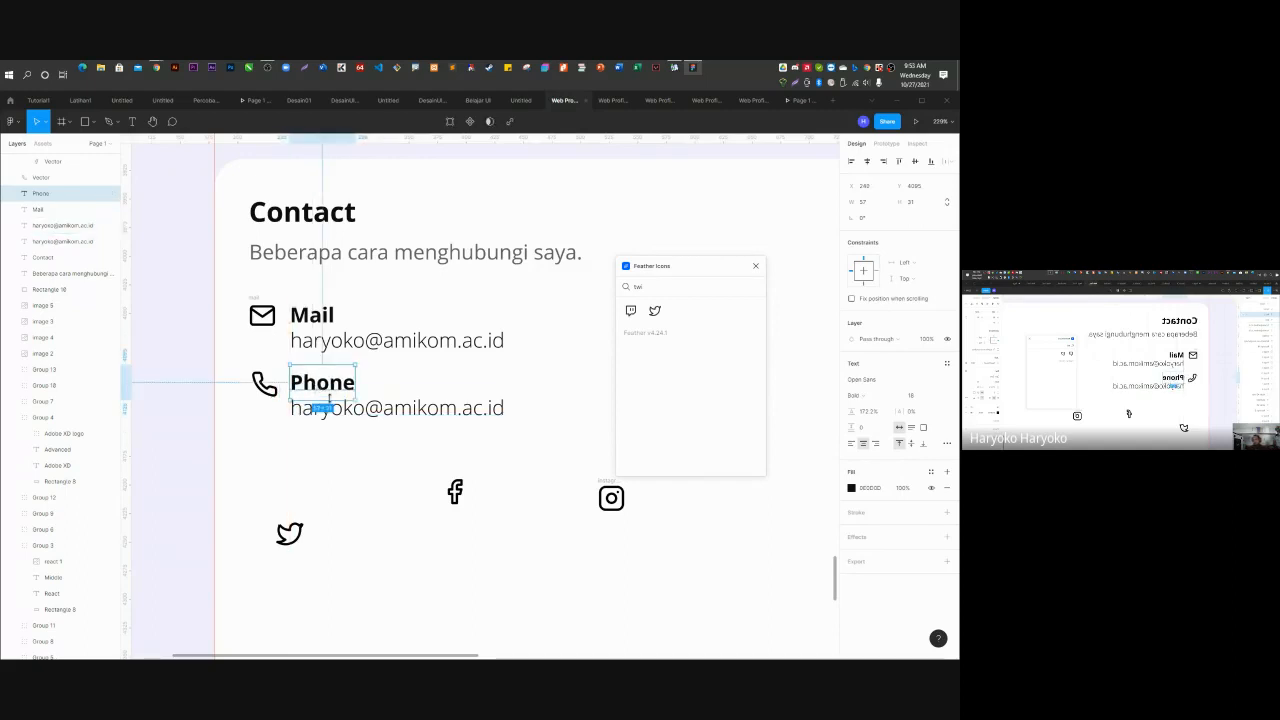
Replace the copied e-mail with the contact's phone number in +62 format, aligned under Phone.
double_click(348, 412)
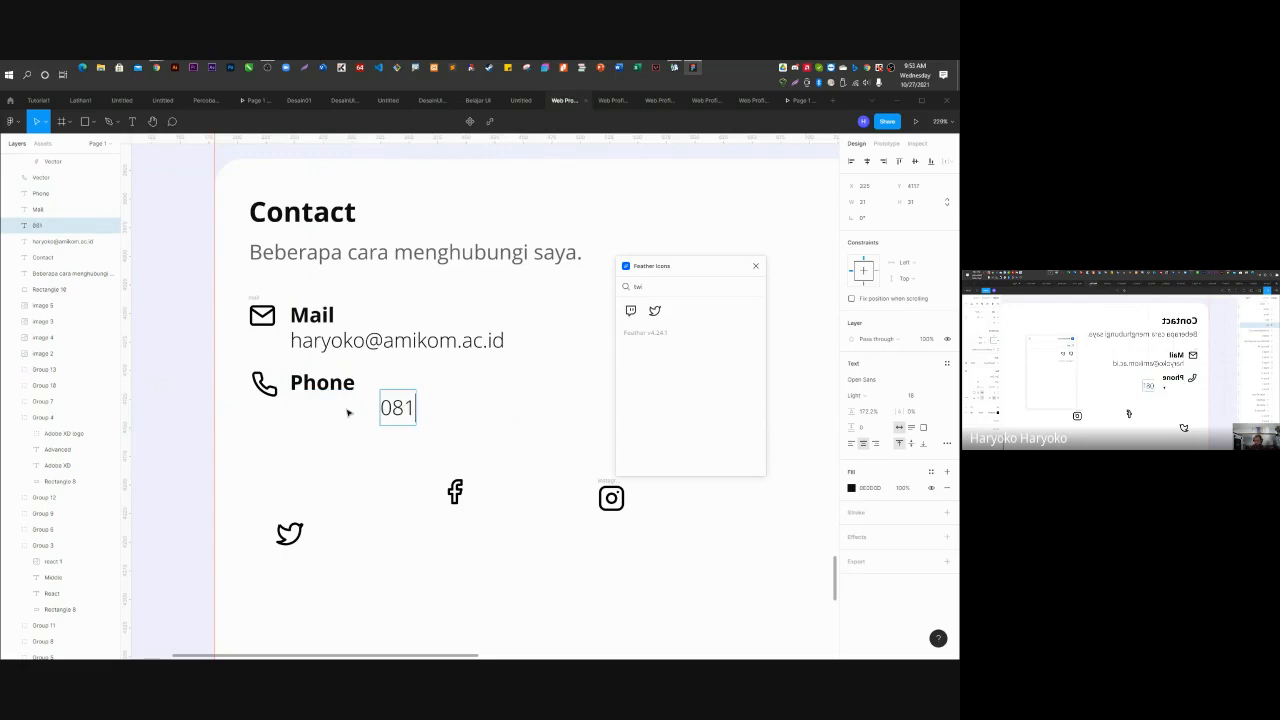
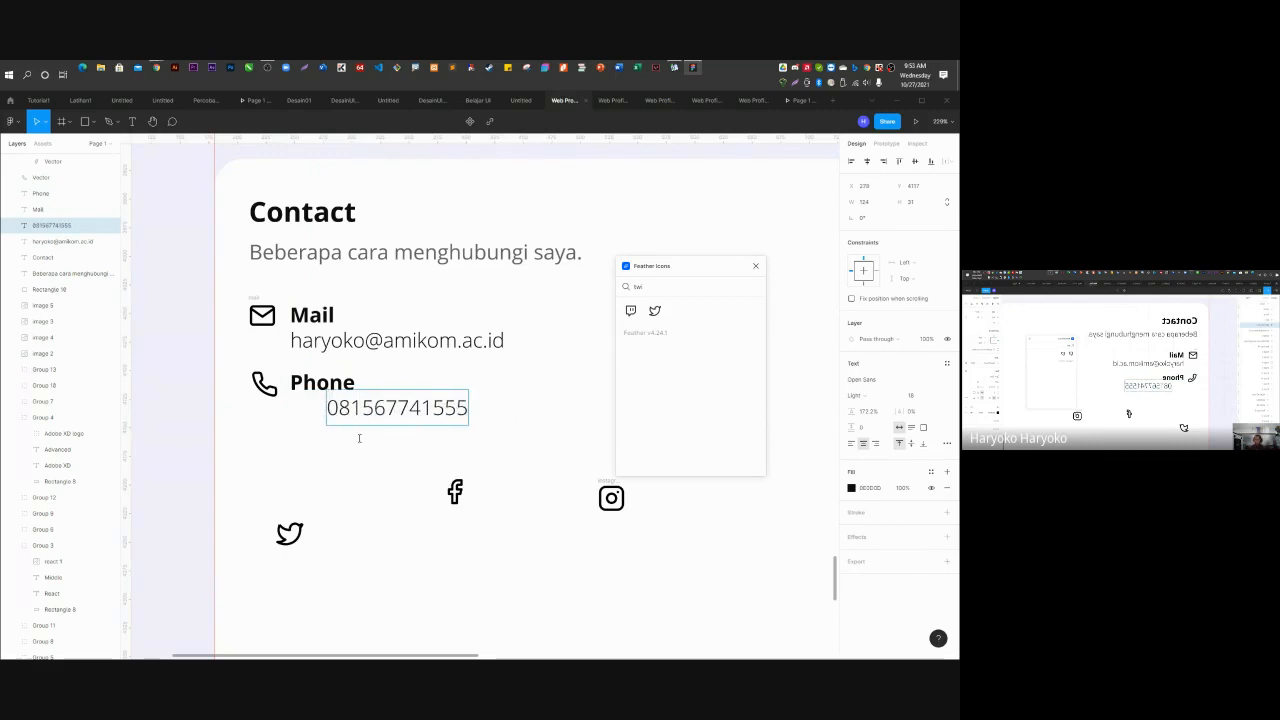
key(Escape)
drag(354, 406, 318, 410)
double_click(304, 408)
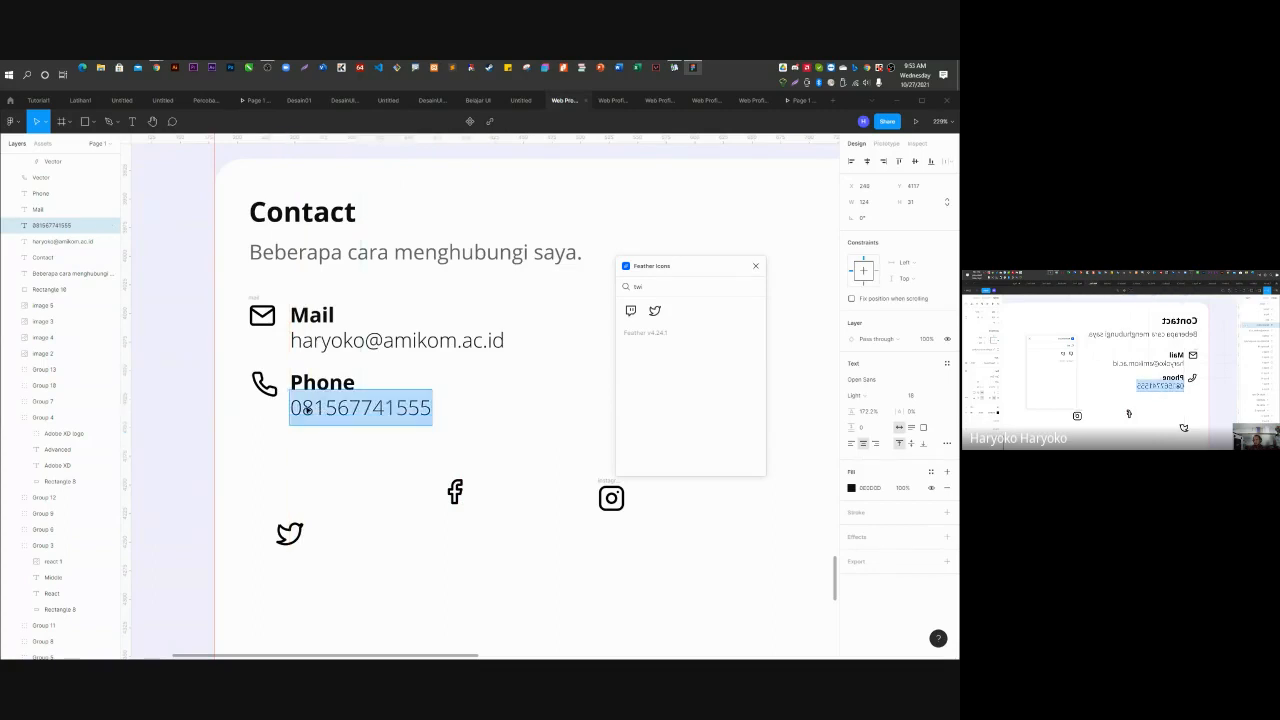
click(304, 408)
key(BackSpace)
text(+6)
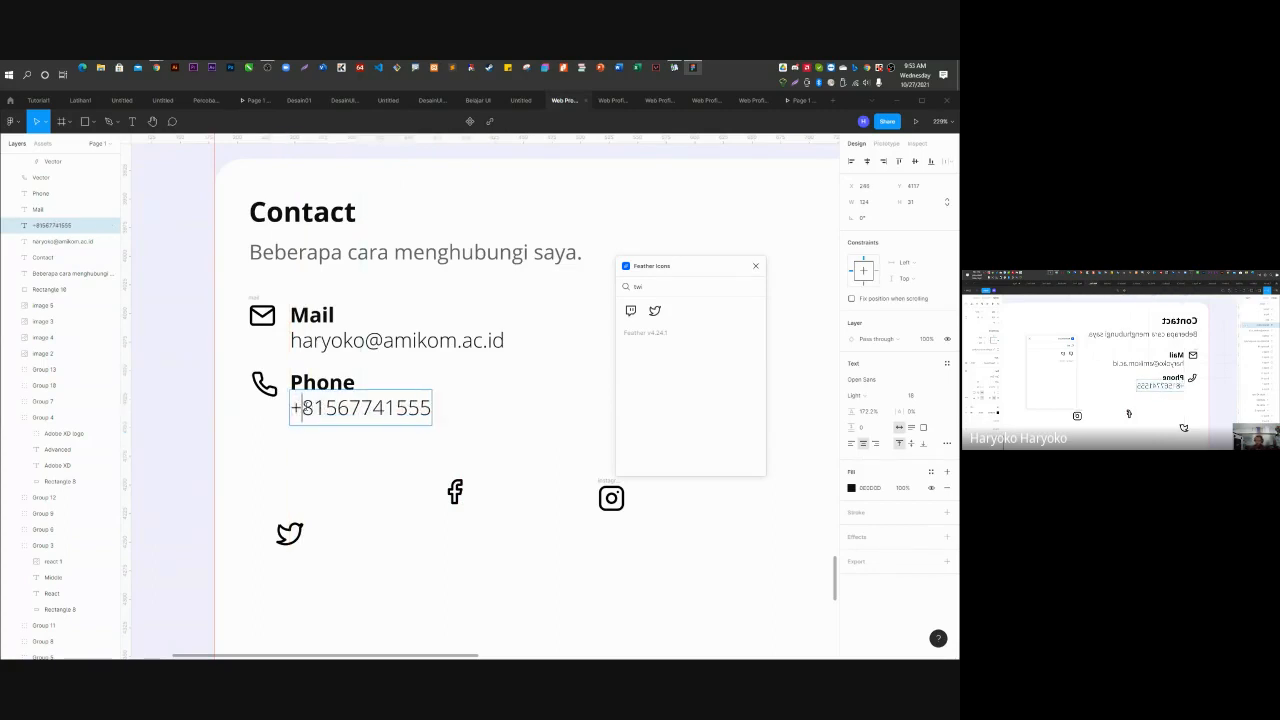
text(2)
key(Escape)
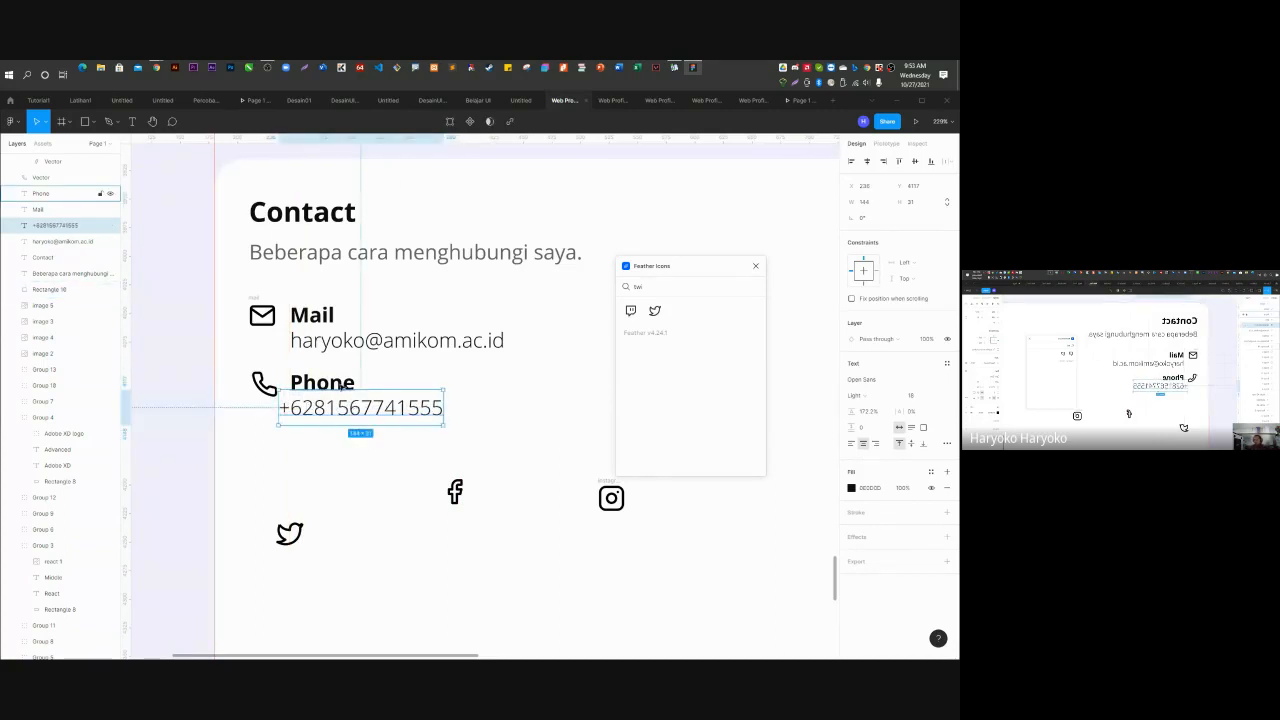
drag(346, 402, 358, 403)
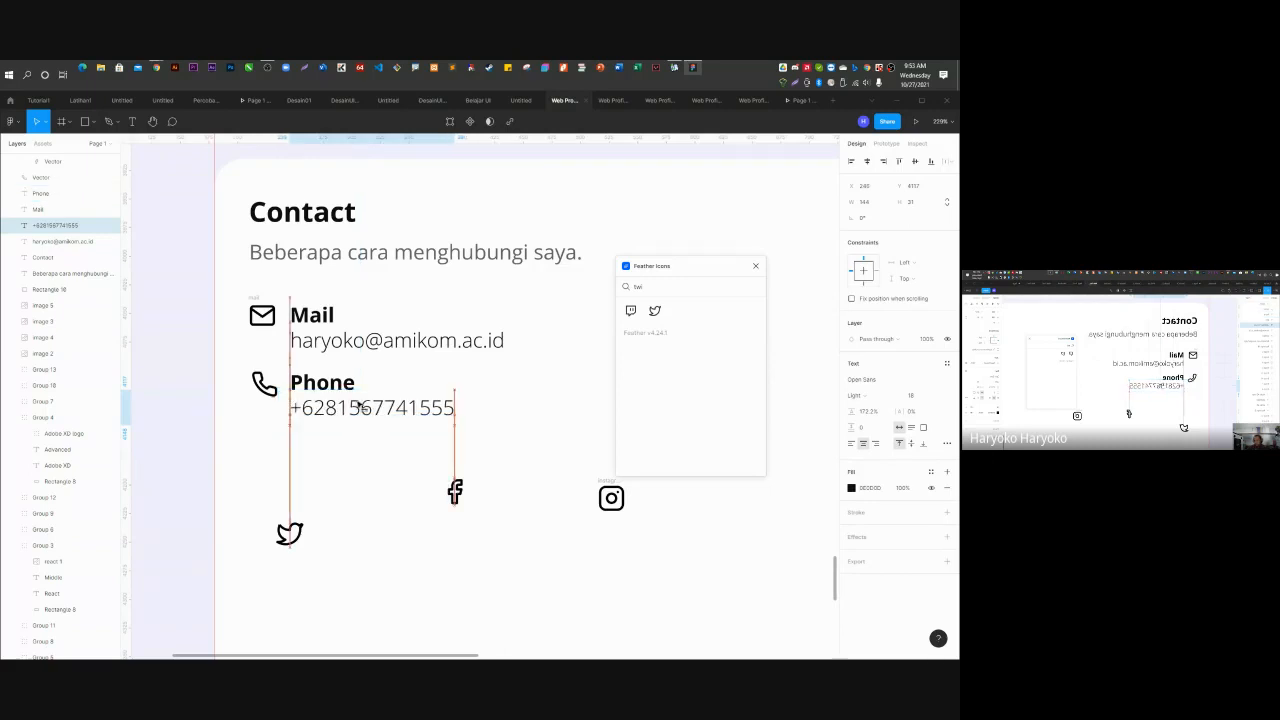
Delete the Twitter and Facebook icons.
click(289, 533)
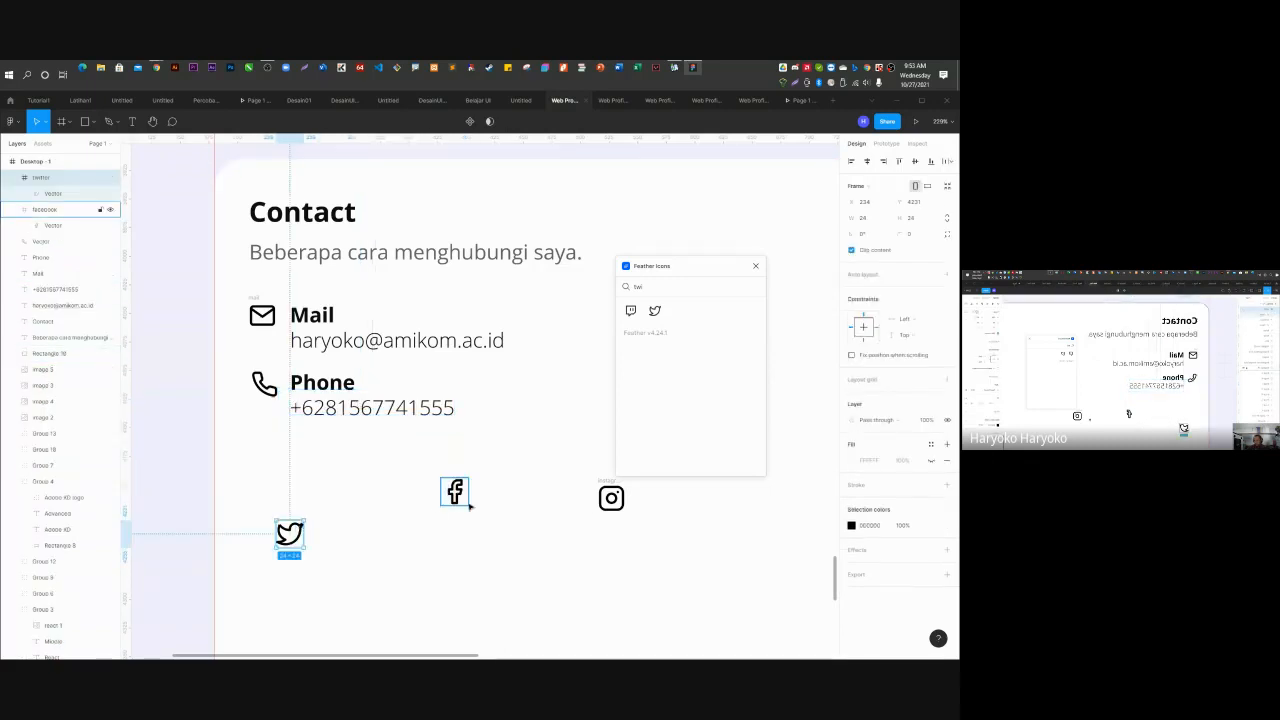
key(Delete)
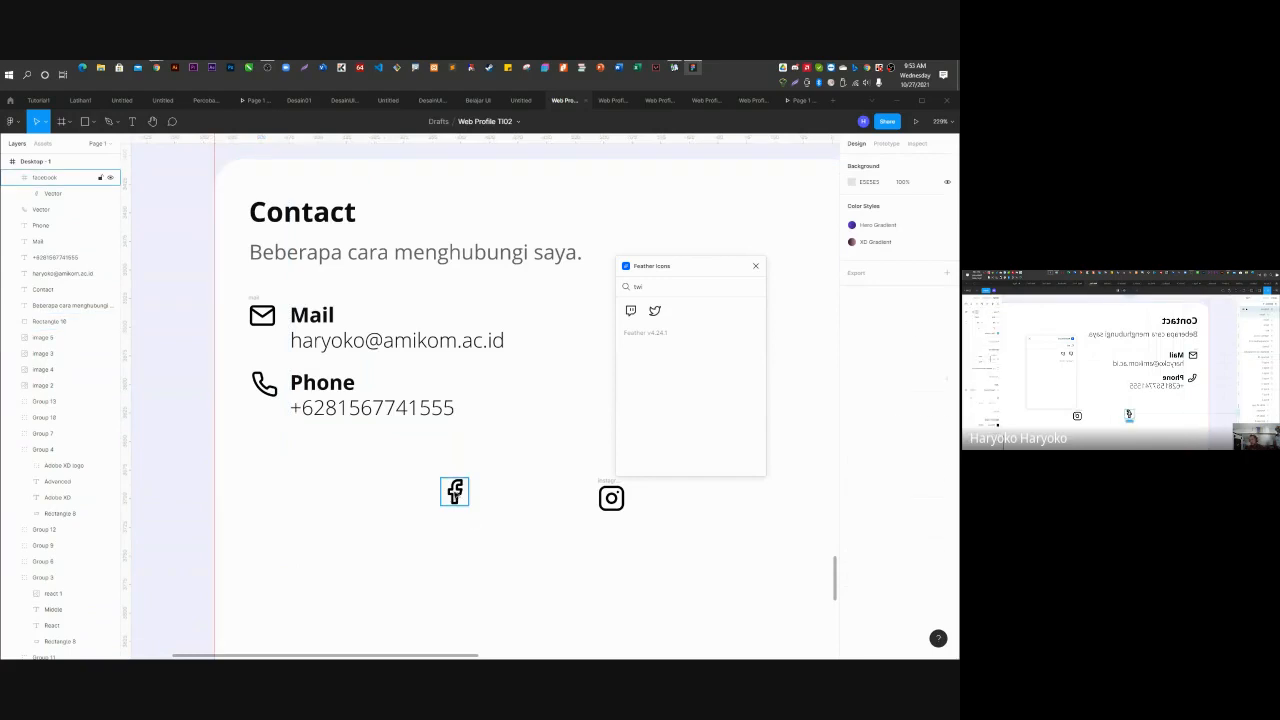
click(455, 491)
key(Delete)
Select the whole Instagram icon and move it directly beneath the phone icon.
double_click(610, 499)
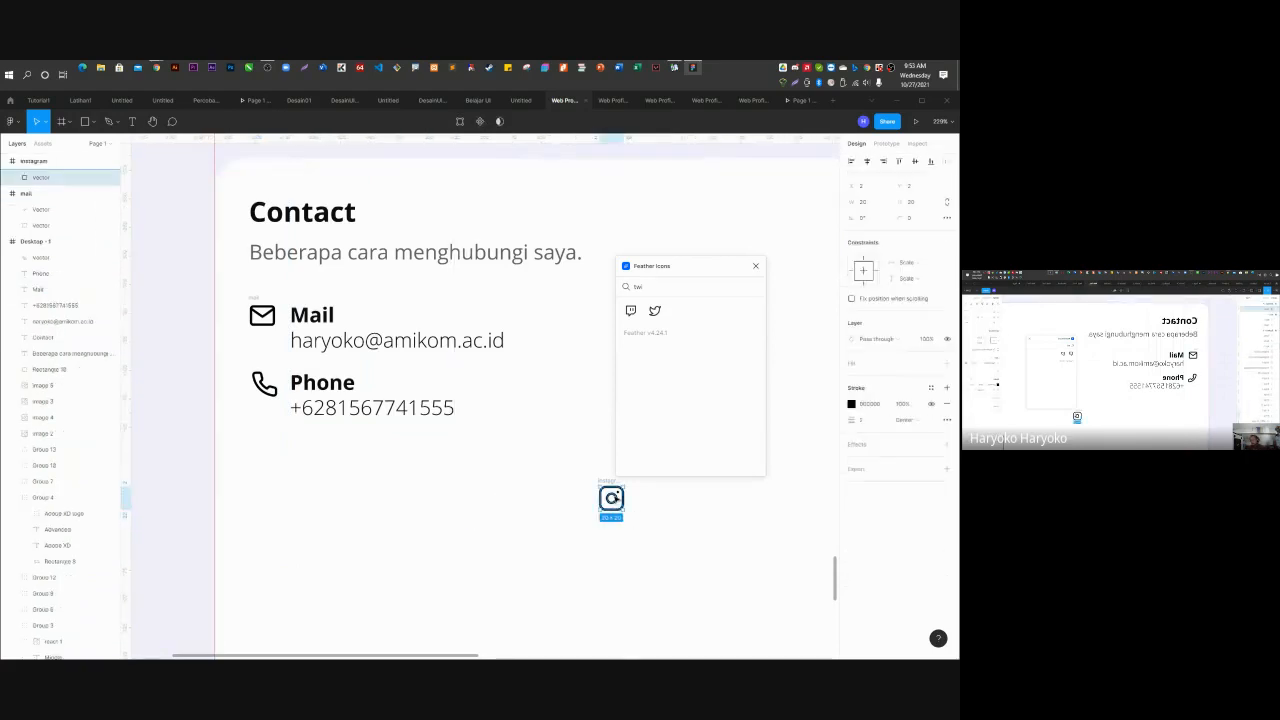
drag(609, 499, 381, 488)
key(ctrl+z)
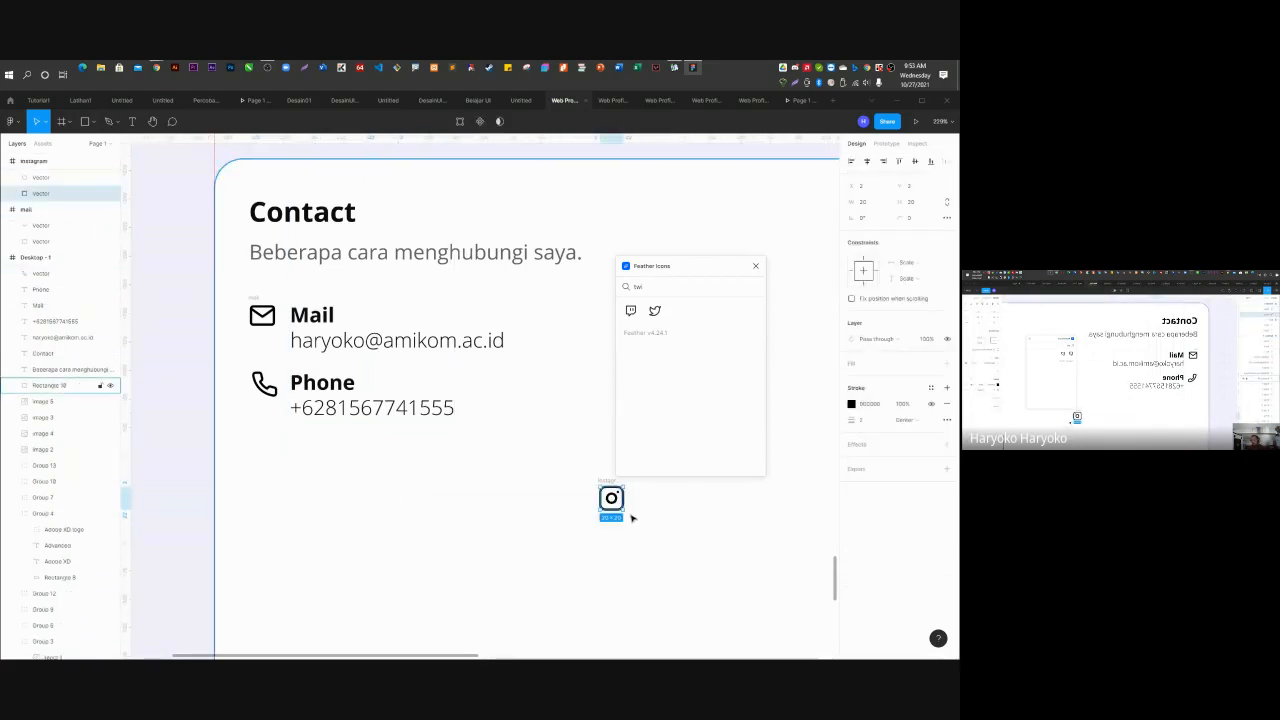
click(636, 505)
click(40, 193)
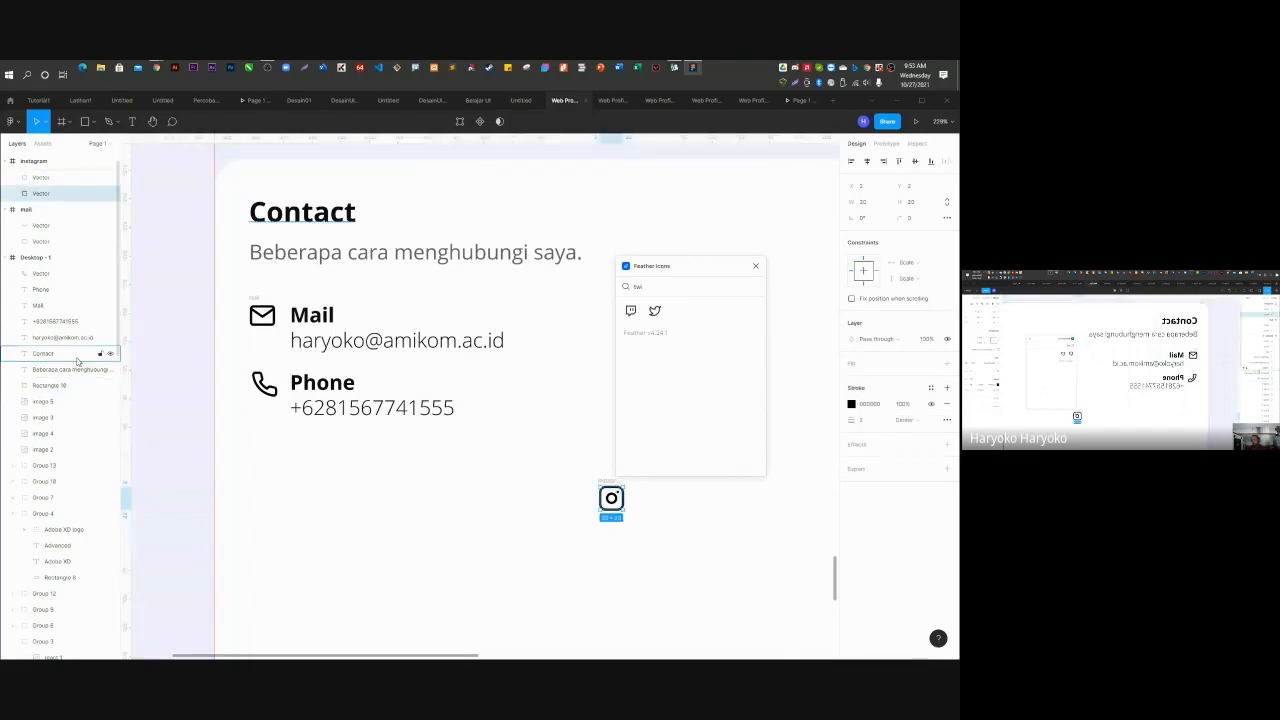
click(33, 161)
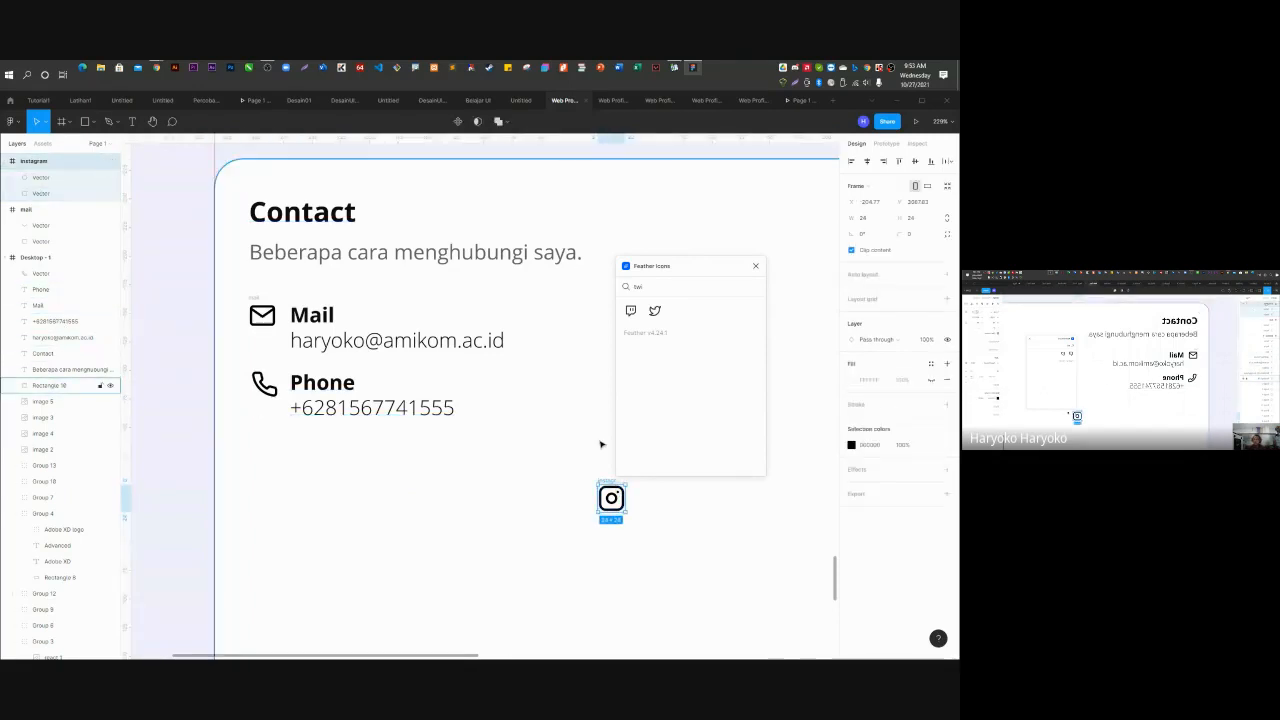
drag(601, 496, 270, 455)
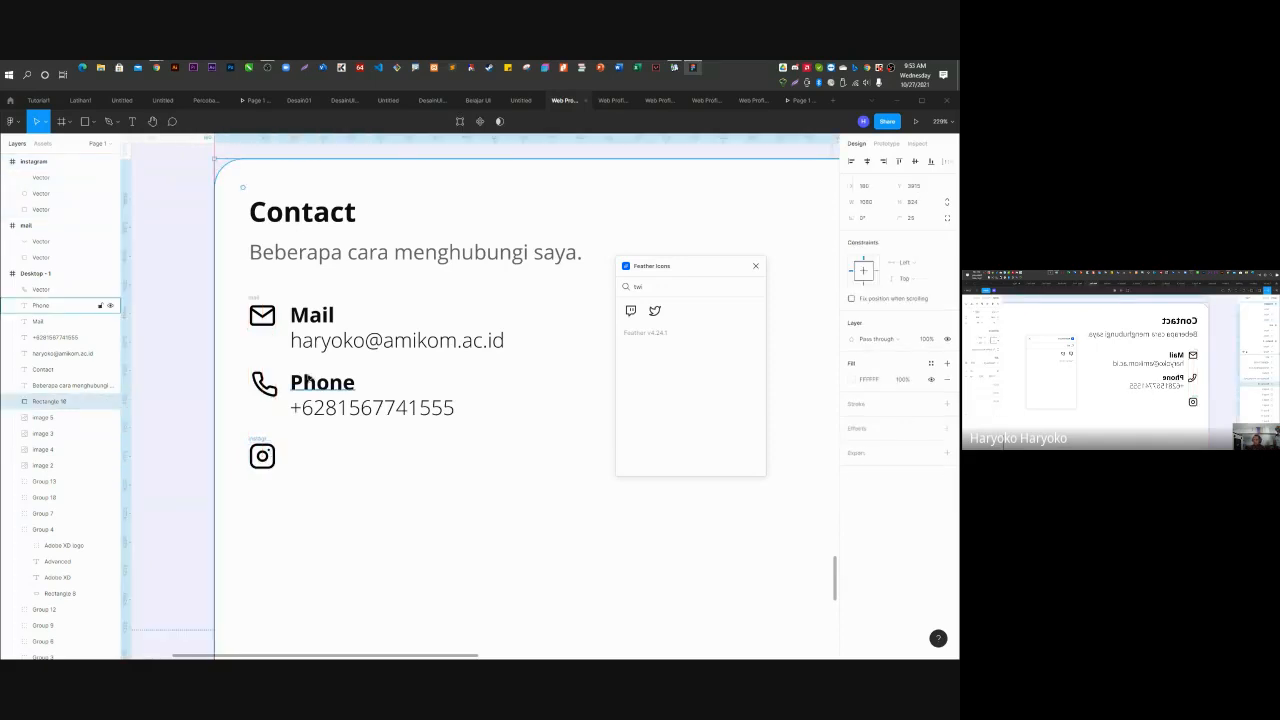
Copy the Phone entry beside the Instagram icon, relabel it 'Instagram', and align it.
click(322, 383)
shift+click(346, 413)
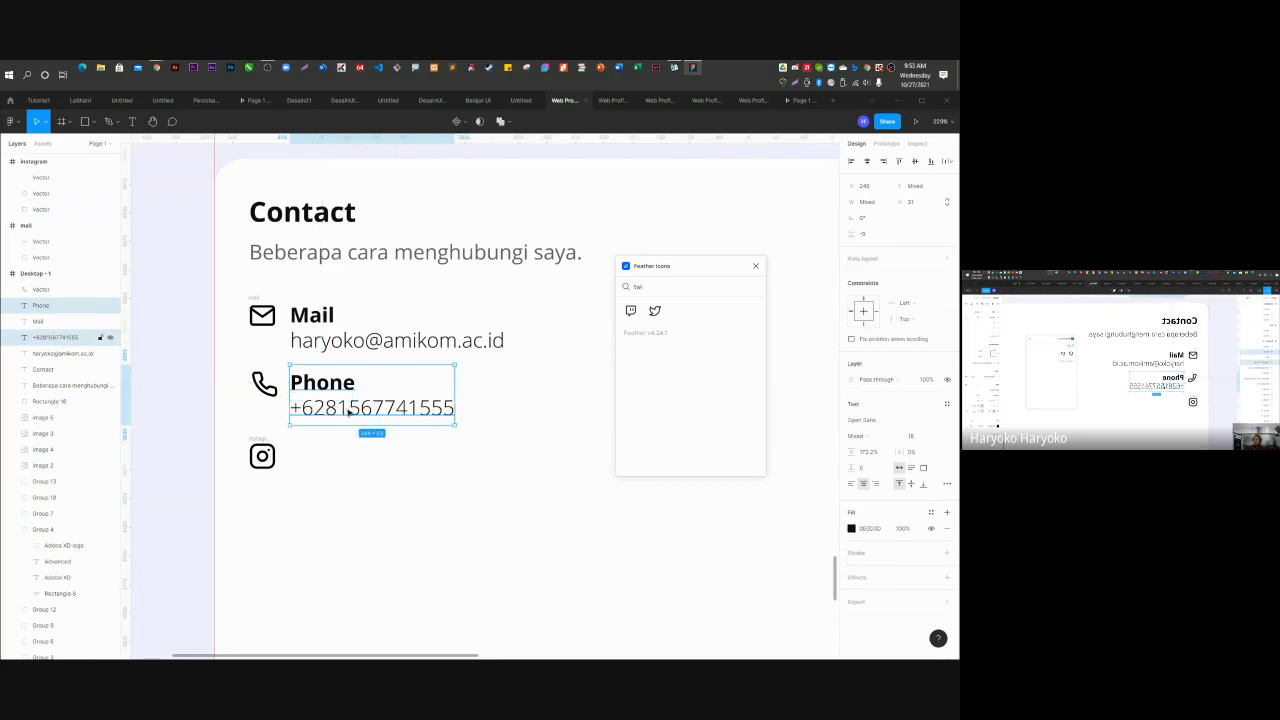
drag(342, 388, 341, 462)
click(386, 461)
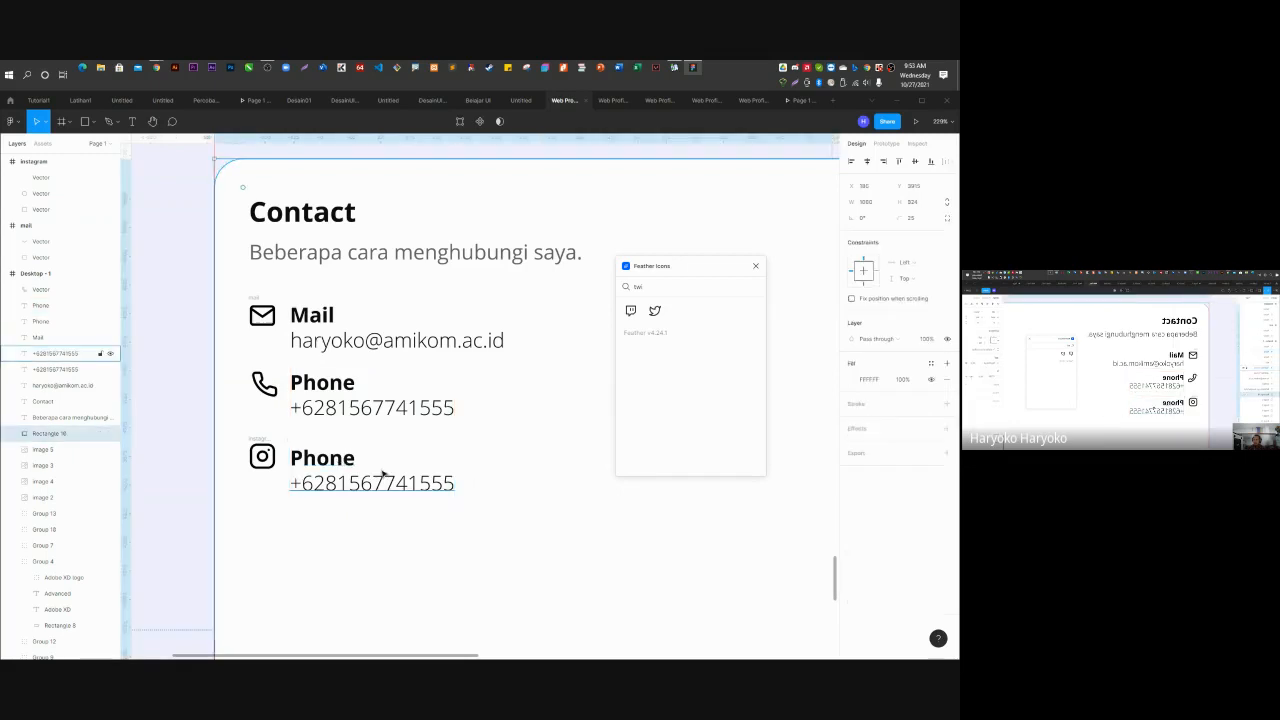
double_click(340, 462)
text(In)
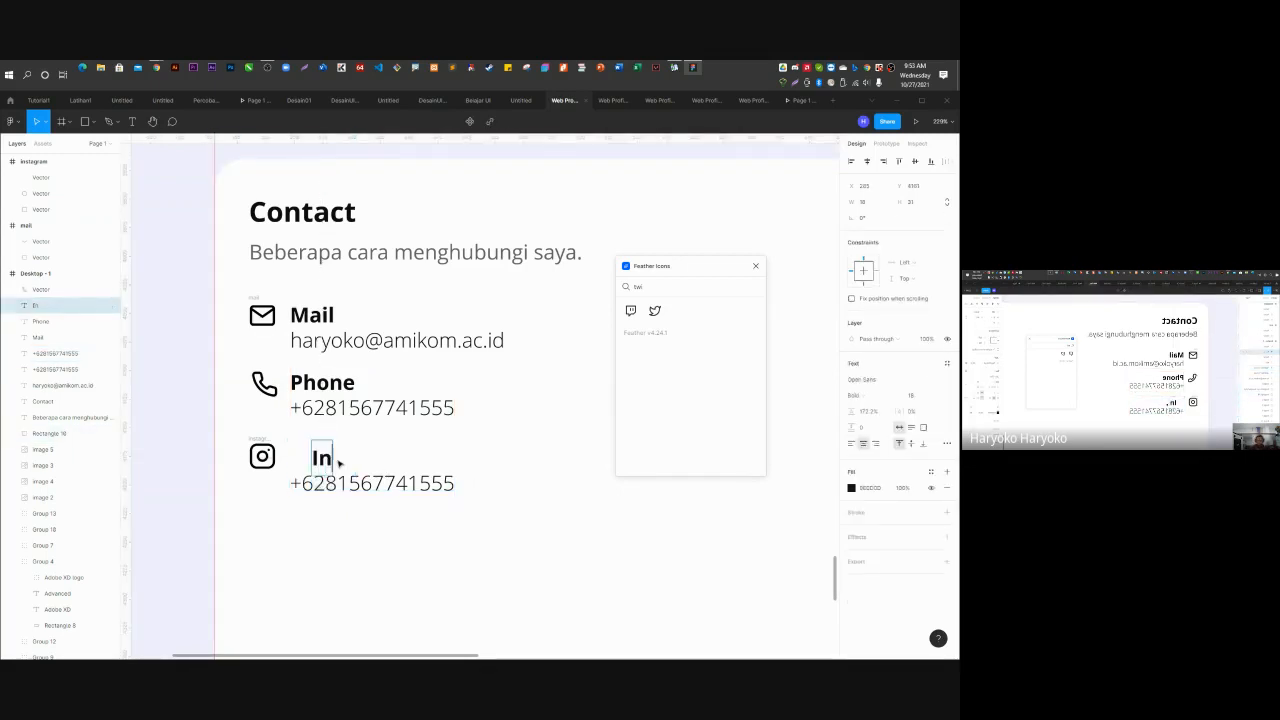
text(stagr)
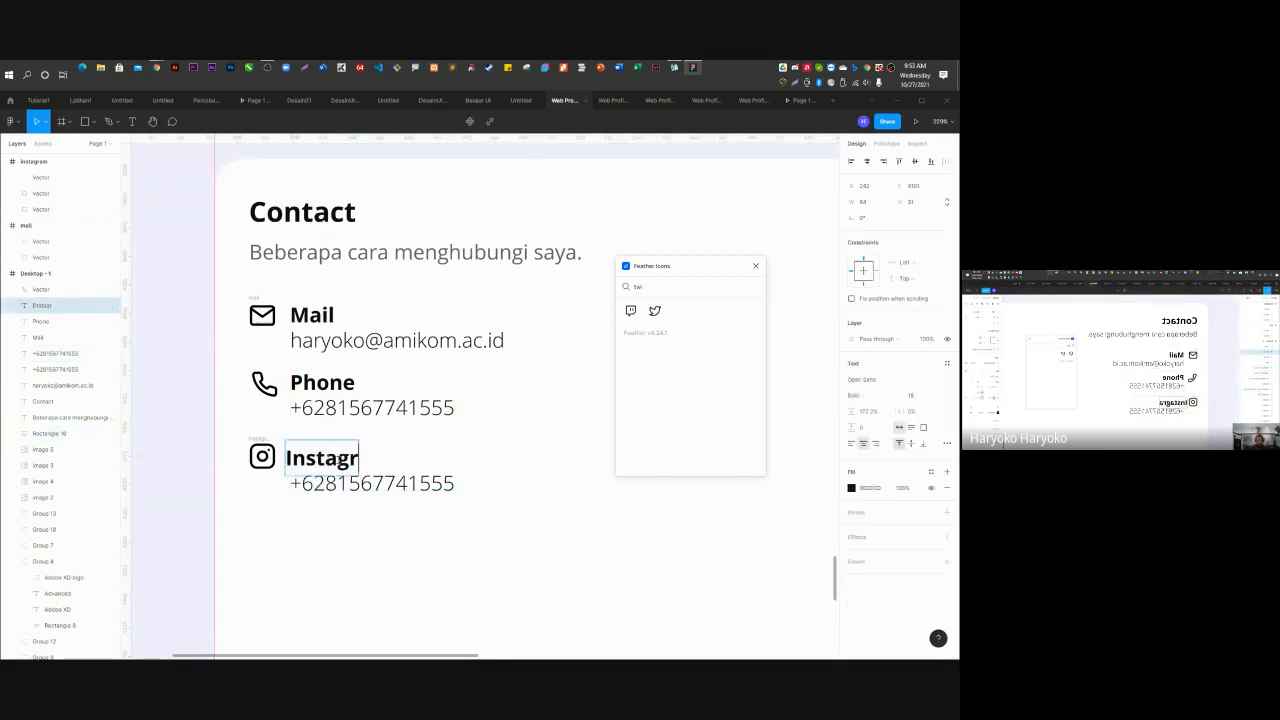
text(am)
key(Escape)
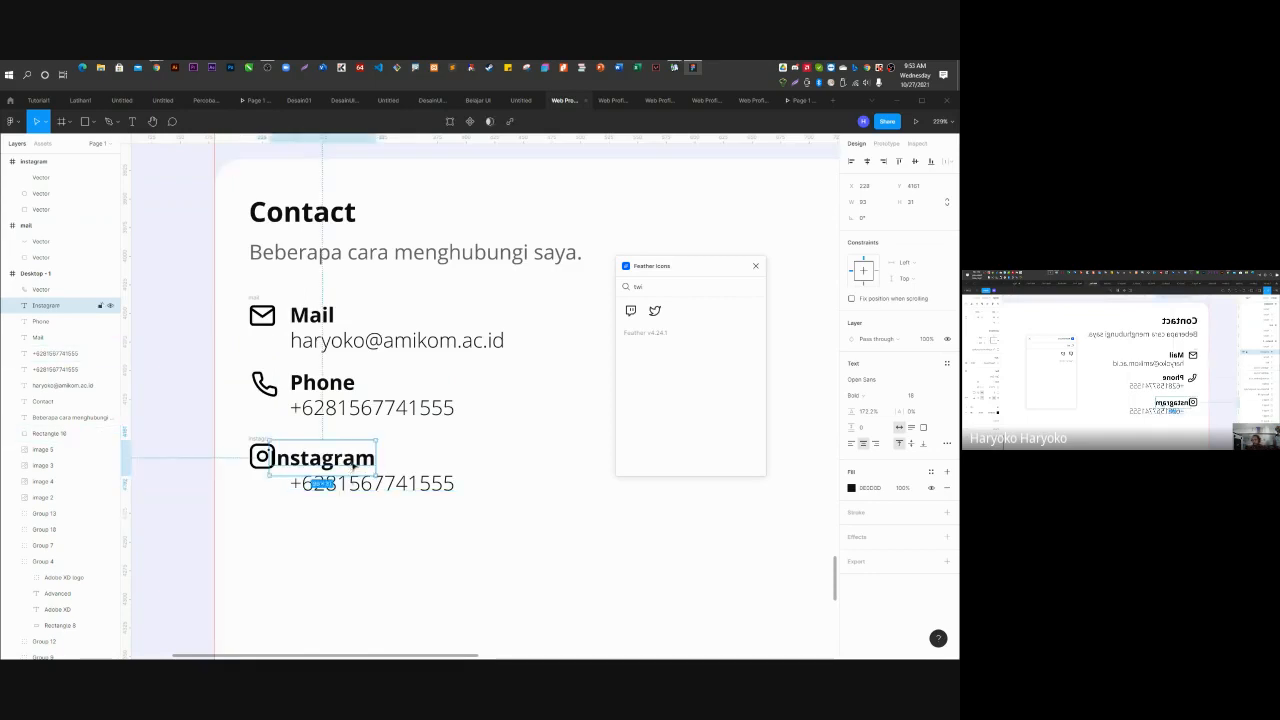
drag(356, 469, 376, 467)
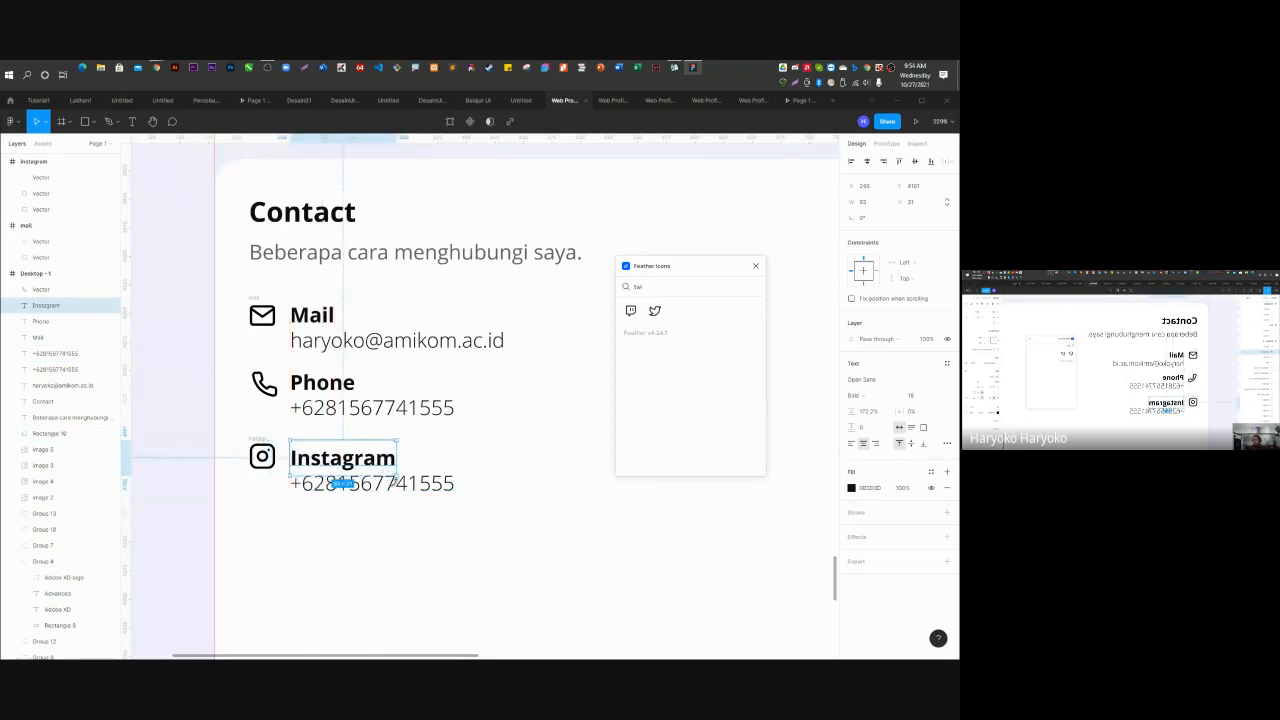
Replace the number under Instagram with the account handle, aligned with the other contact details.
click(345, 484)
double_click(345, 484)
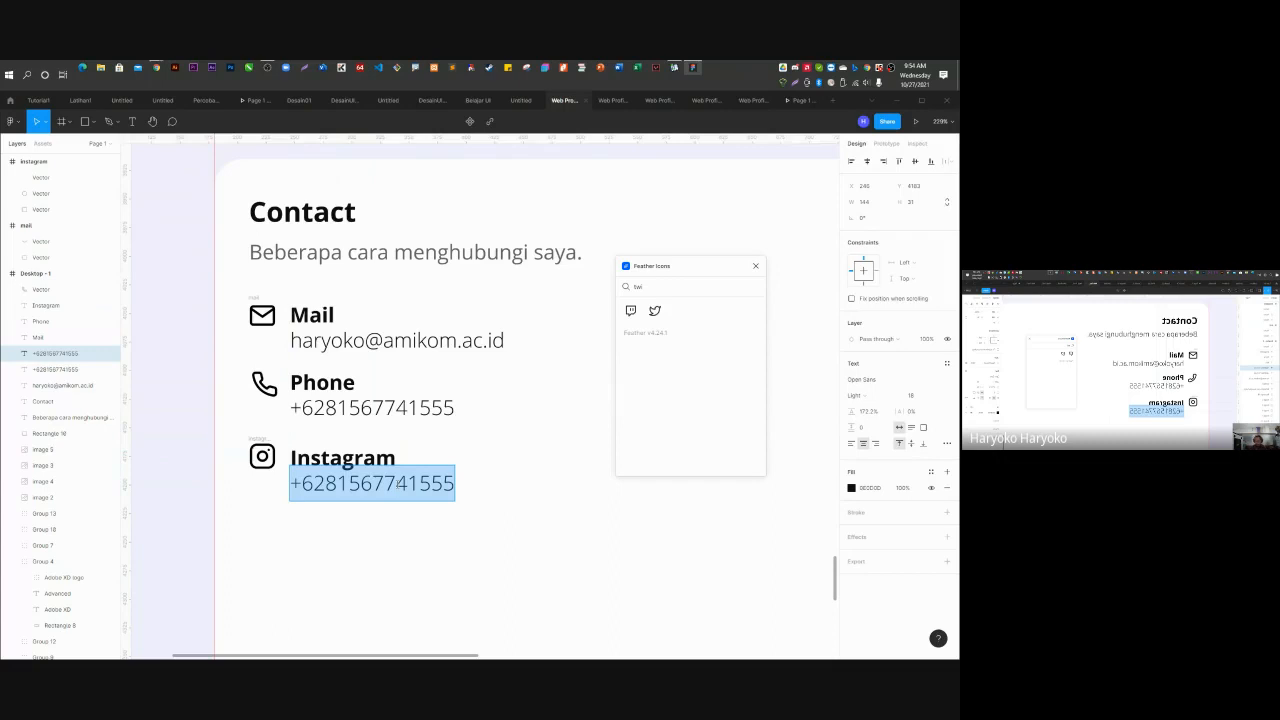
key(BackSpace)
text(@)
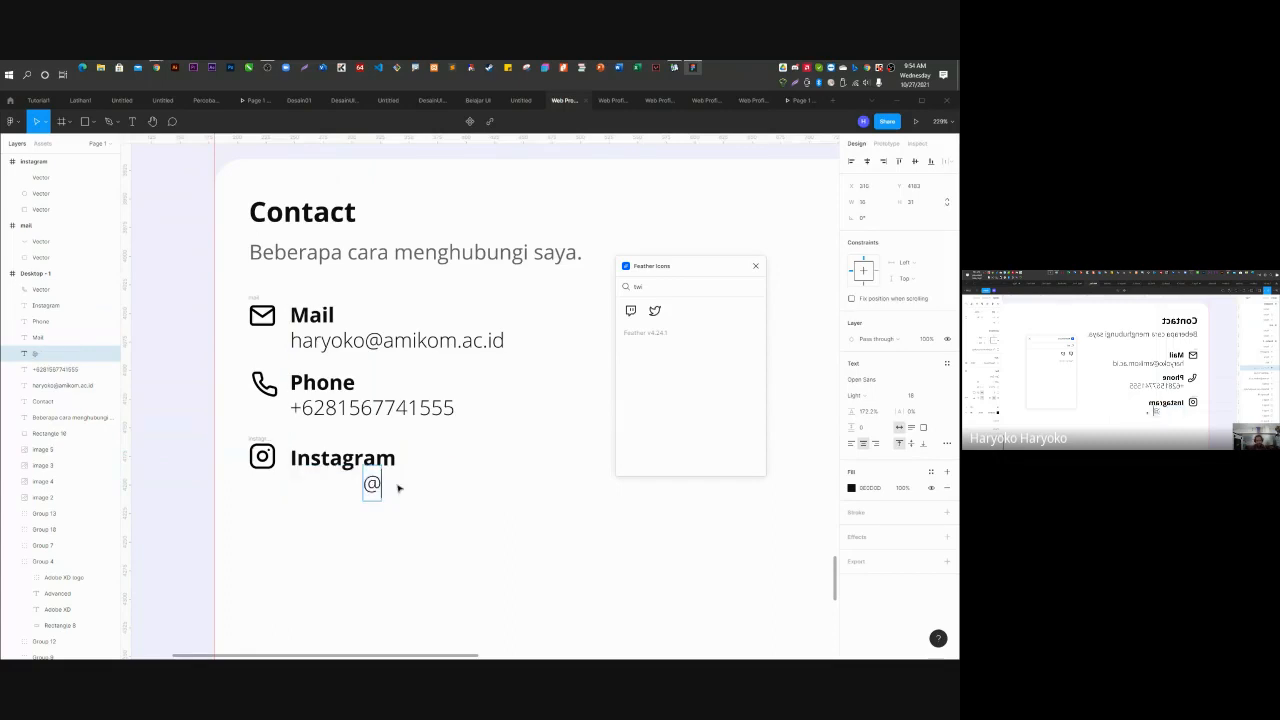
text(haryoko_)
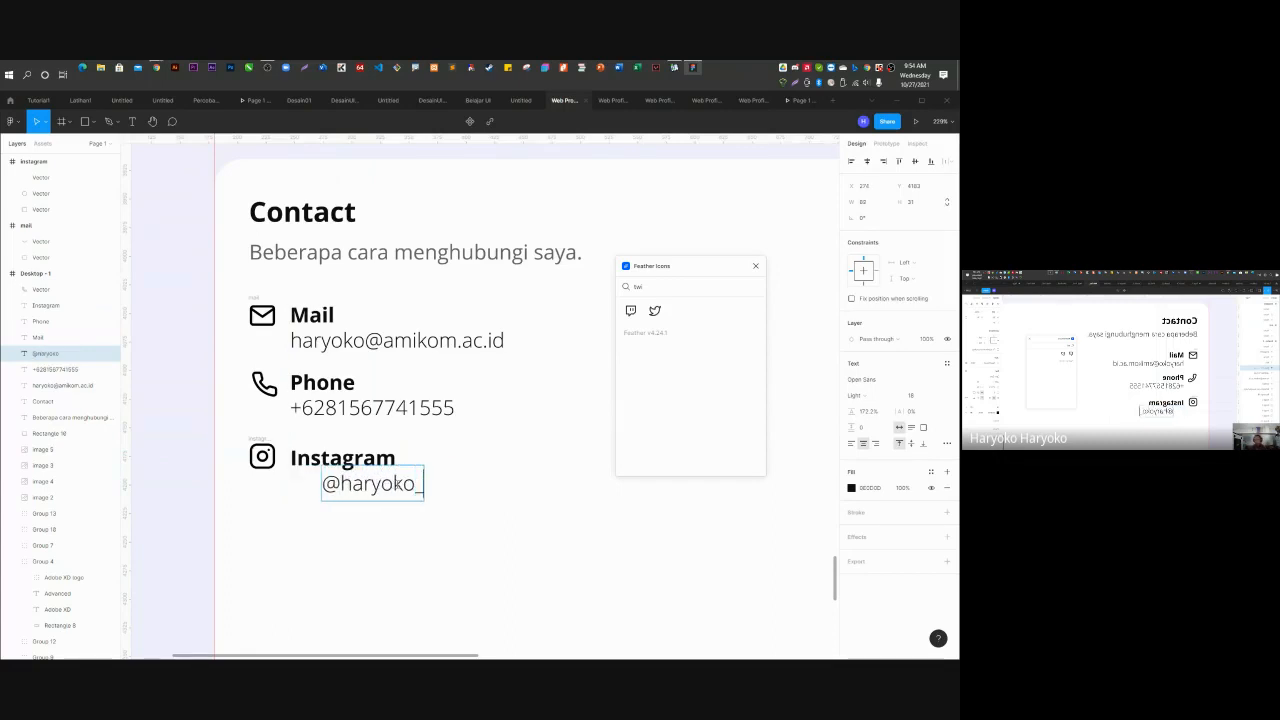
key(Escape)
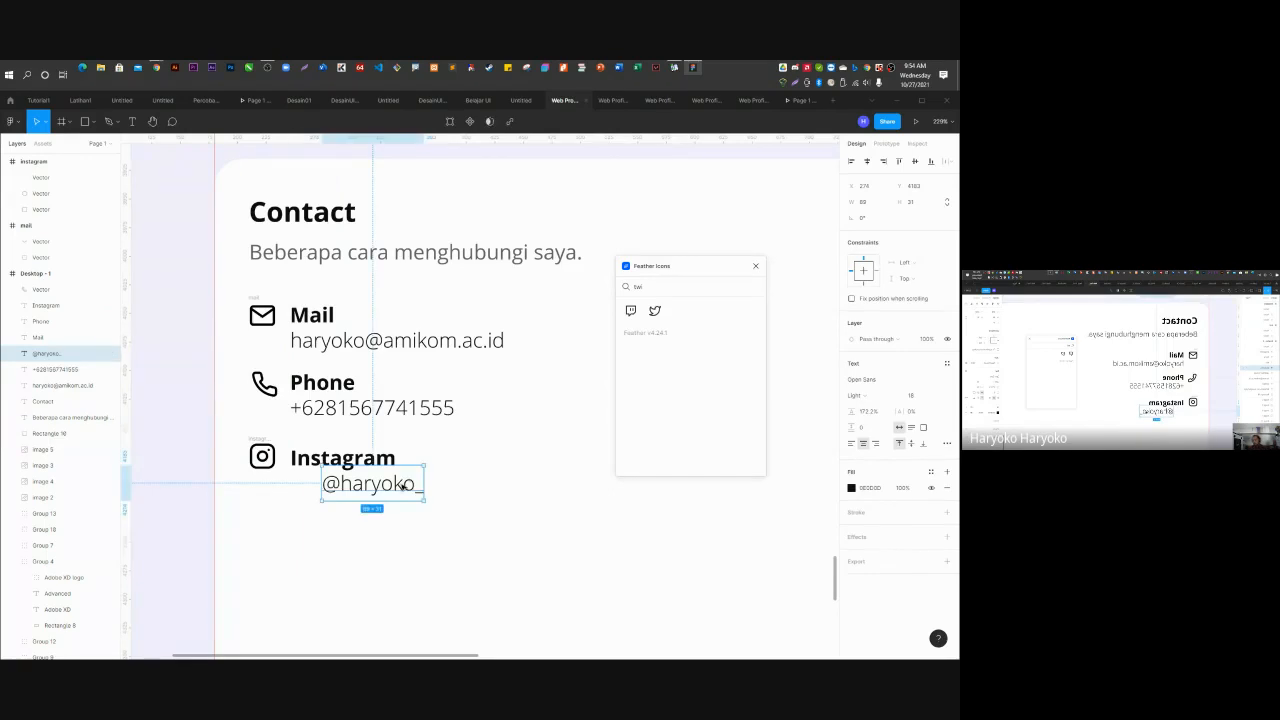
drag(404, 485, 381, 491)
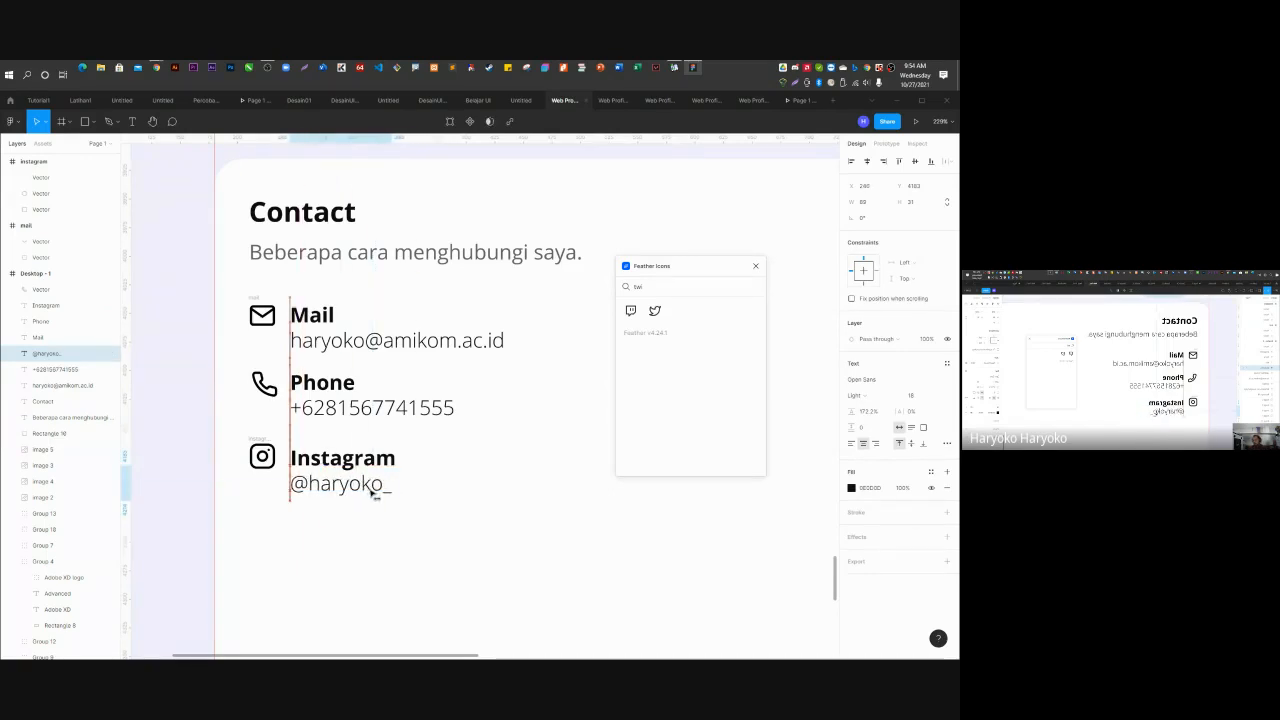
key(Escape)
click(386, 526)
Snap the Contact background block into the Desktop frame and move the Feather Icons window aside.
scroll(382, 530, down, 1)
scroll(382, 530, down, 1)
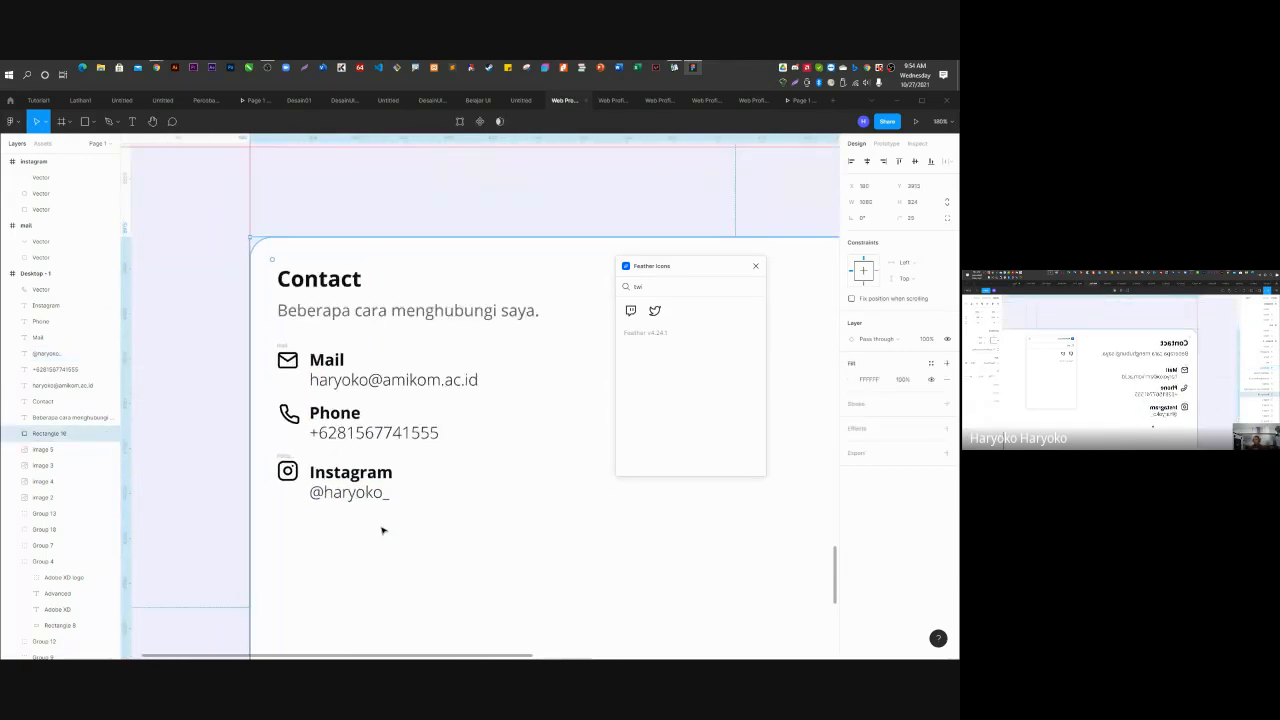
scroll(334, 510, down, 6)
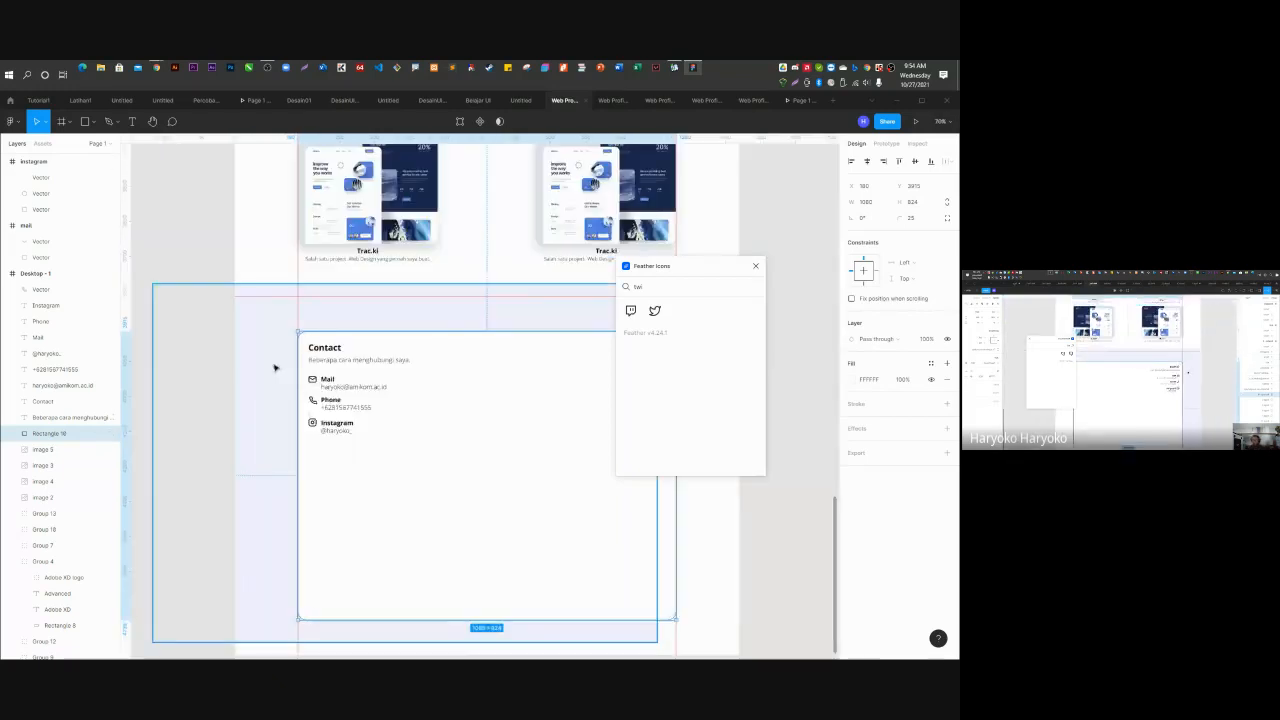
scroll(476, 396, up, 1)
scroll(408, 403, up, 3)
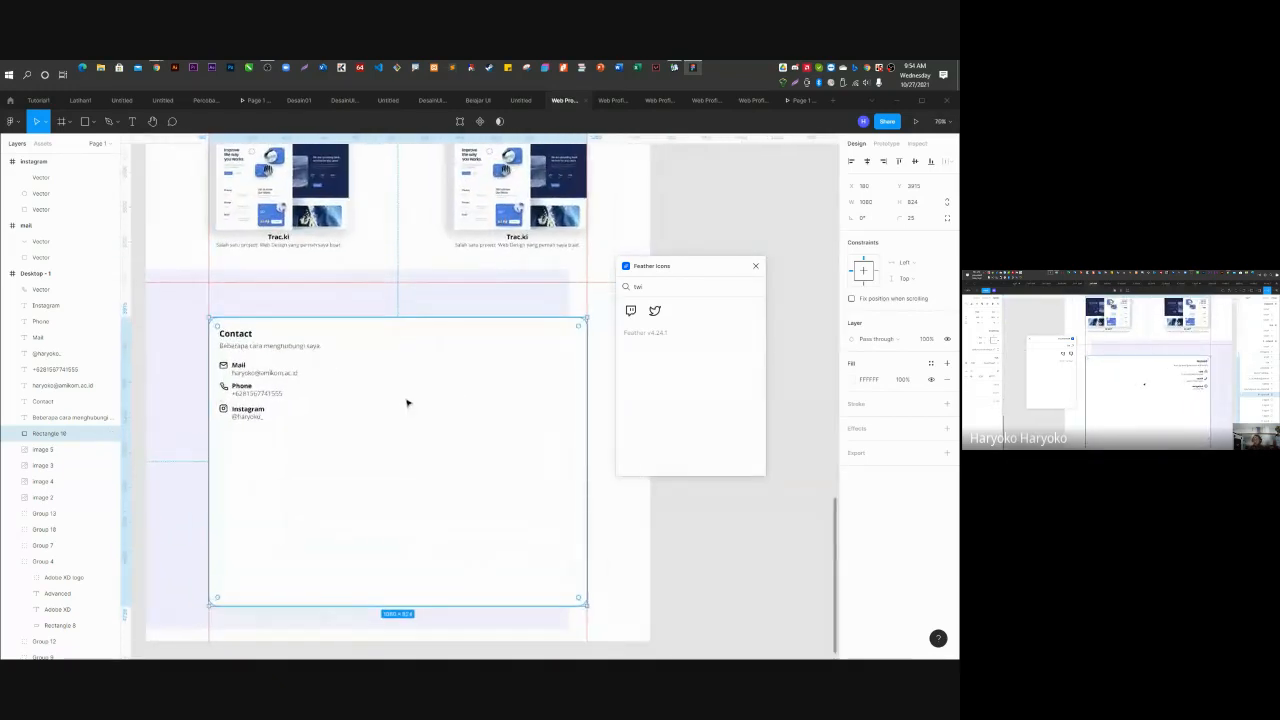
drag(315, 302, 394, 314)
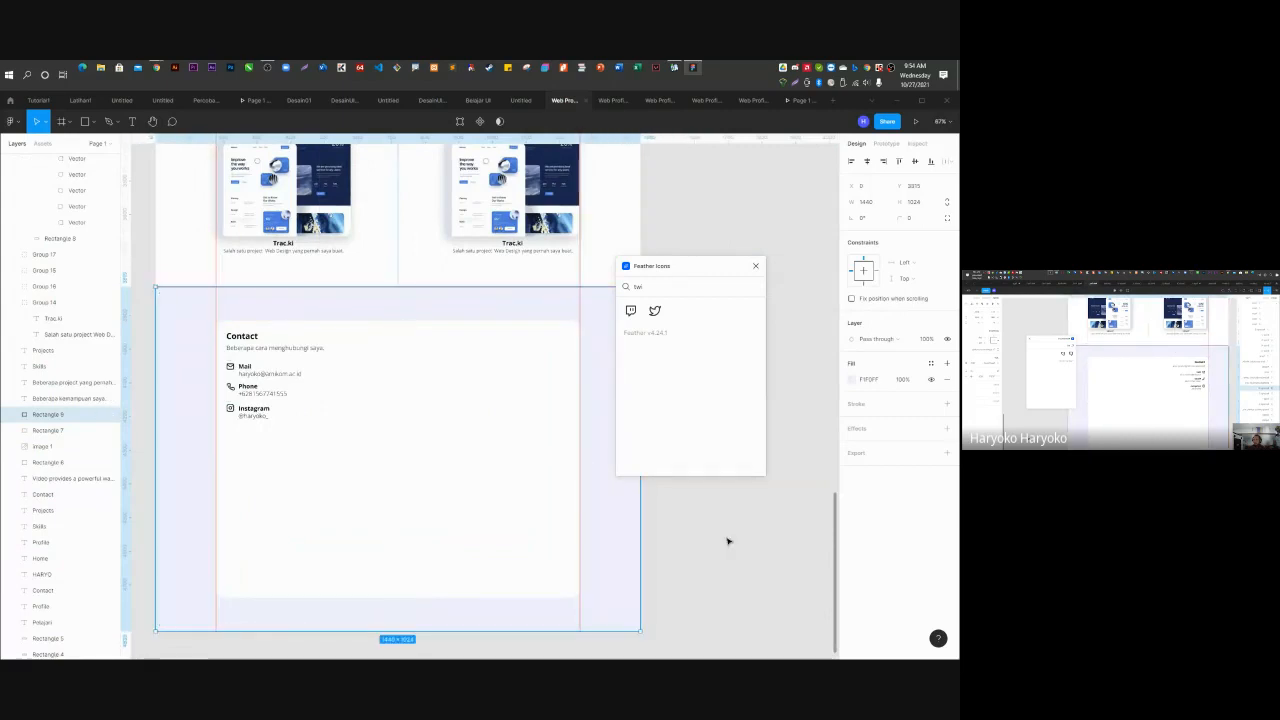
click(757, 567)
drag(712, 272, 763, 201)
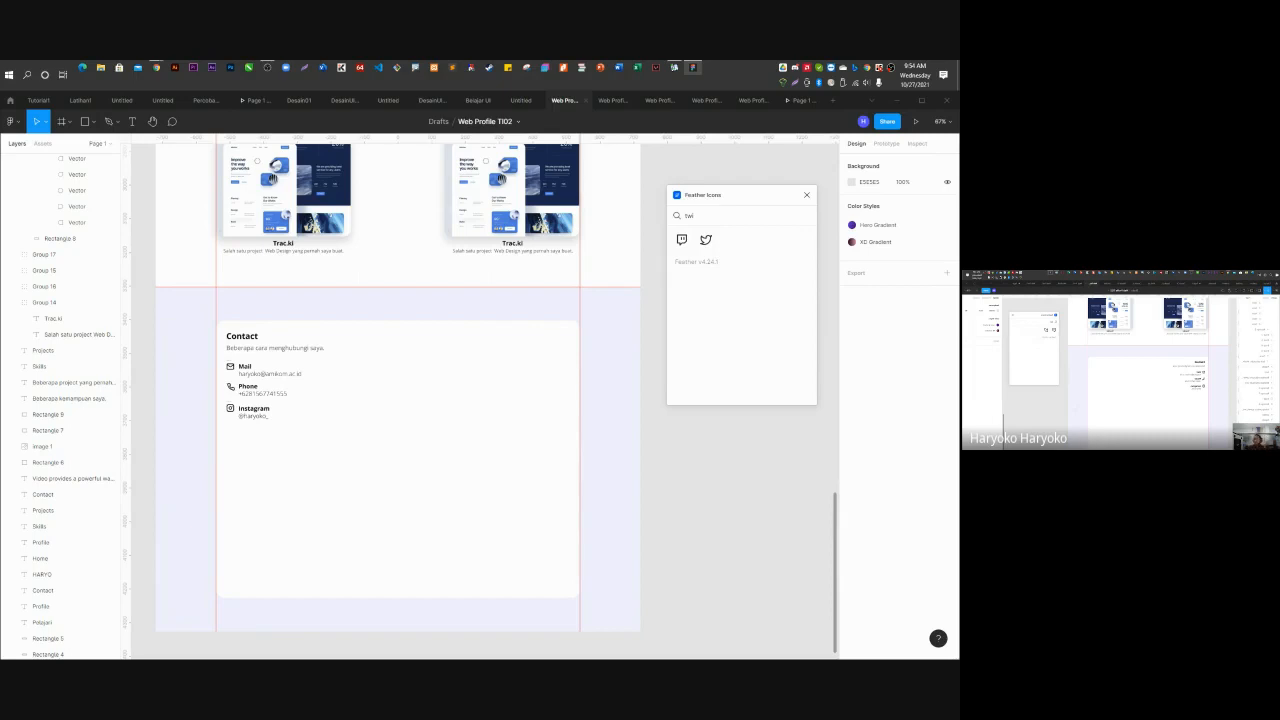
Draw a tall rectangle down the Contact card.
key(r)
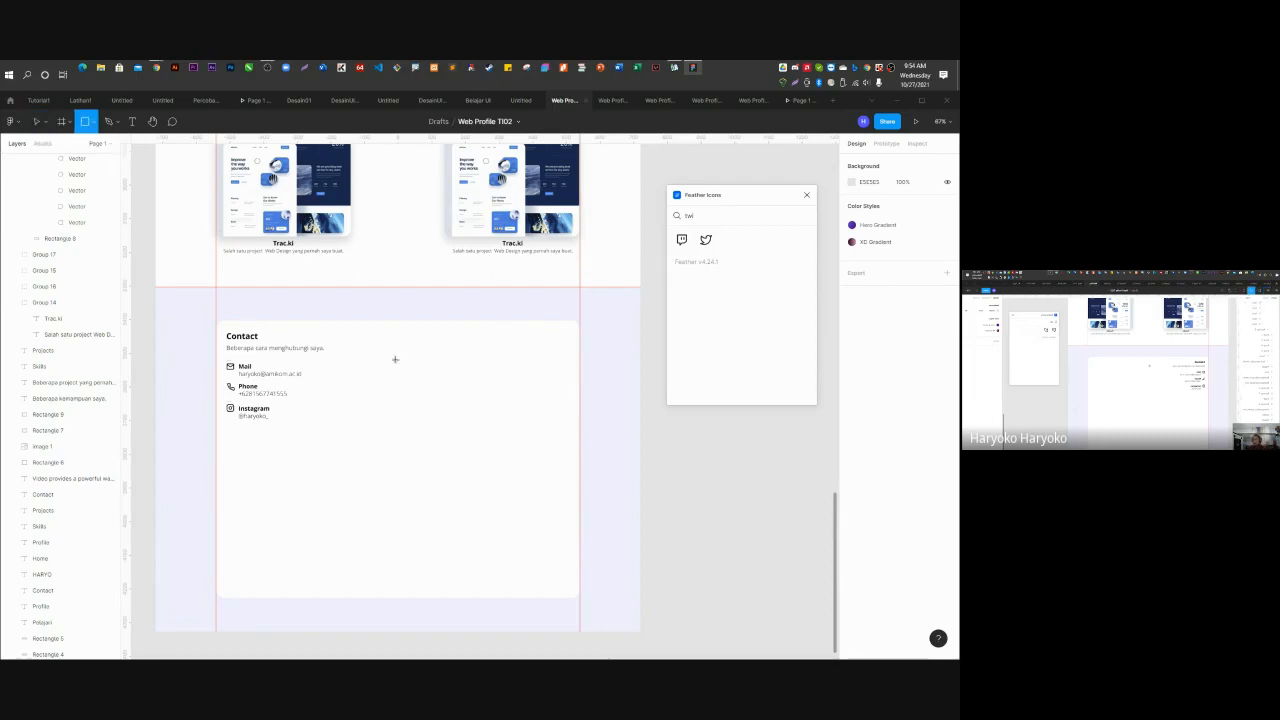
drag(379, 330, 385, 597)
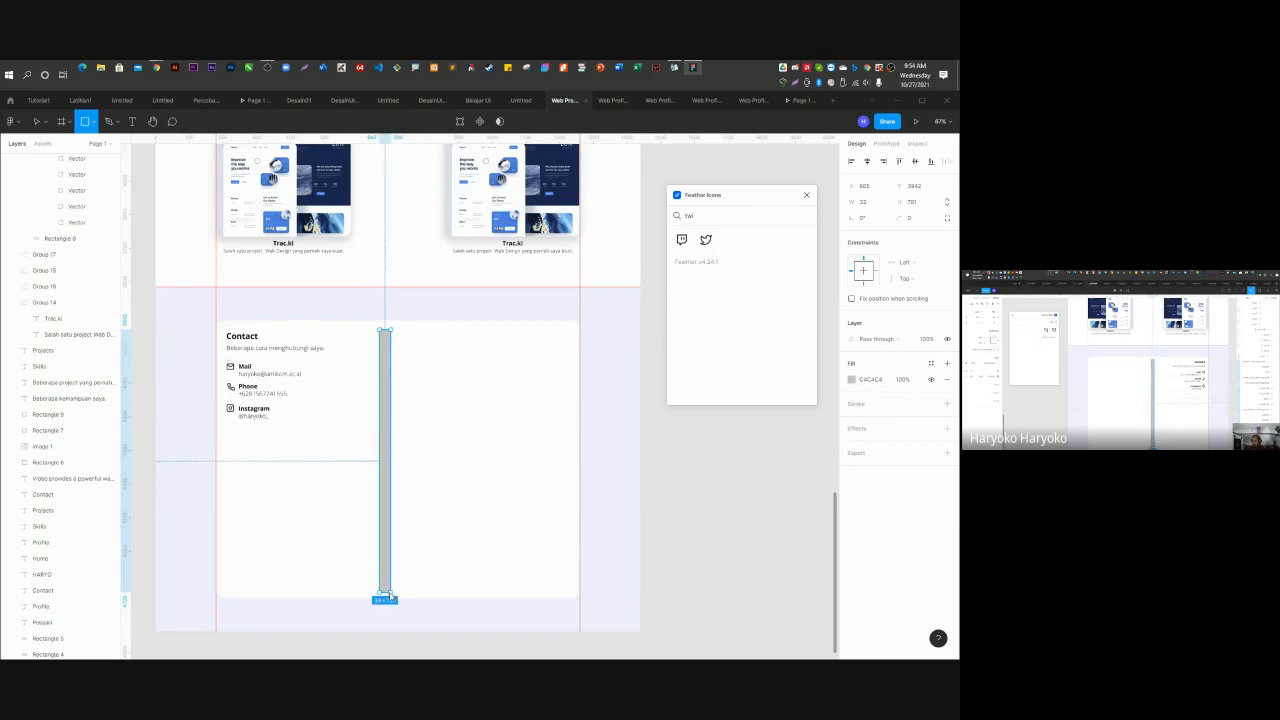
ctrl+scroll(398, 605, up, 5)
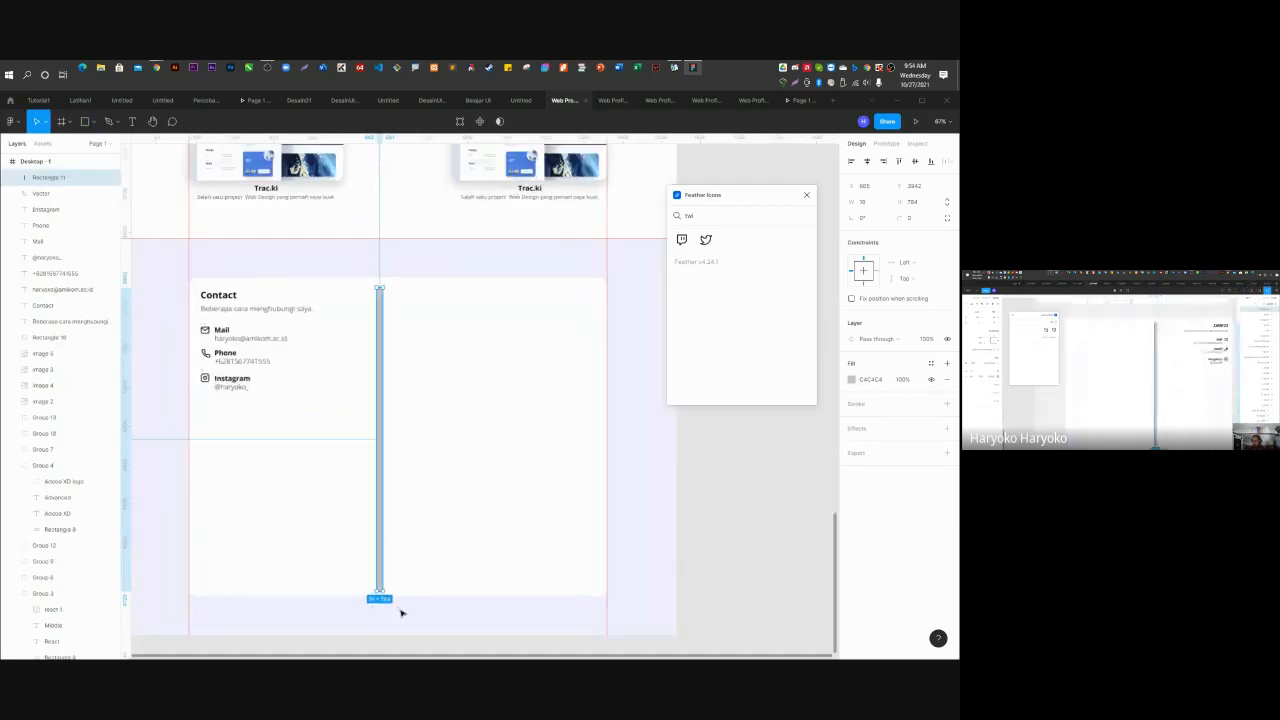
ctrl+scroll(390, 585, down, 5)
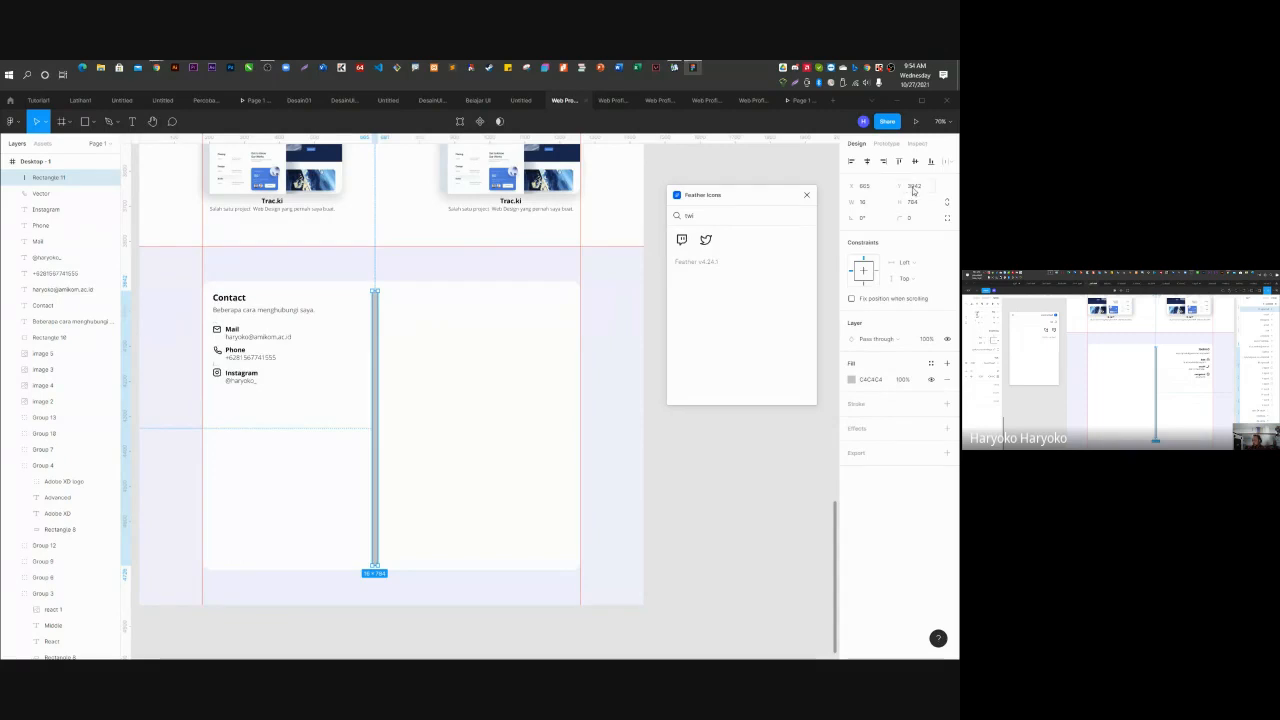
click(876, 190)
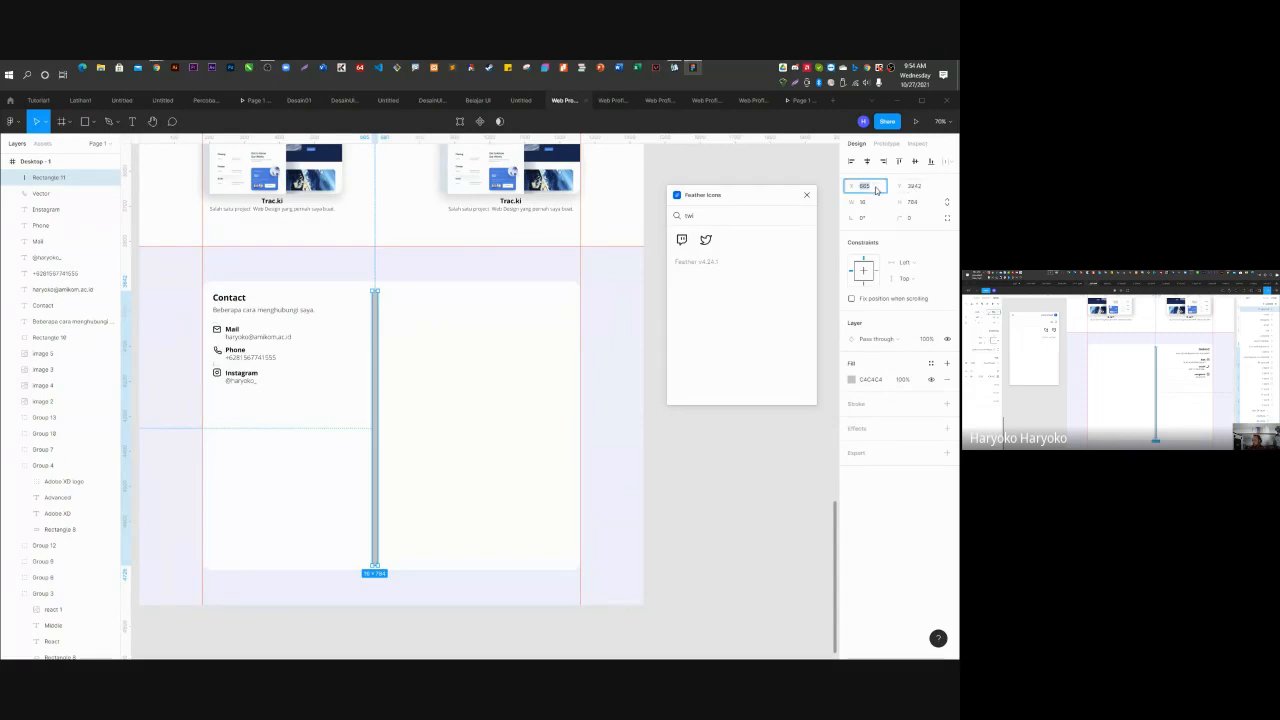
text(2)
key(Return)
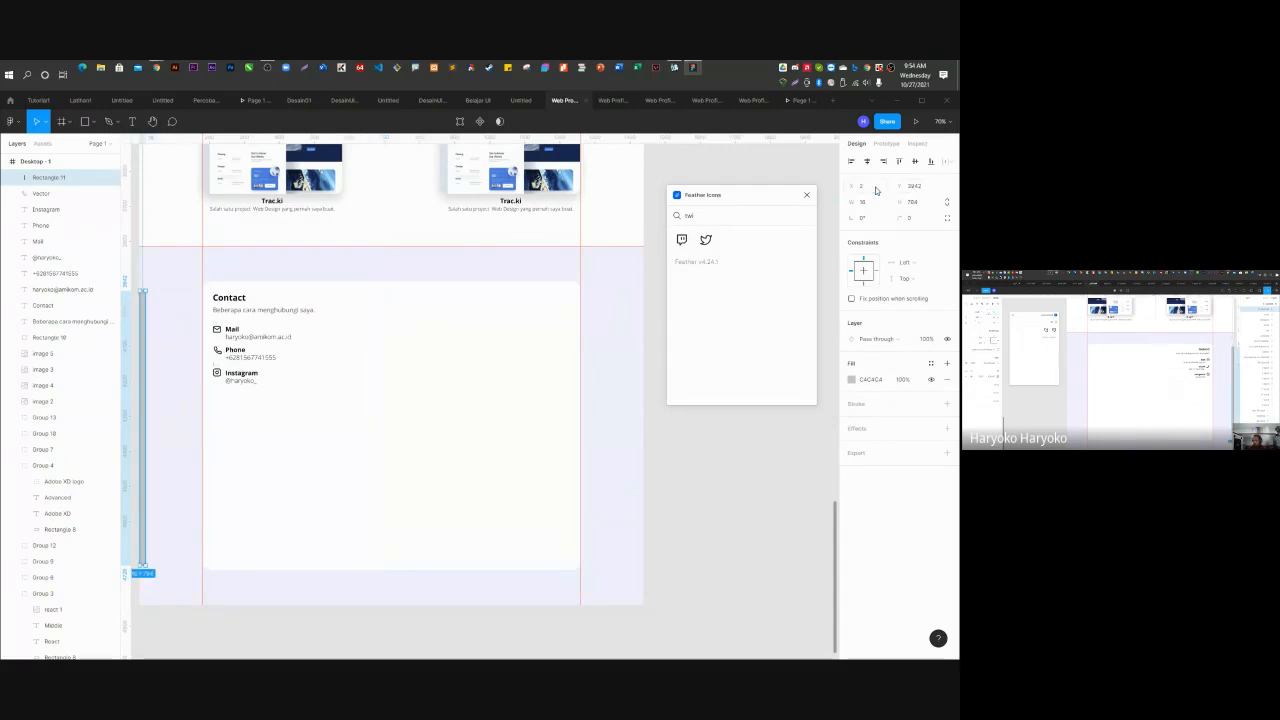
key(ctrl+z)
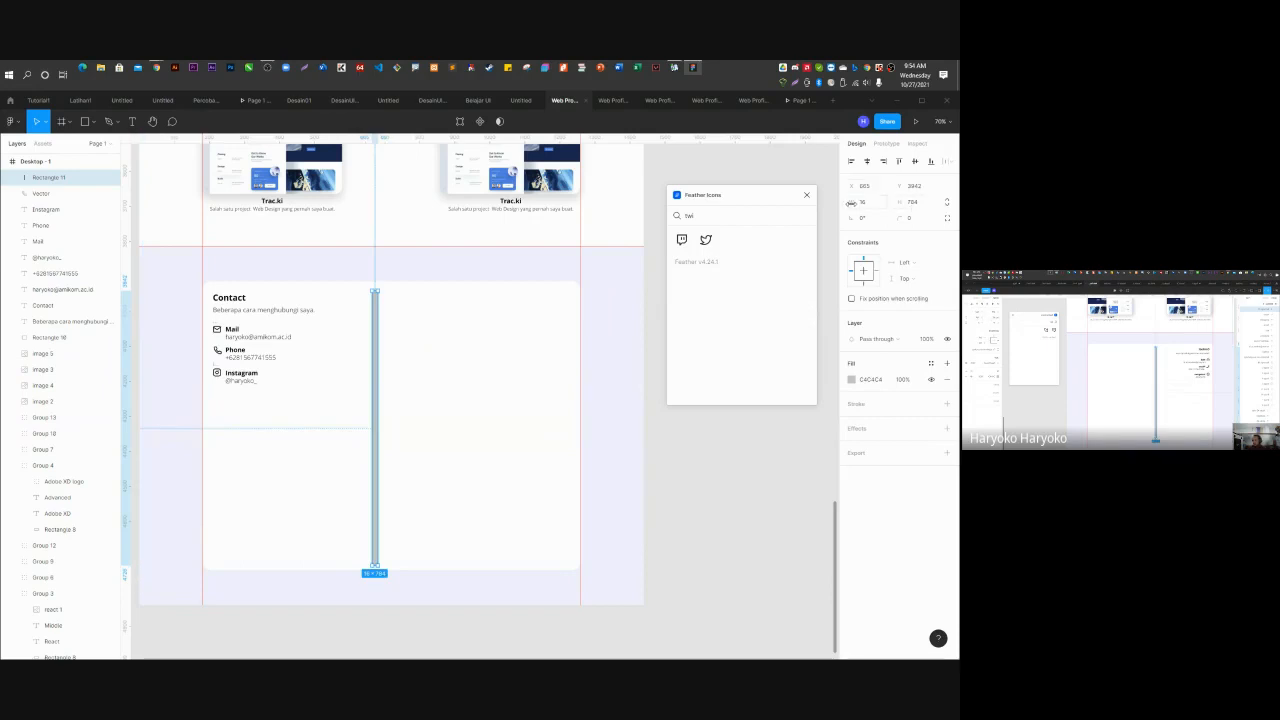
Set the bar's width to 2 so it becomes a thin vertical line.
click(866, 205)
text(10)
key(Return)
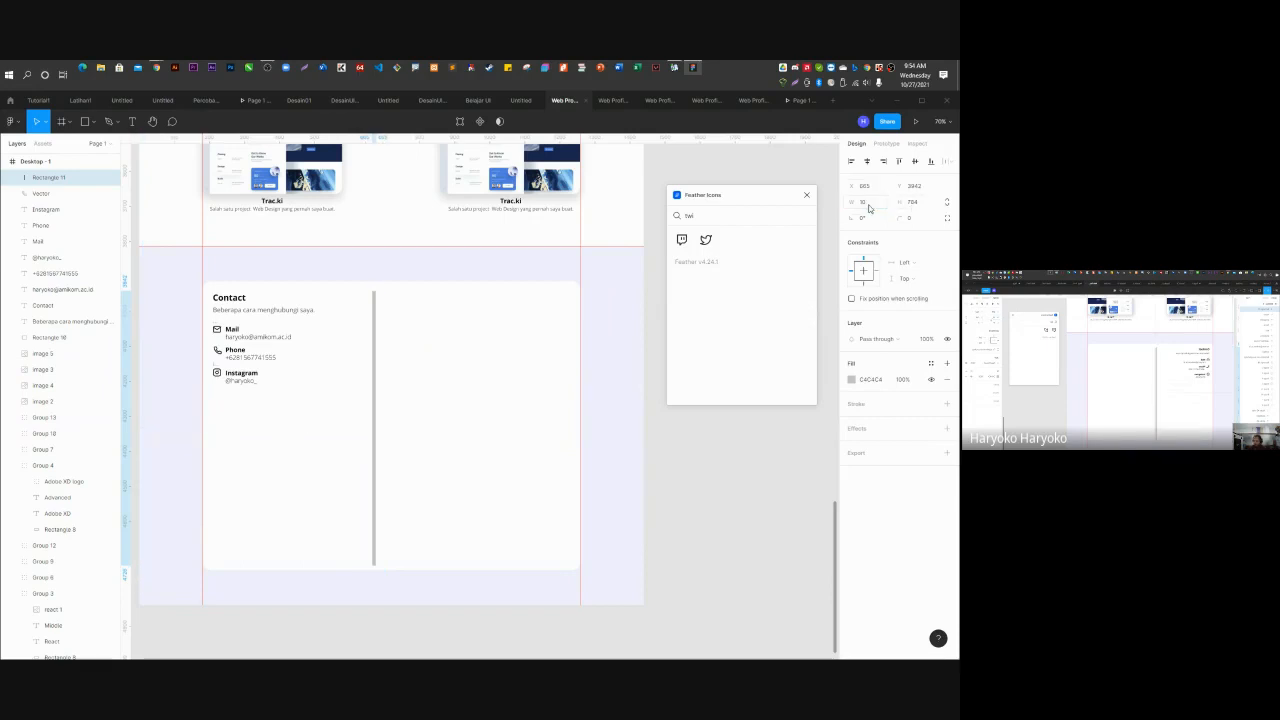
click(866, 203)
text(2)
key(Return)
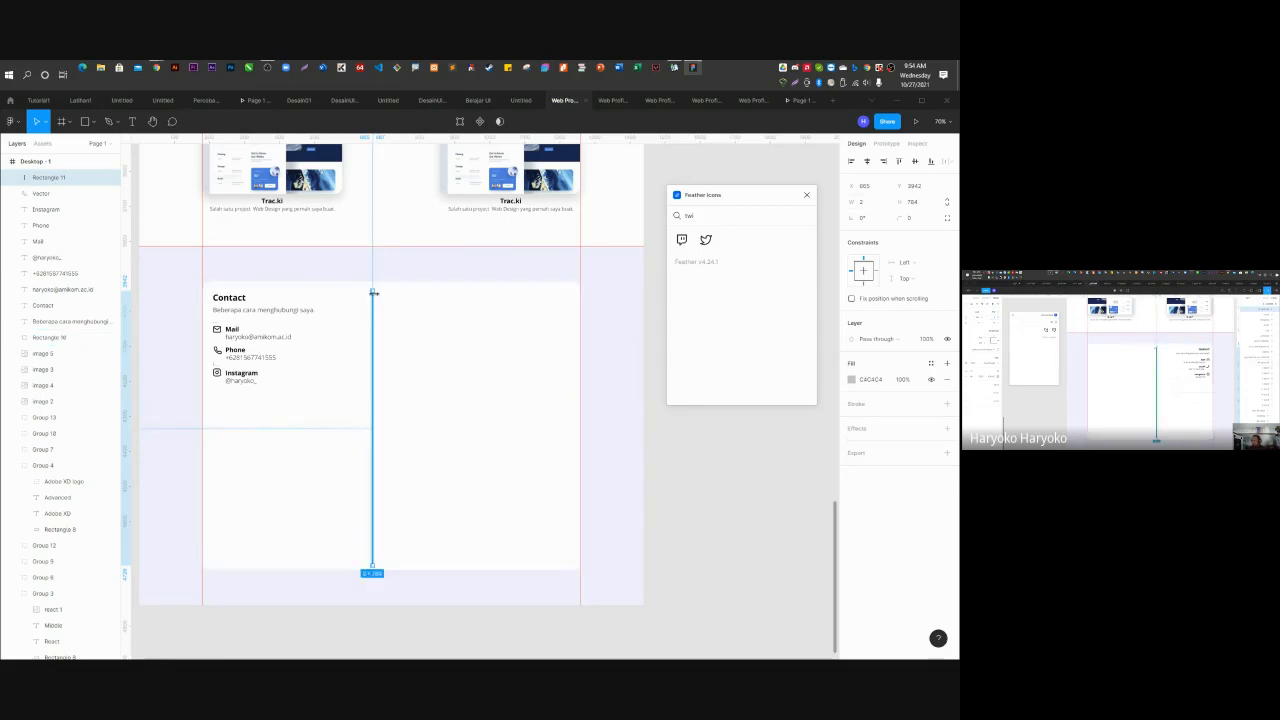
click(911, 219)
scroll(380, 292, up, 10)
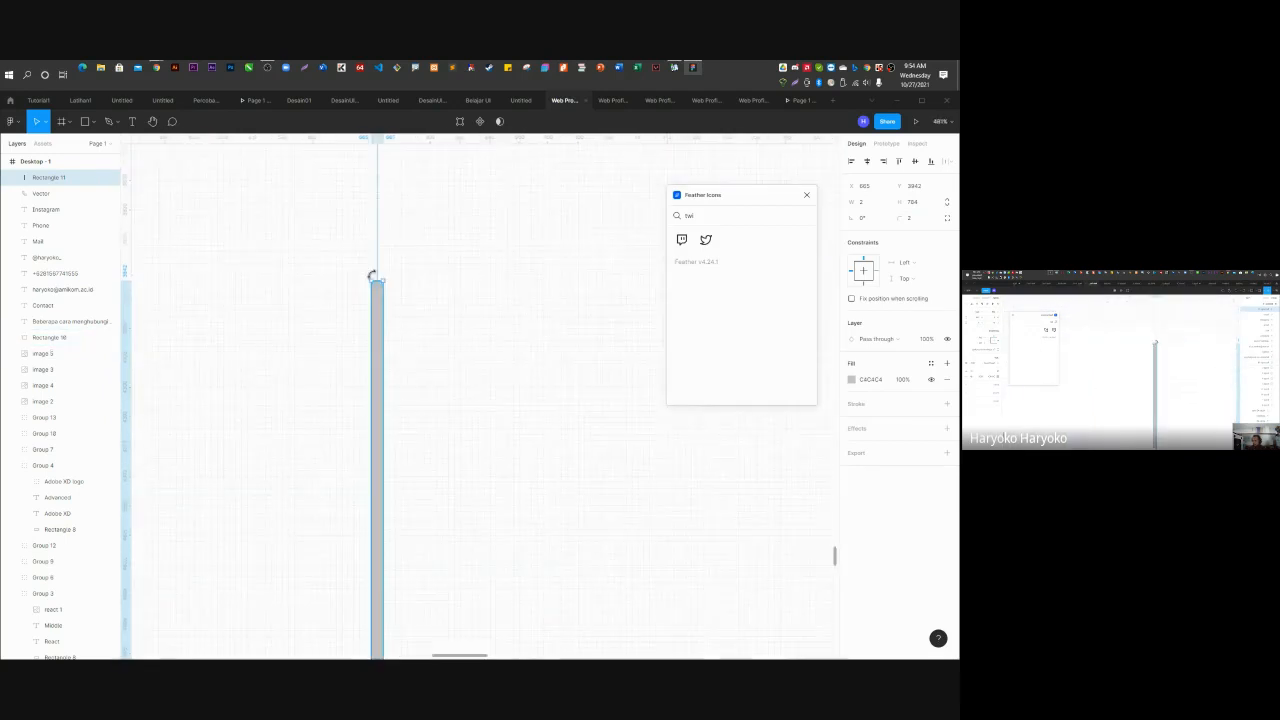
scroll(381, 292, up, 2)
scroll(381, 292, down, 6)
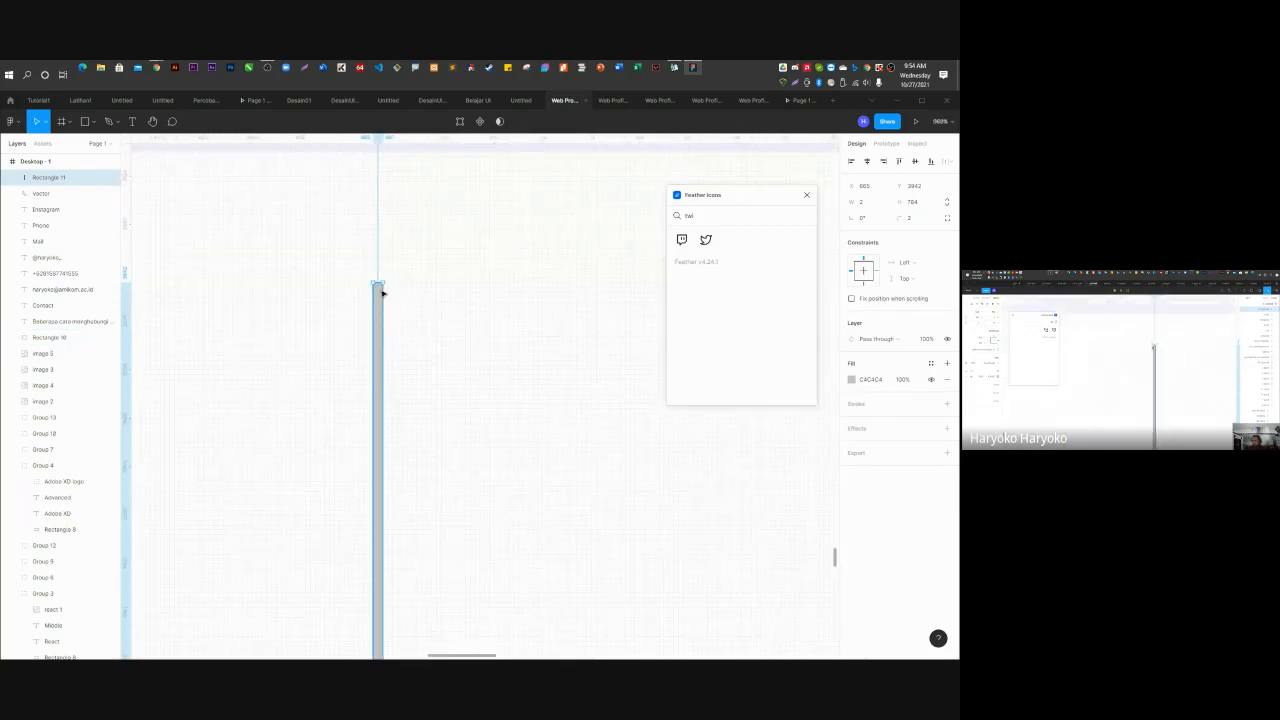
scroll(381, 292, down, 5)
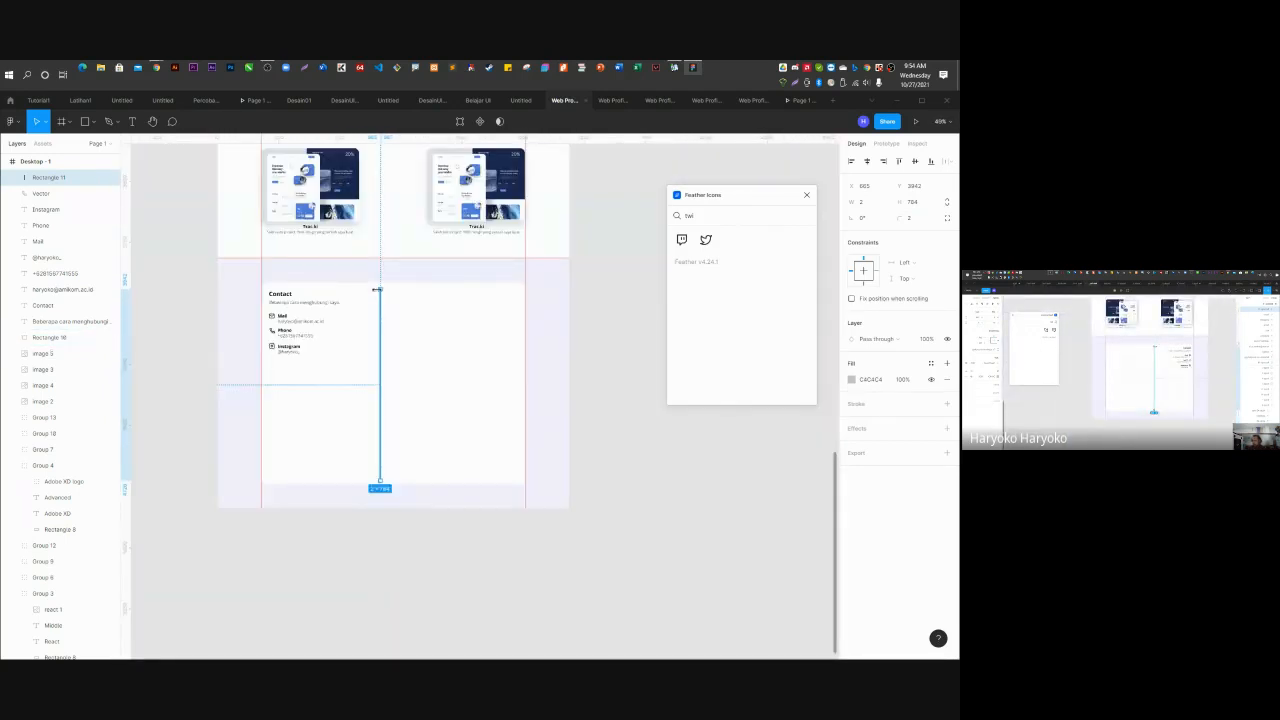
scroll(378, 290, up, 1)
scroll(378, 290, up, 1)
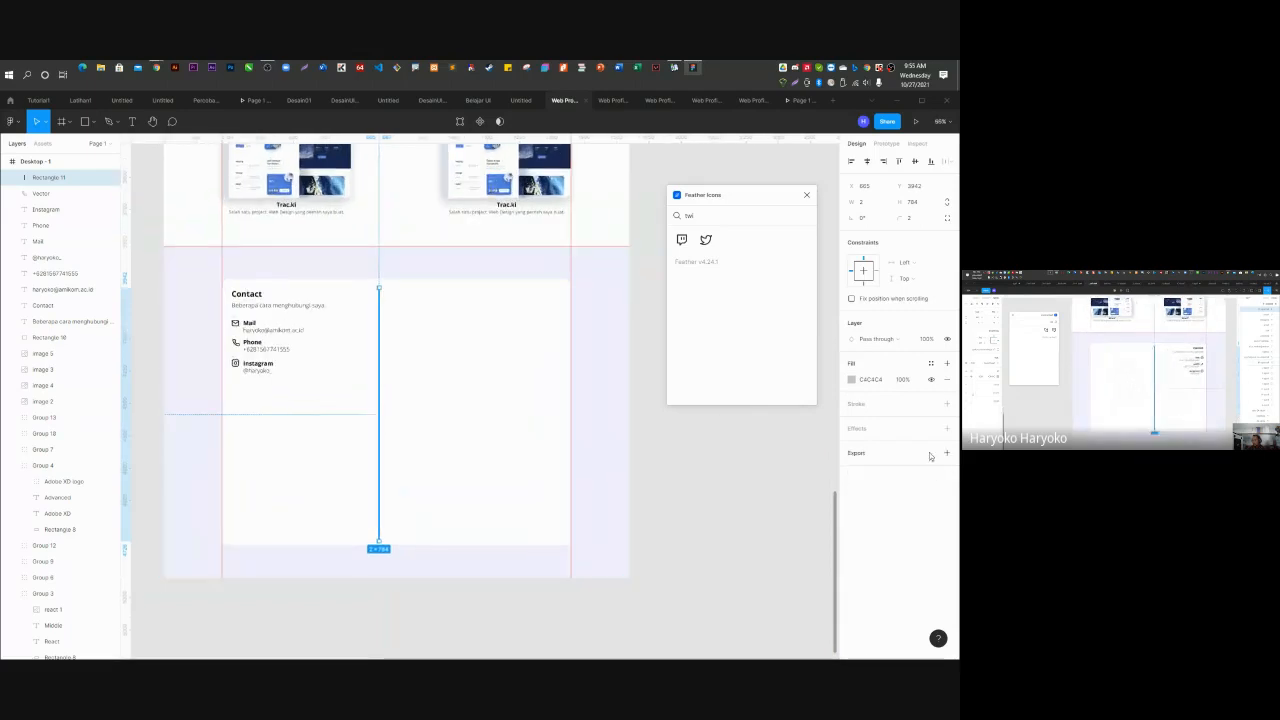
Fill the divider line with the Retro Gradient colour style.
click(931, 363)
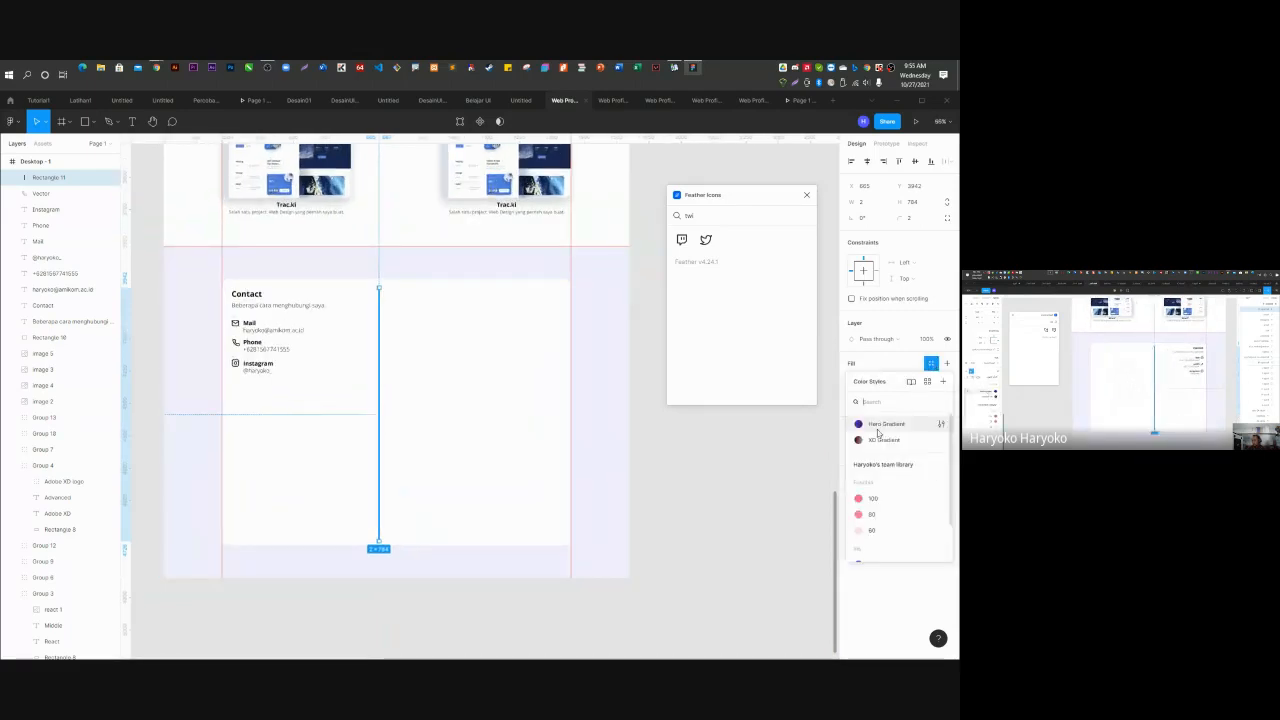
click(863, 437)
click(751, 534)
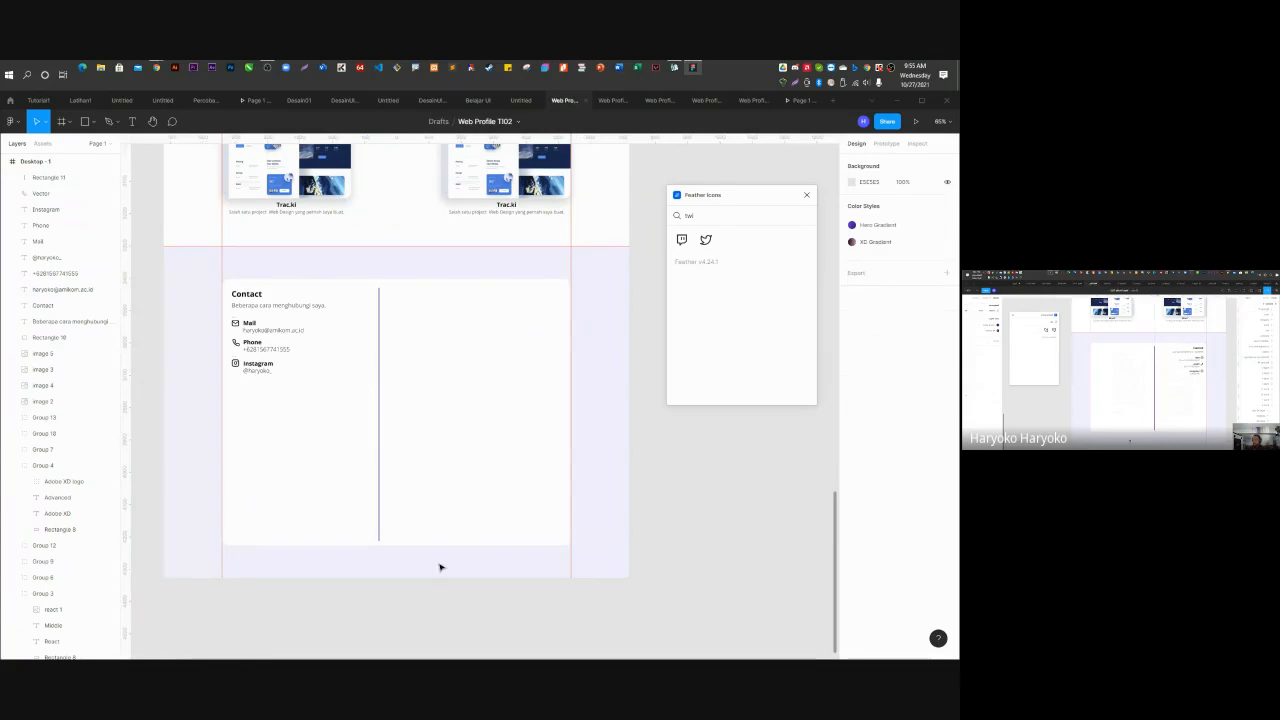
Nudge the divider line slightly to the right.
scroll(375, 317, up, 2)
scroll(375, 317, down, 1)
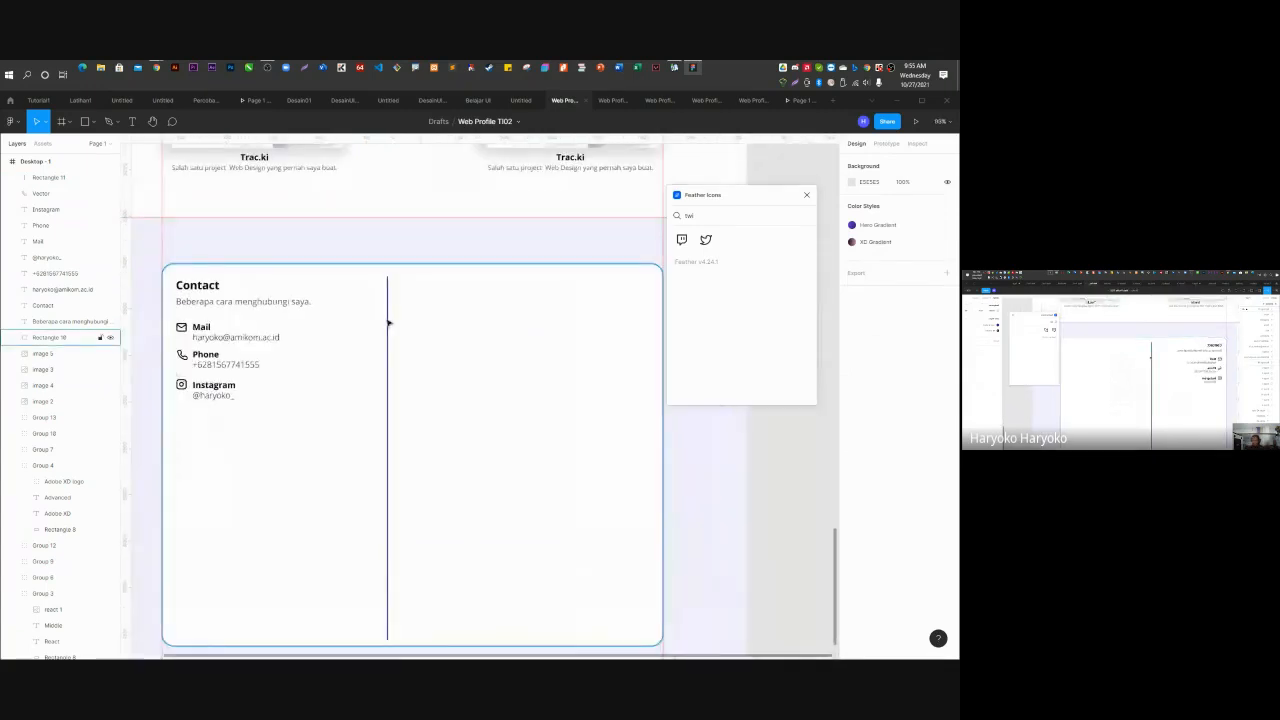
drag(388, 318, 414, 323)
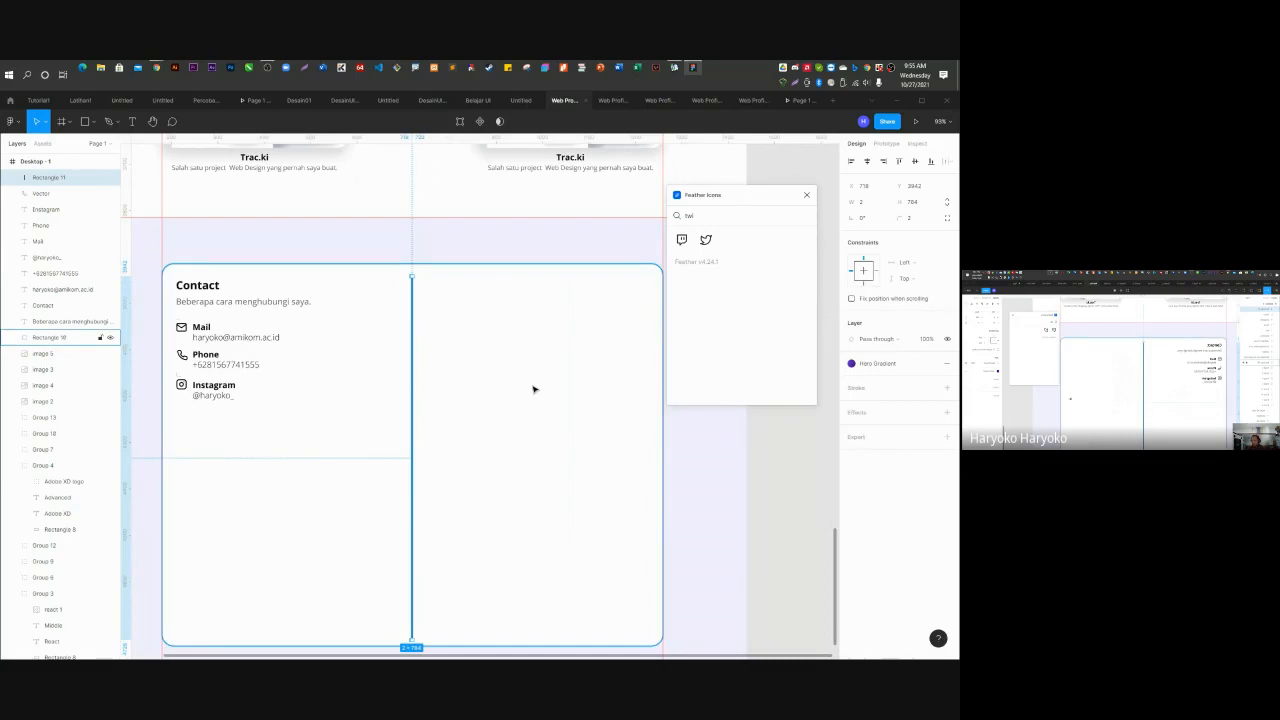
click(769, 466)
Check the Web Profile BCIT file for reference, then return to Web Profile TI02.
scroll(335, 415, down, 4)
scroll(405, 424, up, 3)
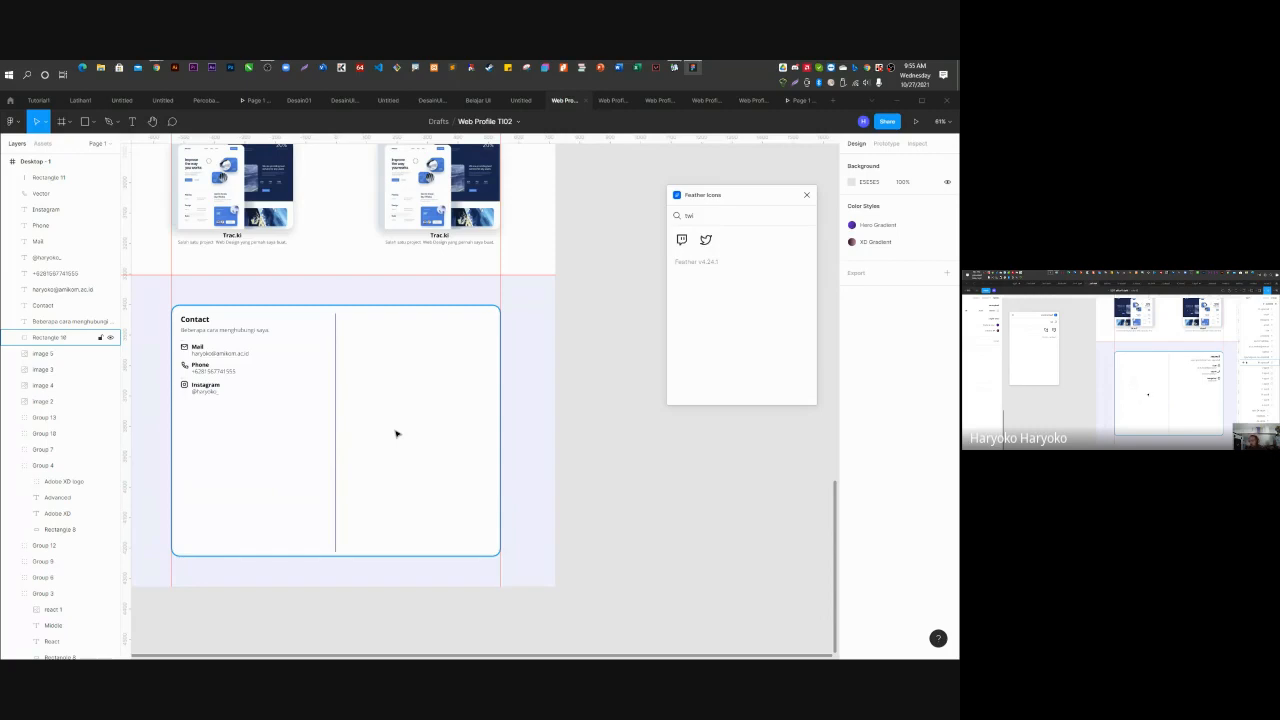
click(656, 101)
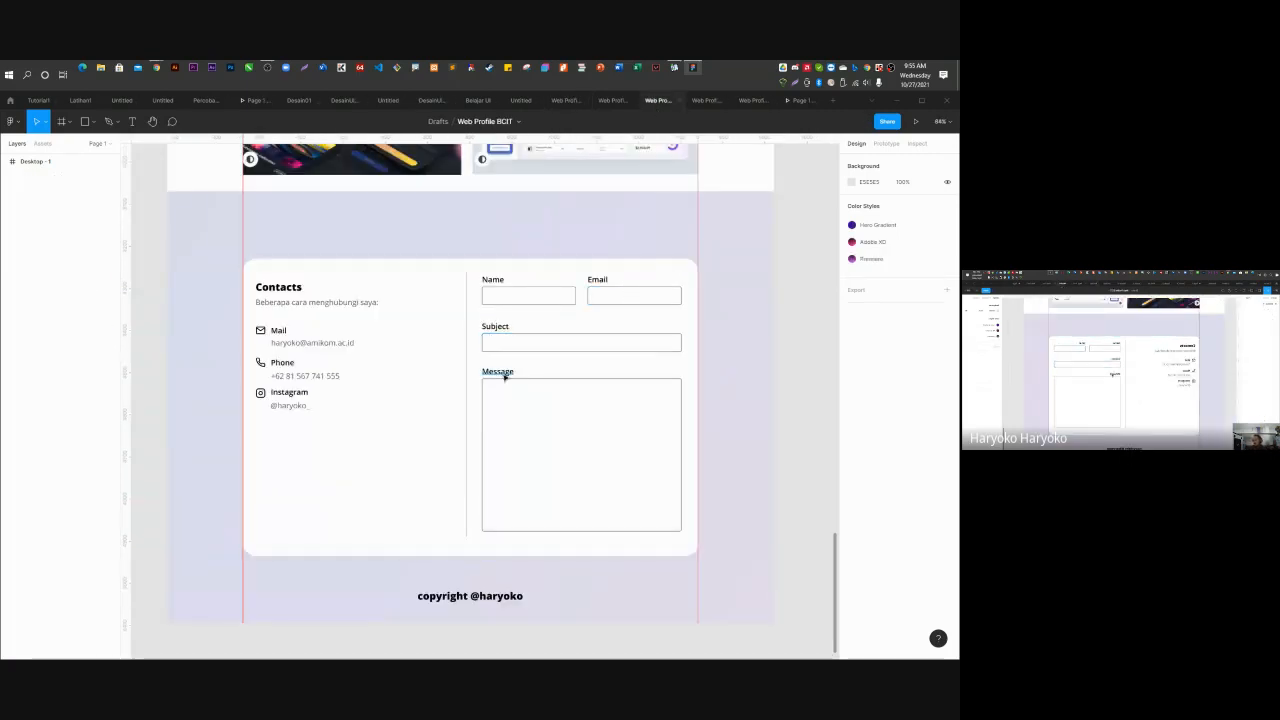
click(603, 101)
click(562, 101)
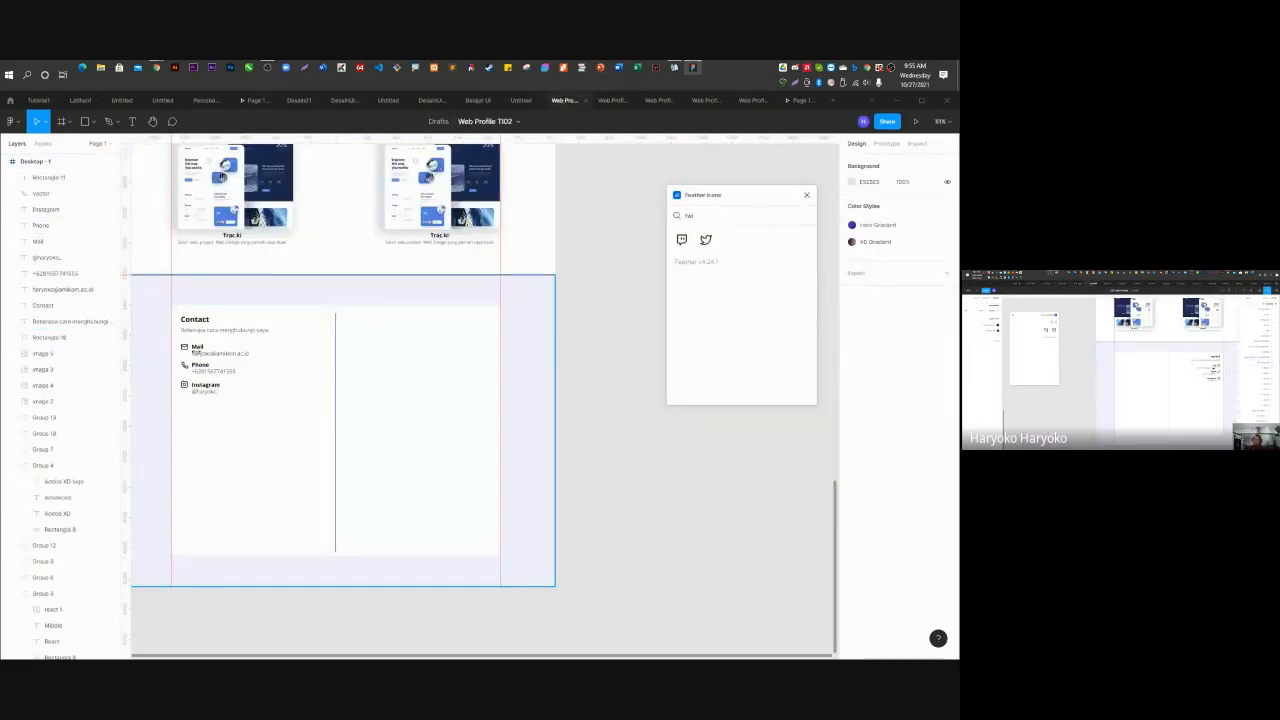
scroll(192, 350, up, 5)
Copy the Mail label into the right half, retype it as Name, and level it with Contact.
click(193, 348)
scroll(193, 350, down, 3)
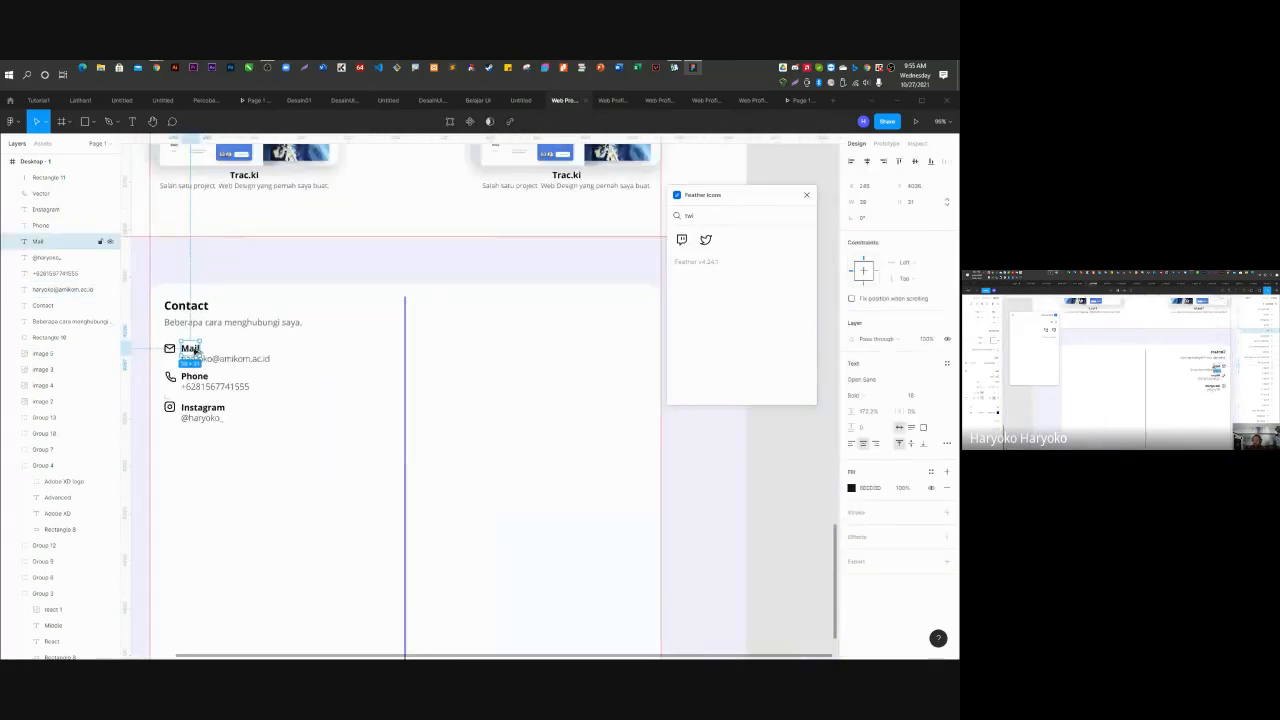
drag(193, 352, 439, 349)
double_click(436, 348)
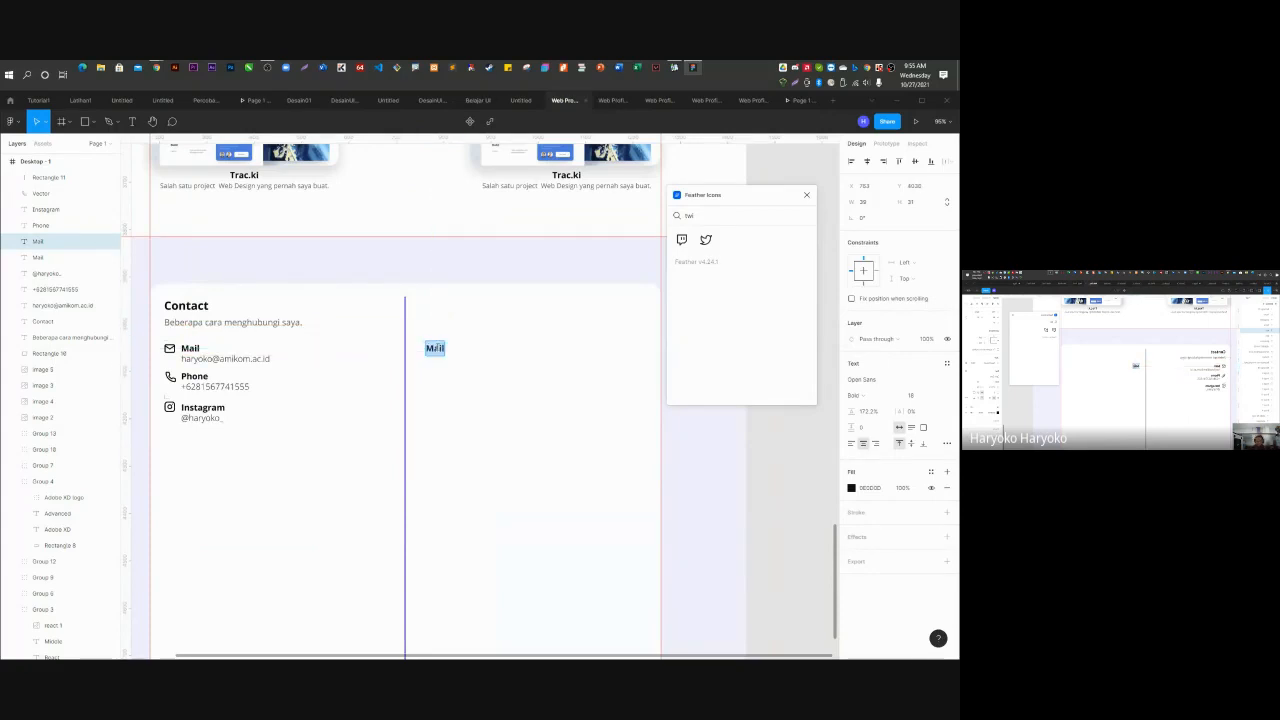
text(Nma)
text(ame)
key(Escape)
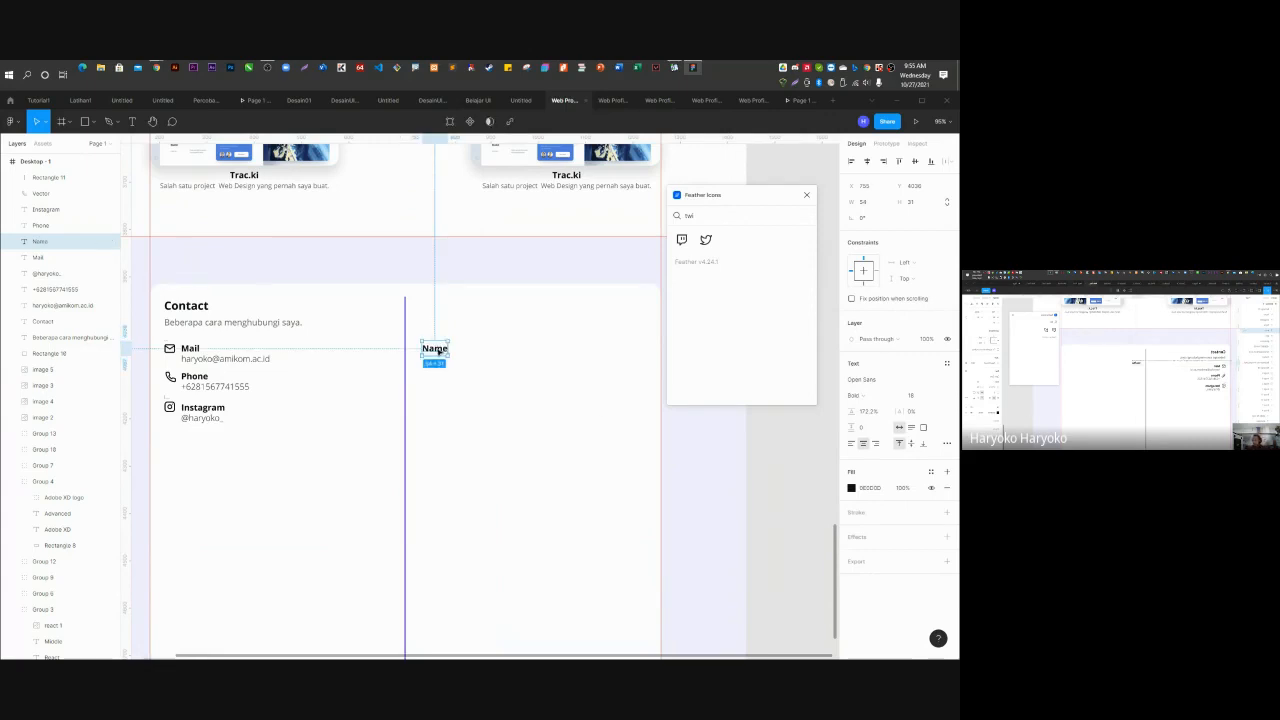
drag(438, 352, 448, 305)
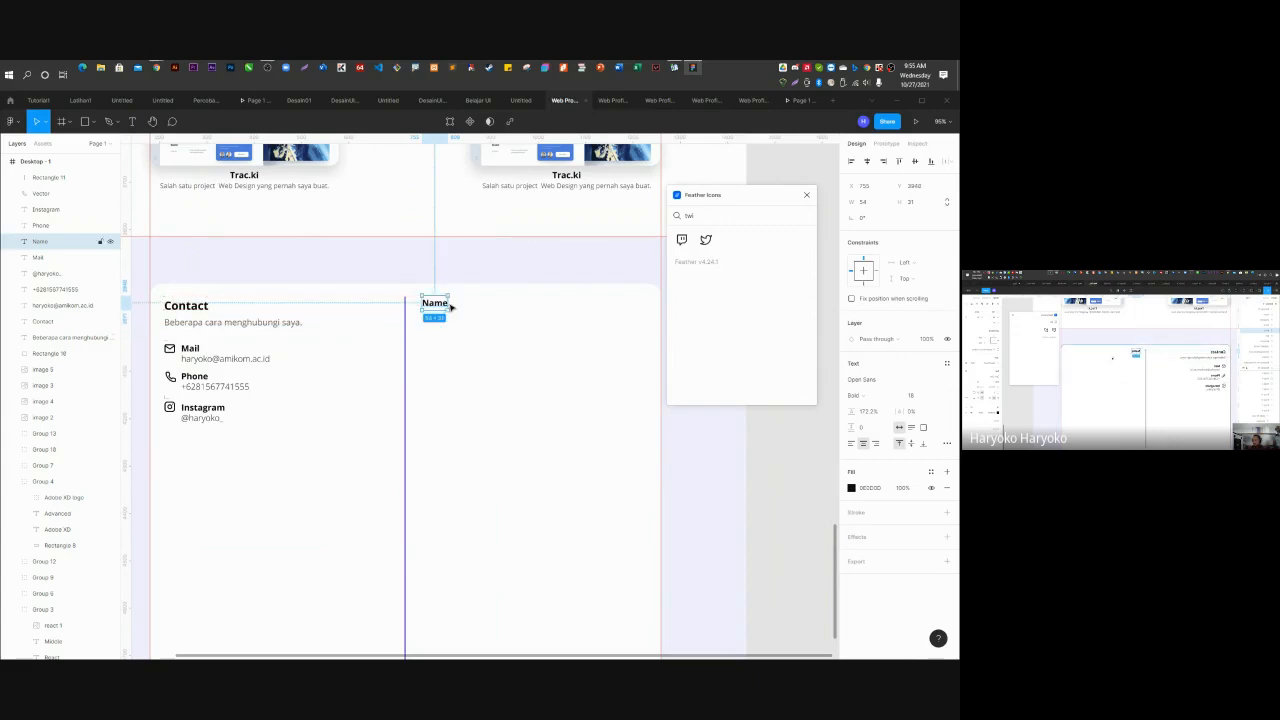
click(86, 121)
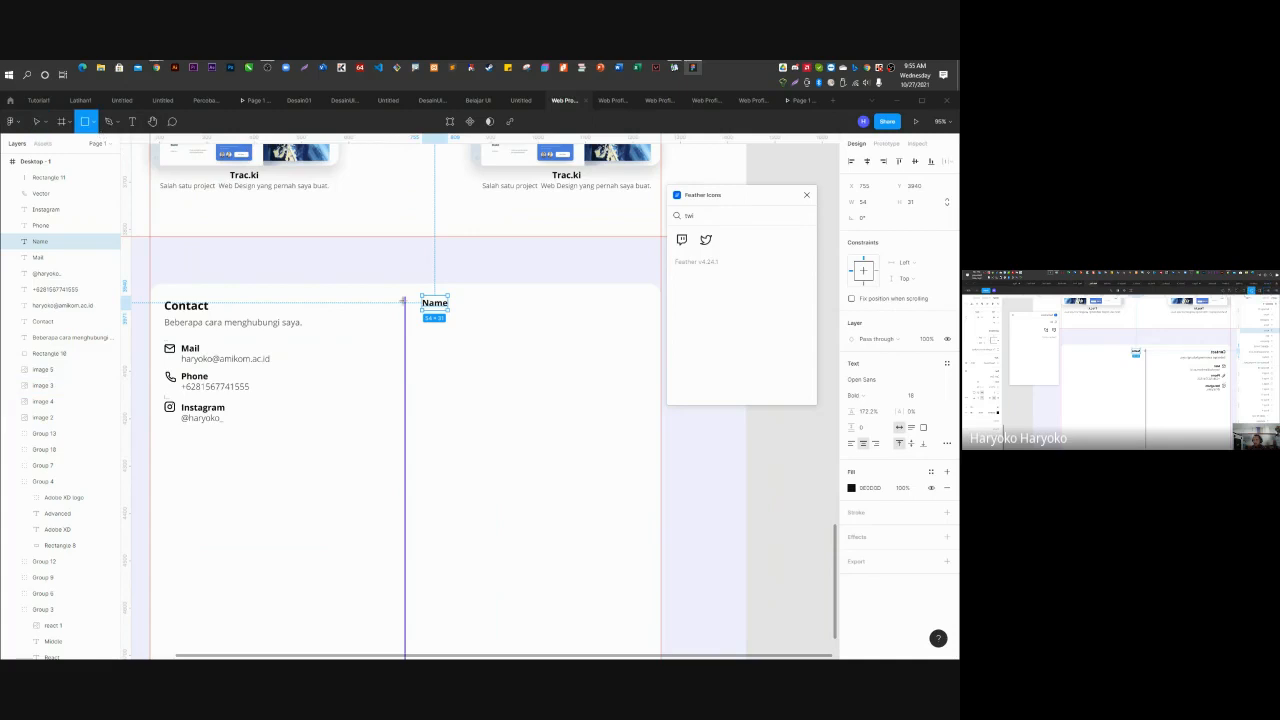
Draw an input box under the Name label with a corner radius of 5.
drag(421, 319, 655, 343)
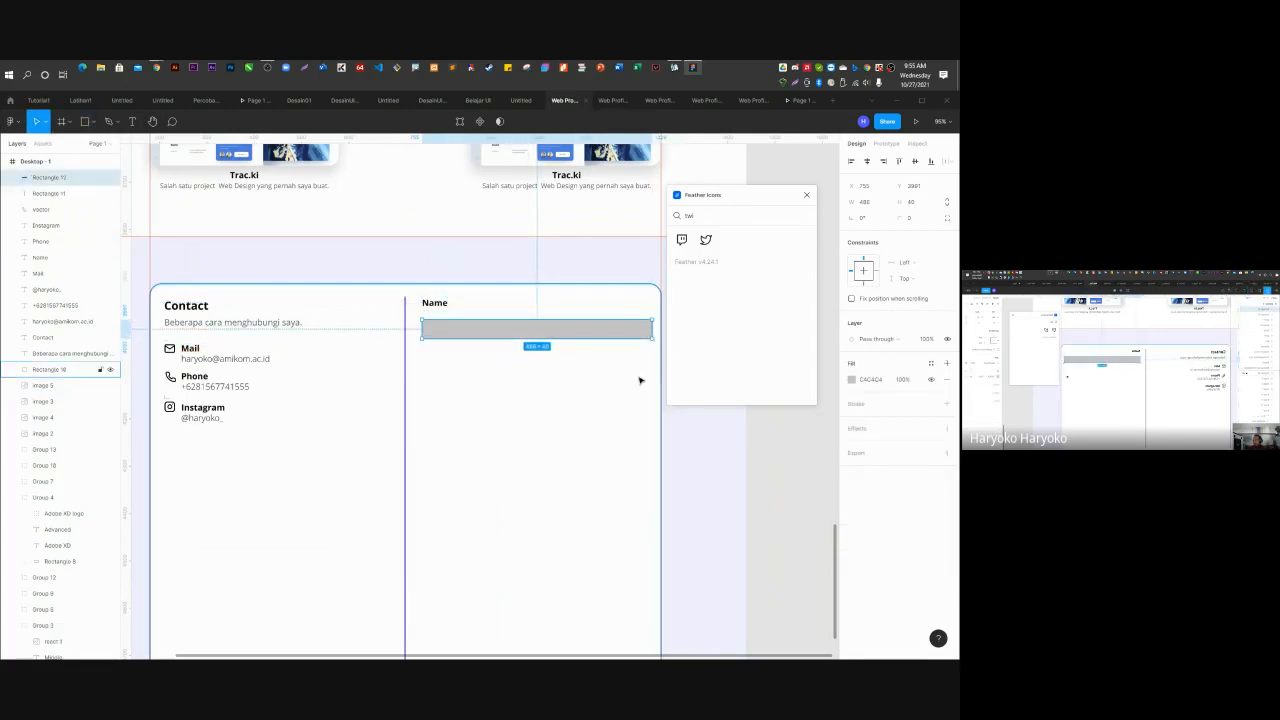
click(926, 219)
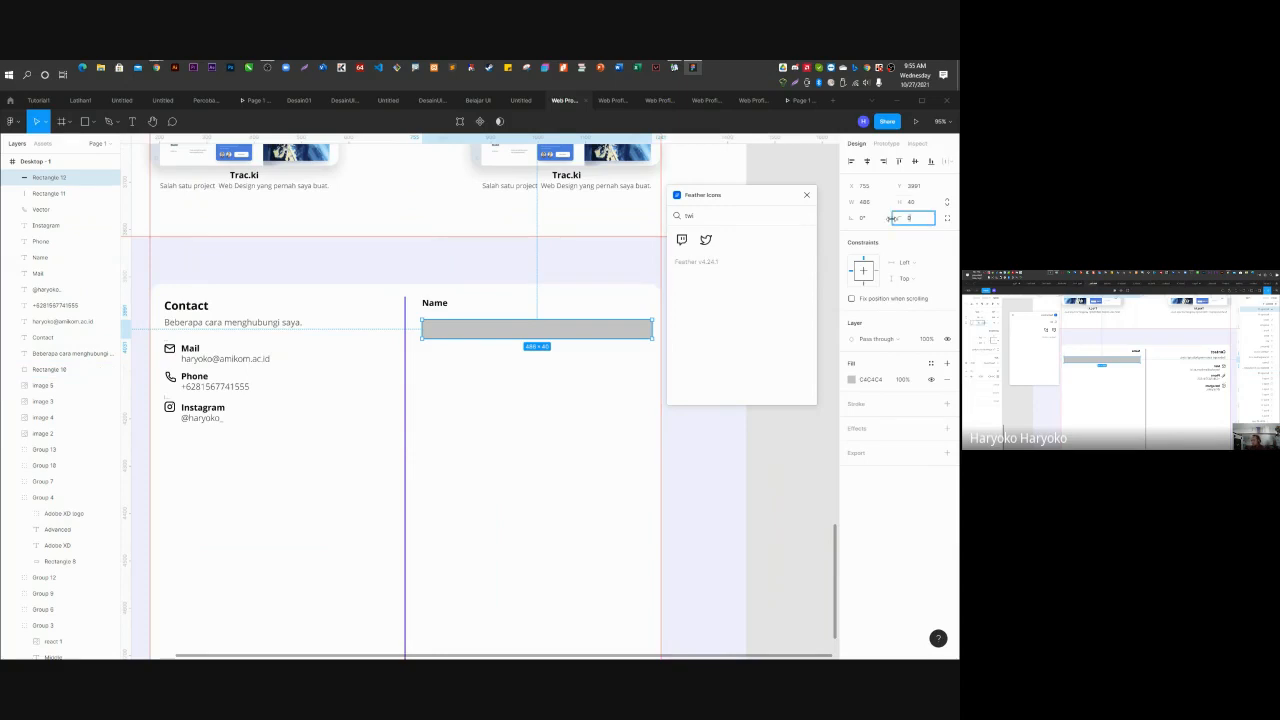
text(5)
key(Return)
click(755, 485)
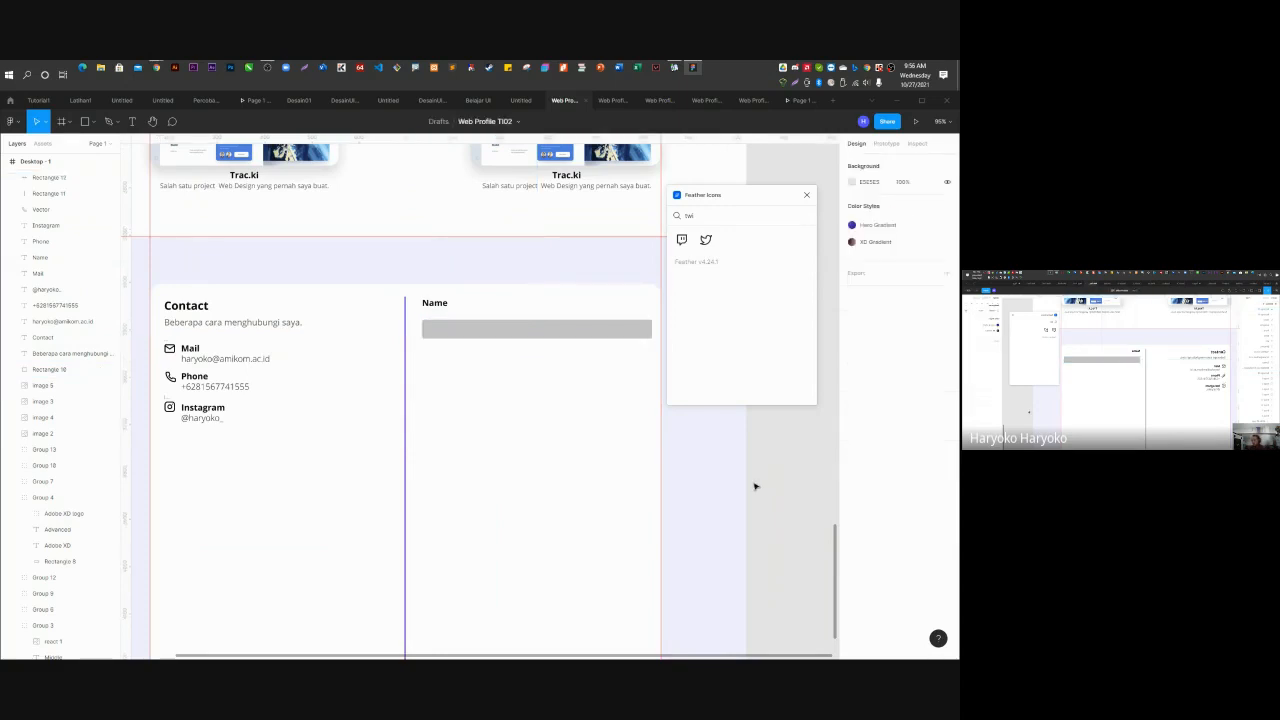
click(574, 331)
click(808, 484)
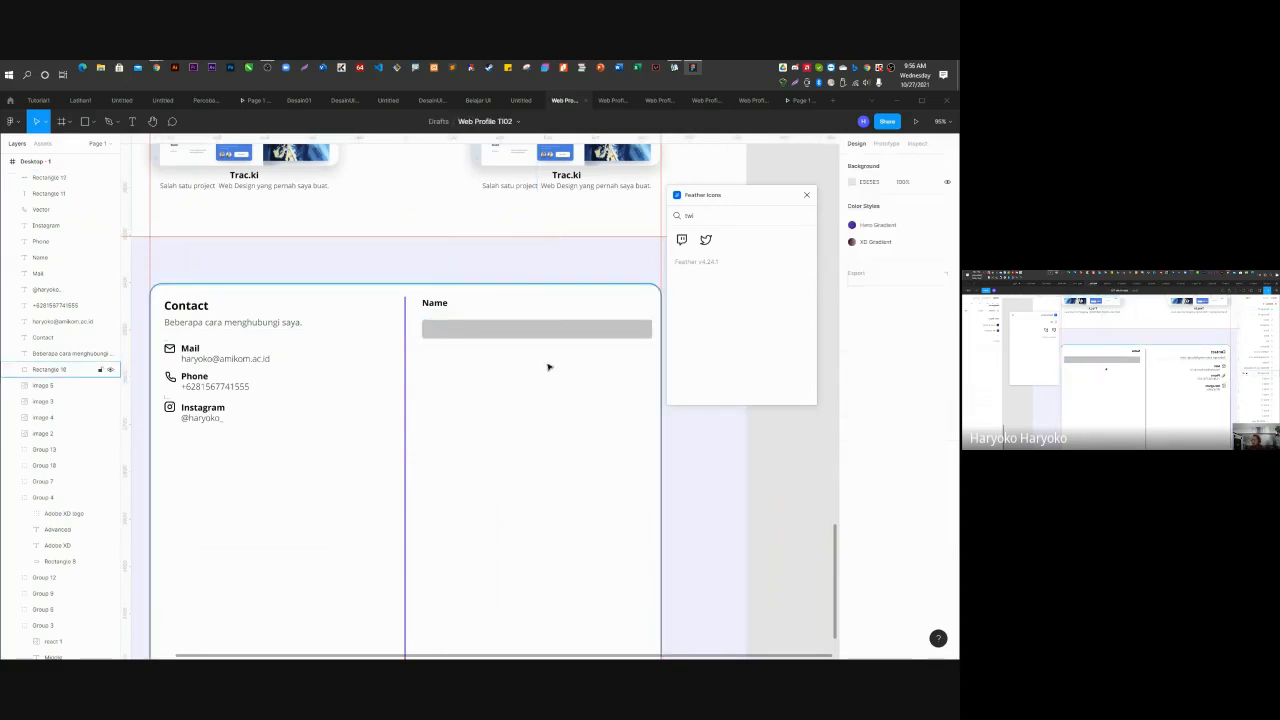
scroll(466, 331, up, 5)
drag(462, 333, 452, 324)
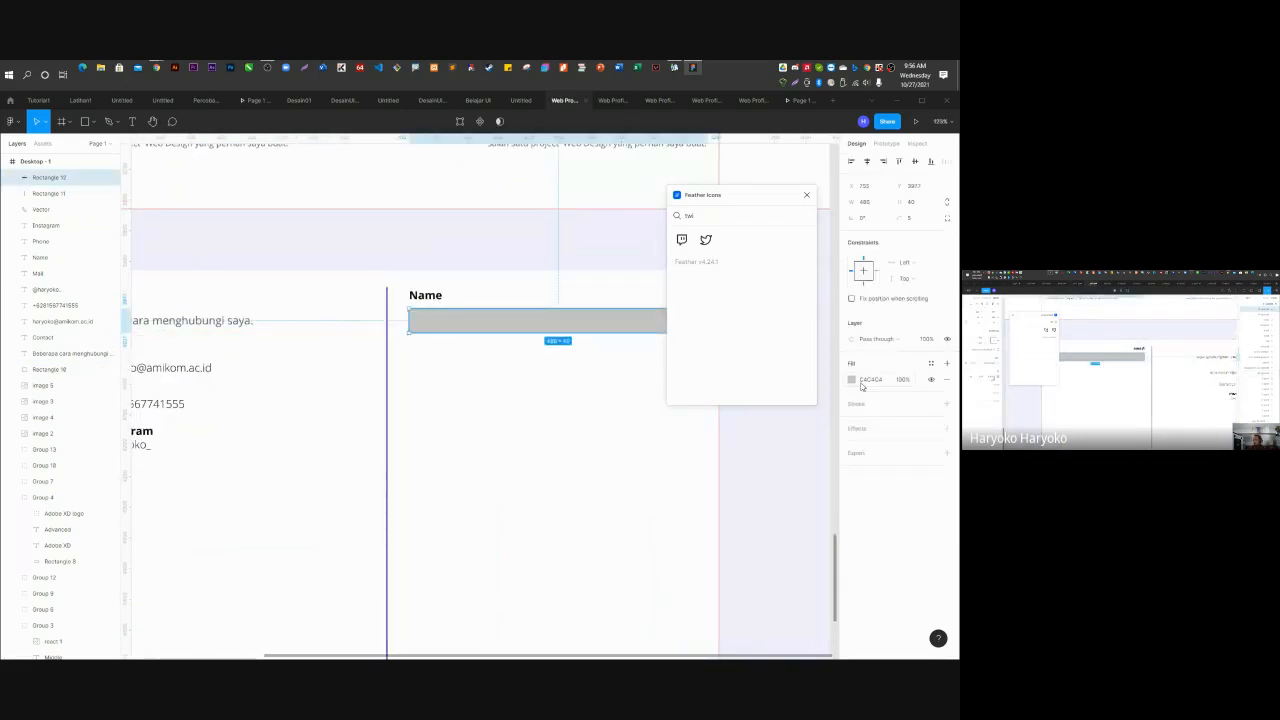
Remove the box's fill and give it a 1 px Hero Gradient outline.
click(947, 379)
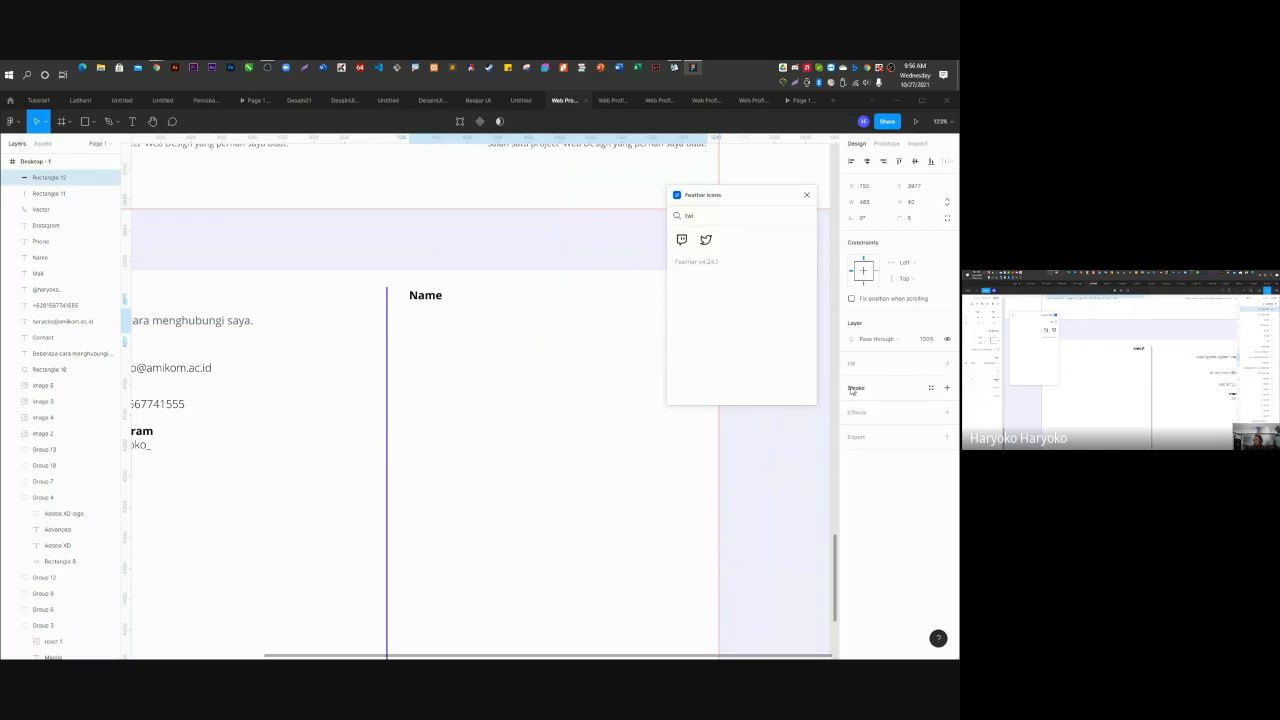
click(851, 389)
text(2)
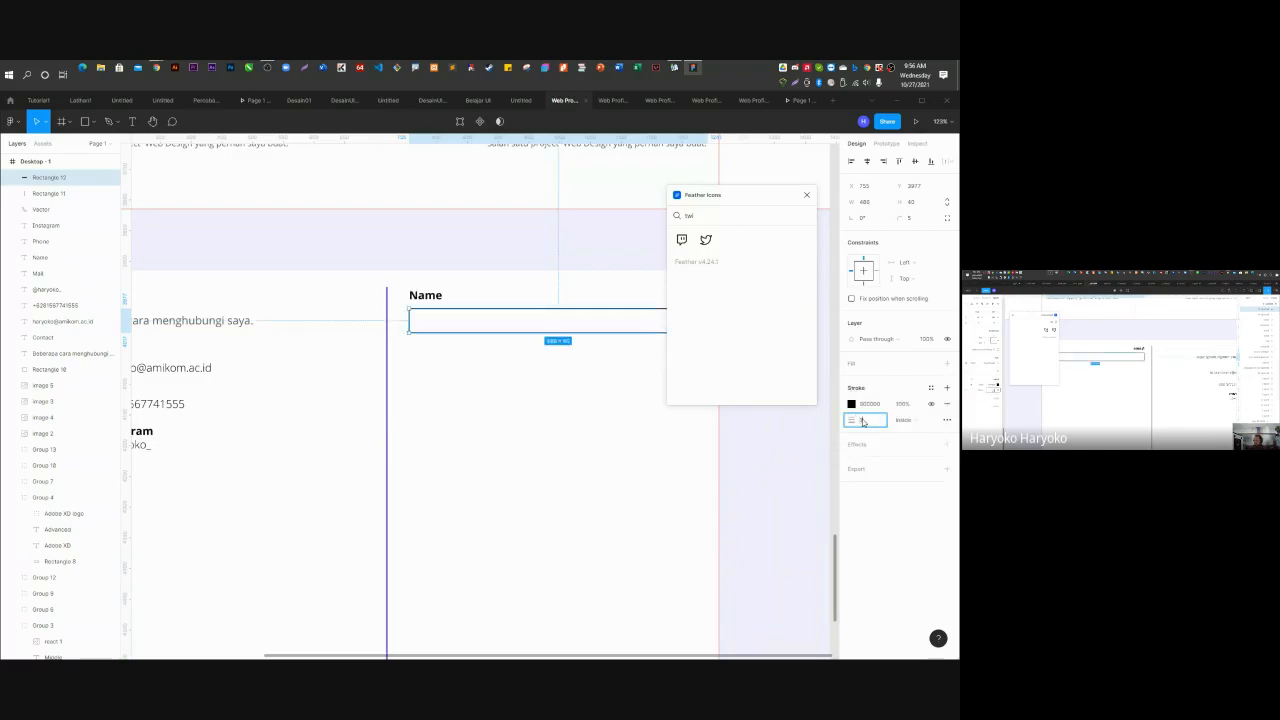
key(Return)
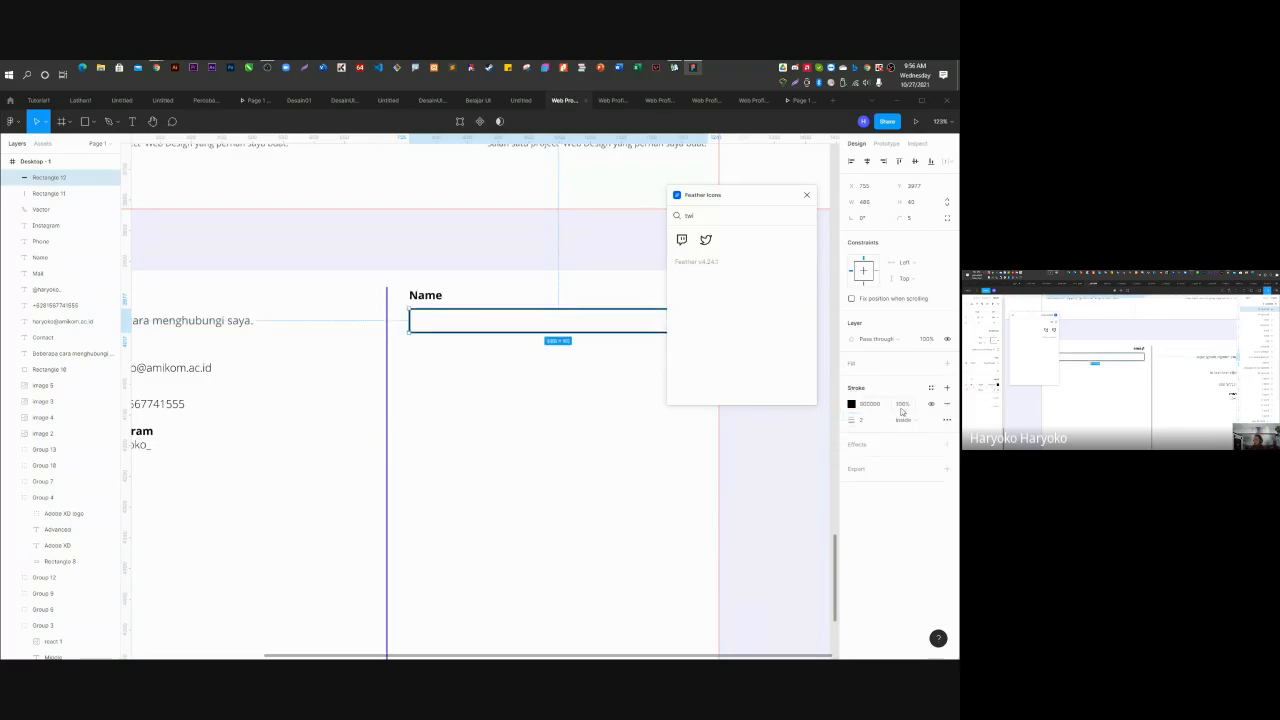
click(931, 388)
click(889, 448)
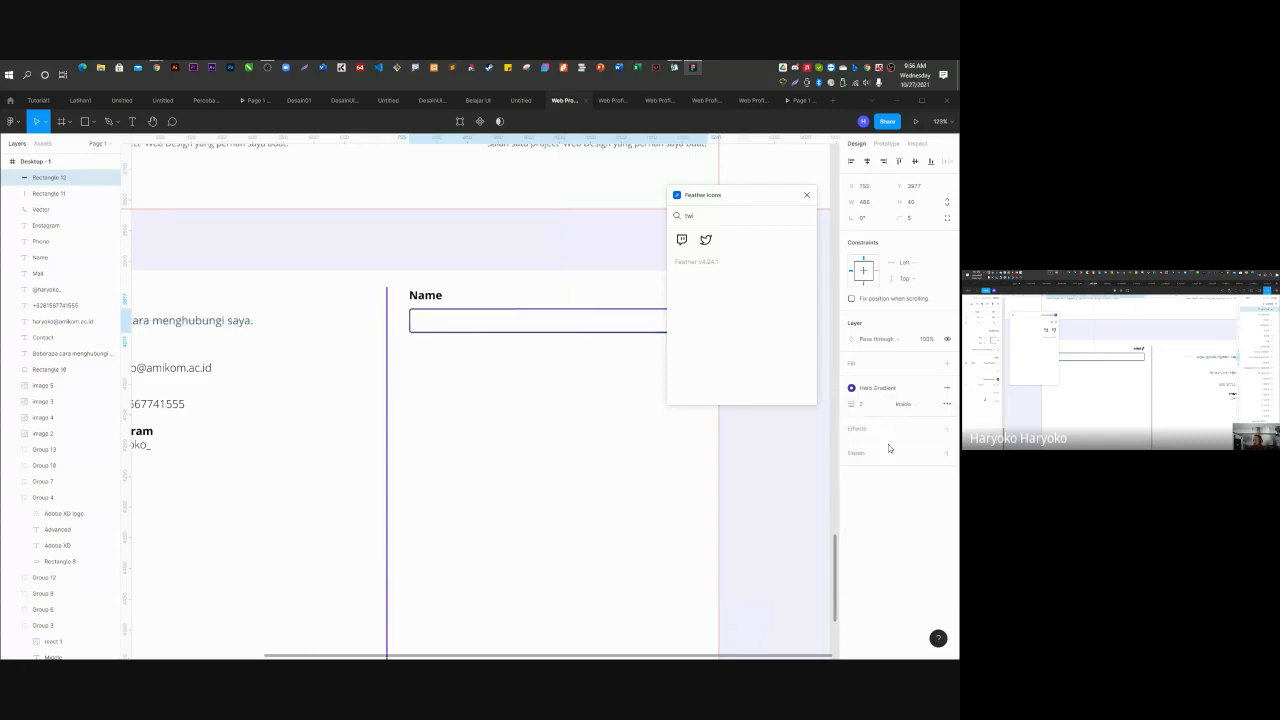
click(565, 249)
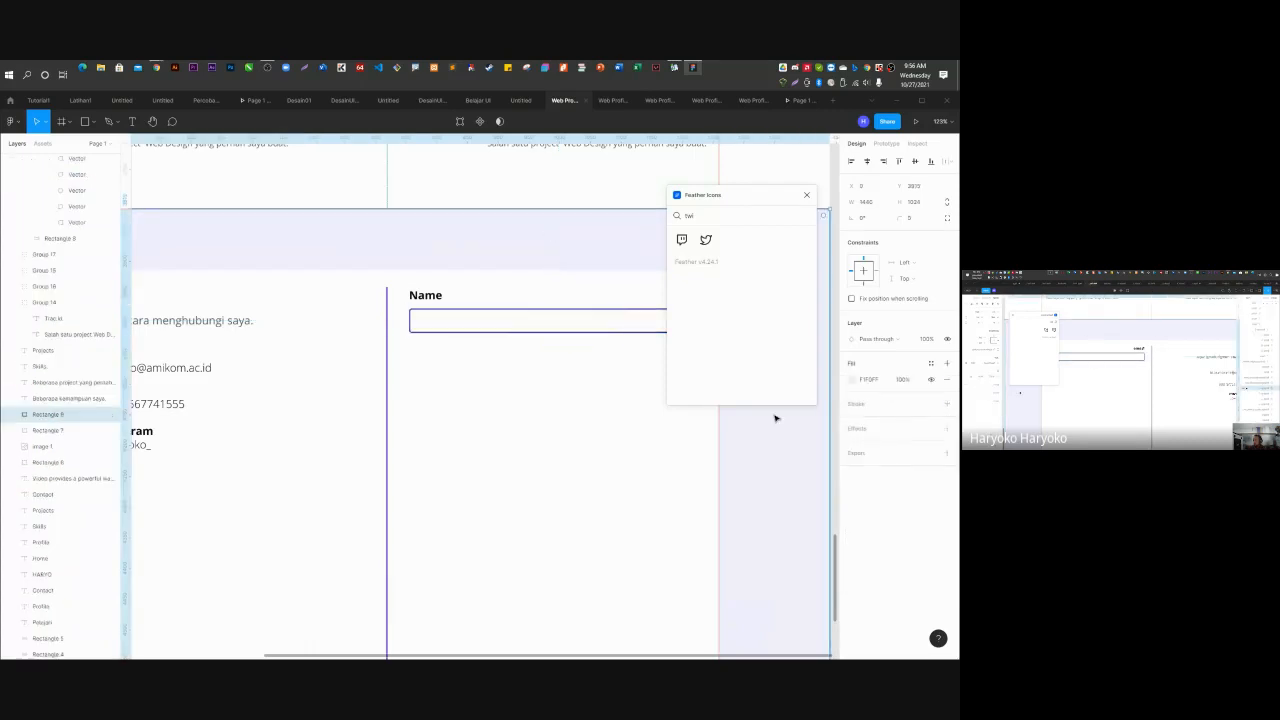
click(452, 321)
click(880, 405)
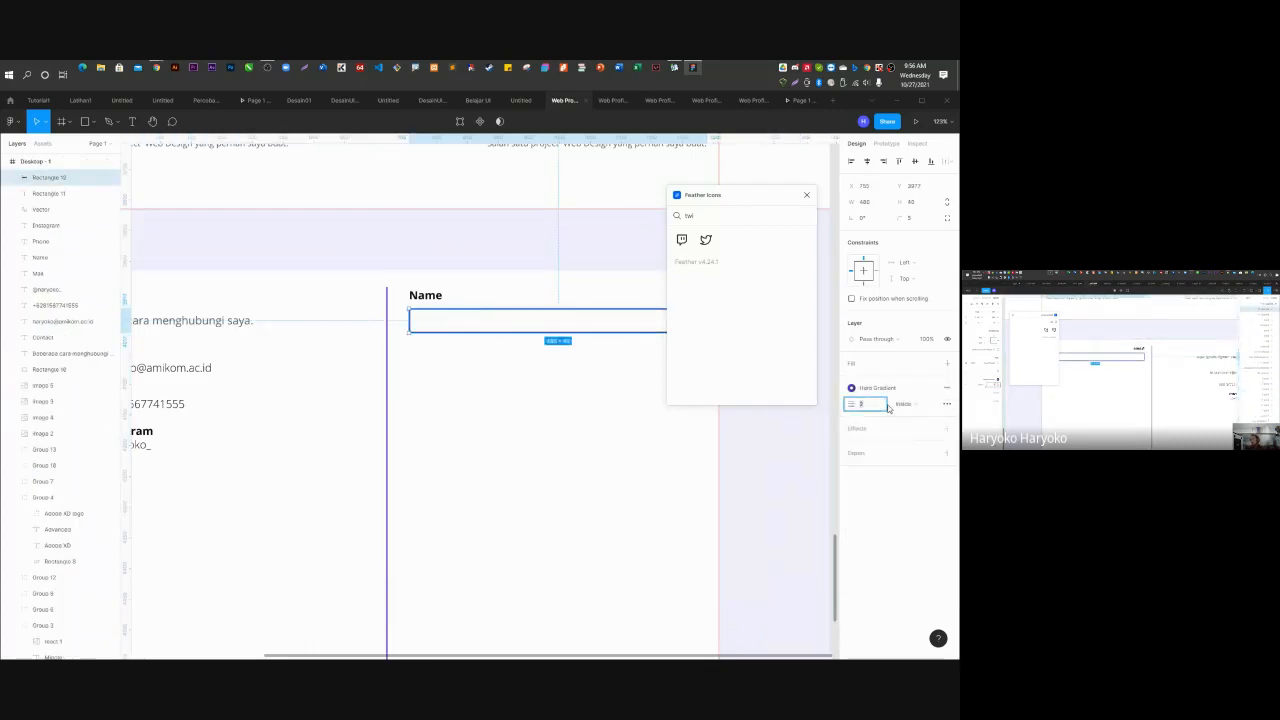
text(1)
key(Return)
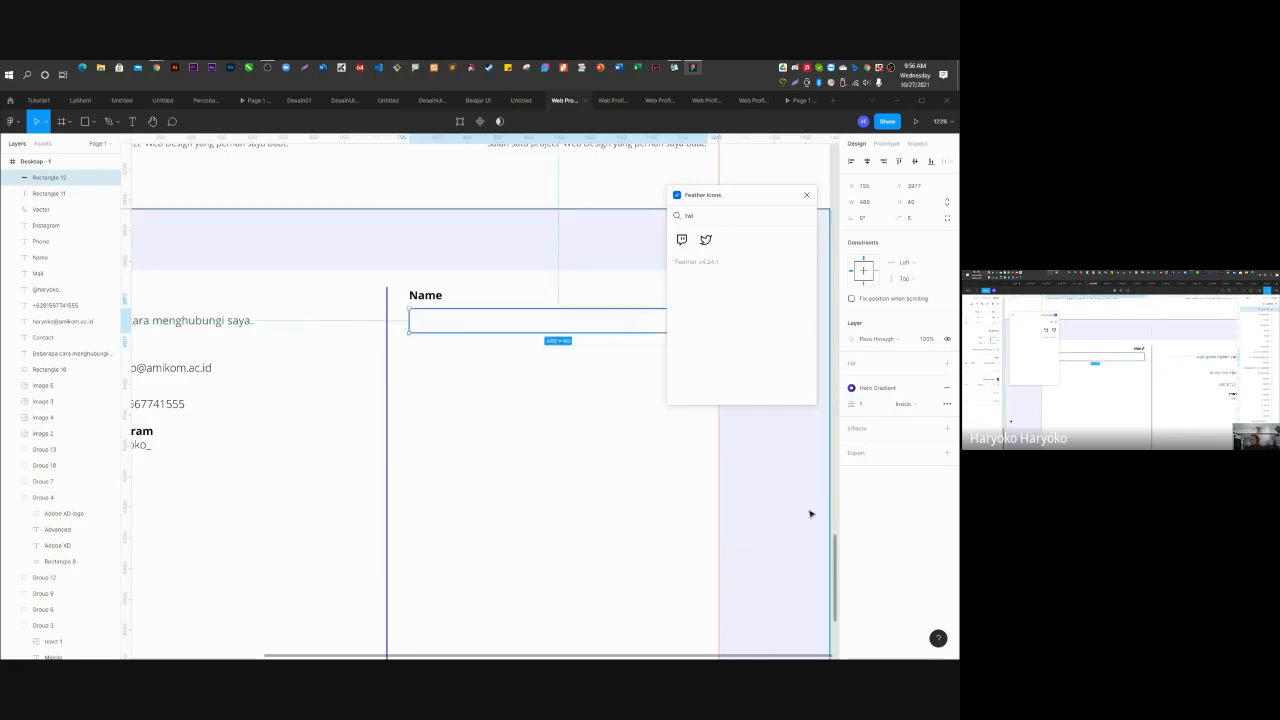
click(811, 514)
Colour the Name label with the Hero Gradient style.
click(429, 300)
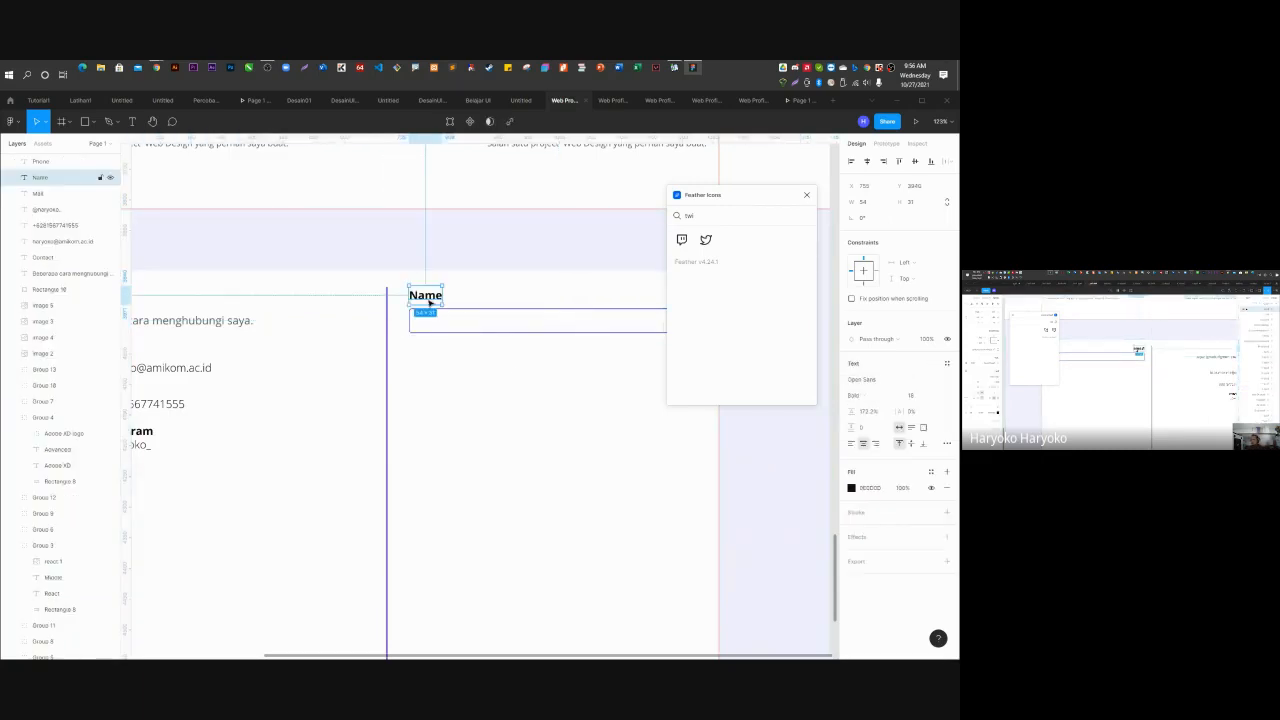
click(931, 472)
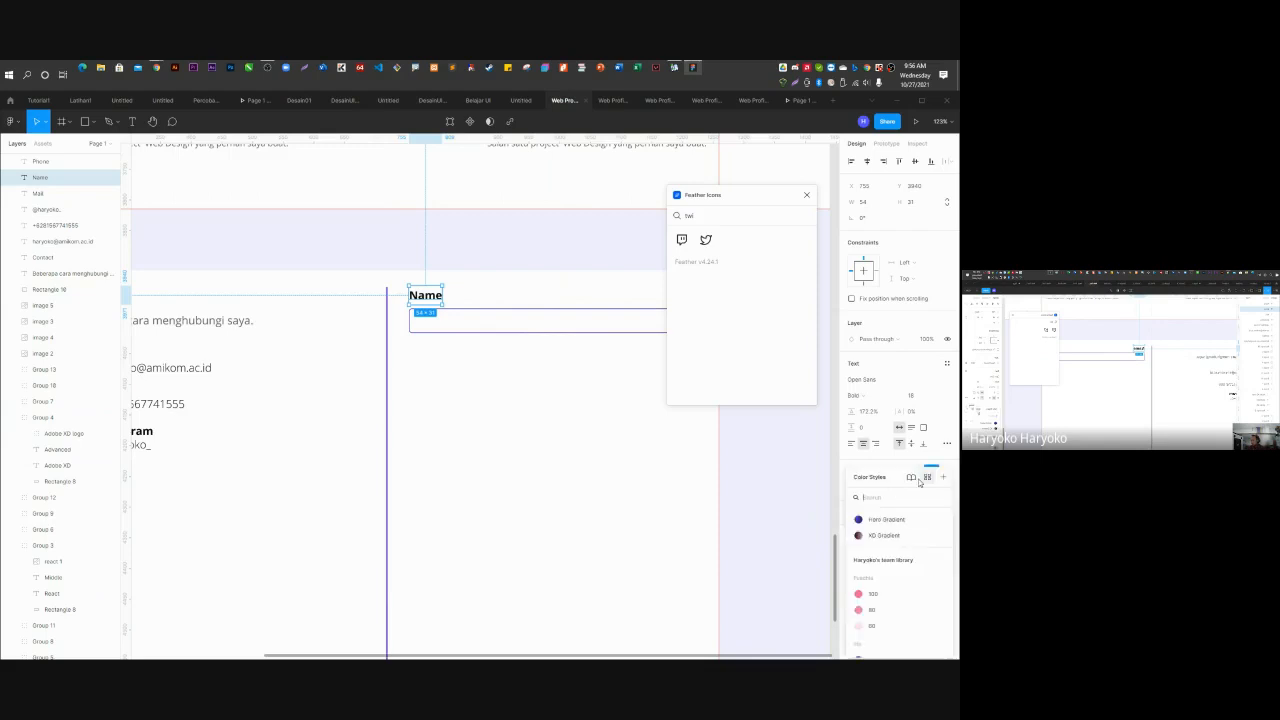
click(754, 503)
scroll(454, 339, down, 5)
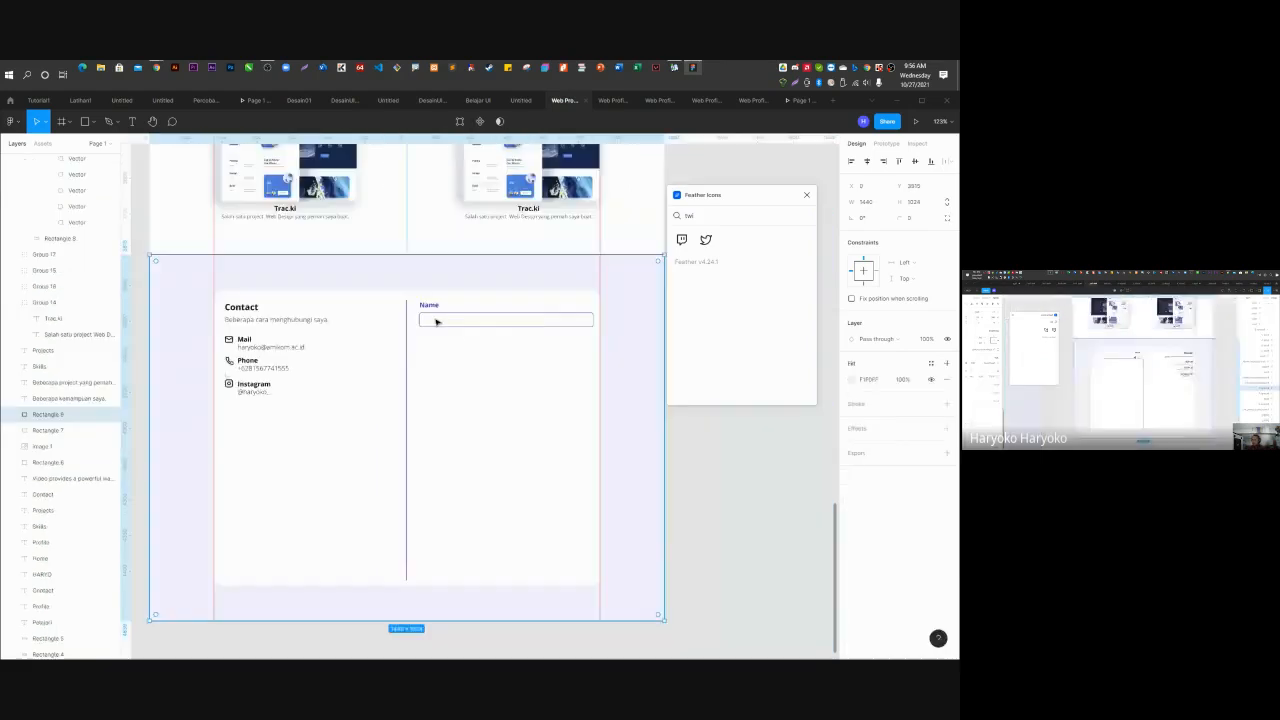
scroll(444, 316, up, 1)
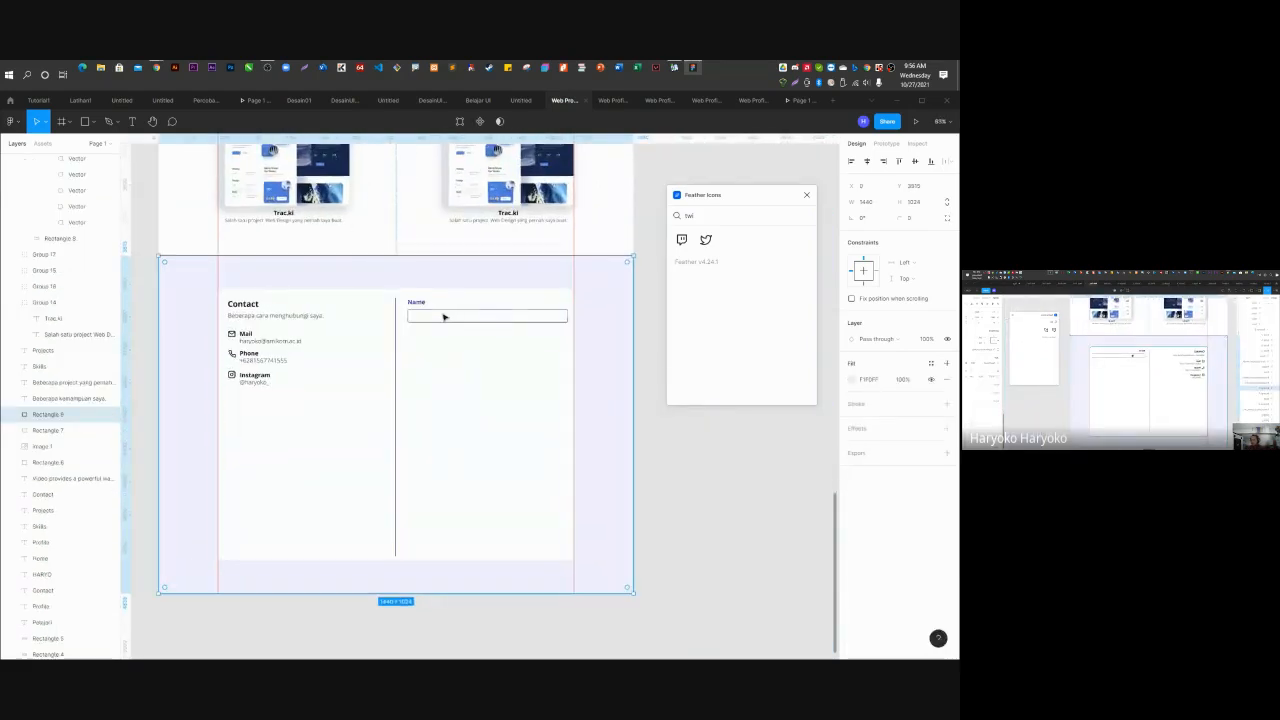
Duplicate the Name label and input box just below.
click(443, 315)
click(420, 306)
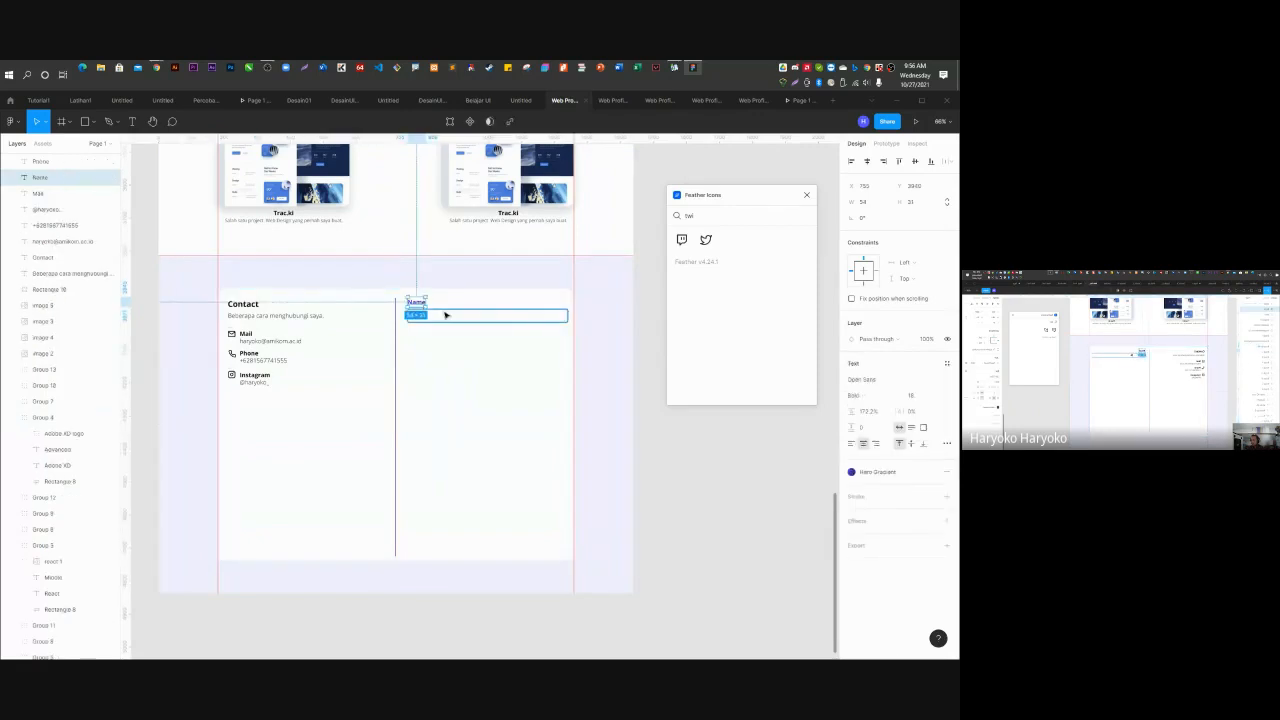
shift+click(448, 315)
drag(443, 315, 445, 346)
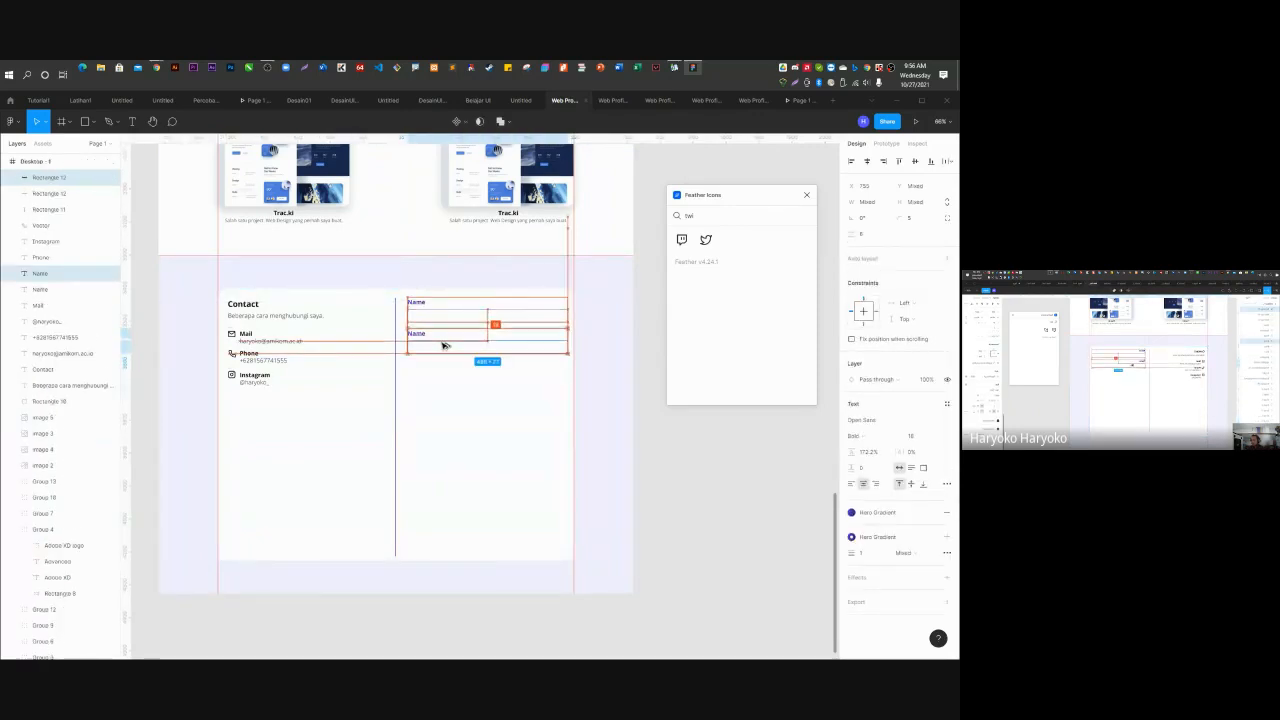
Rename the copied label to Email and align it with its box's left edge.
click(651, 380)
double_click(418, 334)
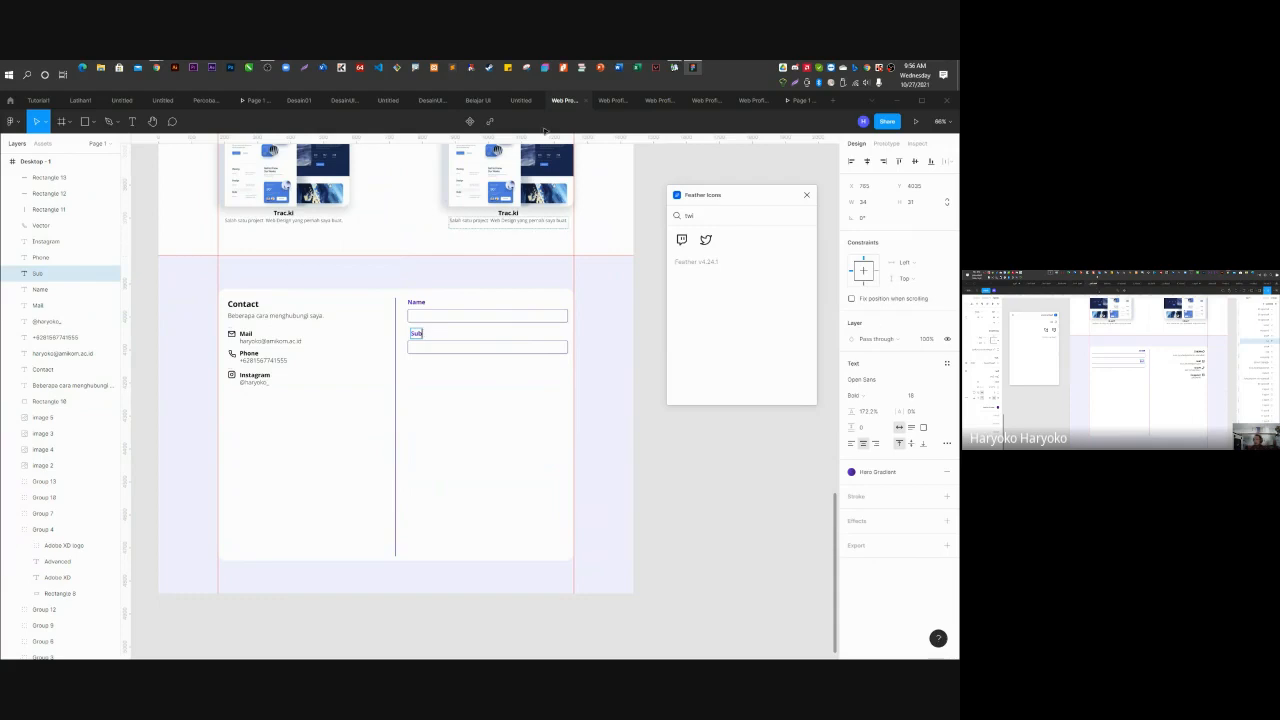
click(610, 101)
click(648, 101)
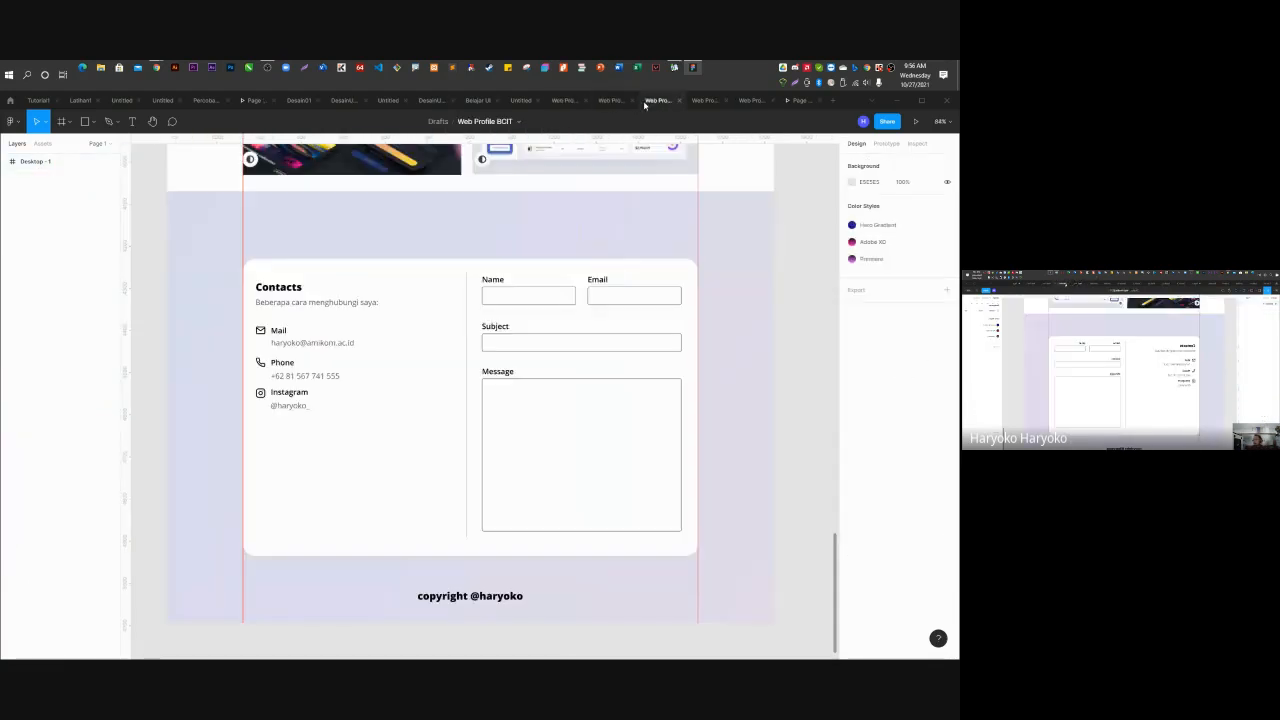
click(563, 101)
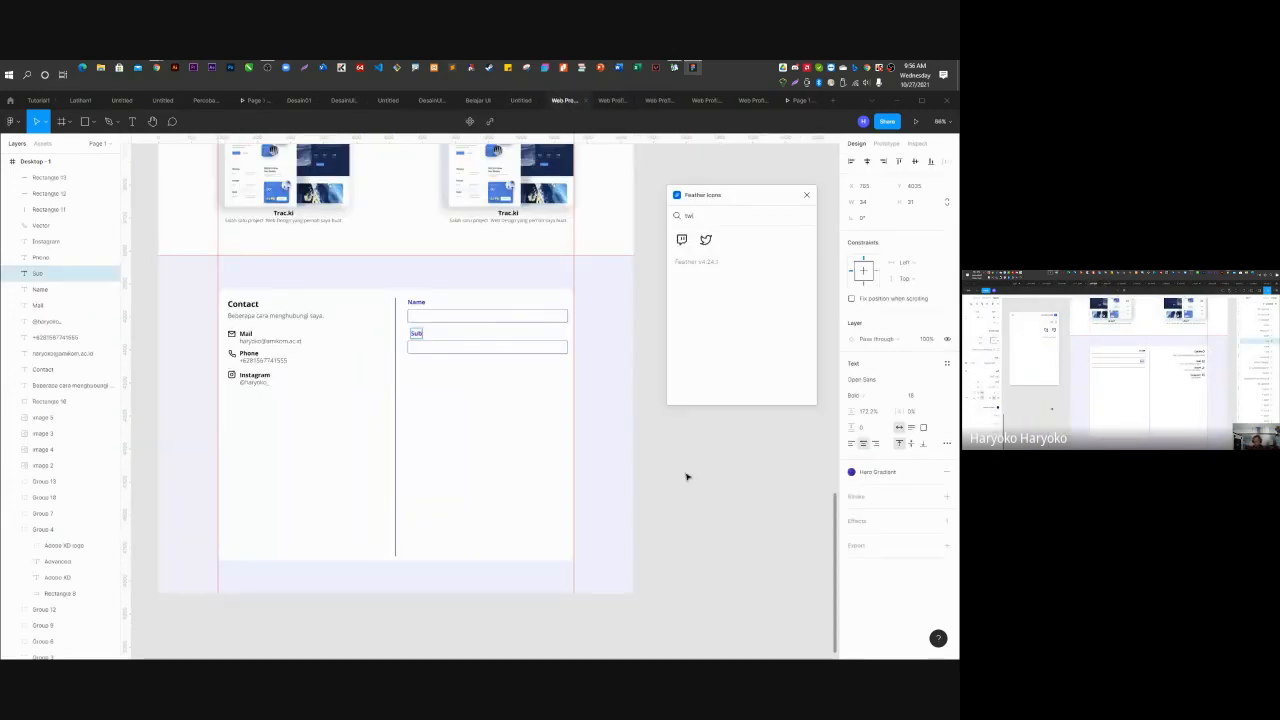
key(BackSpace)
text(Email)
key(Escape)
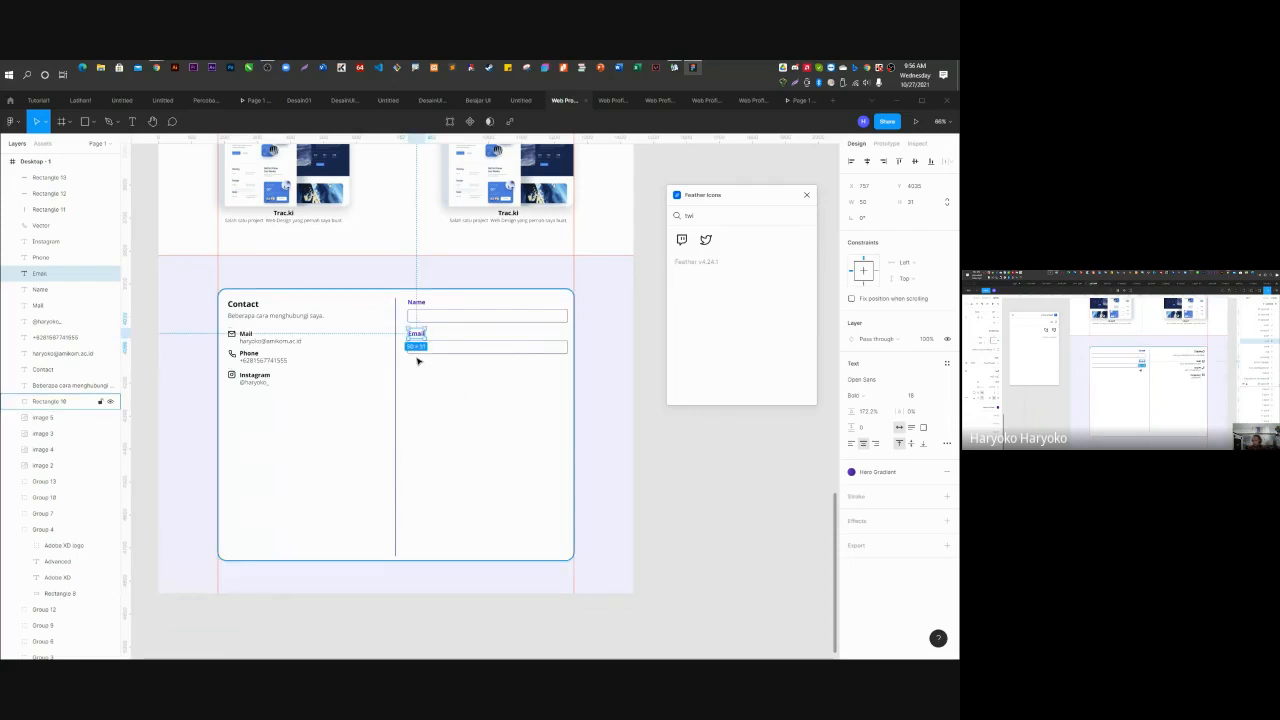
scroll(412, 334, up, 10)
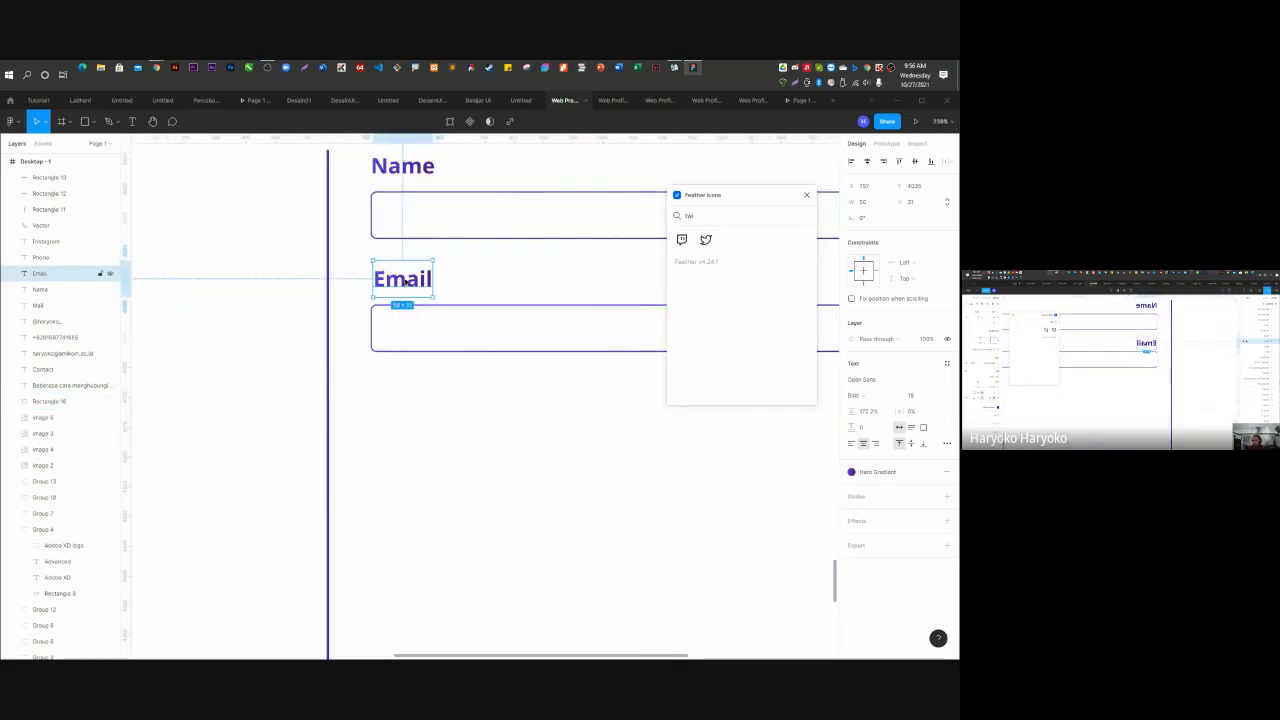
drag(403, 282, 420, 505)
shift+click(449, 310)
scroll(366, 295, down, 5)
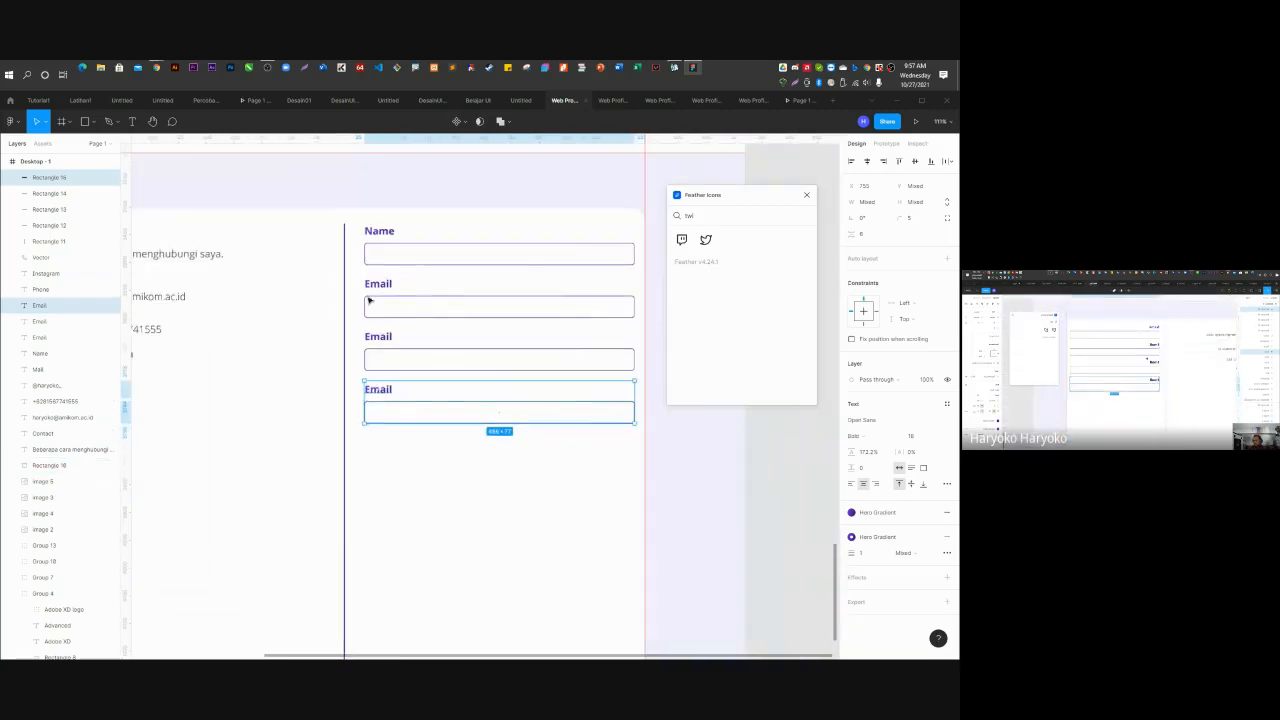
Stretch the last Email input box to about 388 px tall as a message area.
click(443, 403)
scroll(400, 371, down, 3)
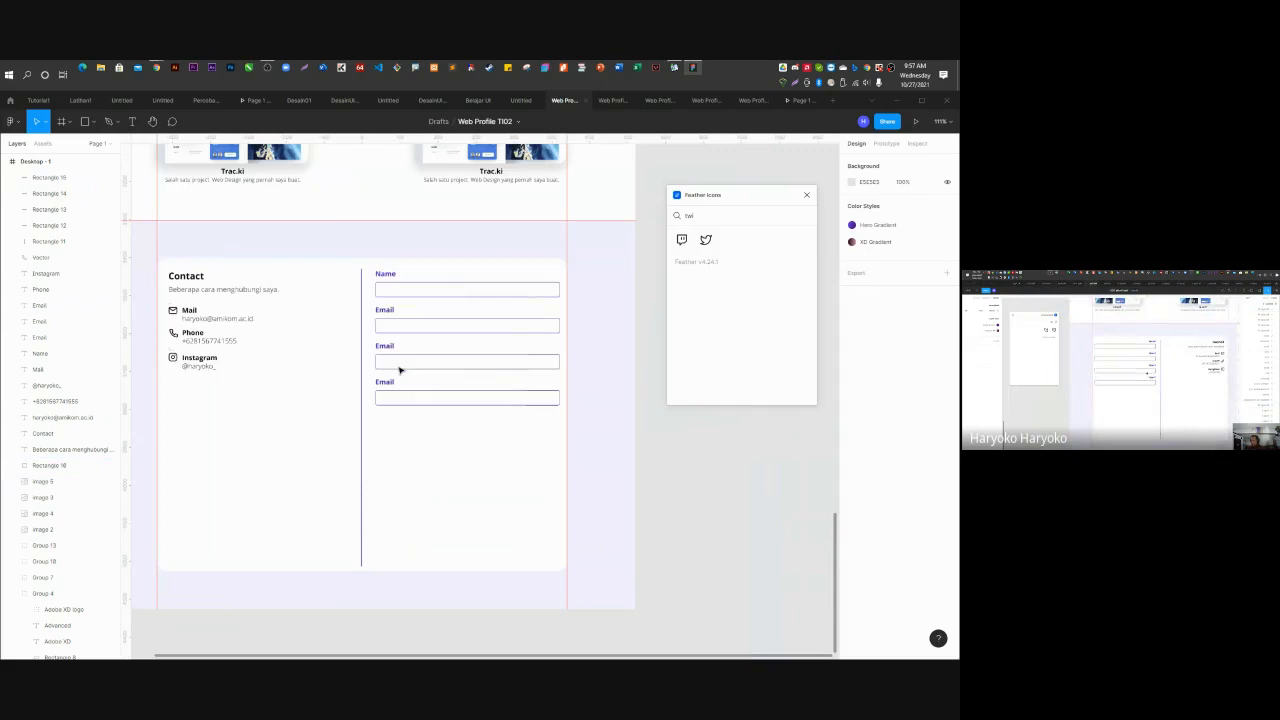
click(452, 399)
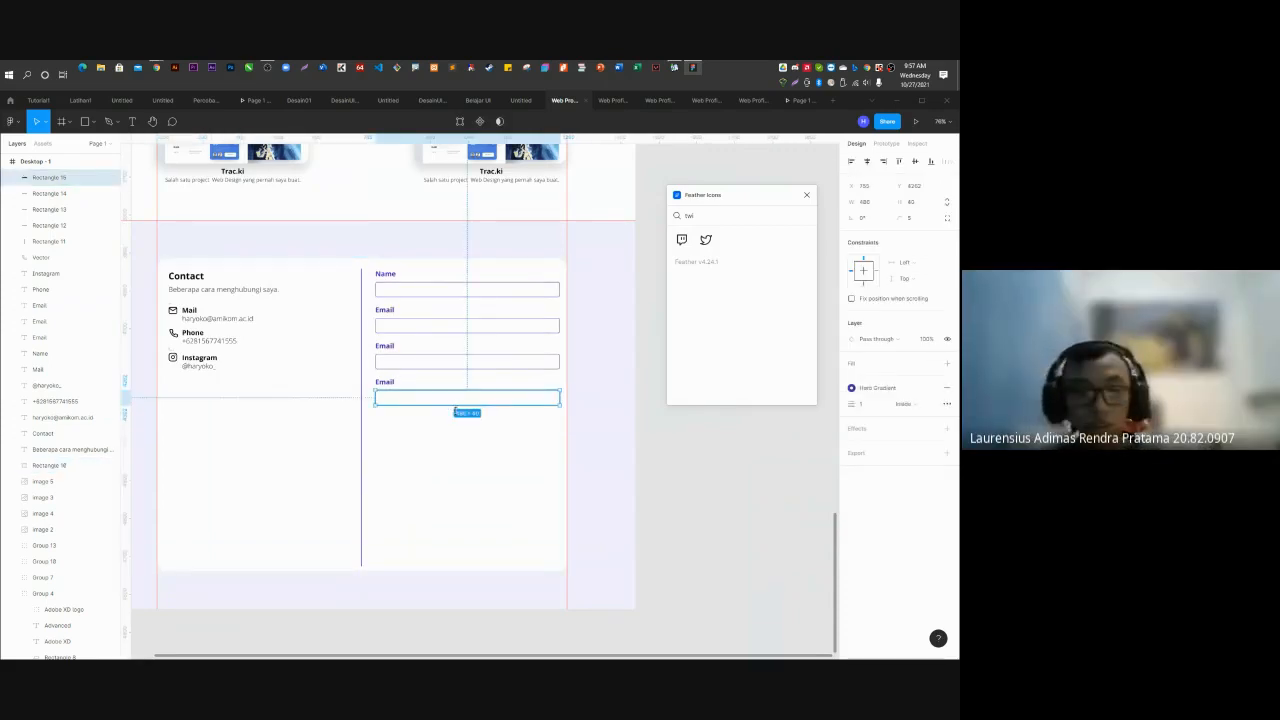
drag(455, 404, 452, 538)
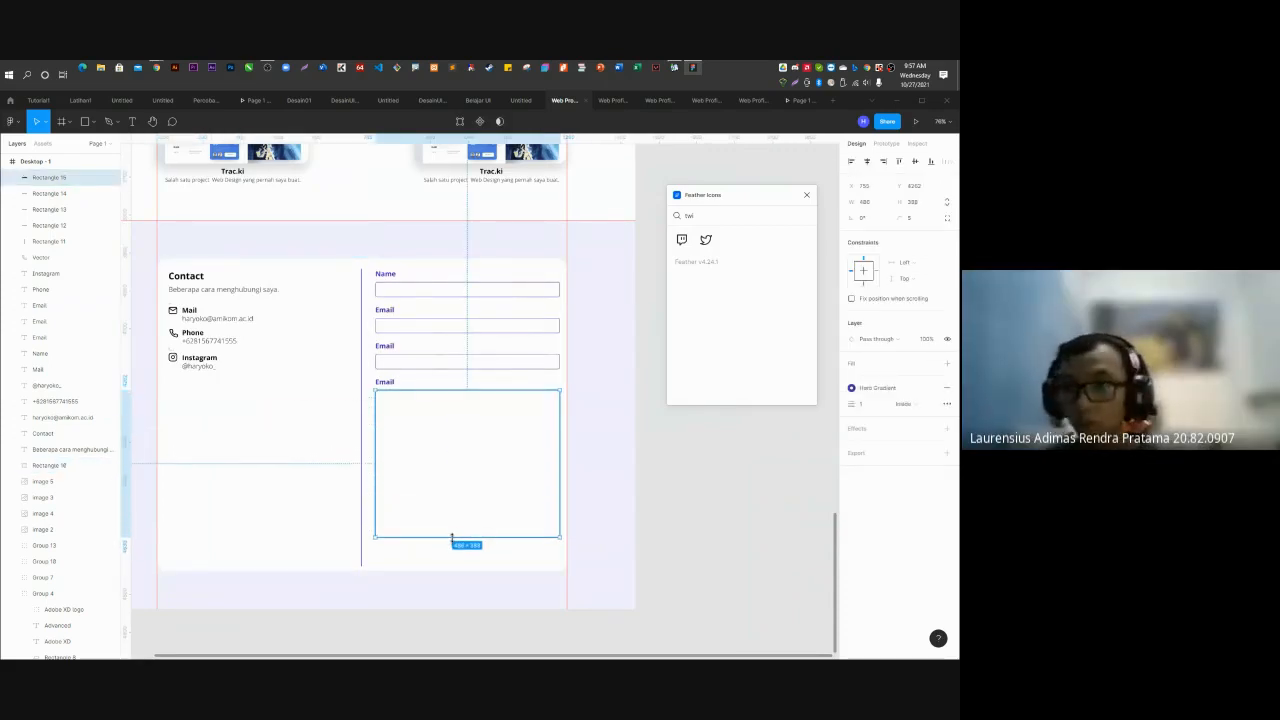
click(677, 491)
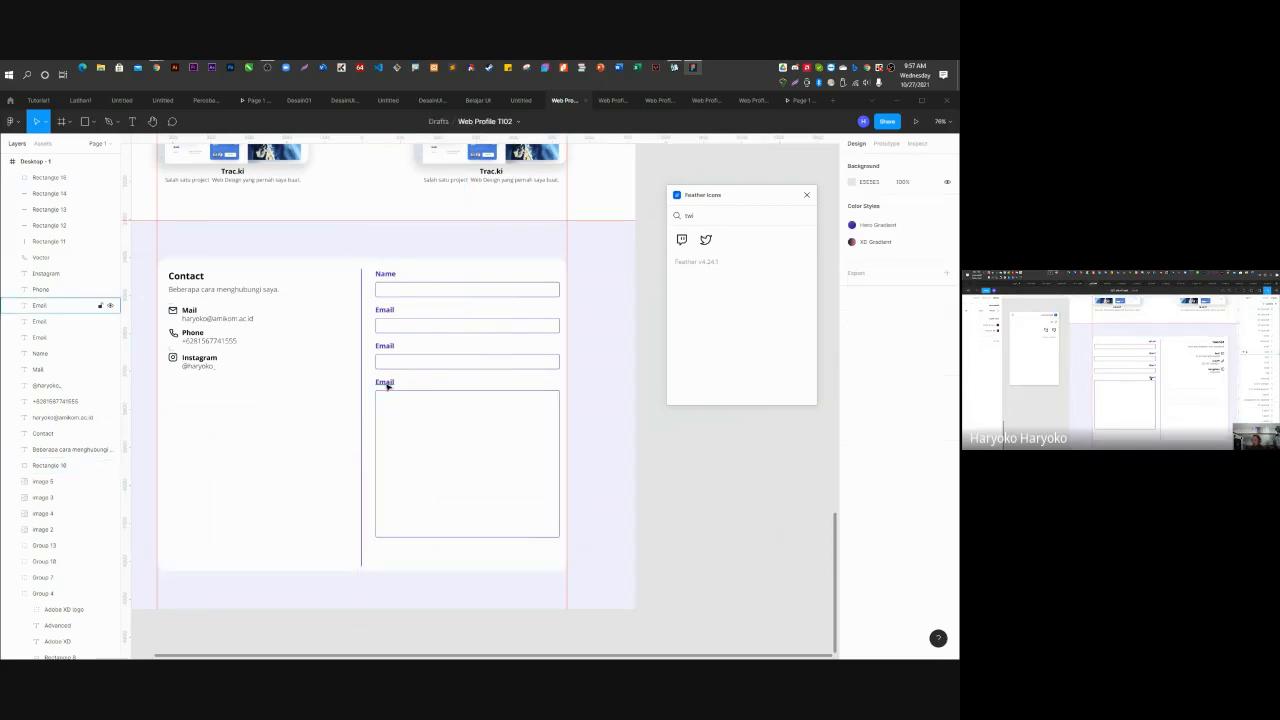
Rename the third field's label to Subject.
click(385, 346)
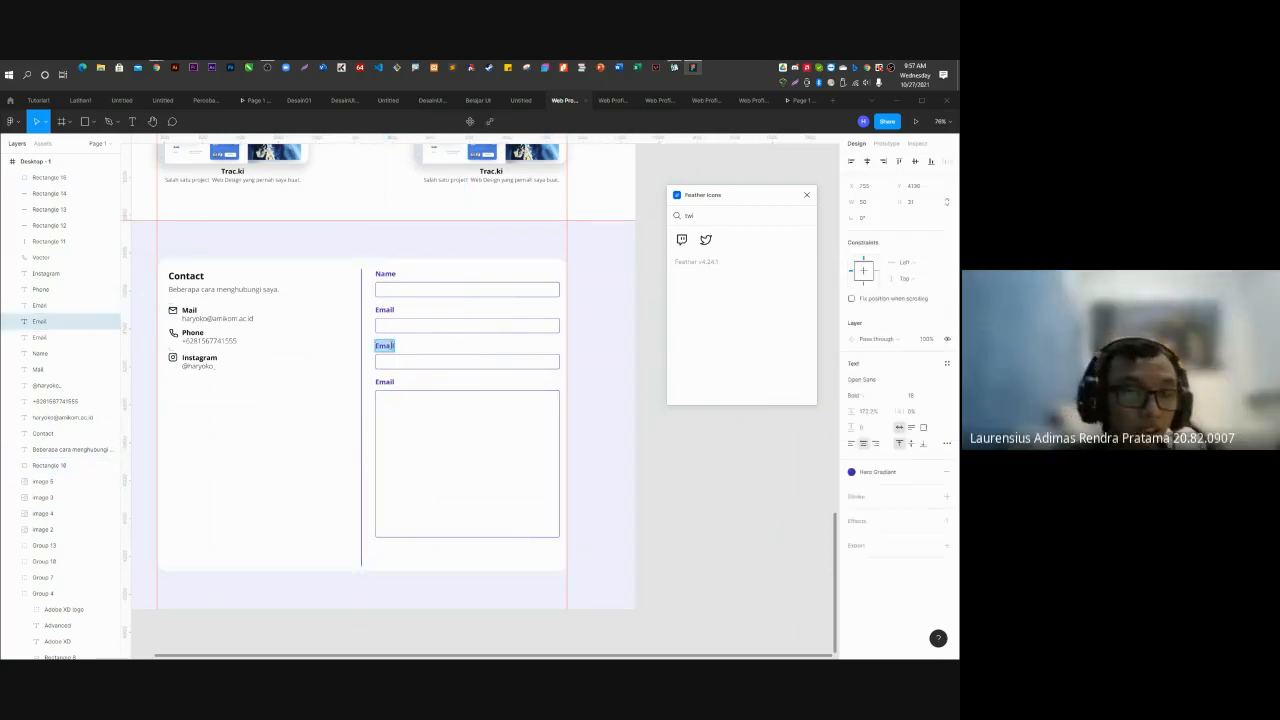
text(Sub)
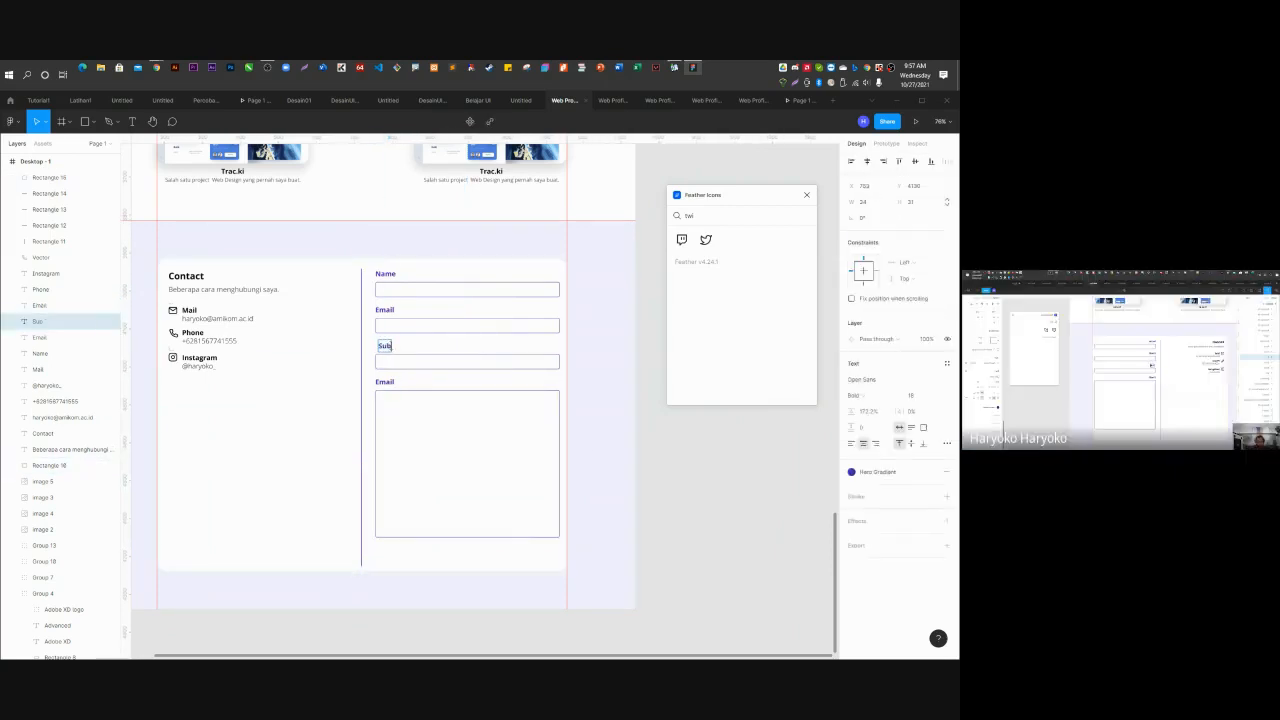
text(ject)
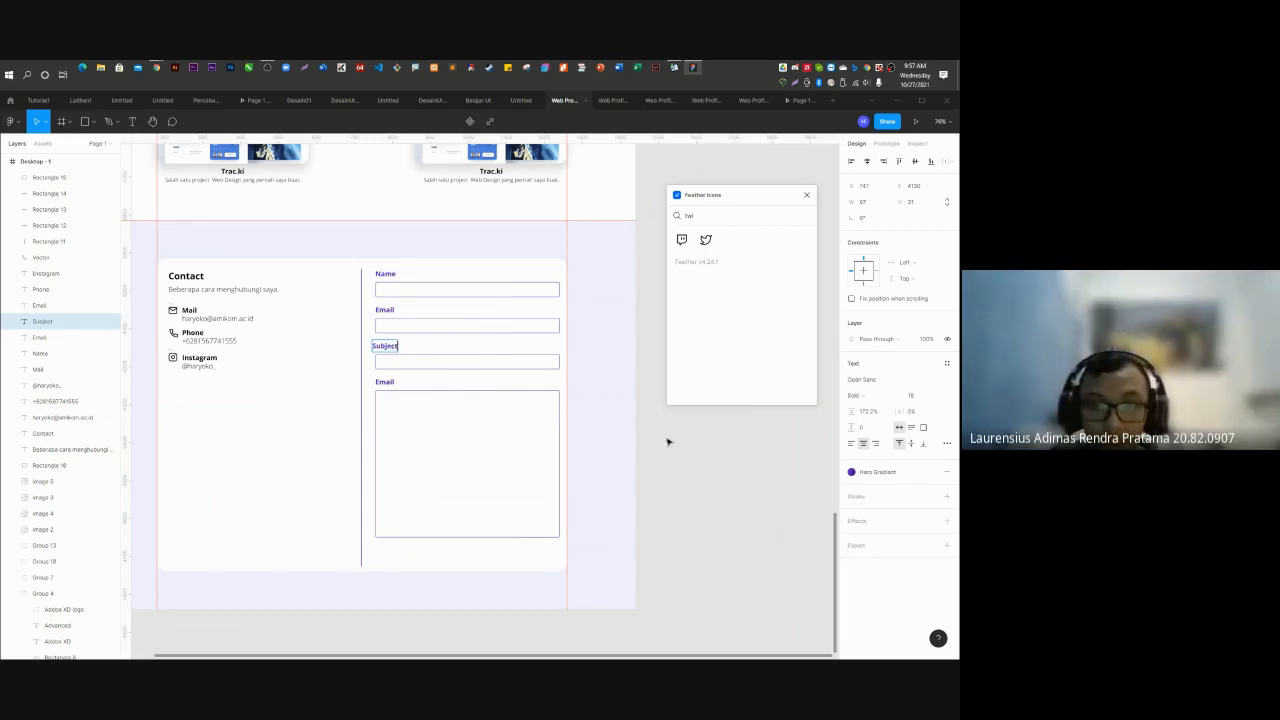
click(673, 450)
scroll(382, 352, up, 7)
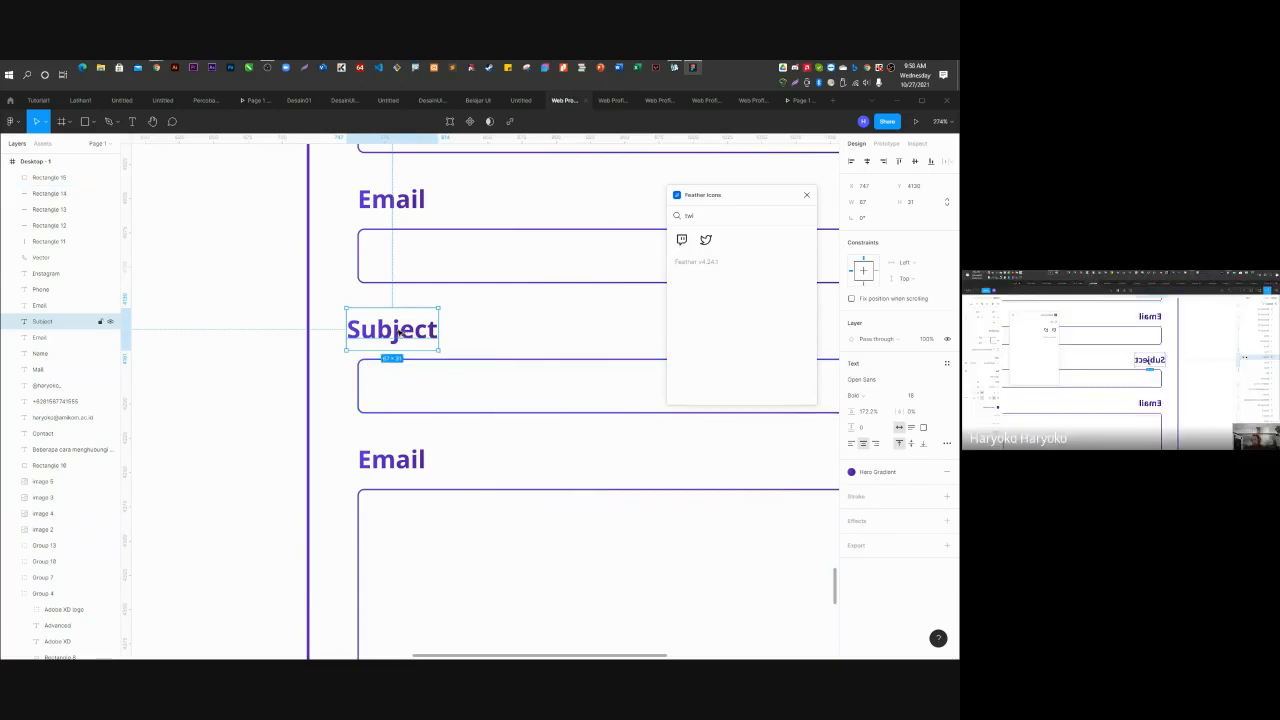
Nudge the Subject label right and rename the lower Email label to Message.
drag(395, 334, 410, 334)
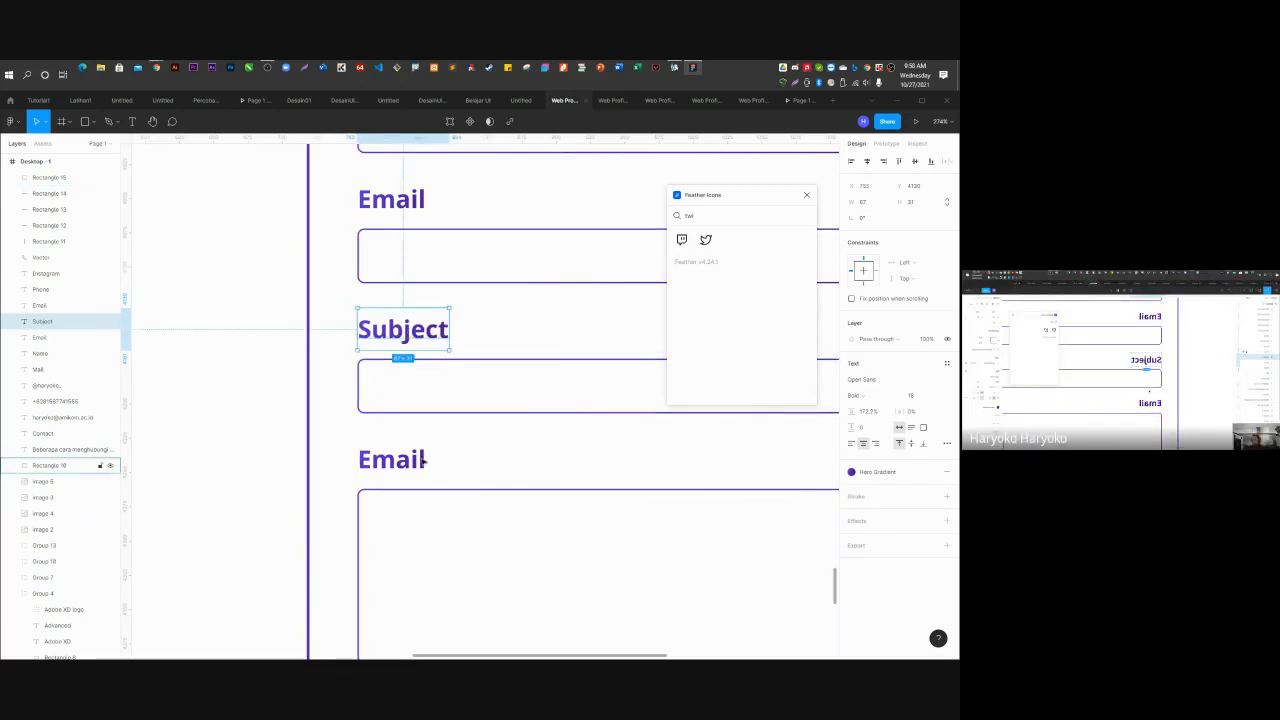
scroll(400, 440, down, 5)
click(381, 432)
double_click(381, 432)
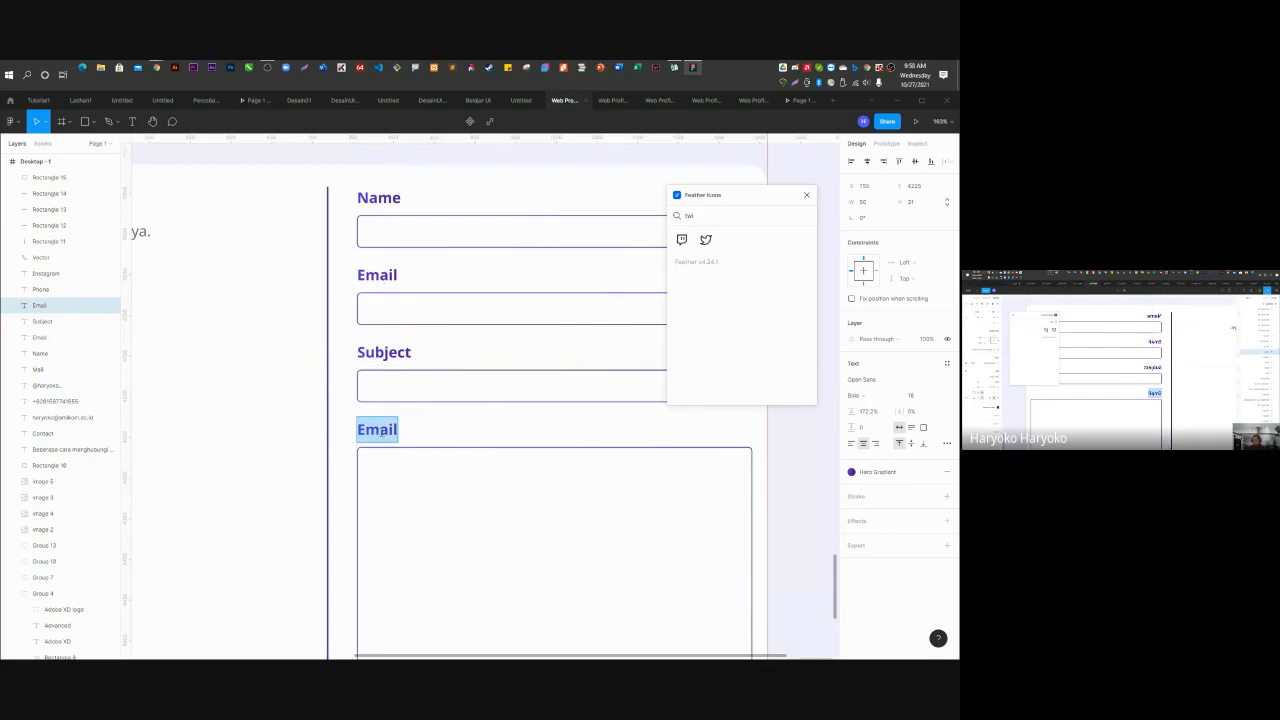
text(Message)
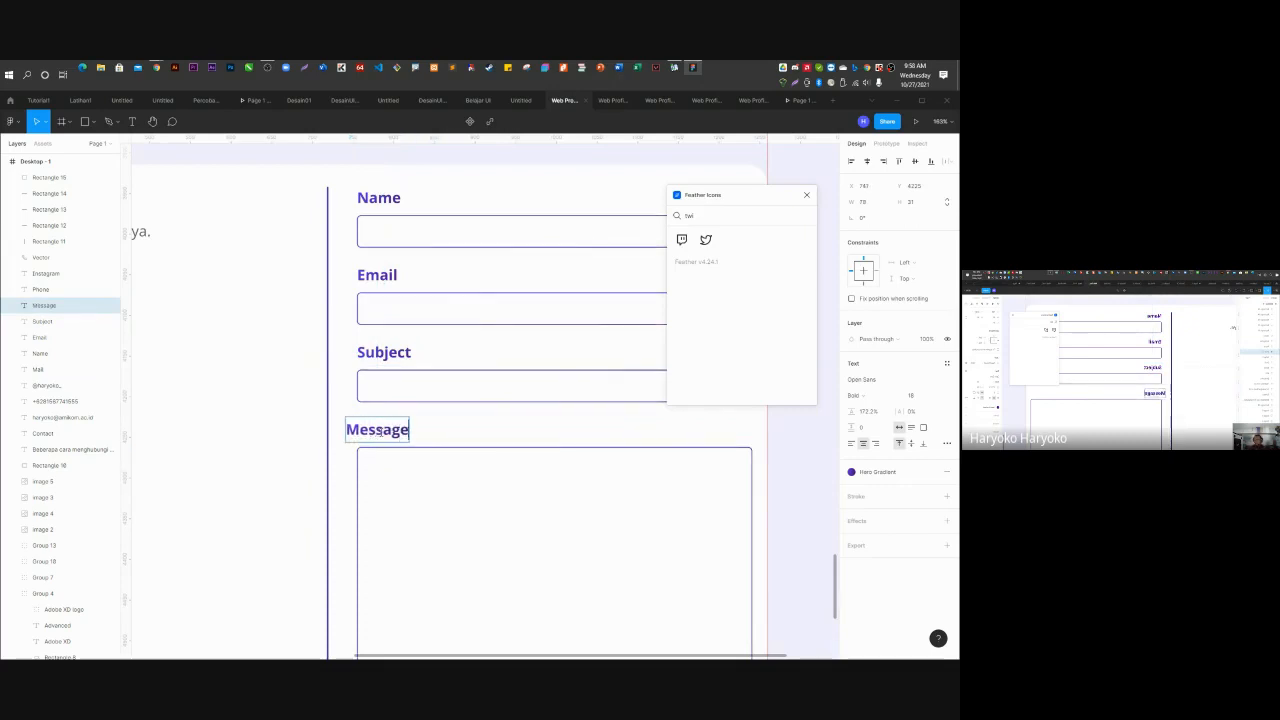
key(Escape)
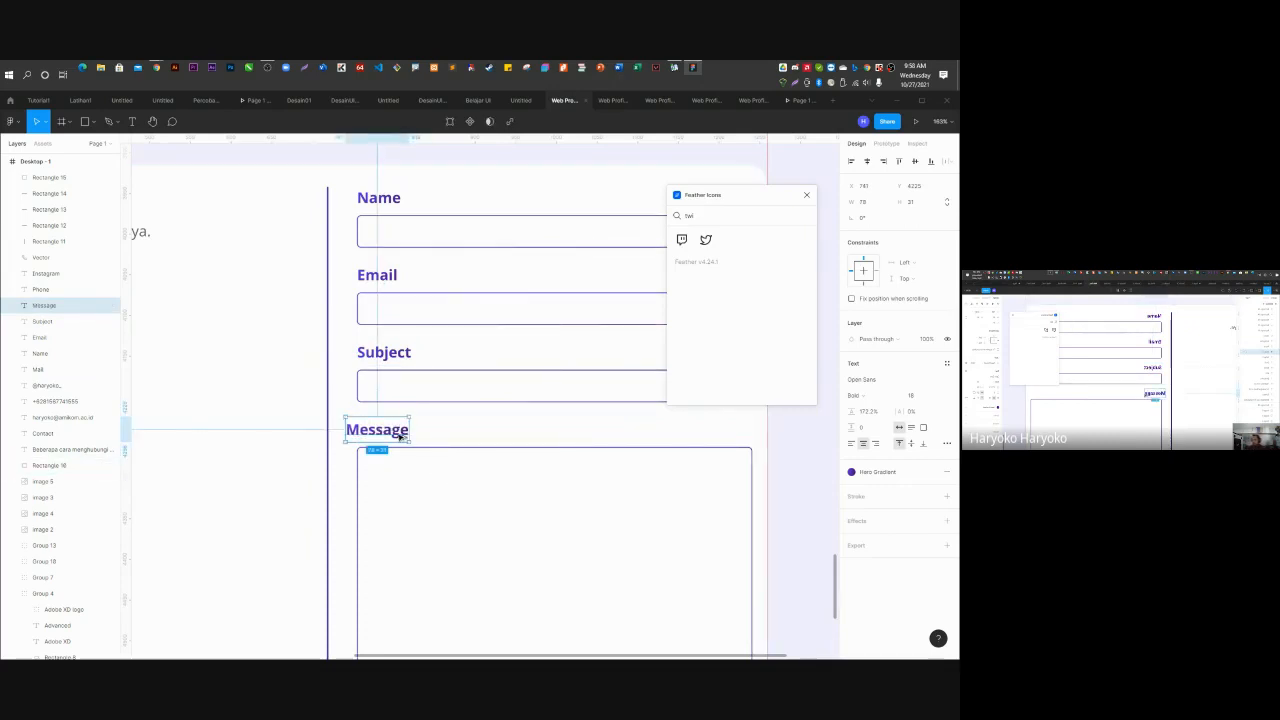
drag(399, 436, 410, 436)
key(ctrl+z)
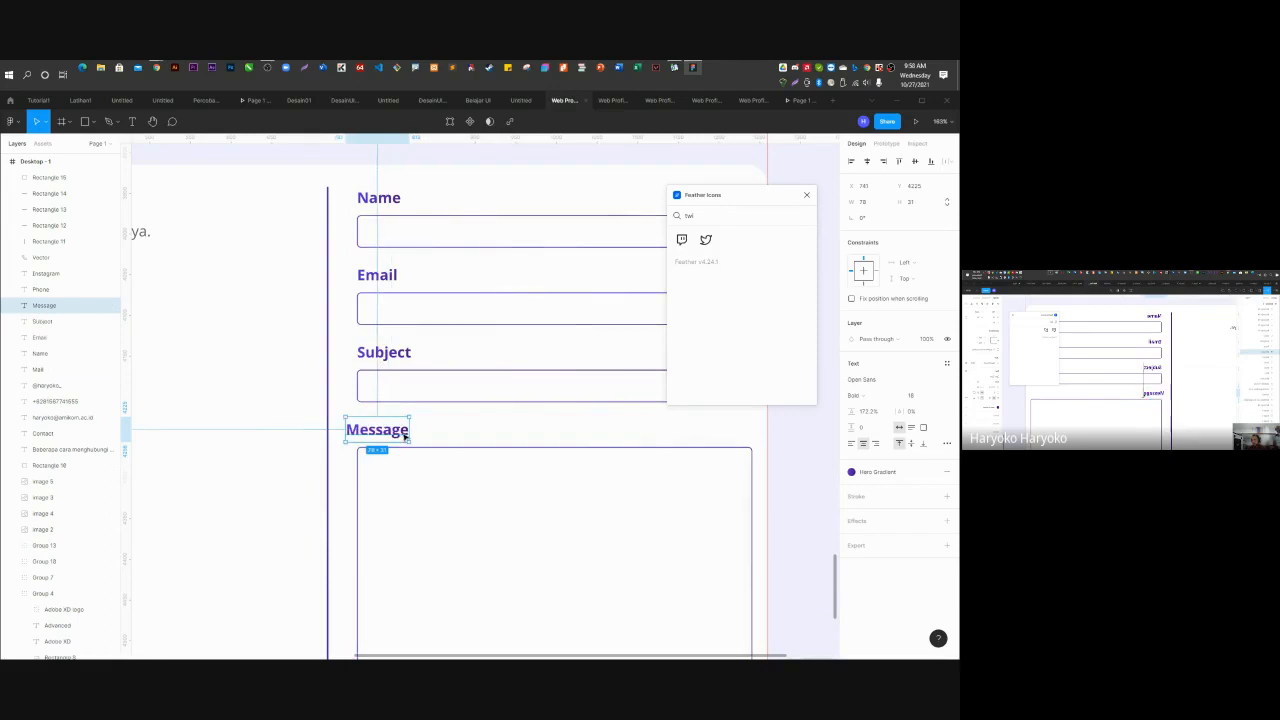
Place a copy of Message below the box and draw a grey 116 × 40 rectangle beside it.
scroll(414, 430, down, 5)
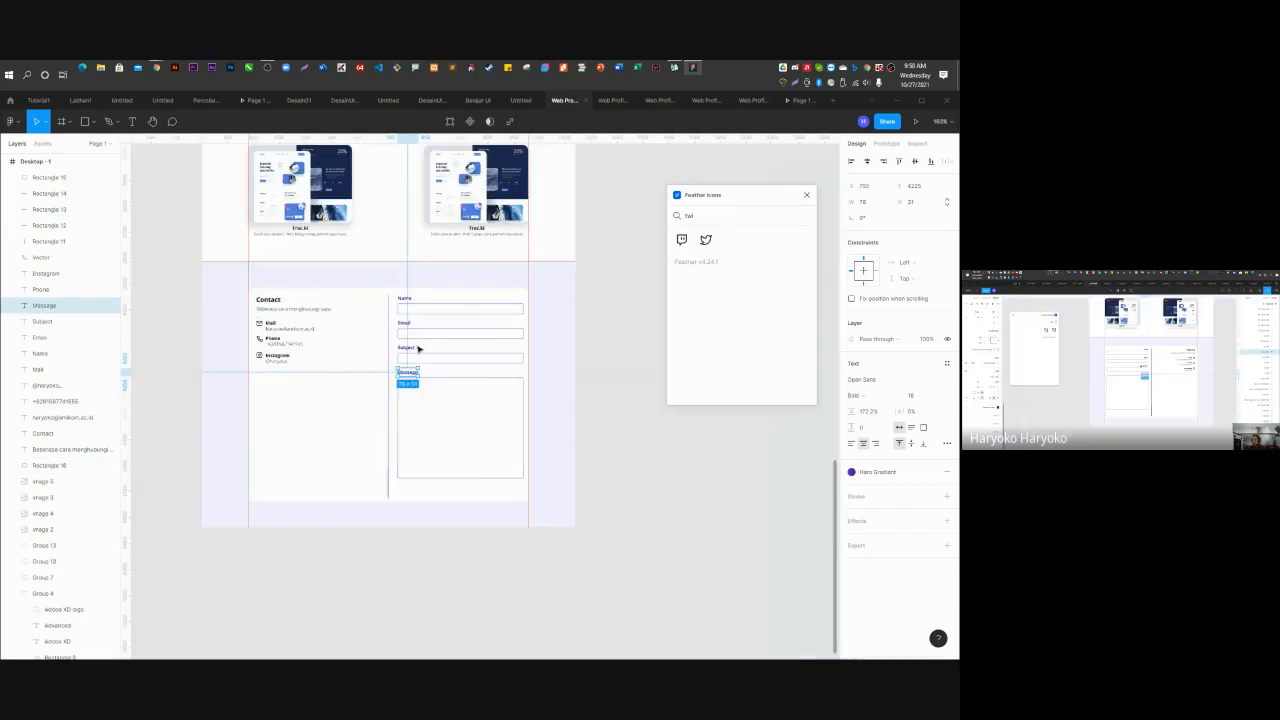
click(645, 514)
scroll(486, 451, up, 3)
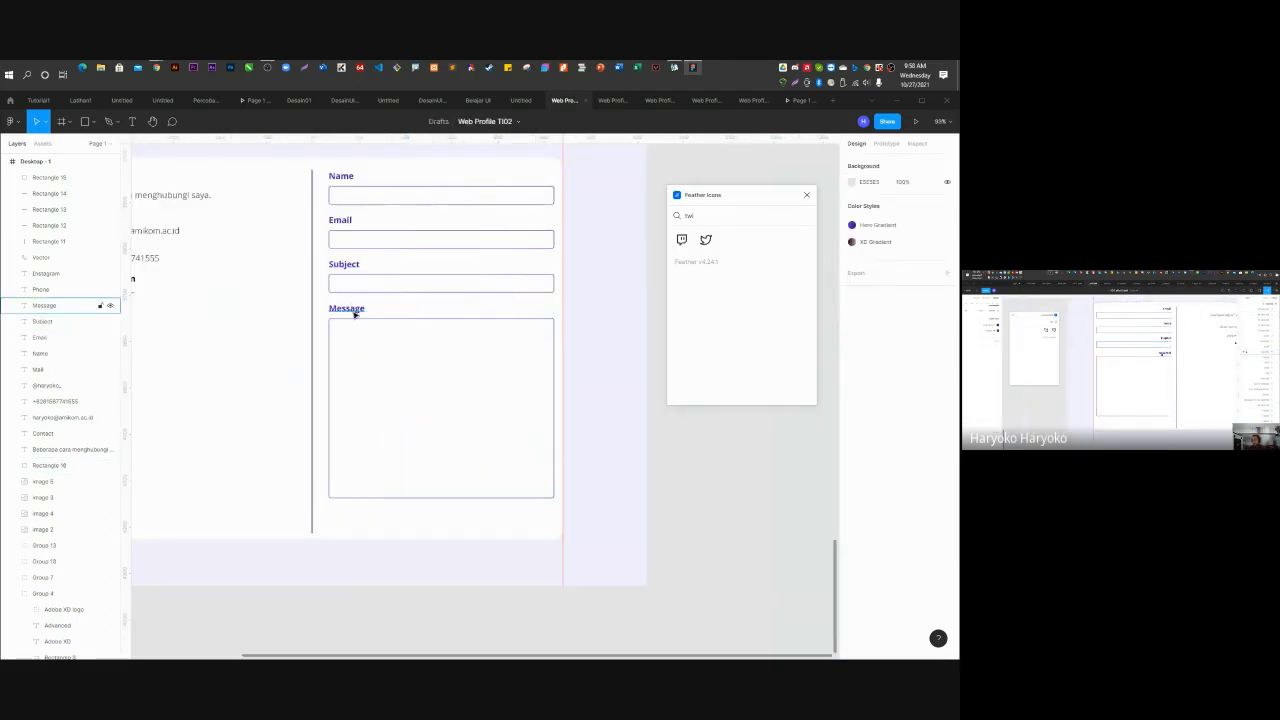
drag(352, 311, 525, 521)
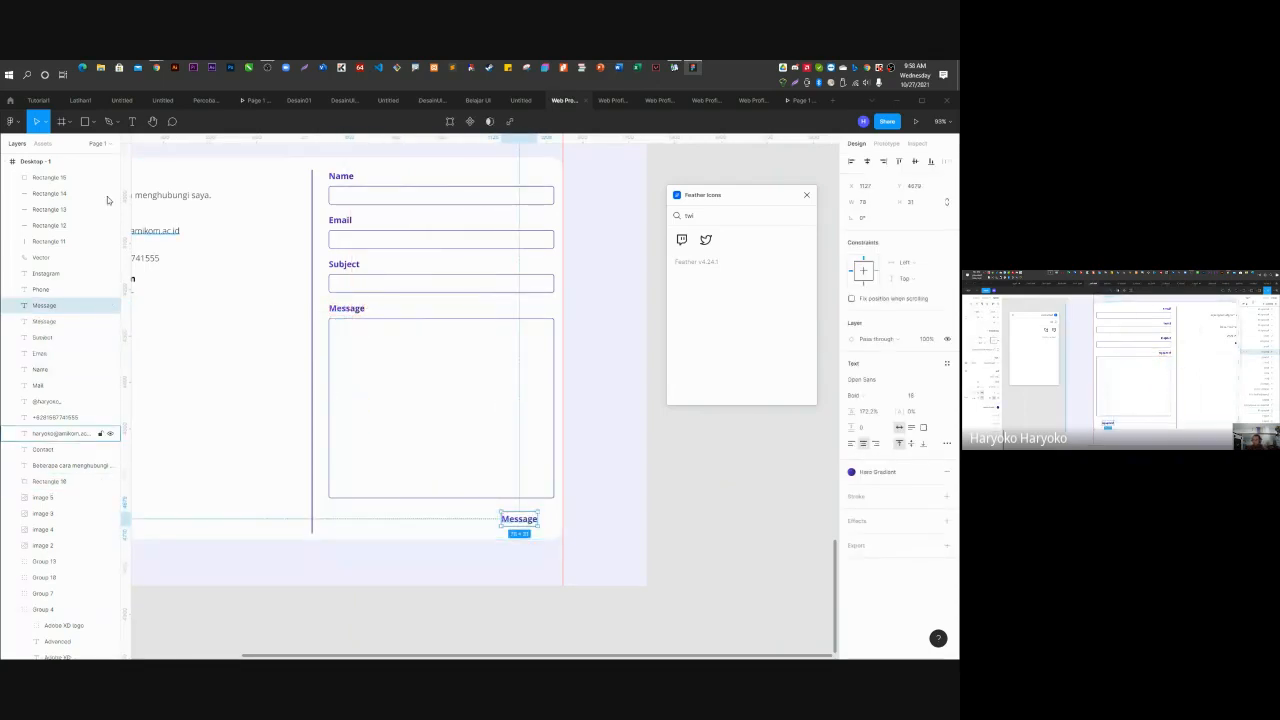
click(88, 121)
drag(408, 503, 463, 522)
Give the button rectangle a corner radius of 5 and the Hero Gradient fill, aligned to the form's right edge.
click(909, 219)
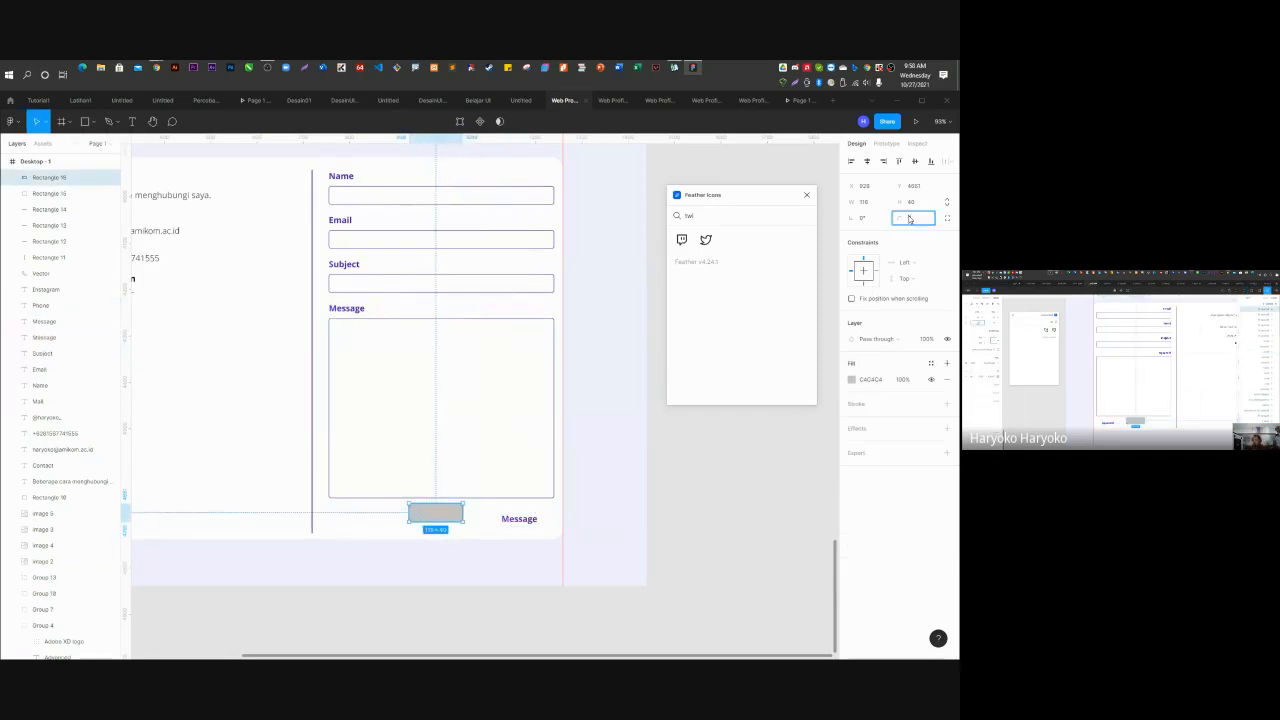
text(5)
key(Return)
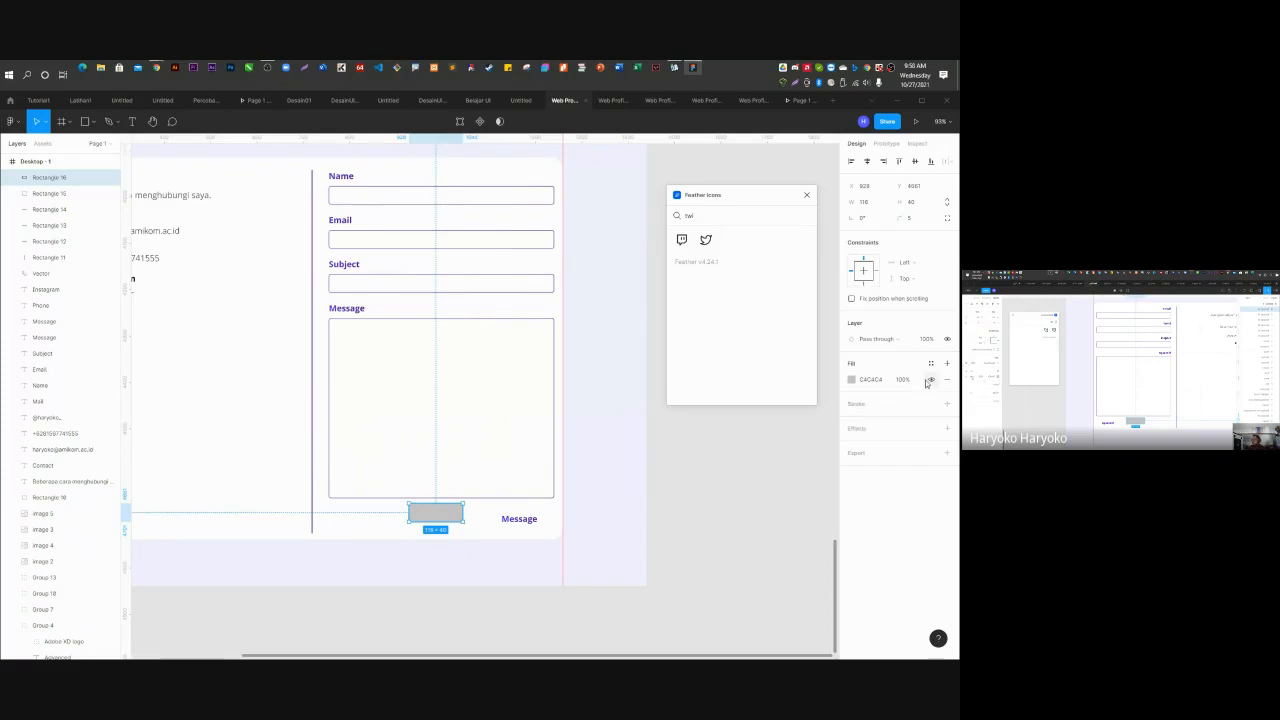
click(930, 363)
click(878, 424)
click(823, 466)
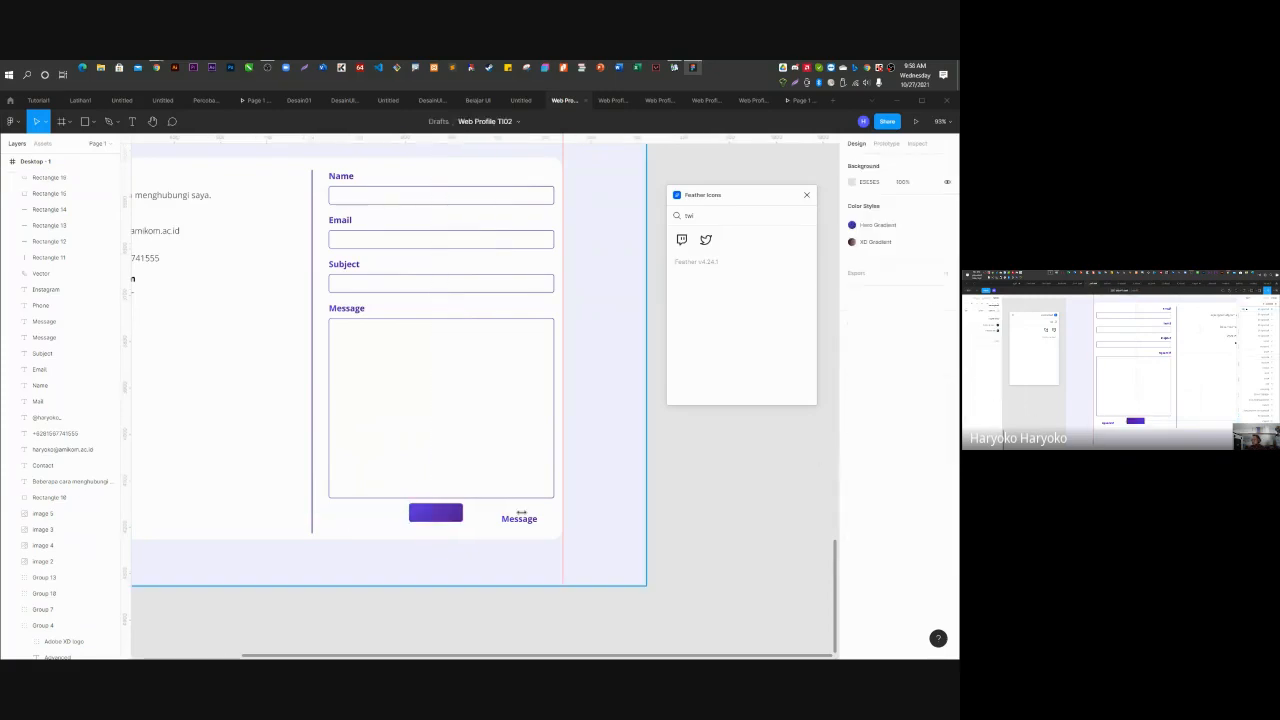
drag(433, 514, 524, 522)
Recolour the copied Message text near-white and move its layer above the button rectangle.
scroll(524, 530, up, 5)
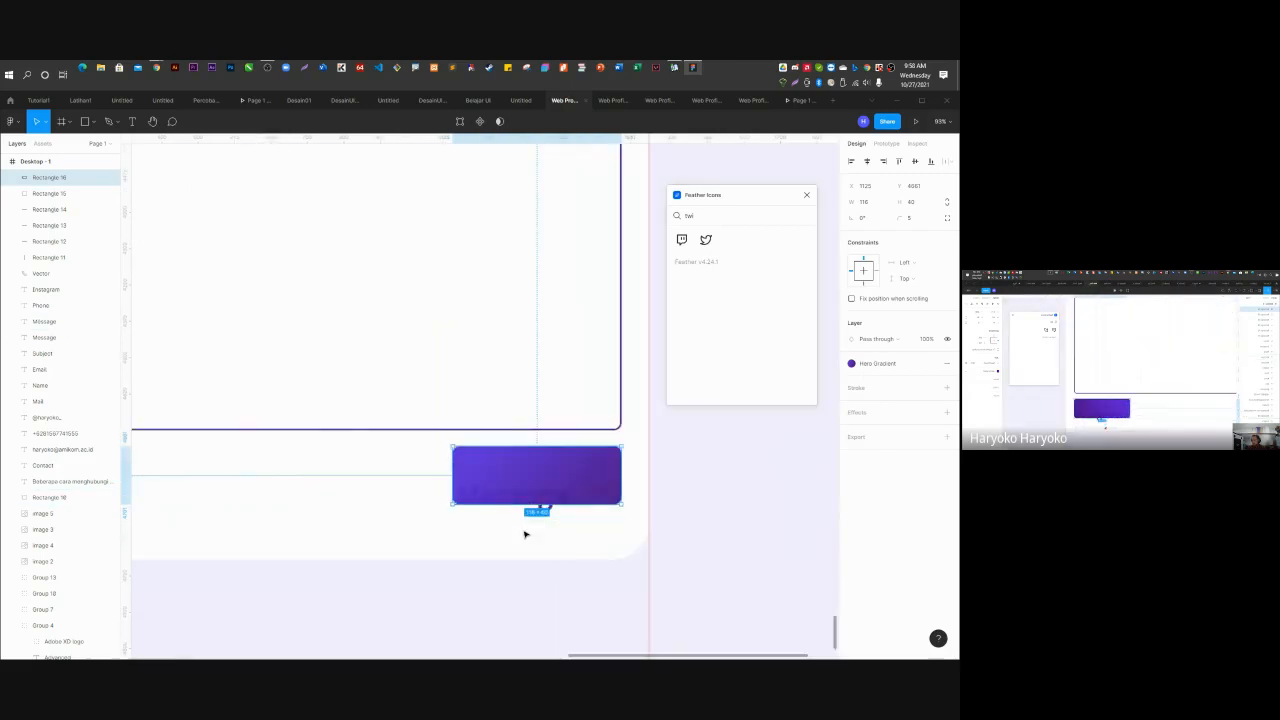
scroll(524, 534, up, 5)
click(597, 491)
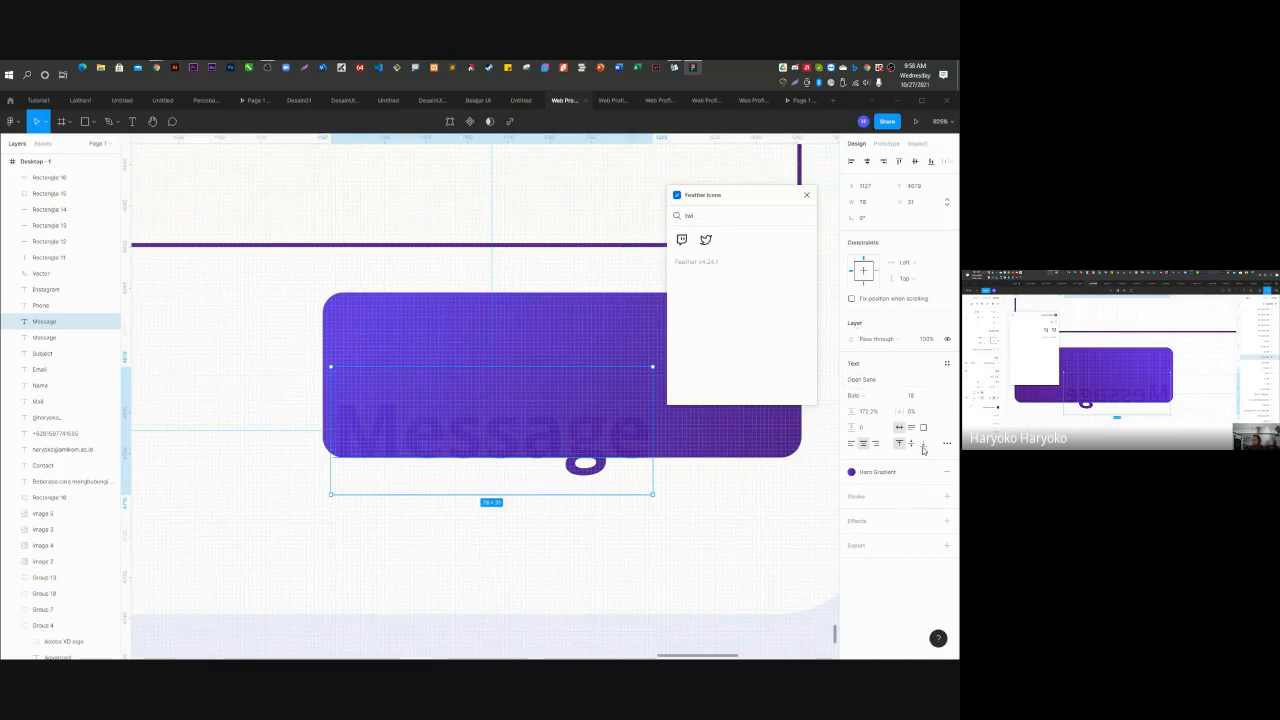
click(946, 471)
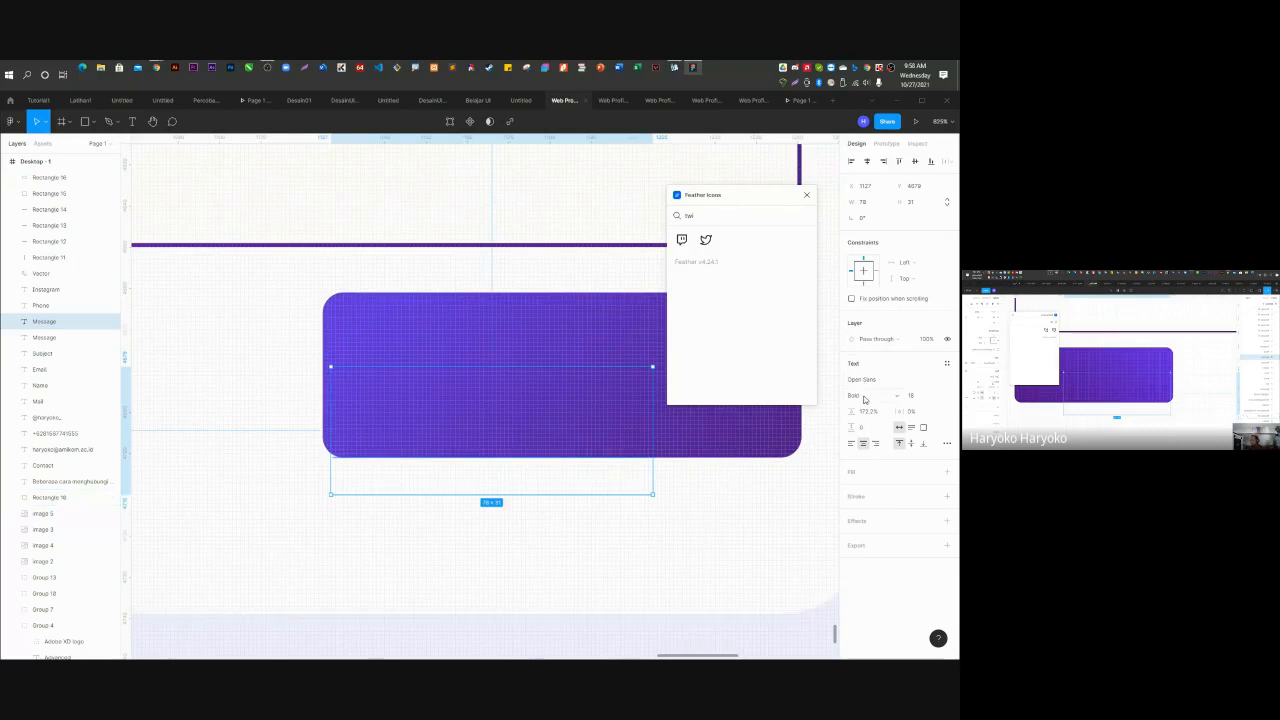
click(855, 474)
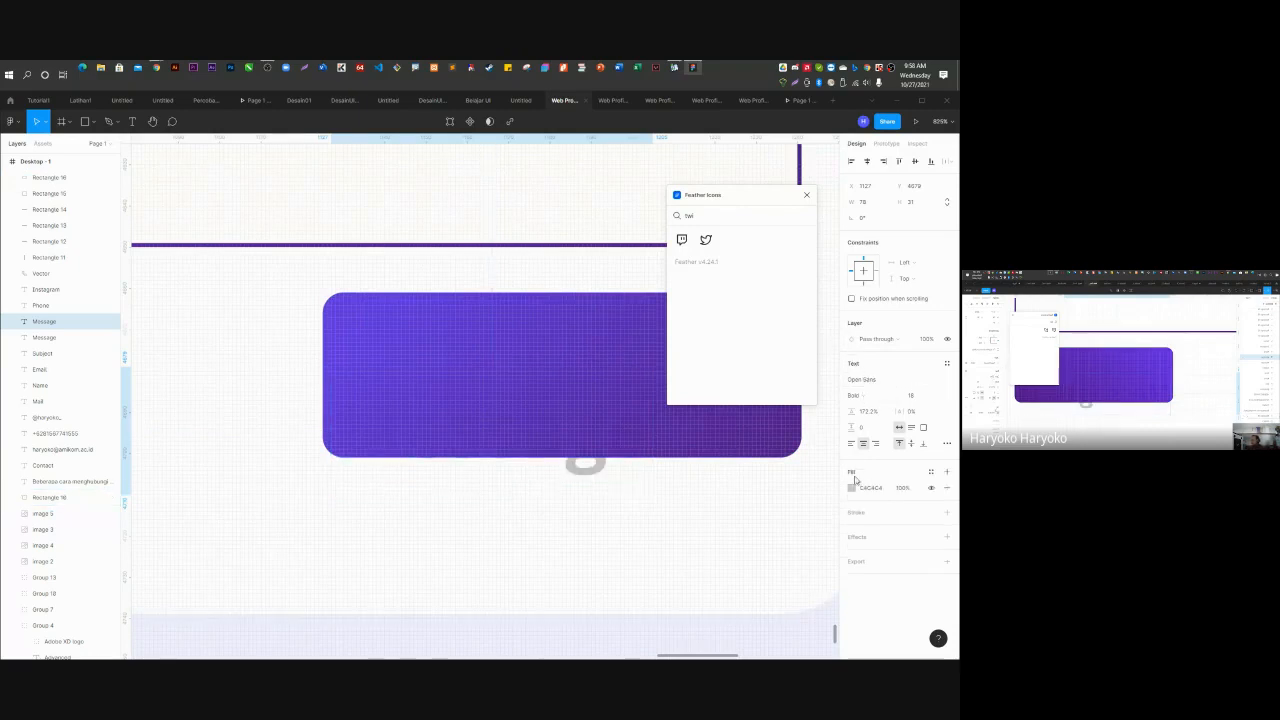
click(853, 489)
drag(800, 488, 674, 350)
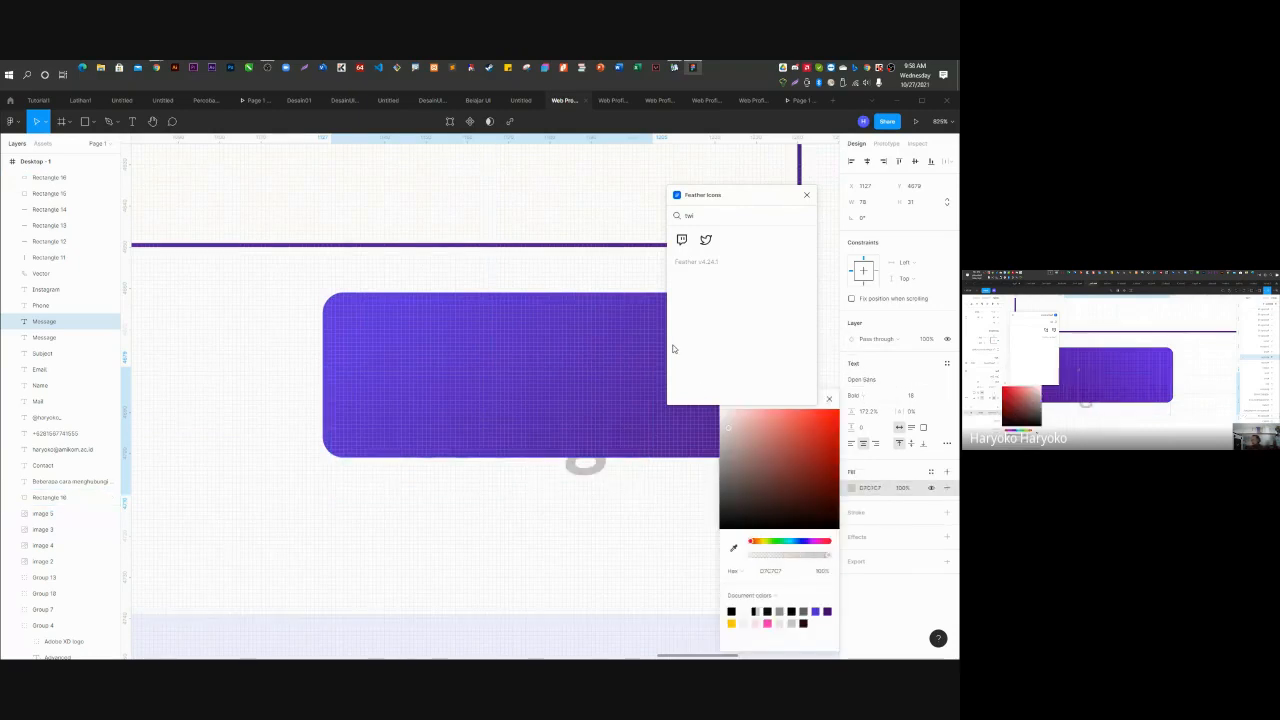
drag(42, 321, 32, 177)
Centre the text on the purple button and change its label to 'Send'.
scroll(291, 440, down, 5)
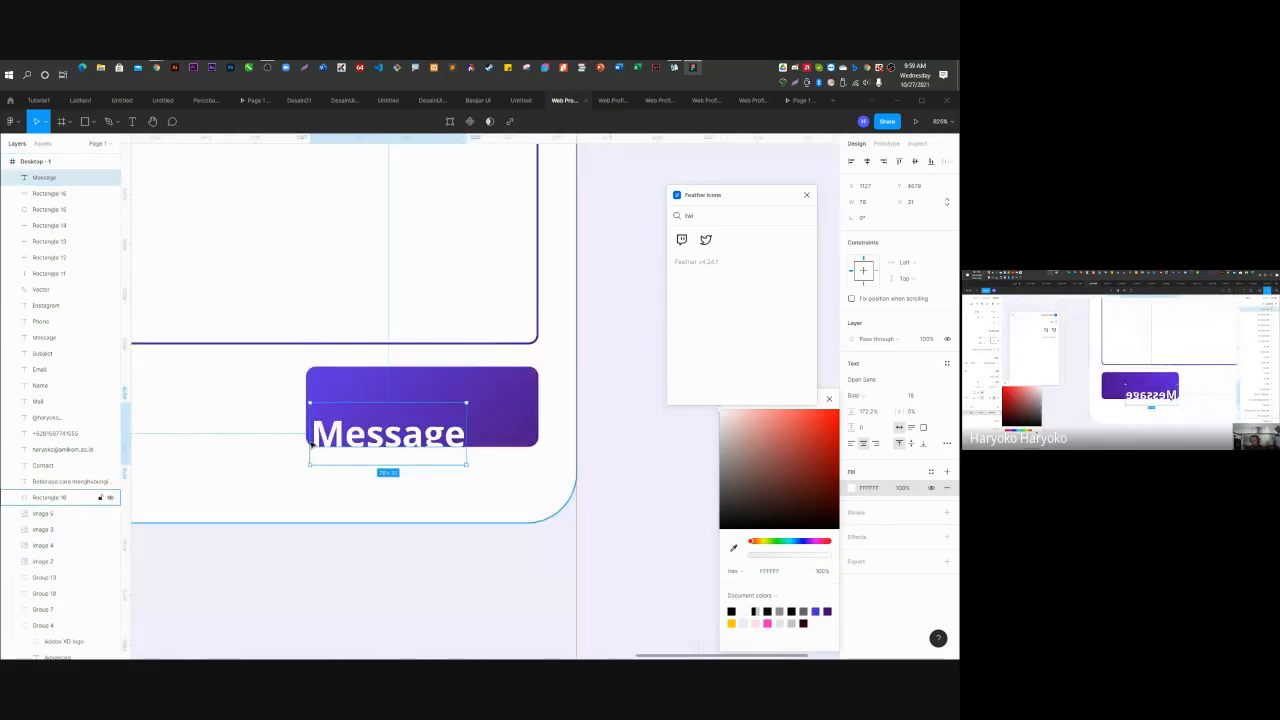
drag(397, 446, 427, 417)
double_click(427, 417)
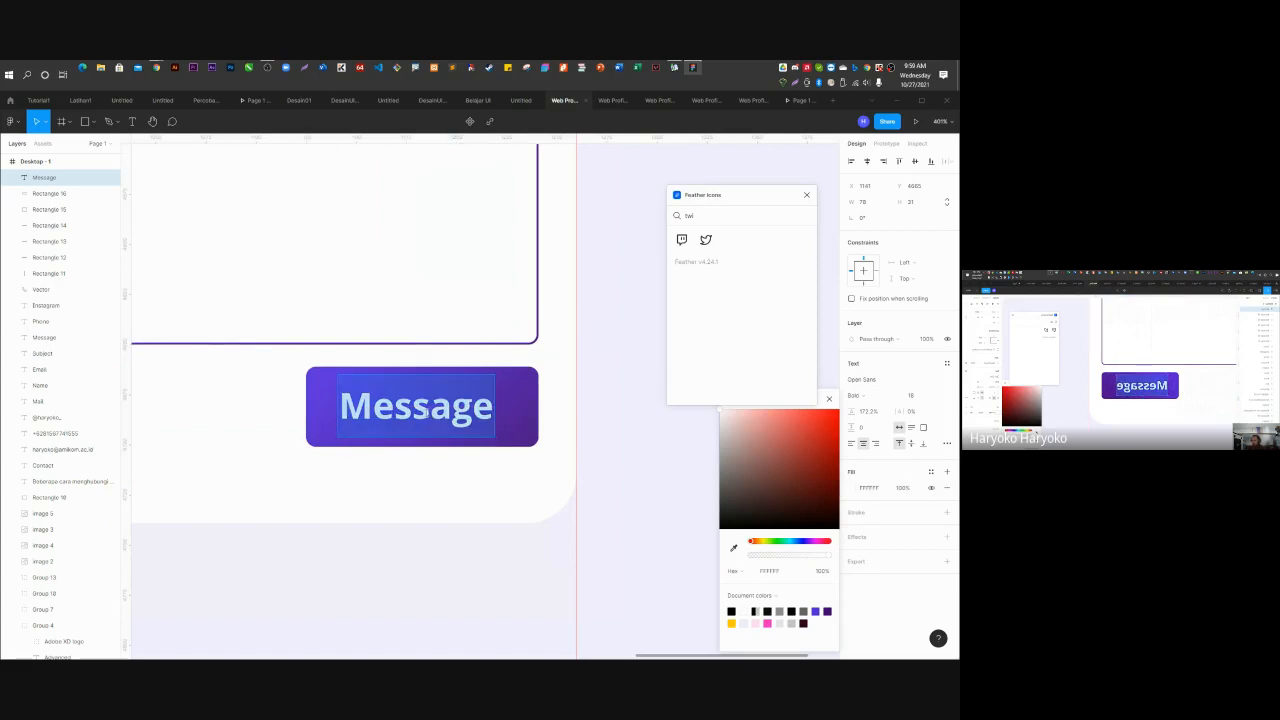
text(Send)
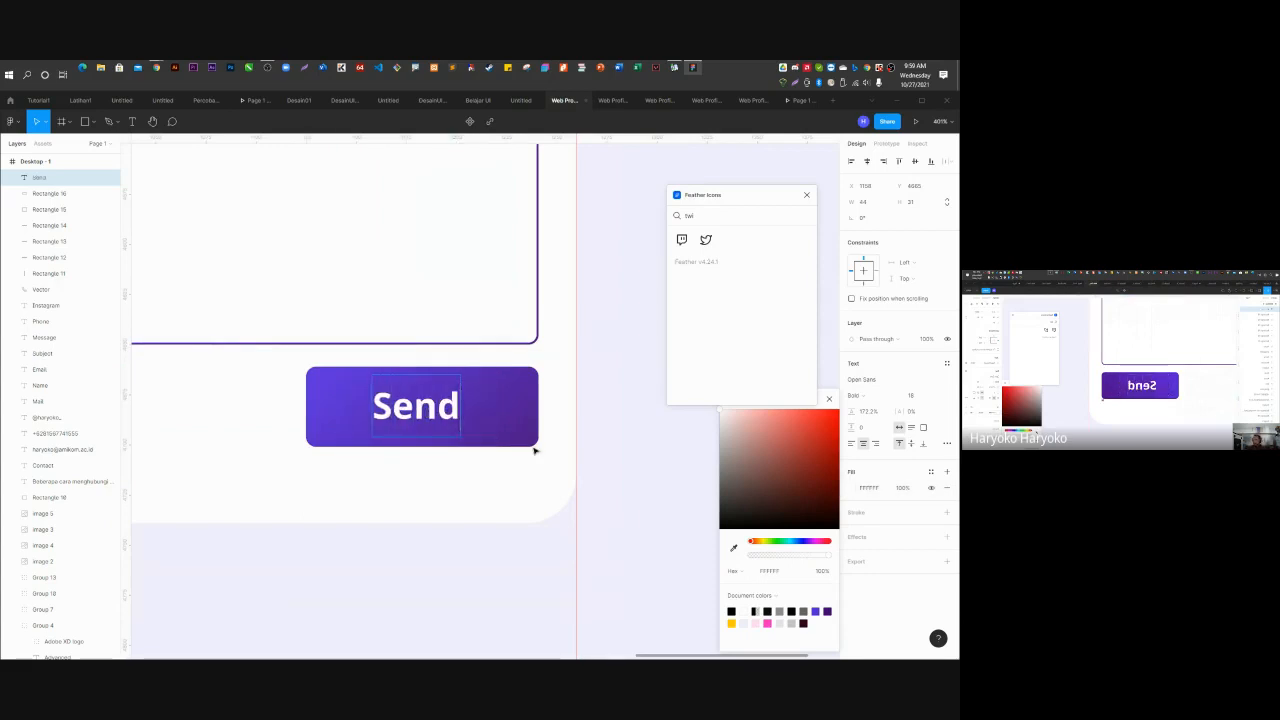
key(Escape)
Narrow the button to fit the Send label and shift it right to align with the message box.
click(479, 408)
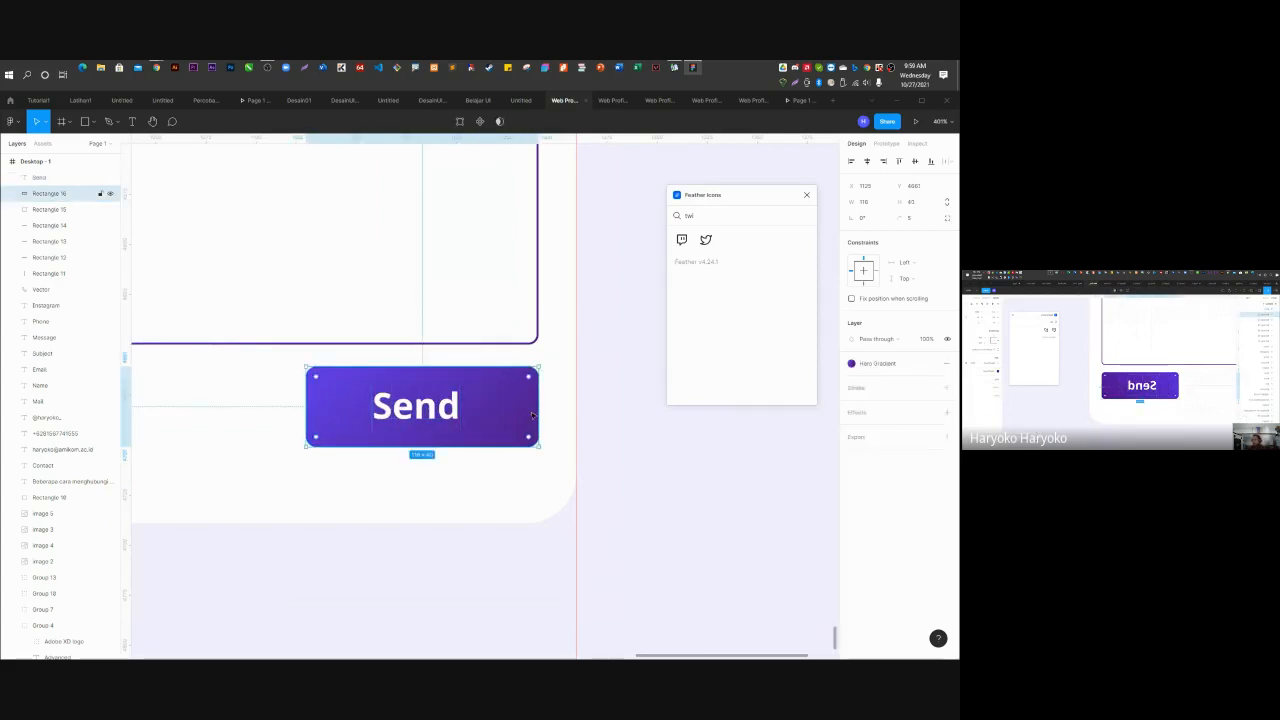
drag(538, 410, 488, 410)
shift+click(455, 415)
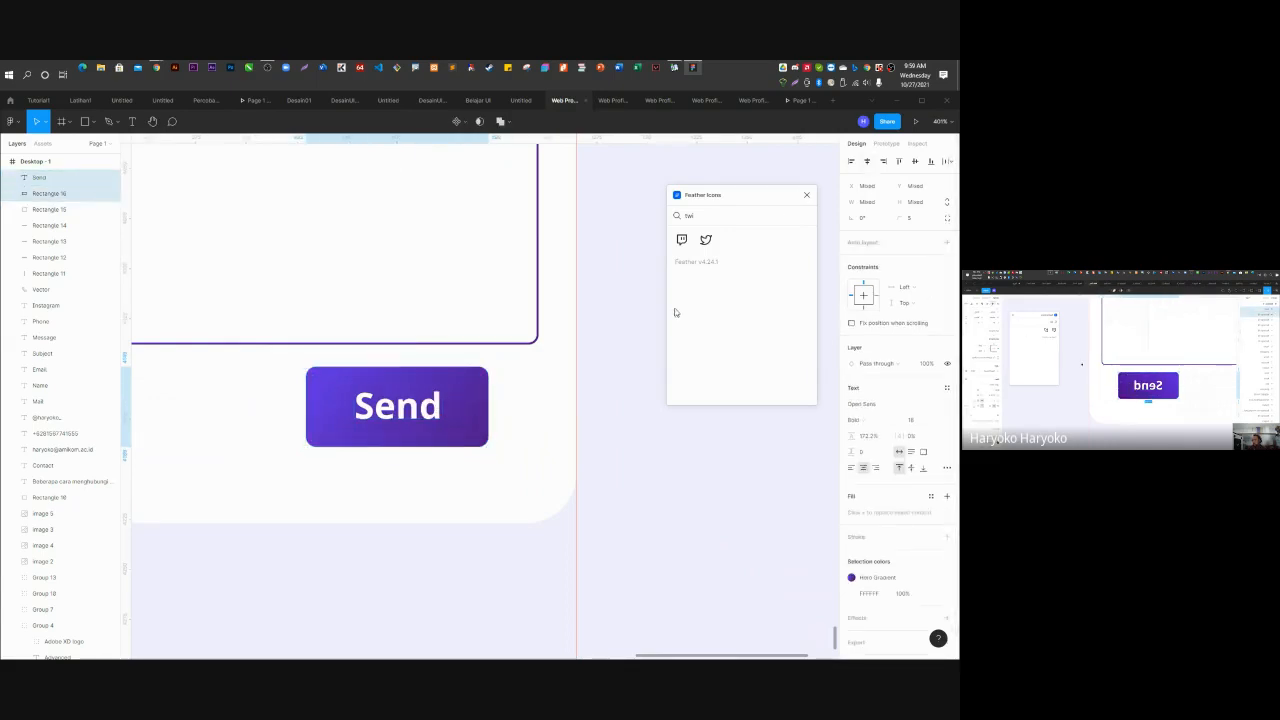
drag(457, 413, 509, 414)
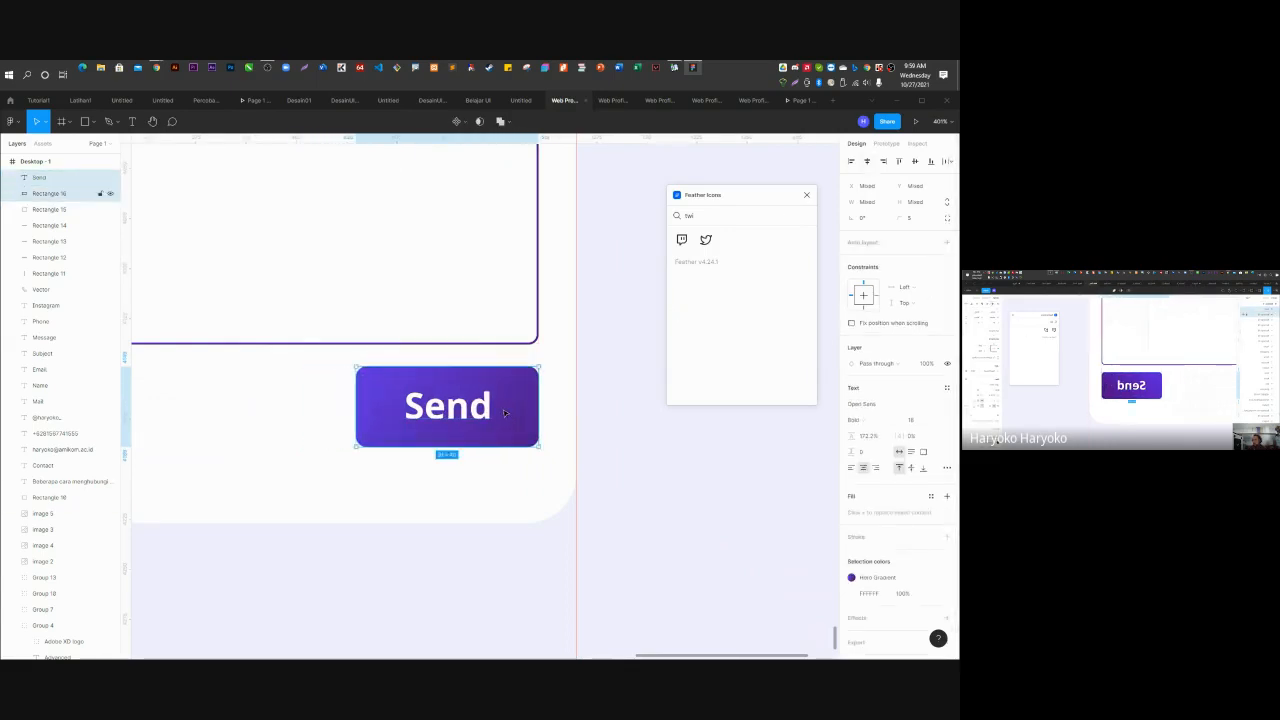
click(627, 500)
scroll(627, 500, down, 3)
scroll(627, 500, down, 3)
click(743, 551)
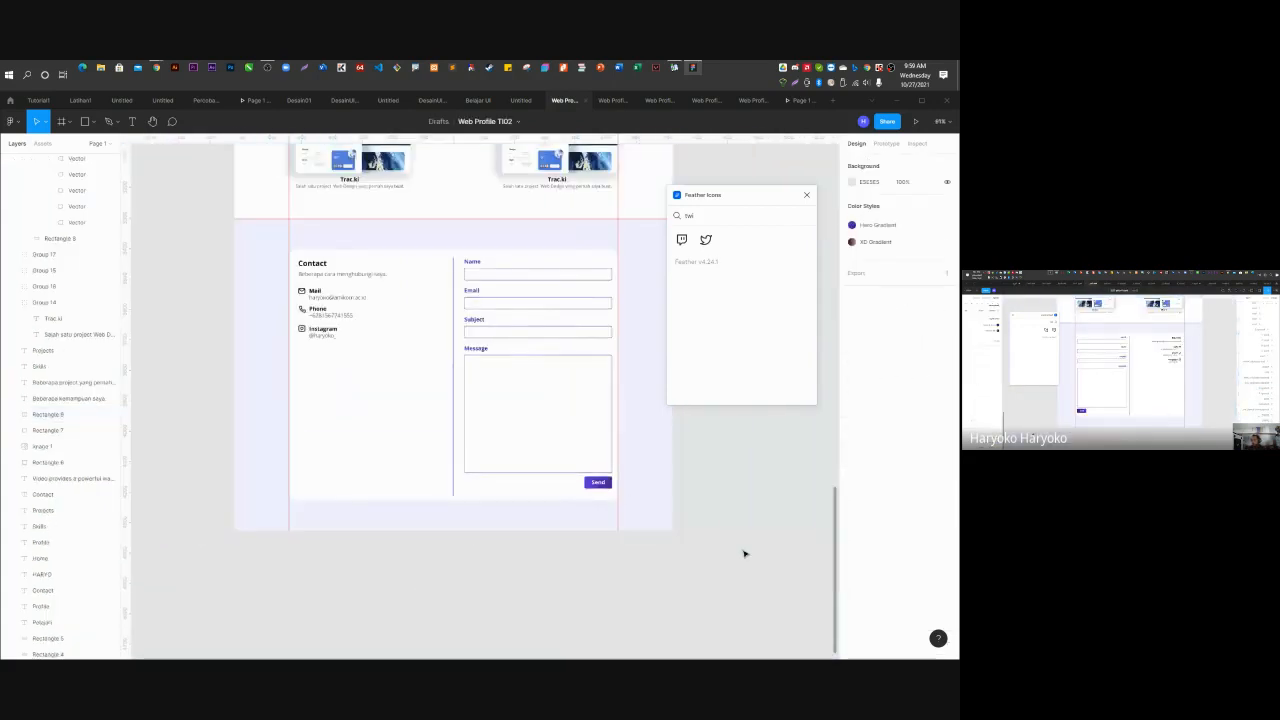
Close the Feather Icons plugin panel and bring up the Figma main menu.
scroll(343, 270, up, 1)
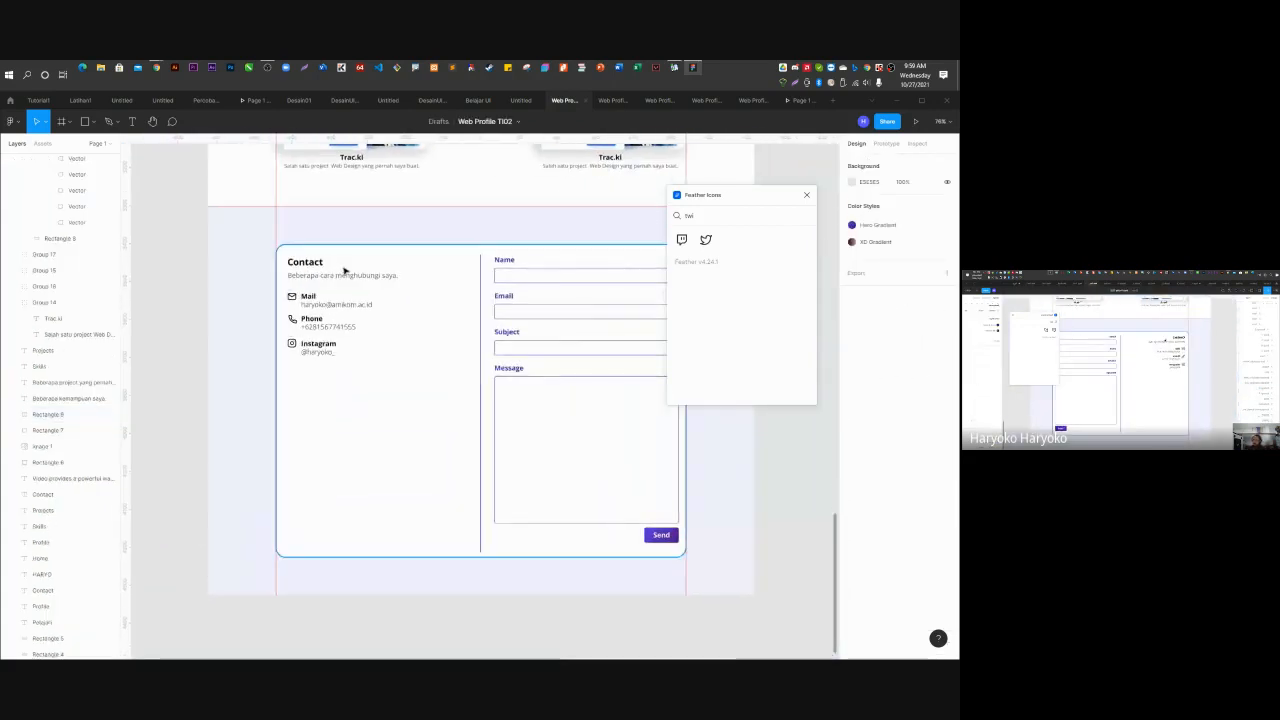
click(806, 196)
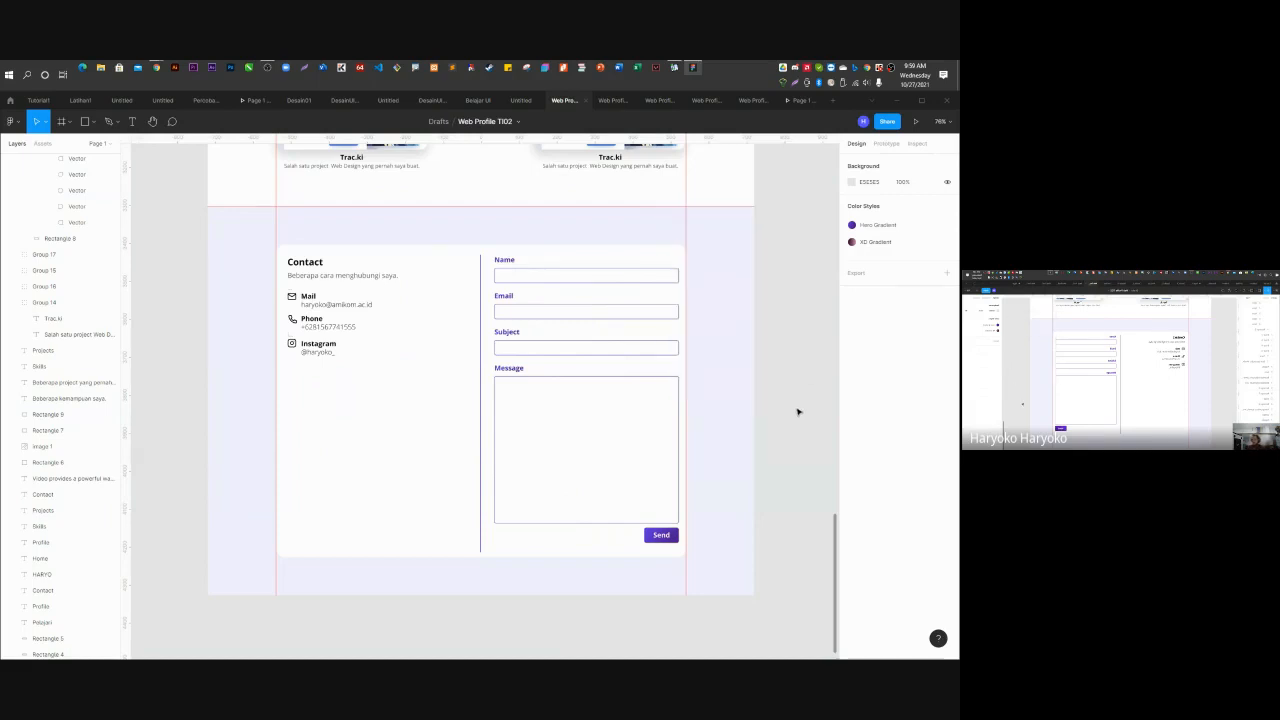
scroll(763, 449, up, 4)
scroll(757, 469, down, 4)
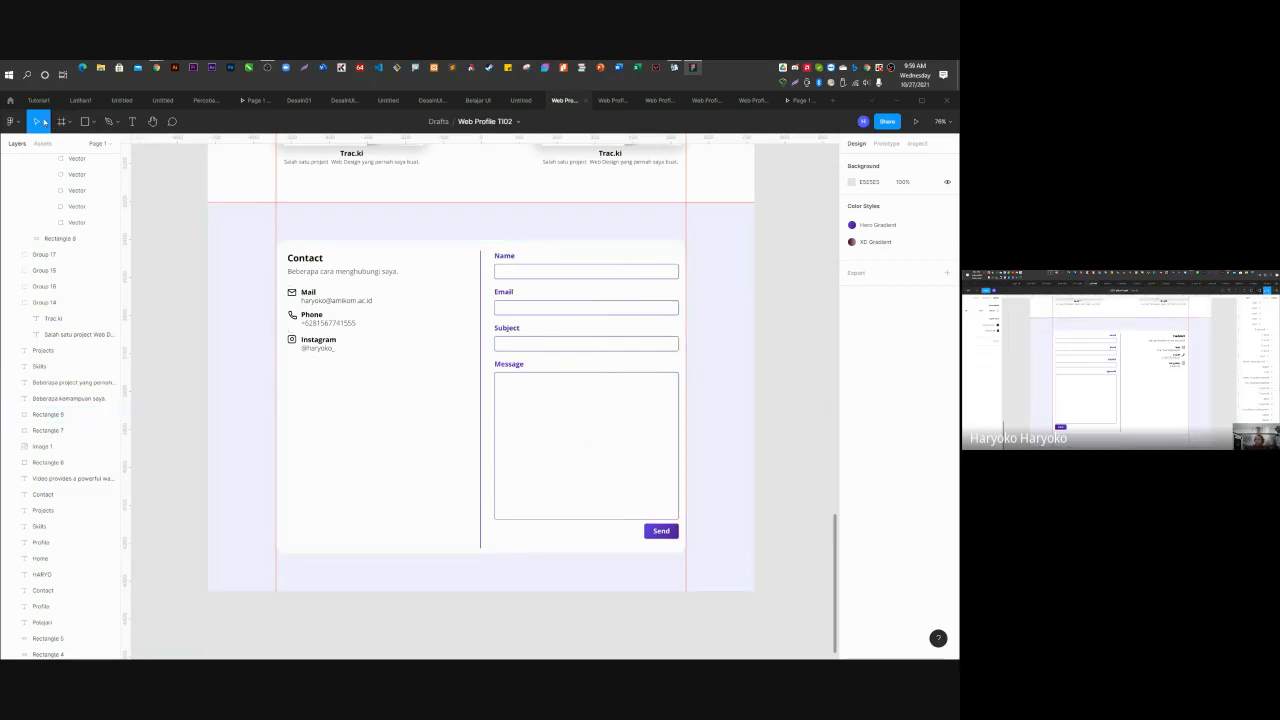
click(12, 121)
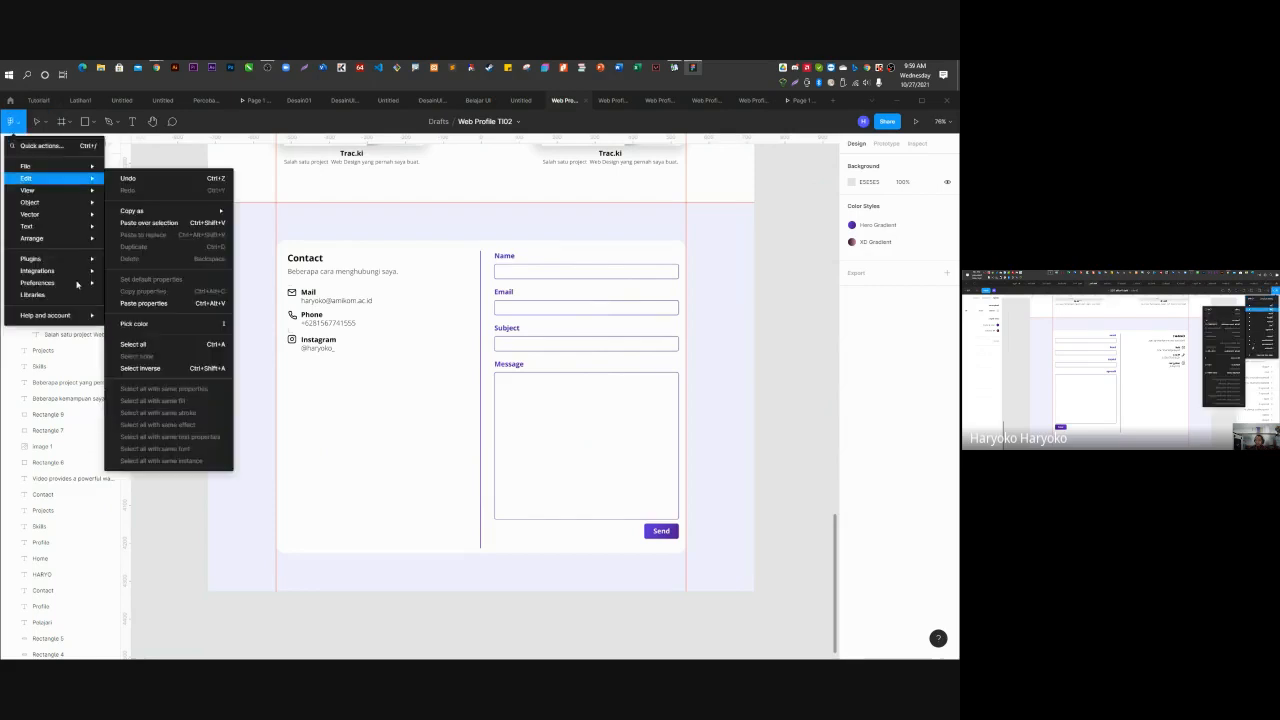
mouse_move(60, 282)
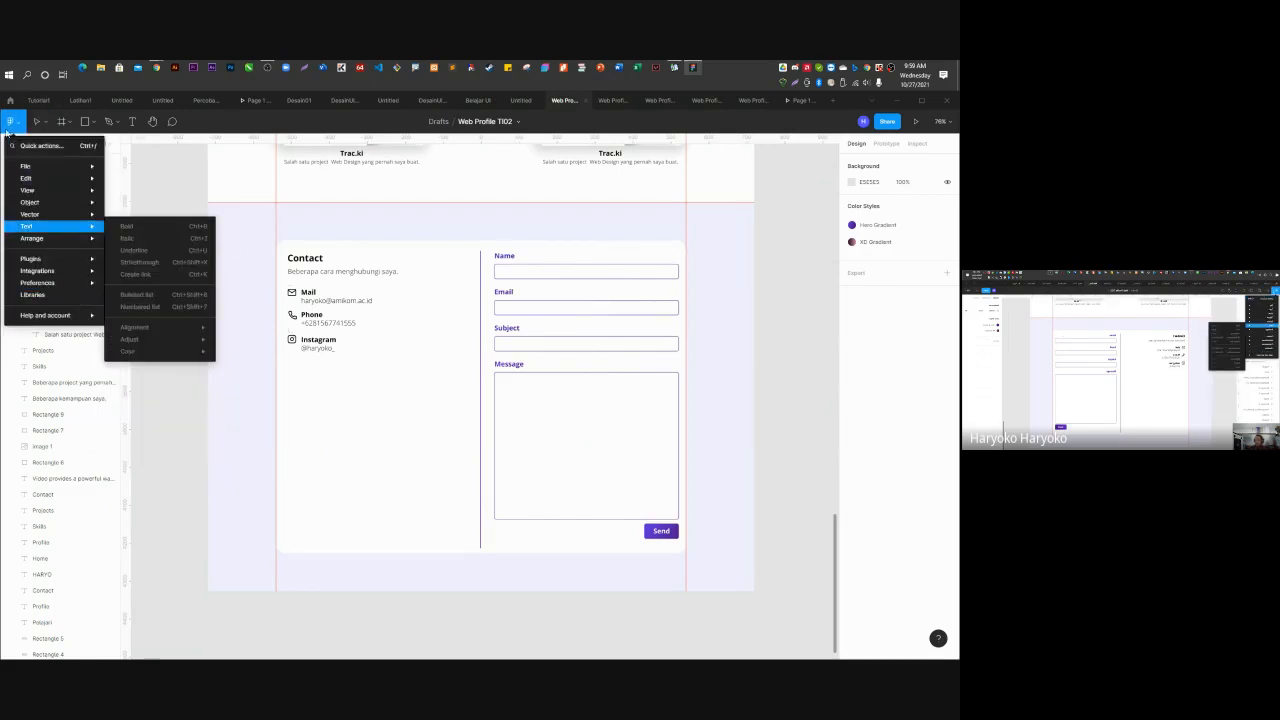
Dismiss the main menu, scroll up to the hero section, and switch to Prototype mode with Shift+E.
mouse_move(41, 220)
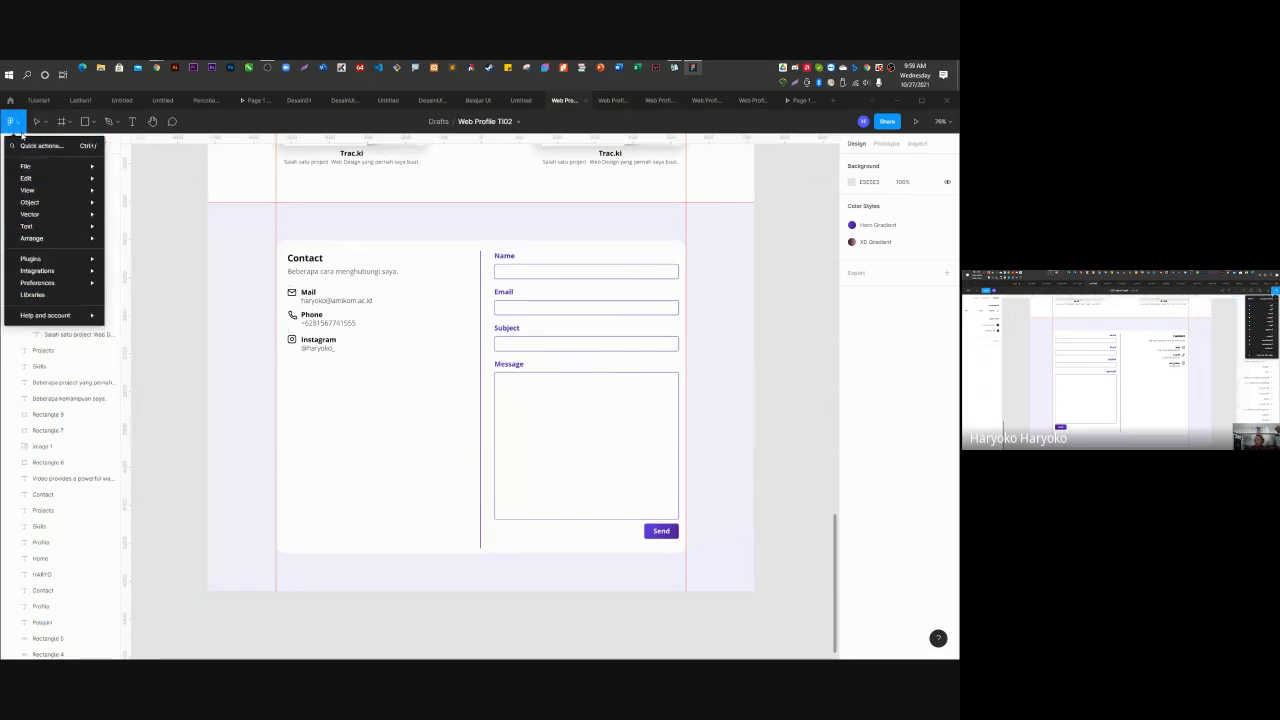
mouse_move(40, 166)
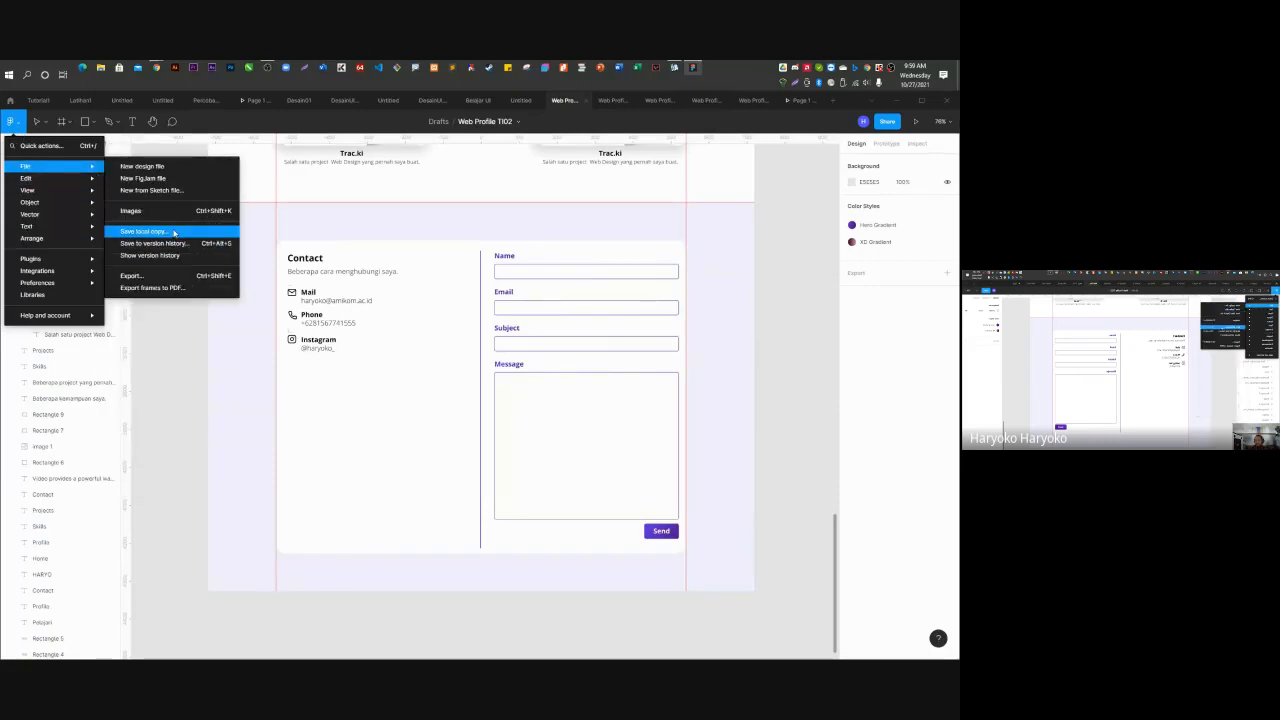
click(761, 258)
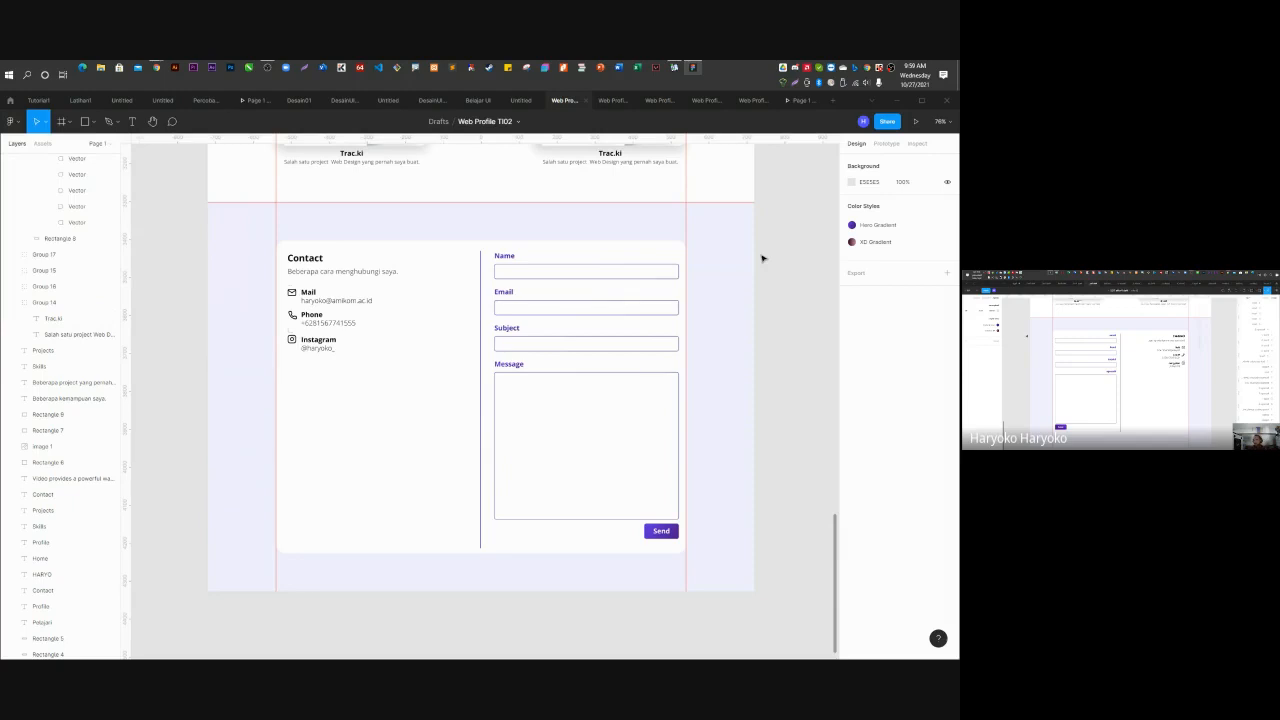
scroll(761, 258, up, 1)
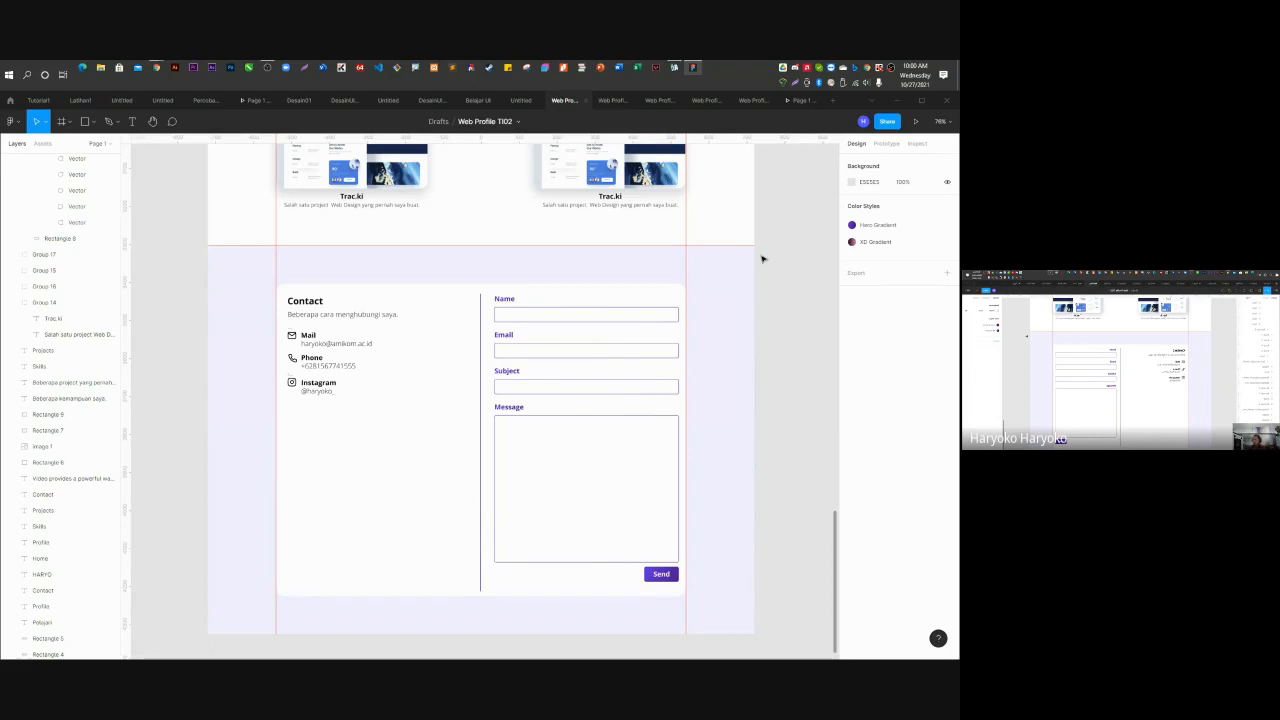
scroll(774, 403, up, 1)
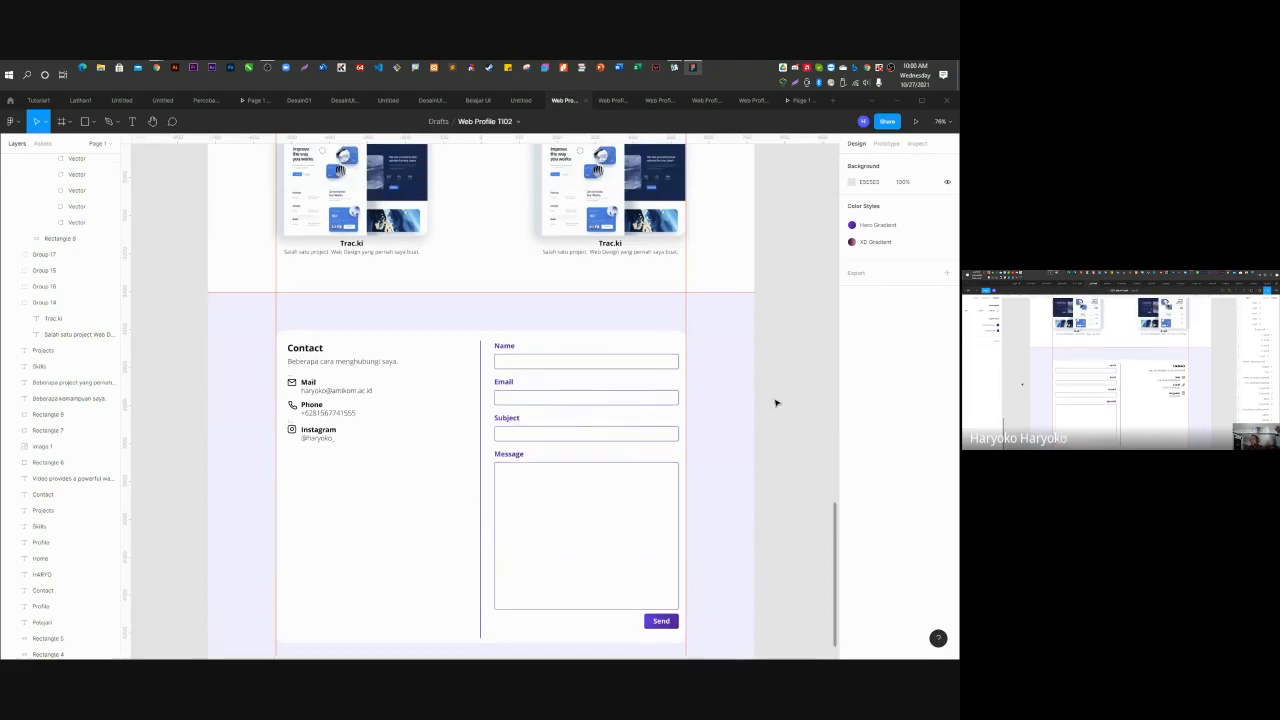
scroll(746, 383, down, 6)
scroll(737, 380, up, 10)
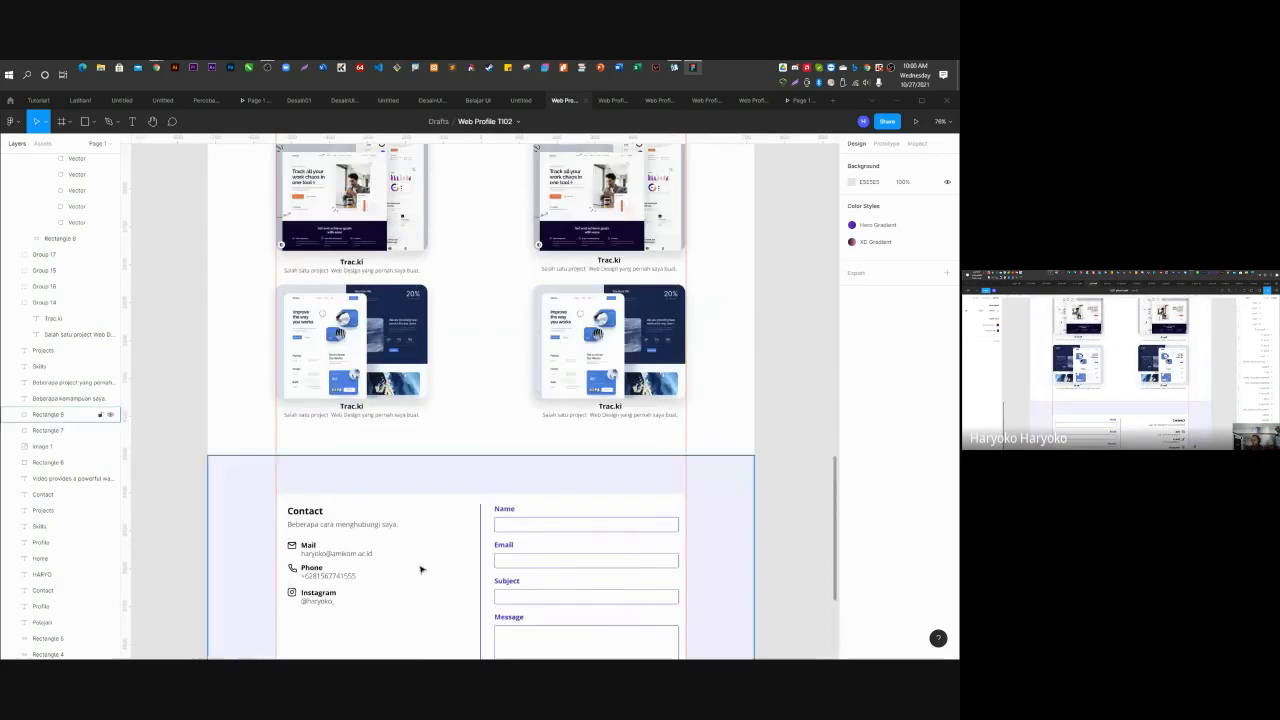
scroll(672, 457, up, 15)
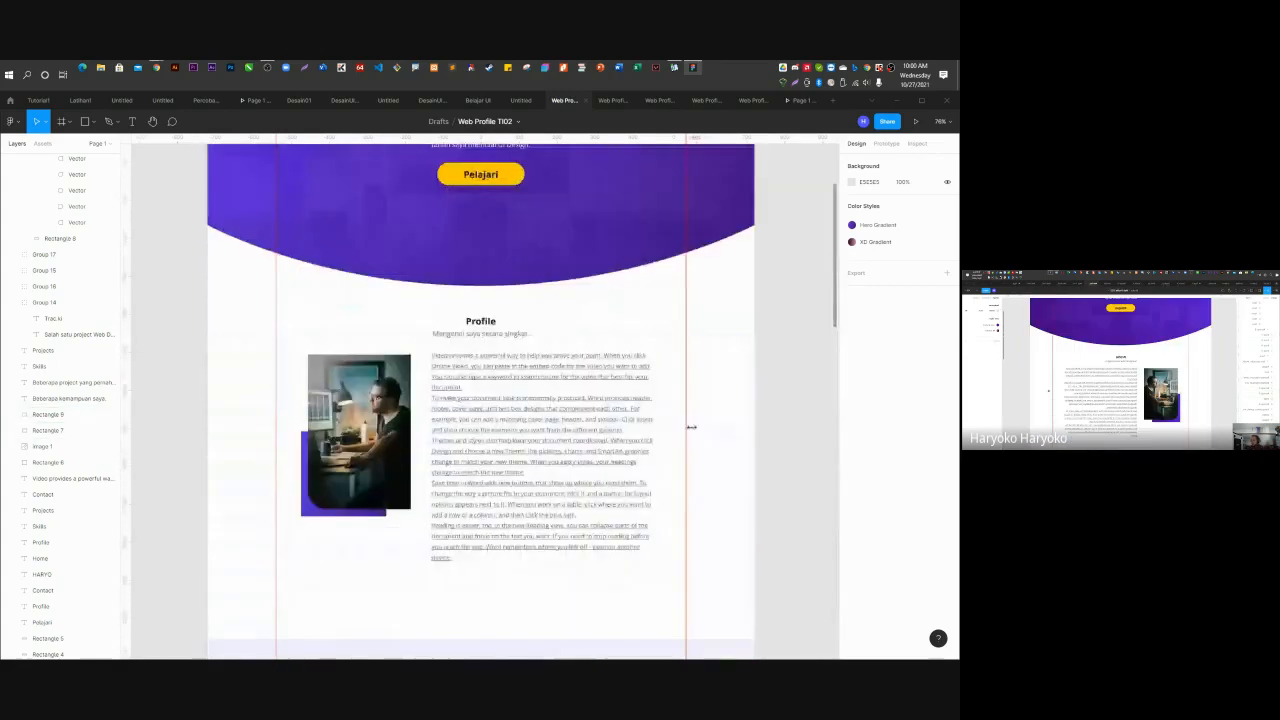
key(shift+e)
scroll(632, 360, up, 6)
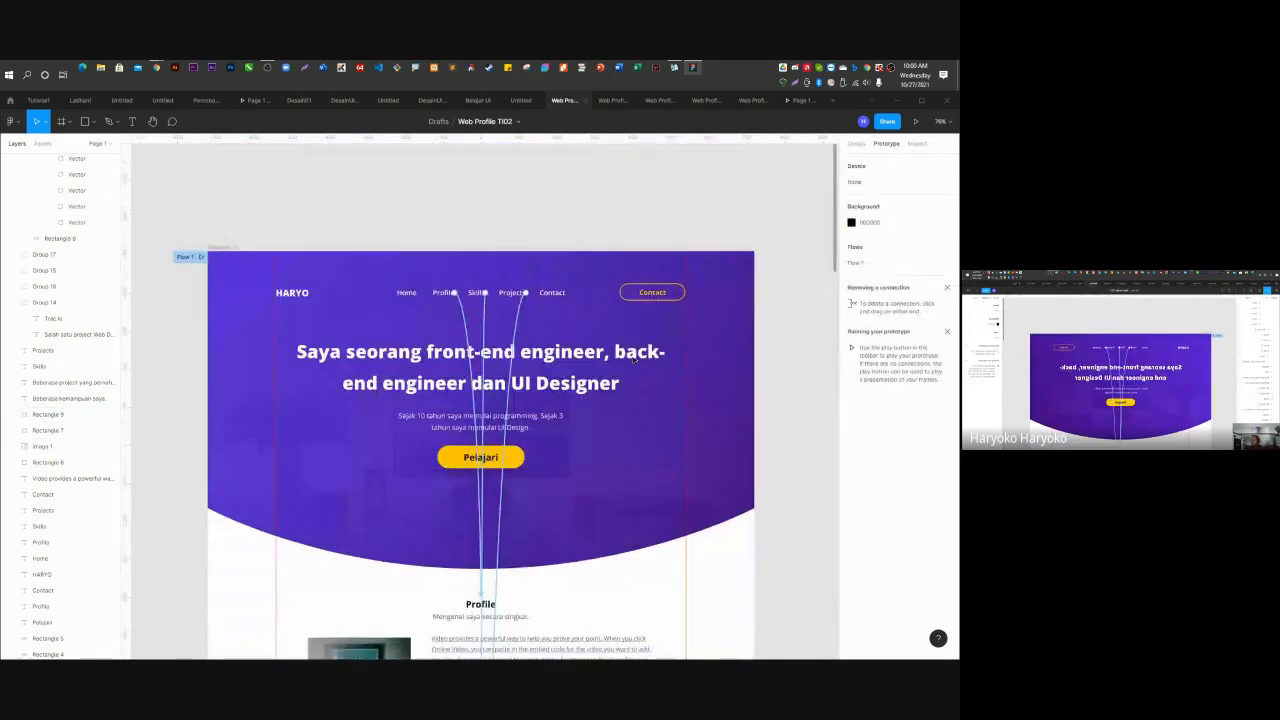
Give the Contact nav link an on-click Scroll to interaction targeting the Contact section.
click(552, 292)
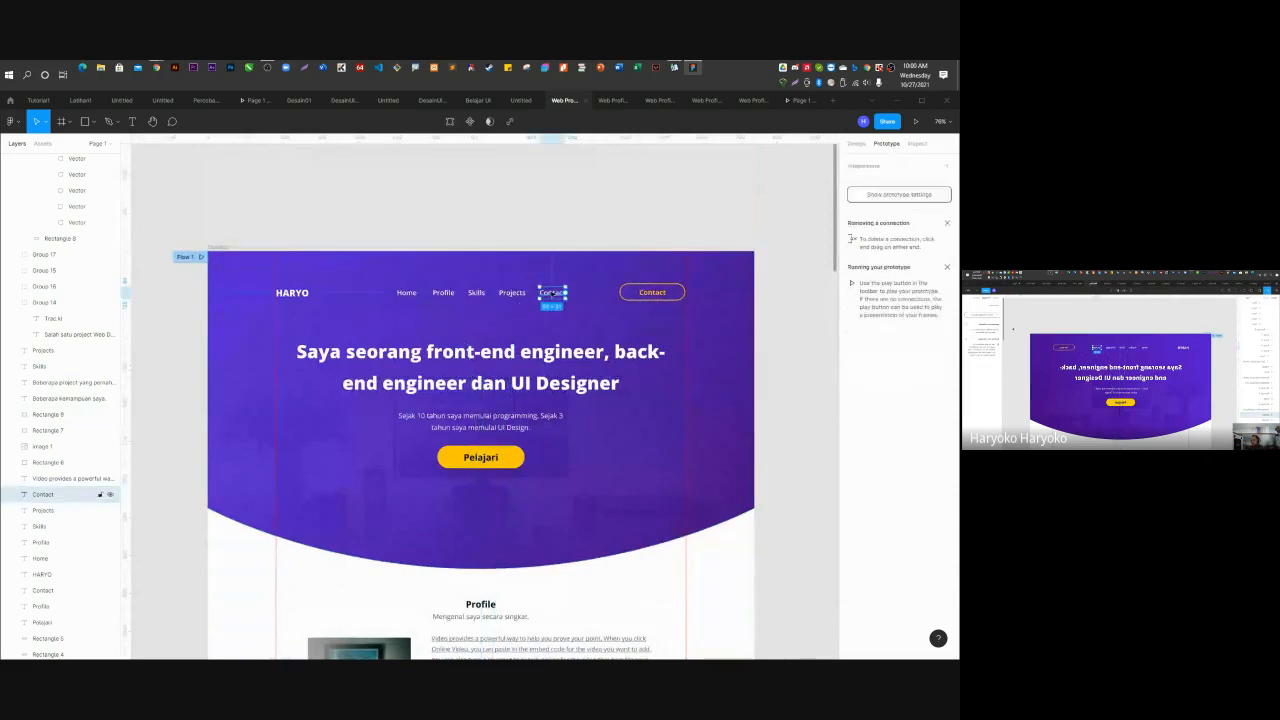
click(949, 168)
click(876, 182)
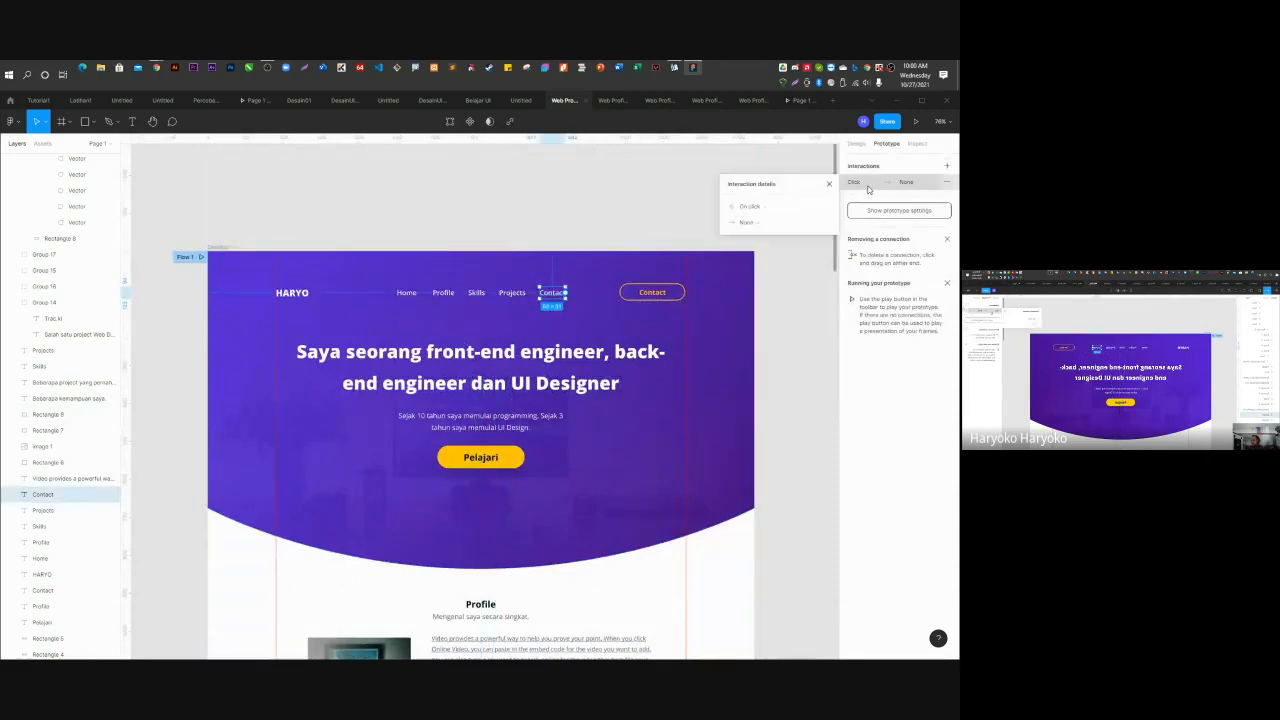
click(754, 222)
click(755, 331)
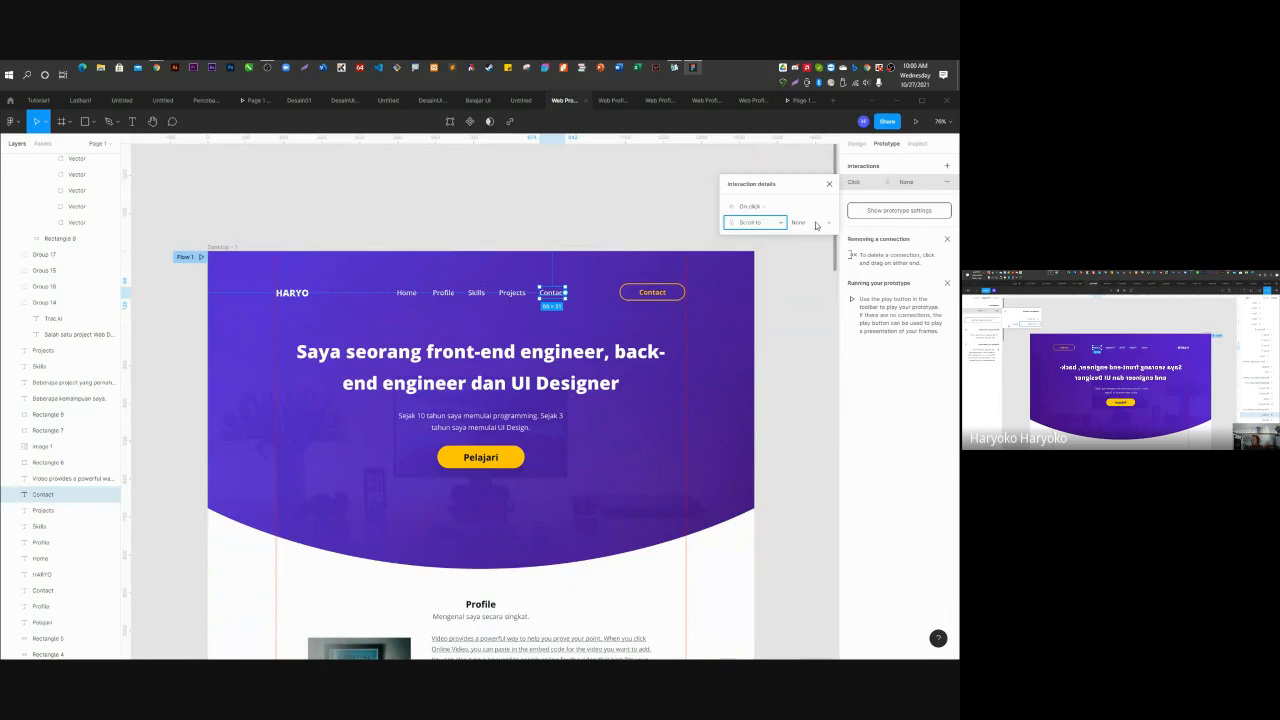
click(816, 224)
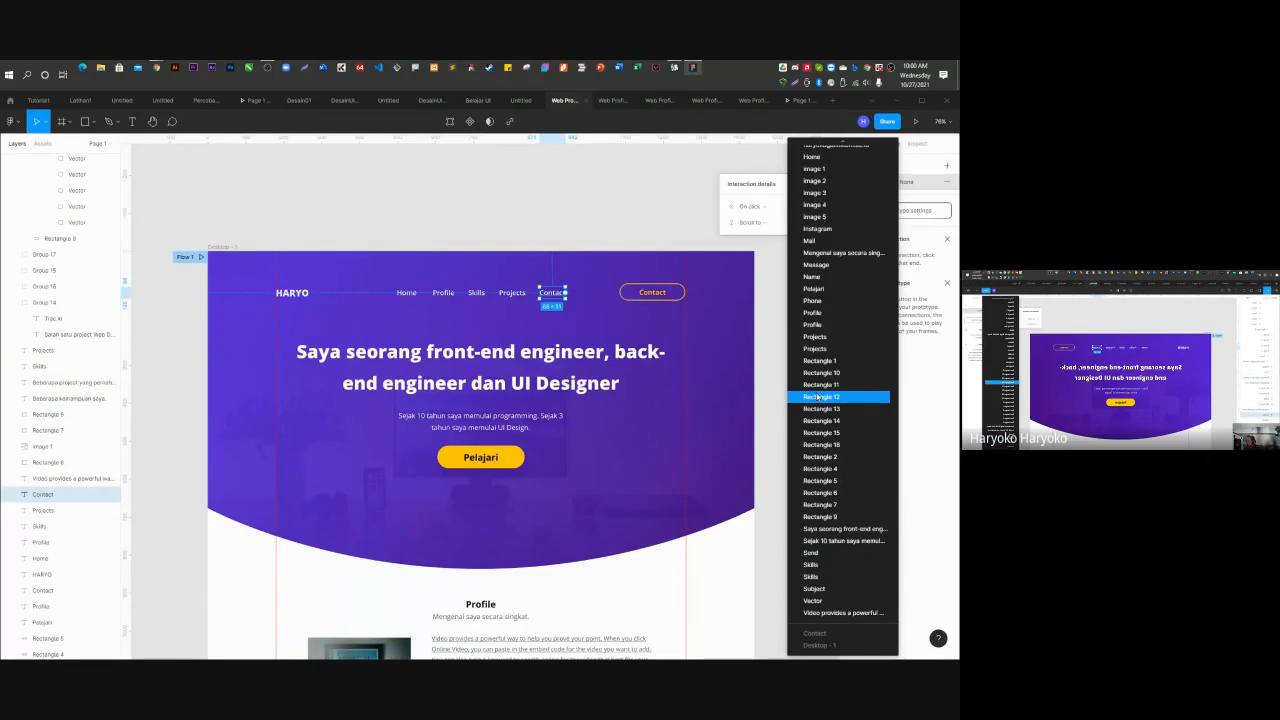
scroll(818, 397, up, 5)
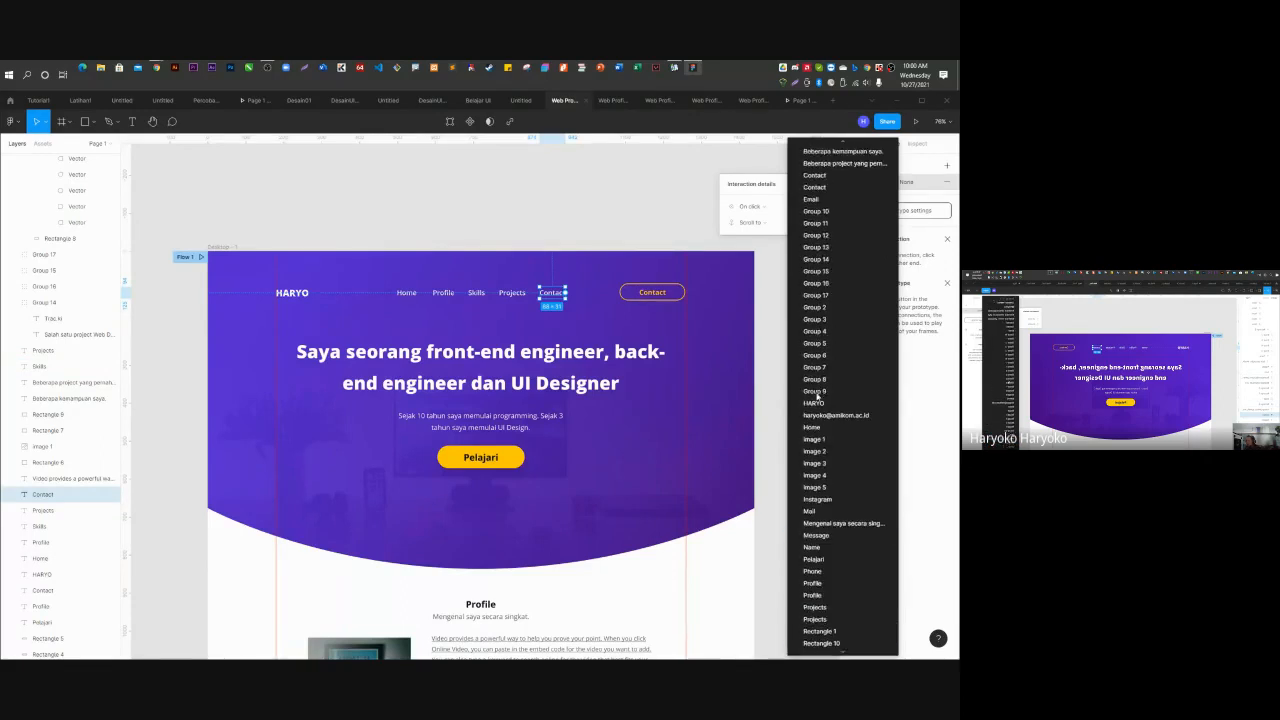
scroll(818, 397, up, 2)
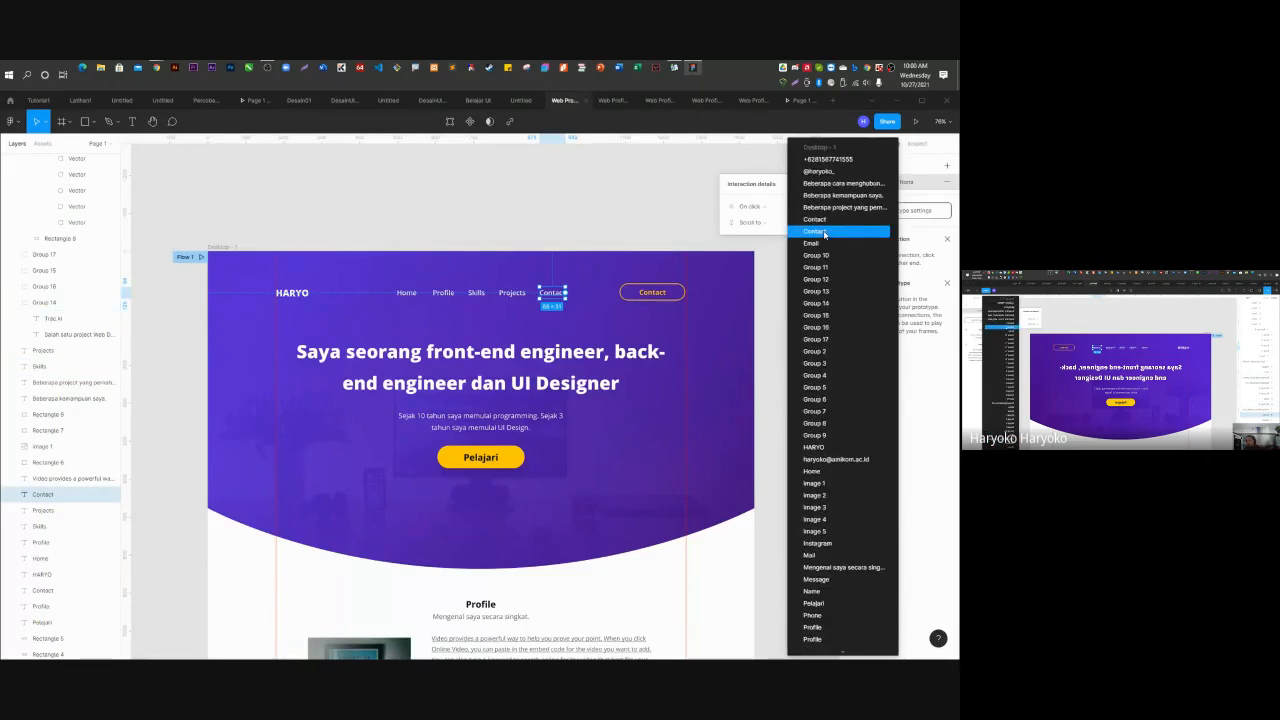
click(824, 232)
scroll(474, 538, down, 5)
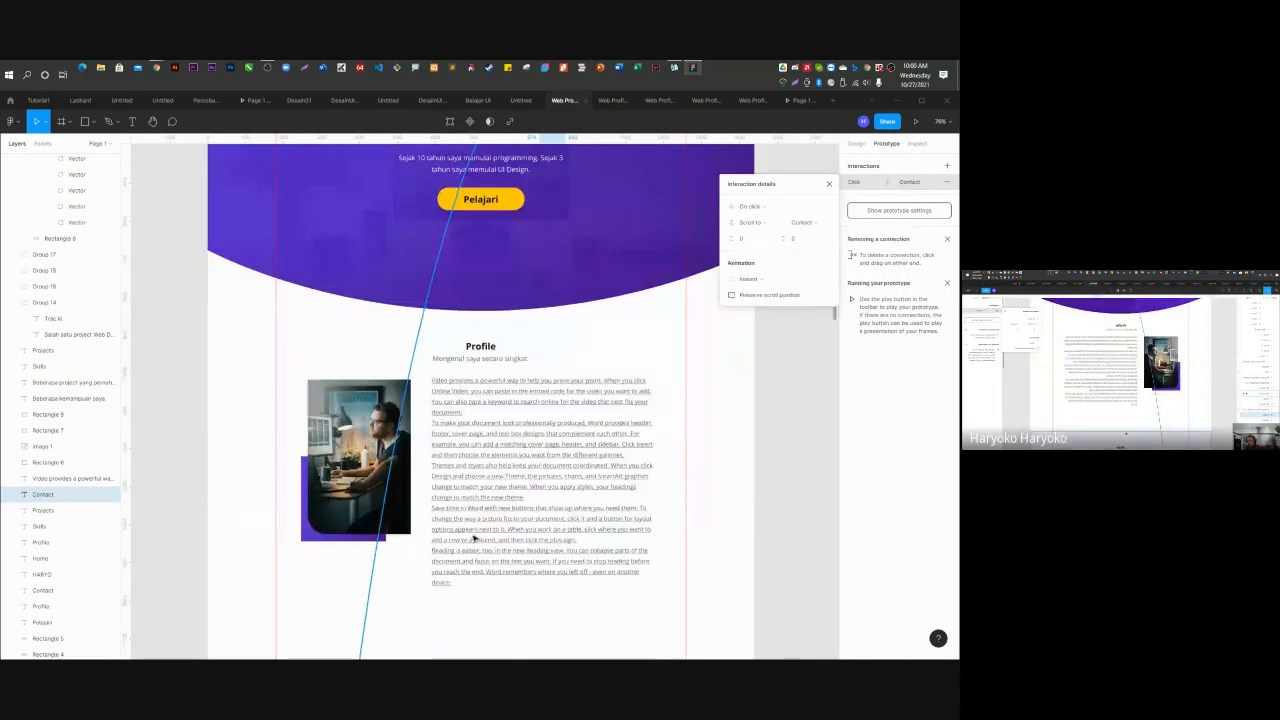
scroll(474, 538, down, 5)
scroll(460, 550, up, 10)
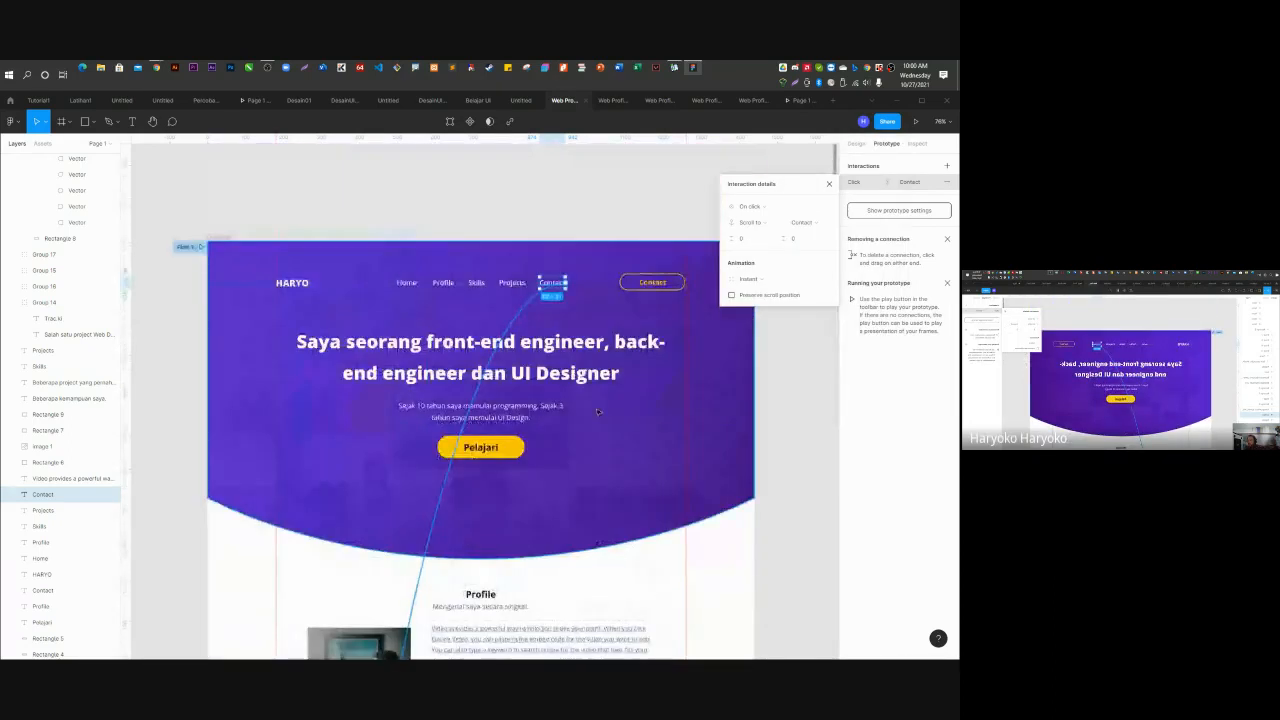
click(652, 282)
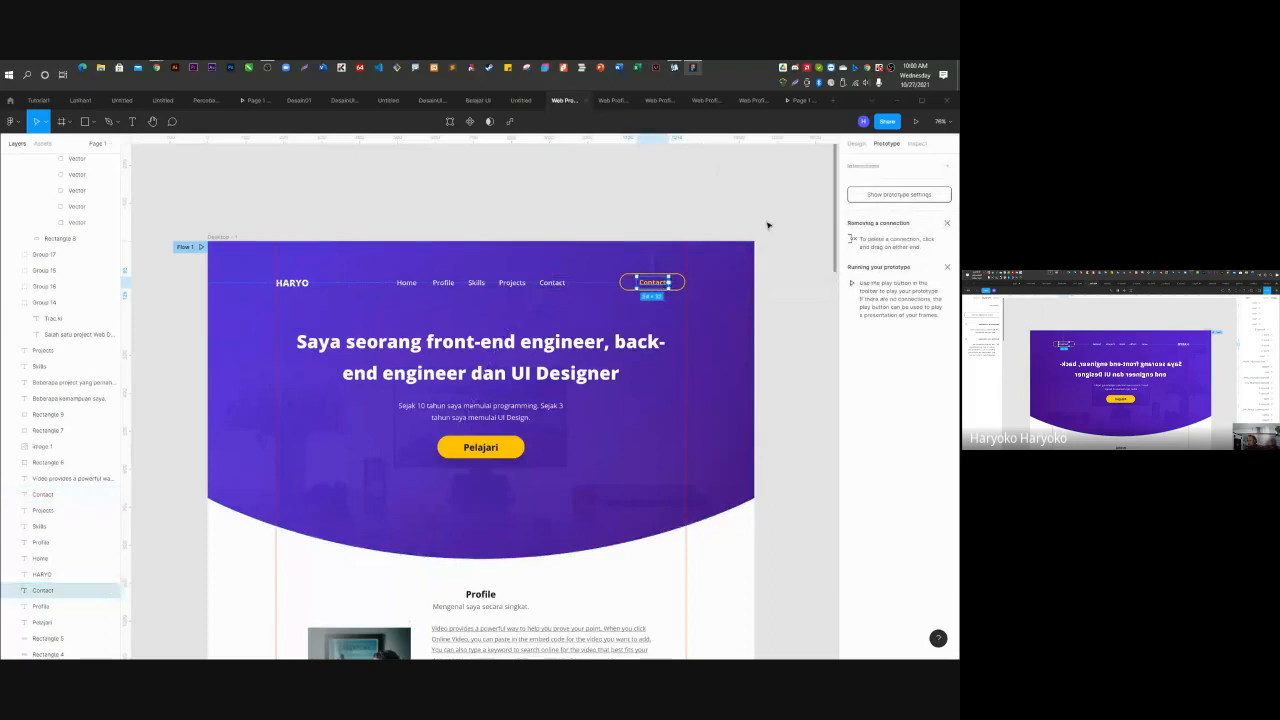
Group the yellow Contact button's rectangle and label, and name the group 'Contact Button'.
click(682, 279)
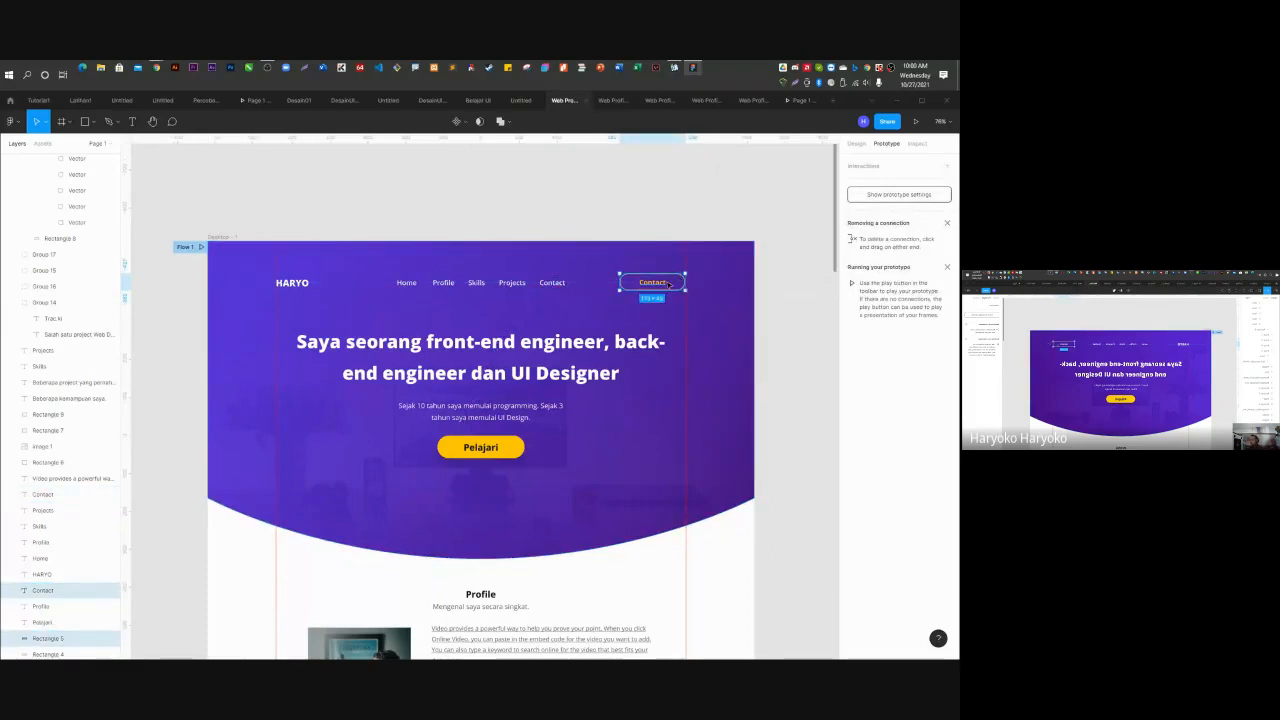
right_click(669, 285)
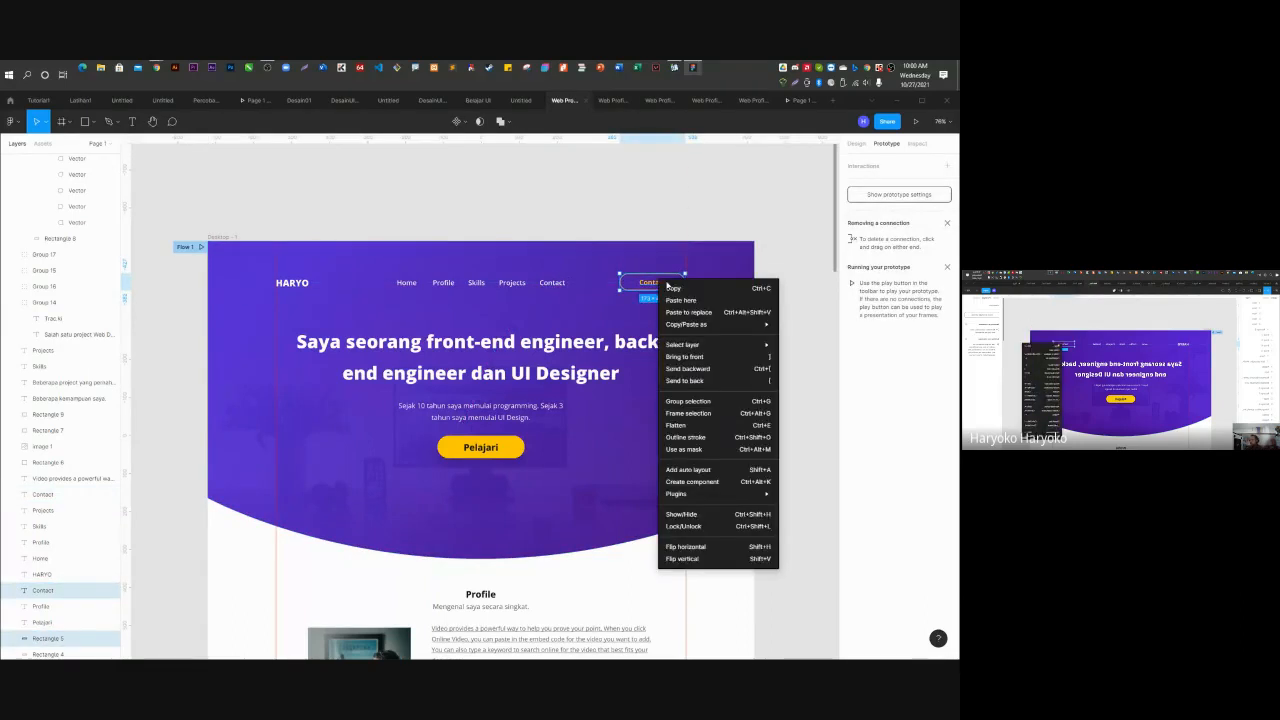
click(689, 401)
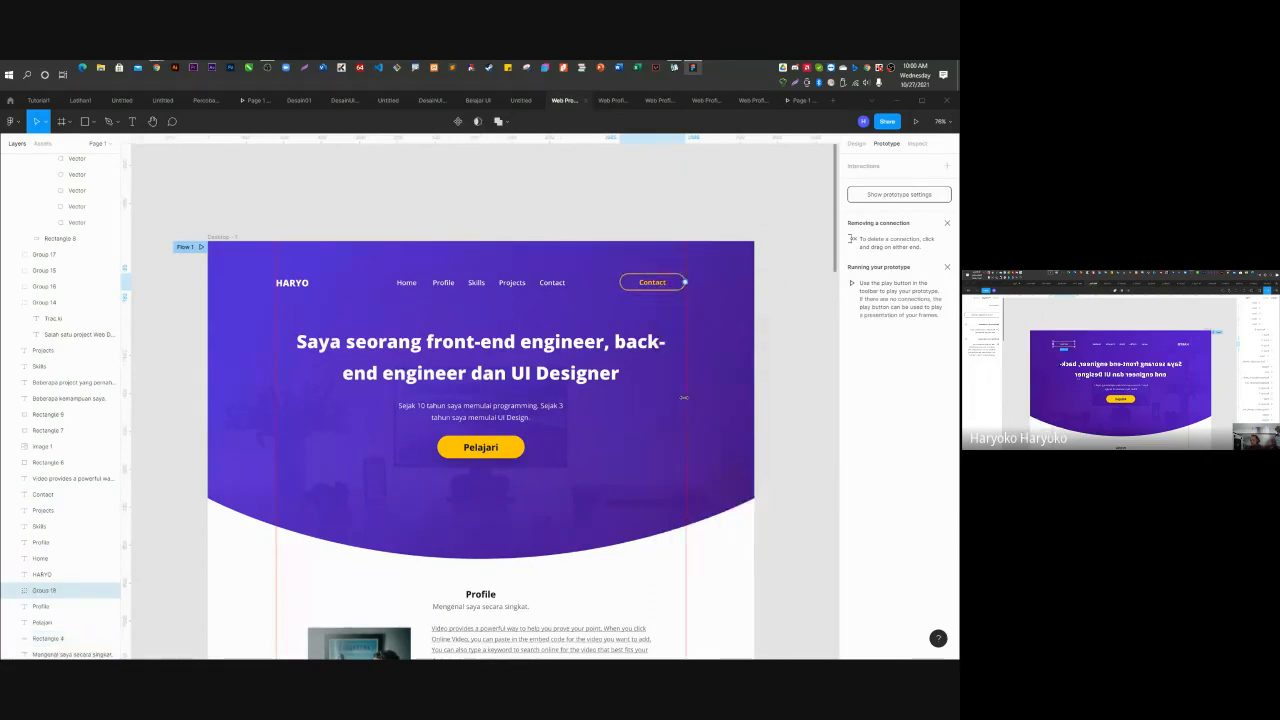
double_click(53, 594)
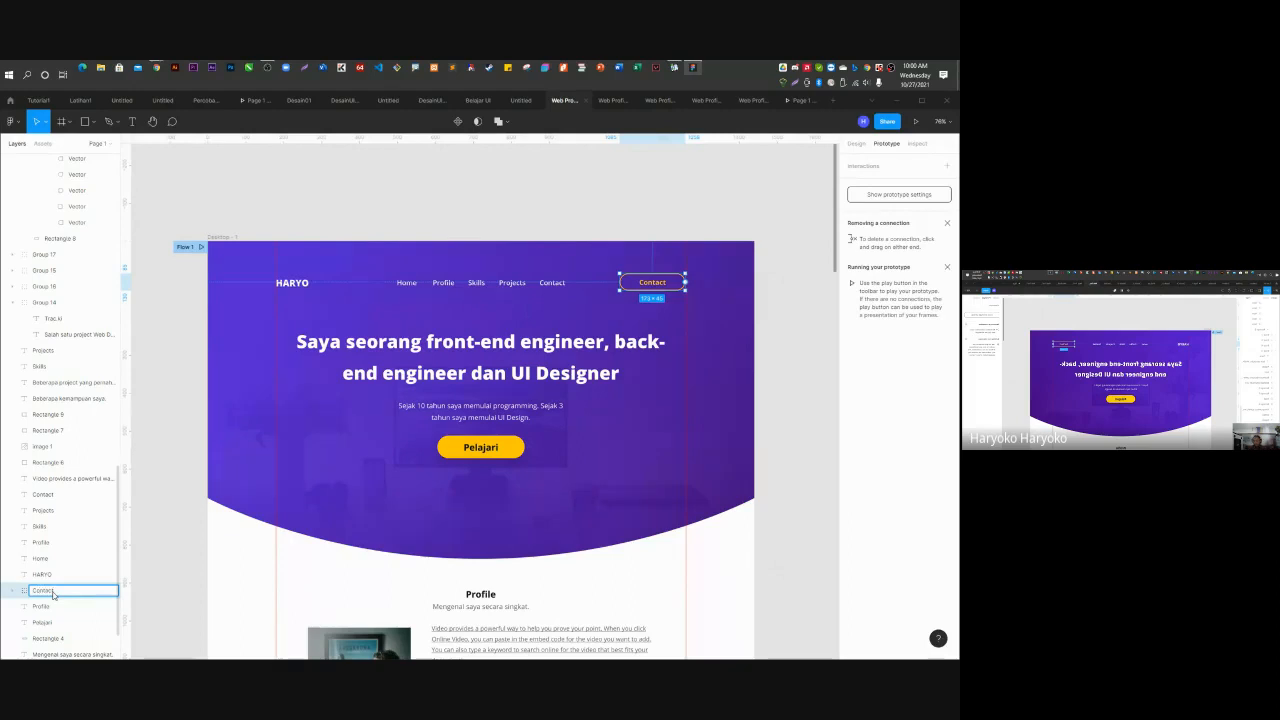
text(Contact Button)
key(Return)
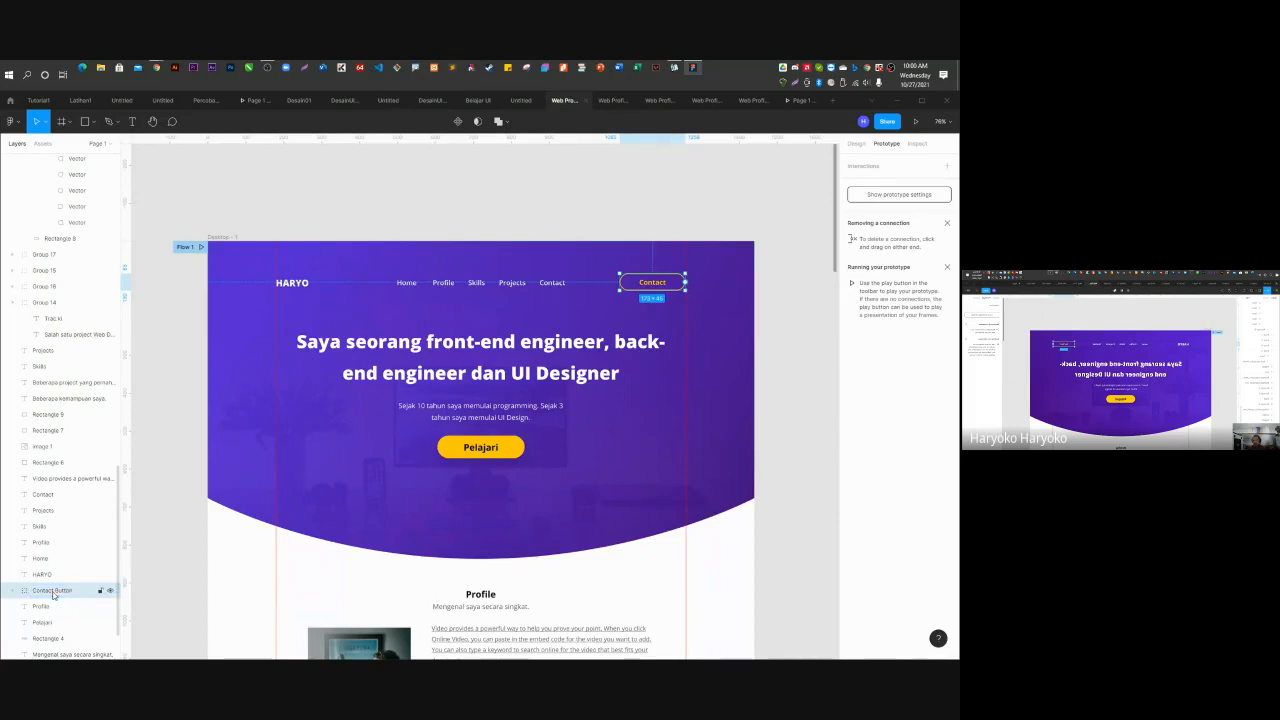
Add an on-click Scroll to Contact interaction to Contact Button, animated with Ease in and out back.
click(947, 166)
click(857, 184)
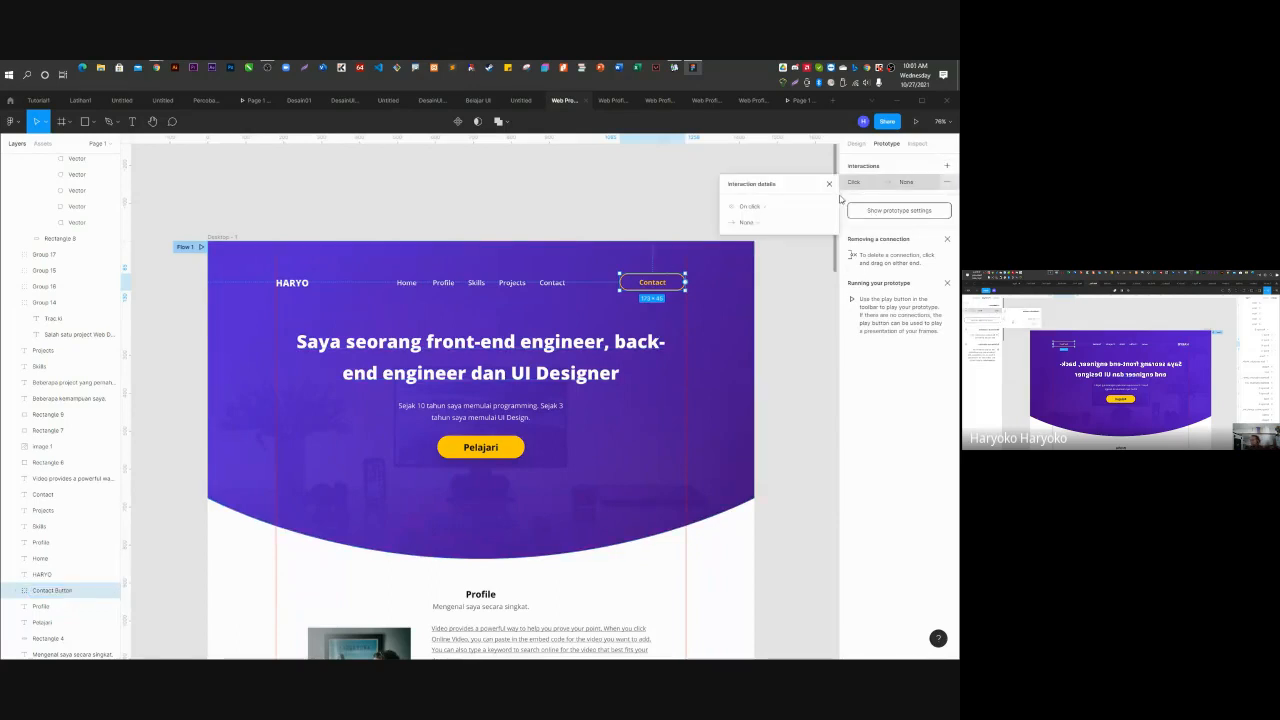
click(750, 221)
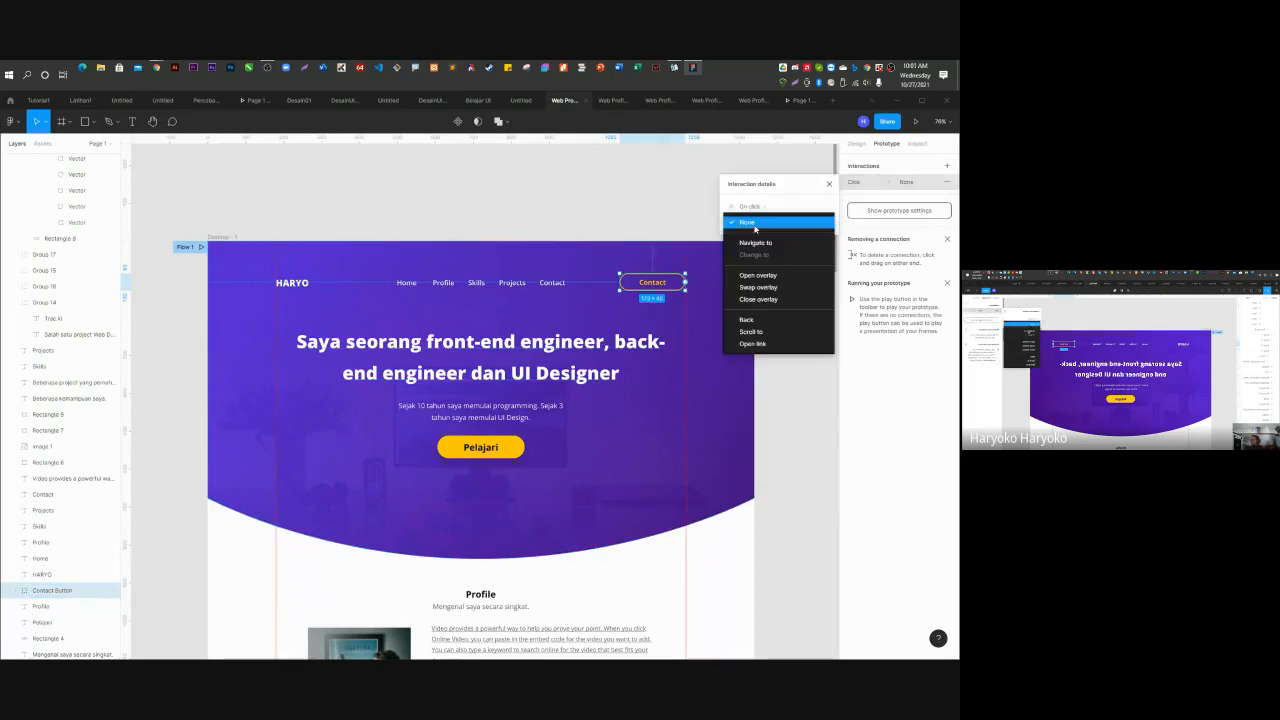
click(755, 331)
click(797, 223)
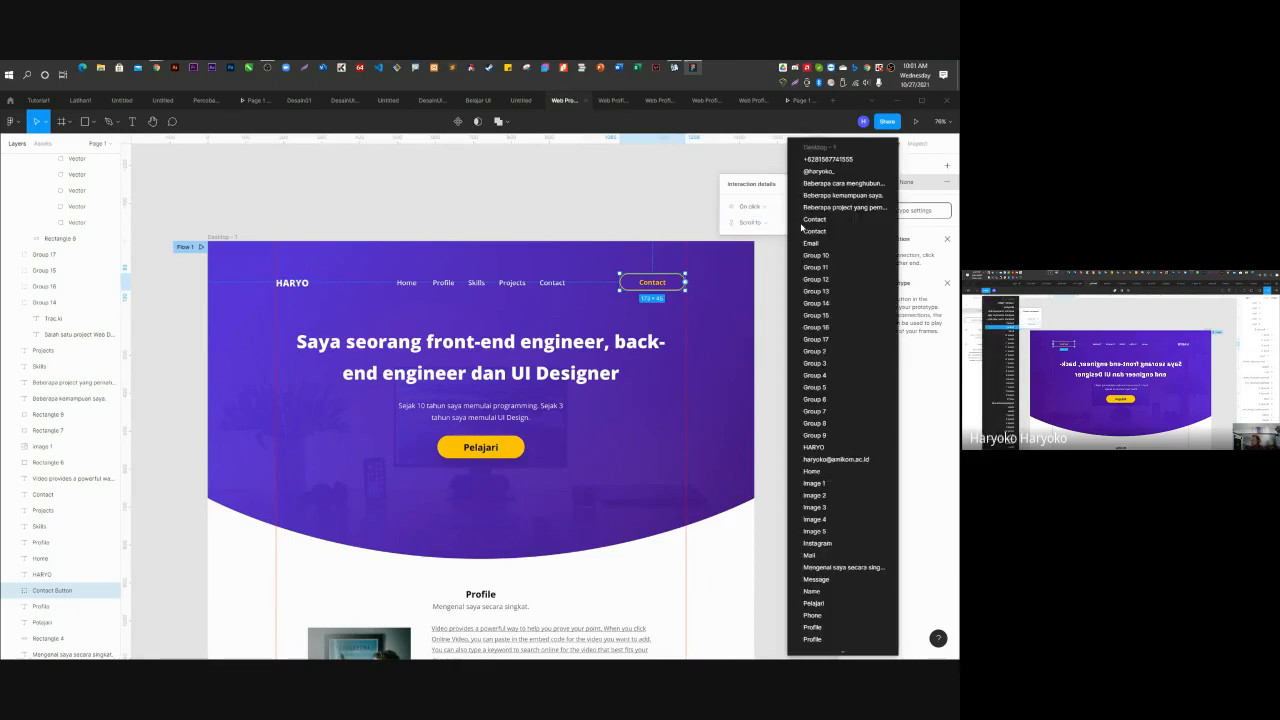
click(818, 237)
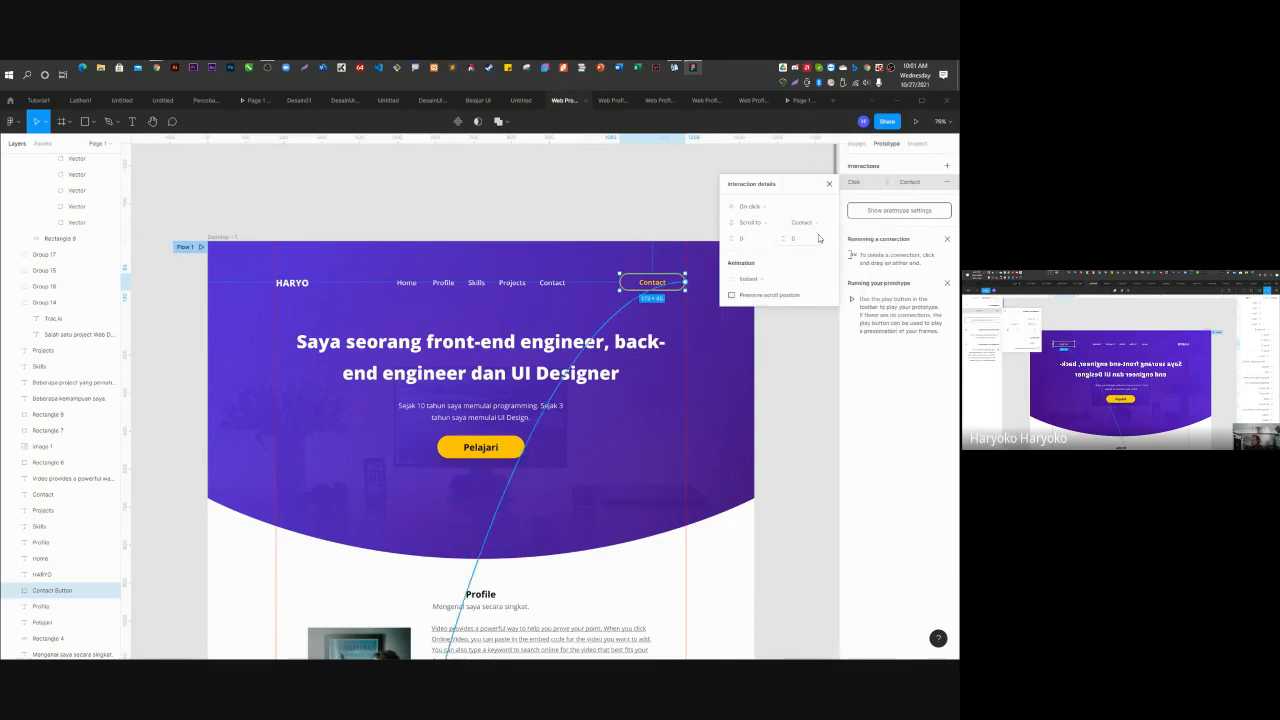
click(751, 283)
click(755, 292)
click(757, 297)
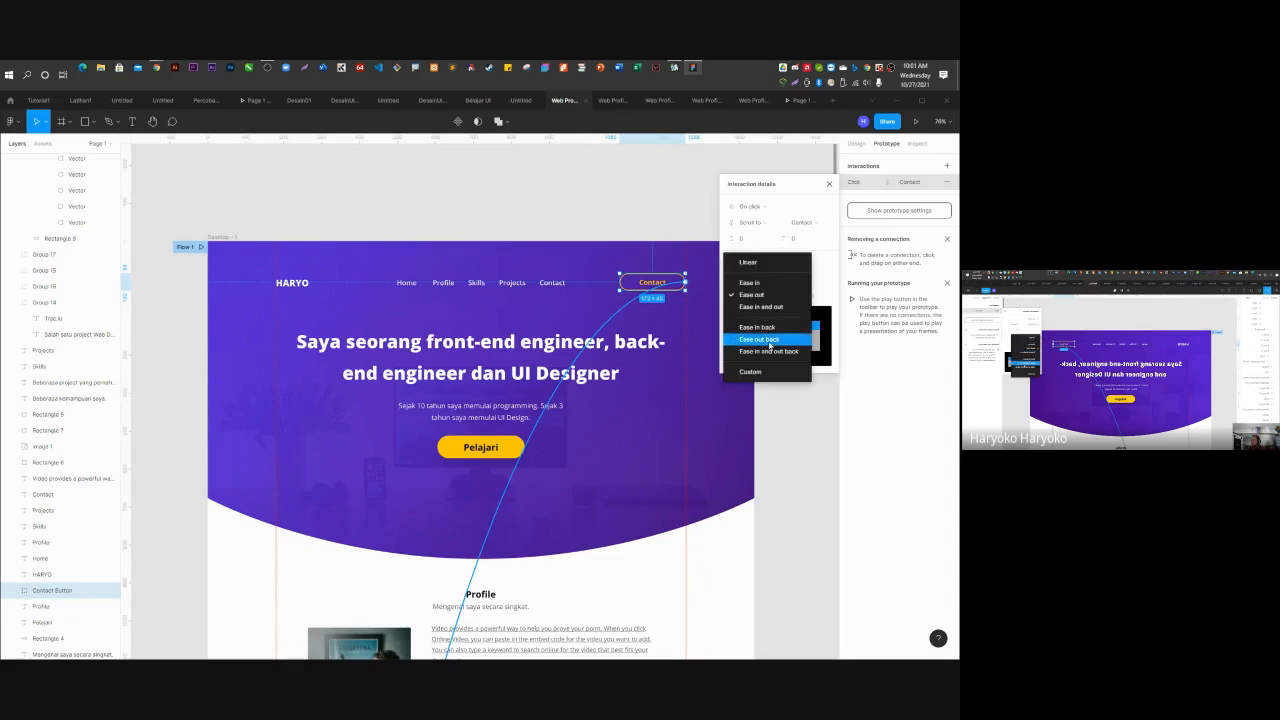
click(771, 353)
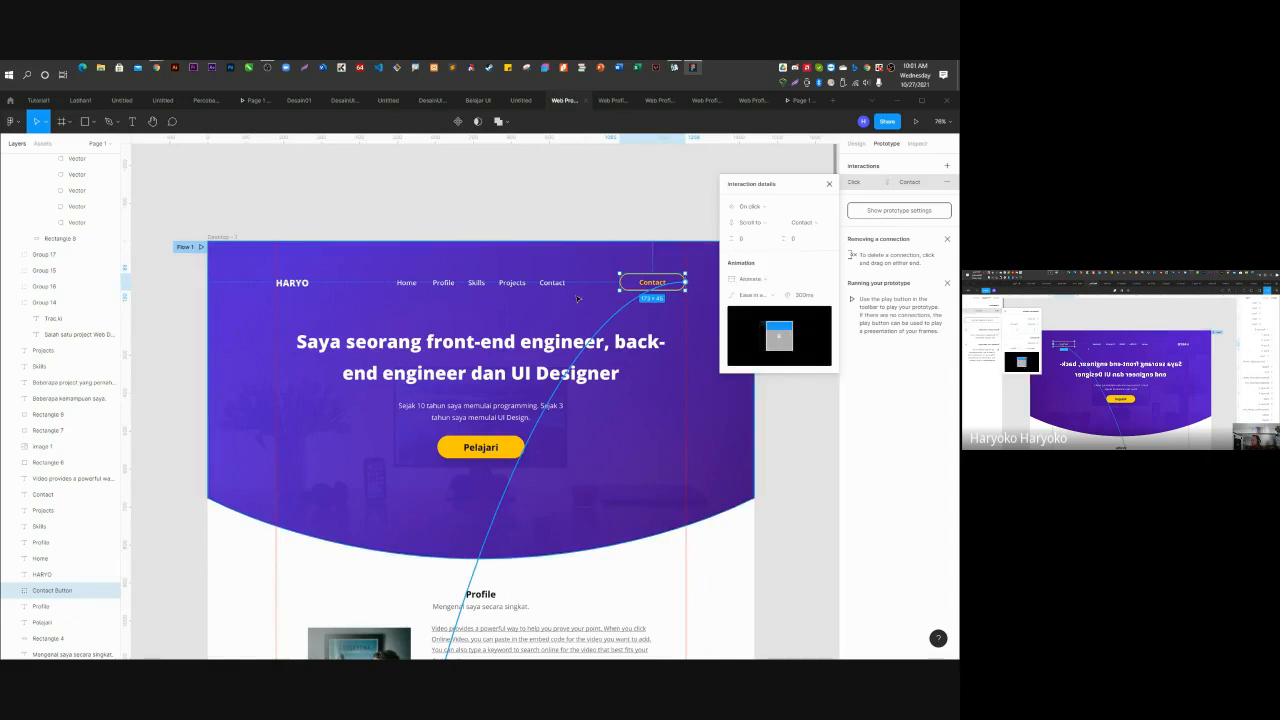
Make the Contact nav link's Scroll to transition animated with Ease in and out back easing.
click(552, 283)
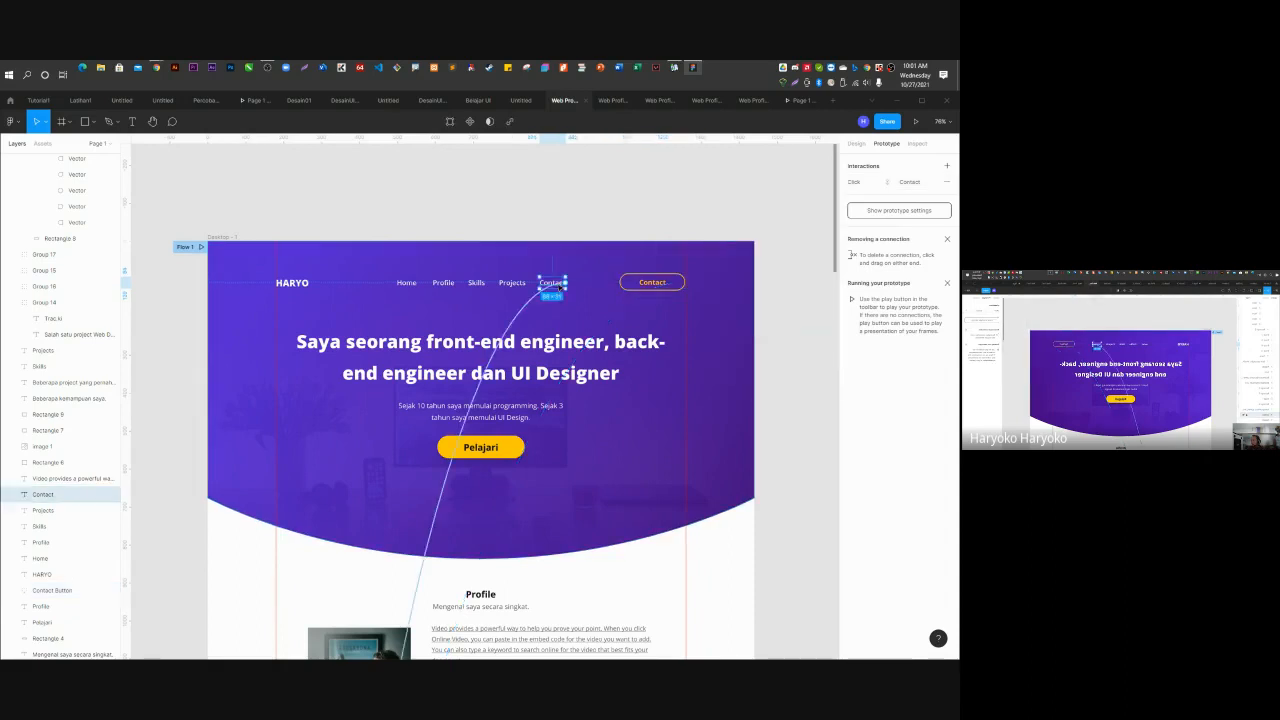
click(862, 184)
click(754, 280)
click(752, 290)
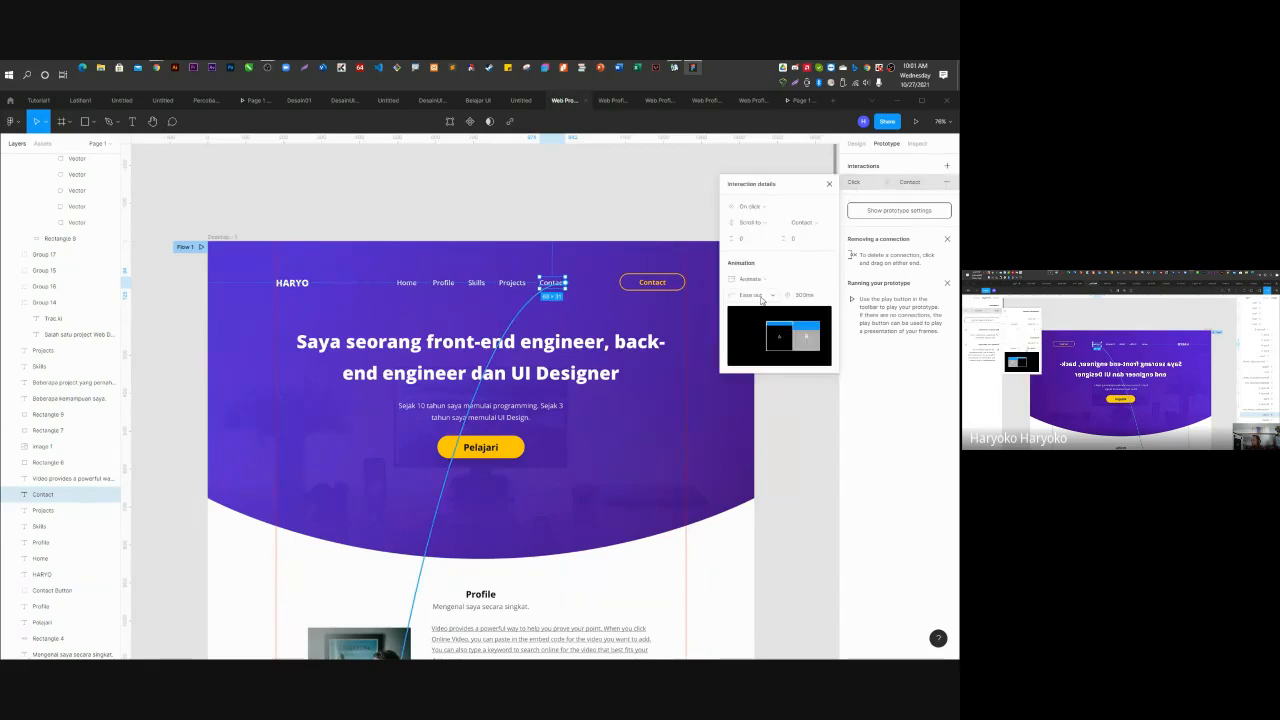
click(761, 299)
click(772, 353)
click(783, 402)
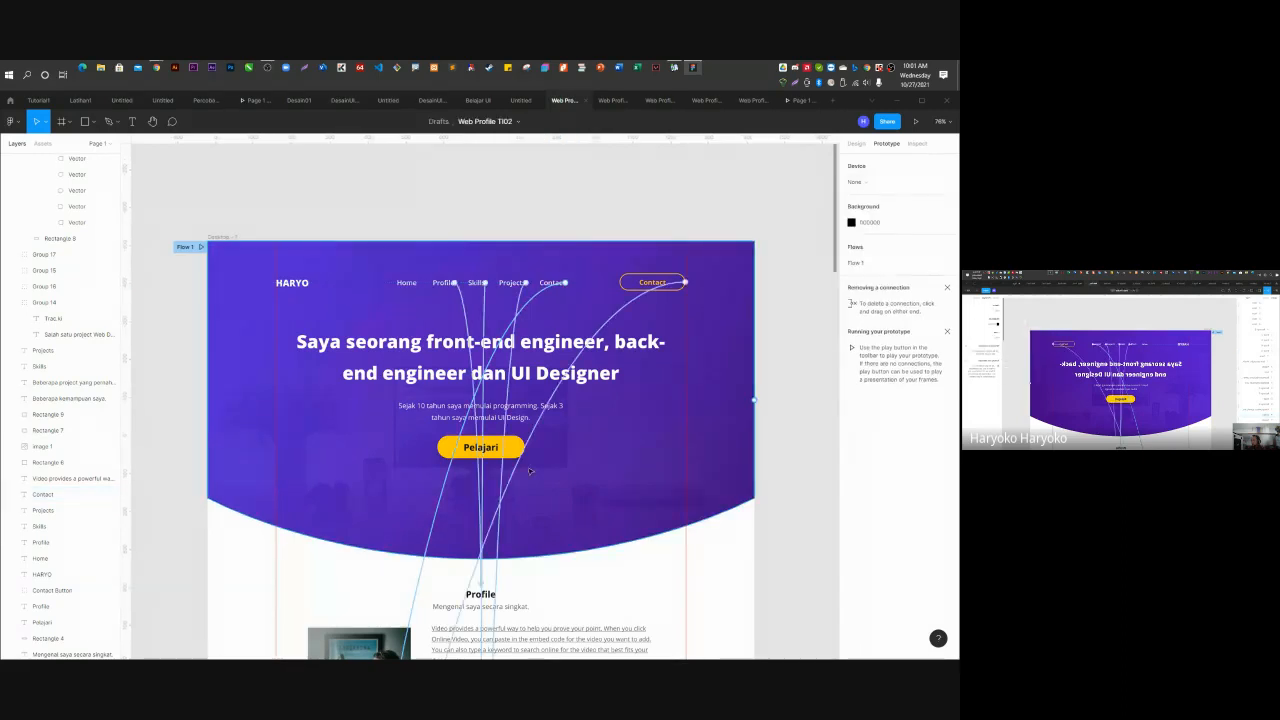
click(466, 449)
scroll(490, 300, down, 4)
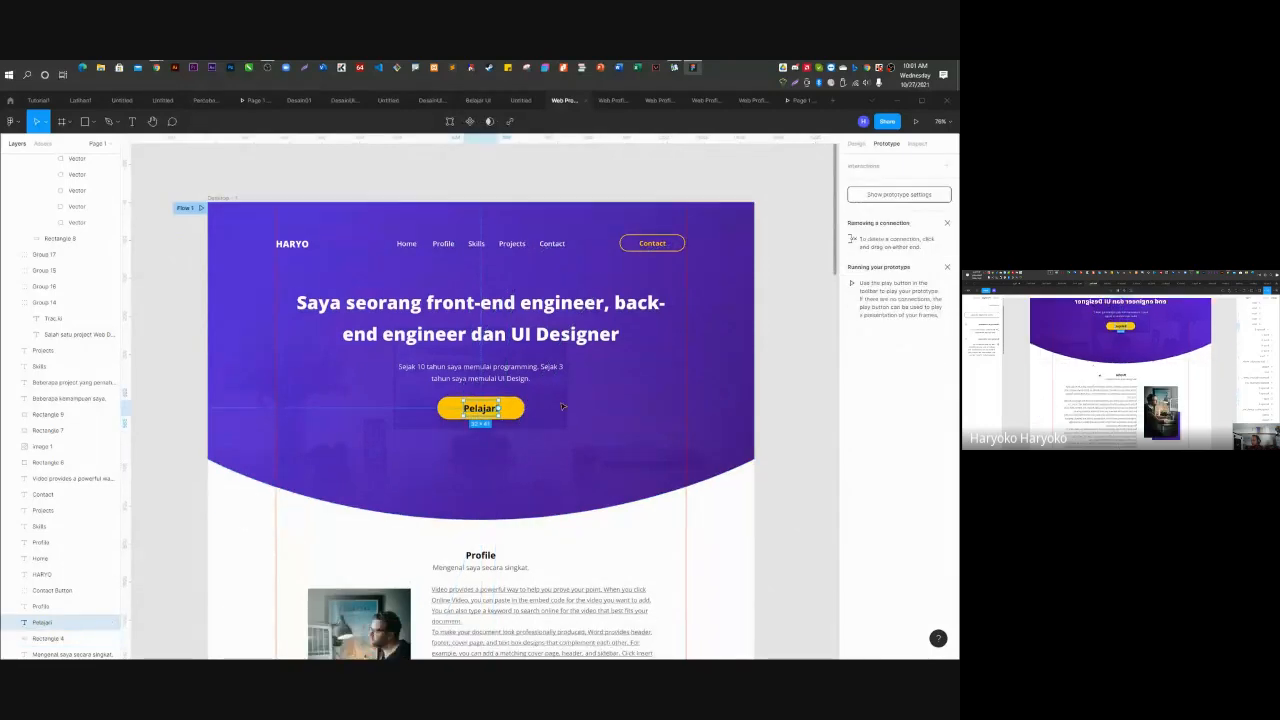
Group the Pelajari text with Rectangle 4 and name the group 'Button Pelajari'.
shift+click(512, 233)
right_click(512, 233)
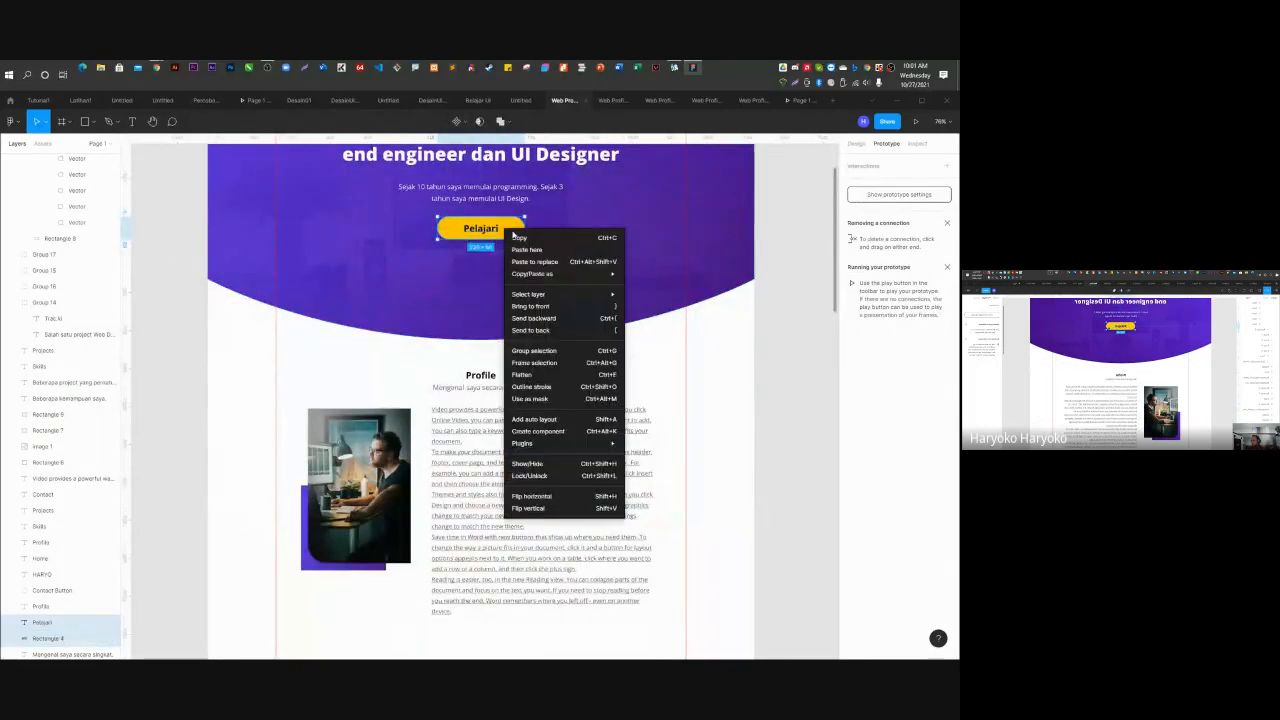
click(545, 350)
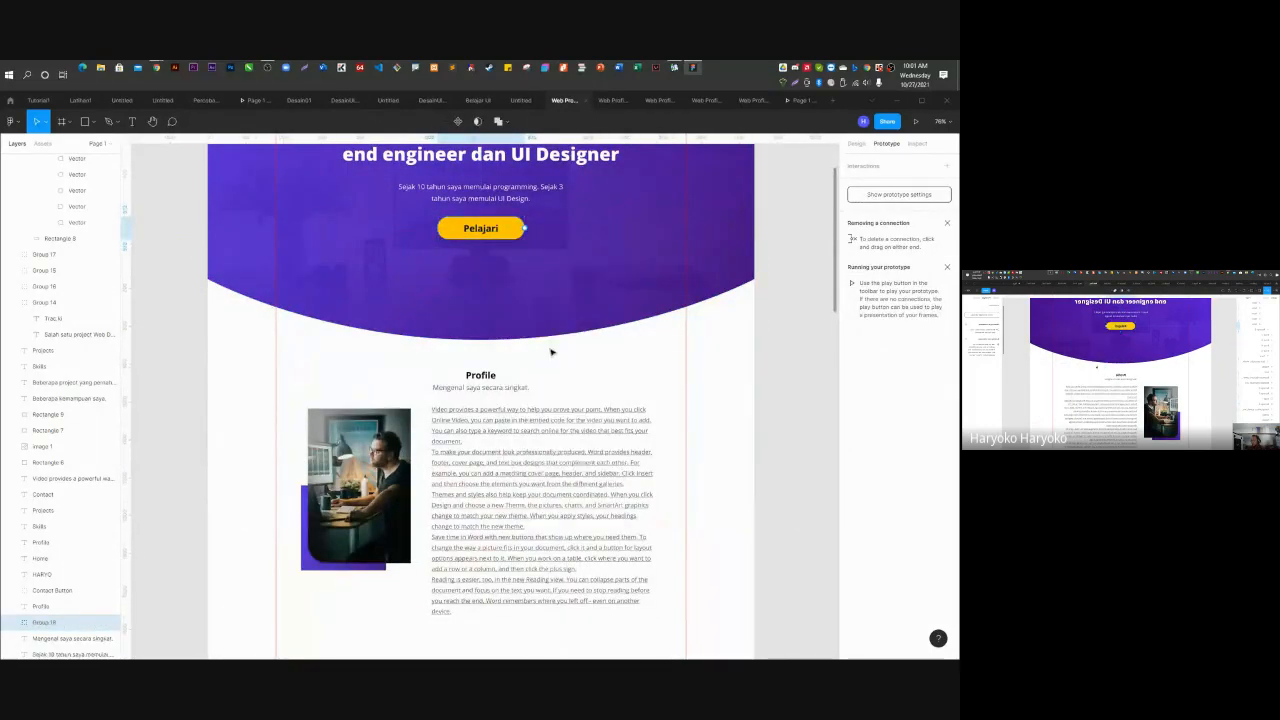
double_click(45, 623)
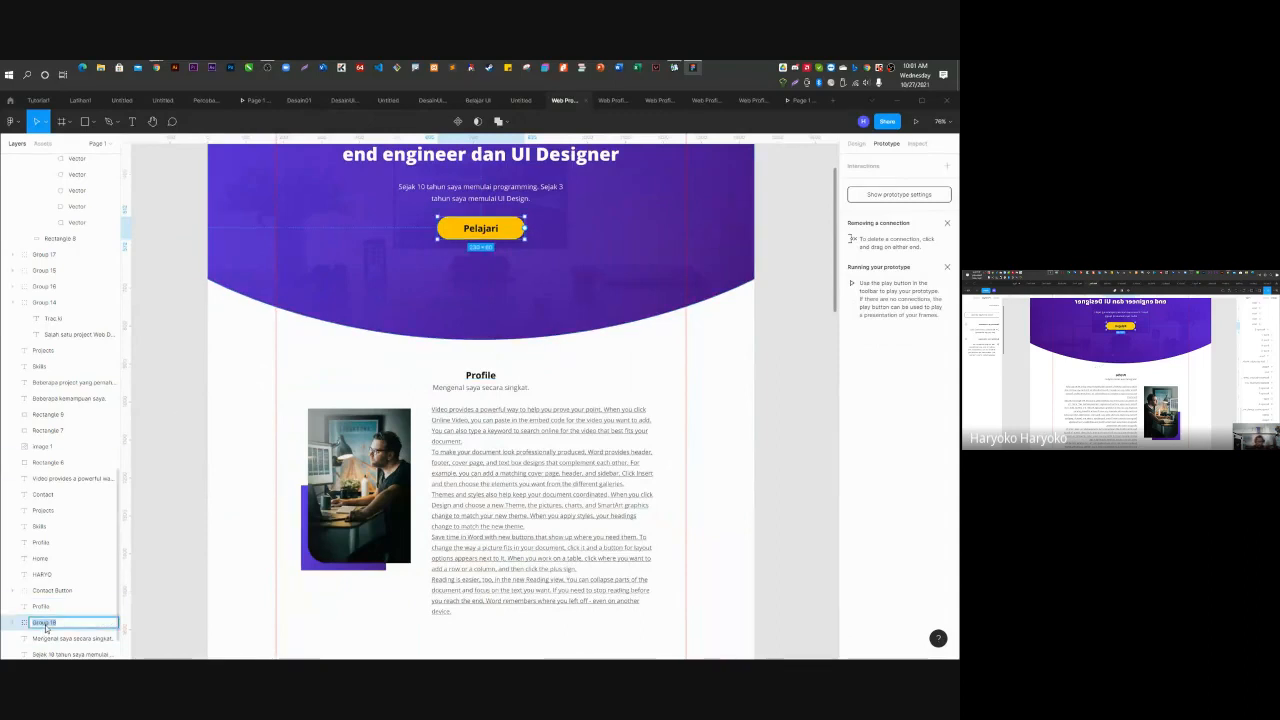
text(Butt)
key(BackSpace)
key(BackSpace)
text(tton Foto)
key(BackSpace)
key(BackSpace)
key(BackSpace)
key(BackSpace)
text(Pelajari)
key(Return)
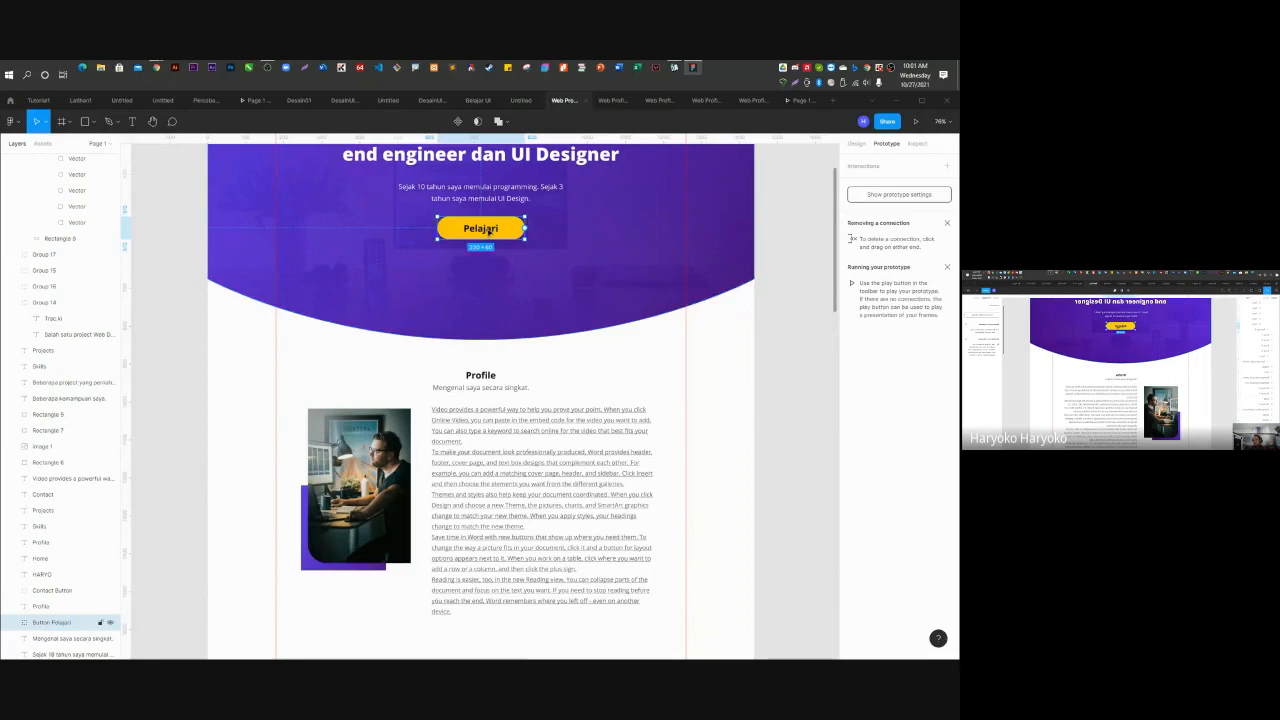
Give Button Pelajari an on-click Scroll to Profile interaction, then run the prototype in presentation view.
click(947, 165)
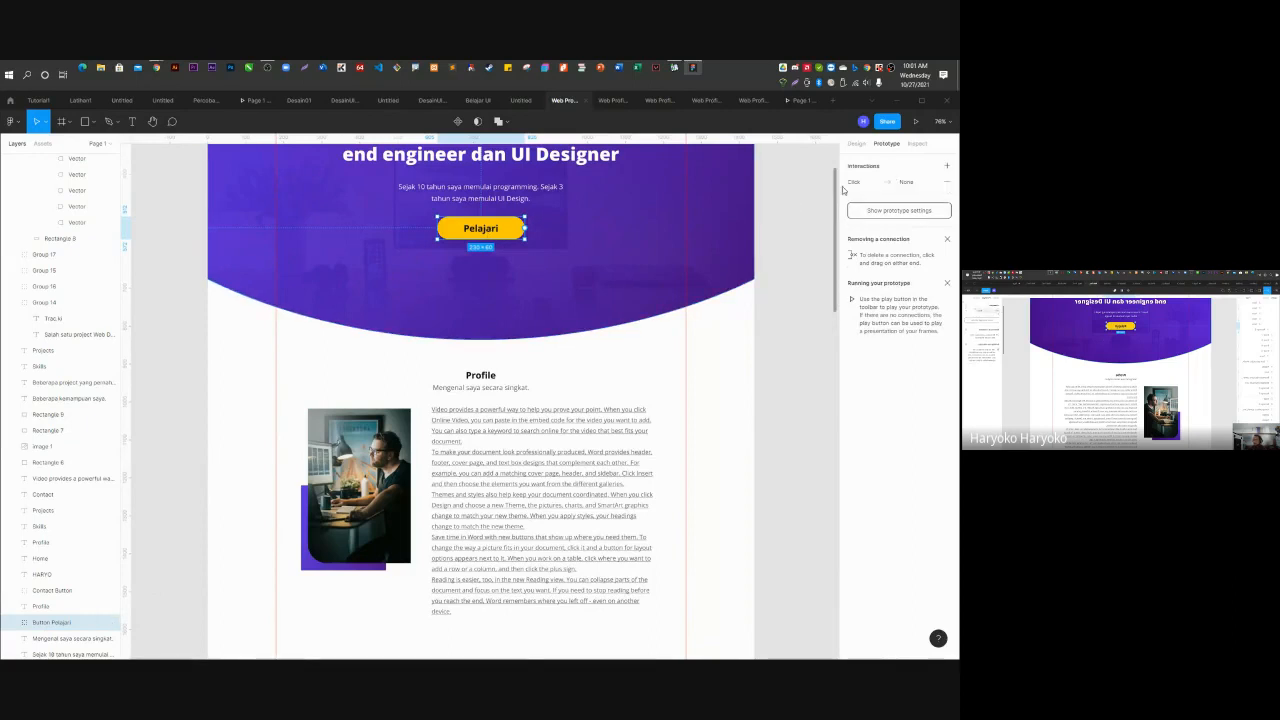
click(853, 184)
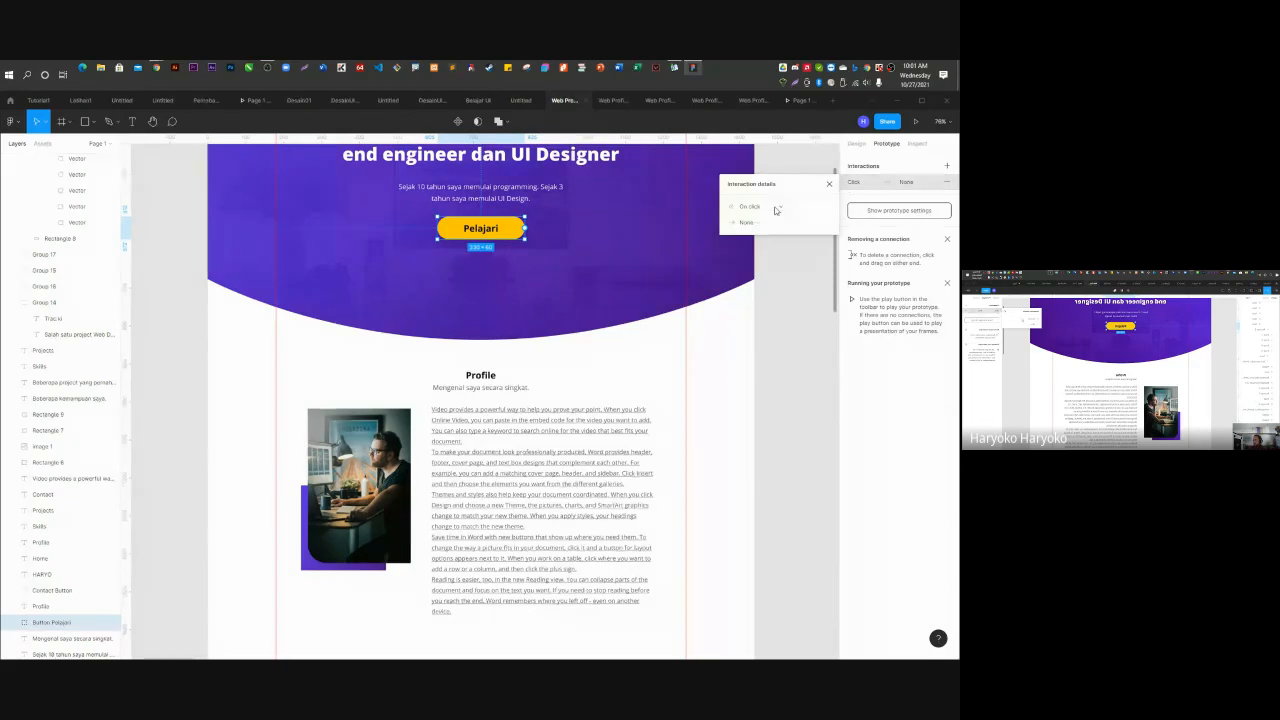
click(741, 221)
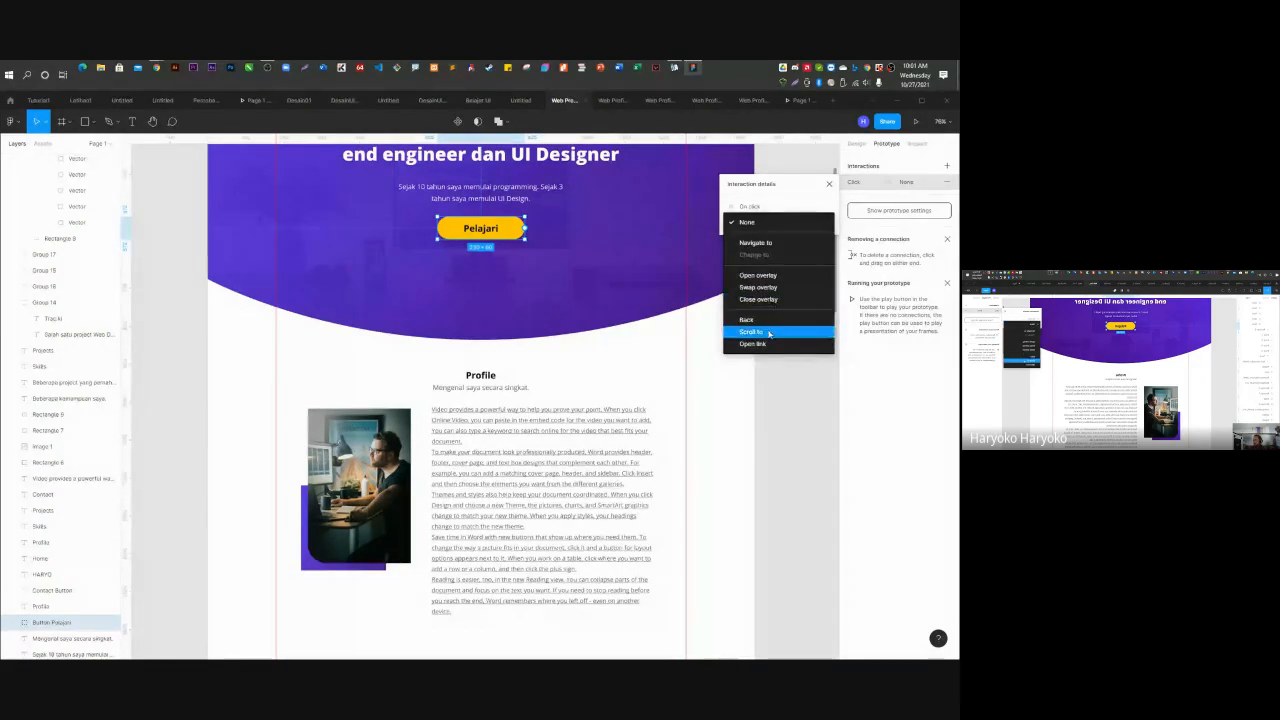
click(768, 334)
click(800, 224)
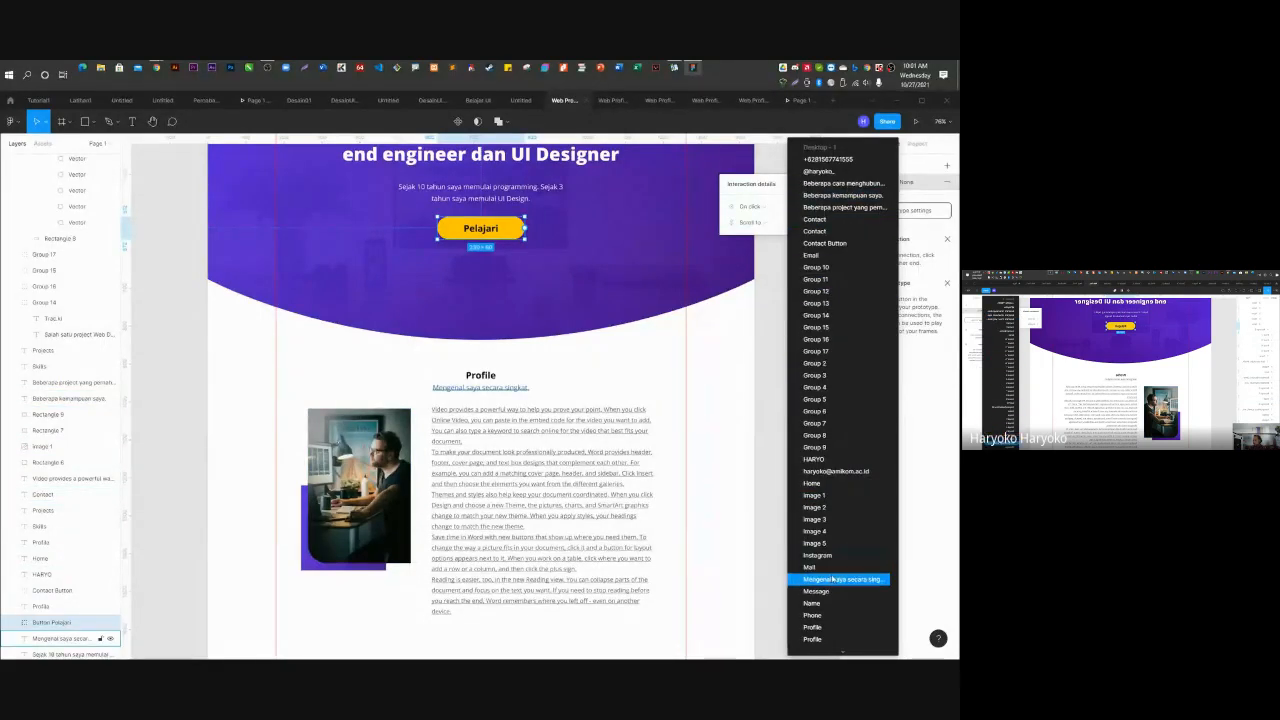
scroll(832, 580, down, 3)
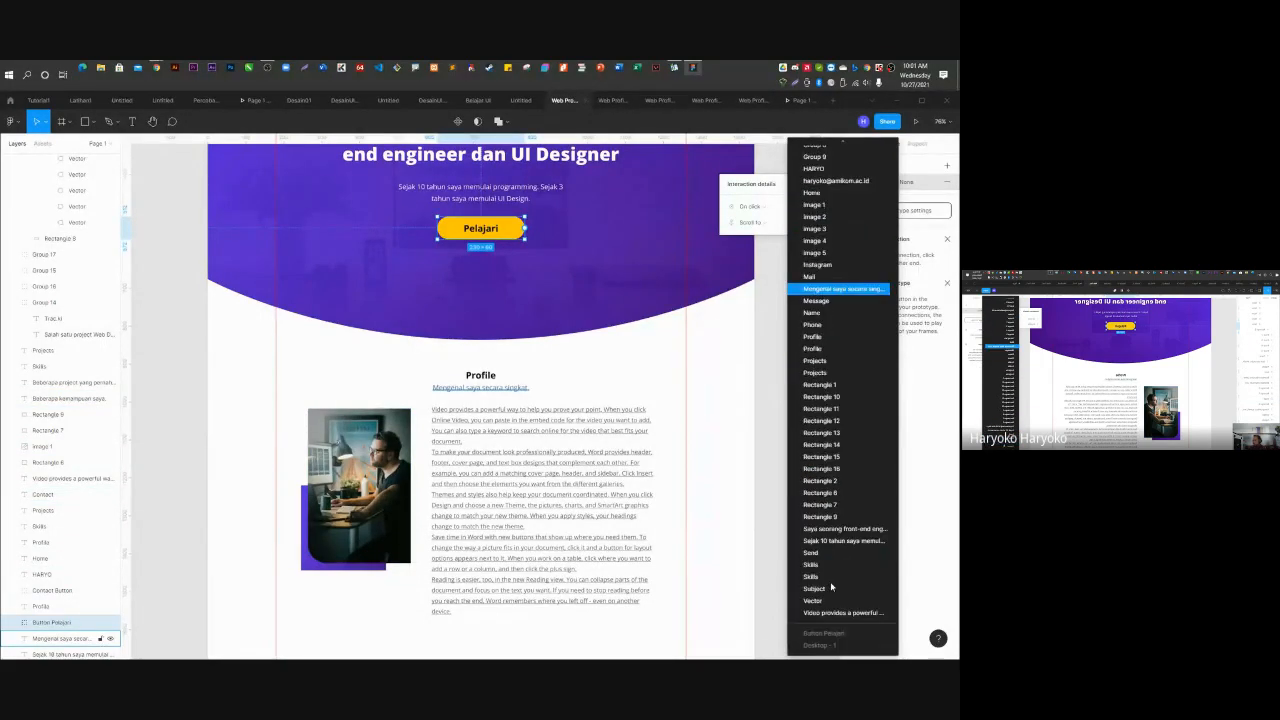
click(838, 349)
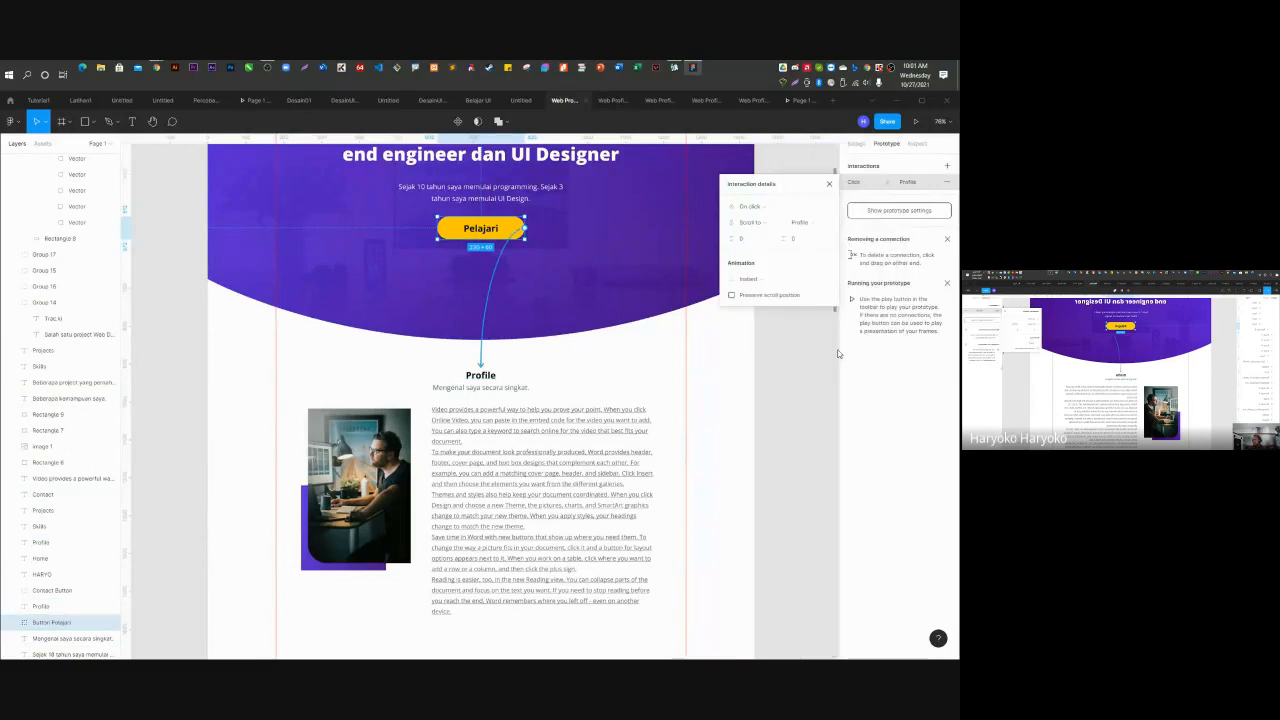
click(780, 387)
click(915, 121)
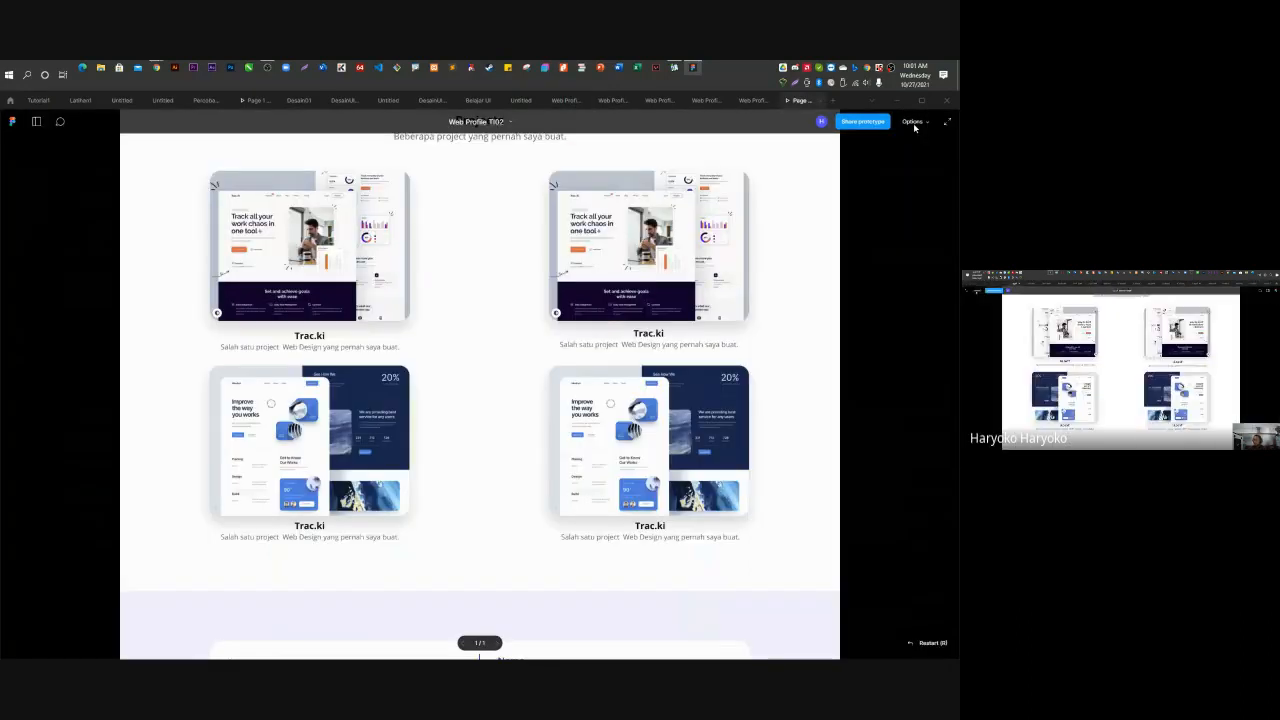
Test that the Profile, Skills, Projects and Contact nav links scroll to their sections.
scroll(386, 413, up, 15)
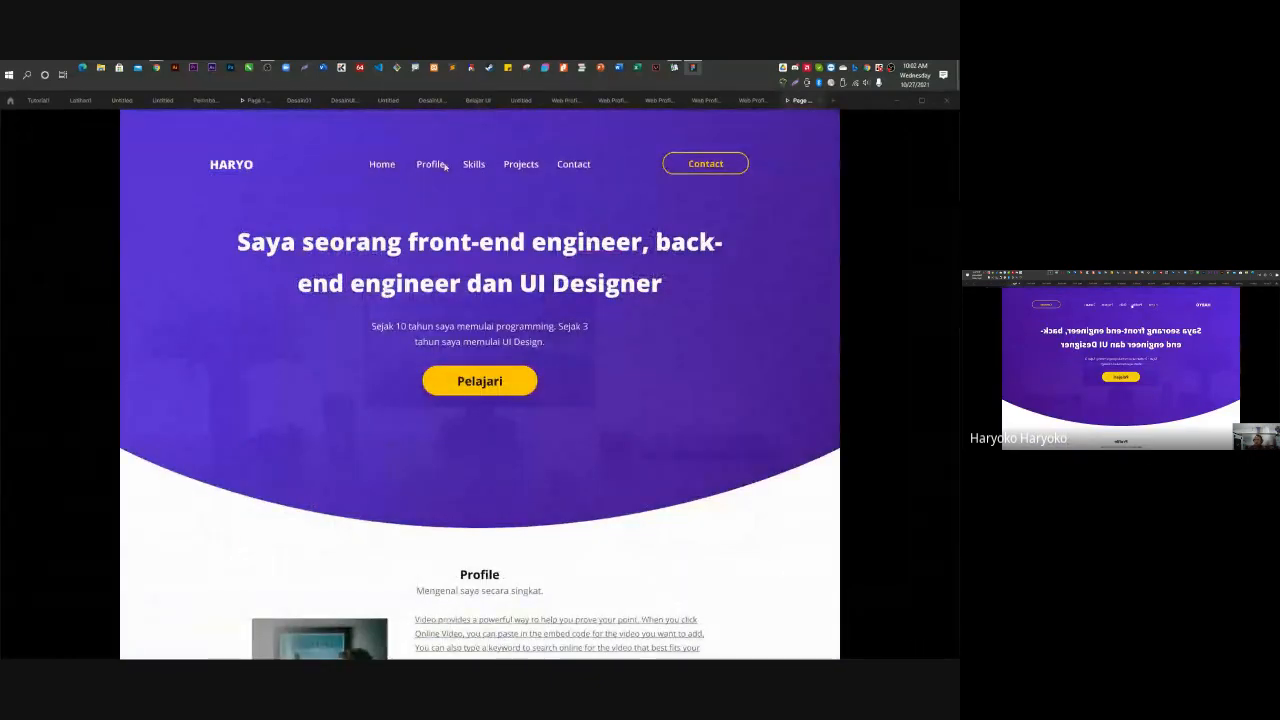
click(432, 168)
scroll(436, 182, up, 5)
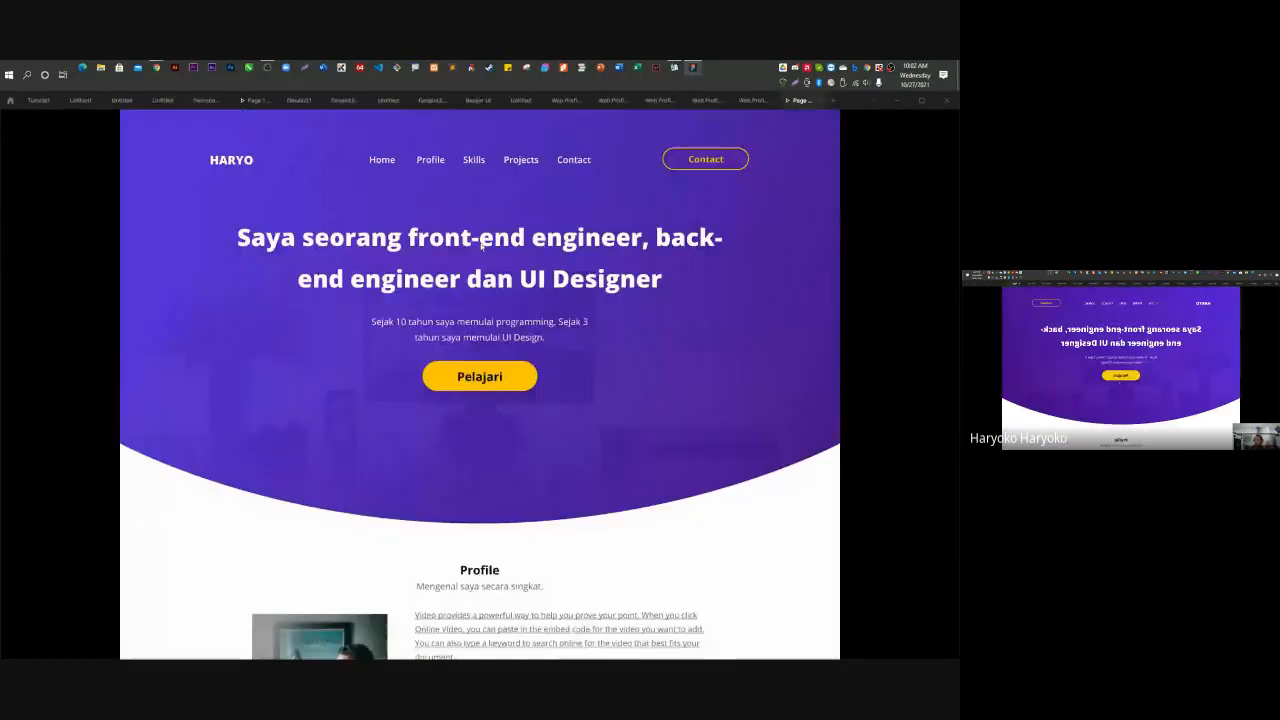
click(472, 167)
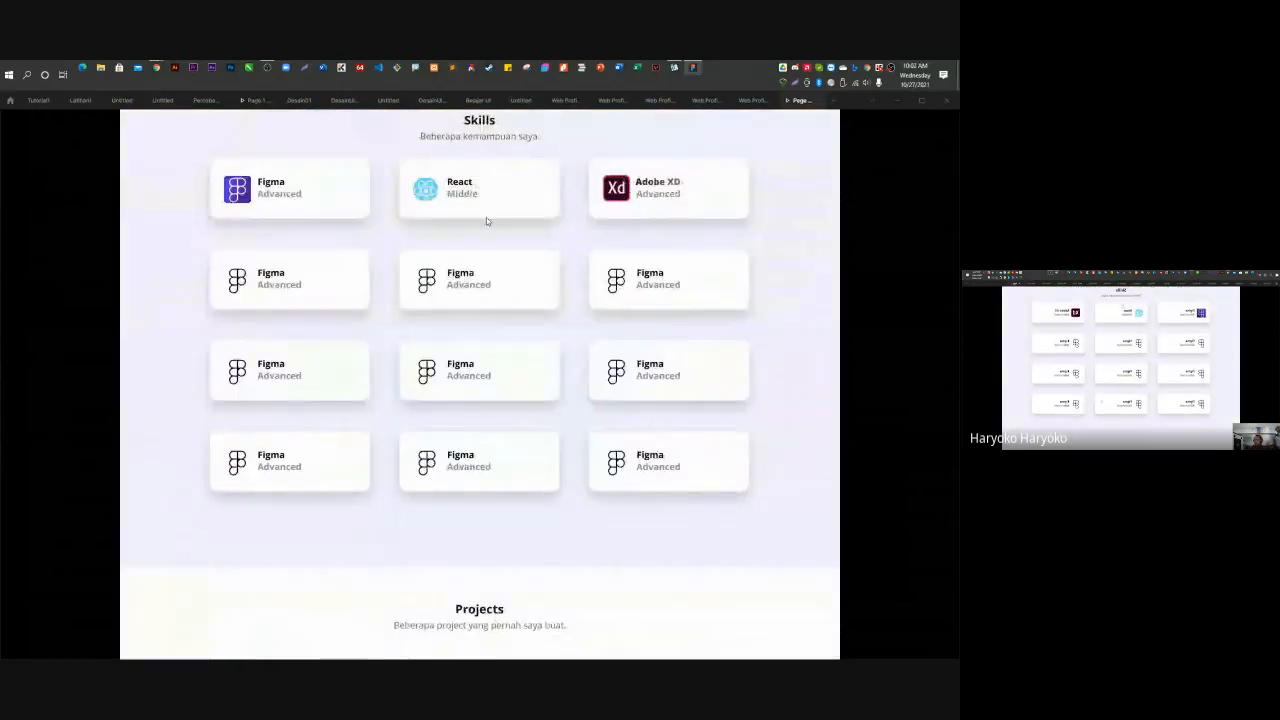
scroll(490, 210, up, 5)
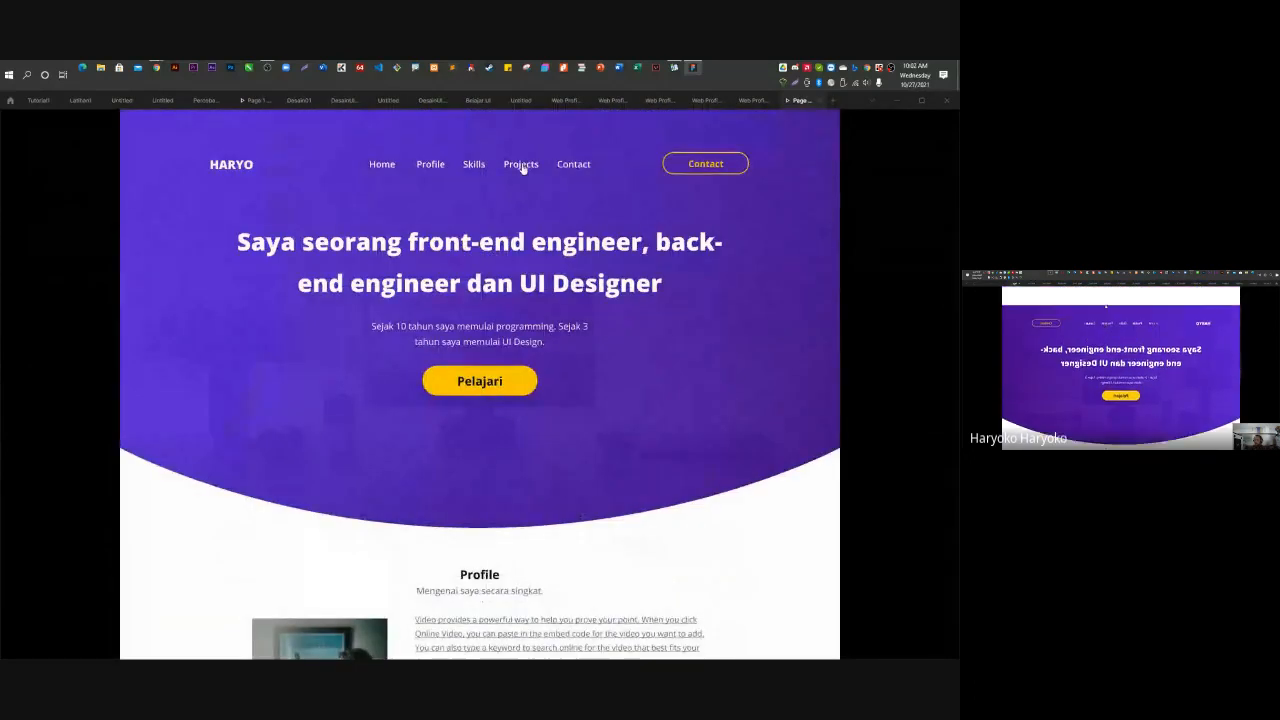
click(521, 163)
scroll(563, 478, up, 10)
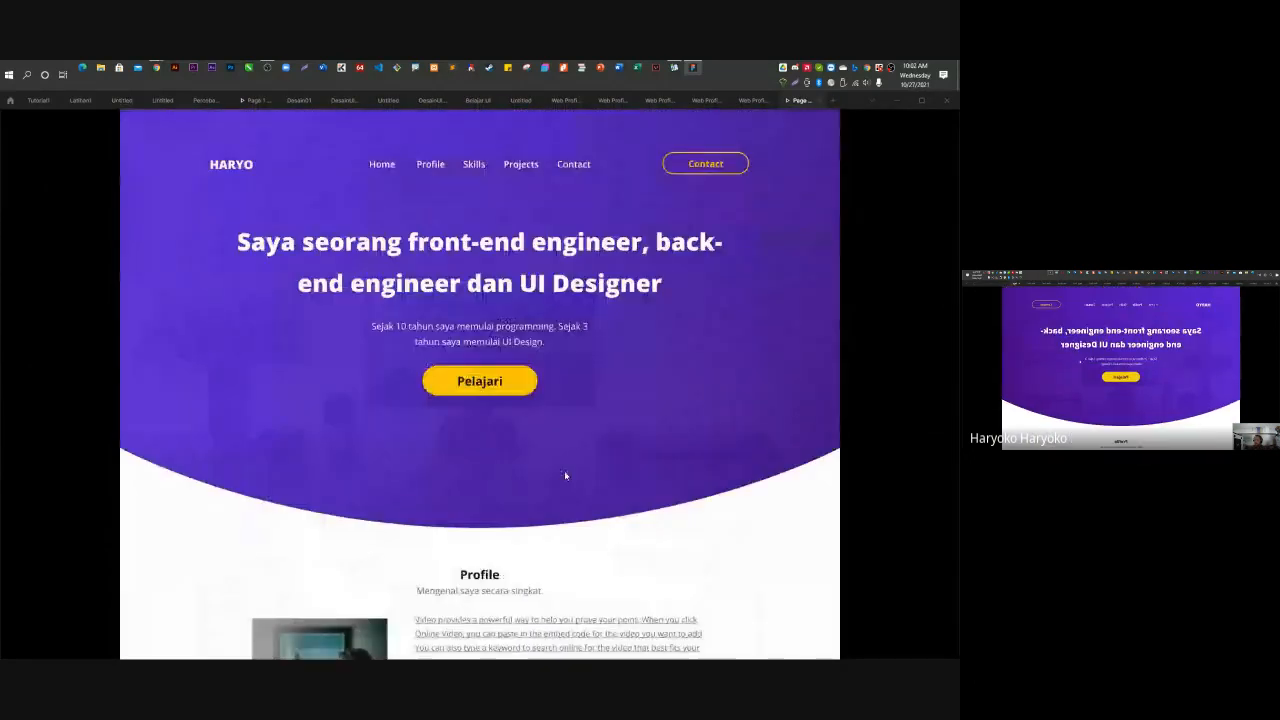
click(578, 175)
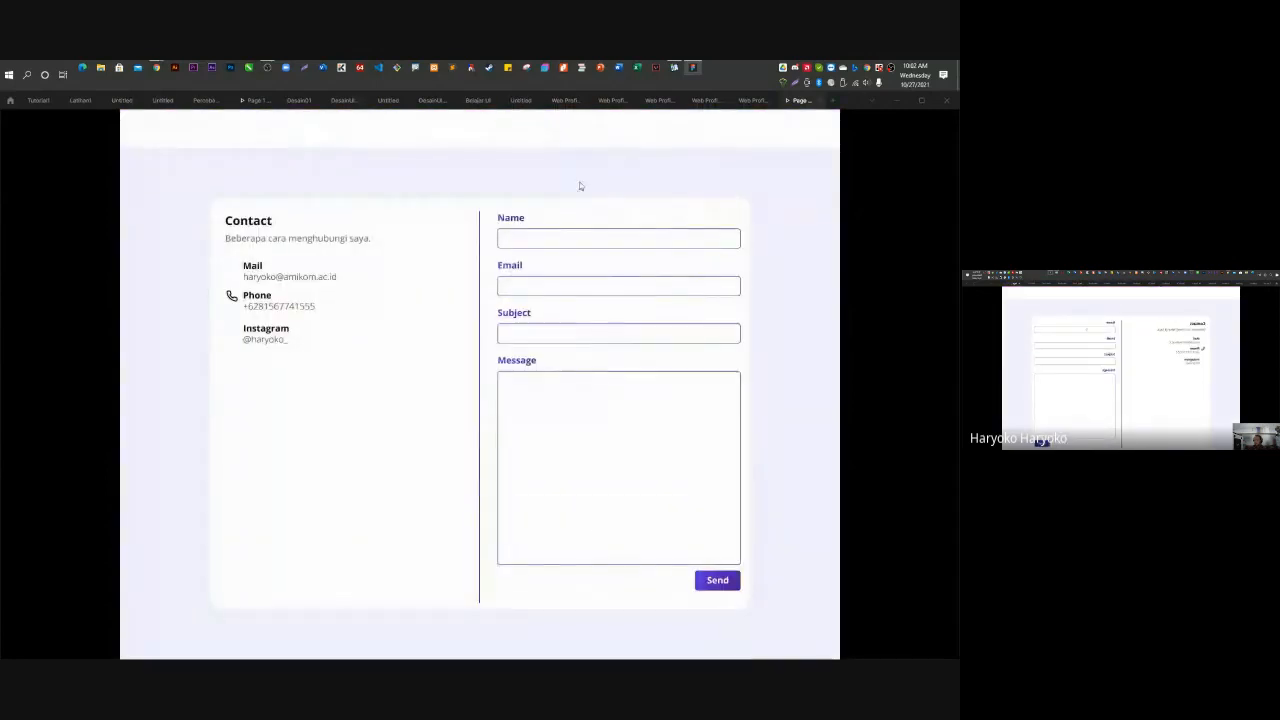
scroll(594, 517, up, 5)
scroll(604, 502, up, 8)
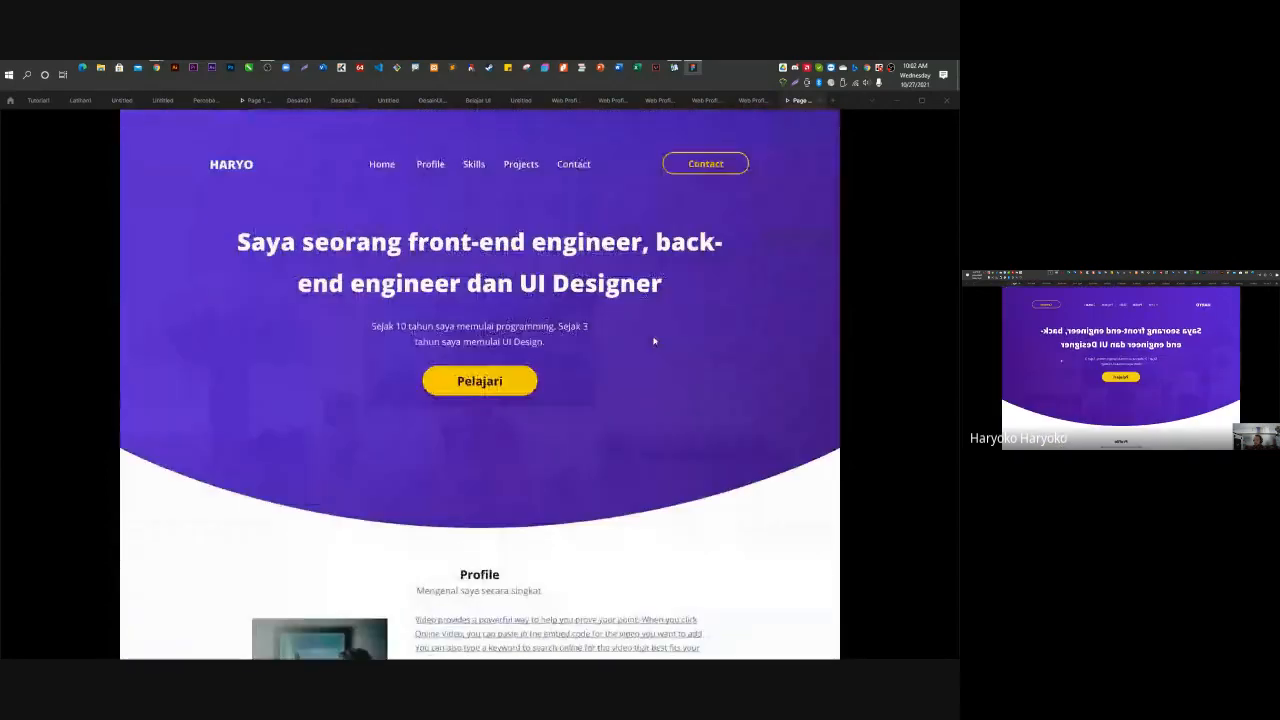
click(705, 165)
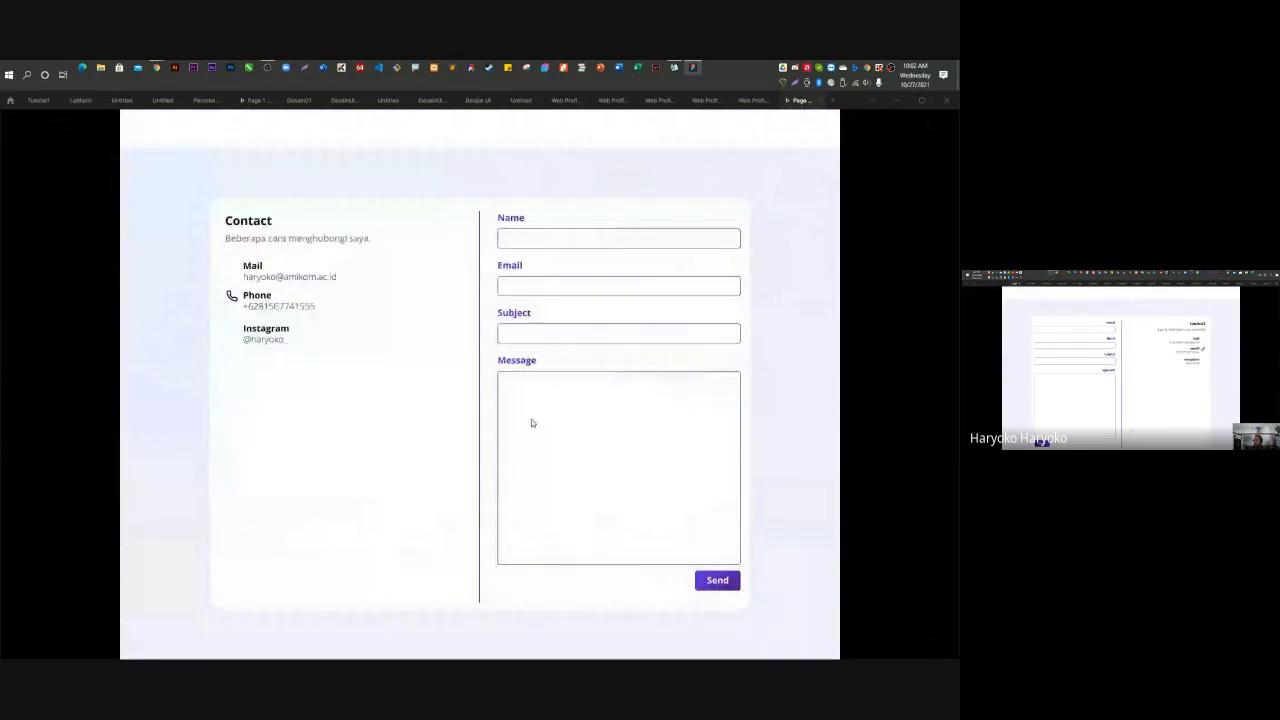
Test that Pelajari scrolls to Profile, dismiss the Google Forms notification, and exit to the editor.
scroll(520, 450, up, 8)
scroll(432, 530, up, 4)
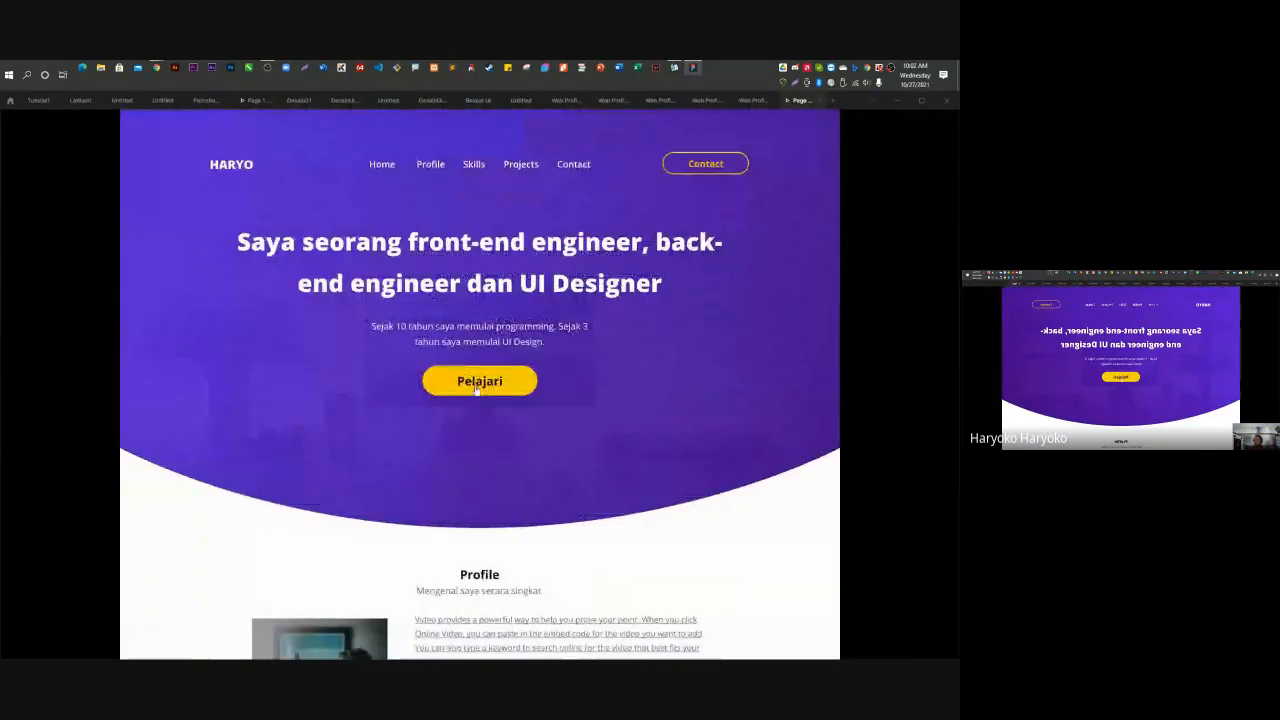
click(477, 387)
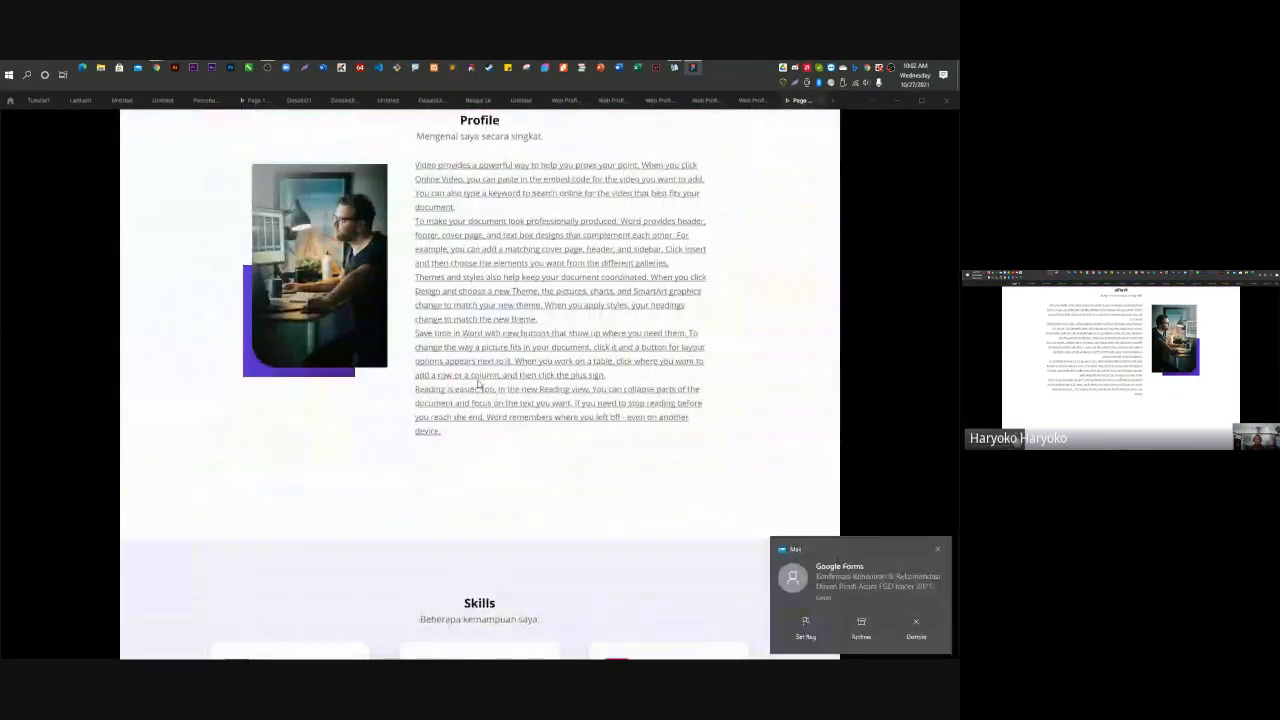
click(916, 628)
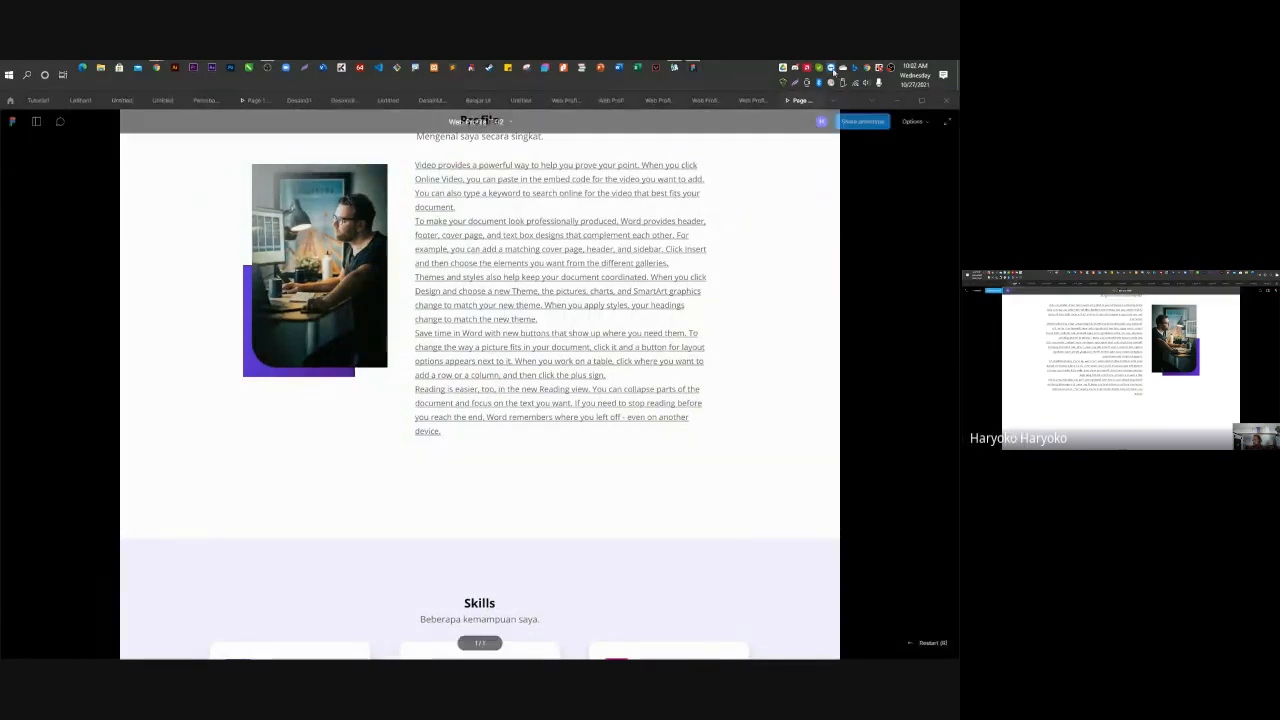
click(744, 104)
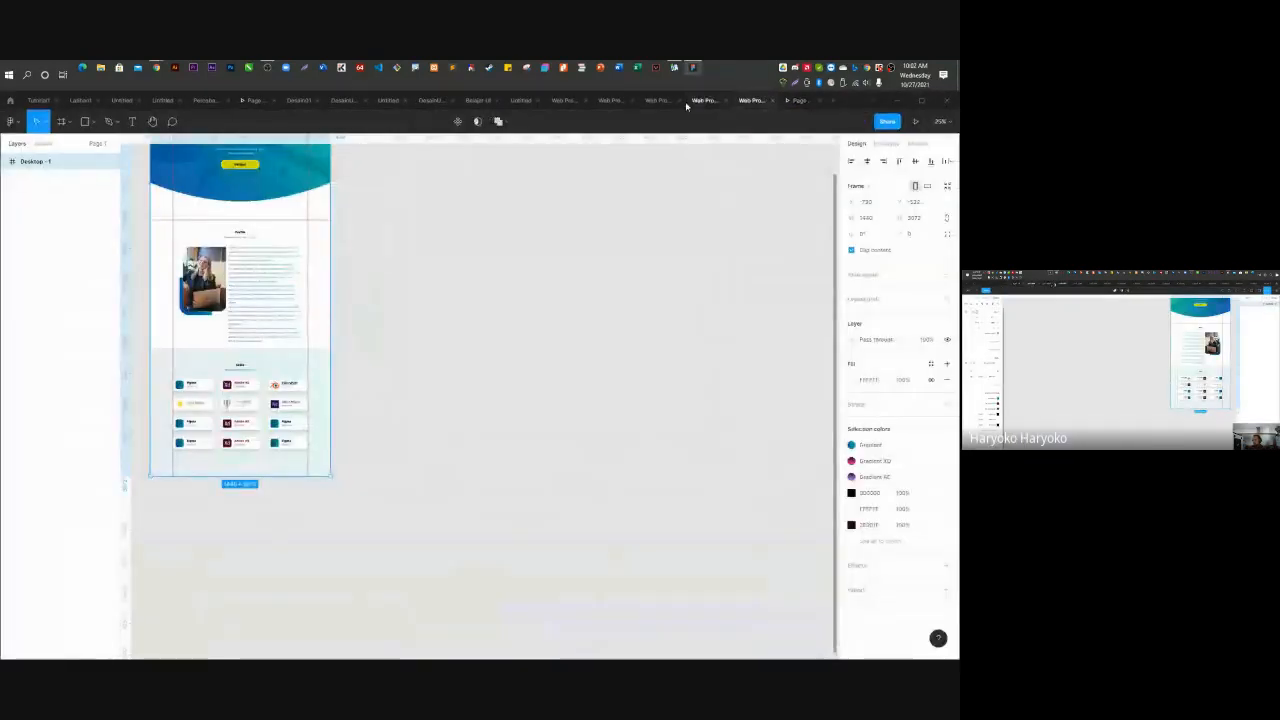
Cycle through the Web Profile file tabs back to the purple-hero Web Profile TI02 file.
click(617, 101)
click(655, 101)
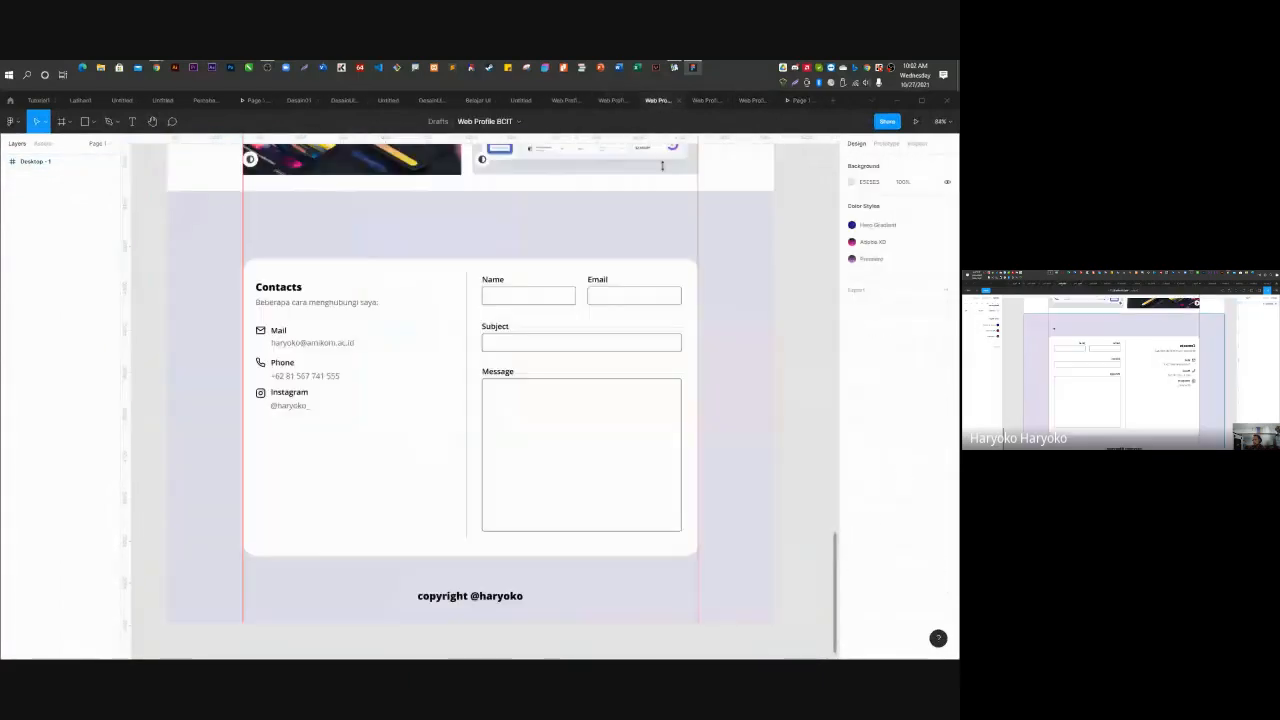
scroll(689, 523, up, 5)
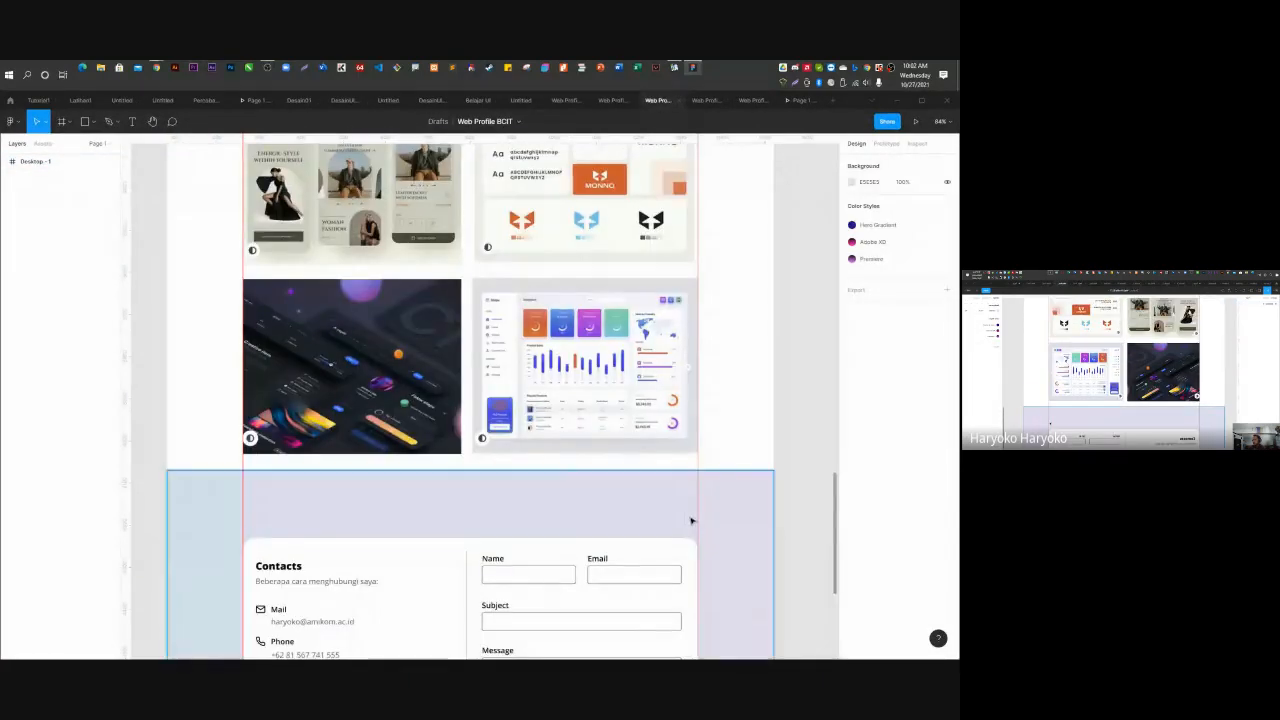
scroll(691, 521, down, 2)
scroll(691, 521, down, 2)
click(705, 101)
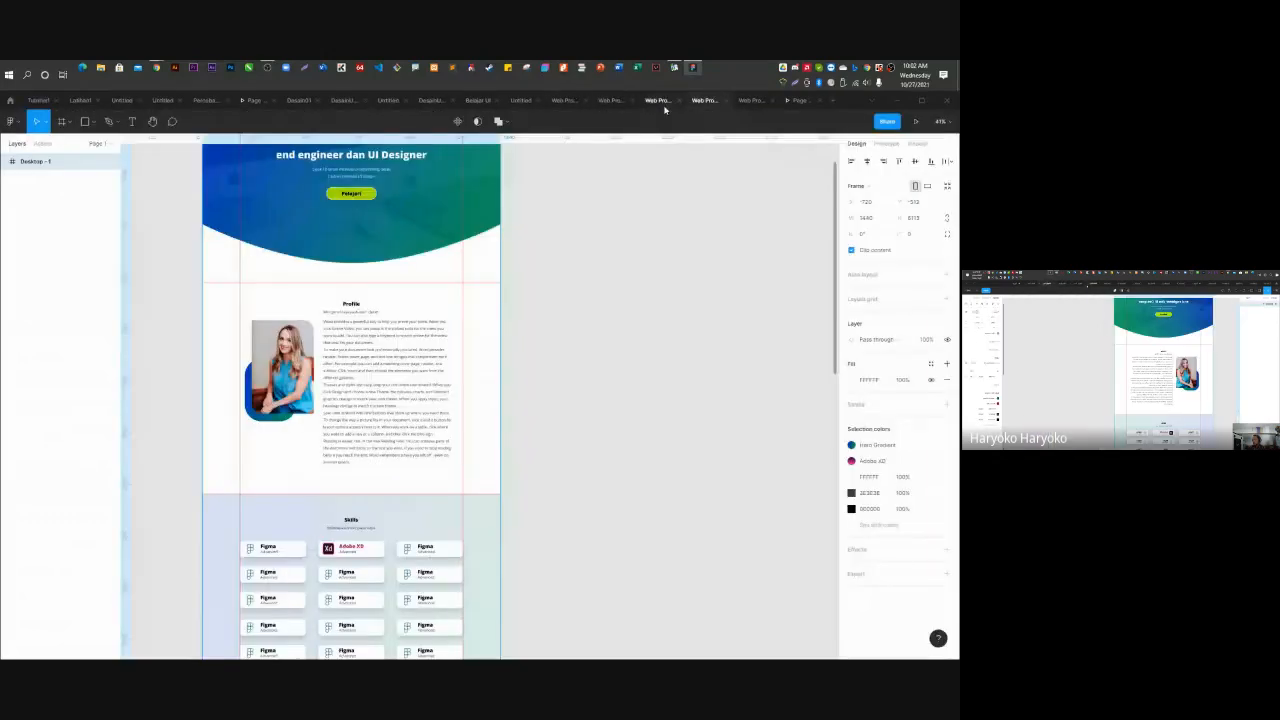
click(563, 101)
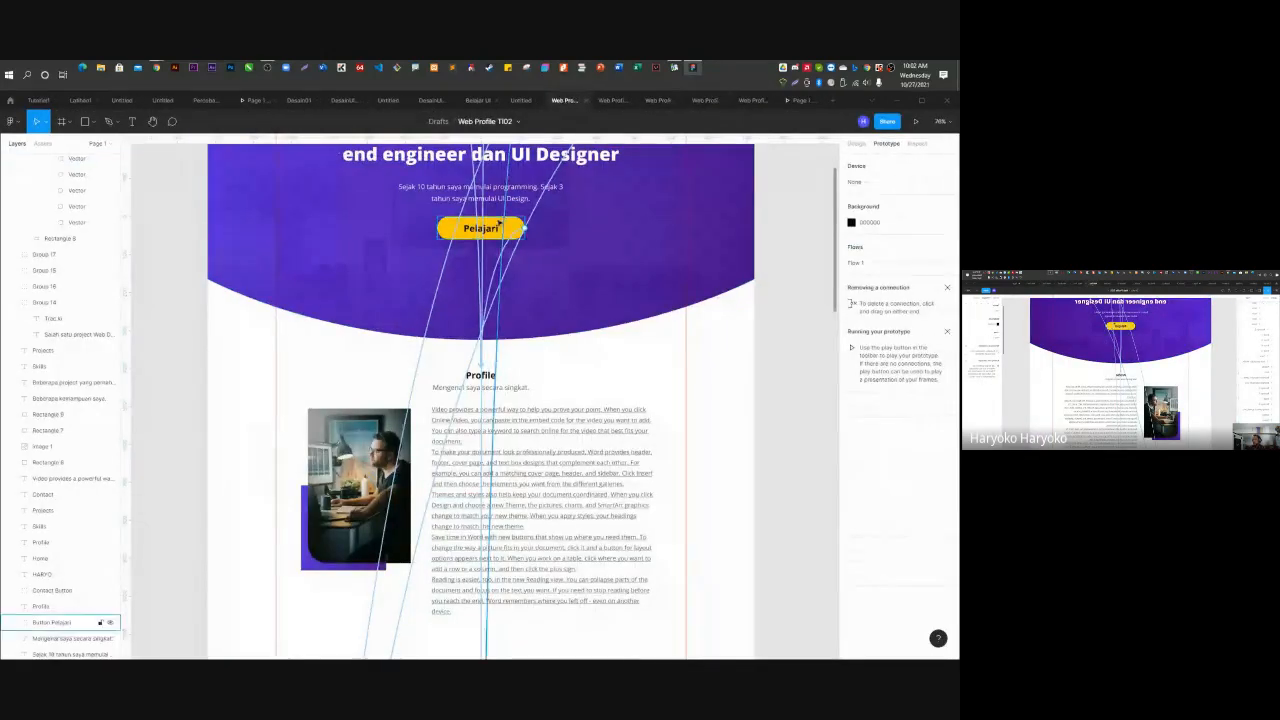
Change the Pelajari button's Scroll-to-Profile transition from Instant to Animate with Ease out, 300ms.
click(60, 622)
click(890, 181)
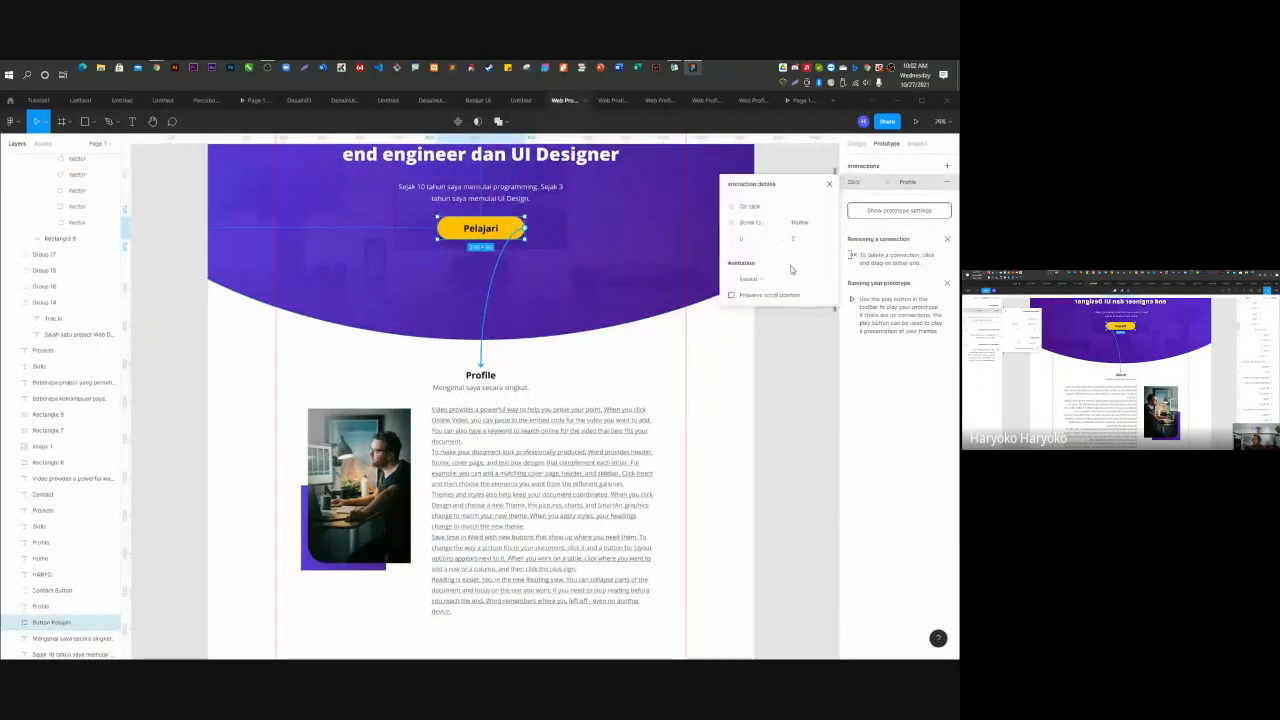
click(758, 278)
click(760, 290)
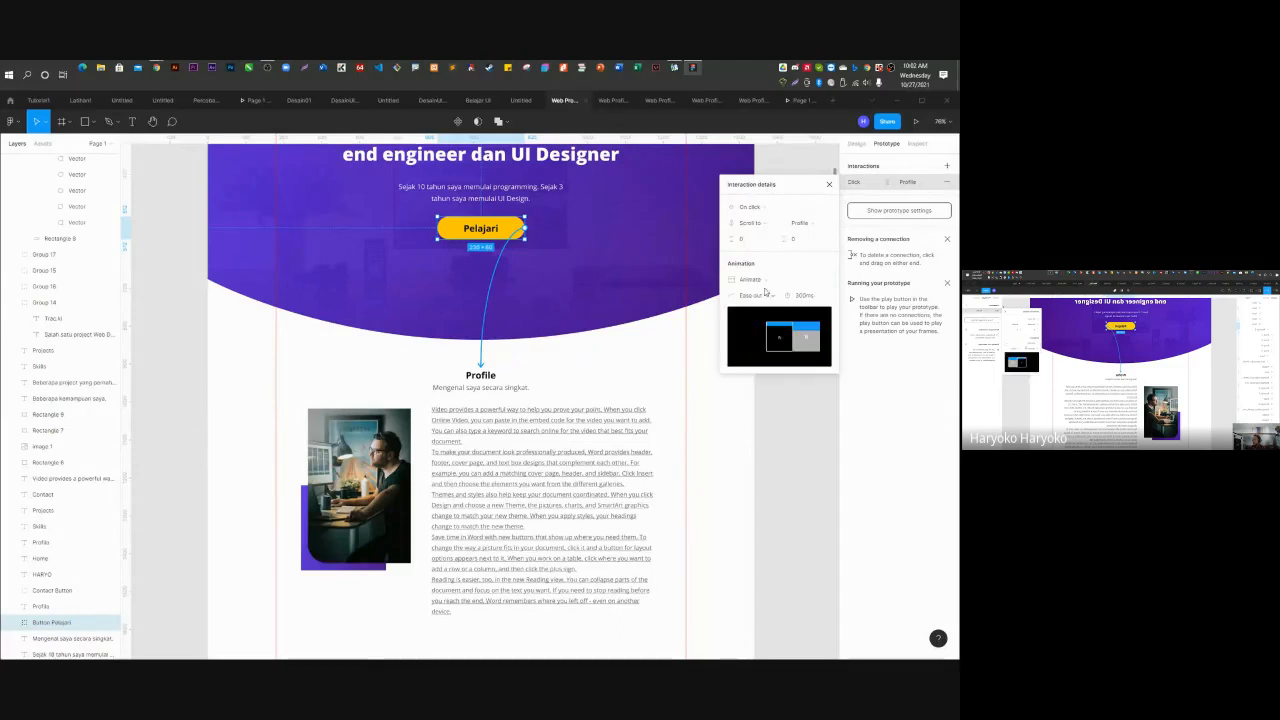
click(768, 296)
click(789, 427)
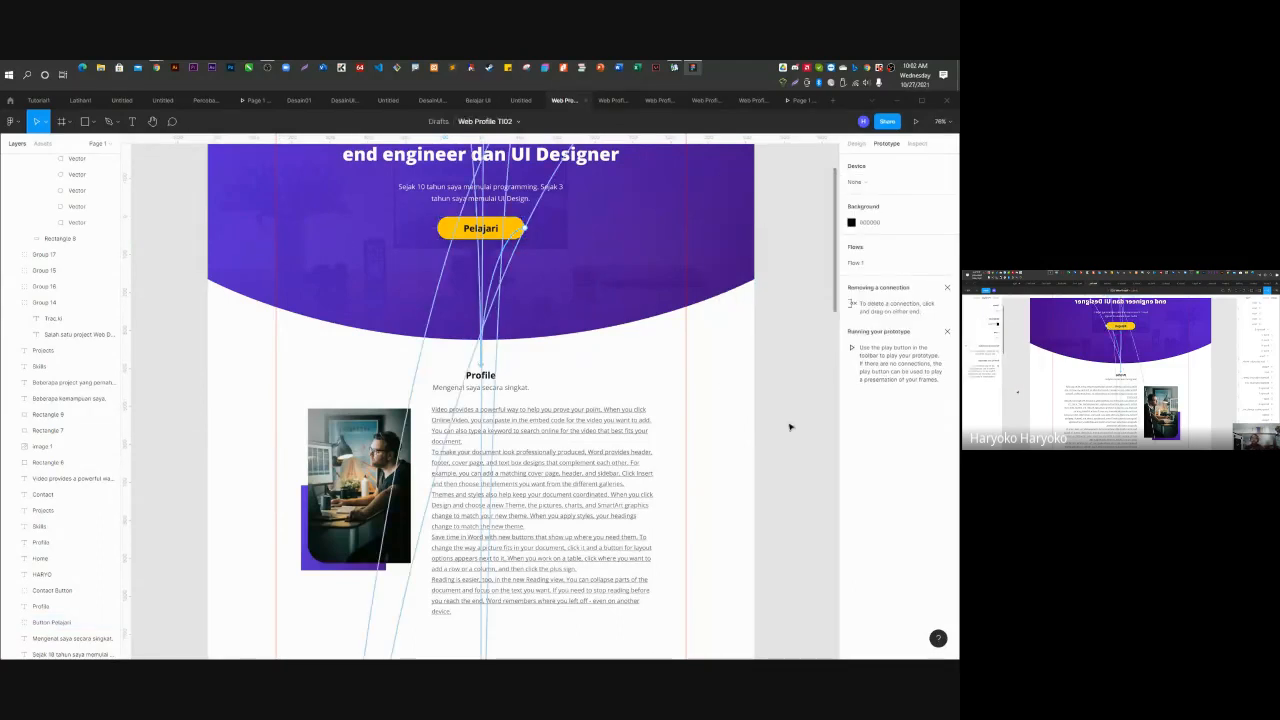
Bring the Chrome window forward to fill the screen.
scroll(608, 428, up, 2)
scroll(608, 428, up, 6)
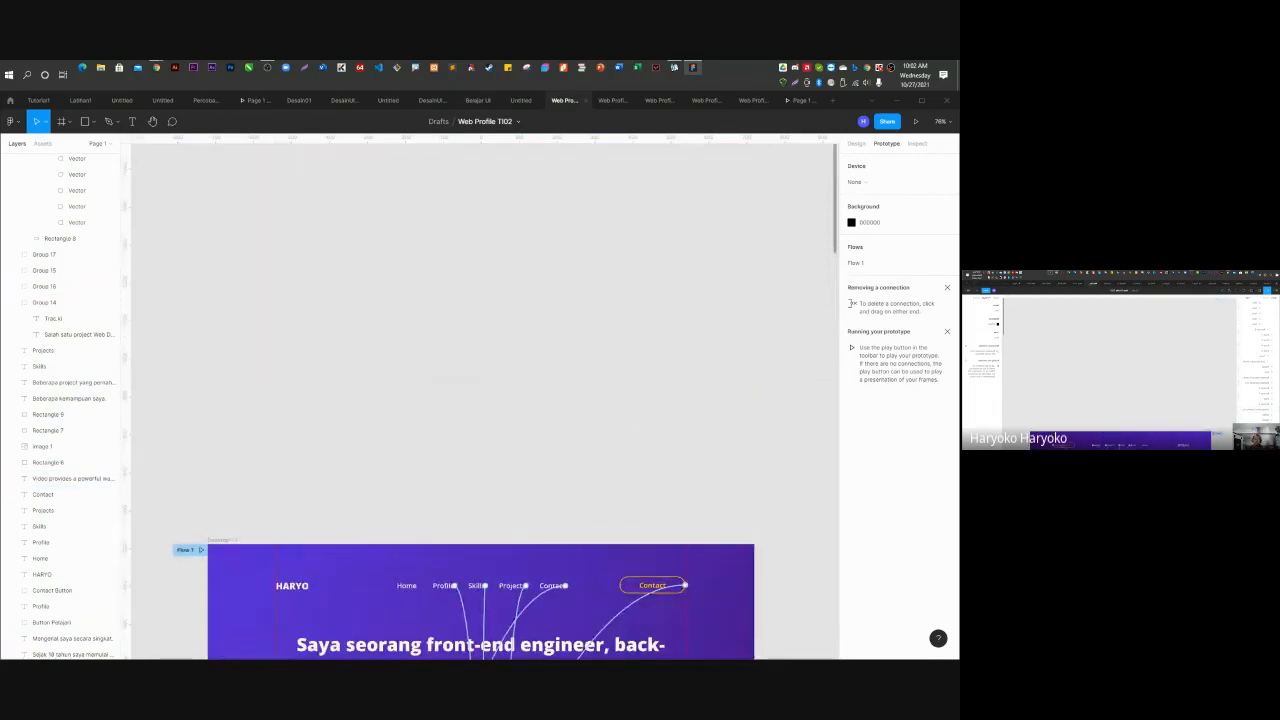
drag(0, 110, 453, 251)
Go to WASKITA, sign in with the AMIKOM e-mail account, and open TI103 UI UX from My courses.
text(waskita.amikom.ac.id)
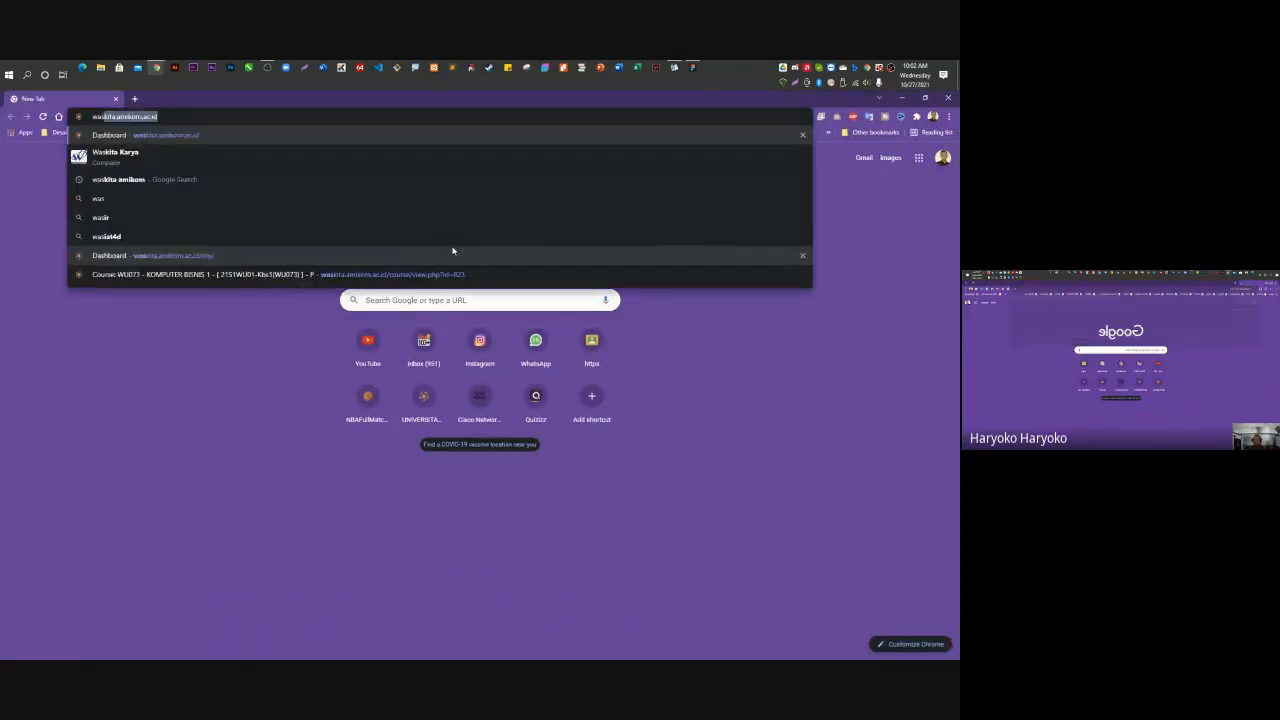
key(Return)
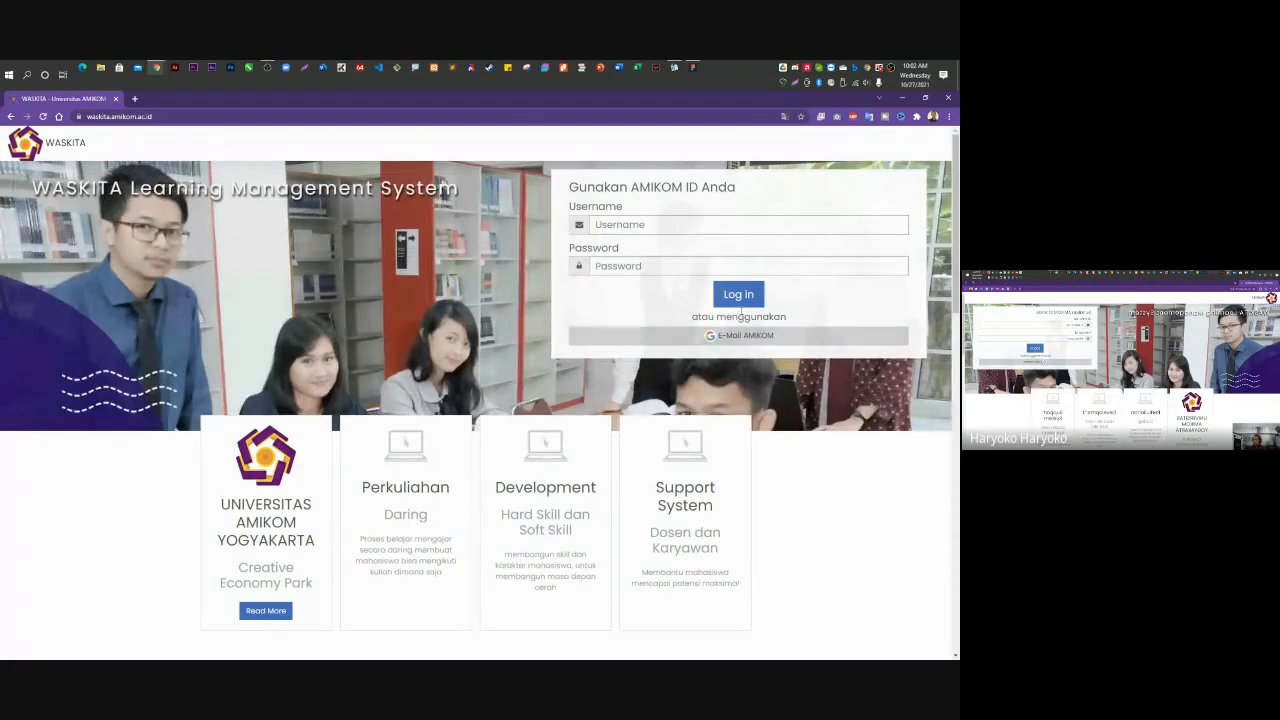
click(745, 340)
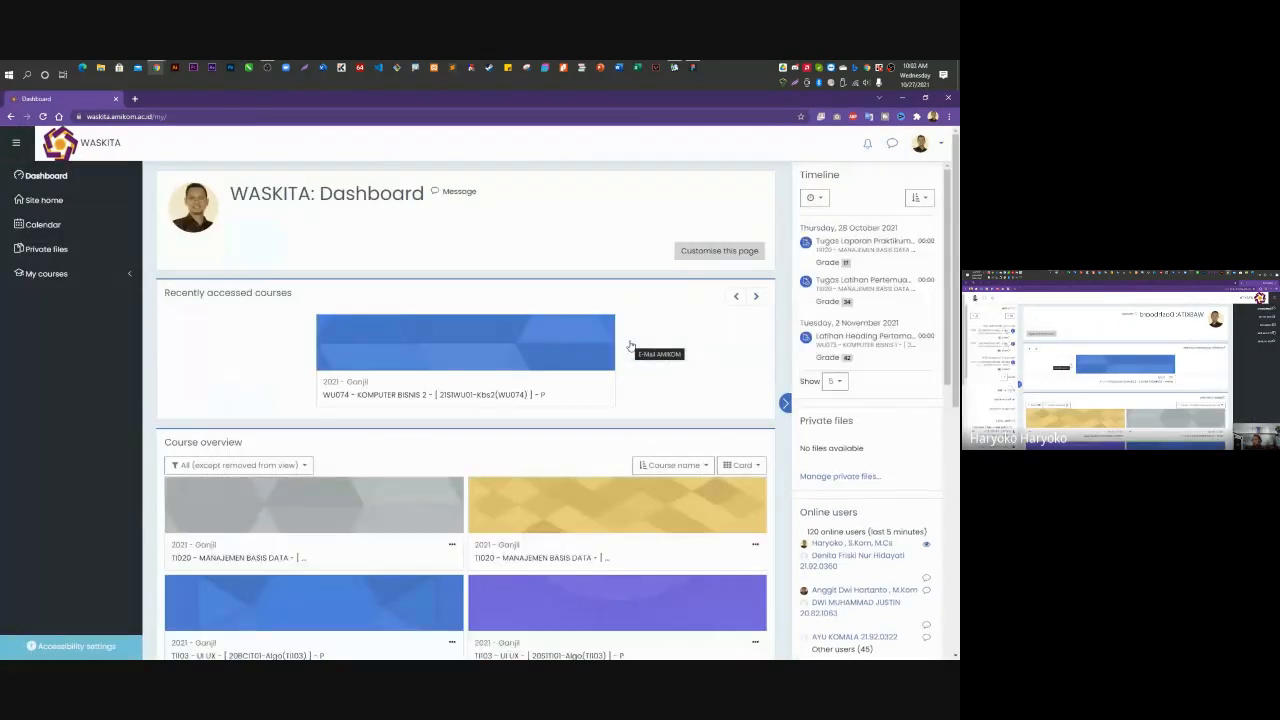
click(77, 272)
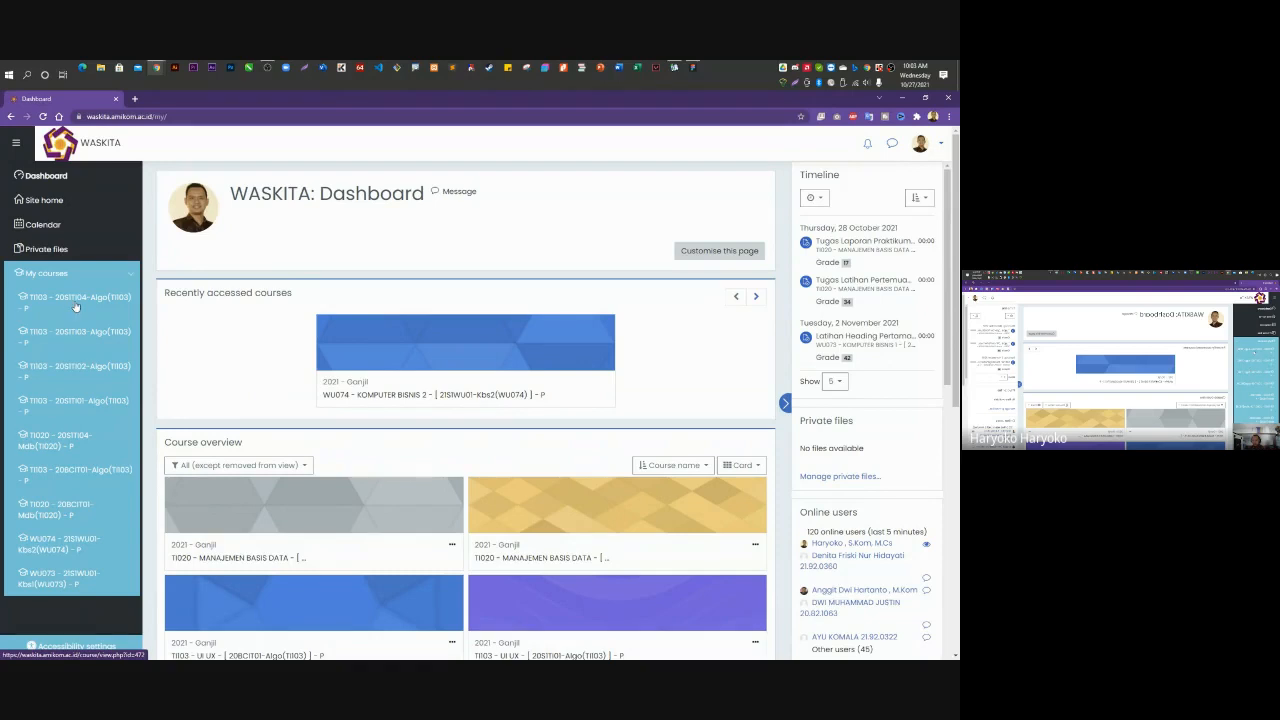
click(74, 372)
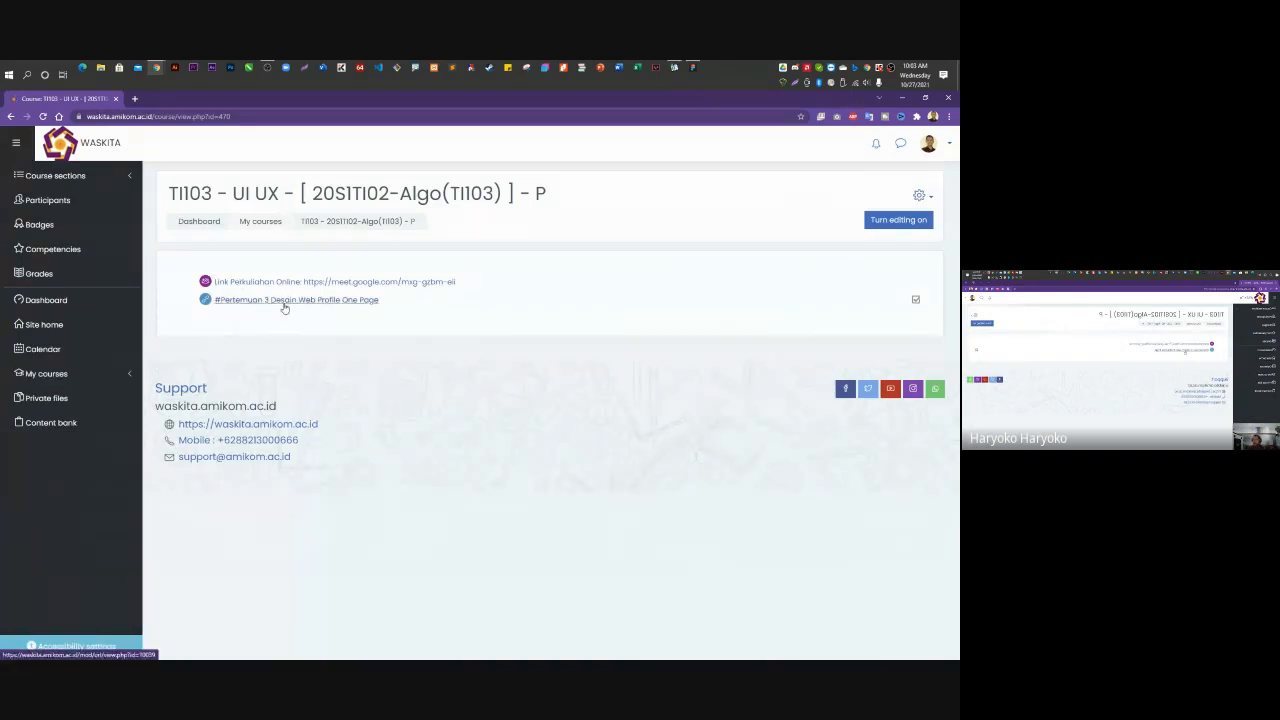
Check the Pertemuan 3 Desain Web Profile lesson, return to TI103 UI UX, and turn editing on.
click(284, 306)
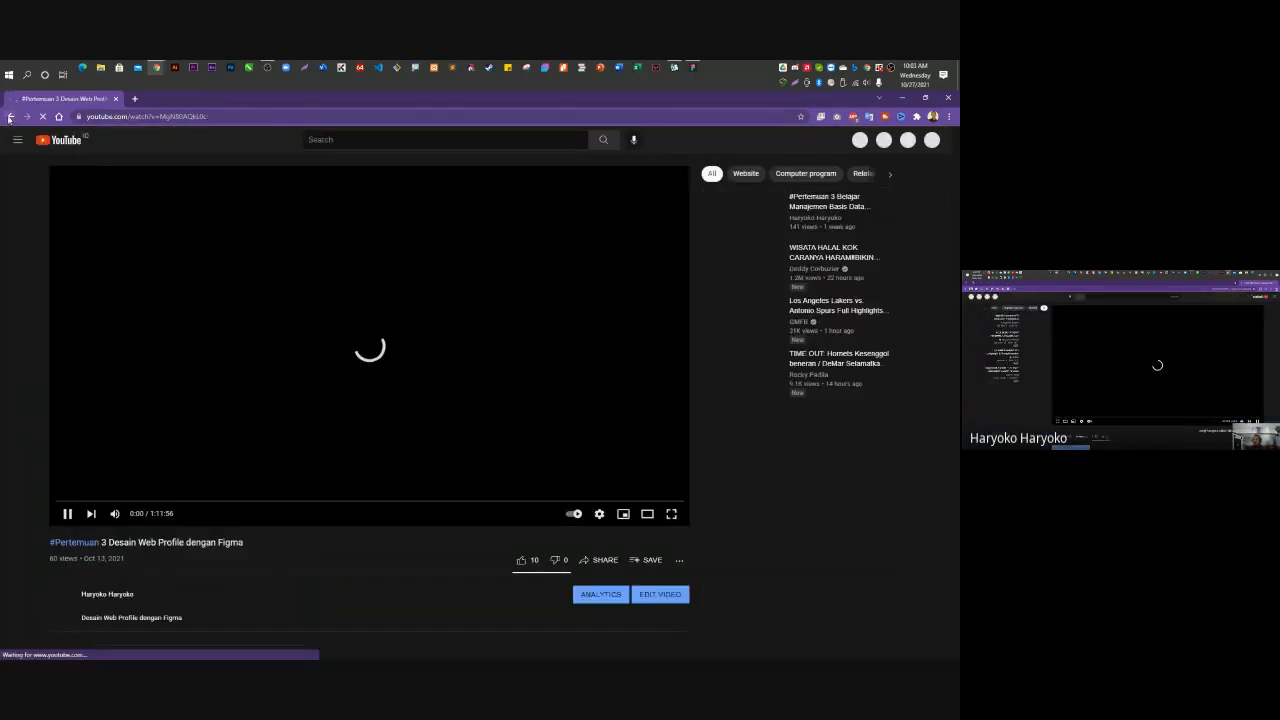
click(10, 116)
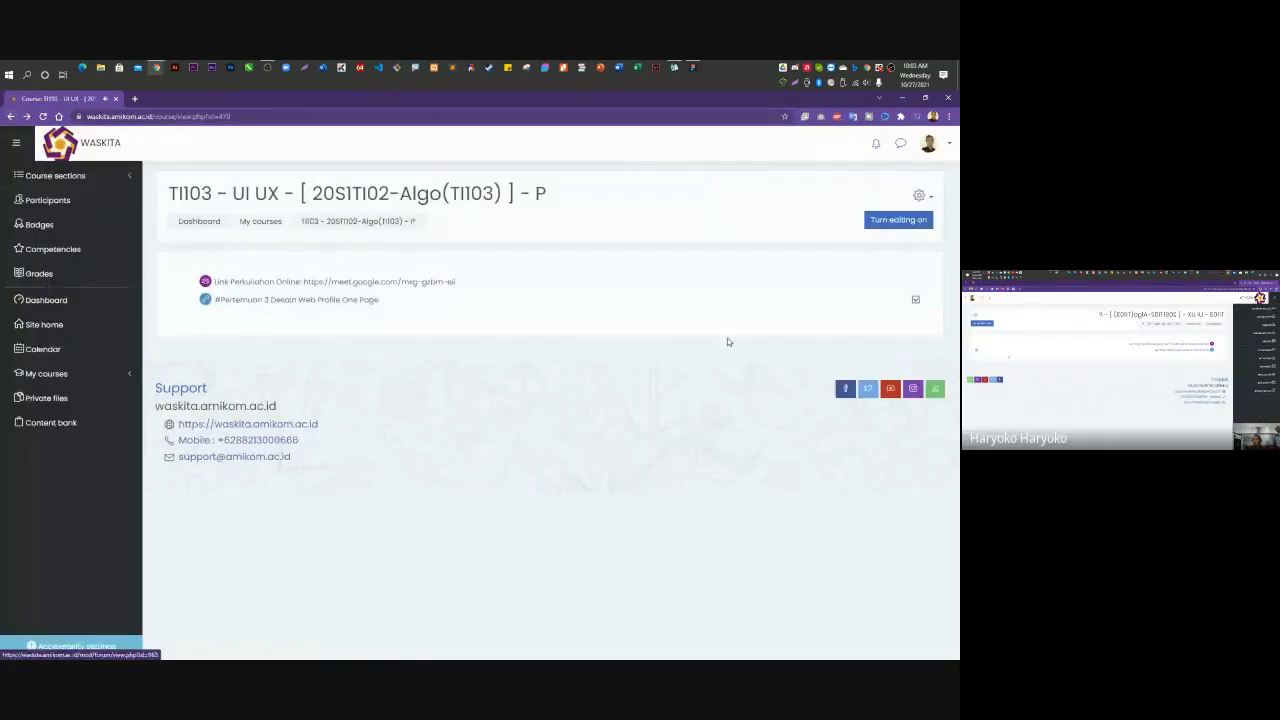
click(905, 221)
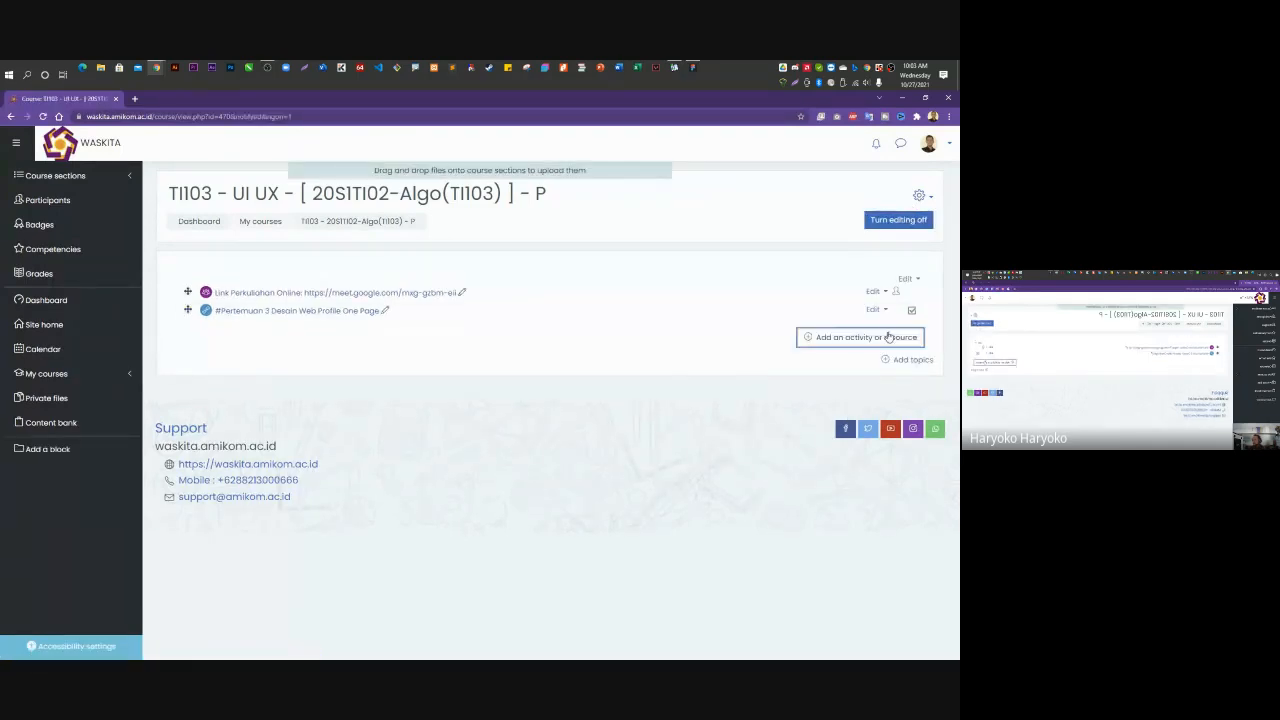
Add a new Assignment and enter 'Tugas Desain UI Web' as its name.
click(888, 337)
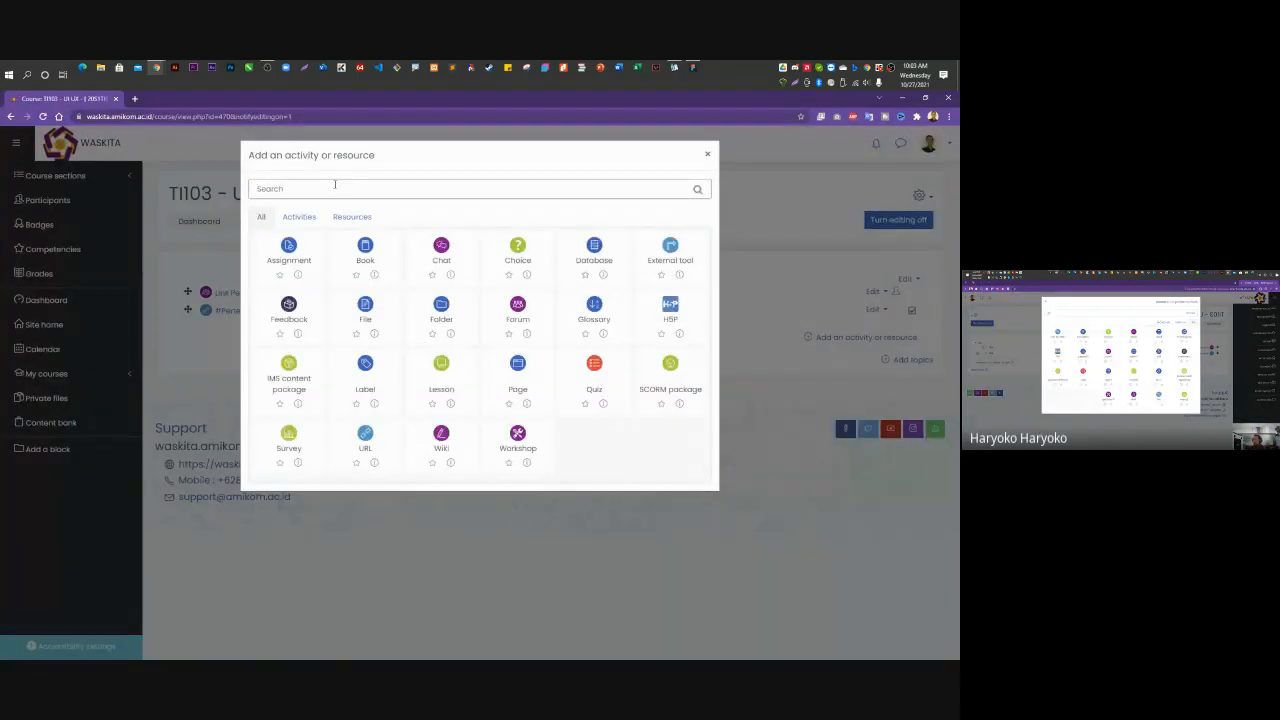
click(295, 262)
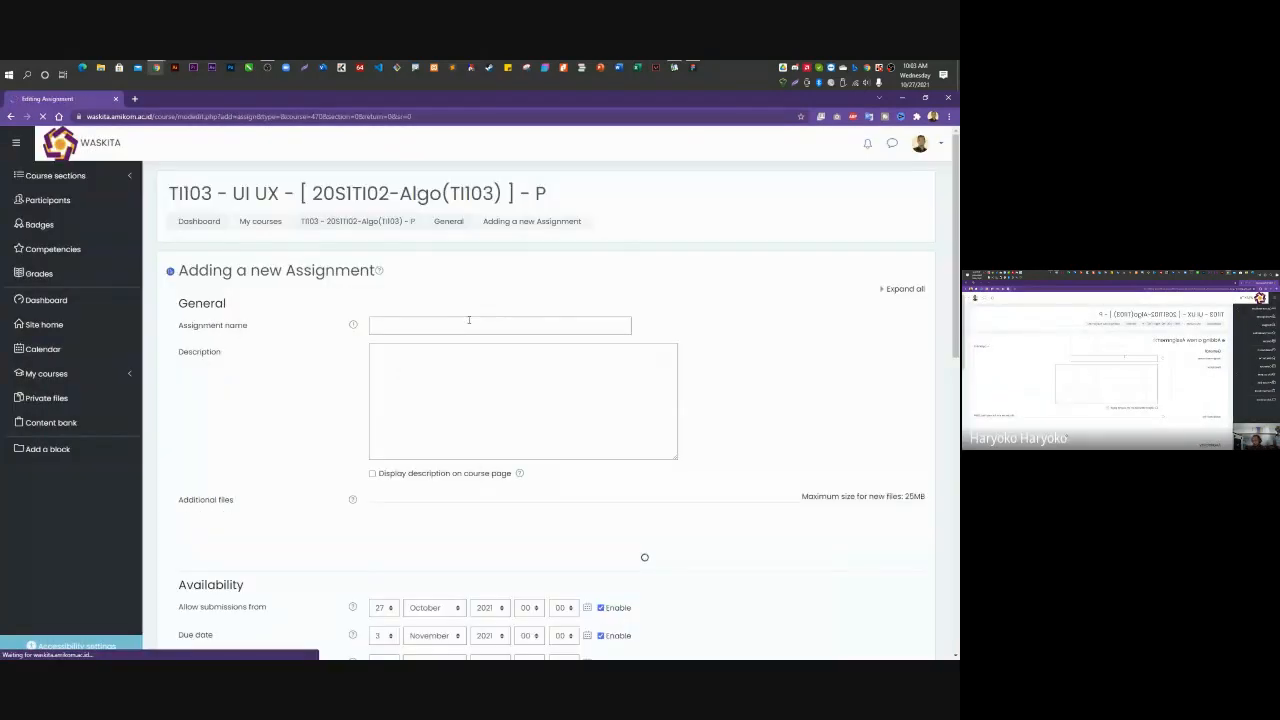
click(466, 322)
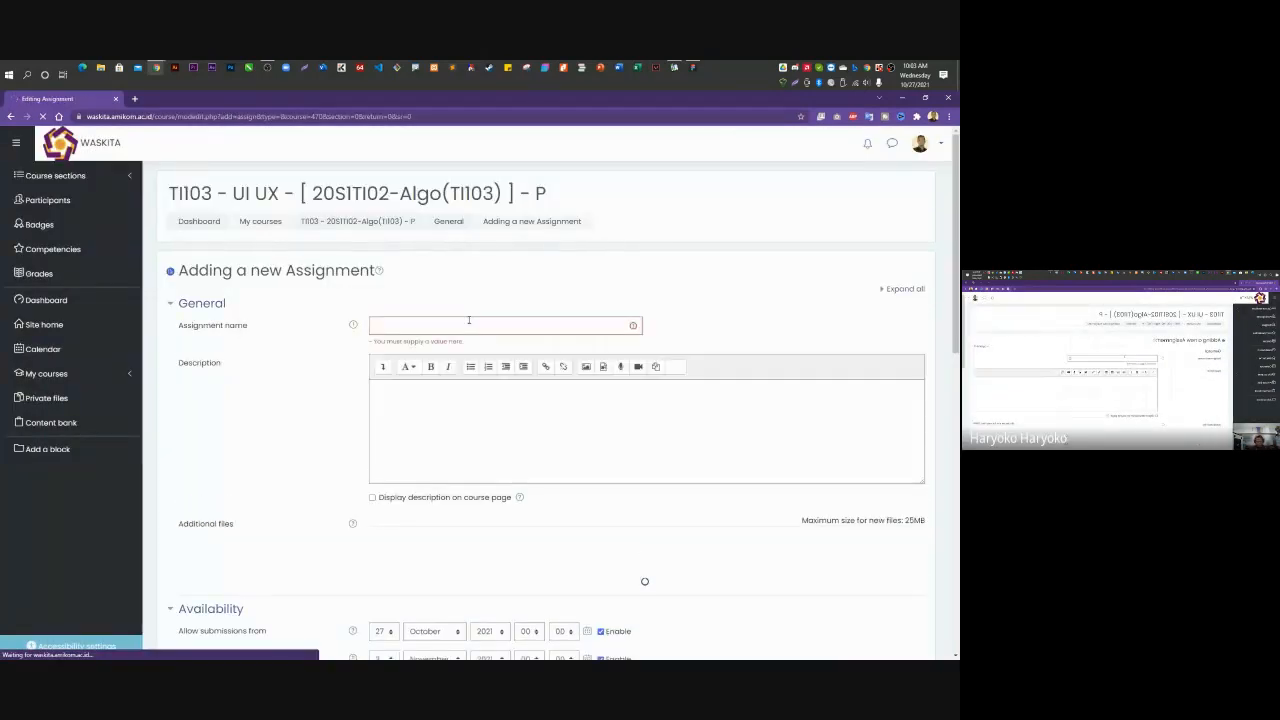
click(468, 322)
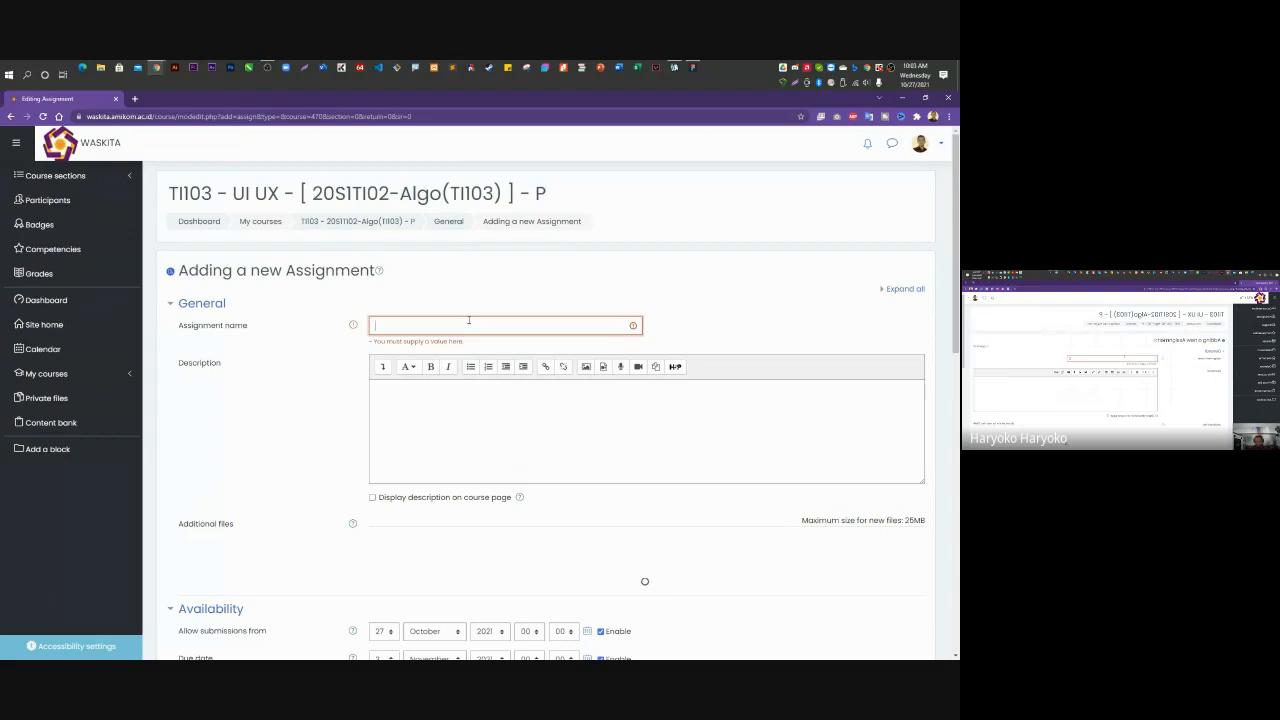
text(Tugas De)
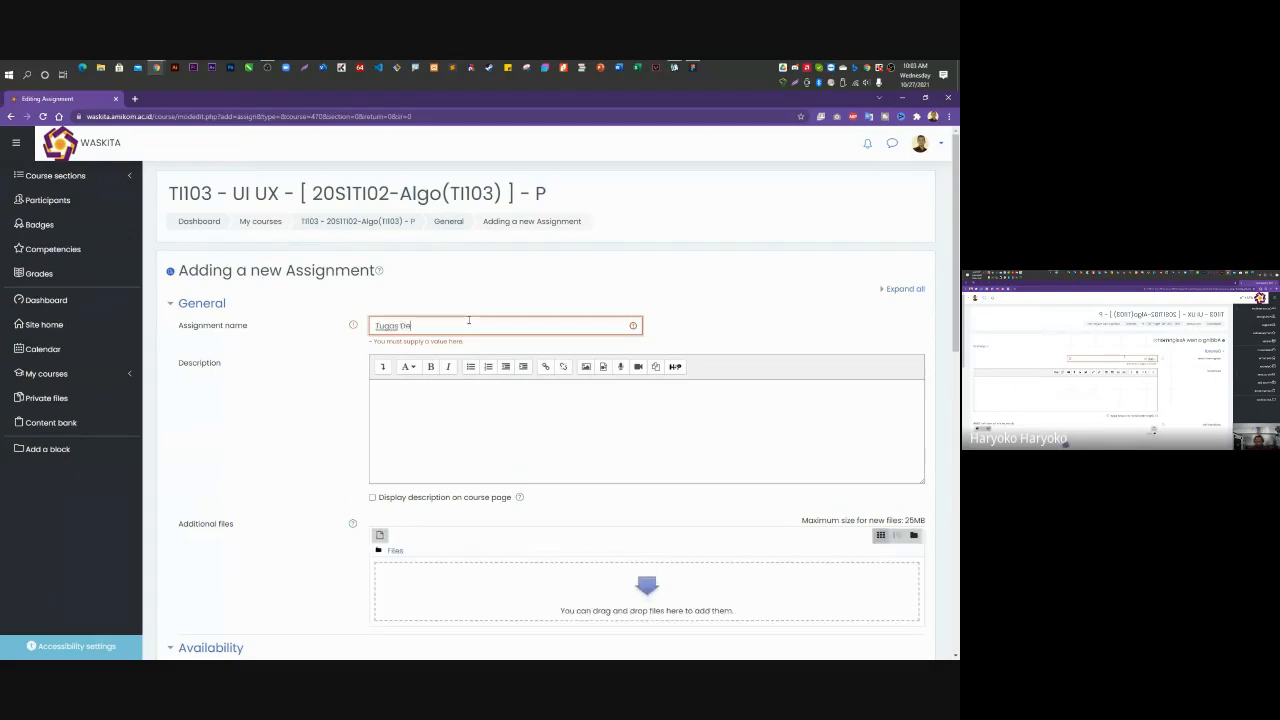
text(sain UI W)
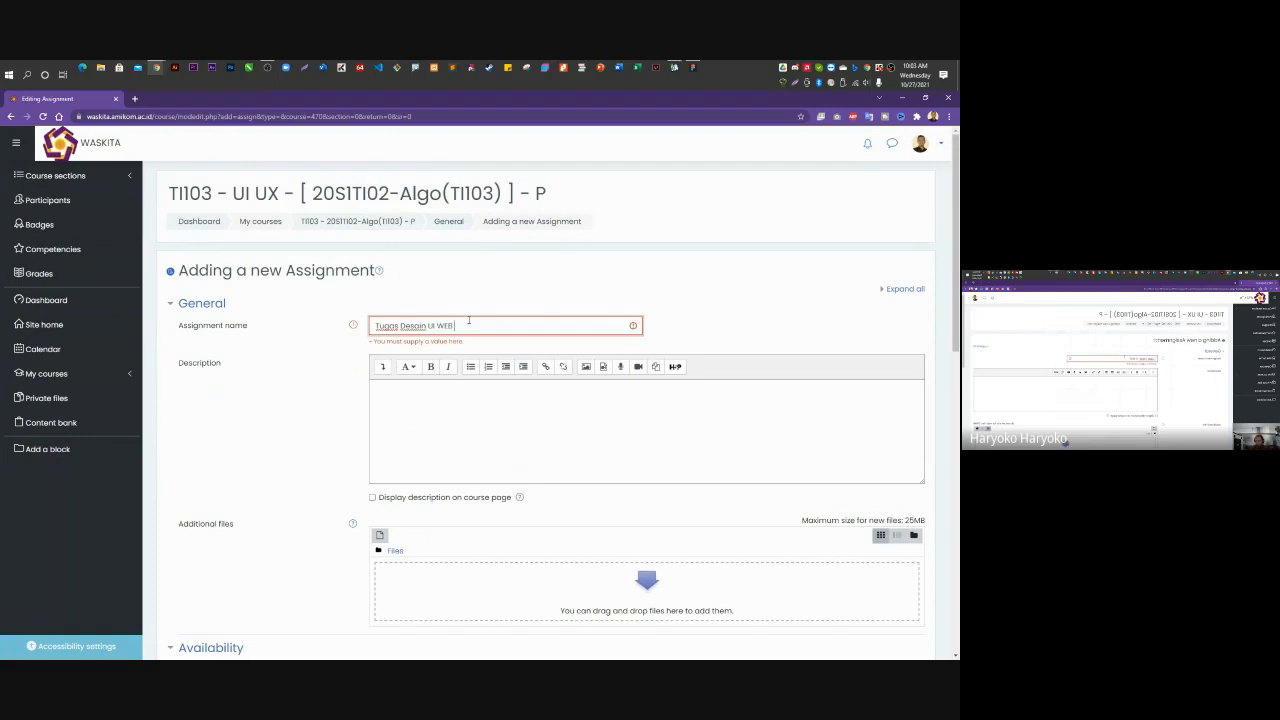
text(eb Profile One Page)
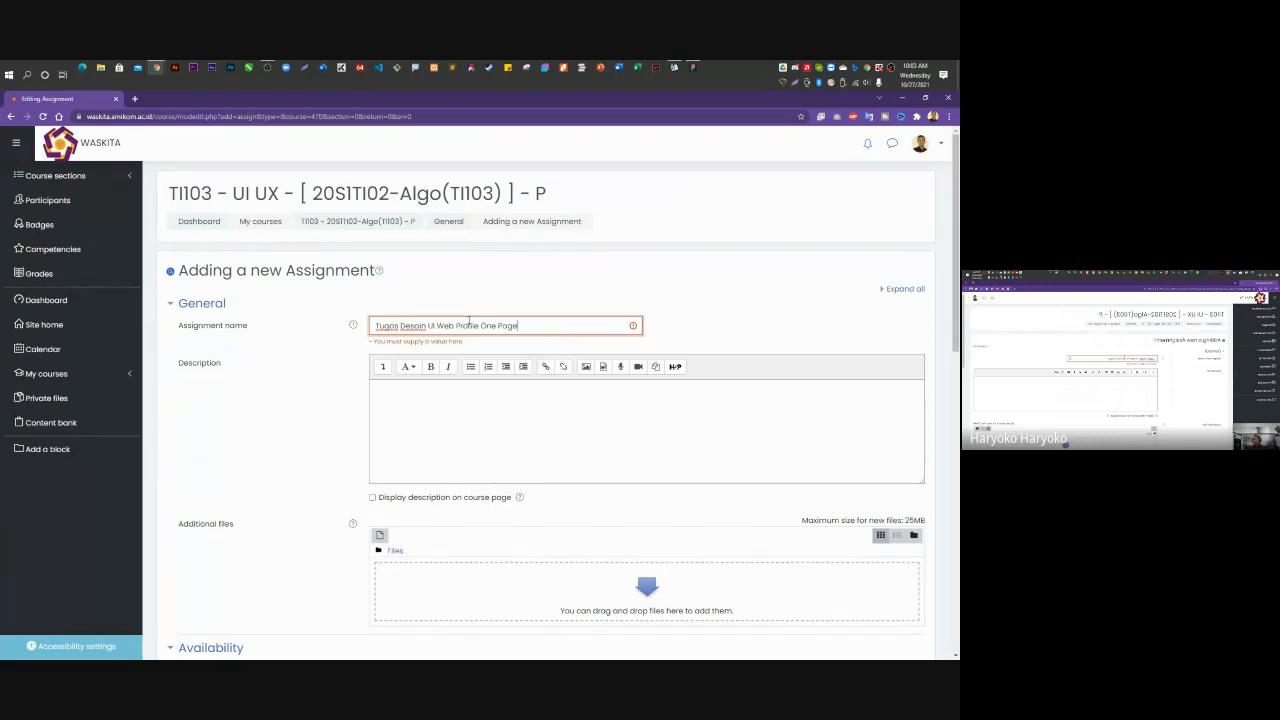
Fill the Description with the copied assignment name plus 'minimal 5 page'.
click(445, 408)
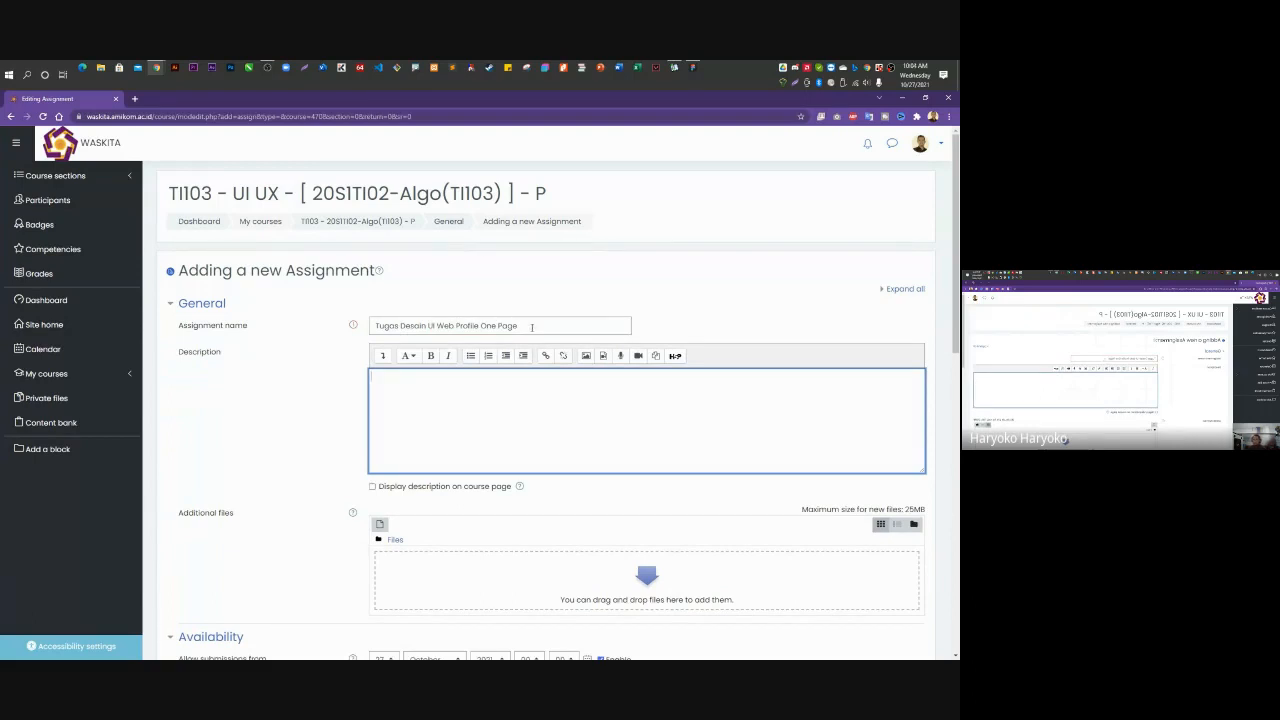
drag(531, 327, 328, 314)
key(ctrl+c)
click(445, 395)
key(ctrl+v)
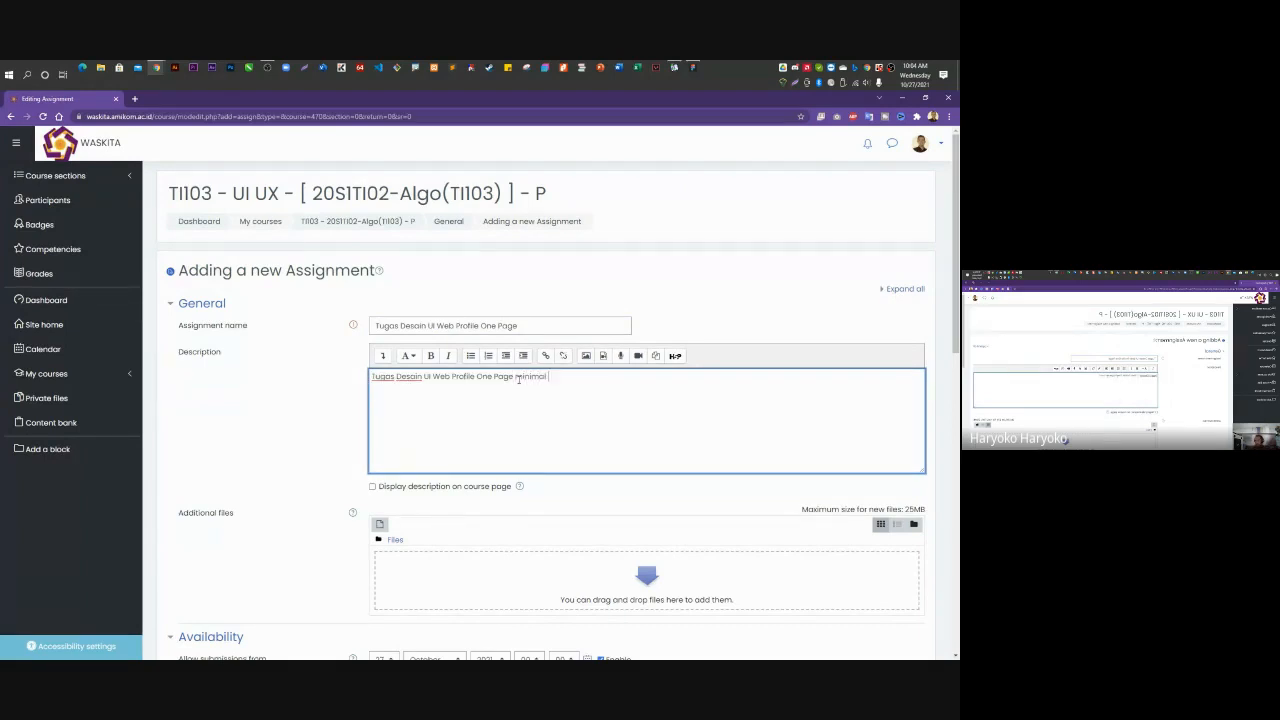
text(page.)
Set the due date day to 2 (2 November 2021) and save the assignment.
scroll(518, 378, down, 4)
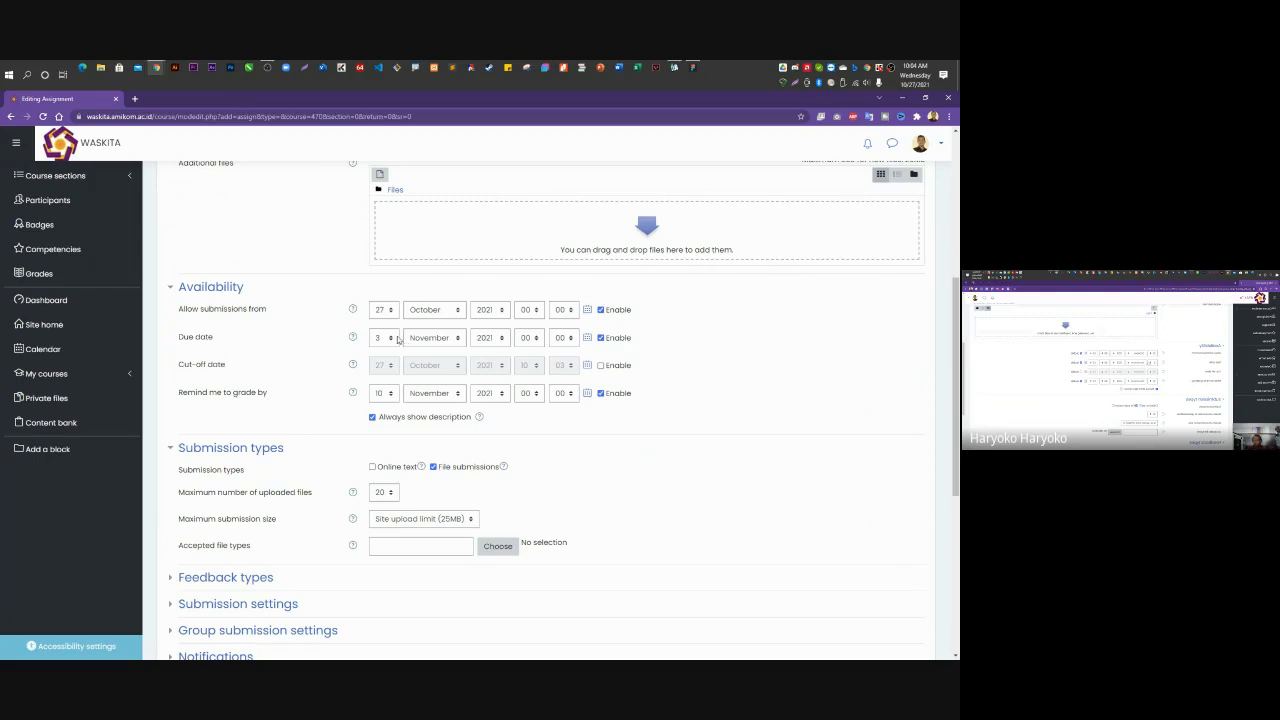
click(390, 340)
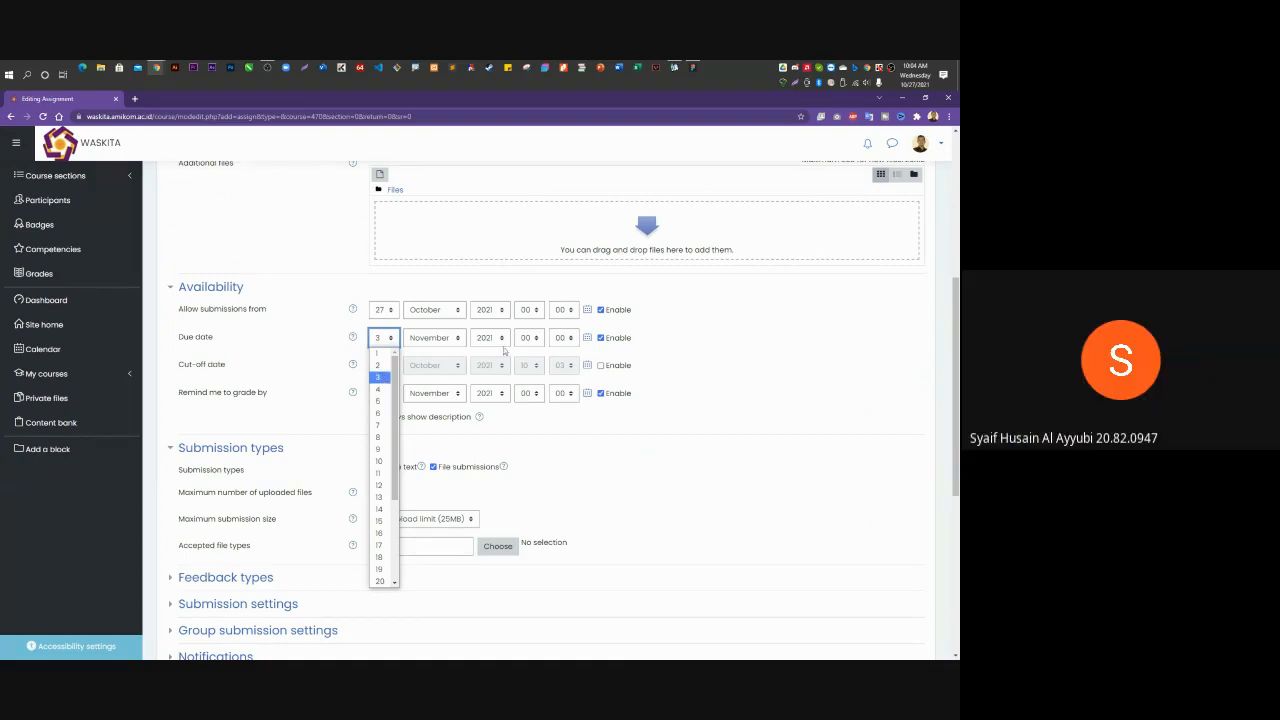
click(912, 74)
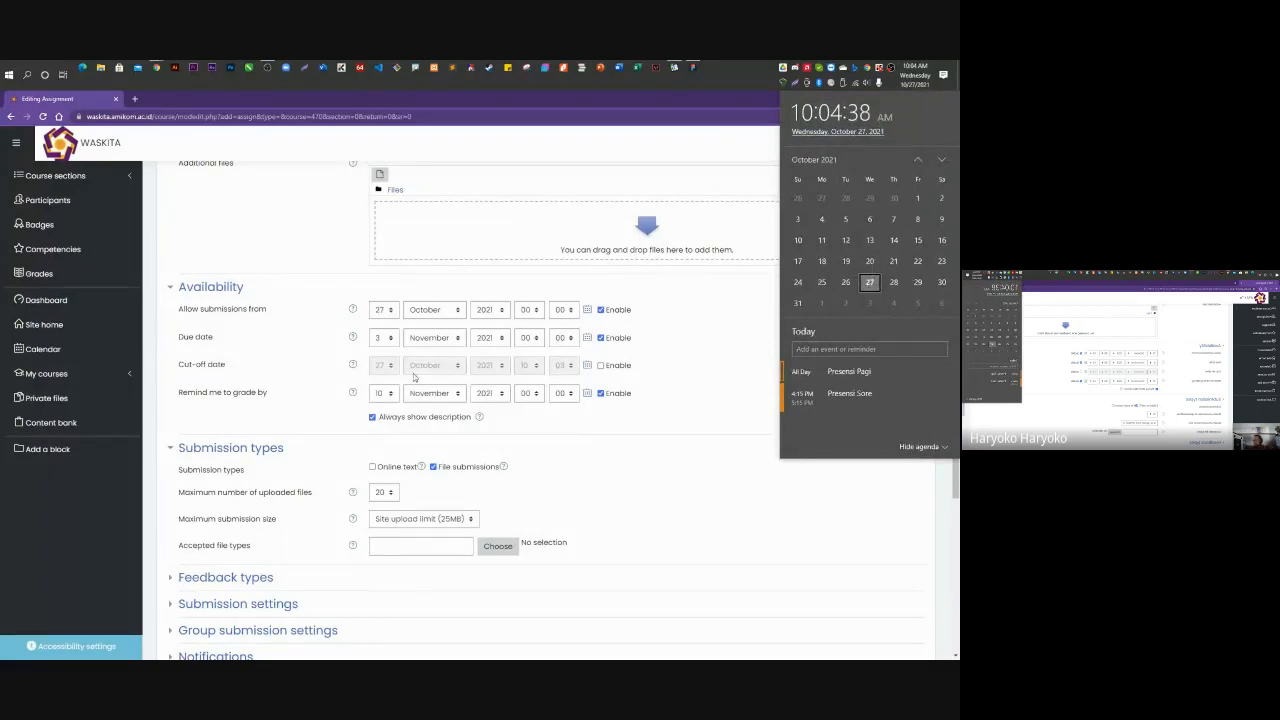
click(384, 337)
click(380, 388)
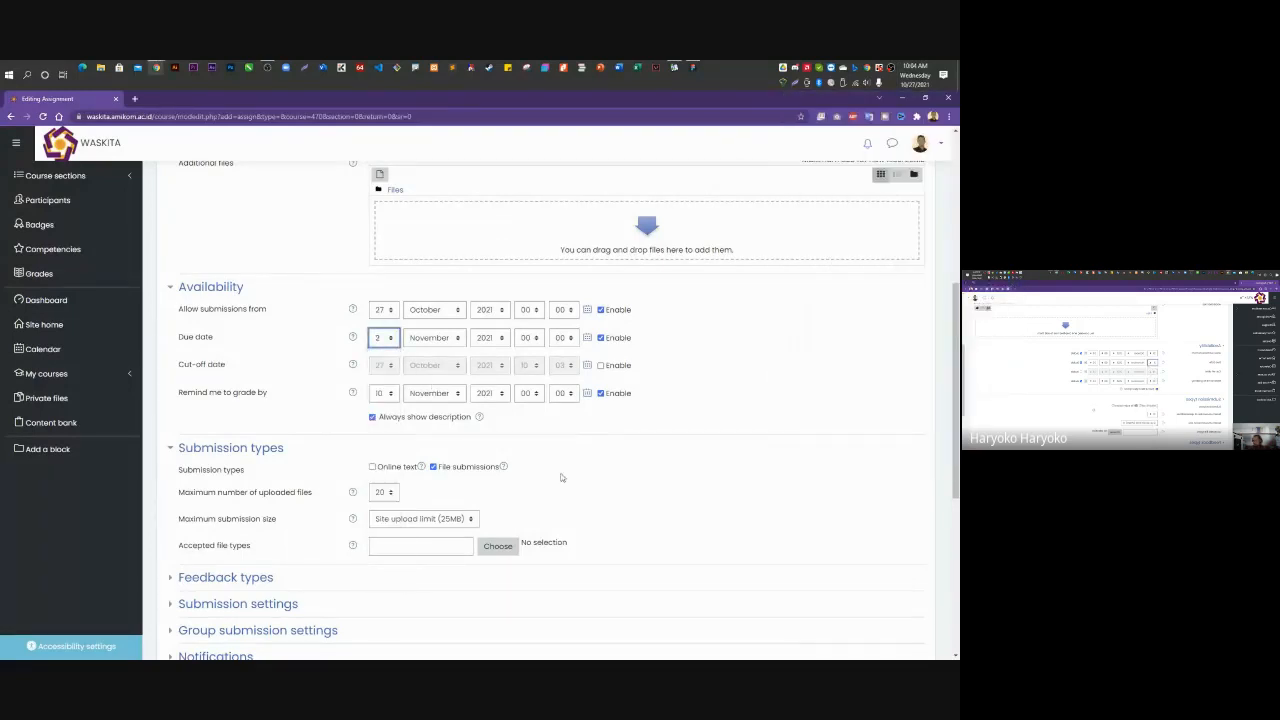
scroll(560, 478, down, 5)
click(525, 466)
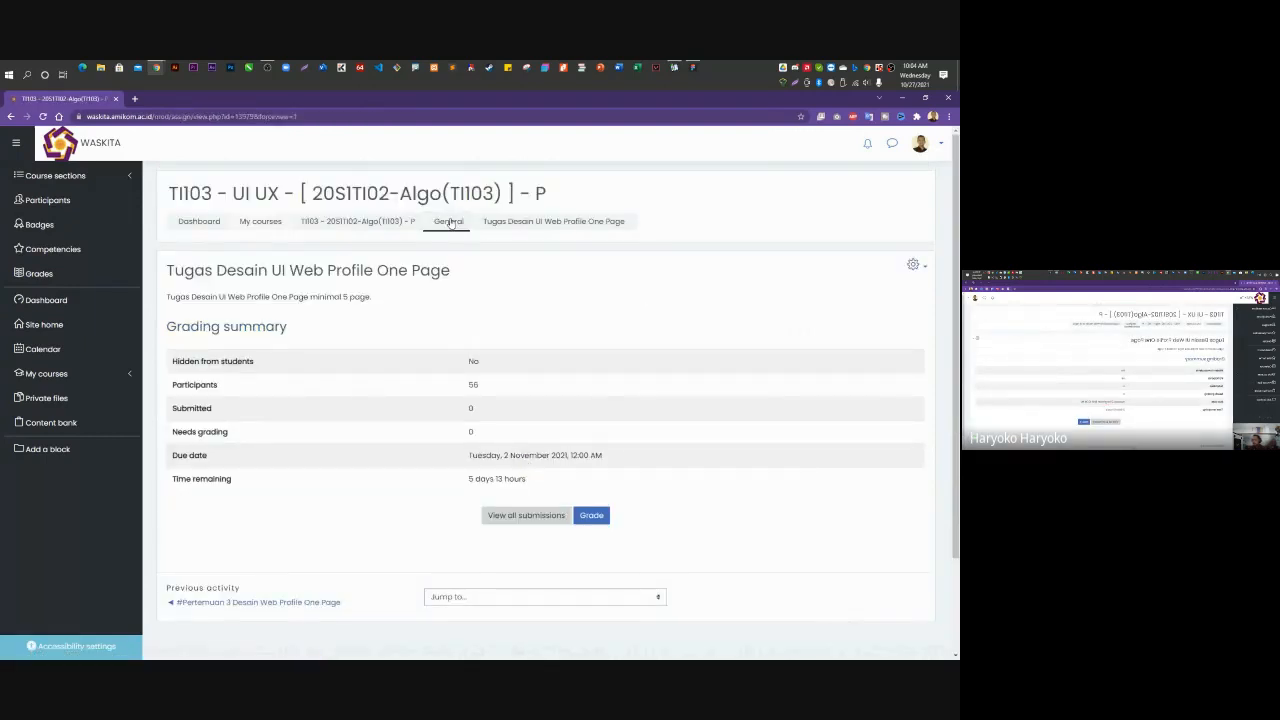
Add a URL resource to the General section named 'Rekaman Perkuliahan Pertemuan 4'.
click(450, 222)
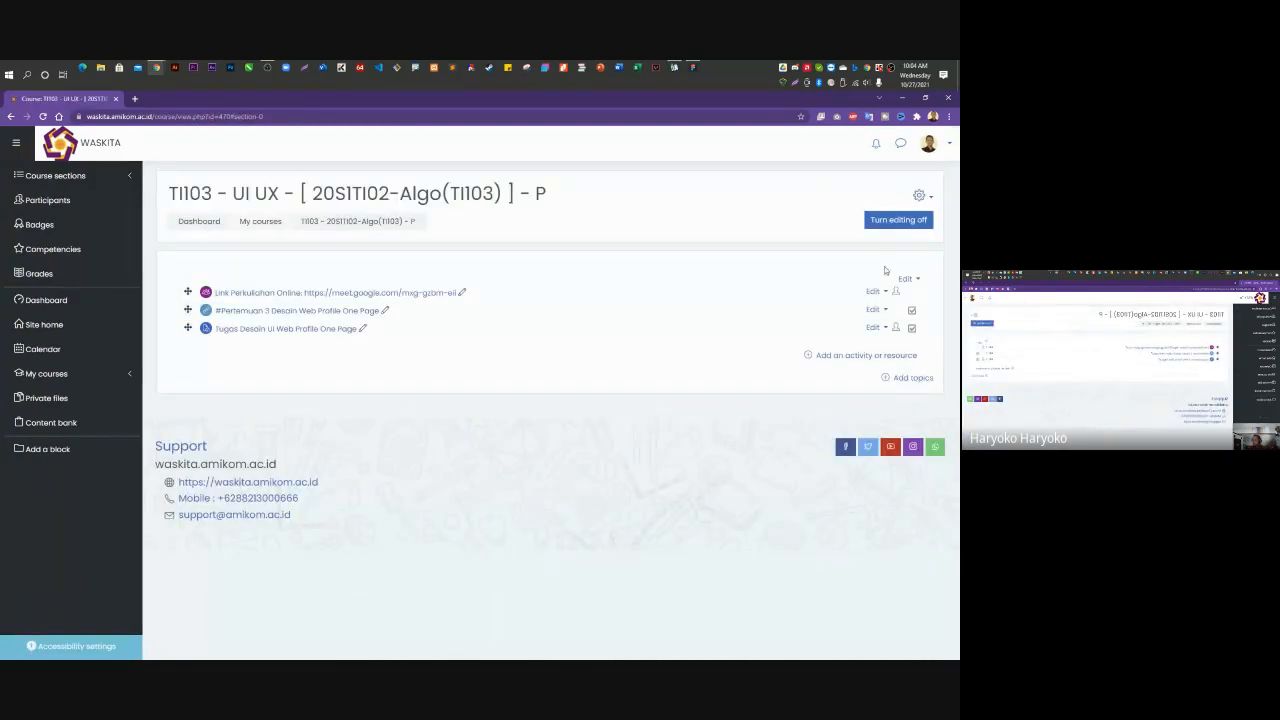
click(840, 355)
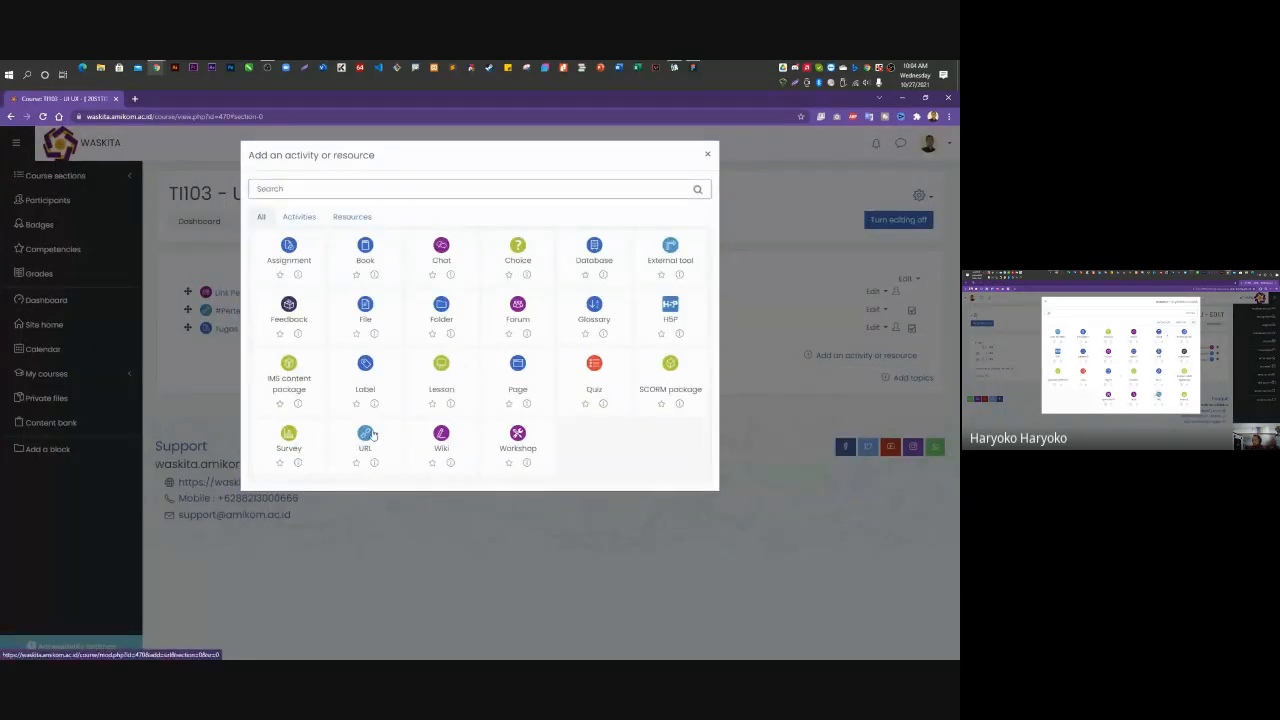
click(368, 435)
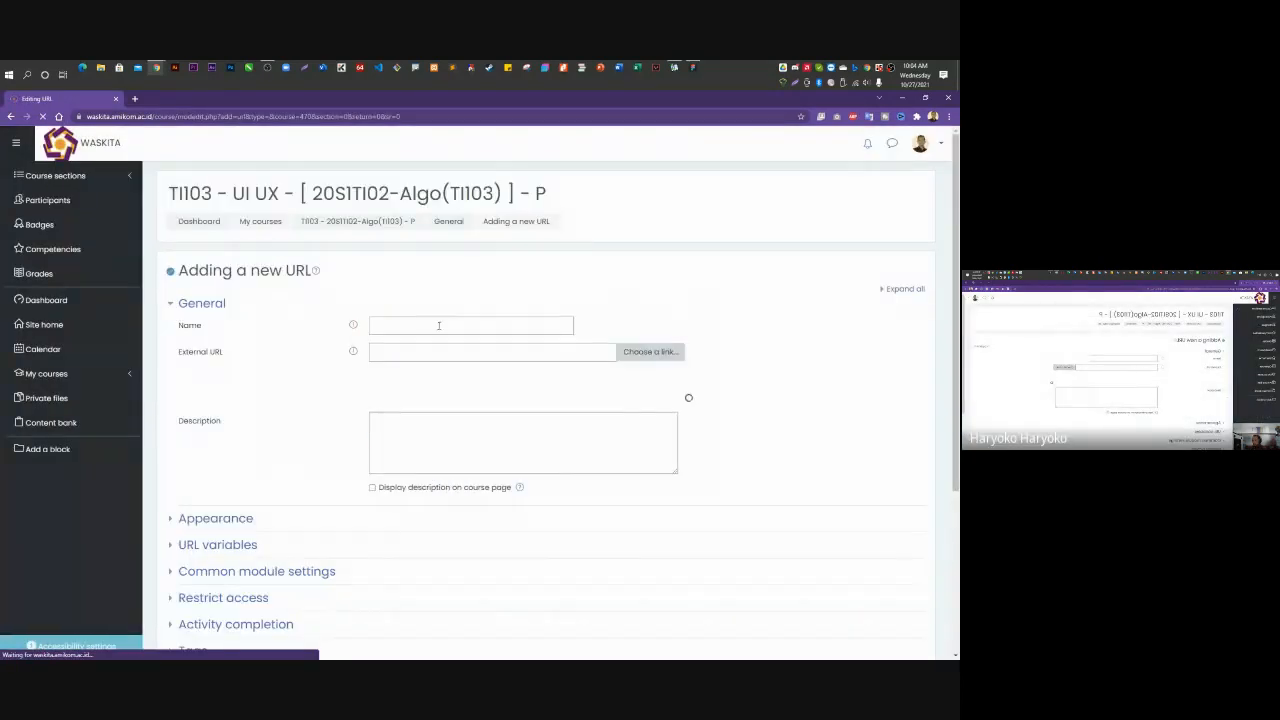
click(438, 325)
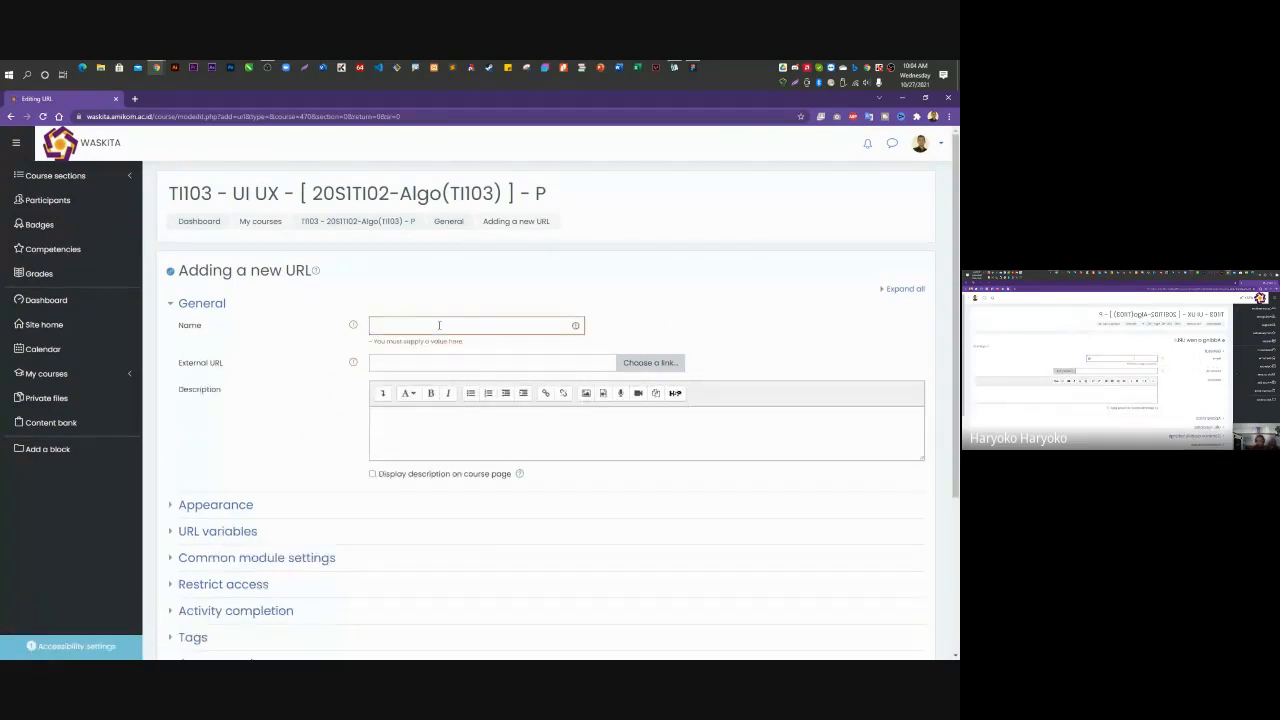
click(438, 325)
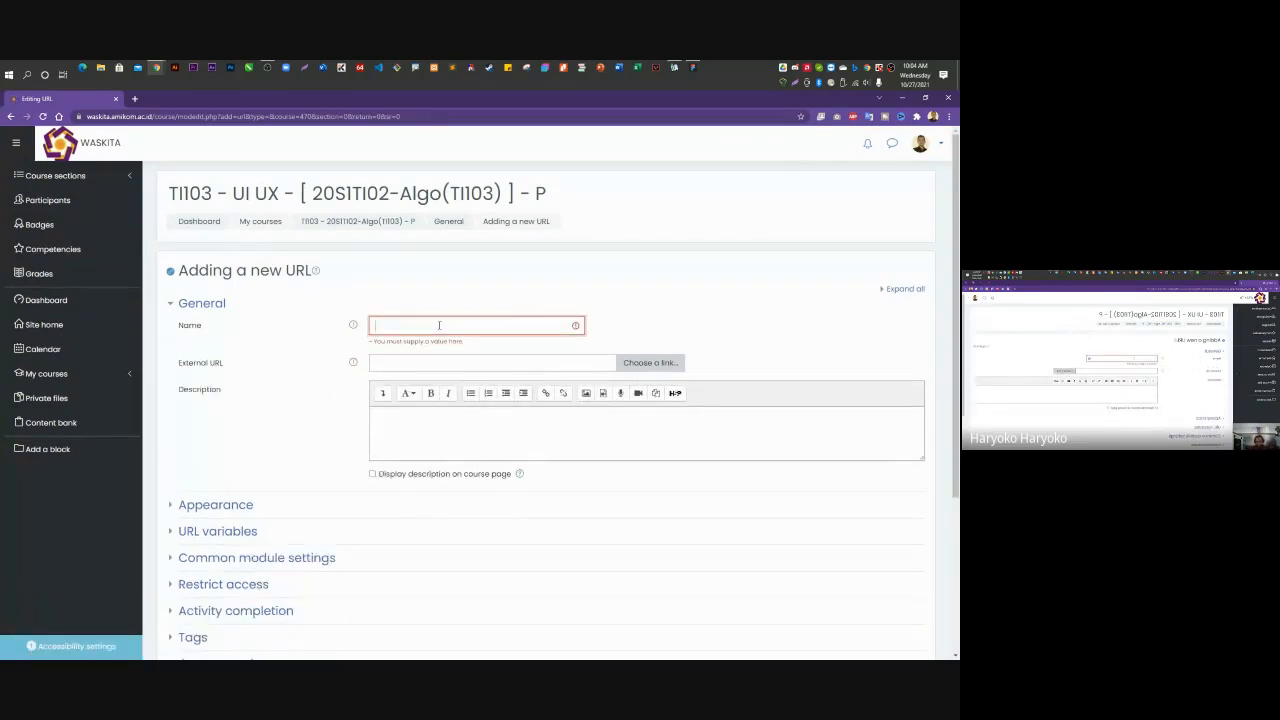
text(Rekaman Perkuliahan Pertemuan 4)
Minimize Chrome and bring up the Web Profile TI02 prototype in presentation view.
click(902, 98)
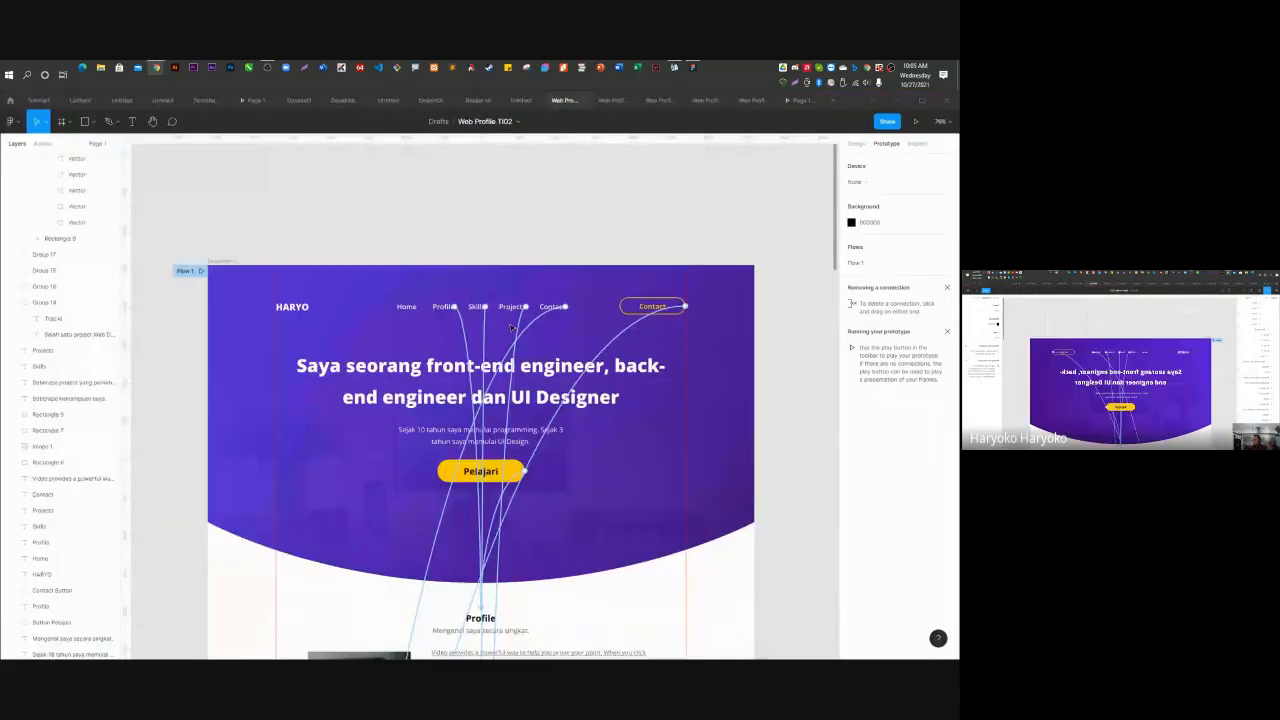
scroll(510, 328, down, 5)
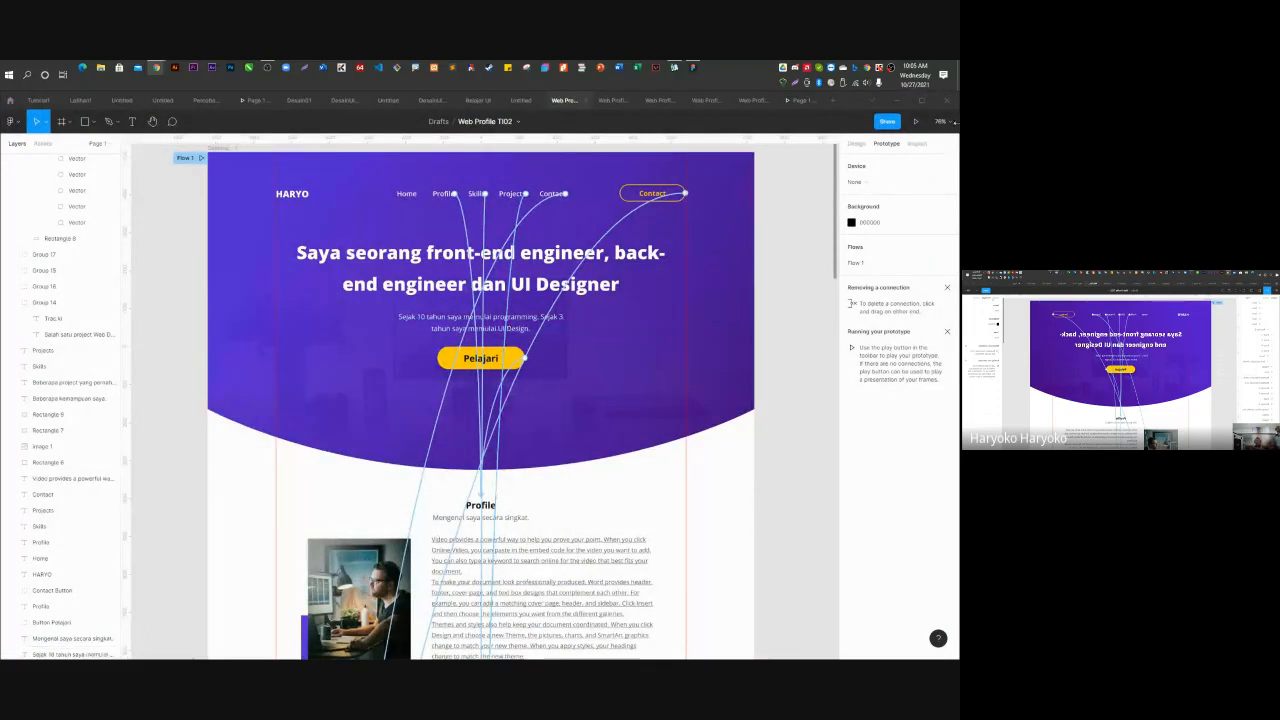
click(798, 103)
scroll(529, 447, up, 8)
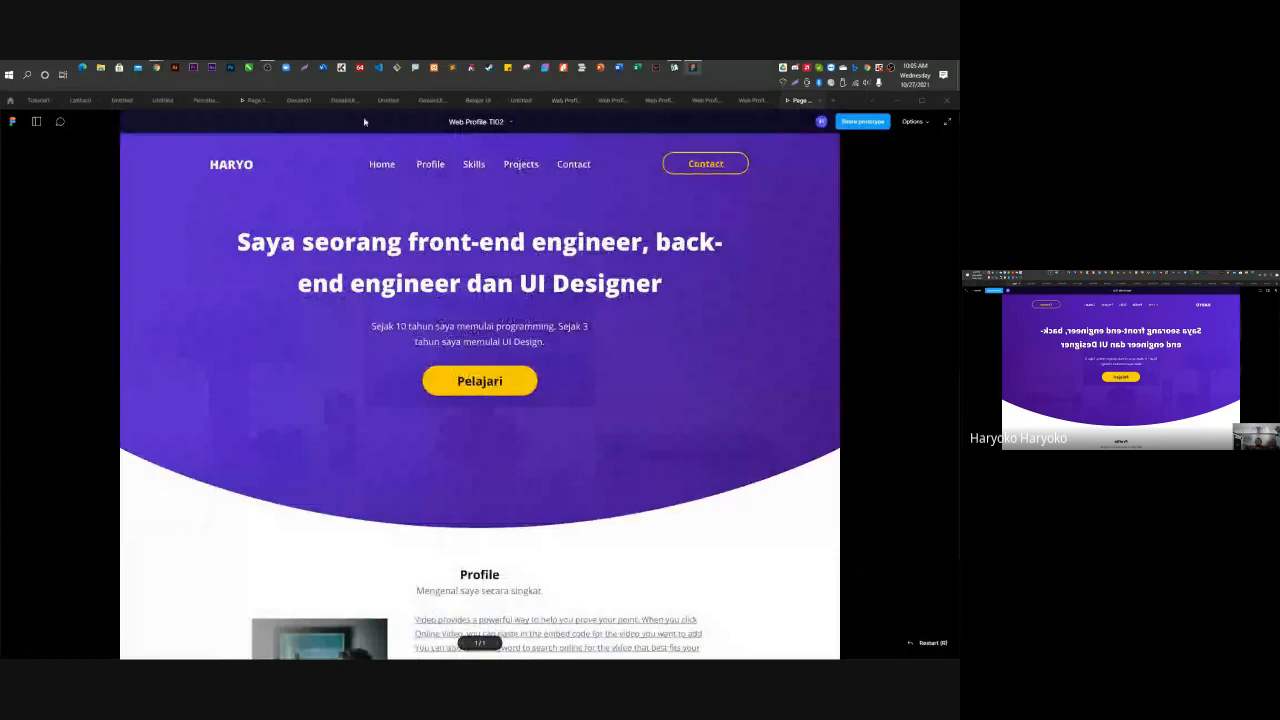
Test the prototype's Profile, Skills, Projects and Contact navigation links.
click(428, 166)
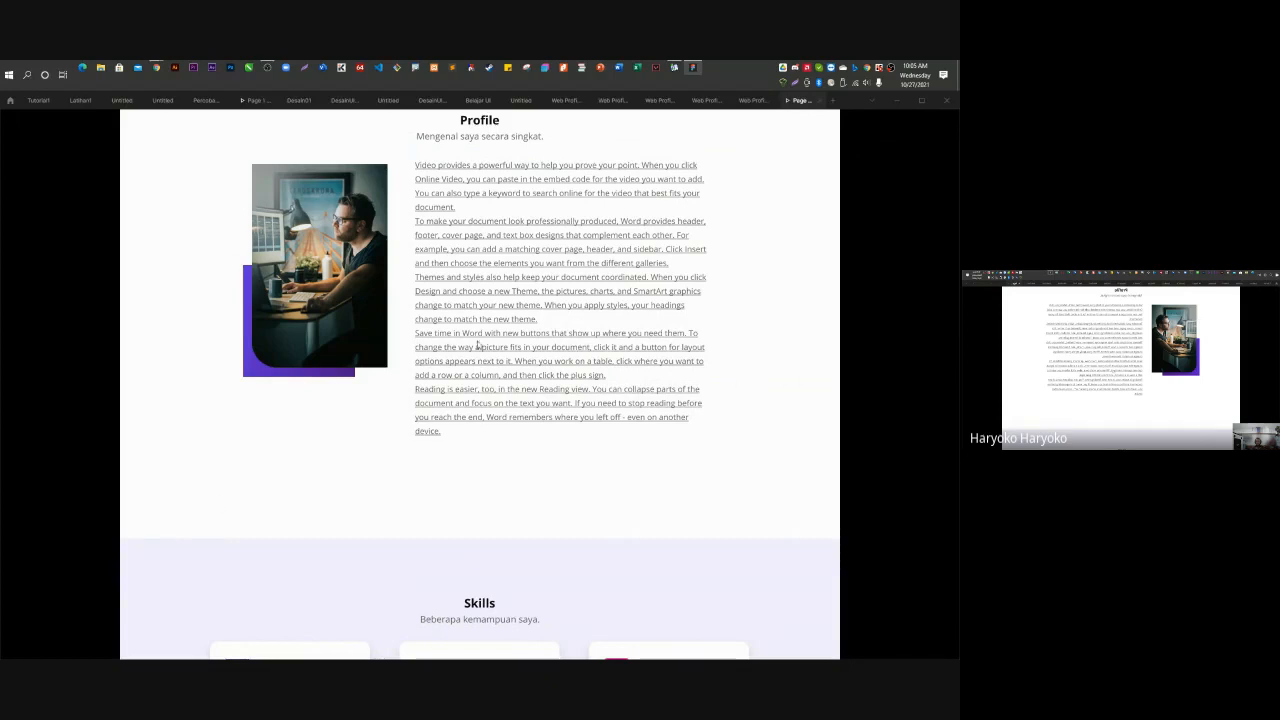
scroll(494, 440, up, 5)
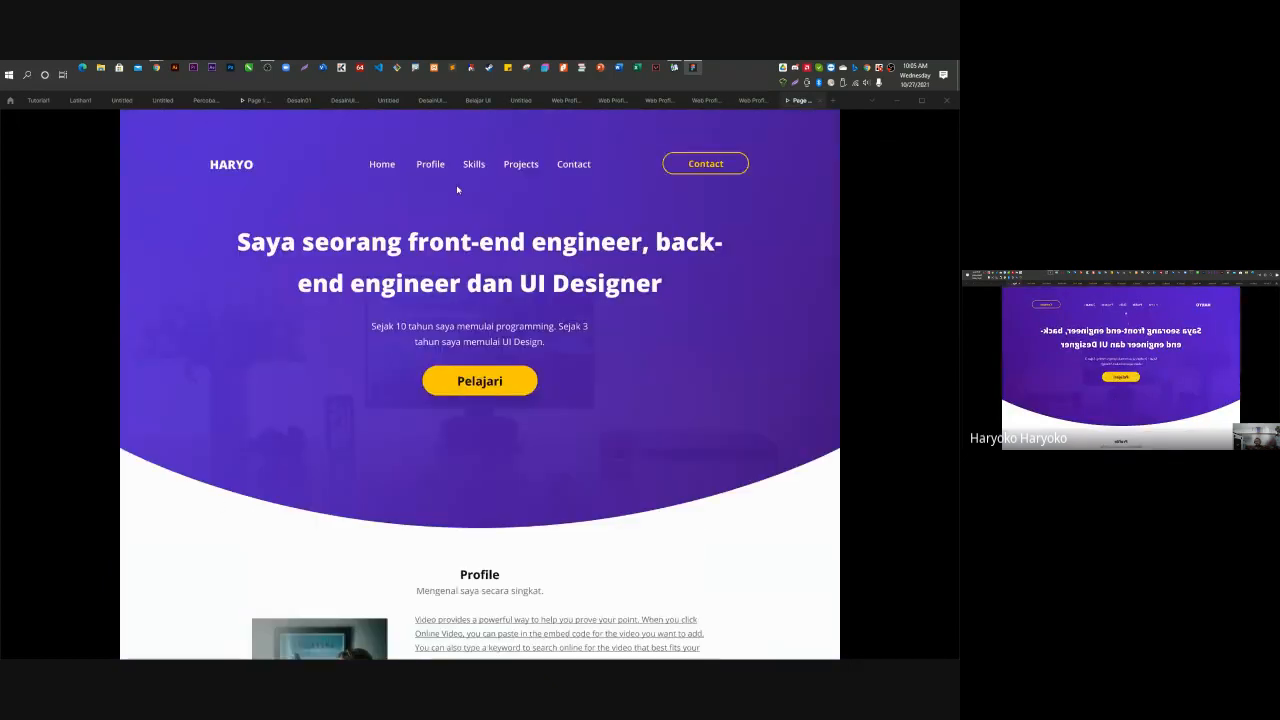
click(474, 164)
scroll(489, 266, up, 10)
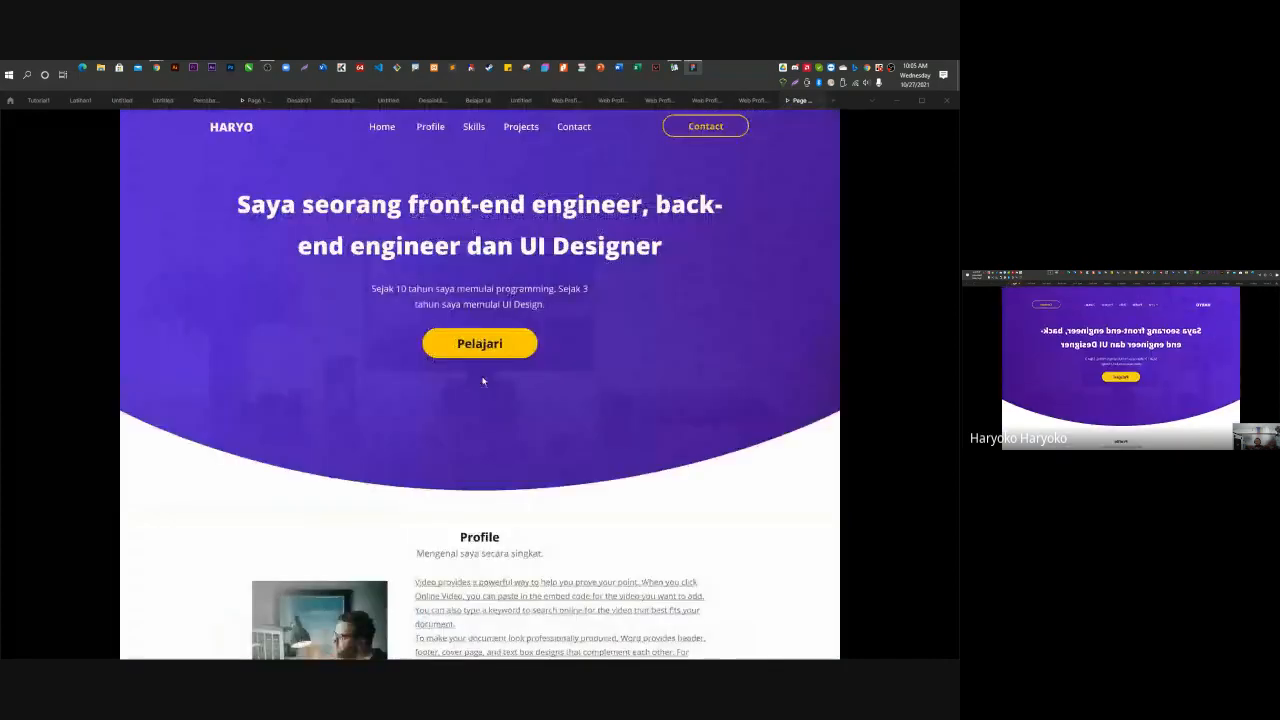
click(519, 178)
scroll(500, 410, up, 5)
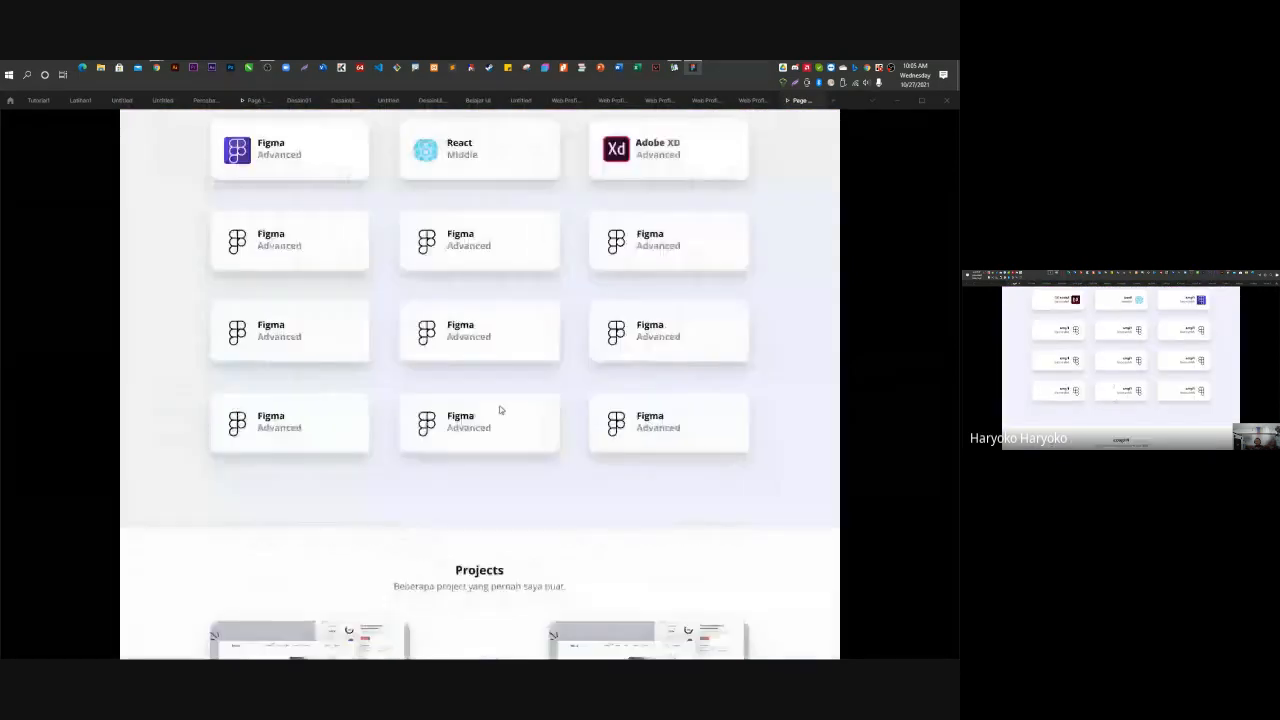
scroll(500, 410, up, 10)
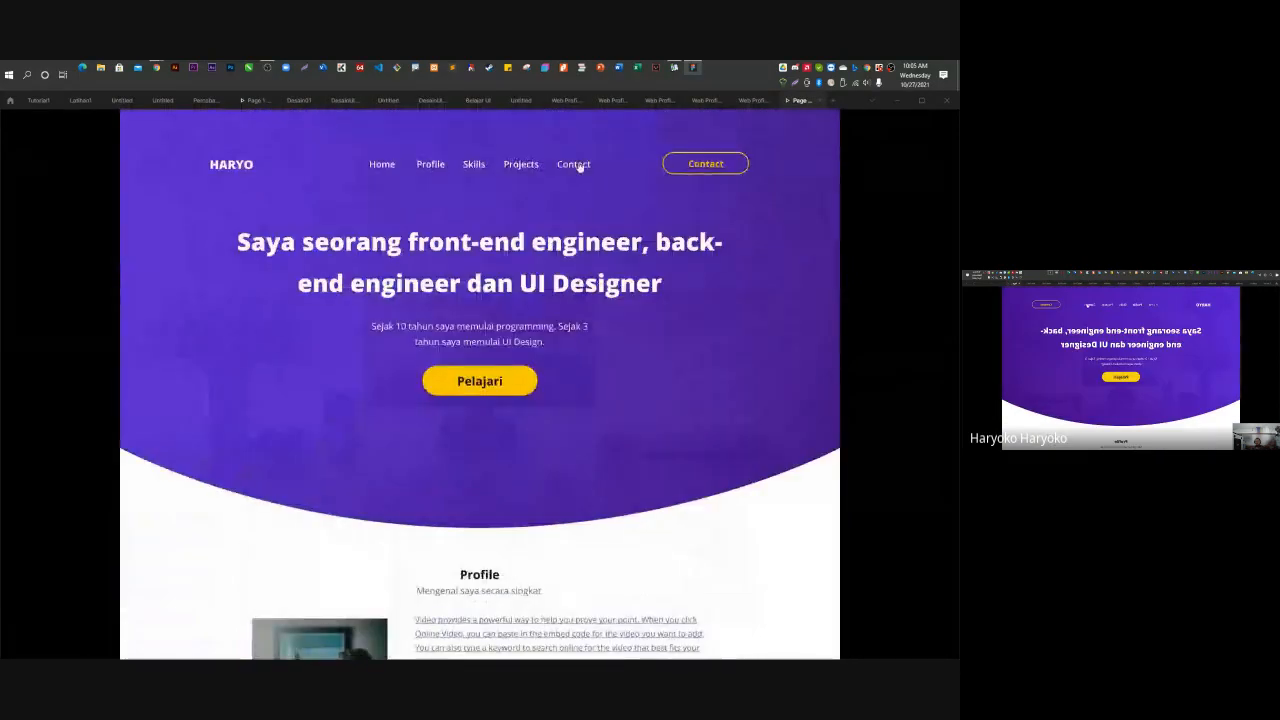
click(575, 165)
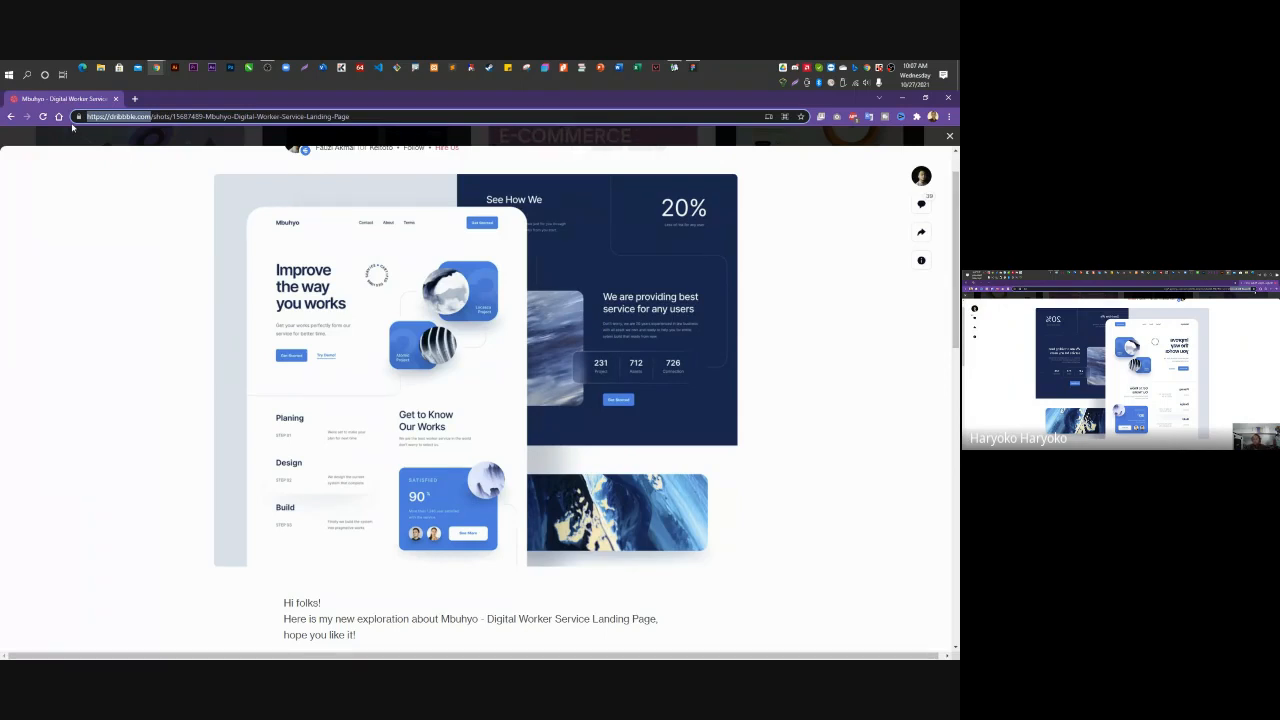
Open Freepik in a new tab and search for 'design ui'.
click(134, 99)
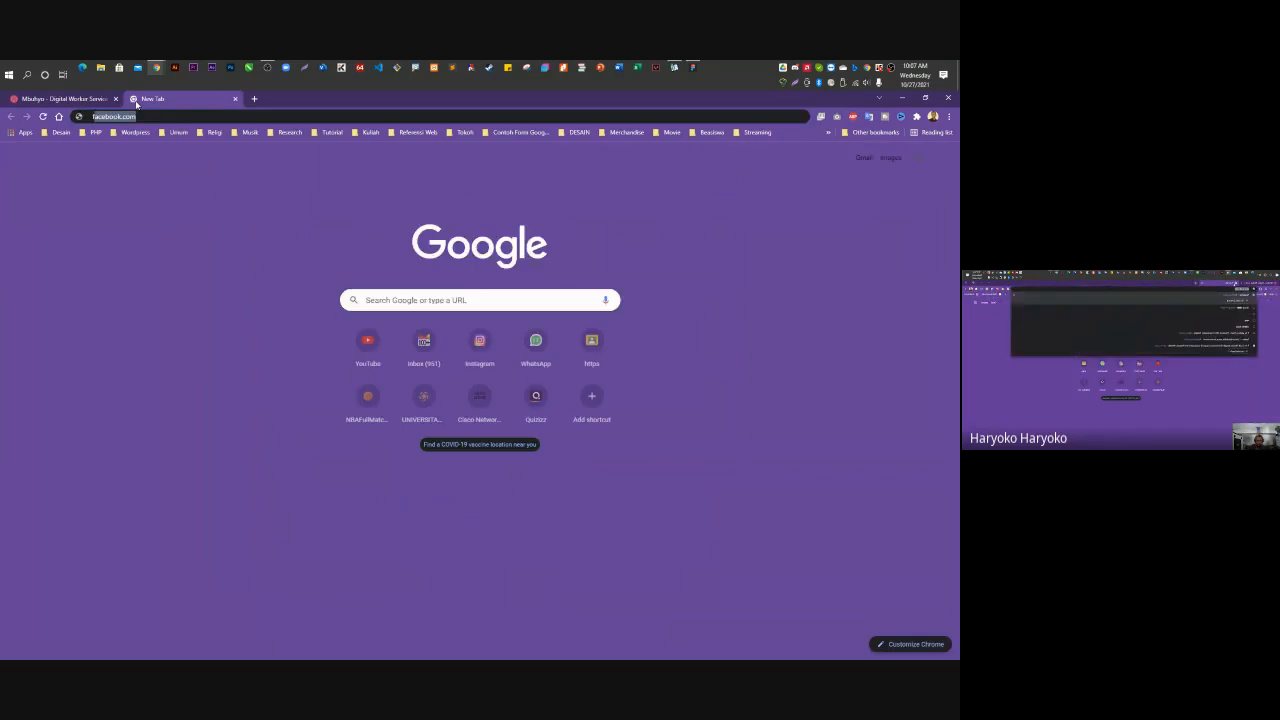
text(freepik)
key(Return)
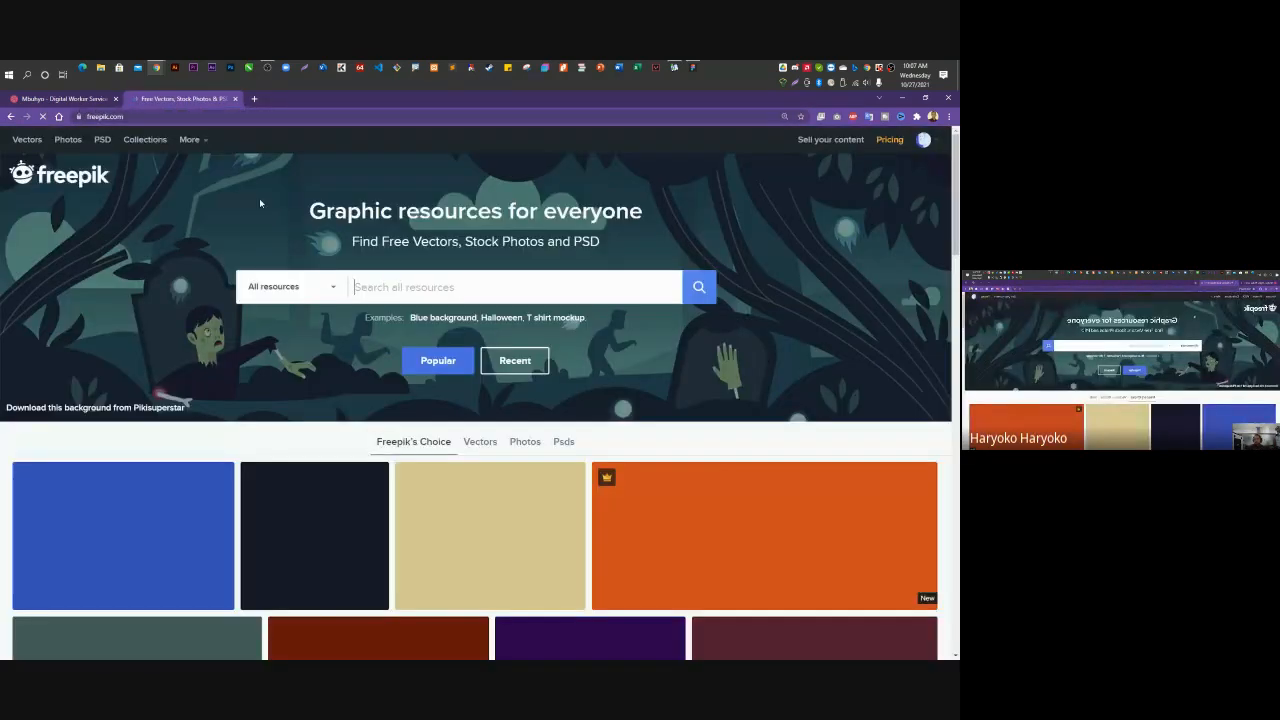
click(410, 288)
text(d)
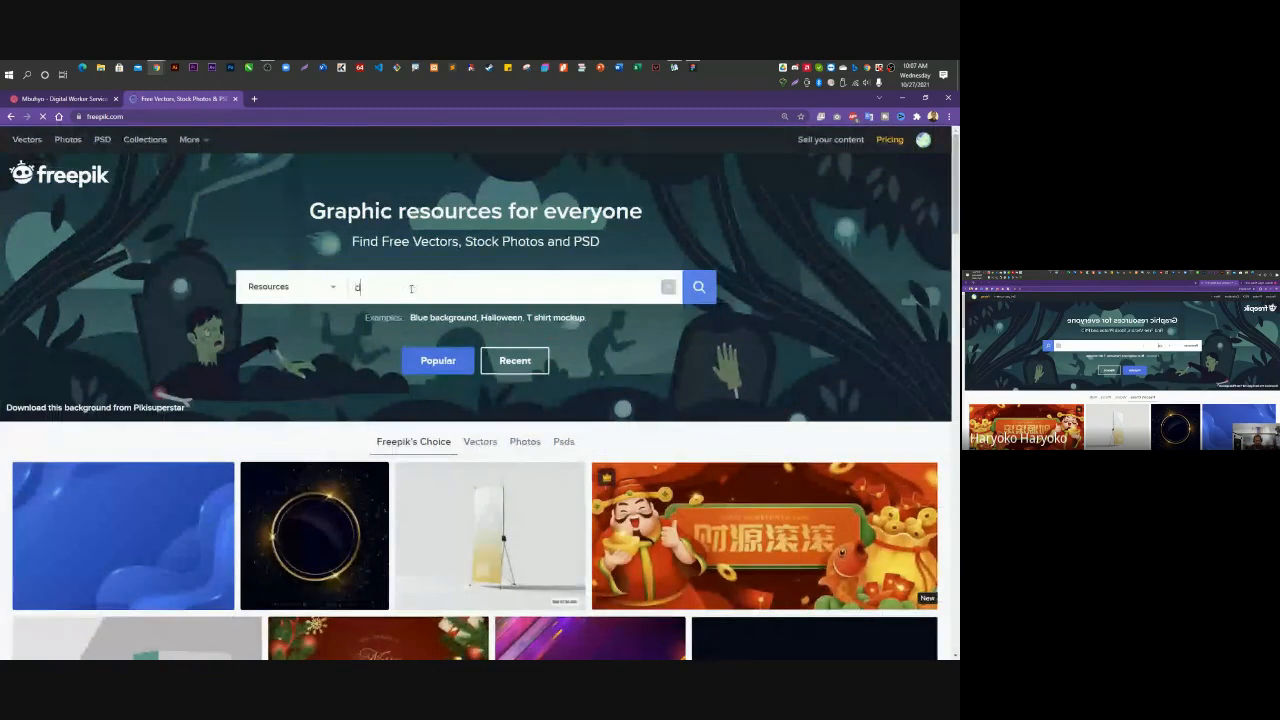
text(esig)
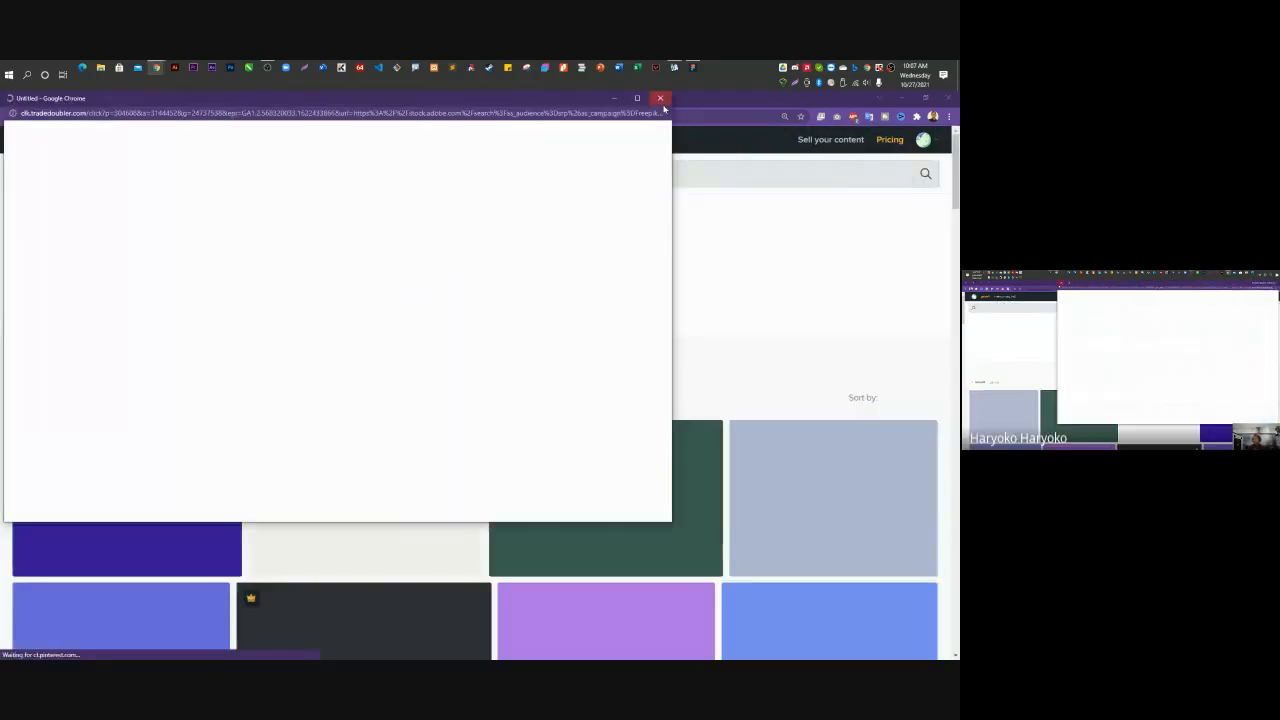
Dismiss the ad popup, browse the design ui results, then return to the Figma prototype.
click(660, 97)
scroll(580, 330, down, 4)
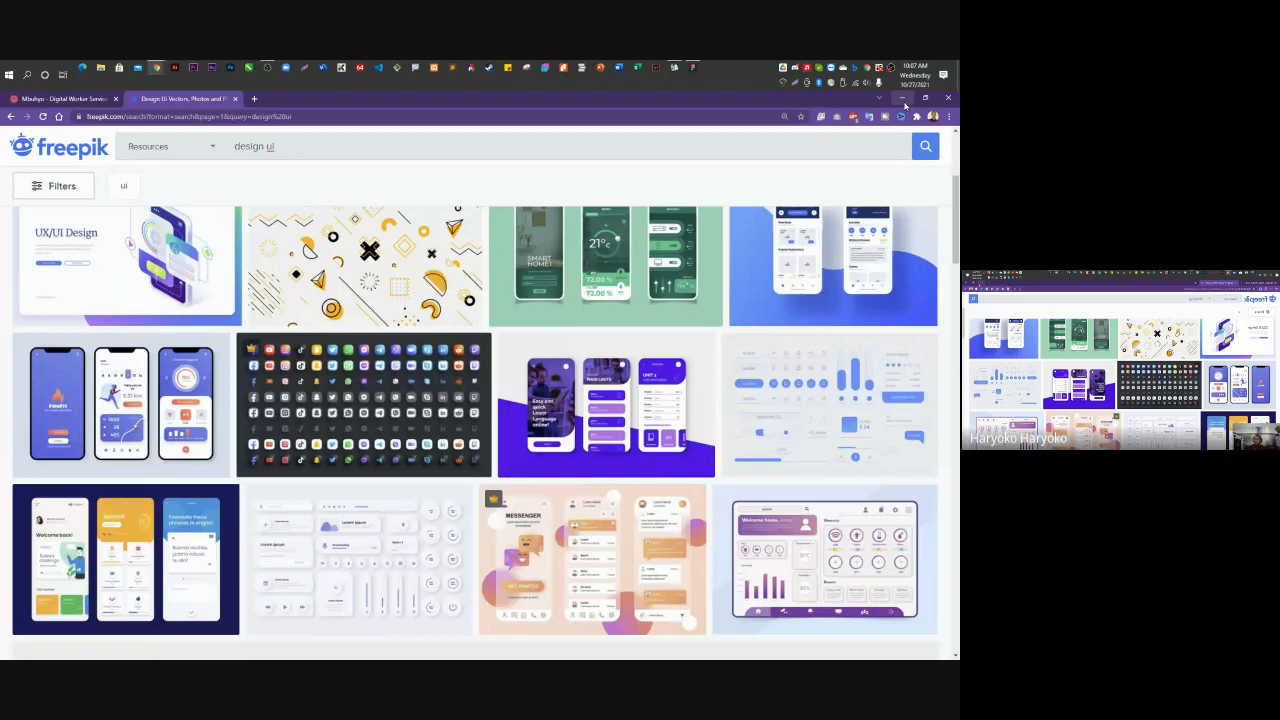
scroll(493, 340, up, 1)
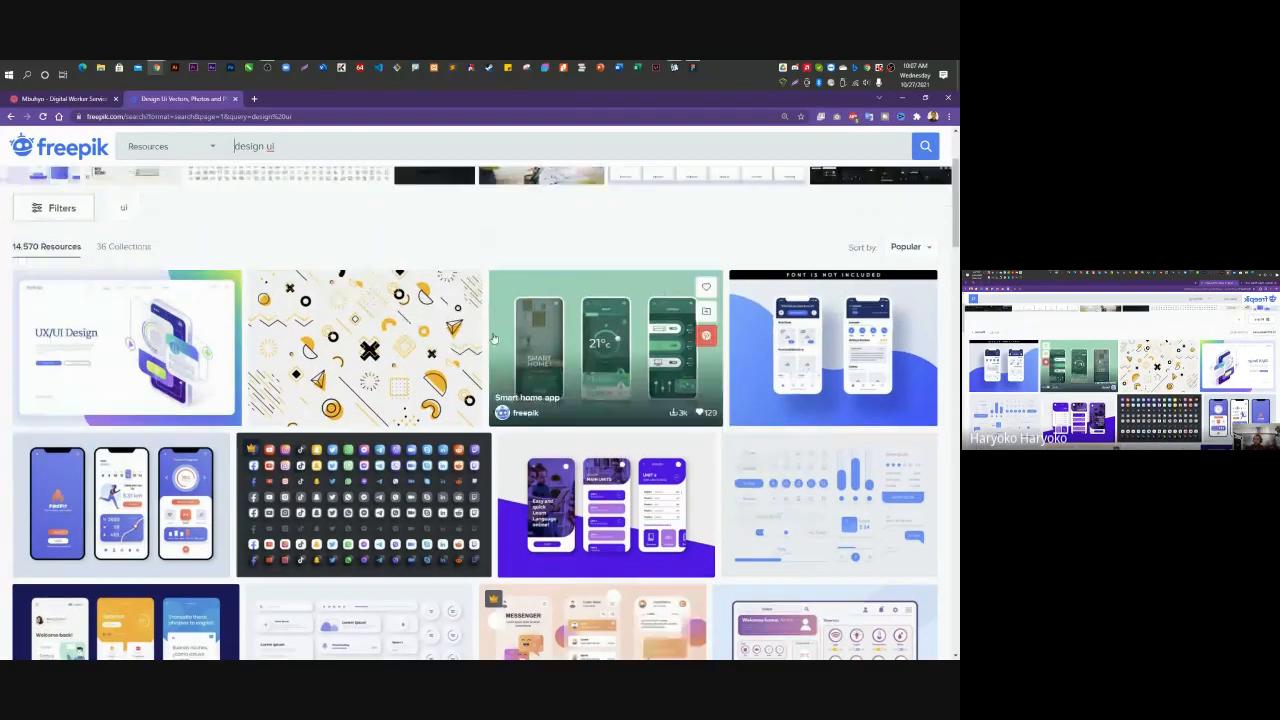
scroll(622, 360, down, 2)
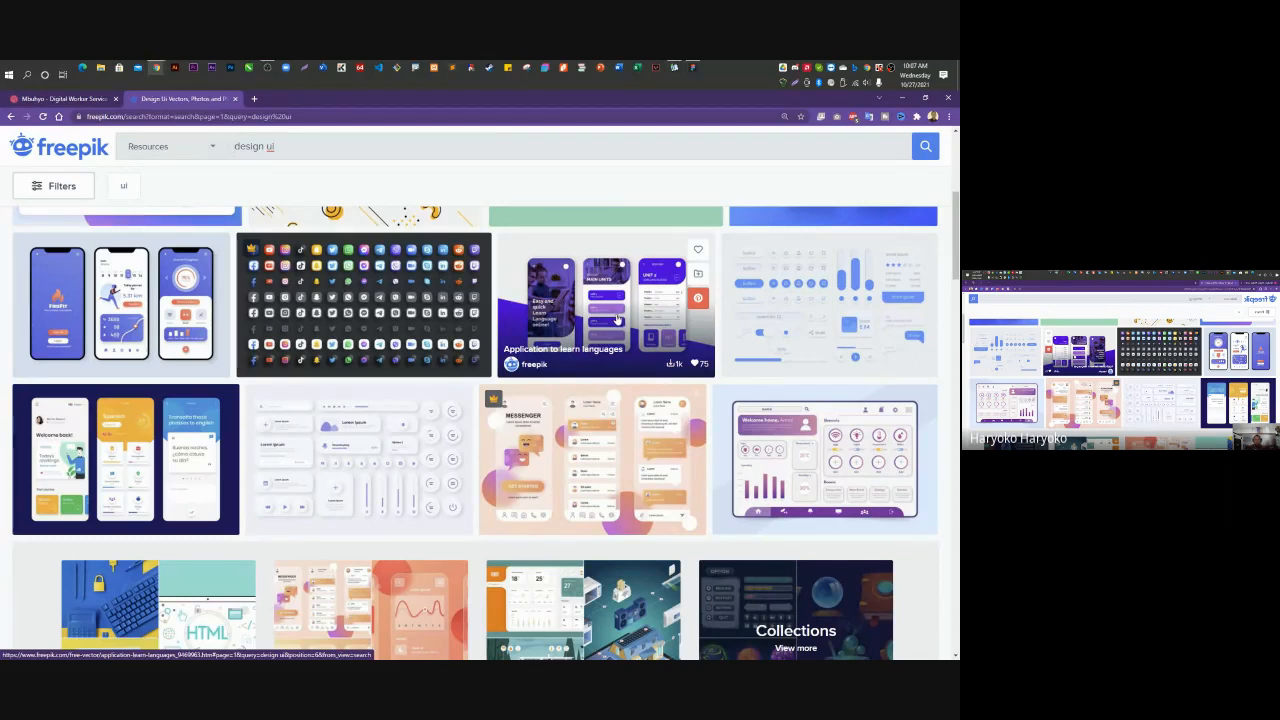
click(899, 100)
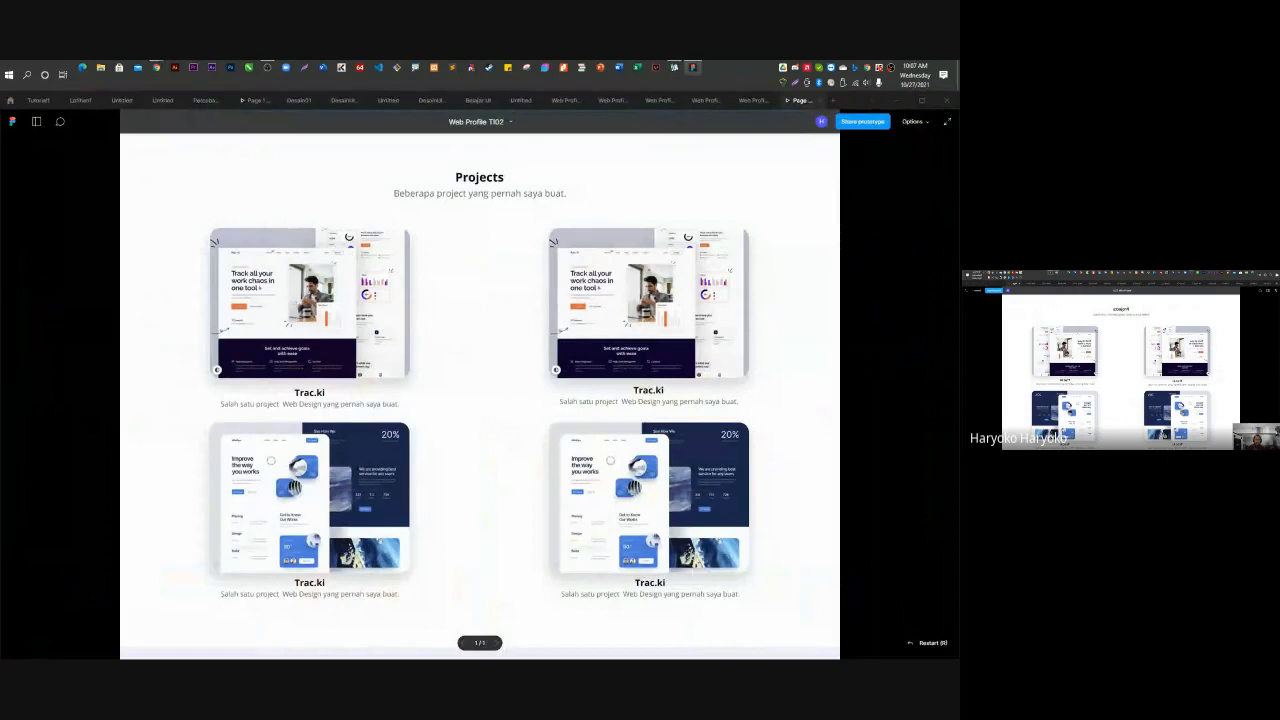